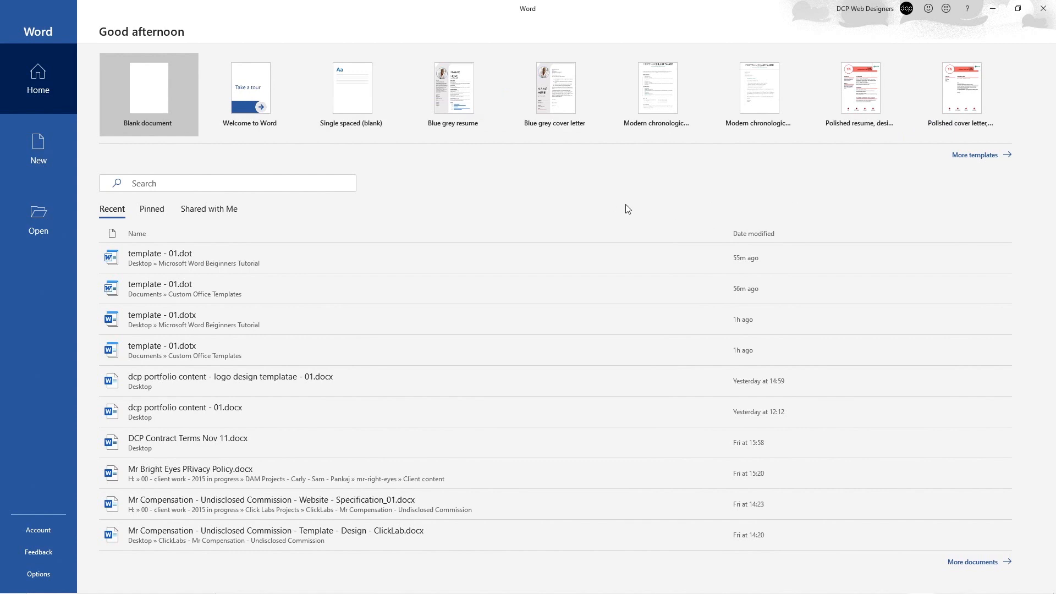
Step: Create Document1 from the Blank document tile on the Word start screen
{"action": "left_click", "coordinate": [147, 91]}
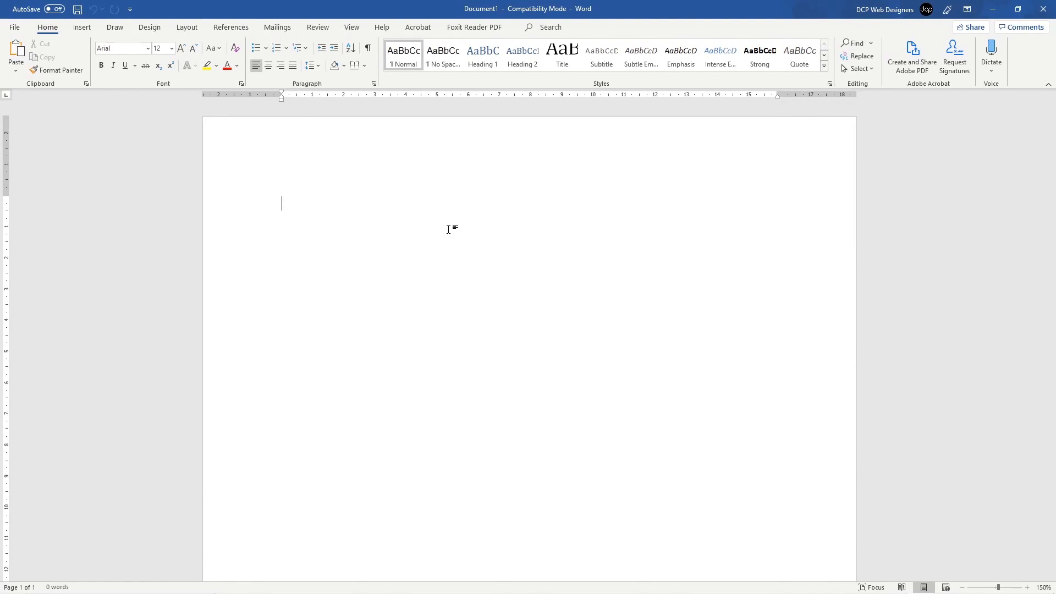
Step: Open Save As and browse to the Desktop's Microsoft Word Beginners Tutorial - Office 365 folder
{"action": "left_click", "coordinate": [13, 28]}
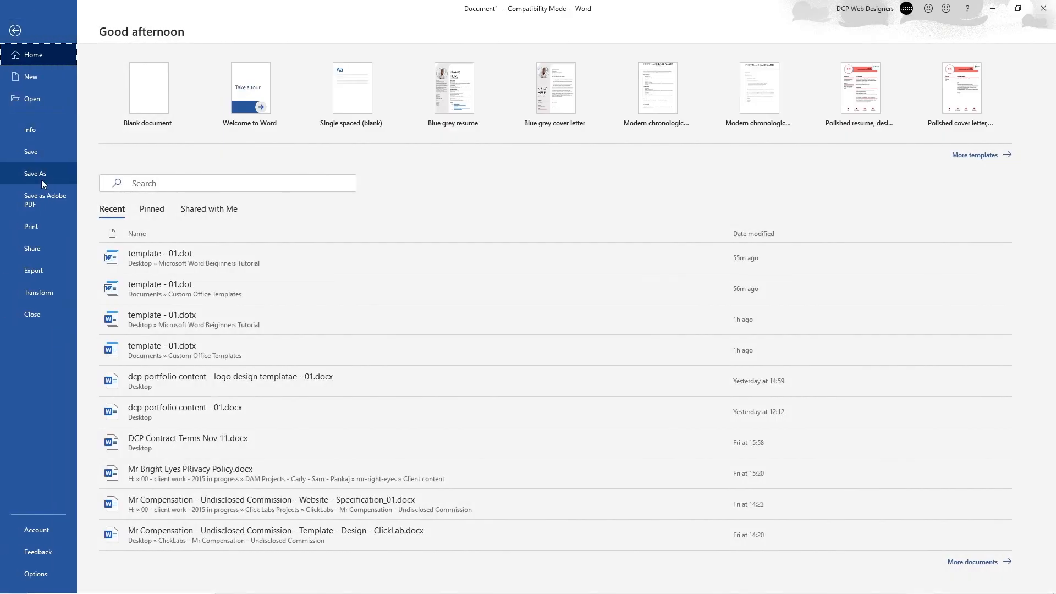
{"action": "left_click", "coordinate": [41, 174]}
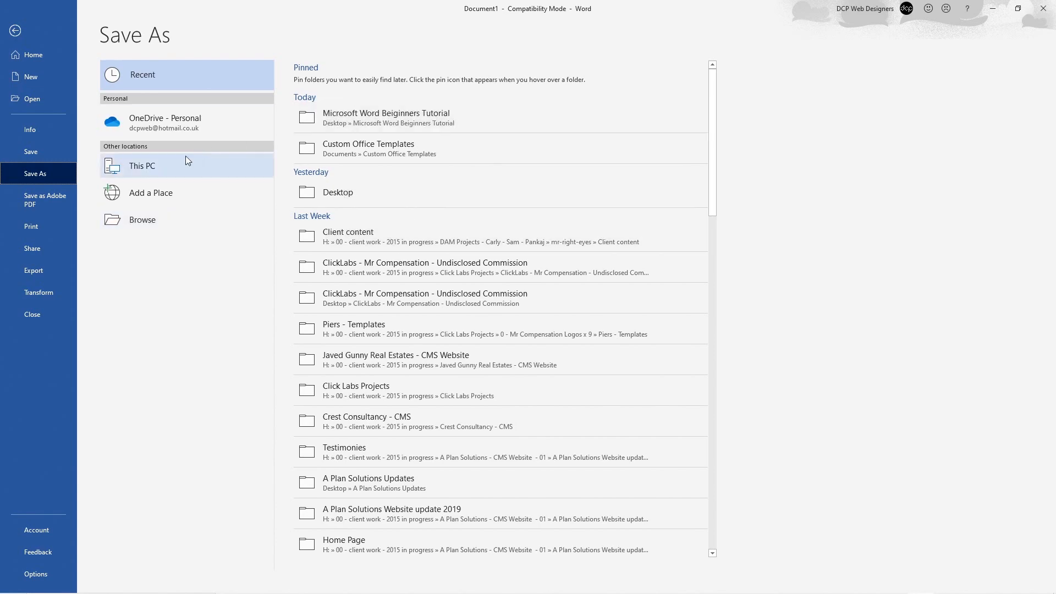
{"action": "left_click", "coordinate": [172, 161]}
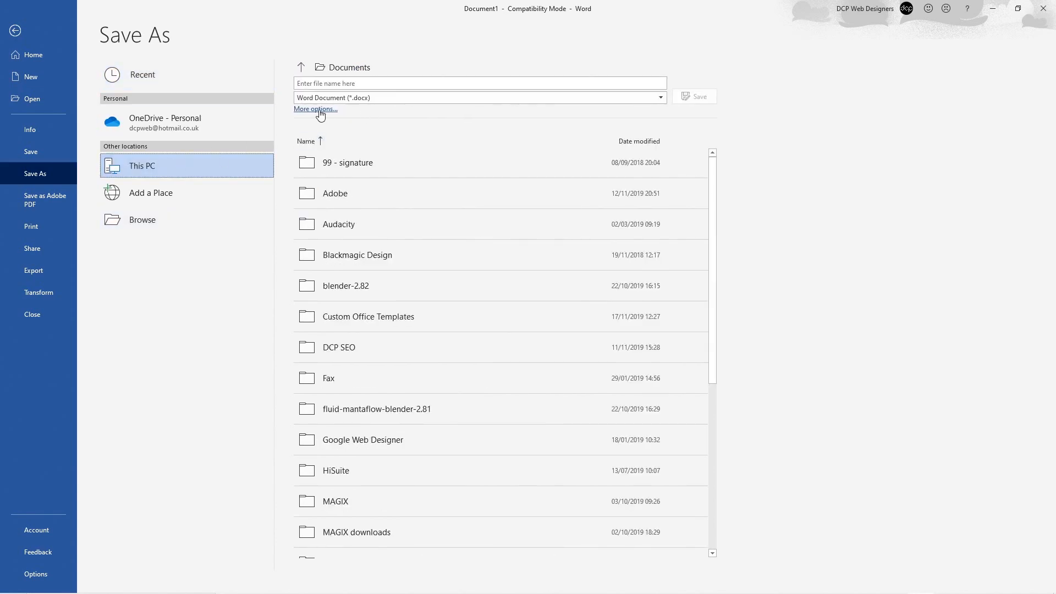
{"action": "left_click", "coordinate": [321, 112]}
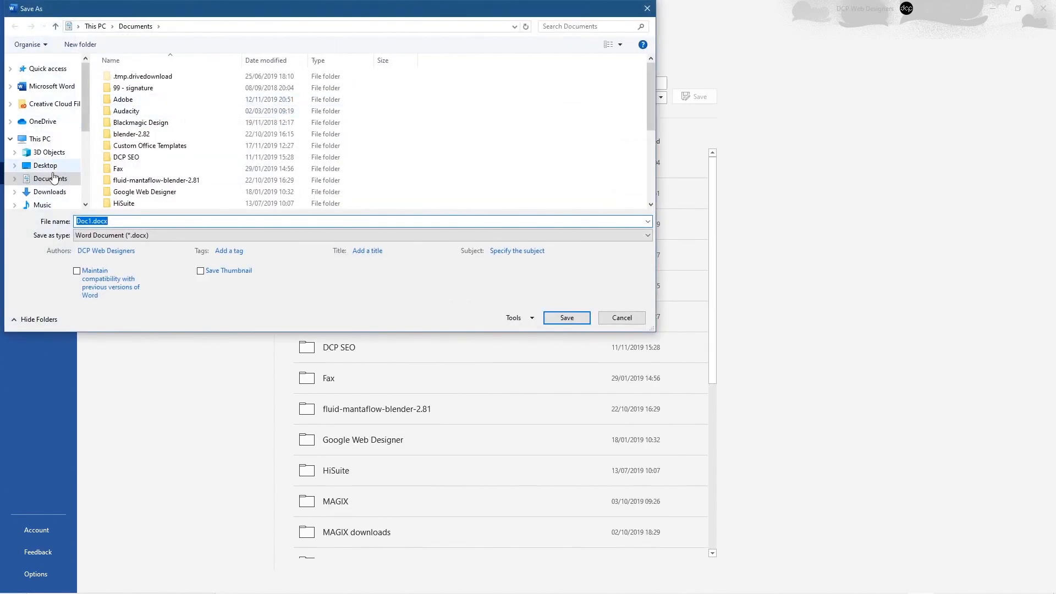
{"action": "left_click", "coordinate": [45, 166]}
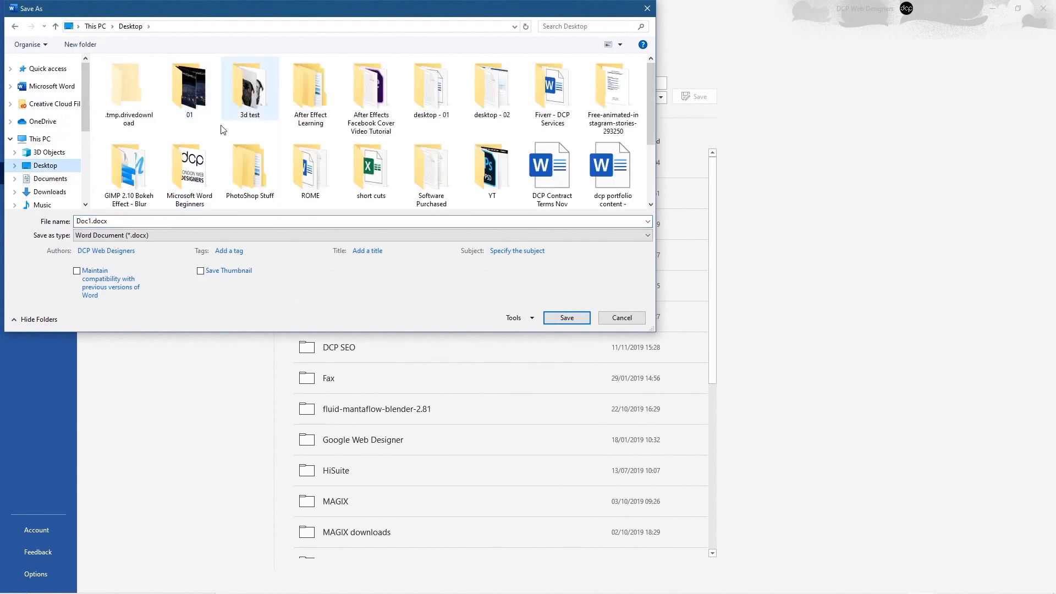
{"action": "left_click", "coordinate": [206, 163]}
{"action": "double_click", "coordinate": [188, 161]}
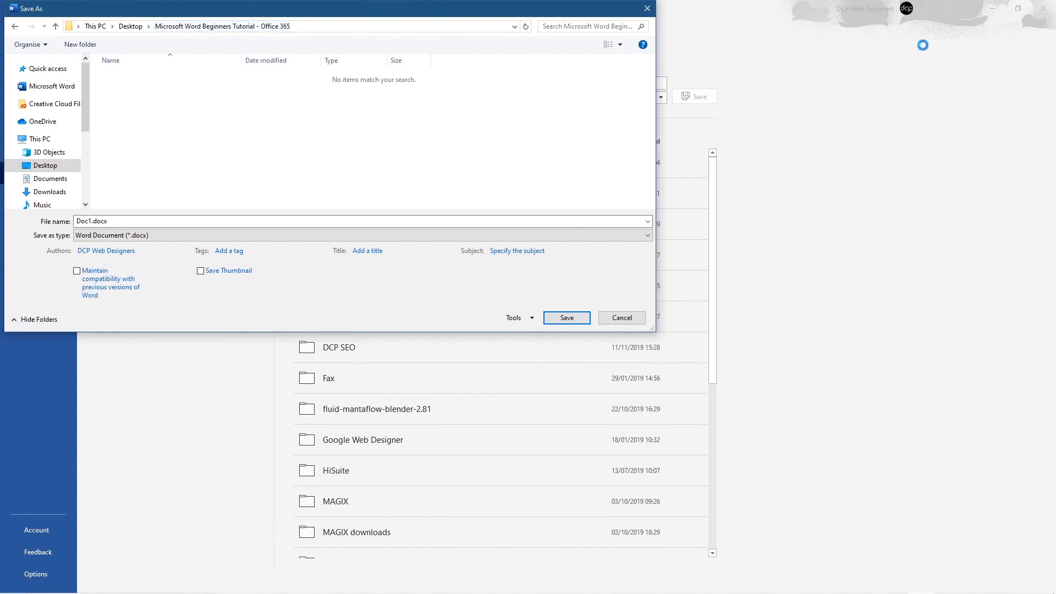
Step: Name the file 'template - 01', keep the Word Document (.docx) format, and save it
{"action": "double_click", "coordinate": [139, 222]}
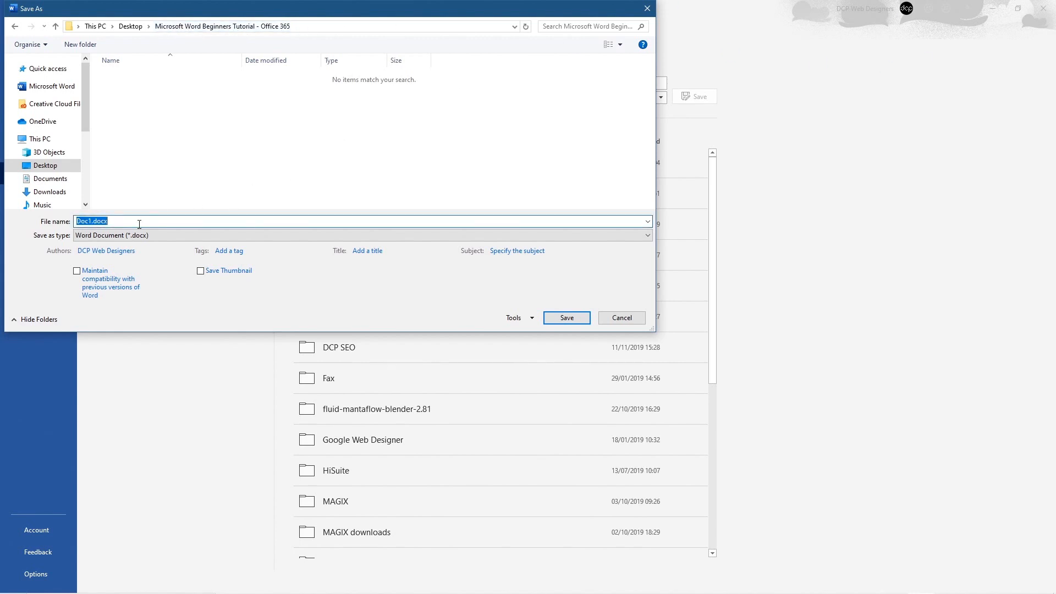
{"action": "type", "text": "tempate"}
{"action": "key", "text": "BackSpace"}
{"action": "key", "text": "BackSpace"}
{"action": "key", "text": "BackSpace"}
{"action": "key", "text": "BackSpace"}
{"action": "type", "text": "l"}
{"action": "type", "text": "plate"}
{"action": "type", "text": " - 01"}
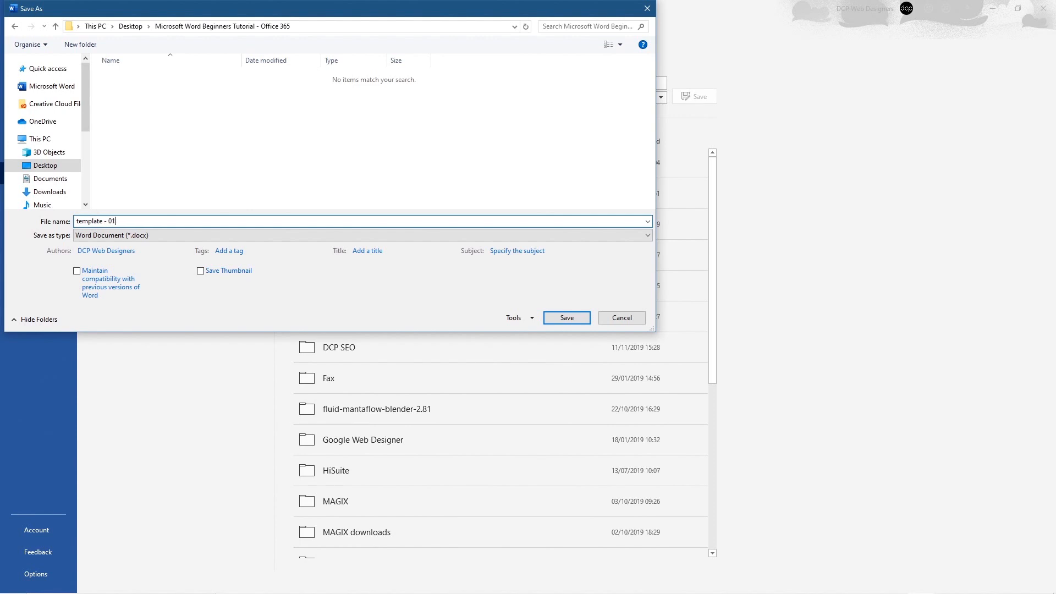
{"action": "left_click", "coordinate": [138, 235]}
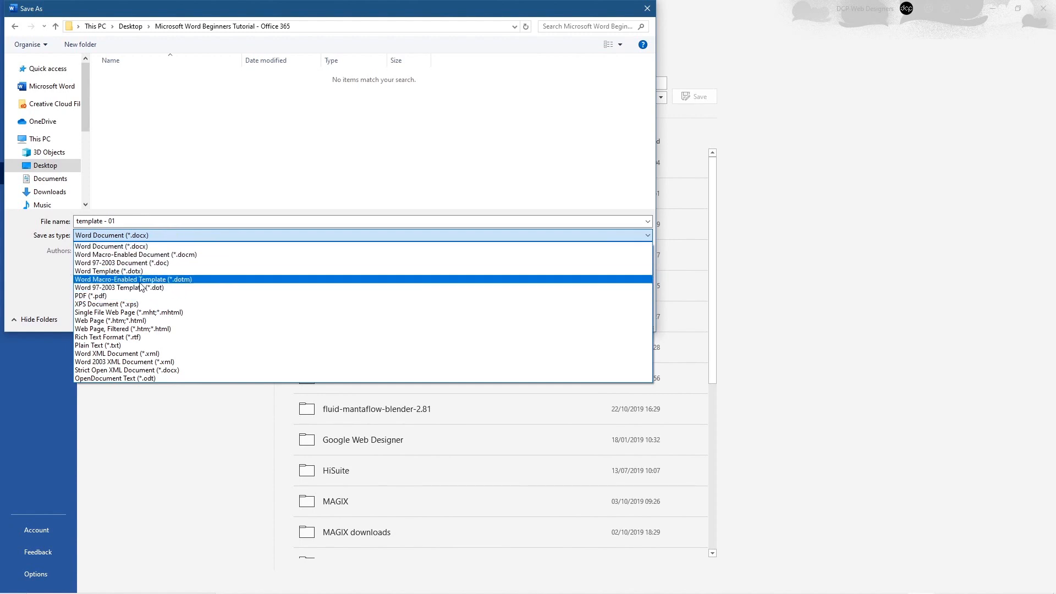
{"action": "left_click", "coordinate": [116, 271]}
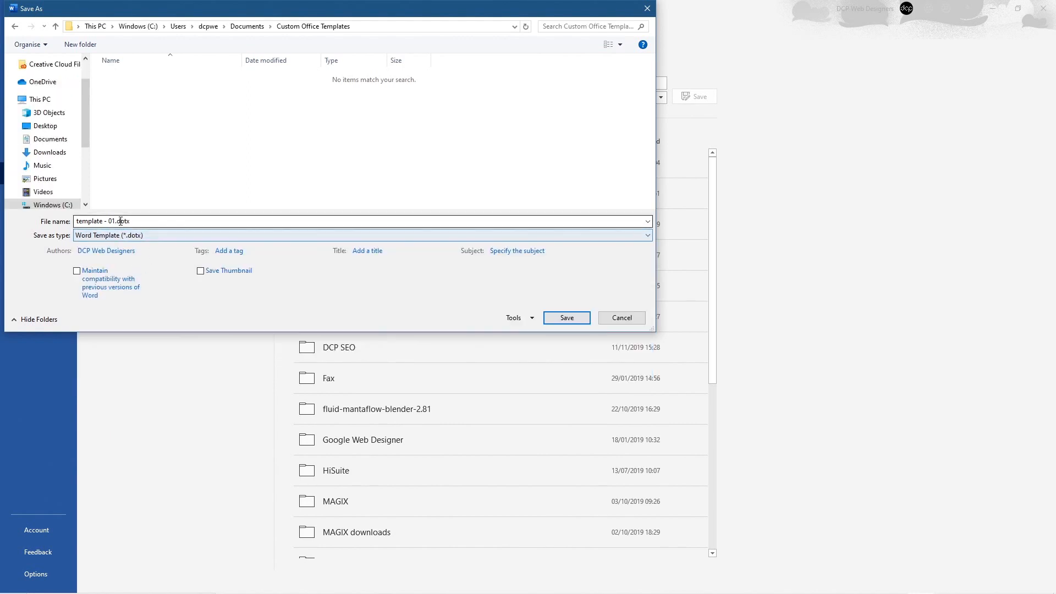
{"action": "left_click", "coordinate": [156, 237]}
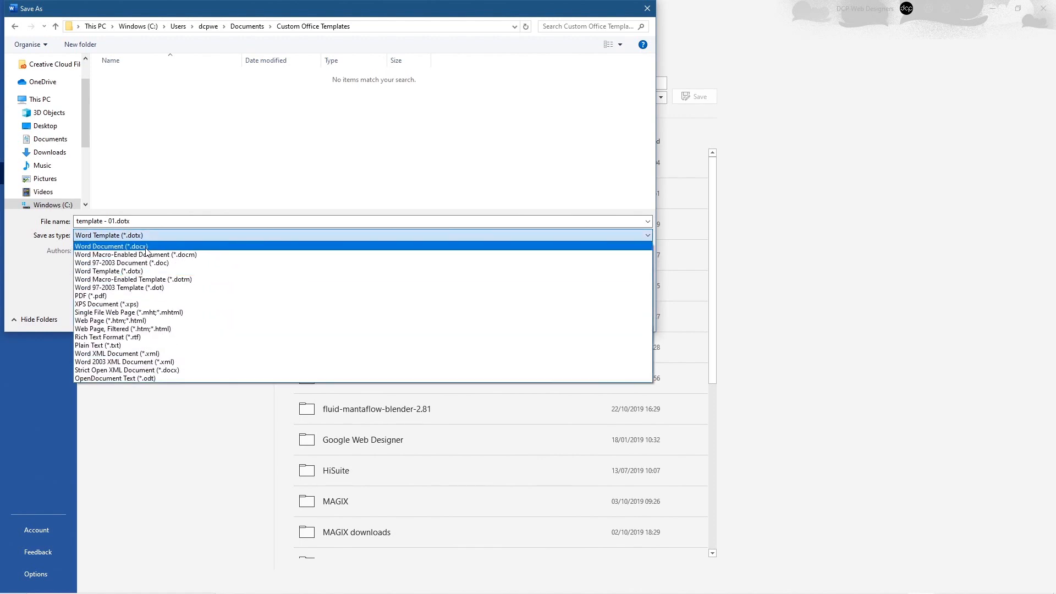
{"action": "left_click", "coordinate": [147, 247]}
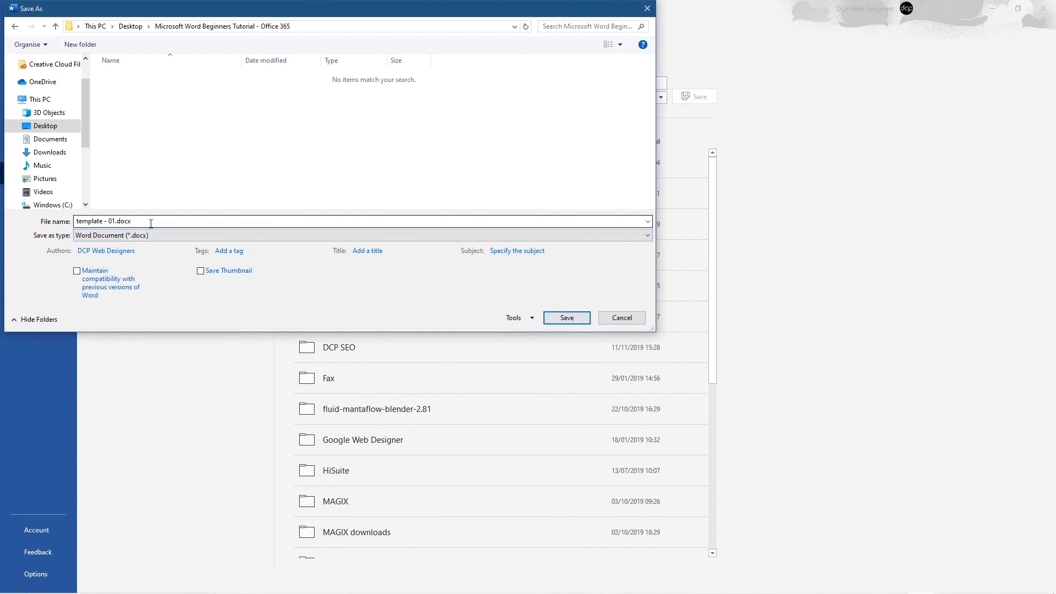
{"action": "left_click", "coordinate": [565, 320]}
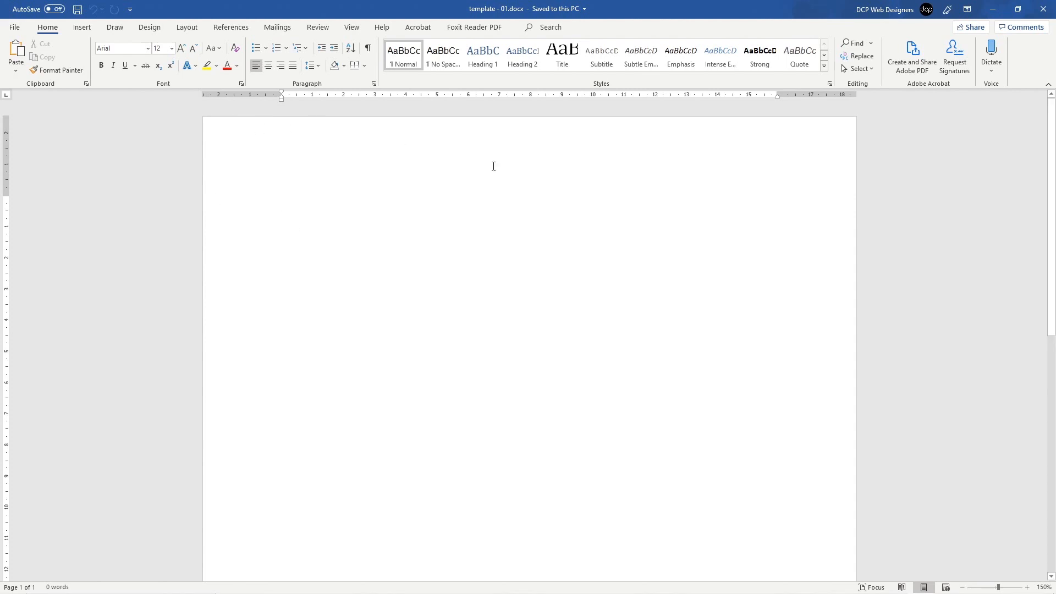
Step: Apply the Narrow margins preset (1.27 cm on all sides) from the Layout tab
{"action": "scroll", "coordinate": [601, 404], "scroll_direction": "down", "scroll_amount": 8}
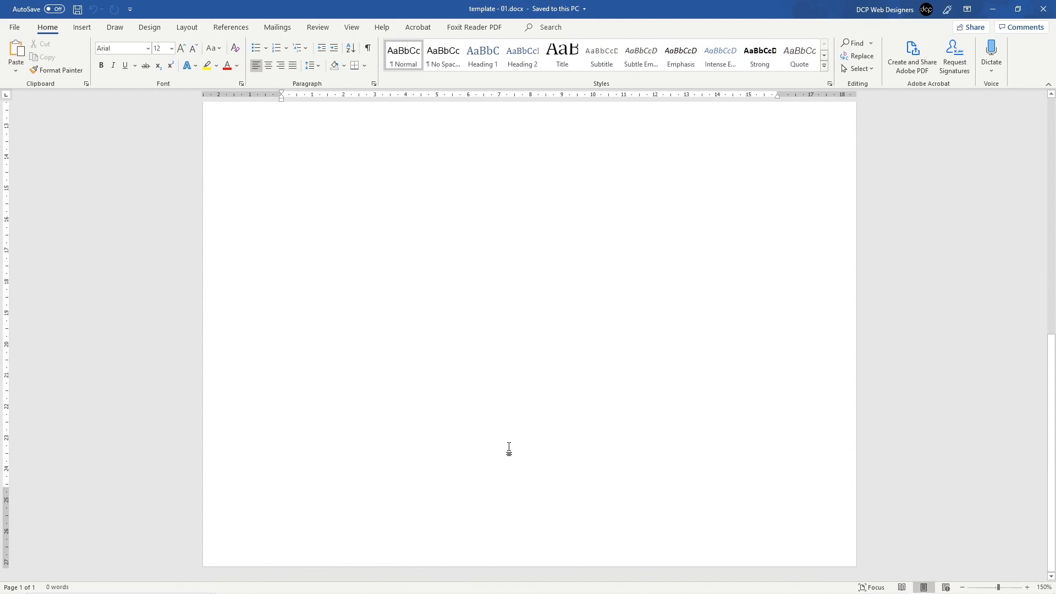
{"action": "scroll", "coordinate": [506, 445], "scroll_direction": "up", "scroll_amount": 8}
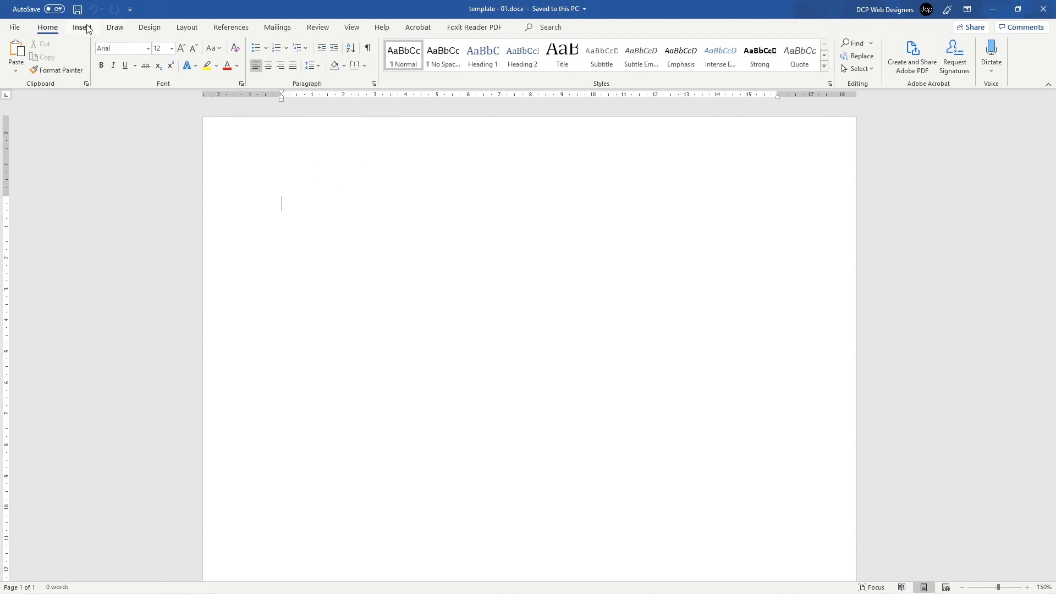
{"action": "left_click", "coordinate": [154, 31]}
{"action": "left_click", "coordinate": [187, 29]}
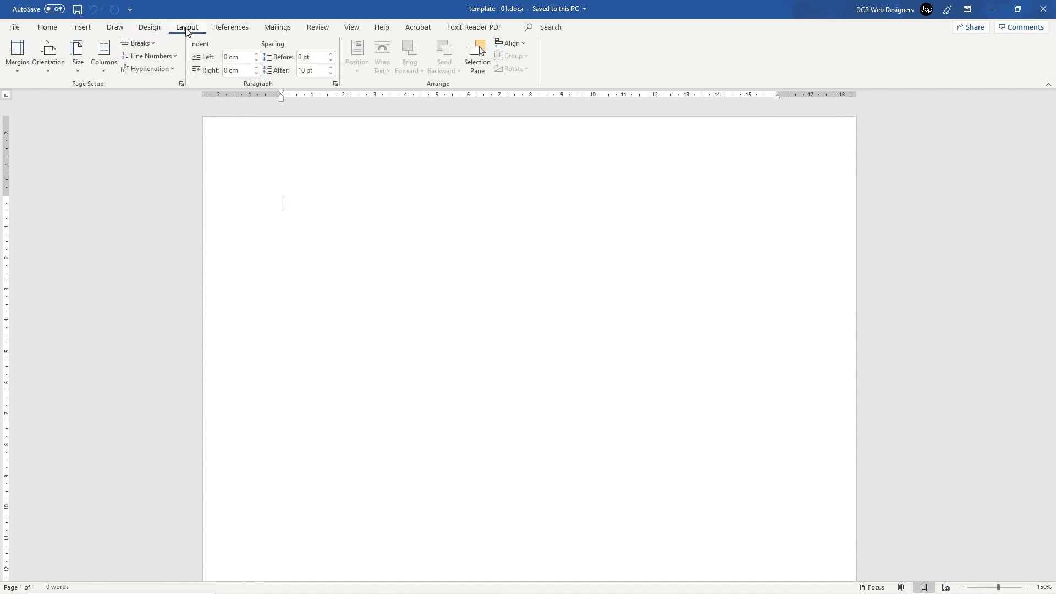
{"action": "left_click", "coordinate": [16, 66]}
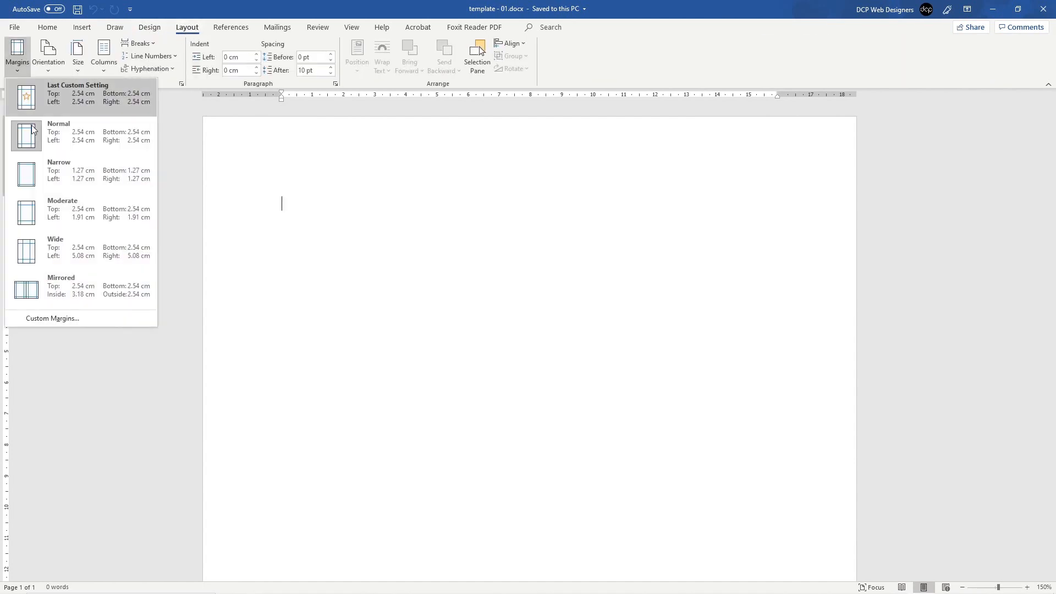
{"action": "left_click", "coordinate": [65, 177]}
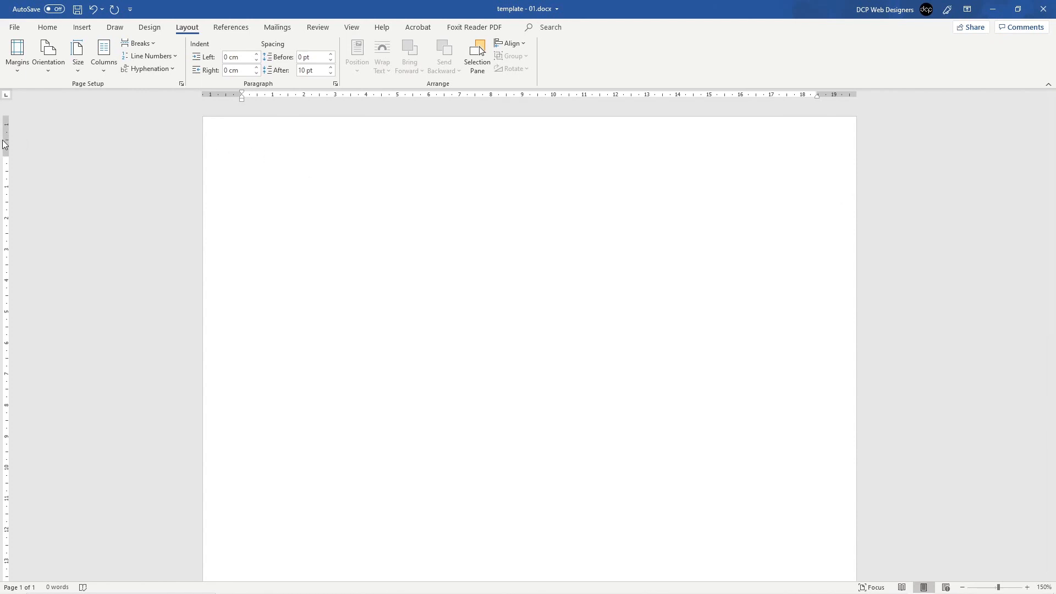
{"action": "scroll", "coordinate": [94, 326], "scroll_direction": "down", "scroll_amount": 10}
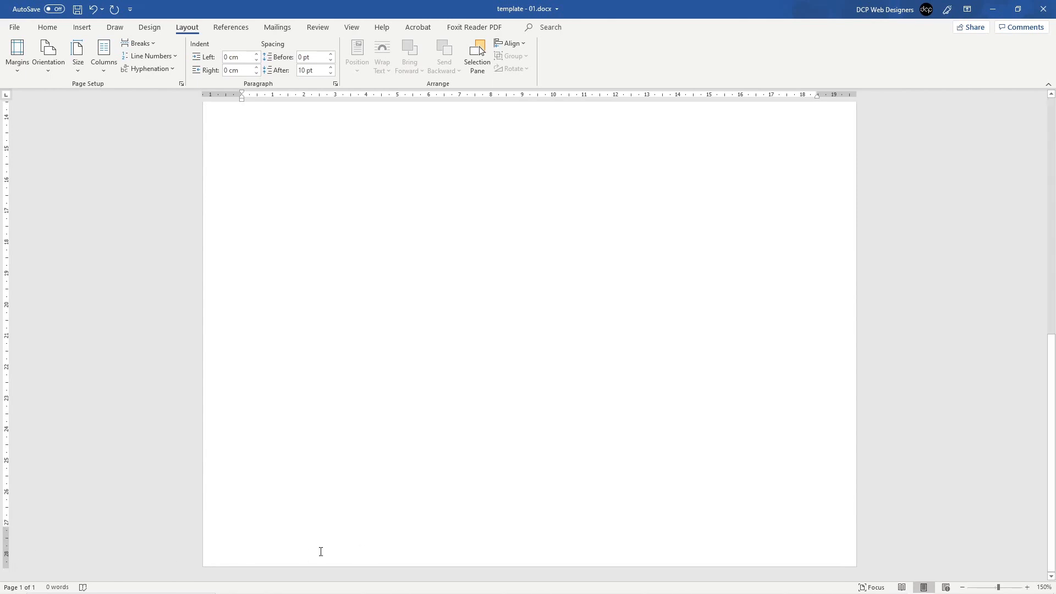
{"action": "scroll", "coordinate": [143, 413], "scroll_direction": "up", "scroll_amount": 10}
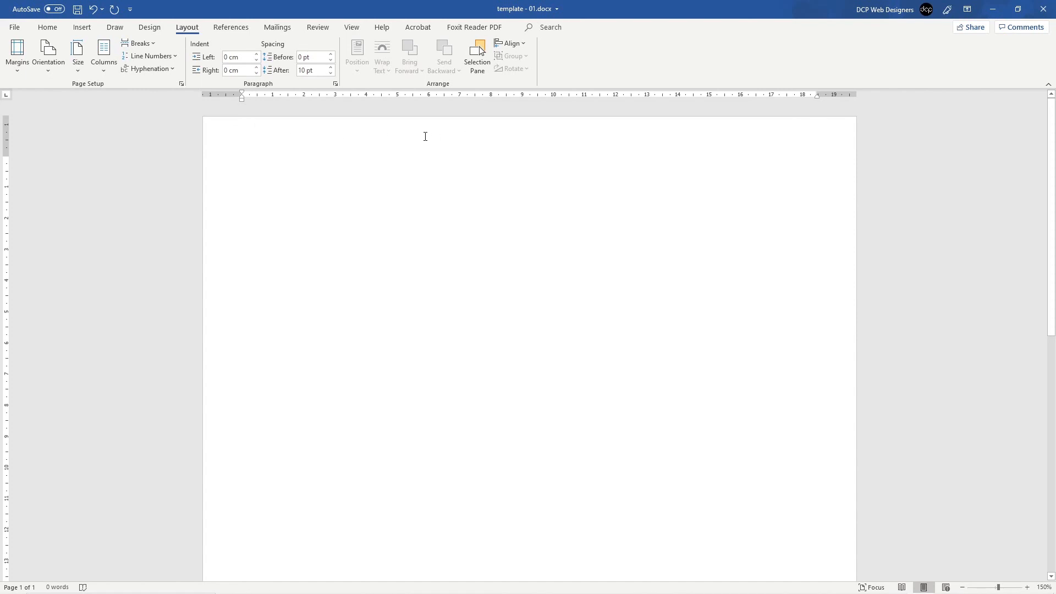
Step: Edit the page header and switch on Different First Page
{"action": "double_click", "coordinate": [467, 136]}
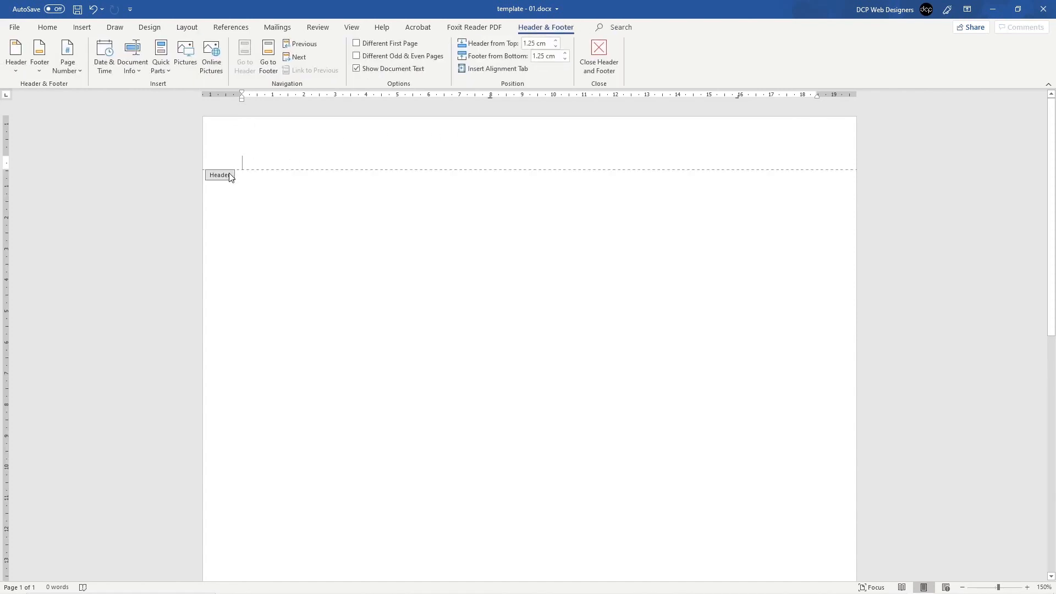
{"action": "scroll", "coordinate": [283, 331], "scroll_direction": "down", "scroll_amount": 10}
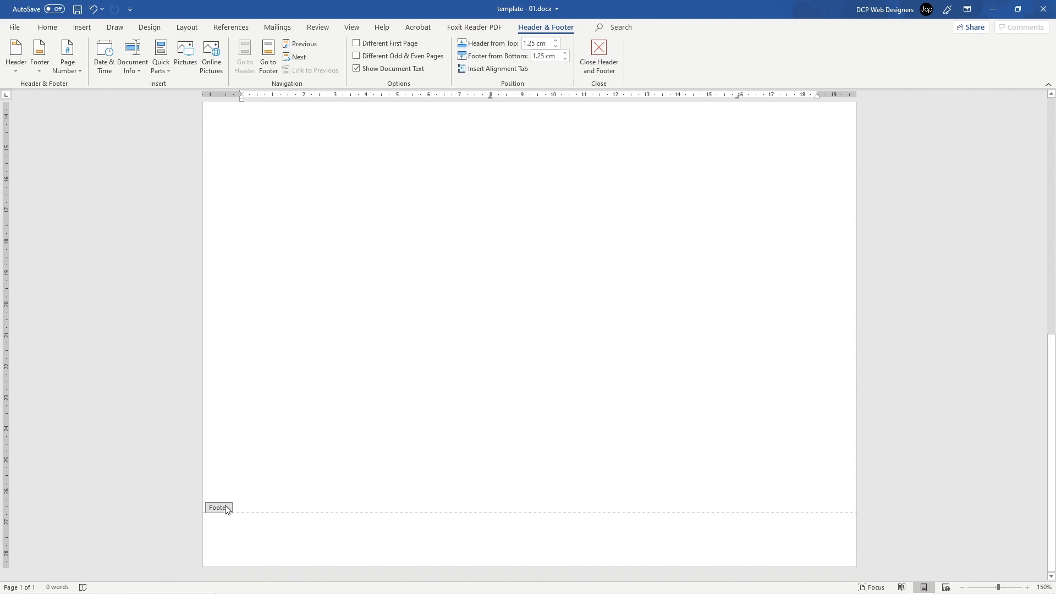
{"action": "scroll", "coordinate": [294, 335], "scroll_direction": "up", "scroll_amount": 10}
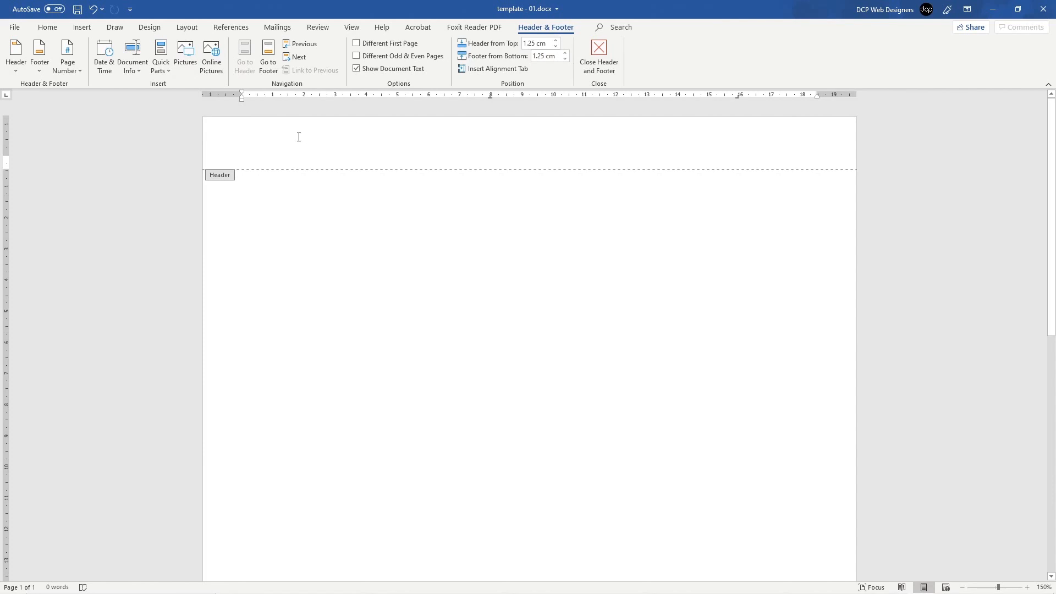
{"action": "left_click", "coordinate": [357, 43]}
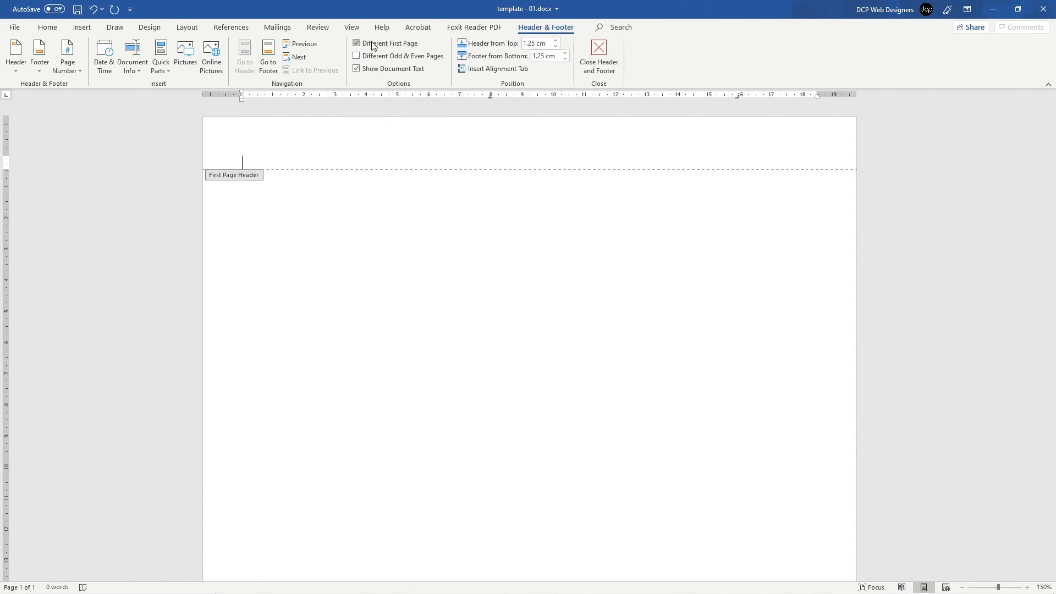
{"action": "scroll", "coordinate": [273, 378], "scroll_direction": "down", "scroll_amount": 8}
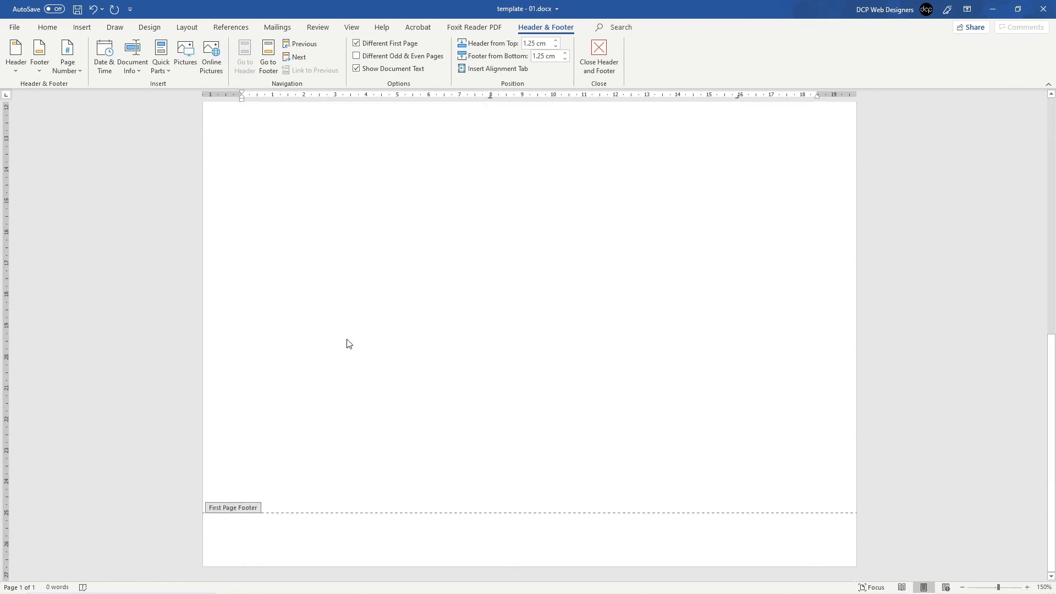
{"action": "scroll", "coordinate": [346, 342], "scroll_direction": "up", "scroll_amount": 8}
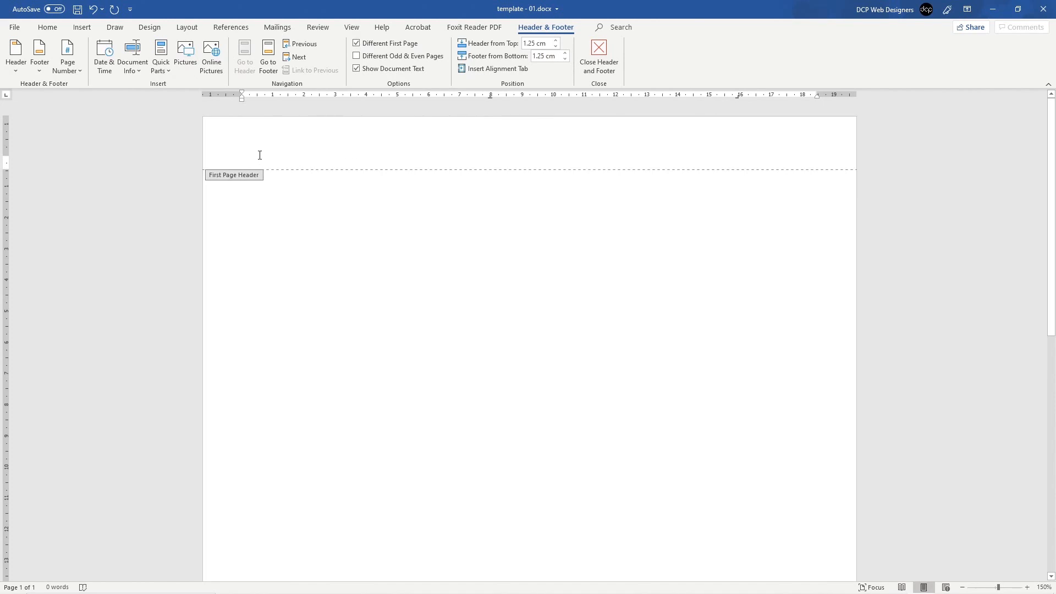
Step: Insert a one-row, two-column table into the First Page Header, then minimize Word
{"action": "left_click", "coordinate": [85, 28]}
{"action": "left_click", "coordinate": [94, 55]}
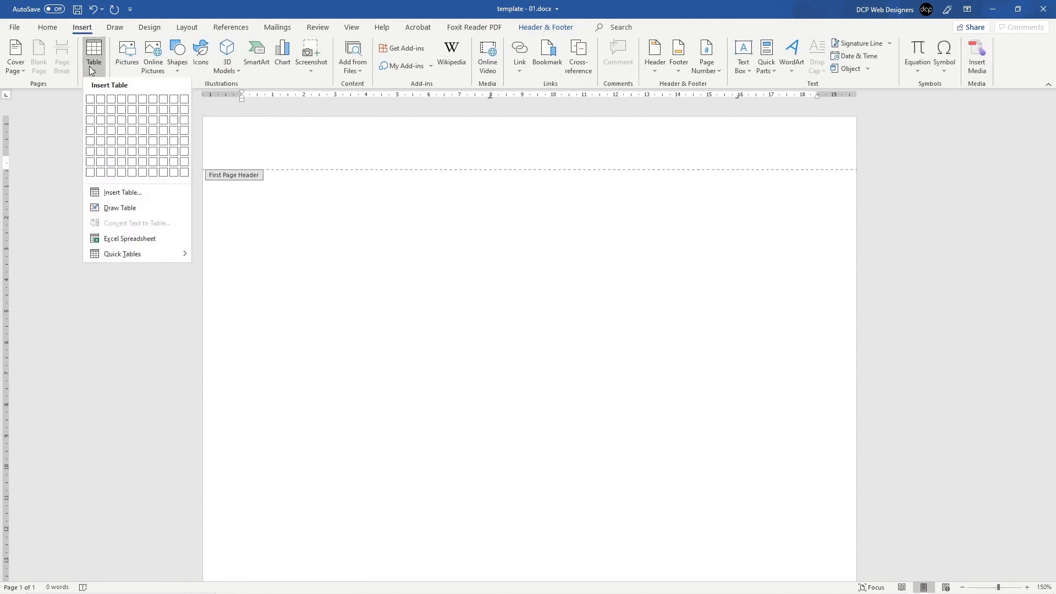
{"action": "left_click", "coordinate": [105, 101]}
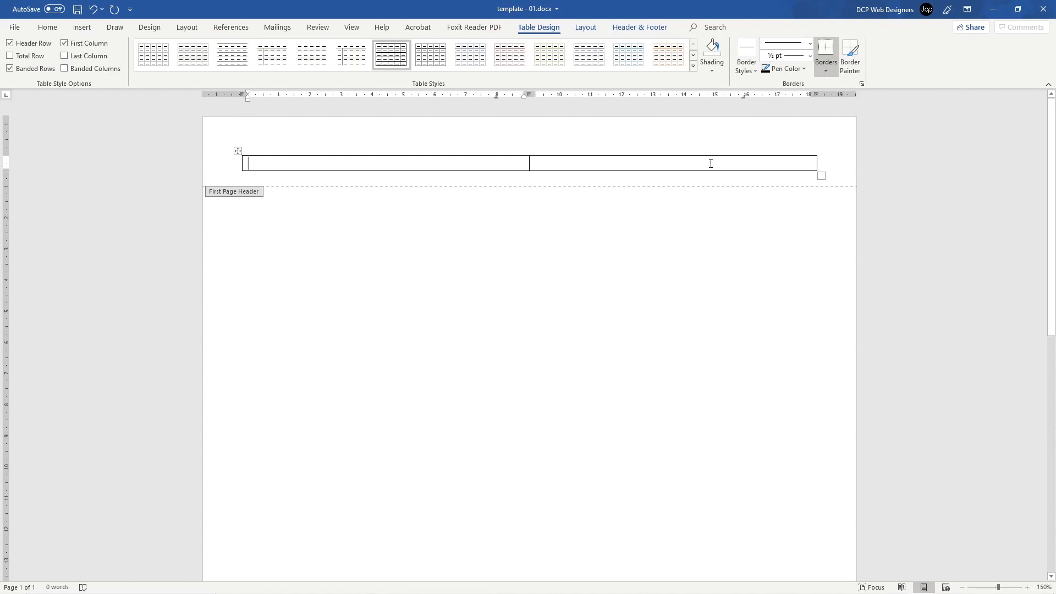
{"action": "left_click", "coordinate": [711, 163]}
{"action": "left_click", "coordinate": [268, 163]}
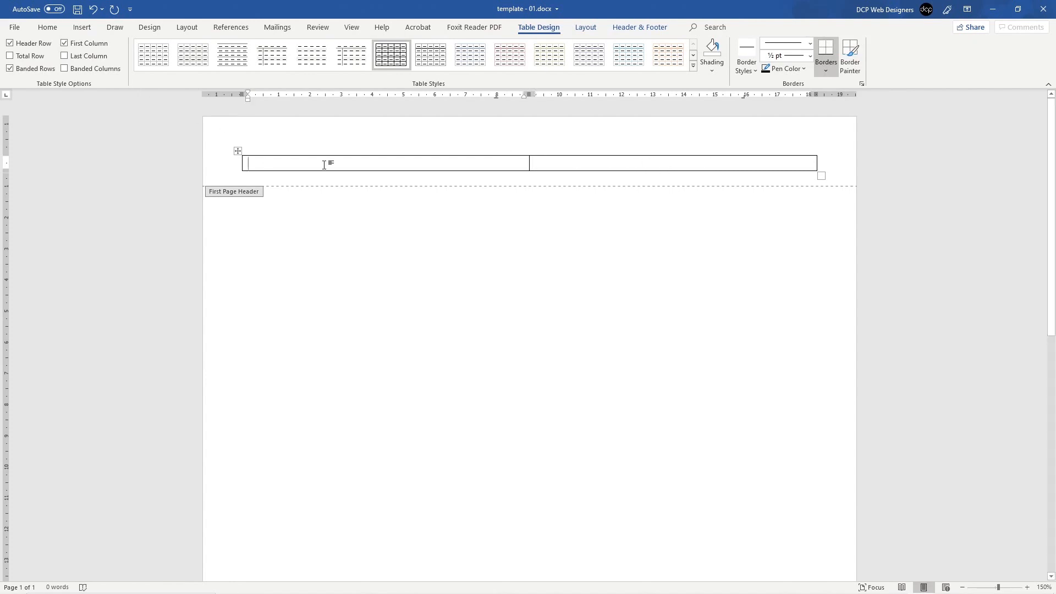
{"action": "left_click", "coordinate": [993, 9]}
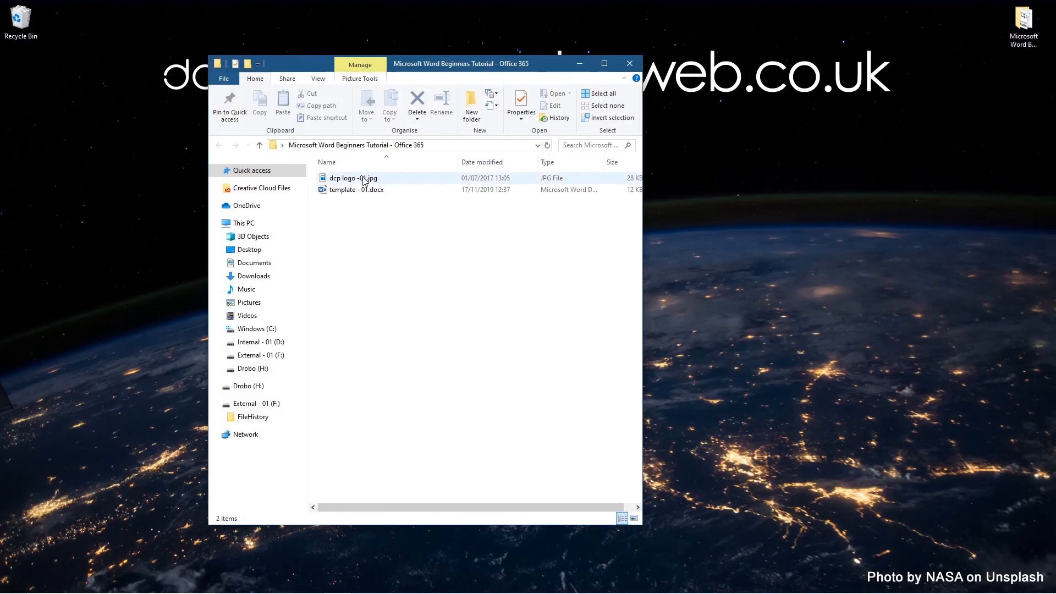
Step: Preview the dcp logo in File Explorer and close an extra window so the folder is reachable
{"action": "left_click", "coordinate": [352, 191]}
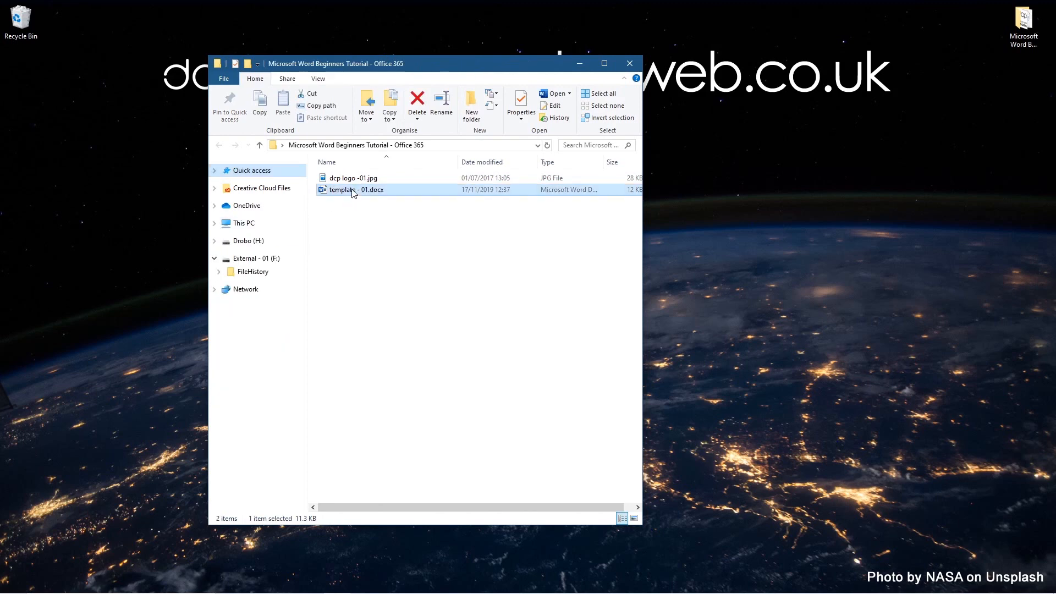
{"action": "left_click", "coordinate": [349, 182]}
{"action": "double_click", "coordinate": [349, 182]}
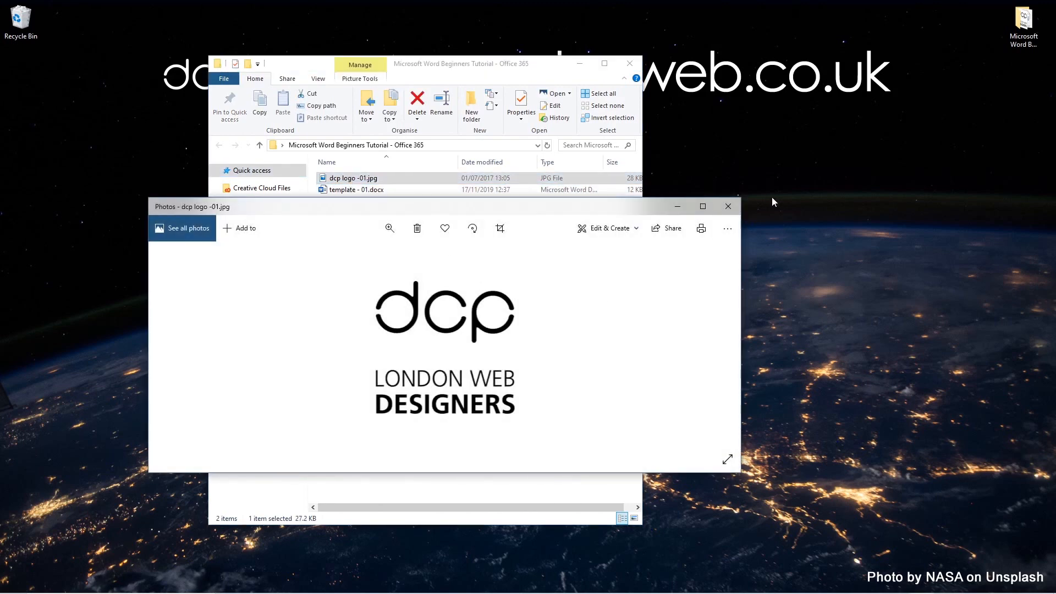
{"action": "left_click", "coordinate": [724, 209]}
{"action": "left_click_drag", "start_coordinate": [475, 68], "coordinate": [739, 77]}
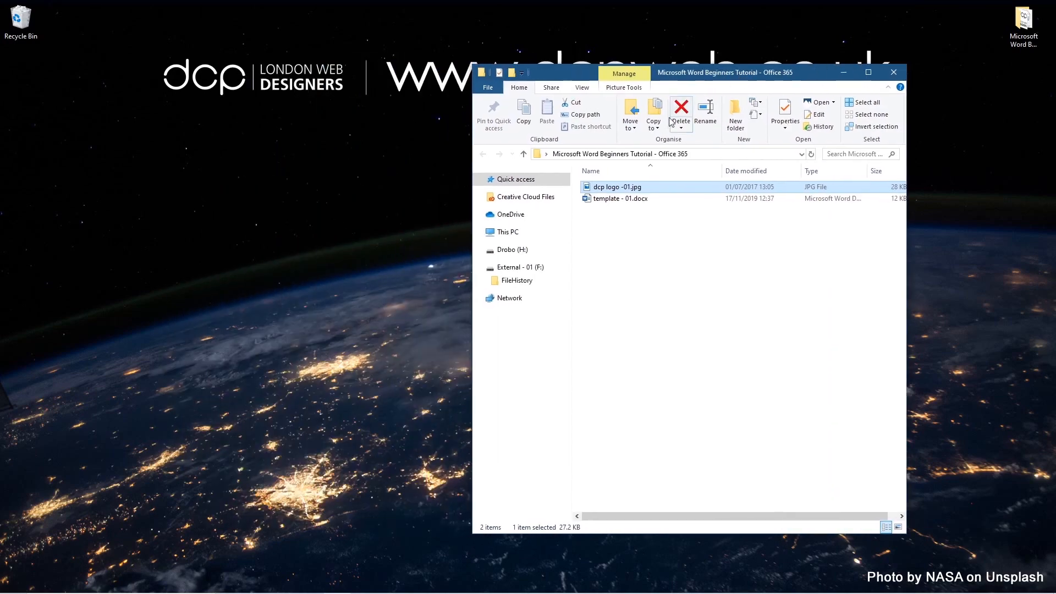
{"action": "key", "text": "alt+Tab"}
{"action": "key", "text": "alt+Tab"}
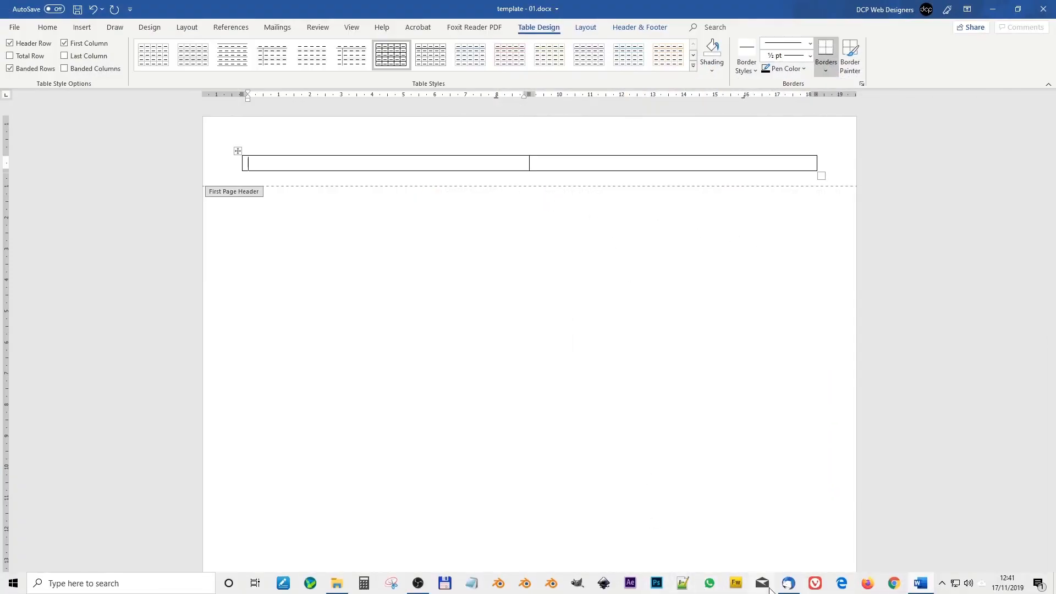
{"action": "left_click", "coordinate": [788, 584]}
{"action": "right_click", "coordinate": [789, 584]}
{"action": "left_click", "coordinate": [789, 561]}
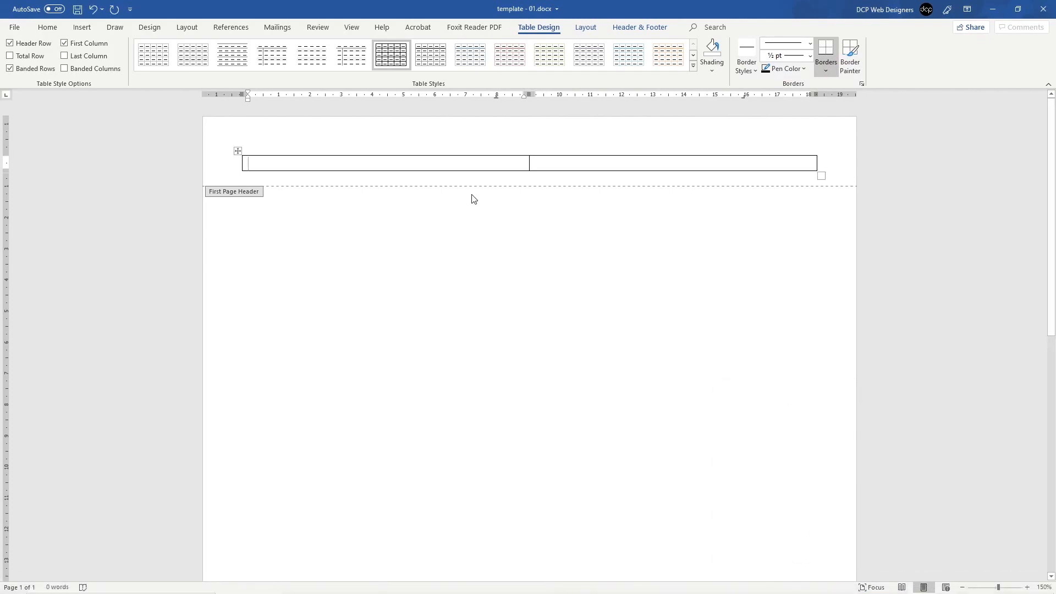
{"action": "key", "text": "alt+Tab"}
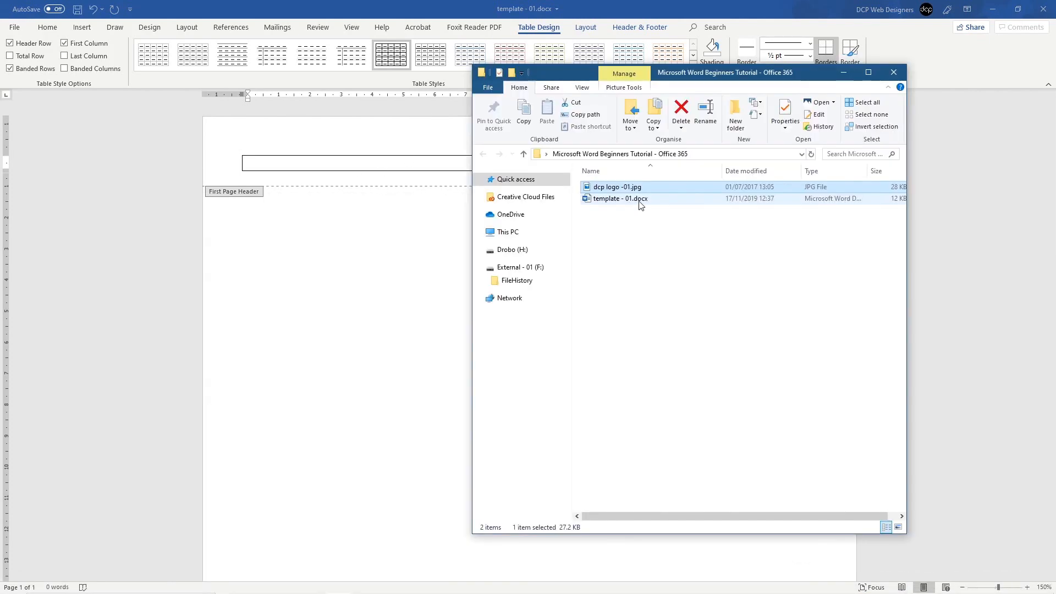
Step: Drag the dcp logo into the first header cell, shrink it to about a third, and exit the header
{"action": "left_click_drag", "start_coordinate": [639, 192], "coordinate": [352, 264]}
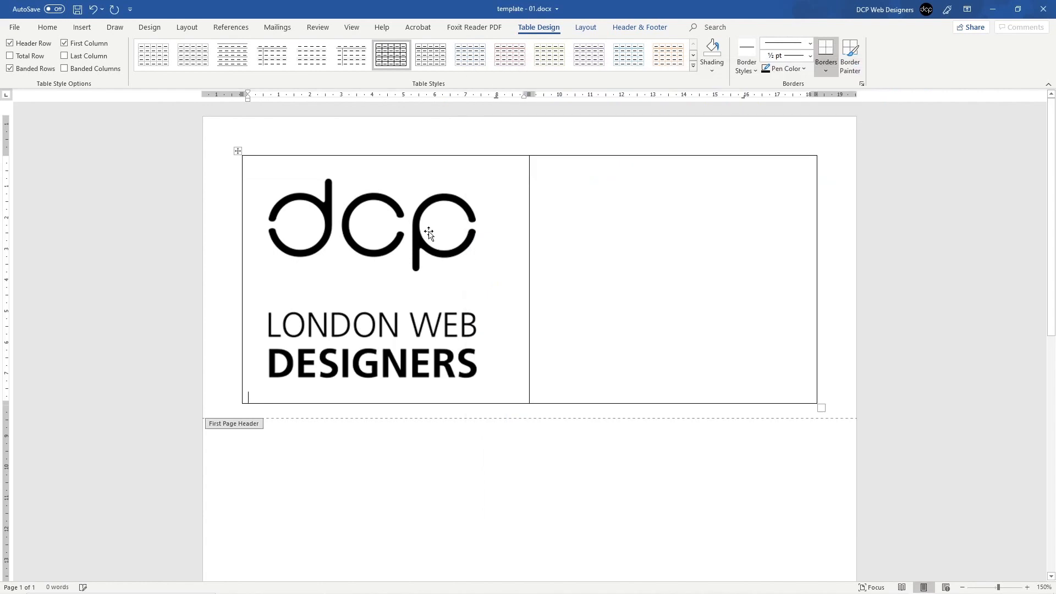
{"action": "left_click", "coordinate": [396, 223]}
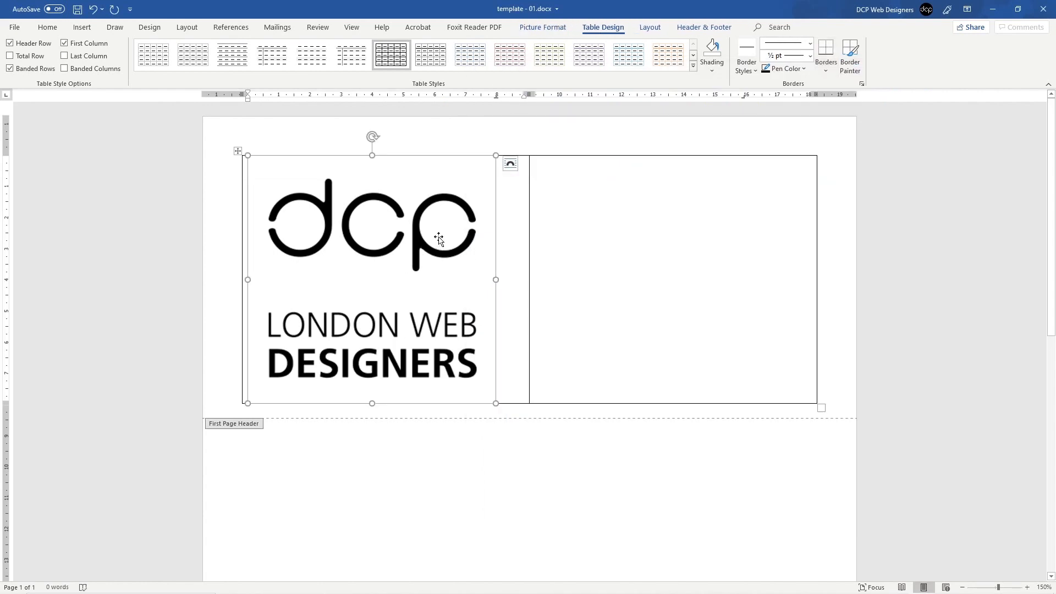
{"action": "key", "text": "Delete"}
{"action": "key", "text": "alt+Tab"}
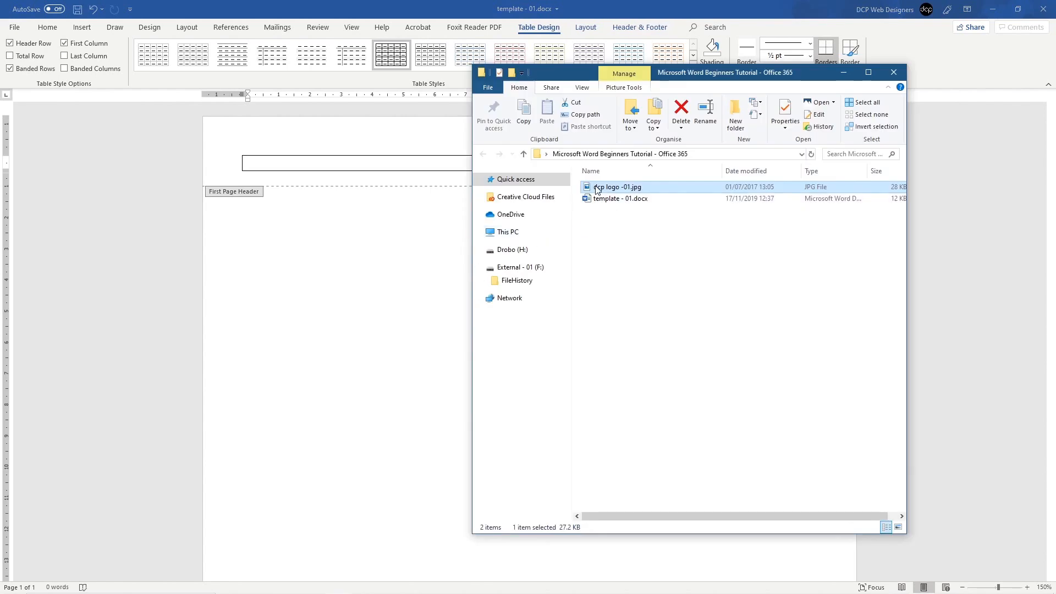
{"action": "left_click_drag", "start_coordinate": [589, 187], "coordinate": [259, 165]}
{"action": "left_click", "coordinate": [403, 220]}
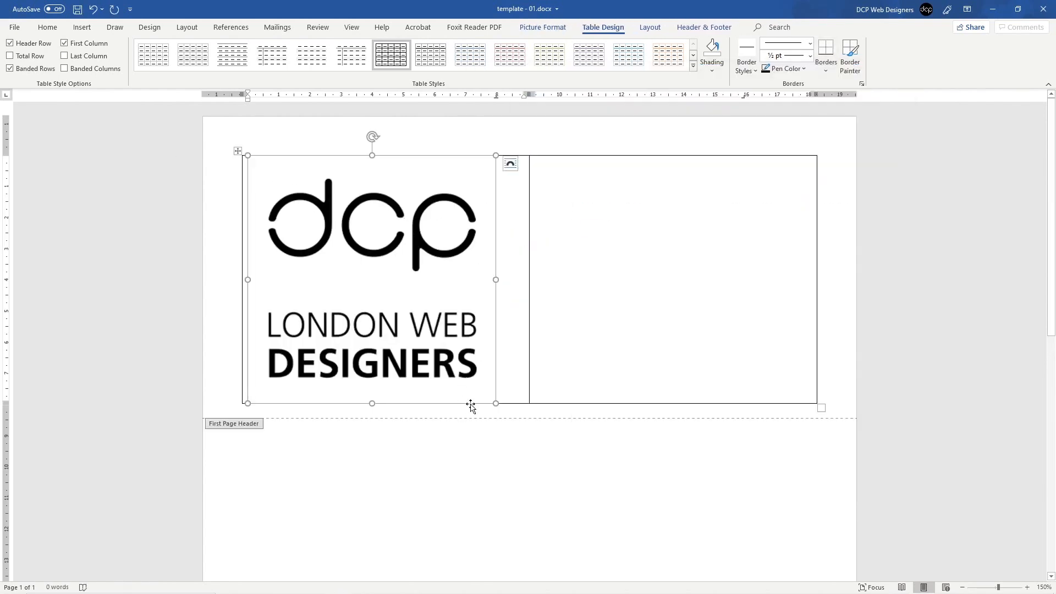
{"action": "left_click_drag", "start_coordinate": [495, 403], "coordinate": [292, 229]}
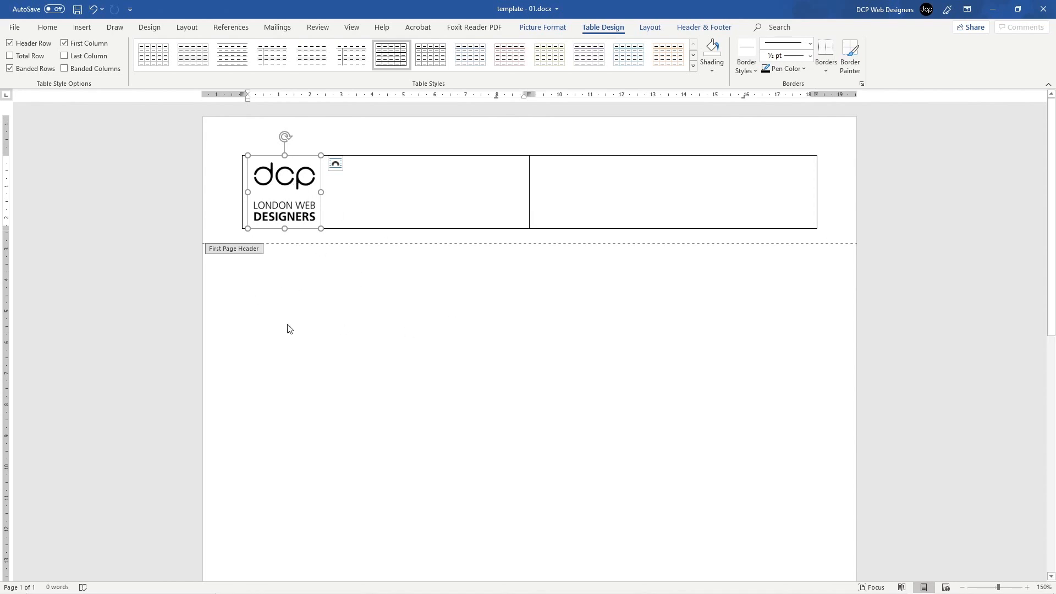
{"action": "double_click", "coordinate": [321, 301]}
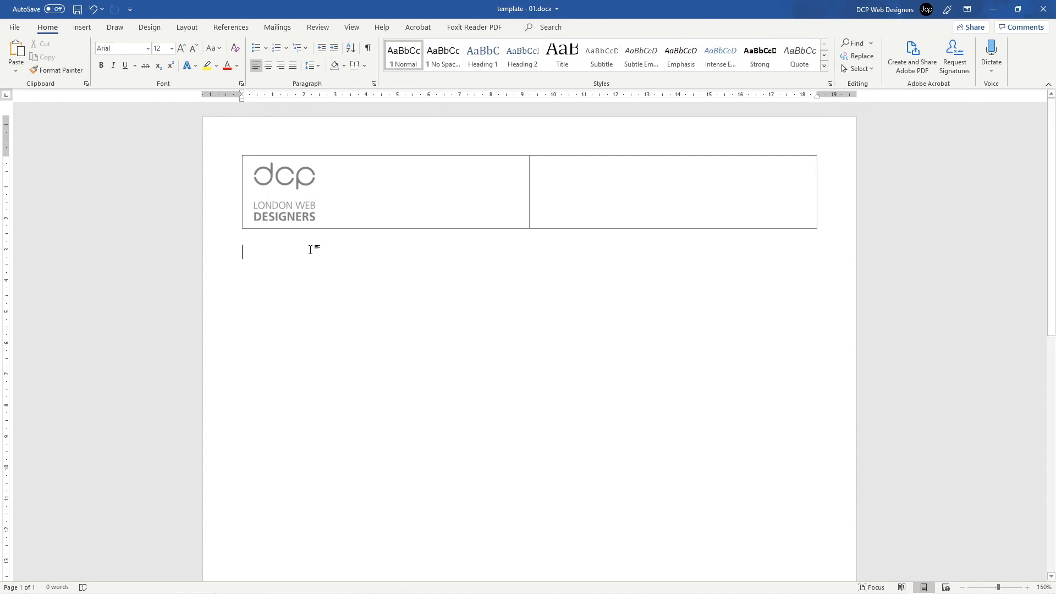
Step: Type 'Example Text' in the letter body
{"action": "type", "text": "Sam"}
{"action": "key", "text": "BackSpace"}
{"action": "key", "text": "BackSpace"}
{"action": "key", "text": "BackSpace"}
{"action": "type", "text": "E"}
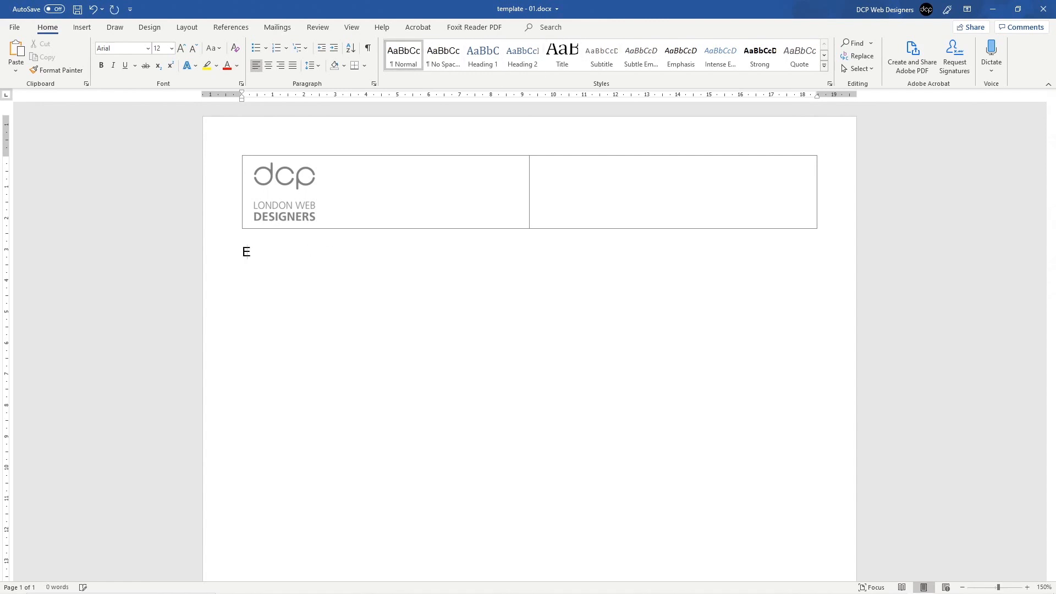
{"action": "type", "text": "xam"}
{"action": "key", "text": "BackSpace"}
{"action": "type", "text": "xample Text"}
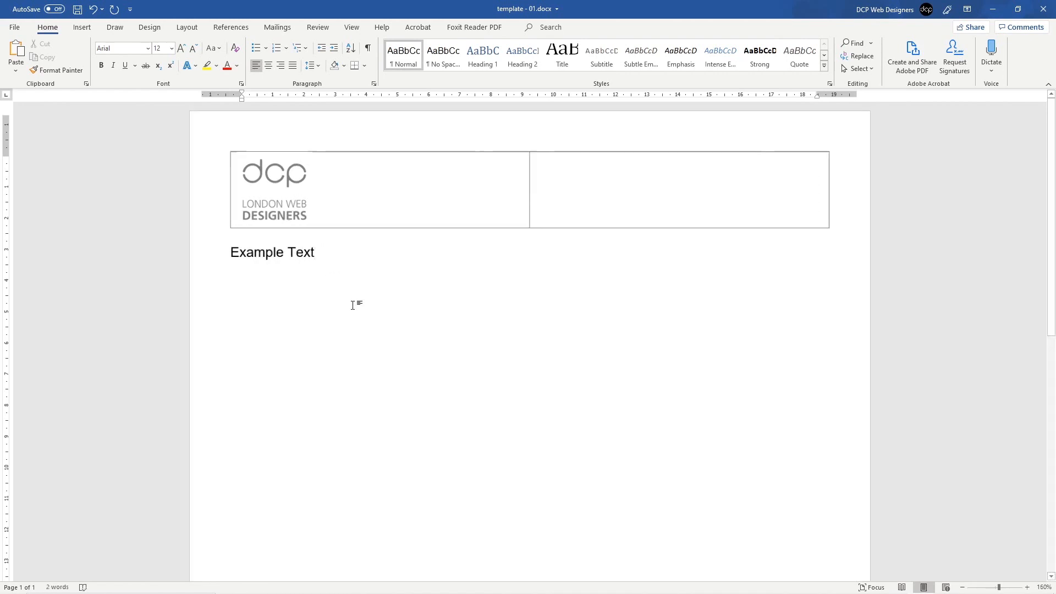
{"action": "scroll", "coordinate": [353, 305], "scroll_direction": "up", "scroll_amount": 4}
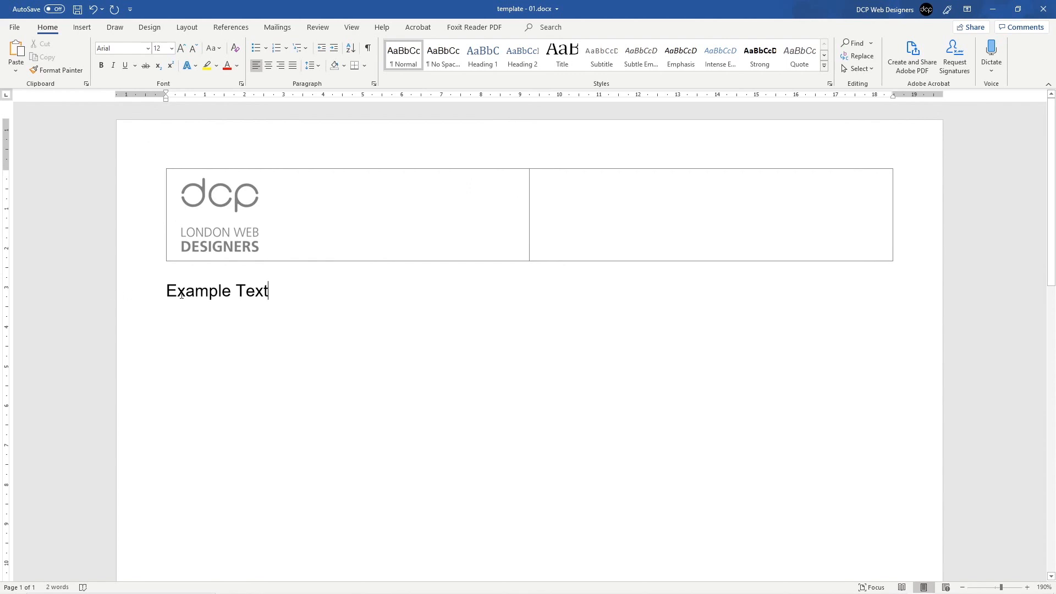
Step: Try Heading 1, 2 and 3 on Example Text, leaving it as Heading 4
{"action": "left_click", "coordinate": [134, 294]}
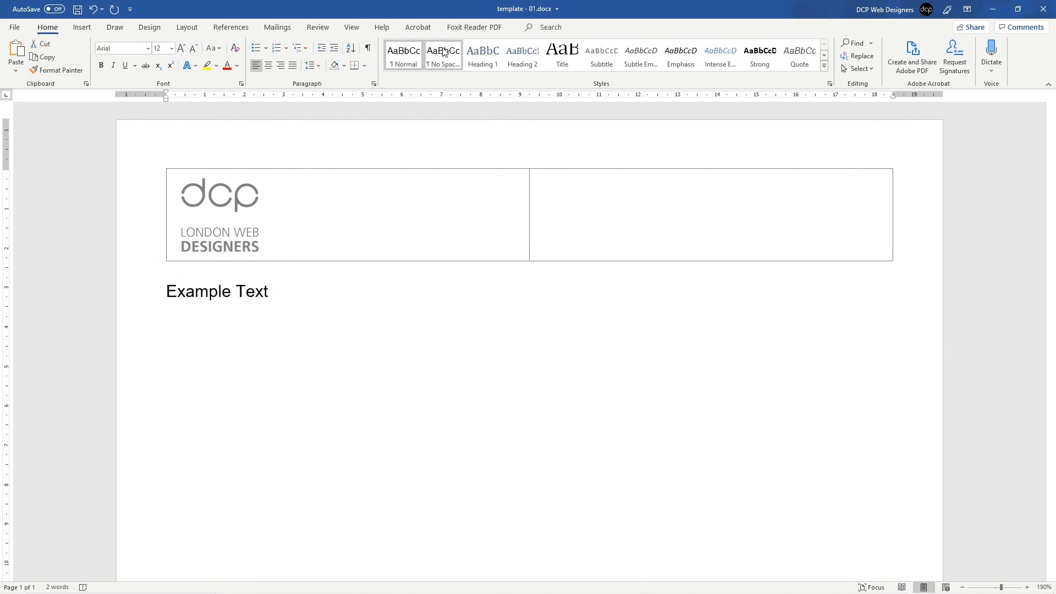
{"action": "left_click", "coordinate": [495, 55]}
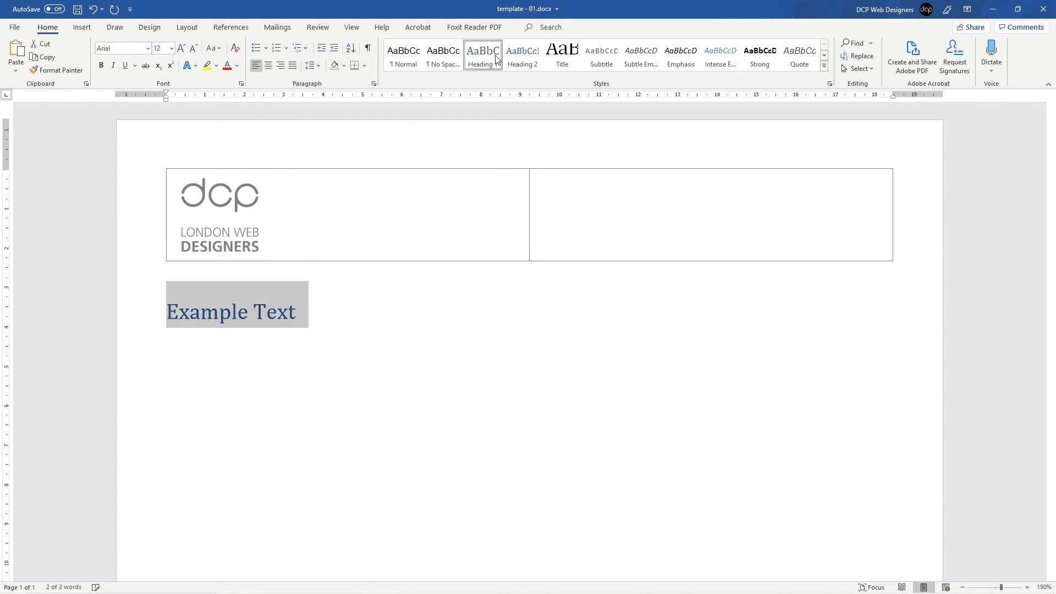
{"action": "left_click", "coordinate": [522, 55]}
{"action": "left_click", "coordinate": [483, 55]}
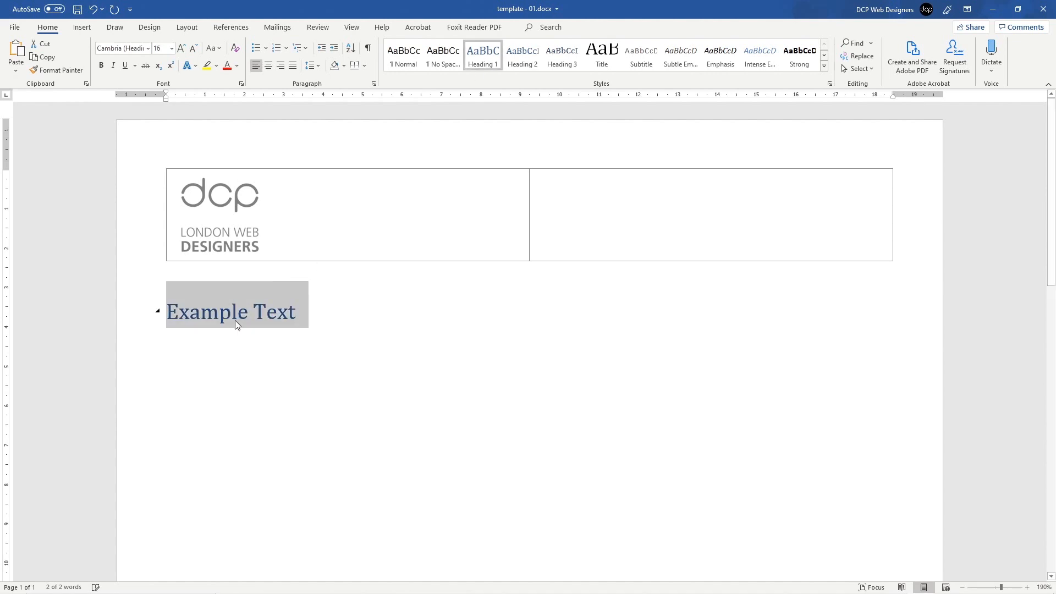
{"action": "left_click", "coordinate": [523, 55]}
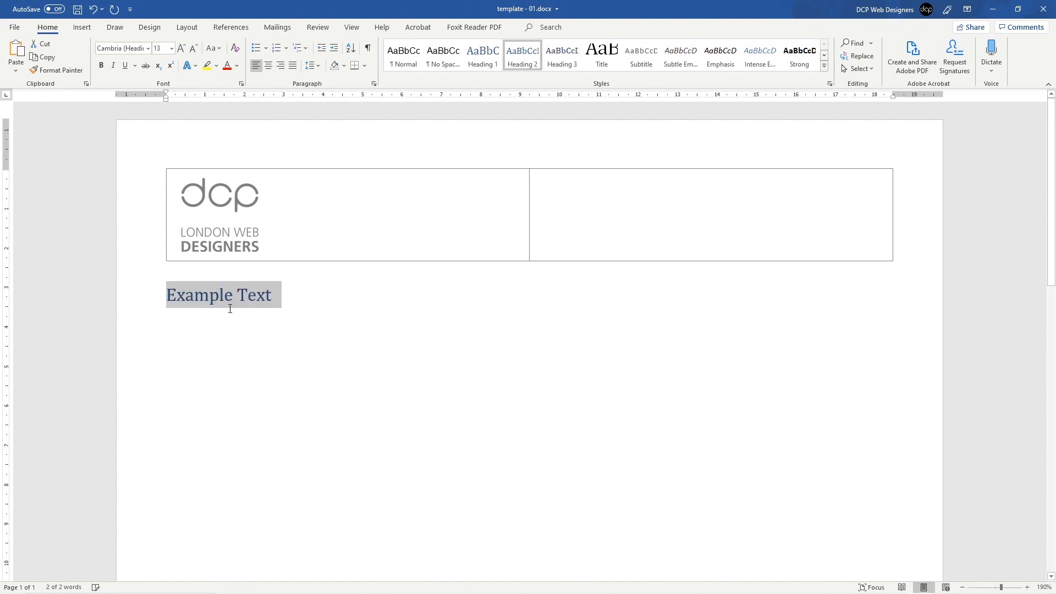
{"action": "key", "text": "ctrl+alt+3"}
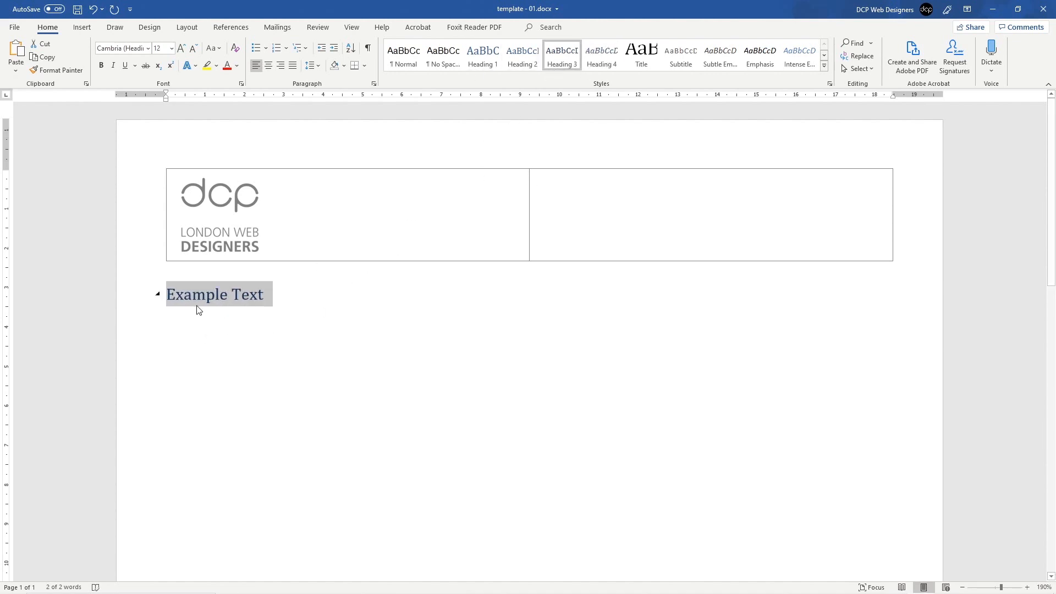
{"action": "left_click", "coordinate": [590, 61]}
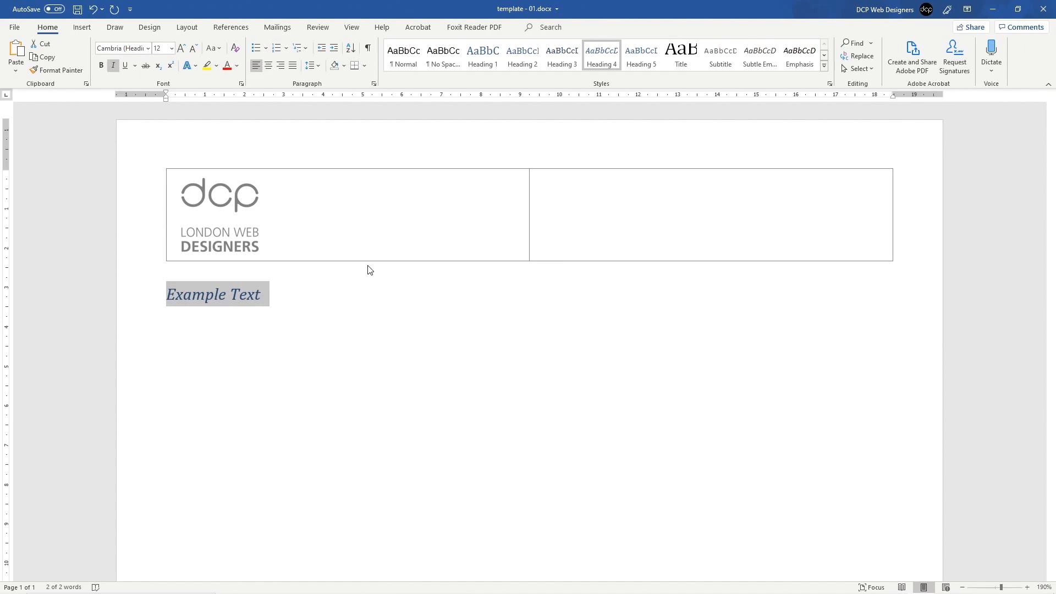
Step: Return Example Text to Normal and modify the Normal style to 10 pt with Automatic colour
{"action": "left_click", "coordinate": [397, 64]}
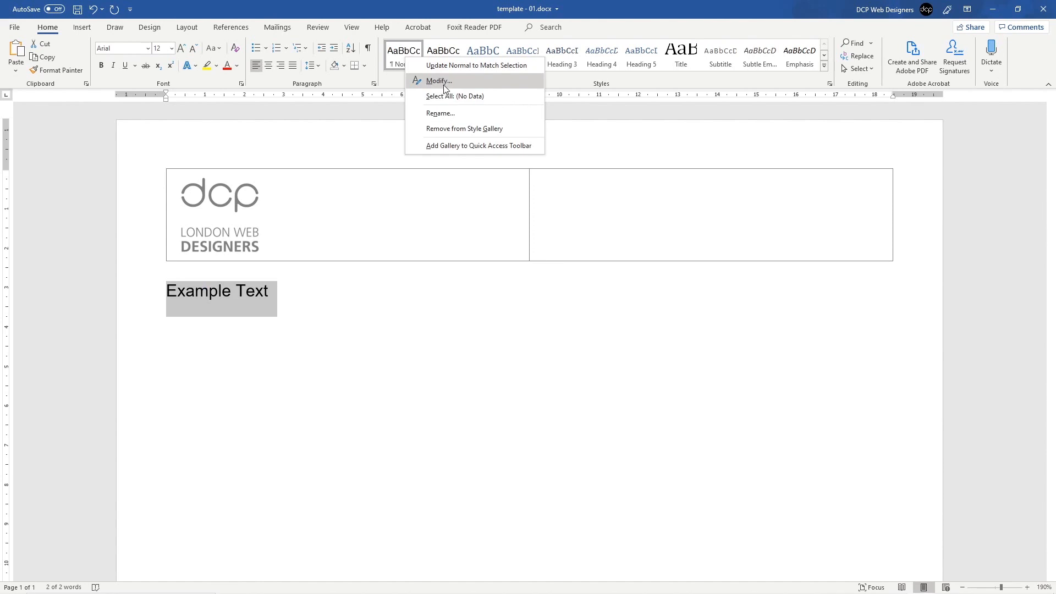
{"action": "left_click", "coordinate": [445, 82]}
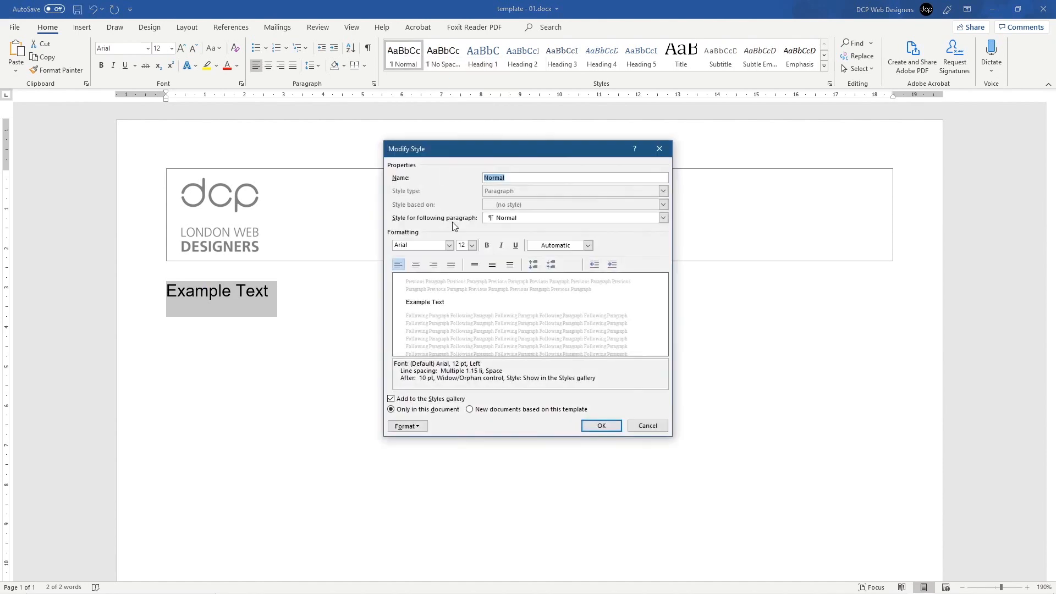
{"action": "left_click", "coordinate": [471, 245]}
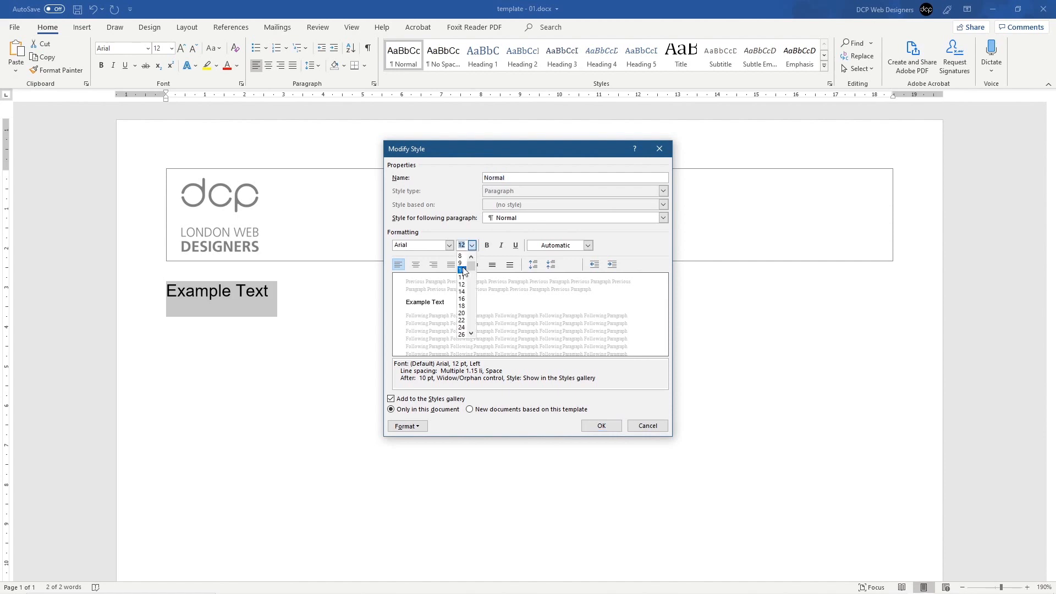
{"action": "left_click", "coordinate": [463, 269]}
{"action": "left_click", "coordinate": [557, 246]}
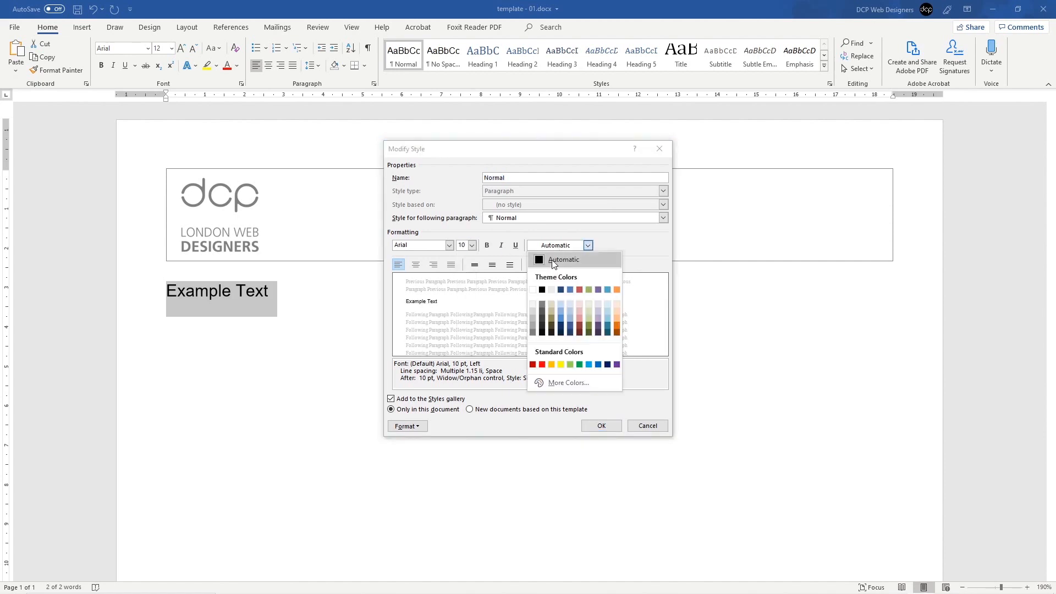
{"action": "left_click", "coordinate": [553, 260]}
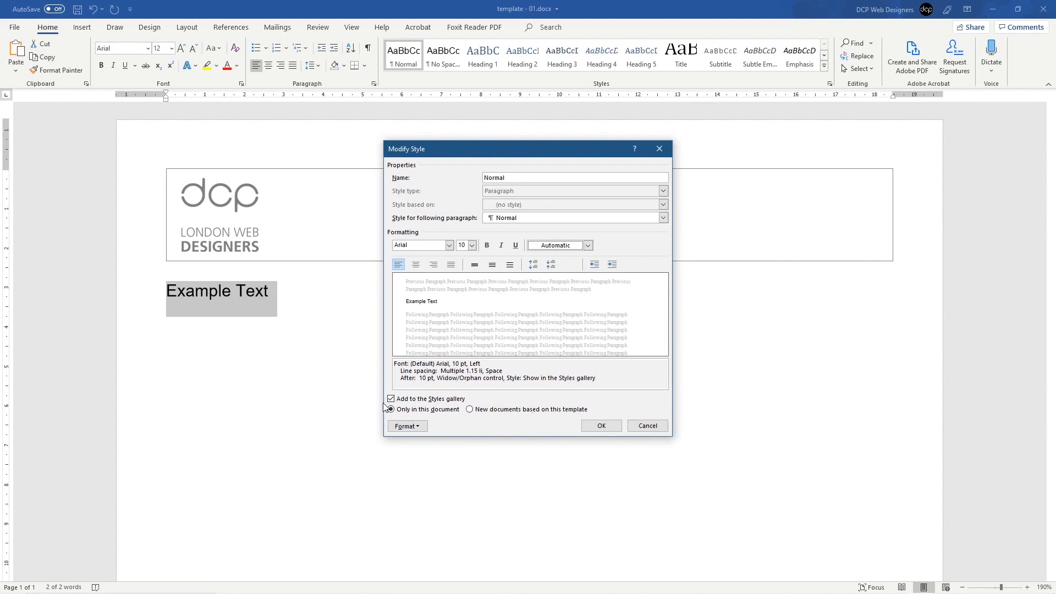
{"action": "left_click", "coordinate": [602, 426]}
{"action": "left_click", "coordinate": [304, 309]}
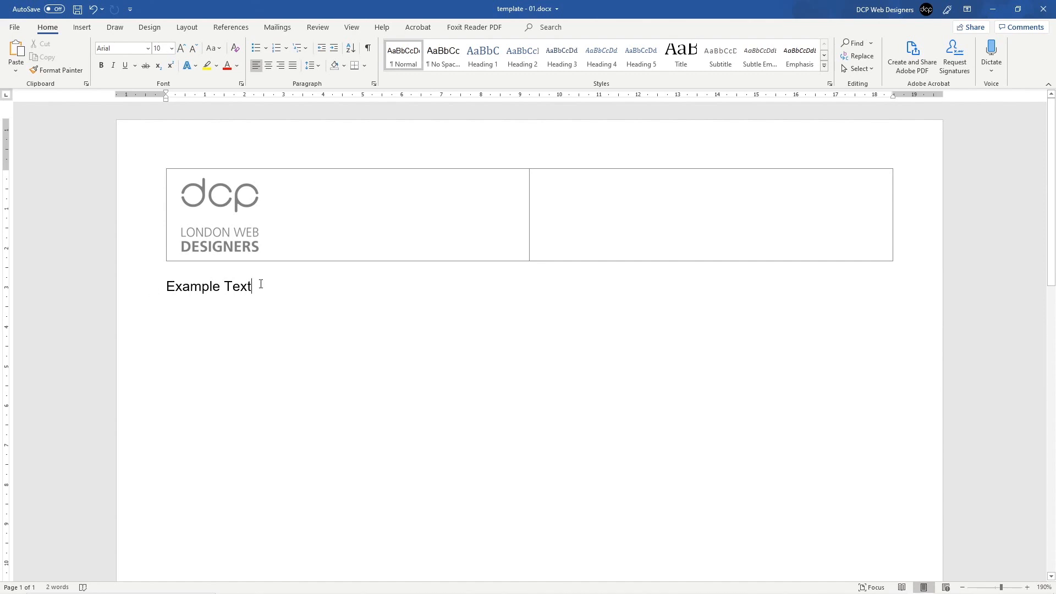
{"action": "left_click", "coordinate": [146, 285]}
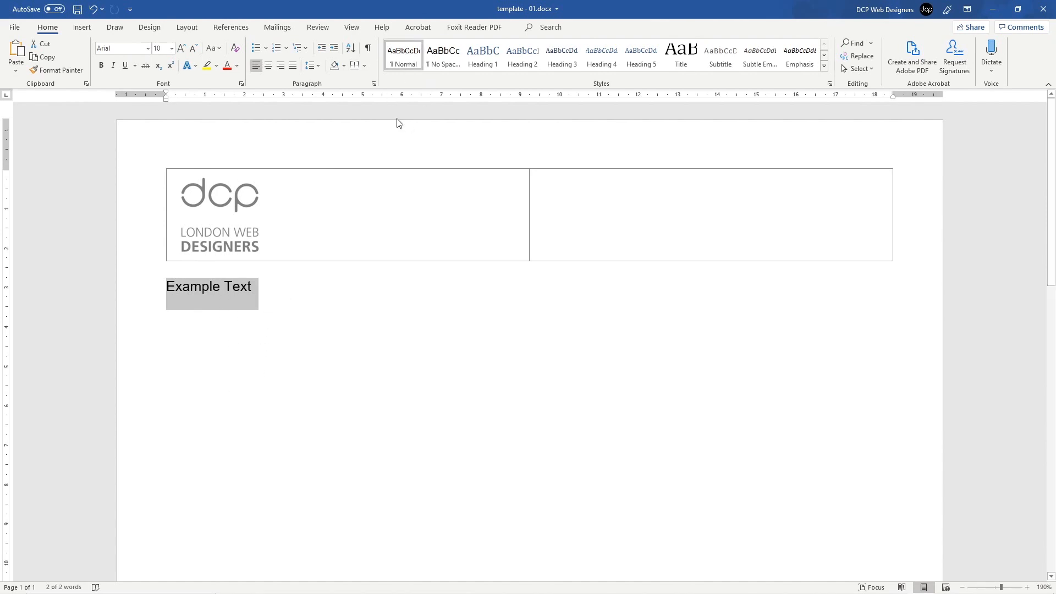
Step: Replace Example Text with 'Normal' and add a 'No Space' line beneath it
{"action": "left_click", "coordinate": [259, 282]}
{"action": "left_click", "coordinate": [138, 286]}
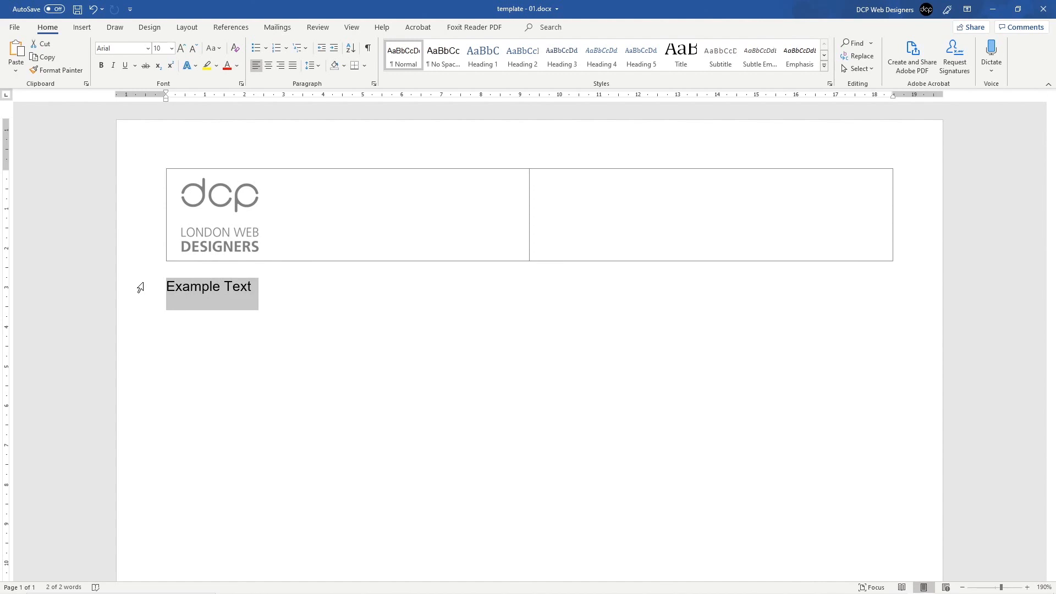
{"action": "type", "text": "Nor"}
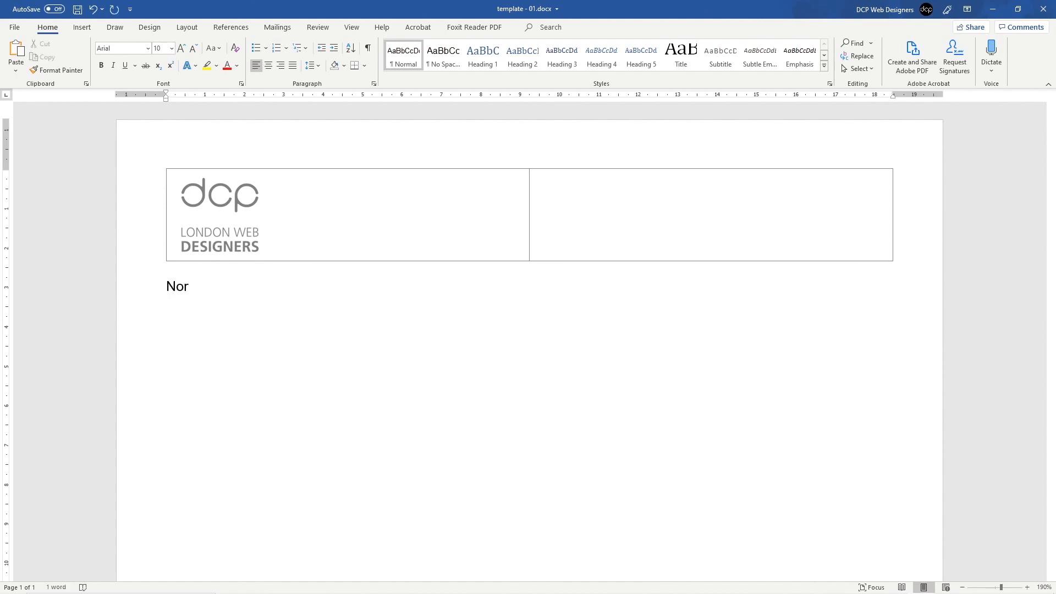
{"action": "type", "text": "mal"}
{"action": "key", "text": "Return"}
{"action": "type", "text": "No Spce"}
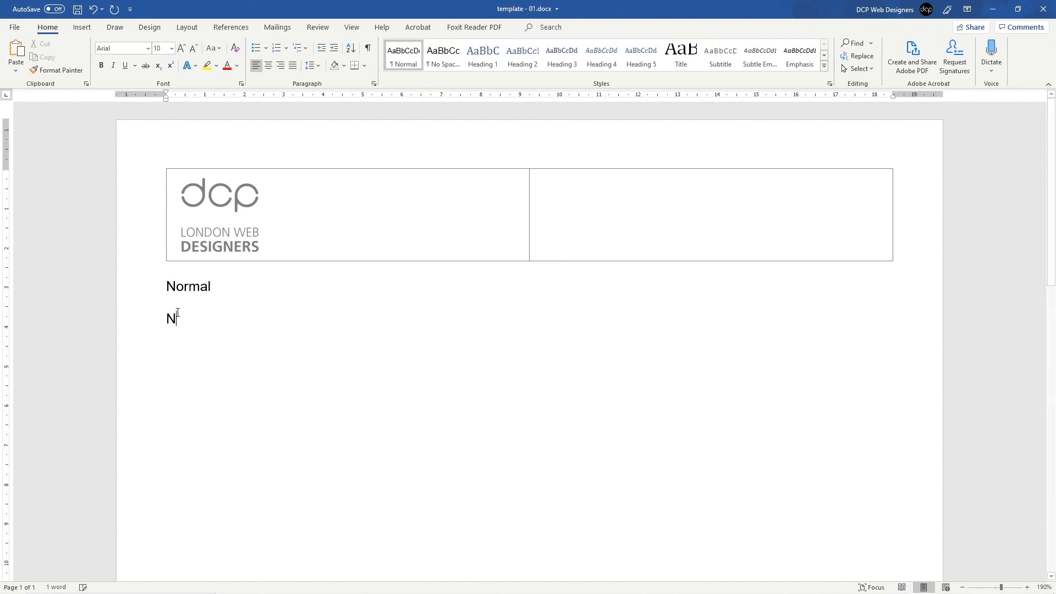
{"action": "key", "text": "BackSpace"}
{"action": "key", "text": "BackSpace"}
{"action": "type", "text": "ace"}
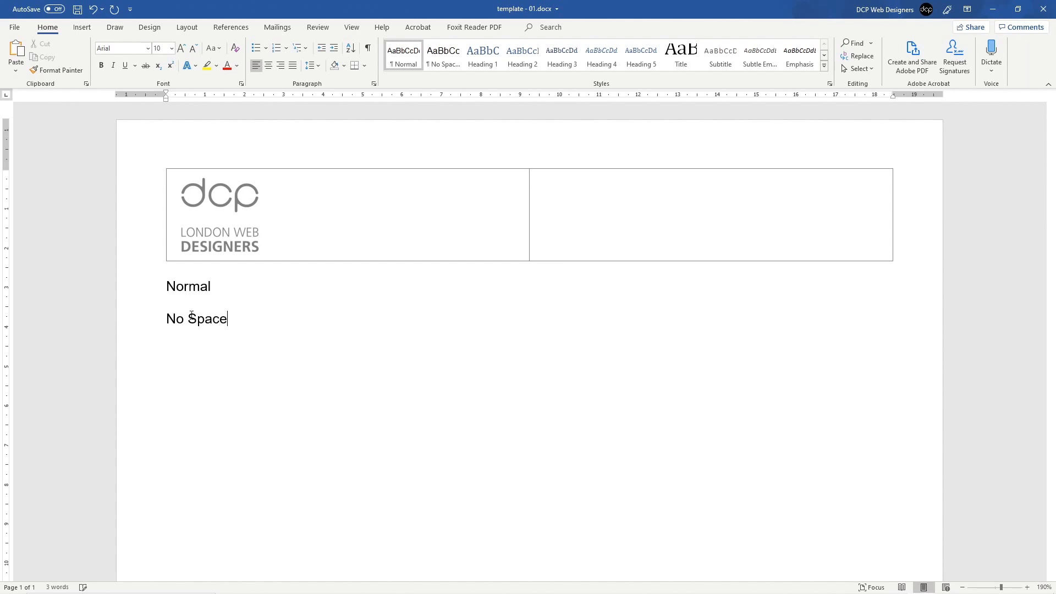
Step: Apply No Spacing to the No Space line, set that style to 10 pt, and add a new paragraph
{"action": "left_click", "coordinate": [139, 329]}
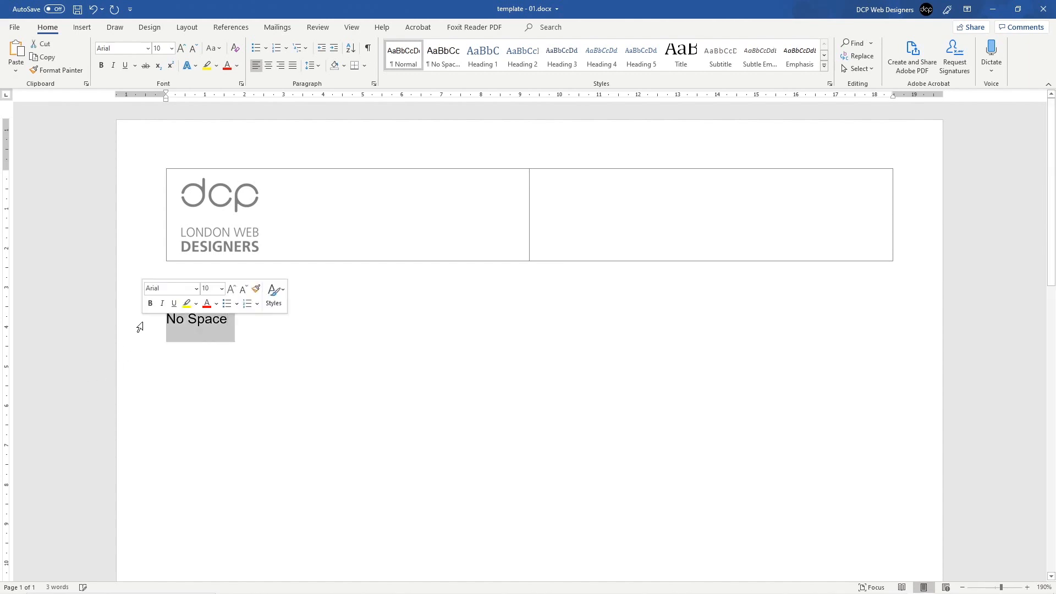
{"action": "right_click", "coordinate": [445, 62]}
{"action": "left_click", "coordinate": [439, 63]}
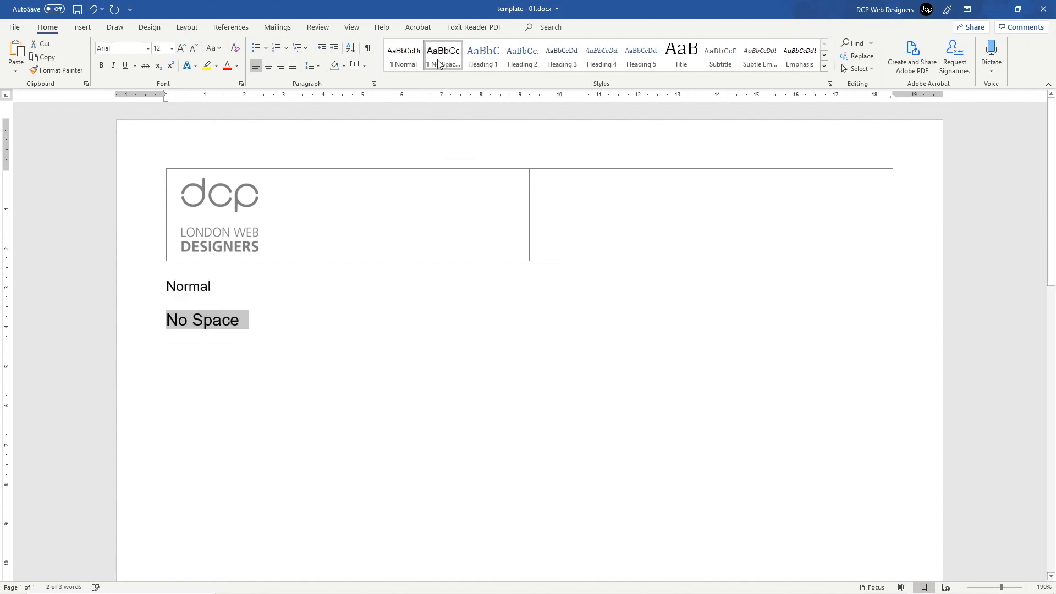
{"action": "right_click", "coordinate": [440, 59]}
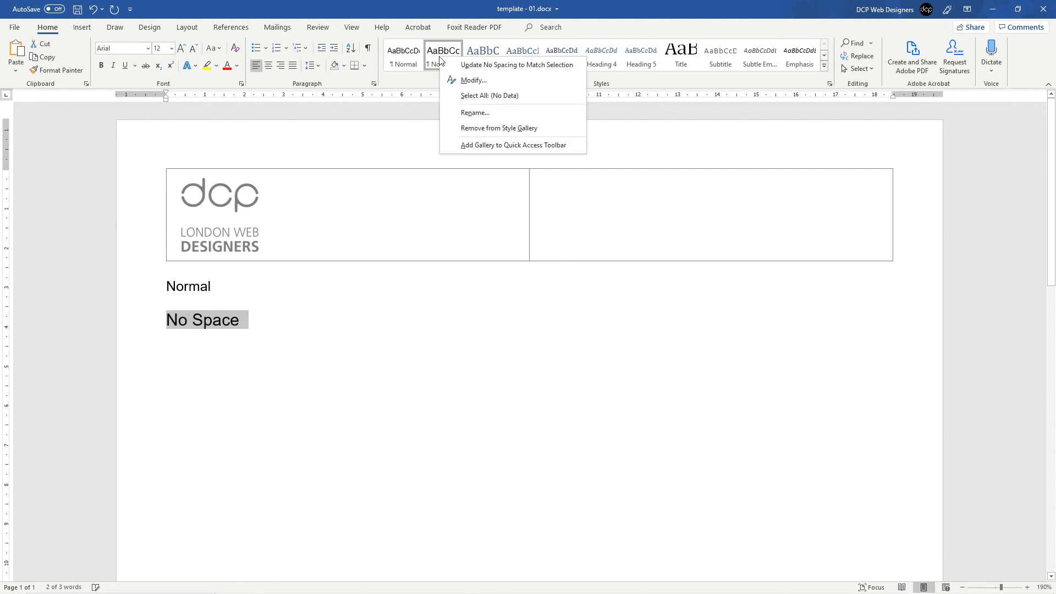
{"action": "left_click", "coordinate": [473, 80]}
{"action": "left_click", "coordinate": [472, 245]}
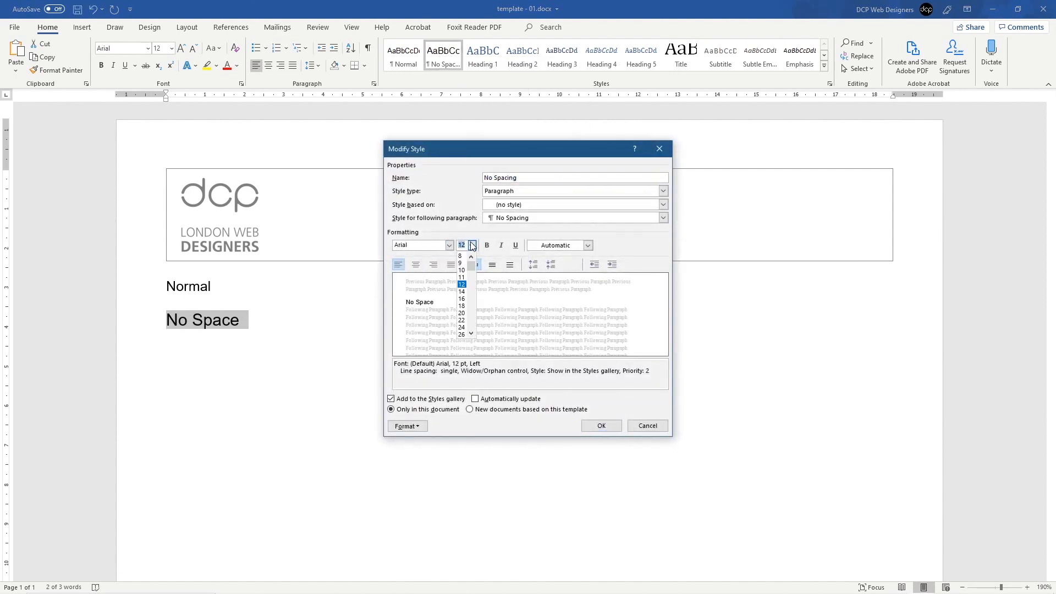
{"action": "left_click", "coordinate": [463, 270]}
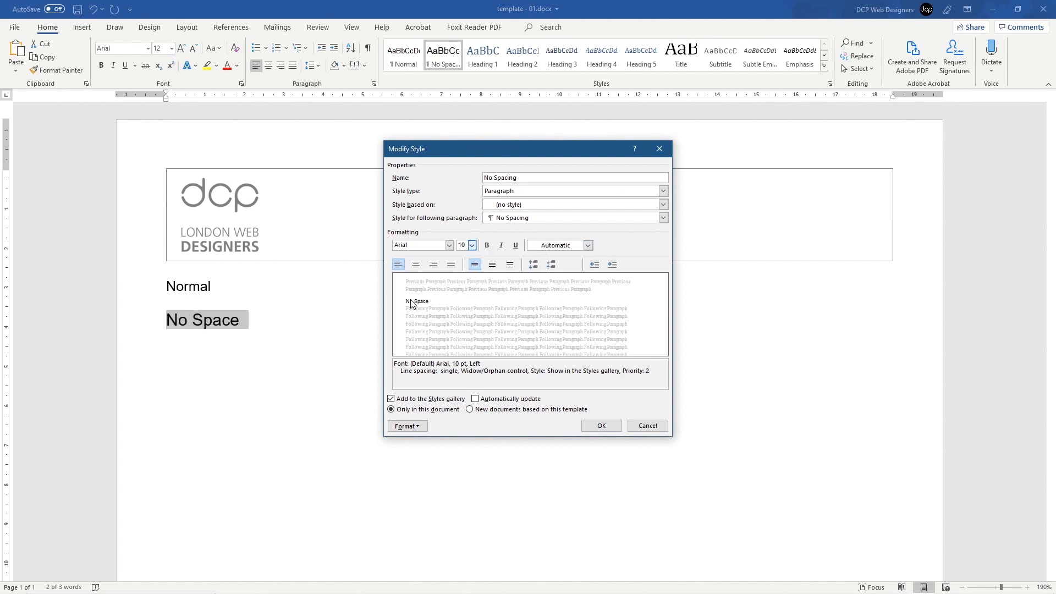
{"action": "left_click", "coordinate": [596, 427]}
{"action": "left_click", "coordinate": [283, 338]}
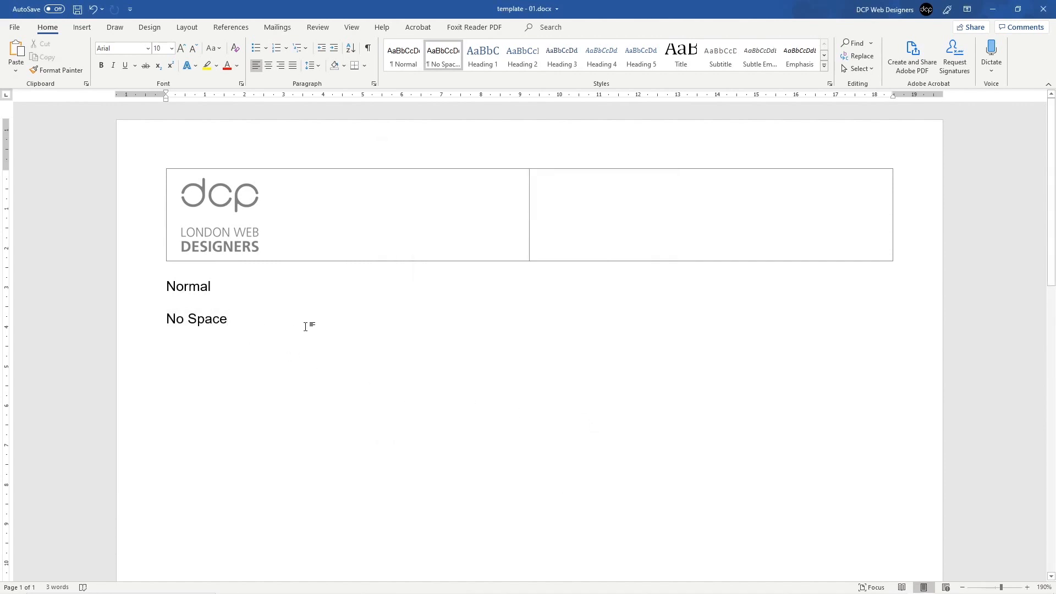
{"action": "key", "text": "Return"}
{"action": "key", "text": "Return"}
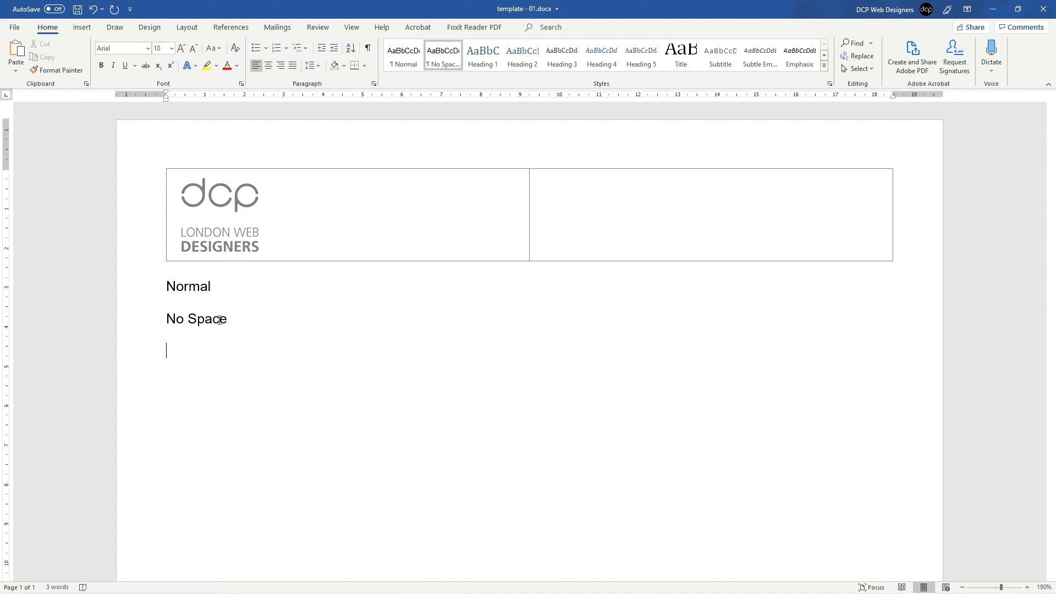
Step: Type the lines 'Heading 1', 'Heading 2' and 'Heading 3' below No Space
{"action": "type", "text": "Heading 1"}
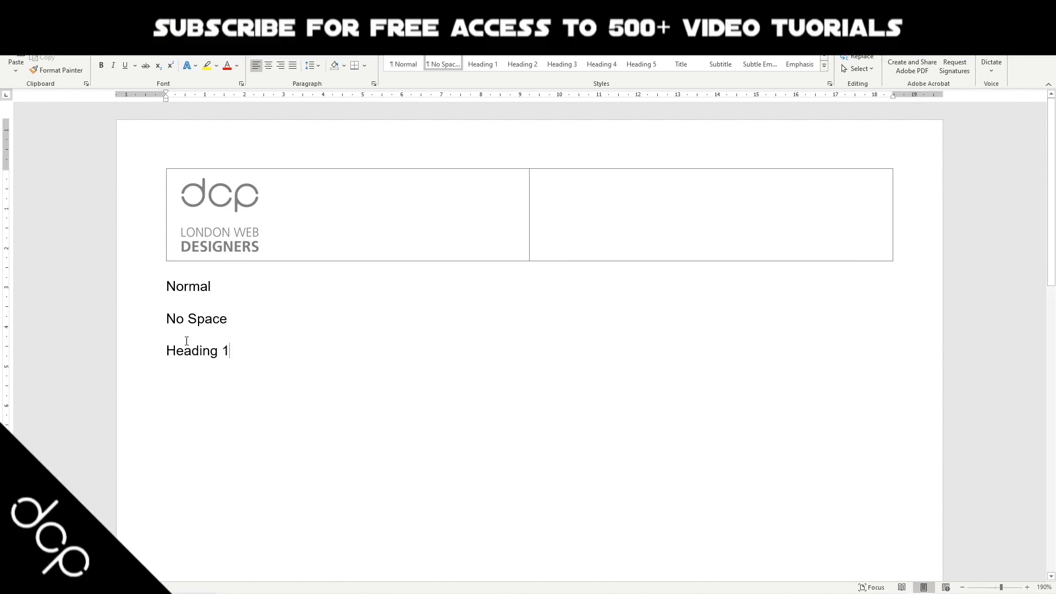
{"action": "key", "text": "Return"}
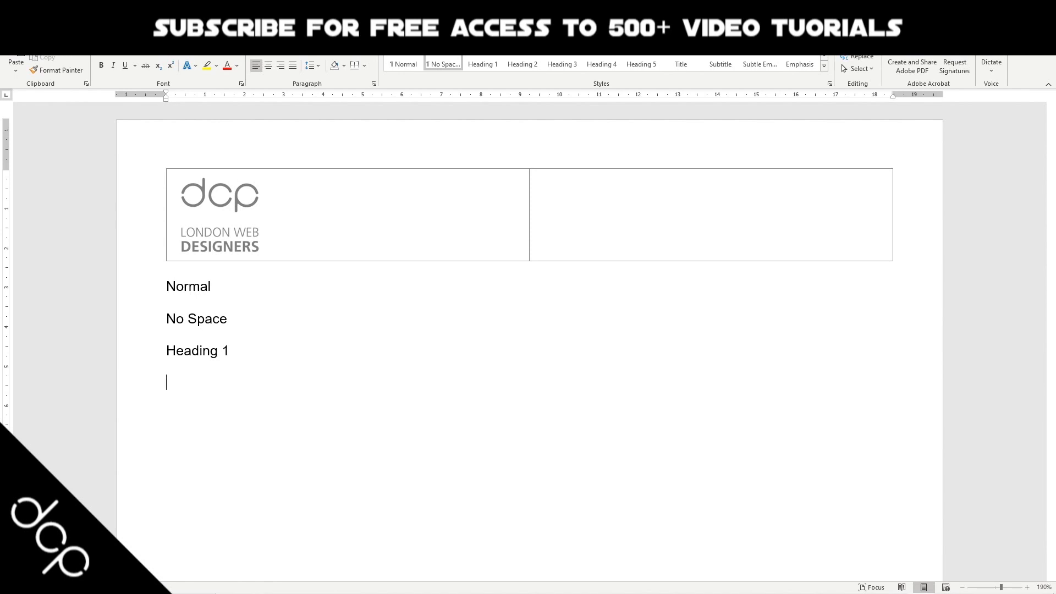
{"action": "type", "text": "Heading 2"}
{"action": "key", "text": "Return"}
{"action": "type", "text": "Heading 3"}
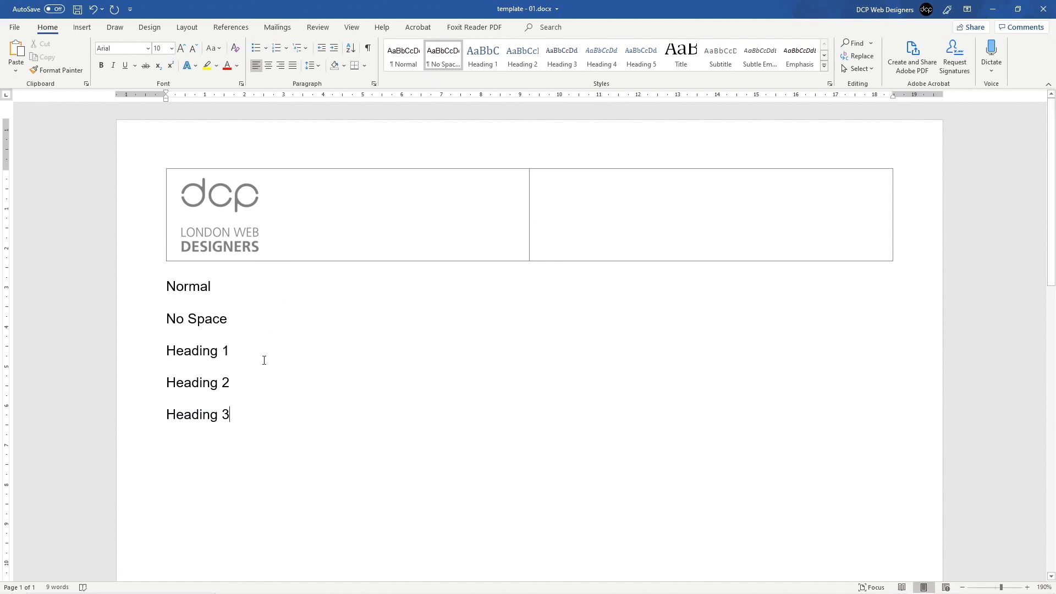
Step: Apply Heading 1 to its sample line and redefine the style as Arial 14 pt, Automatic colour
{"action": "left_click", "coordinate": [142, 354]}
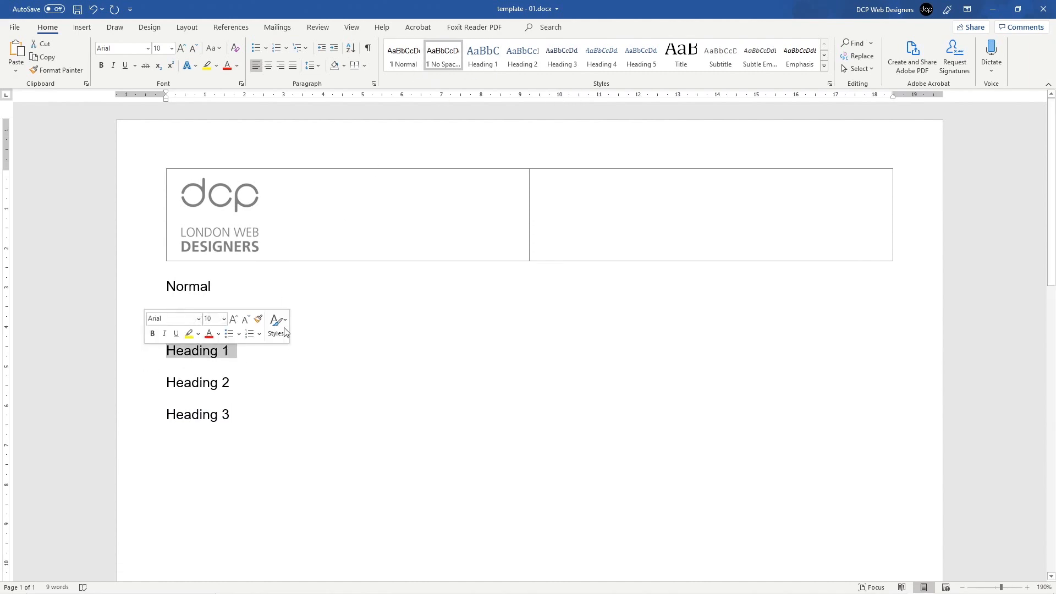
{"action": "left_click", "coordinate": [483, 61]}
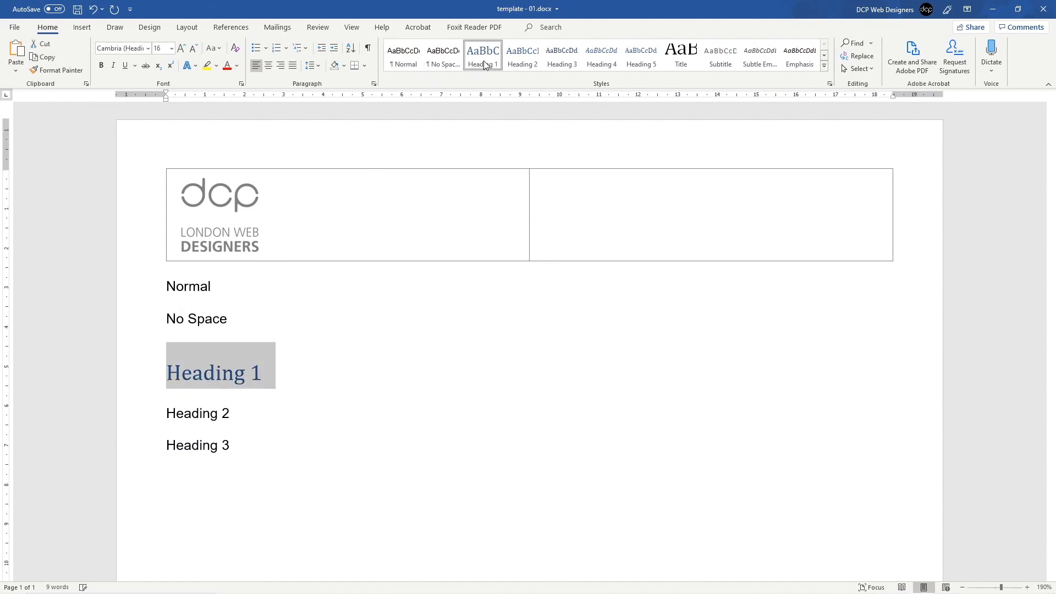
{"action": "right_click", "coordinate": [483, 64]}
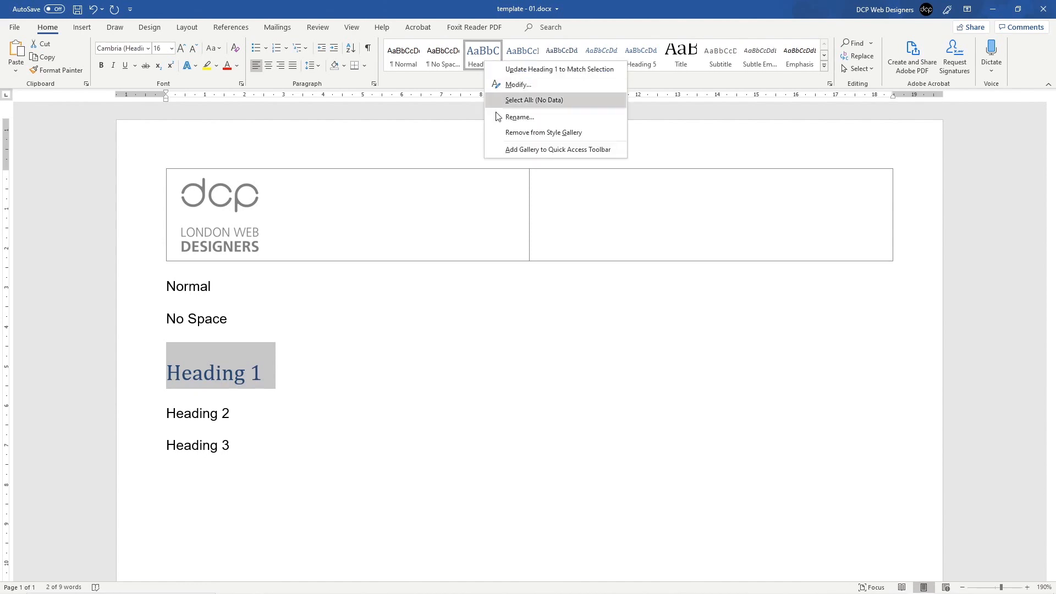
{"action": "left_click", "coordinate": [517, 86]}
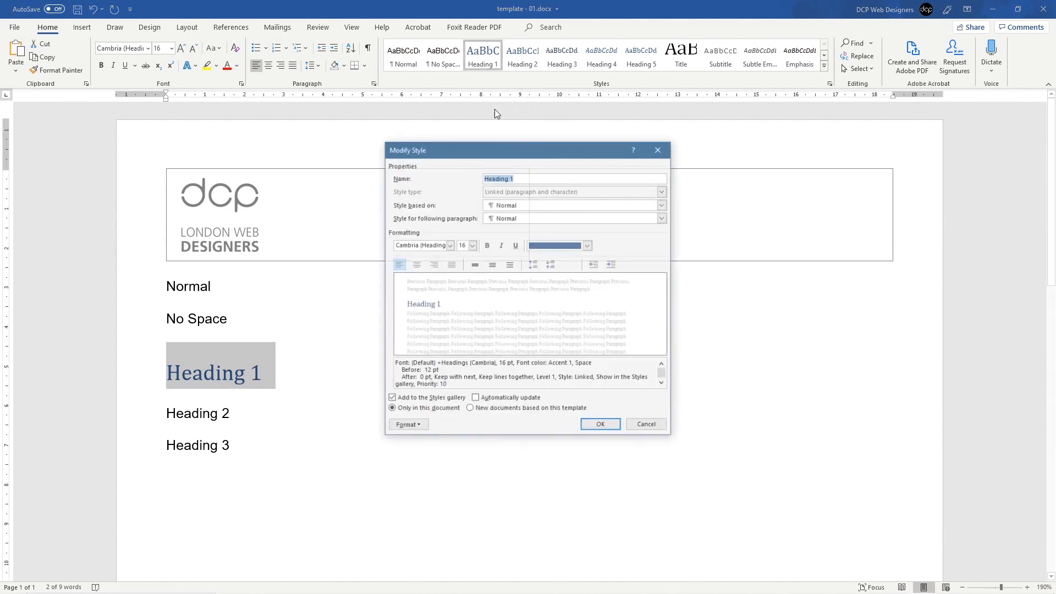
{"action": "left_click", "coordinate": [449, 245]}
{"action": "left_click", "coordinate": [378, 282]}
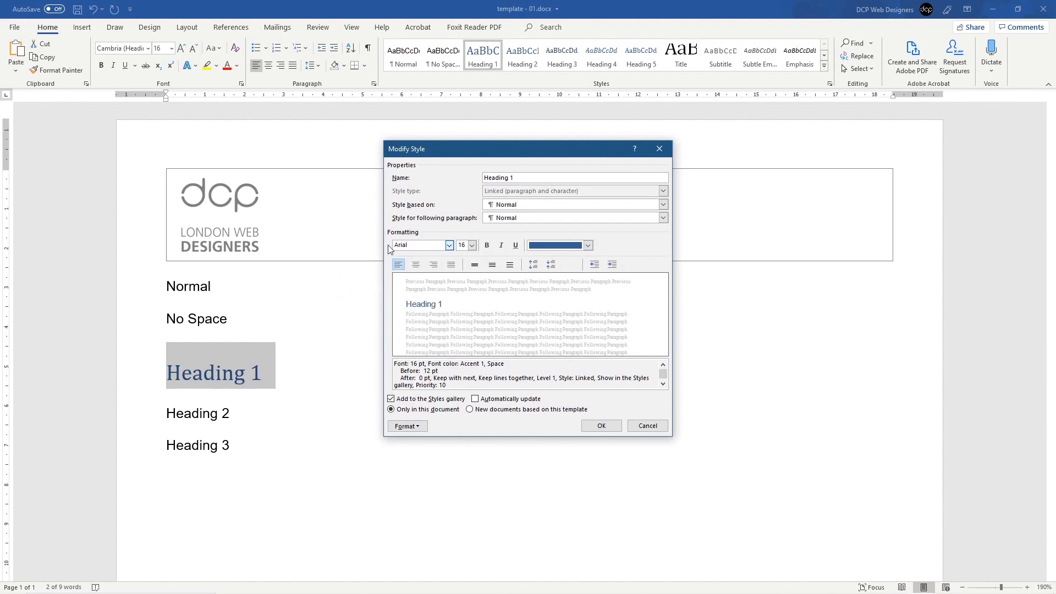
{"action": "left_click", "coordinate": [471, 246]}
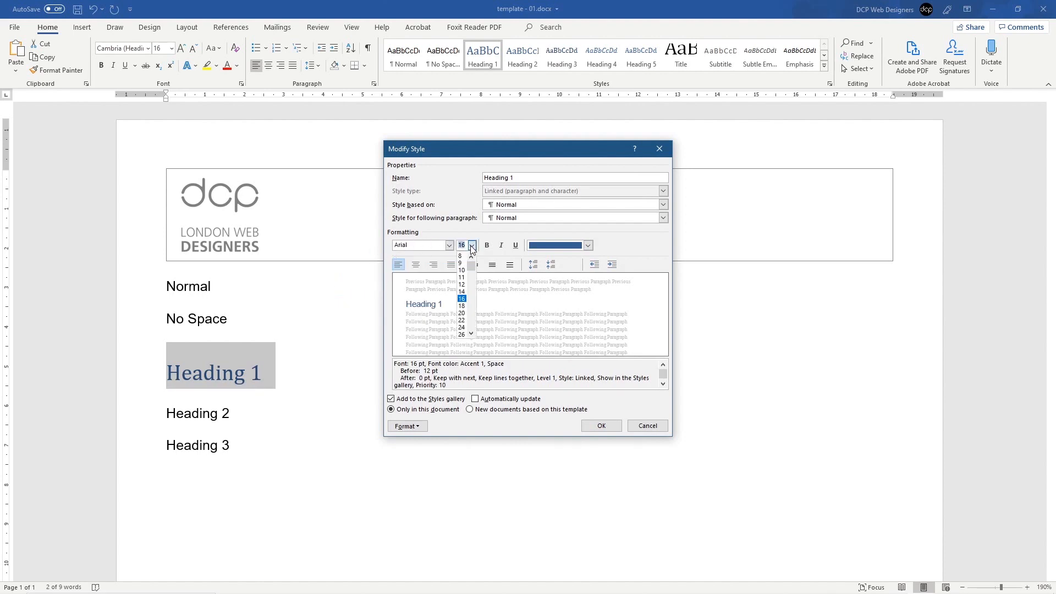
{"action": "left_click", "coordinate": [461, 292]}
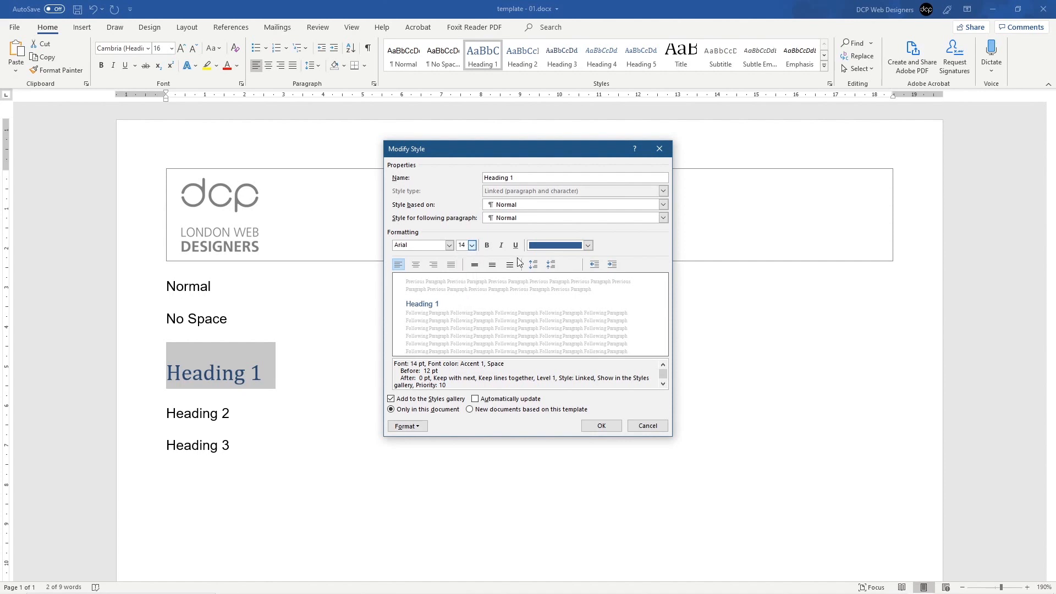
{"action": "left_click", "coordinate": [588, 245]}
{"action": "left_click", "coordinate": [555, 259]}
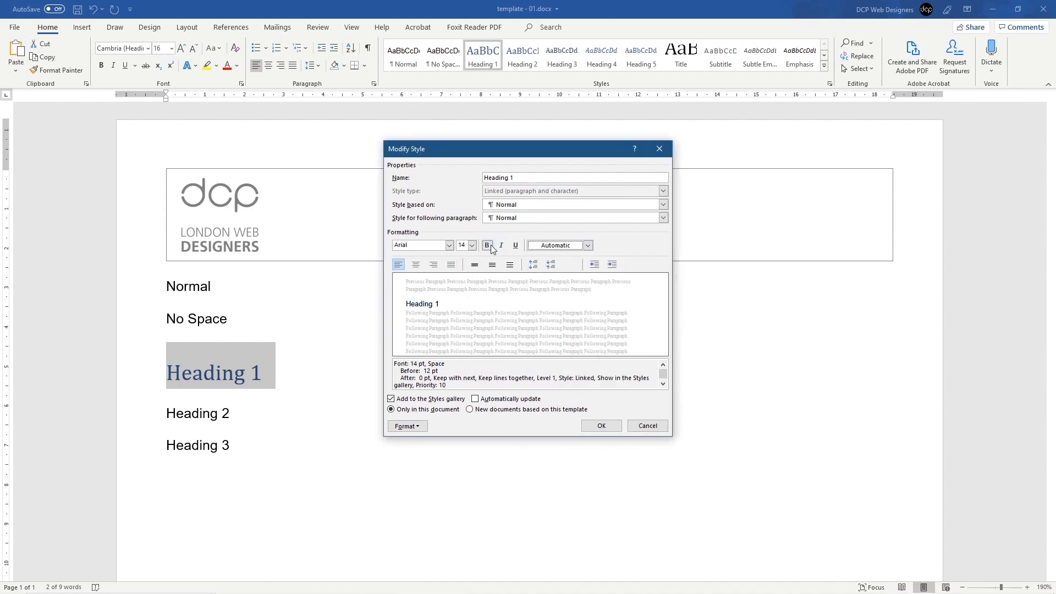
{"action": "left_click", "coordinate": [605, 425]}
{"action": "left_click", "coordinate": [190, 372]}
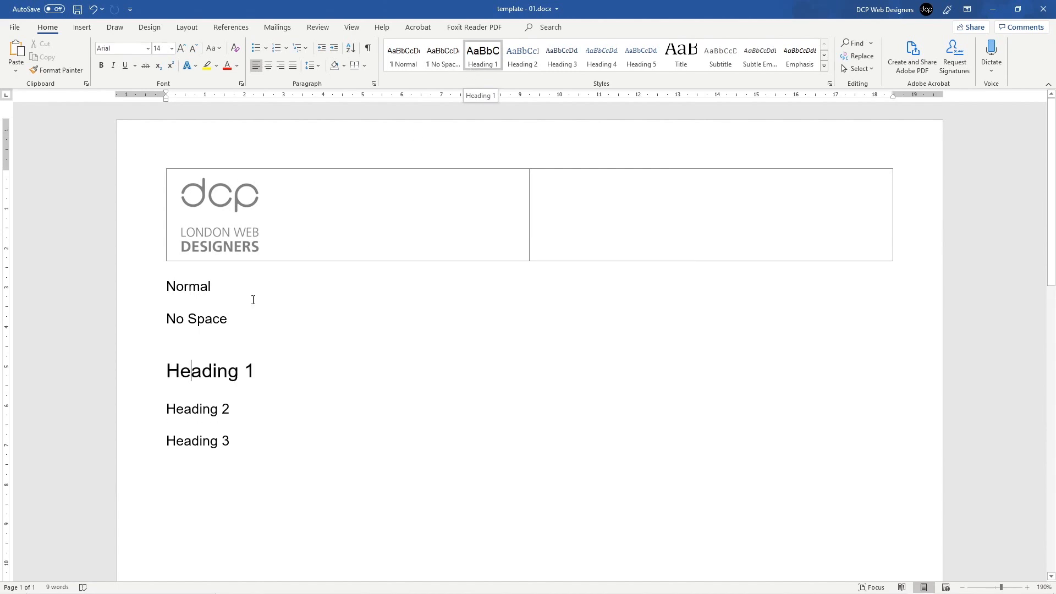
{"action": "left_click", "coordinate": [146, 416]}
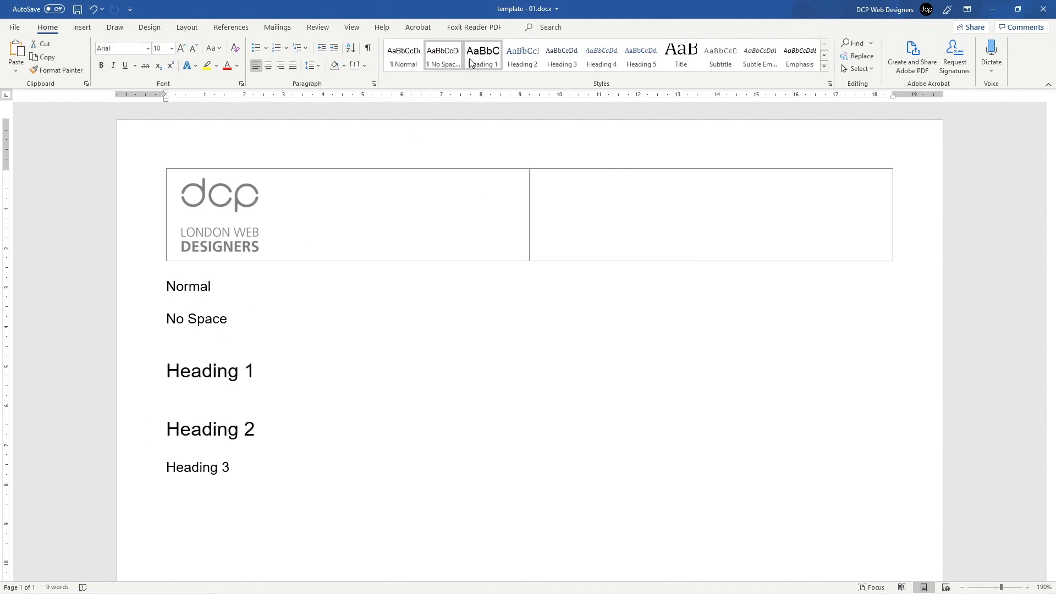
Step: Apply Heading 2 to its line and redefine the style as Arial 12 pt, Automatic colour
{"action": "left_click", "coordinate": [523, 60]}
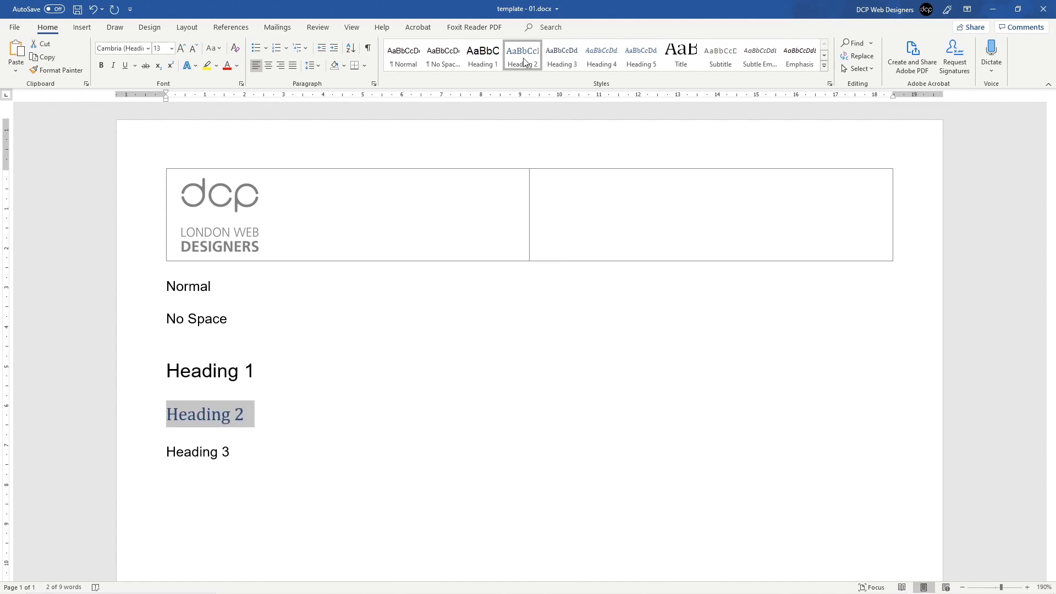
{"action": "right_click", "coordinate": [524, 61]}
{"action": "left_click", "coordinate": [545, 86]}
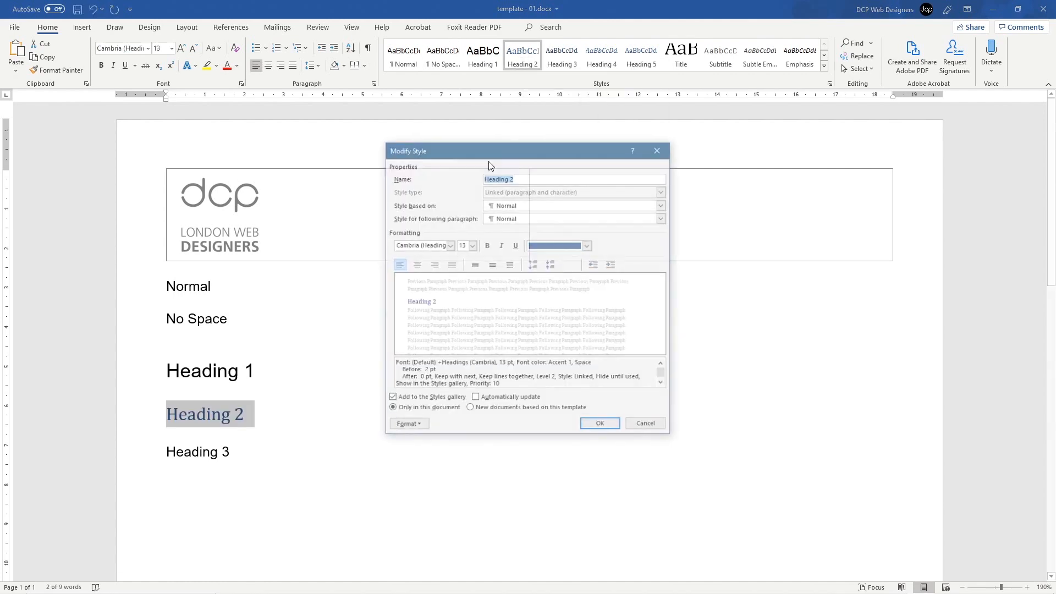
{"action": "left_click", "coordinate": [449, 246]}
{"action": "left_click", "coordinate": [397, 283]}
{"action": "left_click", "coordinate": [472, 245]}
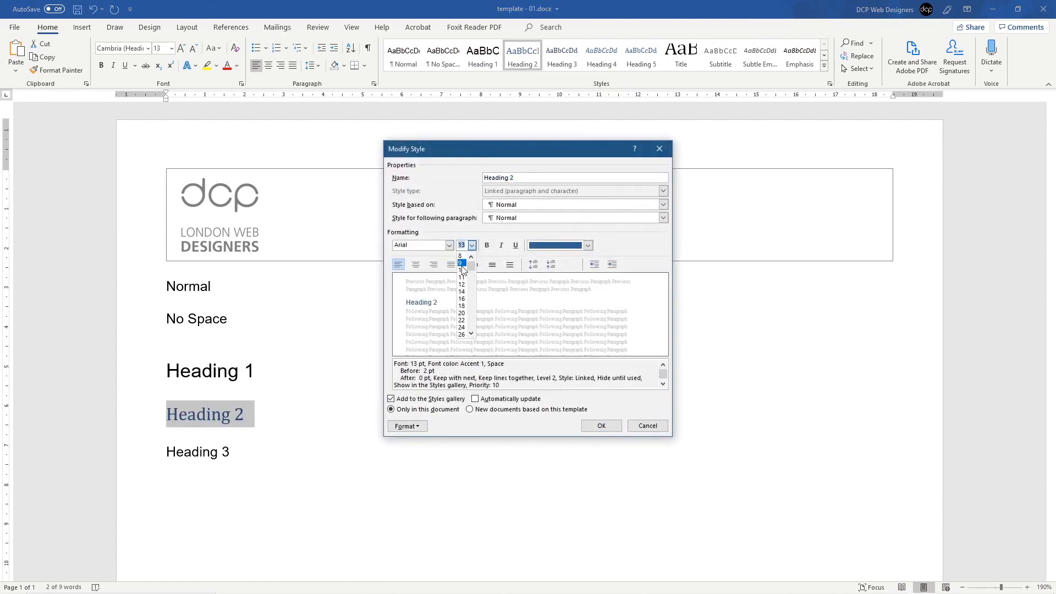
{"action": "left_click", "coordinate": [465, 286]}
{"action": "left_click", "coordinate": [588, 245]}
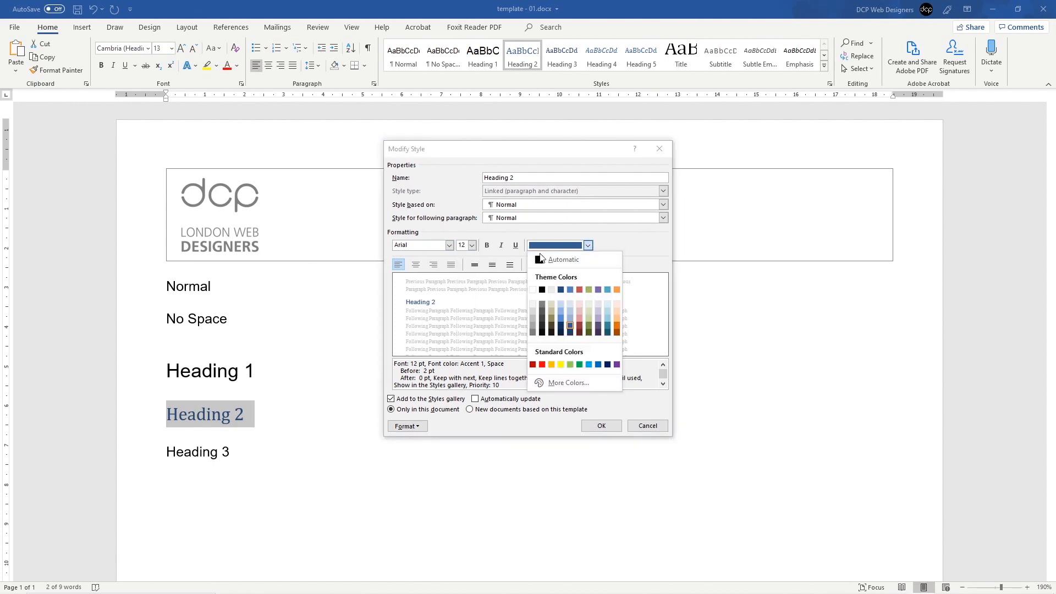
{"action": "left_click", "coordinate": [556, 259]}
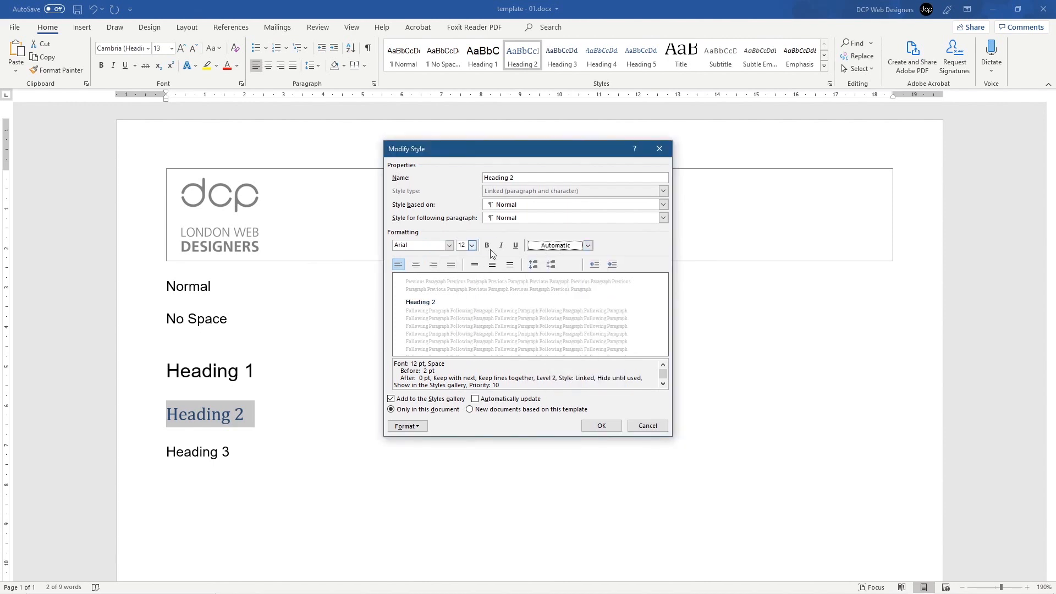
{"action": "left_click", "coordinate": [602, 426]}
Step: Give the Heading 3 sample line the Heading 3 style
{"action": "left_click", "coordinate": [219, 416]}
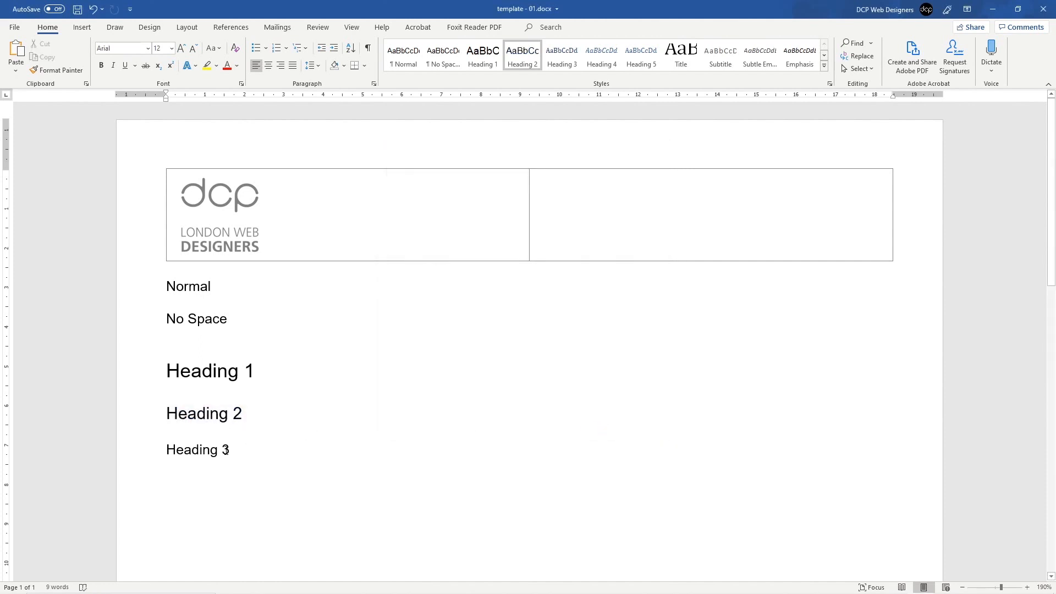
{"action": "left_click", "coordinate": [146, 449]}
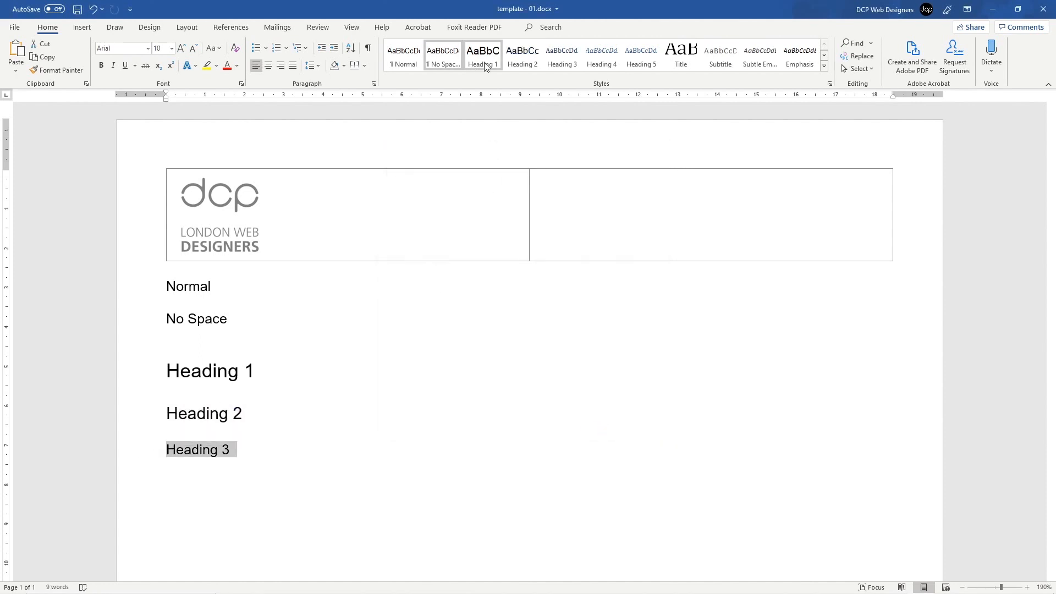
{"action": "left_click", "coordinate": [551, 63]}
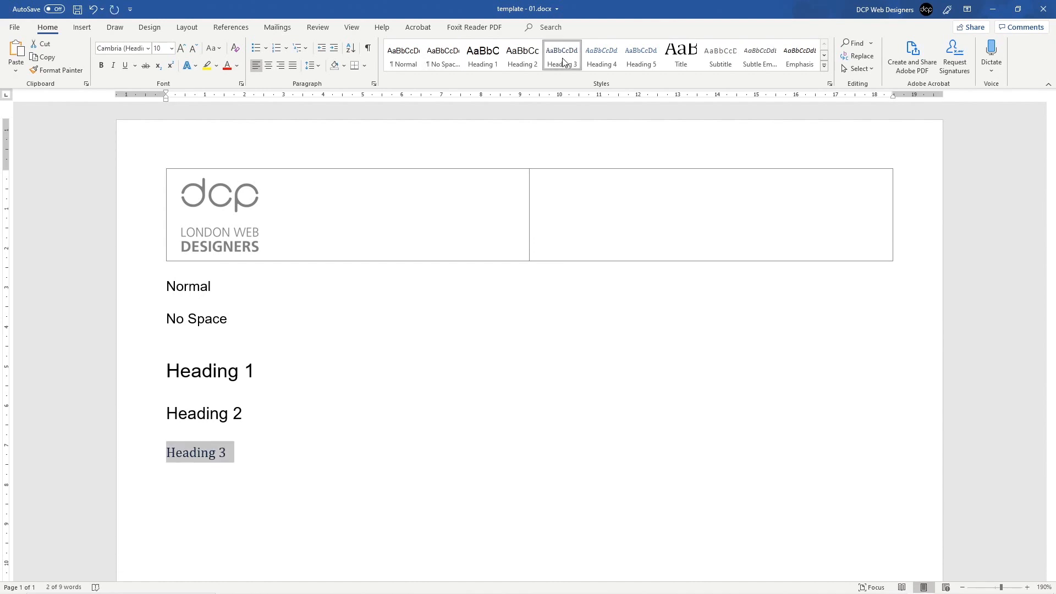
Step: Redefine the Heading 3 style as bold Arial 10 pt in Automatic colour
{"action": "right_click", "coordinate": [563, 62]}
{"action": "left_click", "coordinate": [573, 83]}
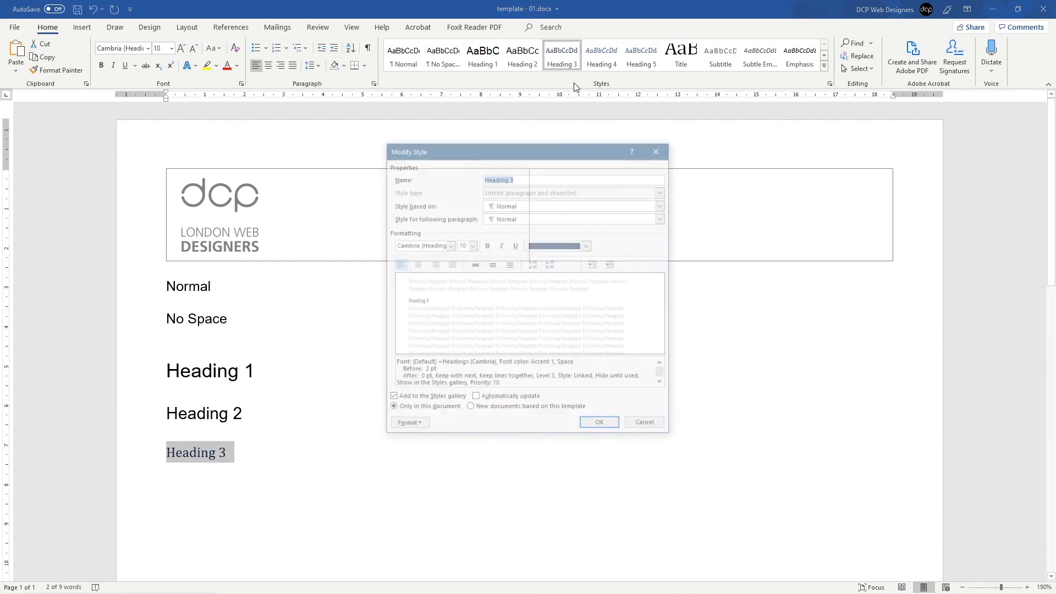
{"action": "left_click", "coordinate": [448, 245]}
{"action": "left_click", "coordinate": [385, 283]}
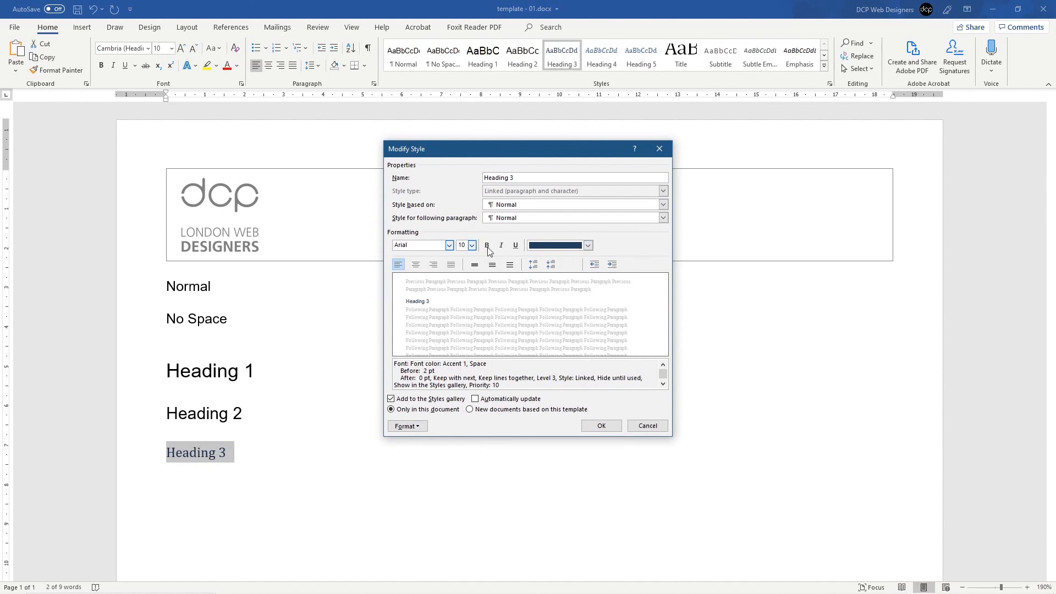
{"action": "left_click", "coordinate": [488, 245]}
{"action": "left_click", "coordinate": [588, 245]}
{"action": "left_click", "coordinate": [556, 264]}
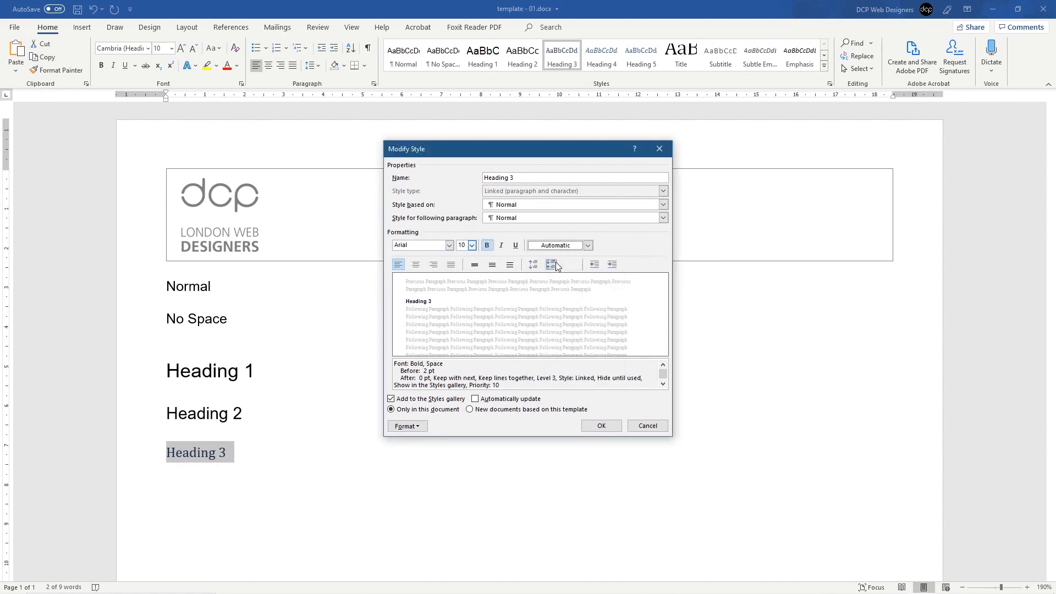
{"action": "left_click", "coordinate": [600, 428]}
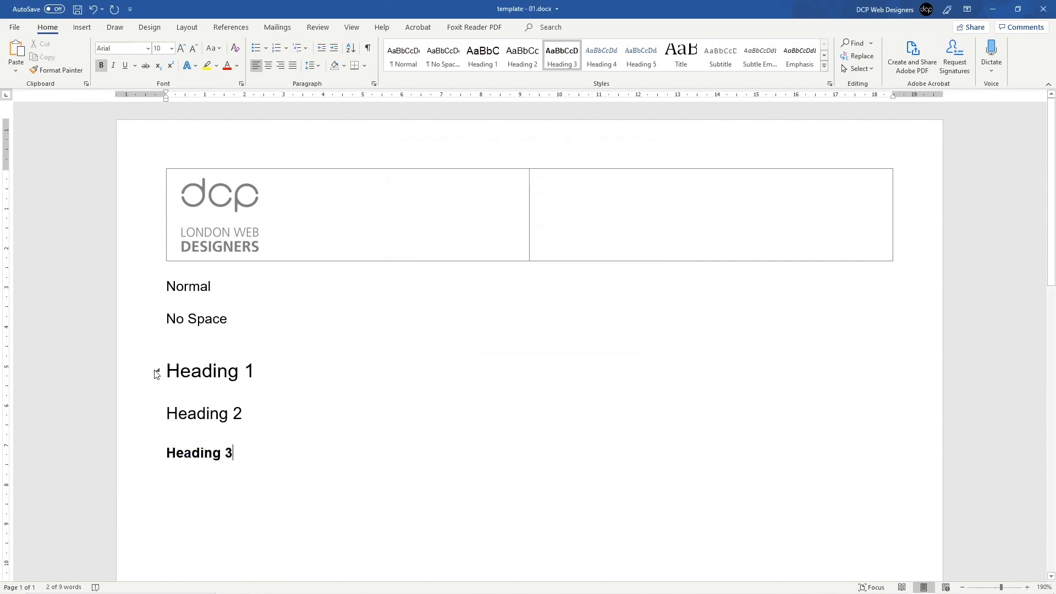
{"action": "left_click_drag", "start_coordinate": [269, 372], "coordinate": [136, 370]}
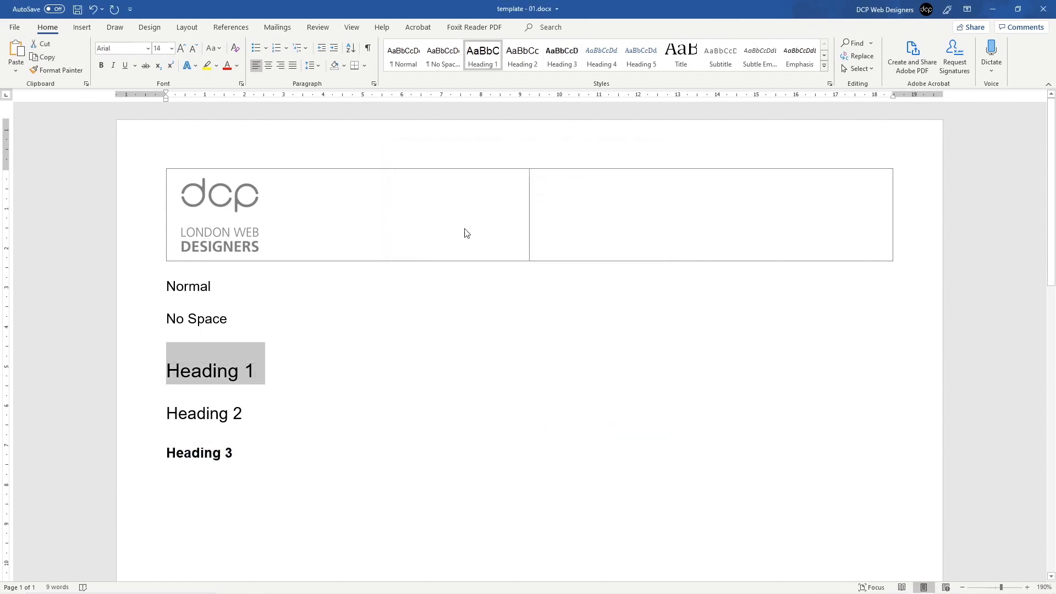
Step: Make the Heading 1 style bold
{"action": "right_click", "coordinate": [488, 67]}
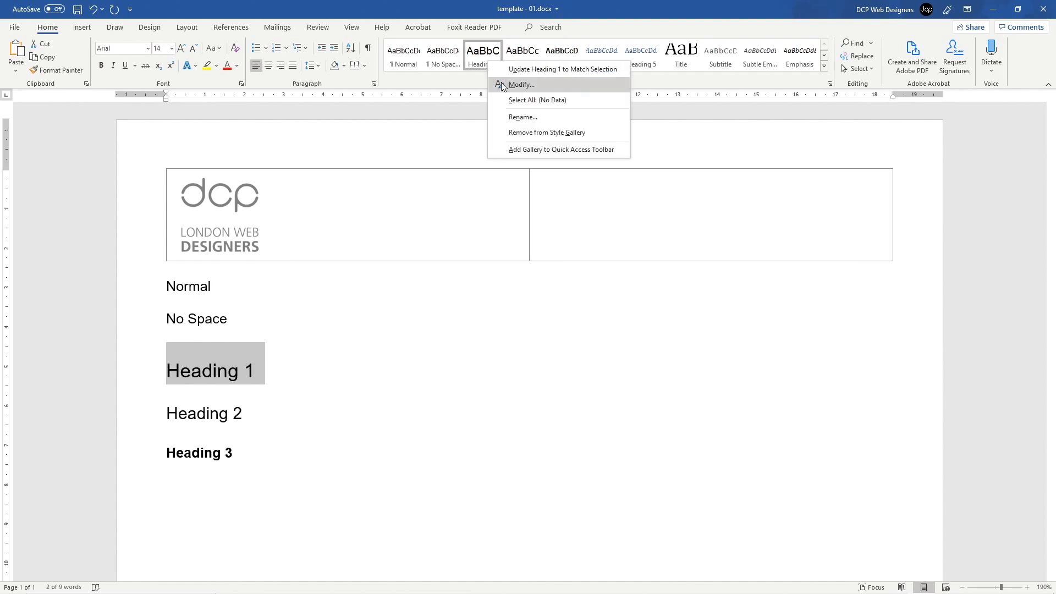
{"action": "left_click", "coordinate": [500, 81]}
{"action": "left_click", "coordinate": [487, 246]}
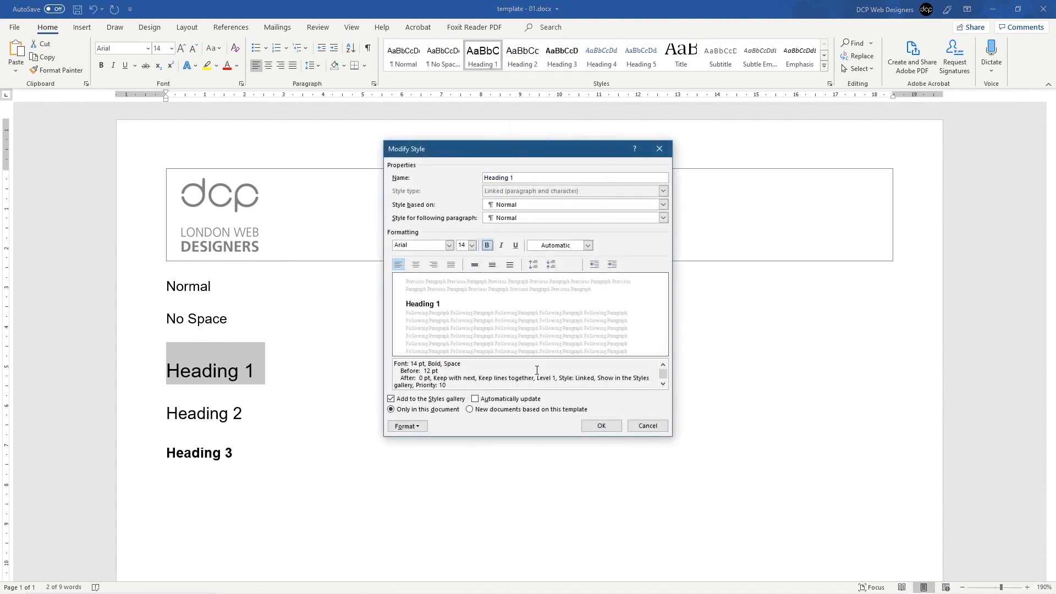
{"action": "left_click", "coordinate": [601, 426]}
Step: Make the Heading 2 style bold as well
{"action": "left_click_drag", "start_coordinate": [275, 414], "coordinate": [149, 413]}
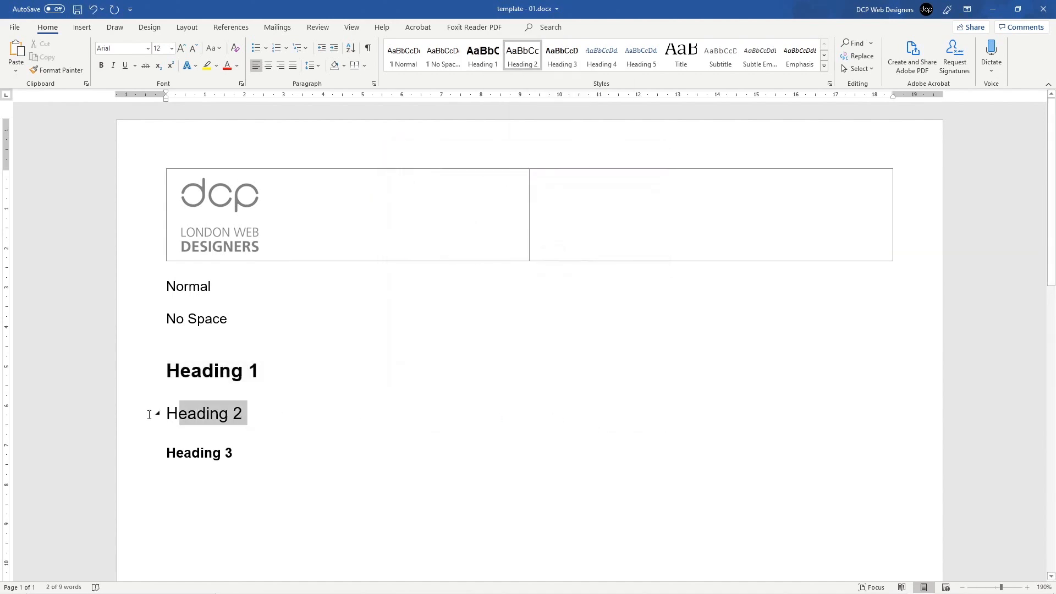
{"action": "right_click", "coordinate": [521, 65]}
{"action": "left_click", "coordinate": [557, 84]}
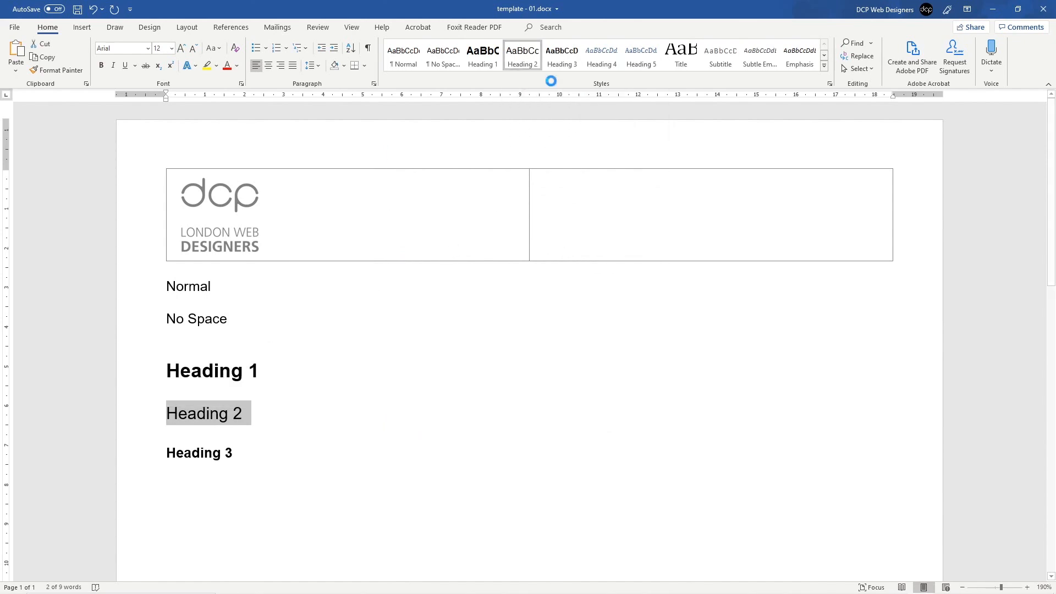
{"action": "left_click", "coordinate": [486, 245]}
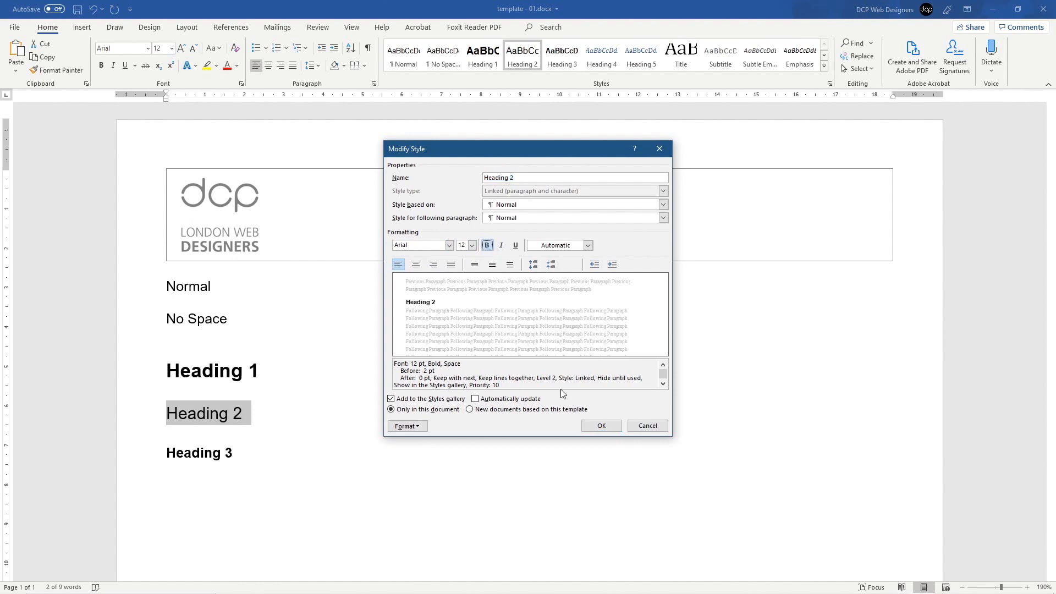
{"action": "left_click", "coordinate": [599, 426]}
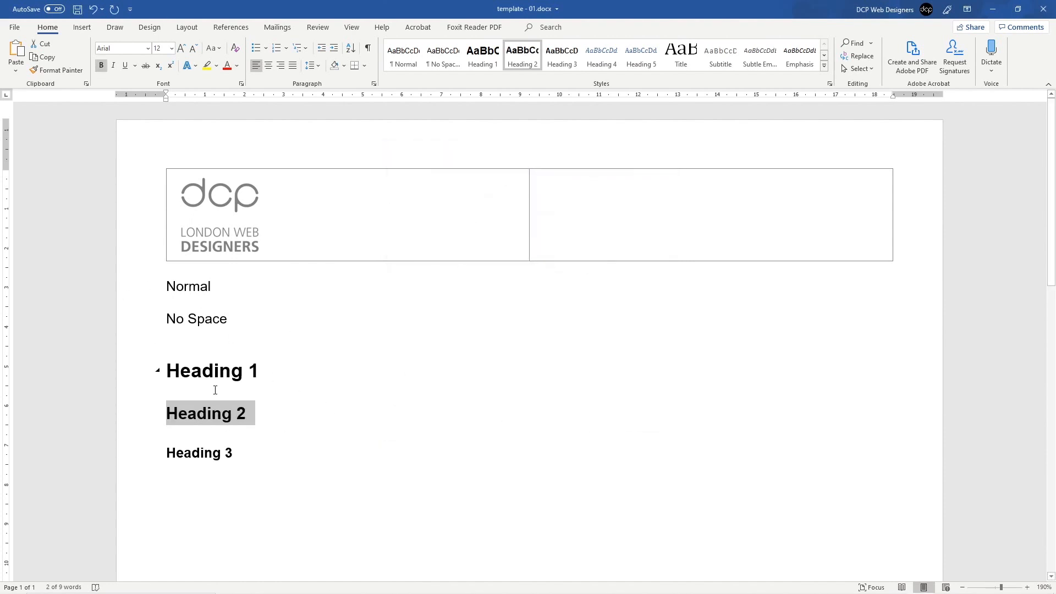
{"action": "left_click", "coordinate": [309, 400]}
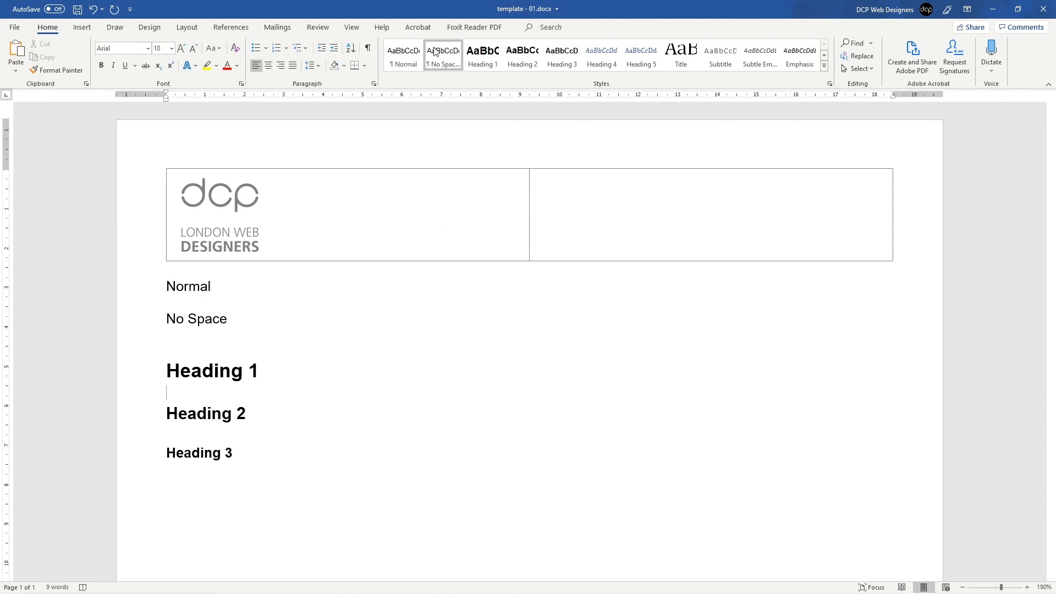
Step: Delete all sample lines from Normal through Heading 3 and save the template
{"action": "left_click", "coordinate": [405, 62]}
{"action": "left_click", "coordinate": [443, 58]}
{"action": "left_click", "coordinate": [155, 318]}
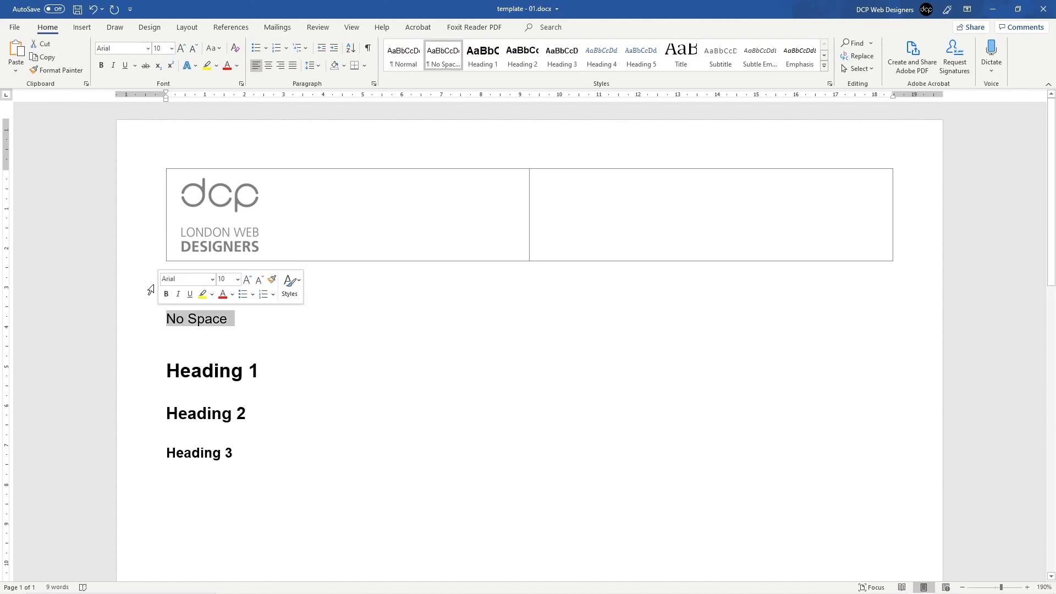
{"action": "left_click_drag", "start_coordinate": [137, 290], "coordinate": [146, 468]}
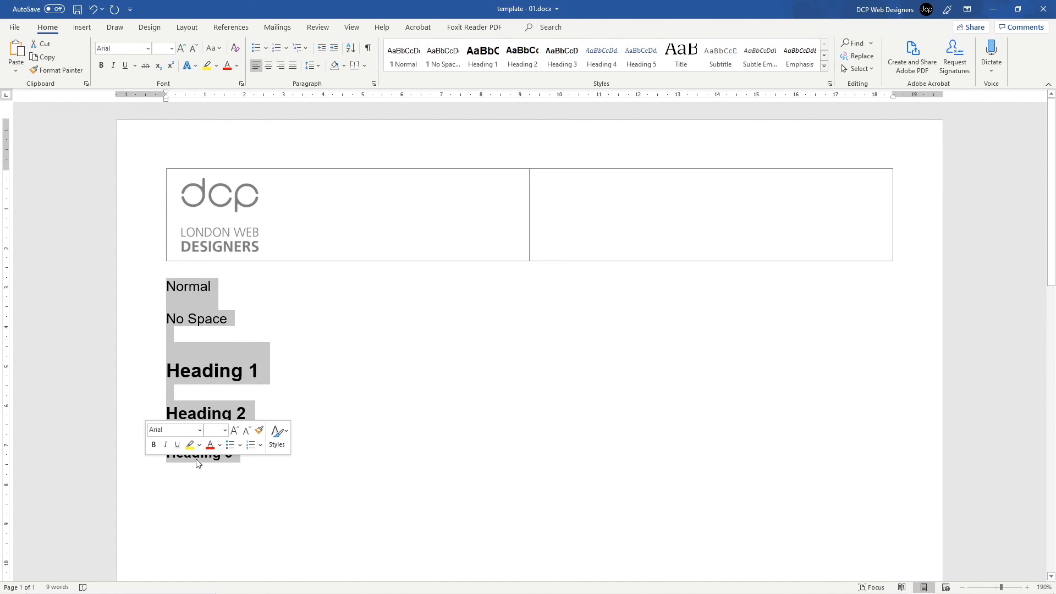
{"action": "key", "text": "Delete"}
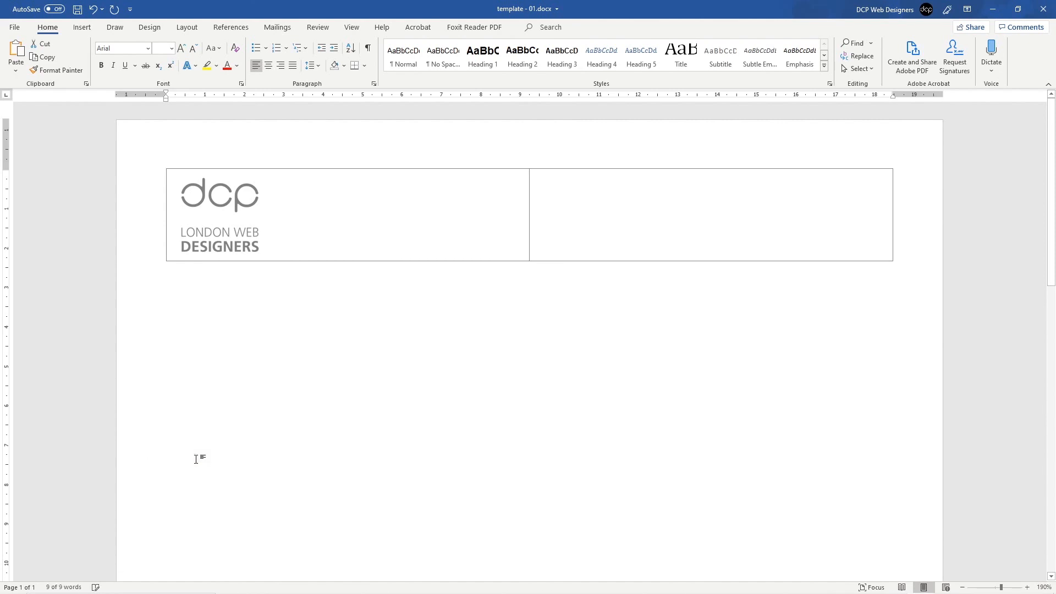
{"action": "left_click", "coordinate": [75, 12]}
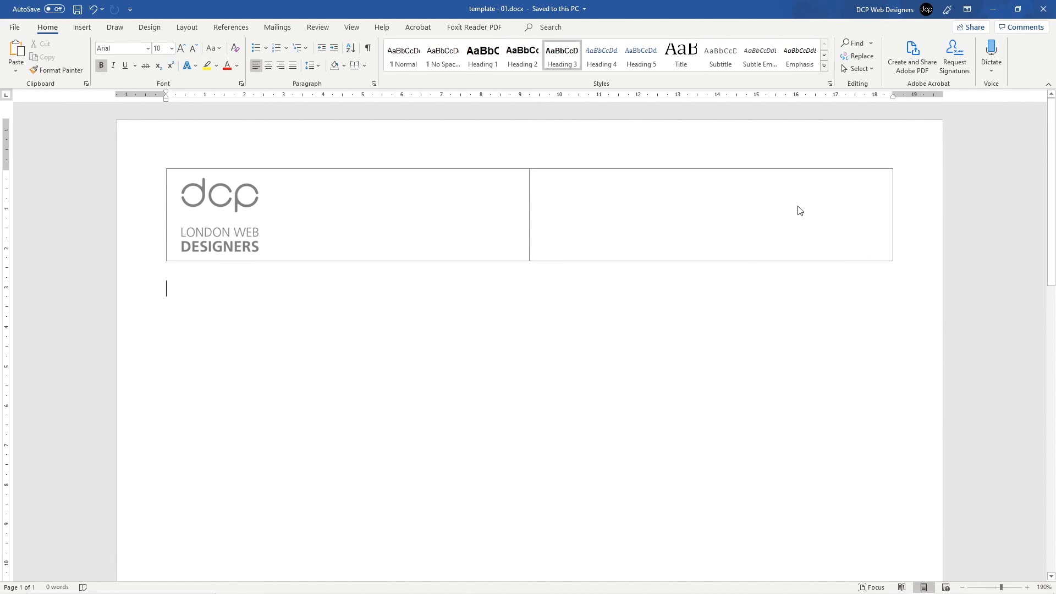
Step: Edit the header and set the right-hand table cell to right alignment
{"action": "double_click", "coordinate": [574, 194]}
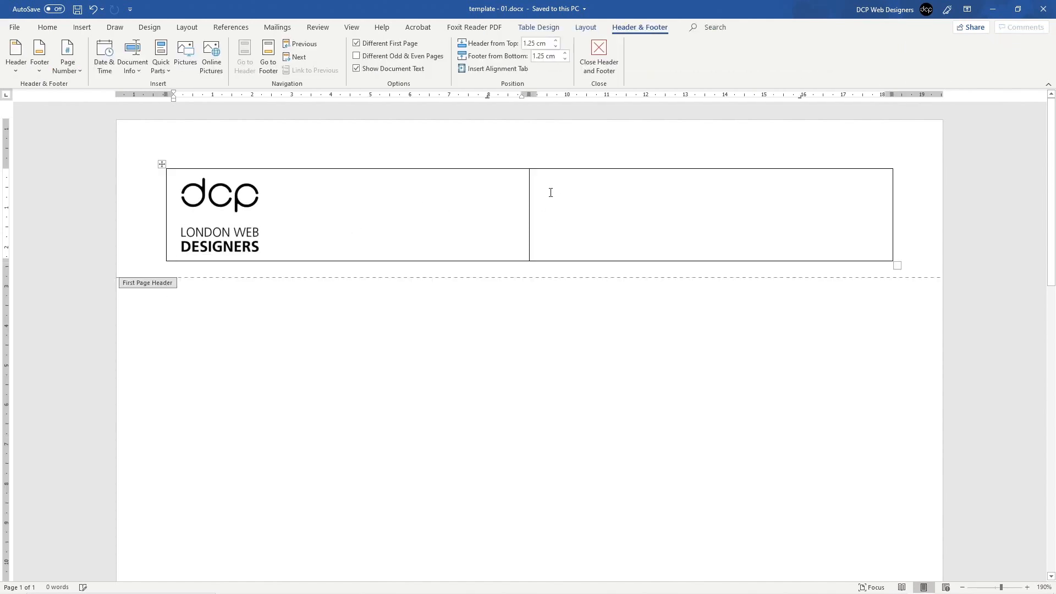
{"action": "left_click", "coordinate": [554, 187]}
{"action": "left_click", "coordinate": [82, 27]}
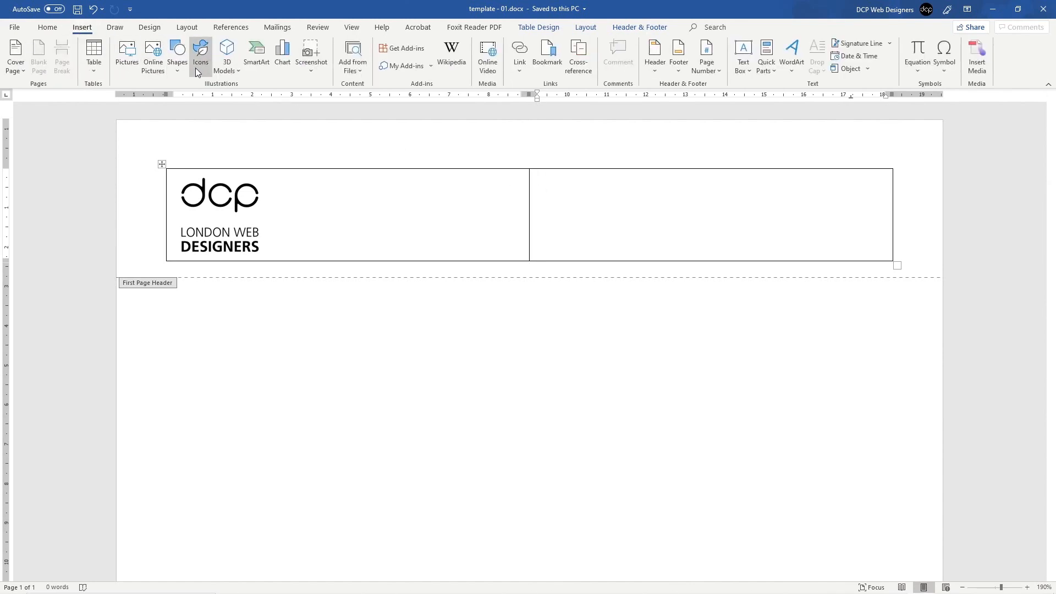
{"action": "left_click", "coordinate": [54, 30]}
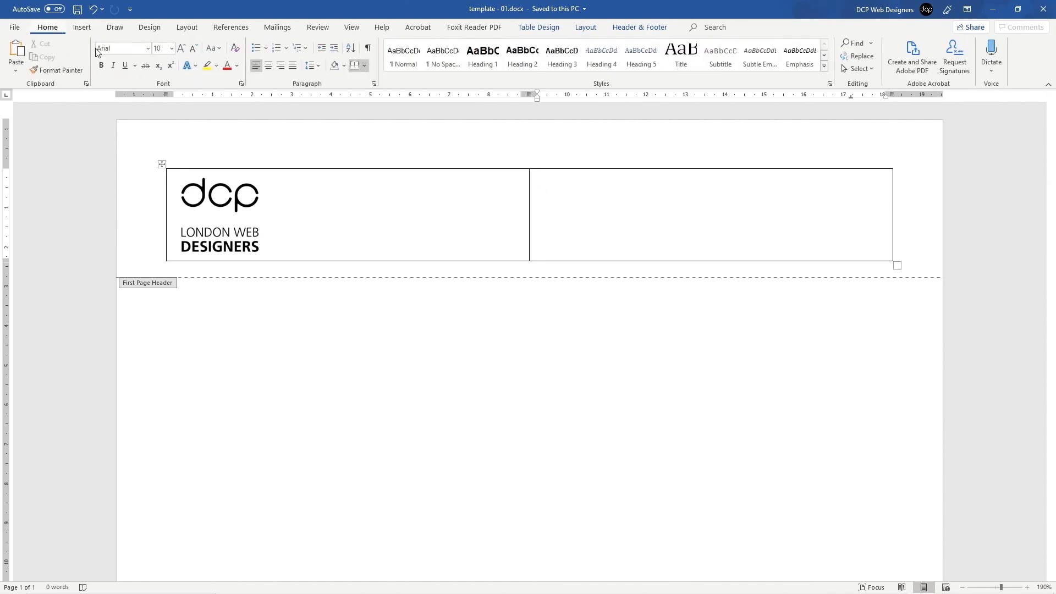
{"action": "left_click", "coordinate": [281, 66]}
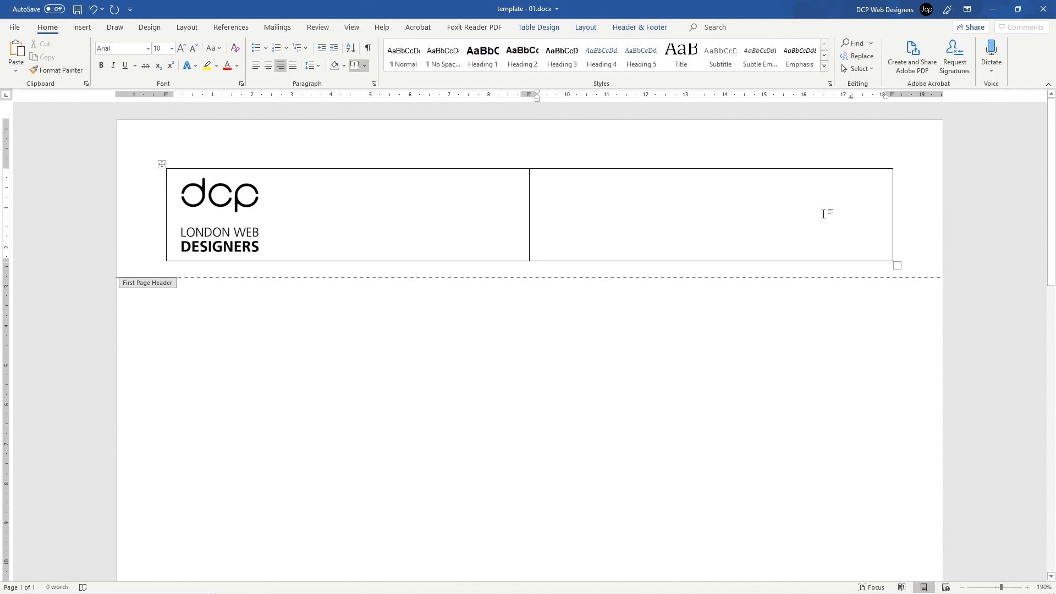
Step: Type the company's four-line postal address into the right-hand header cell
{"action": "key", "text": "BackSpace"}
{"action": "key", "text": "BackSpace"}
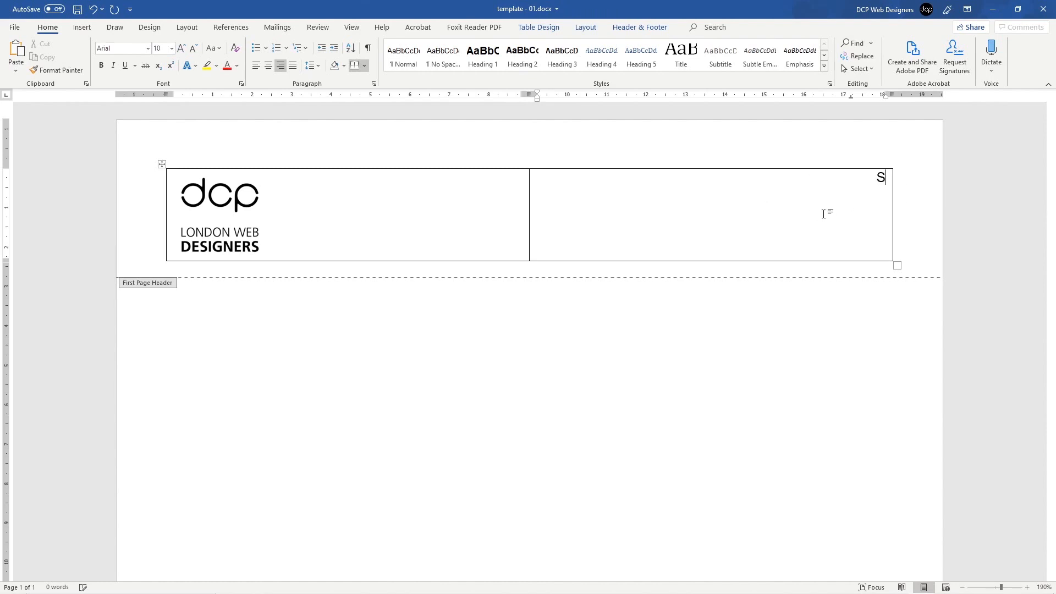
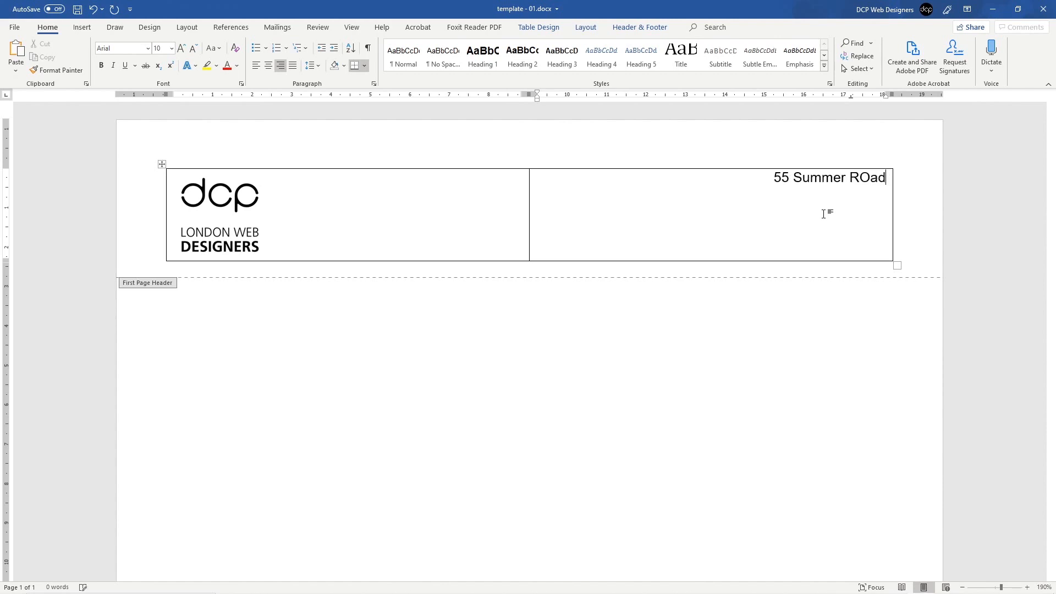
{"action": "key", "text": "BackSpace"}
{"action": "key", "text": "BackSpace"}
{"action": "key", "text": "BackSpace"}
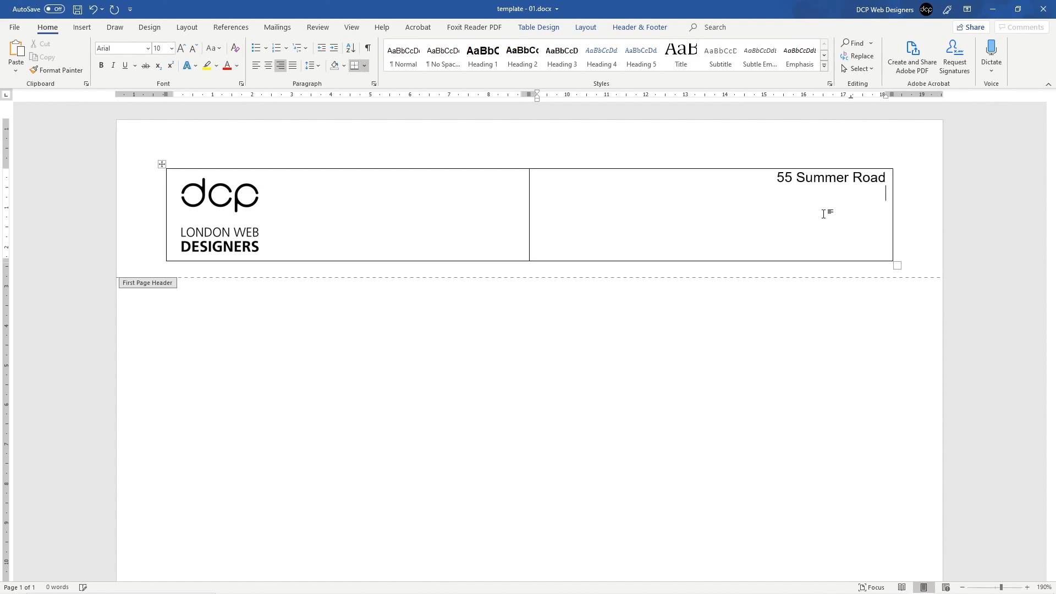
{"action": "key", "text": "BackSpace"}
{"action": "key", "text": "BackSpace"}
{"action": "key", "text": "BackSpace"}
{"action": "key", "text": "BackSpace"}
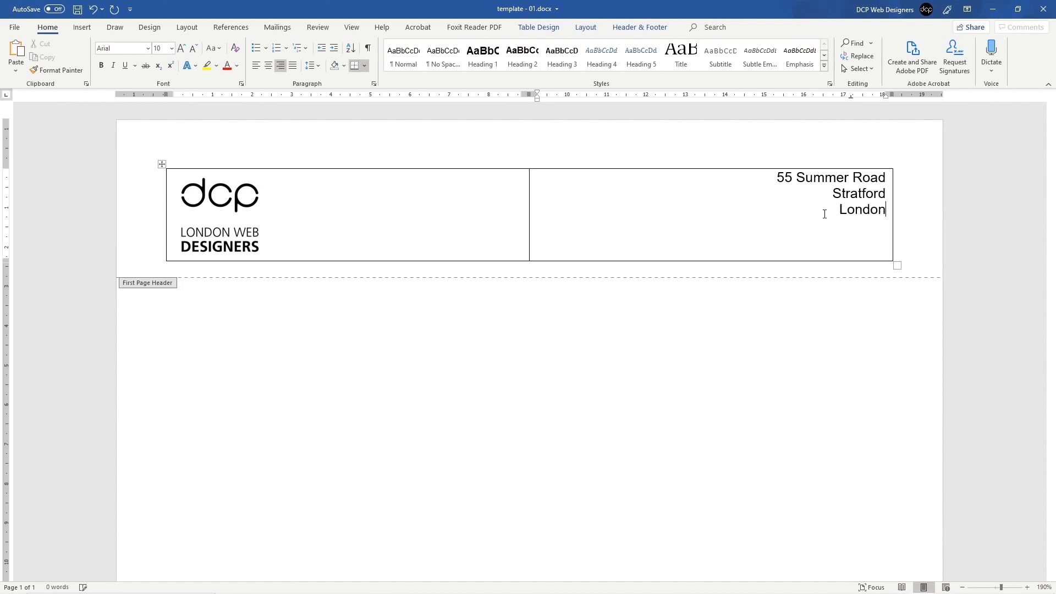
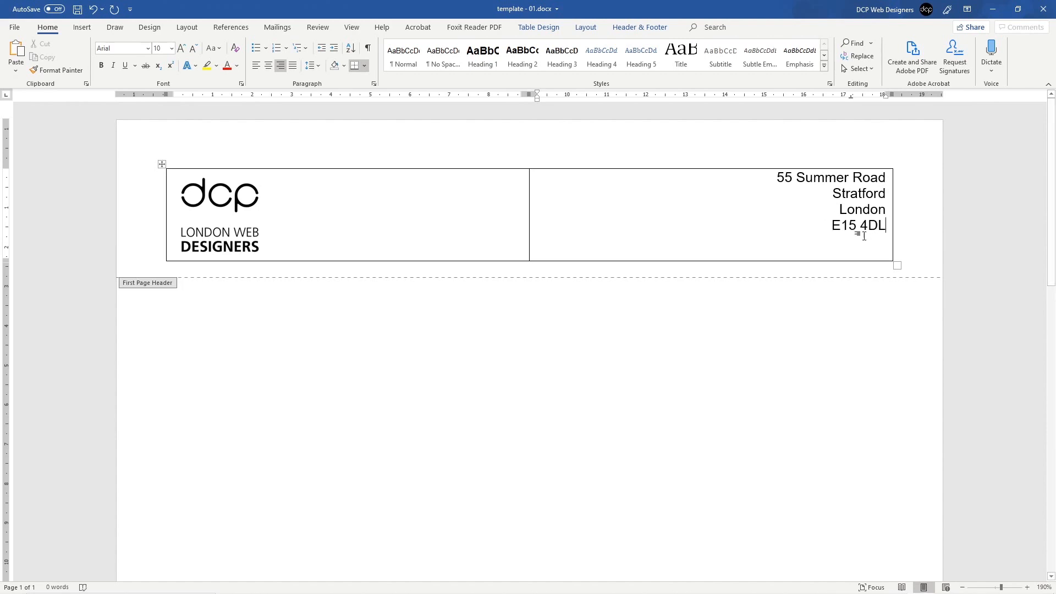
{"action": "key", "text": "Return"}
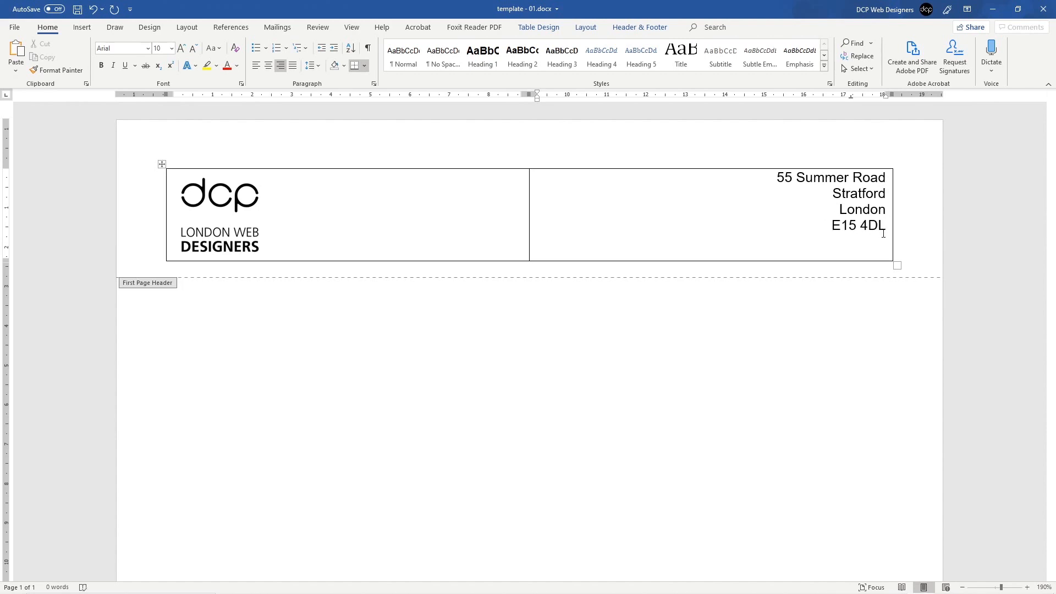
Step: Add the company telephone number line after a blank line and shrink the address block to 8 pt
{"action": "key", "text": "Return"}
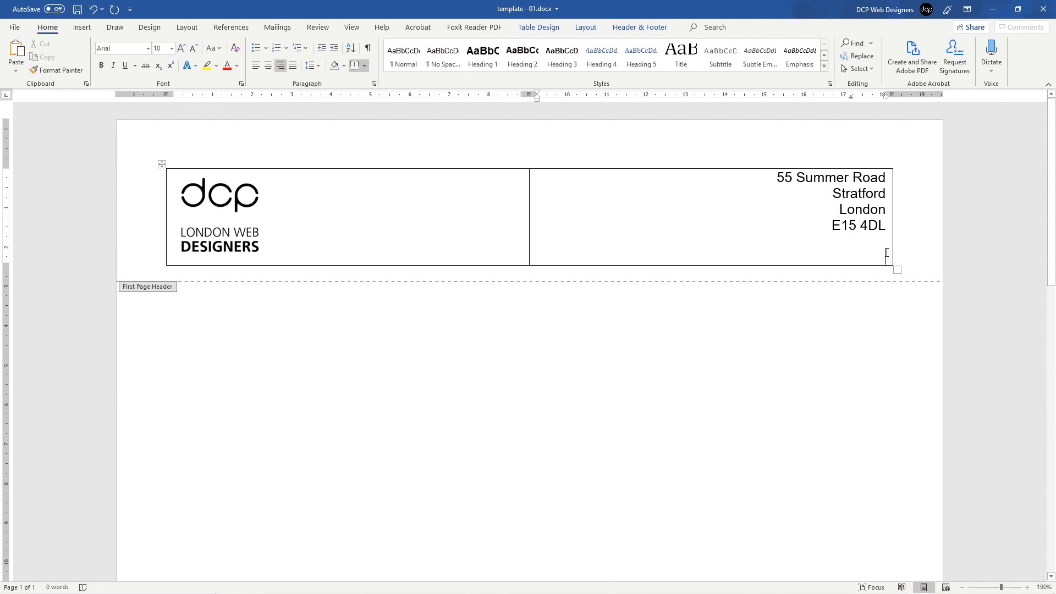
{"action": "type", "text": "Telephon"}
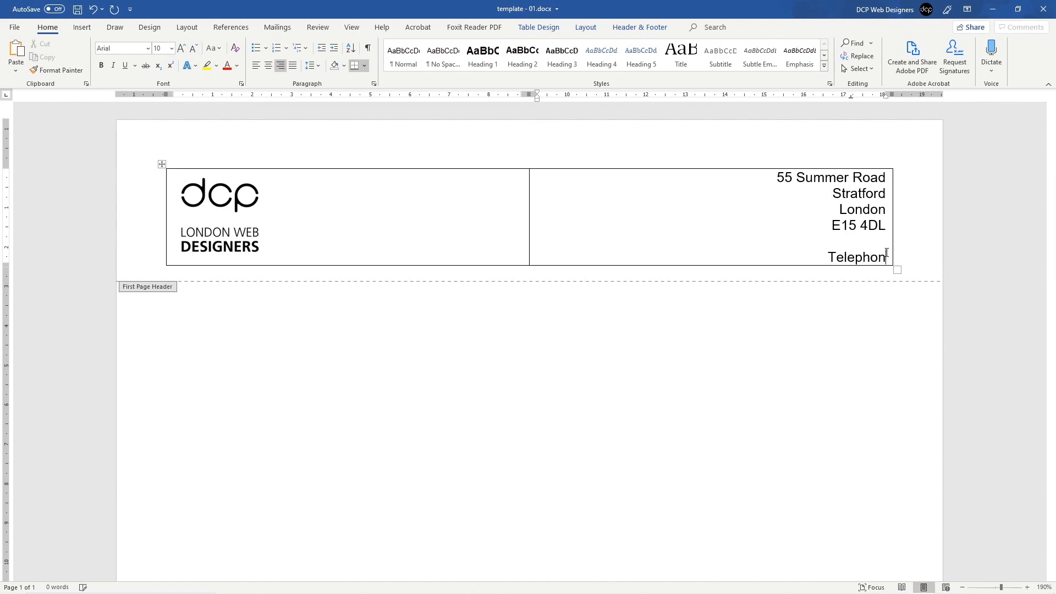
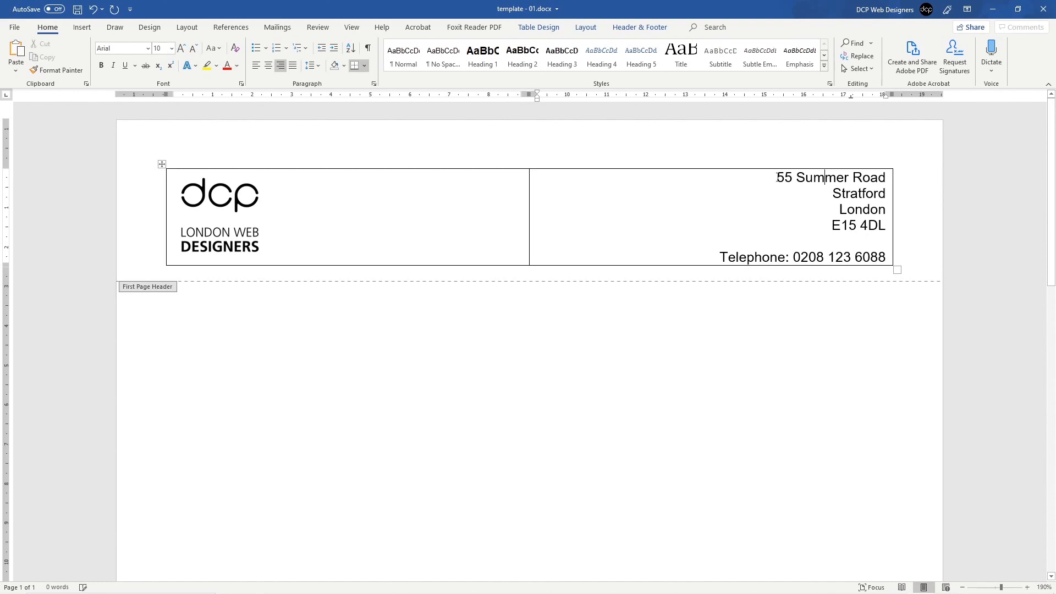
{"action": "left_click_drag", "start_coordinate": [778, 177], "coordinate": [880, 258]}
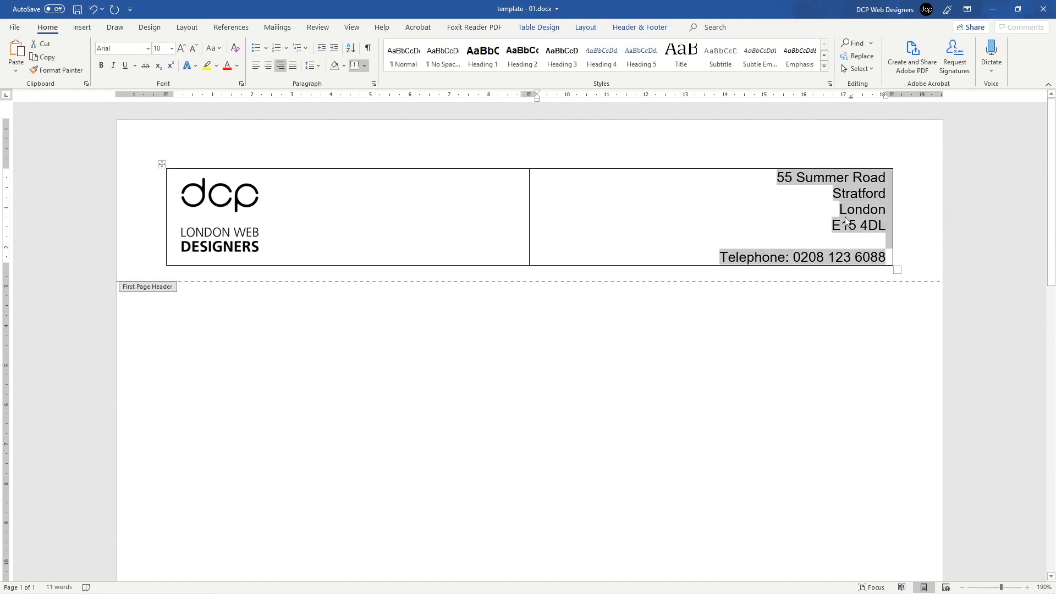
{"action": "left_click", "coordinate": [192, 48]}
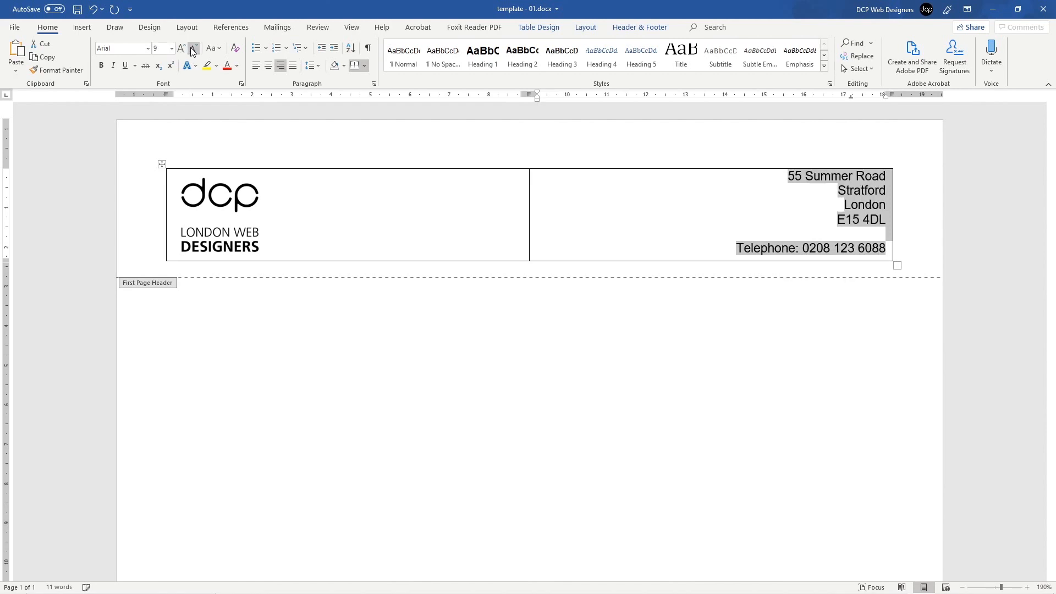
{"action": "left_click", "coordinate": [191, 49]}
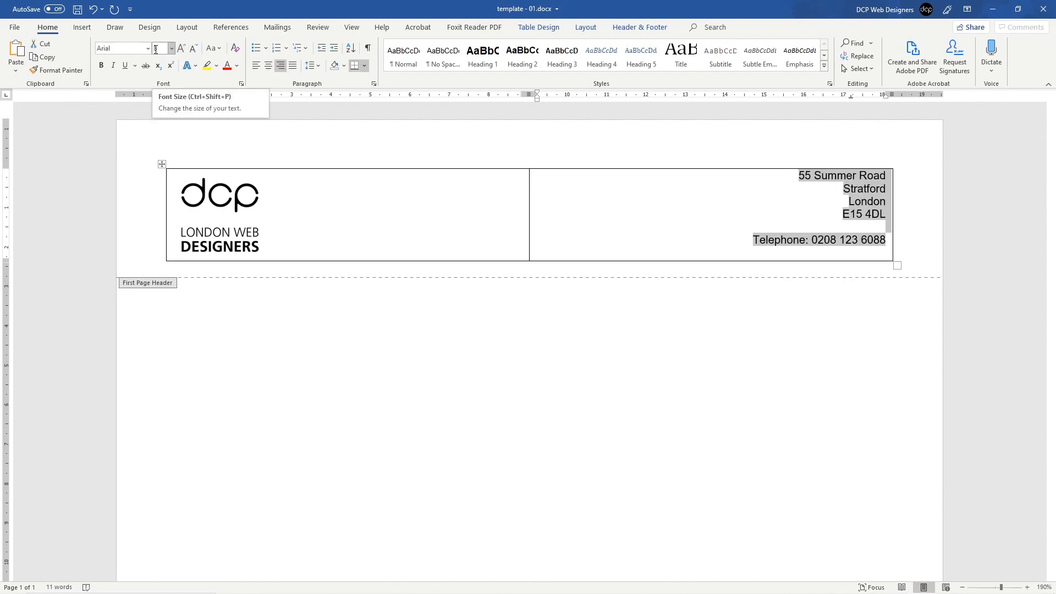
{"action": "left_click", "coordinate": [181, 49]}
{"action": "left_click", "coordinate": [182, 48]}
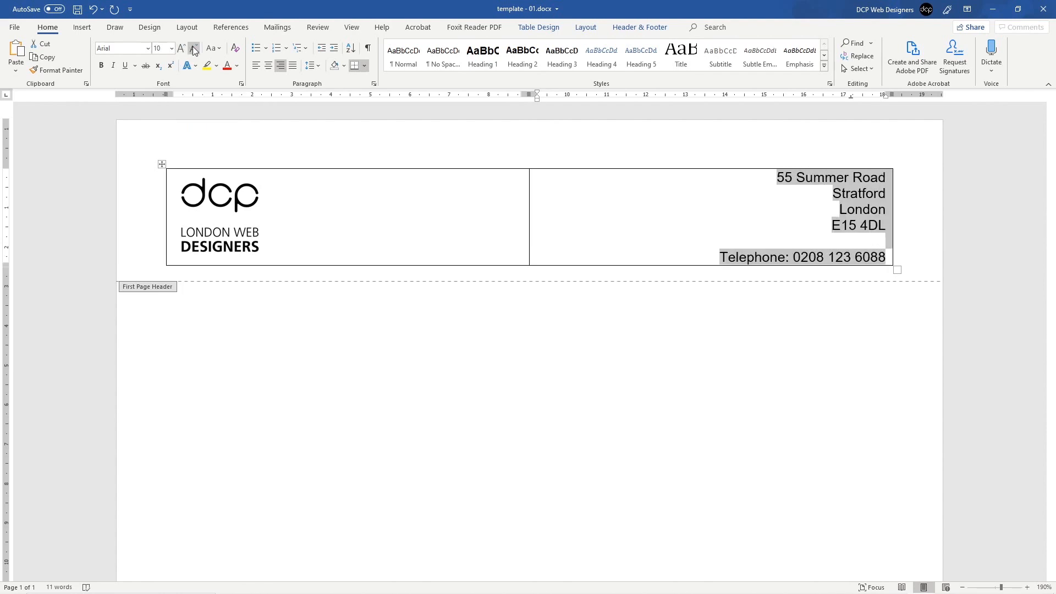
{"action": "left_click", "coordinate": [192, 48]}
{"action": "left_click", "coordinate": [193, 48]}
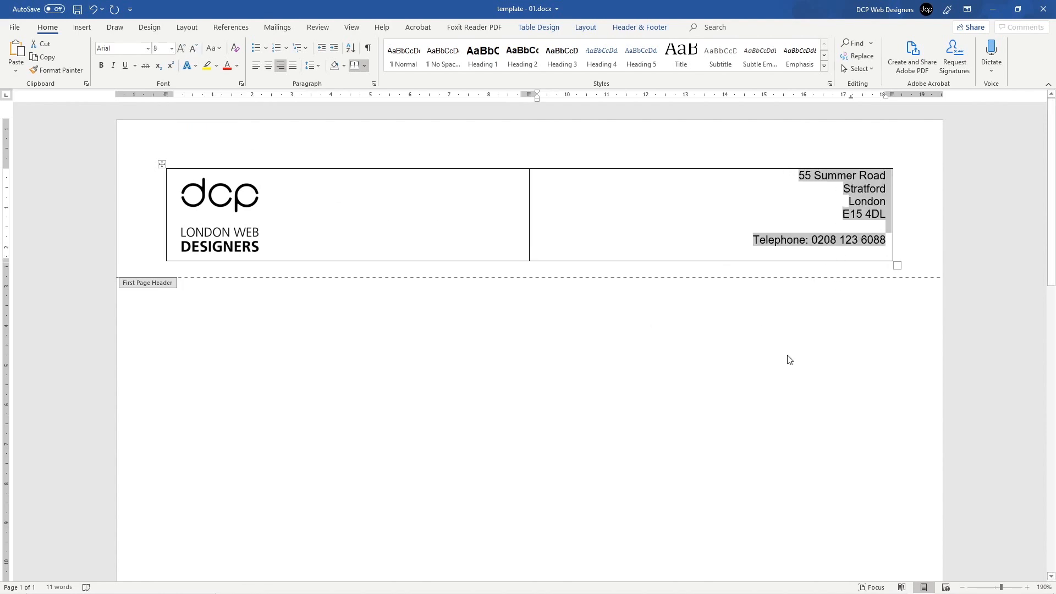
{"action": "left_click", "coordinate": [580, 254]}
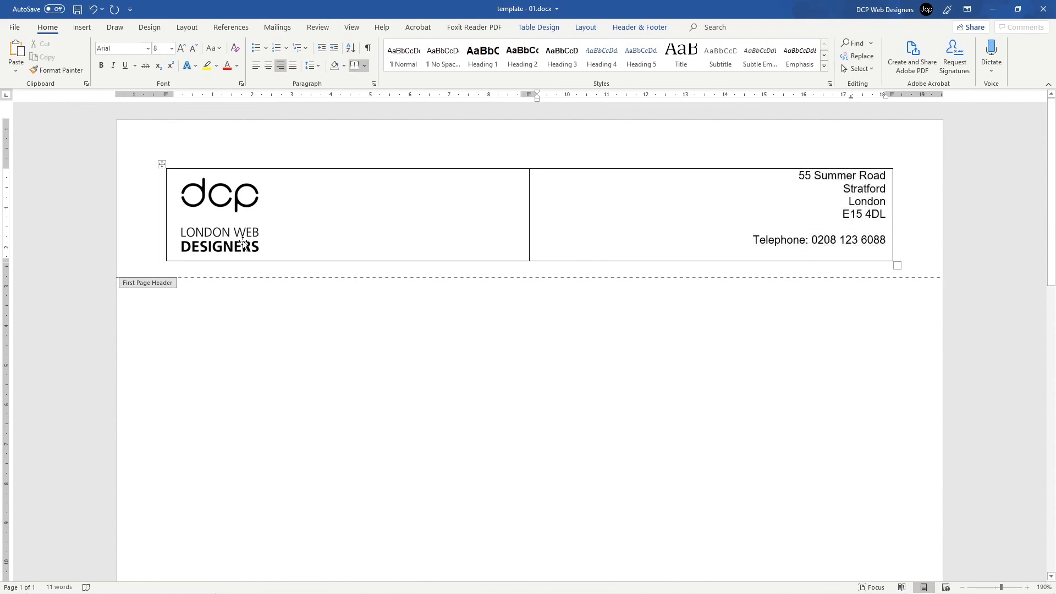
{"action": "left_click", "coordinate": [261, 252]}
Step: Resize the dcp logo by its corner handle so the header table fits around it
{"action": "mouse_move", "coordinate": [265, 261]}
{"action": "left_mouse_down"}
{"action": "mouse_move", "coordinate": [247, 250]}
{"action": "mouse_move", "coordinate": [257, 252]}
{"action": "left_mouse_up"}
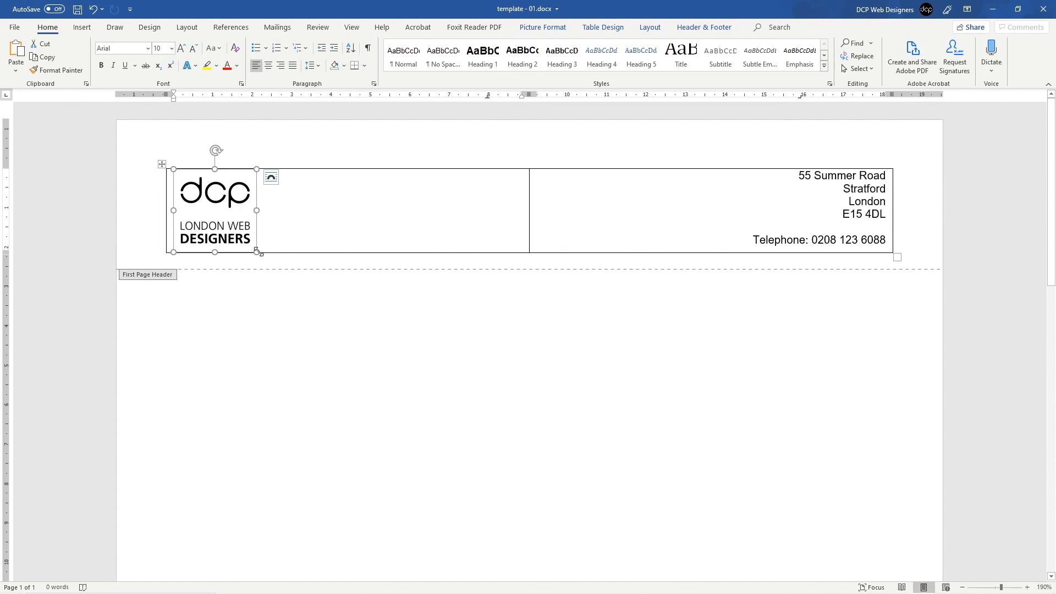
{"action": "mouse_move", "coordinate": [257, 252]}
{"action": "left_mouse_down"}
{"action": "mouse_move", "coordinate": [381, 302]}
{"action": "mouse_move", "coordinate": [308, 300]}
{"action": "mouse_move", "coordinate": [252, 224]}
{"action": "mouse_move", "coordinate": [303, 242]}
{"action": "mouse_move", "coordinate": [258, 237]}
{"action": "left_mouse_up"}
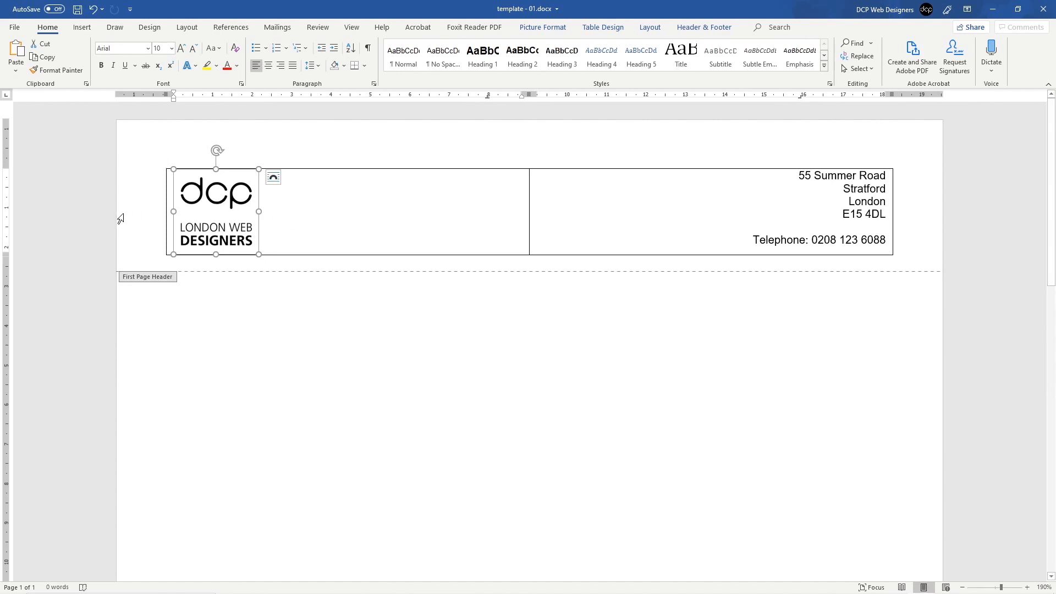
{"action": "left_click", "coordinate": [141, 213]}
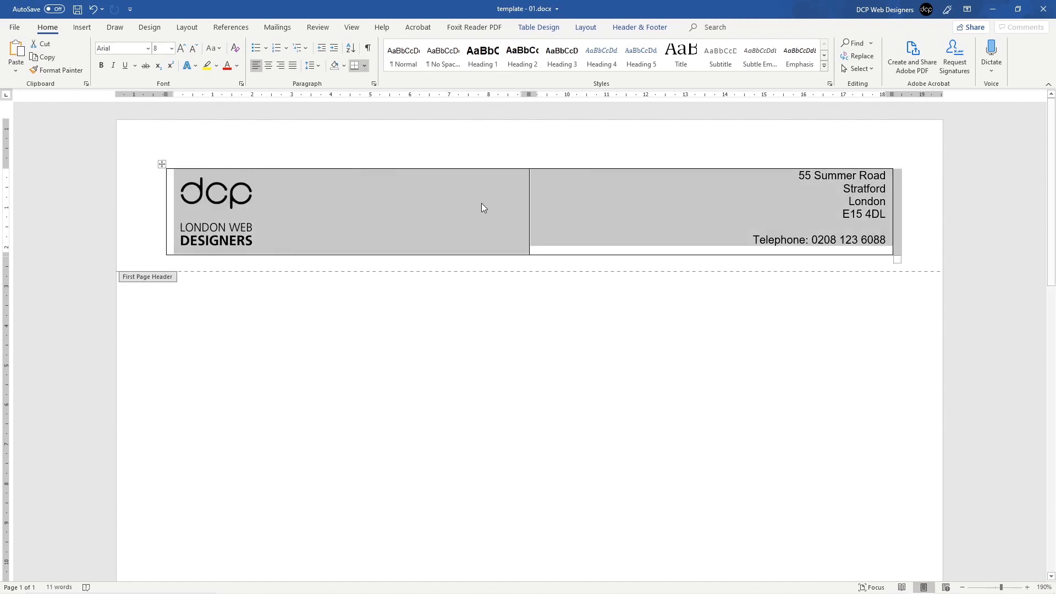
Step: Remove all header table borders, add a bottom border, and return to the letter body
{"action": "left_click", "coordinate": [364, 65]}
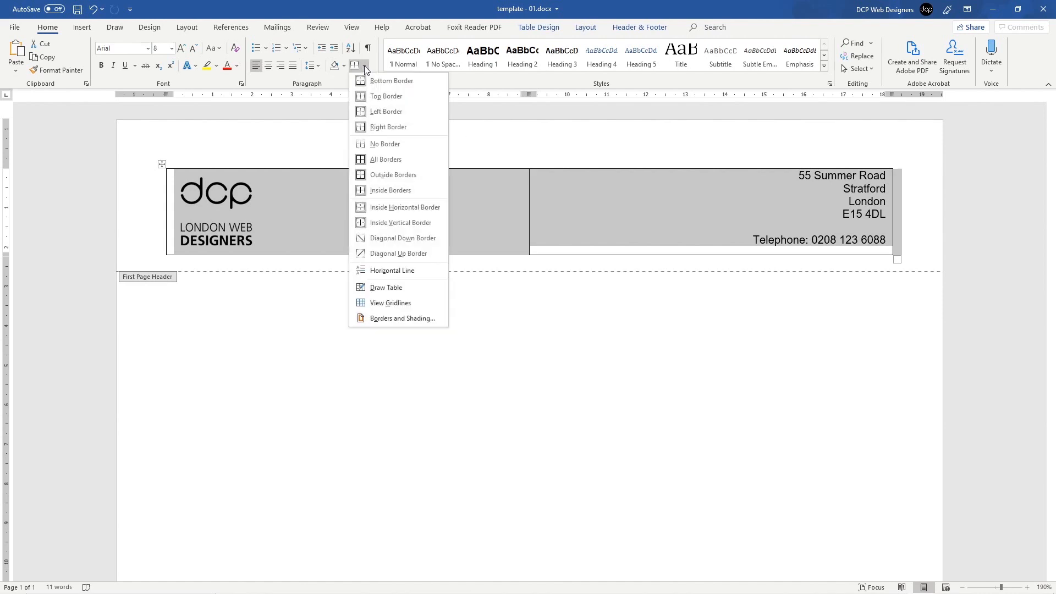
{"action": "left_click", "coordinate": [384, 146]}
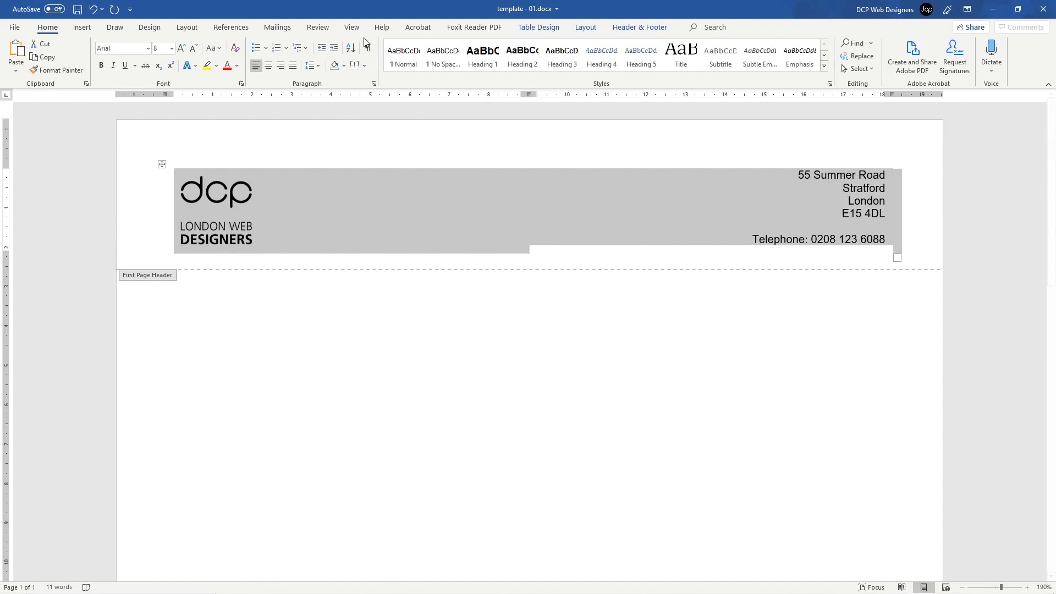
{"action": "left_click", "coordinate": [364, 65]}
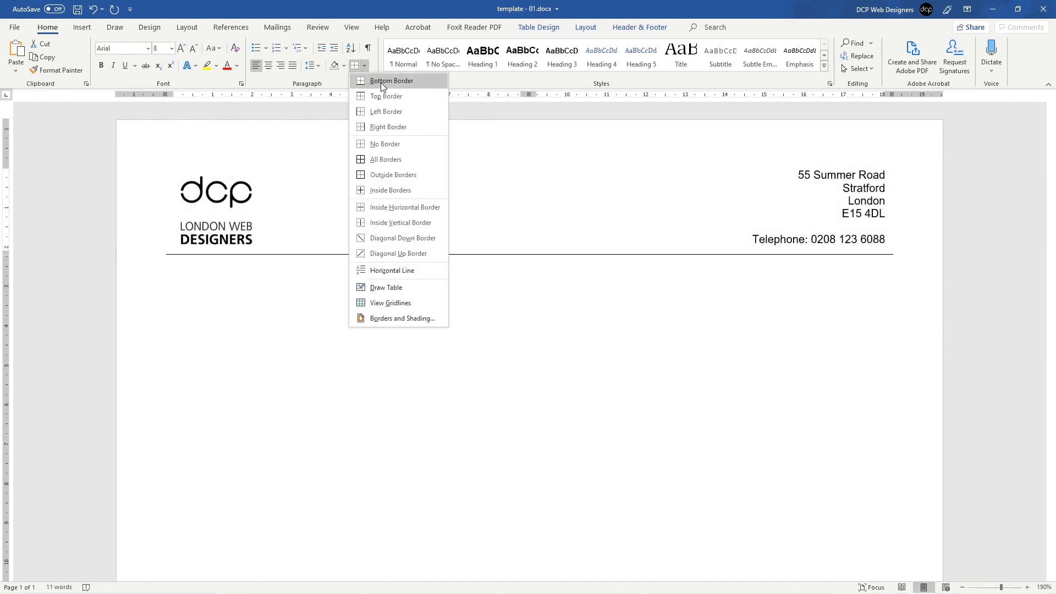
{"action": "left_click", "coordinate": [380, 82]}
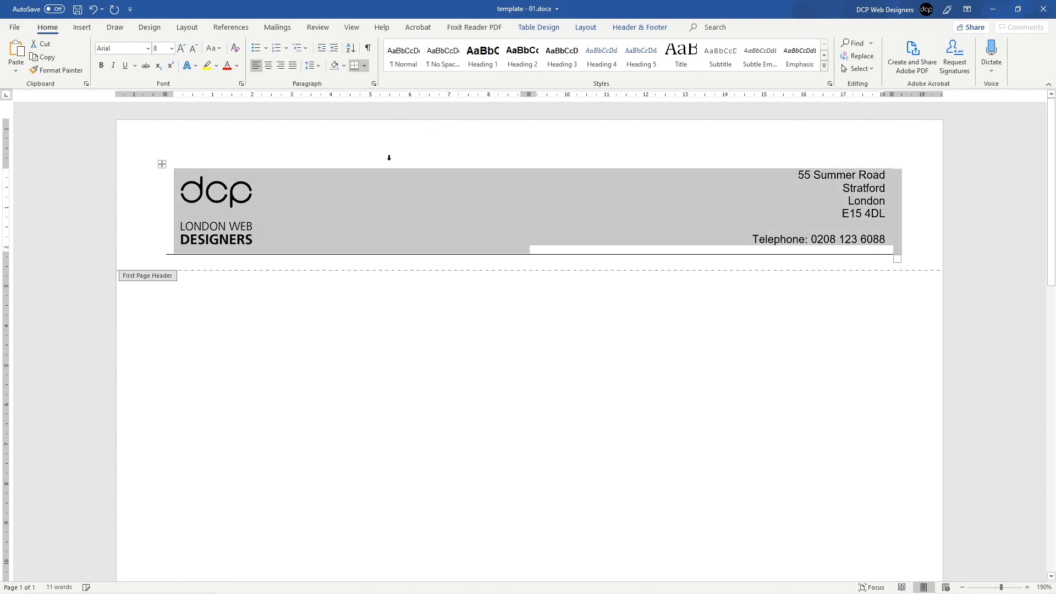
{"action": "double_click", "coordinate": [509, 354]}
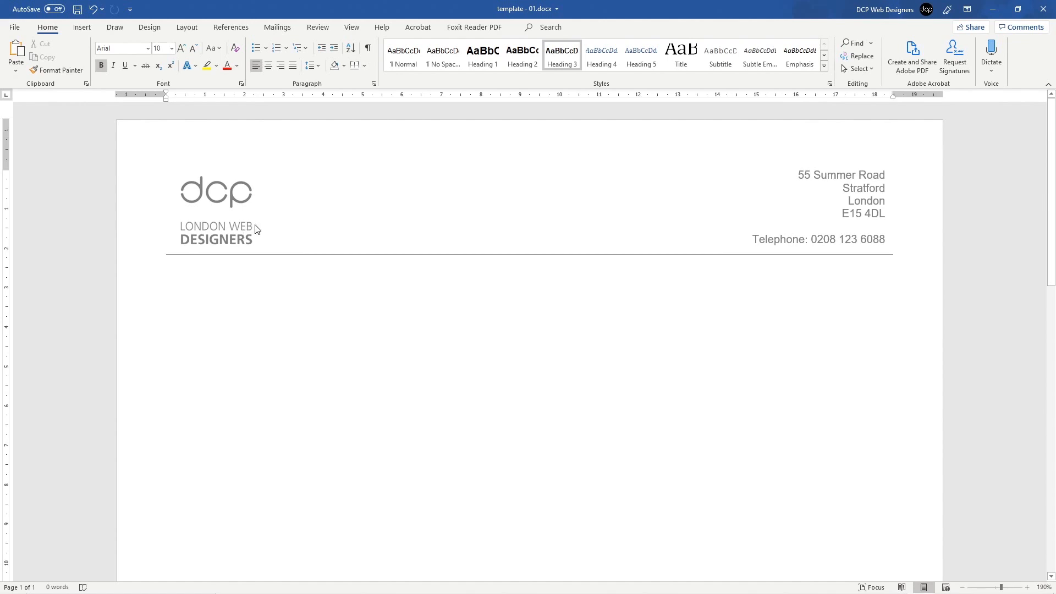
{"action": "mouse_move", "coordinate": [833, 571]}
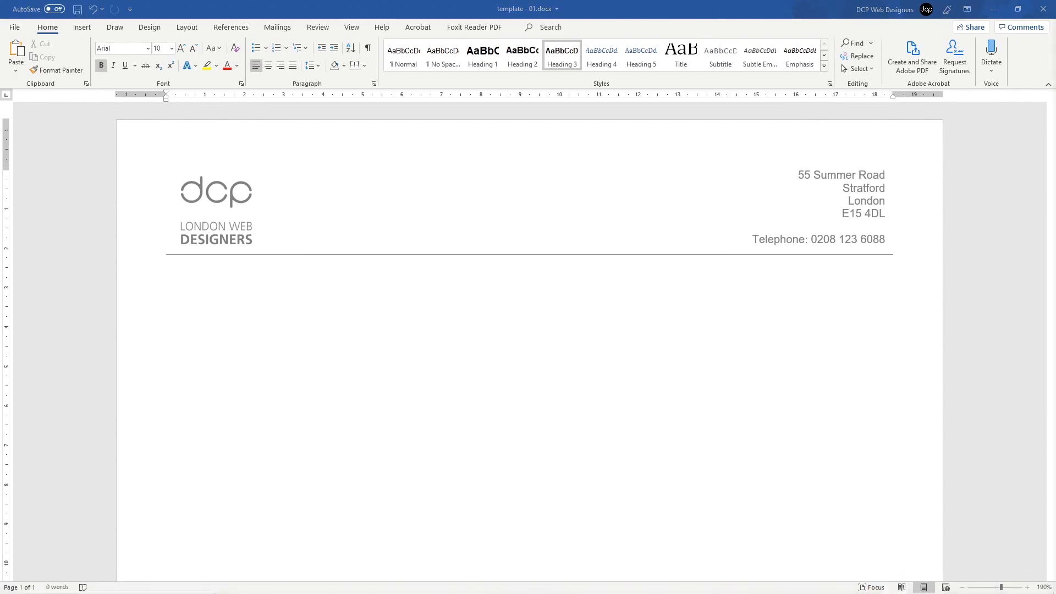
Step: Load the dcpweb site in Chrome and filter the portfolio to Company Logo Design
{"action": "left_click_drag", "start_coordinate": [1055, 33], "coordinate": [380, 0]}
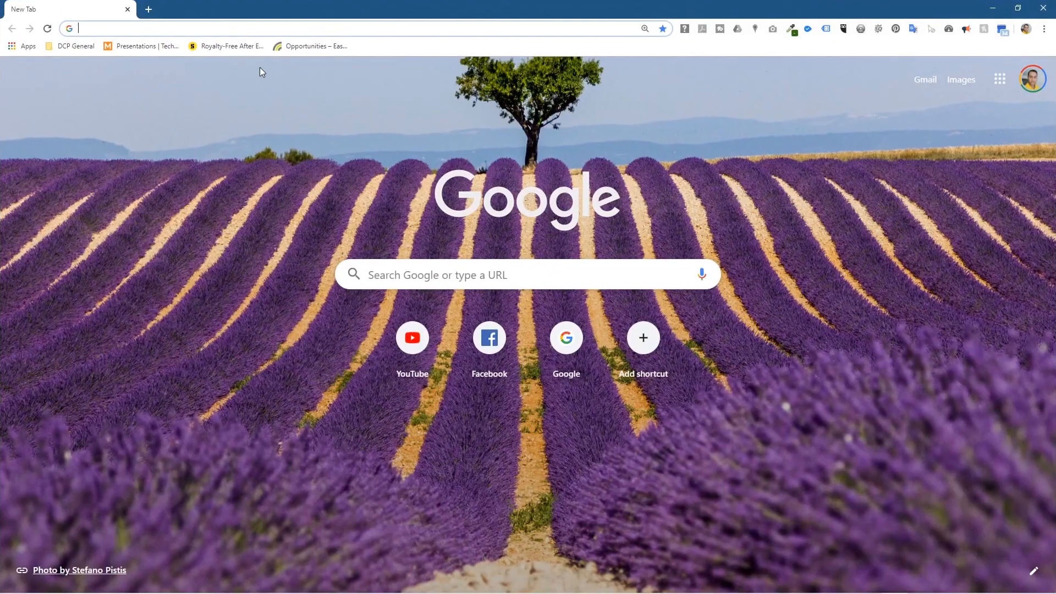
{"action": "type", "text": "dcpweb"}
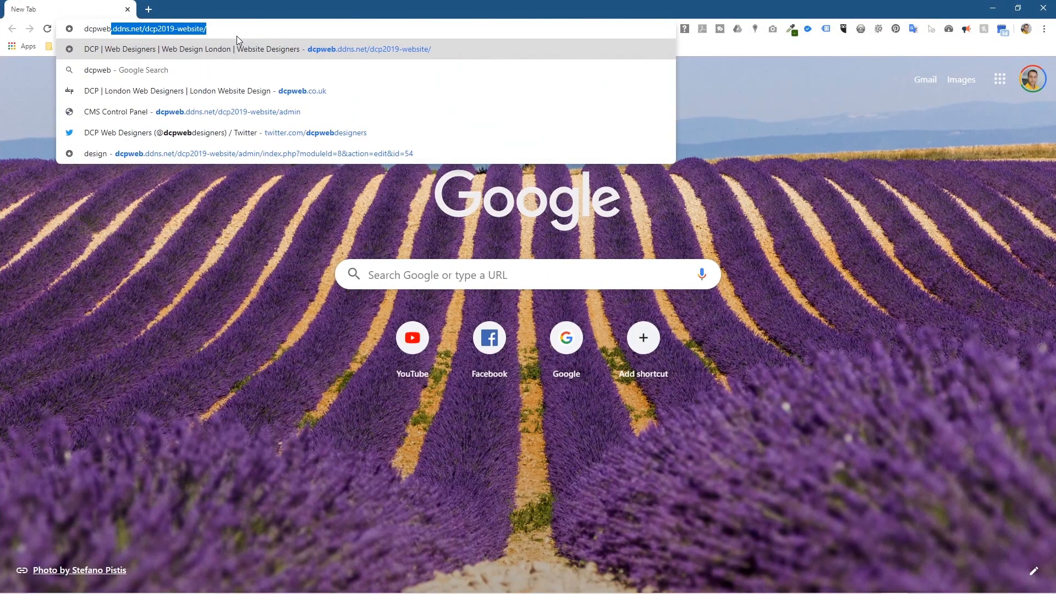
{"action": "key", "text": "Return"}
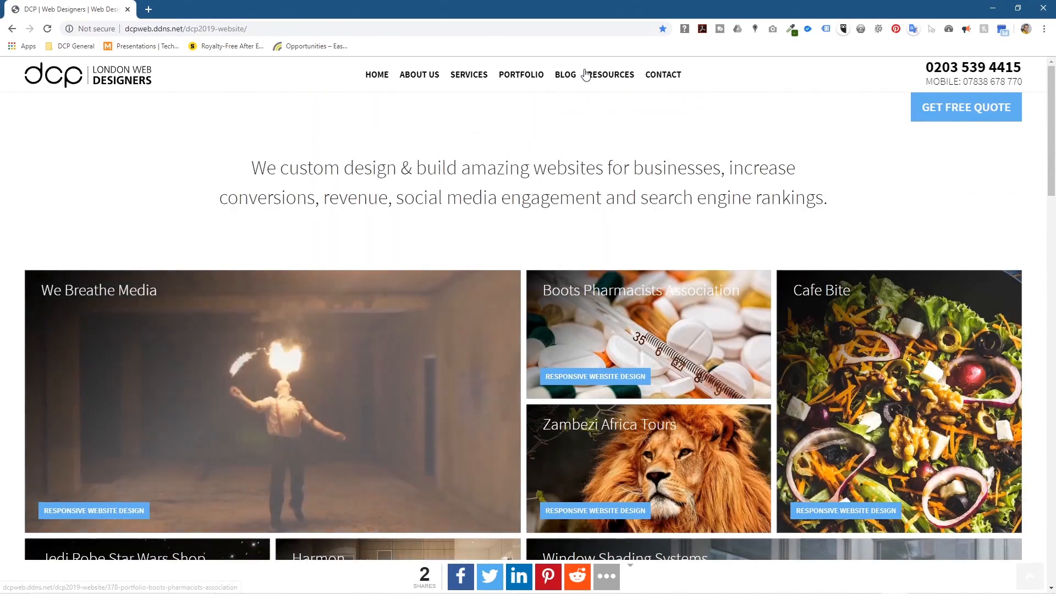
{"action": "left_click", "coordinate": [509, 76]}
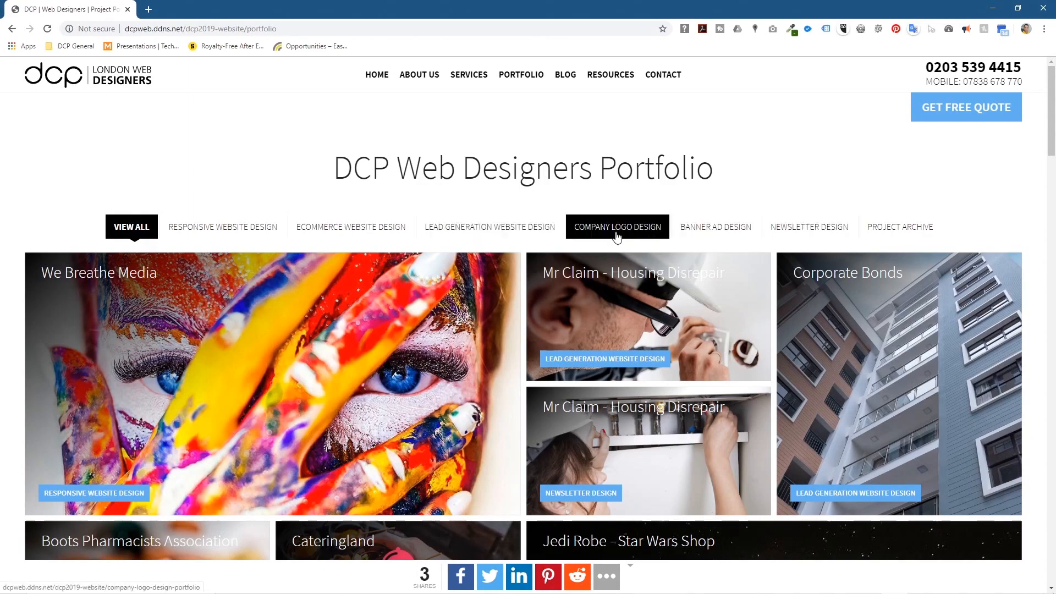
{"action": "left_click", "coordinate": [640, 237]}
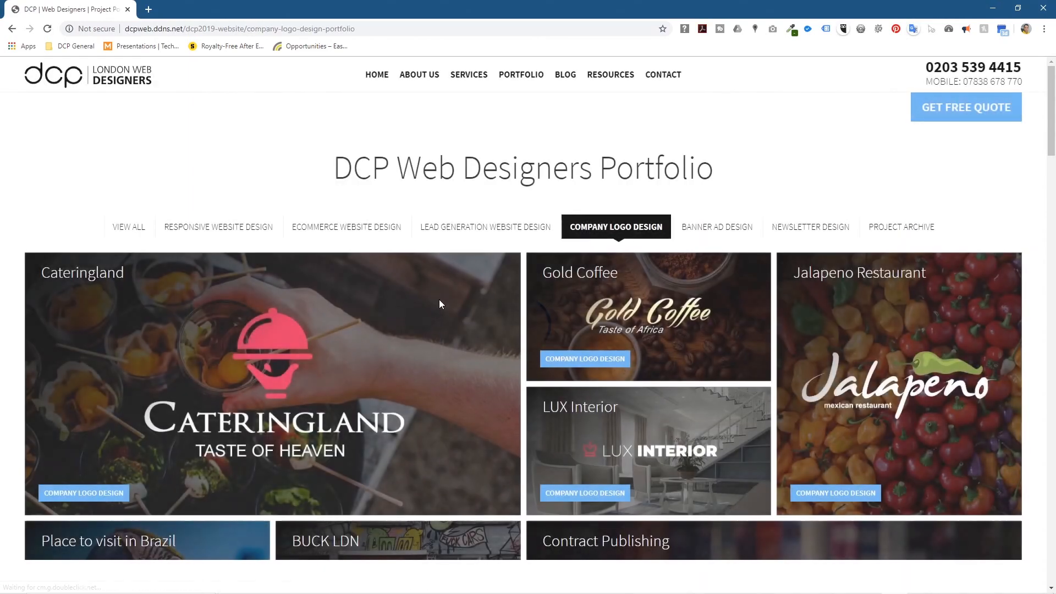
Step: Open the Cateringland logo project and shrink the browser window beside Word
{"action": "scroll", "coordinate": [439, 300], "scroll_direction": "down", "scroll_amount": 3}
{"action": "scroll", "coordinate": [583, 308], "scroll_direction": "down", "scroll_amount": 5}
{"action": "scroll", "coordinate": [495, 275], "scroll_direction": "up", "scroll_amount": 5}
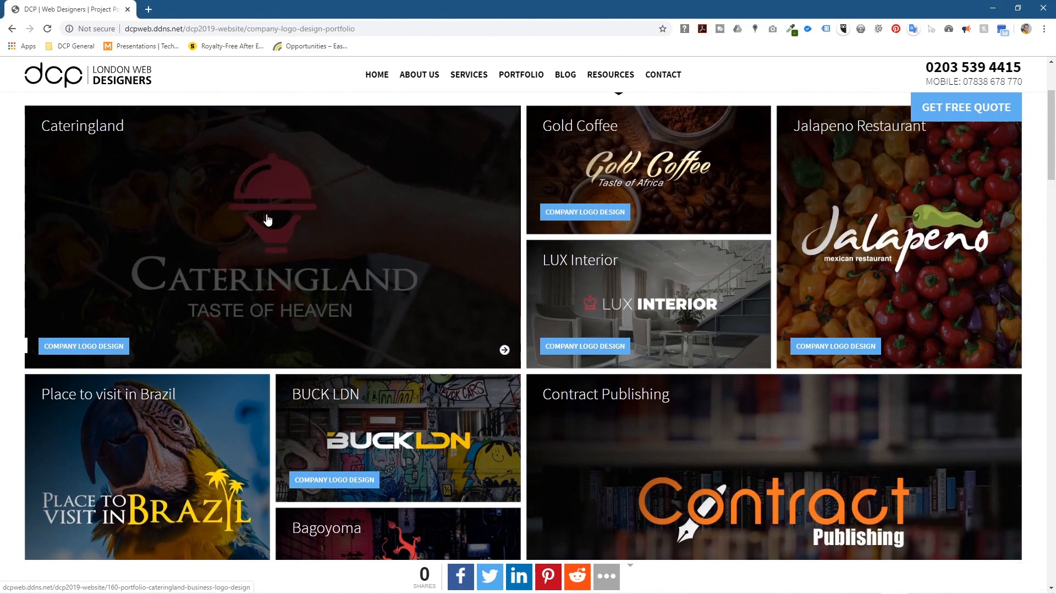
{"action": "left_click", "coordinate": [267, 220]}
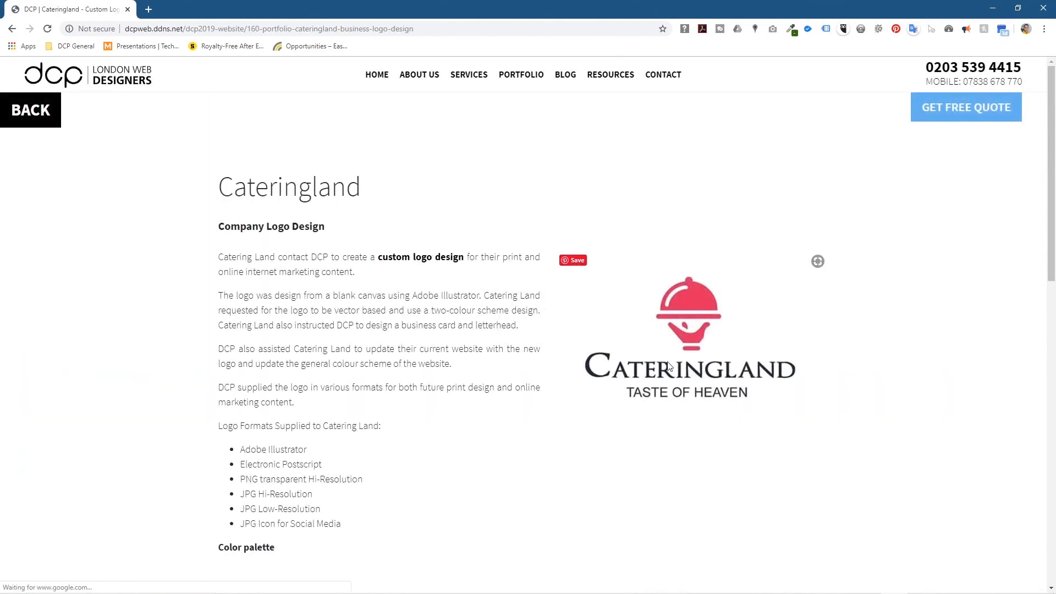
{"action": "left_click_drag", "start_coordinate": [688, 334], "coordinate": [680, 323]}
{"action": "left_click_drag", "start_coordinate": [605, 9], "coordinate": [353, 7]}
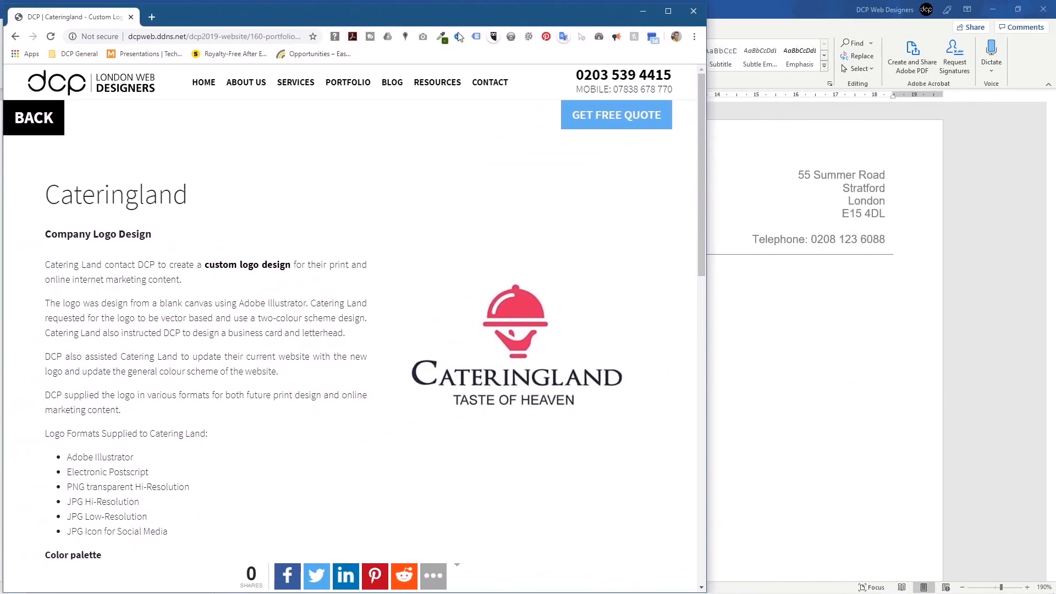
Step: Minimise Word and snap File Explorer to the right half and the browser to the left
{"action": "left_click", "coordinate": [993, 9]}
{"action": "left_click", "coordinate": [814, 72]}
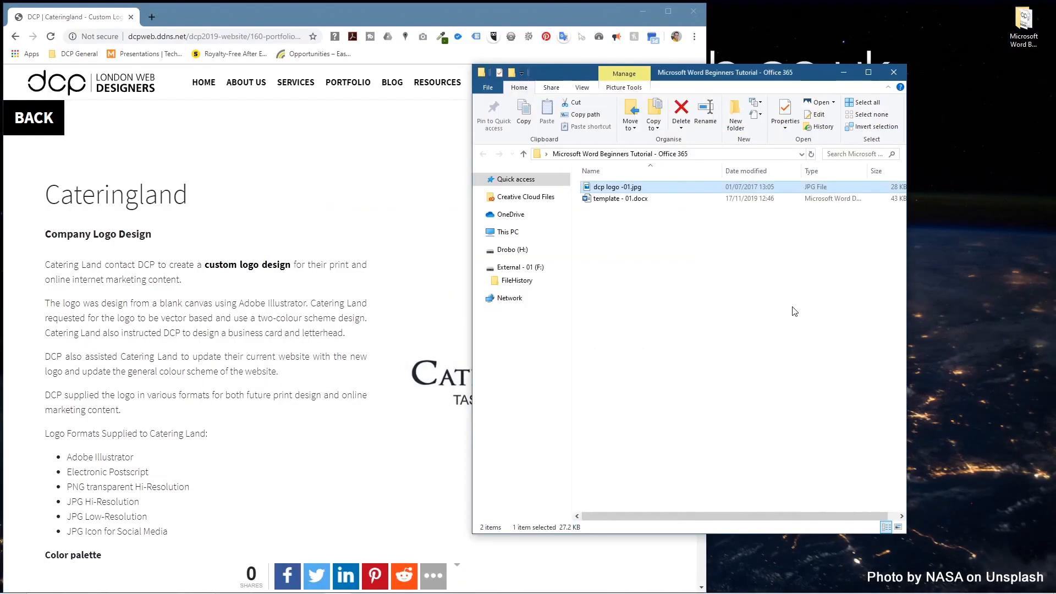
{"action": "left_click_drag", "start_coordinate": [674, 75], "coordinate": [773, 77]}
{"action": "key", "text": "super+Right"}
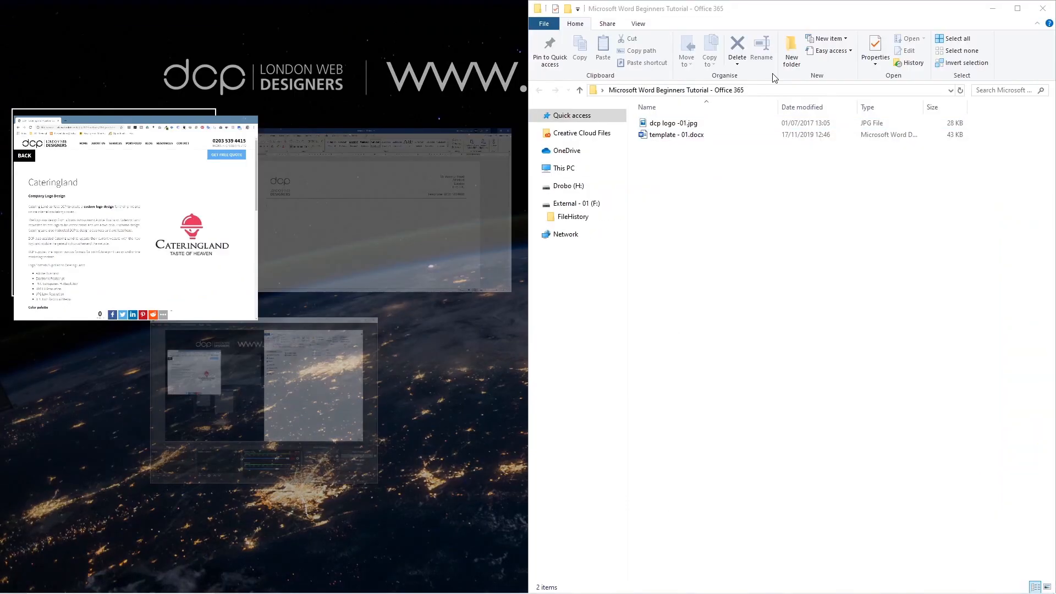
{"action": "left_click", "coordinate": [761, 302]}
{"action": "left_click_drag", "start_coordinate": [422, 19], "coordinate": [1, 83]}
Step: Drag the Cateringland logo into the folder as portfolio_logo_cateringland_content.jpg, close the browser and preview it
{"action": "left_click_drag", "start_coordinate": [359, 244], "coordinate": [745, 228]}
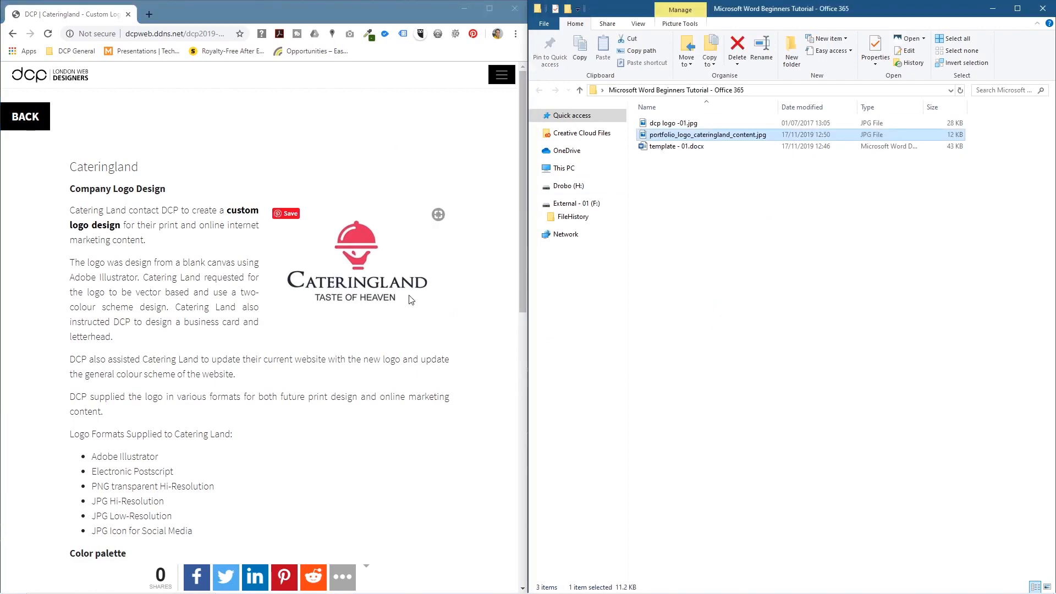
{"action": "left_click", "coordinate": [127, 15]}
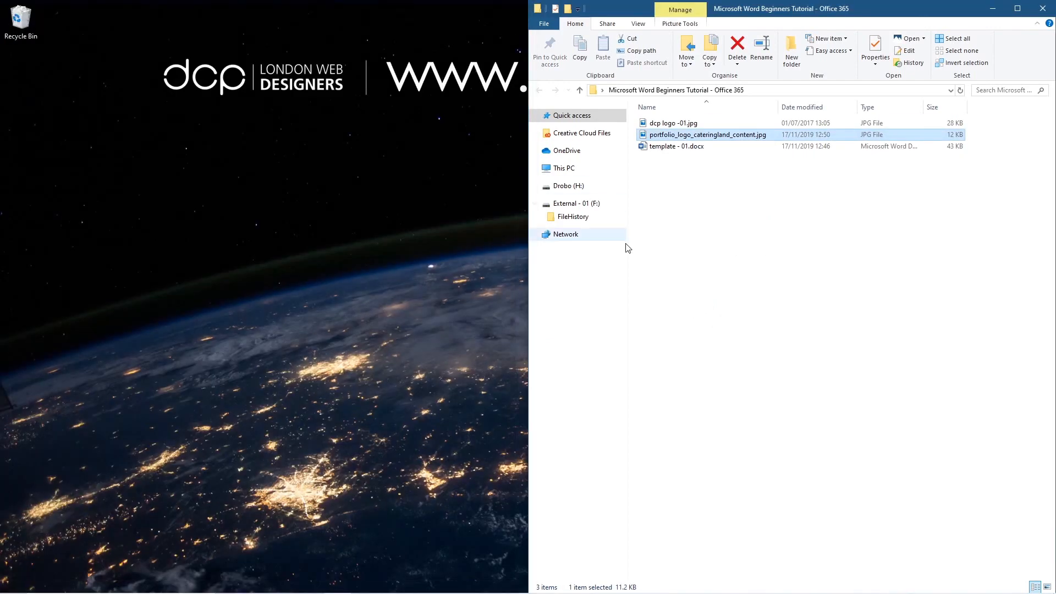
{"action": "double_click", "coordinate": [726, 135]}
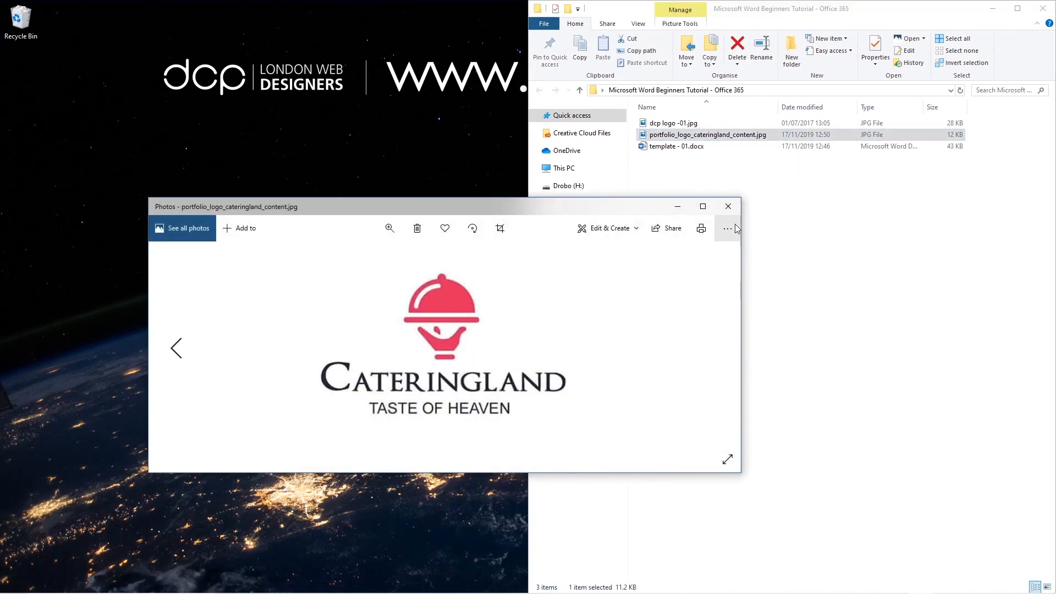
{"action": "left_click", "coordinate": [728, 206]}
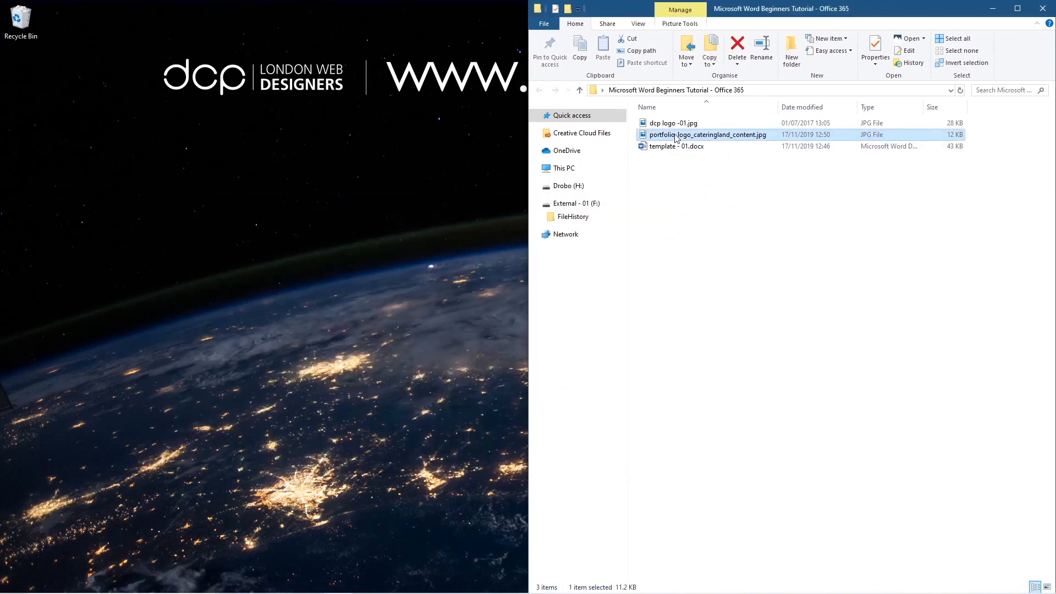
{"action": "left_click", "coordinate": [661, 270]}
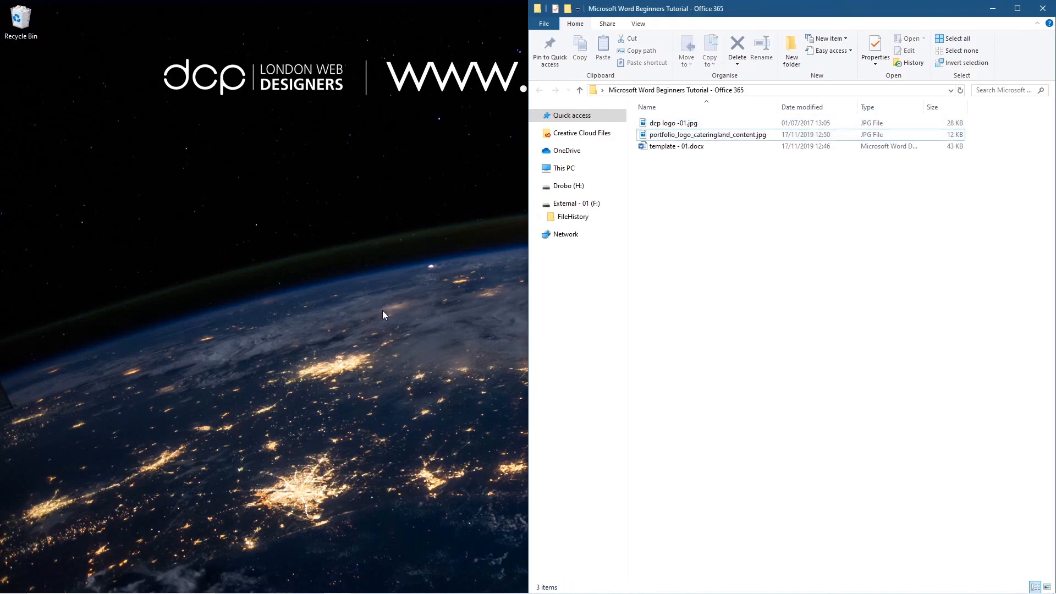
{"action": "key", "text": "alt+Tab"}
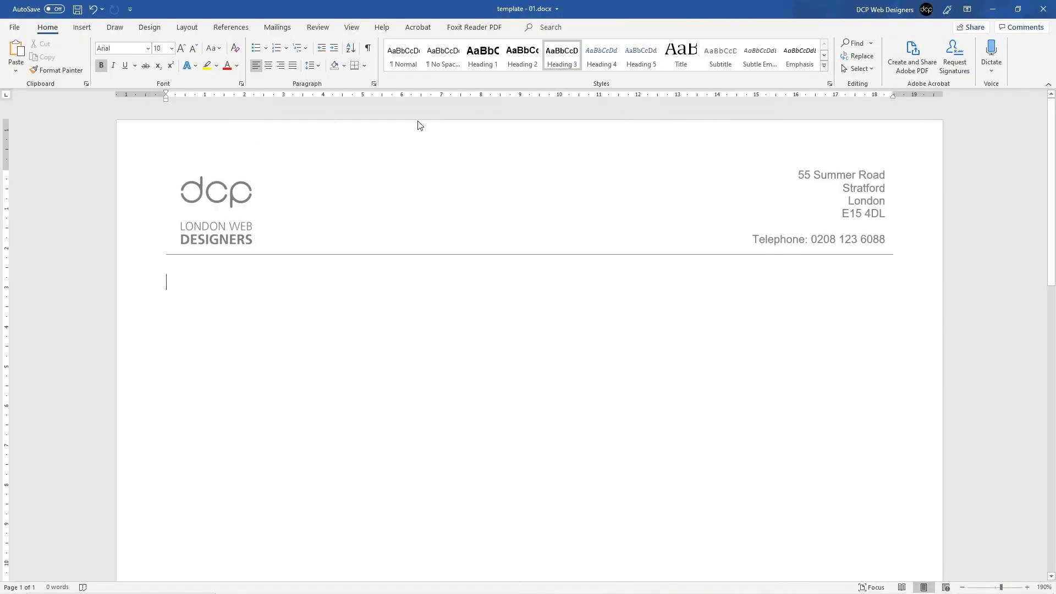
Step: Drag portfolio_logo_cateringland_content.jpg from the folder into the Word letter body
{"action": "key", "text": "alt+Tab"}
{"action": "left_click", "coordinate": [272, 298]}
{"action": "key", "text": "alt+Tab"}
{"action": "left_click_drag", "start_coordinate": [688, 134], "coordinate": [279, 319]}
Step: Shrink the Cateringland logo to about half size, then reopen the header for editing
{"action": "left_click", "coordinate": [454, 420]}
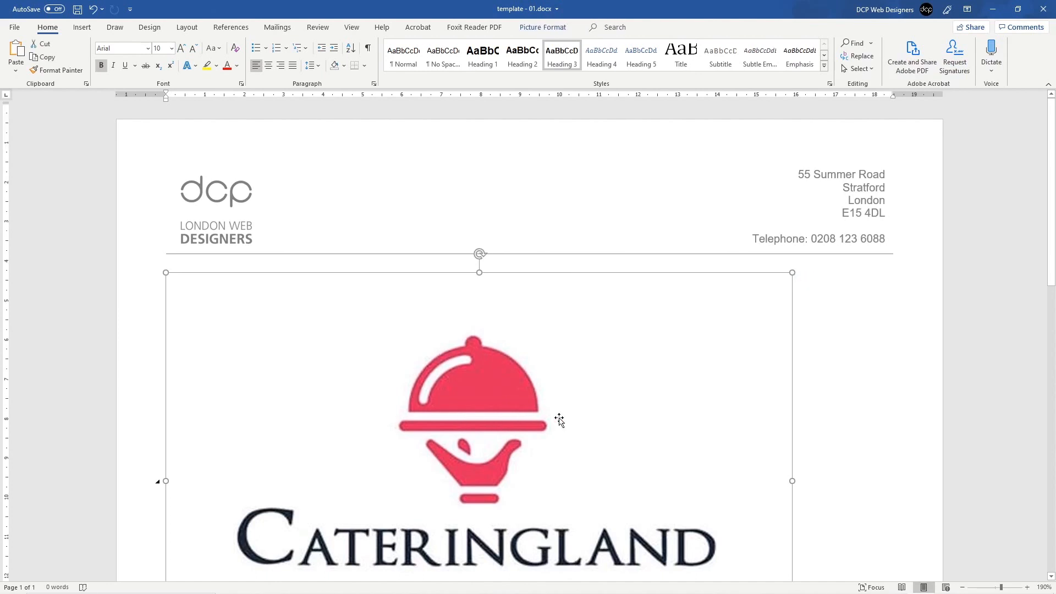
{"action": "scroll", "coordinate": [550, 410], "scroll_direction": "down", "scroll_amount": 3}
{"action": "scroll", "coordinate": [550, 410], "scroll_direction": "up", "scroll_amount": 2}
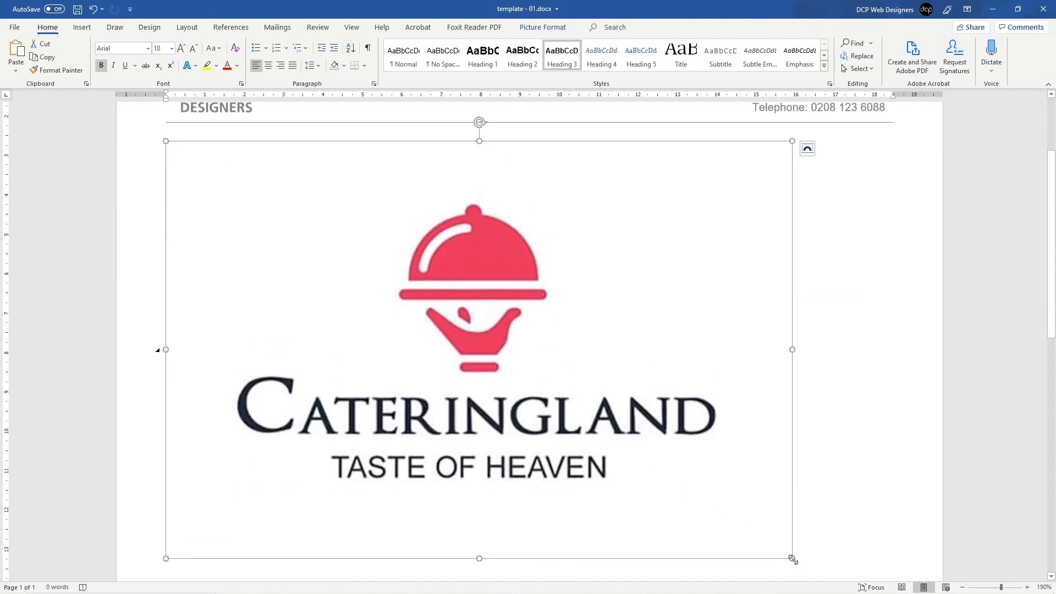
{"action": "left_click_drag", "start_coordinate": [792, 559], "coordinate": [323, 333]}
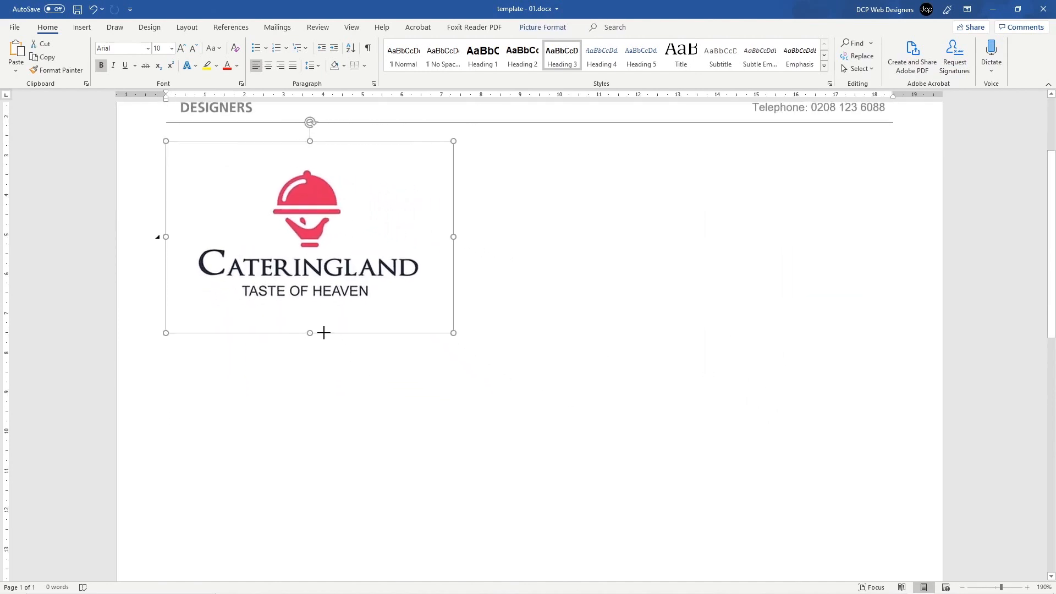
{"action": "scroll", "coordinate": [342, 401], "scroll_direction": "up", "scroll_amount": 4}
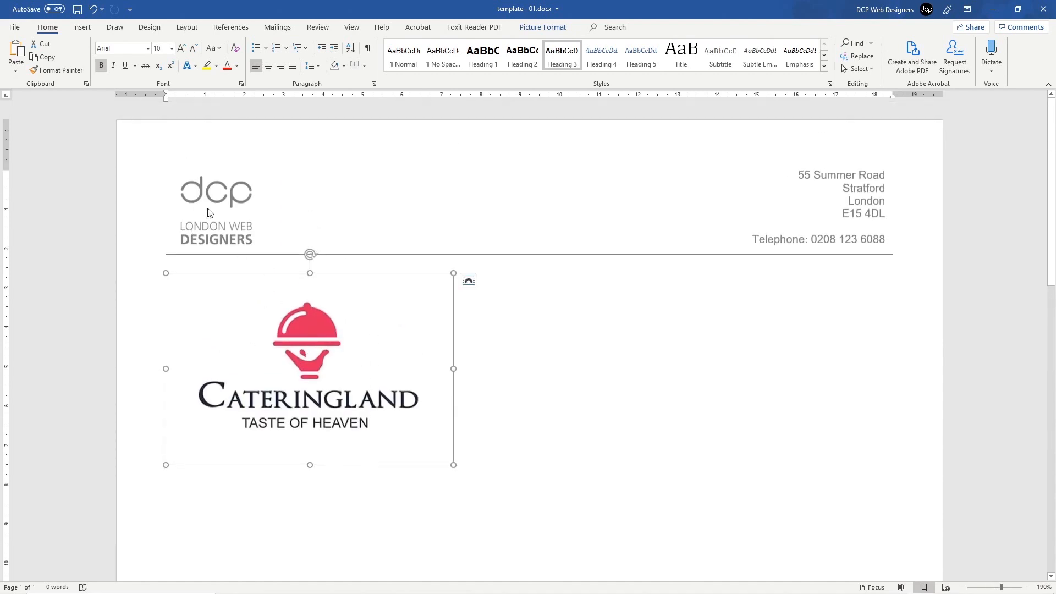
{"action": "double_click", "coordinate": [232, 196]}
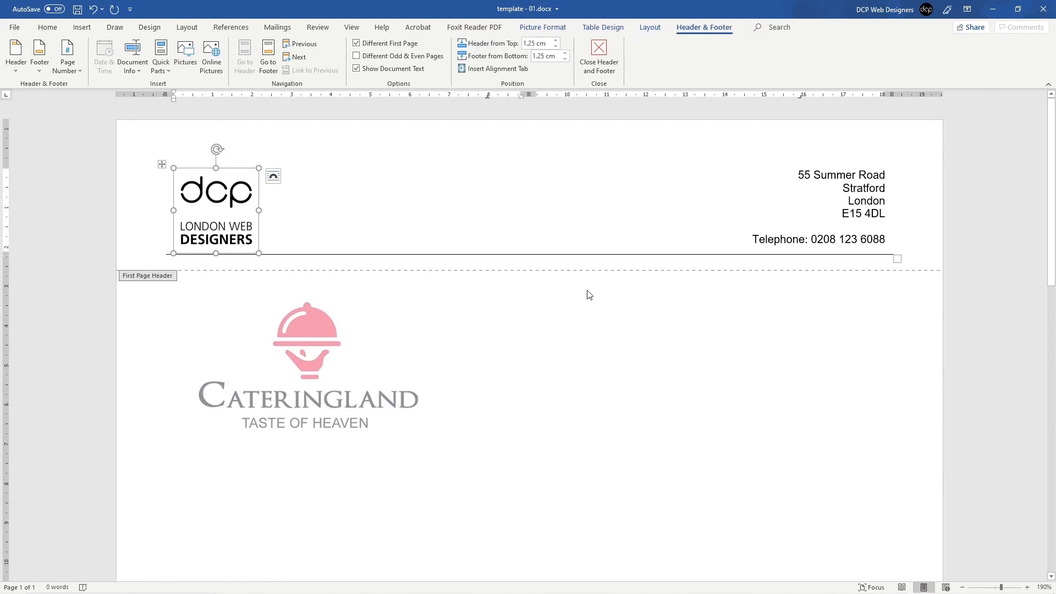
Step: Paste a copy of the dcp logo into the body and delete the dcp logo from the header
{"action": "double_click", "coordinate": [561, 361]}
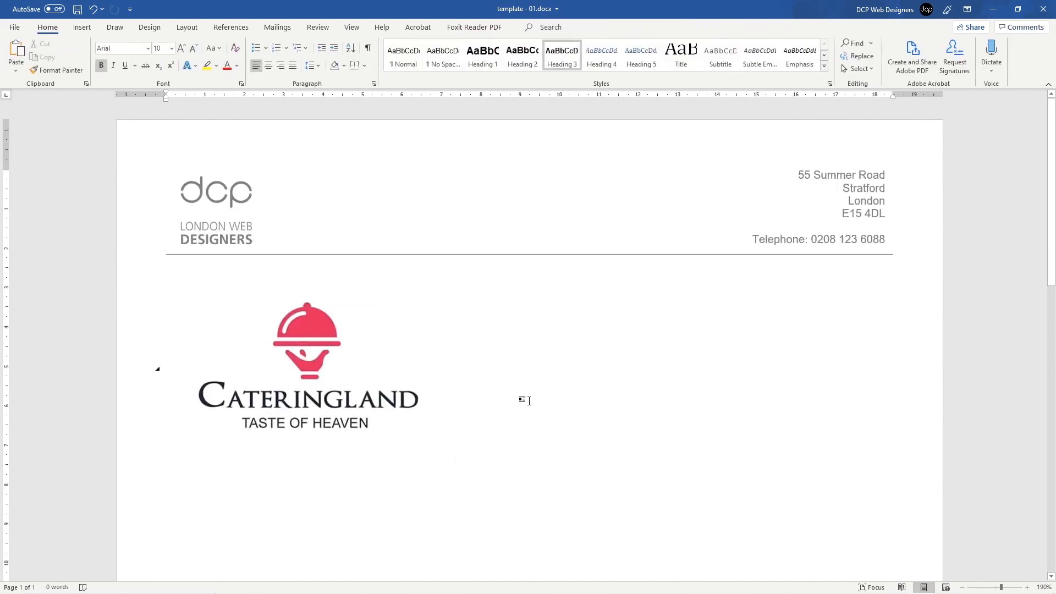
{"action": "key", "text": "ctrl+v"}
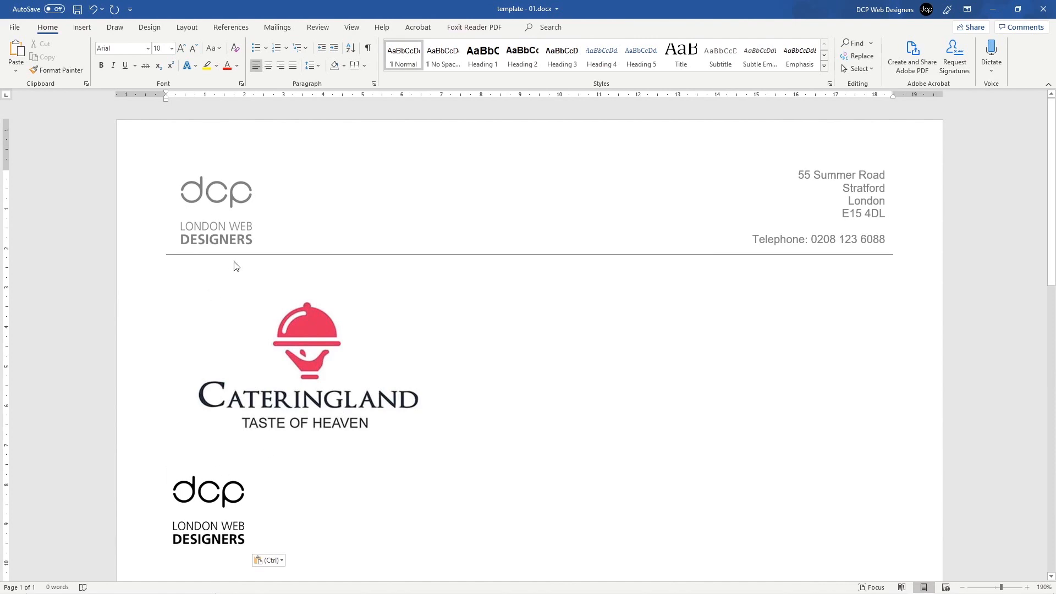
{"action": "double_click", "coordinate": [229, 204]}
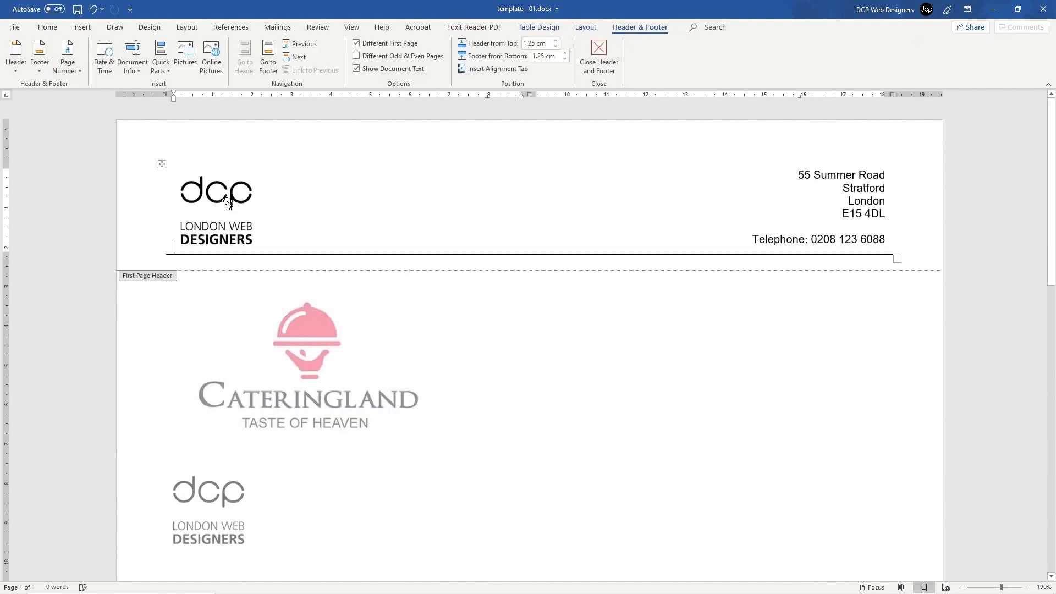
{"action": "key", "text": "Delete"}
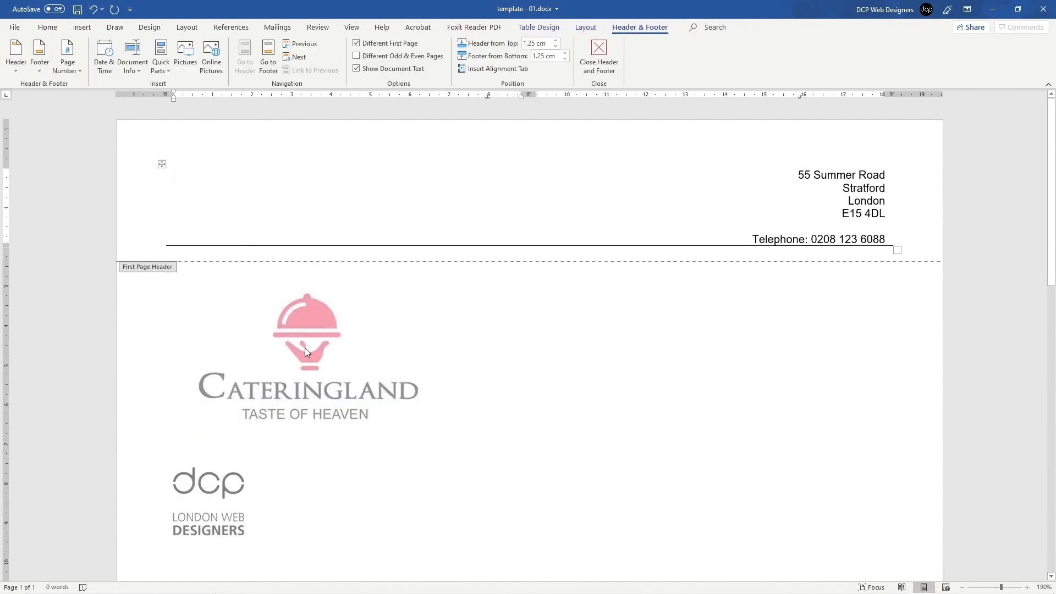
Step: Copy the Cateringland logo from the page body and paste it into the header
{"action": "double_click", "coordinate": [303, 341]}
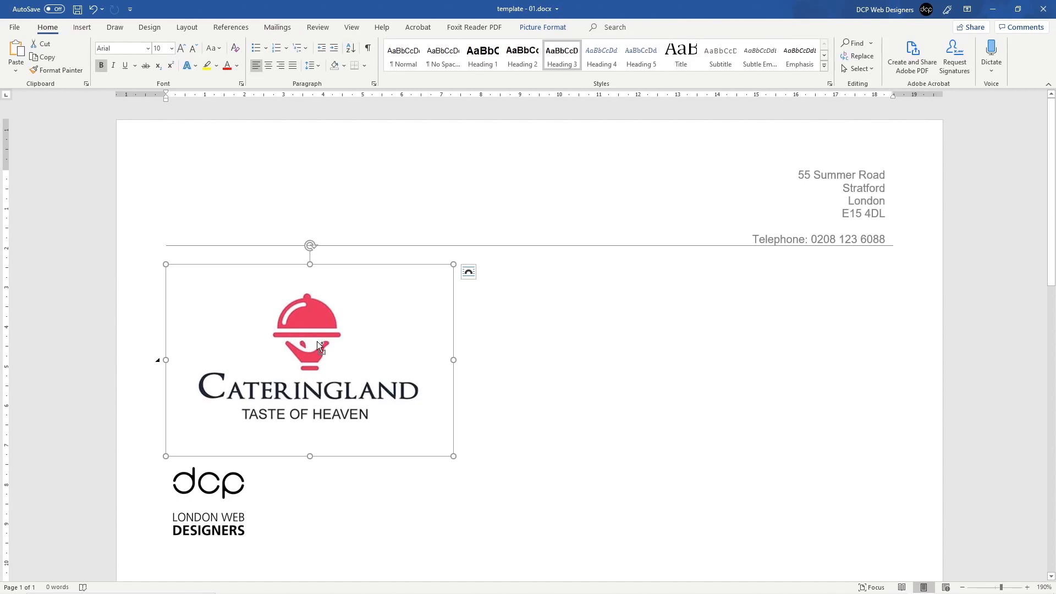
{"action": "key", "text": "ctrl+c"}
{"action": "double_click", "coordinate": [247, 209]}
{"action": "key", "text": "ctrl+v"}
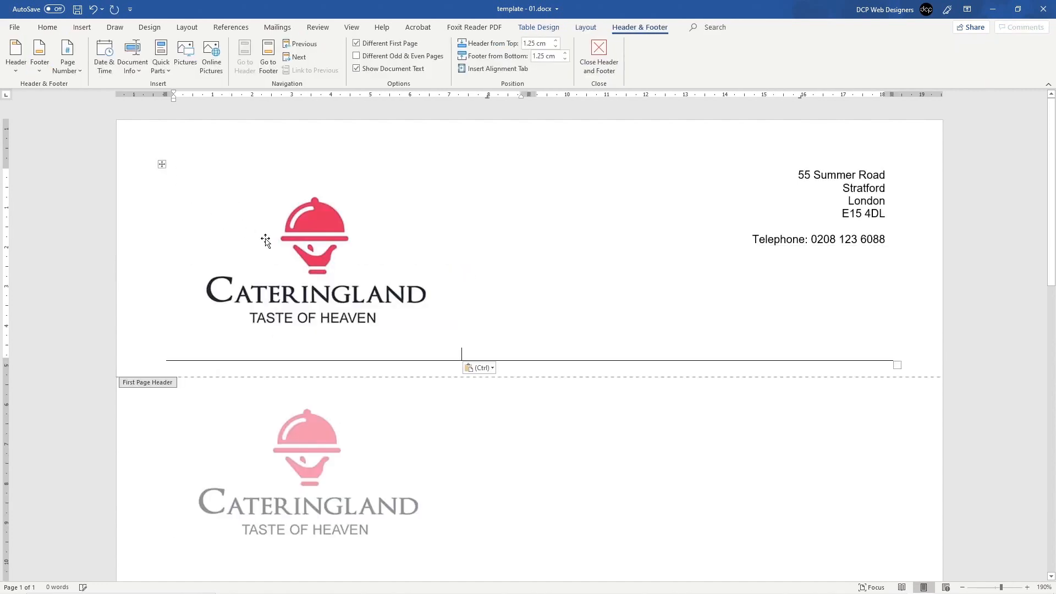
Step: Shrink the Cateringland logo pasted into the header, then undo to remove it from the header
{"action": "left_click", "coordinate": [358, 276]}
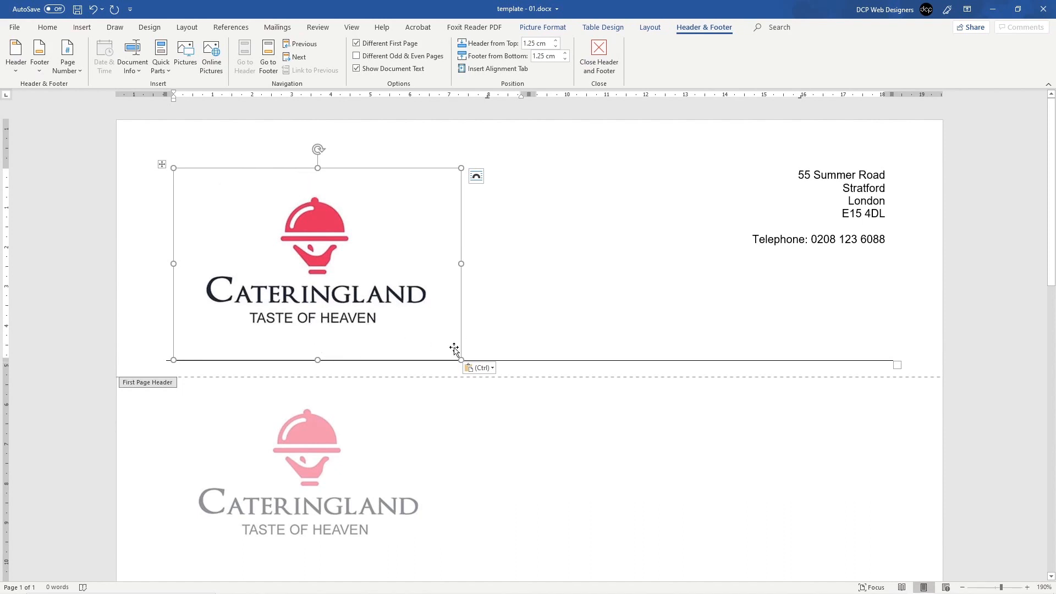
{"action": "left_click_drag", "start_coordinate": [458, 361], "coordinate": [363, 305]}
{"action": "left_click_drag", "start_coordinate": [461, 360], "coordinate": [288, 252]}
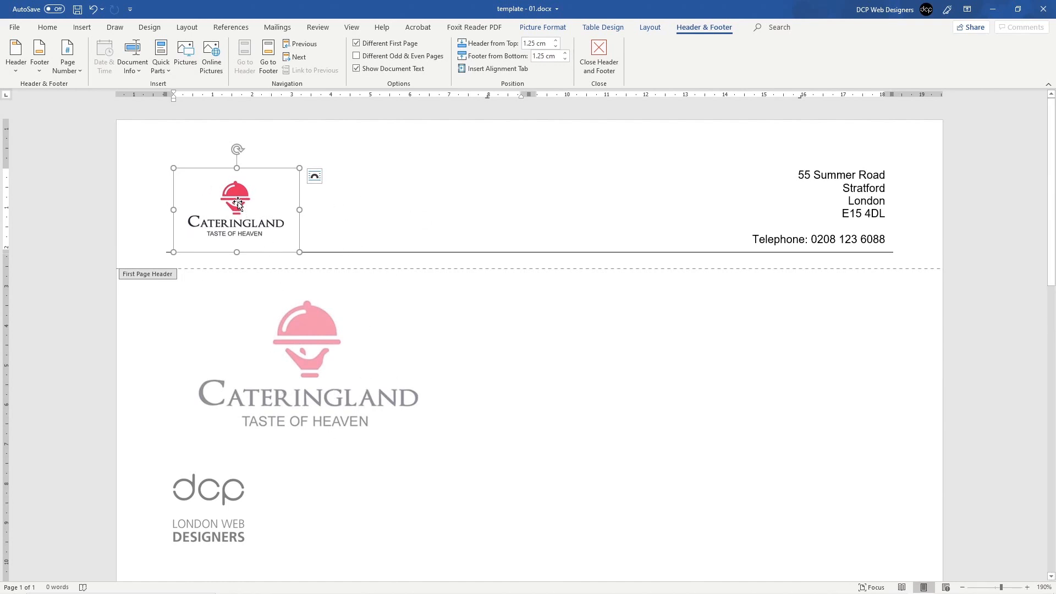
{"action": "key", "text": "ctrl+z"}
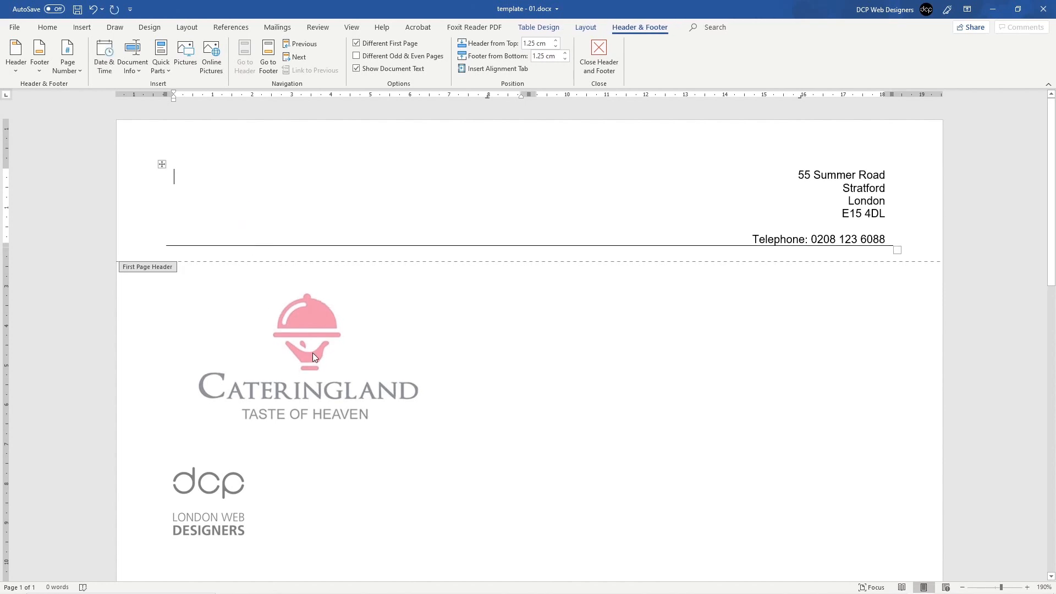
{"action": "double_click", "coordinate": [310, 357]}
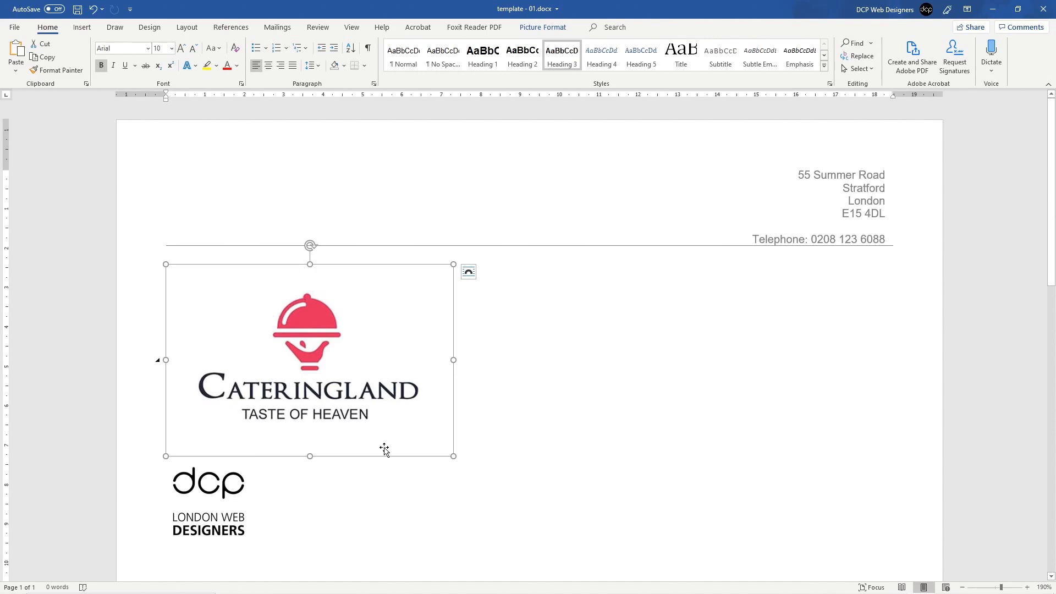
Step: Crop the empty white space off the left, right, top and bottom of the Cateringland logo
{"action": "right_click", "coordinate": [308, 327]}
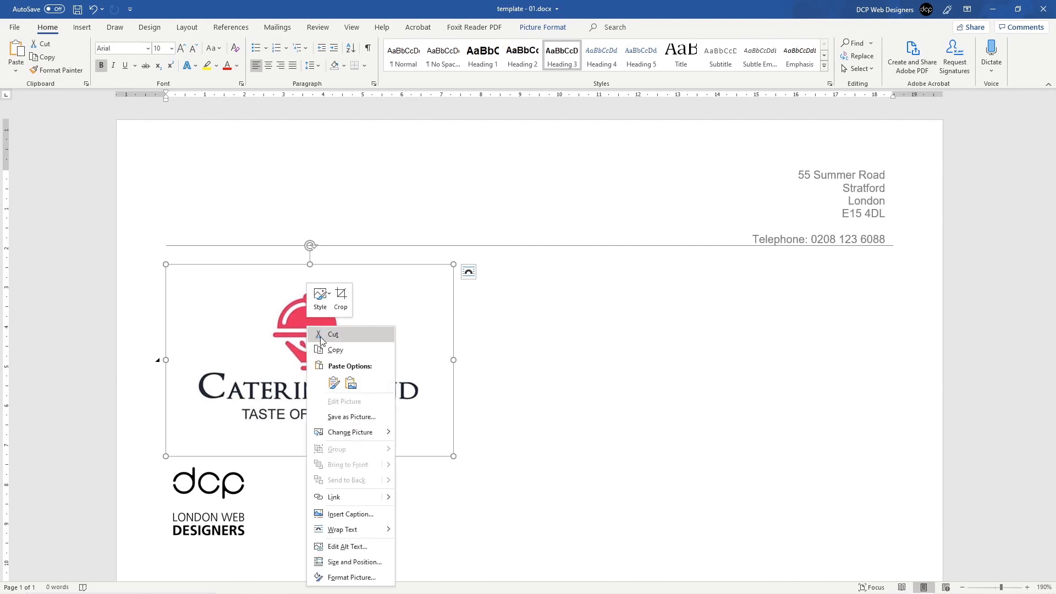
{"action": "left_click", "coordinate": [342, 299]}
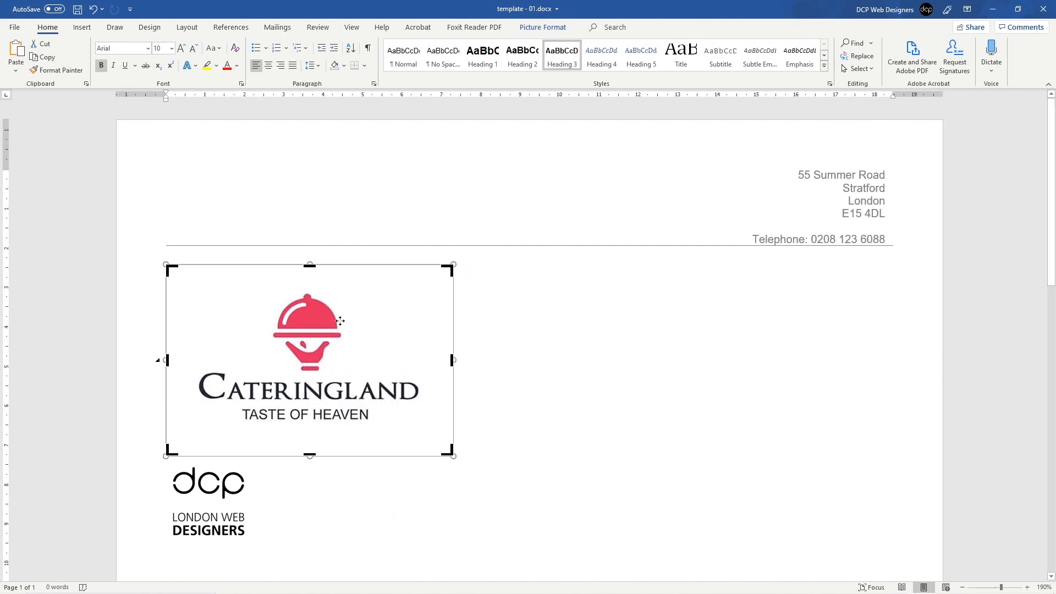
{"action": "left_click_drag", "start_coordinate": [452, 361], "coordinate": [423, 361]}
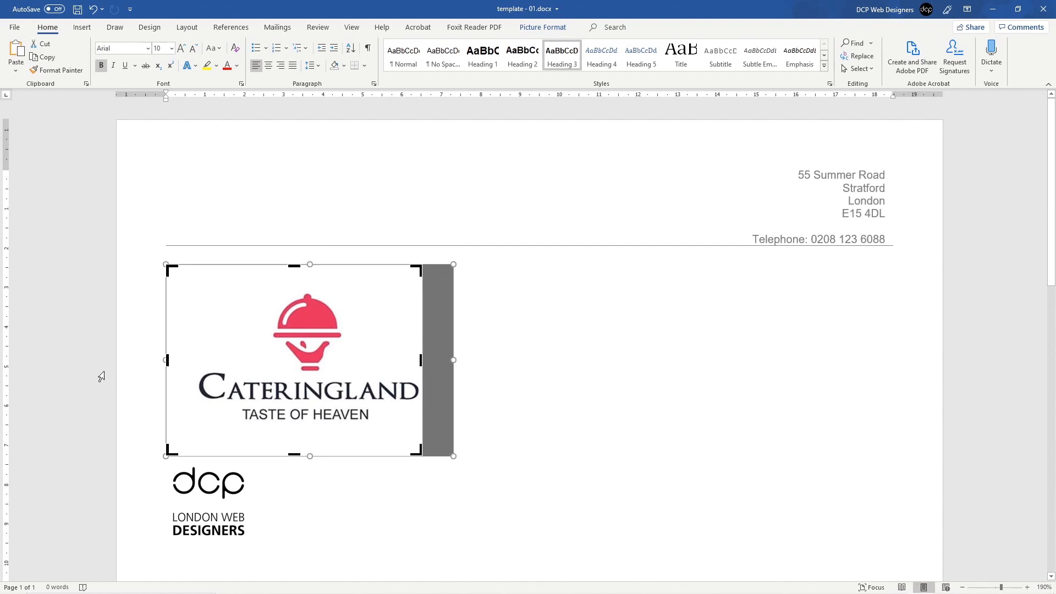
{"action": "left_click_drag", "start_coordinate": [167, 361], "coordinate": [193, 362]}
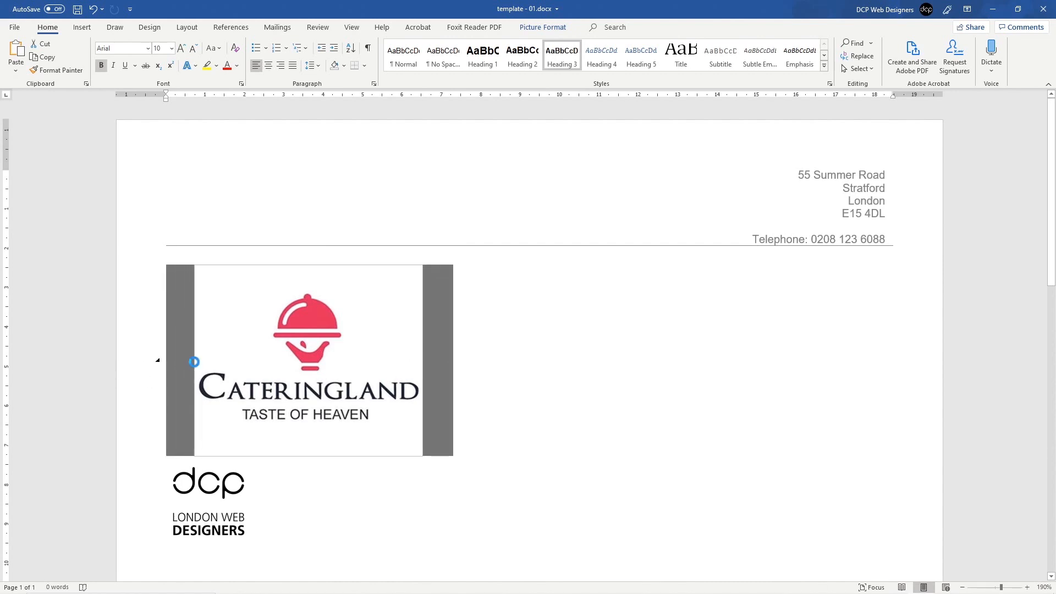
{"action": "left_click_drag", "start_coordinate": [281, 265], "coordinate": [283, 286]}
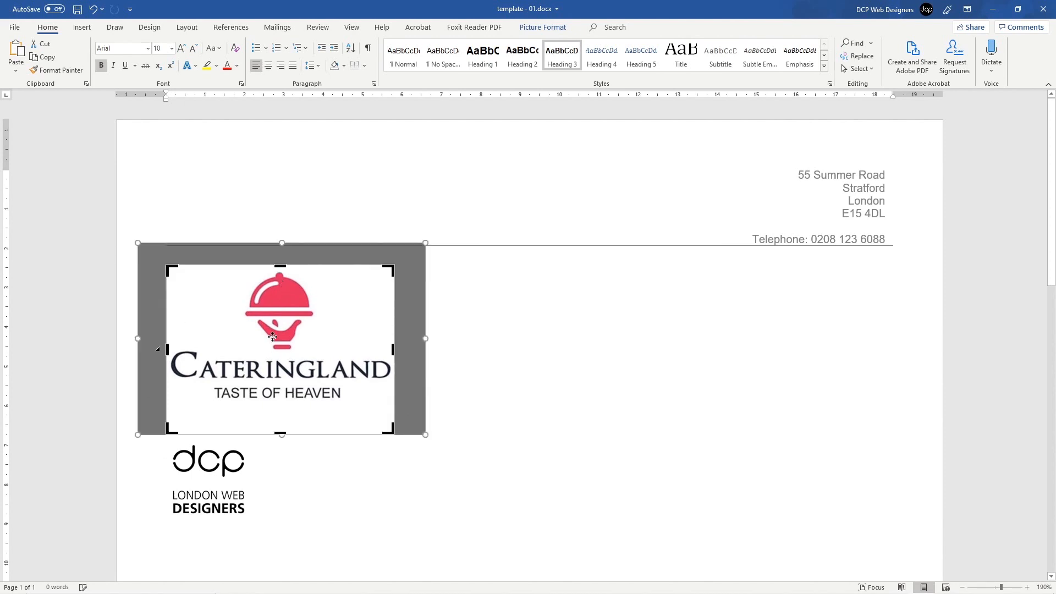
{"action": "left_click_drag", "start_coordinate": [280, 434], "coordinate": [279, 411]}
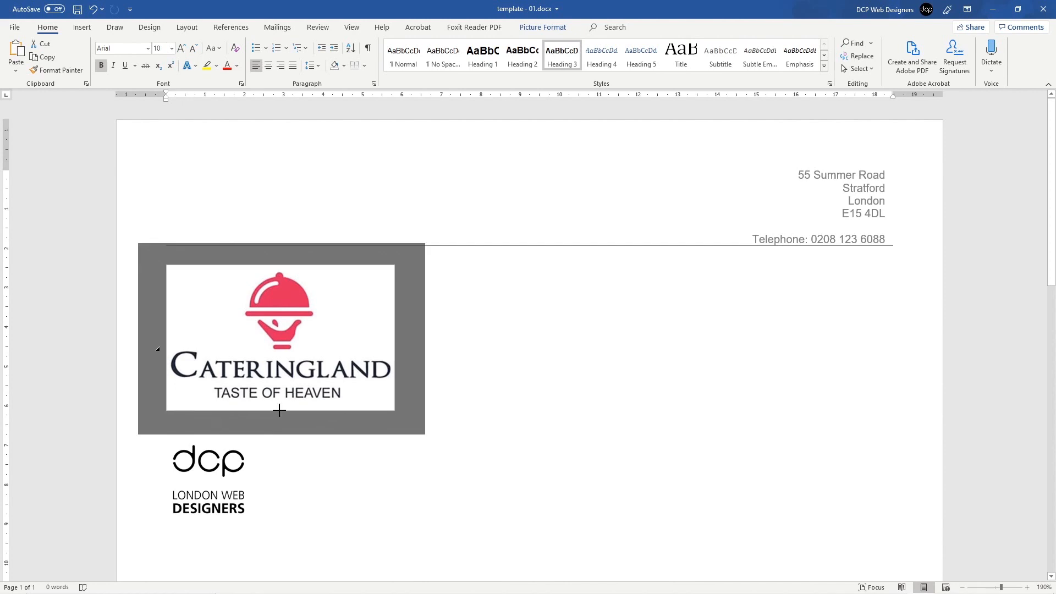
{"action": "left_click_drag", "start_coordinate": [278, 410], "coordinate": [279, 410]}
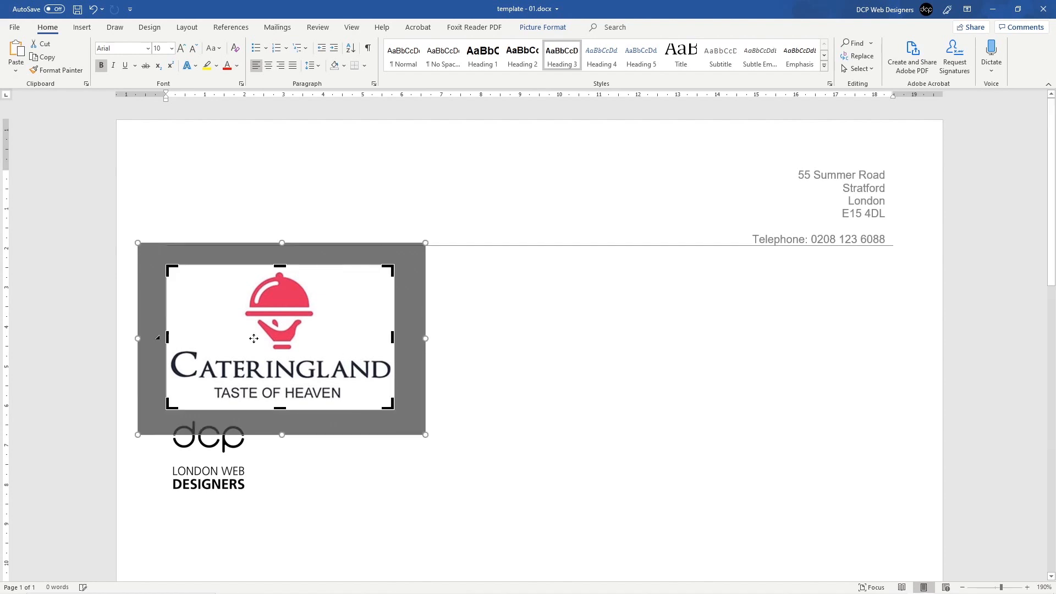
{"action": "key", "text": "Return"}
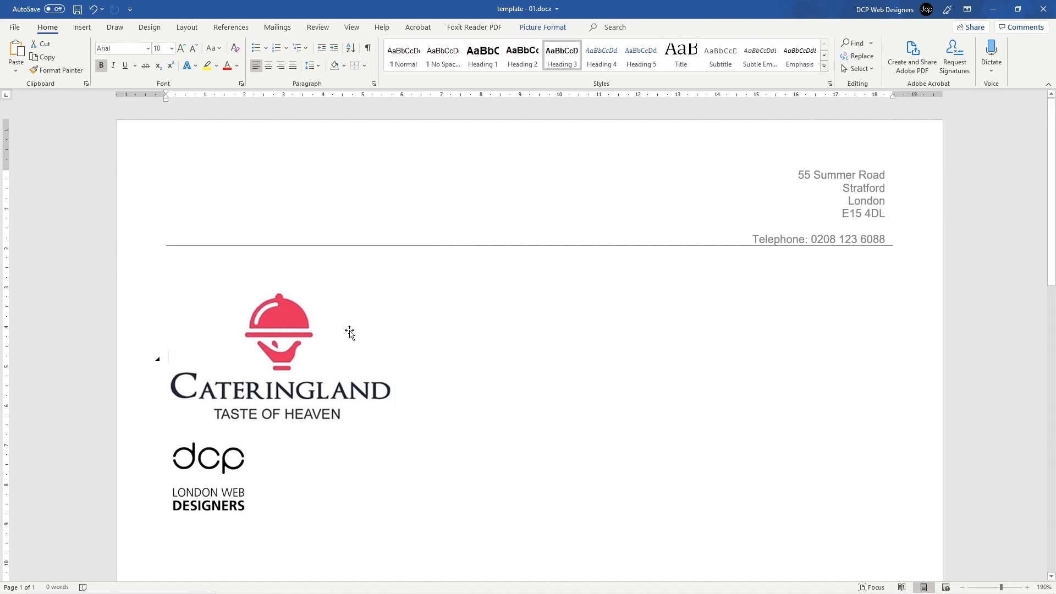
Step: Paste the cropped Cateringland logo into the header and shrink it to fit
{"action": "left_click", "coordinate": [316, 367]}
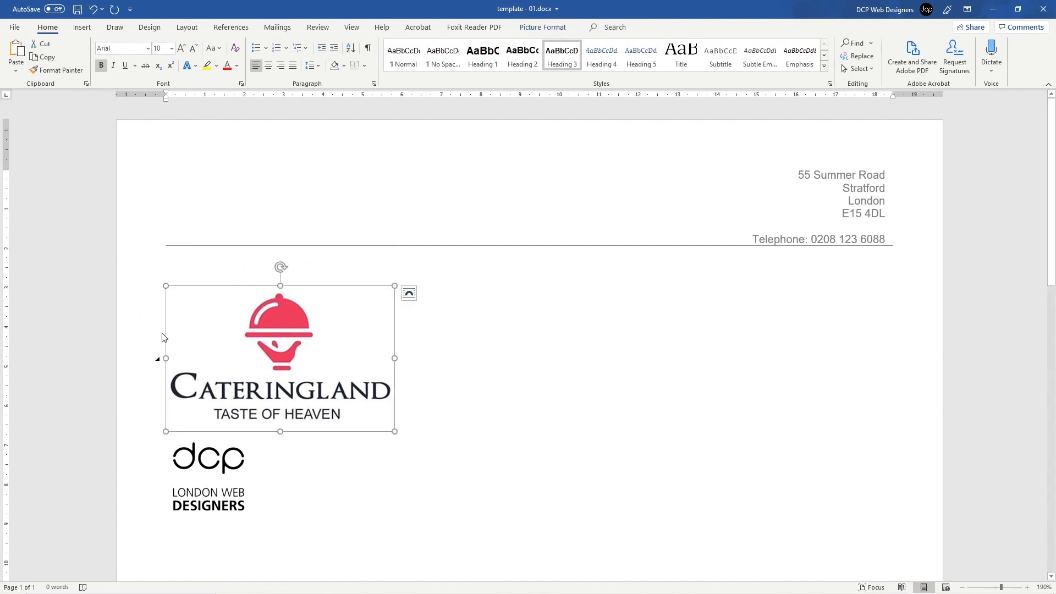
{"action": "left_click_drag", "start_coordinate": [286, 336], "coordinate": [274, 371]}
{"action": "left_click", "coordinate": [286, 337]}
{"action": "double_click", "coordinate": [253, 190]}
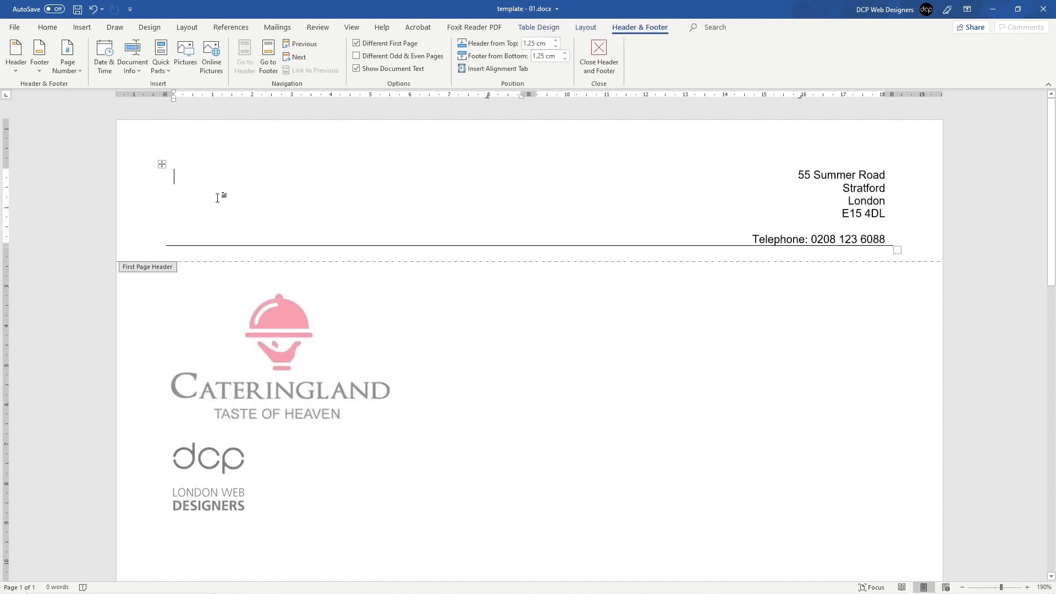
{"action": "key", "text": "ctrl+v"}
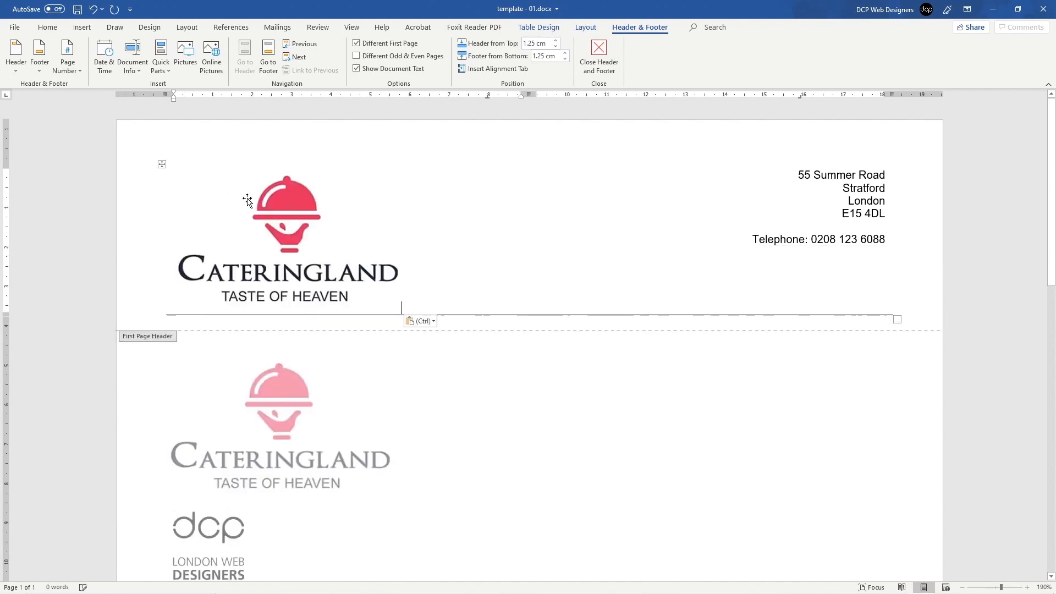
{"action": "left_click", "coordinate": [324, 269]}
{"action": "left_click_drag", "start_coordinate": [402, 313], "coordinate": [281, 256]}
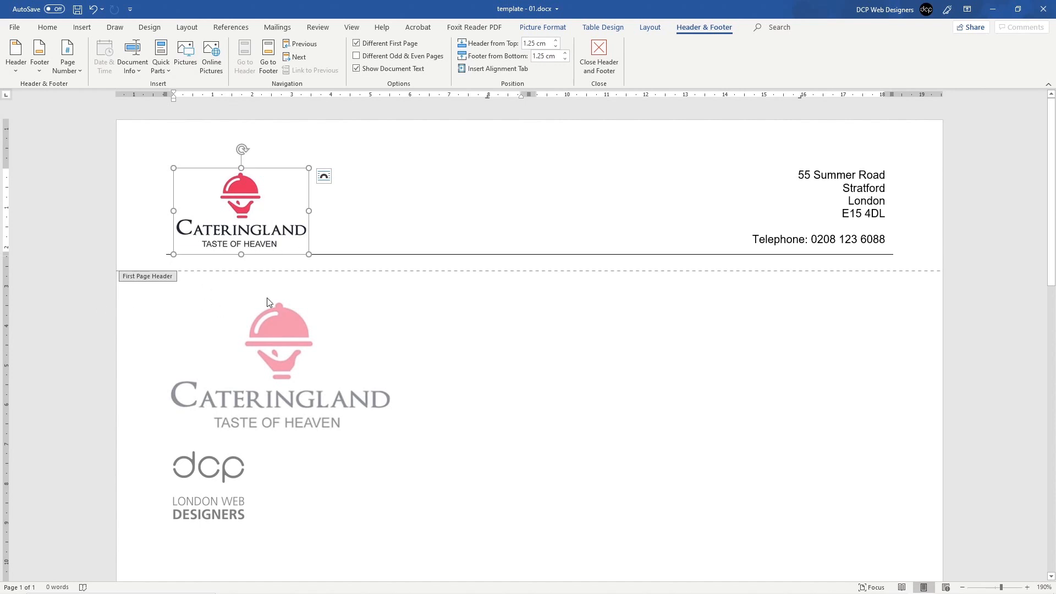
Step: Delete the Cateringland logo from both the header and the page body
{"action": "key", "text": "Delete"}
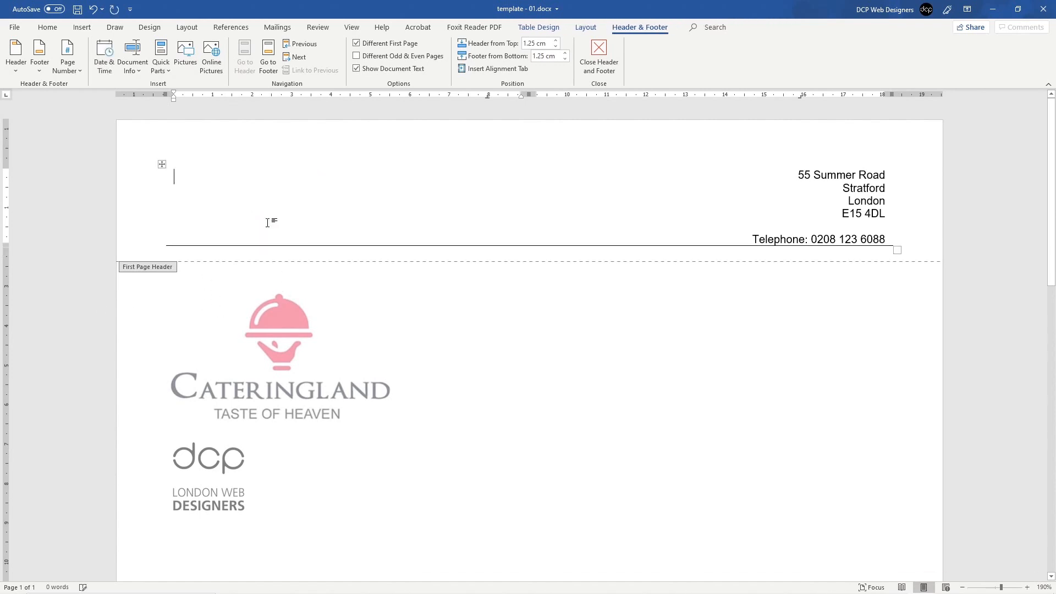
{"action": "double_click", "coordinate": [307, 364]}
{"action": "key", "text": "Delete"}
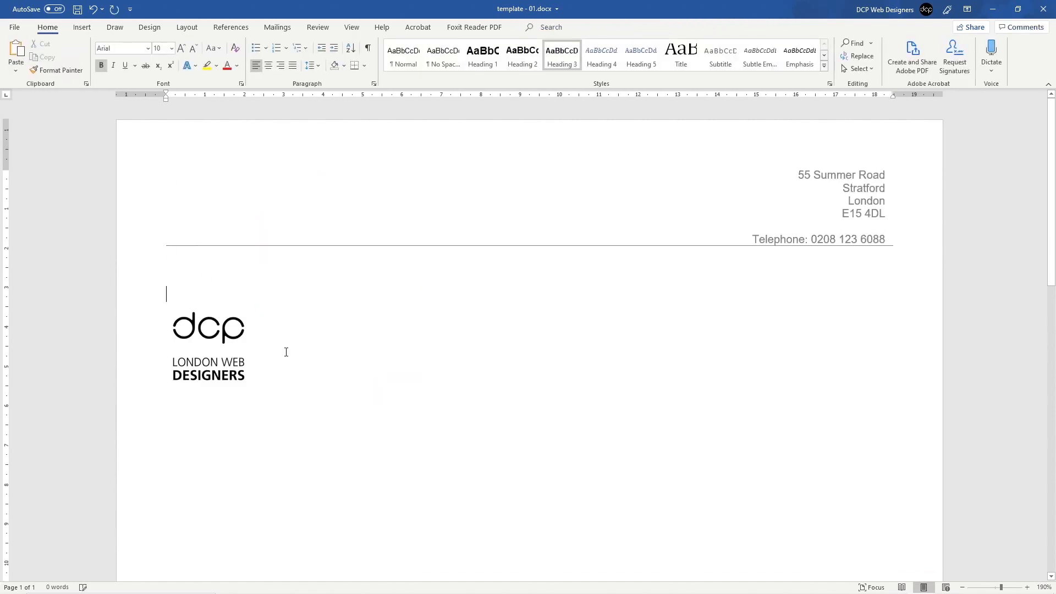
Step: Cut the dcp logo from the body and paste it into the header's left column beside the address
{"action": "left_click", "coordinate": [232, 321]}
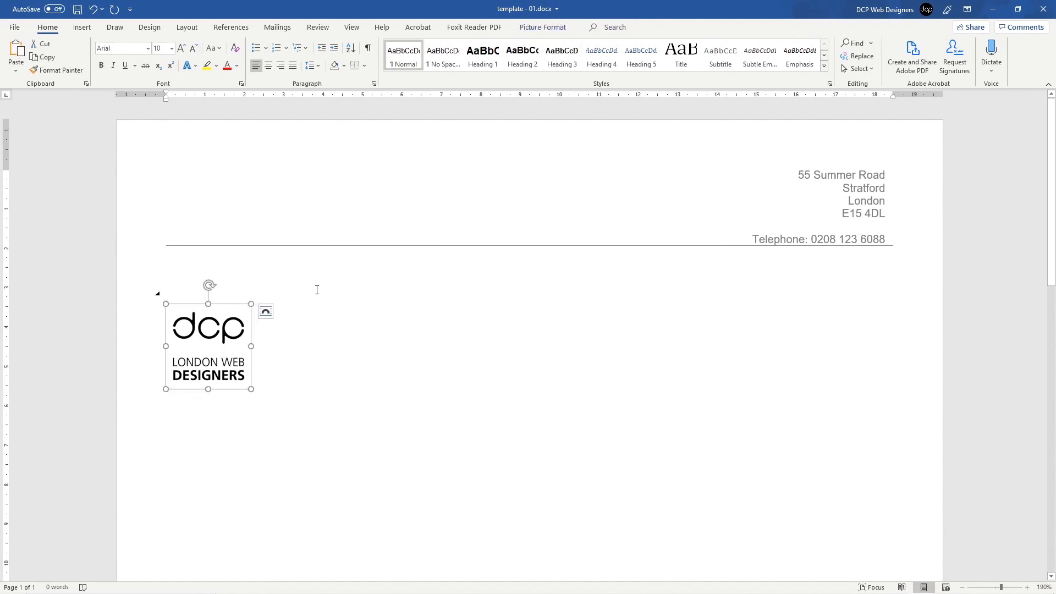
{"action": "left_click", "coordinate": [266, 312]}
{"action": "key", "text": "Delete"}
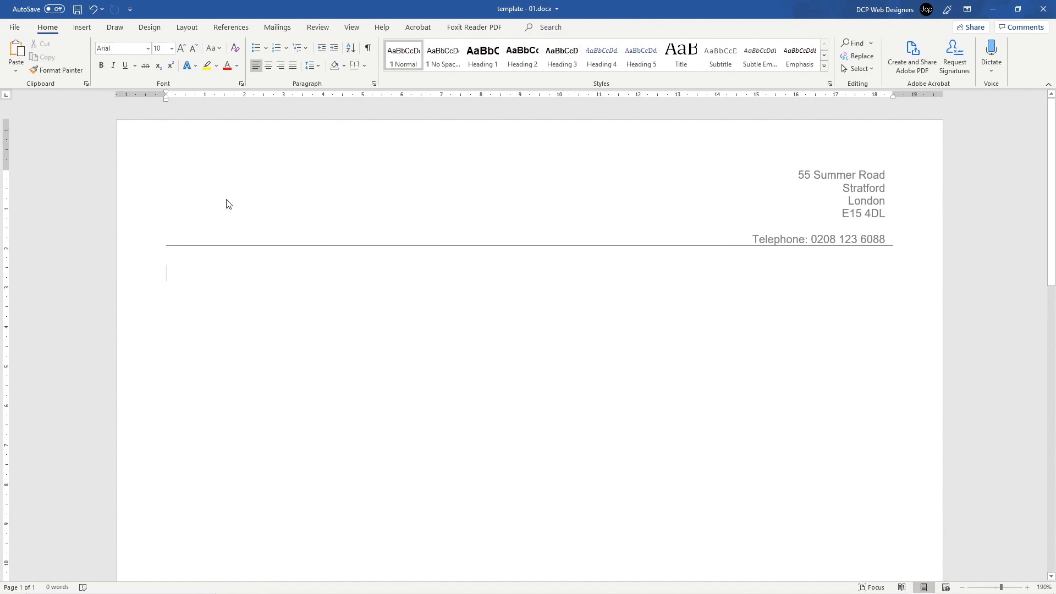
{"action": "double_click", "coordinate": [226, 199]}
{"action": "key", "text": "ctrl+v"}
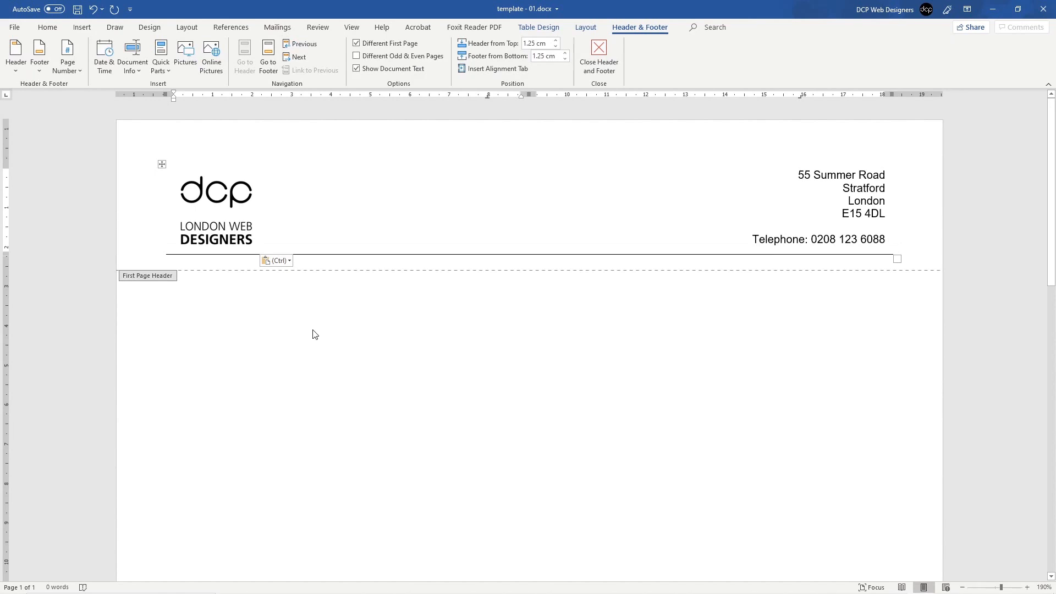
{"action": "left_click", "coordinate": [221, 198]}
{"action": "left_click", "coordinate": [213, 167]}
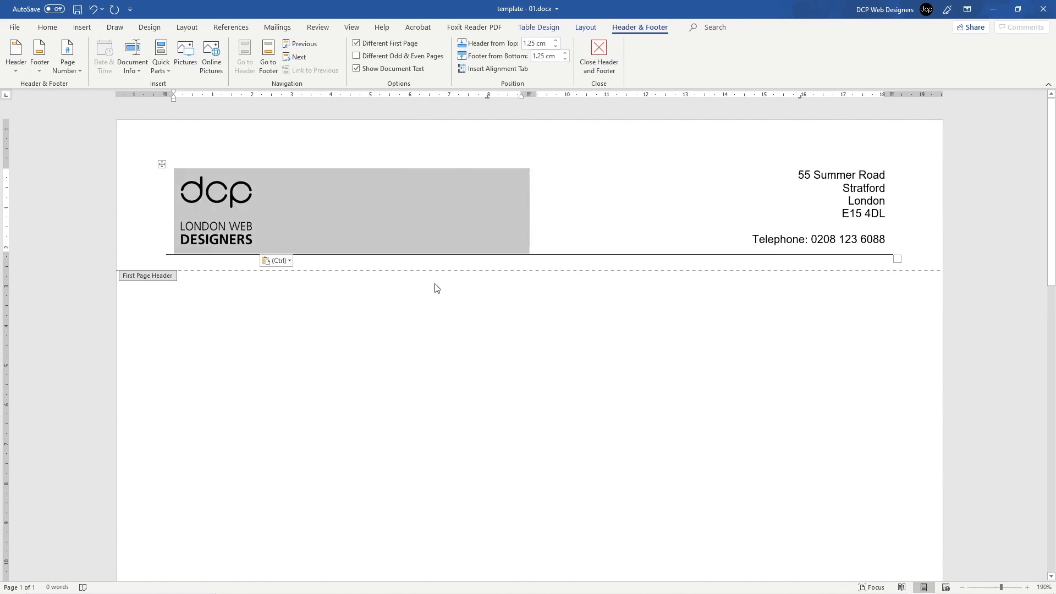
{"action": "double_click", "coordinate": [315, 344]}
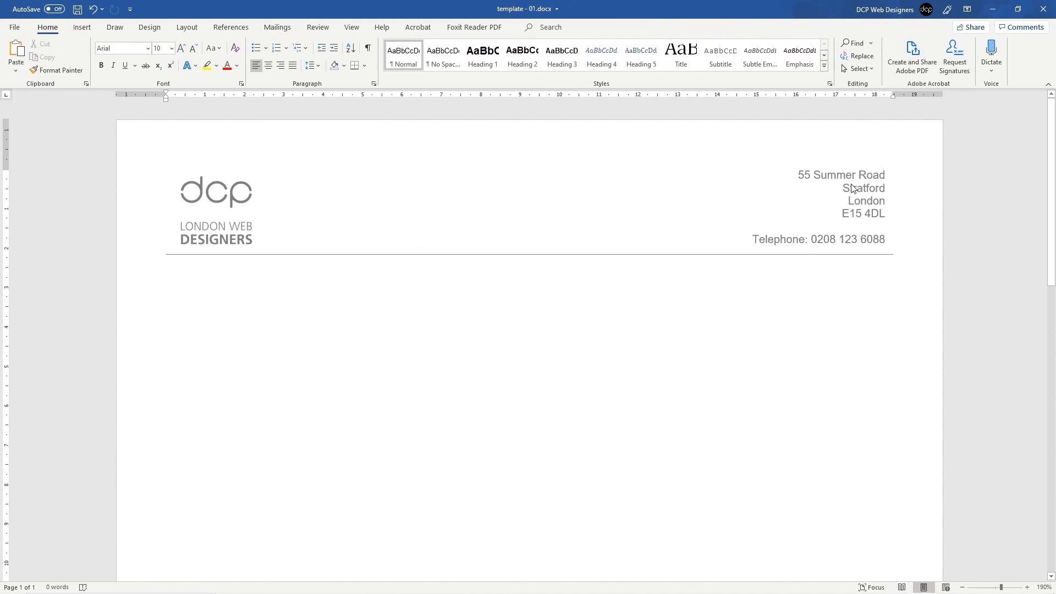
{"action": "key", "text": "ctrl+alt+3"}
{"action": "scroll", "coordinate": [330, 377], "scroll_direction": "down", "scroll_amount": 12}
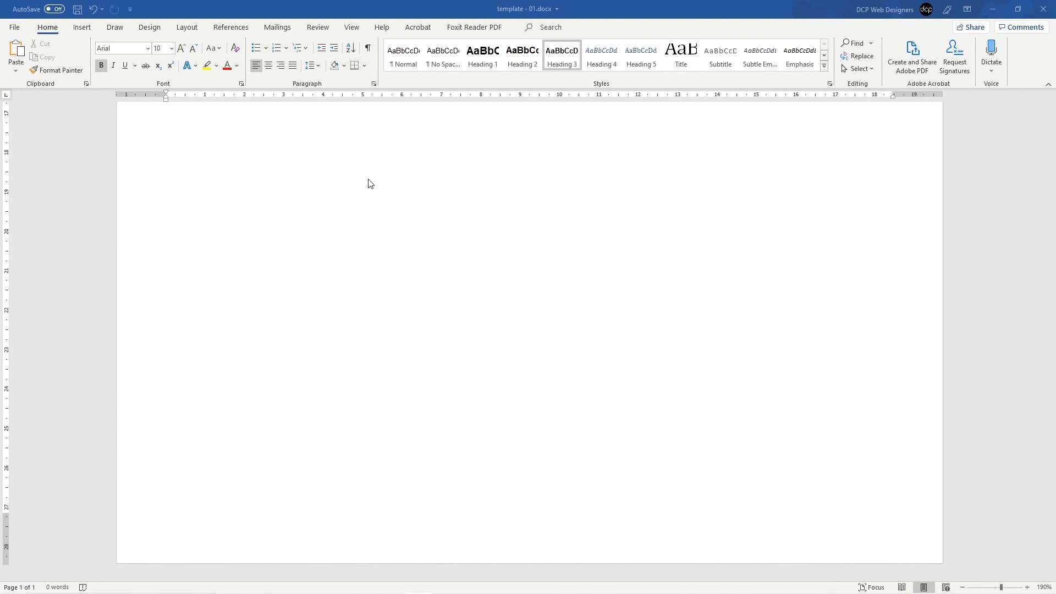
Step: Insert an empty 2x2 table into the first-page footer via Insert > Table
{"action": "scroll", "coordinate": [382, 224], "scroll_direction": "up", "scroll_amount": 12}
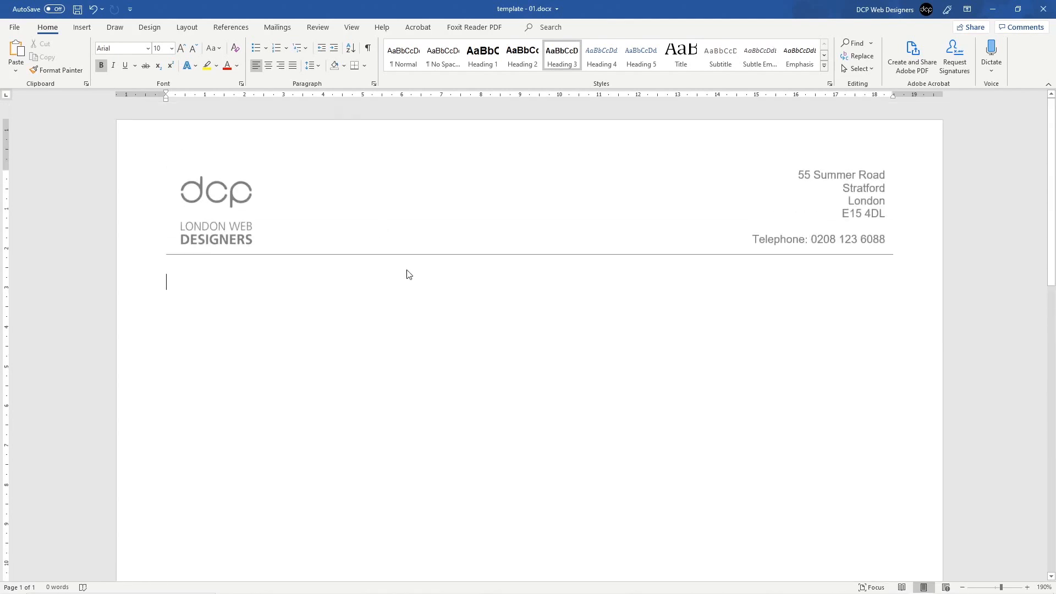
{"action": "scroll", "coordinate": [292, 198], "scroll_direction": "down", "scroll_amount": 1}
{"action": "double_click", "coordinate": [292, 197]}
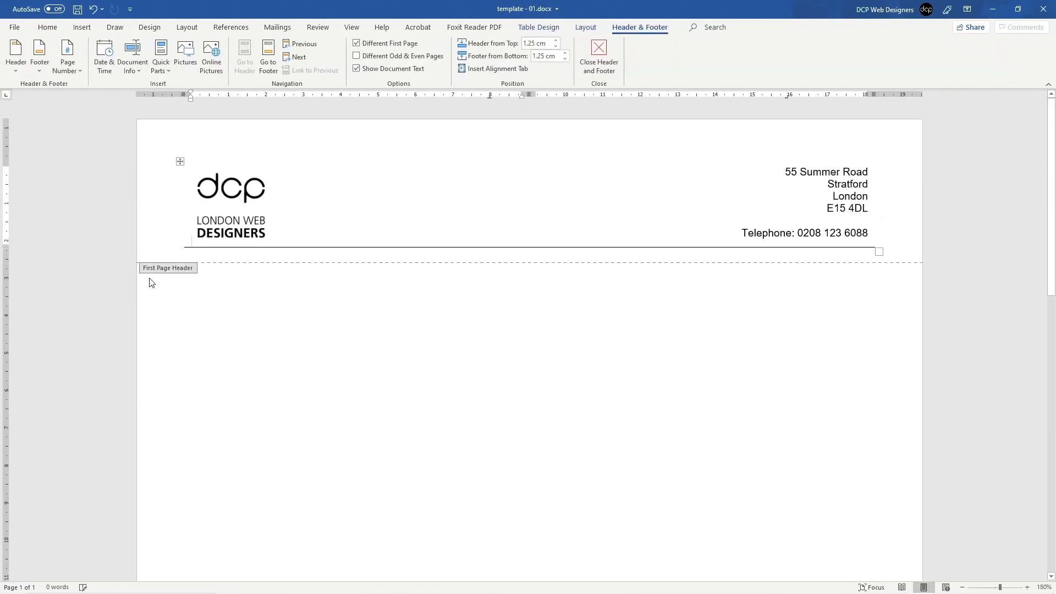
{"action": "double_click", "coordinate": [281, 318]}
{"action": "scroll", "coordinate": [295, 438], "scroll_direction": "down", "scroll_amount": 10}
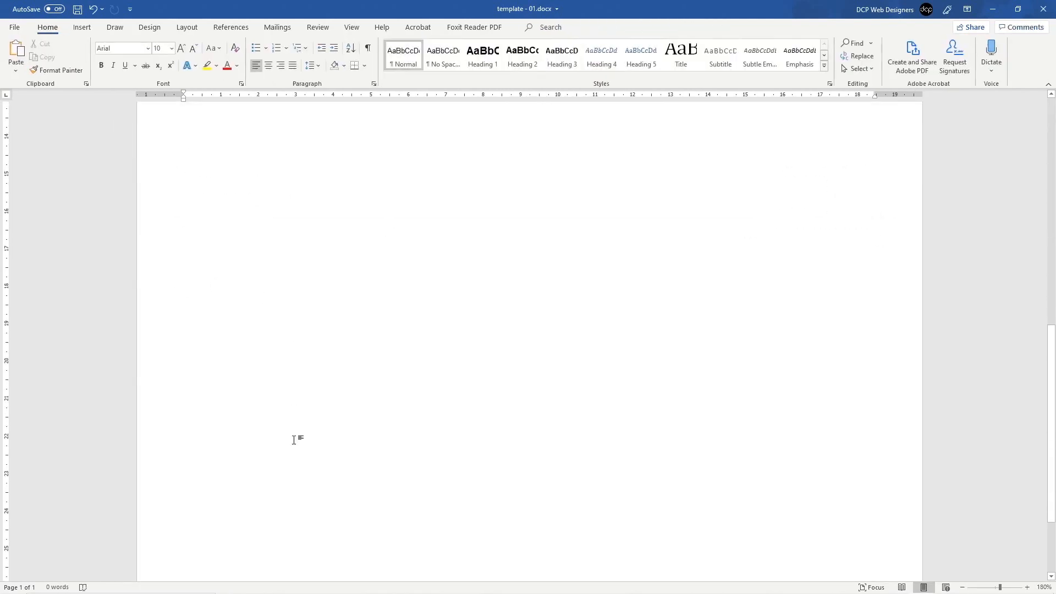
{"action": "double_click", "coordinate": [206, 535]}
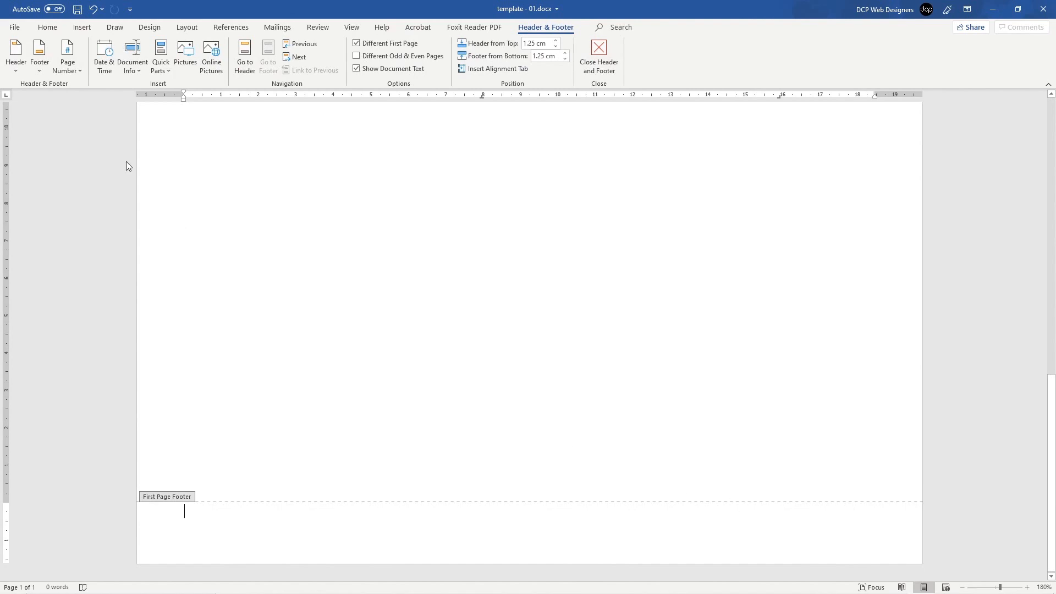
{"action": "left_click", "coordinate": [82, 27]}
{"action": "left_click", "coordinate": [88, 58]}
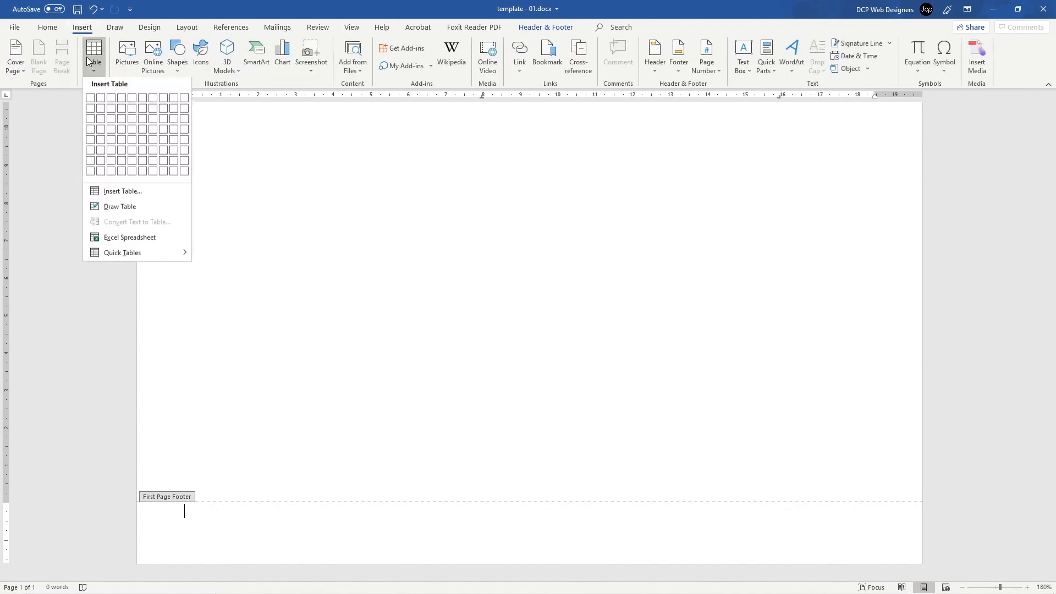
{"action": "left_click", "coordinate": [97, 112]}
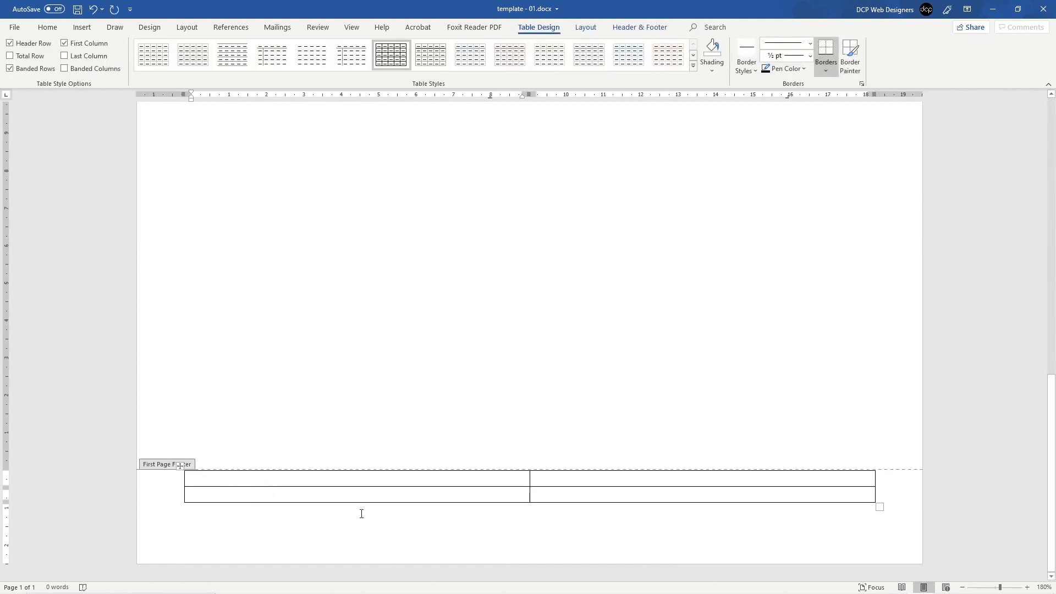
{"action": "double_click", "coordinate": [254, 412]}
{"action": "scroll", "coordinate": [231, 440], "scroll_direction": "down", "scroll_amount": 10}
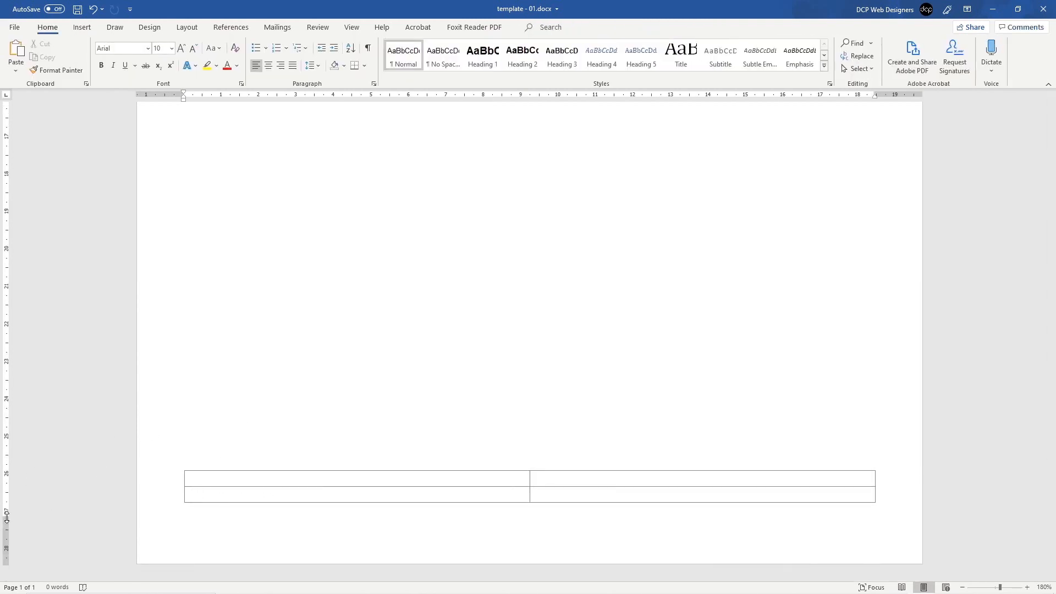
Step: Undo a bottom-margin change, then drag the footer margin lower on the vertical ruler
{"action": "left_click_drag", "start_coordinate": [7, 517], "coordinate": [7, 532]}
{"action": "key", "text": "ctrl+z"}
{"action": "scroll", "coordinate": [266, 478], "scroll_direction": "down", "scroll_amount": 10}
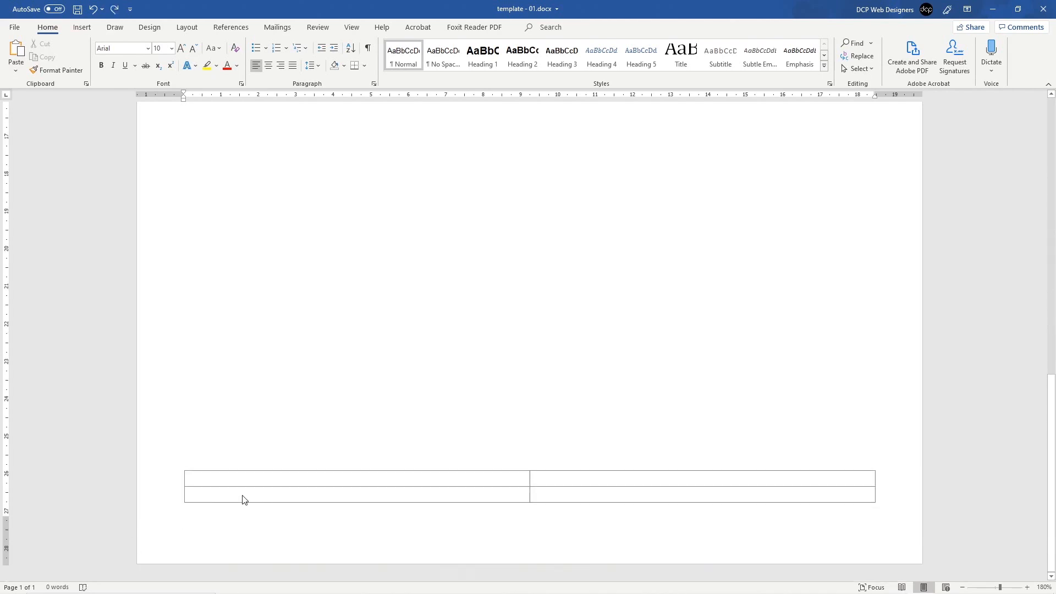
{"action": "key", "text": "ctrl+z"}
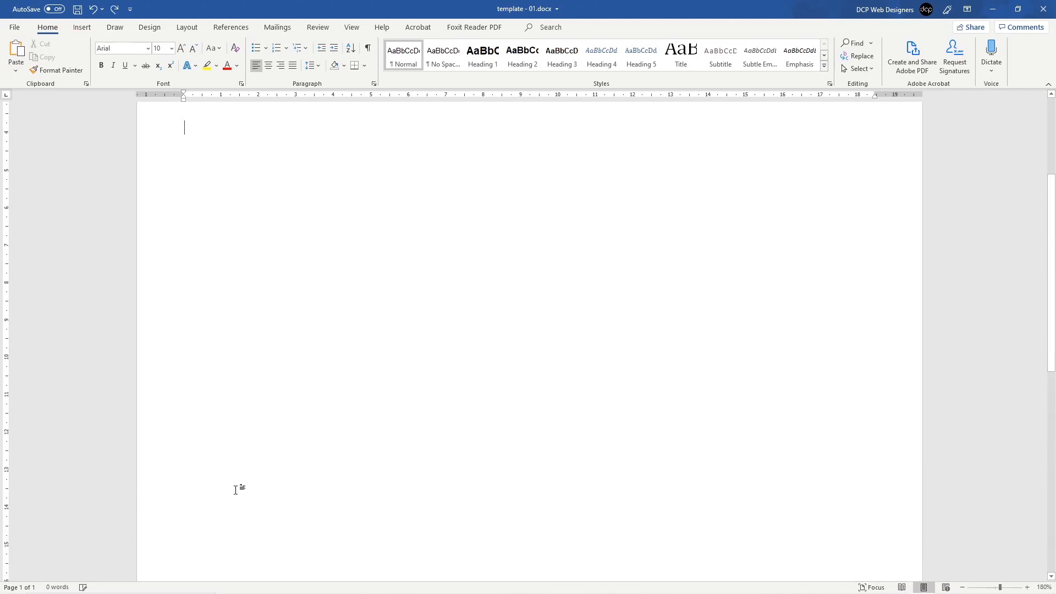
{"action": "scroll", "coordinate": [236, 482], "scroll_direction": "down", "scroll_amount": 10}
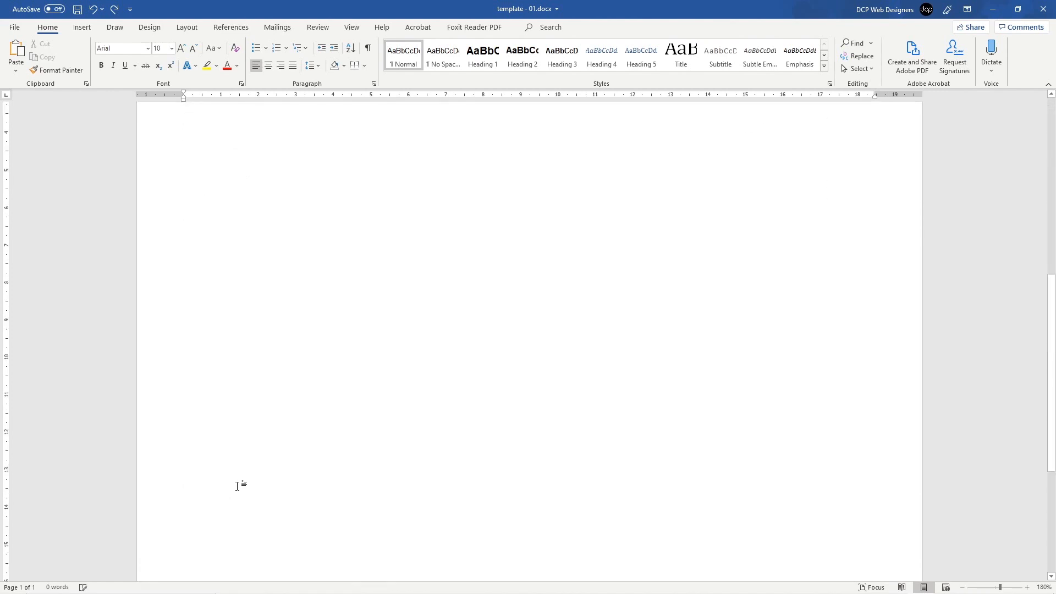
{"action": "scroll", "coordinate": [239, 499], "scroll_direction": "down", "scroll_amount": 2}
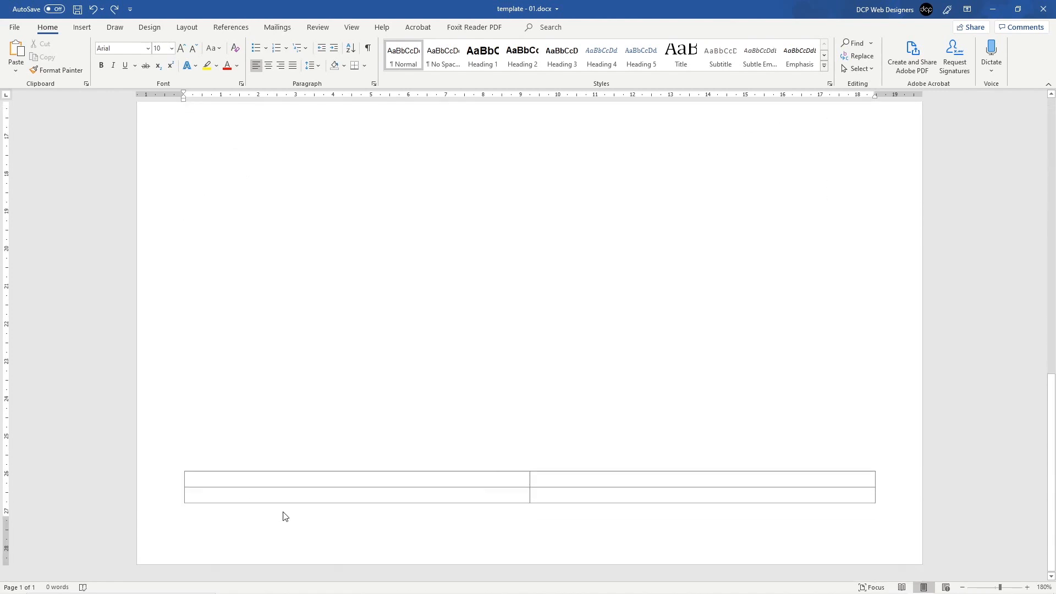
{"action": "double_click", "coordinate": [217, 482]}
{"action": "left_click_drag", "start_coordinate": [7, 470], "coordinate": [7, 490]}
{"action": "key", "text": "Escape"}
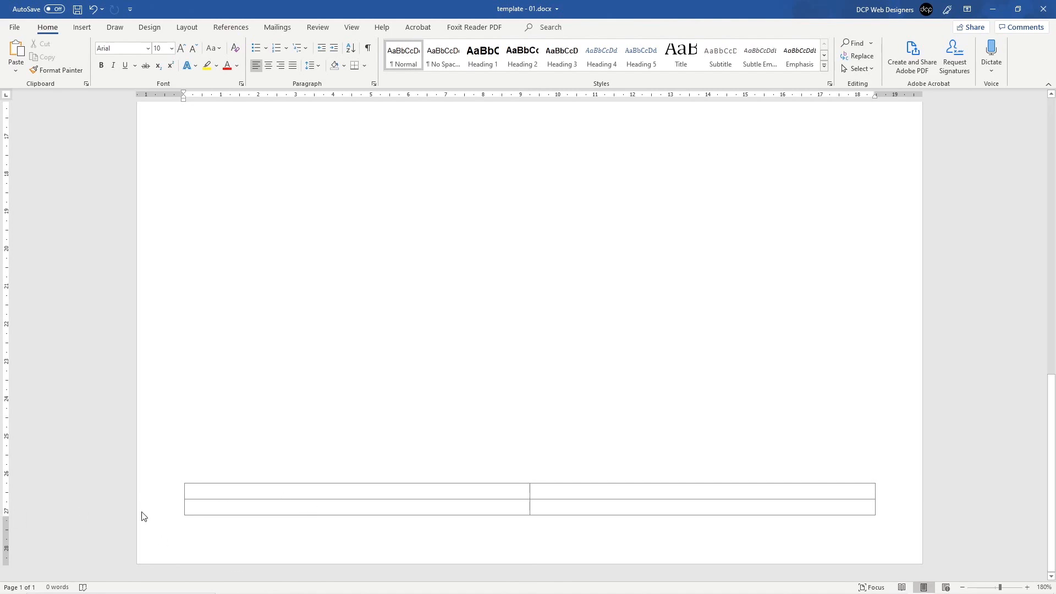
Step: Fine-tune the footer position on the vertical ruler until the table sits near the page bottom
{"action": "double_click", "coordinate": [261, 505]}
{"action": "left_click_drag", "start_coordinate": [7, 482], "coordinate": [7, 502]}
{"action": "key", "text": "Escape"}
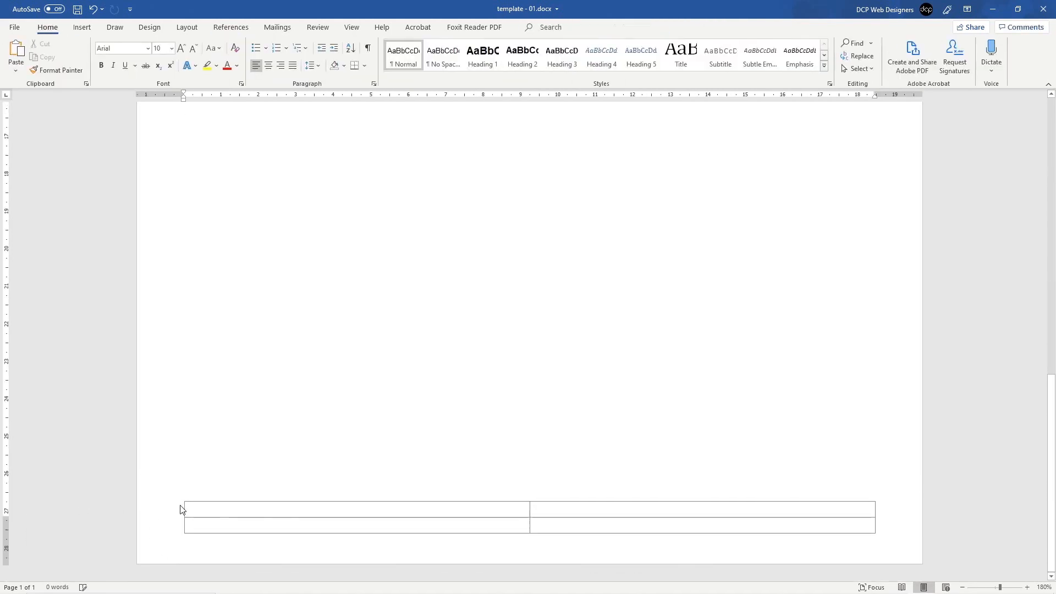
{"action": "double_click", "coordinate": [234, 518]}
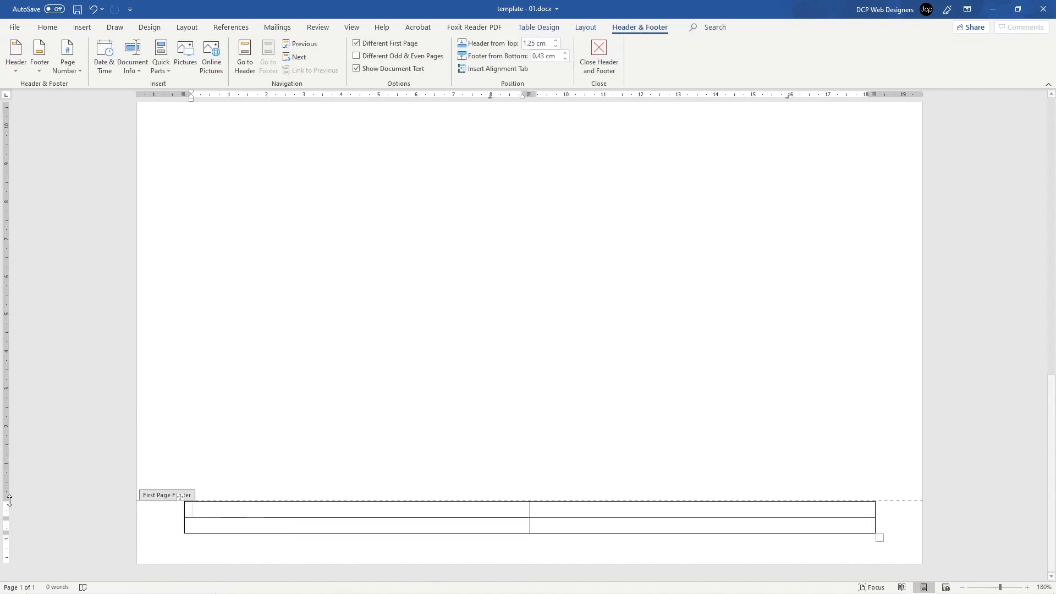
{"action": "left_click_drag", "start_coordinate": [8, 499], "coordinate": [8, 488]}
{"action": "key", "text": "Escape"}
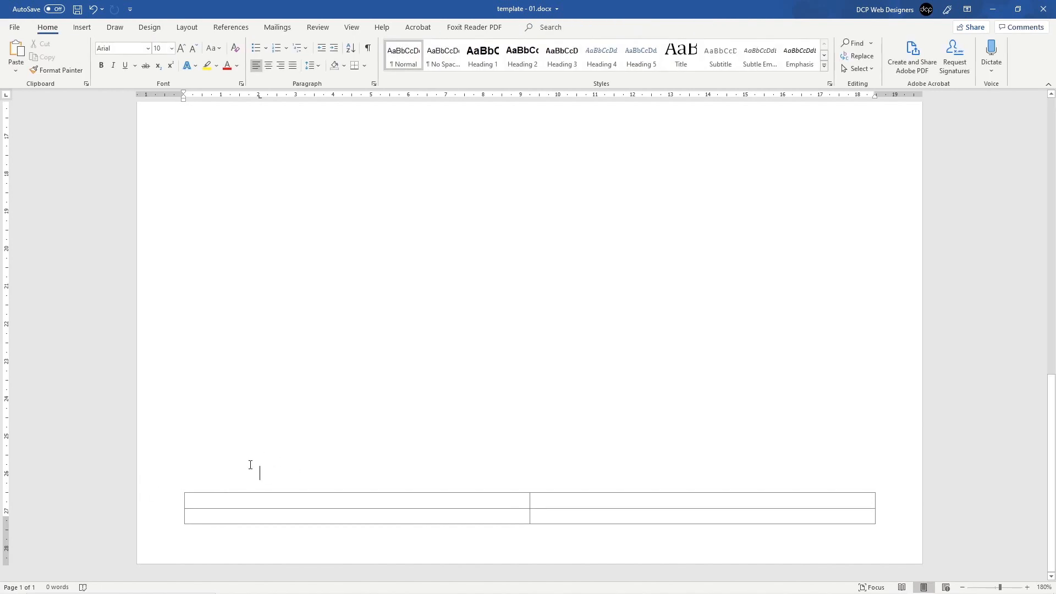
{"action": "double_click", "coordinate": [266, 521]}
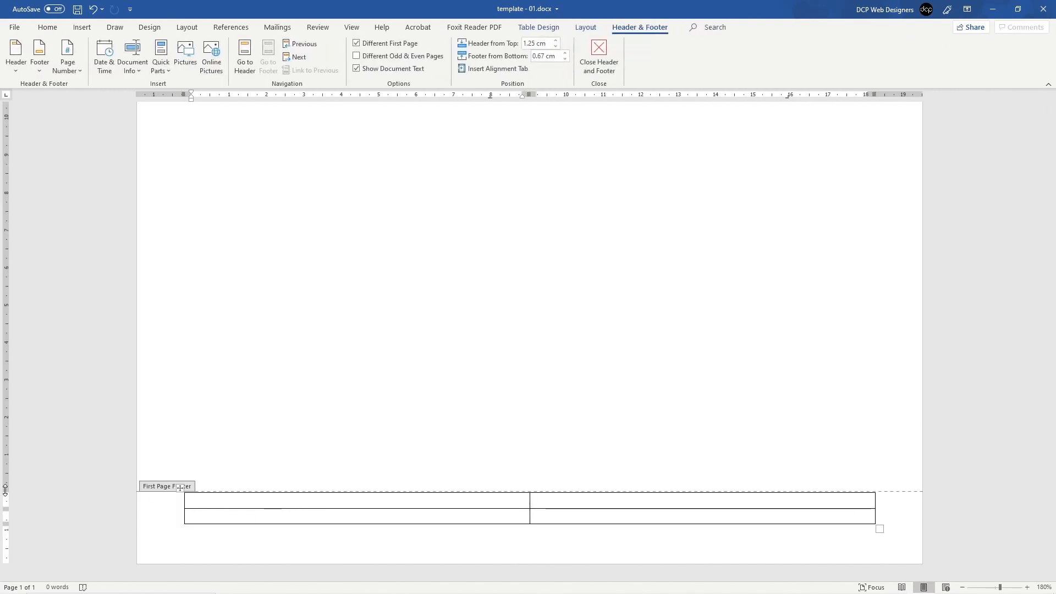
{"action": "left_click_drag", "start_coordinate": [6, 489], "coordinate": [7, 510]}
{"action": "key", "text": "Escape"}
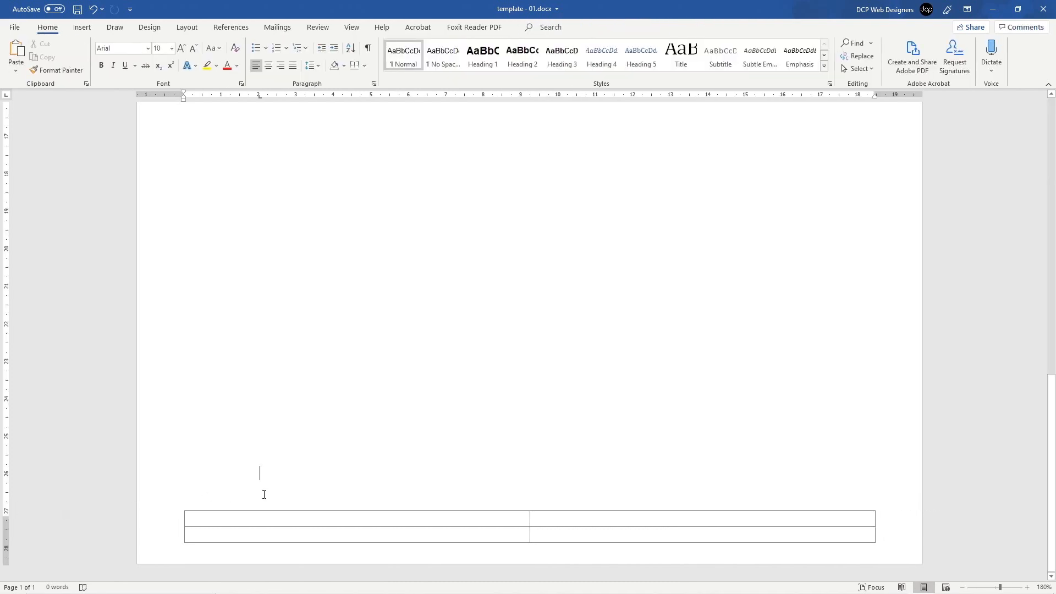
{"action": "left_click", "coordinate": [193, 472]}
Step: Merge the two top-row cells of the footer table into one full-width cell
{"action": "double_click", "coordinate": [224, 523]}
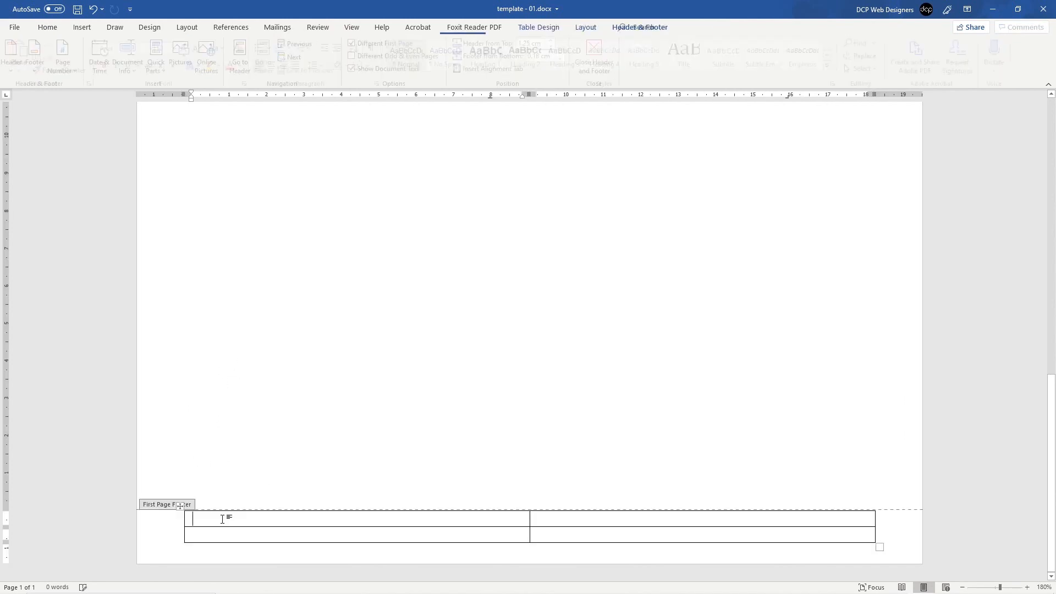
{"action": "left_click_drag", "start_coordinate": [507, 517], "coordinate": [570, 514]}
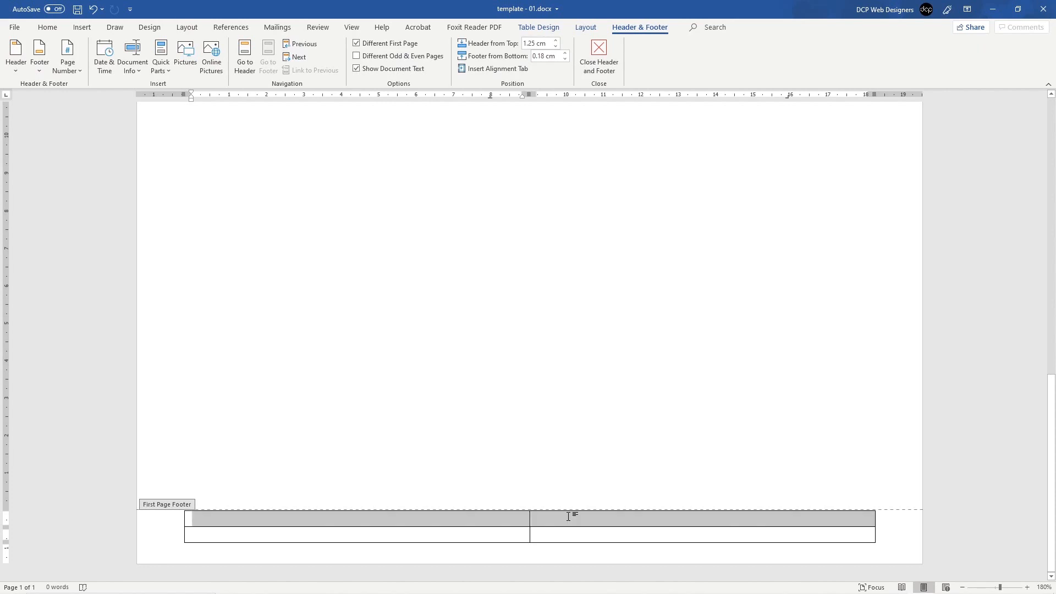
{"action": "right_click", "coordinate": [516, 524]}
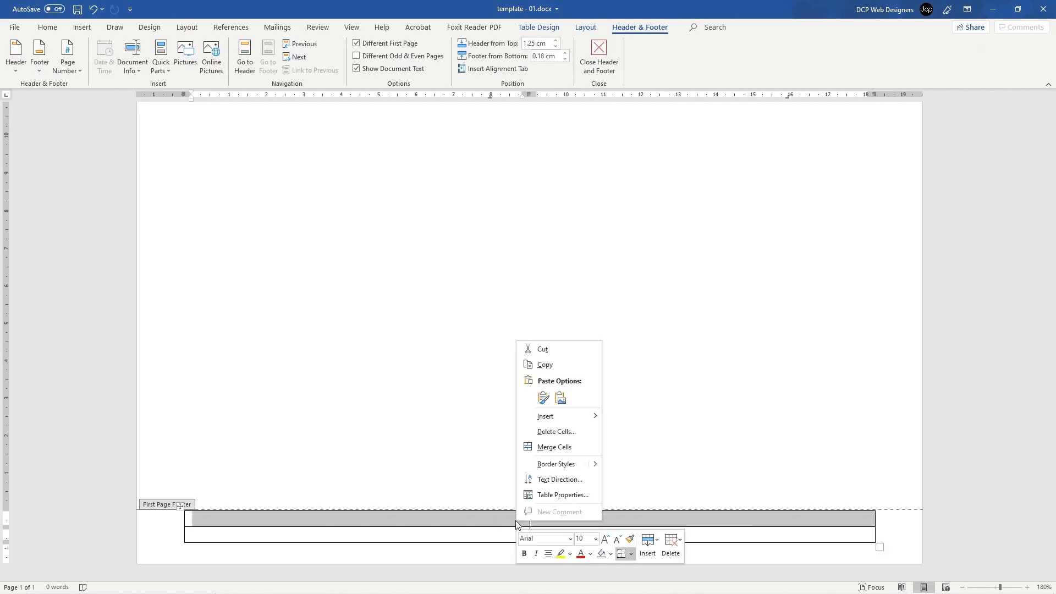
{"action": "left_click", "coordinate": [554, 448]}
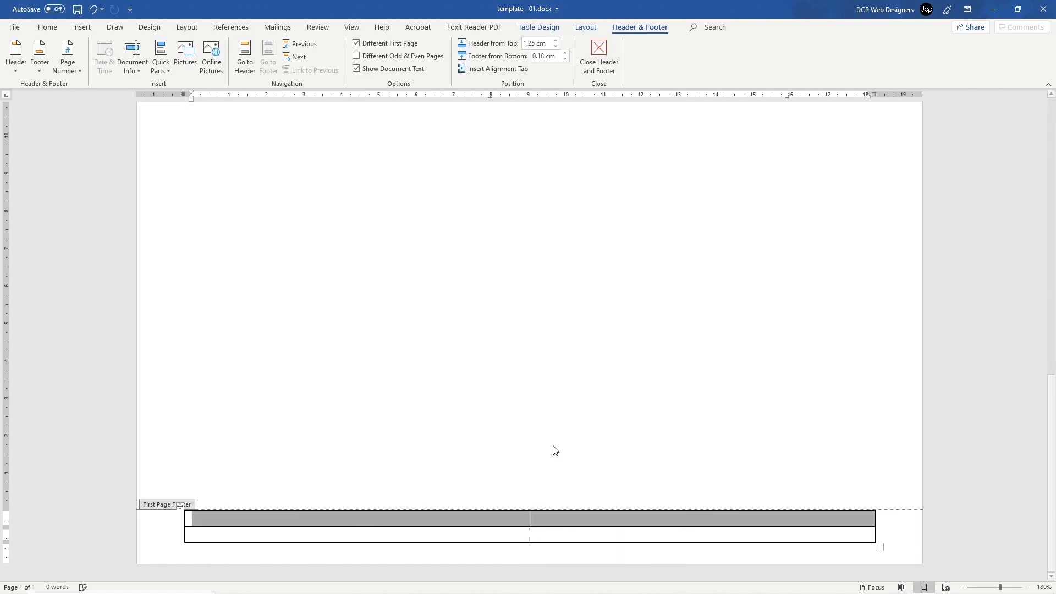
{"action": "left_click", "coordinate": [493, 516]}
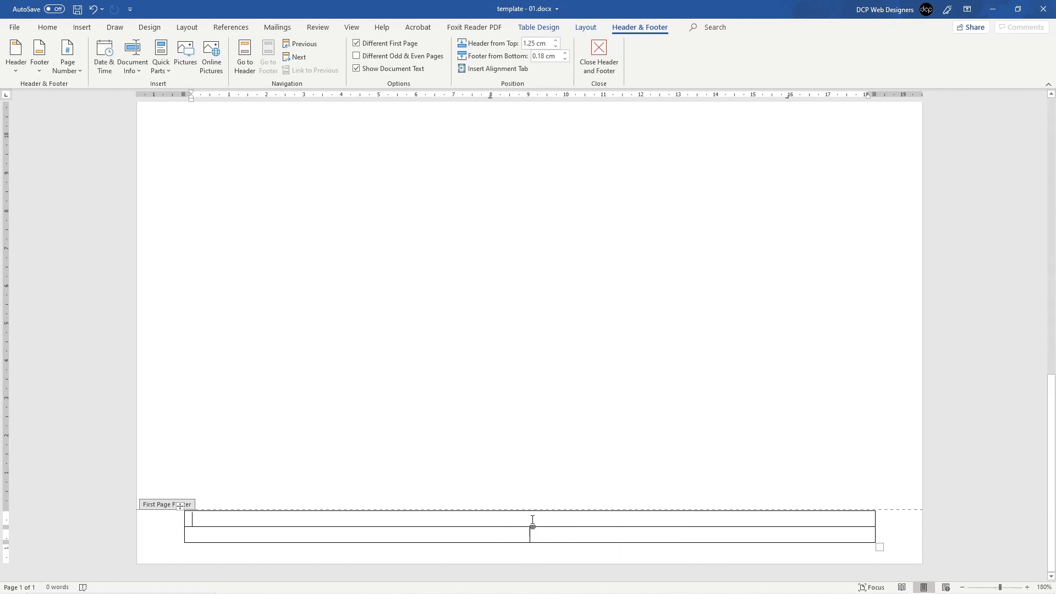
{"action": "left_click", "coordinate": [48, 27]}
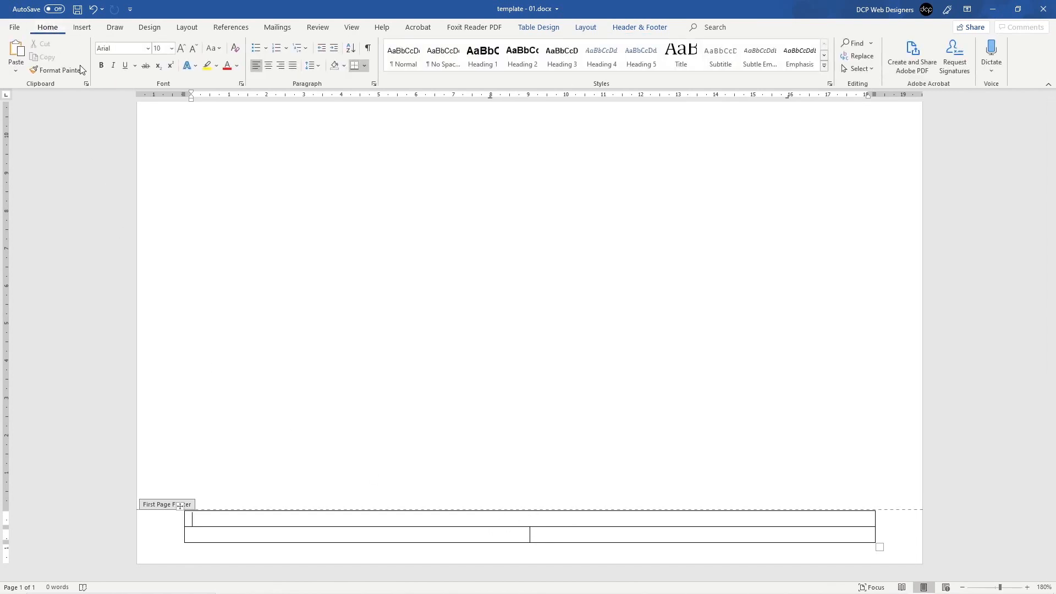
{"action": "left_click", "coordinate": [271, 65]}
{"action": "type", "text": "www."}
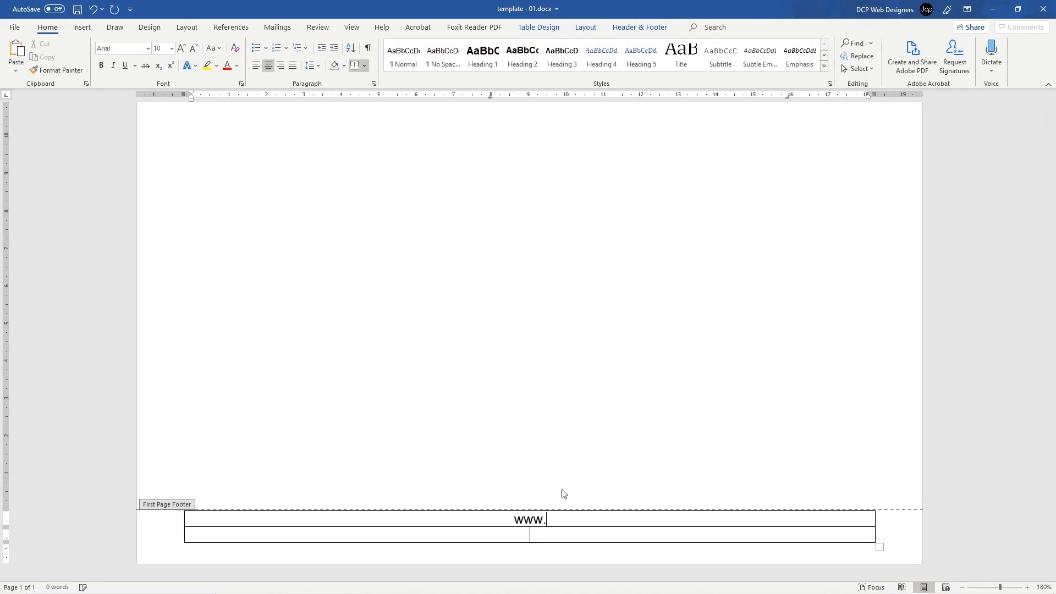
{"action": "type", "text": "dcpweb.co.uk"}
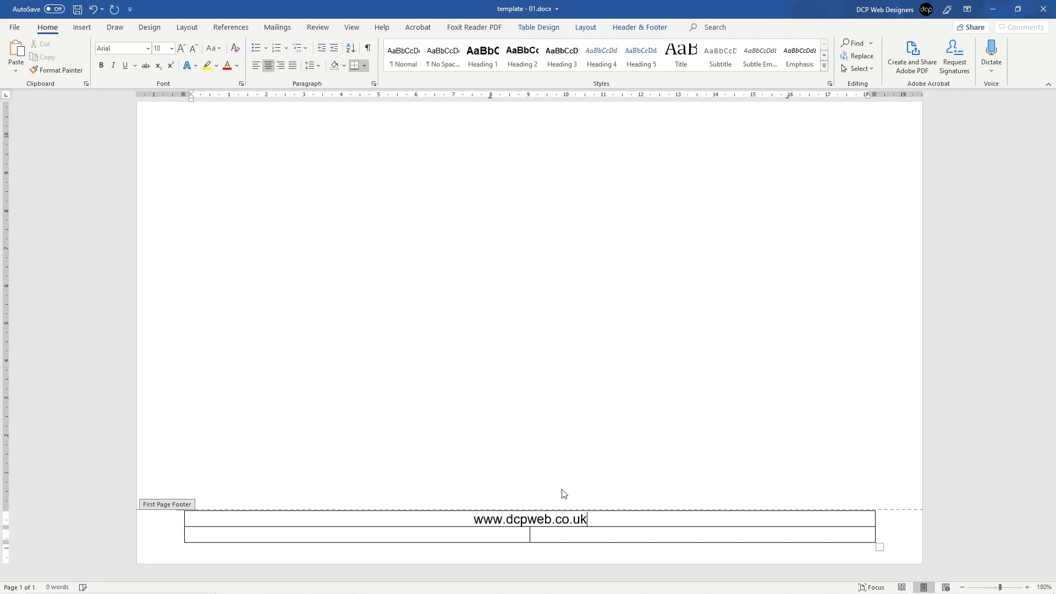
{"action": "left_click_drag", "start_coordinate": [589, 520], "coordinate": [484, 520]}
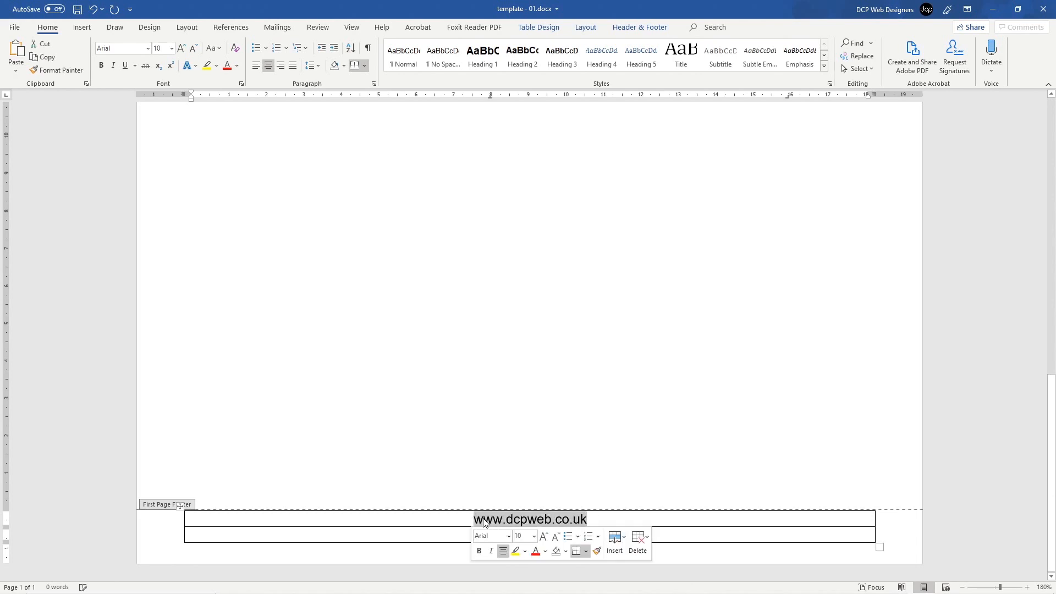
{"action": "right_click", "coordinate": [488, 521]}
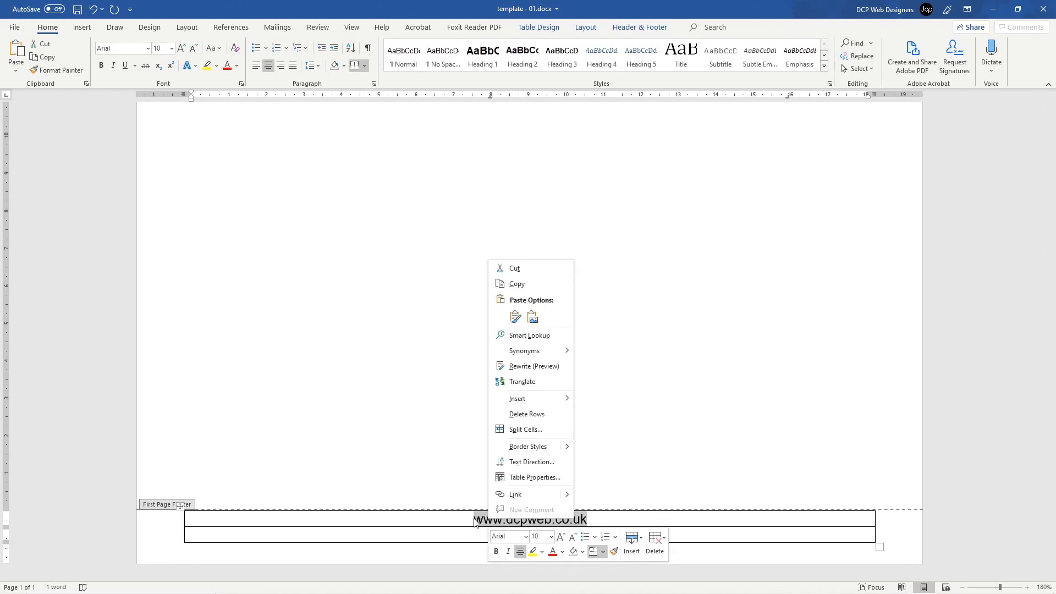
{"action": "key", "text": "Escape"}
{"action": "left_click", "coordinate": [474, 518]}
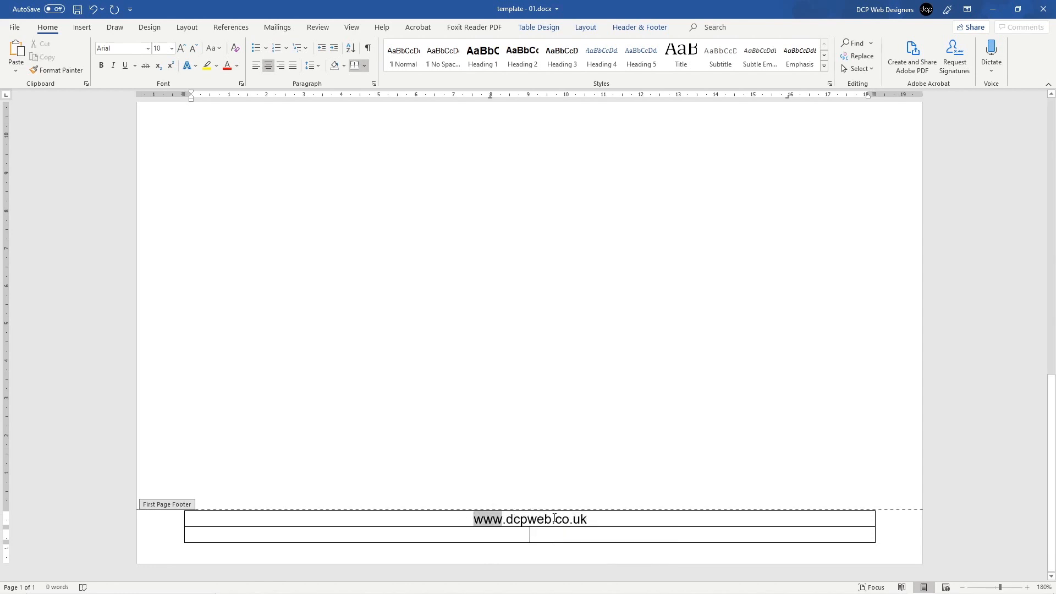
{"action": "left_click", "coordinate": [86, 28]}
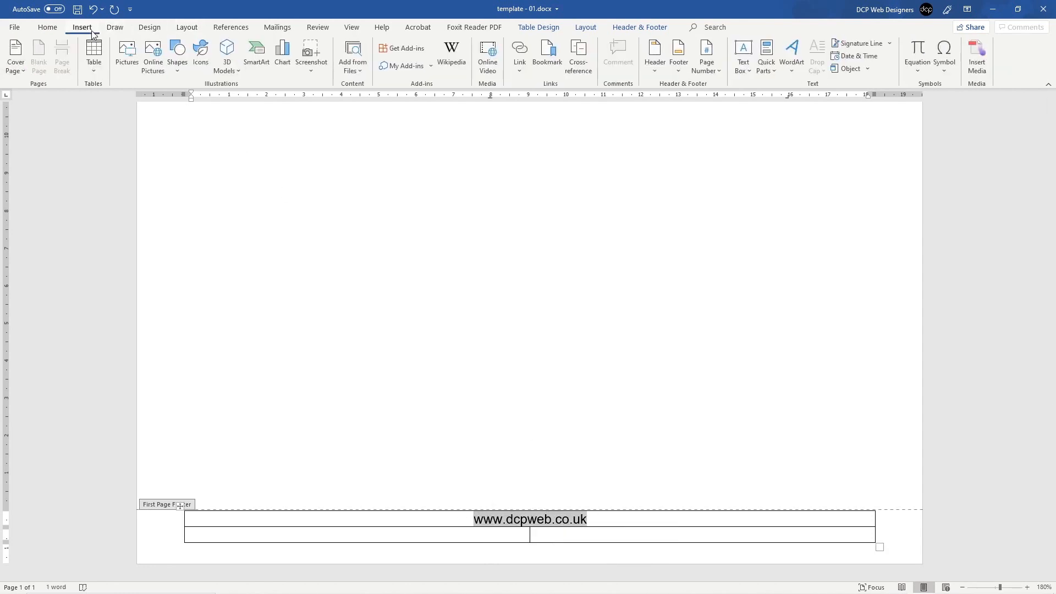
{"action": "left_click", "coordinate": [520, 50]}
{"action": "left_click", "coordinate": [273, 349]}
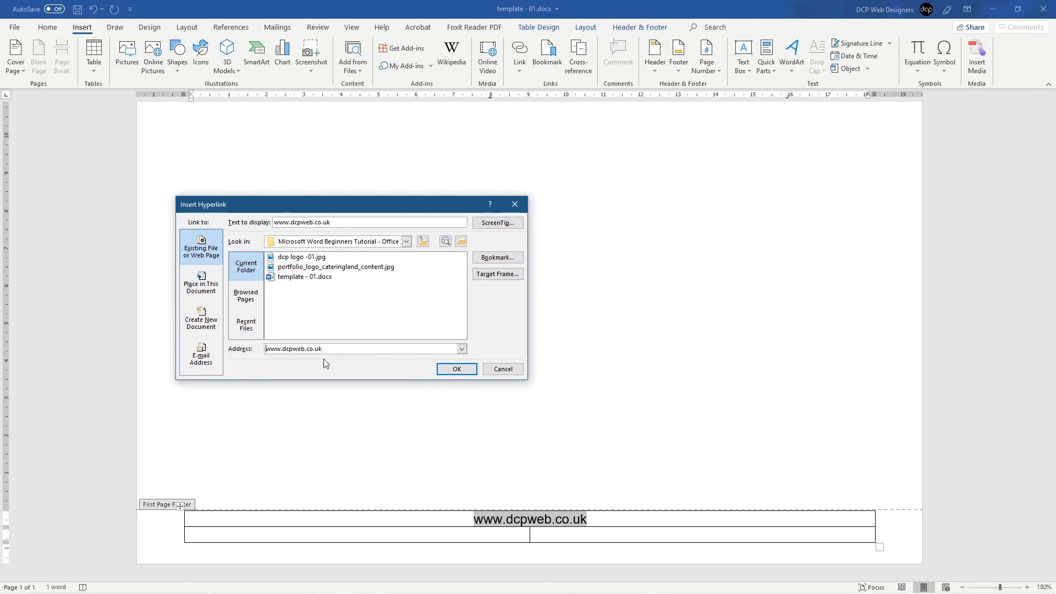
{"action": "type", "text": "https://"}
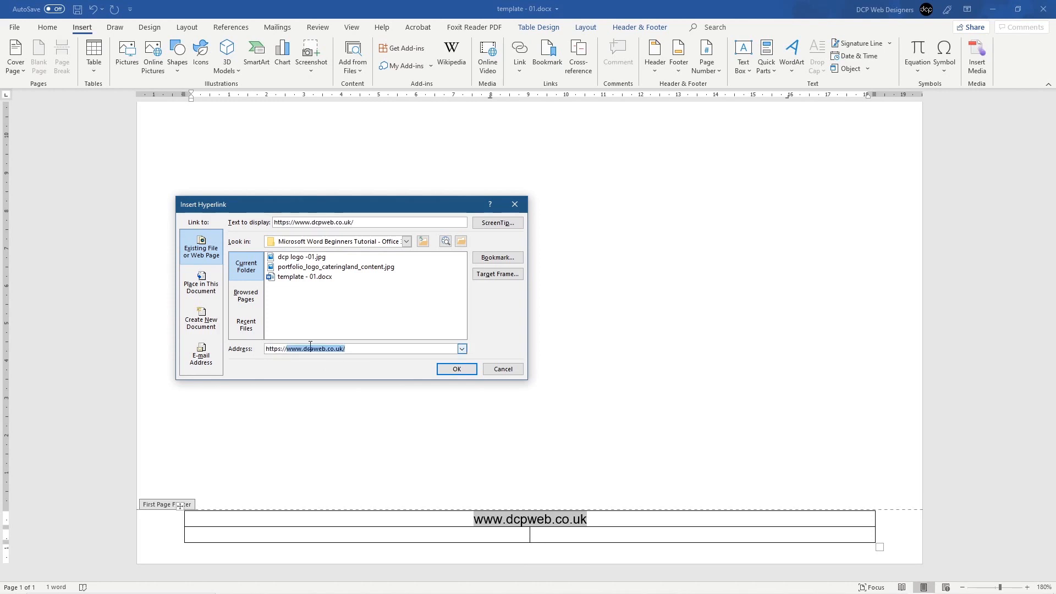
{"action": "left_click", "coordinate": [365, 348]}
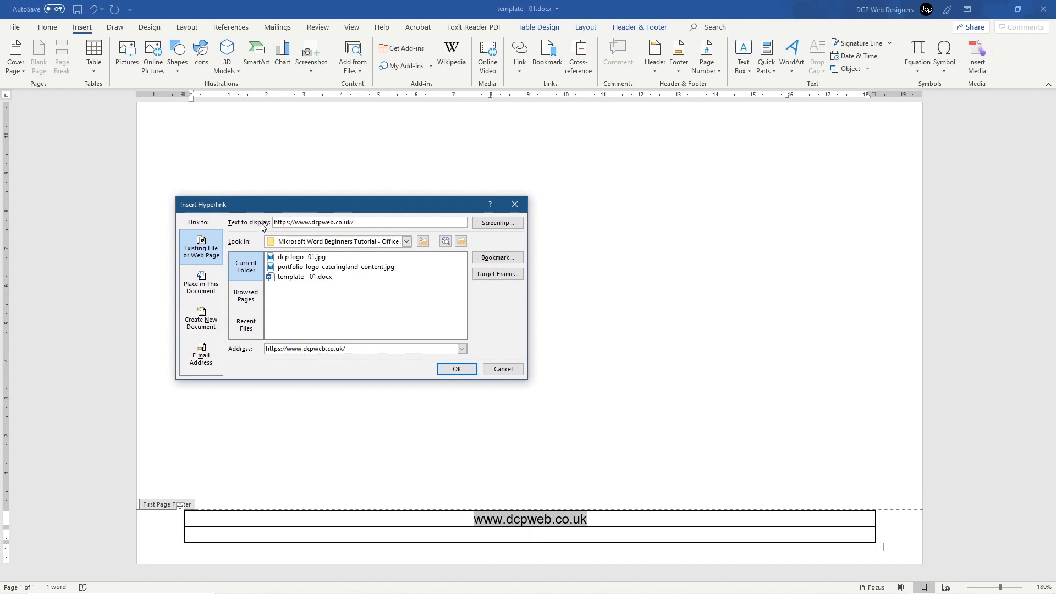
{"action": "left_click_drag", "start_coordinate": [293, 222], "coordinate": [274, 222]}
{"action": "key", "text": "Delete"}
{"action": "left_click", "coordinate": [449, 370]}
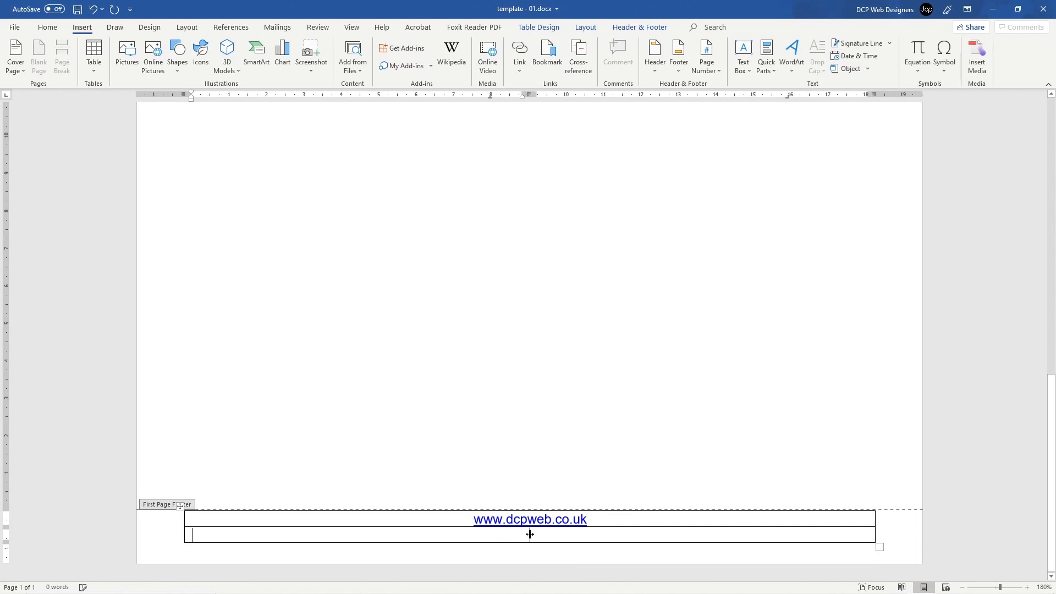
Step: Merge the two bottom-row cells of the footer table into one full-width cell
{"action": "left_click", "coordinate": [550, 534]}
{"action": "left_click", "coordinate": [499, 532]}
{"action": "left_click_drag", "start_coordinate": [530, 534], "coordinate": [565, 535]}
{"action": "right_click", "coordinate": [566, 536]}
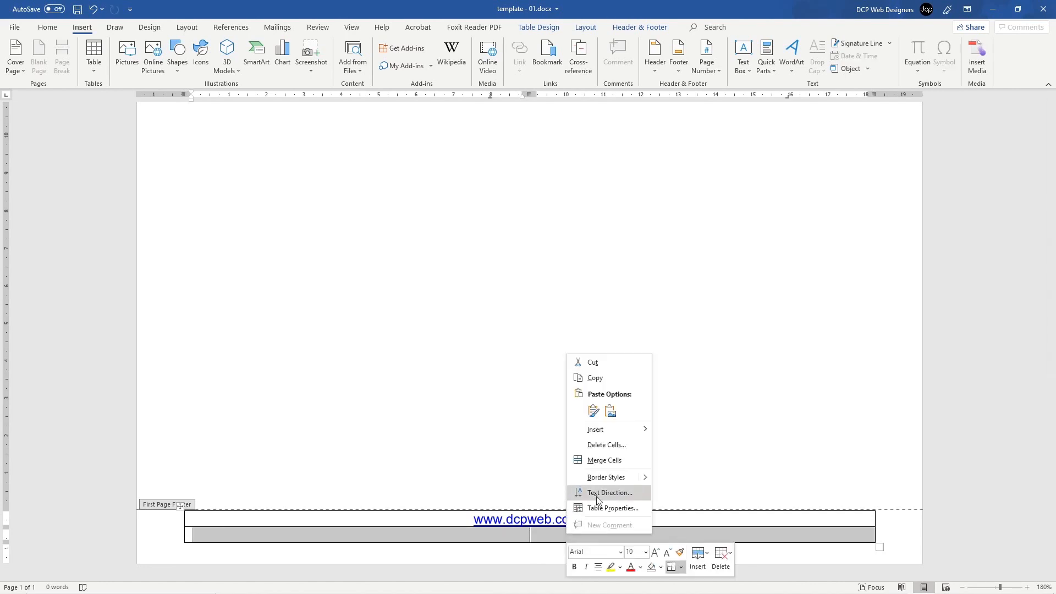
{"action": "left_click", "coordinate": [599, 450]}
{"action": "left_click", "coordinate": [537, 534]}
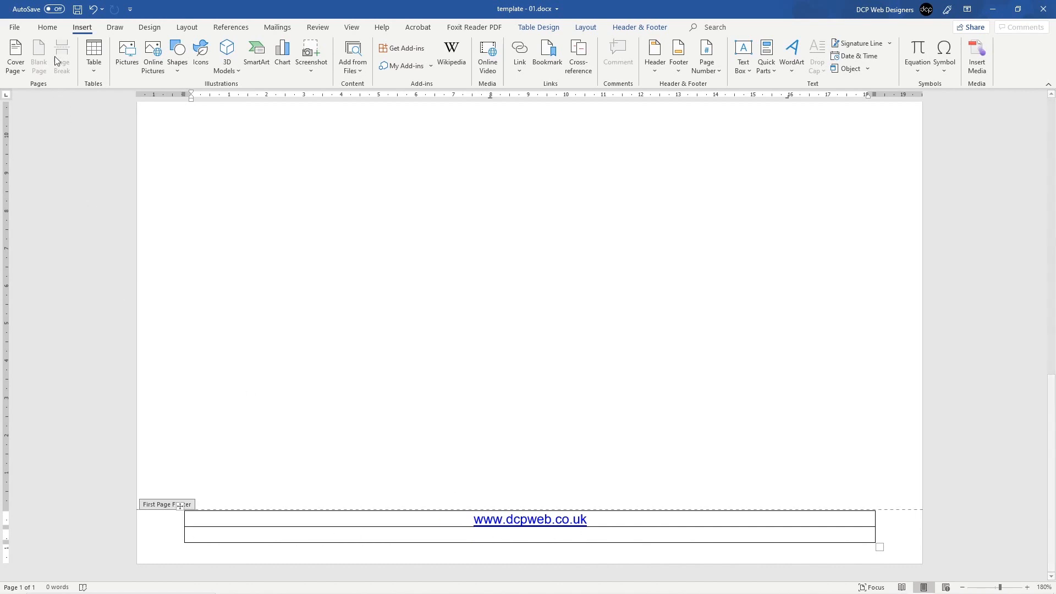
Step: Enter the centred line 'Company Number: … - VAT Number: …' with the company's registration and VAT numbers
{"action": "left_click", "coordinate": [47, 27]}
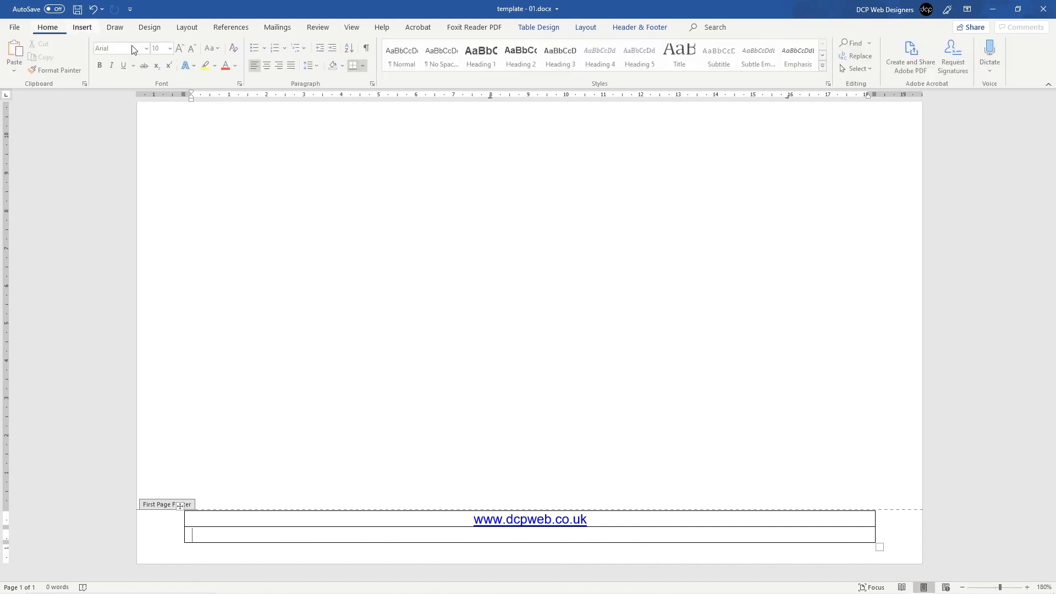
{"action": "left_click", "coordinate": [269, 63]}
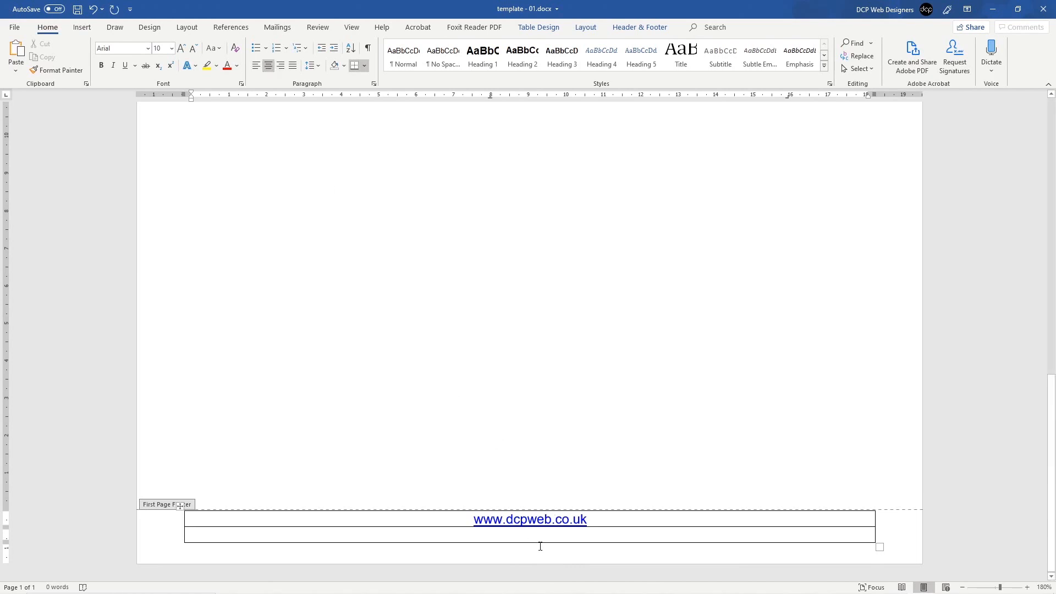
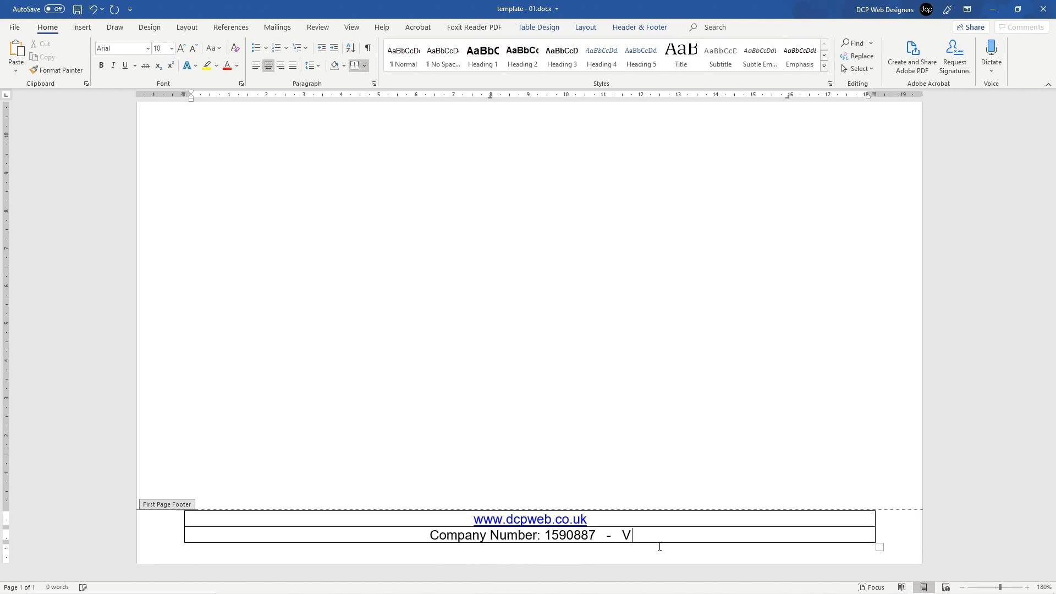
{"action": "key", "text": "BackSpace"}
{"action": "key", "text": "BackSpace"}
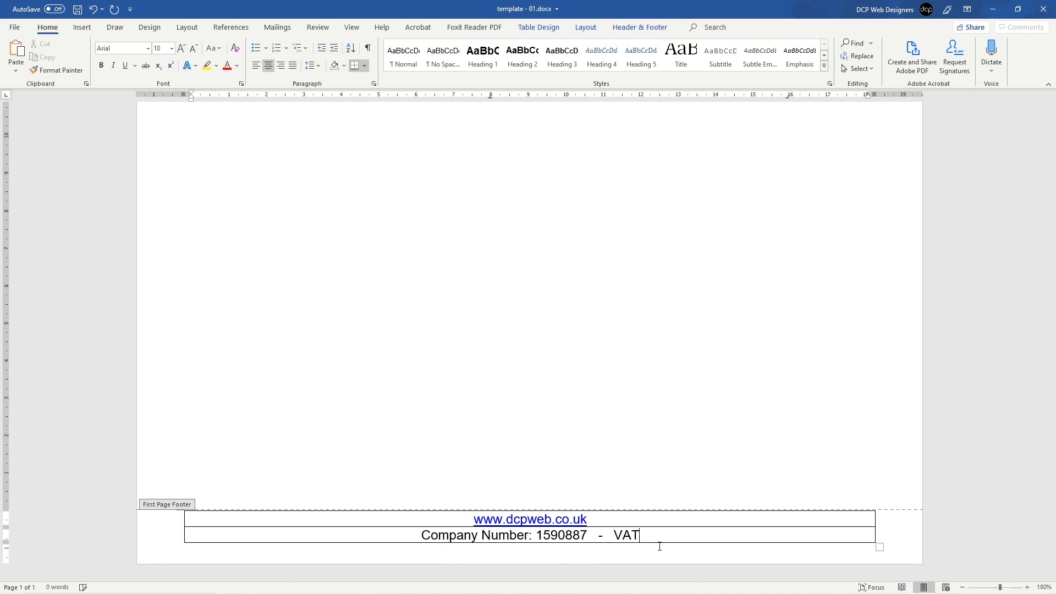
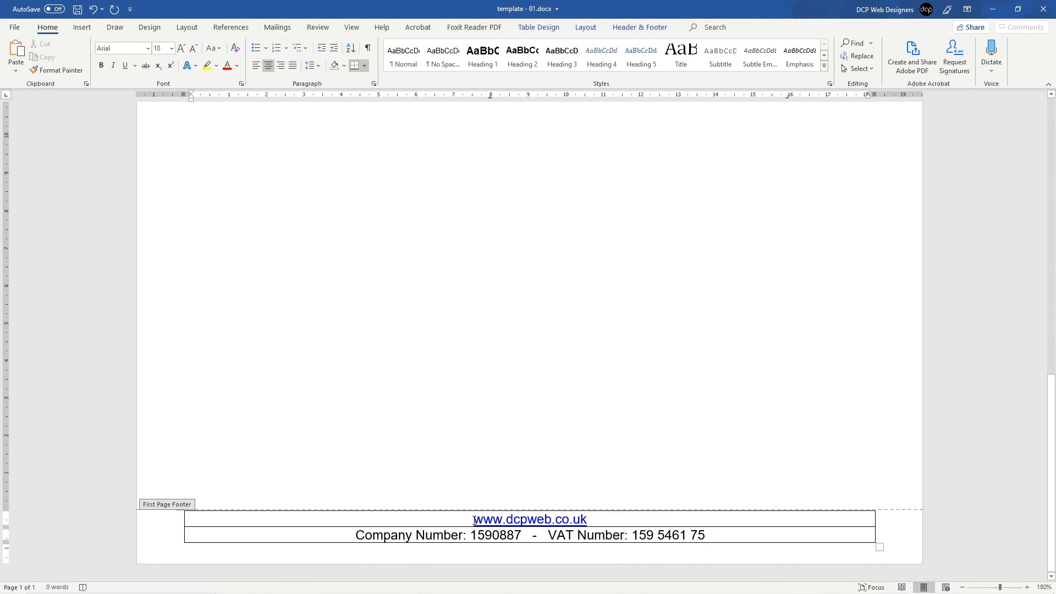
Step: Set the font size of both footer table rows to 8 pt
{"action": "double_click", "coordinate": [586, 521]}
{"action": "left_click_drag", "start_coordinate": [588, 520], "coordinate": [590, 520]}
{"action": "left_click_drag", "start_coordinate": [417, 536], "coordinate": [567, 536]}
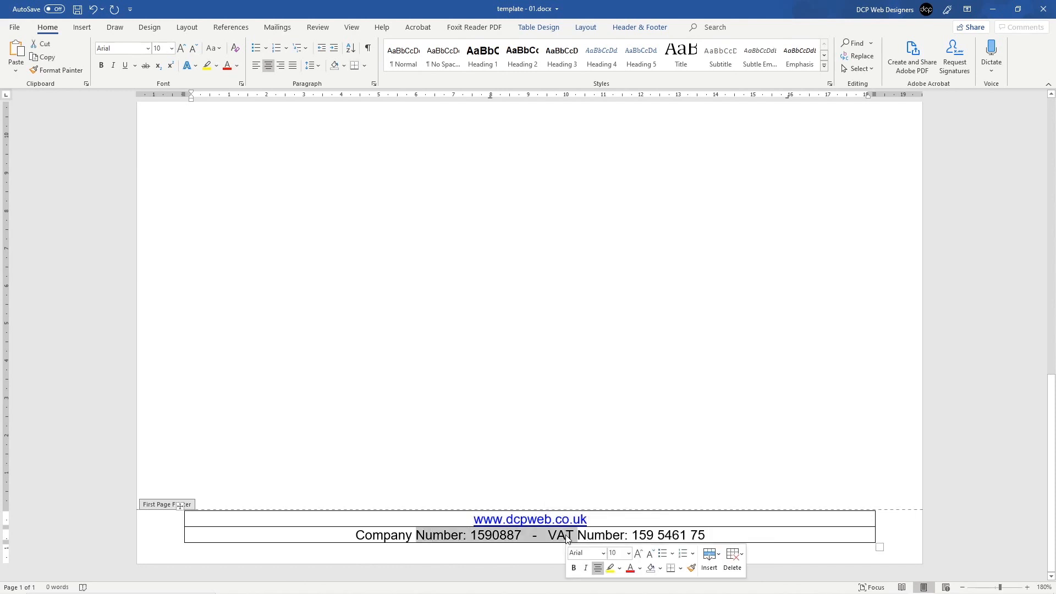
{"action": "left_click", "coordinate": [566, 536]}
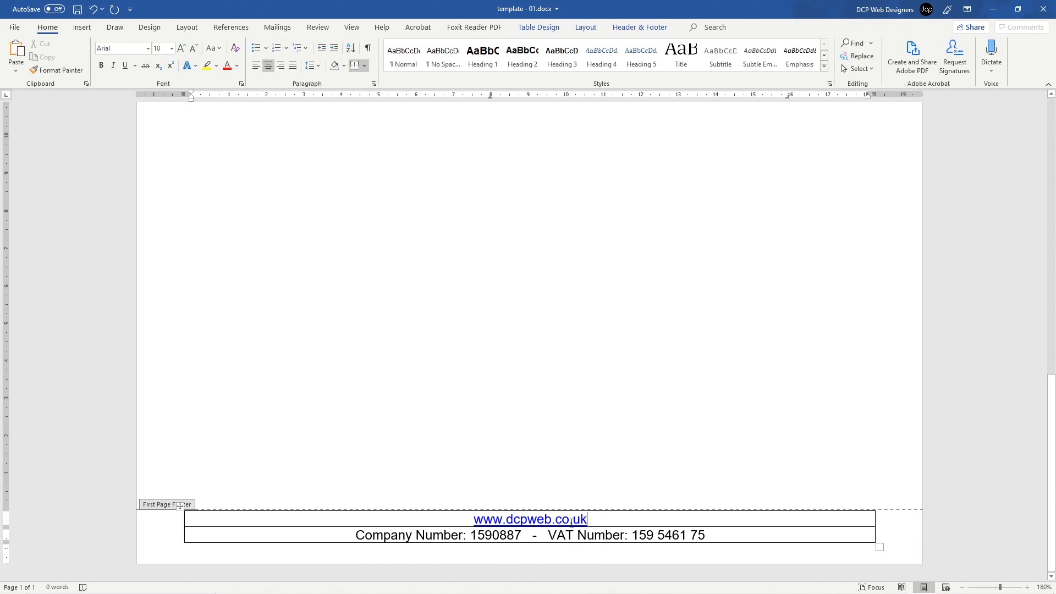
{"action": "left_click_drag", "start_coordinate": [484, 521], "coordinate": [666, 536]}
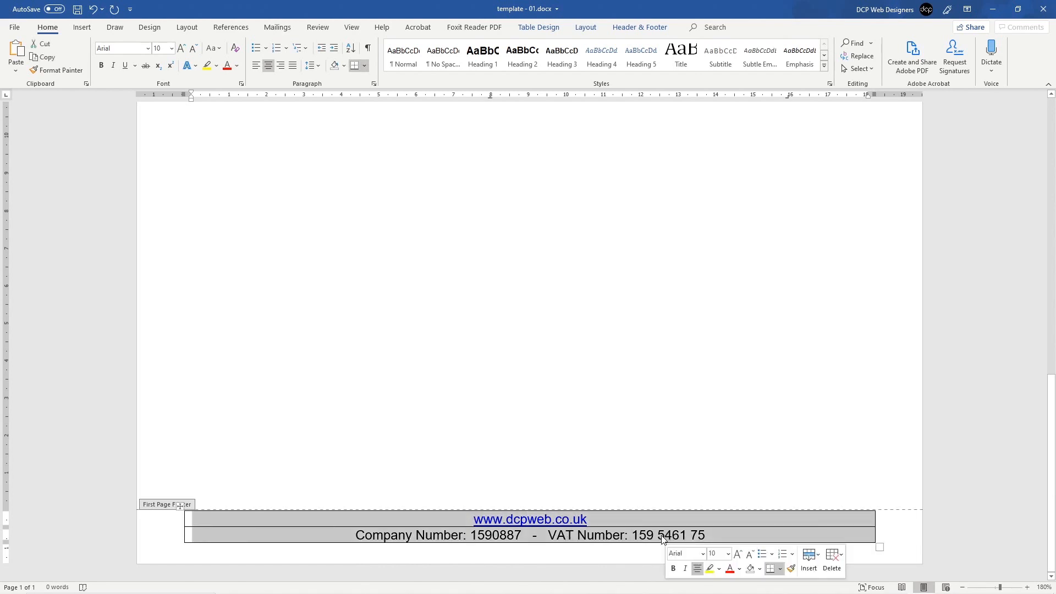
{"action": "key", "text": "Left"}
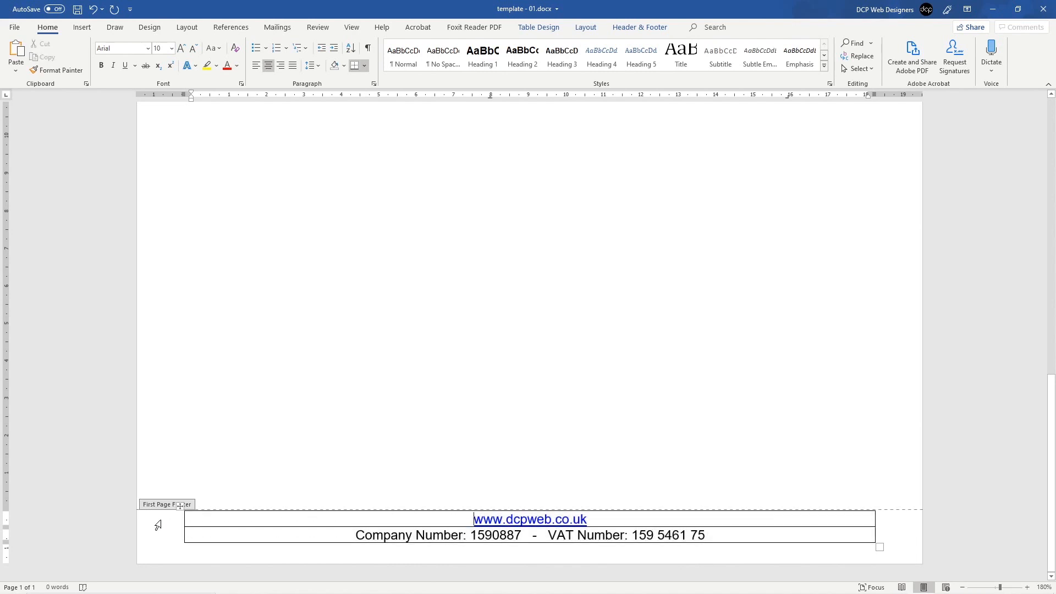
{"action": "left_click_drag", "start_coordinate": [157, 525], "coordinate": [157, 536]}
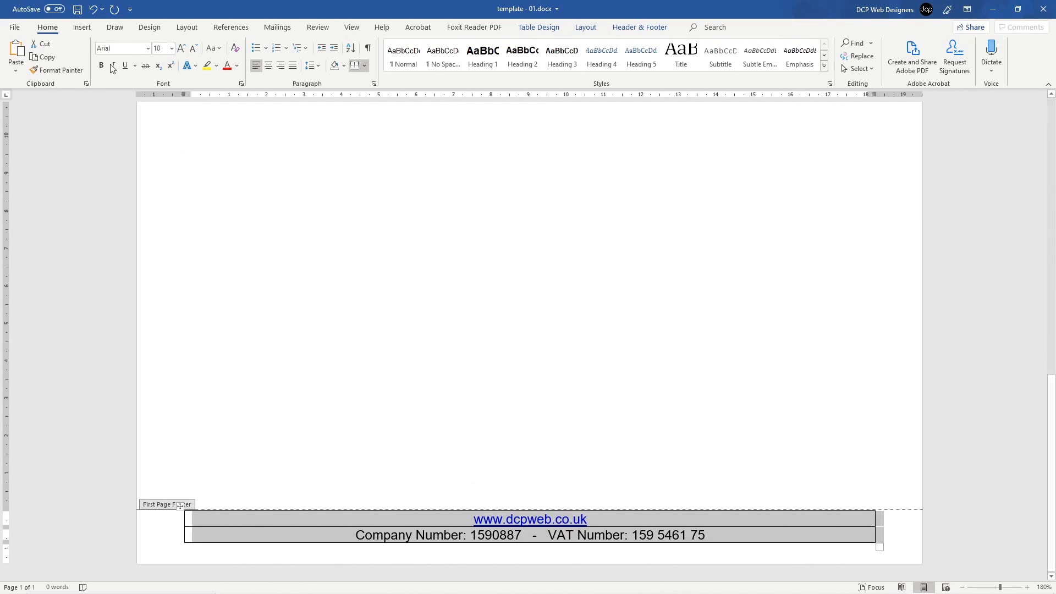
{"action": "left_click", "coordinate": [171, 49]}
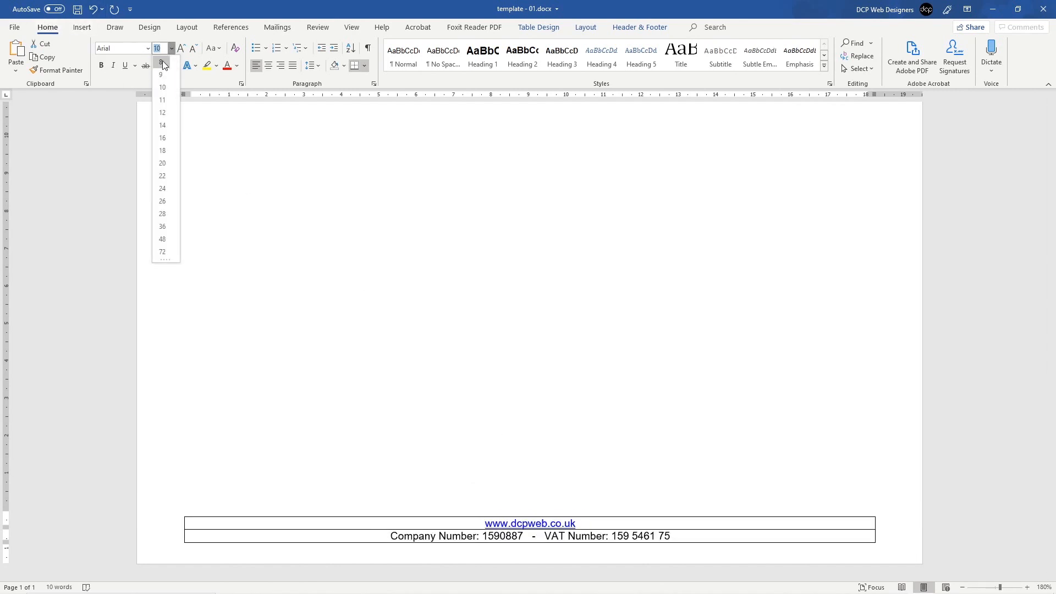
{"action": "left_click", "coordinate": [162, 63]}
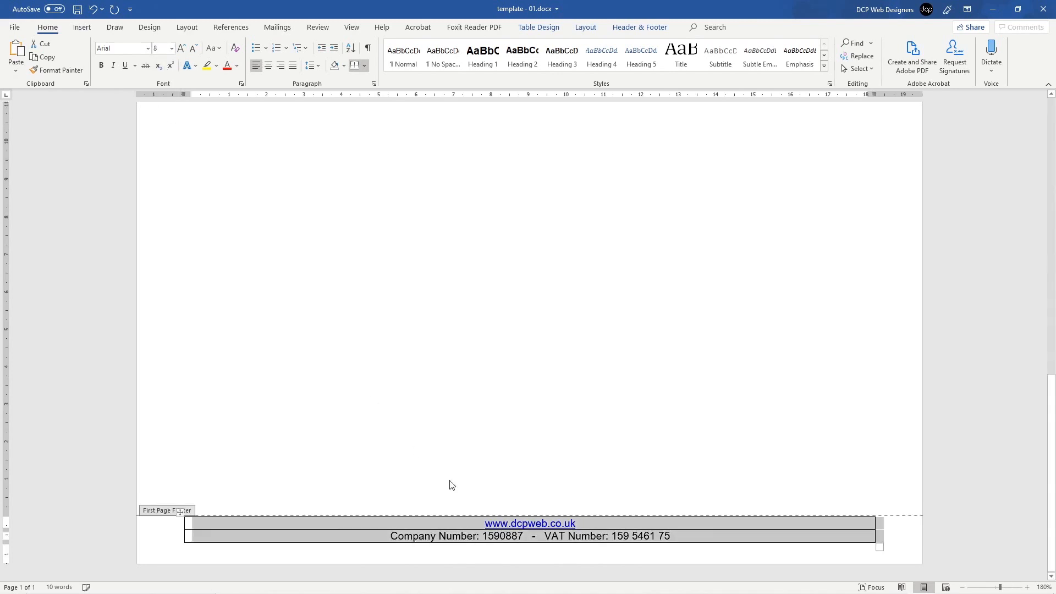
Step: Add an empty 4 pt spacer line below the website link
{"action": "left_click", "coordinate": [586, 524]}
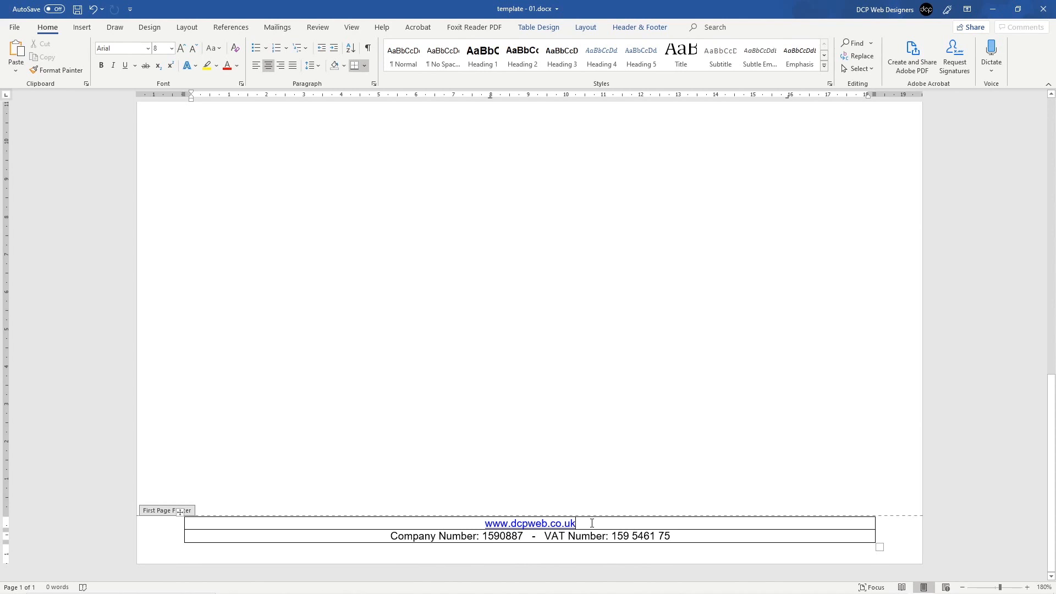
{"action": "key", "text": "Return"}
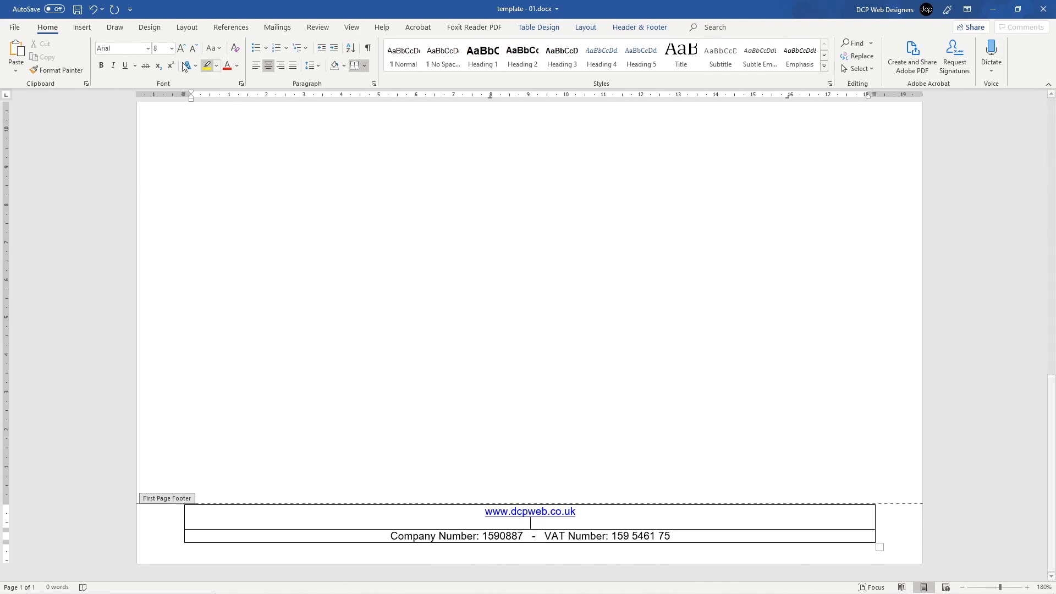
{"action": "left_click", "coordinate": [171, 48]}
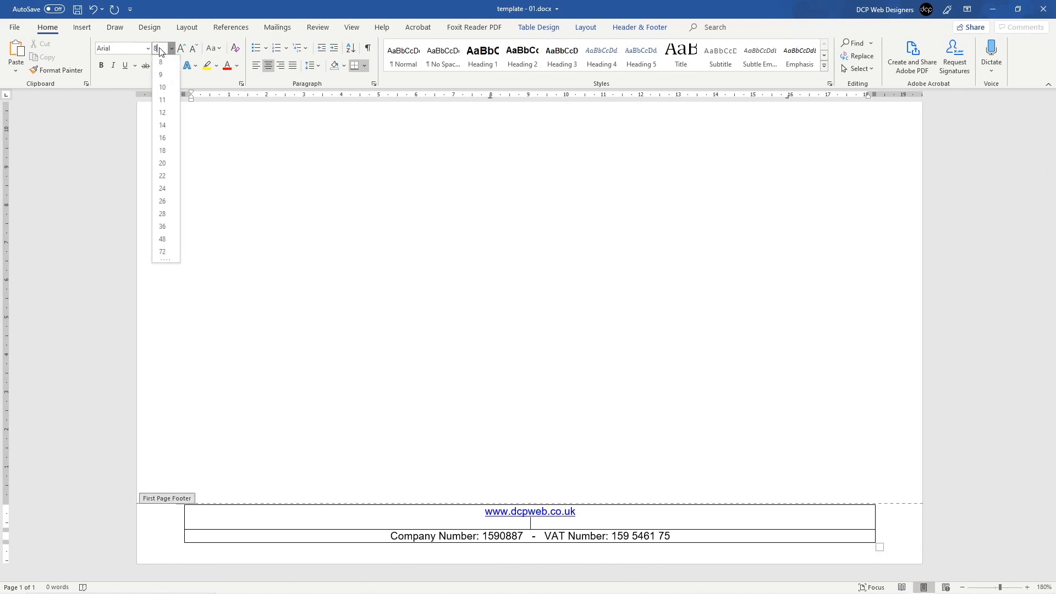
{"action": "type", "text": "4"}
{"action": "key", "text": "Return"}
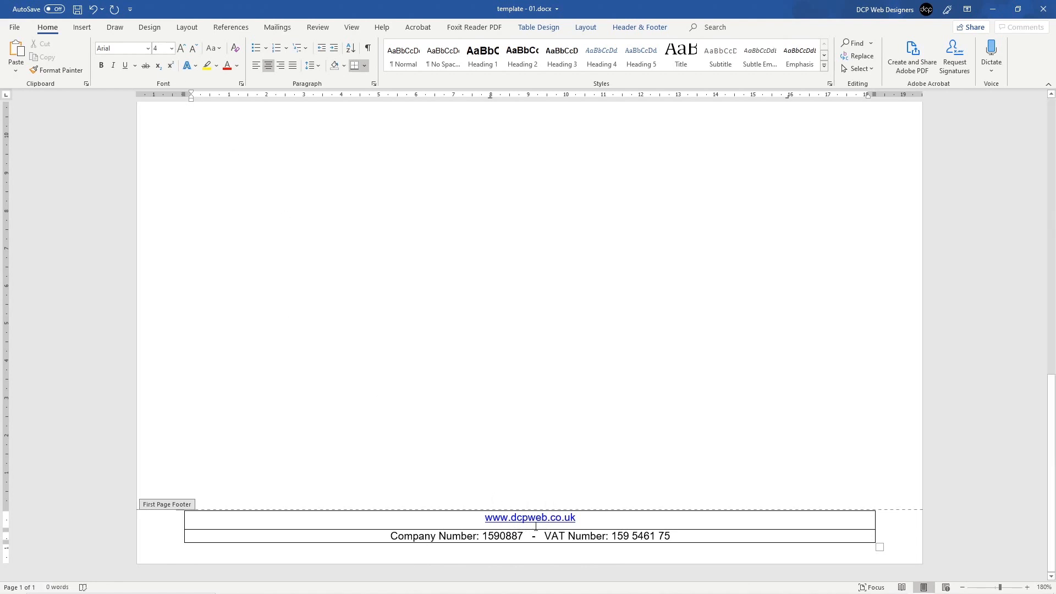
{"action": "type", "text": "sdsdsds"}
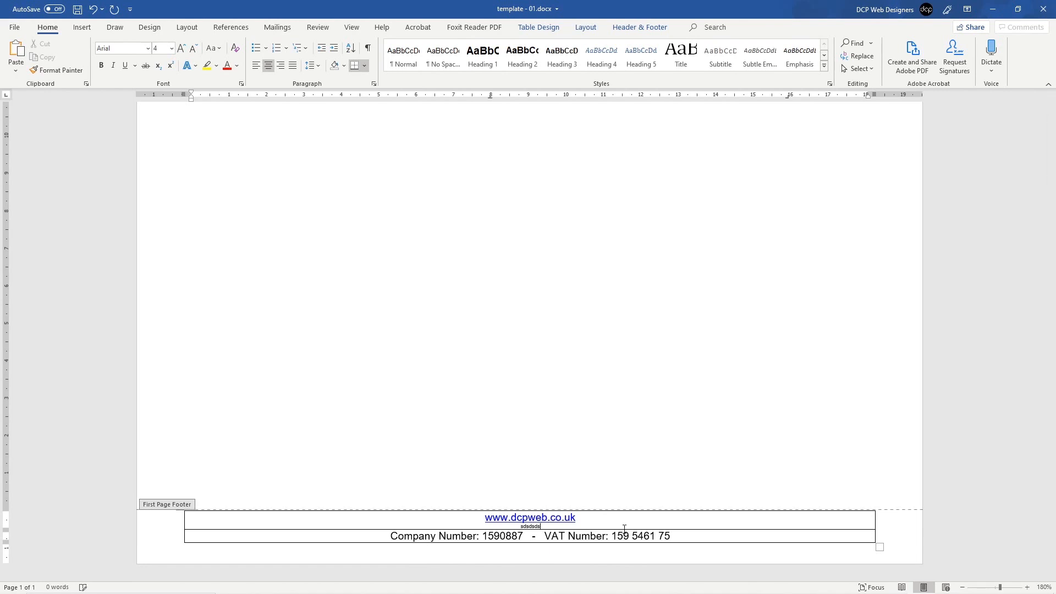
{"action": "key", "text": "BackSpace"}
{"action": "key", "text": "BackSpace"}
{"action": "key", "text": "BackSpace"}
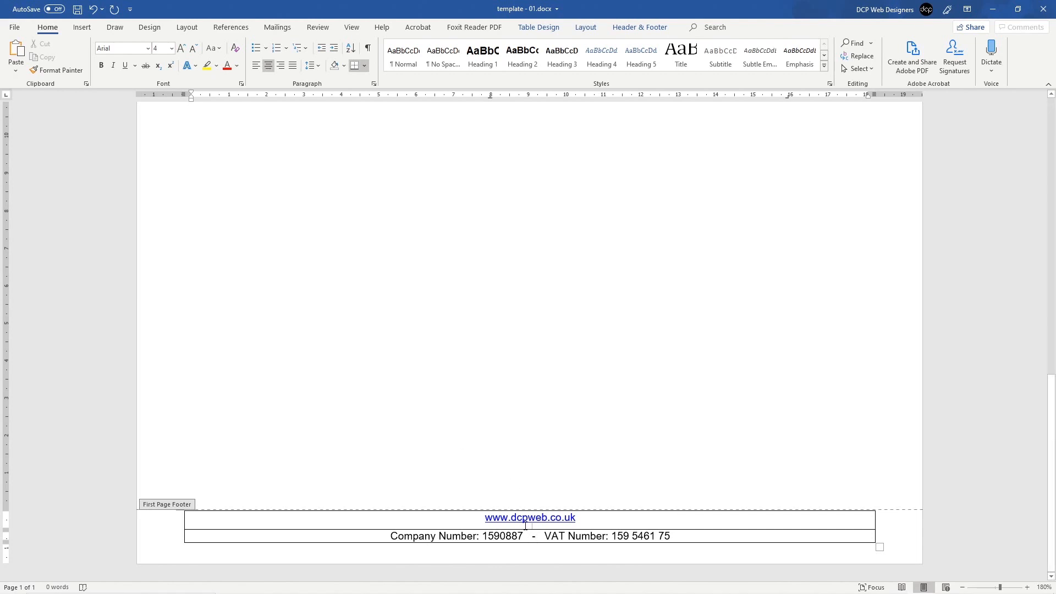
{"action": "left_click_drag", "start_coordinate": [525, 525], "coordinate": [546, 528]}
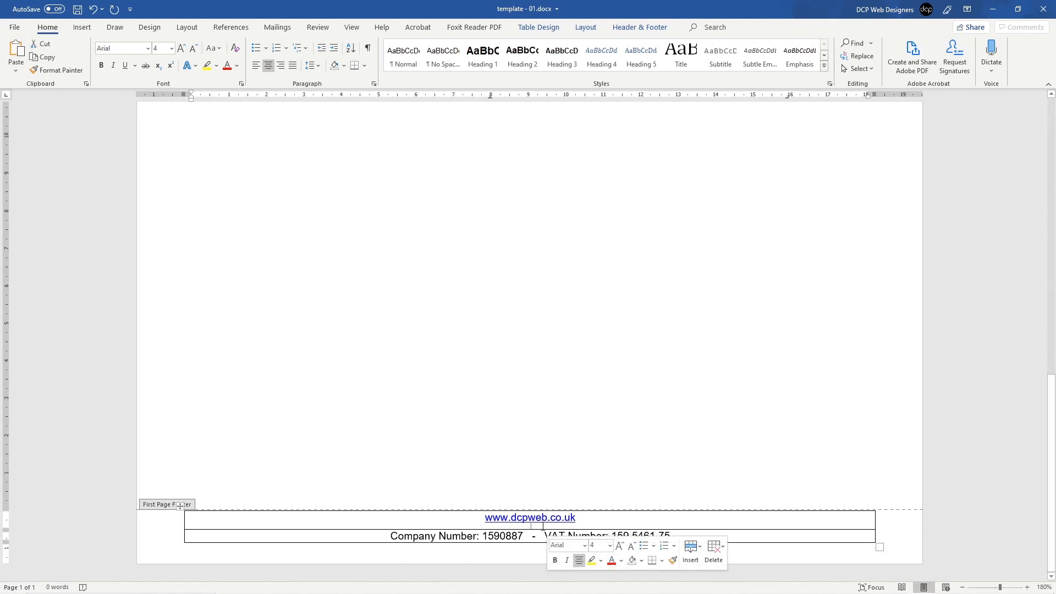
{"action": "left_click", "coordinate": [519, 537]}
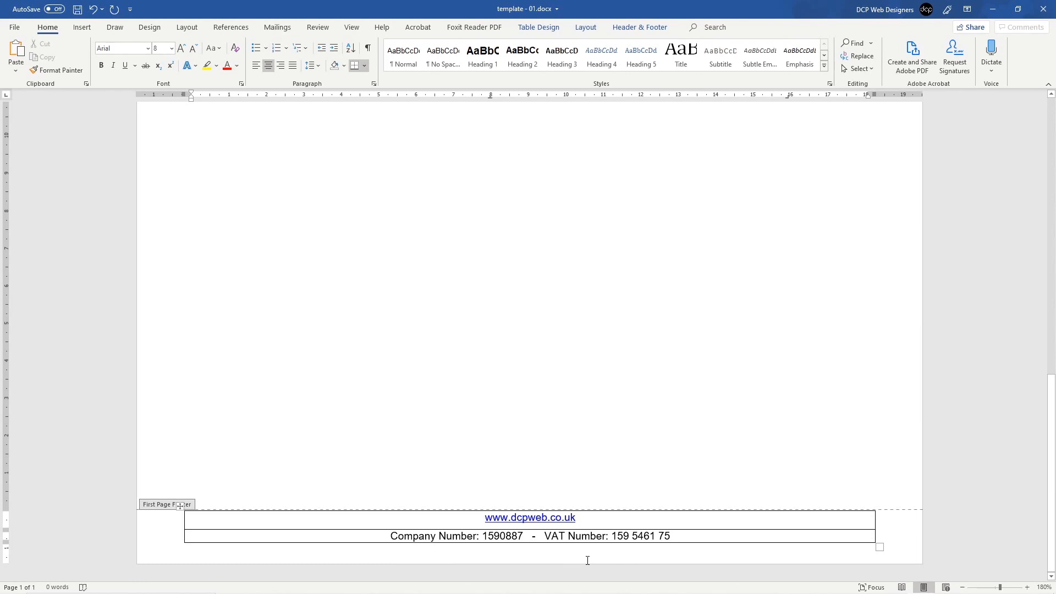
{"action": "key", "text": "Return"}
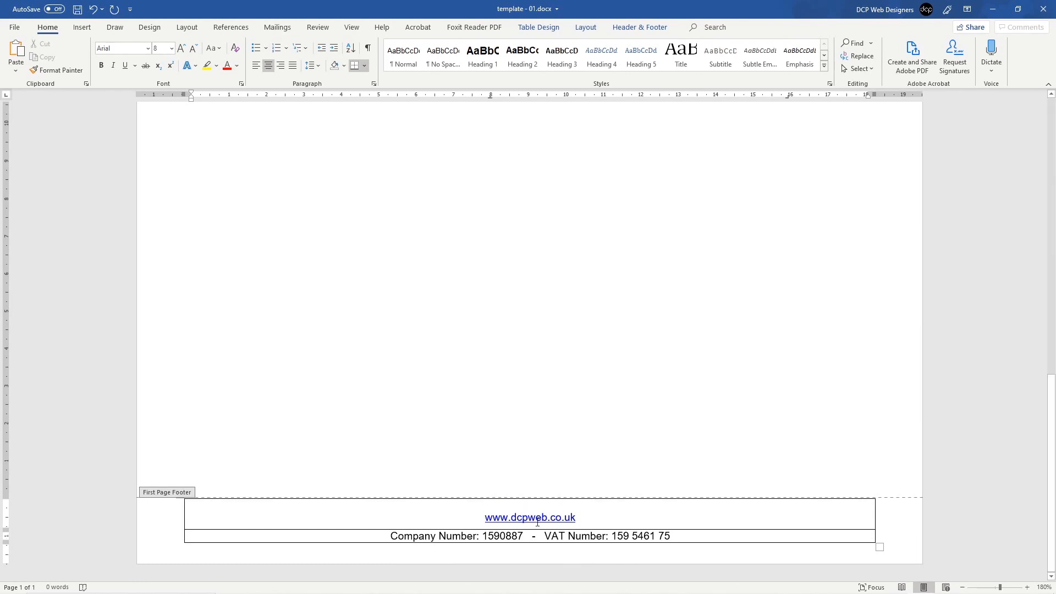
{"action": "left_click", "coordinate": [519, 509]}
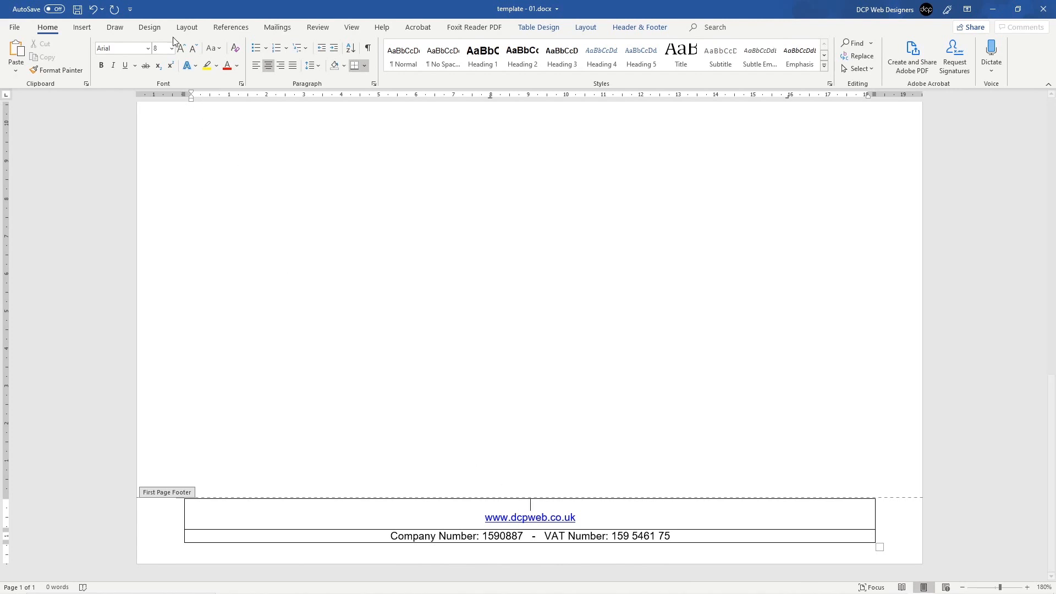
{"action": "left_click", "coordinate": [167, 50]}
{"action": "left_click", "coordinate": [148, 49]}
{"action": "left_click", "coordinate": [148, 48]}
{"action": "type", "text": "4"}
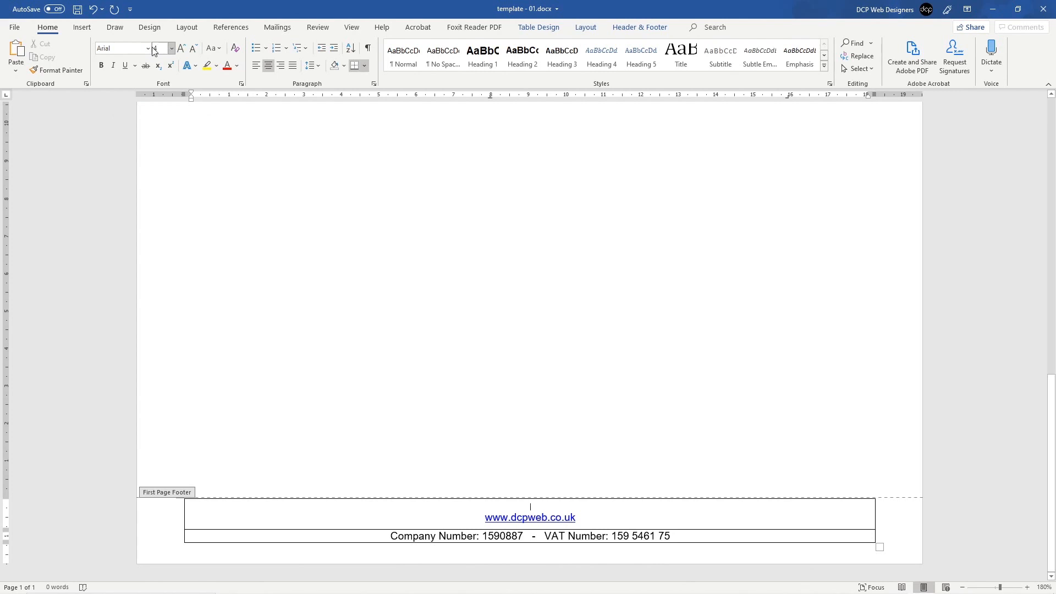
{"action": "left_click", "coordinate": [536, 517]}
{"action": "left_click", "coordinate": [580, 504]}
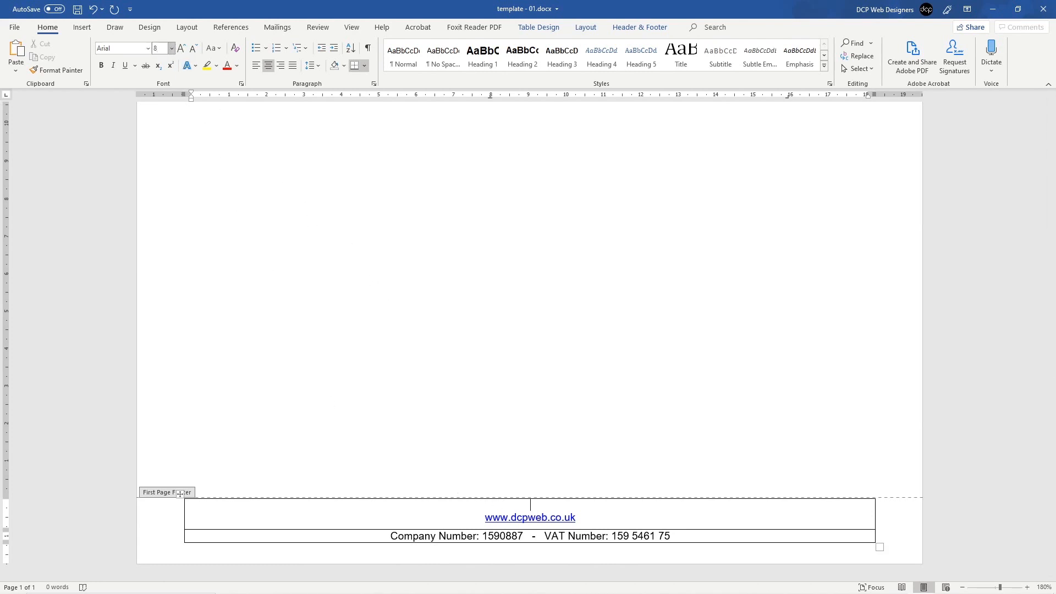
{"action": "left_click", "coordinate": [159, 48]}
{"action": "type", "text": "4"}
{"action": "key", "text": "Return"}
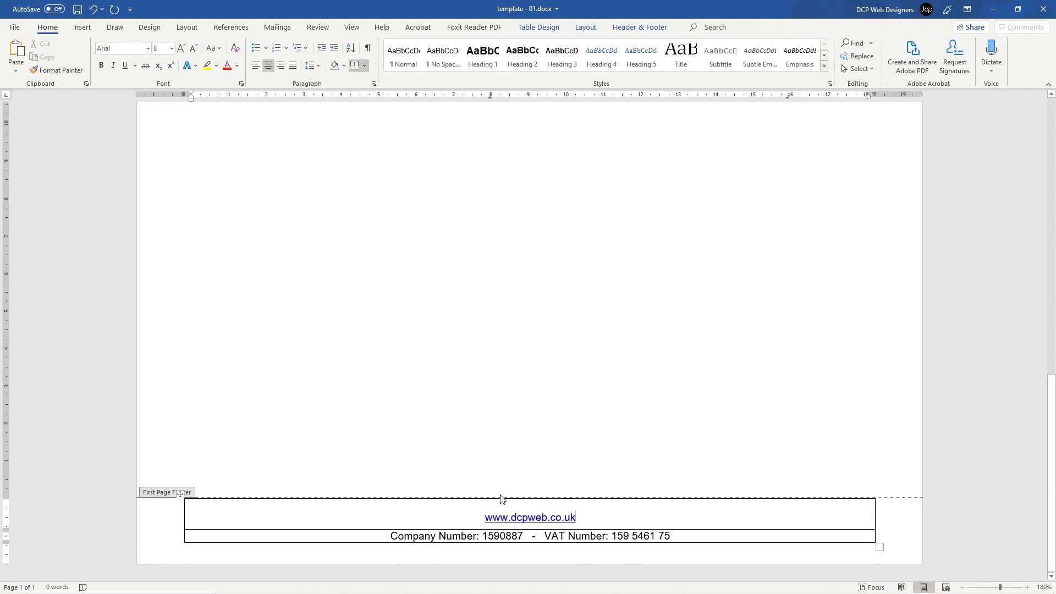
Step: Type a placeholder 'a' on the empty line, shrink it to 4 pt, then delete it
{"action": "left_click", "coordinate": [554, 504]}
{"action": "type", "text": "a"}
{"action": "double_click", "coordinate": [530, 505]}
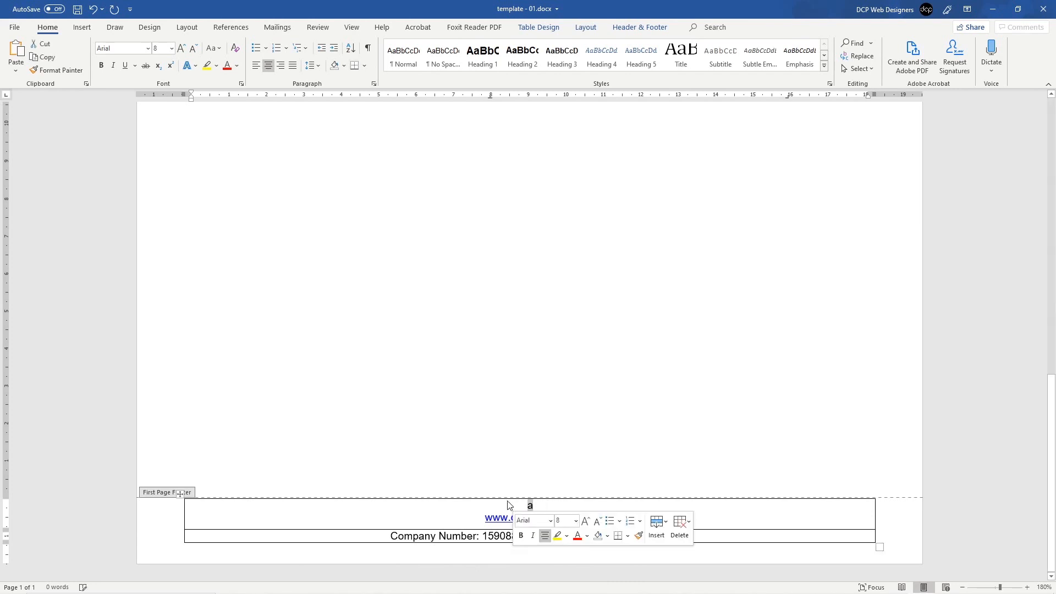
{"action": "left_click", "coordinate": [161, 49]}
{"action": "type", "text": "4"}
{"action": "key", "text": "Return"}
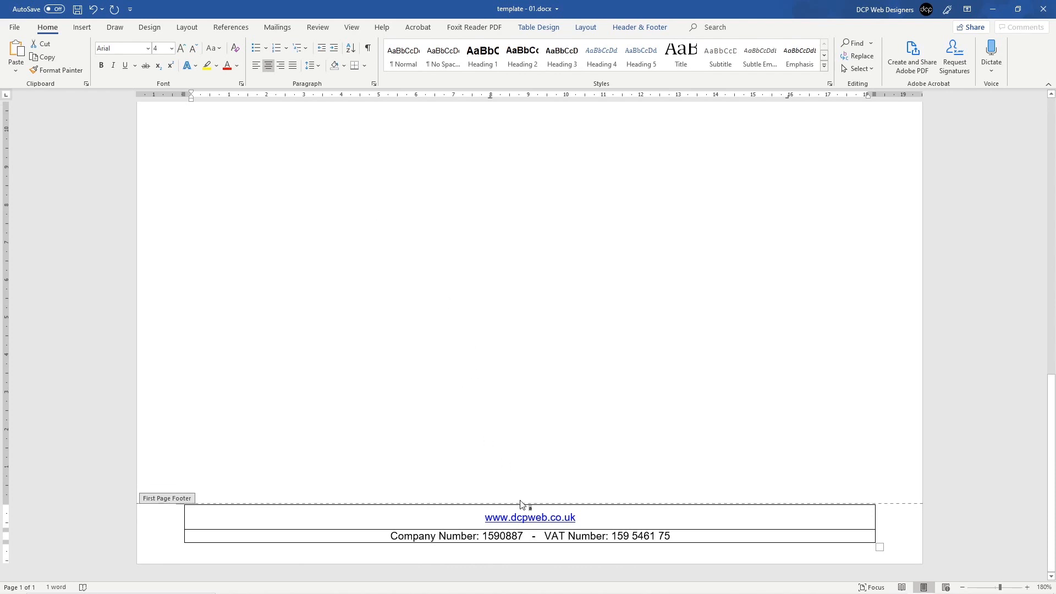
{"action": "left_click", "coordinate": [524, 511]}
{"action": "key", "text": "BackSpace"}
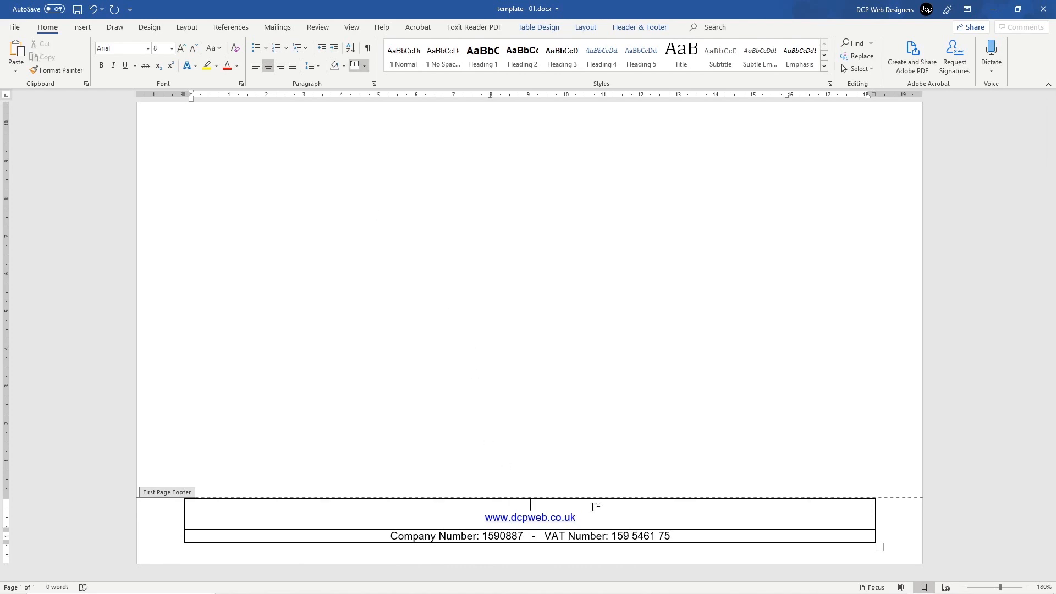
Step: Select the empty line above the link and apply 4 pt font size to it
{"action": "double_click", "coordinate": [538, 504]}
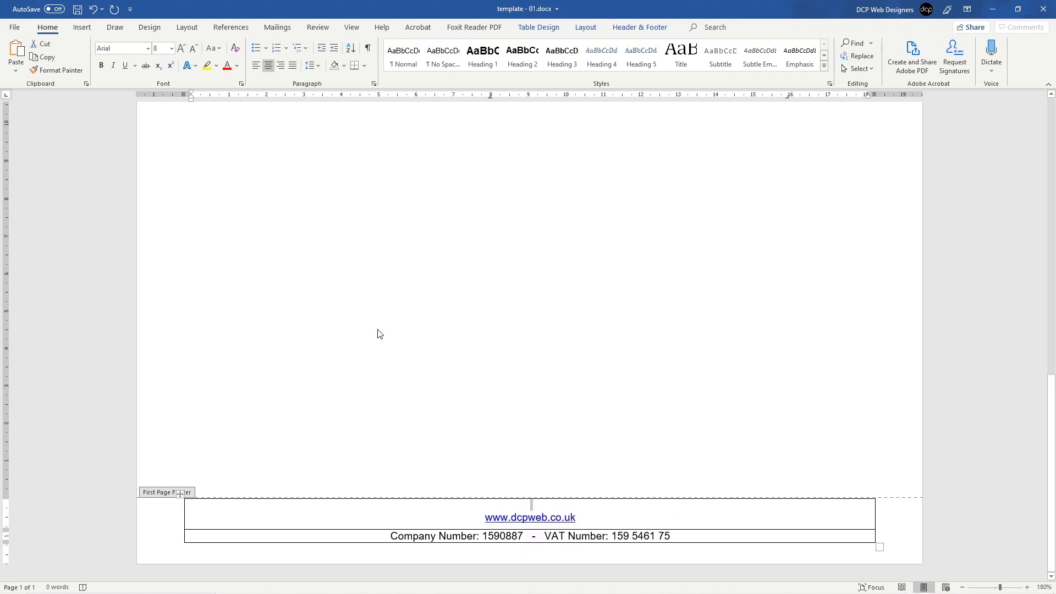
{"action": "left_click", "coordinate": [154, 49]}
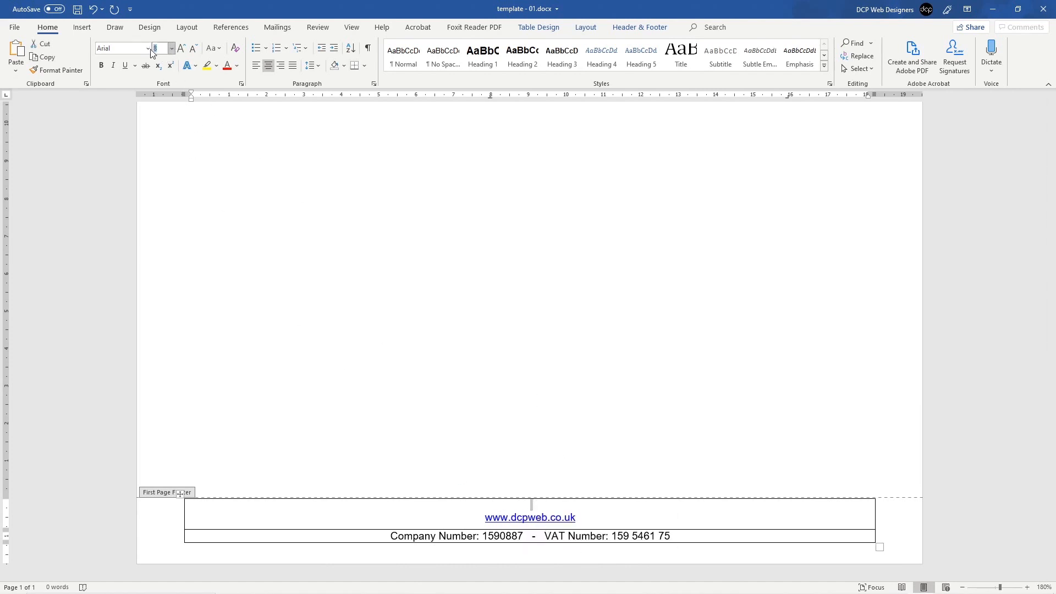
{"action": "type", "text": "4"}
{"action": "key", "text": "Return"}
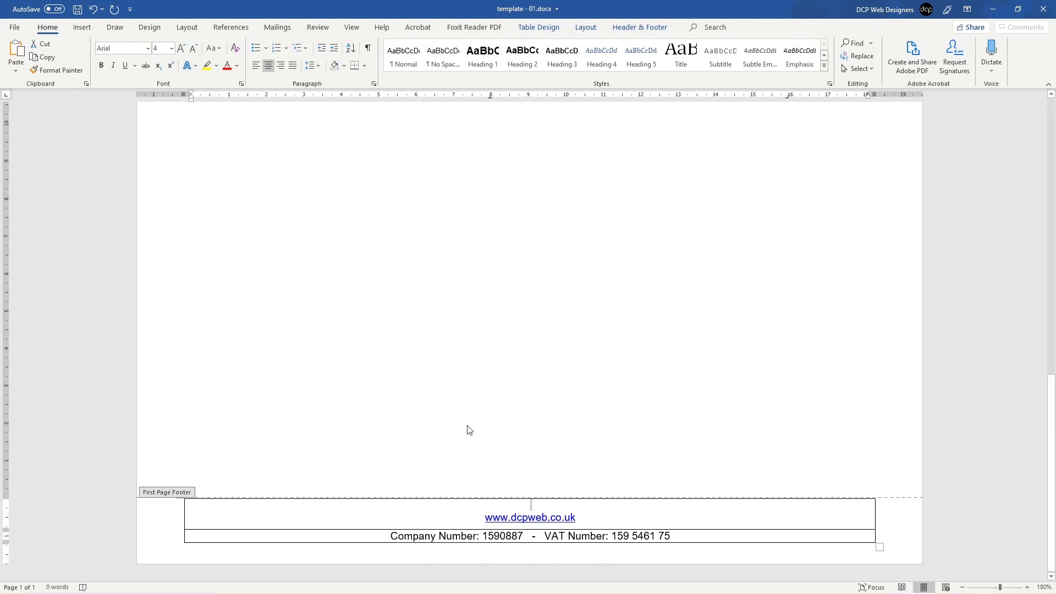
{"action": "left_click", "coordinate": [534, 507]}
{"action": "double_click", "coordinate": [548, 507]}
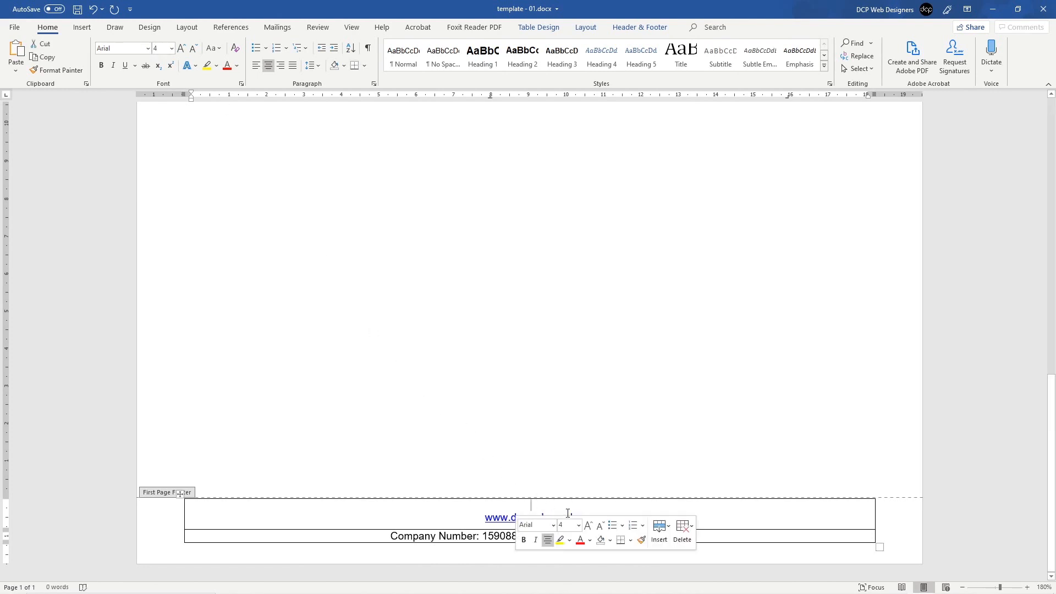
{"action": "left_click", "coordinate": [505, 505]}
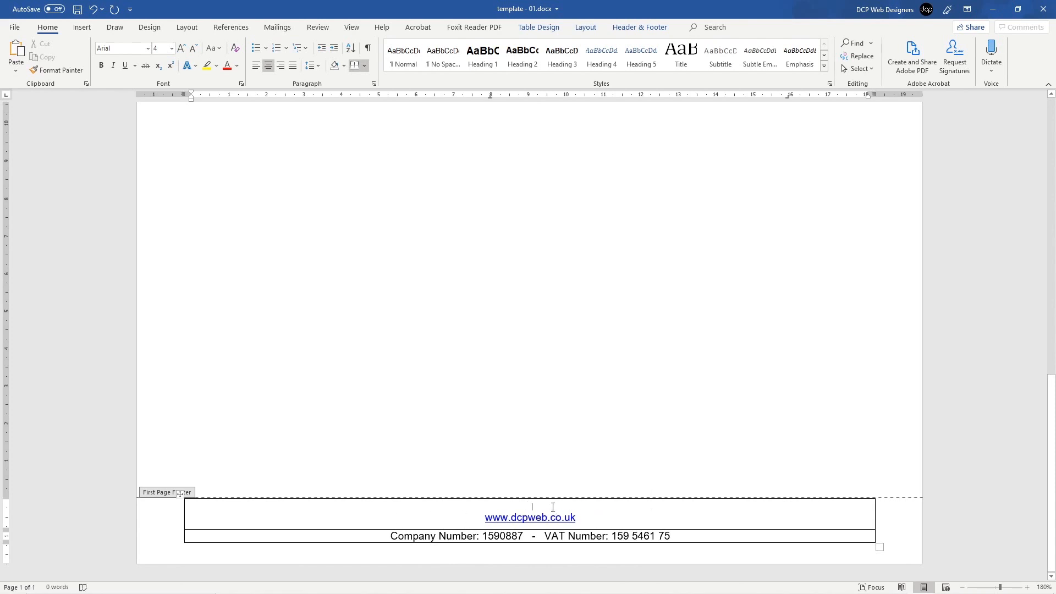
{"action": "key", "text": "BackSpace"}
Step: Remove all borders from both footer table rows
{"action": "left_click_drag", "start_coordinate": [147, 520], "coordinate": [155, 548]}
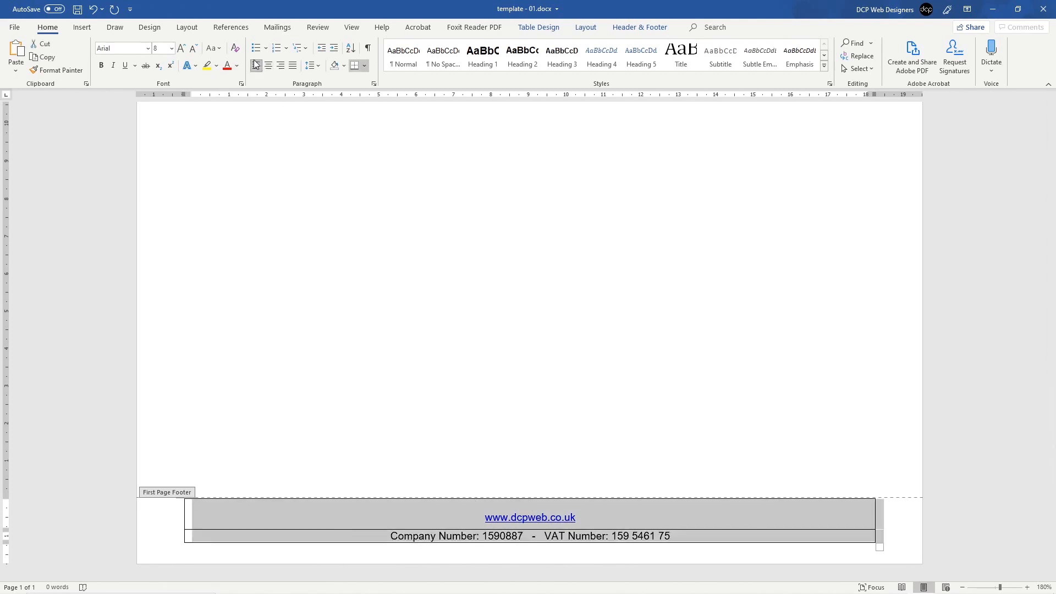
{"action": "left_click", "coordinate": [366, 67]}
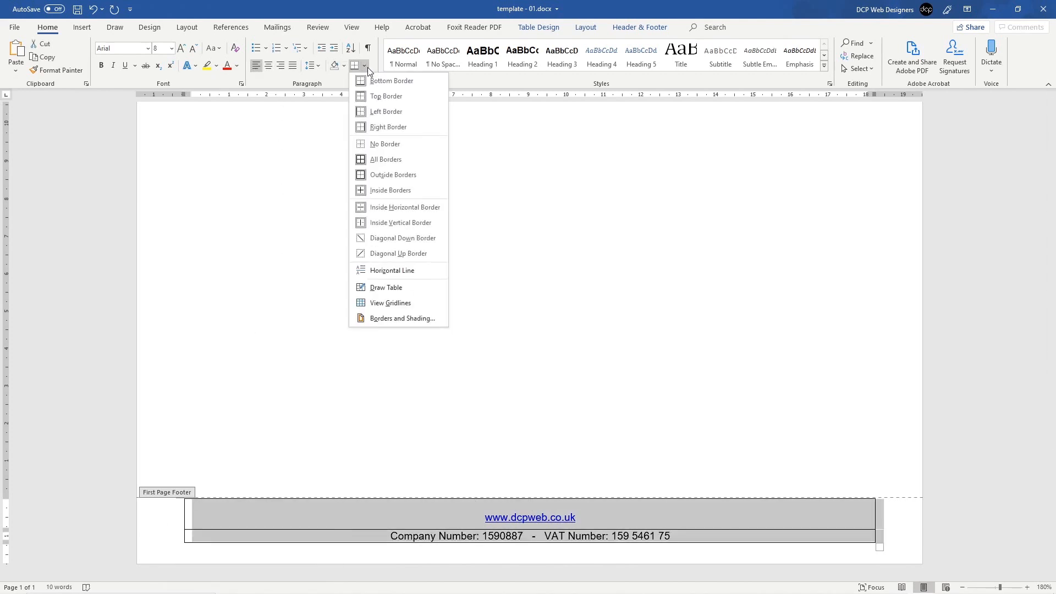
{"action": "left_click", "coordinate": [380, 144]}
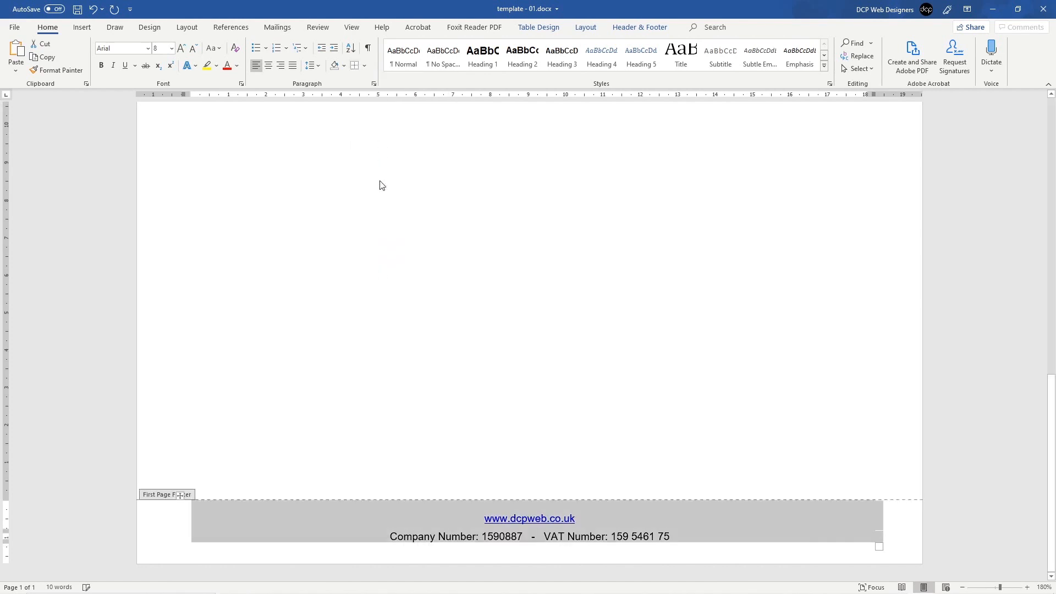
Step: Add a top border above the website link row of the footer table
{"action": "left_click", "coordinate": [165, 519]}
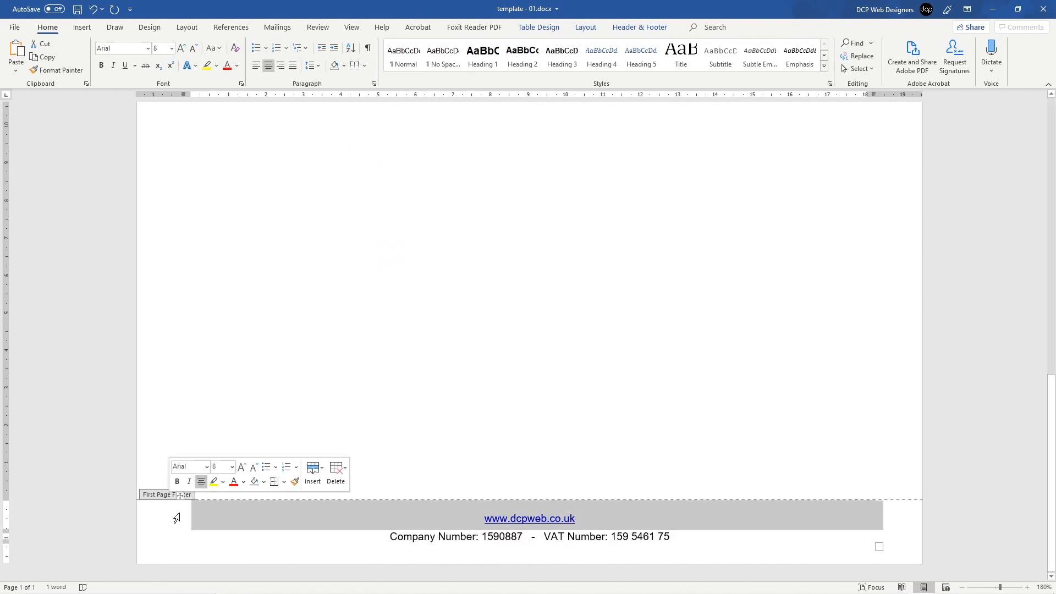
{"action": "mouse_move", "coordinate": [166, 520]}
{"action": "left_mouse_down"}
{"action": "mouse_move", "coordinate": [170, 553]}
{"action": "mouse_move", "coordinate": [174, 519]}
{"action": "left_mouse_up"}
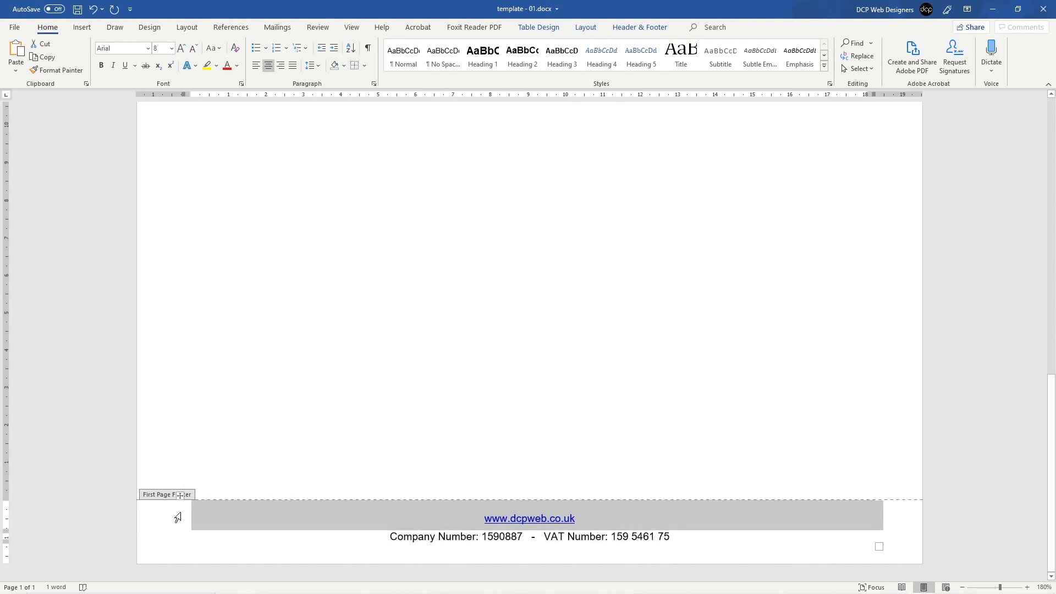
{"action": "left_click", "coordinate": [364, 65]}
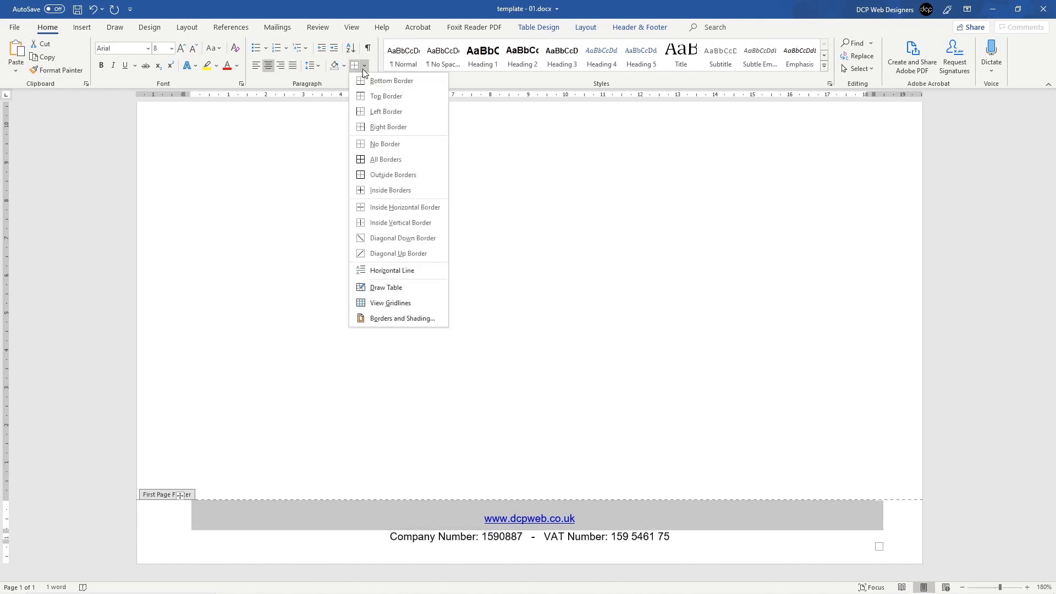
{"action": "left_click", "coordinate": [374, 102]}
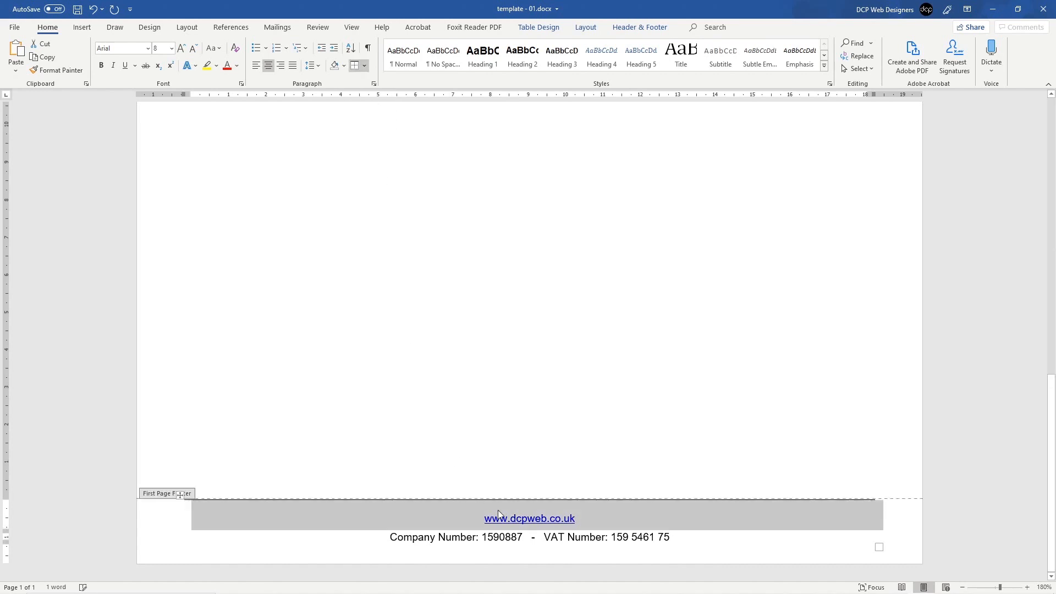
Step: Close footer editing and save the letterhead template
{"action": "double_click", "coordinate": [521, 372]}
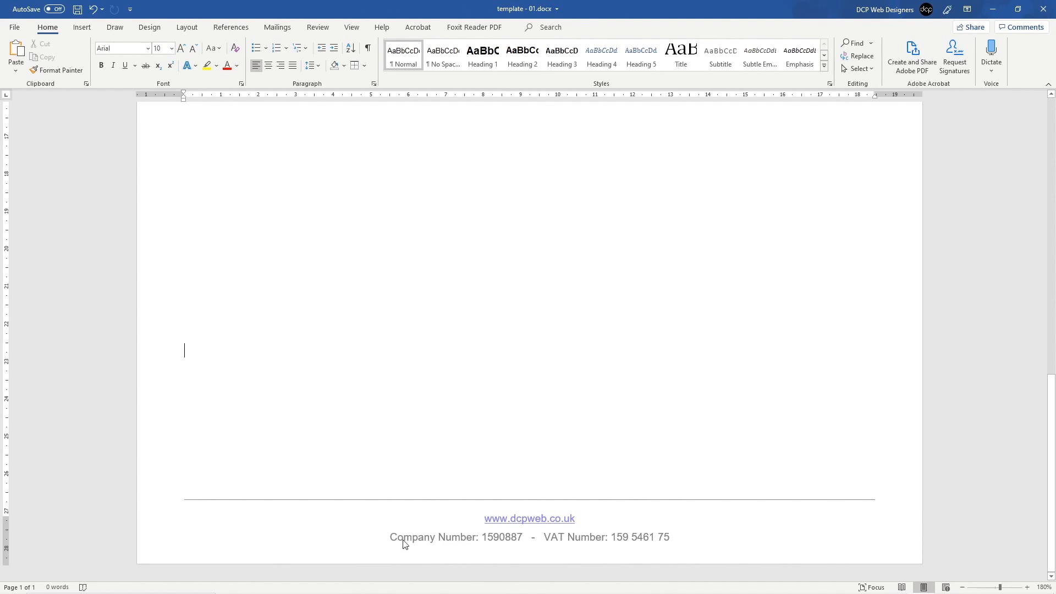
{"action": "scroll", "coordinate": [618, 309], "scroll_direction": "up", "scroll_amount": 10}
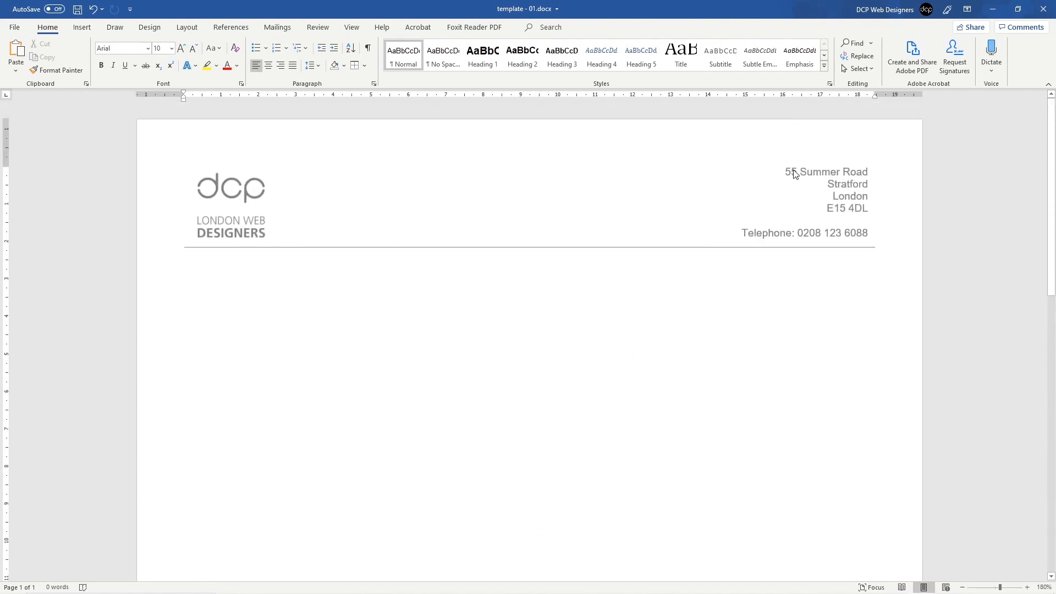
{"action": "left_click", "coordinate": [77, 10]}
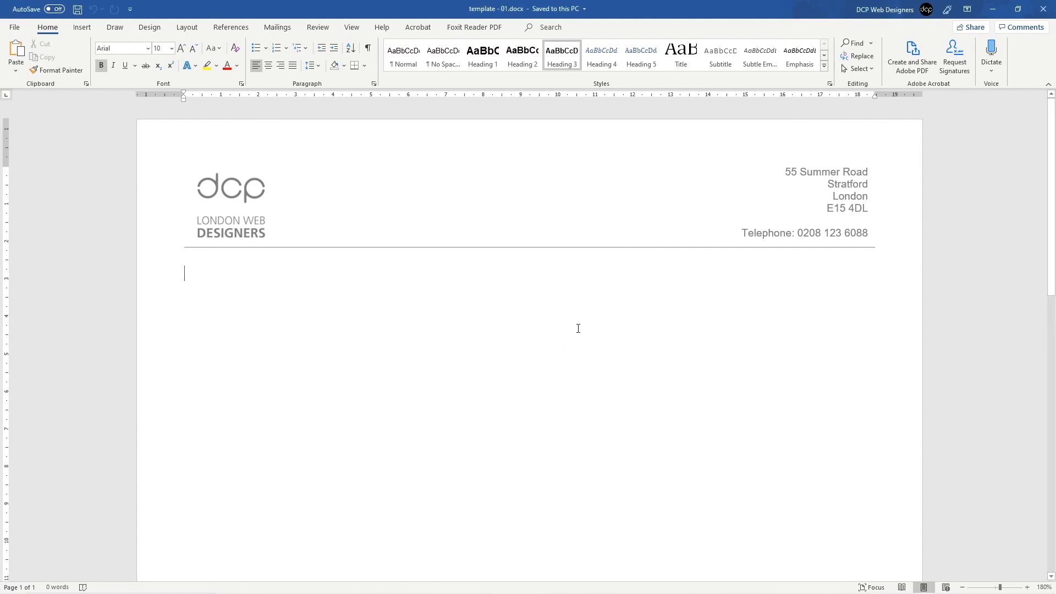
Step: Zoom out to view the whole page and undo an accidental tab stop
{"action": "scroll", "coordinate": [571, 325], "scroll_direction": "down", "scroll_amount": 4}
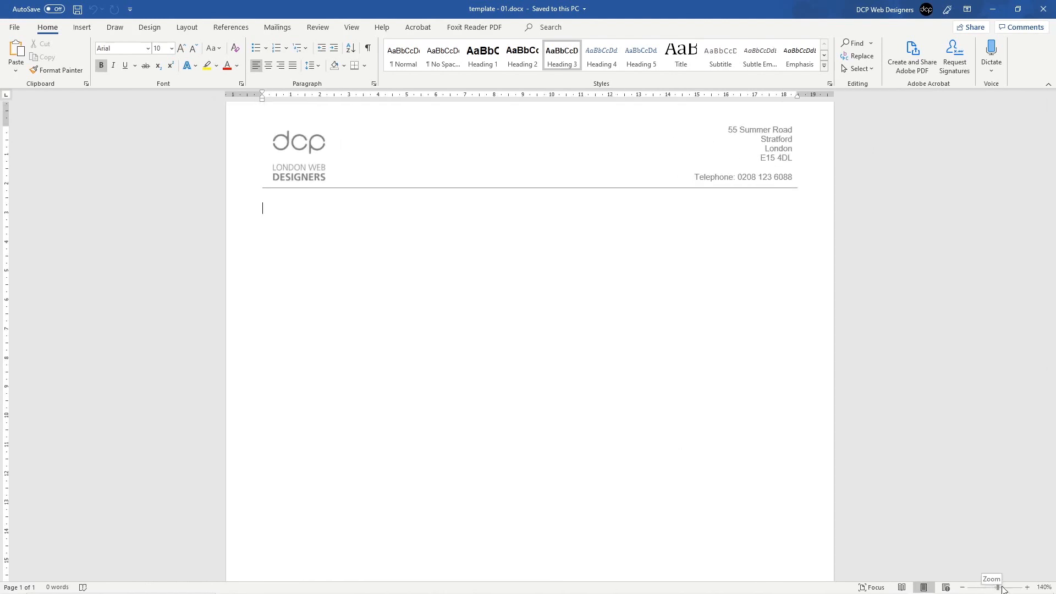
{"action": "mouse_move", "coordinate": [999, 589]}
{"action": "left_mouse_down"}
{"action": "mouse_move", "coordinate": [978, 589]}
{"action": "mouse_move", "coordinate": [988, 588]}
{"action": "left_mouse_up"}
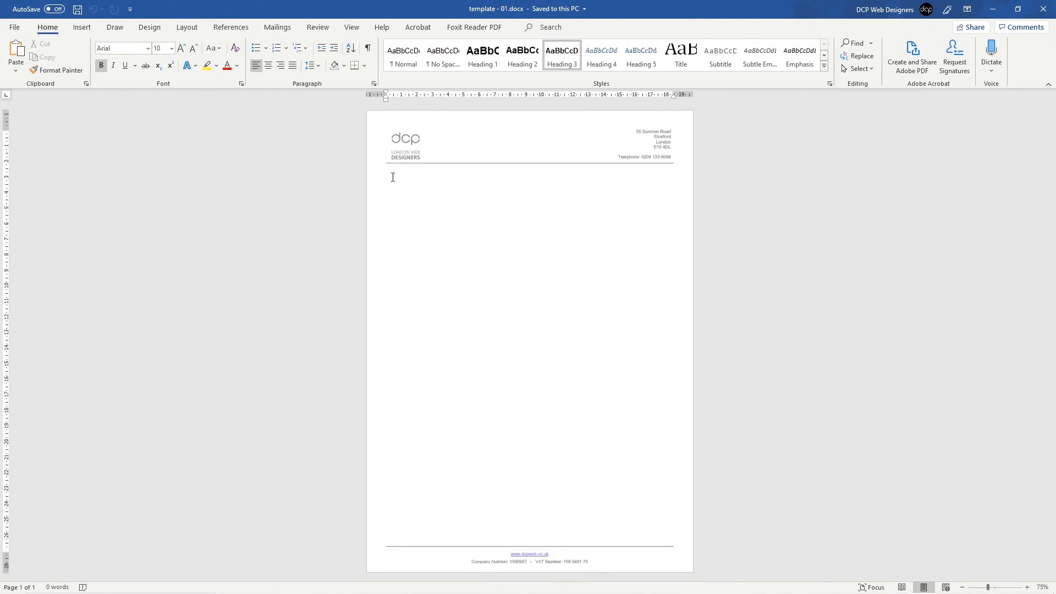
{"action": "double_click", "coordinate": [416, 175]}
{"action": "key", "text": "ctrl+z"}
Step: Insert a page break to add a blank second page
{"action": "left_click", "coordinate": [81, 29]}
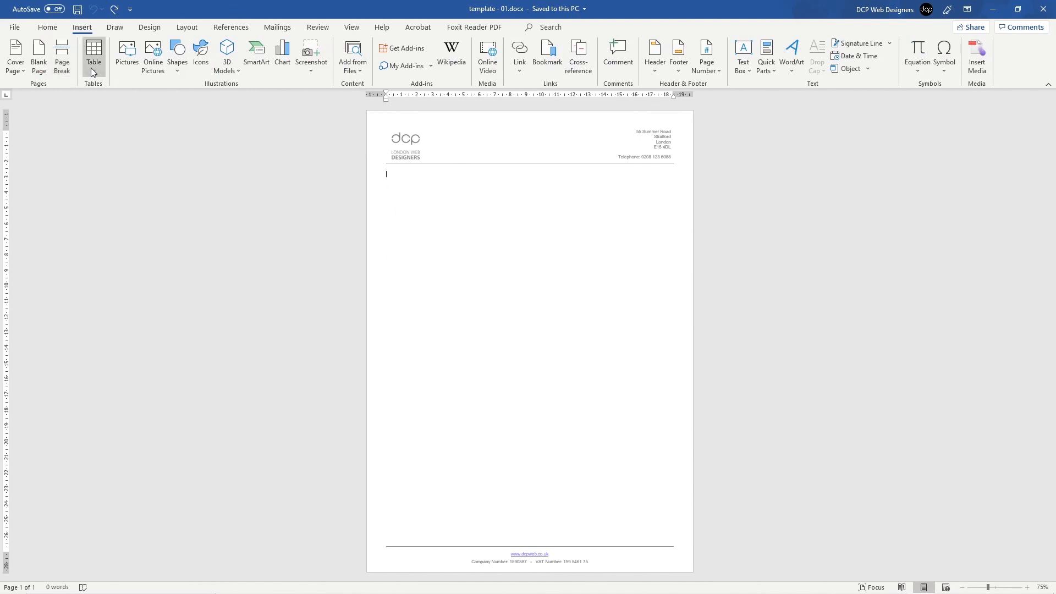
{"action": "left_click", "coordinate": [69, 64]}
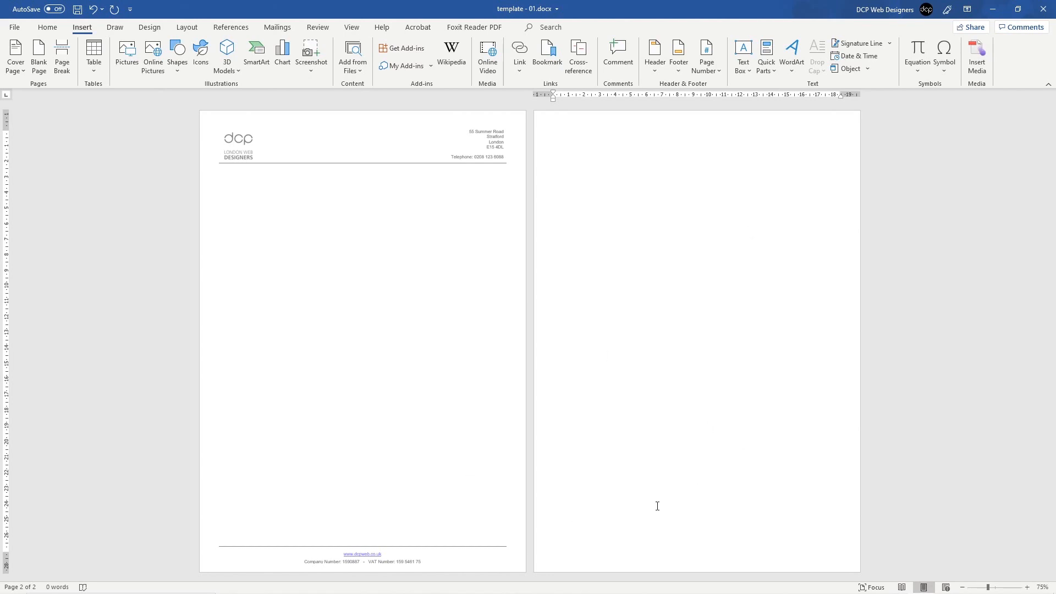
Step: Select the whole DCP logo and address header table and copy it
{"action": "double_click", "coordinate": [263, 144]}
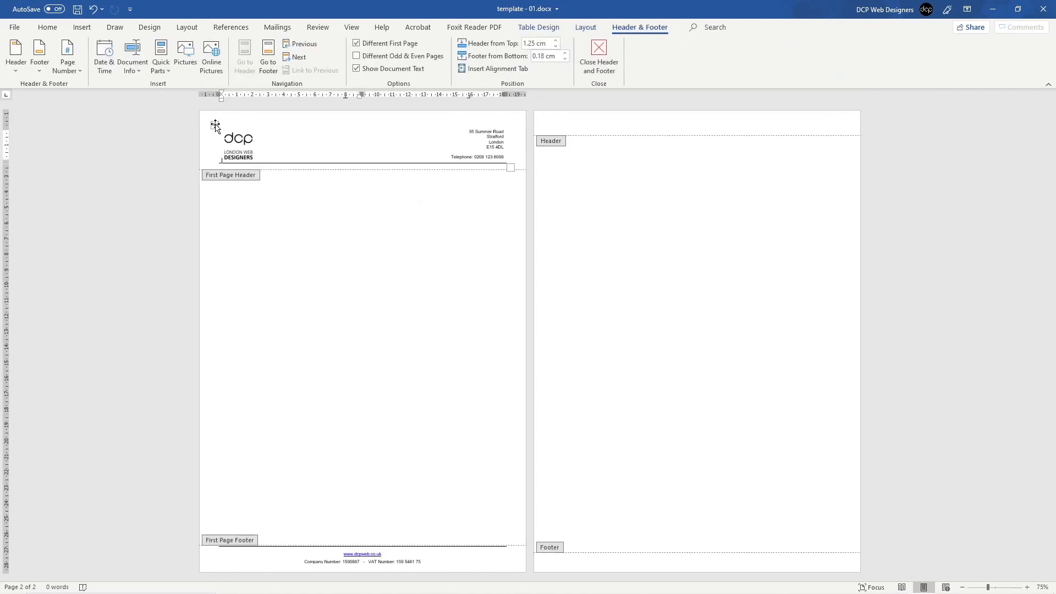
{"action": "scroll", "coordinate": [99, 147], "scroll_direction": "up", "scroll_amount": 10}
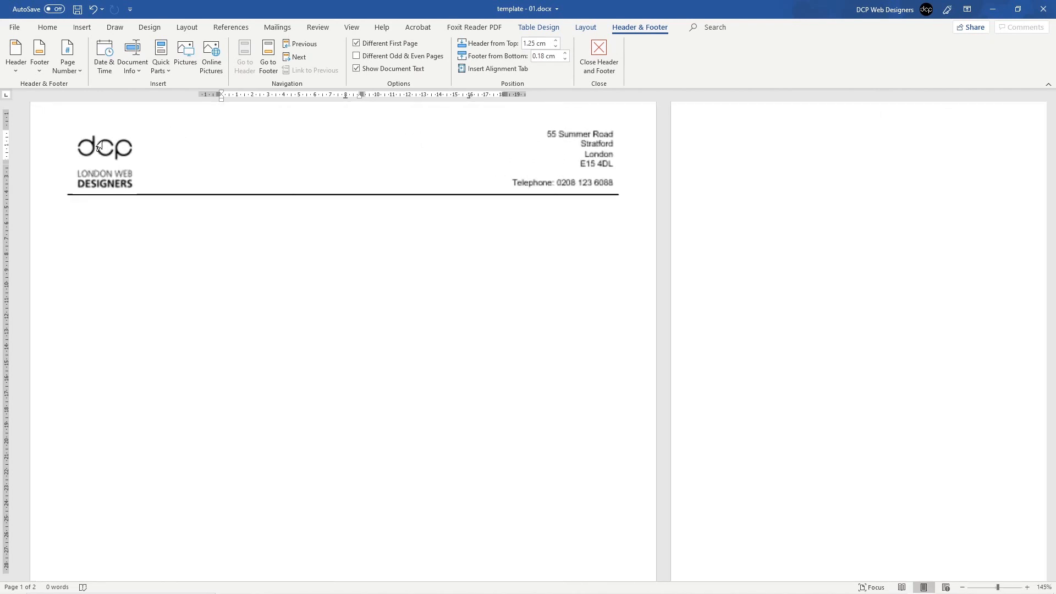
{"action": "left_click", "coordinate": [246, 155]}
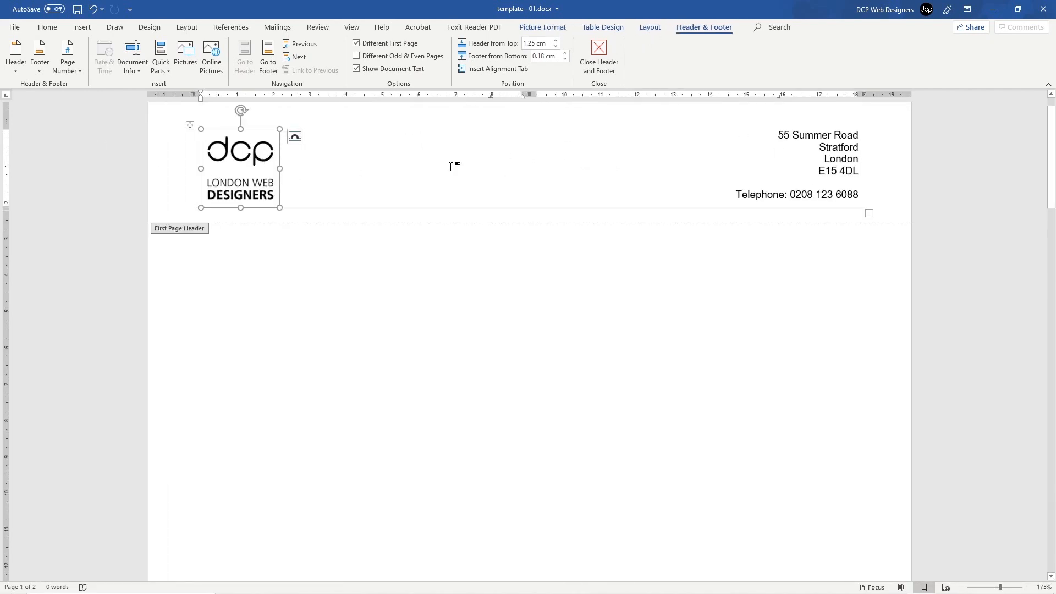
{"action": "left_click", "coordinate": [673, 211]}
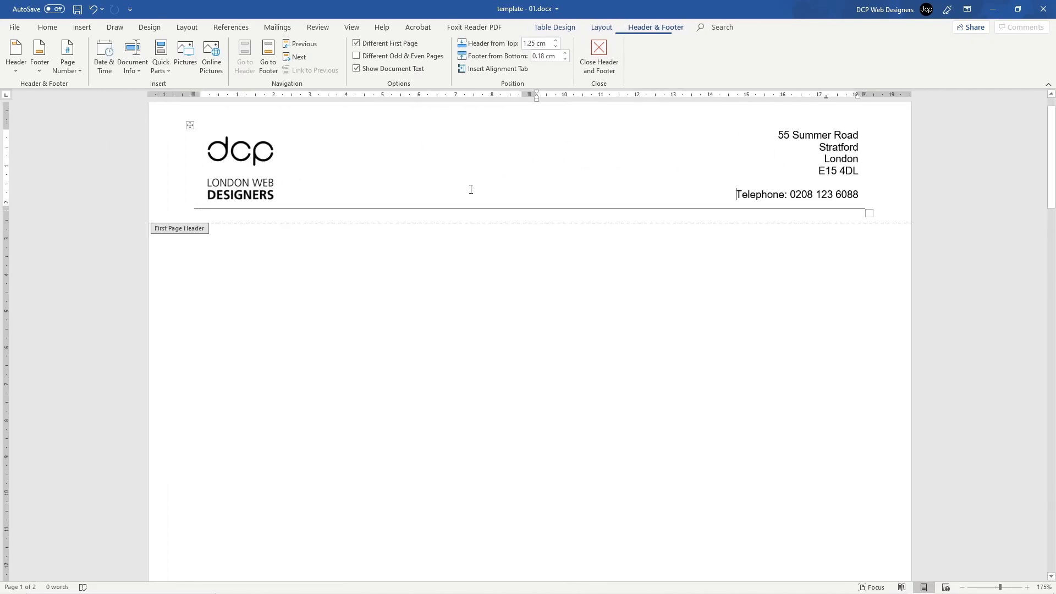
{"action": "left_click", "coordinate": [189, 124]}
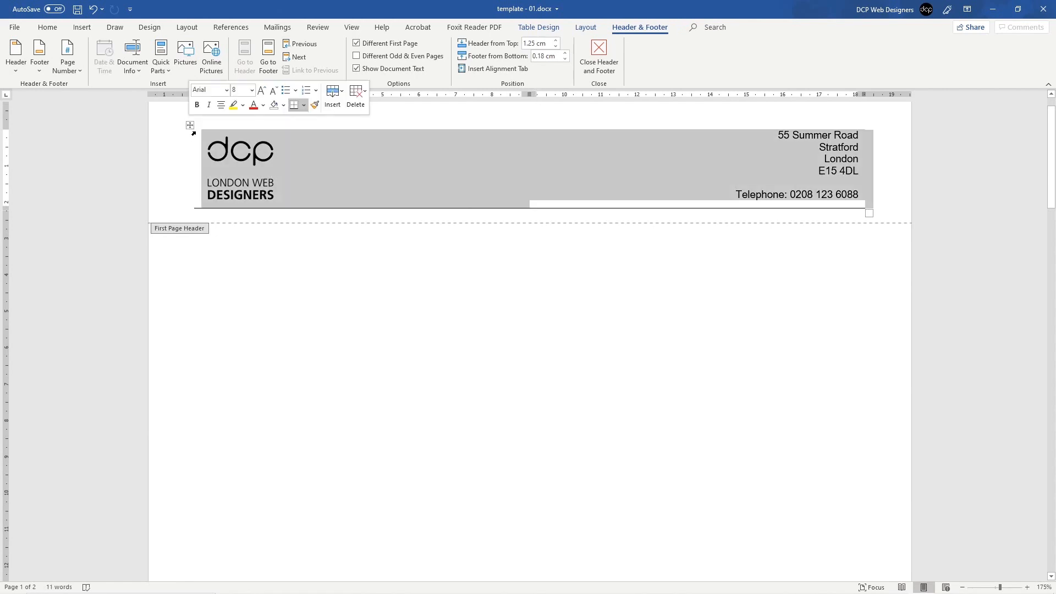
{"action": "right_click", "coordinate": [268, 144]}
{"action": "key", "text": "Escape"}
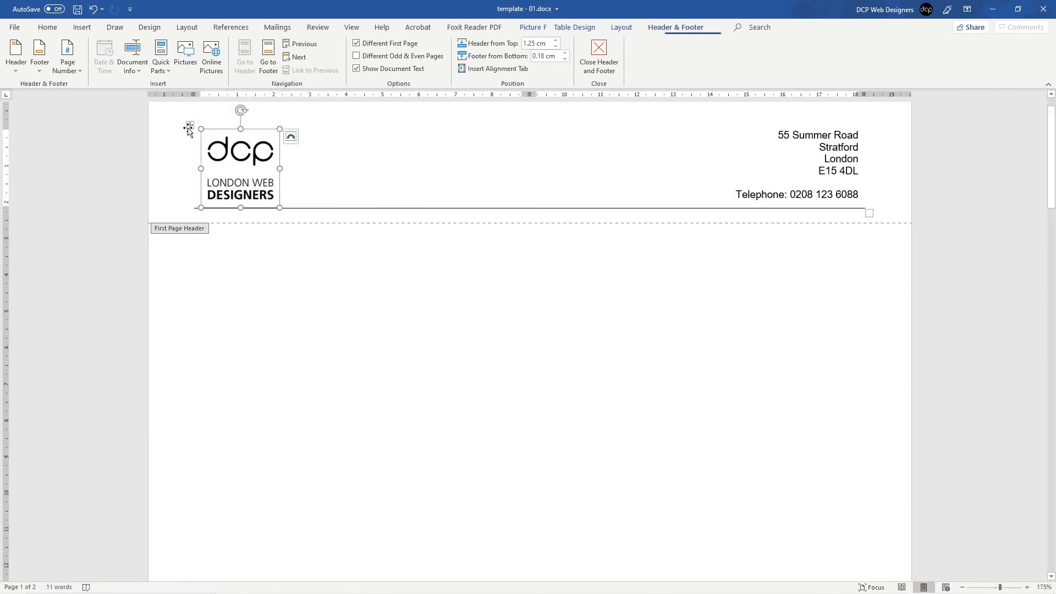
{"action": "left_click", "coordinate": [189, 125]}
{"action": "right_click", "coordinate": [348, 154]}
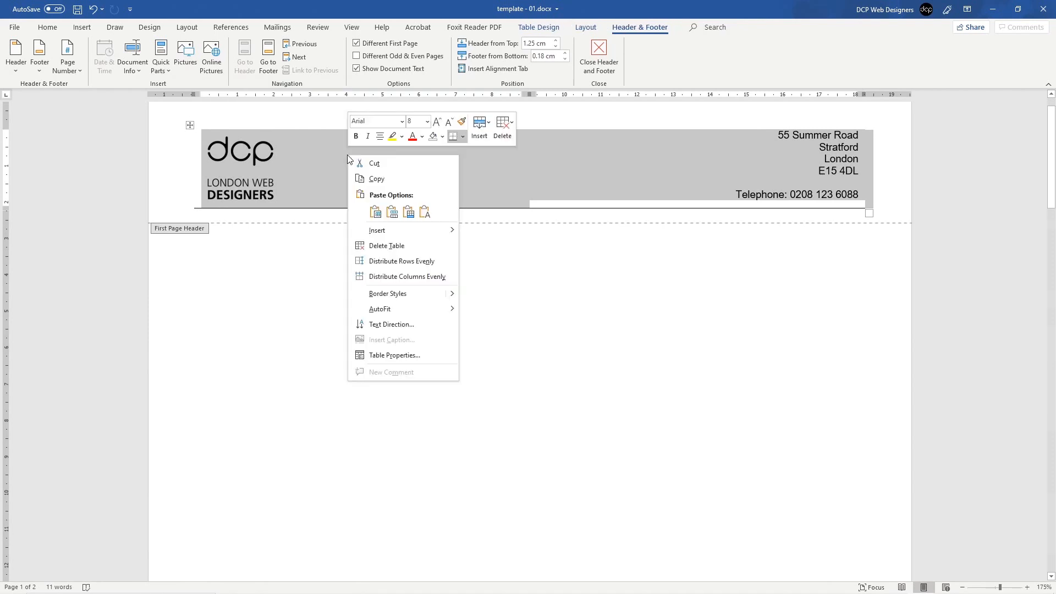
{"action": "left_click", "coordinate": [363, 179]}
Step: Move to page 2 and place the caret in its empty header
{"action": "scroll", "coordinate": [507, 273], "scroll_direction": "down", "scroll_amount": 10}
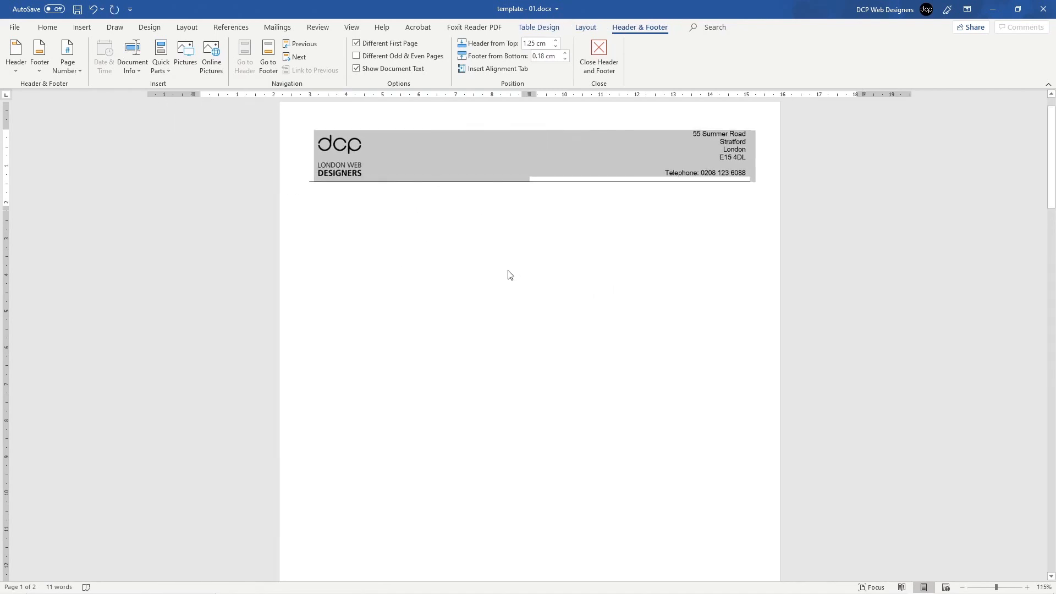
{"action": "scroll", "coordinate": [507, 273], "scroll_direction": "down", "scroll_amount": 3}
{"action": "scroll", "coordinate": [551, 207], "scroll_direction": "up", "scroll_amount": 1}
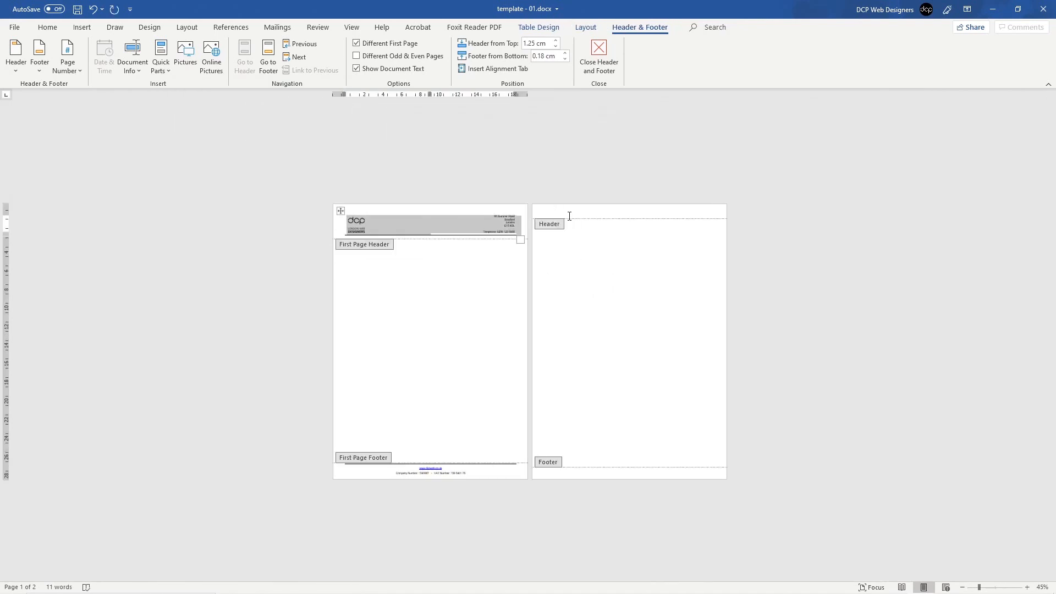
{"action": "left_click", "coordinate": [569, 215]}
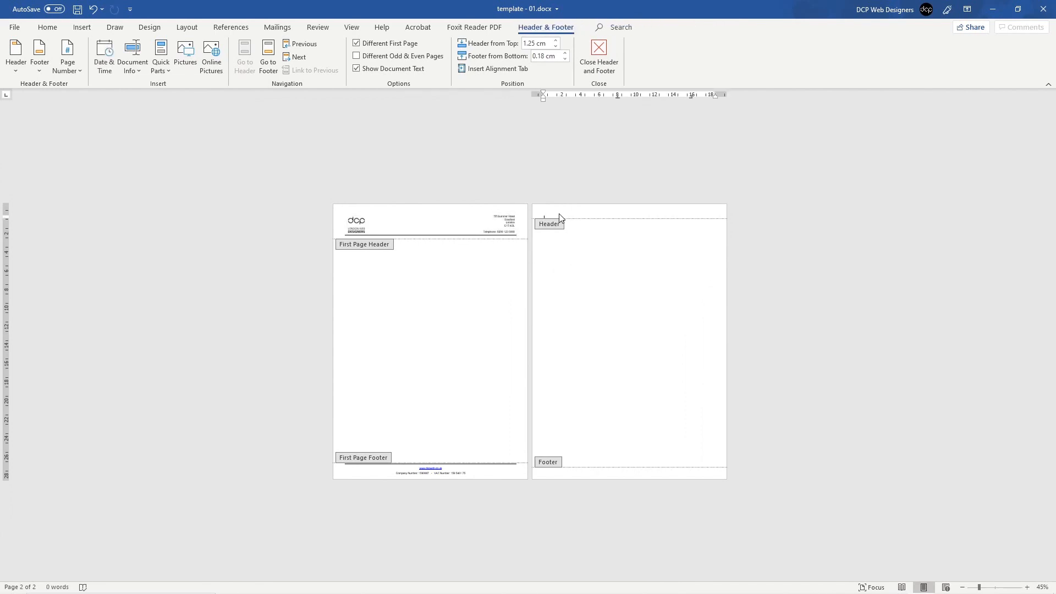
{"action": "scroll", "coordinate": [559, 213], "scroll_direction": "up", "scroll_amount": 6}
{"action": "scroll", "coordinate": [560, 215], "scroll_direction": "up", "scroll_amount": 4}
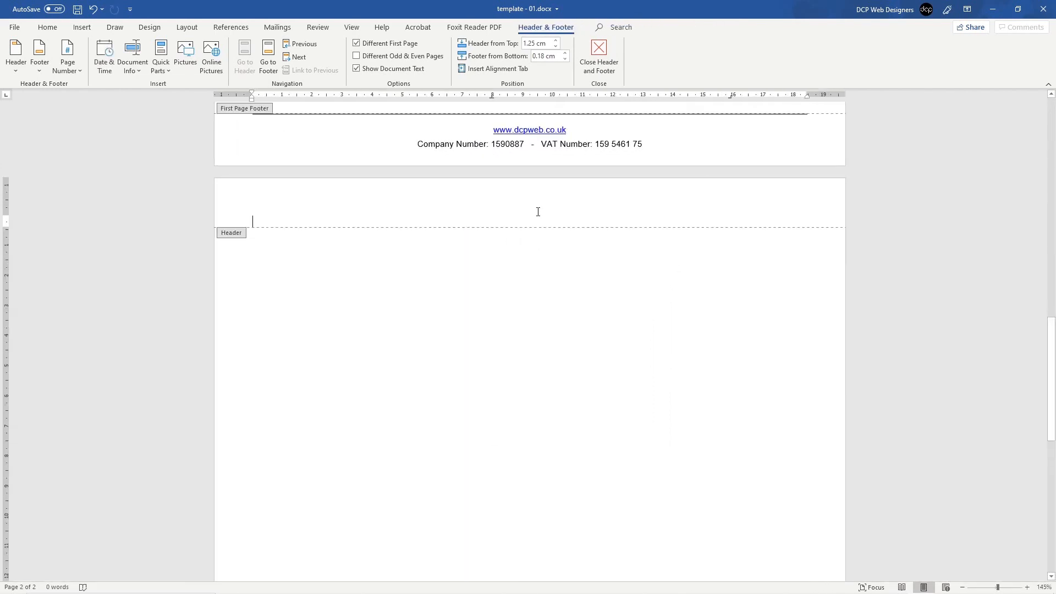
Step: Paste the header table into page 2 with source formatting and delete its address and telephone lines
{"action": "right_click", "coordinate": [263, 221]}
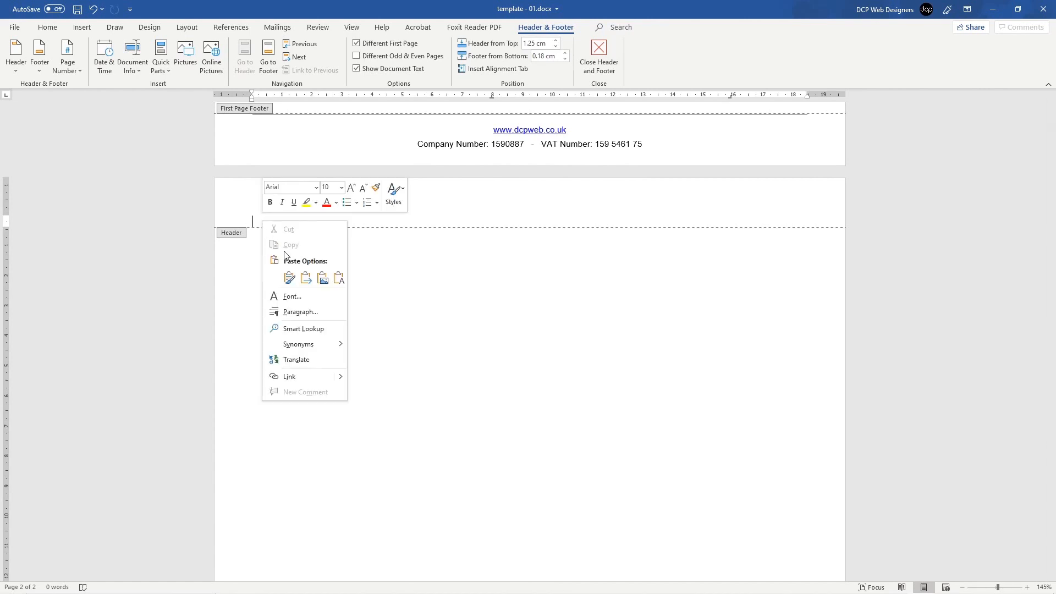
{"action": "left_click", "coordinate": [290, 279]}
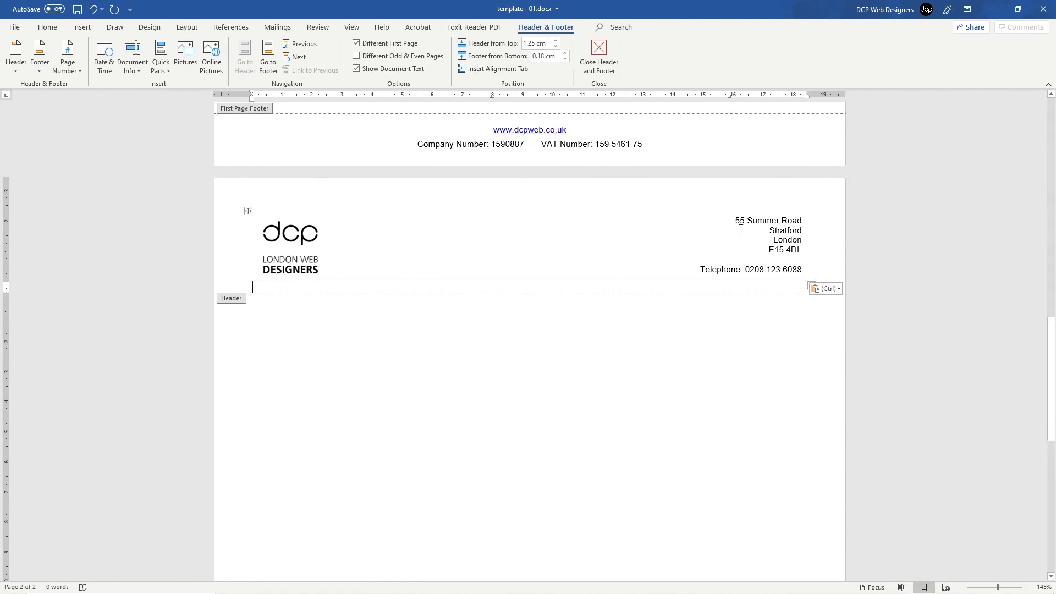
{"action": "left_click_drag", "start_coordinate": [732, 223], "coordinate": [801, 268]}
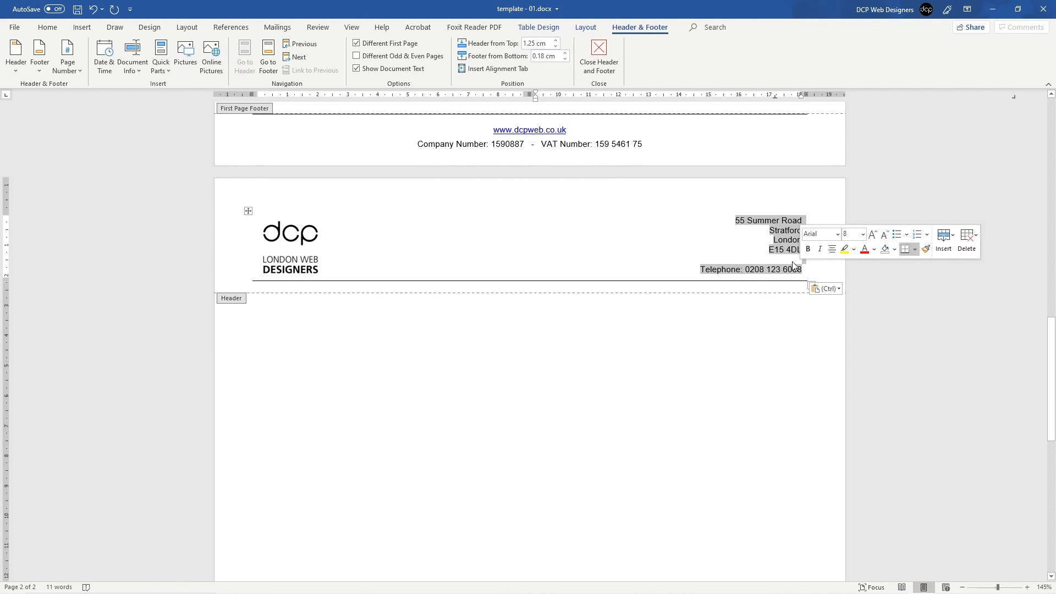
{"action": "key", "text": "Delete"}
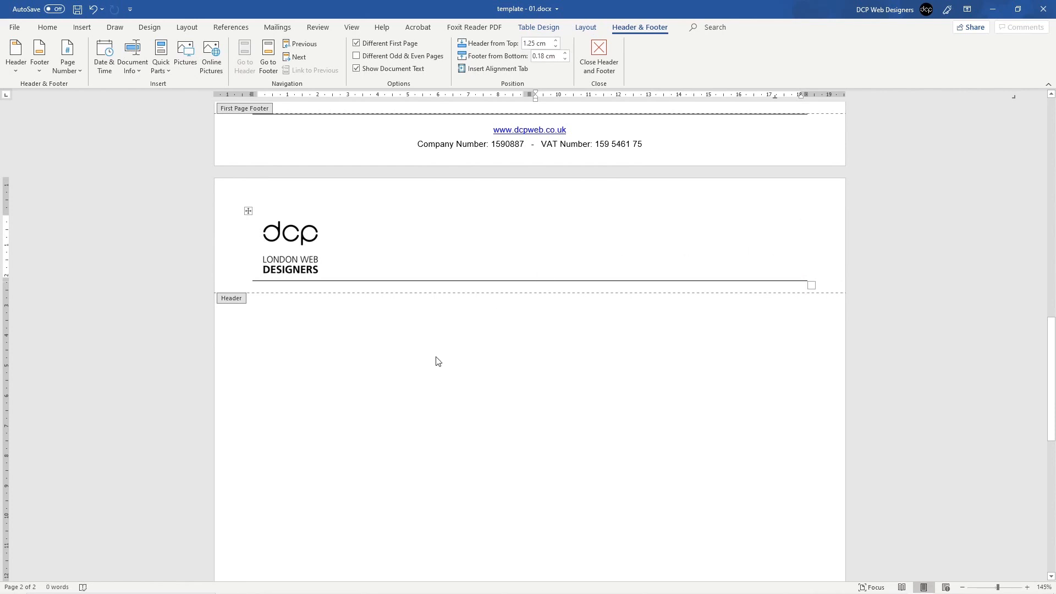
{"action": "double_click", "coordinate": [370, 376]}
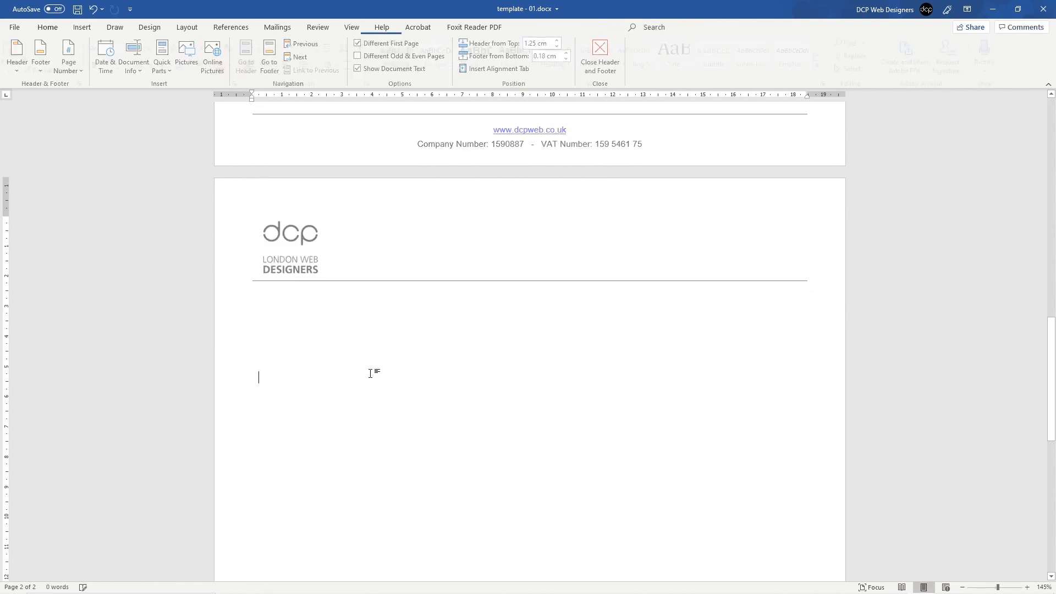
{"action": "scroll", "coordinate": [432, 354], "scroll_direction": "down", "scroll_amount": 11}
{"action": "scroll", "coordinate": [427, 358], "scroll_direction": "down", "scroll_amount": 2}
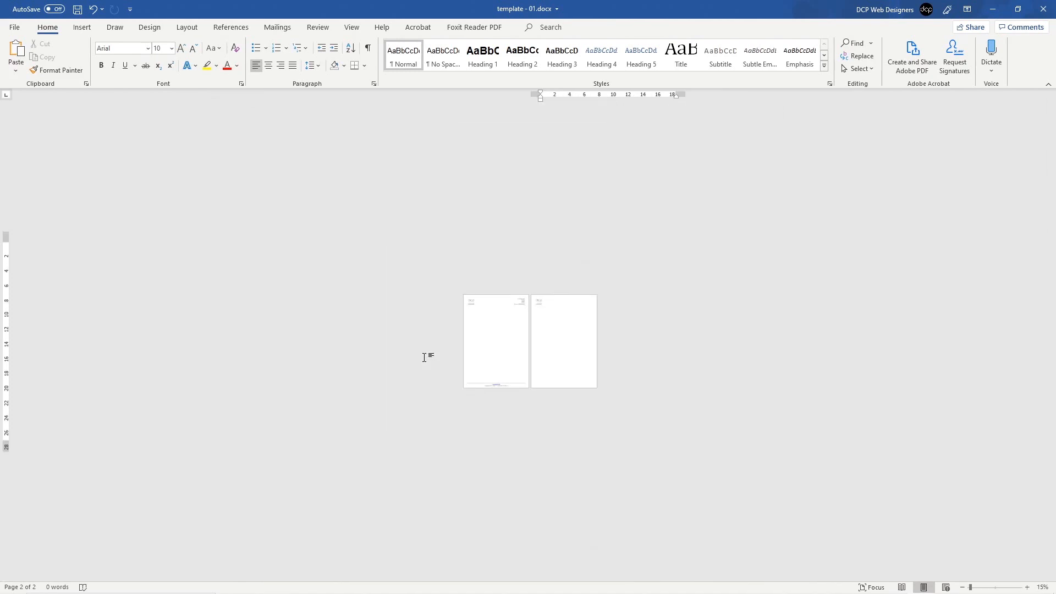
{"action": "scroll", "coordinate": [427, 357], "scroll_direction": "up", "scroll_amount": 7}
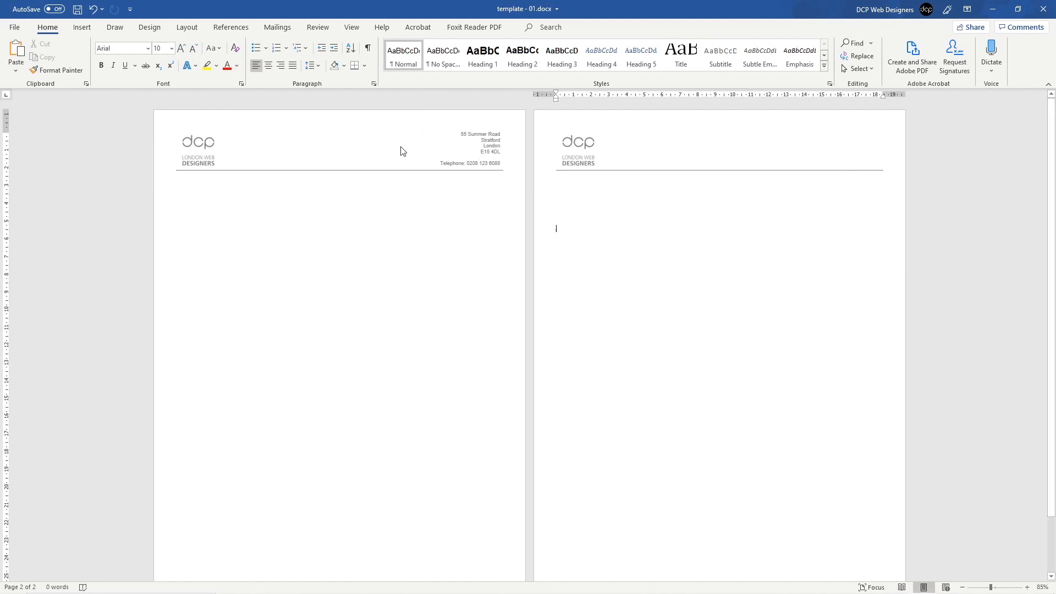
Step: Reopen header editing and place the caret on the first-page footer's web address line
{"action": "double_click", "coordinate": [233, 151]}
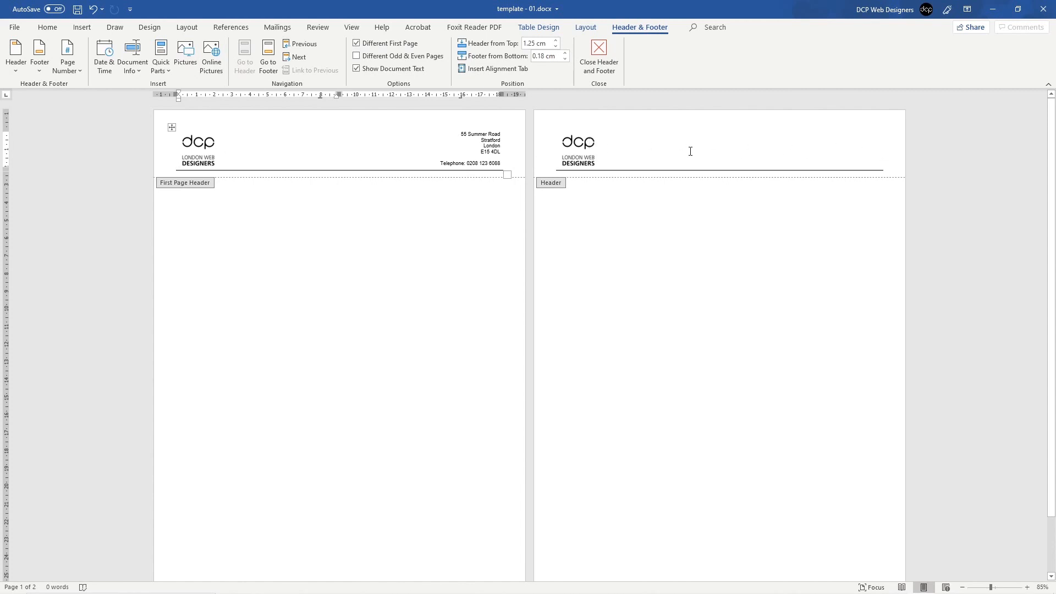
{"action": "left_click", "coordinate": [605, 147]}
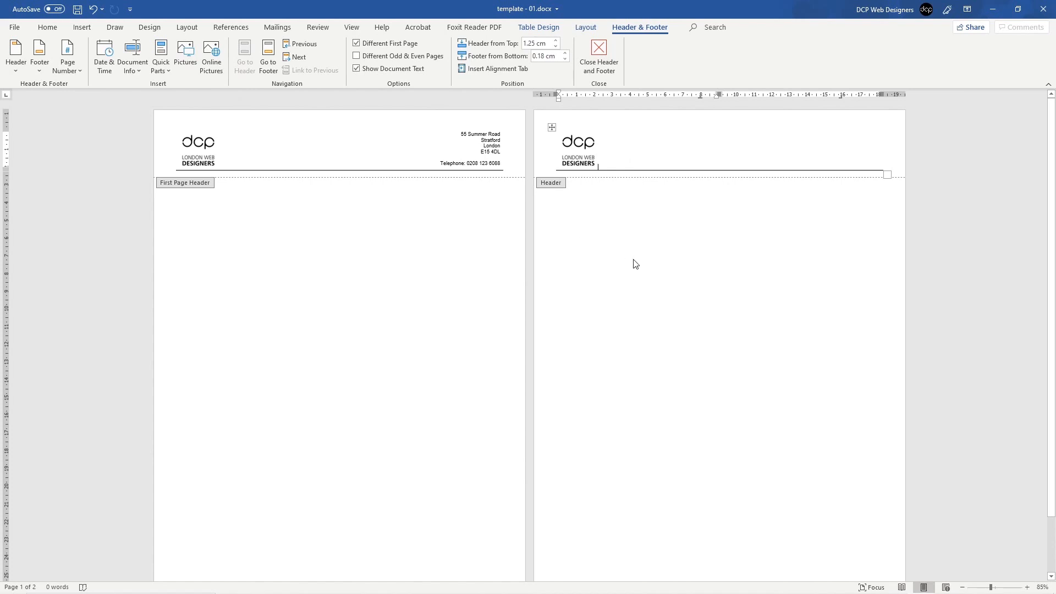
{"action": "scroll", "coordinate": [314, 330], "scroll_direction": "down", "scroll_amount": 2}
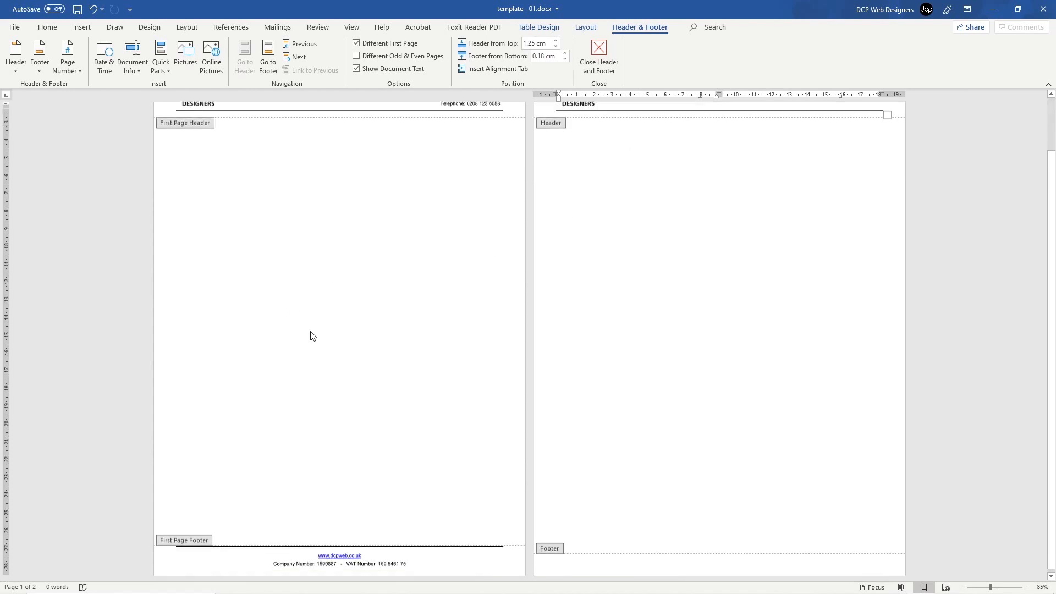
{"action": "double_click", "coordinate": [385, 561]}
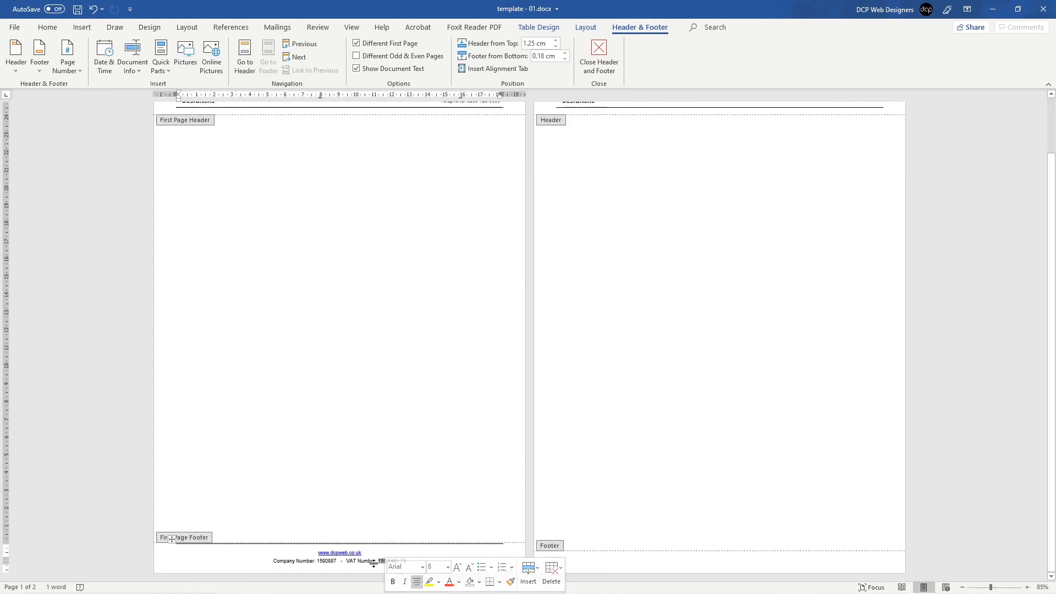
{"action": "left_click", "coordinate": [292, 556]}
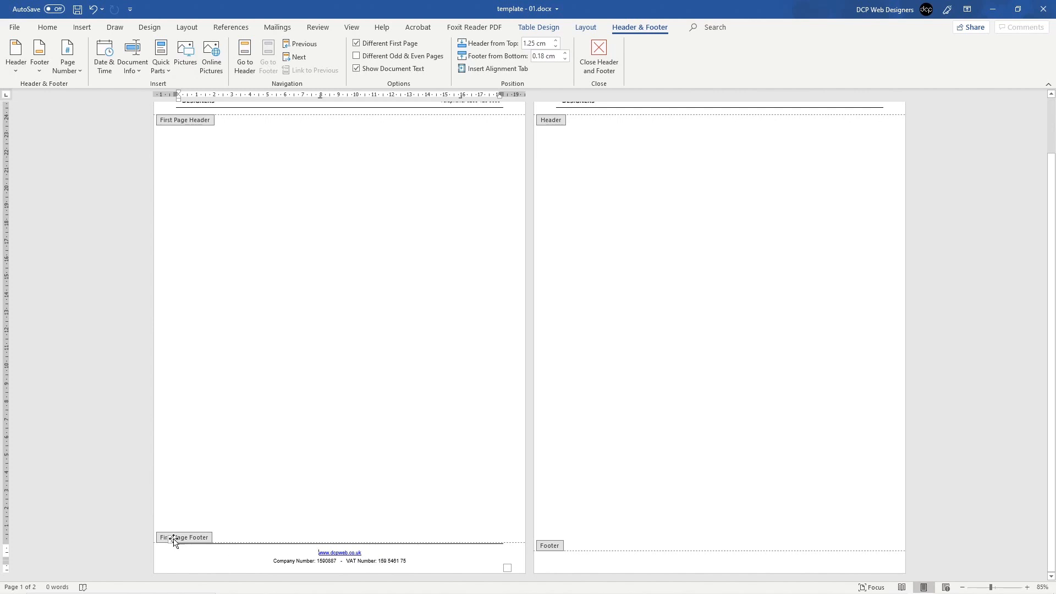
Step: Select the first-page footer table and copy it
{"action": "left_click", "coordinate": [172, 539]}
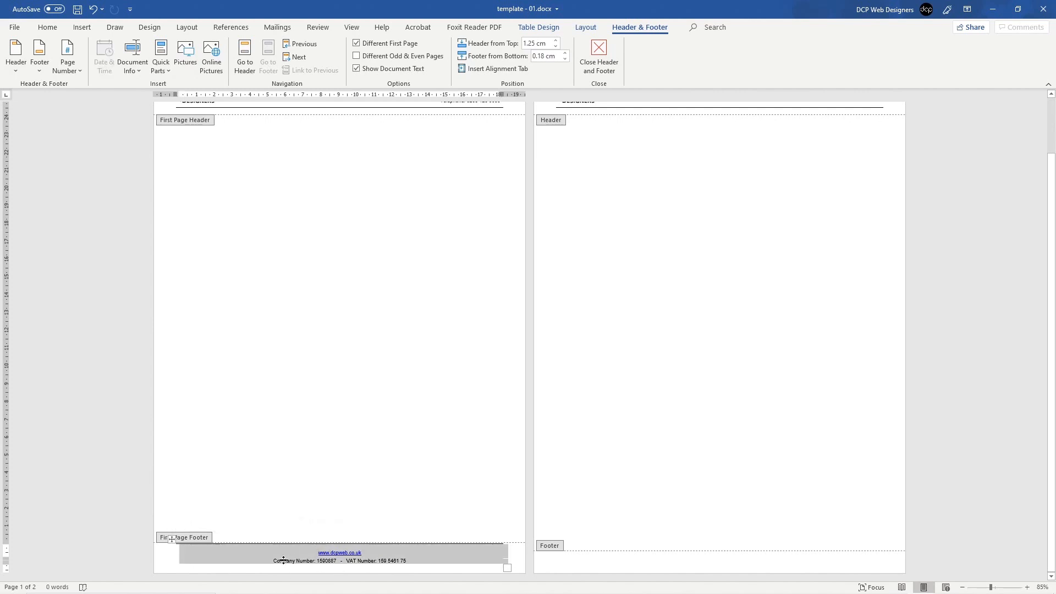
{"action": "right_click", "coordinate": [222, 556]}
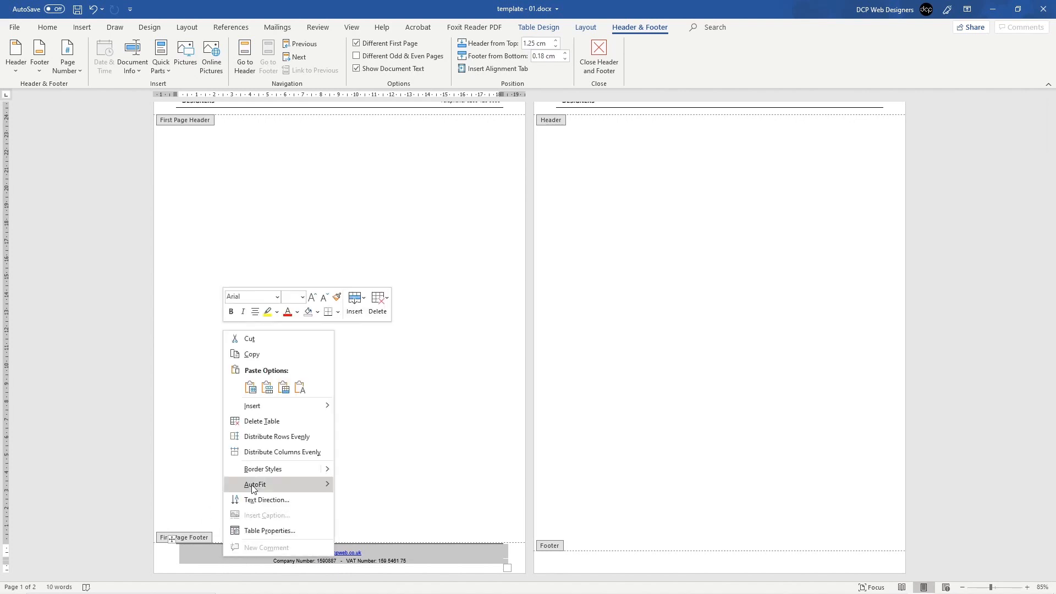
{"action": "left_click", "coordinate": [267, 352]}
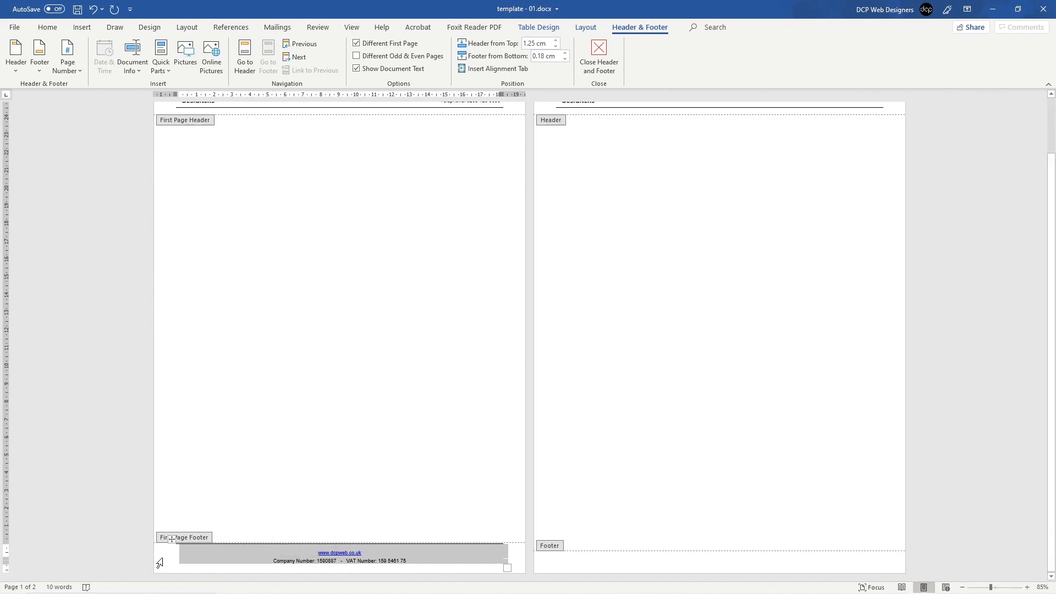
{"action": "left_click", "coordinate": [164, 555]}
{"action": "scroll", "coordinate": [179, 547], "scroll_direction": "up", "scroll_amount": 12, "text": "ctrl"}
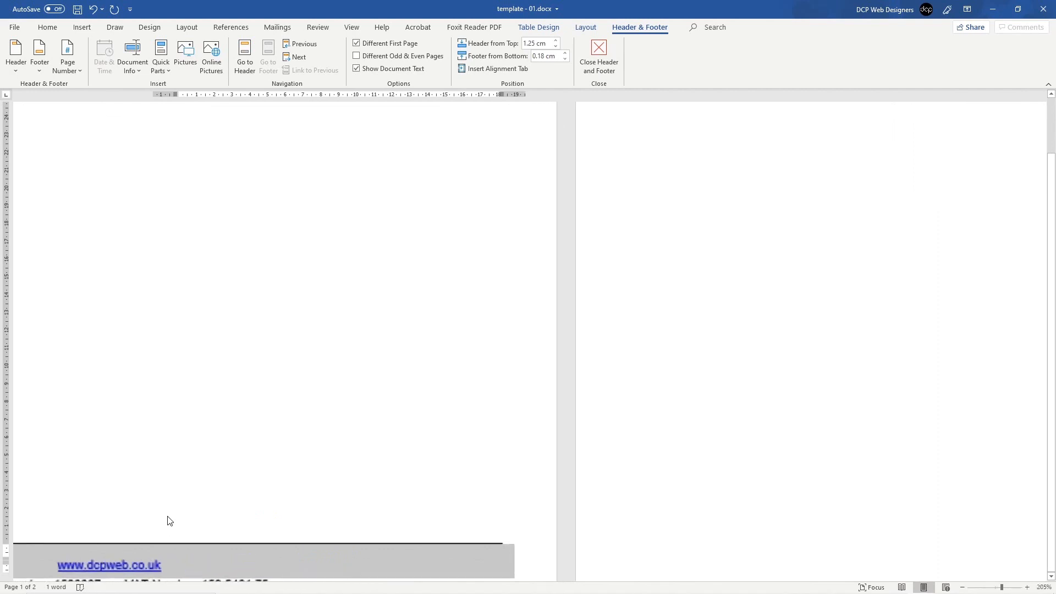
{"action": "scroll", "coordinate": [203, 508], "scroll_direction": "down", "scroll_amount": 4}
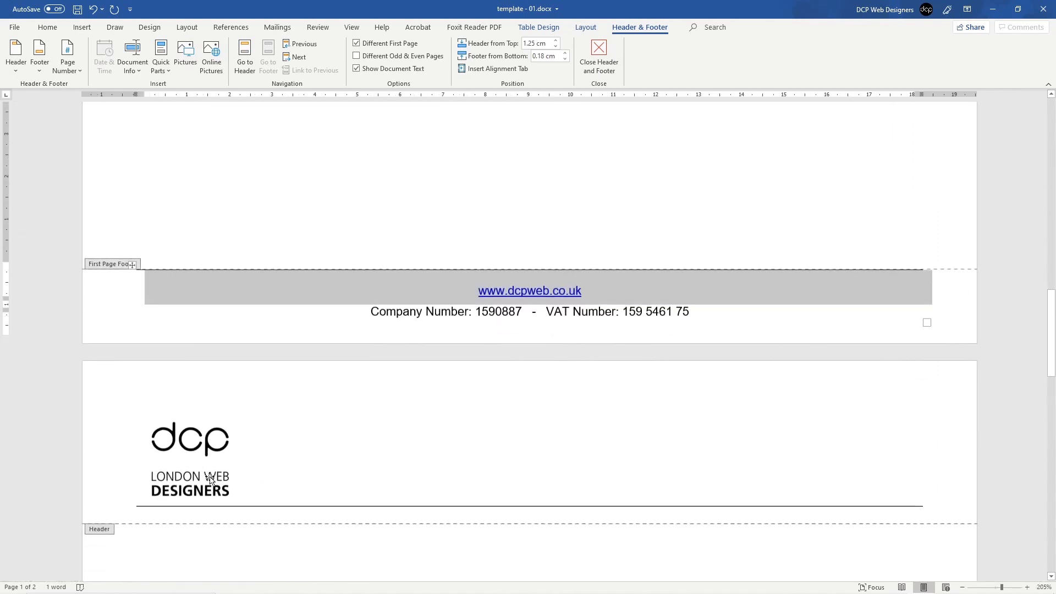
{"action": "left_click", "coordinate": [165, 318]}
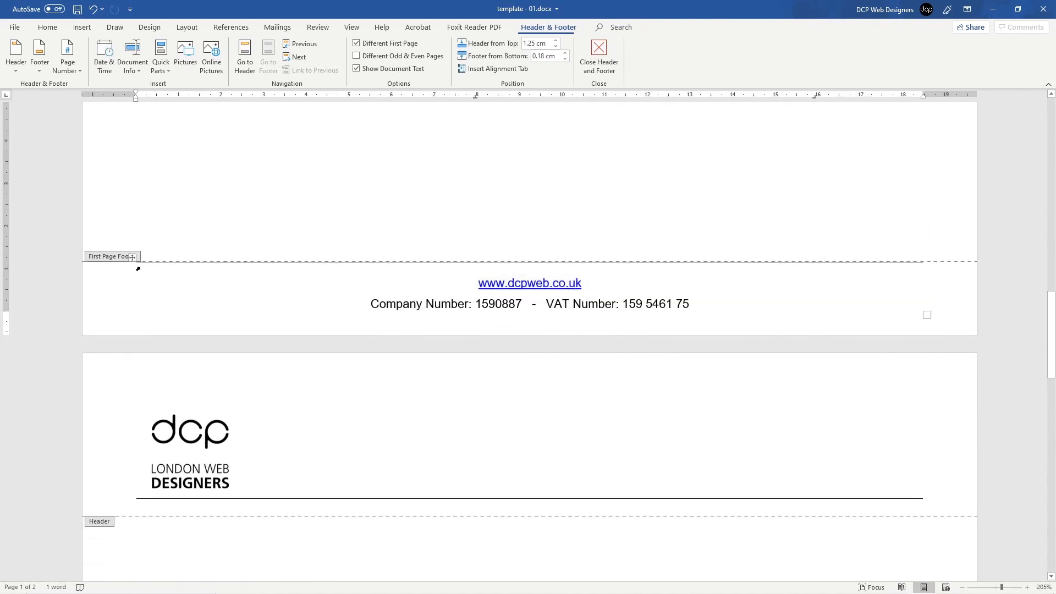
{"action": "left_click", "coordinate": [344, 285]}
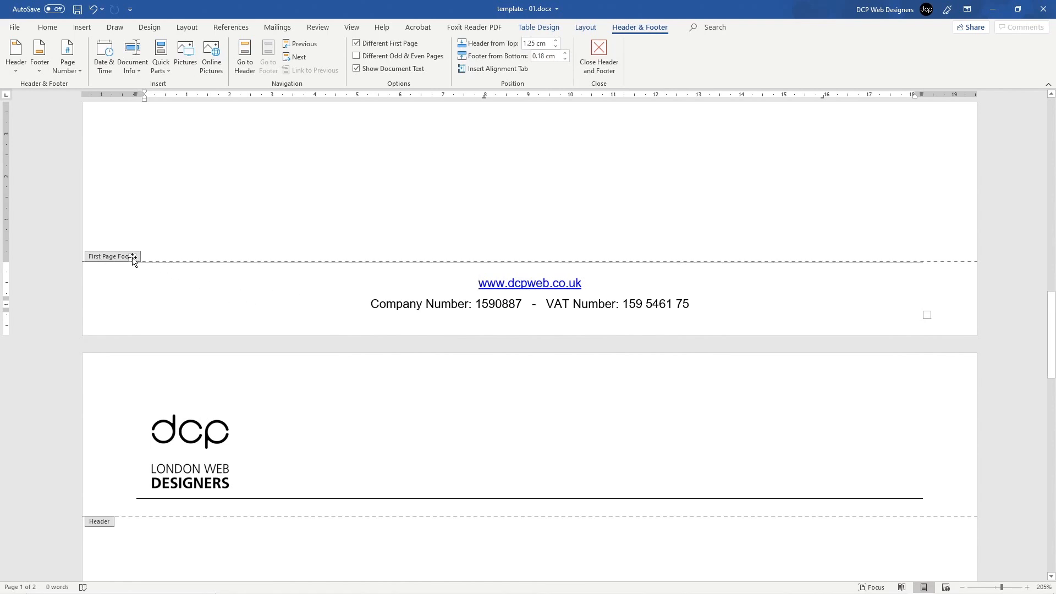
Step: Reselect and copy both footer rows, then close header and footer editing
{"action": "scroll", "coordinate": [132, 261], "scroll_direction": "up", "scroll_amount": 1}
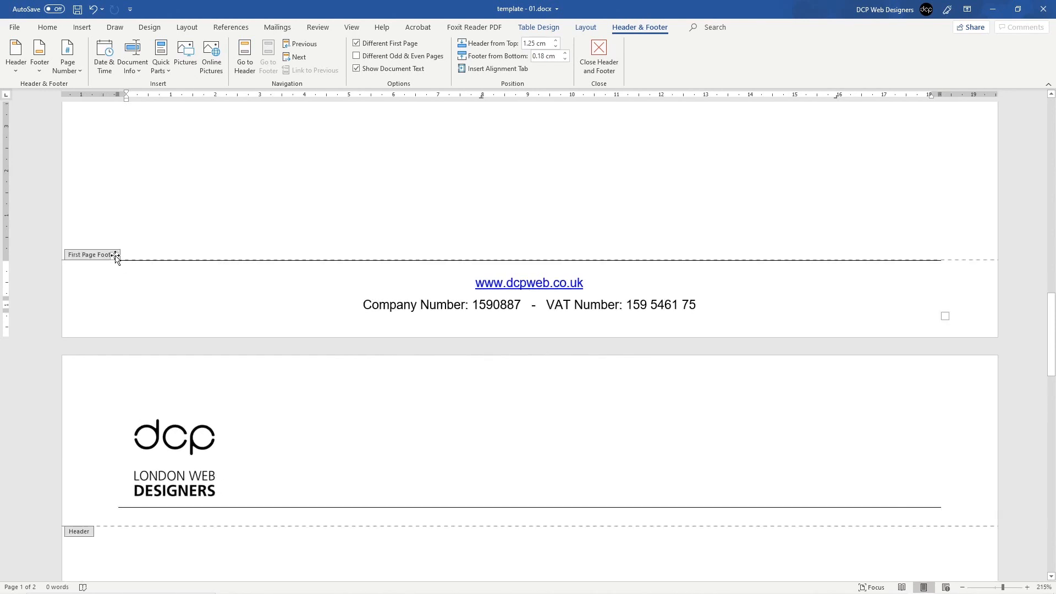
{"action": "left_click", "coordinate": [114, 257]}
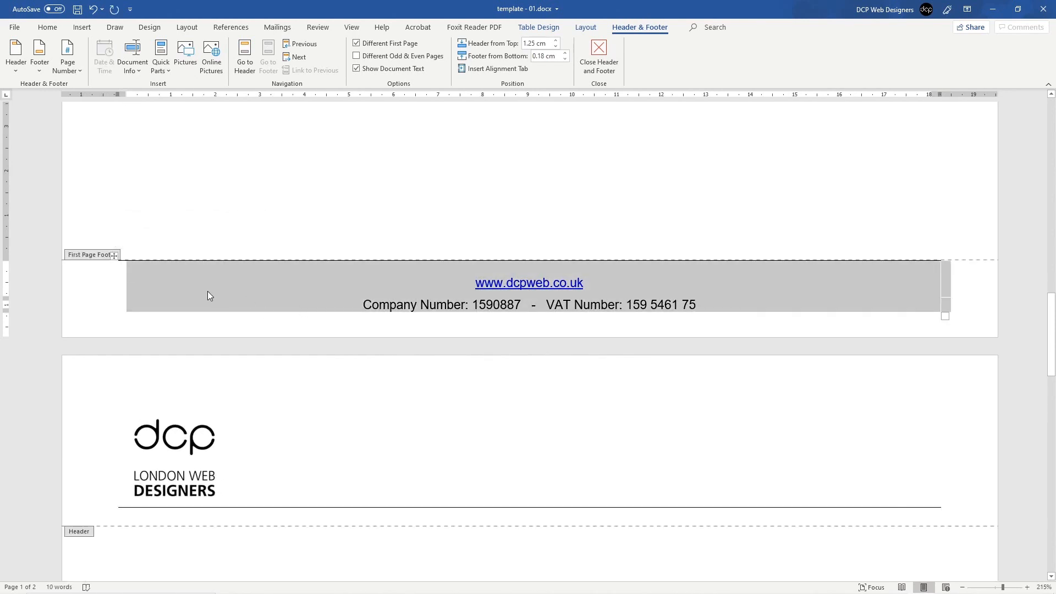
{"action": "left_click", "coordinate": [190, 289]}
{"action": "left_click_drag", "start_coordinate": [94, 275], "coordinate": [91, 319]}
{"action": "key", "text": "super+c"}
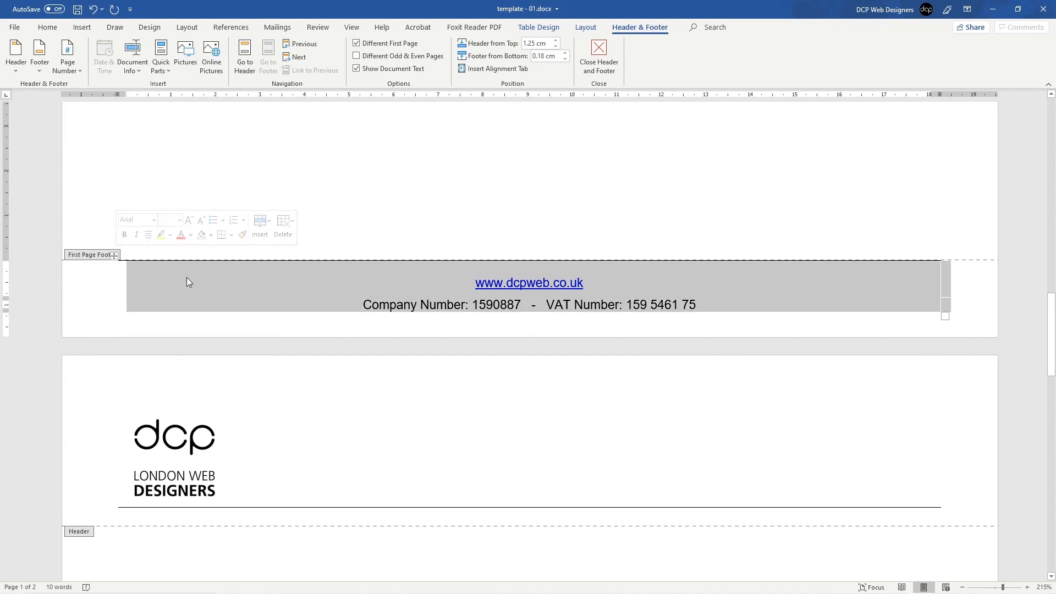
{"action": "right_click", "coordinate": [270, 278]}
{"action": "left_click", "coordinate": [305, 304]}
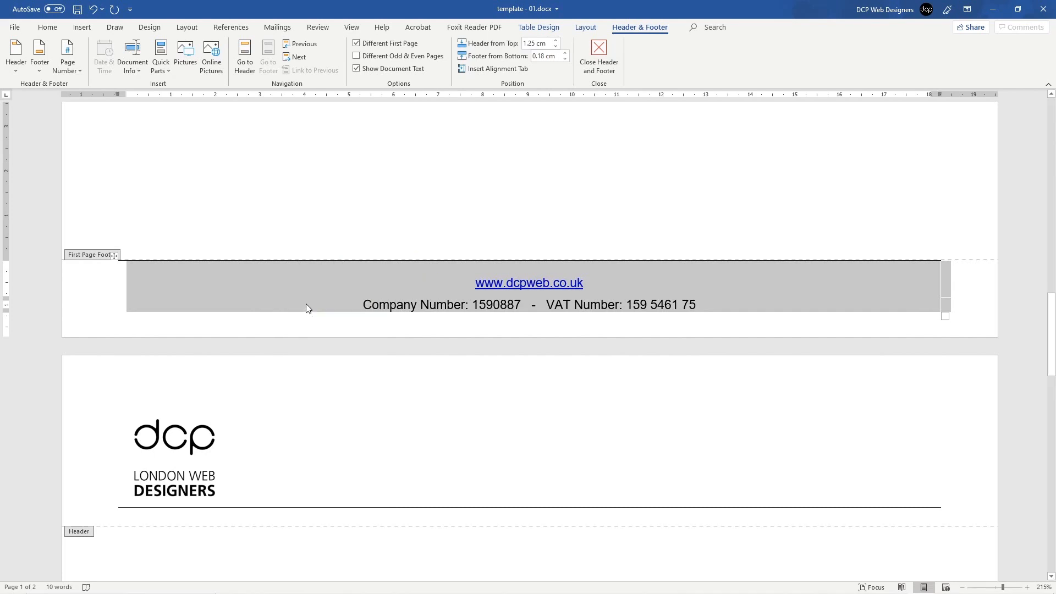
{"action": "scroll", "coordinate": [352, 394], "scroll_direction": "down", "scroll_amount": 15}
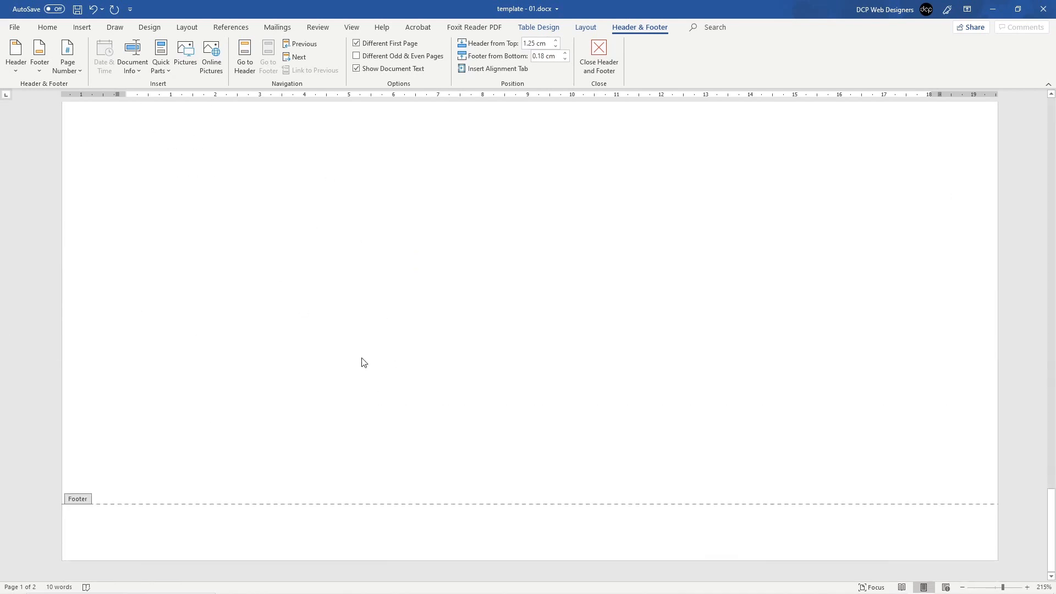
{"action": "scroll", "coordinate": [216, 532], "scroll_direction": "up", "scroll_amount": 15}
{"action": "double_click", "coordinate": [245, 528]}
{"action": "scroll", "coordinate": [308, 451], "scroll_direction": "down", "scroll_amount": 12}
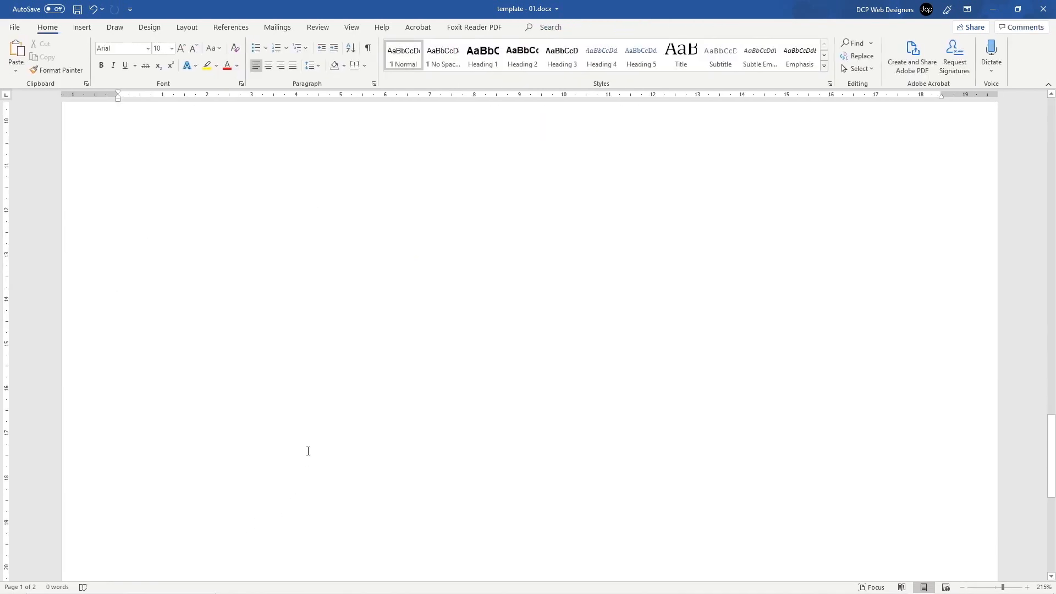
Step: Paste the website and company/VAT number lines into page 2's footer keeping source formatting
{"action": "scroll", "coordinate": [308, 451], "scroll_direction": "down", "scroll_amount": 5}
{"action": "double_click", "coordinate": [348, 537]}
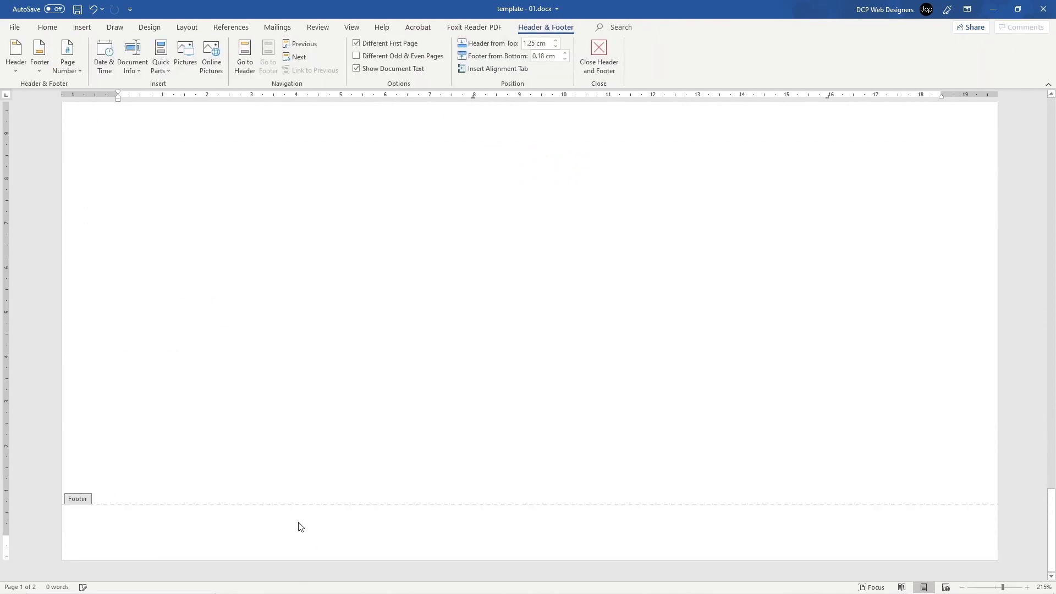
{"action": "right_click", "coordinate": [235, 547]}
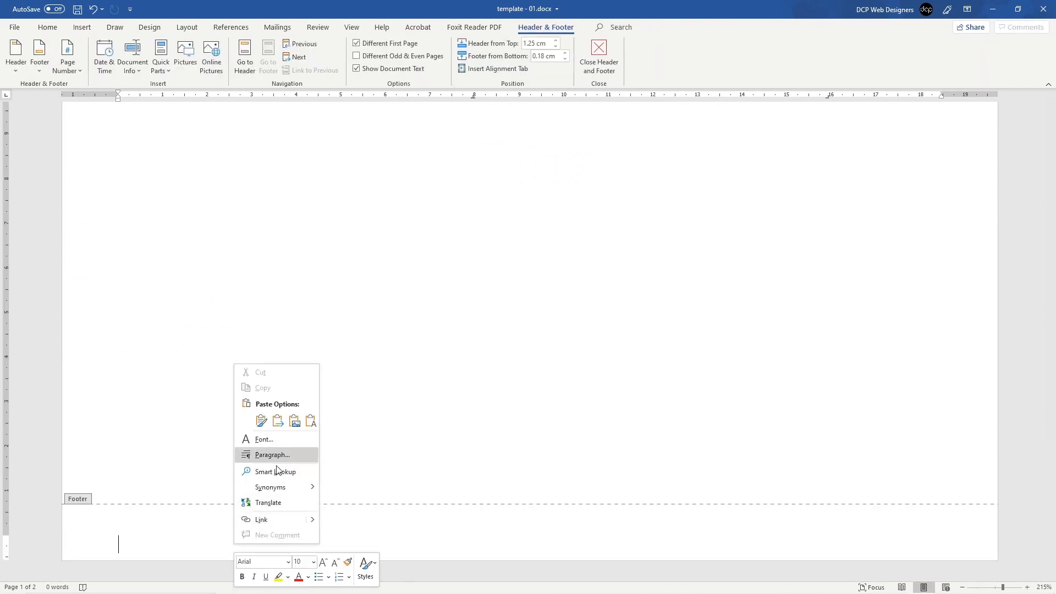
{"action": "left_click", "coordinate": [260, 420]}
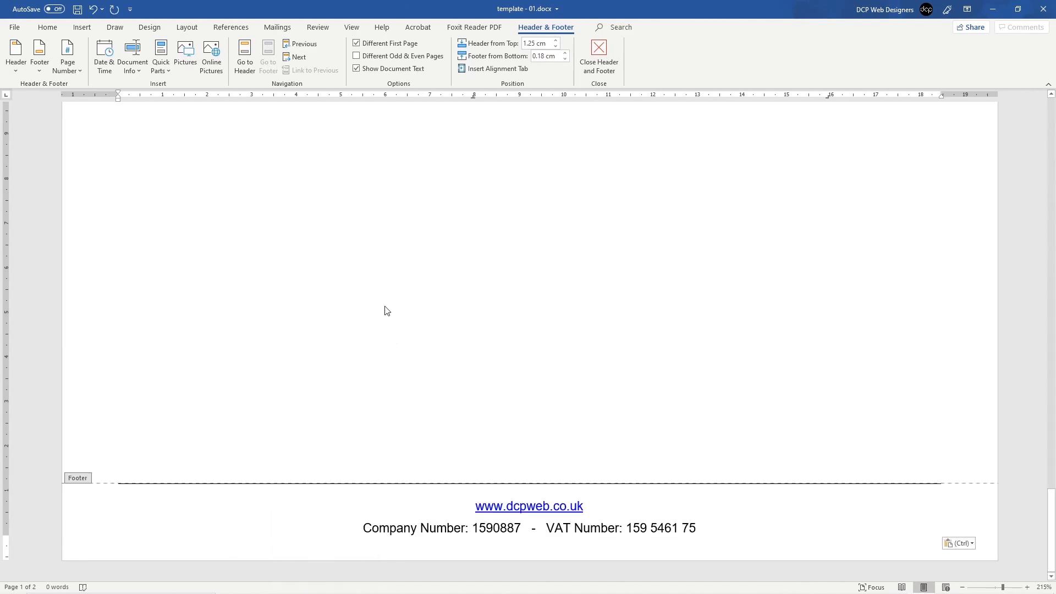
{"action": "double_click", "coordinate": [308, 218]}
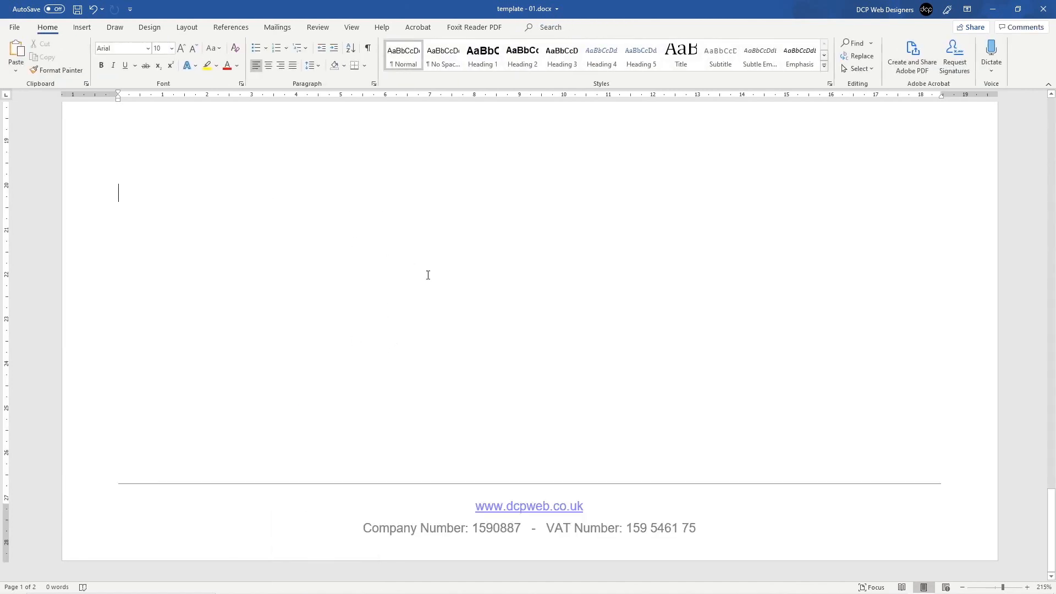
{"action": "scroll", "coordinate": [428, 275], "scroll_direction": "down", "scroll_amount": 16}
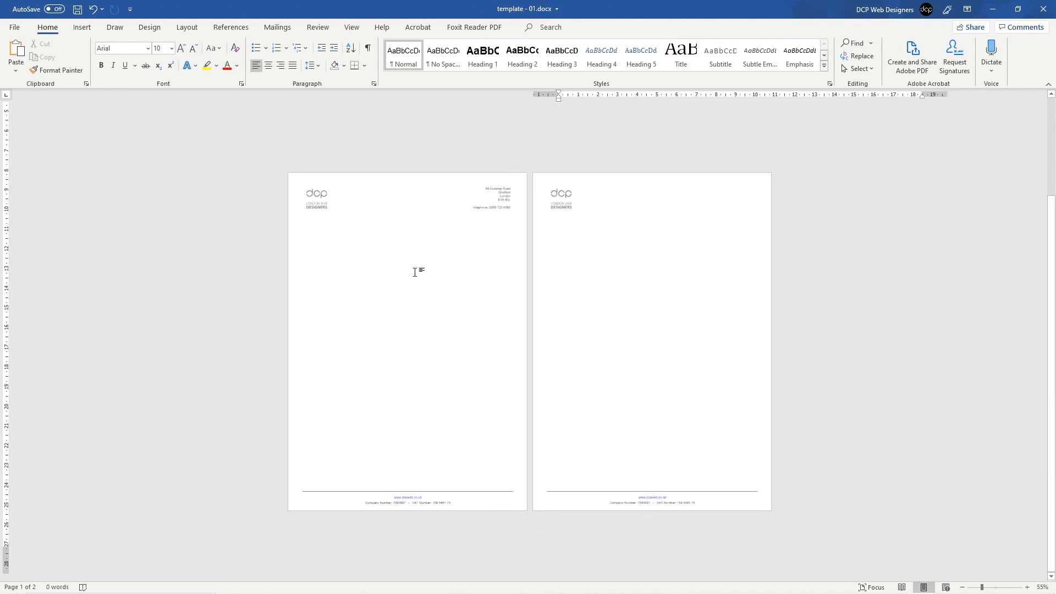
{"action": "scroll", "coordinate": [415, 272], "scroll_direction": "up", "scroll_amount": 2}
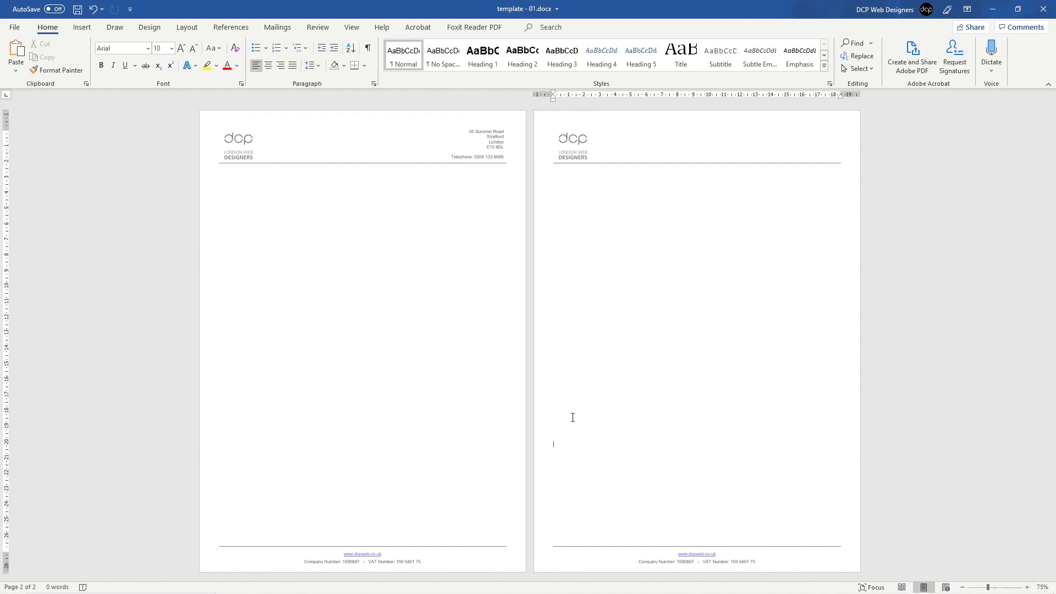
{"action": "left_click", "coordinate": [565, 182]}
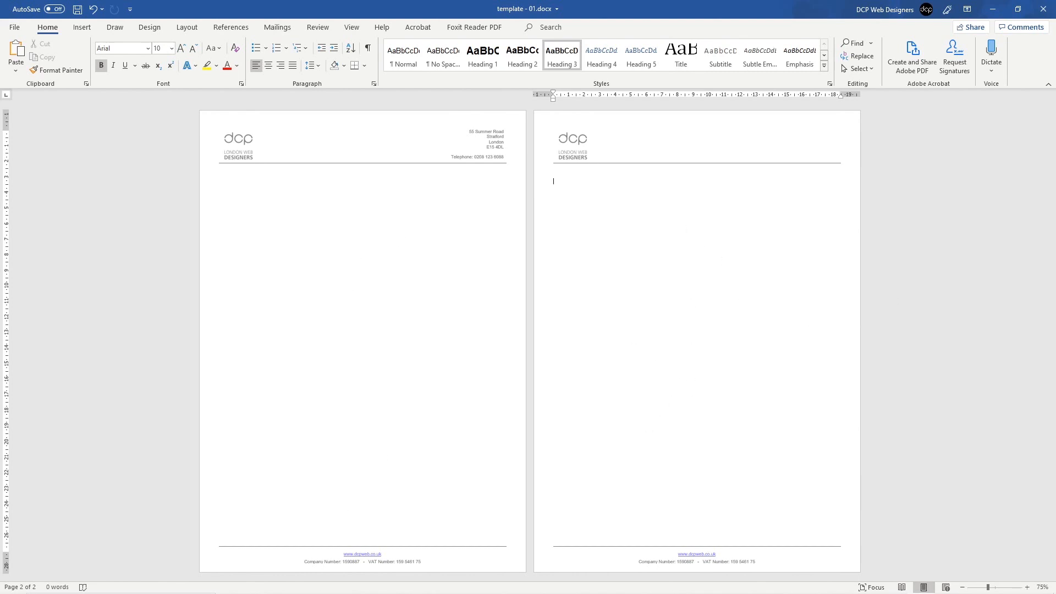
Step: Insert a new empty row above the website link in page 2's footer table
{"action": "double_click", "coordinate": [759, 564]}
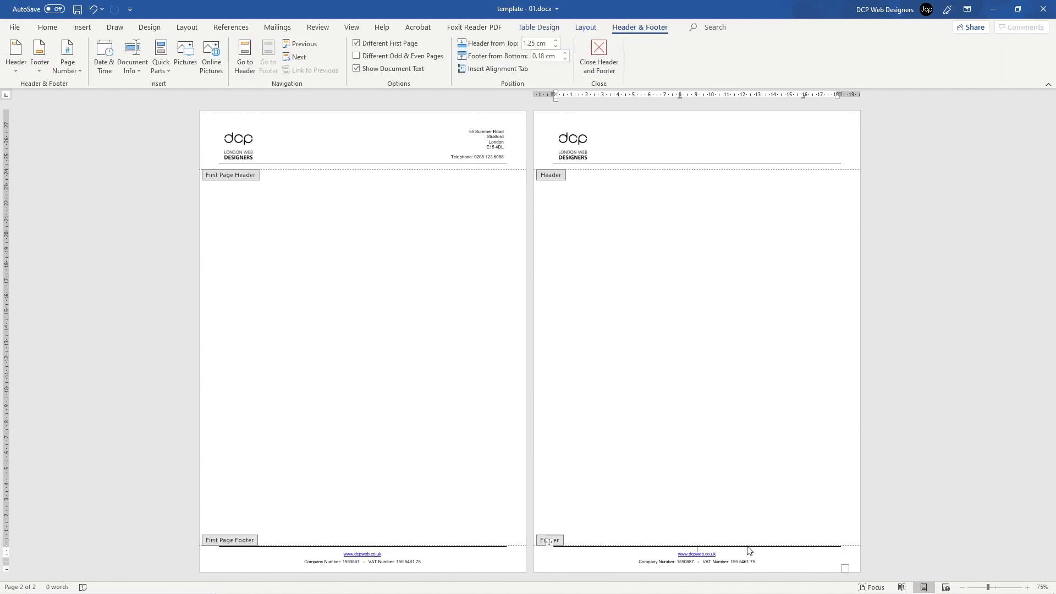
{"action": "scroll", "coordinate": [749, 548], "scroll_direction": "up", "scroll_amount": 12, "text": "ctrl"}
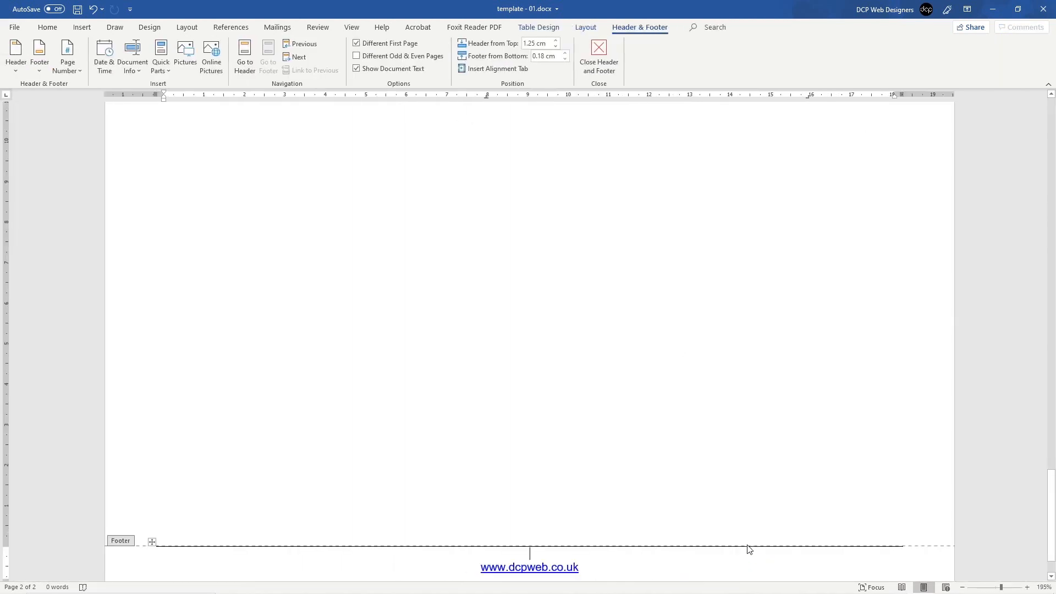
{"action": "scroll", "coordinate": [748, 549], "scroll_direction": "down", "scroll_amount": 2}
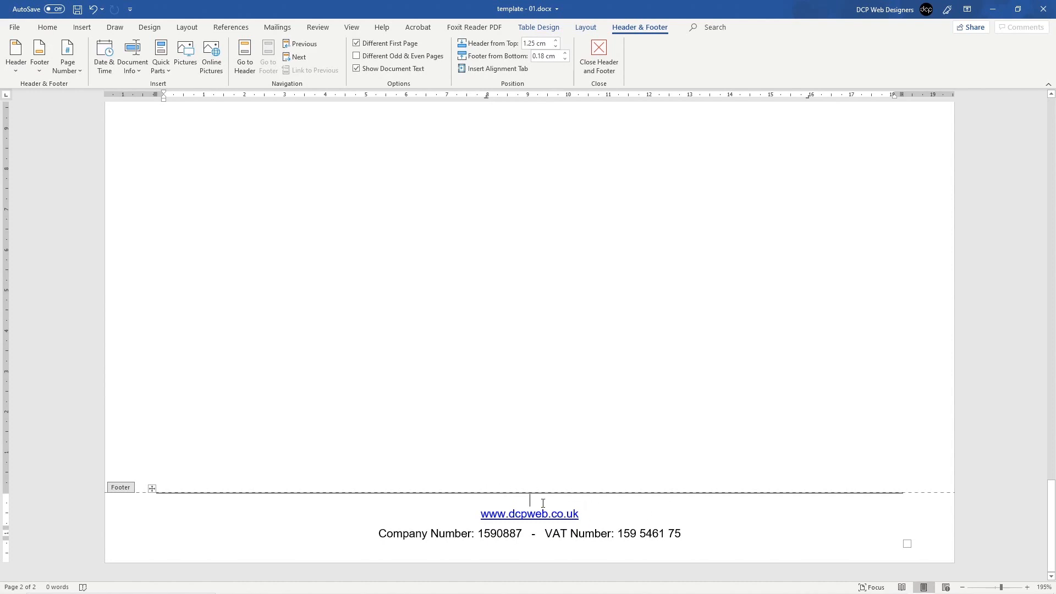
{"action": "left_click", "coordinate": [528, 501]}
{"action": "right_click", "coordinate": [531, 501]}
{"action": "mouse_move", "coordinate": [572, 384]}
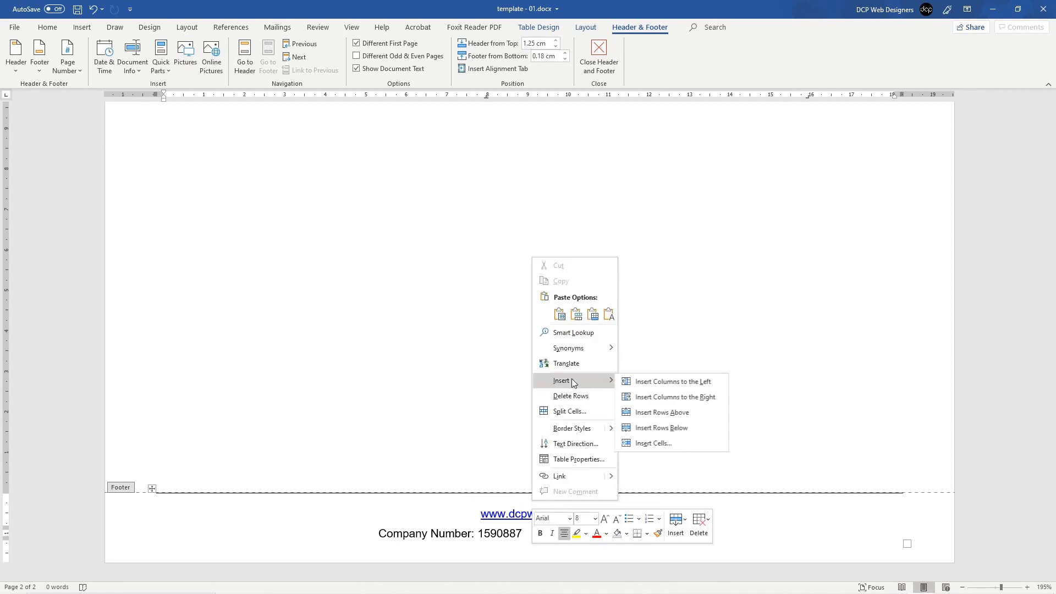
{"action": "left_click", "coordinate": [511, 500]}
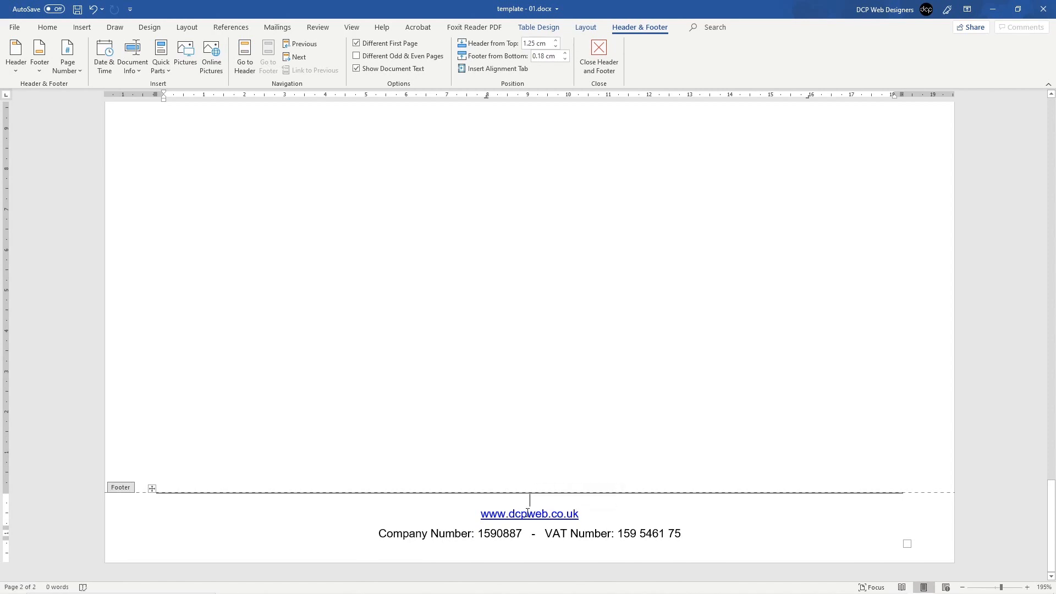
{"action": "right_click", "coordinate": [533, 502]}
{"action": "mouse_move", "coordinate": [580, 385]}
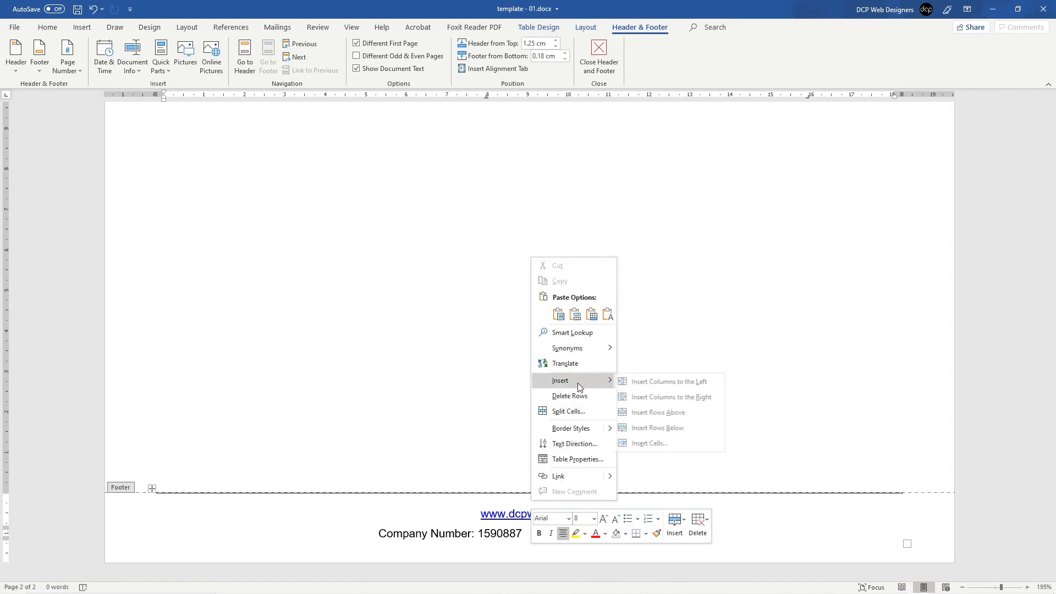
{"action": "left_click", "coordinate": [671, 417]}
{"action": "left_click", "coordinate": [436, 489]}
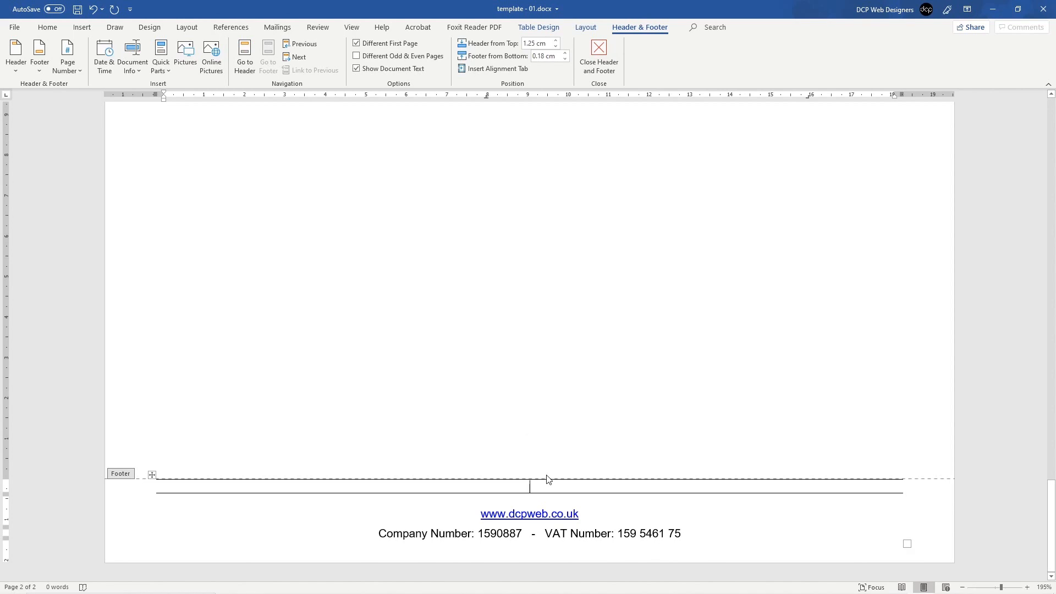
Step: Add a line to the new footer row and right-align it
{"action": "key", "text": "Return"}
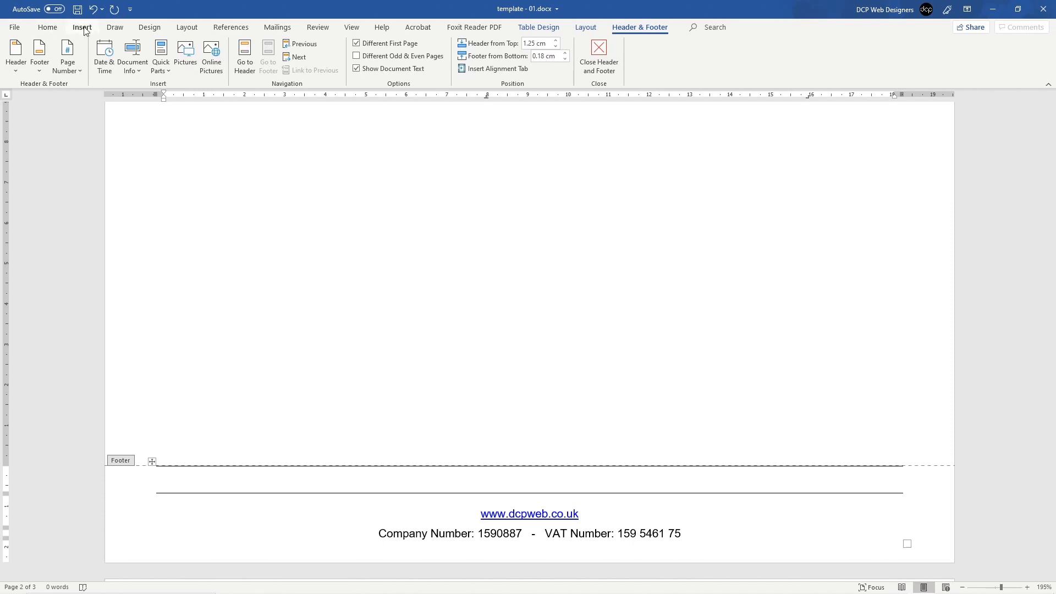
{"action": "left_click", "coordinate": [47, 27]}
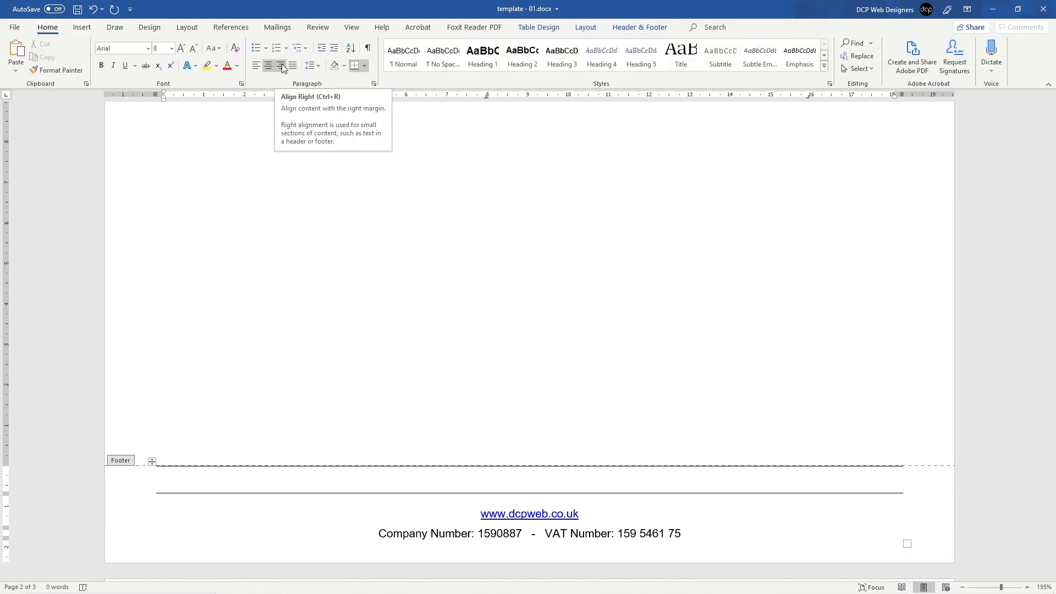
{"action": "left_click", "coordinate": [282, 67]}
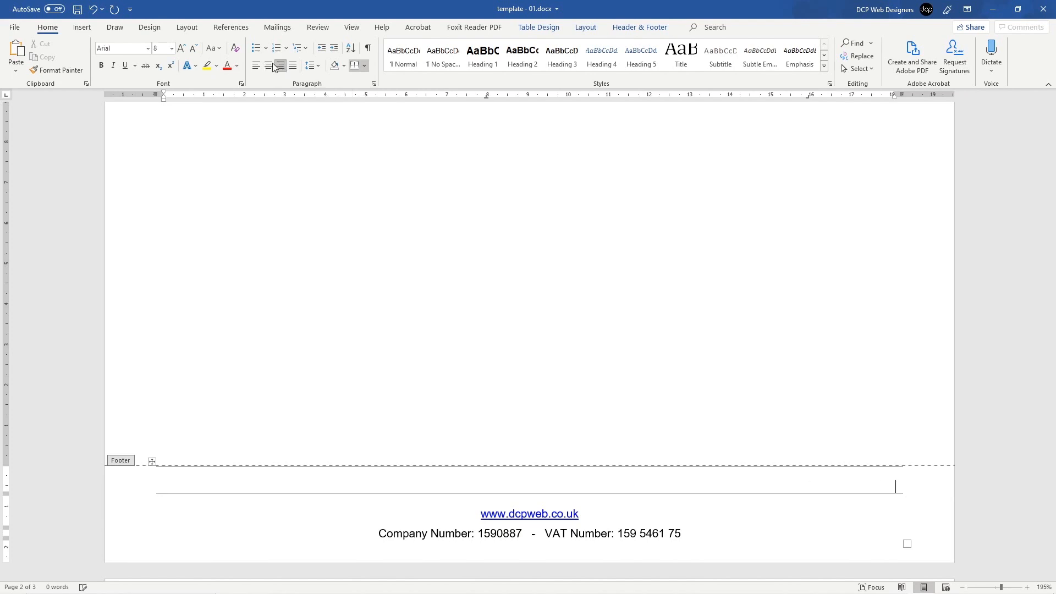
Step: Show the Current Position page-number designs
{"action": "left_click", "coordinate": [83, 28]}
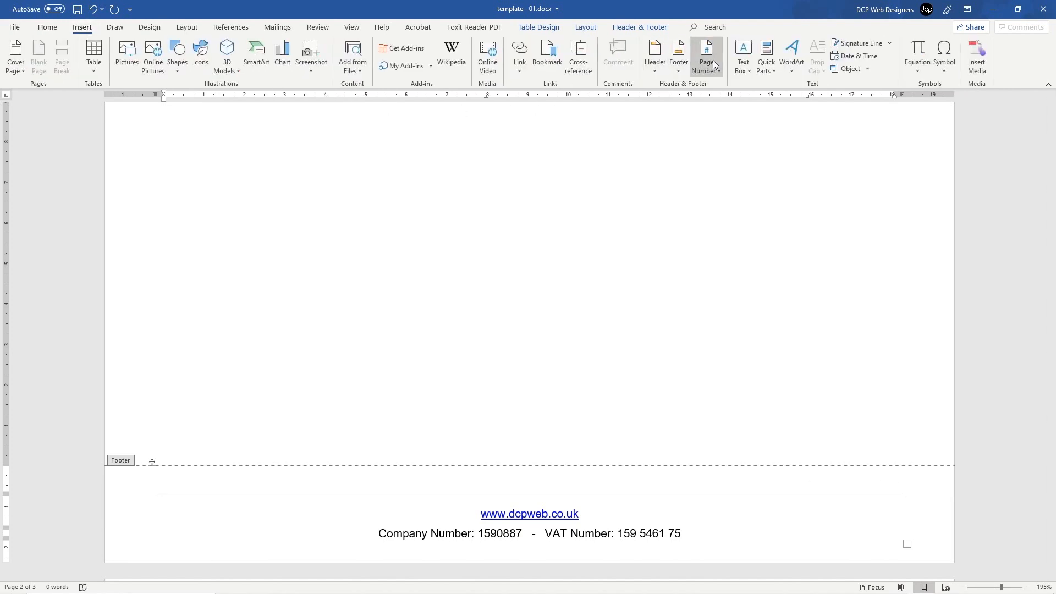
{"action": "left_click", "coordinate": [712, 65]}
{"action": "mouse_move", "coordinate": [725, 133]}
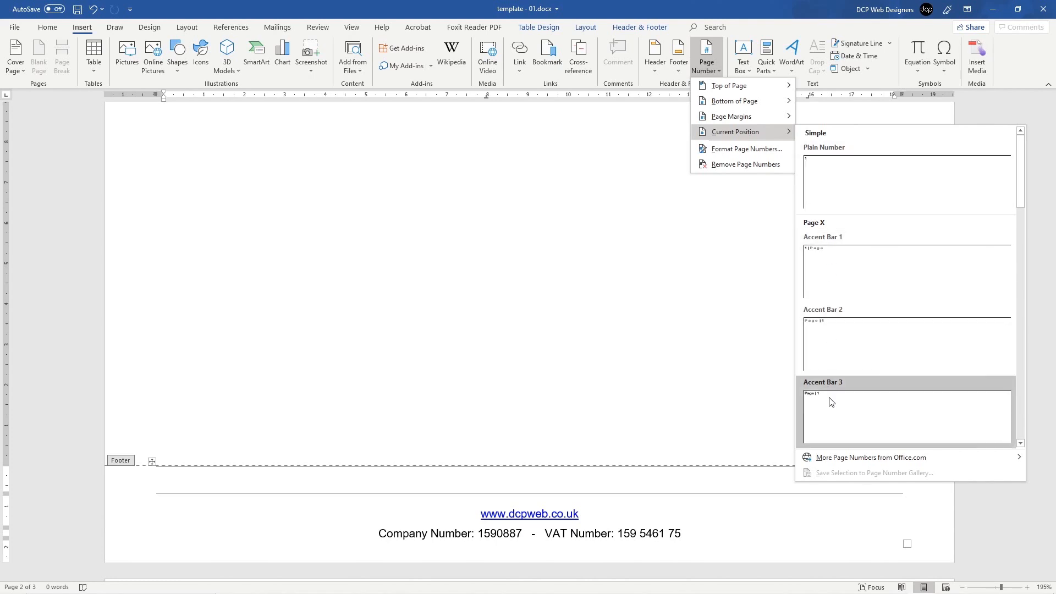
Step: Insert the Accent Bar 2 page number and make its 'Page' label Normal style at 8 pt
{"action": "left_click", "coordinate": [838, 340]}
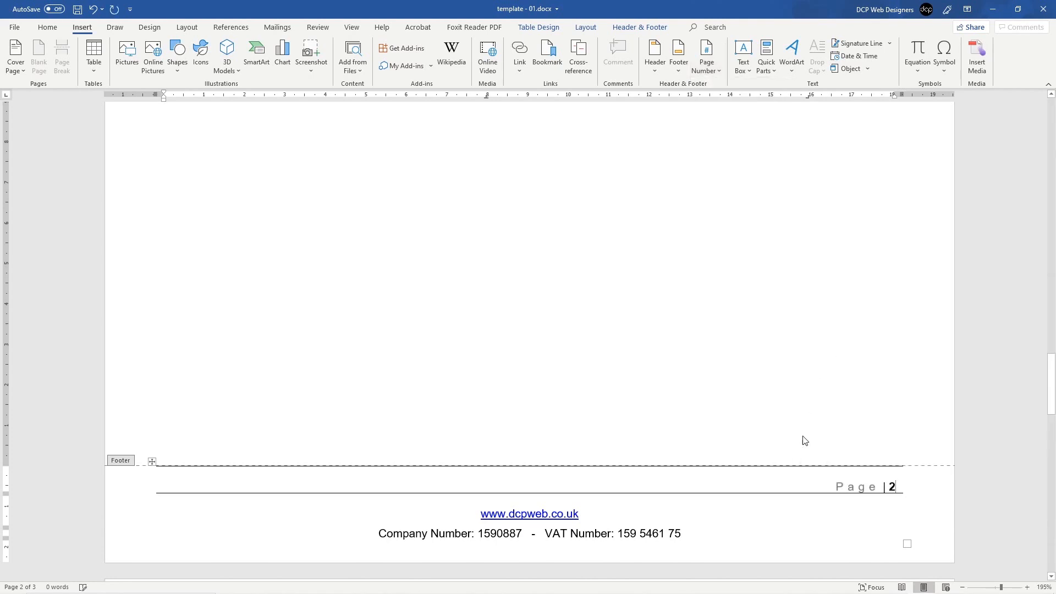
{"action": "left_click", "coordinate": [862, 486]}
{"action": "left_click_drag", "start_coordinate": [874, 488], "coordinate": [835, 487]}
{"action": "left_click", "coordinate": [876, 484]}
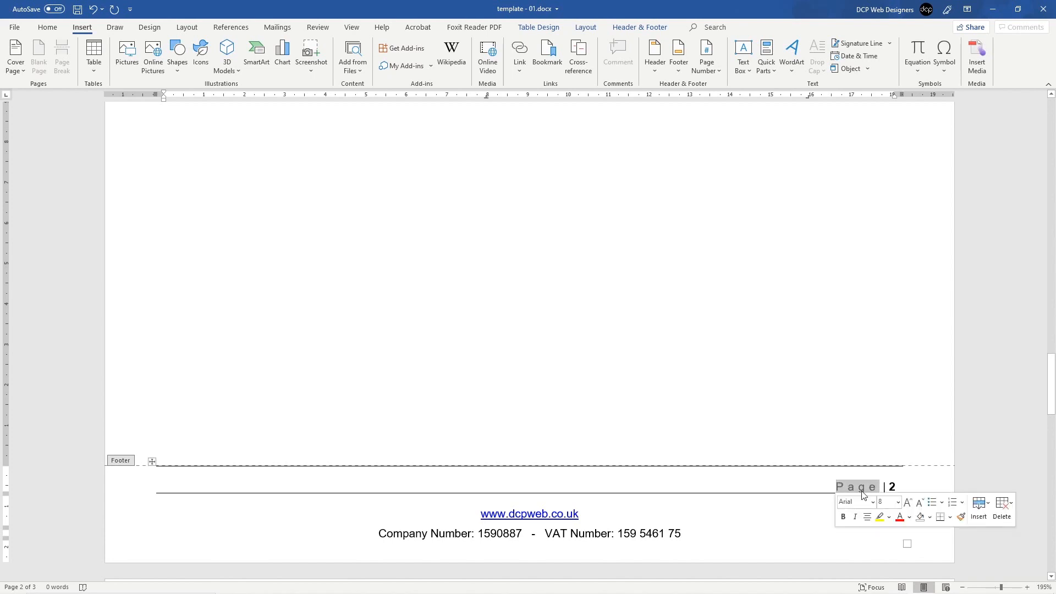
{"action": "left_click", "coordinate": [47, 27]}
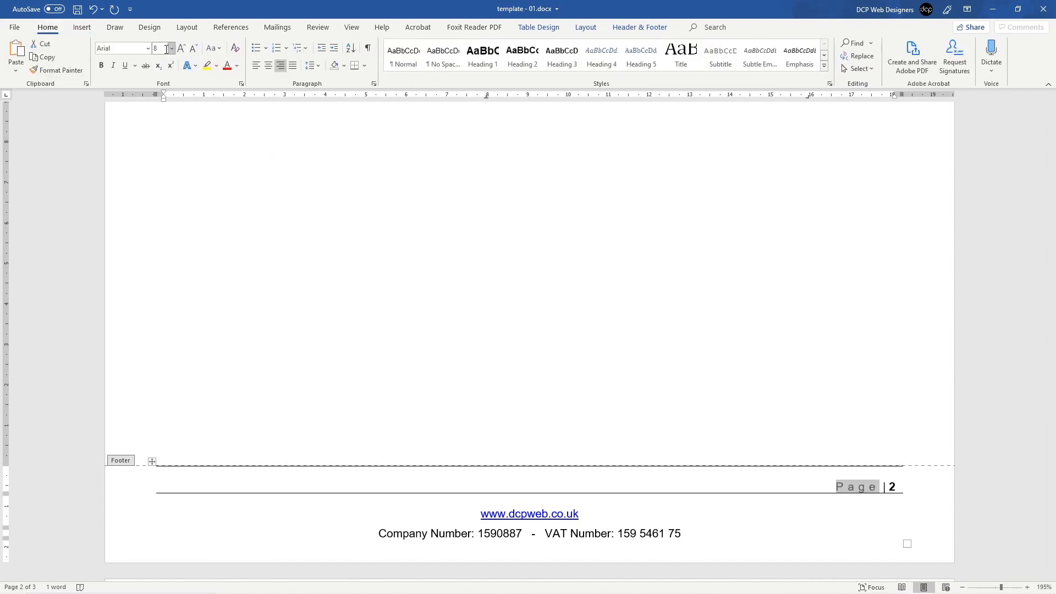
{"action": "left_click", "coordinate": [443, 61]}
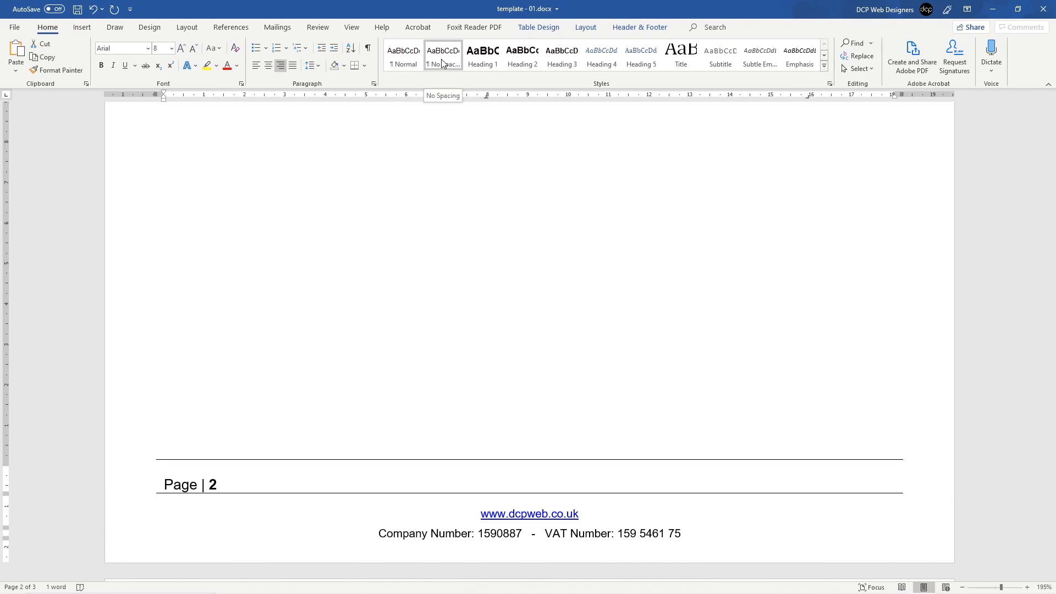
{"action": "left_click", "coordinate": [404, 58]}
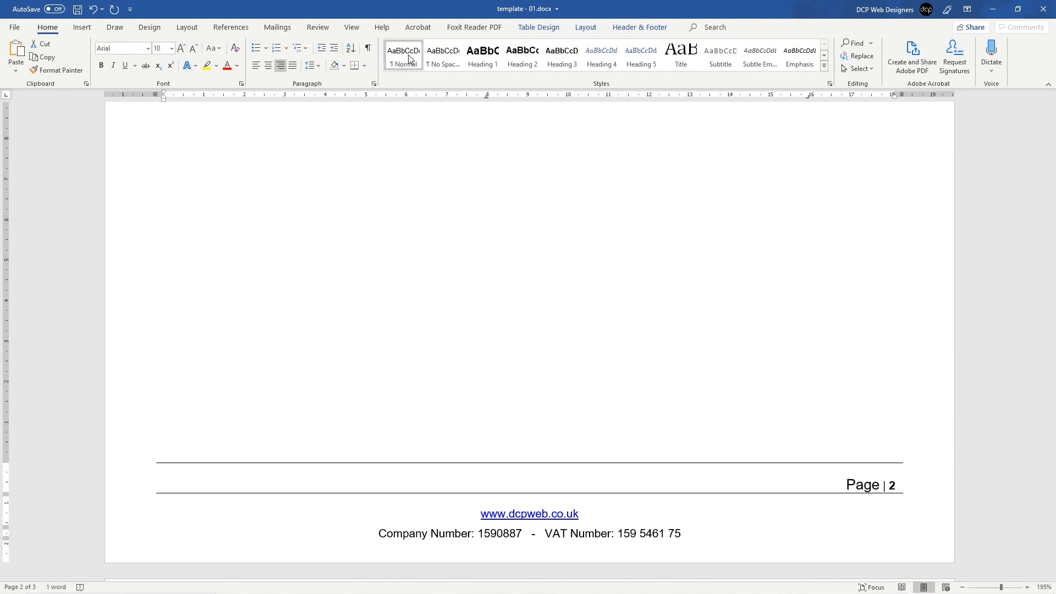
{"action": "left_click", "coordinate": [171, 48]}
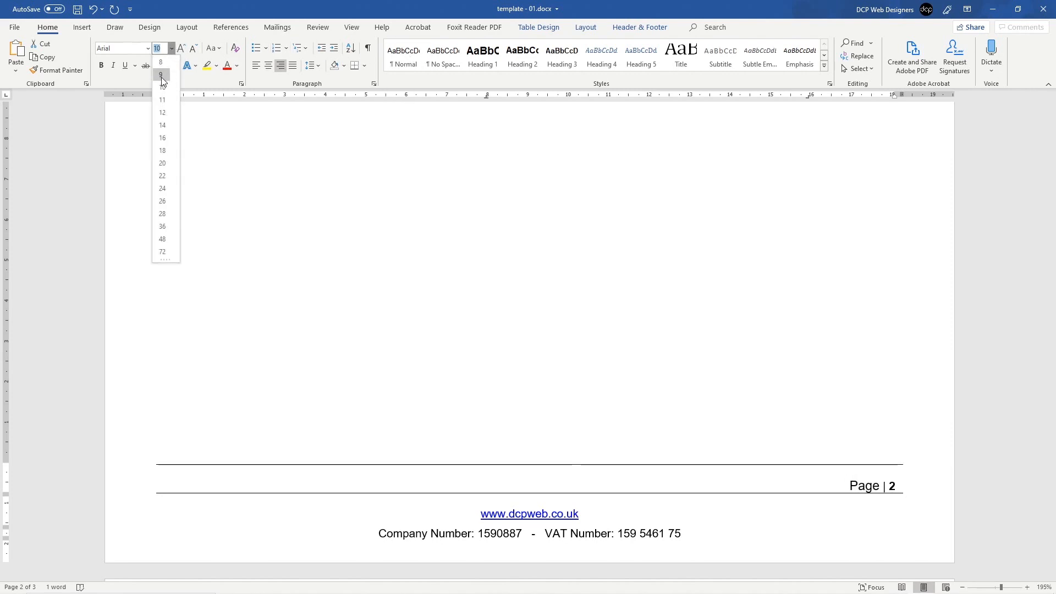
{"action": "left_click", "coordinate": [162, 61]}
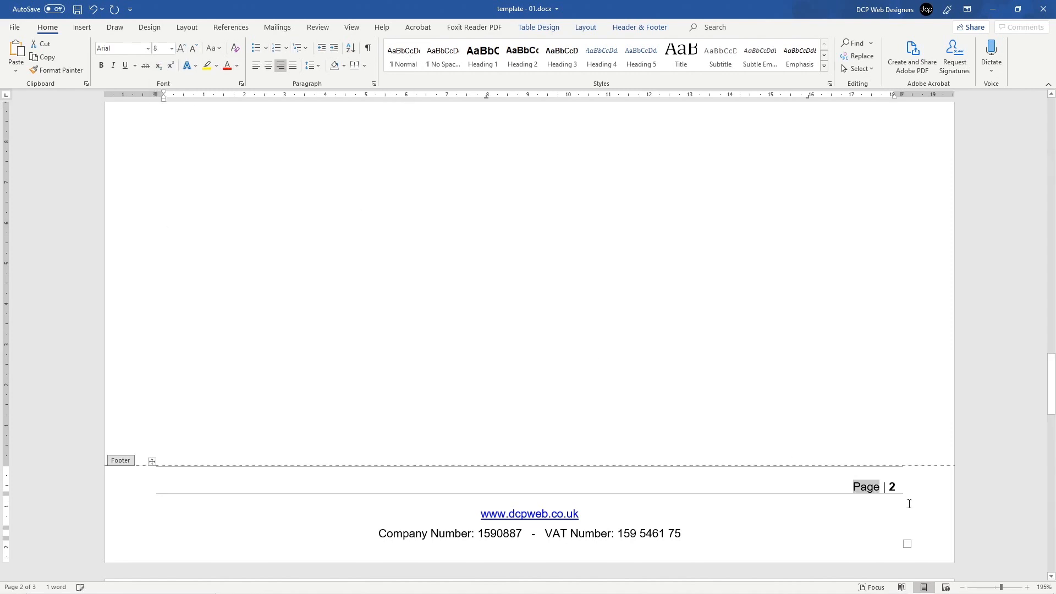
Step: Remove the extra space by the separator and set the page number 2 to 8 pt
{"action": "left_click", "coordinate": [886, 487]}
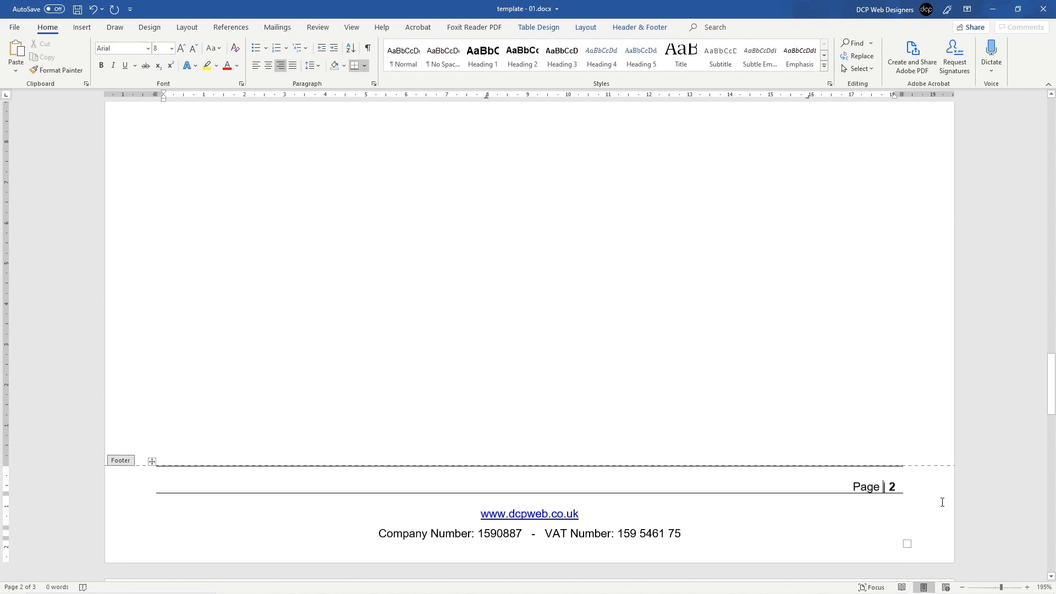
{"action": "key", "text": "BackSpace"}
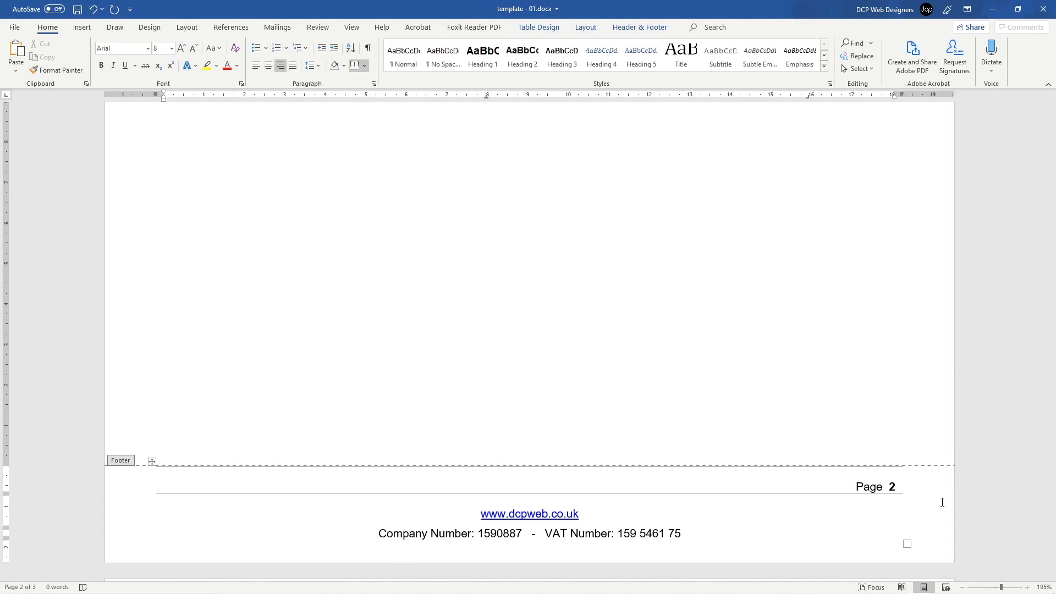
{"action": "key", "text": "Right"}
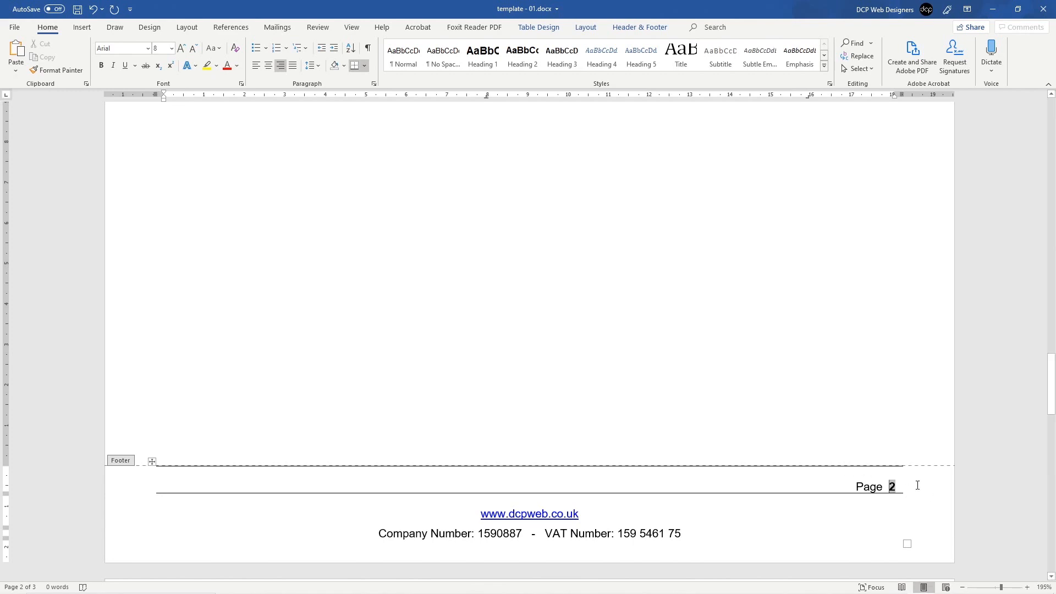
{"action": "double_click", "coordinate": [896, 487]}
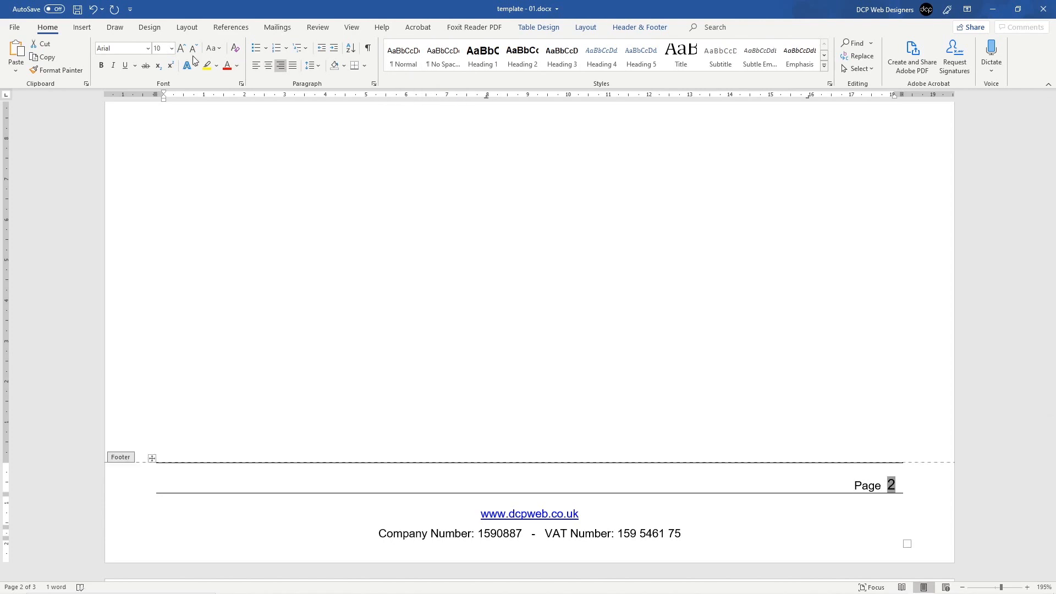
{"action": "left_click", "coordinate": [171, 48]}
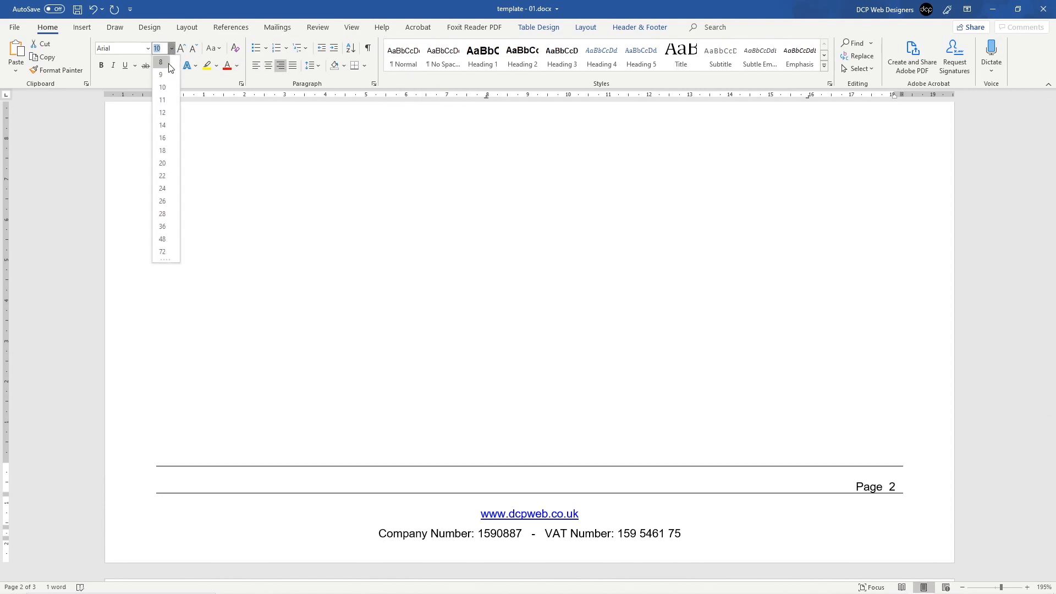
{"action": "left_click", "coordinate": [169, 65]}
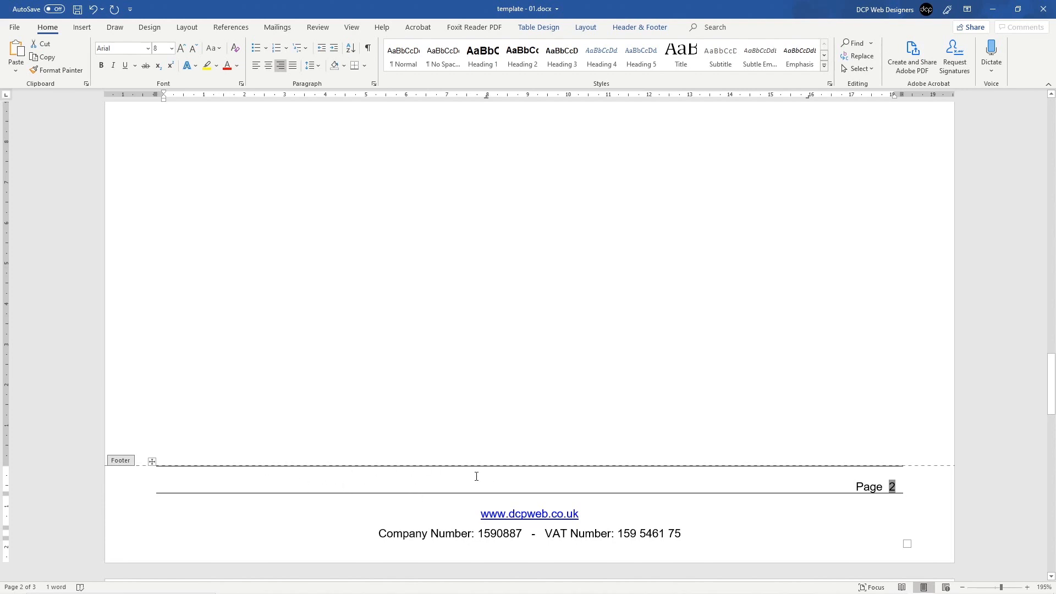
Step: Clear all borders from the footer table, keeping only a top border
{"action": "left_click", "coordinate": [151, 462]}
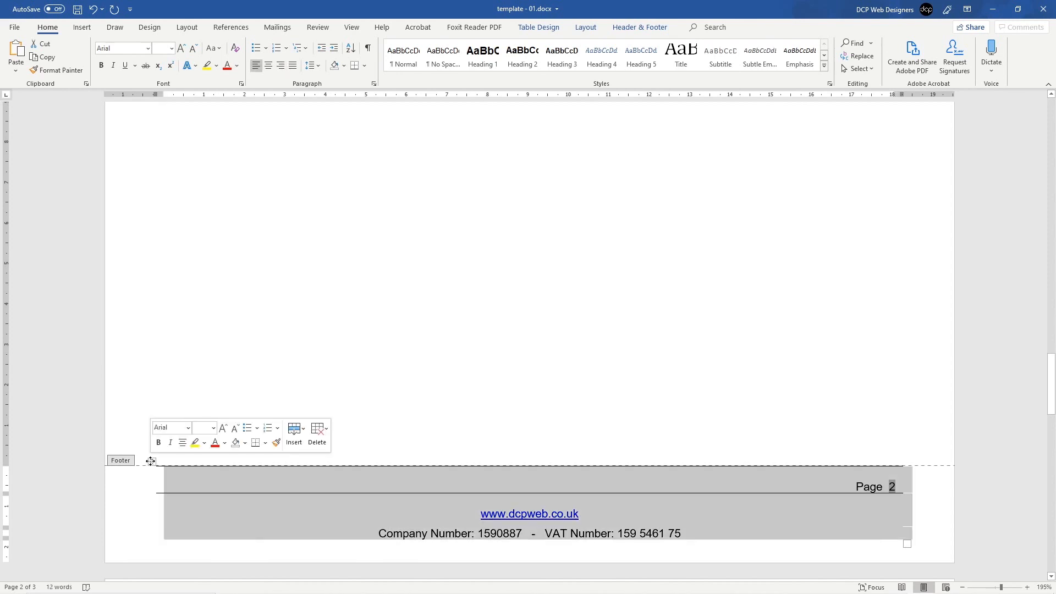
{"action": "left_click", "coordinate": [365, 67]}
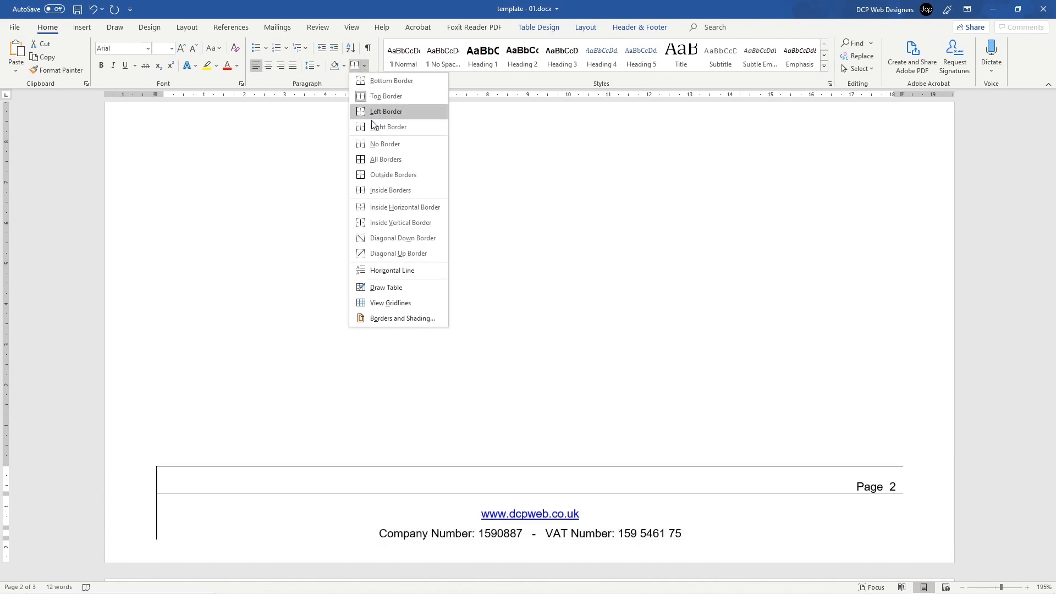
{"action": "left_click", "coordinate": [379, 143]}
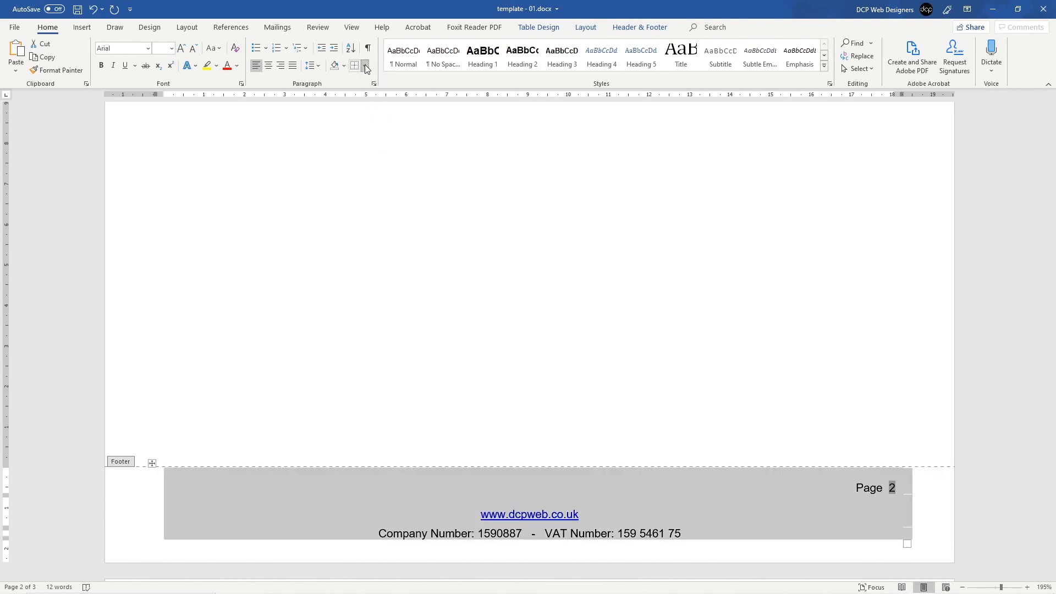
{"action": "left_click", "coordinate": [365, 64]}
{"action": "left_click", "coordinate": [373, 97]}
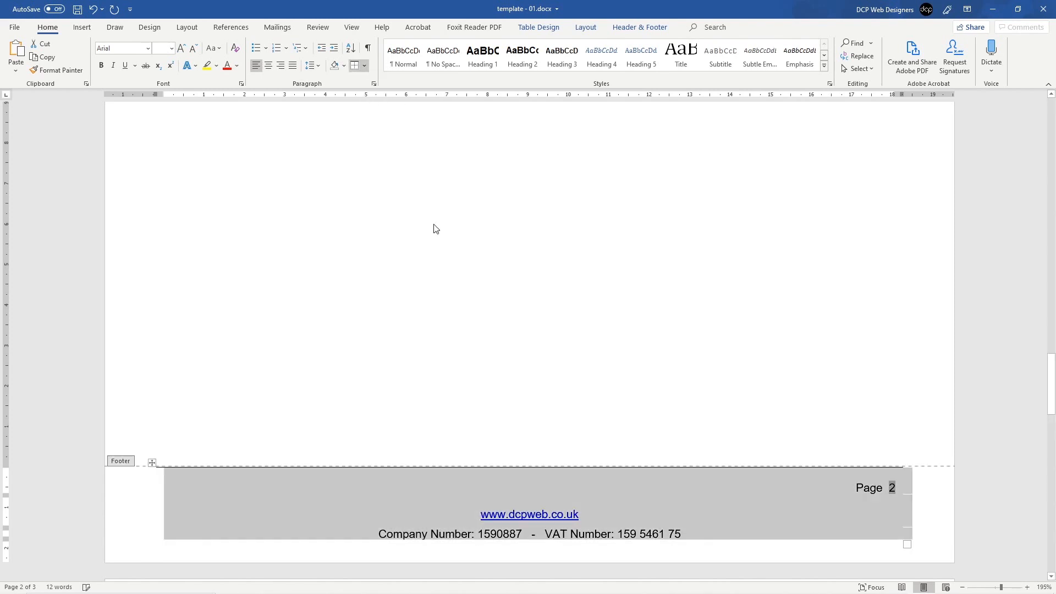
Step: Check the footer's 'Page 2' line across the pages and select the page number 2
{"action": "left_click", "coordinate": [658, 480]}
{"action": "left_click_drag", "start_coordinate": [855, 486], "coordinate": [895, 493]}
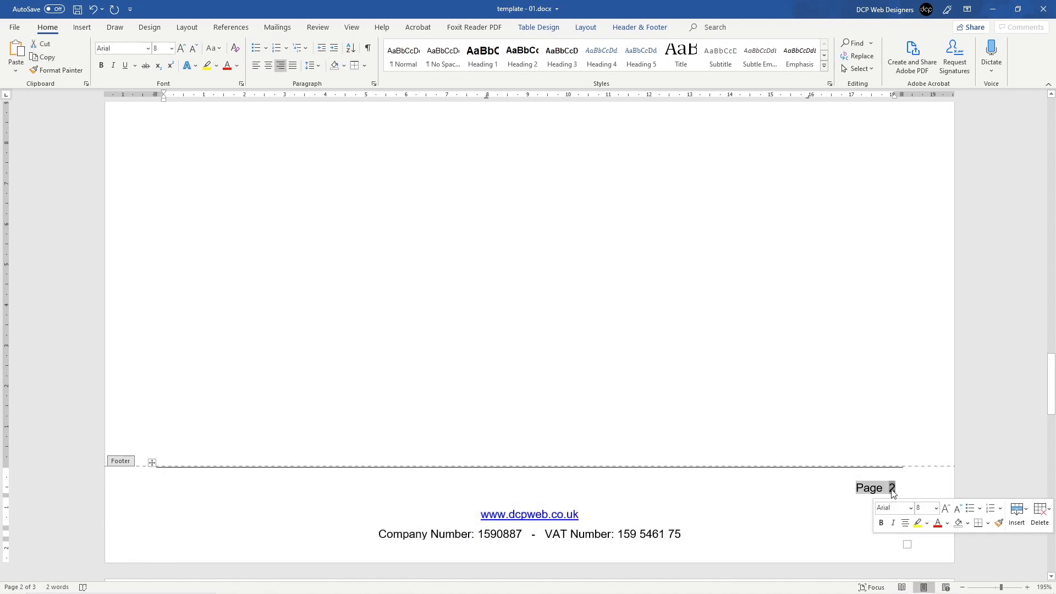
{"action": "scroll", "coordinate": [570, 366], "scroll_direction": "down", "scroll_amount": 10}
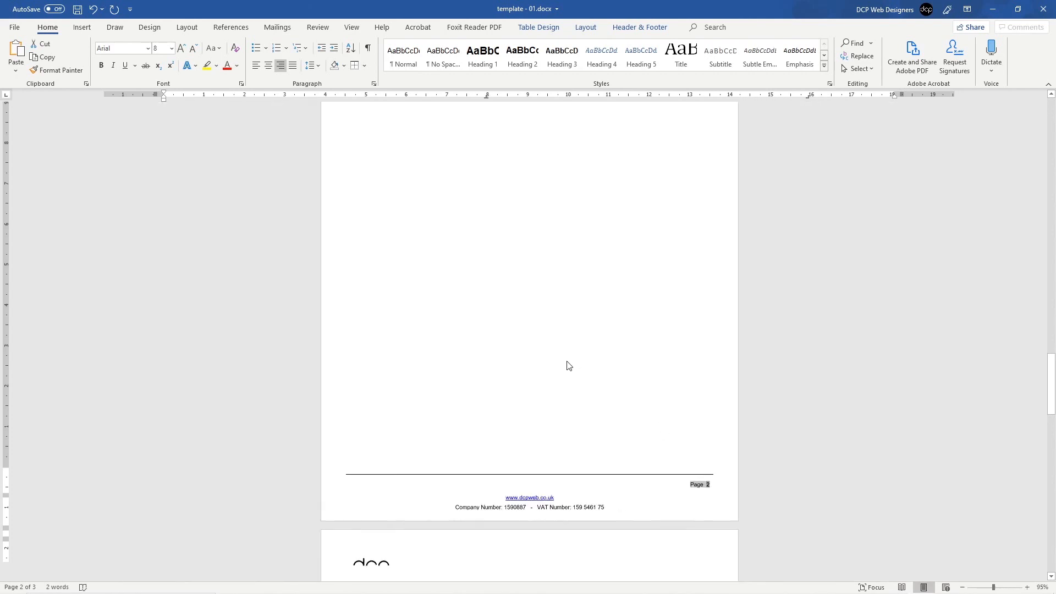
{"action": "scroll", "coordinate": [569, 366], "scroll_direction": "down", "scroll_amount": 3}
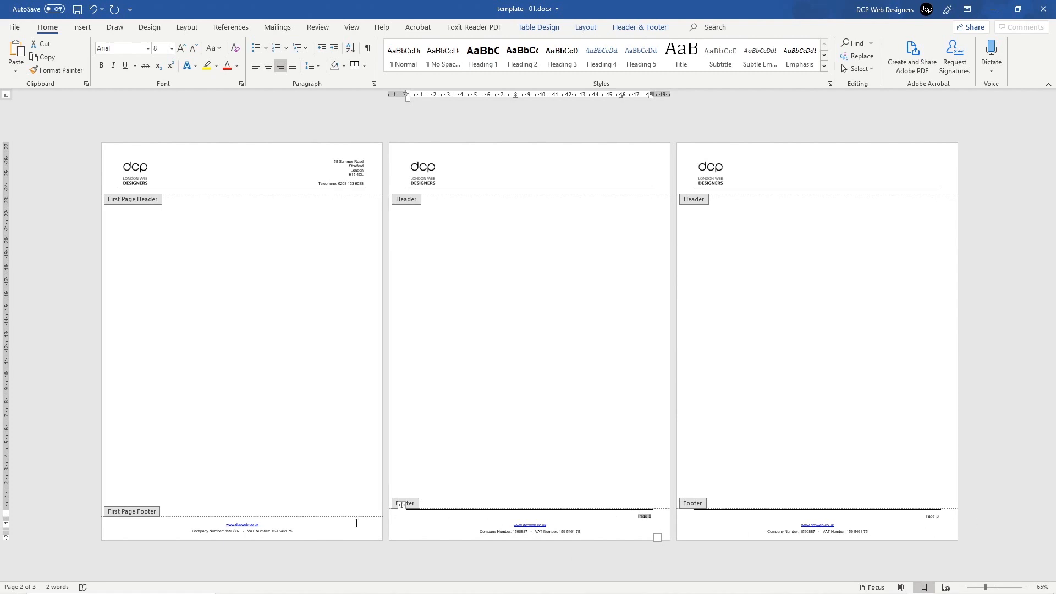
{"action": "left_click", "coordinate": [652, 519]}
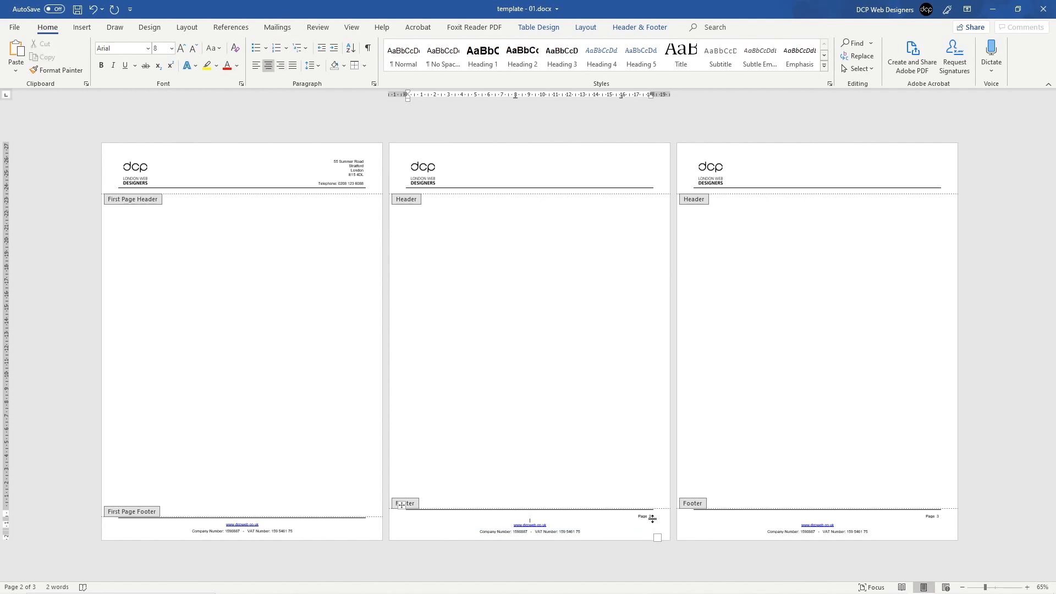
{"action": "scroll", "coordinate": [617, 523], "scroll_direction": "up", "scroll_amount": 12, "text": "ctrl"}
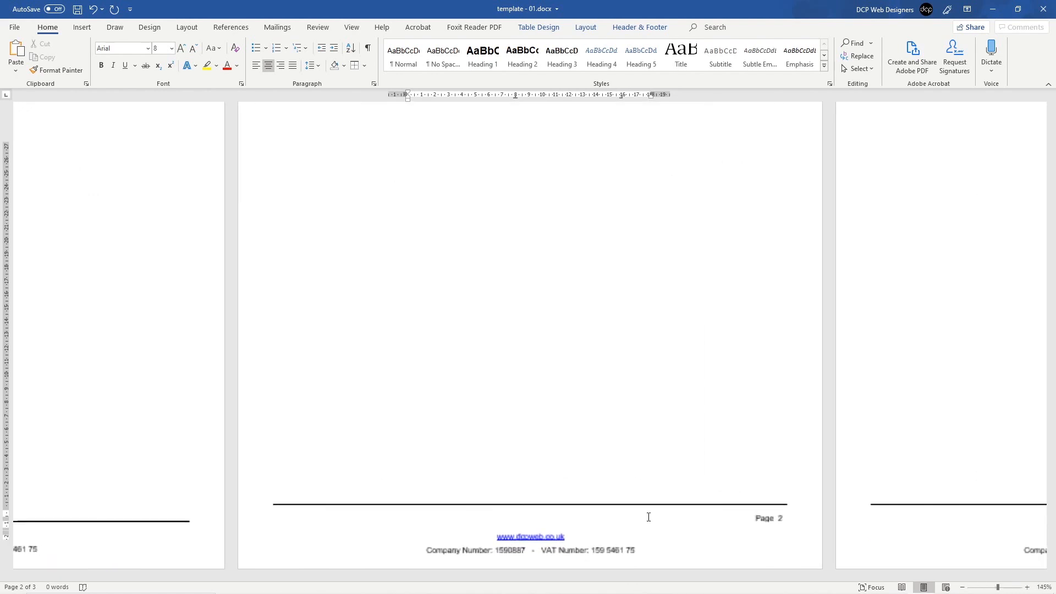
{"action": "scroll", "coordinate": [854, 546], "scroll_direction": "up", "scroll_amount": 2, "text": "ctrl"}
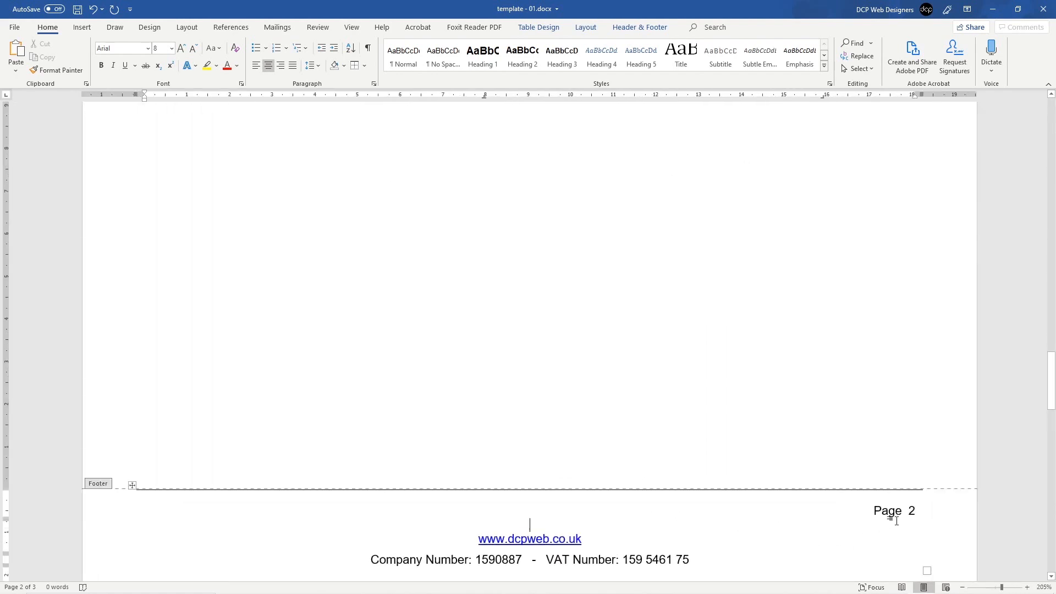
{"action": "double_click", "coordinate": [911, 510]}
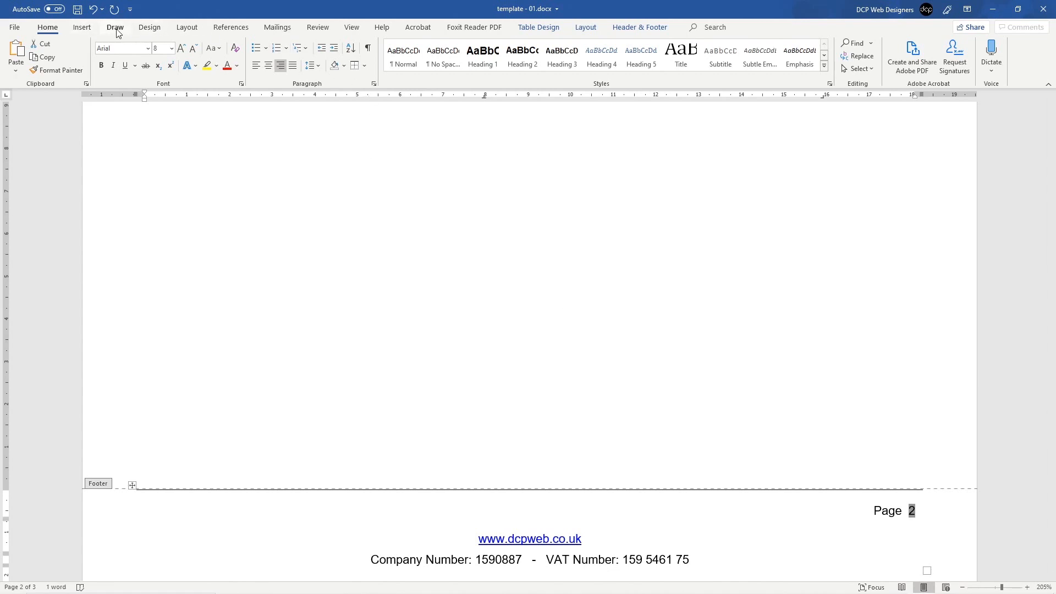
Step: Set page numbering to start at 0 in Format Page Numbers
{"action": "left_click", "coordinate": [83, 32]}
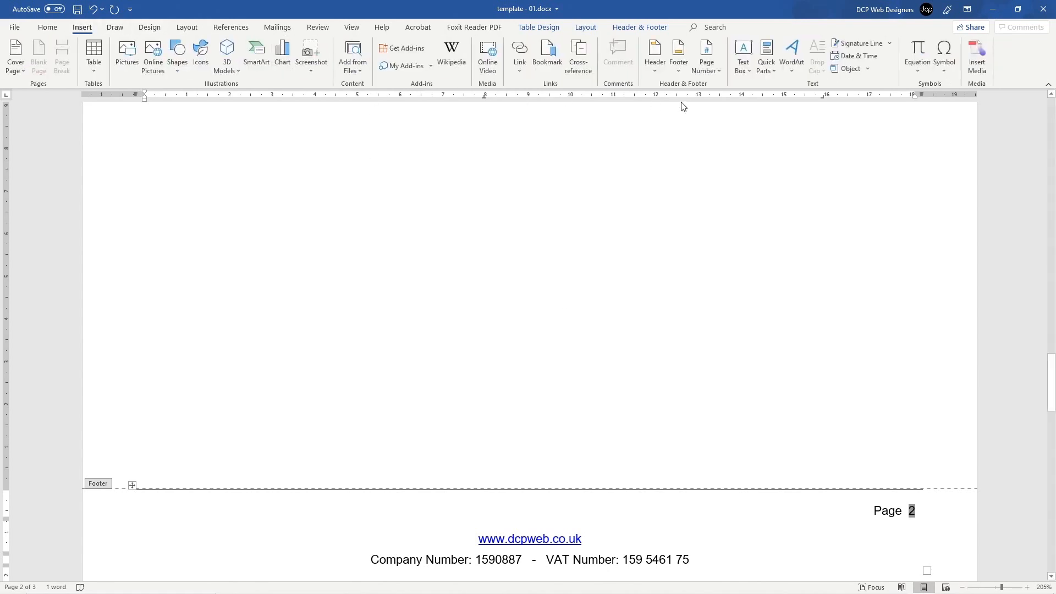
{"action": "left_click", "coordinate": [715, 72]}
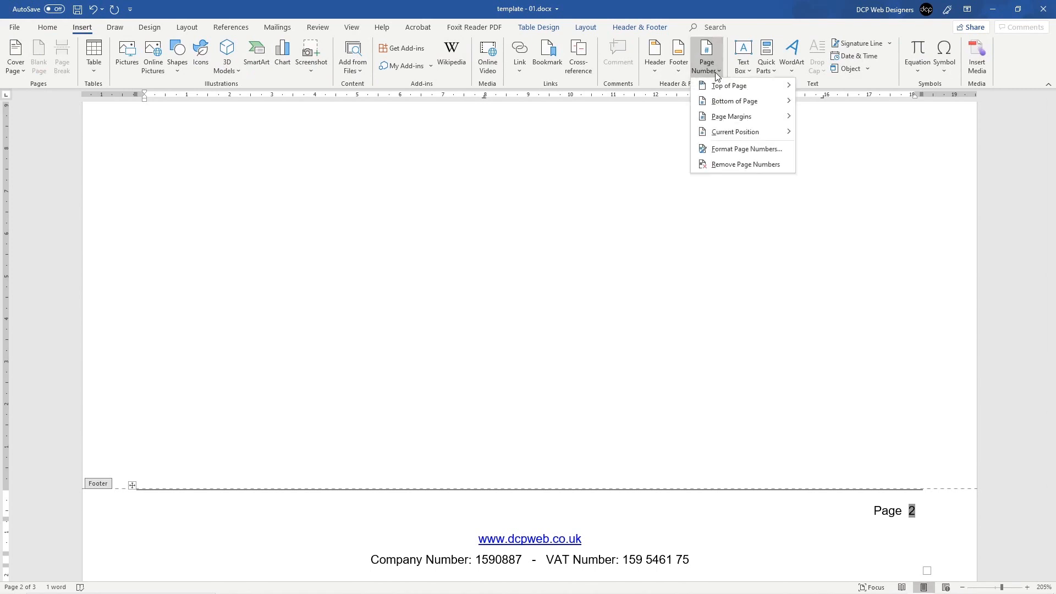
{"action": "left_click", "coordinate": [732, 150]}
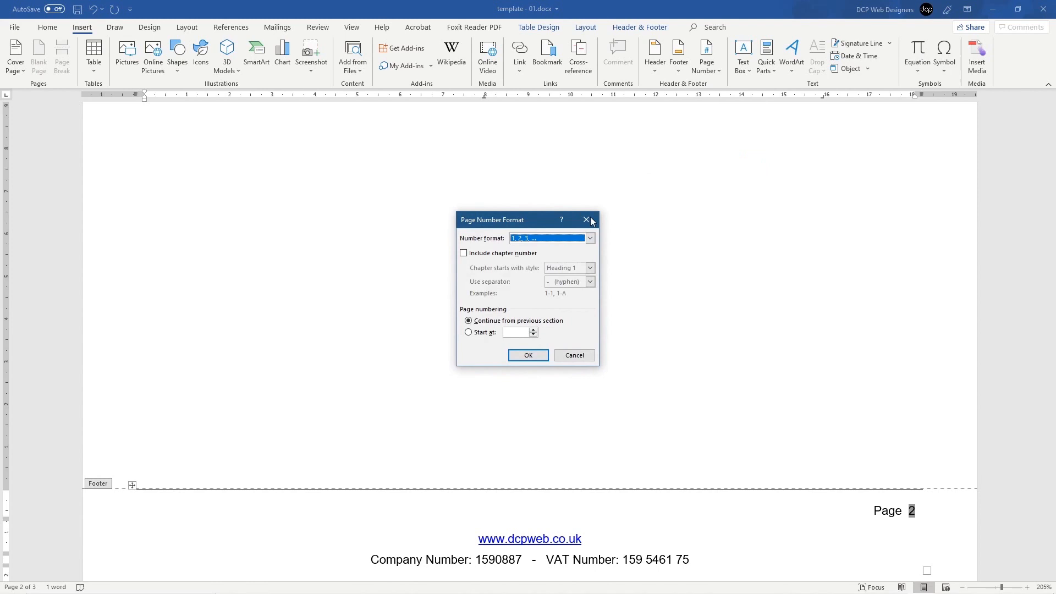
{"action": "left_click", "coordinate": [469, 333]}
{"action": "left_click", "coordinate": [528, 356]}
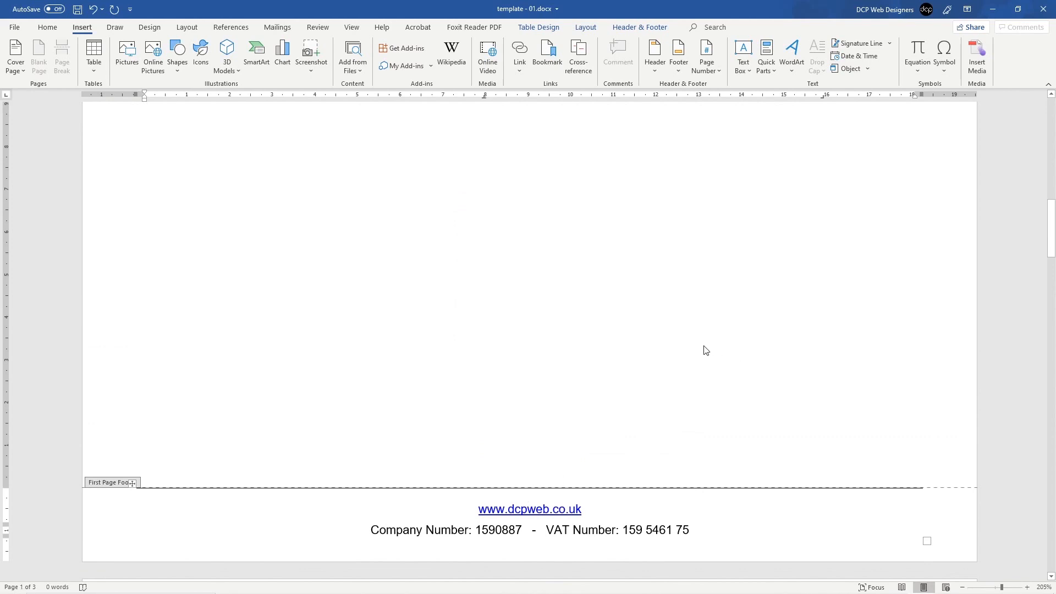
{"action": "scroll", "coordinate": [709, 356], "scroll_direction": "down", "scroll_amount": 12, "text": "ctrl"}
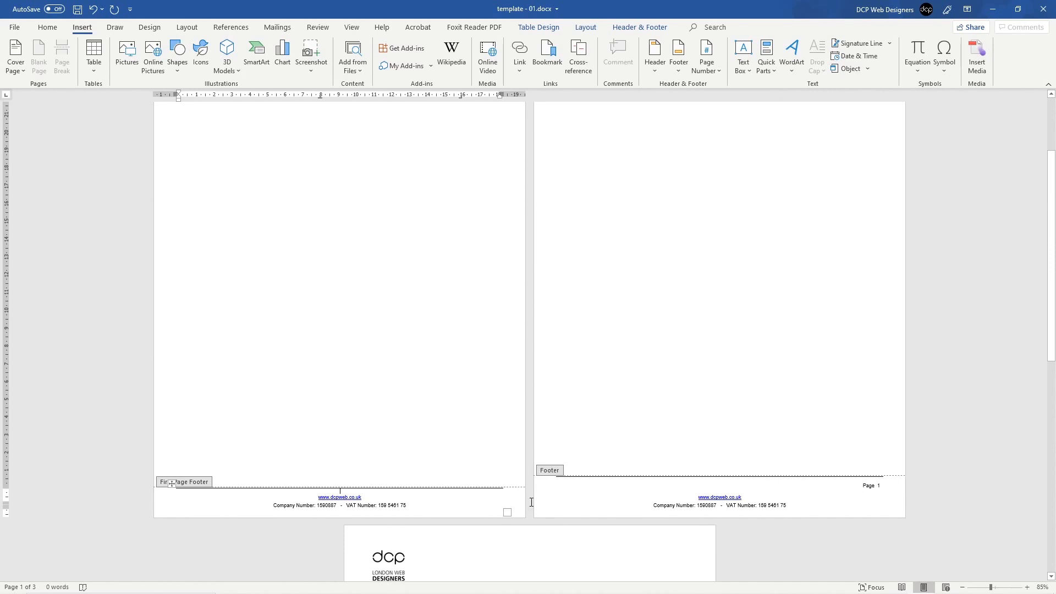
{"action": "scroll", "coordinate": [532, 502], "scroll_direction": "up", "scroll_amount": 2, "text": "ctrl"}
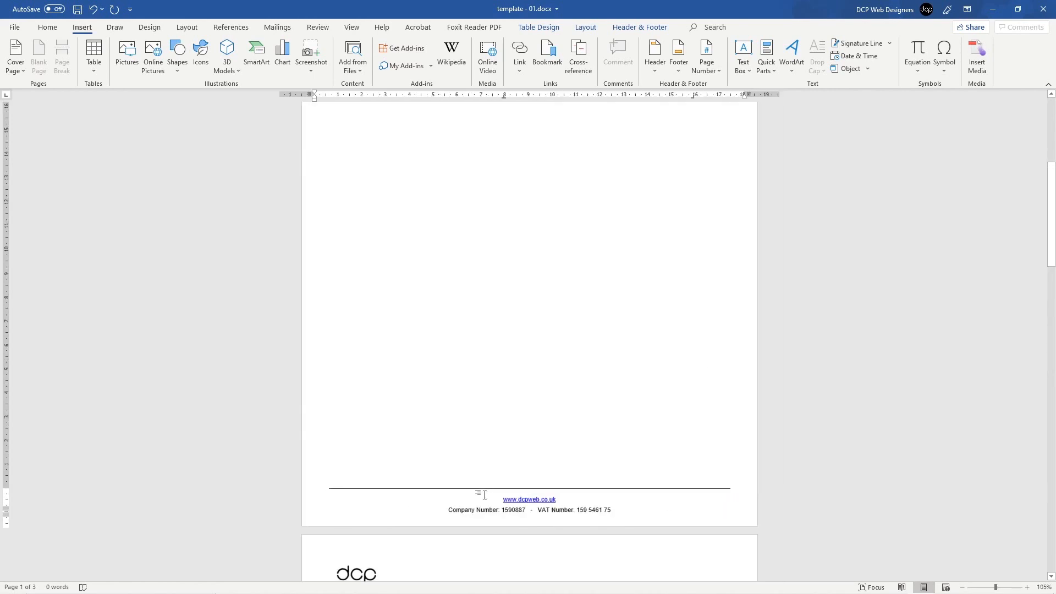
Step: Reopen footer editing and select the whole page 2 footer table
{"action": "double_click", "coordinate": [484, 495]}
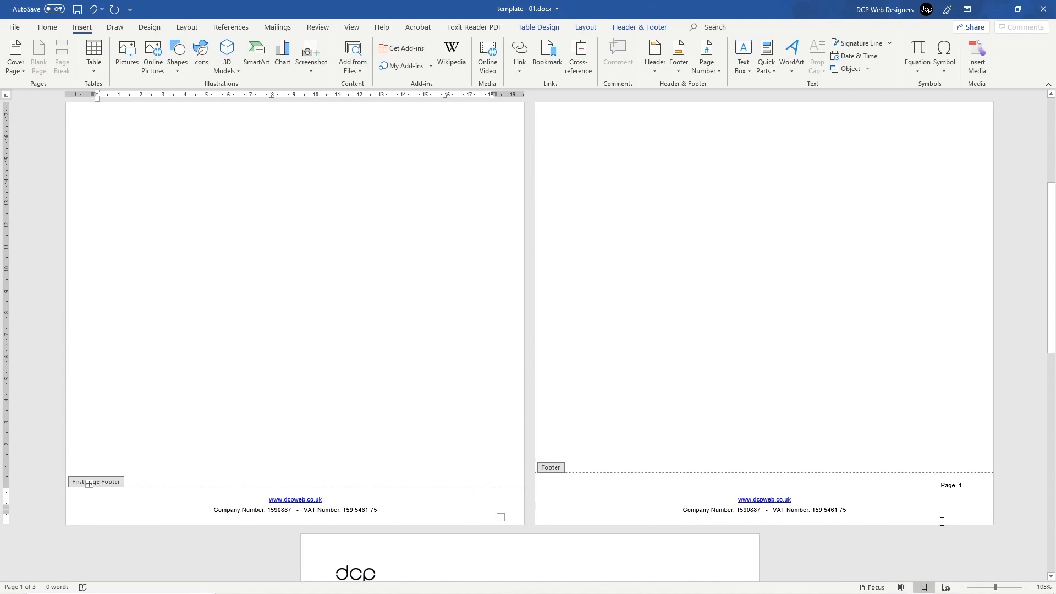
{"action": "scroll", "coordinate": [620, 502], "scroll_direction": "down", "scroll_amount": 10}
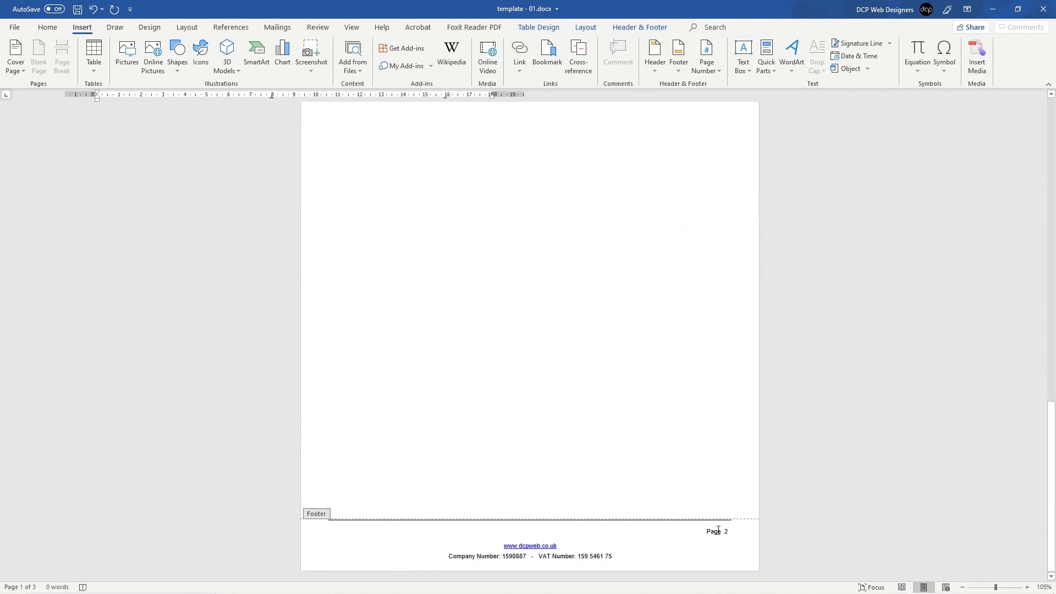
{"action": "scroll", "coordinate": [655, 441], "scroll_direction": "up", "scroll_amount": 8}
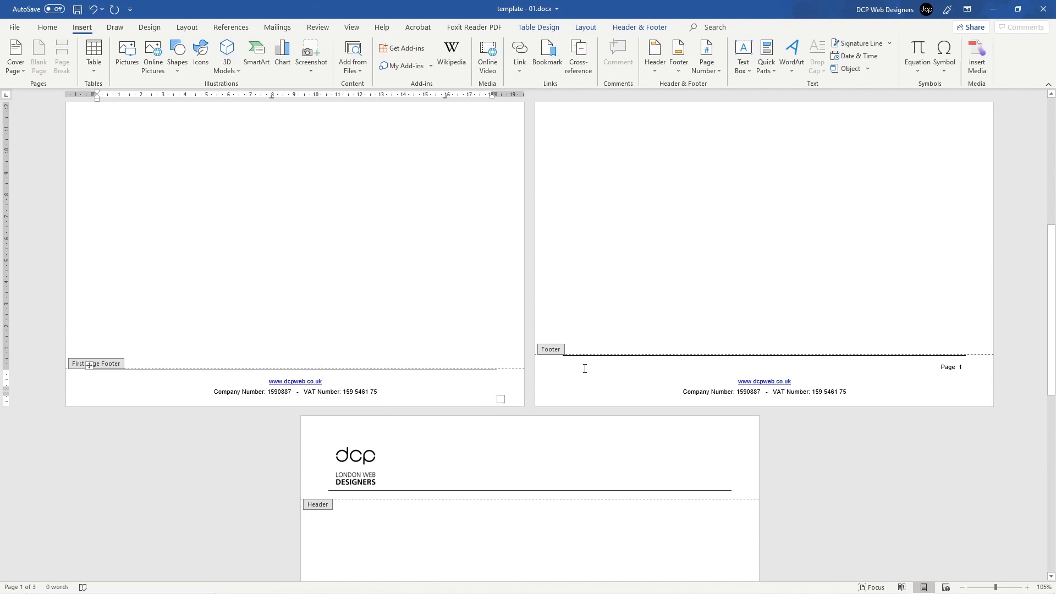
{"action": "double_click", "coordinate": [650, 368]}
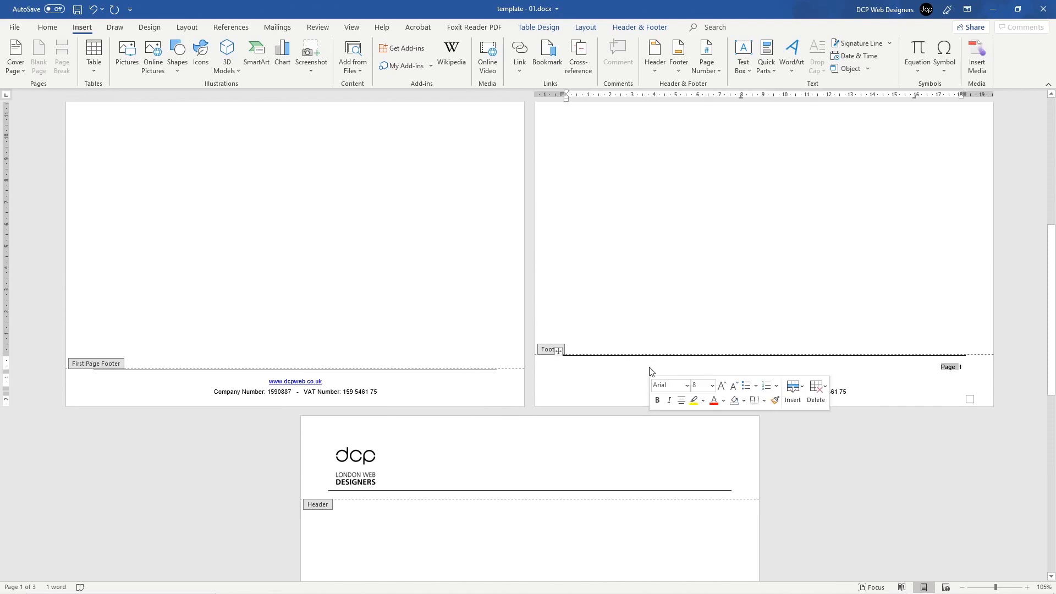
{"action": "left_click", "coordinate": [642, 365]}
{"action": "double_click", "coordinate": [642, 365]}
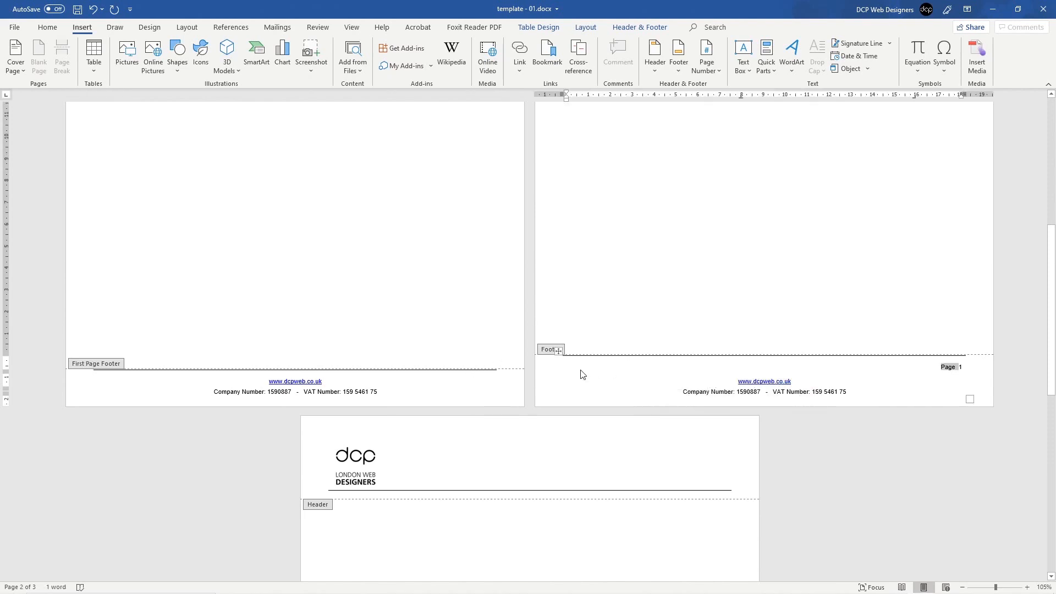
{"action": "left_click", "coordinate": [612, 362]}
{"action": "left_click", "coordinate": [558, 351]}
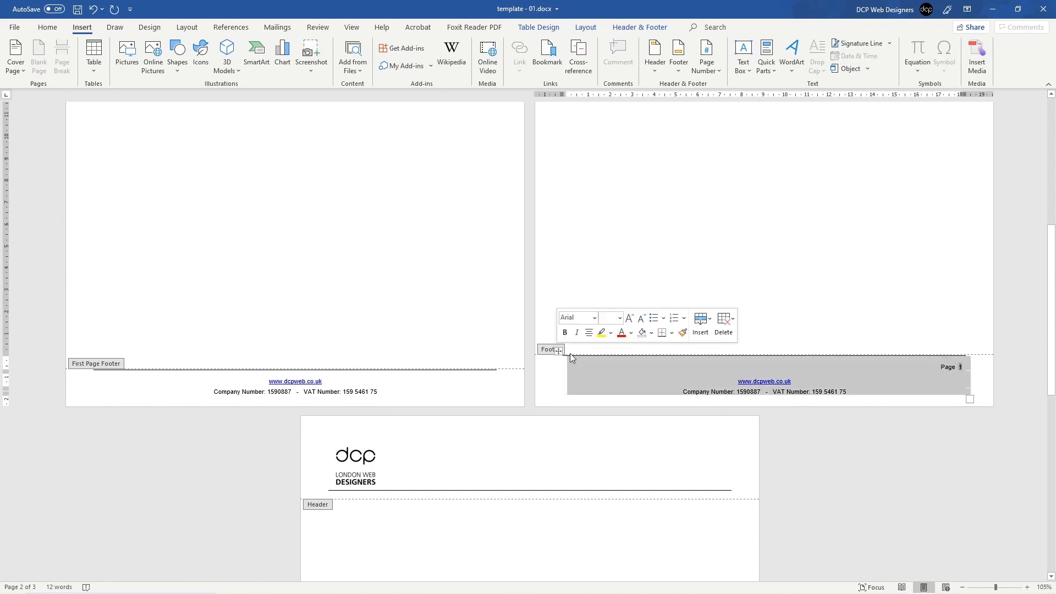
Step: Copy the page 2 footer table and delete the old first-page footer table
{"action": "right_click", "coordinate": [622, 369]}
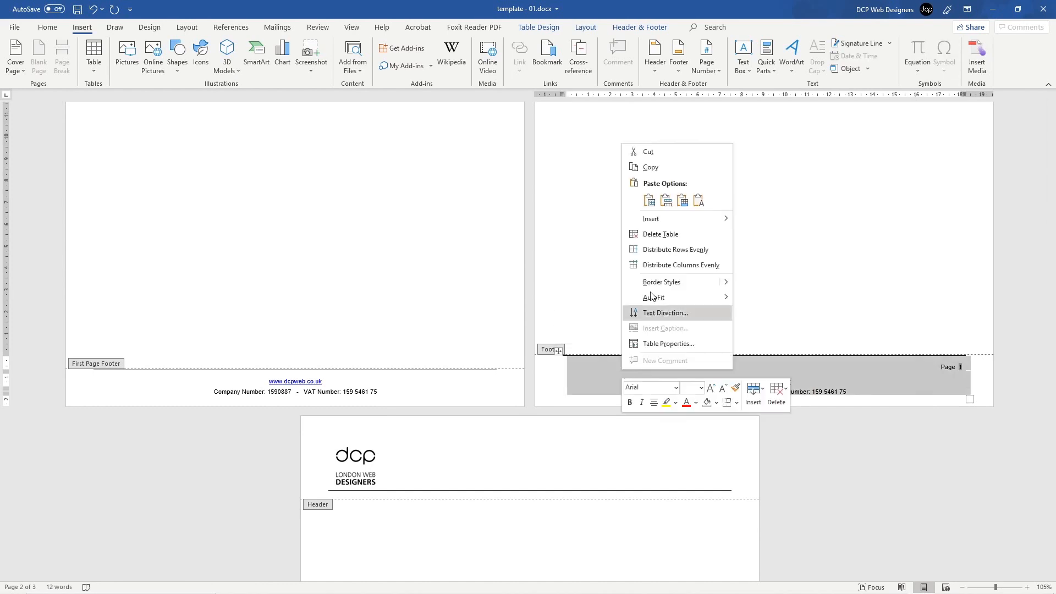
{"action": "left_click", "coordinate": [654, 168]}
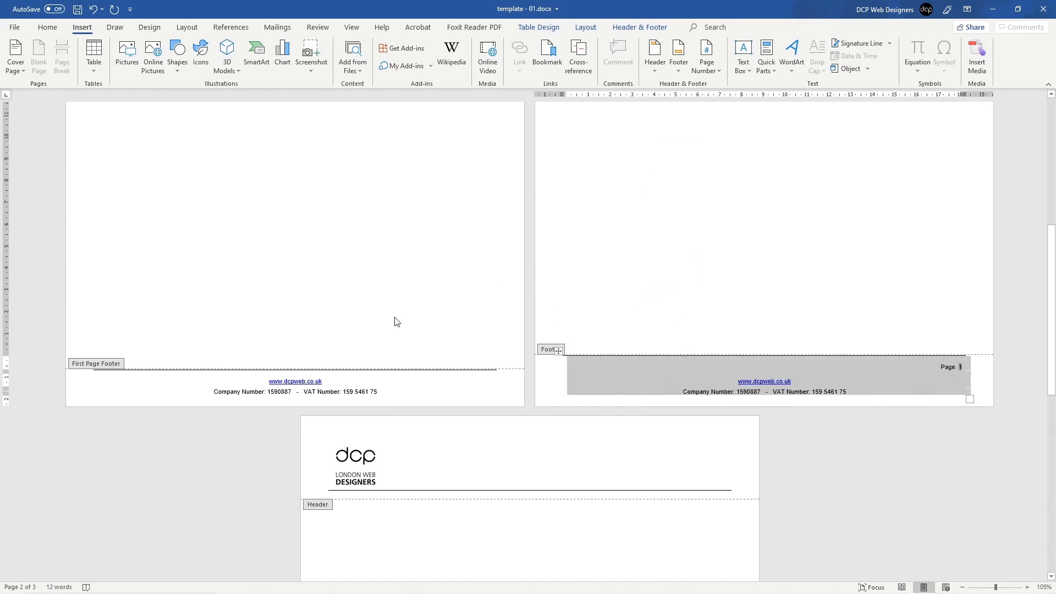
{"action": "left_click", "coordinate": [170, 381]}
{"action": "left_click", "coordinate": [89, 365]}
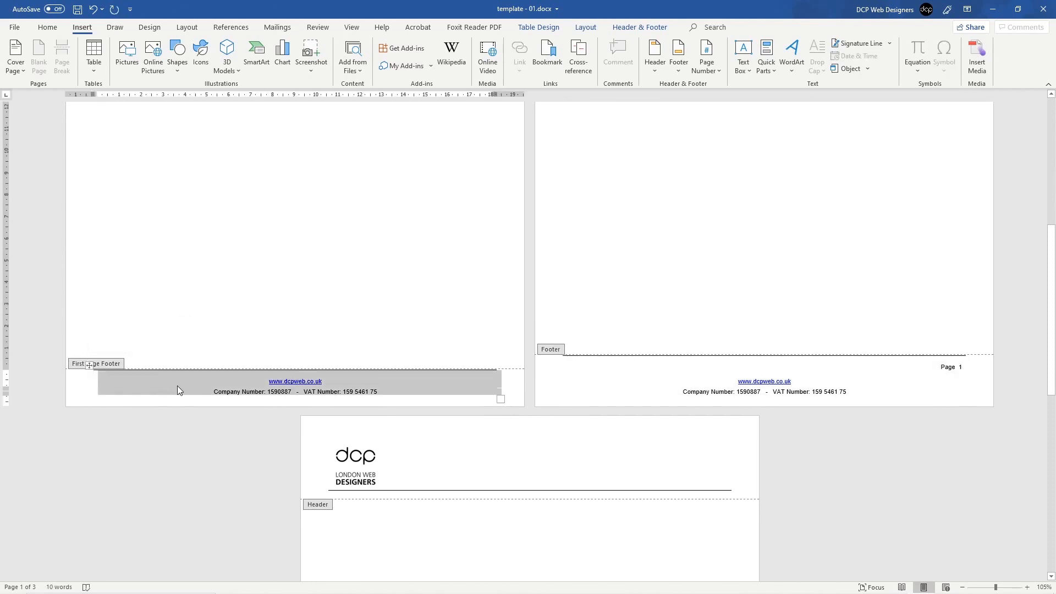
{"action": "key", "text": "Delete"}
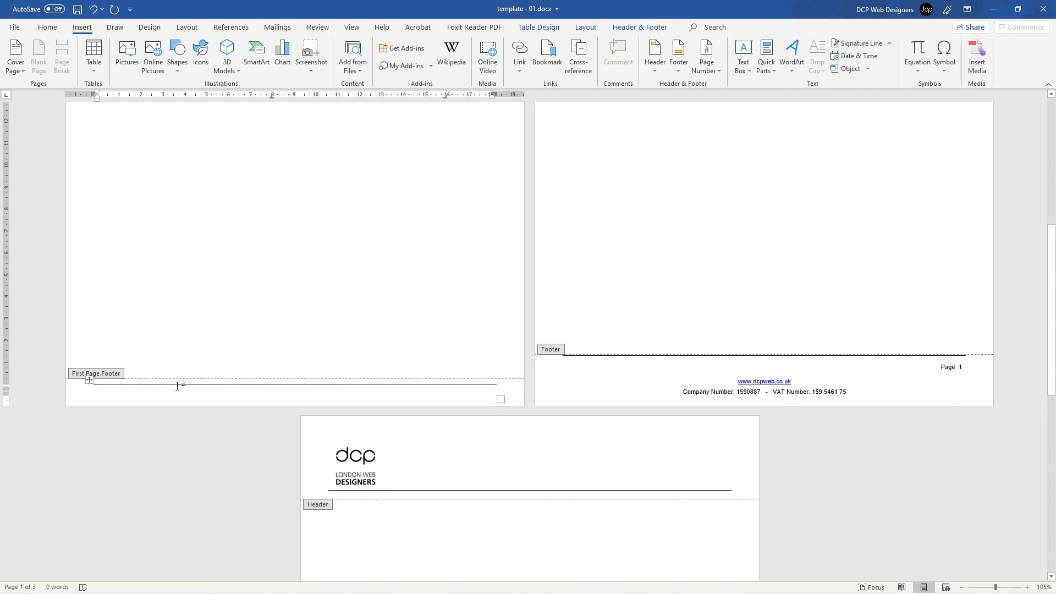
{"action": "left_click", "coordinate": [89, 379]}
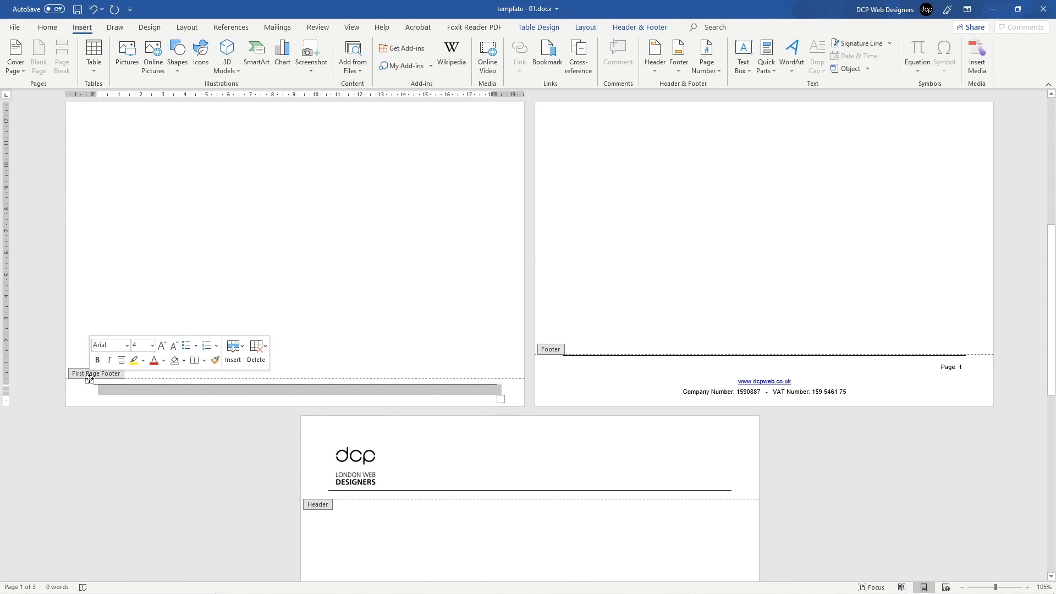
{"action": "key", "text": "BackSpace"}
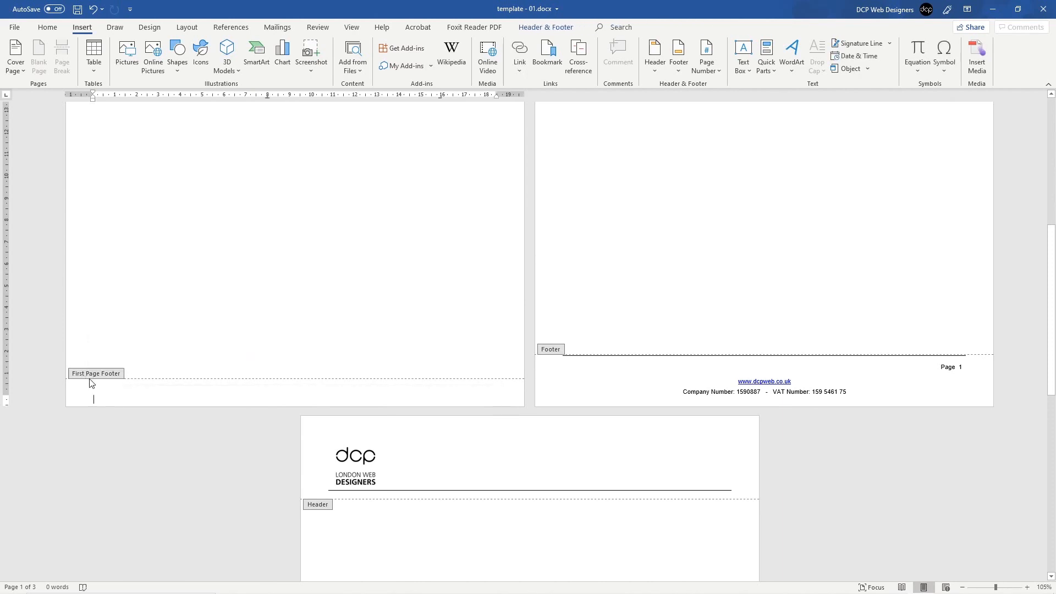
Step: Paste the footer into the first-page footer with Keep Source Formatting and select its page number 0
{"action": "right_click", "coordinate": [114, 396]}
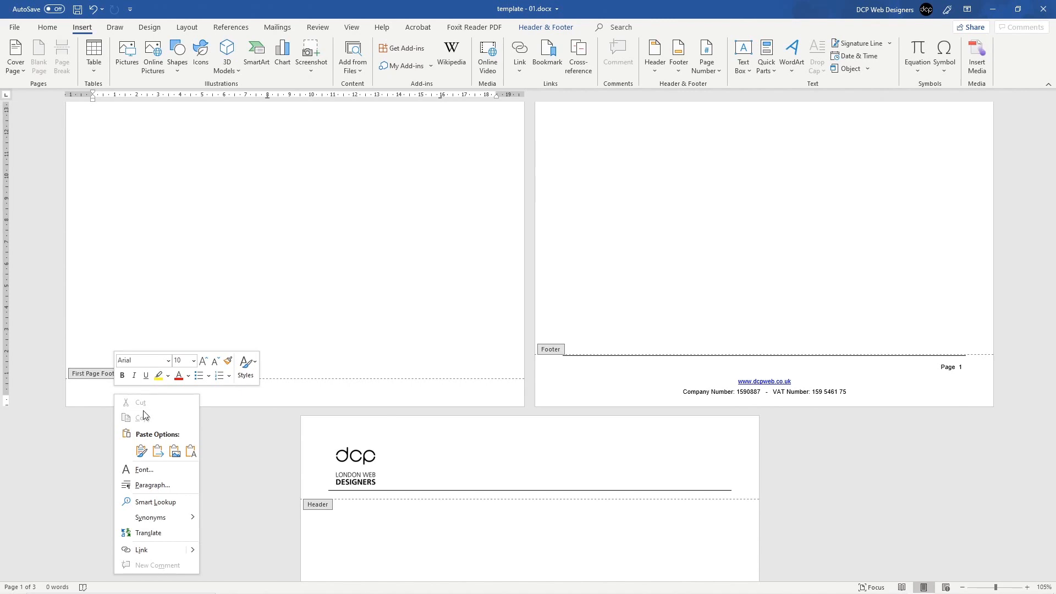
{"action": "left_click", "coordinate": [142, 451]}
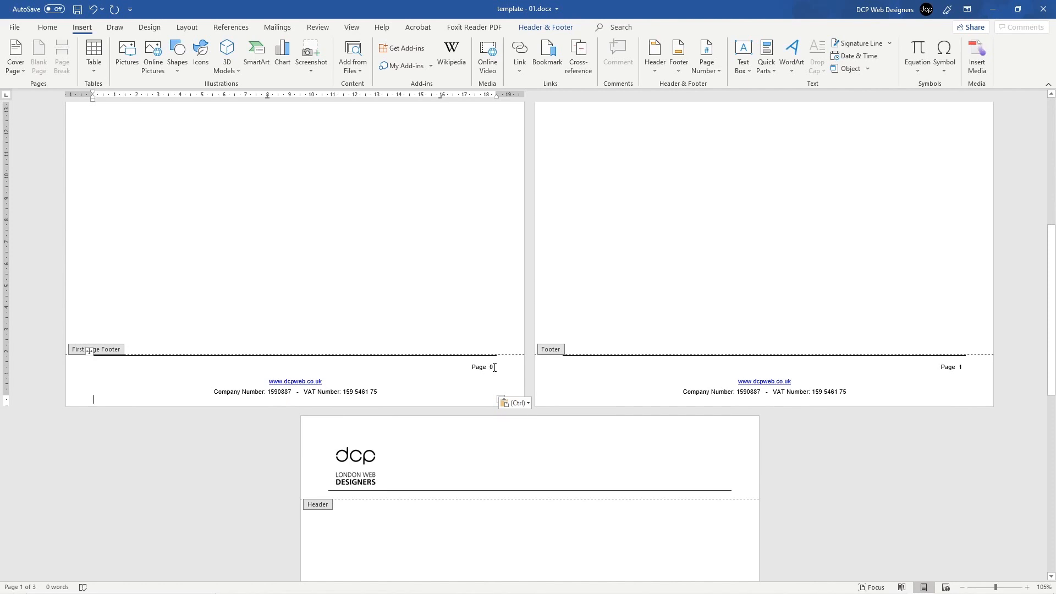
{"action": "triple_click", "coordinate": [492, 368]}
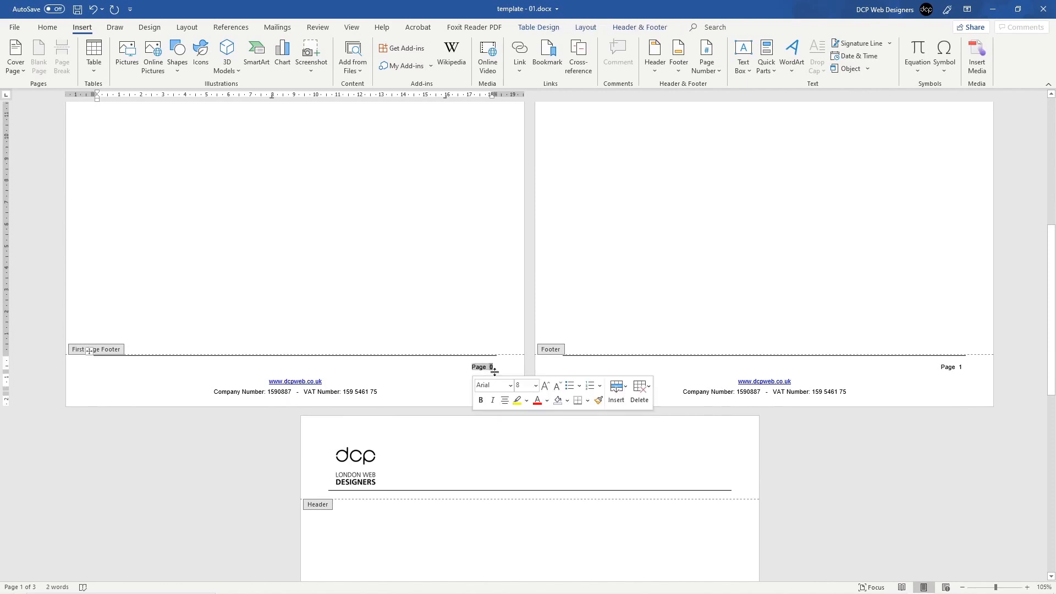
{"action": "key", "text": "Delete"}
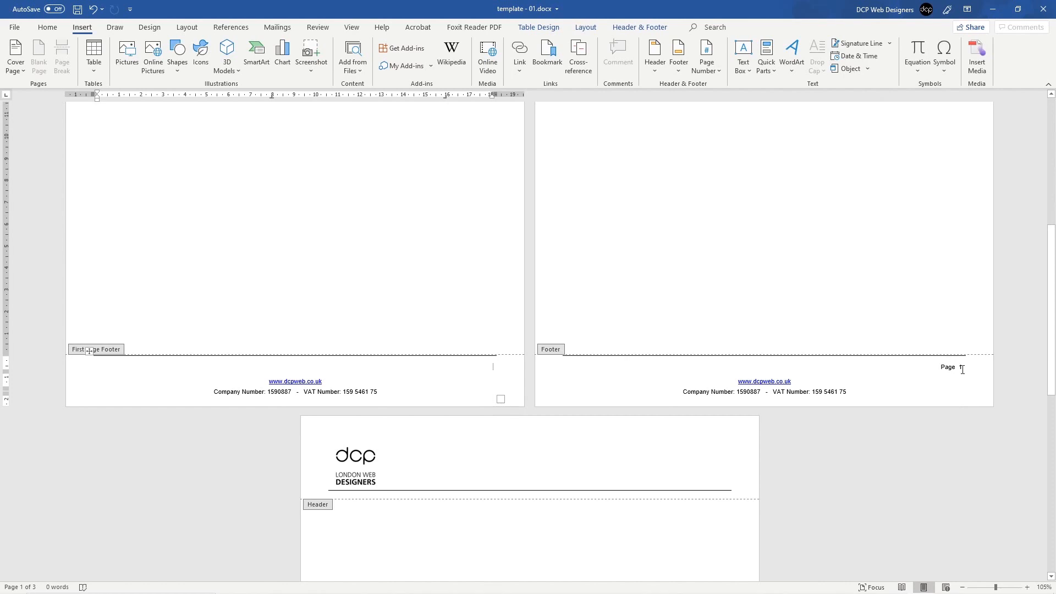
{"action": "key", "text": "ctrl+z"}
{"action": "left_click", "coordinate": [493, 367]}
{"action": "left_click_drag", "start_coordinate": [493, 367], "coordinate": [490, 369]}
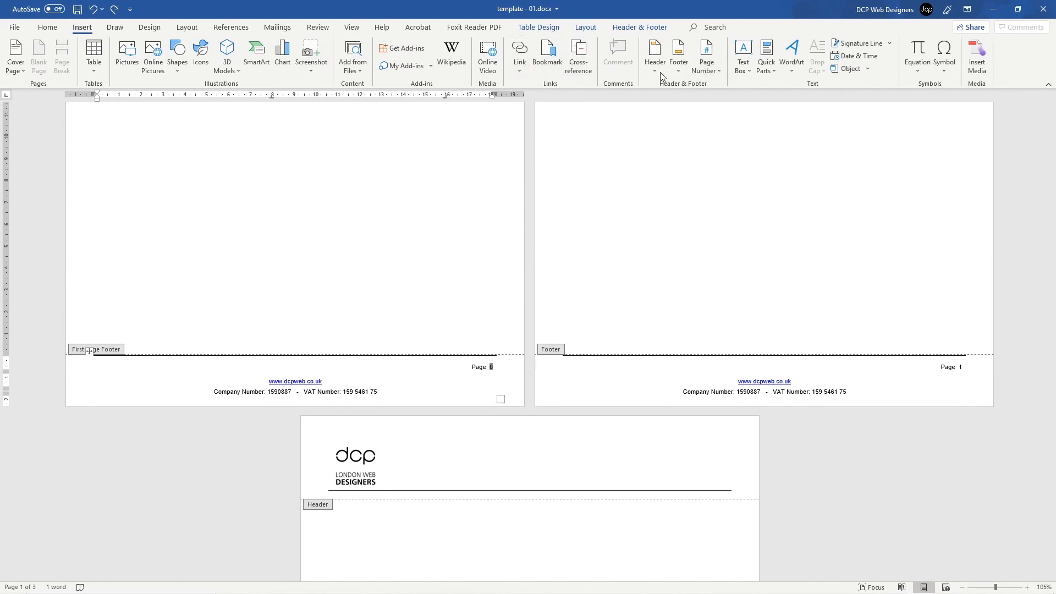
{"action": "left_click", "coordinate": [57, 28]}
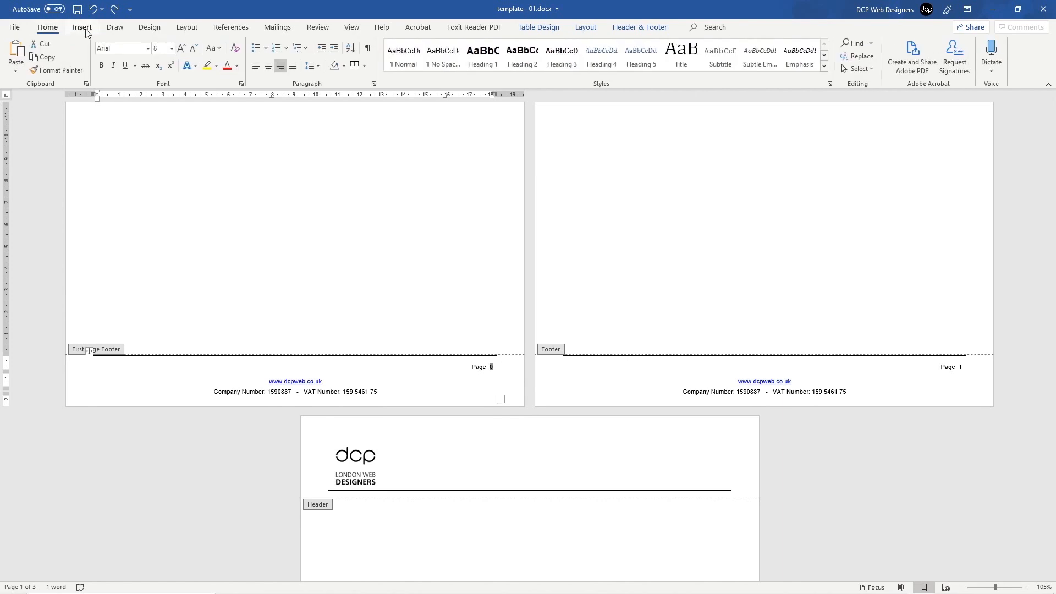
{"action": "left_click", "coordinate": [82, 28]}
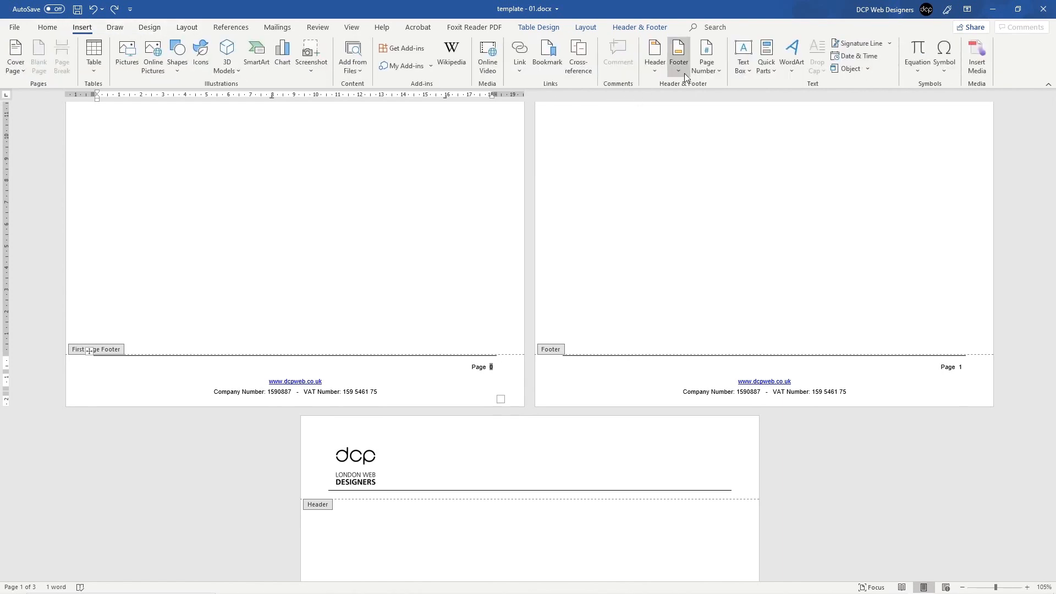
{"action": "left_click", "coordinate": [712, 71]}
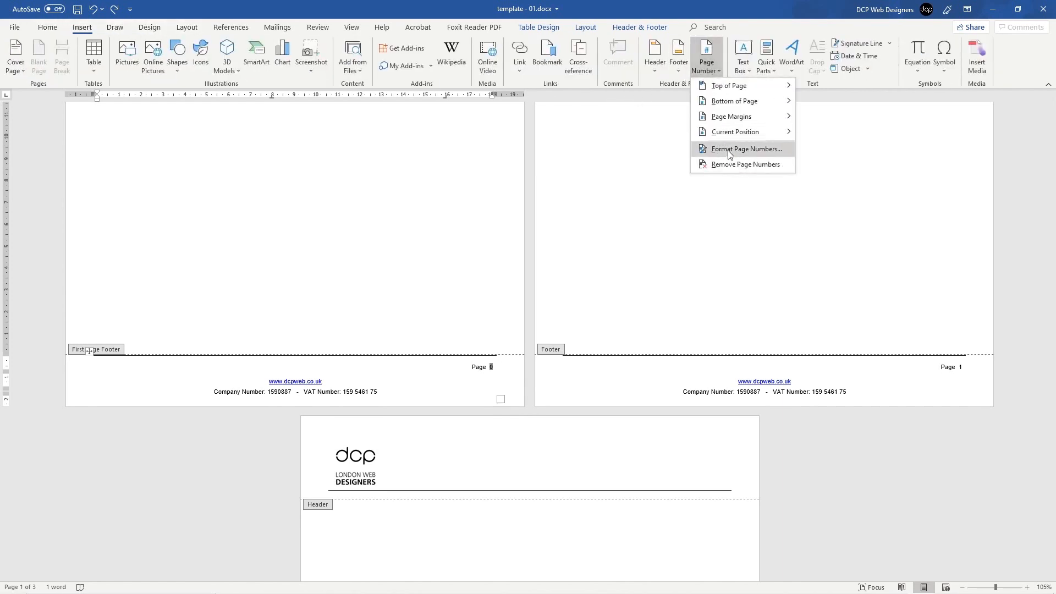
Step: Set page numbering to start at 1 so the footers read Page 1 and Page 2
{"action": "left_click", "coordinate": [727, 150]}
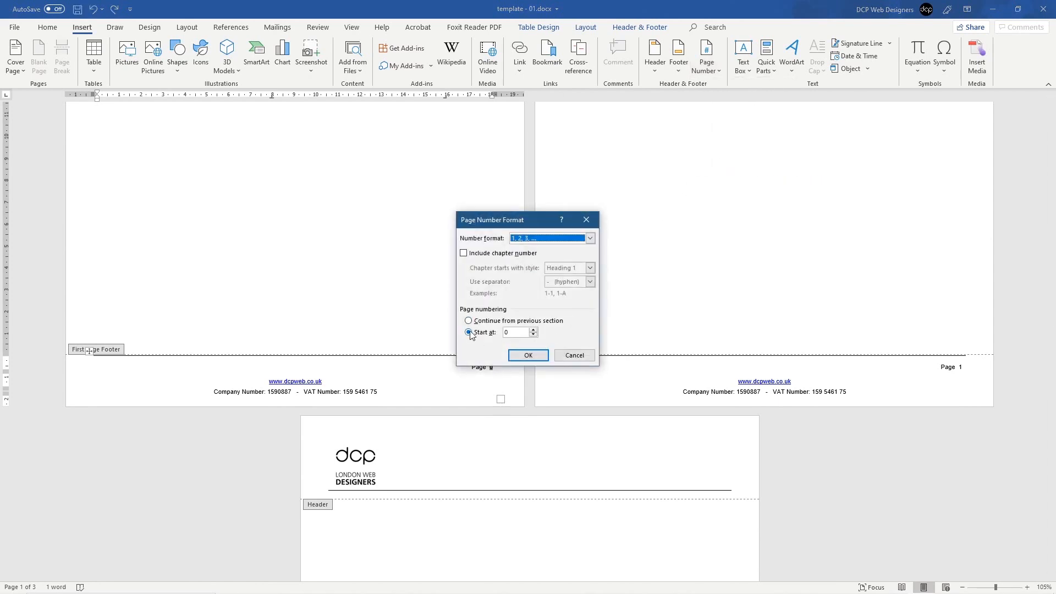
{"action": "left_click", "coordinate": [515, 332]}
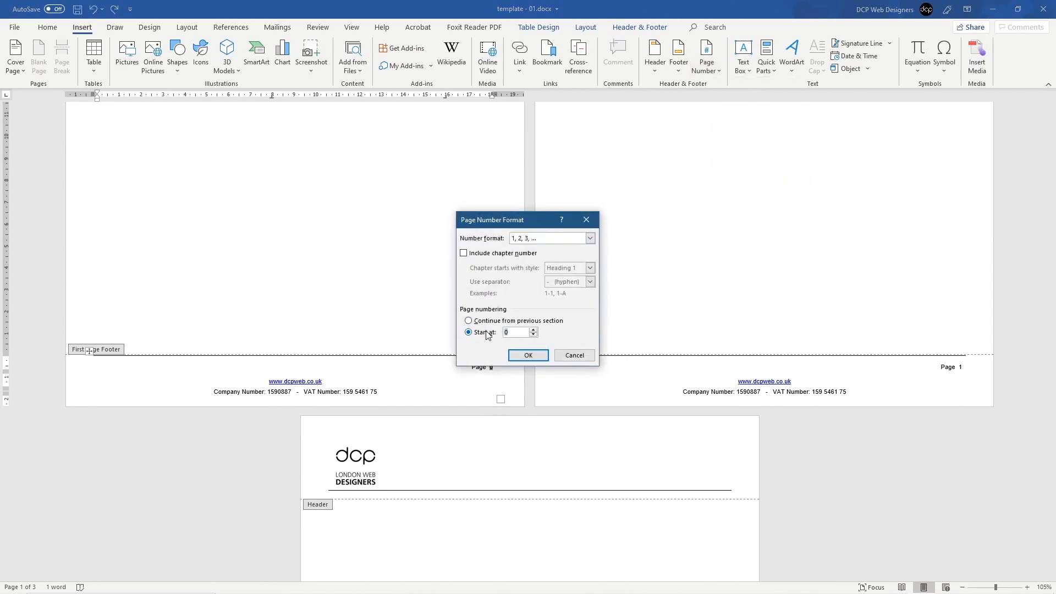
{"action": "left_click", "coordinate": [528, 355]}
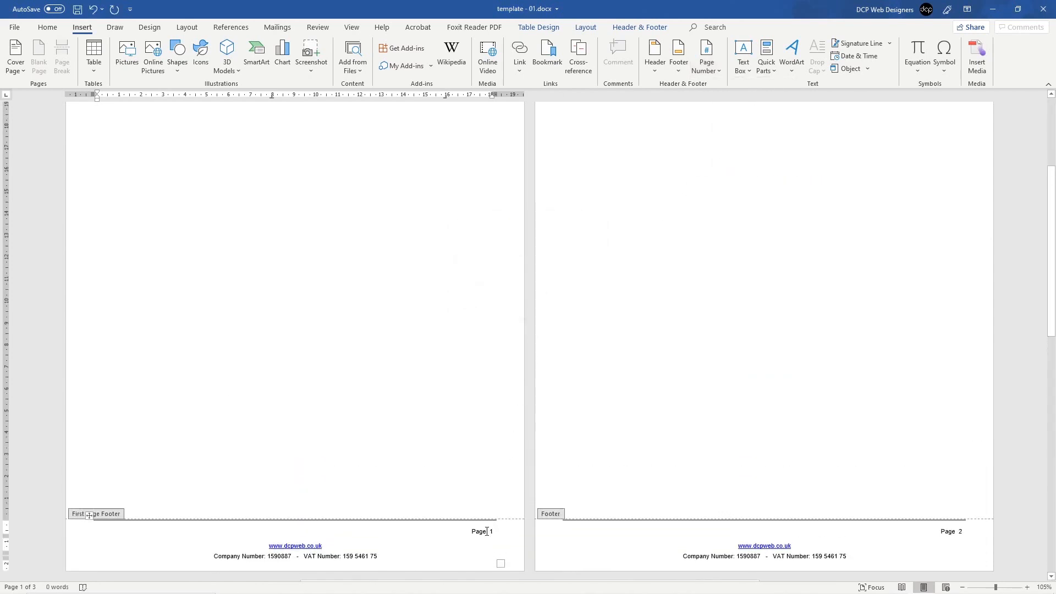
{"action": "double_click", "coordinate": [487, 531]}
{"action": "scroll", "coordinate": [682, 482], "scroll_direction": "down", "scroll_amount": 3}
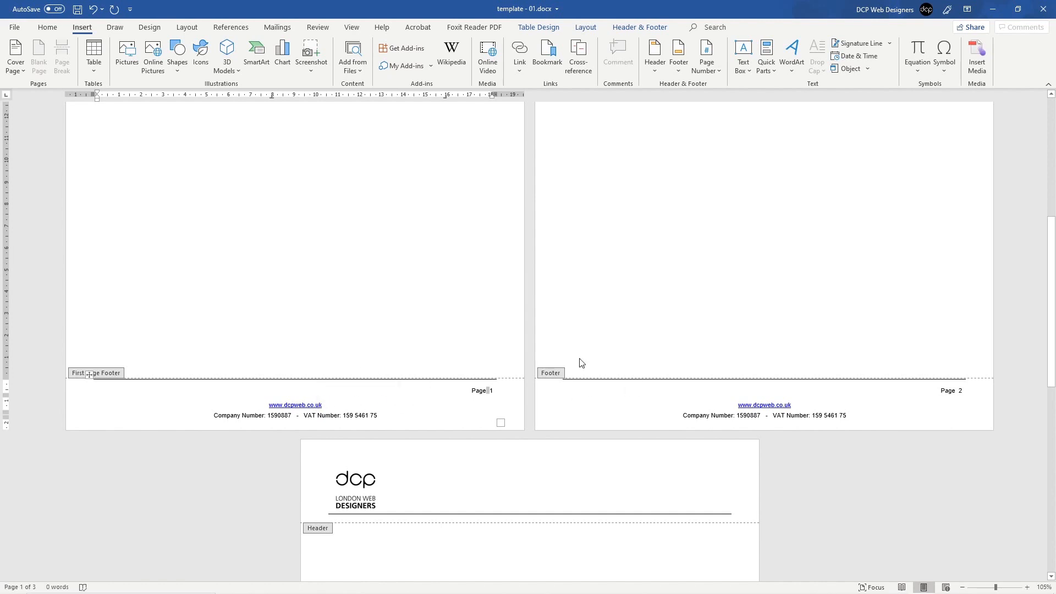
{"action": "scroll", "coordinate": [580, 363], "scroll_direction": "down", "scroll_amount": 10, "text": "ctrl"}
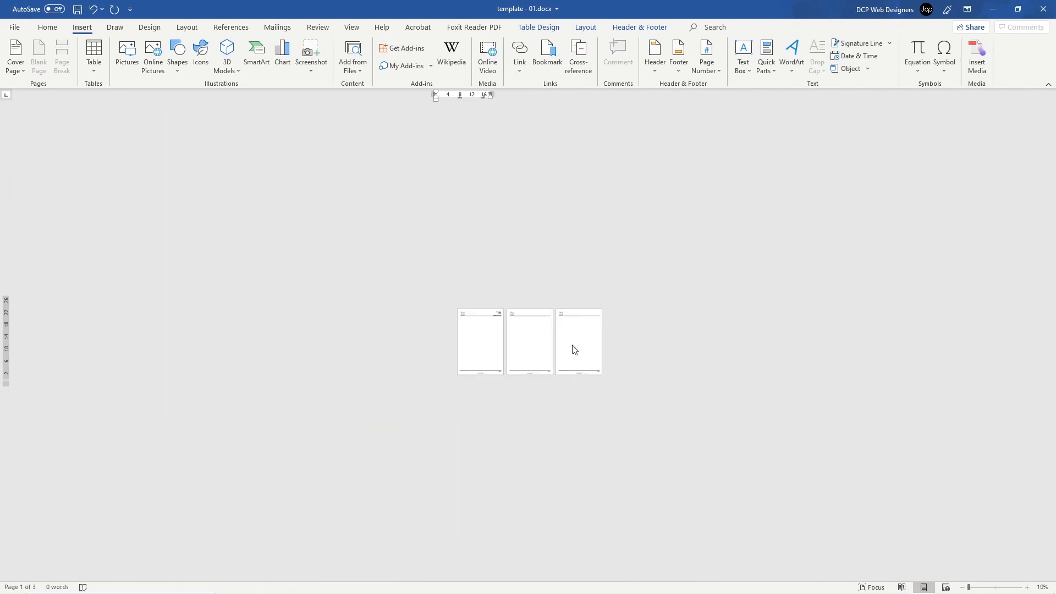
{"action": "scroll", "coordinate": [574, 350], "scroll_direction": "up", "scroll_amount": 6, "text": "ctrl"}
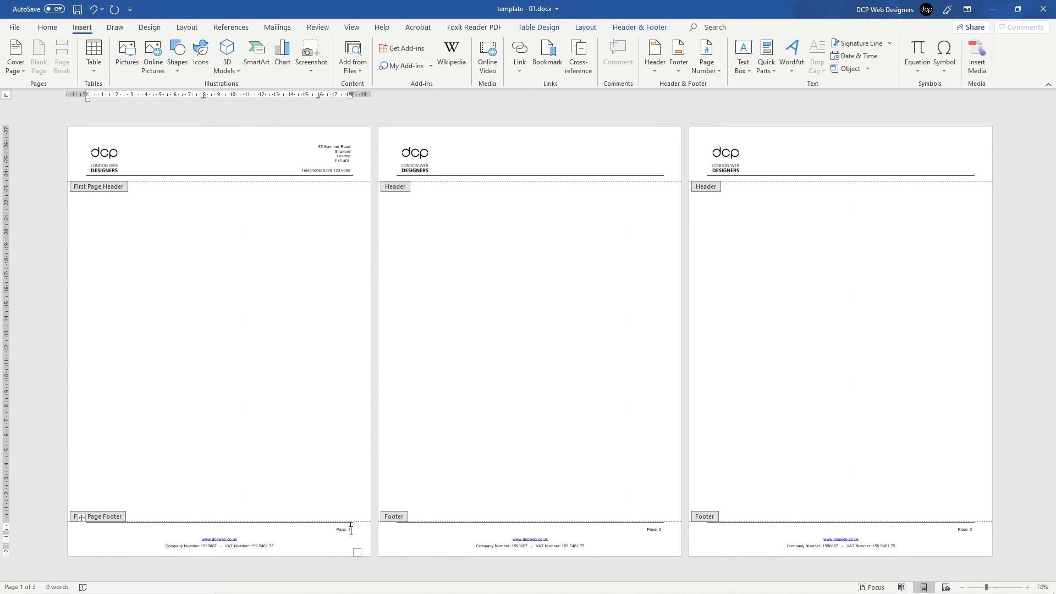
{"action": "scroll", "coordinate": [345, 533], "scroll_direction": "up", "scroll_amount": 11}
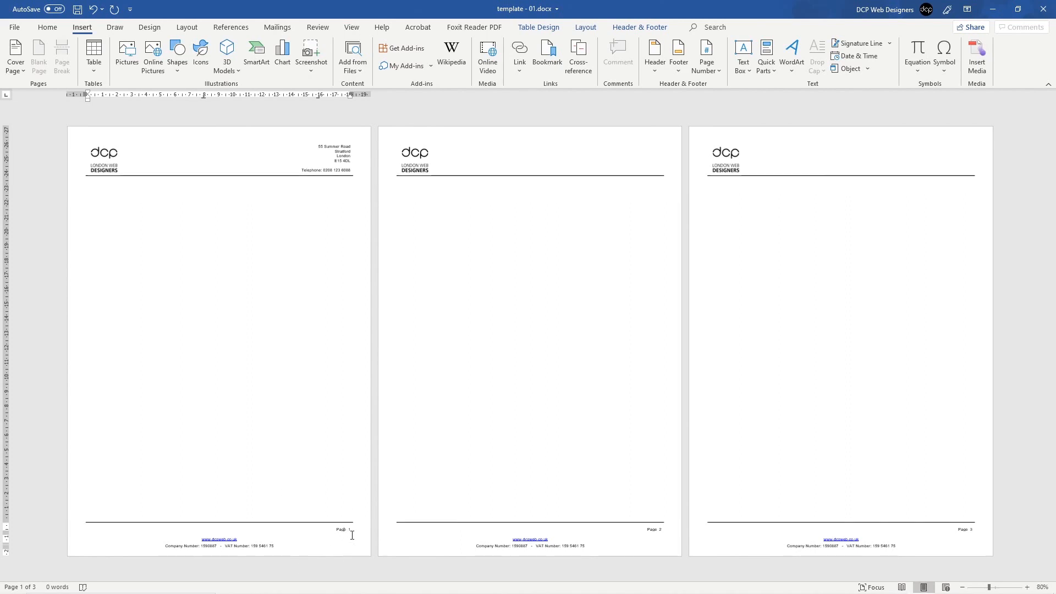
{"action": "scroll", "coordinate": [834, 561], "scroll_direction": "up", "scroll_amount": 1}
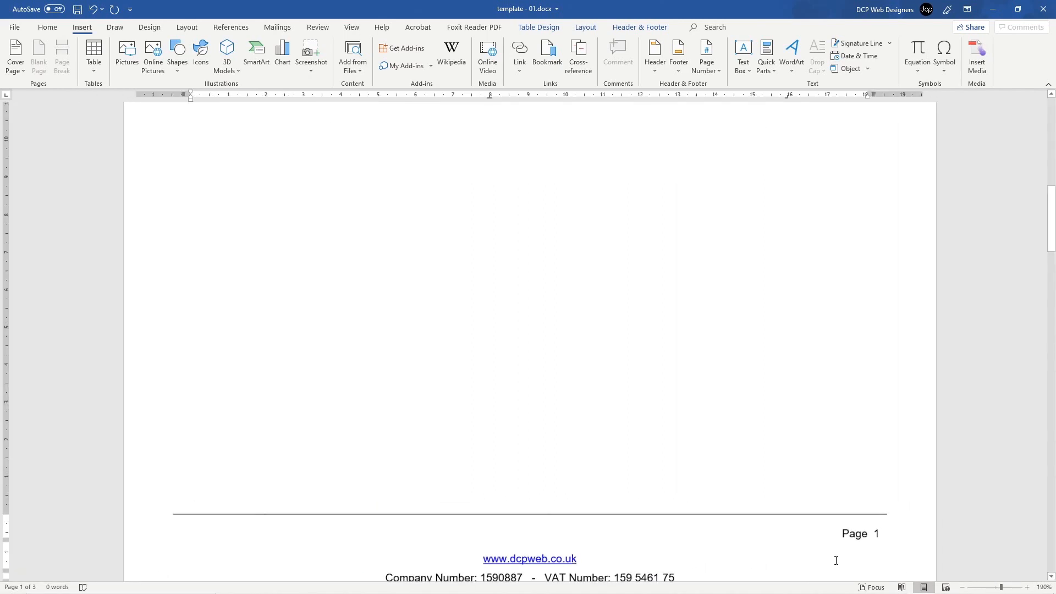
Step: Delete the 'Page 1' label from the first-page footer and close footer editing
{"action": "left_click_drag", "start_coordinate": [848, 533], "coordinate": [886, 538]}
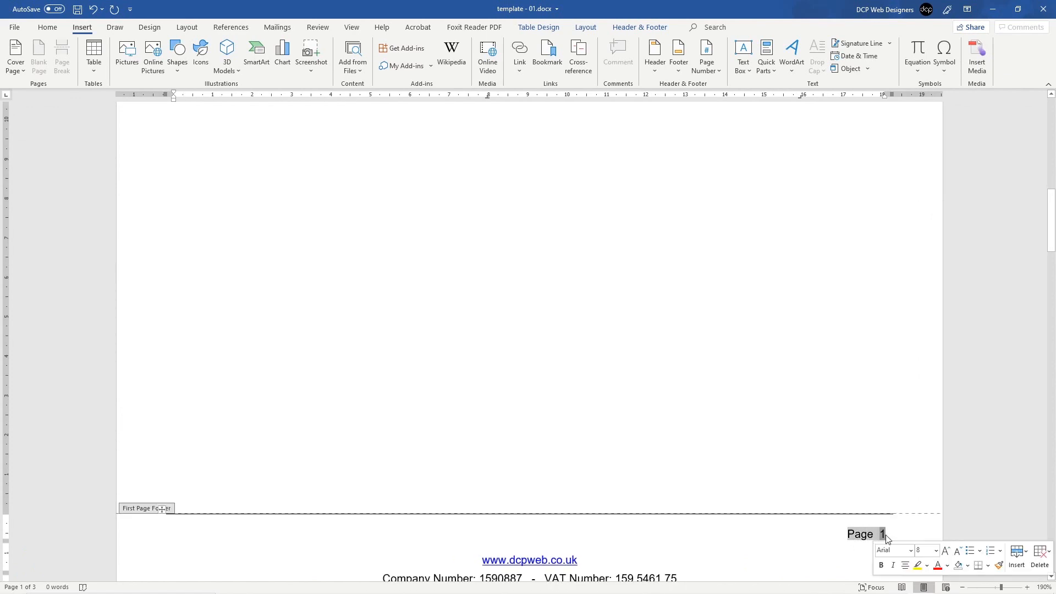
{"action": "key", "text": "Delete"}
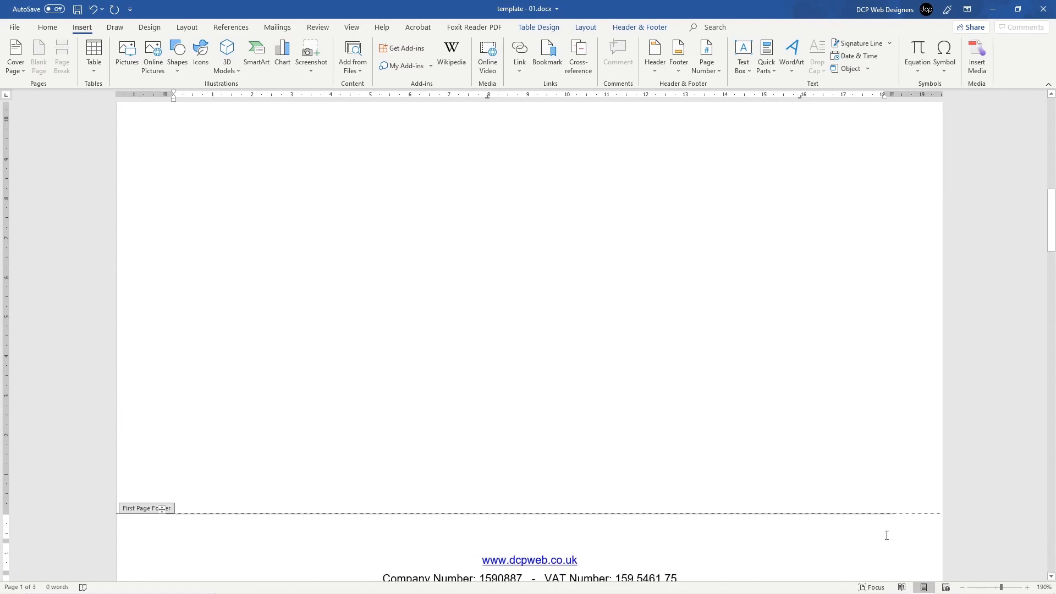
{"action": "double_click", "coordinate": [548, 254]}
{"action": "scroll", "coordinate": [698, 367], "scroll_direction": "down", "scroll_amount": 14}
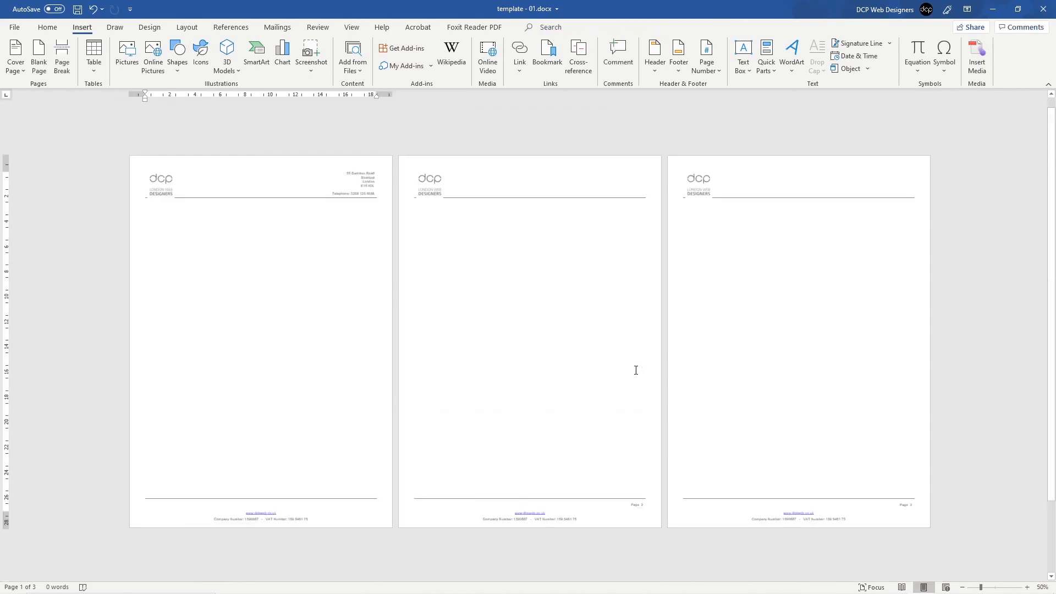
{"action": "scroll", "coordinate": [636, 370], "scroll_direction": "down", "scroll_amount": 2}
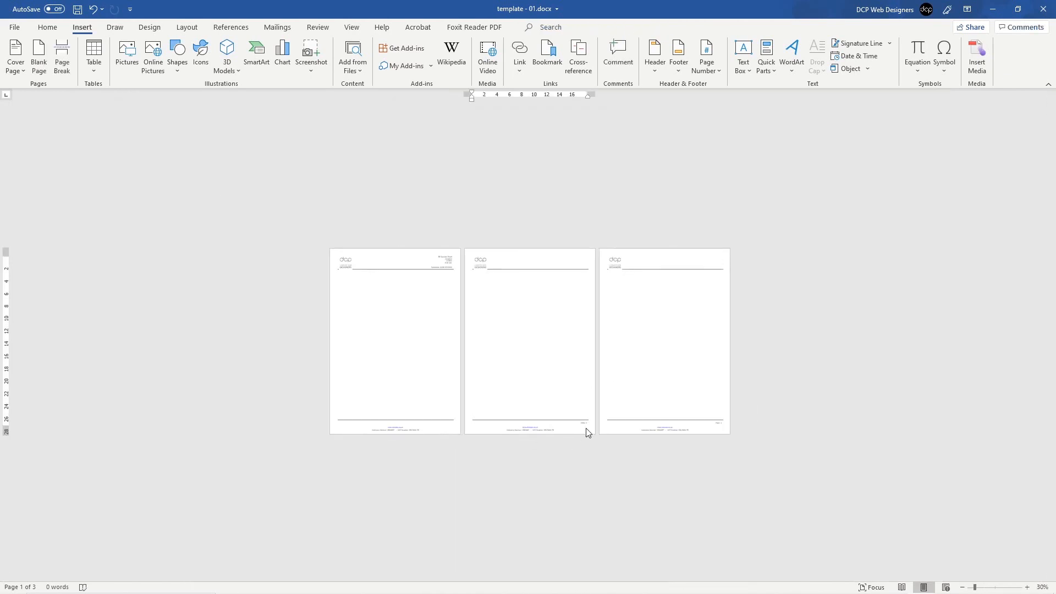
{"action": "scroll", "coordinate": [587, 432], "scroll_direction": "up", "scroll_amount": 10}
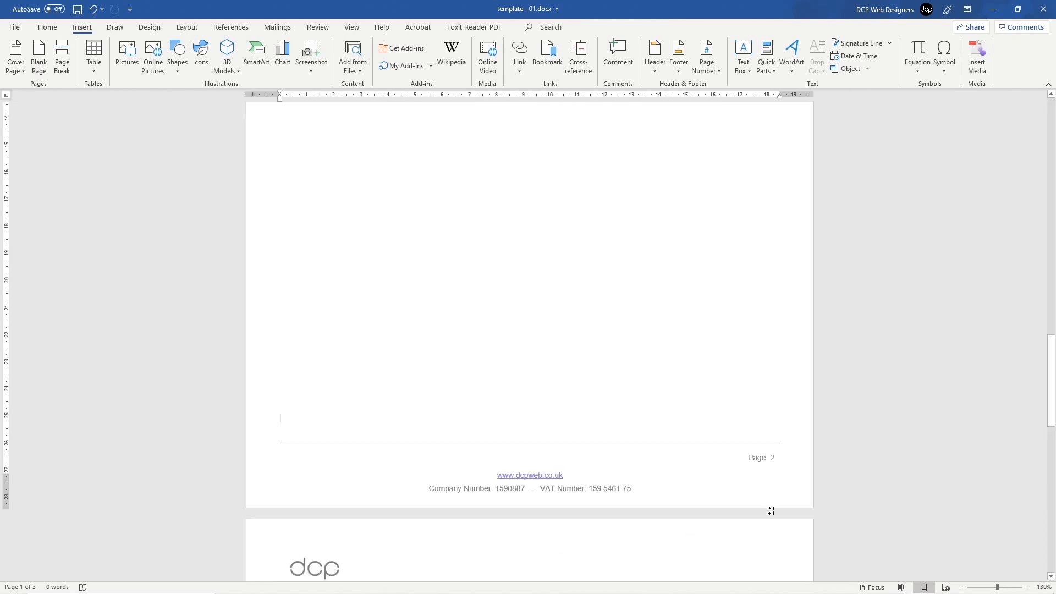
Step: From the second page's footer, set Format Page Numbers Start at to 0
{"action": "double_click", "coordinate": [757, 461]}
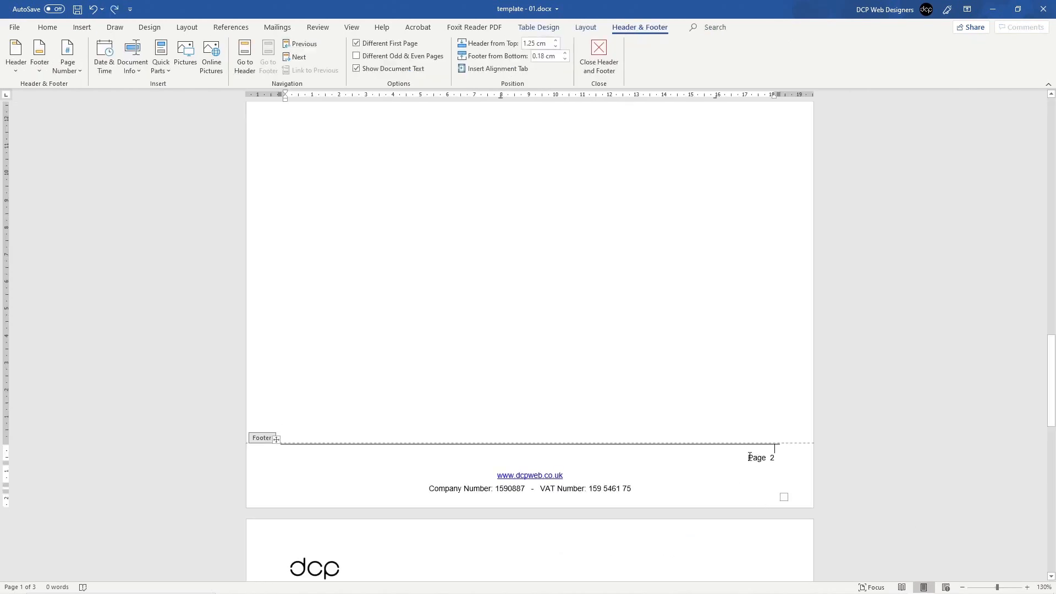
{"action": "double_click", "coordinate": [772, 458]}
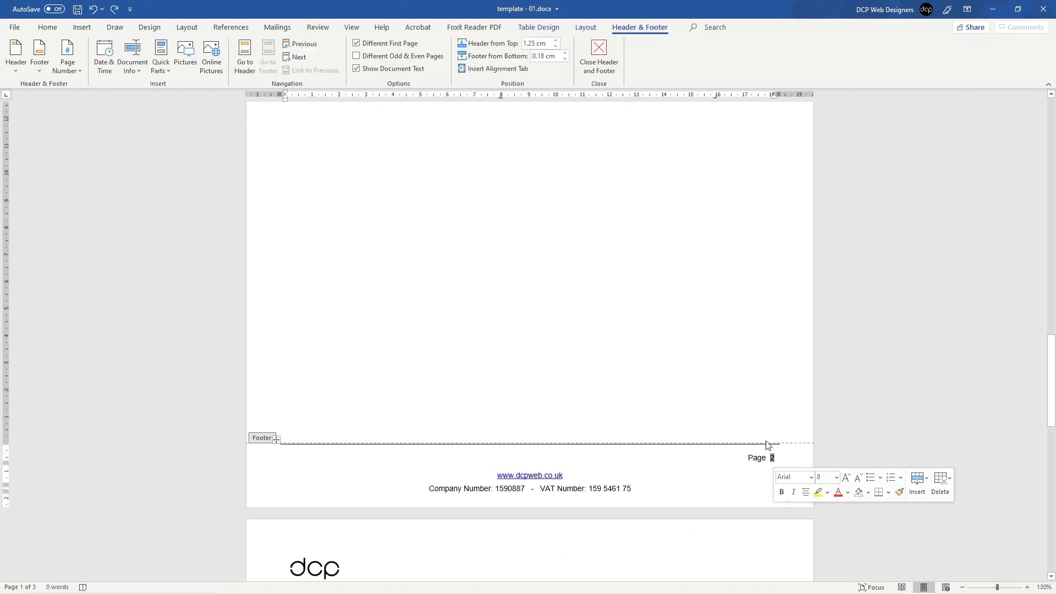
{"action": "left_click", "coordinate": [81, 27]}
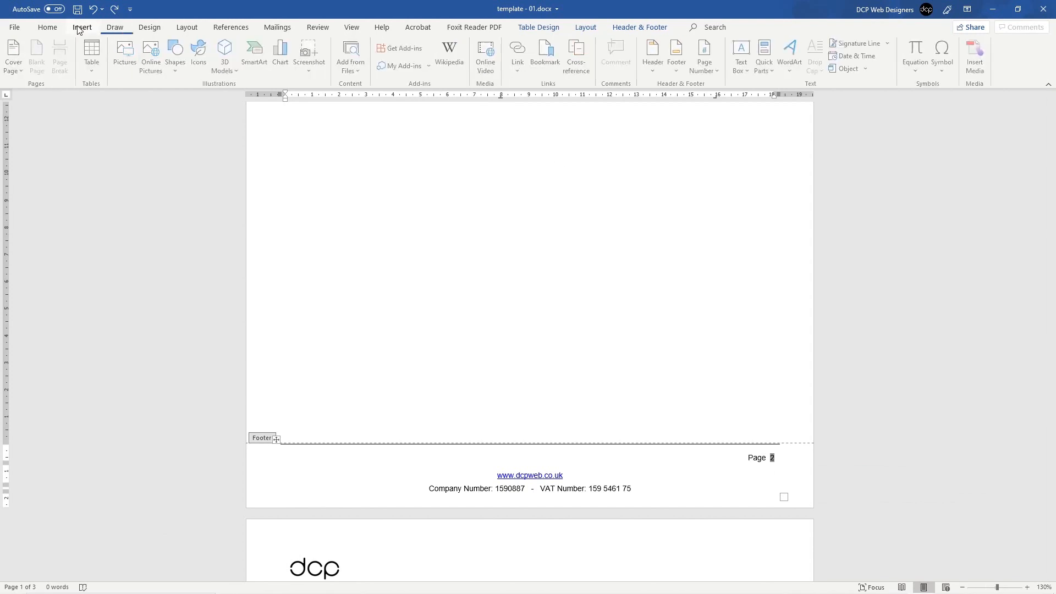
{"action": "left_click", "coordinate": [717, 74]}
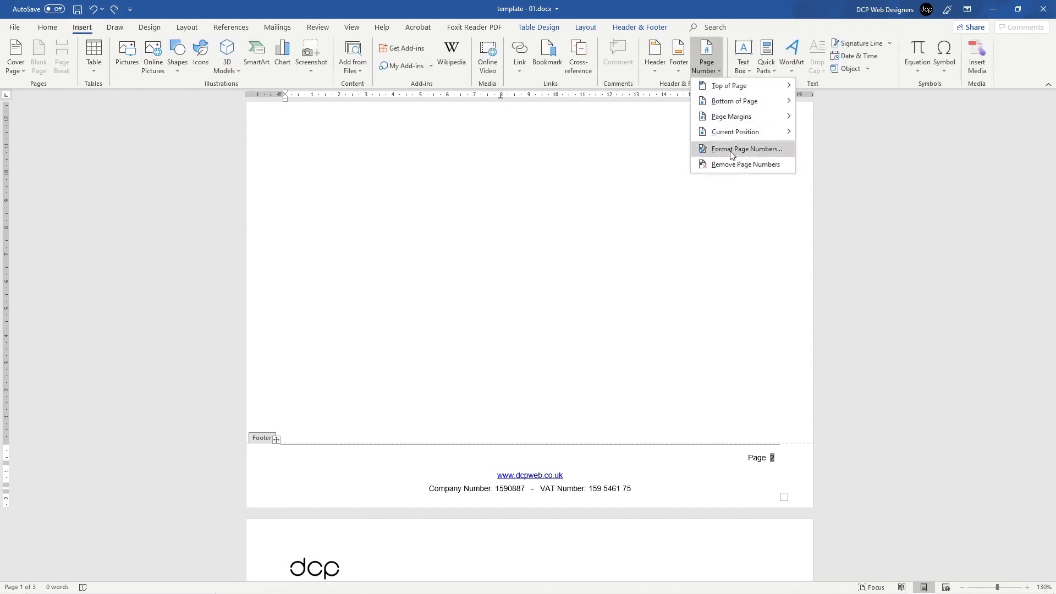
{"action": "left_click", "coordinate": [729, 149]}
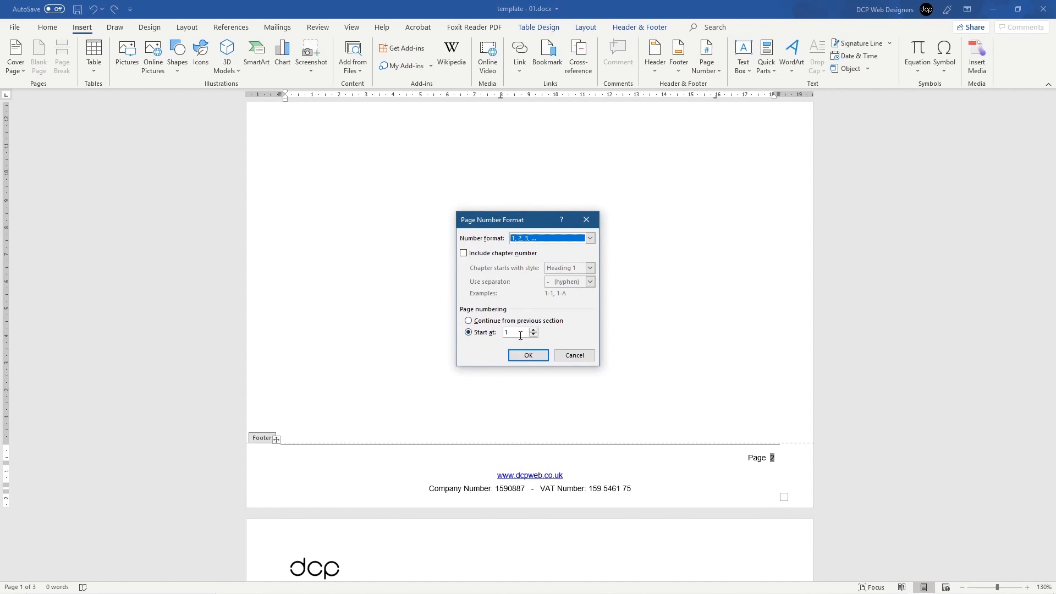
{"action": "double_click", "coordinate": [517, 333]}
{"action": "type", "text": "0"}
{"action": "left_click", "coordinate": [530, 356]}
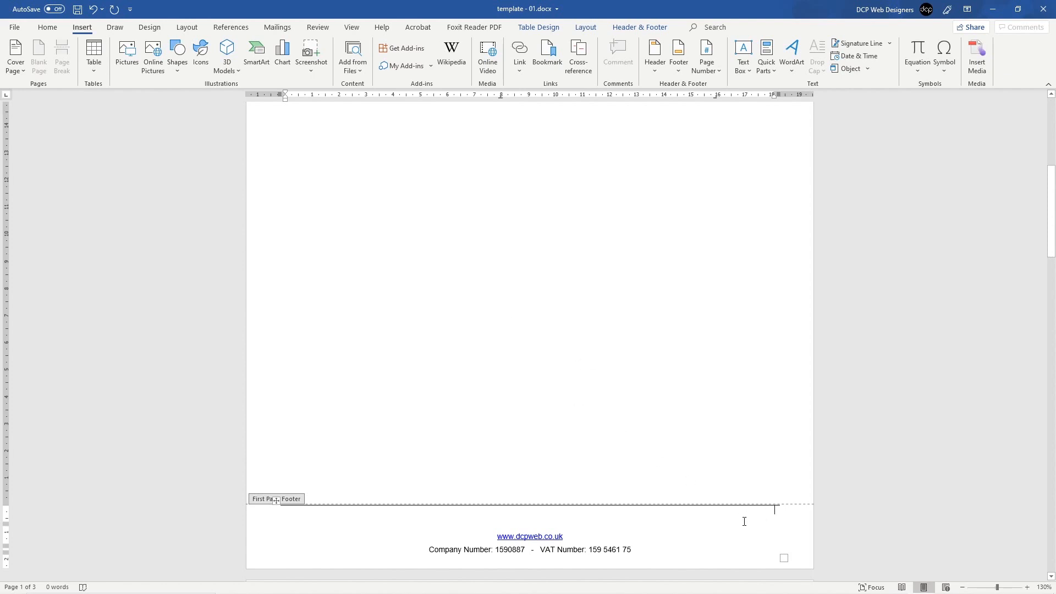
Step: Close footer editing, review all pages, and place the cursor at page 1's body start
{"action": "double_click", "coordinate": [536, 339]}
{"action": "scroll", "coordinate": [496, 383], "scroll_direction": "down", "scroll_amount": 3, "text": "ctrl"}
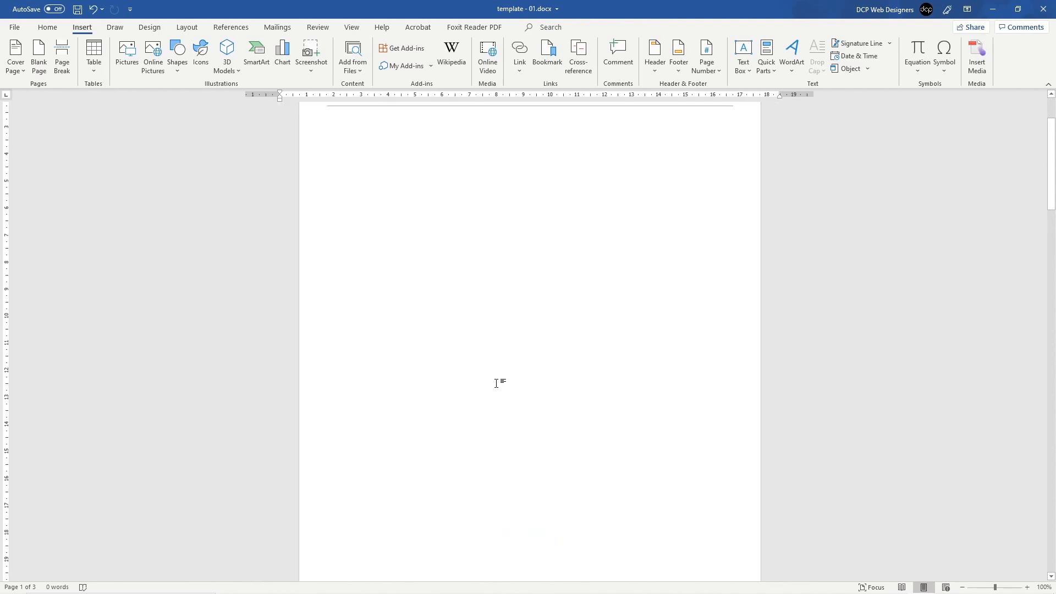
{"action": "scroll", "coordinate": [497, 383], "scroll_direction": "down", "scroll_amount": 4, "text": "ctrl"}
{"action": "scroll", "coordinate": [496, 382], "scroll_direction": "up", "scroll_amount": 2, "text": "ctrl"}
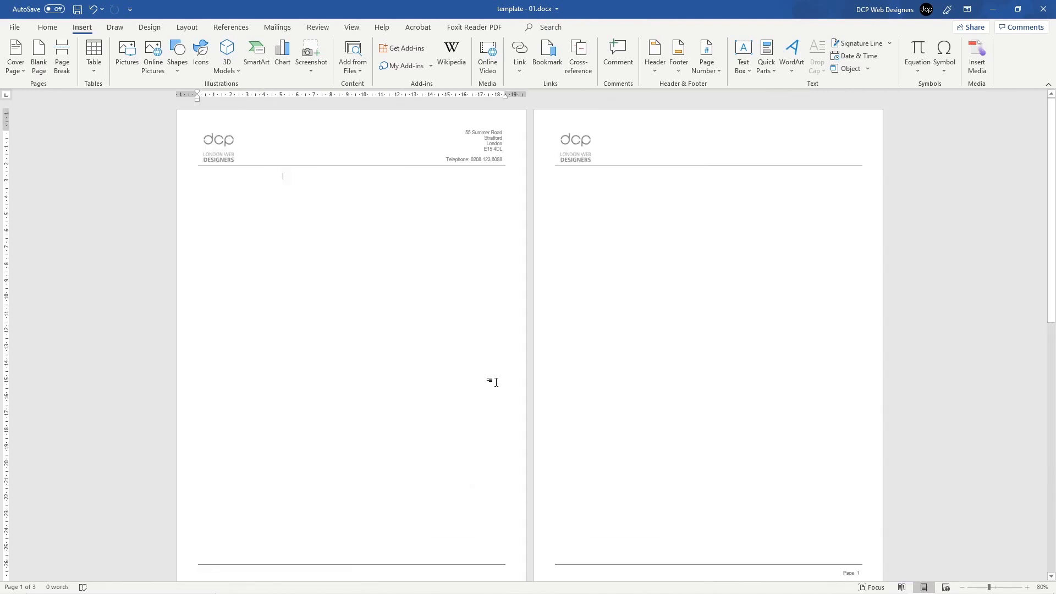
{"action": "scroll", "coordinate": [496, 383], "scroll_direction": "down", "scroll_amount": 1, "text": "ctrl"}
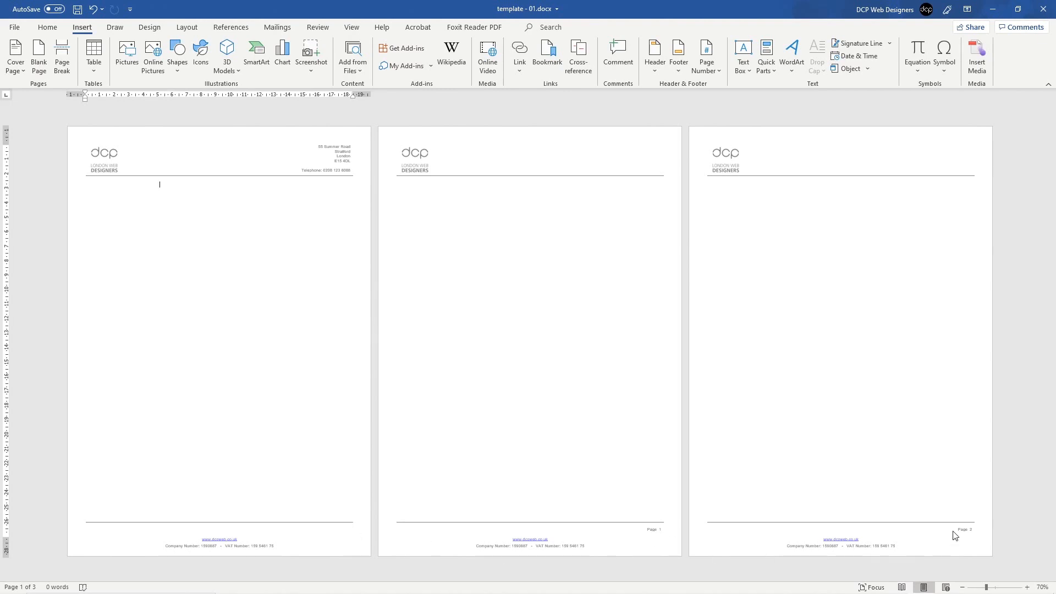
{"action": "left_click", "coordinate": [95, 190]}
Step: Copy the 'Page' label from page 2's footer into the first-page footer and select its 0
{"action": "double_click", "coordinate": [649, 532]}
{"action": "left_click_drag", "start_coordinate": [648, 530], "coordinate": [662, 531]}
{"action": "left_click", "coordinate": [662, 530]}
{"action": "left_click", "coordinate": [319, 535]}
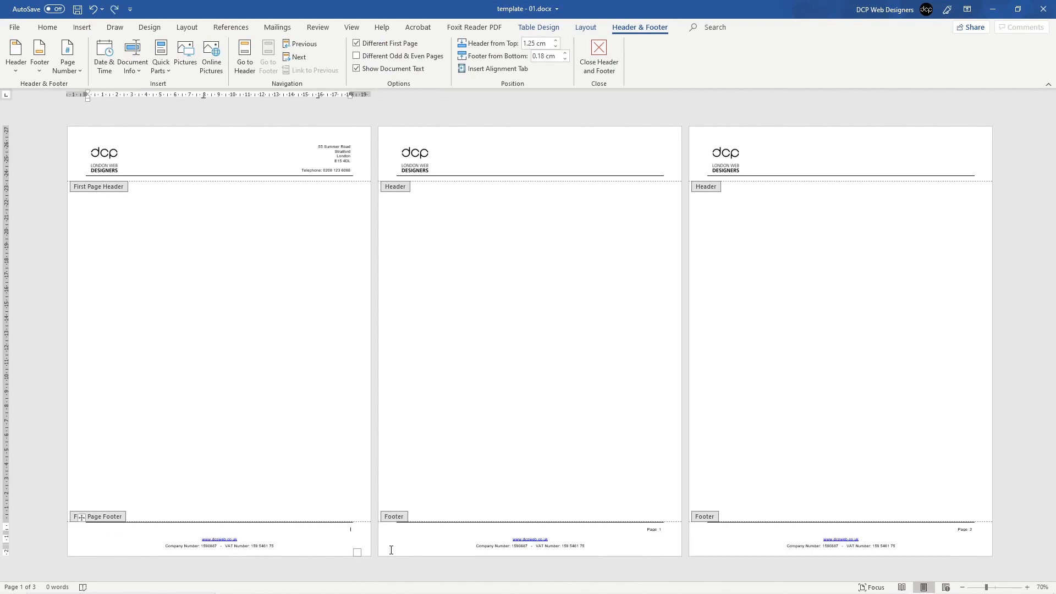
{"action": "type", "text": "Page 0"}
{"action": "scroll", "coordinate": [347, 530], "scroll_direction": "up", "scroll_amount": 6}
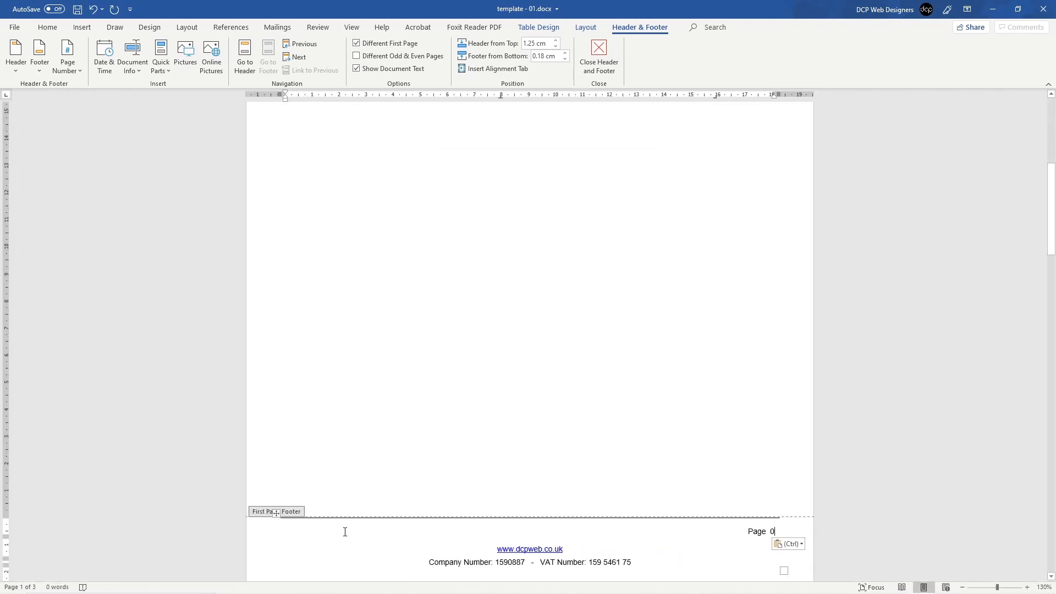
{"action": "double_click", "coordinate": [772, 531]}
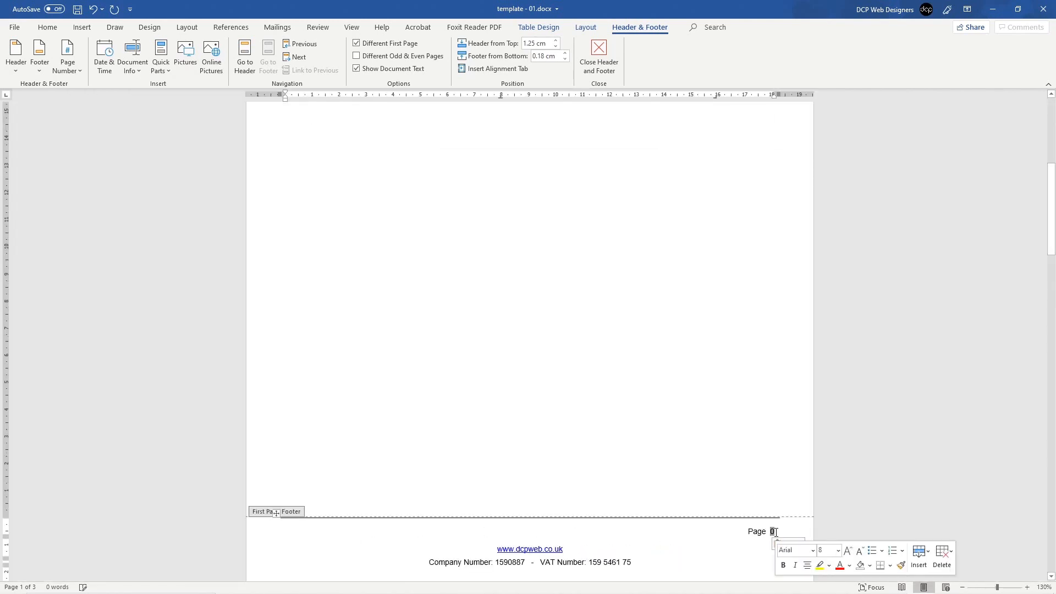
Step: Set page numbering to start at 1 so the footers read Page 1, 2 and 3
{"action": "left_click", "coordinate": [82, 27]}
{"action": "left_click", "coordinate": [715, 71]}
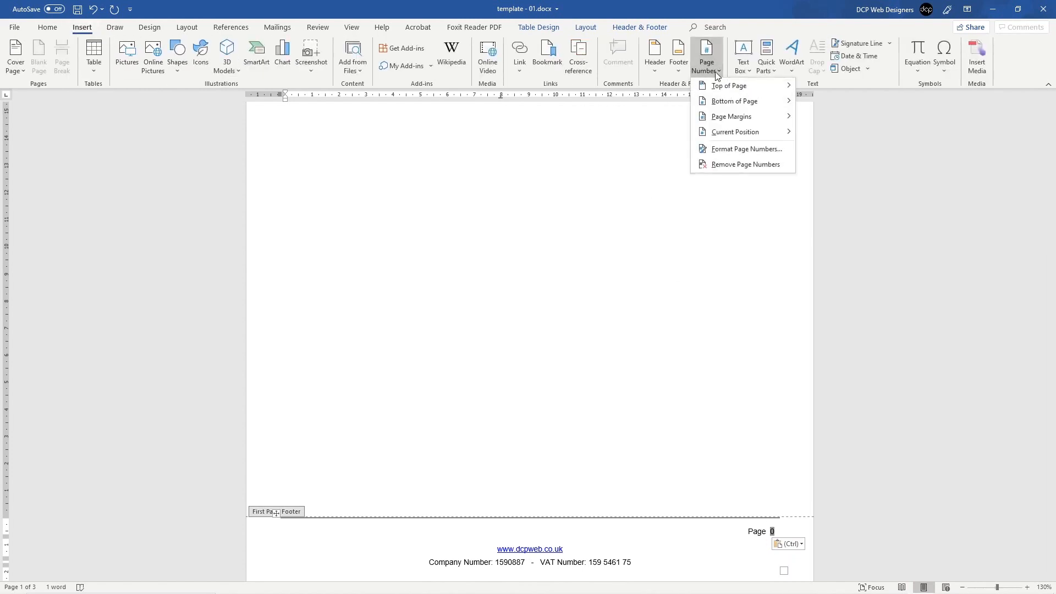
{"action": "left_click", "coordinate": [723, 152]}
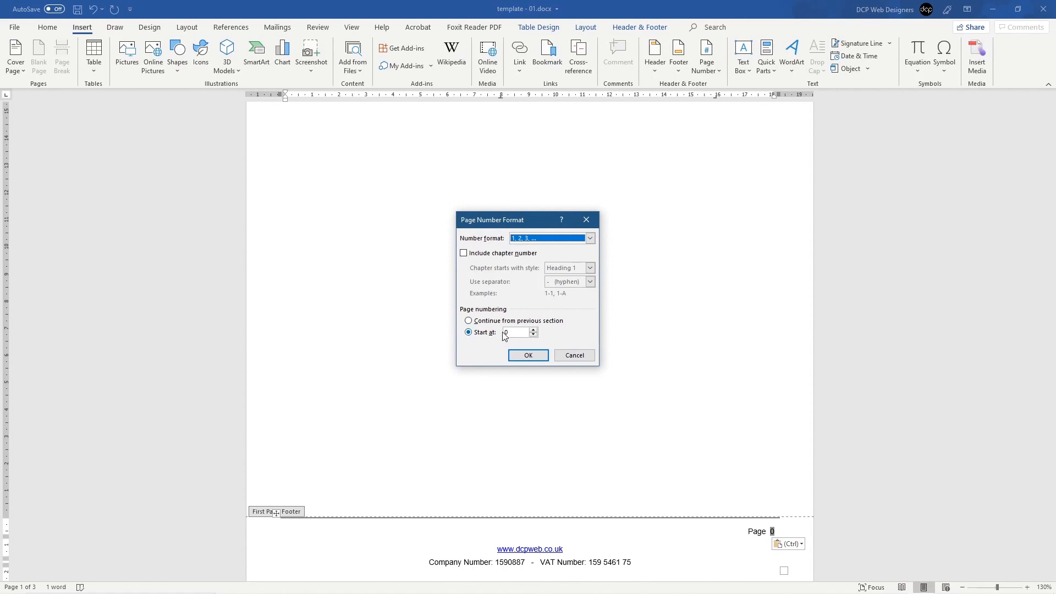
{"action": "left_click", "coordinate": [480, 331]}
{"action": "type", "text": "1"}
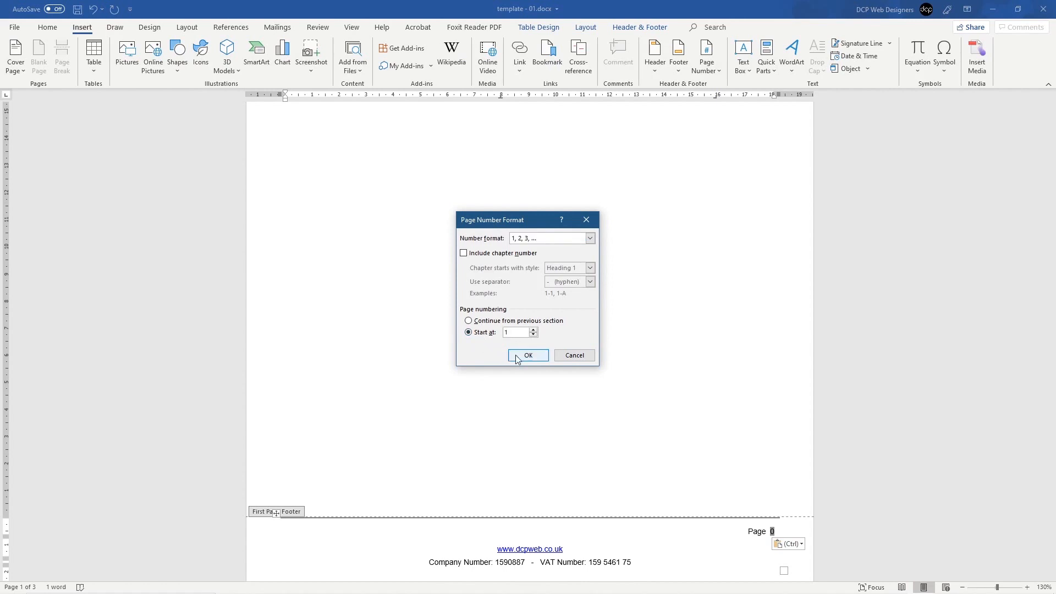
{"action": "left_click", "coordinate": [527, 355]}
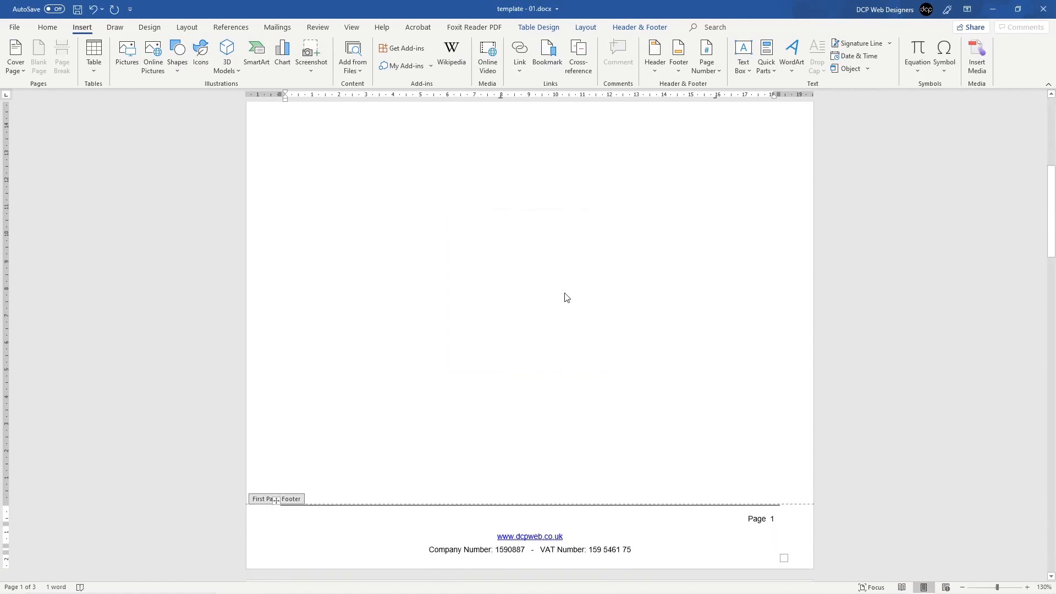
{"action": "double_click", "coordinate": [512, 366]}
{"action": "scroll", "coordinate": [513, 366], "scroll_direction": "down", "scroll_amount": 6}
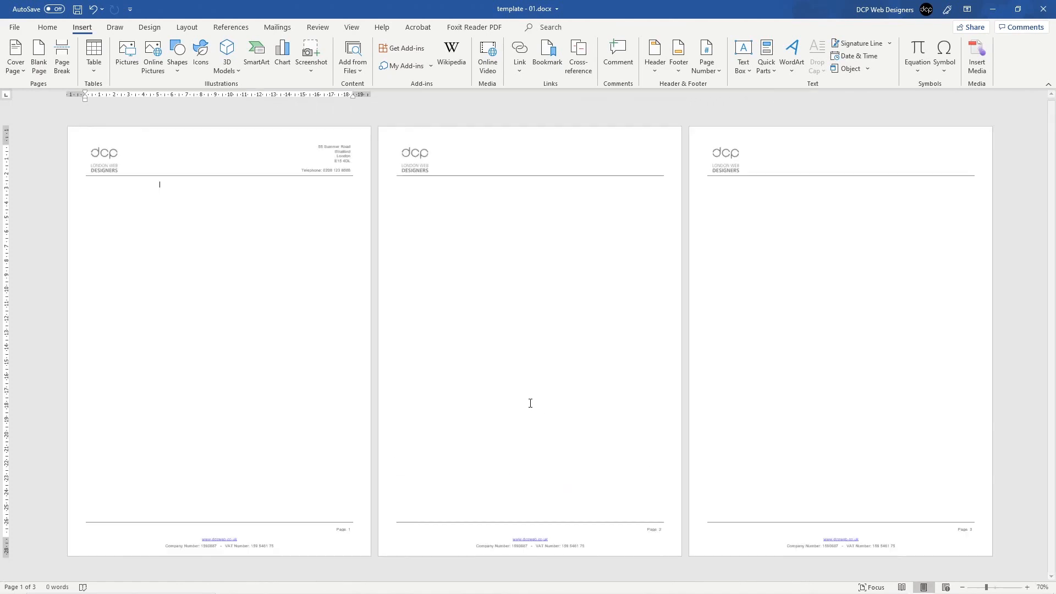
Step: Insert three page breaks after page 3, adding pages 4–6 with logo headers and numbered footers
{"action": "scroll", "coordinate": [801, 537], "scroll_direction": "up", "scroll_amount": 1}
{"action": "scroll", "coordinate": [802, 536], "scroll_direction": "down", "scroll_amount": 1}
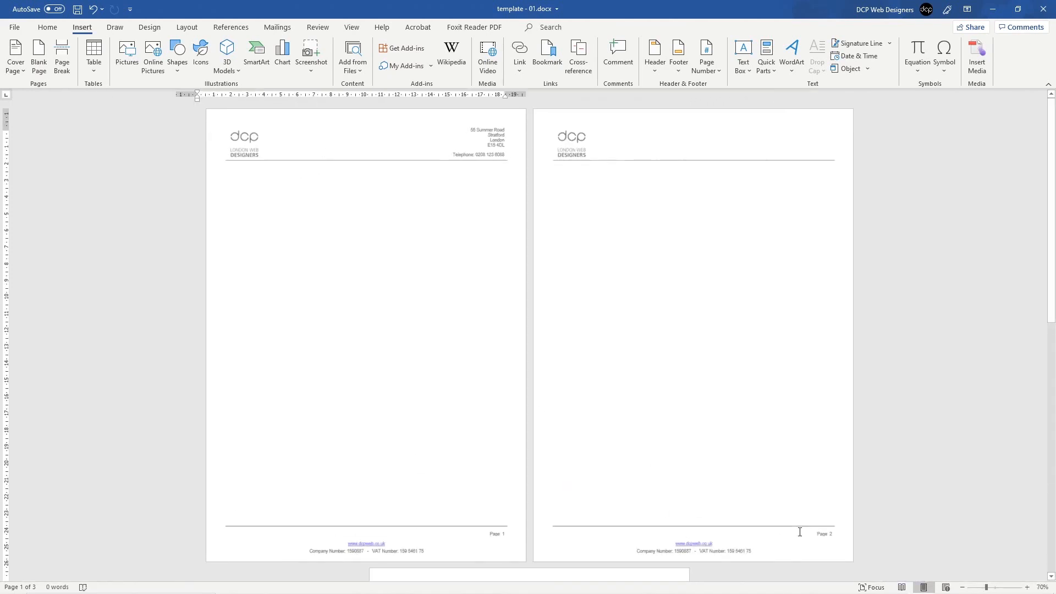
{"action": "left_click", "coordinate": [723, 213]}
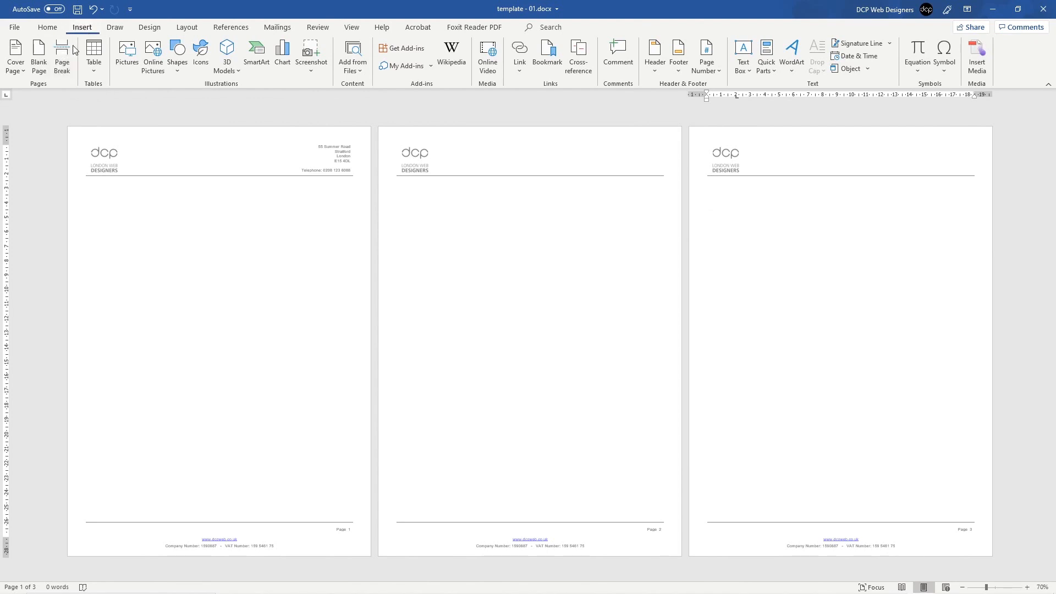
{"action": "left_click", "coordinate": [60, 67]}
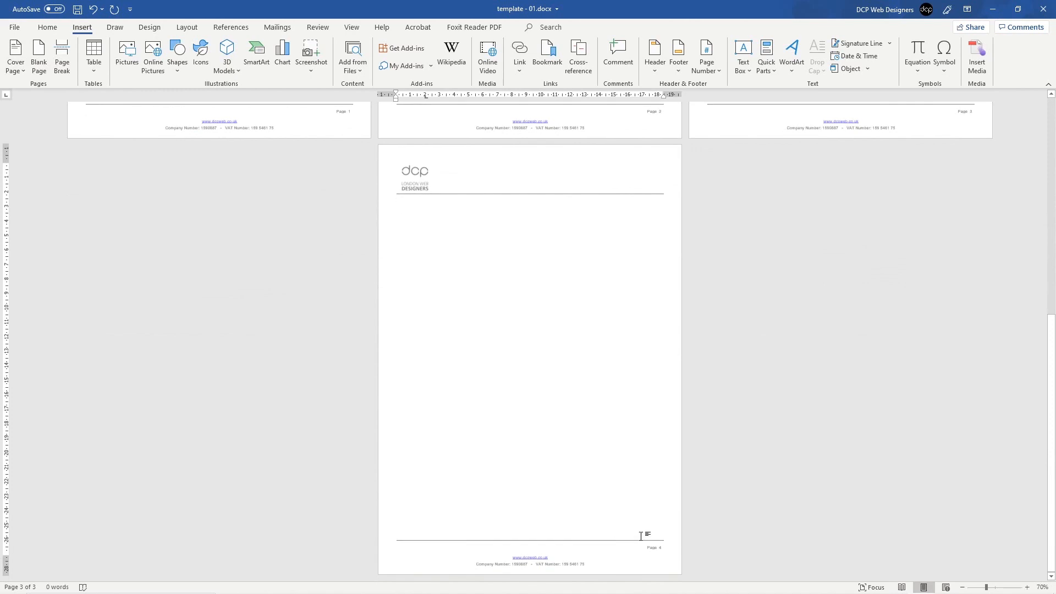
{"action": "left_click", "coordinate": [59, 67]}
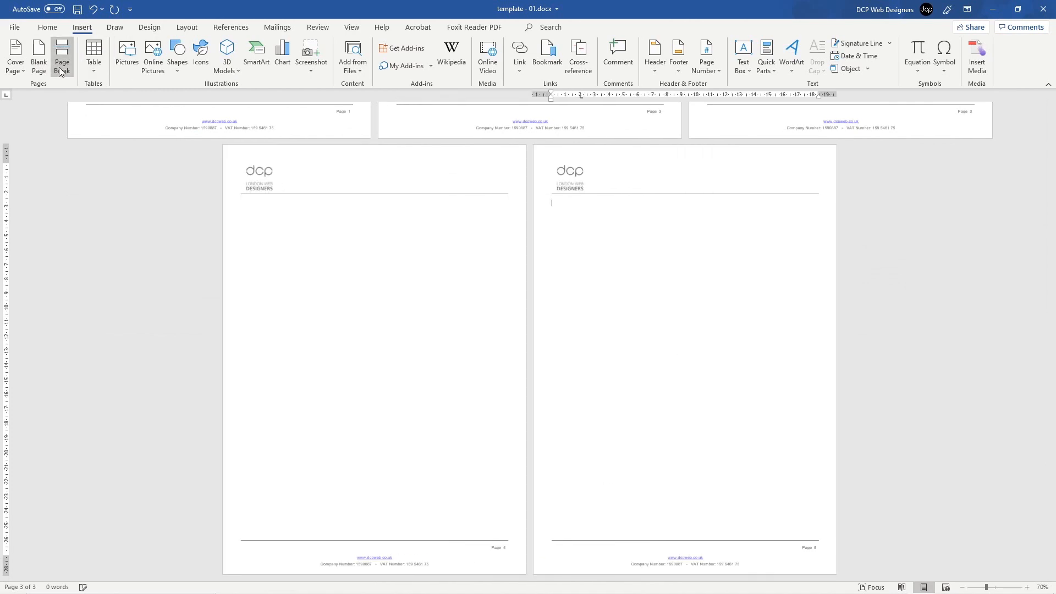
{"action": "left_click", "coordinate": [58, 67]}
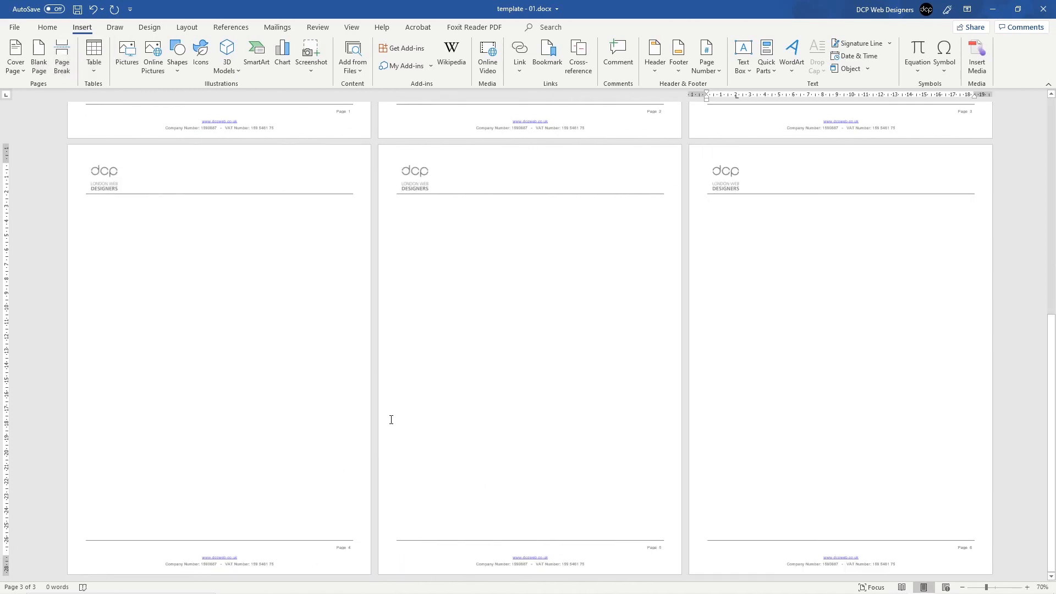
{"action": "scroll", "coordinate": [379, 275], "scroll_direction": "up", "scroll_amount": 2}
{"action": "scroll", "coordinate": [290, 518], "scroll_direction": "down", "scroll_amount": 2}
{"action": "scroll", "coordinate": [598, 438], "scroll_direction": "up", "scroll_amount": 15}
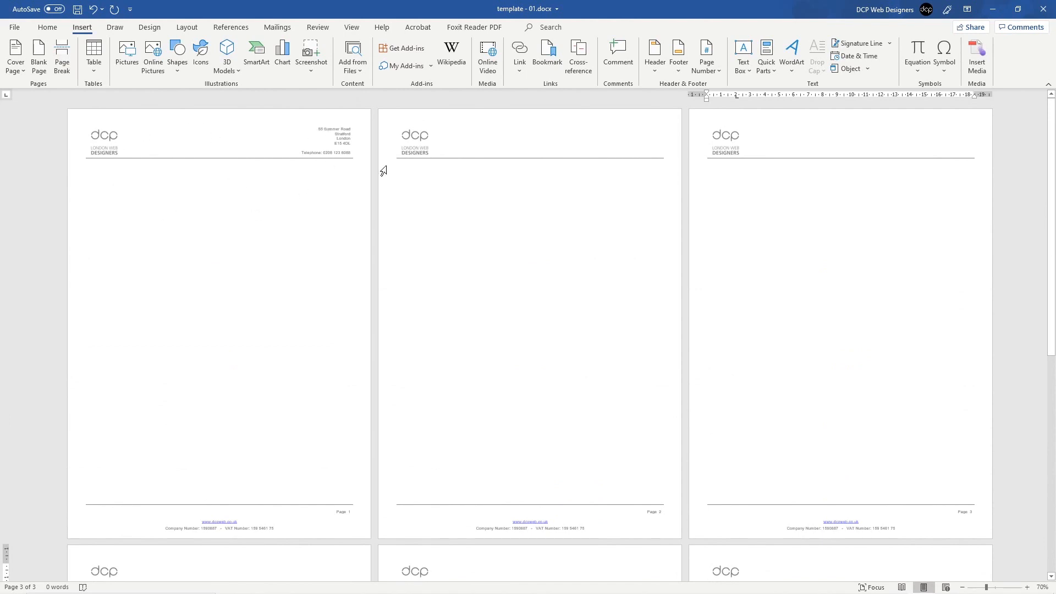
{"action": "scroll", "coordinate": [471, 372], "scroll_direction": "down", "scroll_amount": 3}
{"action": "scroll", "coordinate": [470, 371], "scroll_direction": "down", "scroll_amount": 8}
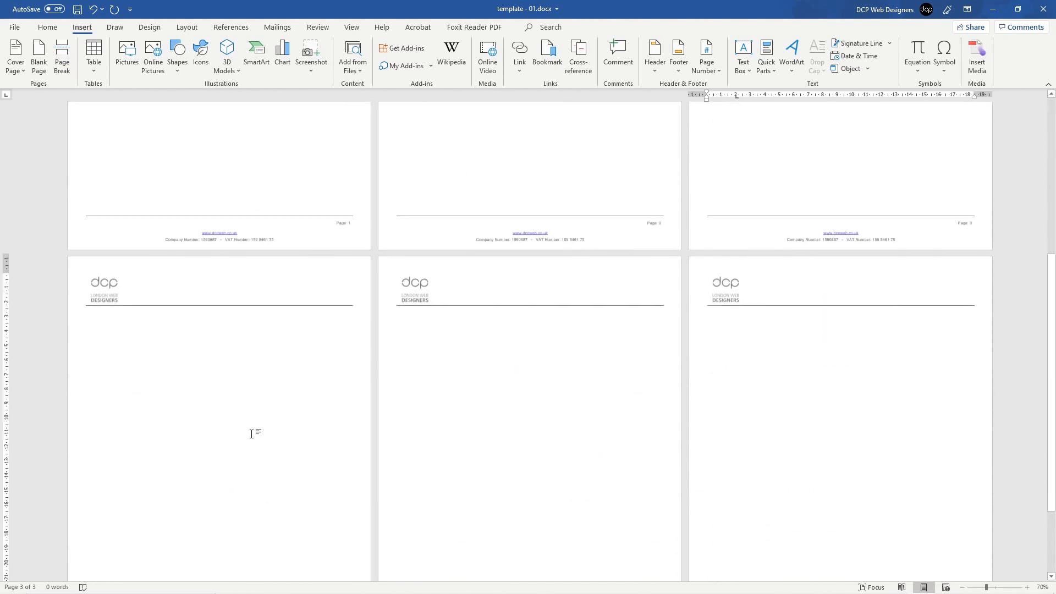
{"action": "scroll", "coordinate": [651, 384], "scroll_direction": "down", "scroll_amount": 4}
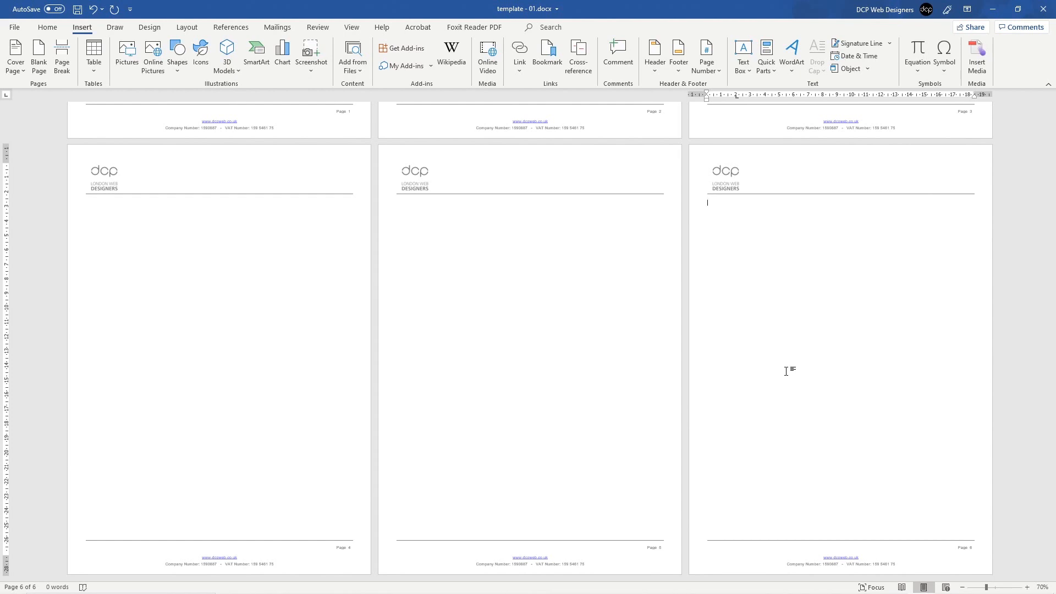
{"action": "scroll", "coordinate": [781, 357], "scroll_direction": "up", "scroll_amount": 15}
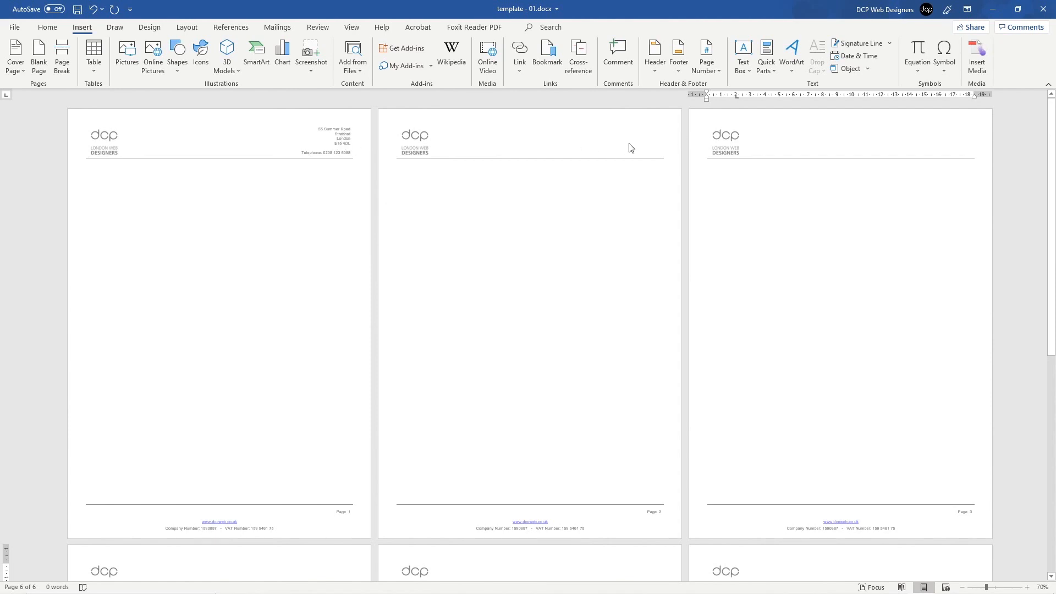
{"action": "double_click", "coordinate": [335, 140]}
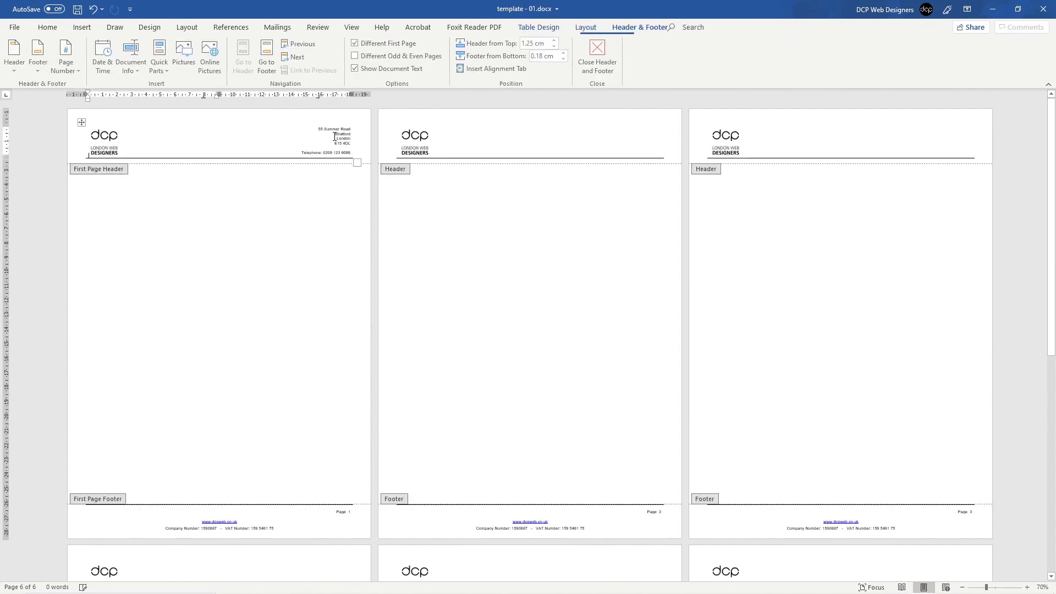
{"action": "left_click", "coordinate": [324, 126]}
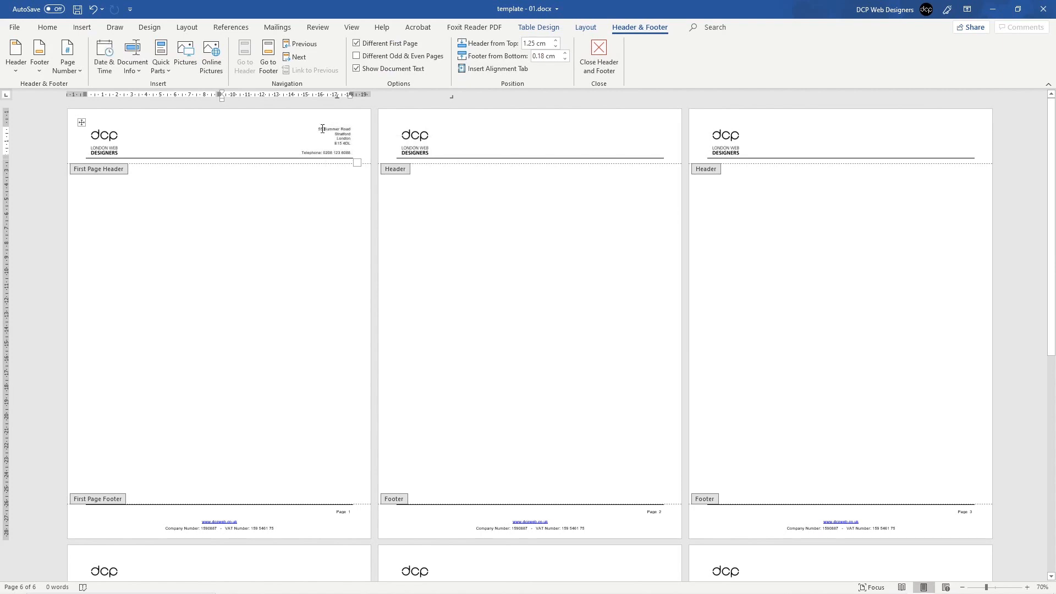
{"action": "left_click_drag", "start_coordinate": [318, 128], "coordinate": [351, 154]}
{"action": "key", "text": "ctrl+c"}
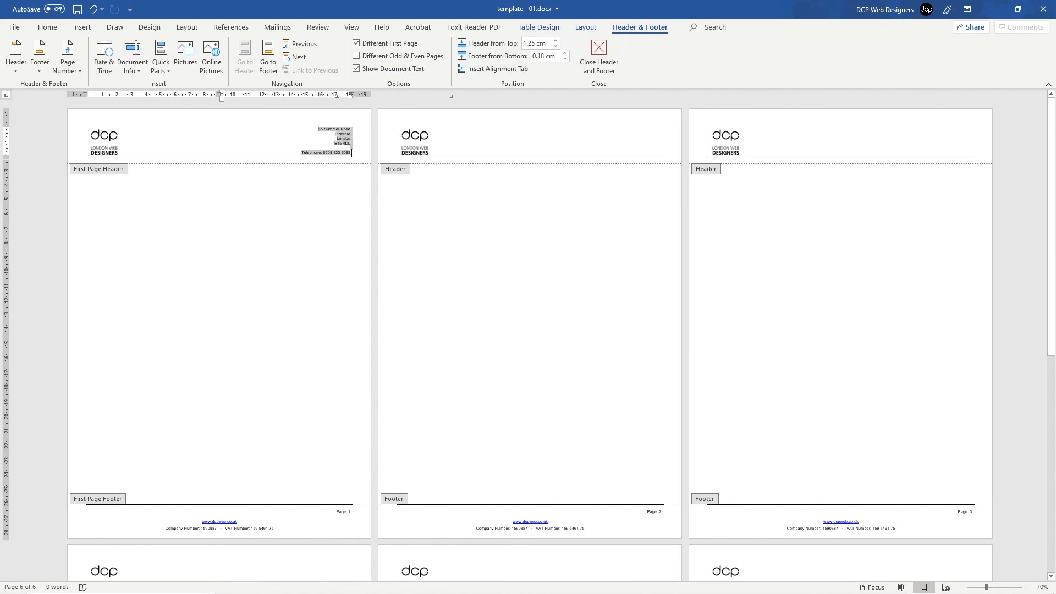
{"action": "left_click", "coordinate": [521, 137]}
{"action": "double_click", "coordinate": [521, 138]}
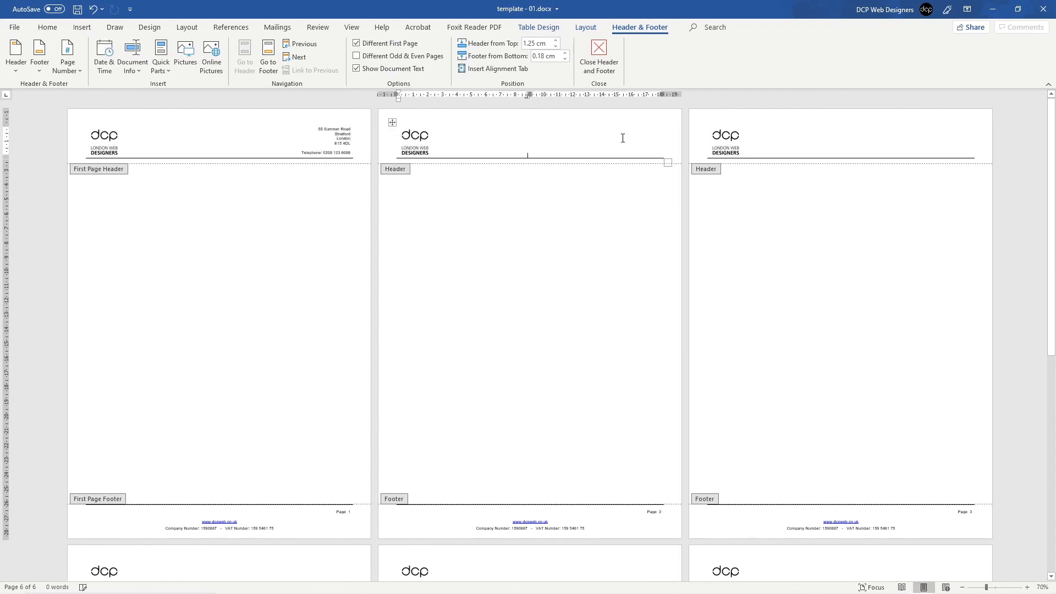
{"action": "double_click", "coordinate": [631, 133]}
{"action": "key", "text": "ctrl+v"}
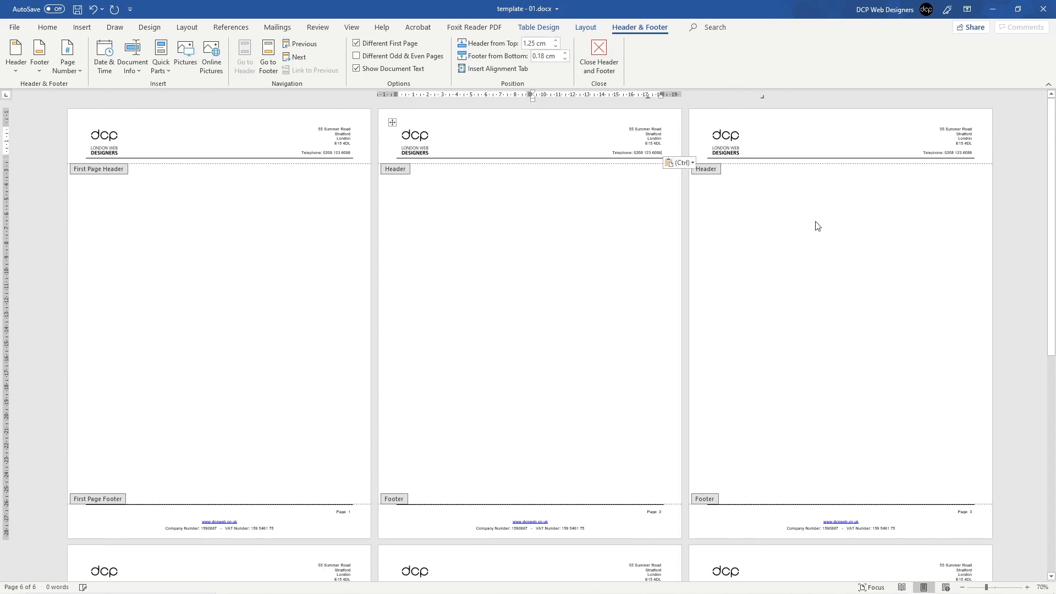
{"action": "scroll", "coordinate": [531, 349], "scroll_direction": "down", "scroll_amount": 2}
{"action": "scroll", "coordinate": [512, 363], "scroll_direction": "down", "scroll_amount": 5}
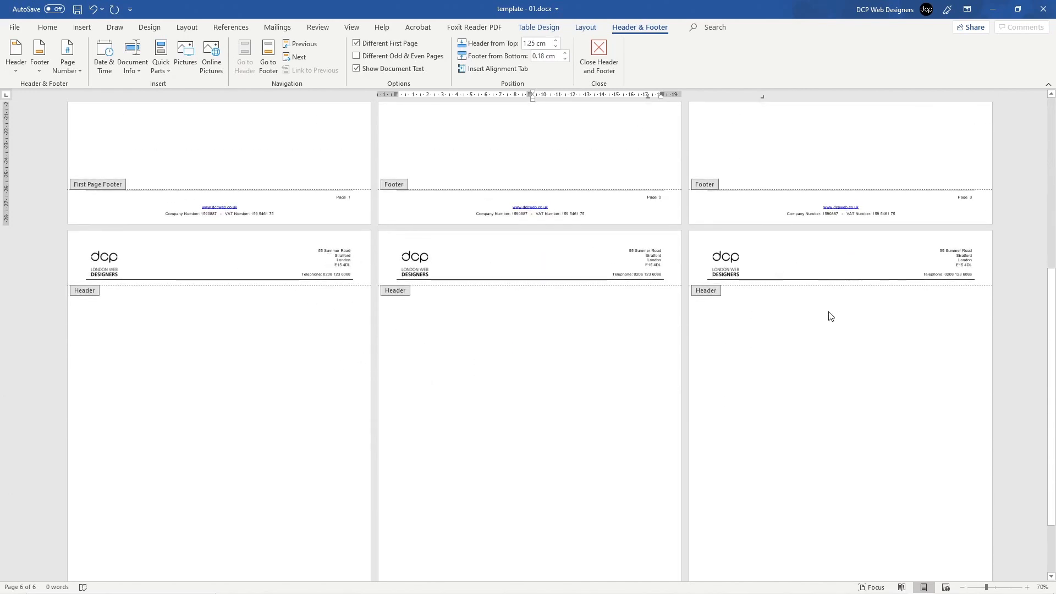
{"action": "scroll", "coordinate": [635, 388], "scroll_direction": "down", "scroll_amount": 2}
{"action": "scroll", "coordinate": [795, 323], "scroll_direction": "up", "scroll_amount": 8}
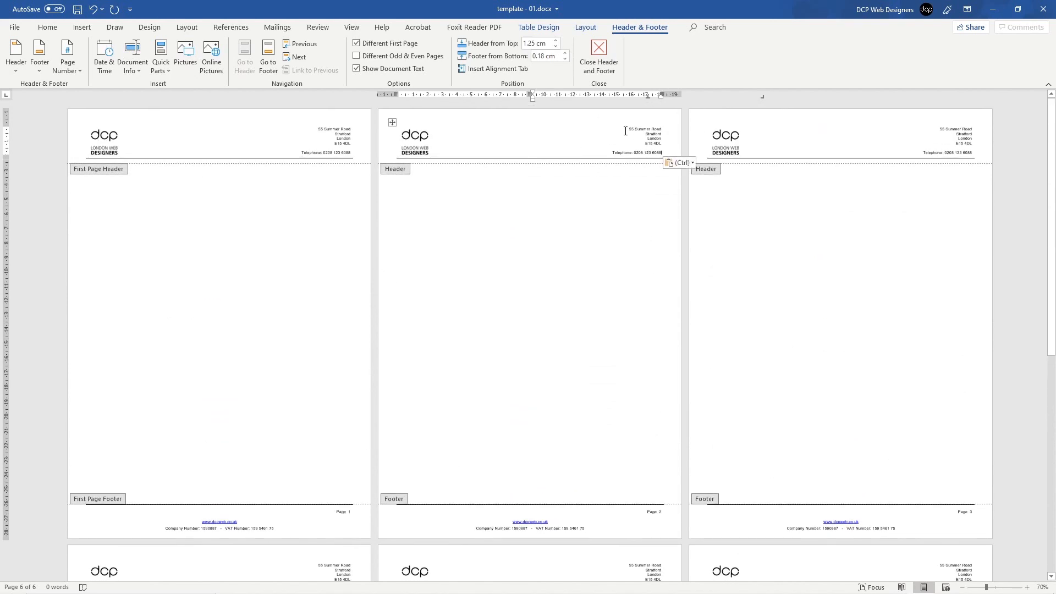
{"action": "left_click_drag", "start_coordinate": [628, 129], "coordinate": [663, 152]}
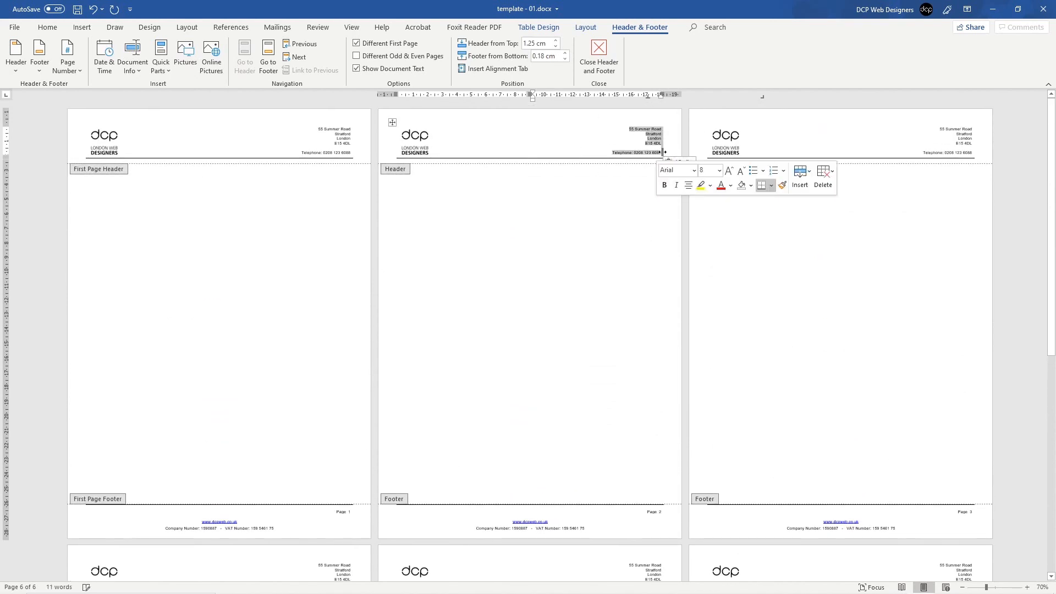
{"action": "key", "text": "Delete"}
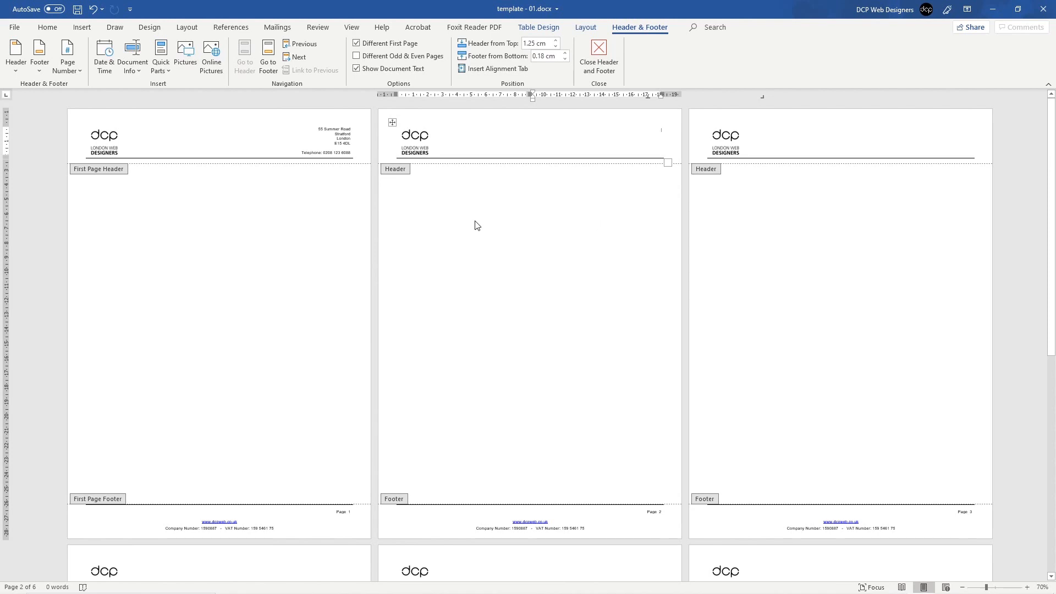
{"action": "double_click", "coordinate": [99, 203]}
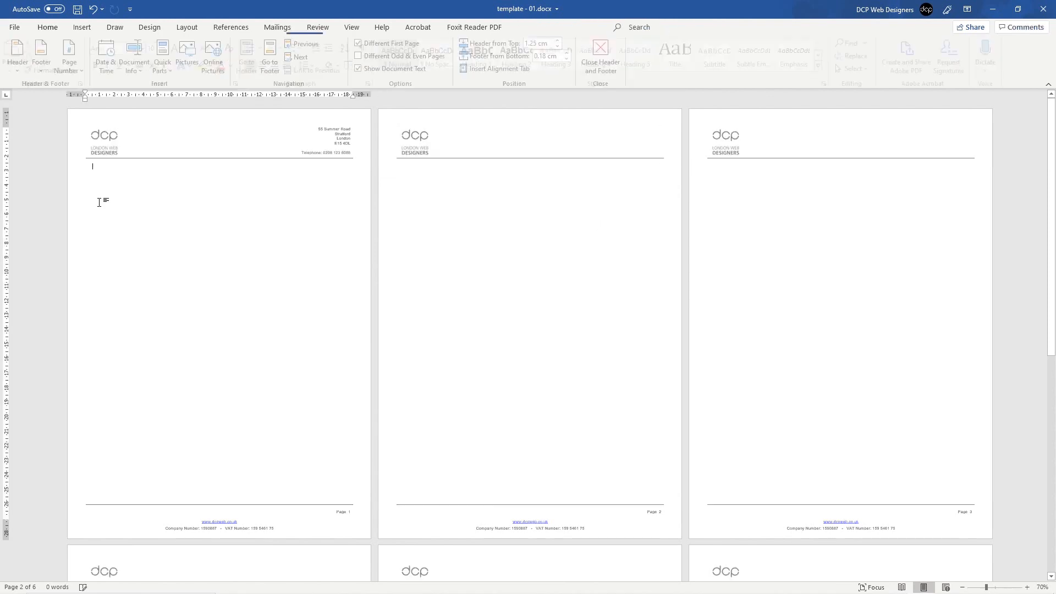
Step: Save the six-page letterhead template from the Quick Access Toolbar
{"action": "left_click", "coordinate": [77, 10]}
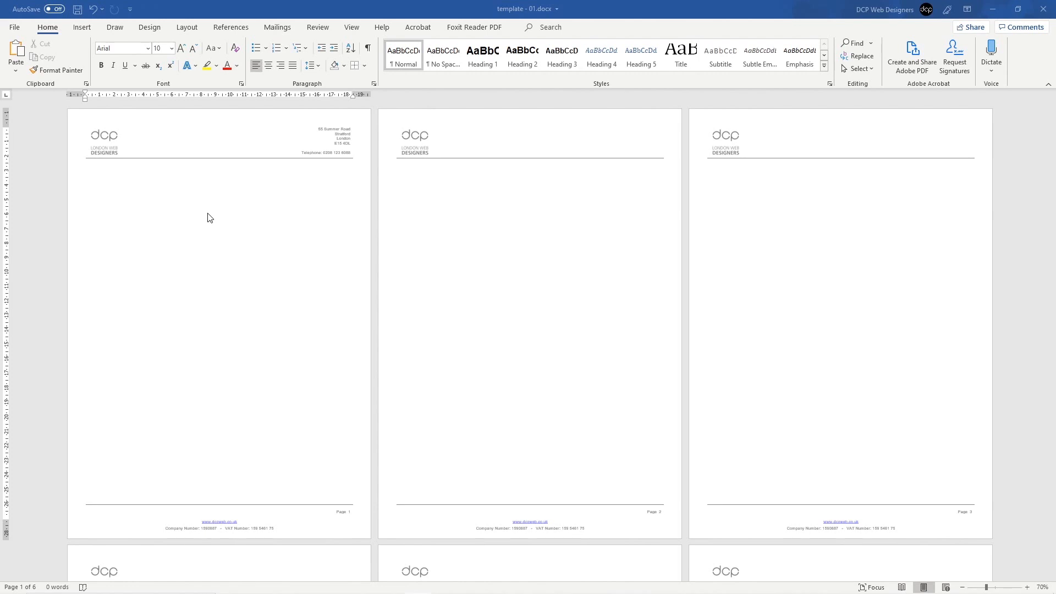
Step: Undo the added page breaks, trimming the letterhead back to the address page plus one logo page
{"action": "double_click", "coordinate": [101, 175]}
{"action": "left_click", "coordinate": [96, 180]}
{"action": "scroll", "coordinate": [660, 490], "scroll_direction": "down", "scroll_amount": 3}
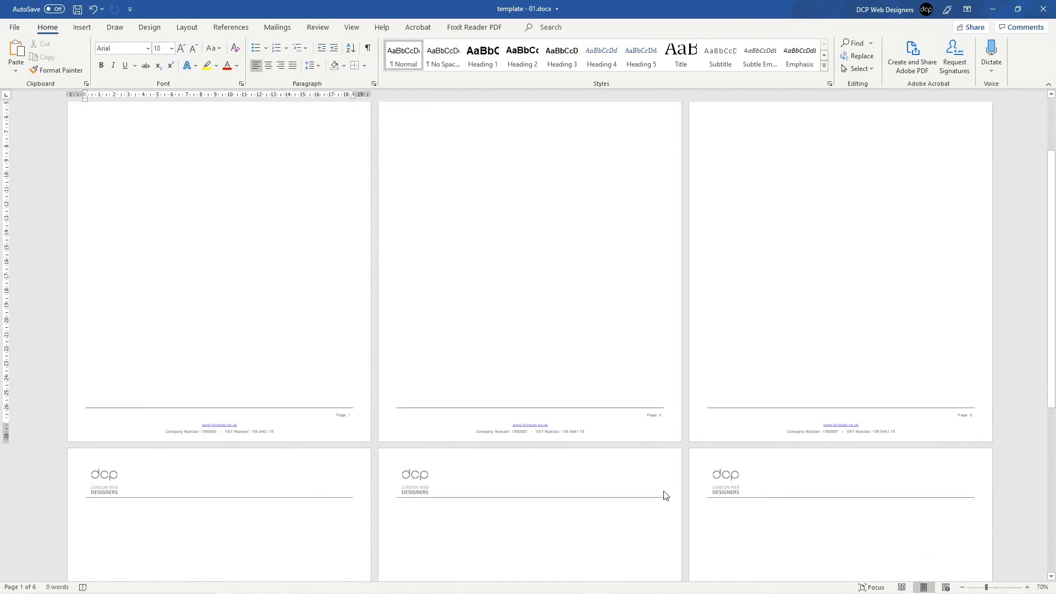
{"action": "scroll", "coordinate": [550, 457], "scroll_direction": "down", "scroll_amount": 1}
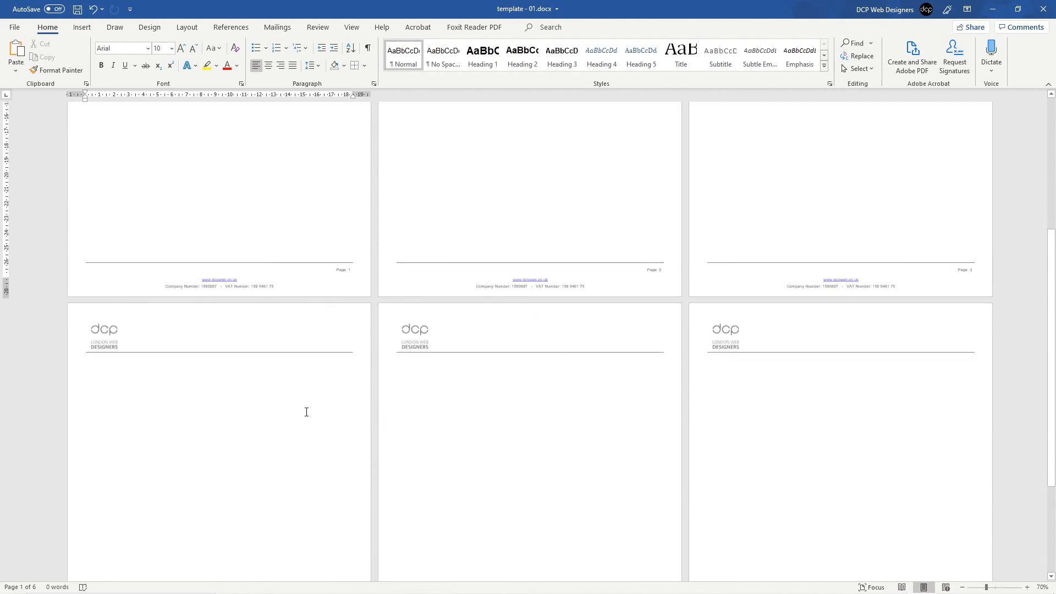
{"action": "scroll", "coordinate": [330, 414], "scroll_direction": "down", "scroll_amount": 3}
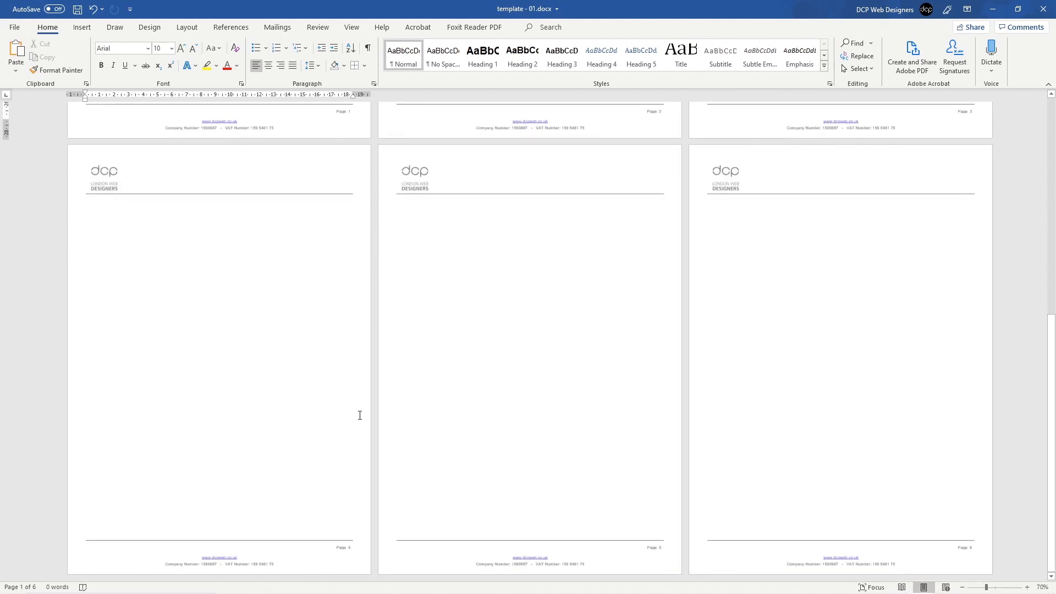
{"action": "left_click", "coordinate": [721, 524]}
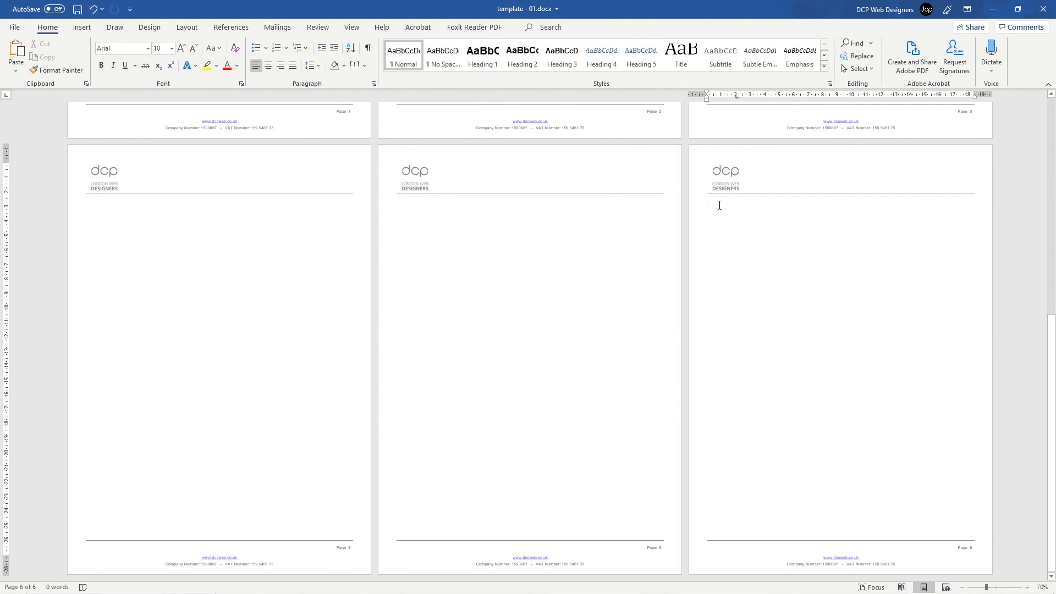
{"action": "key", "text": "ctrl+z"}
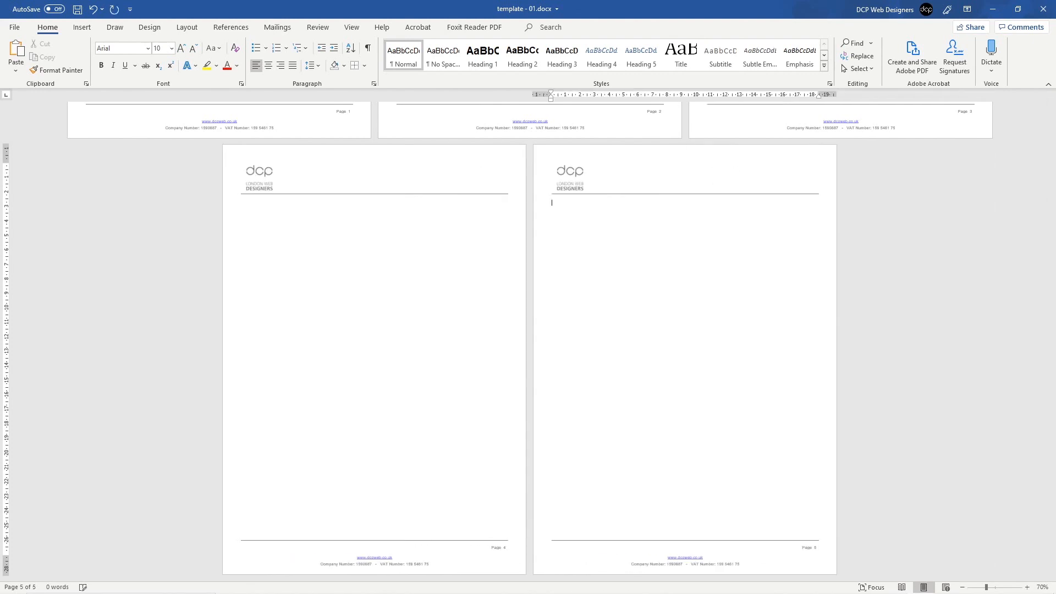
{"action": "key", "text": "ctrl+z"}
{"action": "key", "text": "ctrl+z"}
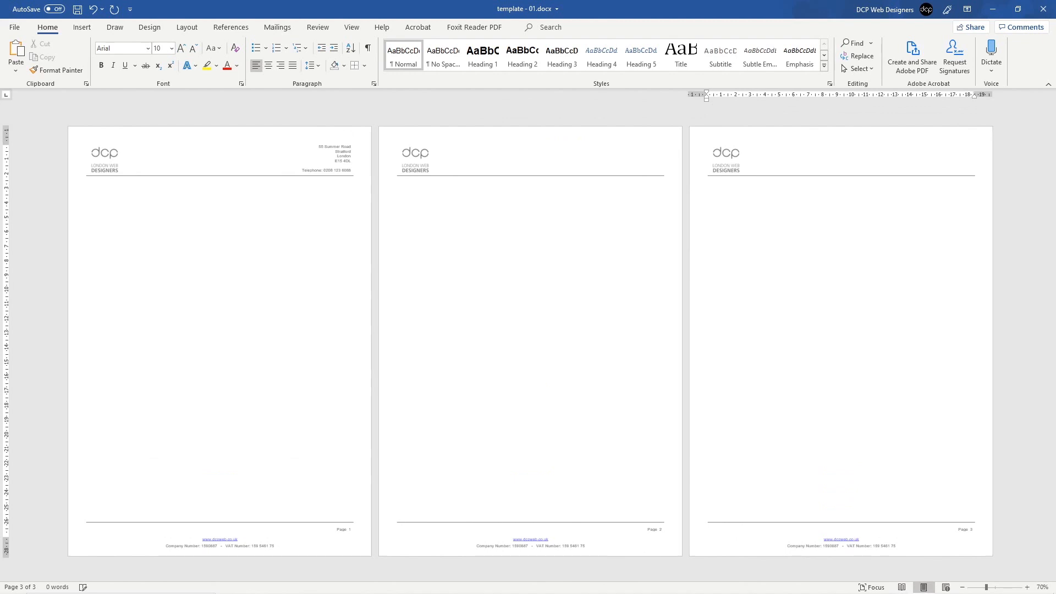
{"action": "key", "text": "ctrl+z"}
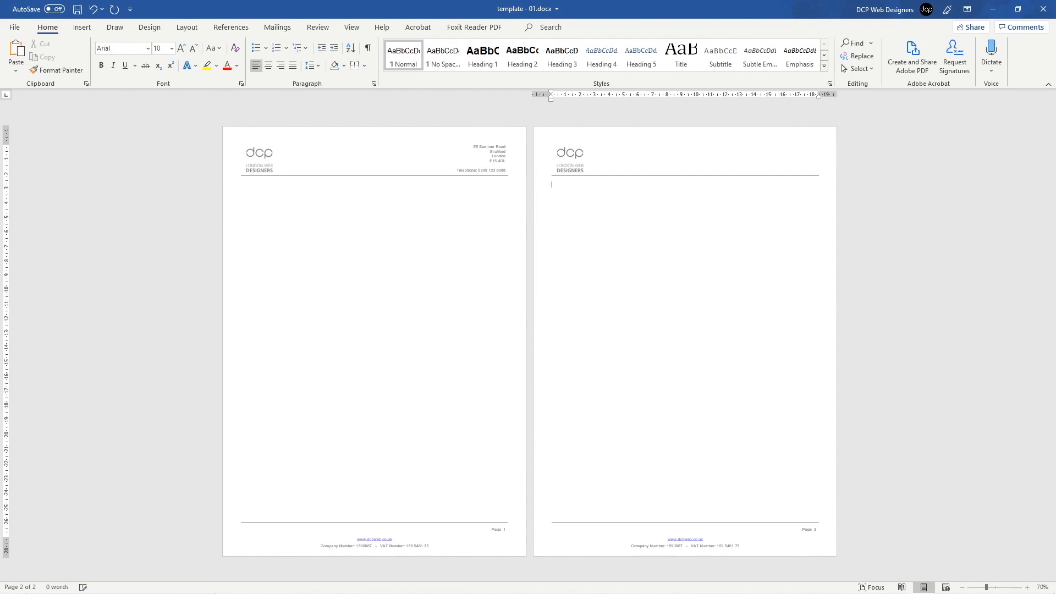
{"action": "key", "text": "ctrl+z"}
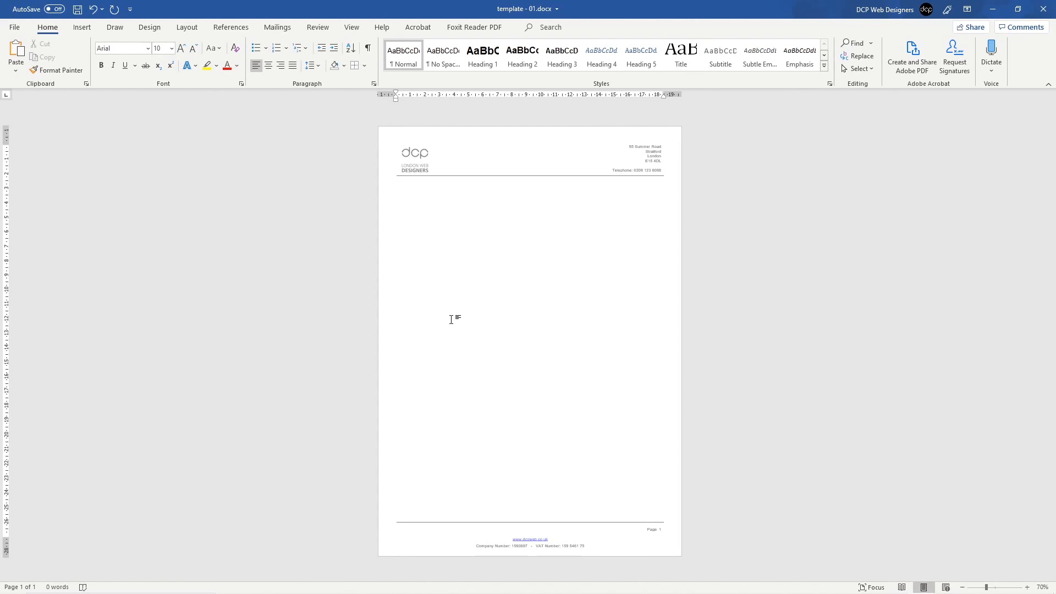
Step: Save the letterhead template with Ctrl+S
{"action": "scroll", "coordinate": [451, 319], "scroll_direction": "up", "scroll_amount": 11, "text": "ctrl"}
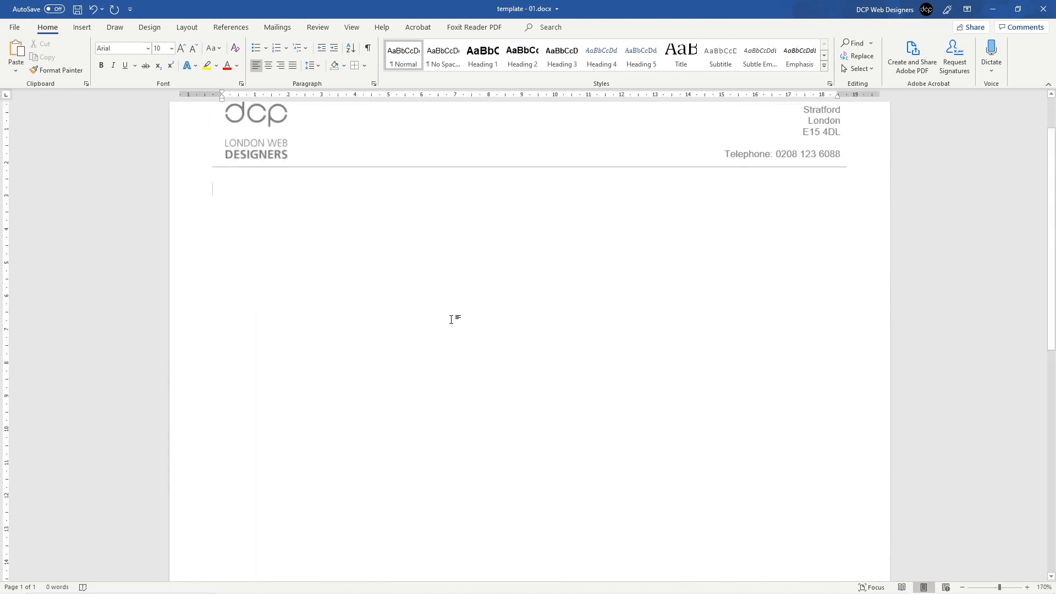
{"action": "scroll", "coordinate": [424, 271], "scroll_direction": "up", "scroll_amount": 2}
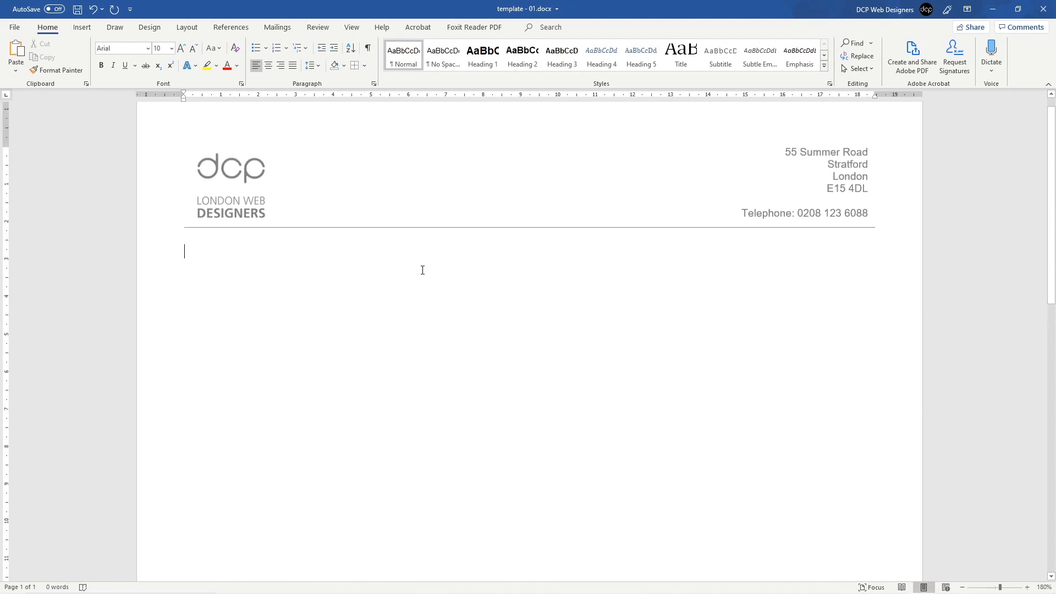
{"action": "key", "text": "ctrl+s"}
Step: Add a right-aligned 'Date: 17/11/2019' line below the header, followed by a new empty line
{"action": "key", "text": "Tab"}
{"action": "key", "text": "BackSpace"}
{"action": "left_click", "coordinate": [280, 65]}
{"action": "left_click", "coordinate": [165, 254]}
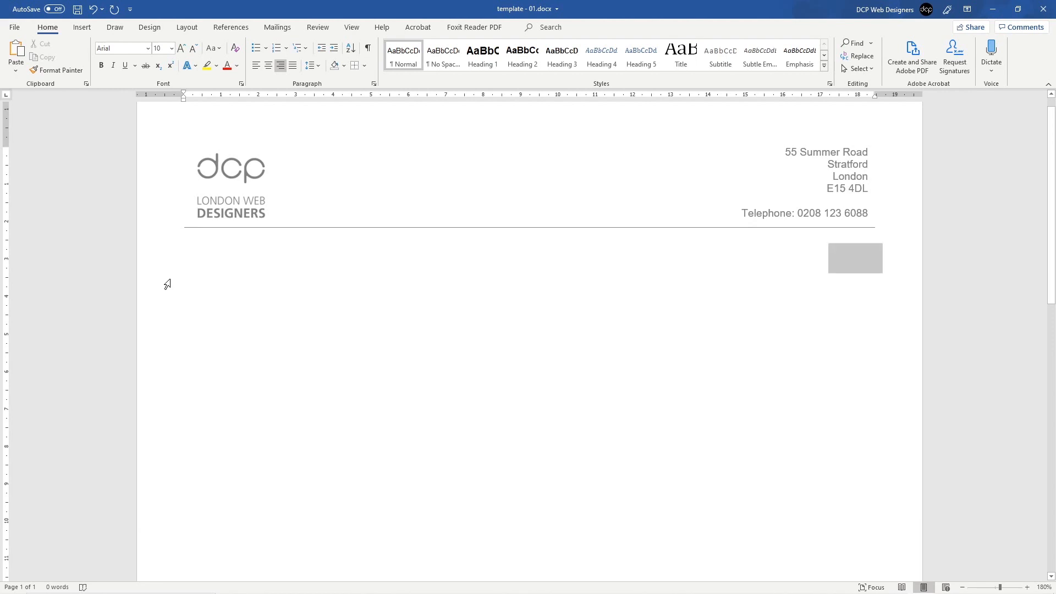
{"action": "left_click", "coordinate": [344, 337]}
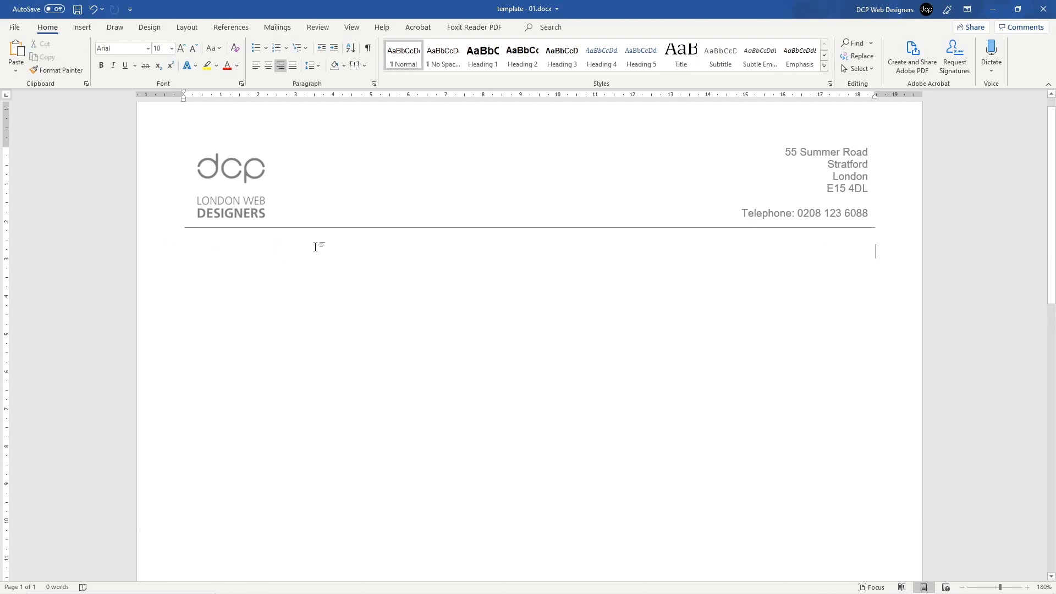
{"action": "key", "text": "ctrl+z"}
{"action": "left_click", "coordinate": [281, 66]}
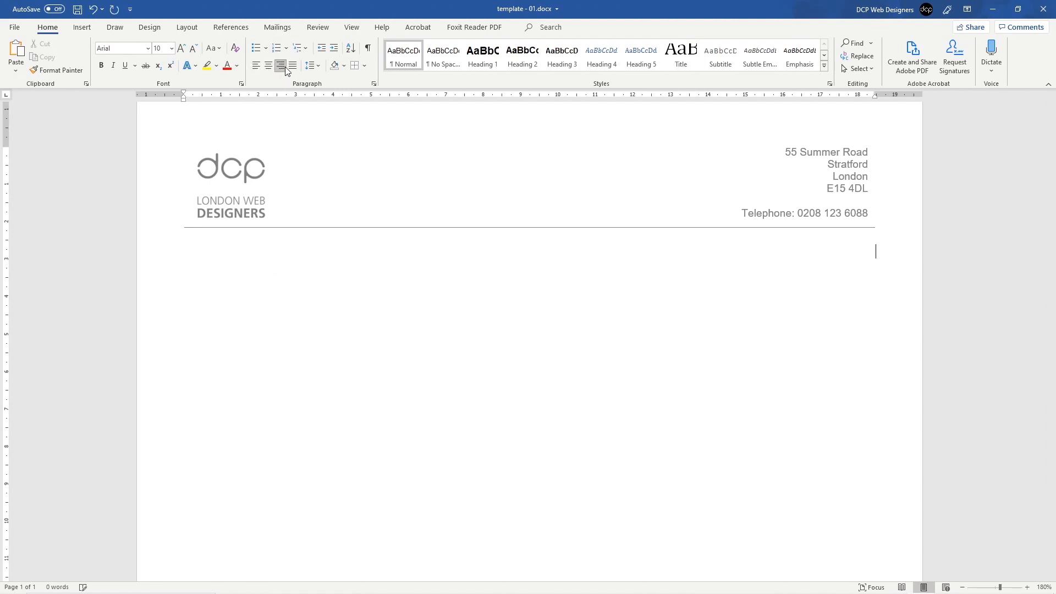
{"action": "type", "text": "Date:"}
{"action": "mouse_move", "coordinate": [1005, 589]}
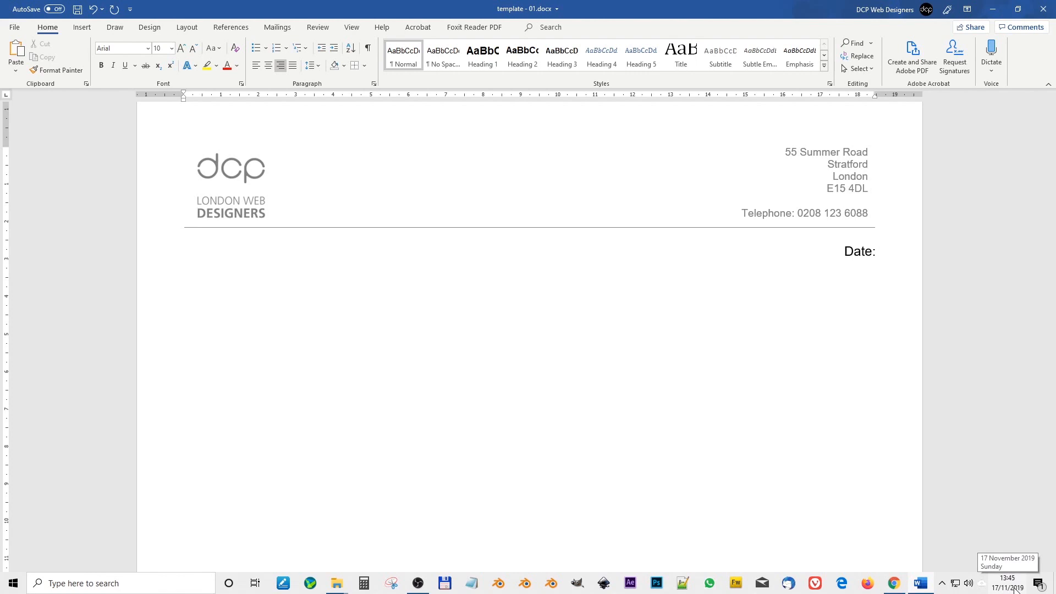
{"action": "type", "text": "17"}
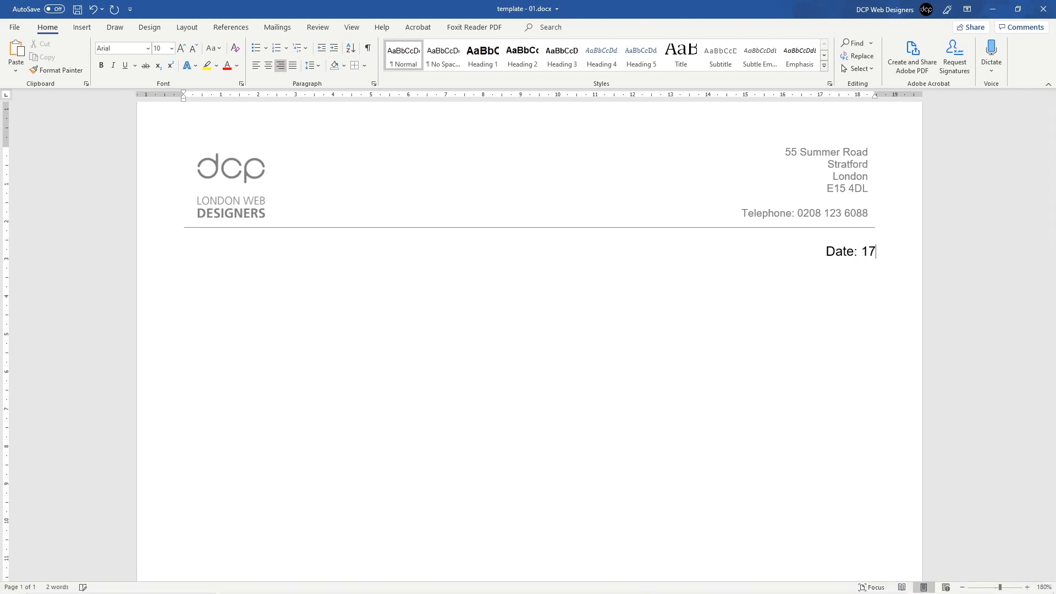
{"action": "type", "text": "/11/2019"}
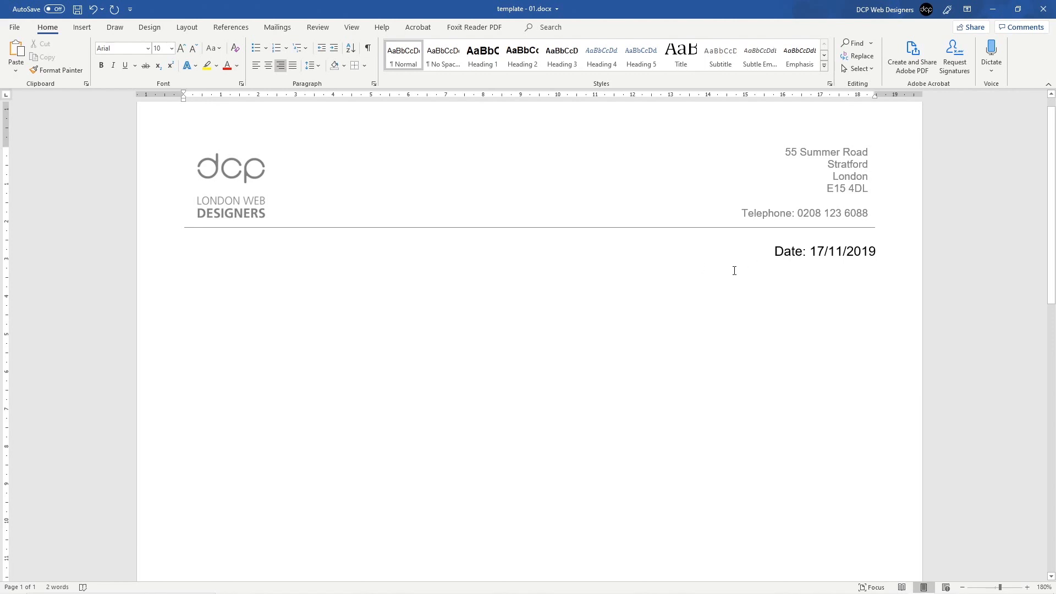
{"action": "key", "text": "Return"}
Step: Left-align the empty line and cut the 'Date: 17/11/2019' line from the page
{"action": "left_click", "coordinate": [257, 67]}
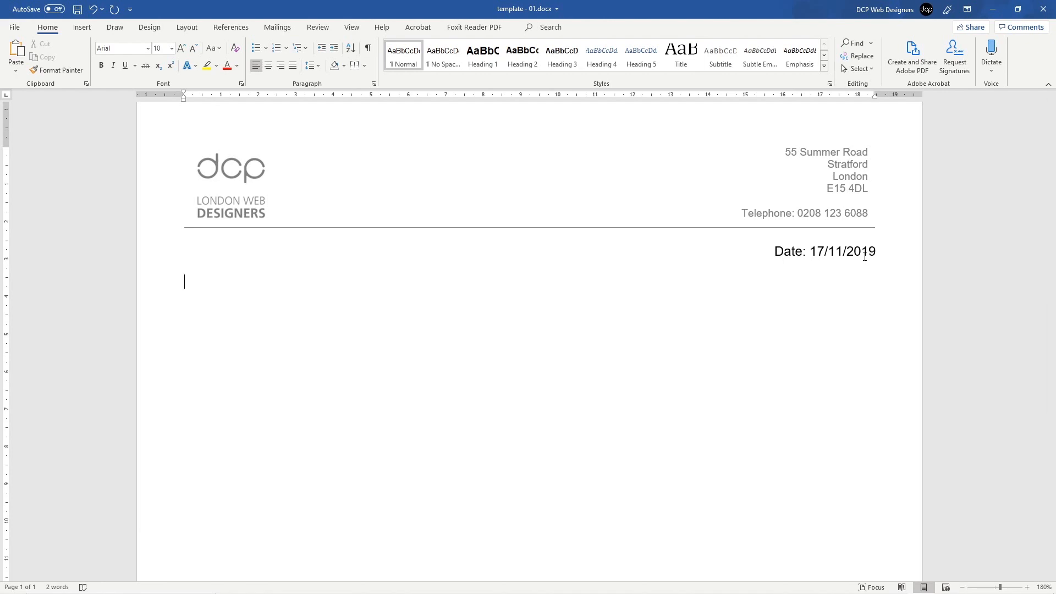
{"action": "left_click", "coordinate": [862, 253]}
{"action": "left_click_drag", "start_coordinate": [876, 251], "coordinate": [773, 252]}
{"action": "key", "text": "ctrl+c"}
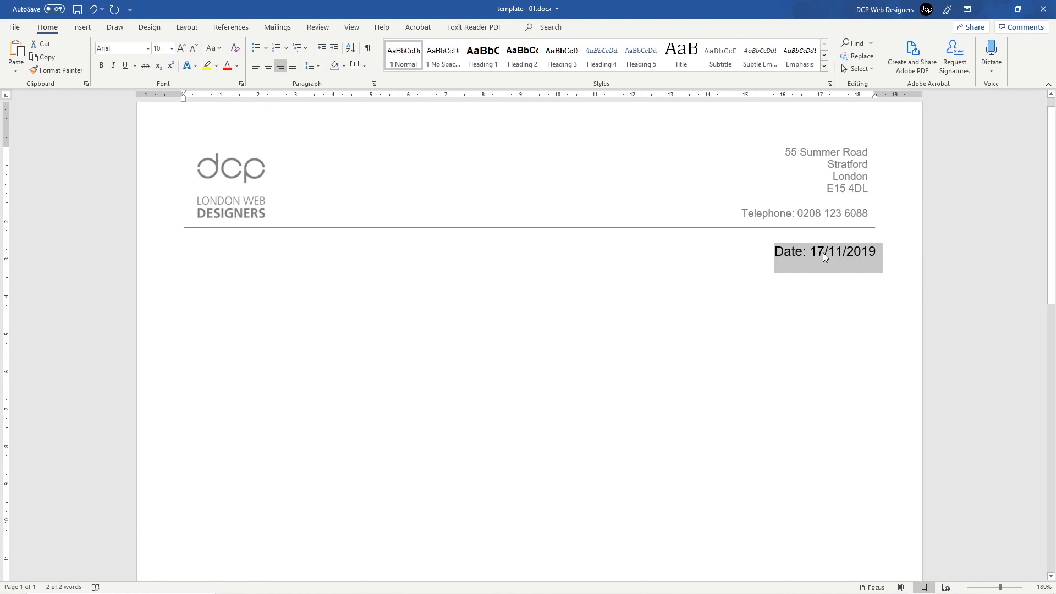
{"action": "key", "text": "Delete"}
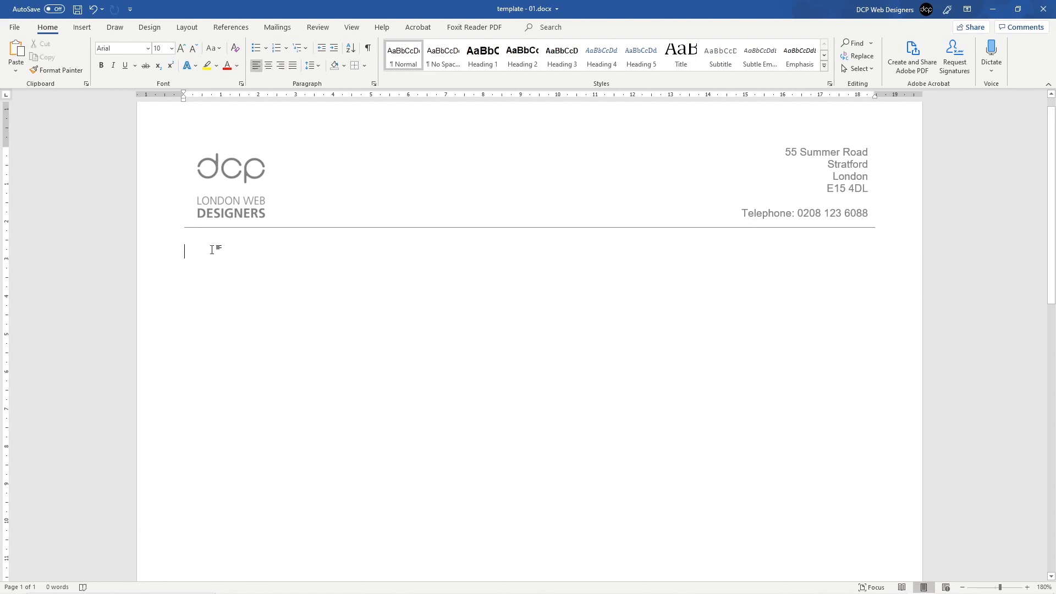
Step: Insert a 1x1 table below the header and paste the date line into its cell
{"action": "left_click", "coordinate": [82, 27]}
{"action": "left_click", "coordinate": [93, 58]}
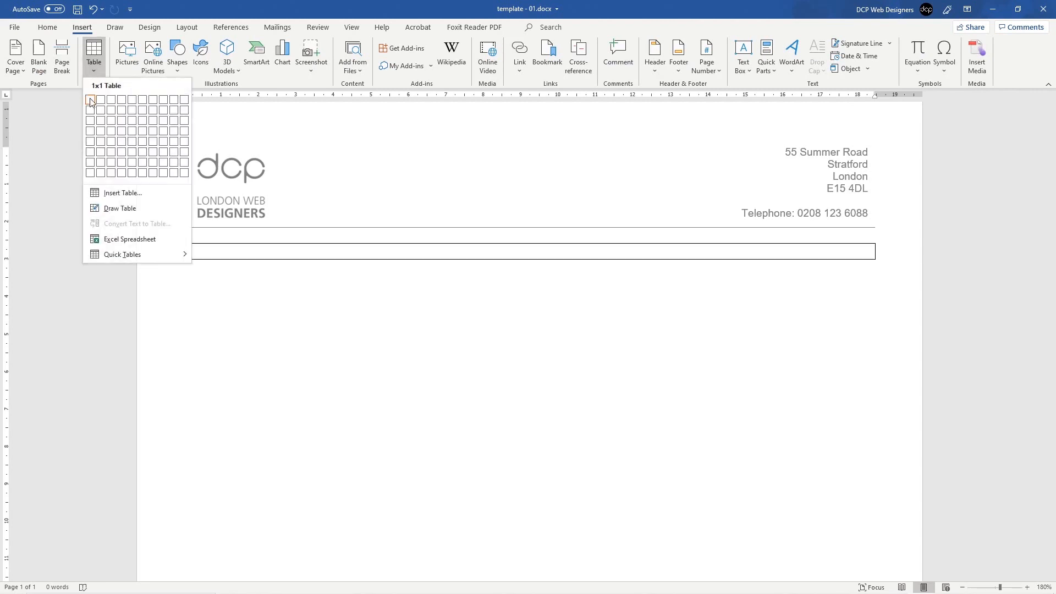
{"action": "left_click", "coordinate": [90, 100]}
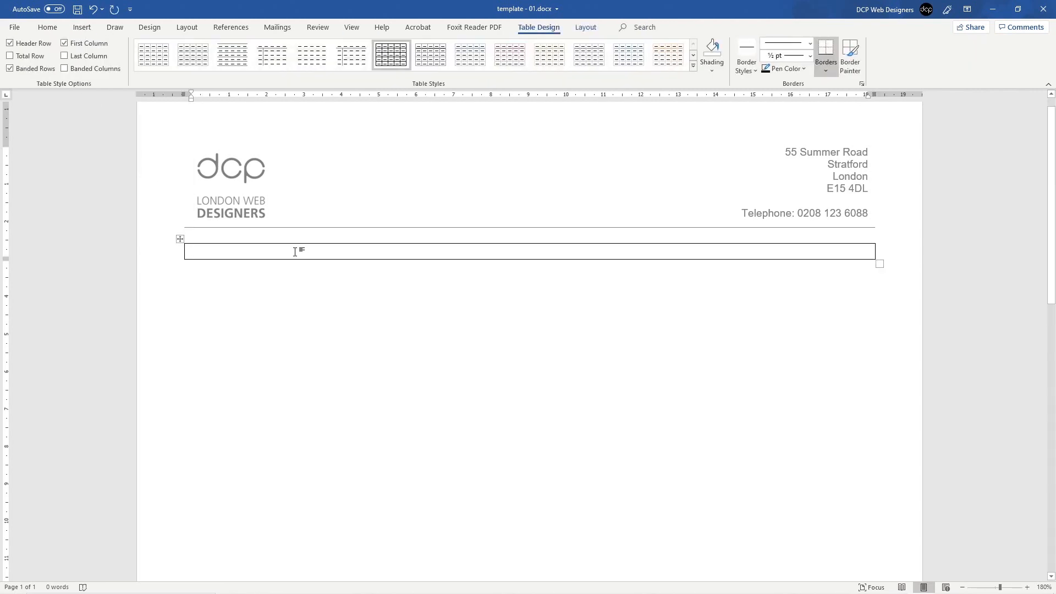
{"action": "key", "text": "ctrl+v"}
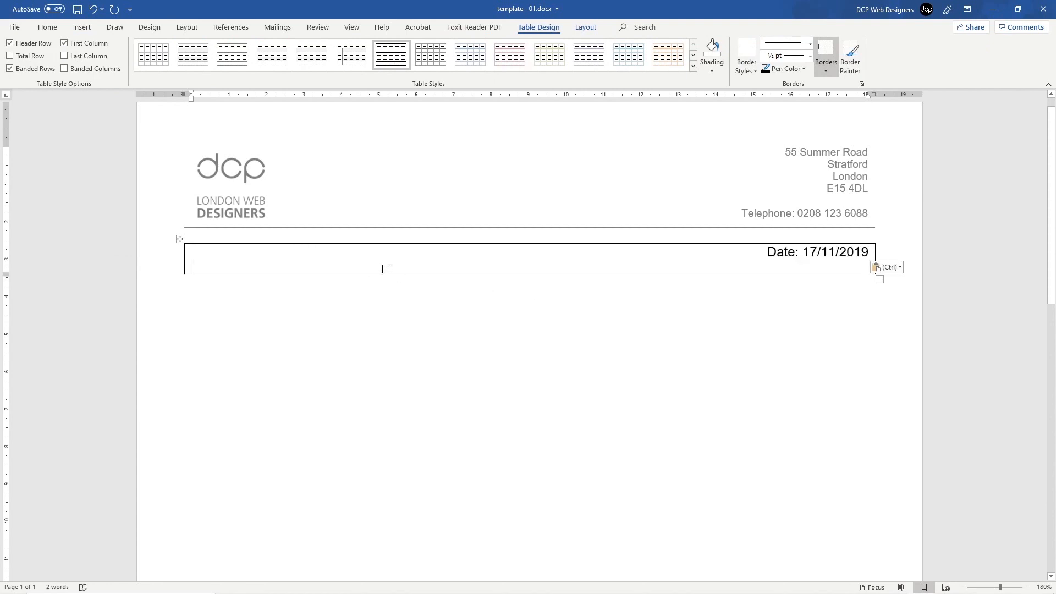
{"action": "key", "text": "BackSpace"}
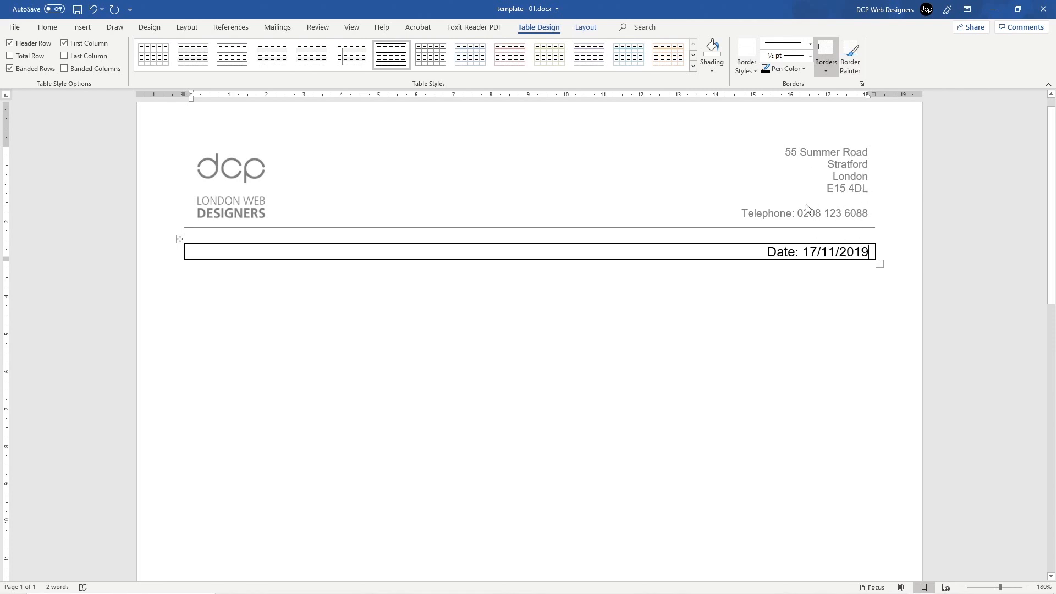
{"action": "left_click", "coordinate": [479, 283]}
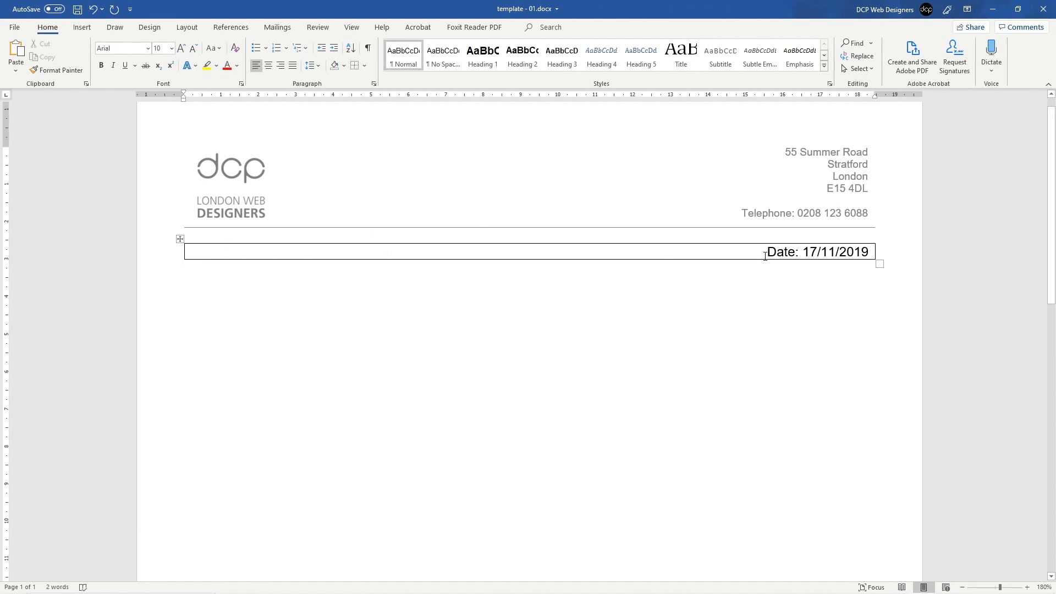
Step: Make the 'Date: 17/11/2019' text 8 pt
{"action": "left_click_drag", "start_coordinate": [765, 256], "coordinate": [872, 254]}
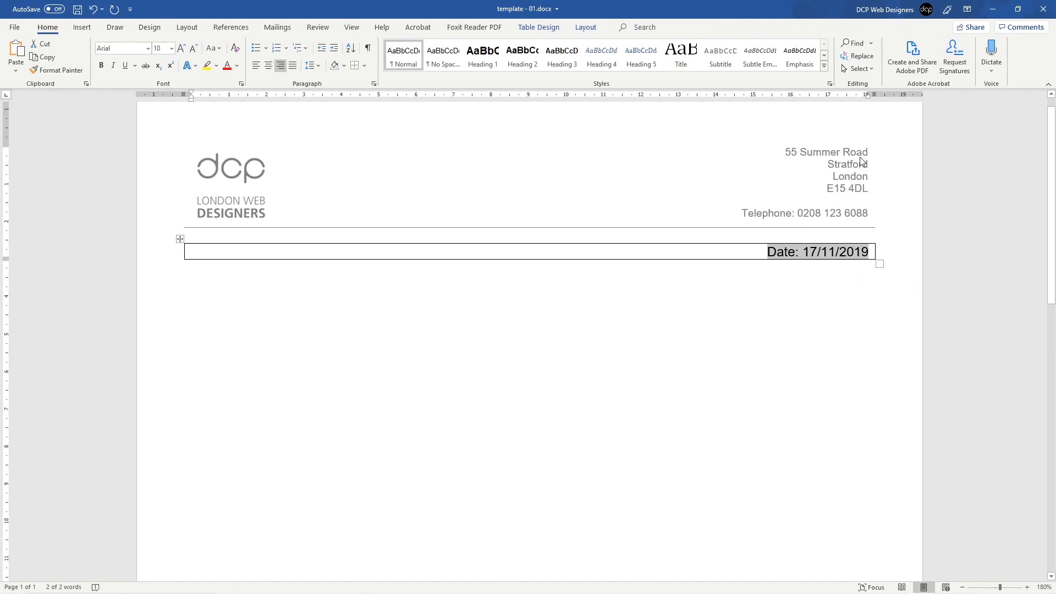
{"action": "left_click_drag", "start_coordinate": [794, 257], "coordinate": [858, 254]}
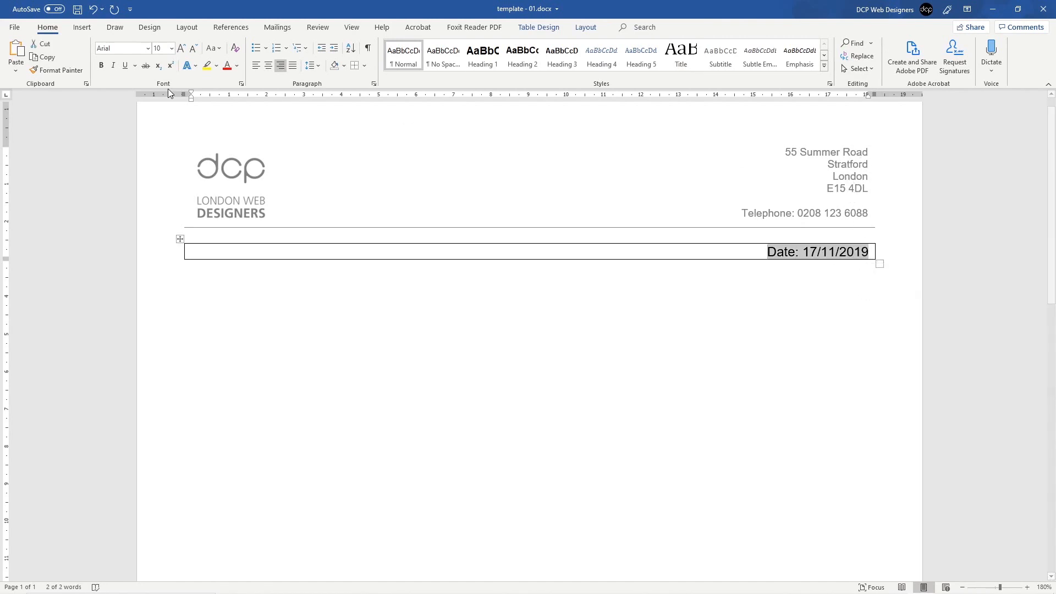
{"action": "left_click", "coordinate": [171, 48]}
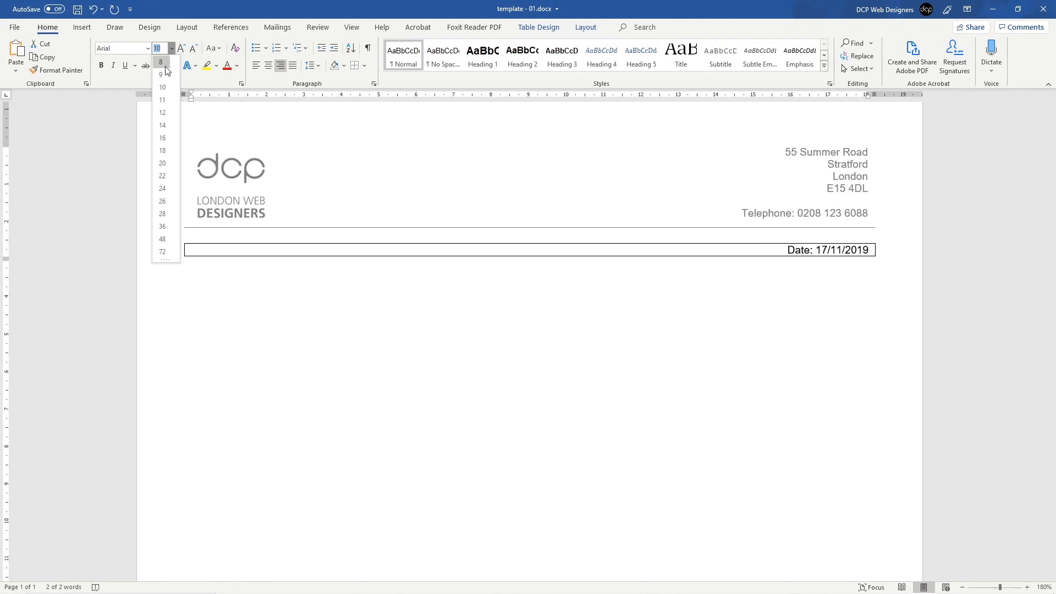
{"action": "left_click", "coordinate": [164, 62]}
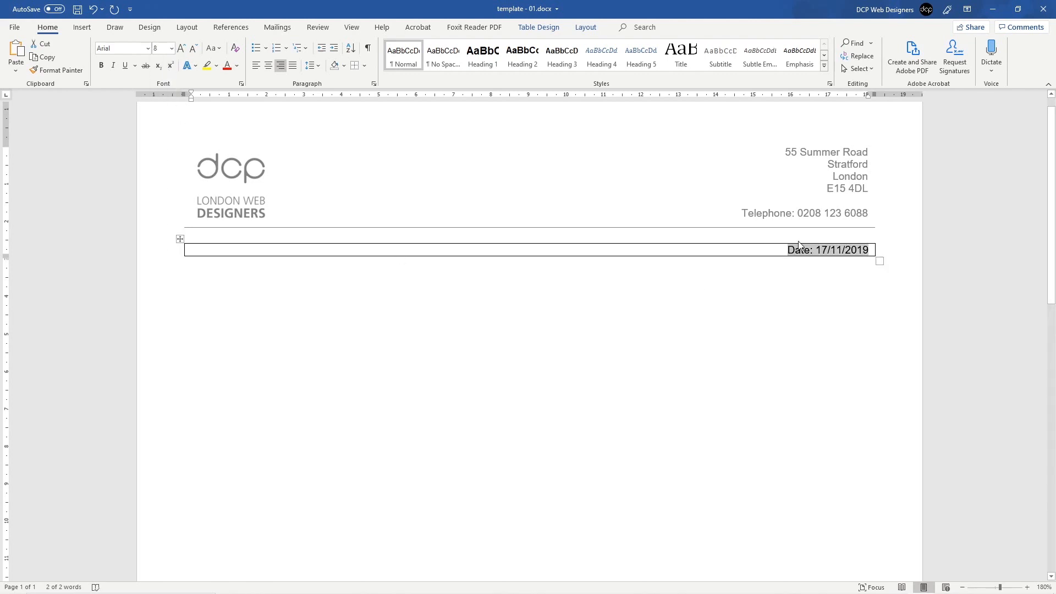
Step: Set the date table to No Border and save the template
{"action": "left_click", "coordinate": [159, 258]}
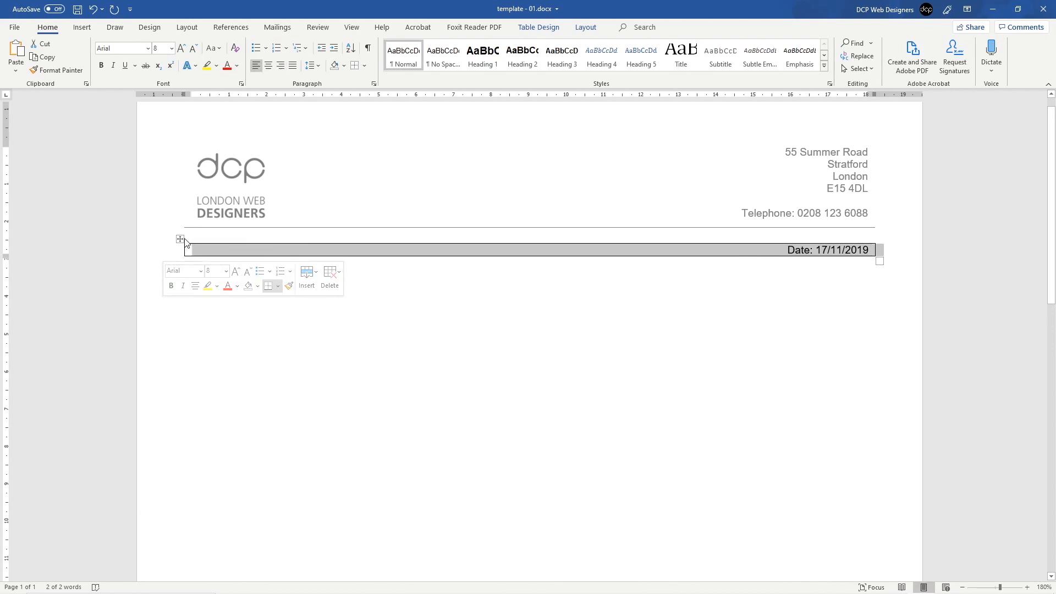
{"action": "left_click", "coordinate": [180, 239]}
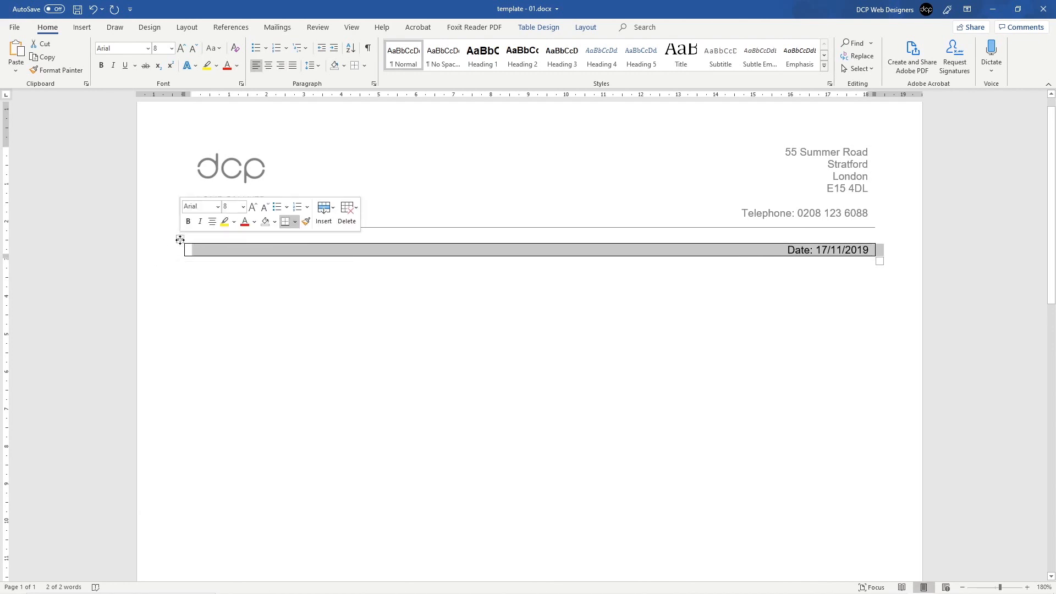
{"action": "left_click", "coordinate": [365, 67]}
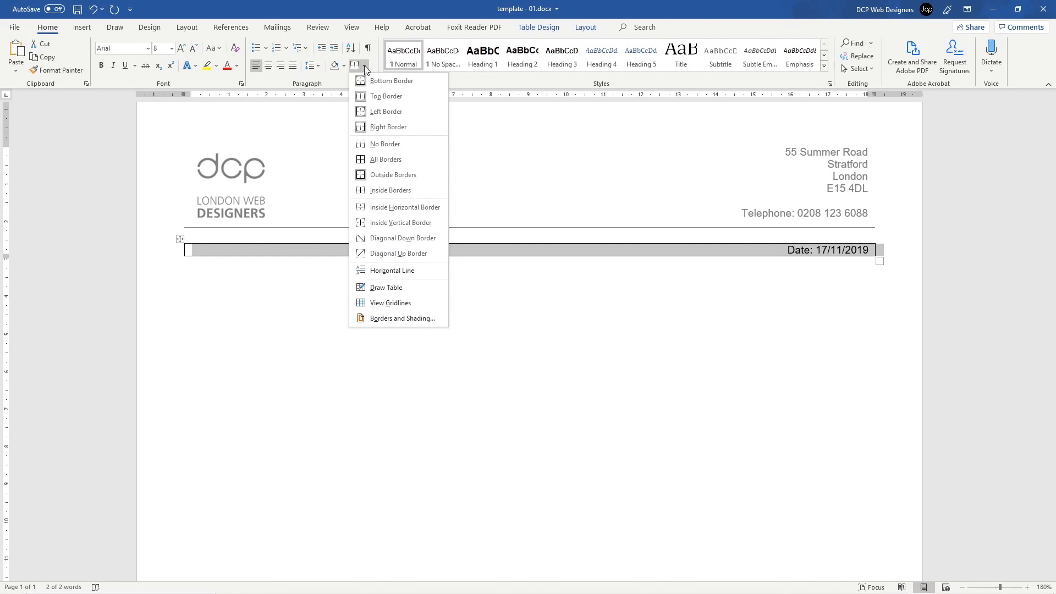
{"action": "left_click", "coordinate": [366, 67]}
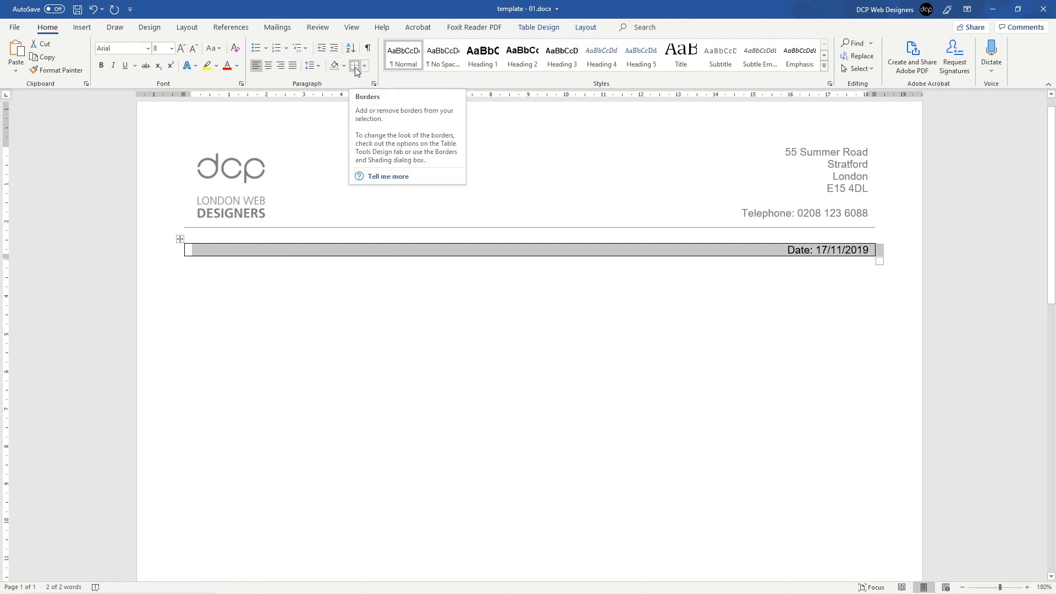
{"action": "left_click", "coordinate": [364, 66]}
{"action": "left_click", "coordinate": [354, 69]}
{"action": "left_click", "coordinate": [354, 69]}
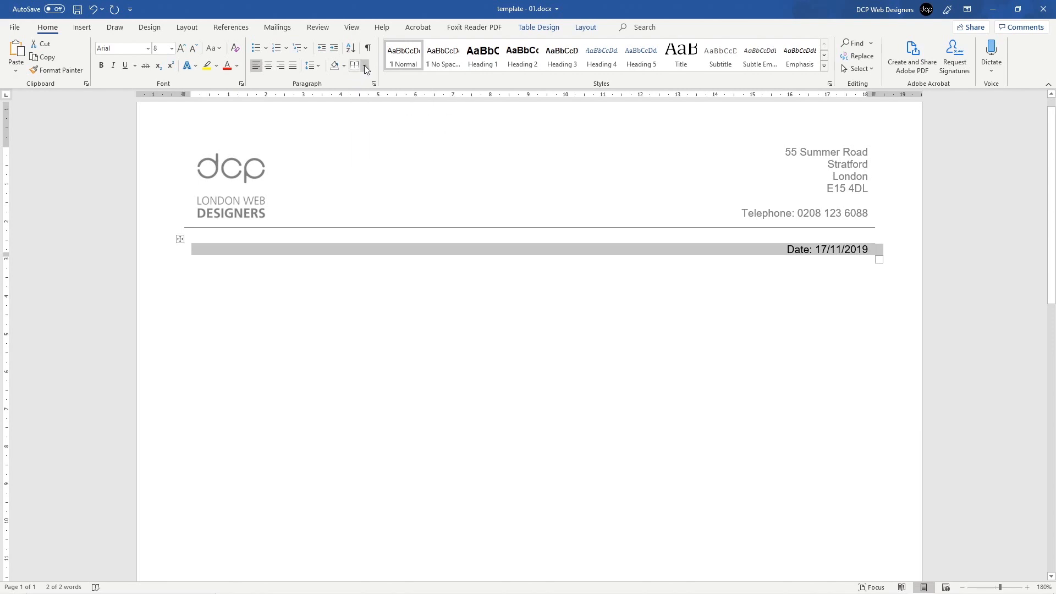
{"action": "left_click", "coordinate": [364, 65]}
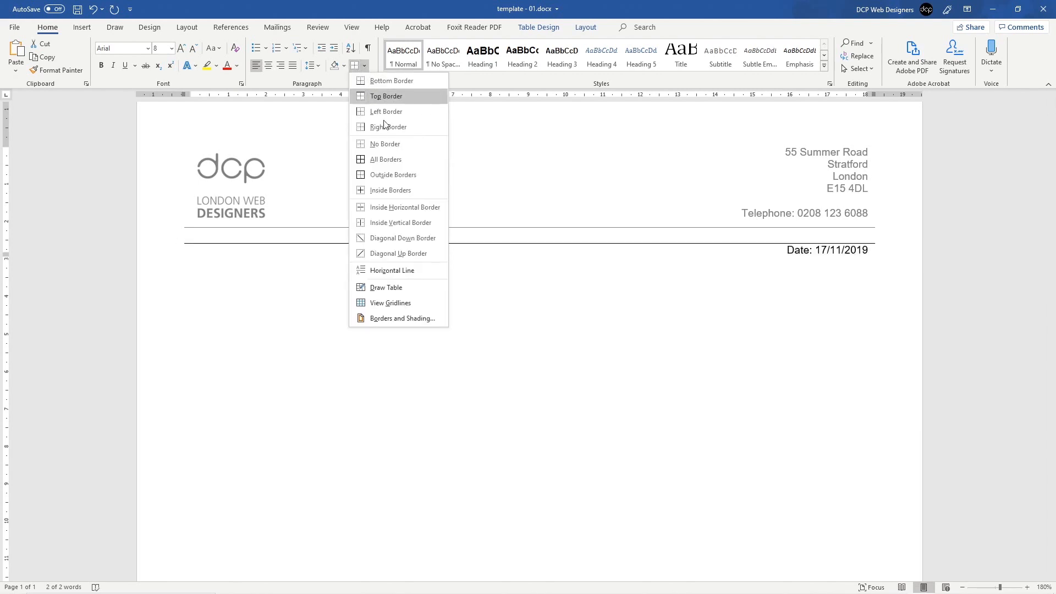
{"action": "left_click", "coordinate": [392, 148]}
{"action": "left_click", "coordinate": [691, 334]}
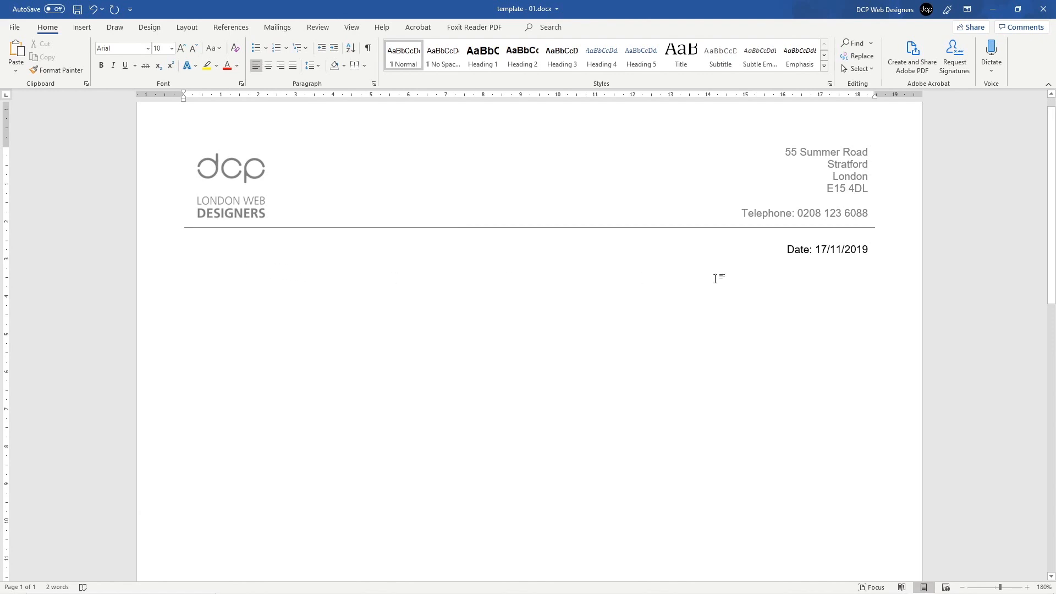
{"action": "left_click", "coordinate": [167, 252]}
{"action": "left_click", "coordinate": [215, 265]}
{"action": "key", "text": "ctrl+s"}
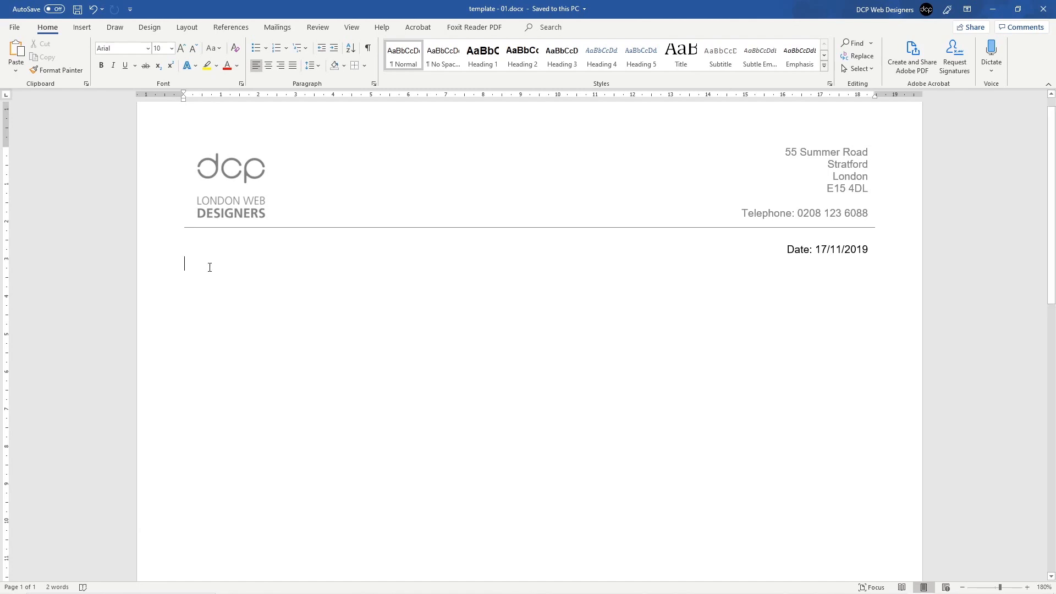
Step: Switch to Chrome, open the DCP portfolio page and load more project tiles
{"action": "key", "text": "super"}
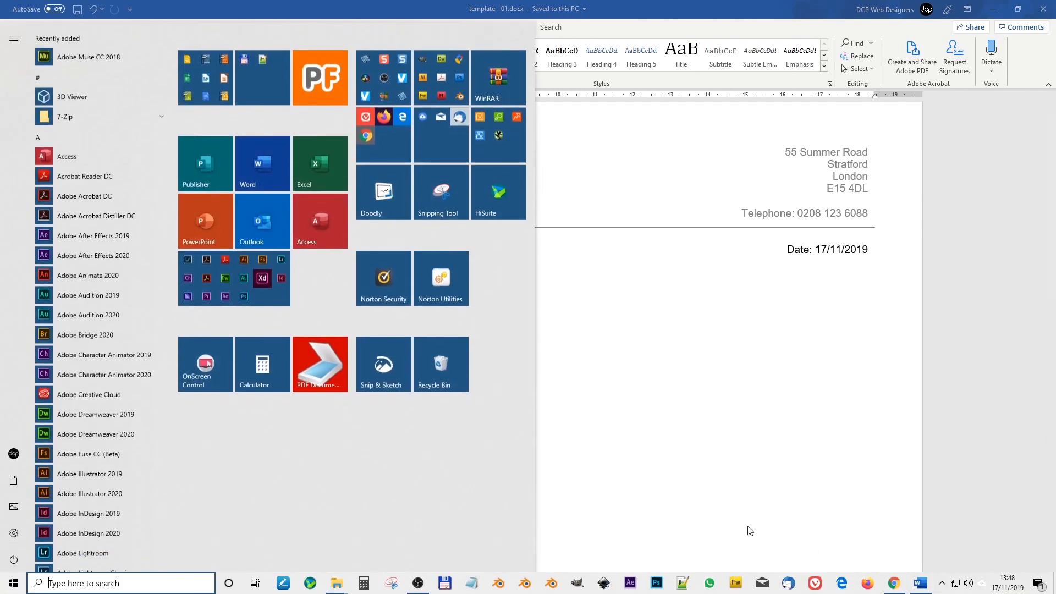
{"action": "left_click", "coordinate": [889, 581]}
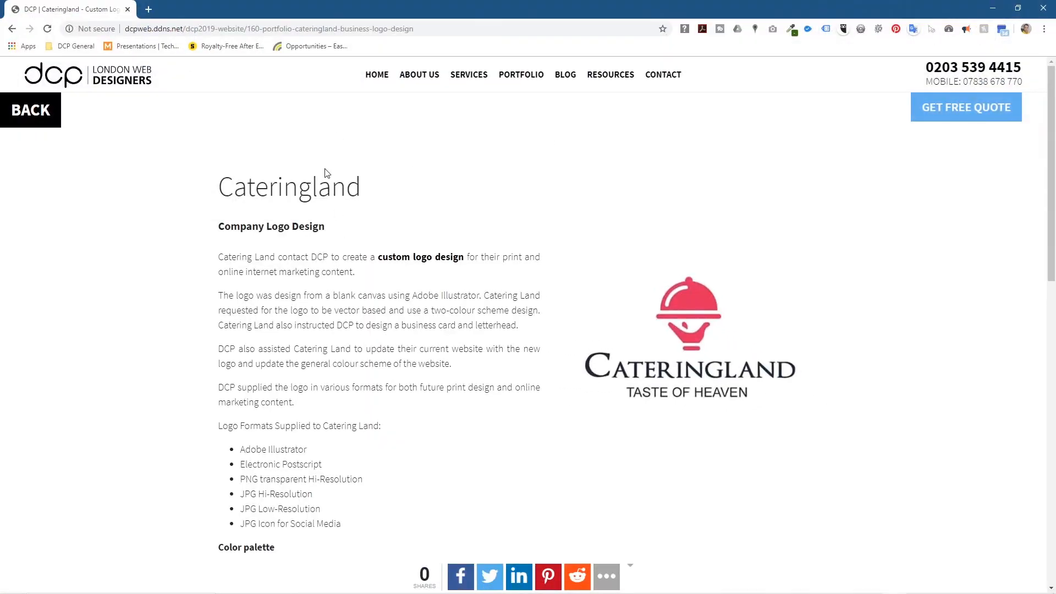
{"action": "left_click", "coordinate": [519, 75]}
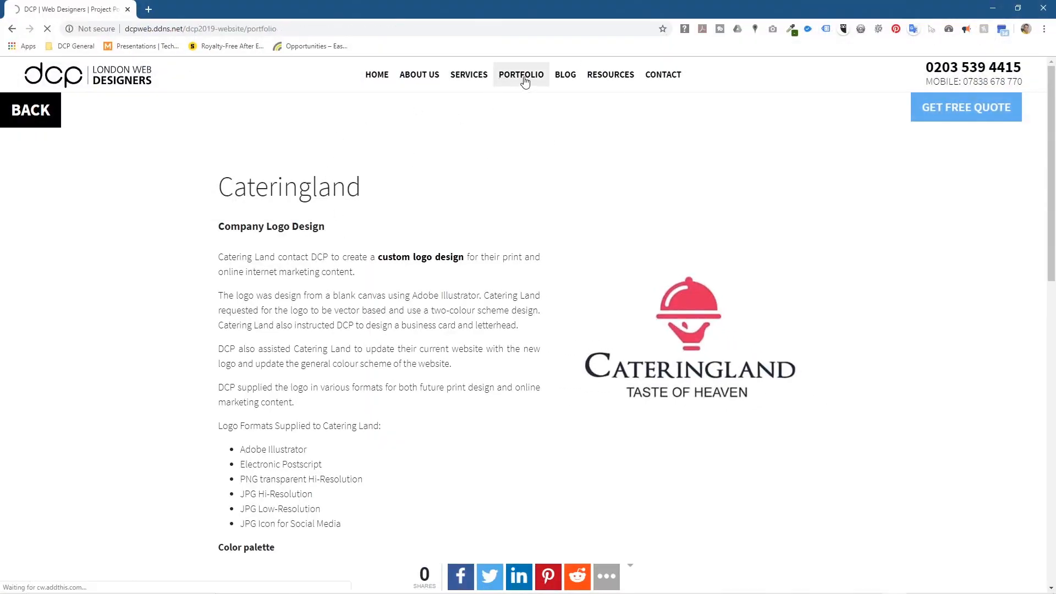
{"action": "scroll", "coordinate": [411, 297], "scroll_direction": "down", "scroll_amount": 20}
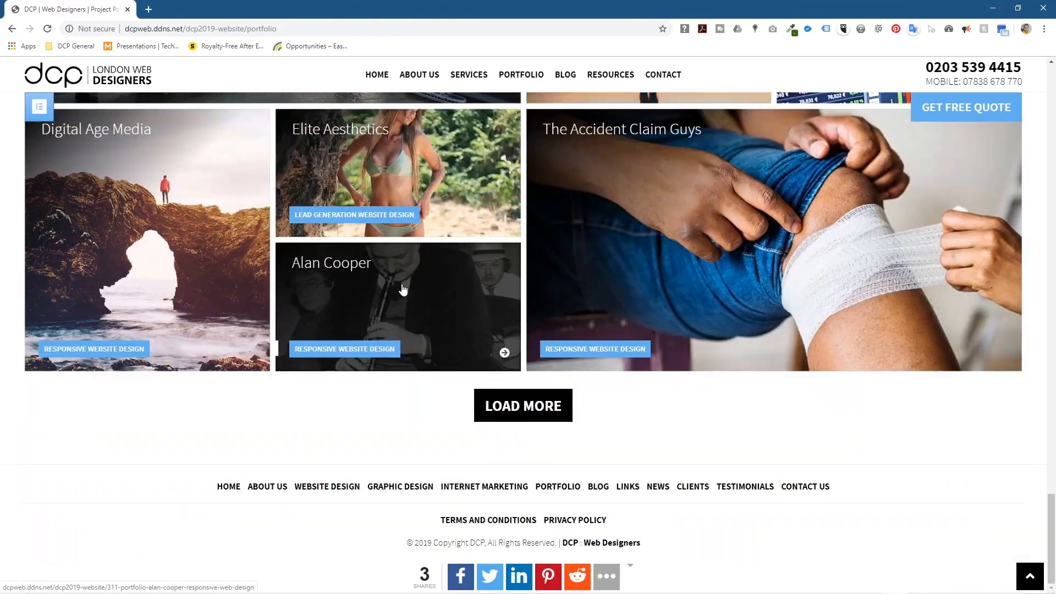
{"action": "left_click", "coordinate": [493, 416]}
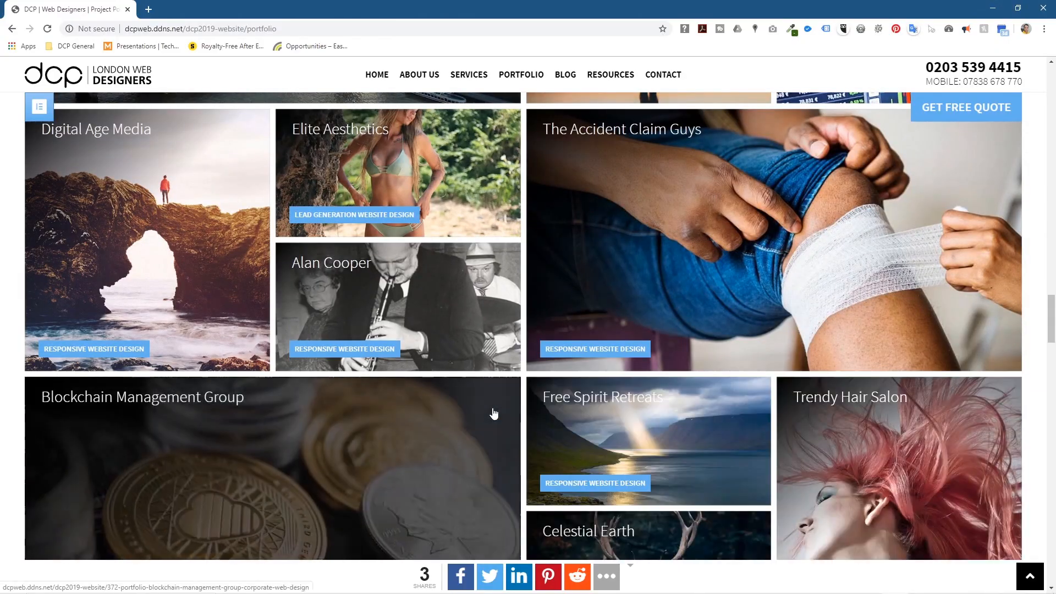
{"action": "scroll", "coordinate": [495, 413], "scroll_direction": "down", "scroll_amount": 10}
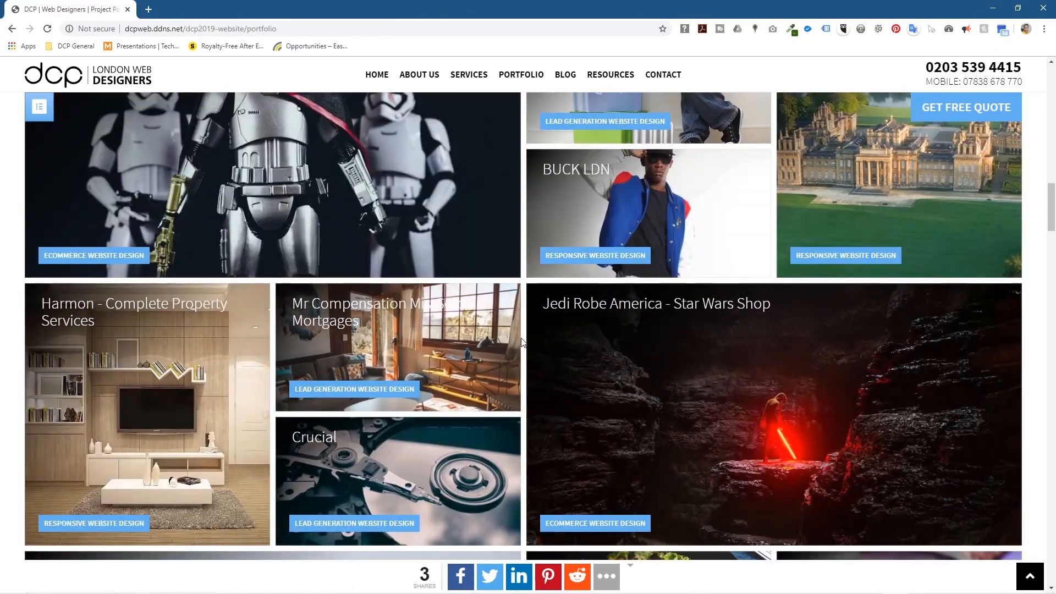
{"action": "scroll", "coordinate": [525, 355], "scroll_direction": "up", "scroll_amount": 10}
{"action": "scroll", "coordinate": [522, 342], "scroll_direction": "up", "scroll_amount": 5}
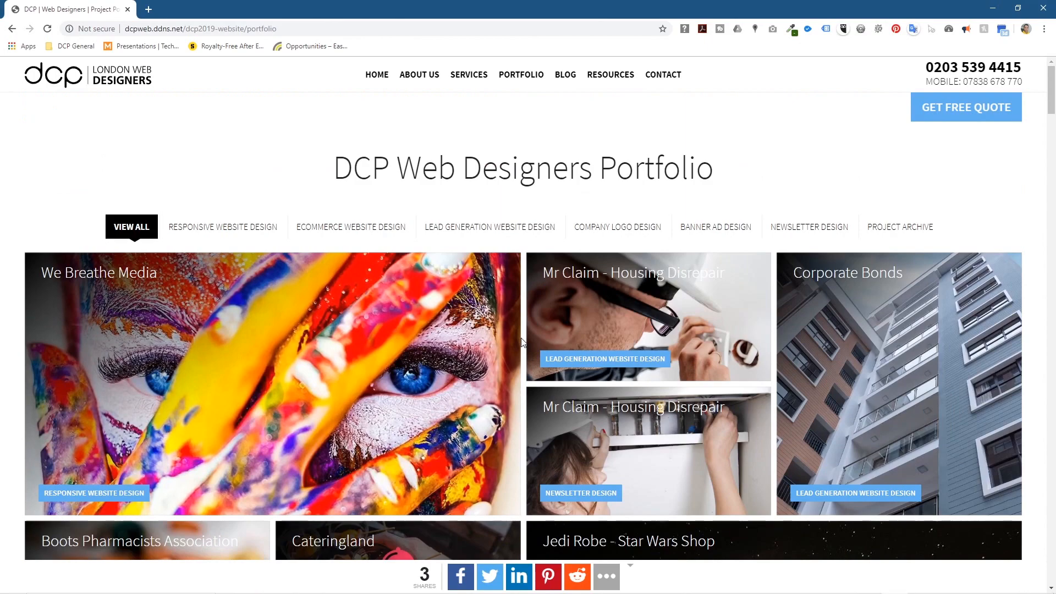
Step: Filter the portfolio to company logo designs, then show all projects again
{"action": "left_click", "coordinate": [605, 227]}
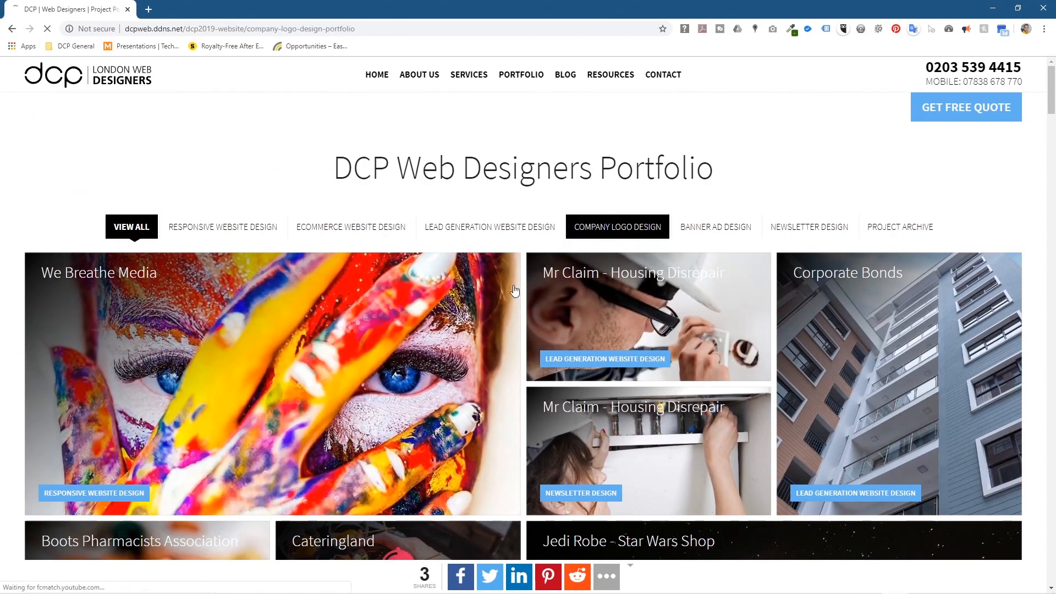
{"action": "scroll", "coordinate": [454, 356], "scroll_direction": "down", "scroll_amount": 5}
{"action": "scroll", "coordinate": [453, 355], "scroll_direction": "down", "scroll_amount": 8}
{"action": "scroll", "coordinate": [443, 348], "scroll_direction": "up", "scroll_amount": 12}
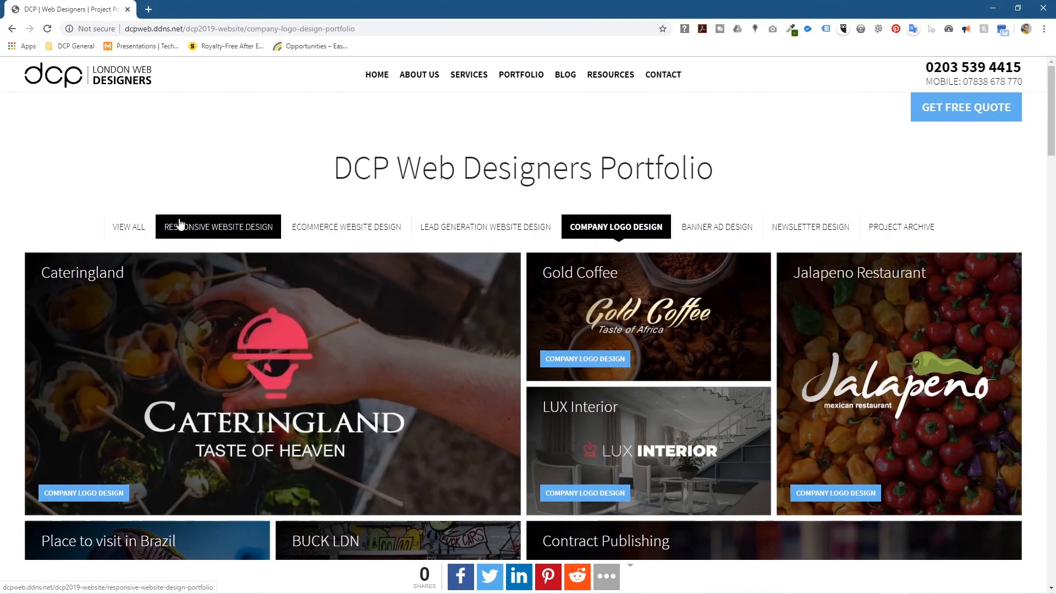
{"action": "left_click", "coordinate": [143, 225]}
{"action": "scroll", "coordinate": [495, 295], "scroll_direction": "down", "scroll_amount": 10}
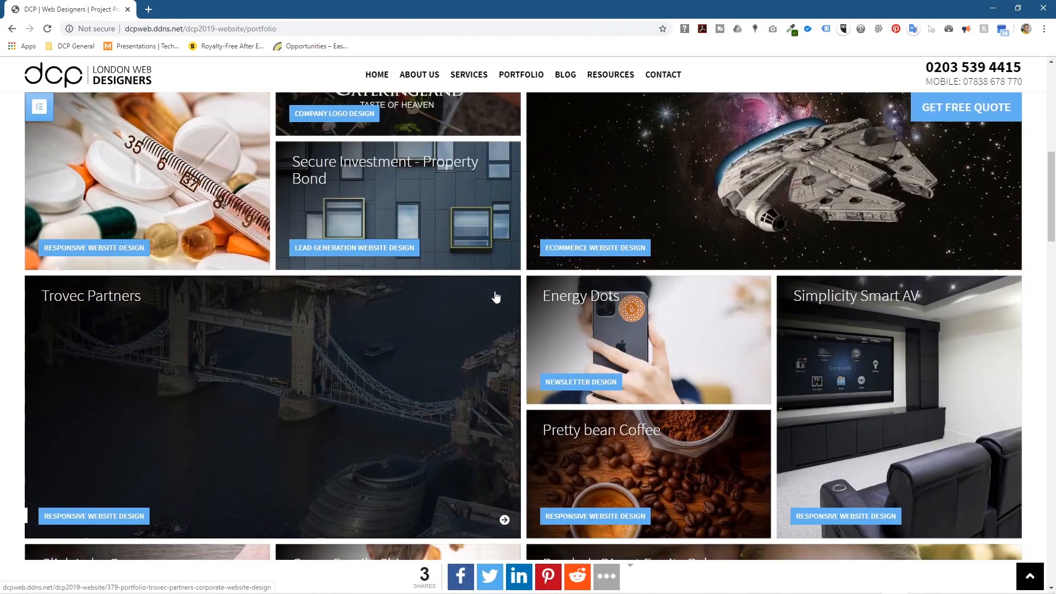
{"action": "scroll", "coordinate": [495, 296], "scroll_direction": "down", "scroll_amount": 1}
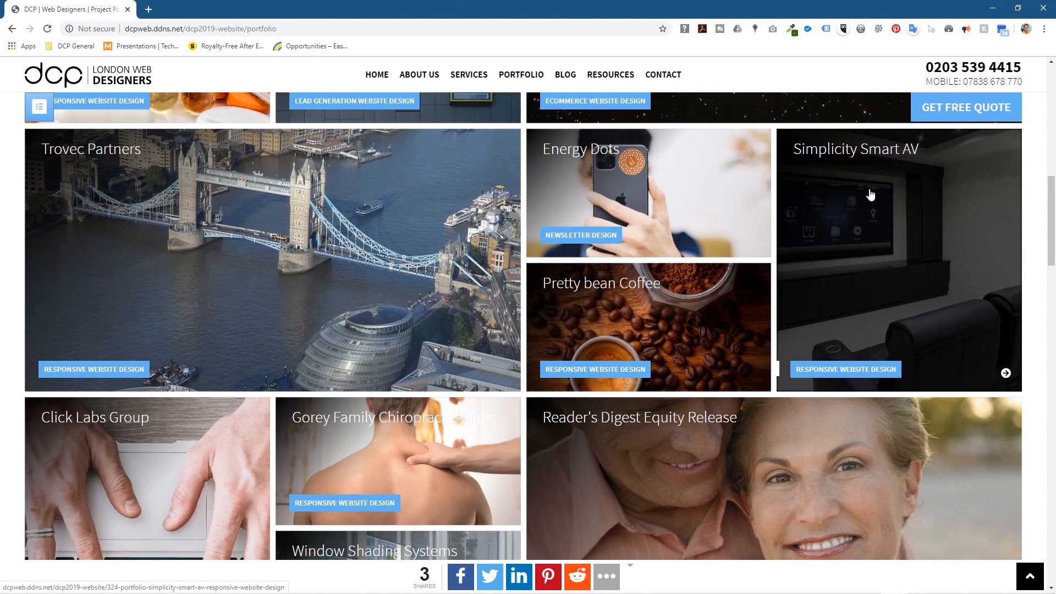
Step: Open the Simplicity Smart AV case study and its live website in a new tab
{"action": "left_click", "coordinate": [870, 195]}
{"action": "scroll", "coordinate": [598, 272], "scroll_direction": "down", "scroll_amount": 8}
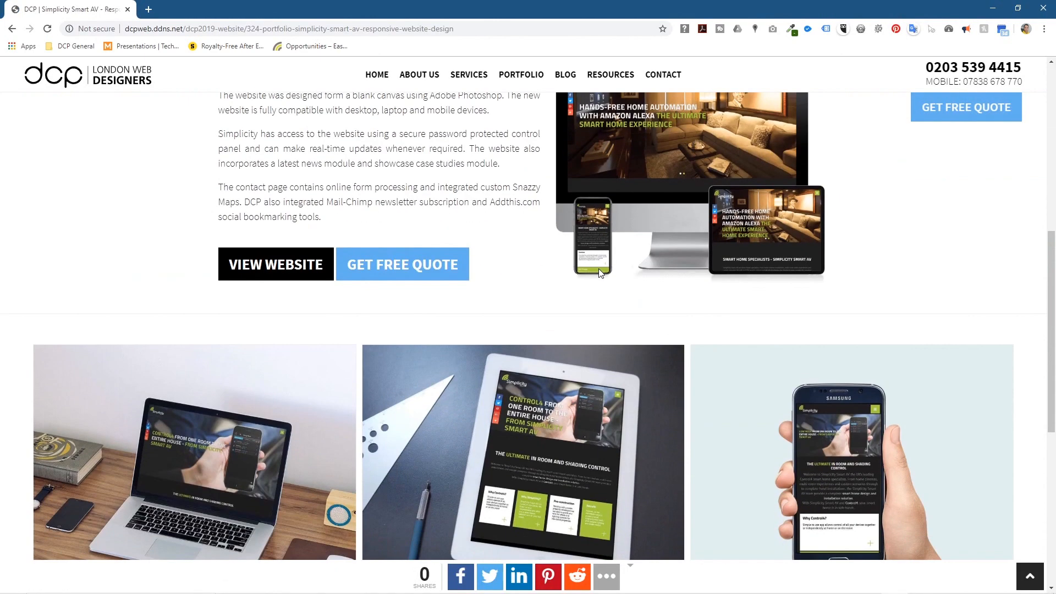
{"action": "scroll", "coordinate": [599, 269], "scroll_direction": "up", "scroll_amount": 1}
{"action": "scroll", "coordinate": [481, 283], "scroll_direction": "down", "scroll_amount": 3}
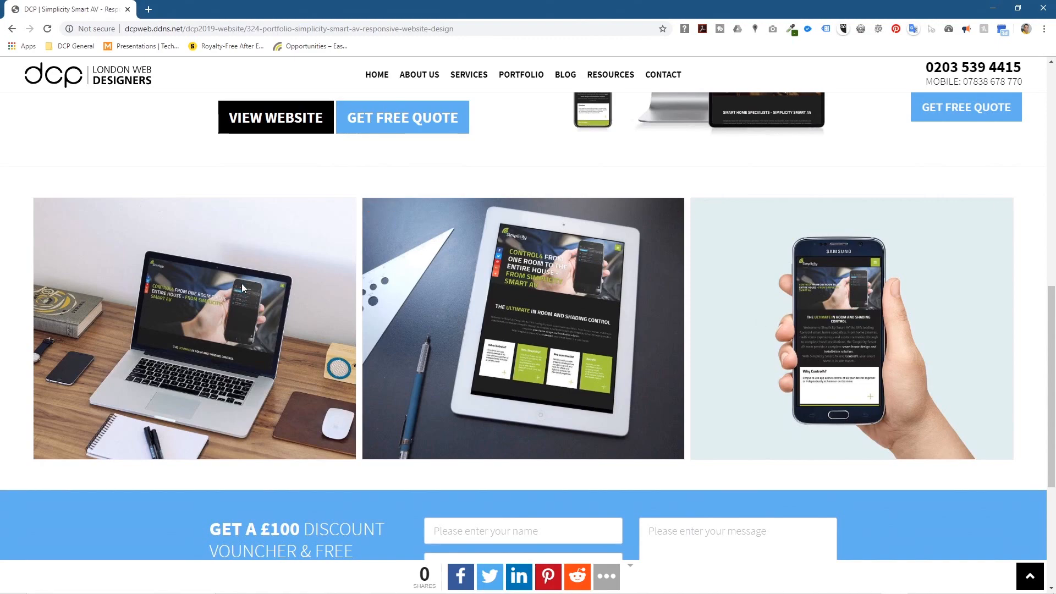
{"action": "scroll", "coordinate": [242, 287], "scroll_direction": "up", "scroll_amount": 4}
{"action": "left_click", "coordinate": [300, 337]}
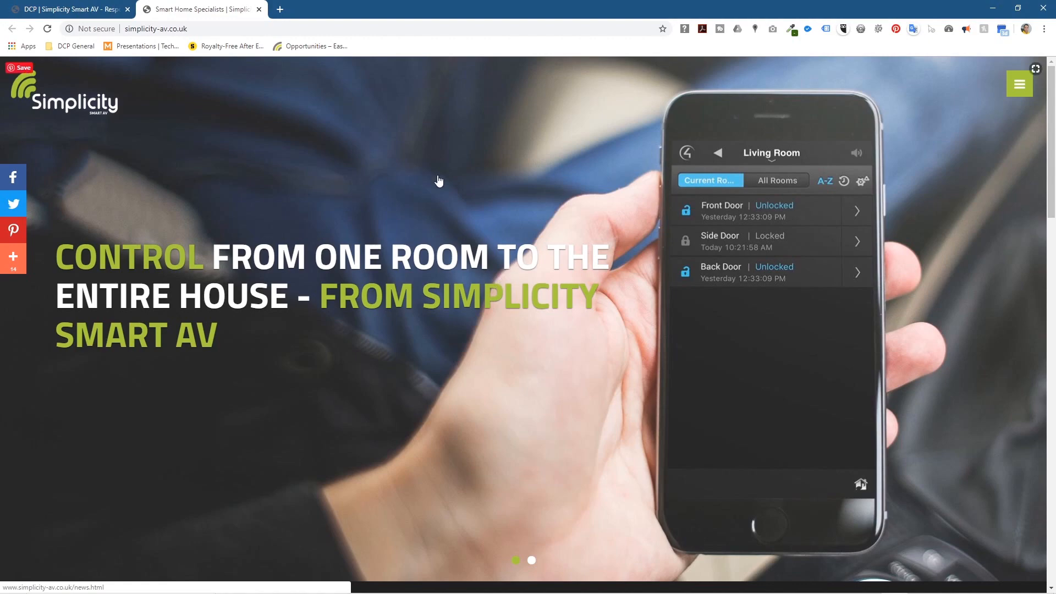
Step: Browse the Simplicity site, opening and closing its navigation menu
{"action": "scroll", "coordinate": [591, 242], "scroll_direction": "down", "scroll_amount": 20}
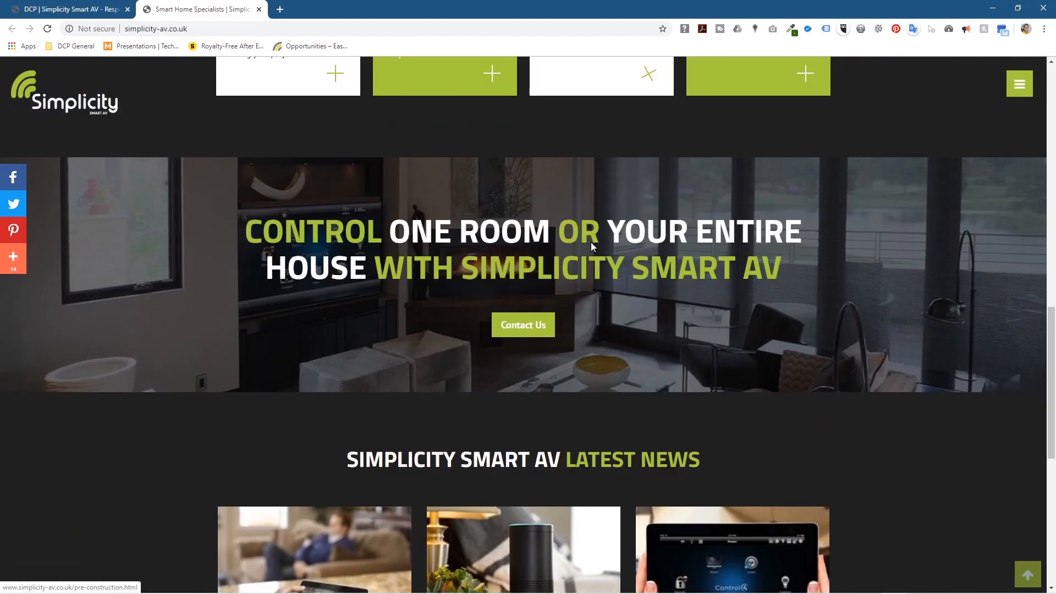
{"action": "scroll", "coordinate": [597, 243], "scroll_direction": "up", "scroll_amount": 20}
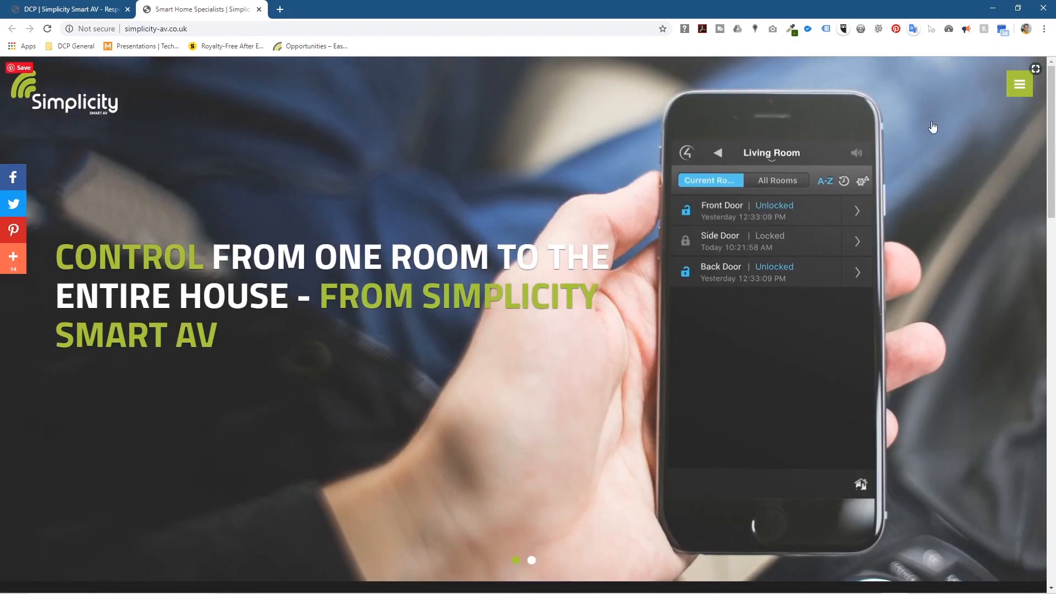
{"action": "left_click", "coordinate": [1019, 84]}
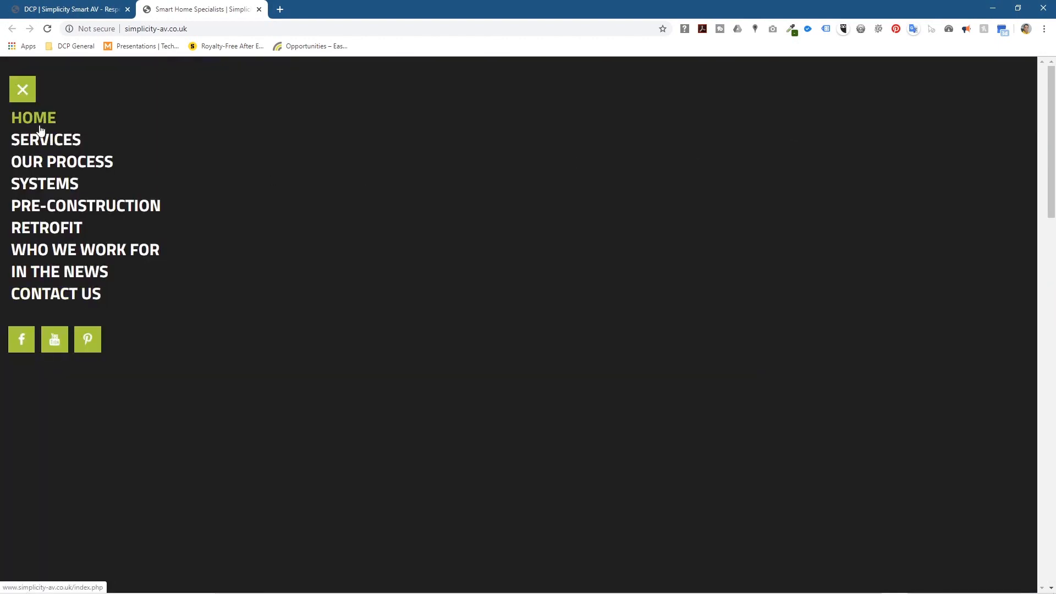
{"action": "left_click", "coordinate": [24, 96]}
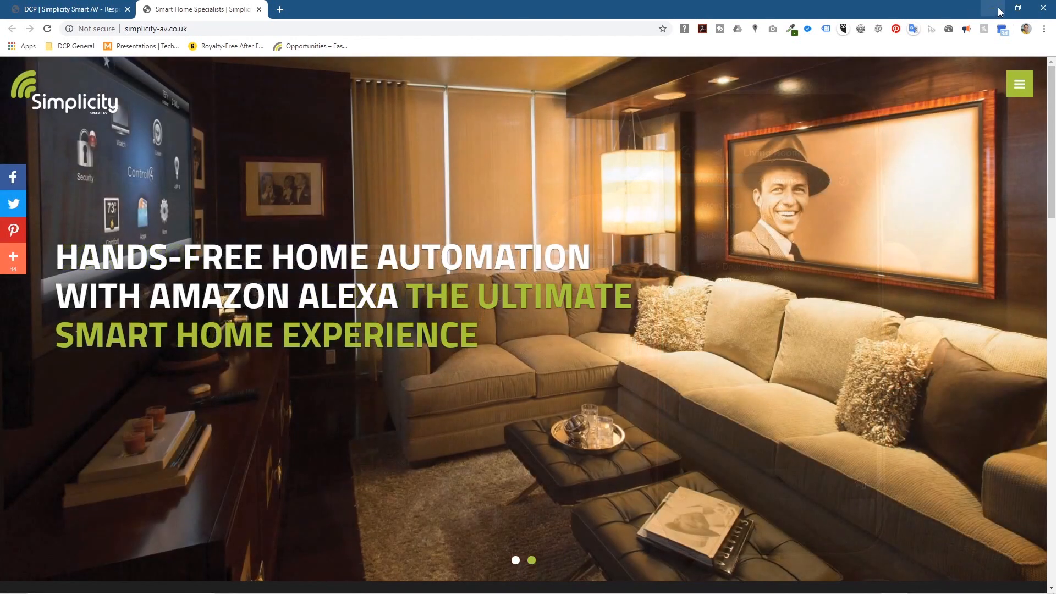
Step: Copy the word 'simplicity' from the site address and minimise Chrome
{"action": "left_click", "coordinate": [159, 29]}
{"action": "left_click", "coordinate": [159, 29]}
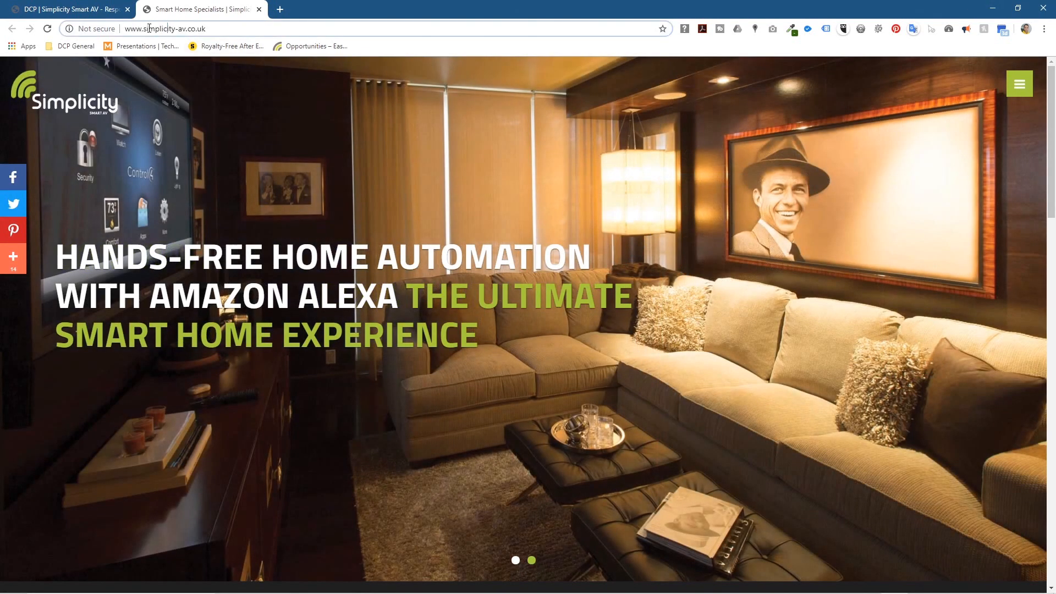
{"action": "double_click", "coordinate": [159, 29]}
{"action": "right_click", "coordinate": [158, 29]}
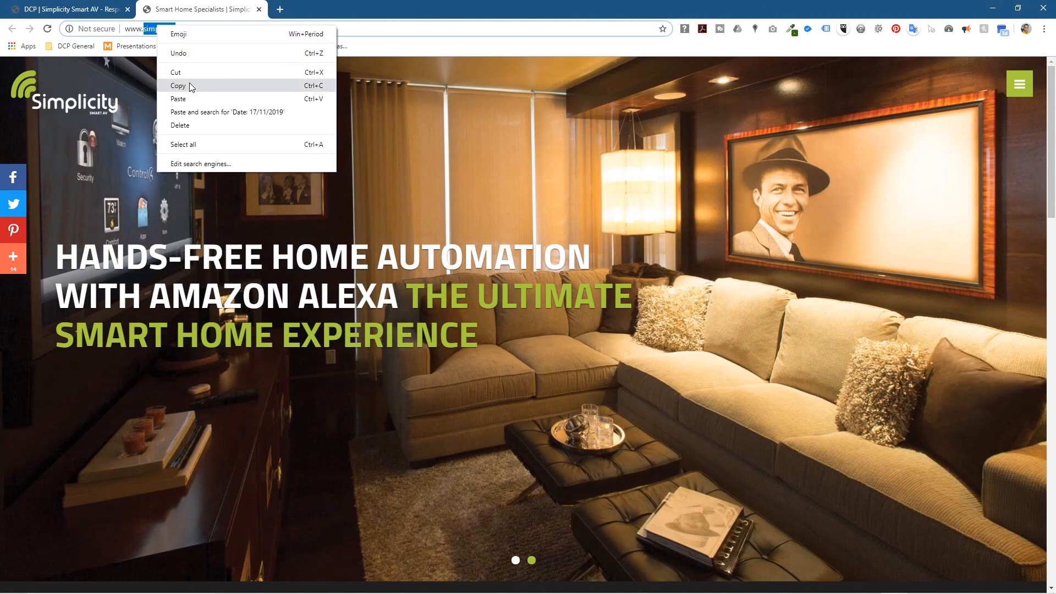
{"action": "left_click", "coordinate": [165, 86]}
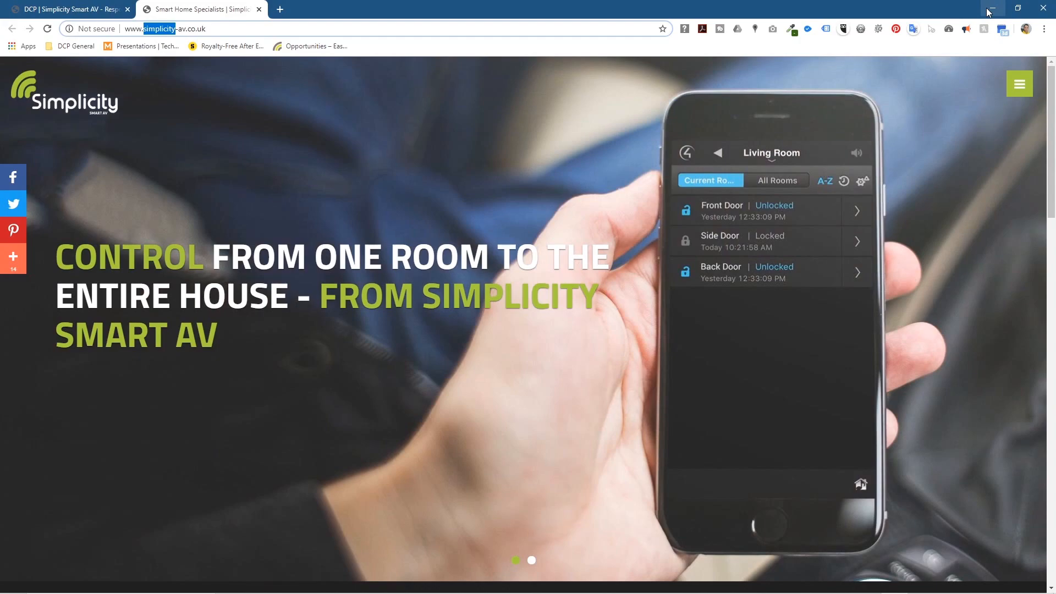
{"action": "left_click", "coordinate": [992, 9]}
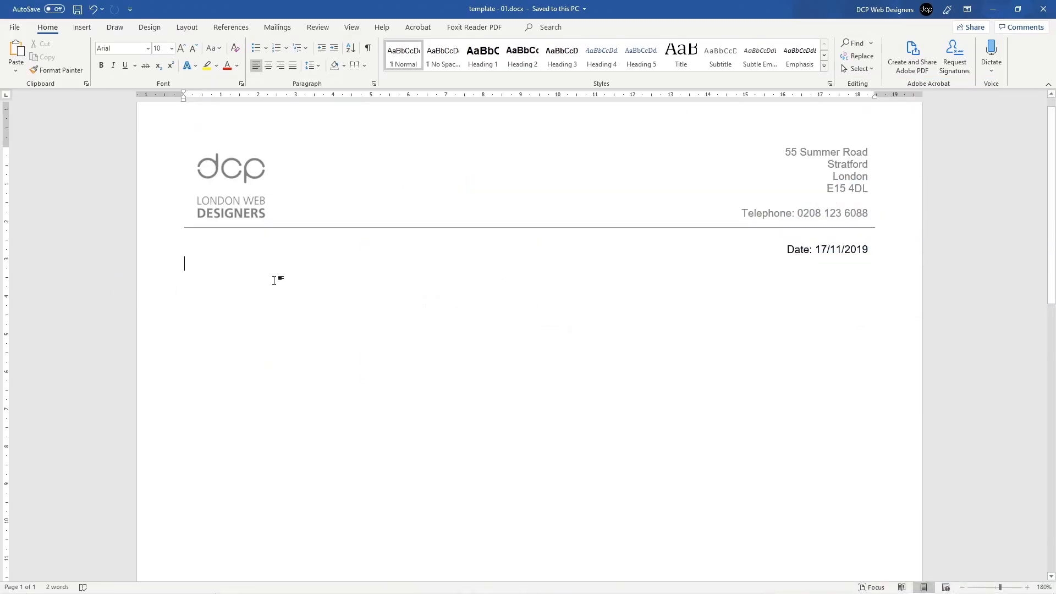
Step: Type 'Project Name: Simplicity AV' with the pasted word, capitalised, then start a new line
{"action": "type", "text": "Project N"}
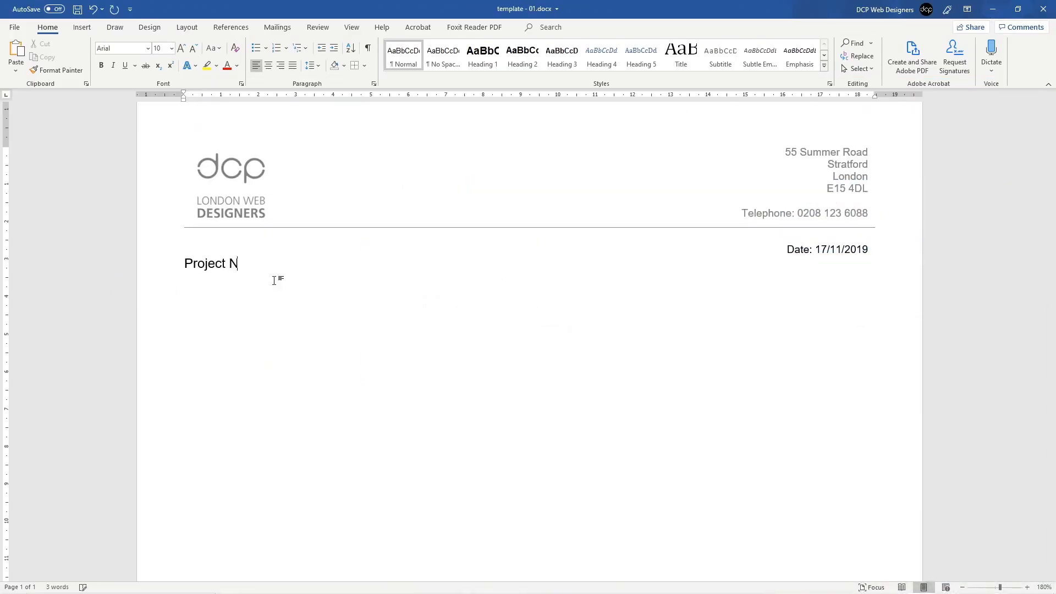
{"action": "type", "text": "ame:"}
{"action": "key", "text": "ctrl+v"}
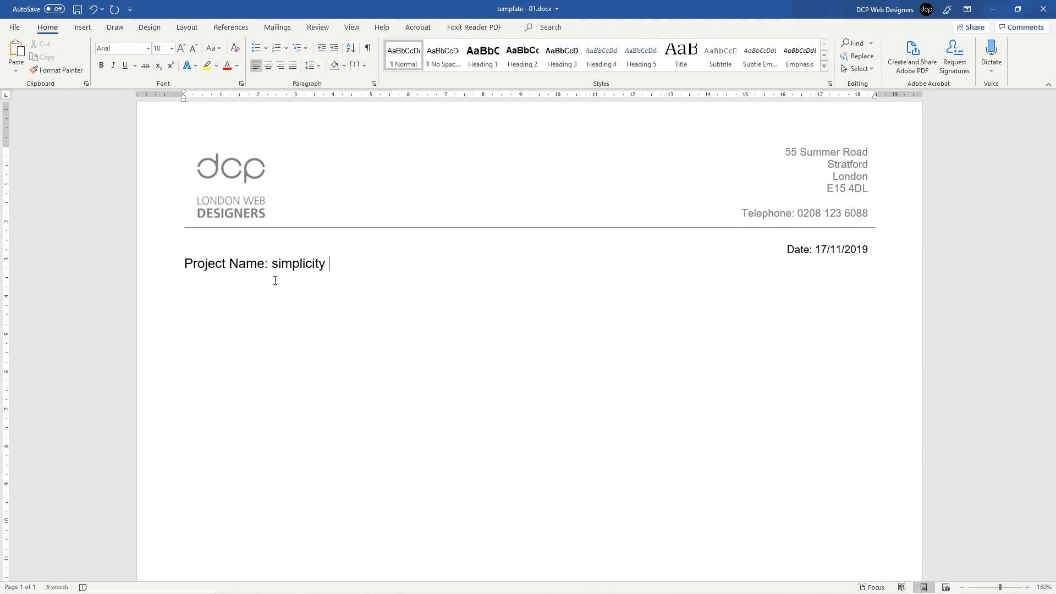
{"action": "type", "text": "AV"}
{"action": "key", "text": "BackSpace"}
{"action": "type", "text": "S"}
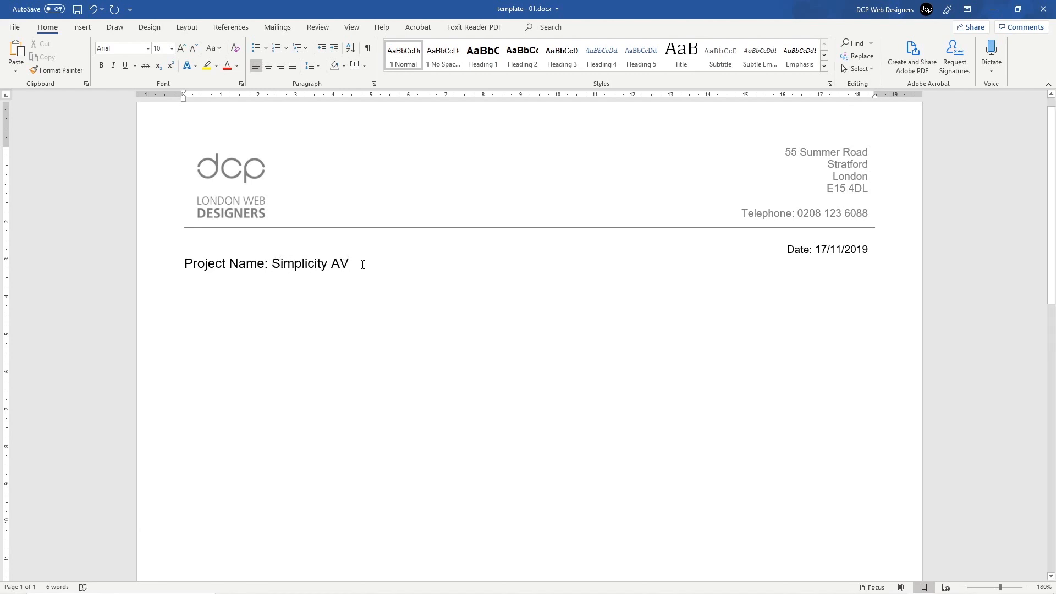
{"action": "key", "text": "Return"}
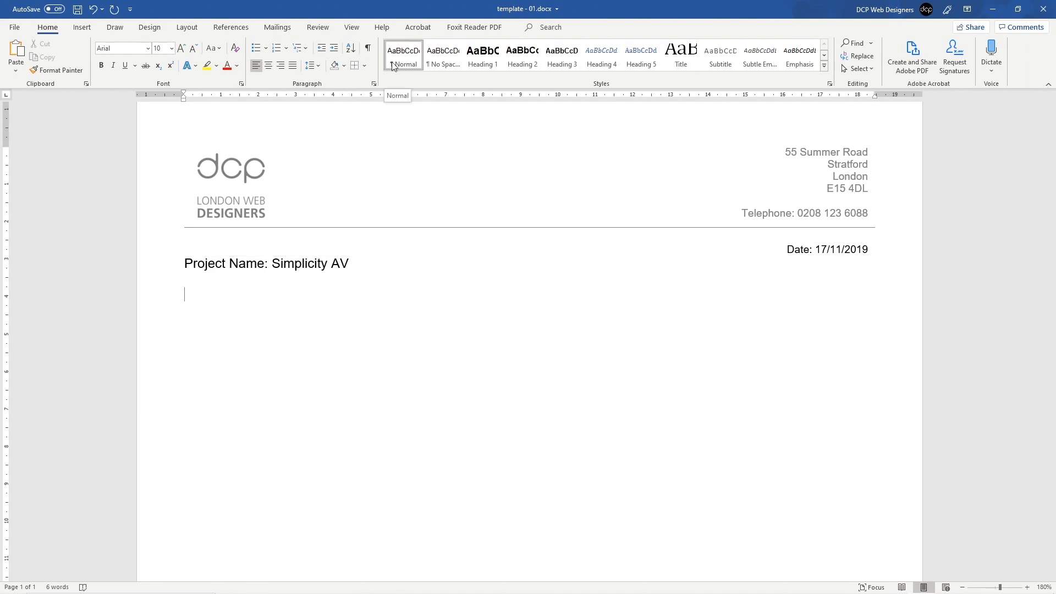
Step: Apply the Heading 1 style to the Project Name line
{"action": "left_click", "coordinate": [158, 269]}
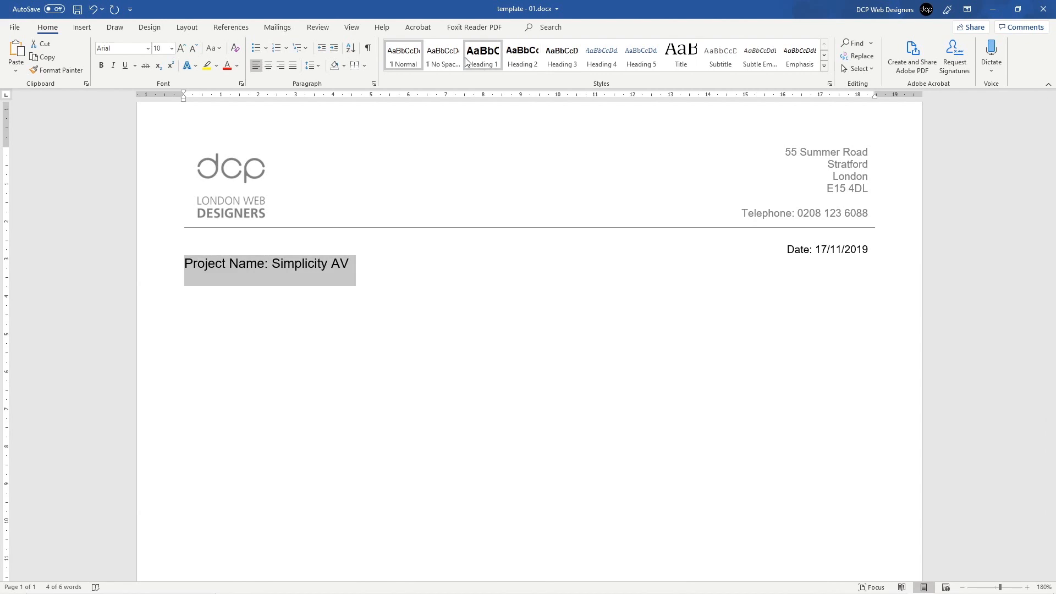
{"action": "left_click", "coordinate": [493, 62]}
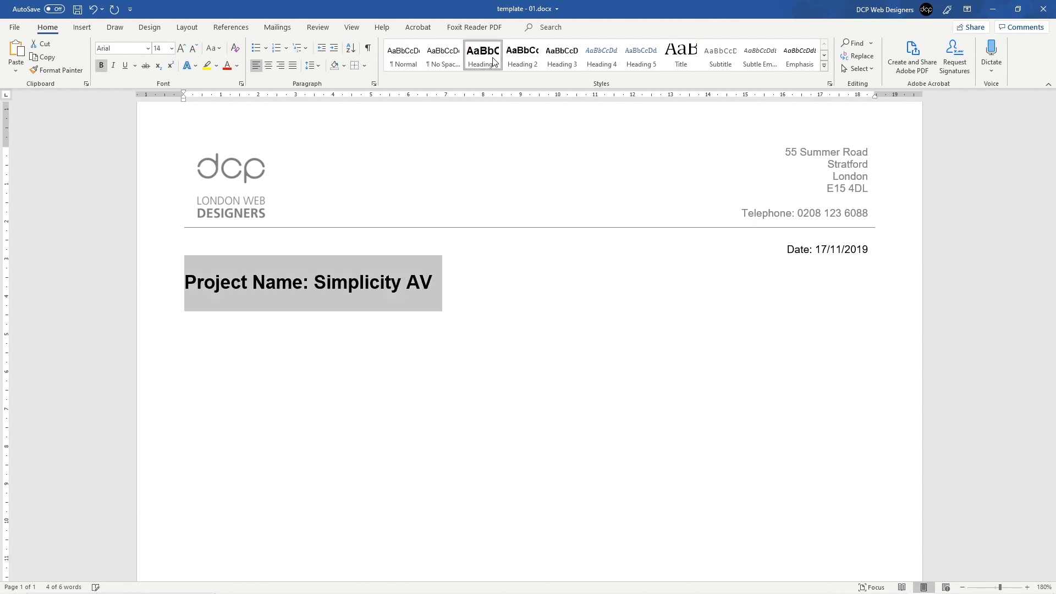
{"action": "left_click", "coordinate": [349, 327]}
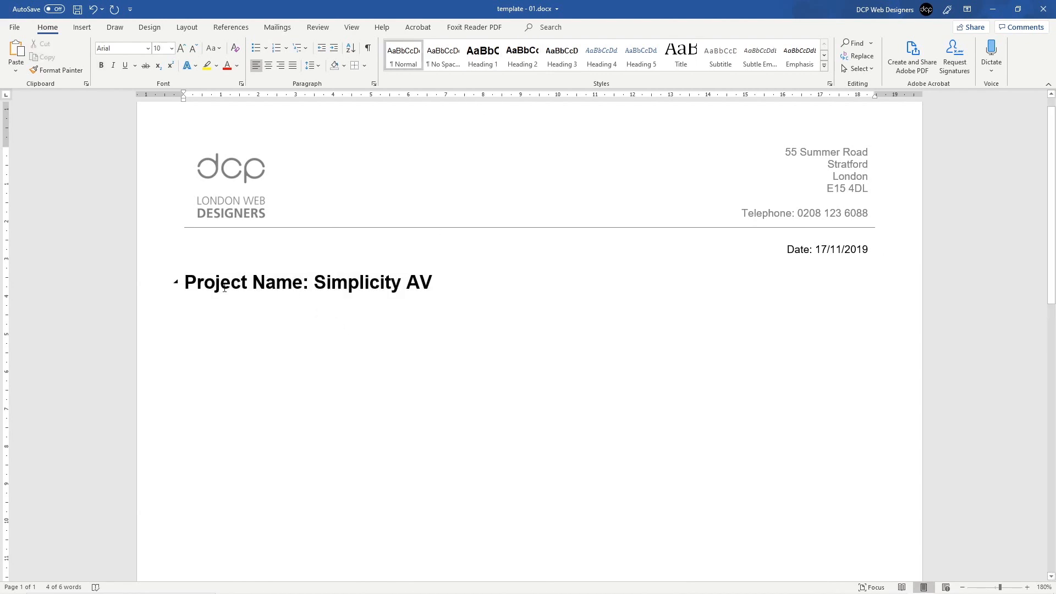
{"action": "left_click", "coordinate": [205, 300]}
{"action": "left_click", "coordinate": [204, 317]}
Step: Type 'Project Type: DCP Custom CMS Solution' and start a new line
{"action": "type", "text": "Projct"}
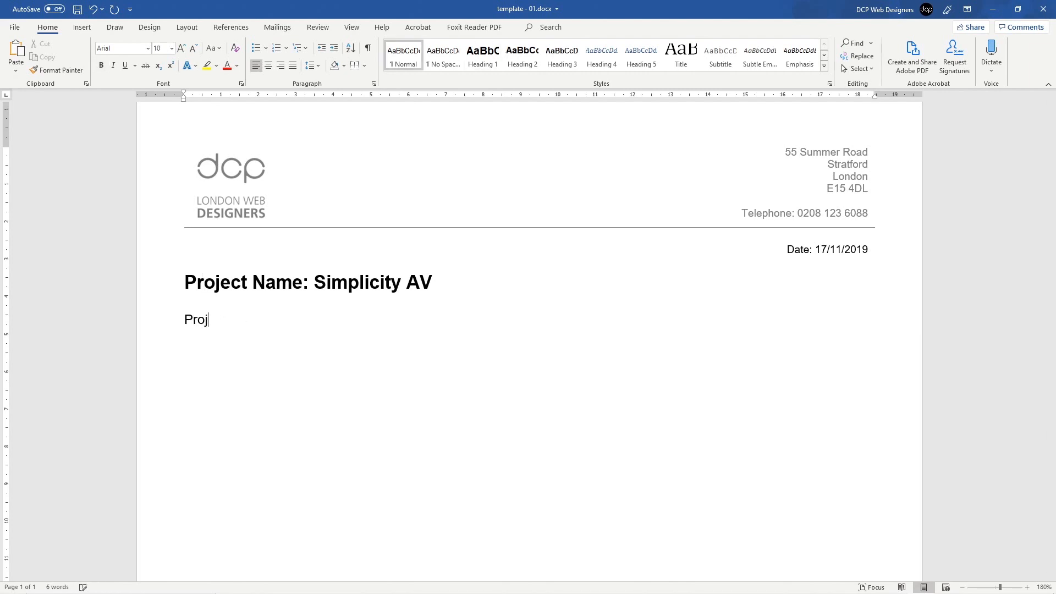
{"action": "key", "text": "BackSpace"}
{"action": "key", "text": "BackSpace"}
{"action": "type", "text": "ect Type: DCP Custom"}
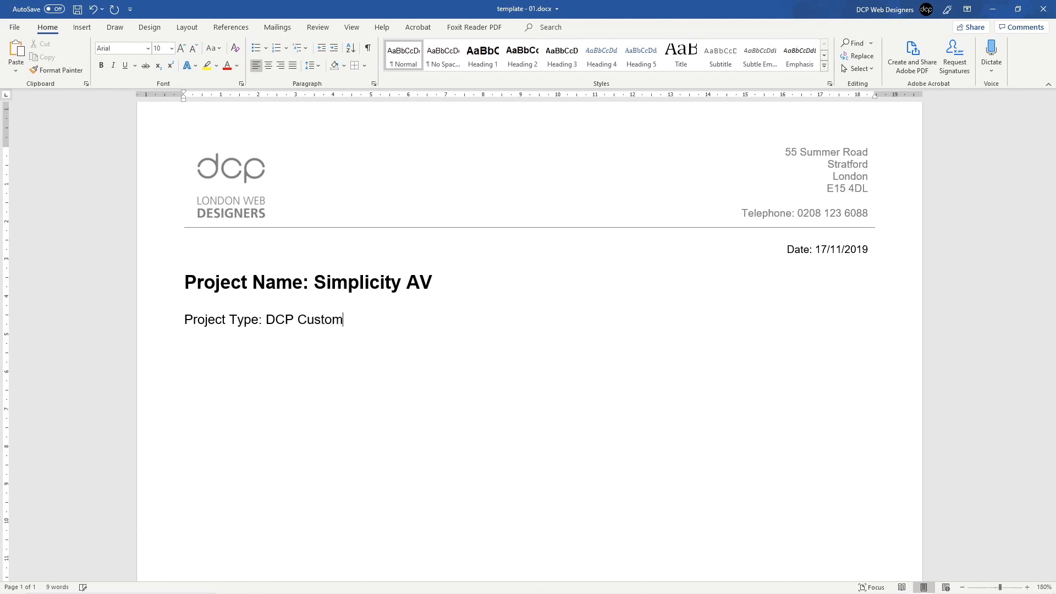
{"action": "type", "text": " CMS Solution"}
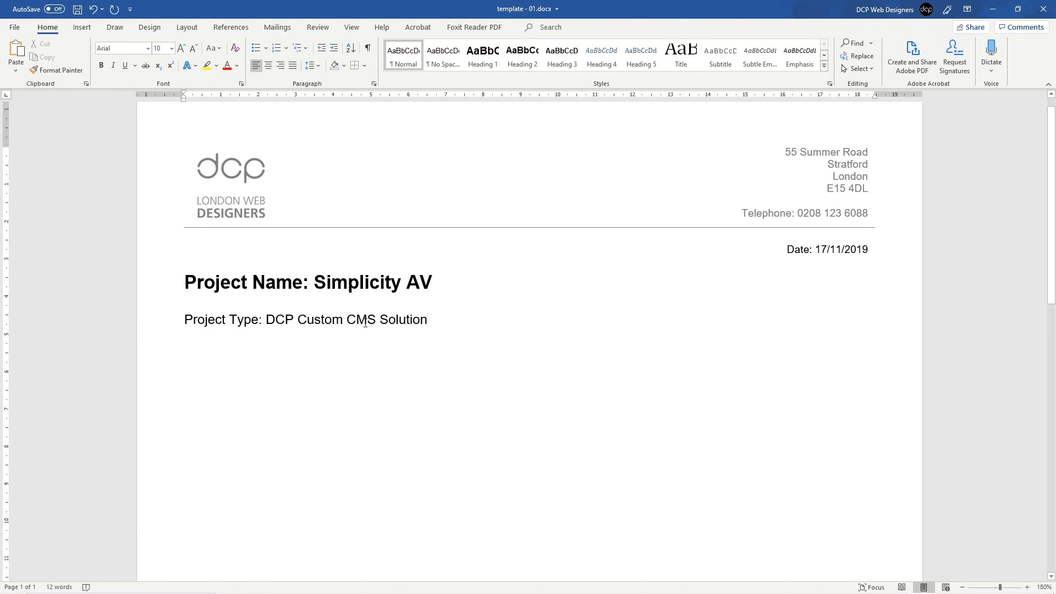
{"action": "key", "text": "Return"}
Step: Apply the Heading 2 style to the Project Type line
{"action": "left_click", "coordinate": [158, 328]}
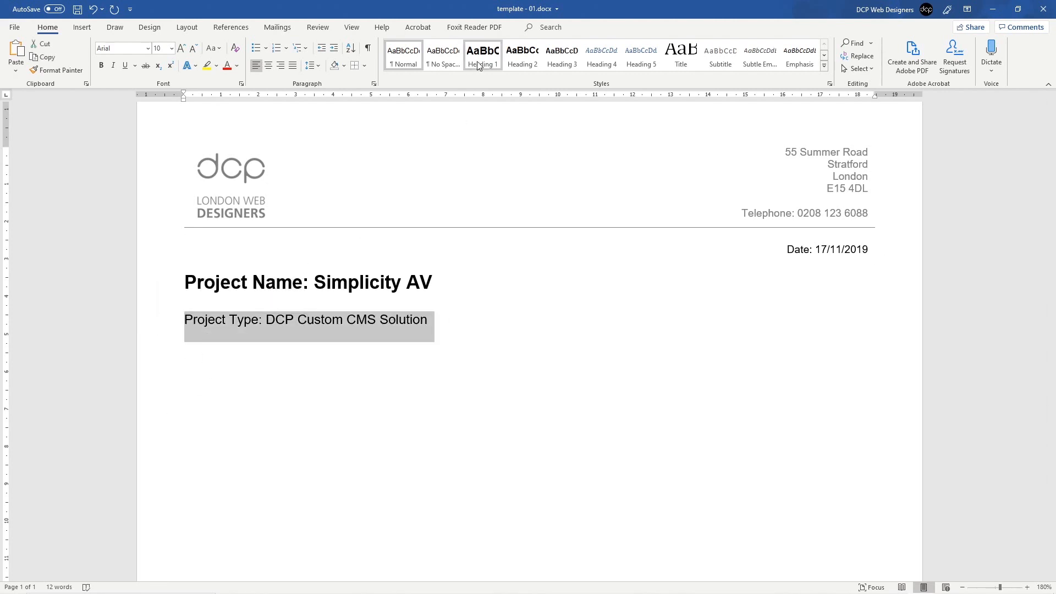
{"action": "left_click", "coordinate": [521, 61]}
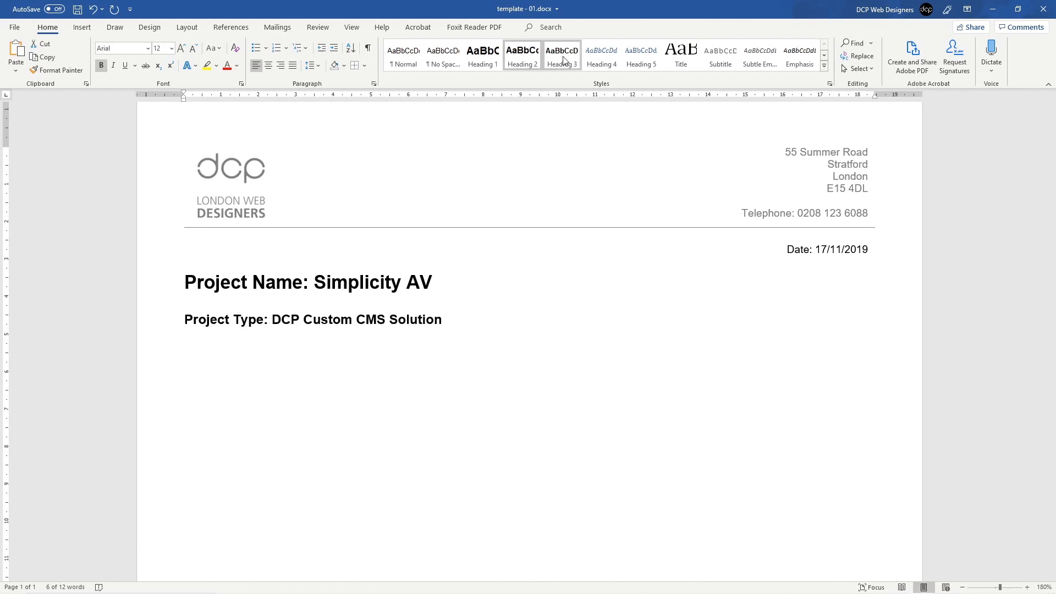
{"action": "left_click", "coordinate": [531, 65]}
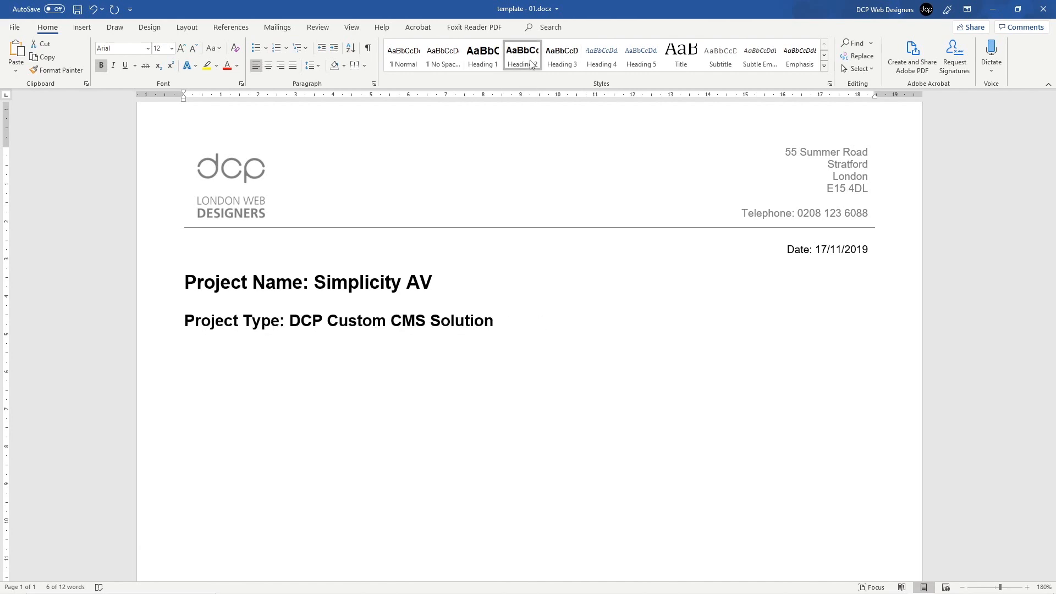
{"action": "left_click", "coordinate": [314, 321]}
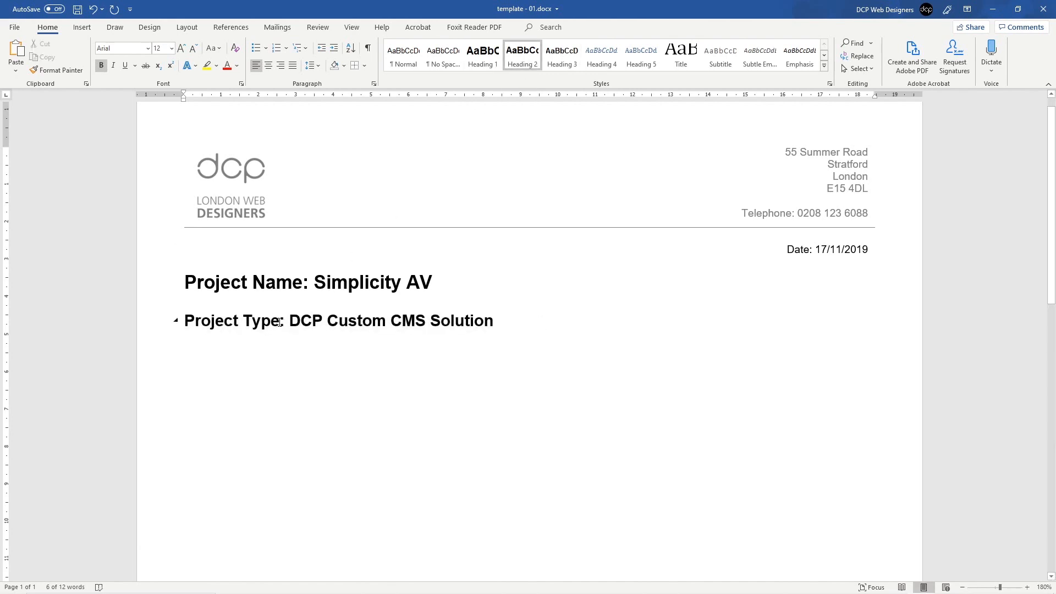
Step: Inspect the Heading 2 style settings and cancel without changes
{"action": "left_click", "coordinate": [164, 324]}
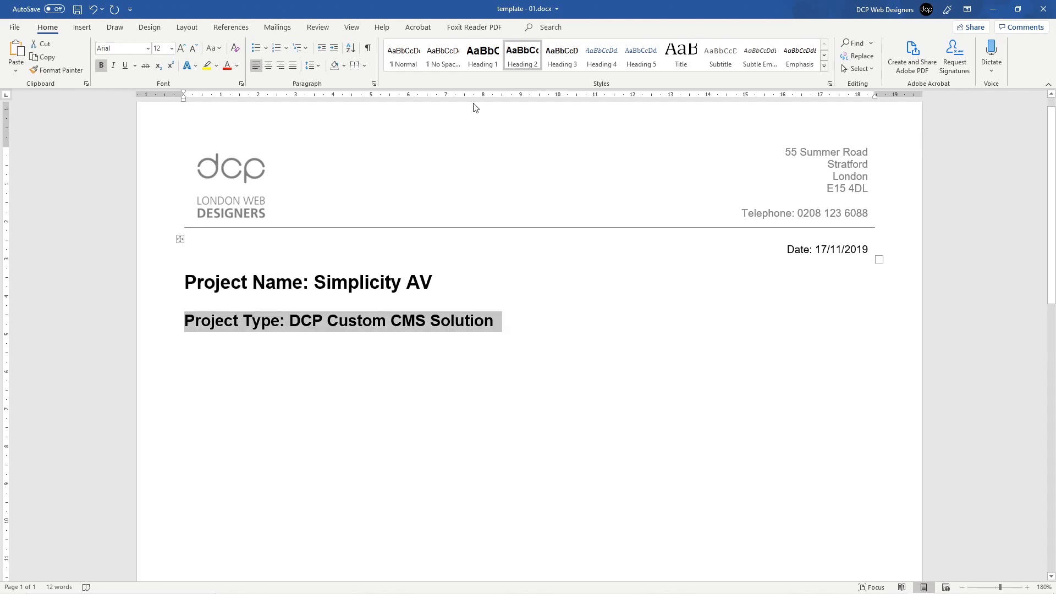
{"action": "right_click", "coordinate": [527, 59]}
{"action": "left_click", "coordinate": [561, 79]}
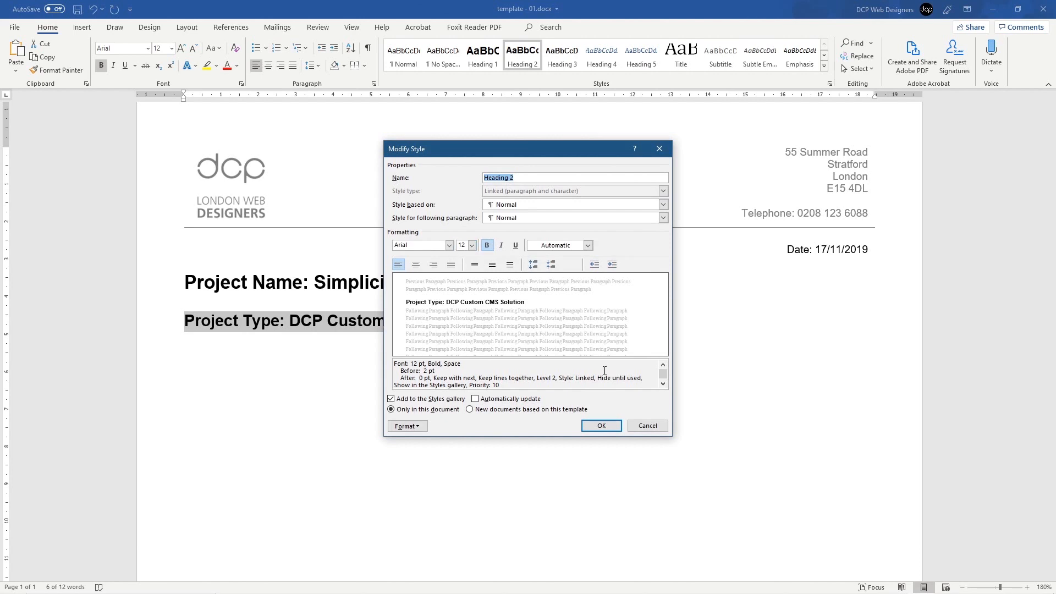
{"action": "left_click", "coordinate": [648, 426]}
{"action": "left_click", "coordinate": [360, 334]}
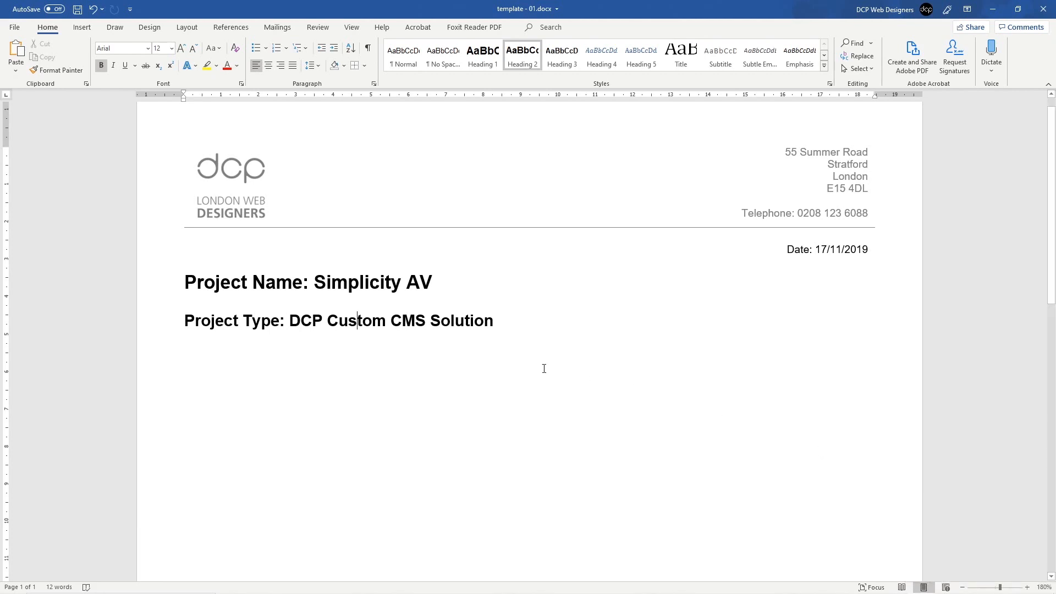
{"action": "scroll", "coordinate": [525, 359], "scroll_direction": "down", "scroll_amount": 3}
{"action": "scroll", "coordinate": [526, 359], "scroll_direction": "down", "scroll_amount": 5}
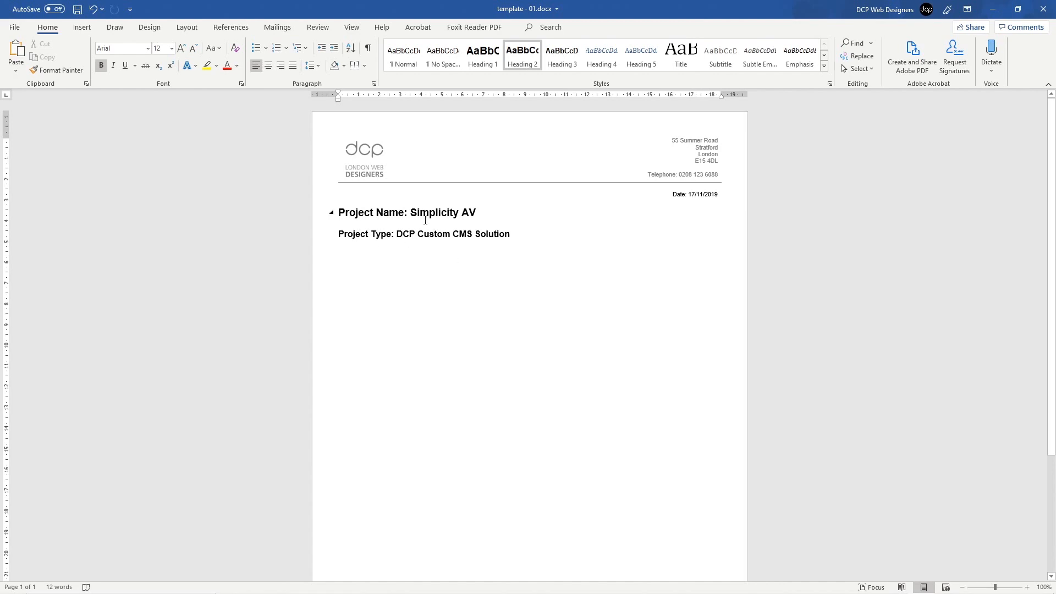
{"action": "scroll", "coordinate": [356, 291], "scroll_direction": "up", "scroll_amount": 6, "text": "ctrl"}
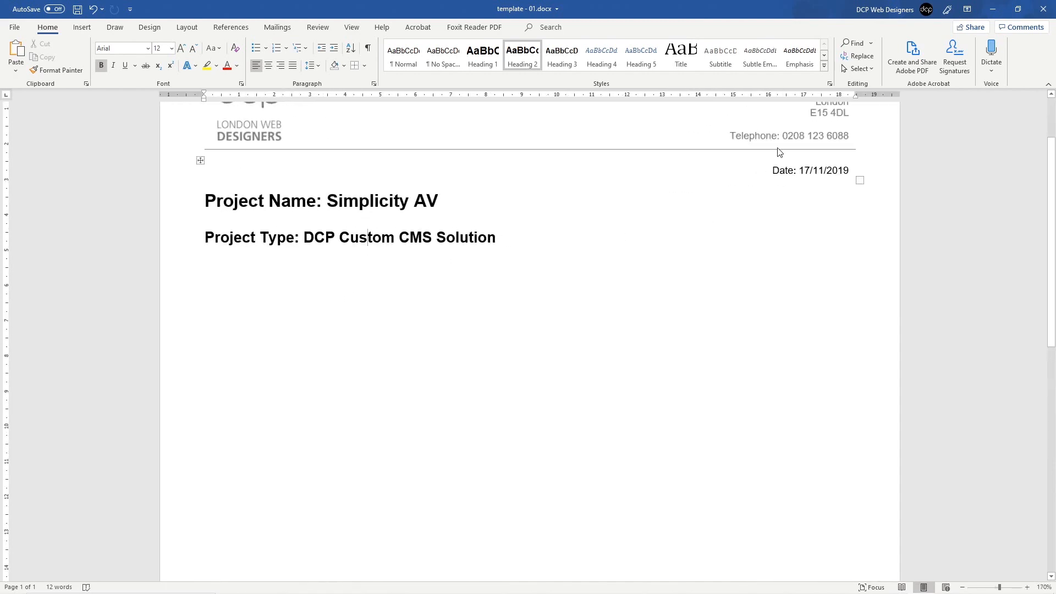
{"action": "double_click", "coordinate": [807, 138]}
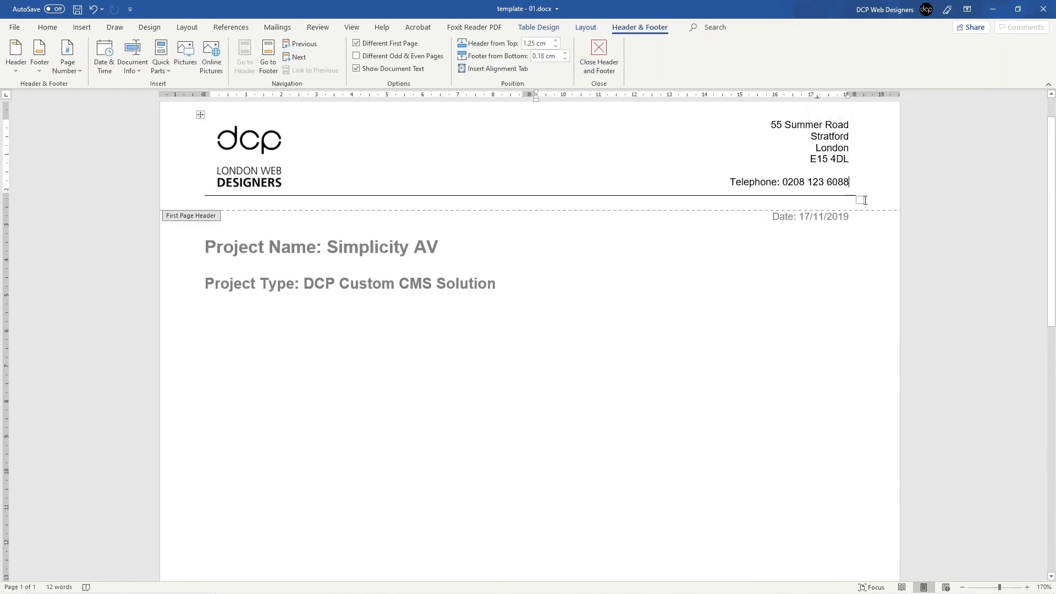
{"action": "type", "text": "/ "}
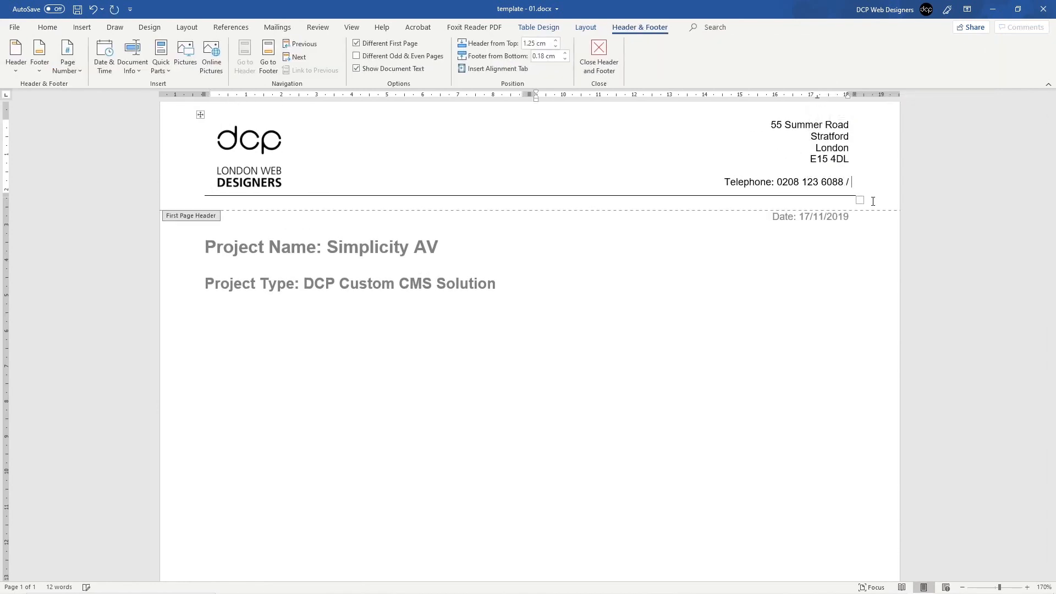
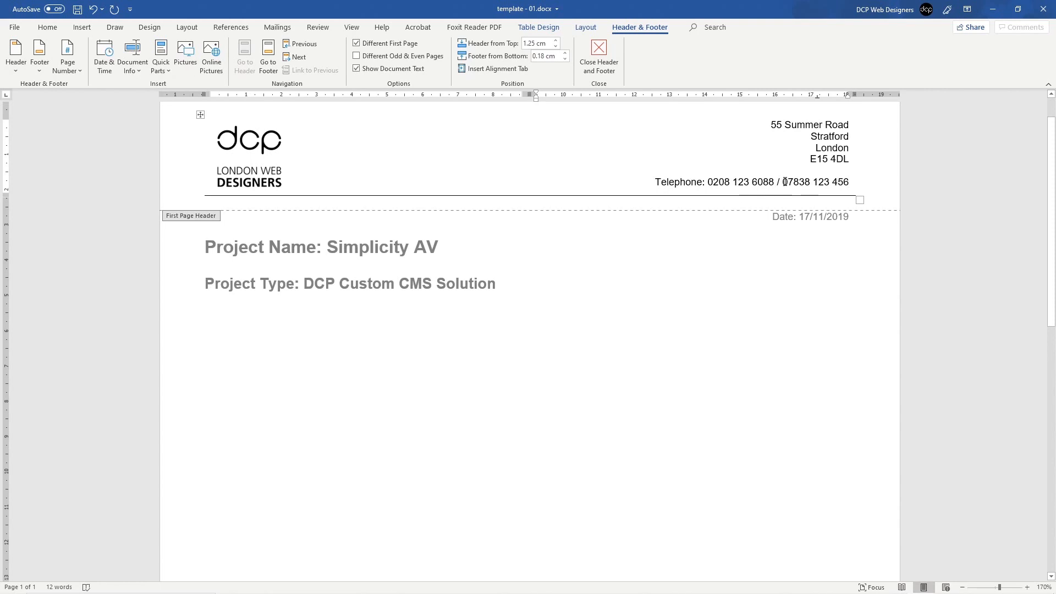
{"action": "left_click_drag", "start_coordinate": [752, 183], "coordinate": [851, 184]}
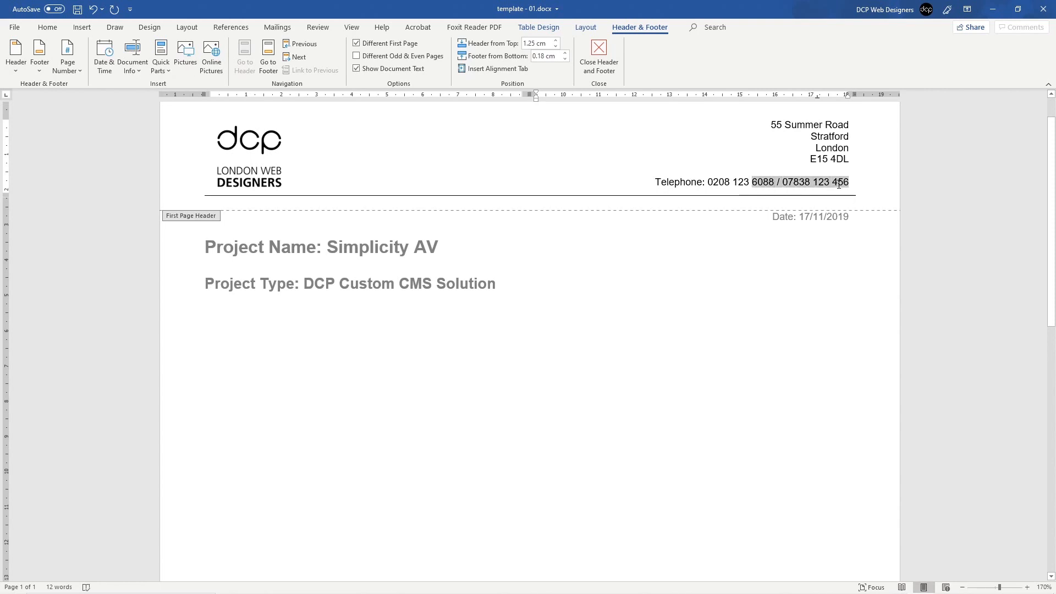
{"action": "left_click", "coordinate": [874, 191]}
{"action": "key", "text": "ctrl+shift+Left"}
{"action": "key", "text": "ctrl+shift+Left"}
{"action": "key", "text": "ctrl+shift+Left"}
{"action": "key", "text": "ctrl+shift+Left"}
{"action": "key", "text": "shift+Left"}
{"action": "key", "text": "Delete"}
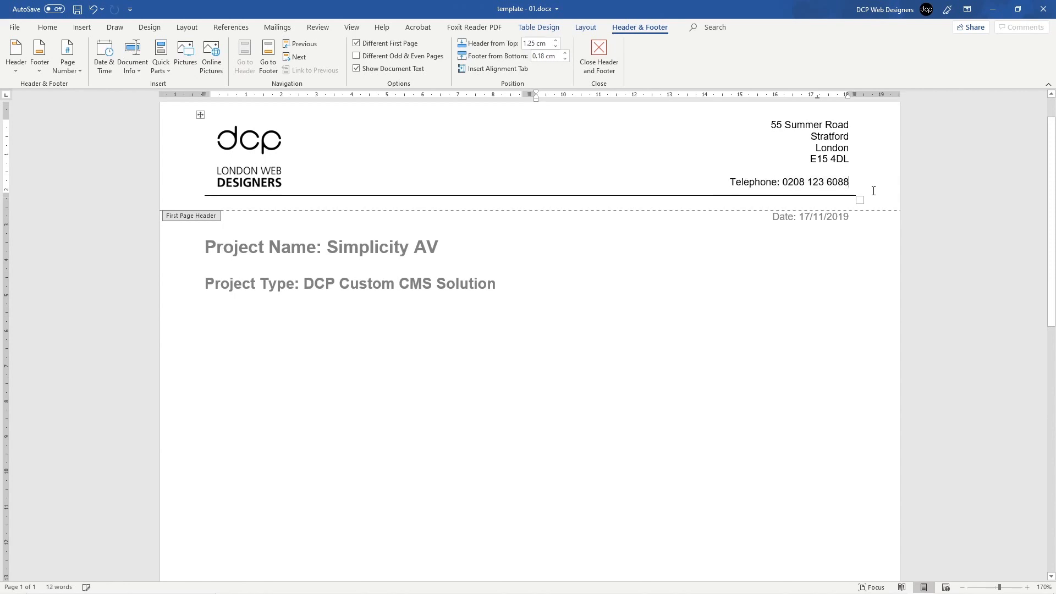
{"action": "double_click", "coordinate": [507, 325]}
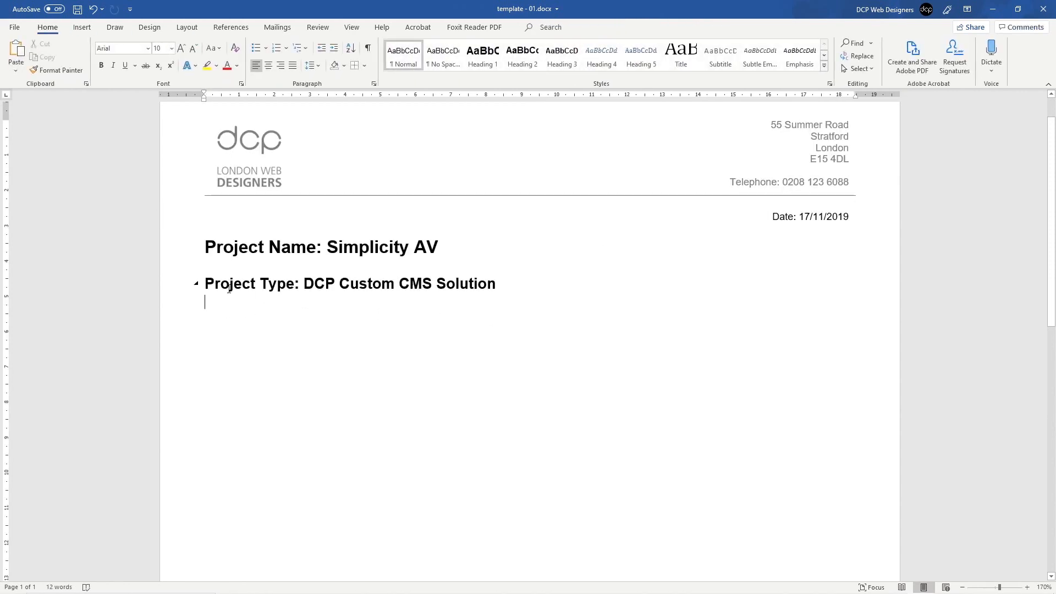
Step: Undo the last change and add an empty paragraph below Project Type
{"action": "left_click_drag", "start_coordinate": [228, 288], "coordinate": [461, 298]}
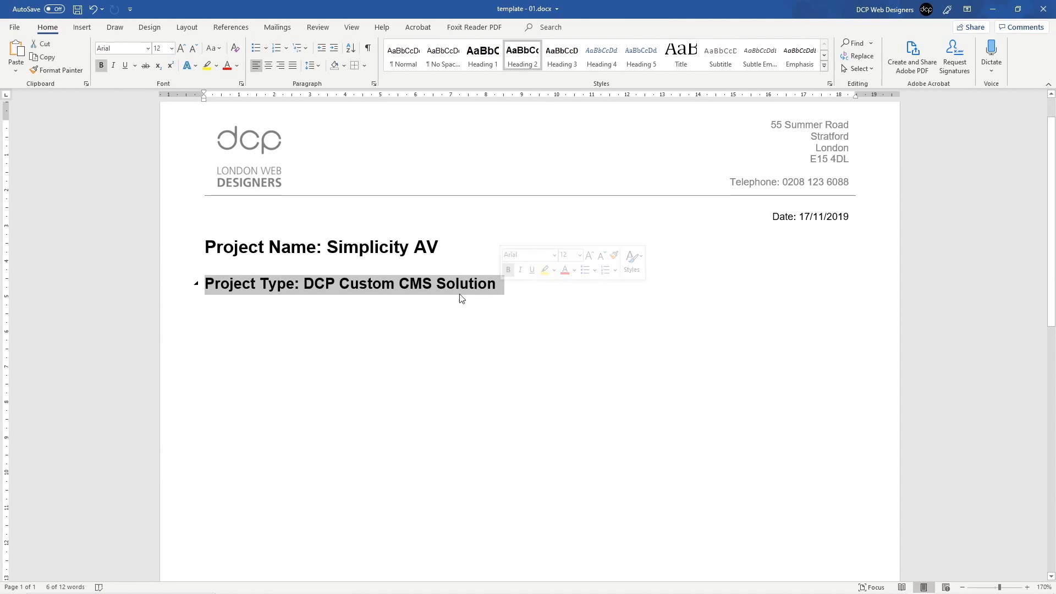
{"action": "left_click", "coordinate": [352, 308]}
{"action": "left_click_drag", "start_coordinate": [215, 250], "coordinate": [385, 252]}
{"action": "left_click", "coordinate": [260, 318]}
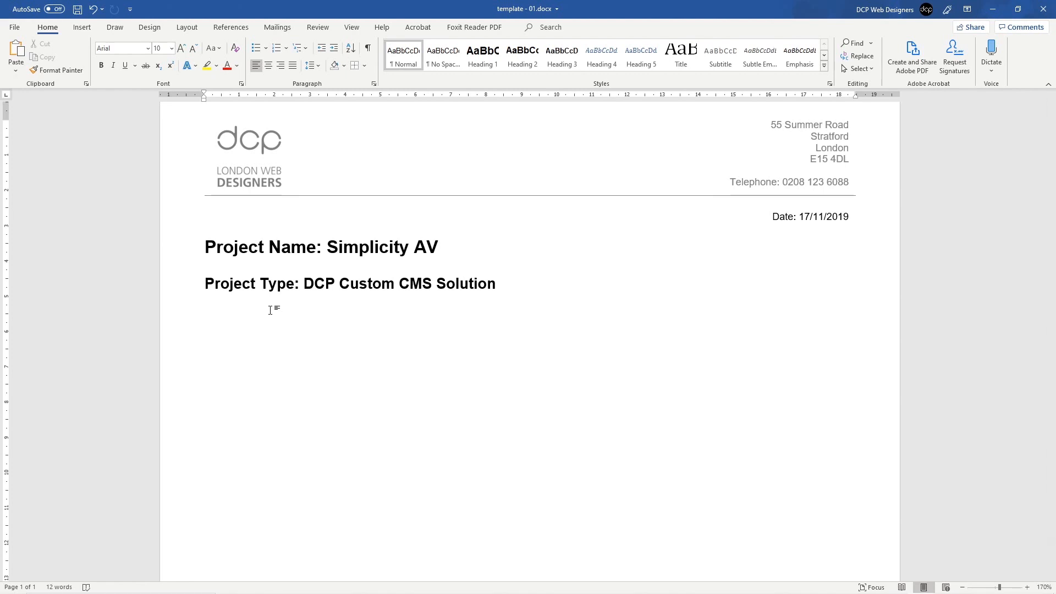
{"action": "key", "text": "ctrl+z"}
{"action": "key", "text": "Return"}
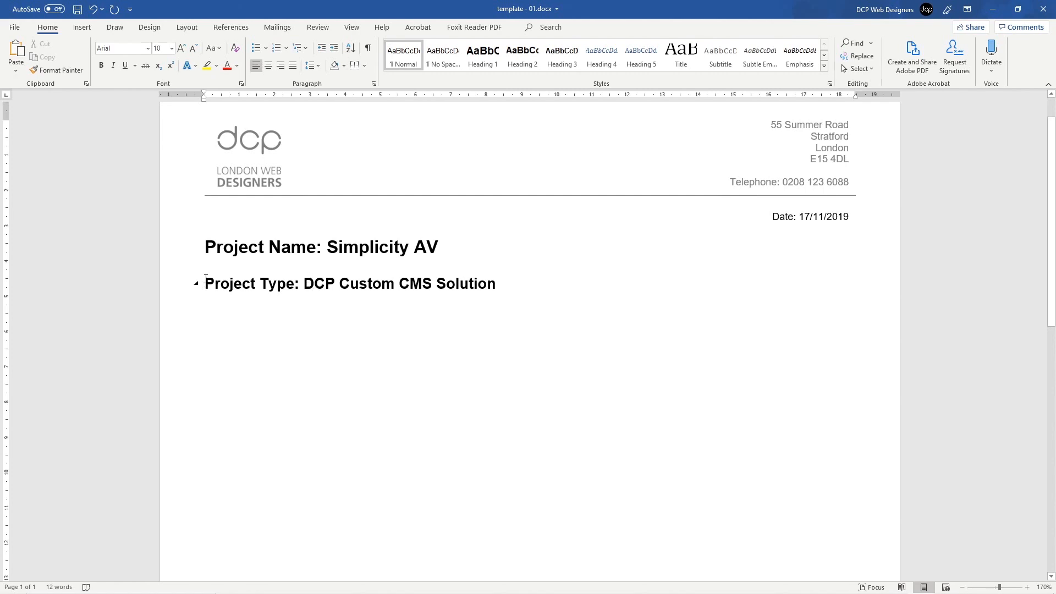
Step: Modify the Heading 2 style to have 6 pt spacing after
{"action": "left_click_drag", "start_coordinate": [208, 279], "coordinate": [497, 285]}
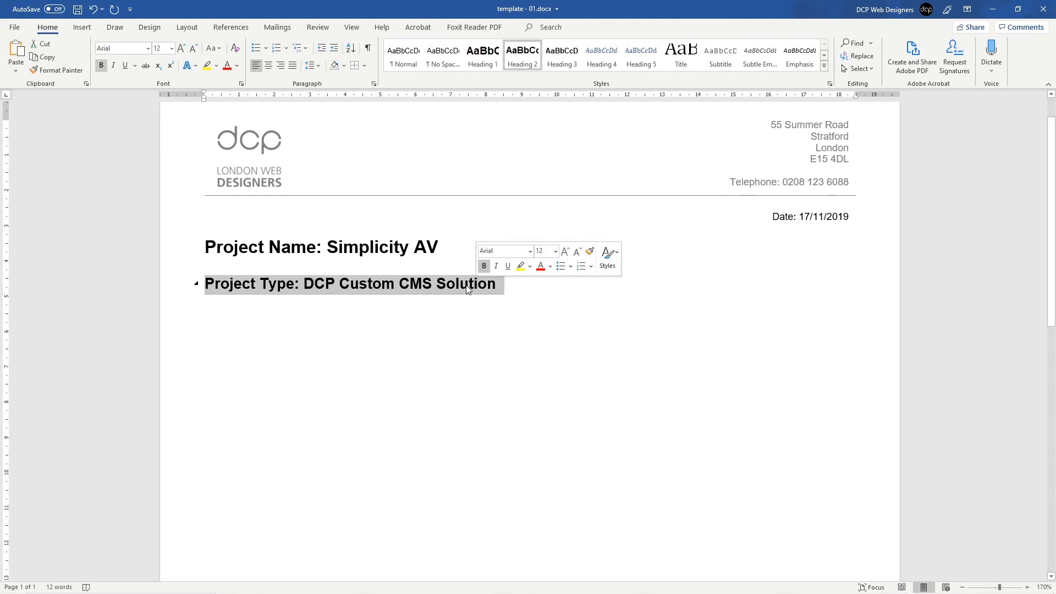
{"action": "left_click", "coordinate": [413, 287]}
{"action": "left_click", "coordinate": [187, 294]}
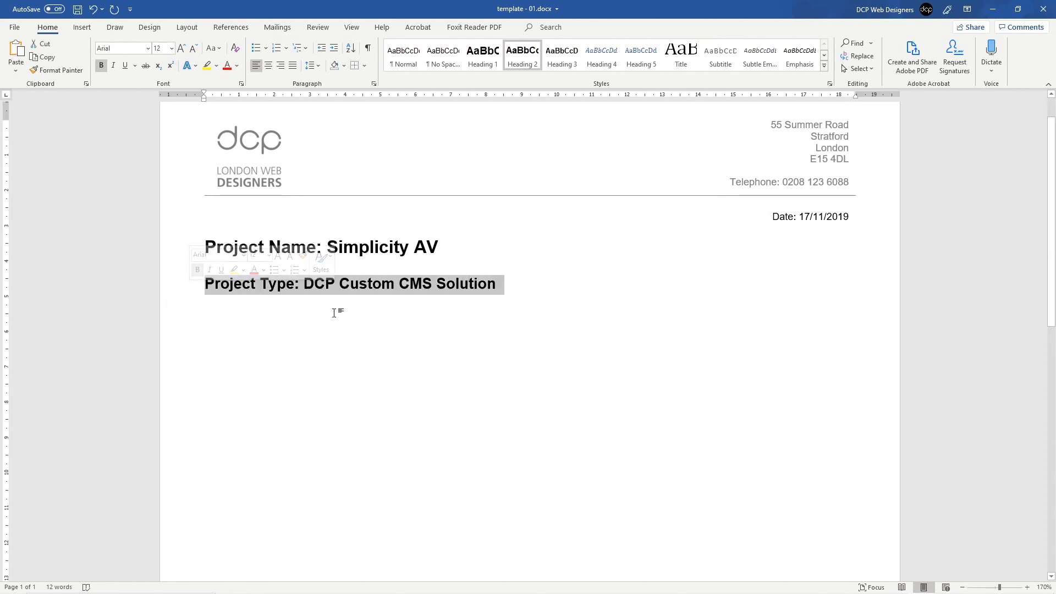
{"action": "right_click", "coordinate": [522, 55]}
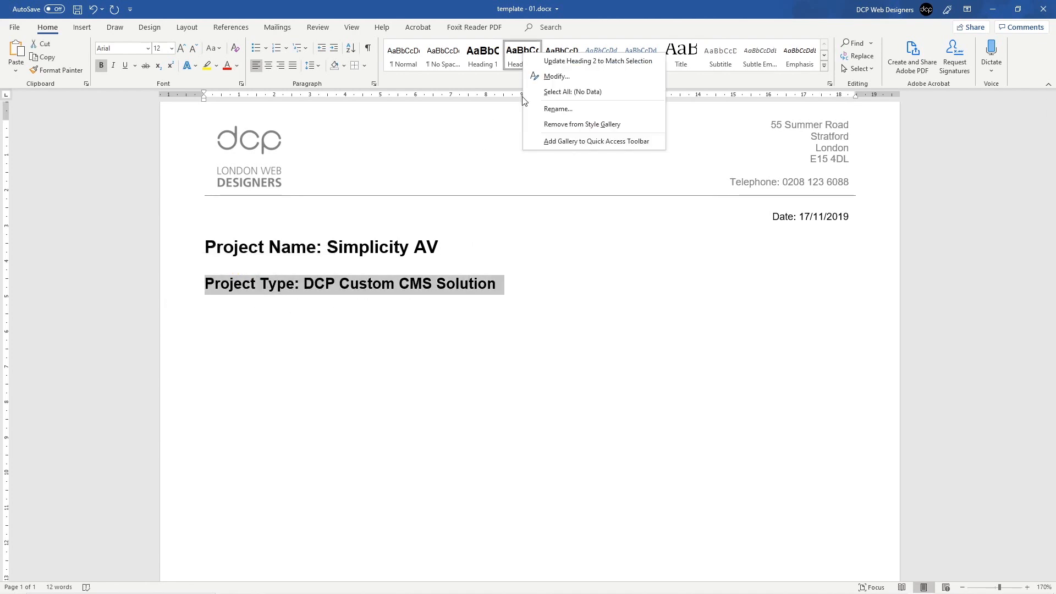
{"action": "left_click", "coordinate": [552, 76]}
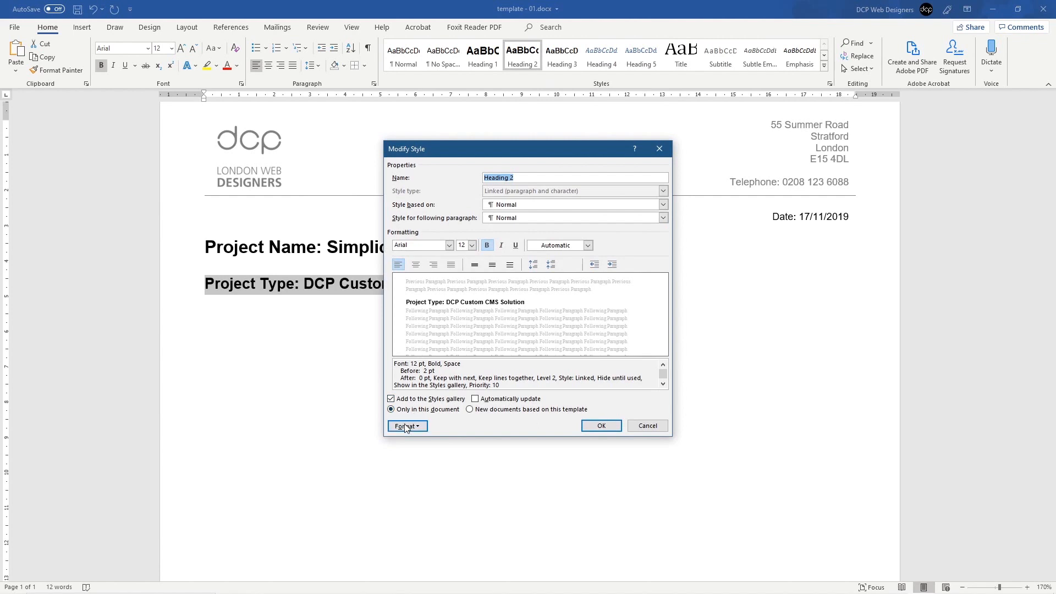
{"action": "left_click", "coordinate": [414, 433]}
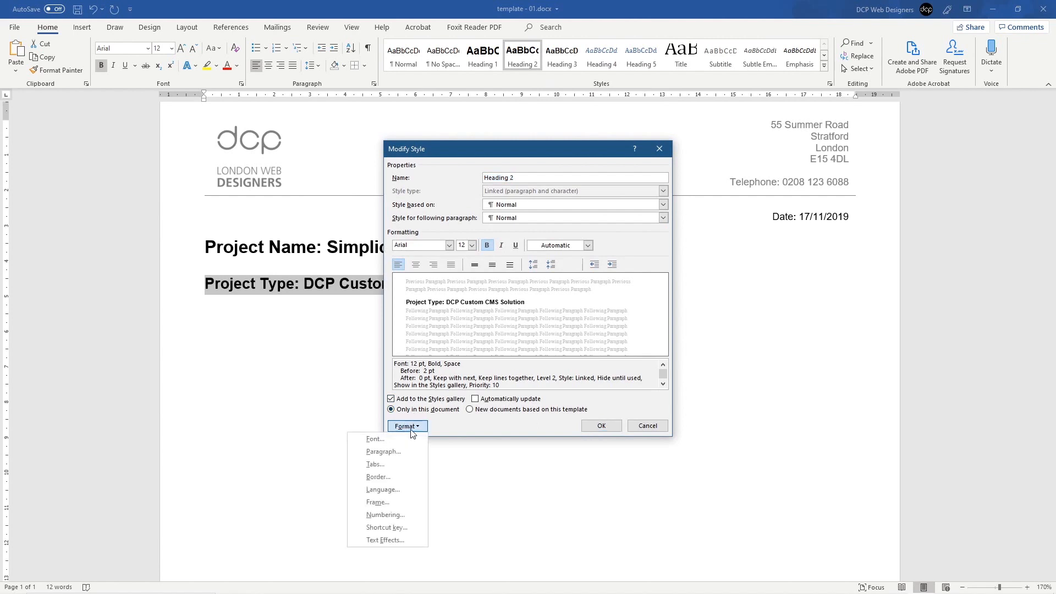
{"action": "left_click", "coordinate": [384, 452]}
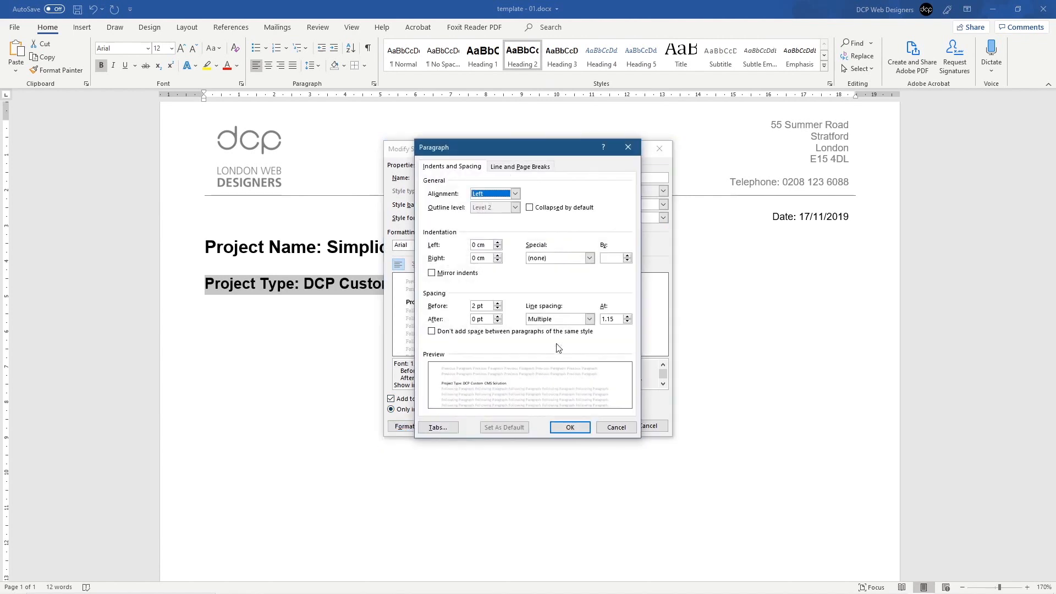
{"action": "left_click", "coordinate": [474, 319]}
{"action": "type", "text": "6"}
{"action": "left_click", "coordinate": [572, 430]}
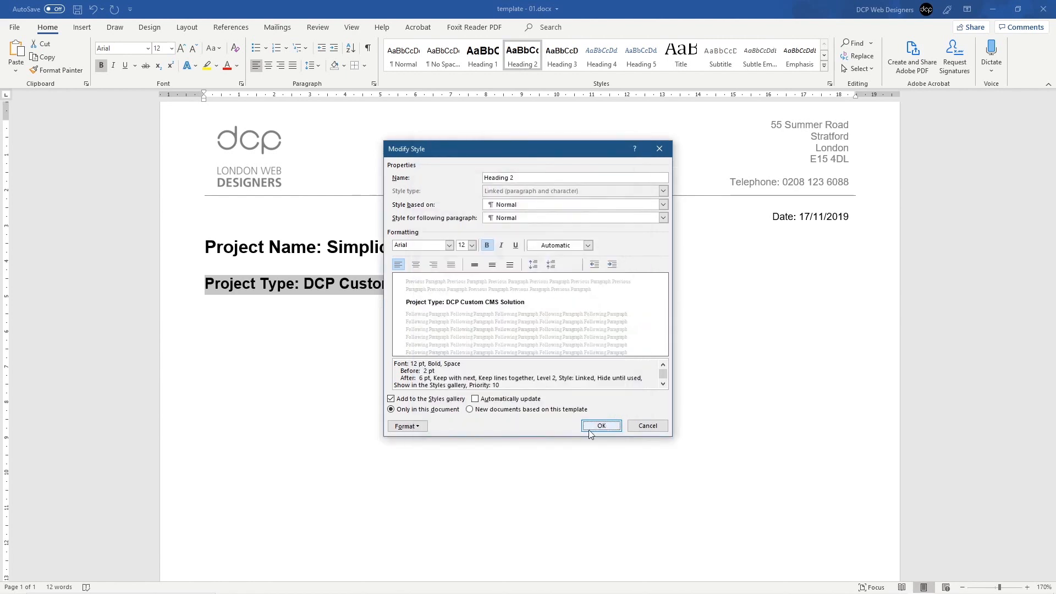
{"action": "left_click", "coordinate": [603, 427]}
{"action": "left_click", "coordinate": [266, 303]}
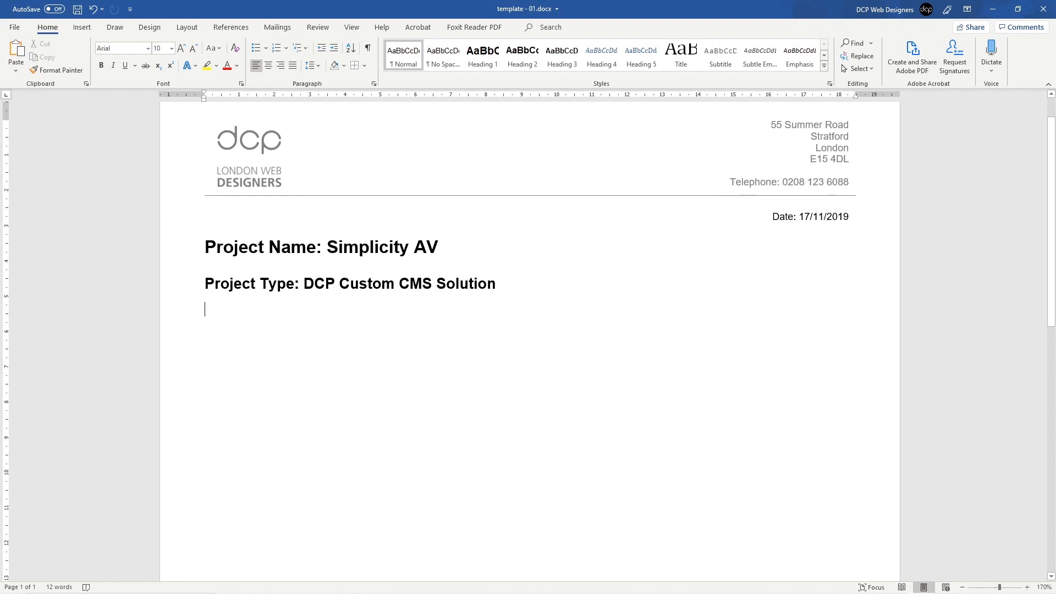
Step: Type 'Domain Names:' and start a bulleted line below it
{"action": "type", "text": "Projec"}
{"action": "key", "text": "BackSpace"}
{"action": "key", "text": "BackSpace"}
{"action": "key", "text": "BackSpace"}
{"action": "key", "text": "BackSpace"}
{"action": "key", "text": "BackSpace"}
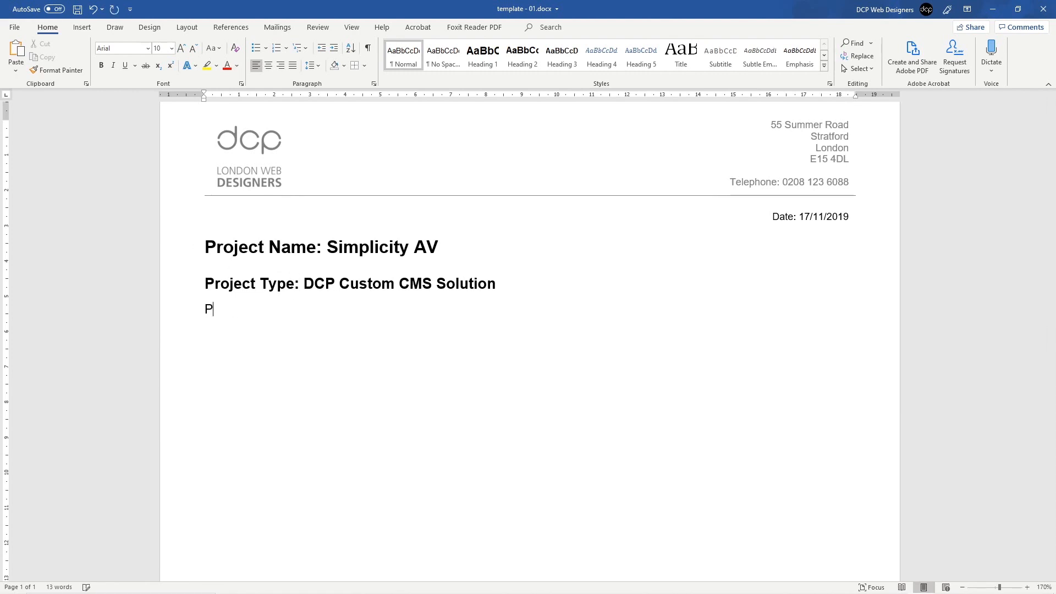
{"action": "key", "text": "BackSpace"}
{"action": "type", "text": "Domain Names:"}
{"action": "left_click", "coordinate": [255, 50]}
Step: Copy the Simplicity site address from Chrome and paste it into the bullet
{"action": "key", "text": "alt+Tab"}
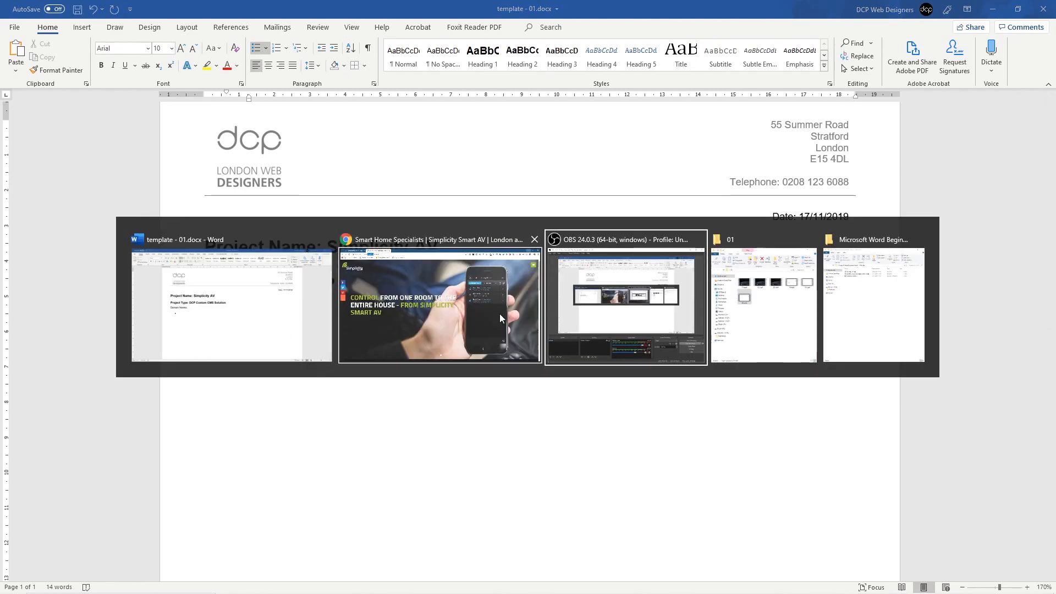
{"action": "left_click", "coordinate": [500, 318]}
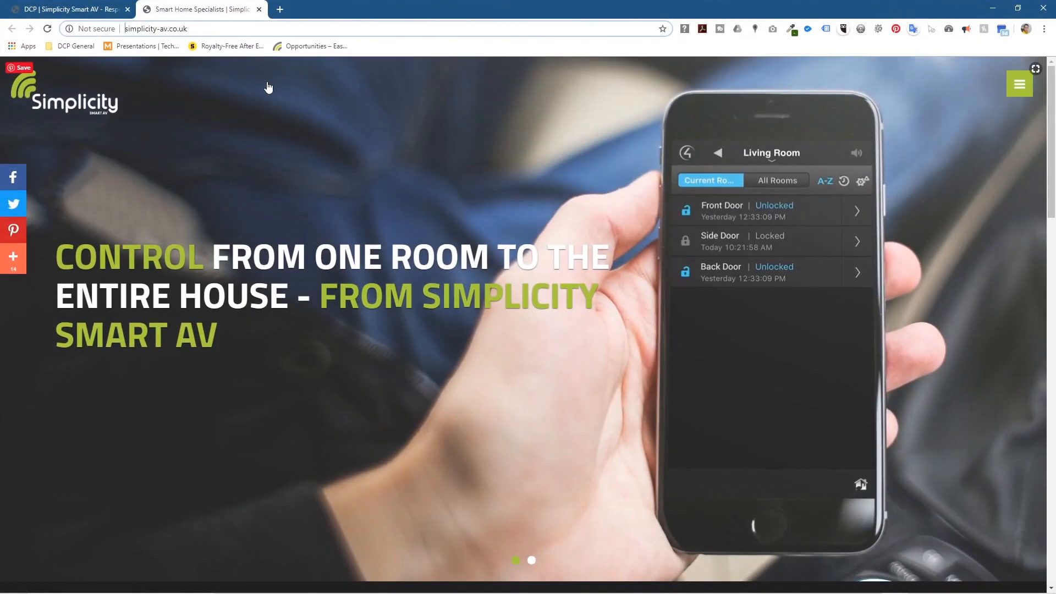
{"action": "left_click", "coordinate": [187, 32]}
{"action": "key", "text": "ctrl+c"}
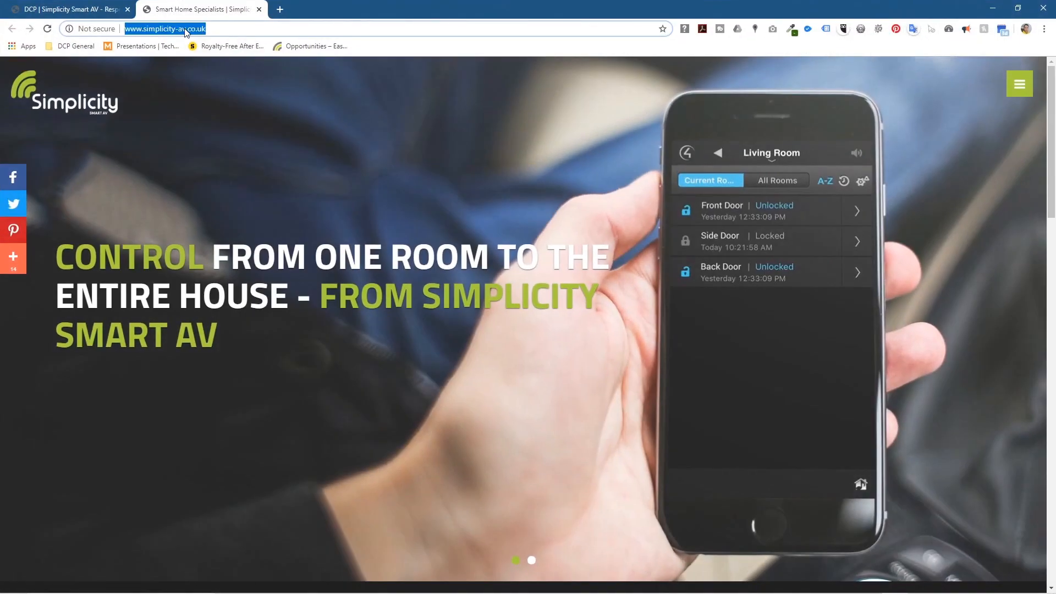
{"action": "left_click", "coordinate": [999, 6]}
{"action": "key", "text": "ctrl+v"}
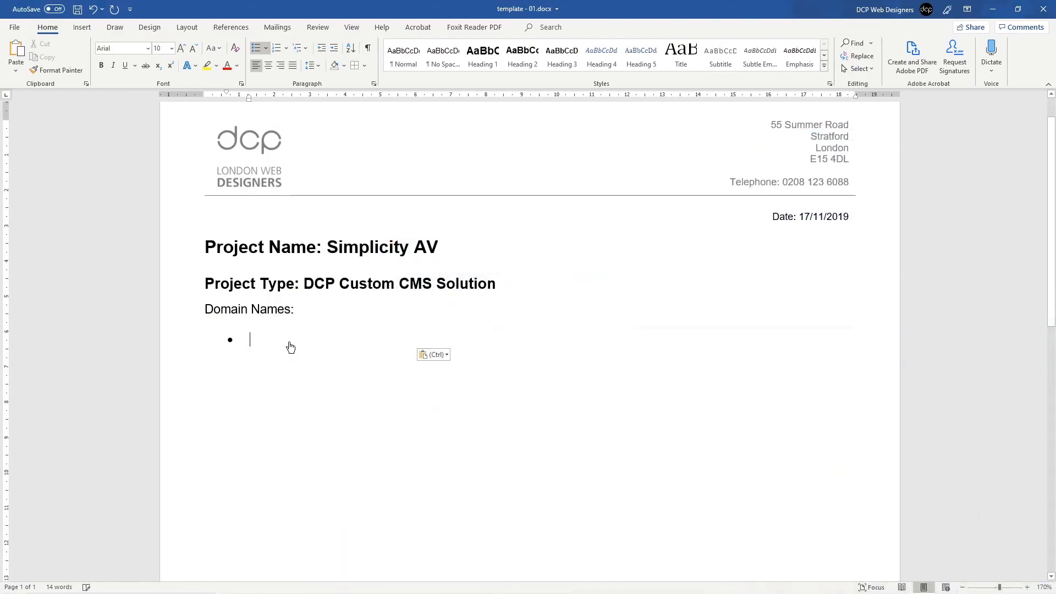
Step: Paste the simplicity-av.co.uk link into a second bullet and save
{"action": "key", "text": "Return"}
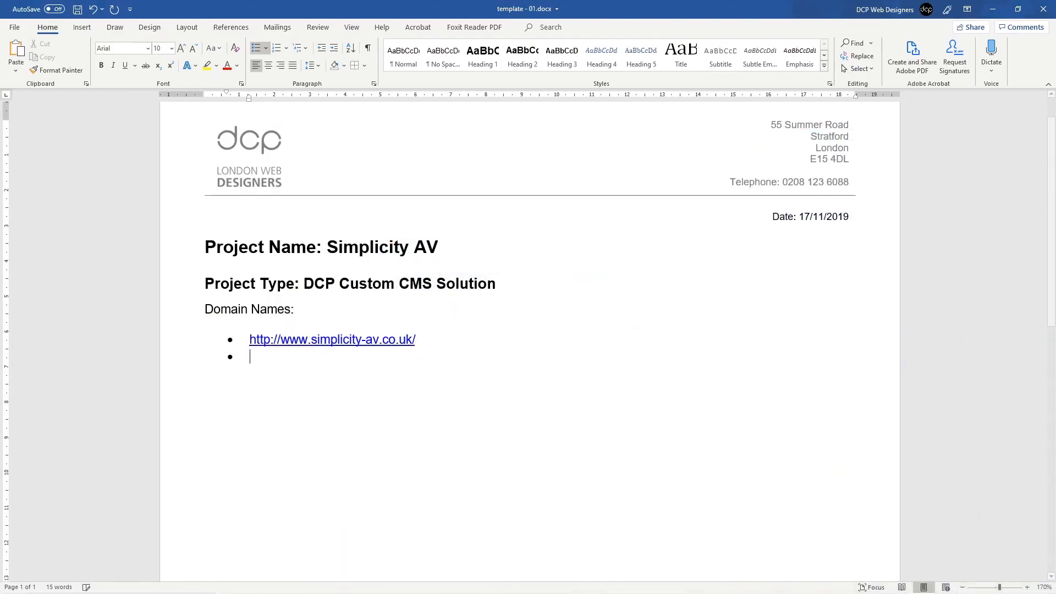
{"action": "key", "text": "ctrl+v"}
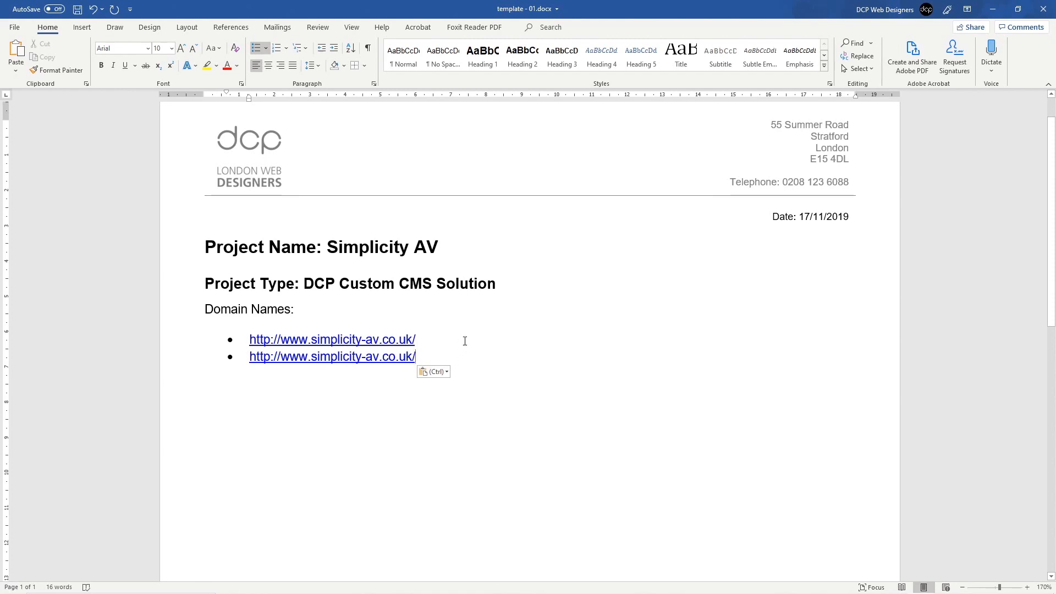
{"action": "key", "text": "ctrl+s"}
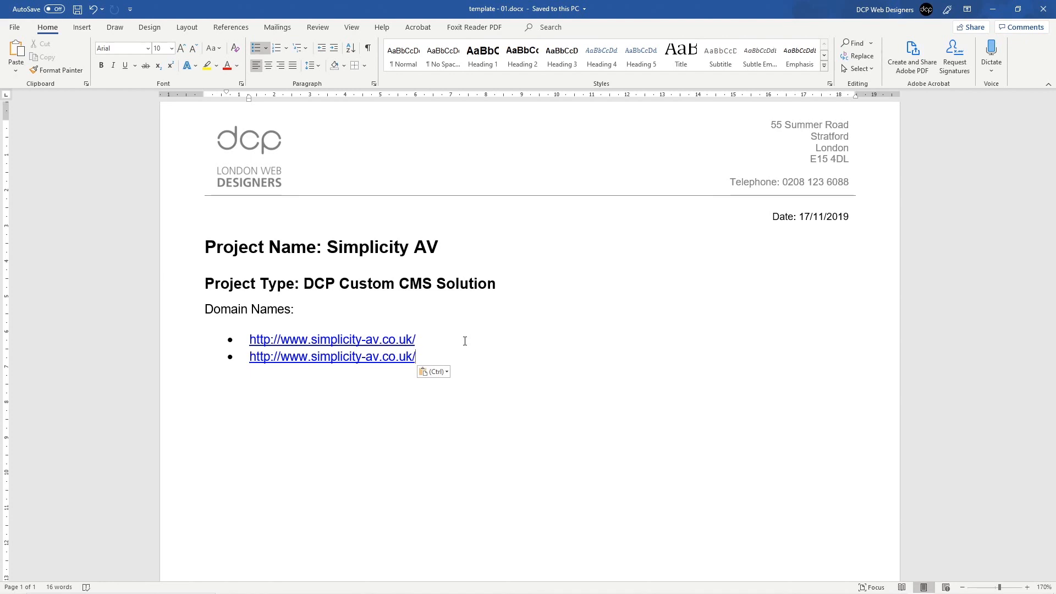
{"action": "right_click", "coordinate": [354, 357]}
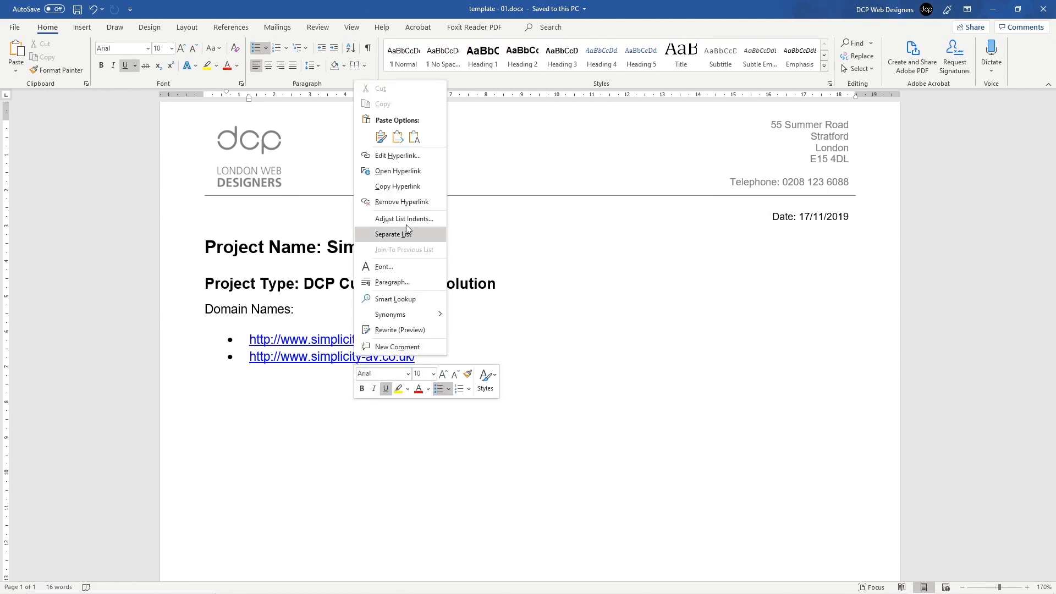
{"action": "left_click", "coordinate": [397, 156]}
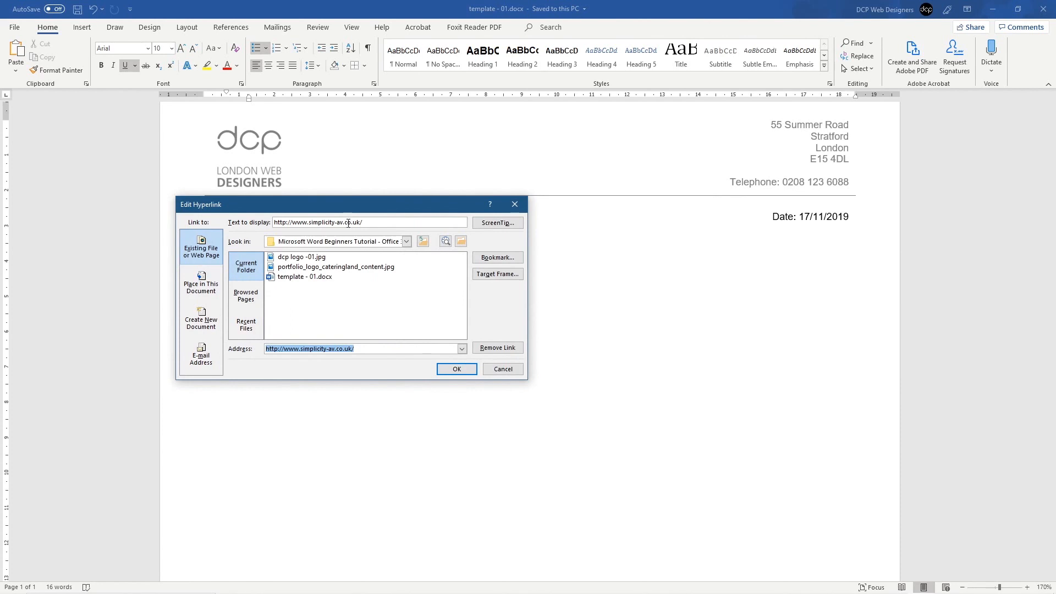
{"action": "left_click_drag", "start_coordinate": [352, 223], "coordinate": [363, 223]}
{"action": "type", "text": "m/"}
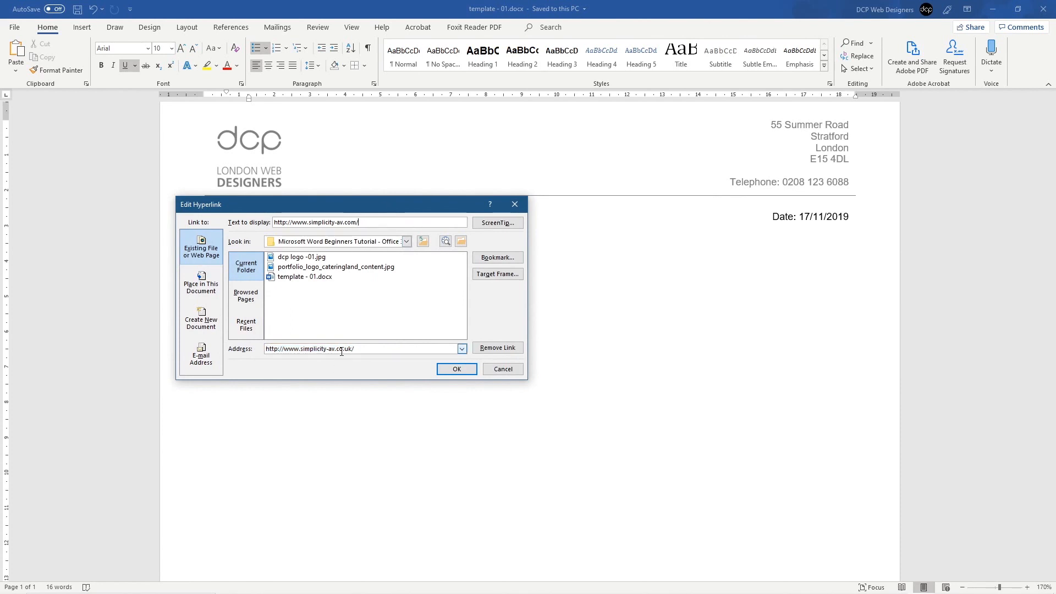
{"action": "left_click_drag", "start_coordinate": [338, 350], "coordinate": [395, 353]}
{"action": "type", "text": "com/"}
{"action": "left_click", "coordinate": [456, 369]}
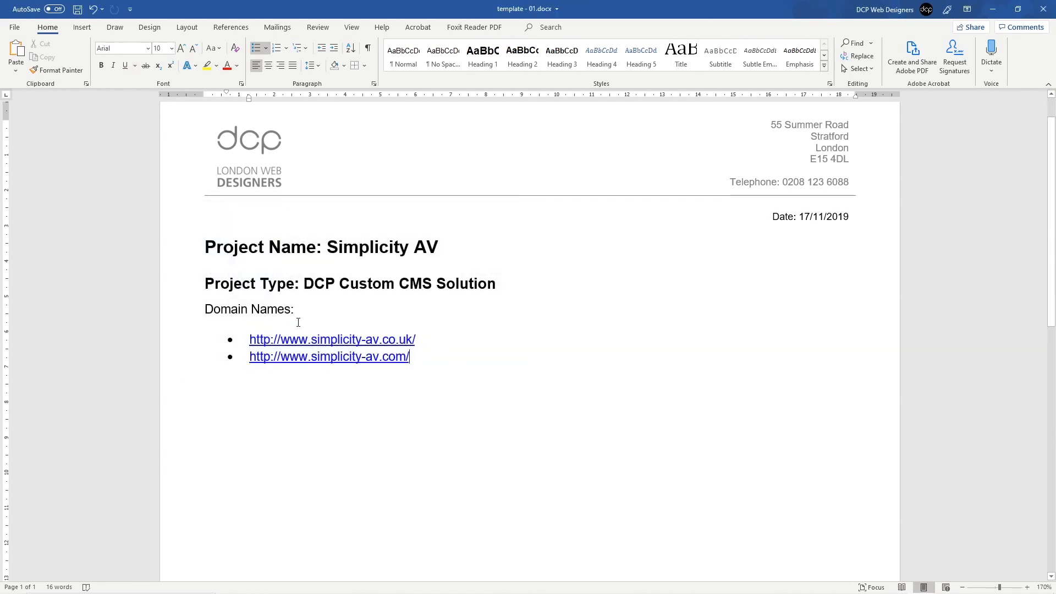
{"action": "left_click", "coordinate": [191, 313]}
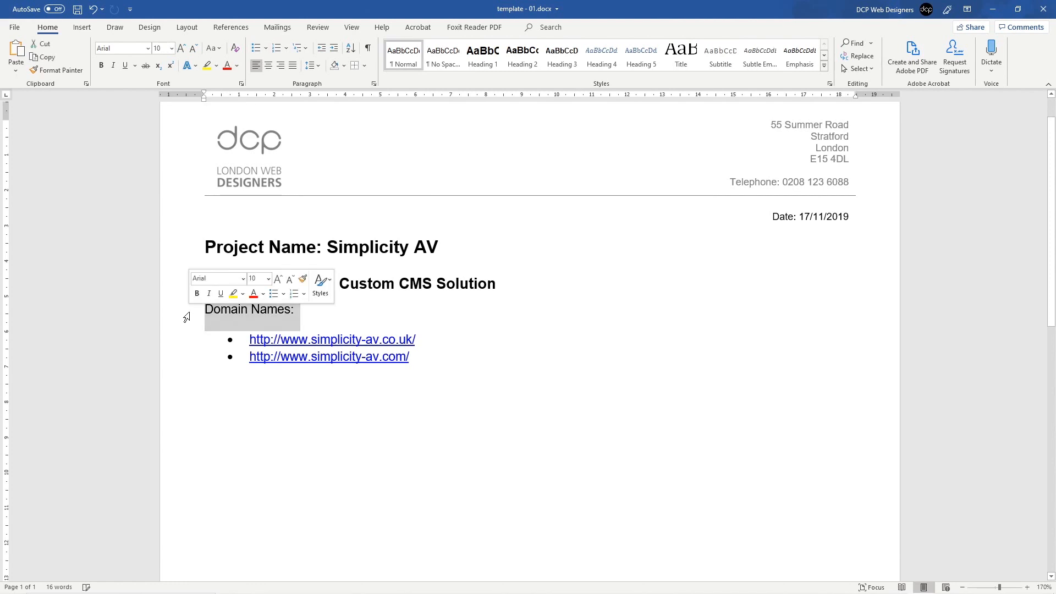
Step: Style the 'Domain Names:' line as Heading 3
{"action": "left_click", "coordinate": [443, 57]}
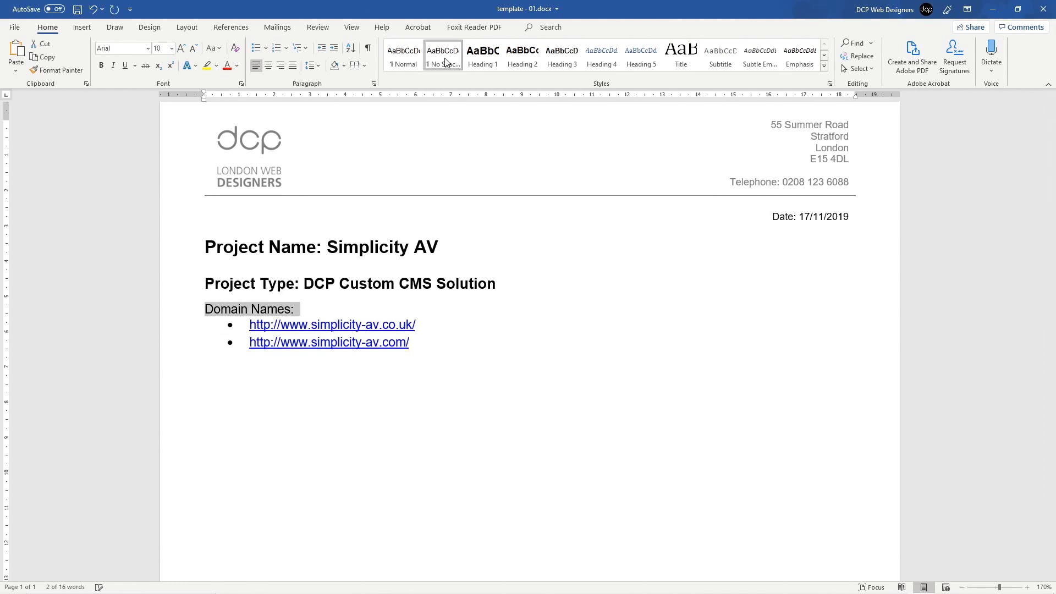
{"action": "left_click", "coordinate": [232, 312]}
{"action": "left_click", "coordinate": [188, 316]}
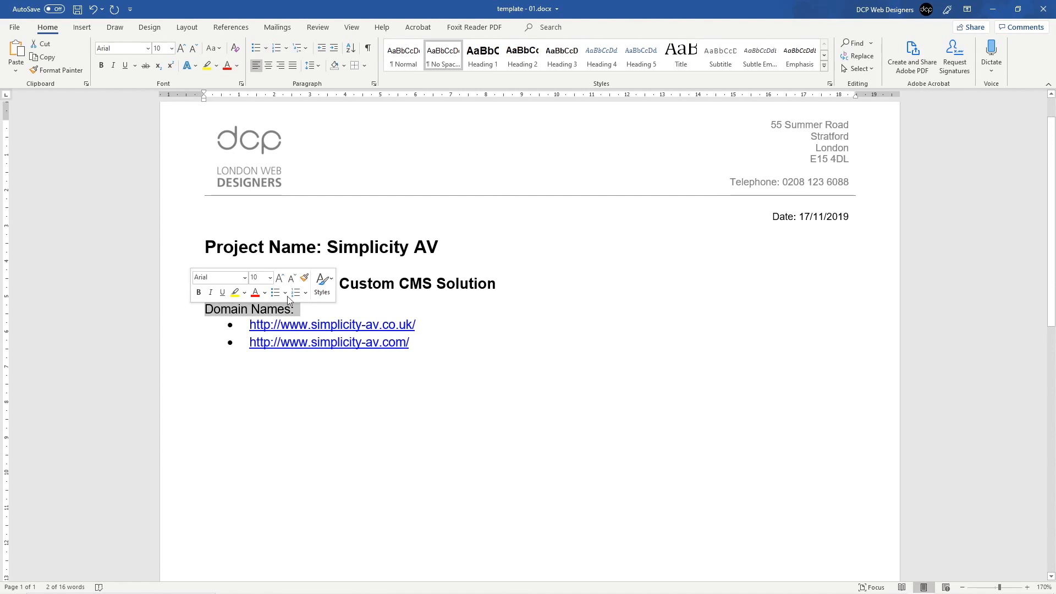
{"action": "left_click", "coordinate": [562, 56]}
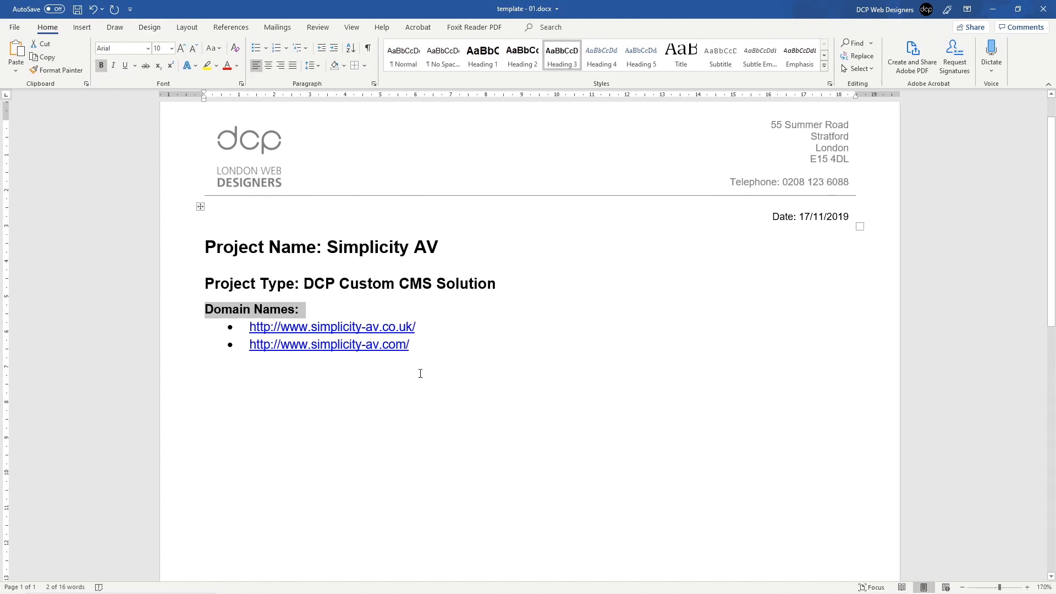
Step: Add an unbulleted empty line after the .com link and save
{"action": "left_click", "coordinate": [426, 348]}
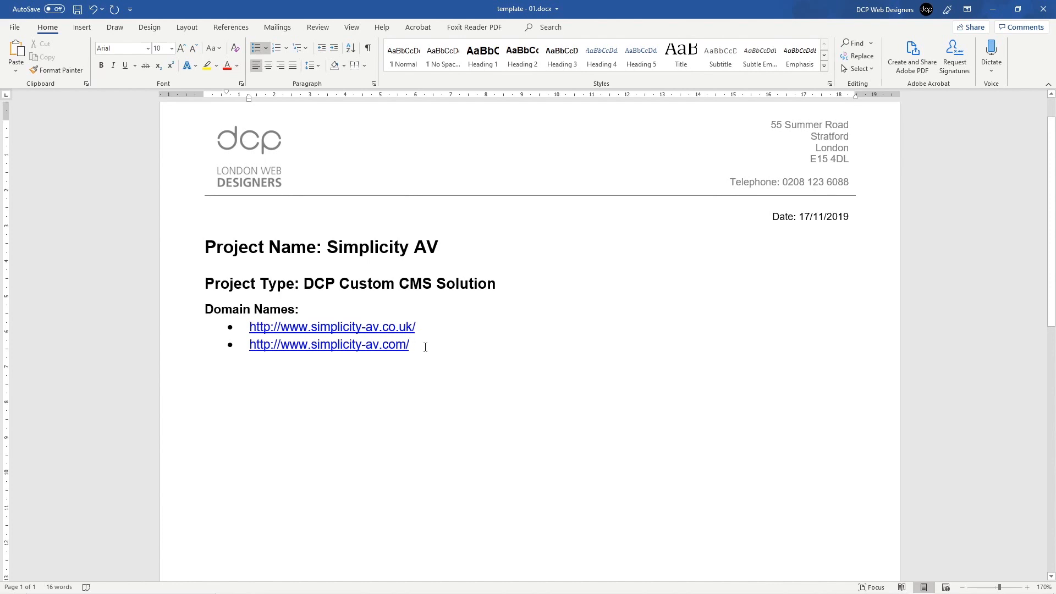
{"action": "key", "text": "Return"}
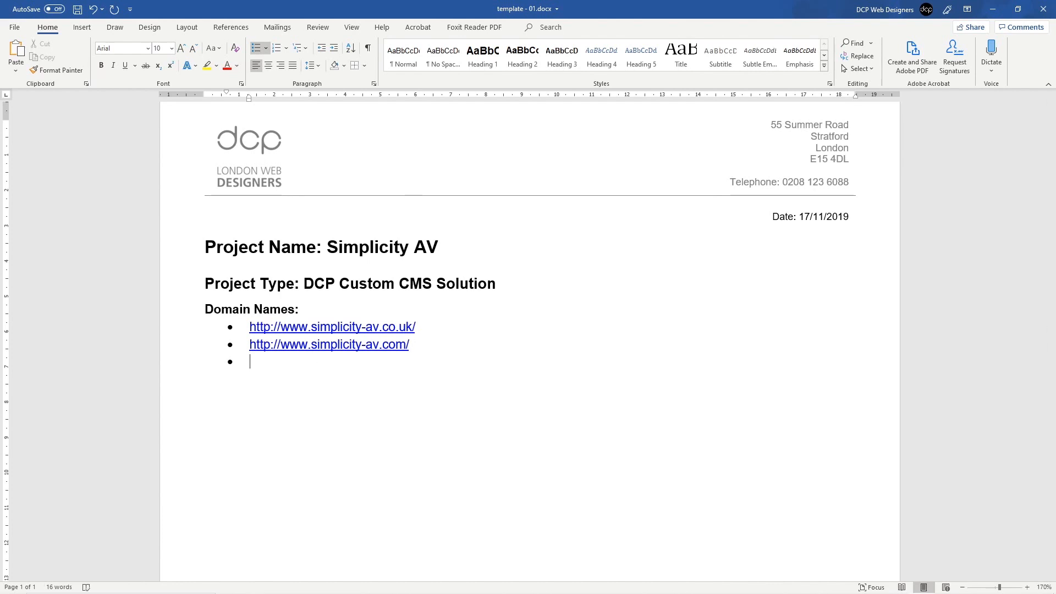
{"action": "key", "text": "Return"}
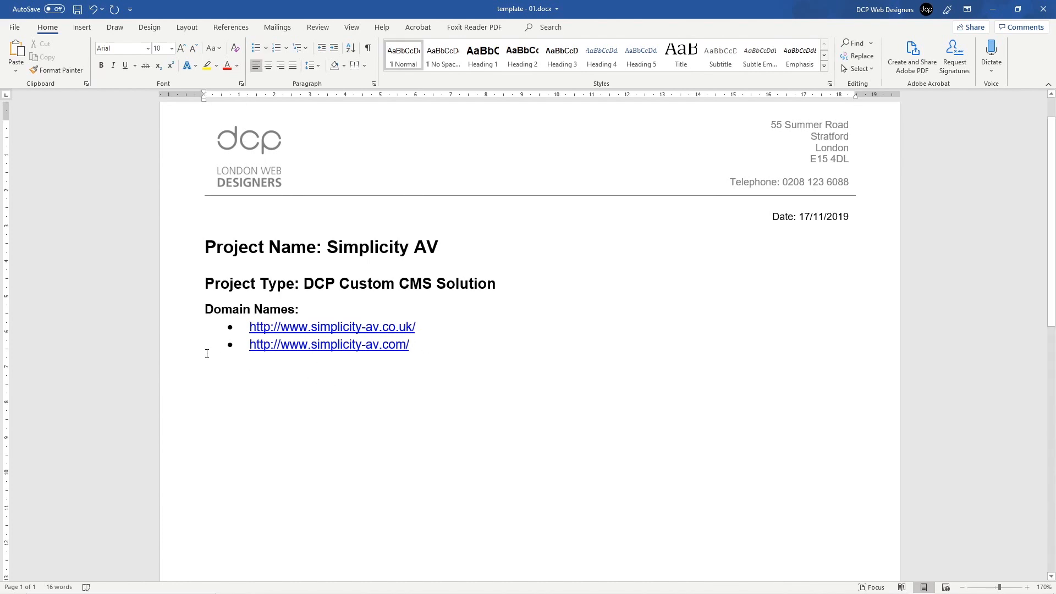
{"action": "key", "text": "ctrl+s"}
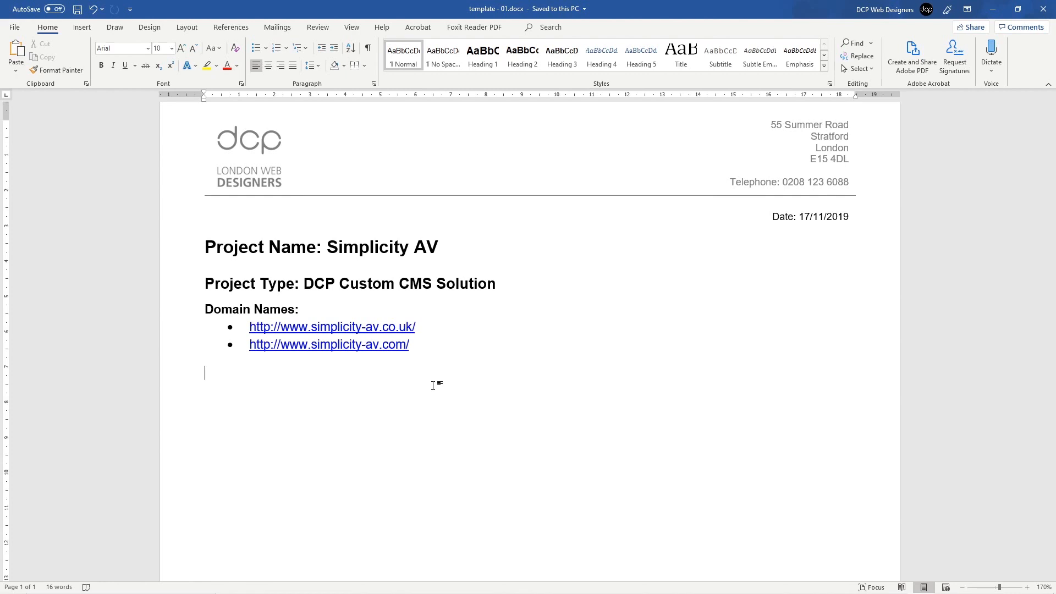
Step: Type 'Website Navigation' and fix the 'Webite' misspelling from the spelling suggestions
{"action": "type", "text": "Webite"}
{"action": "key", "text": "BackSpace"}
{"action": "key", "text": "BackSpace"}
{"action": "key", "text": "BackSpace"}
{"action": "type", "text": "i"}
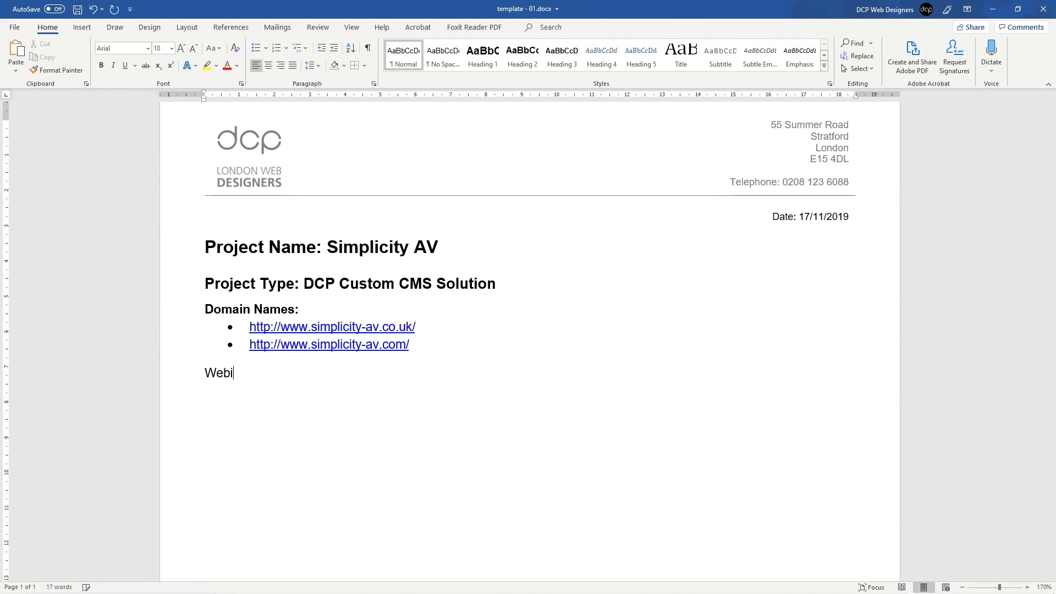
{"action": "type", "text": "te Navigation:"}
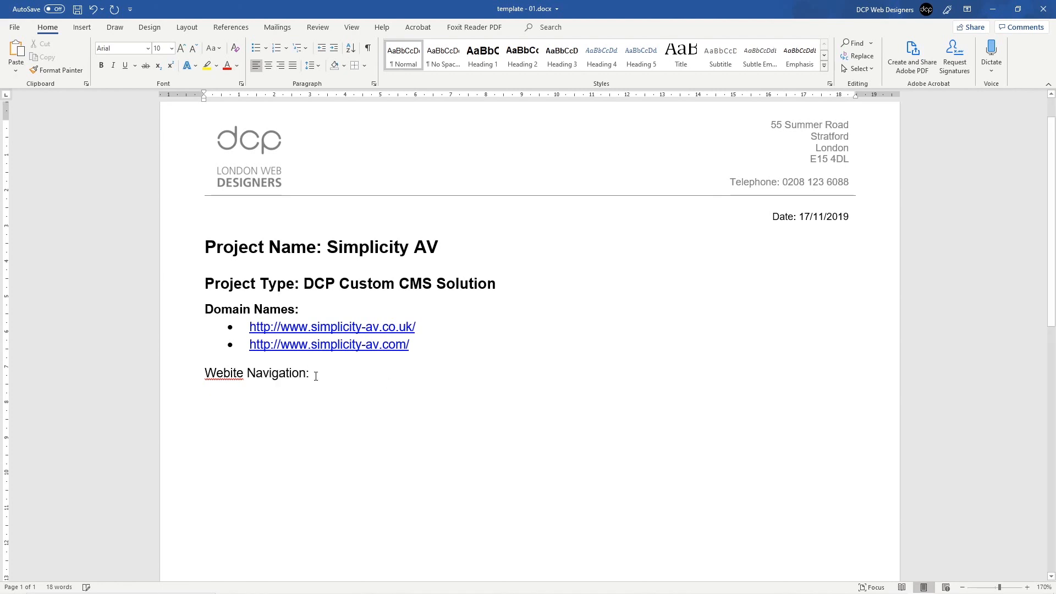
{"action": "right_click", "coordinate": [223, 373]}
{"action": "left_click", "coordinate": [272, 395]}
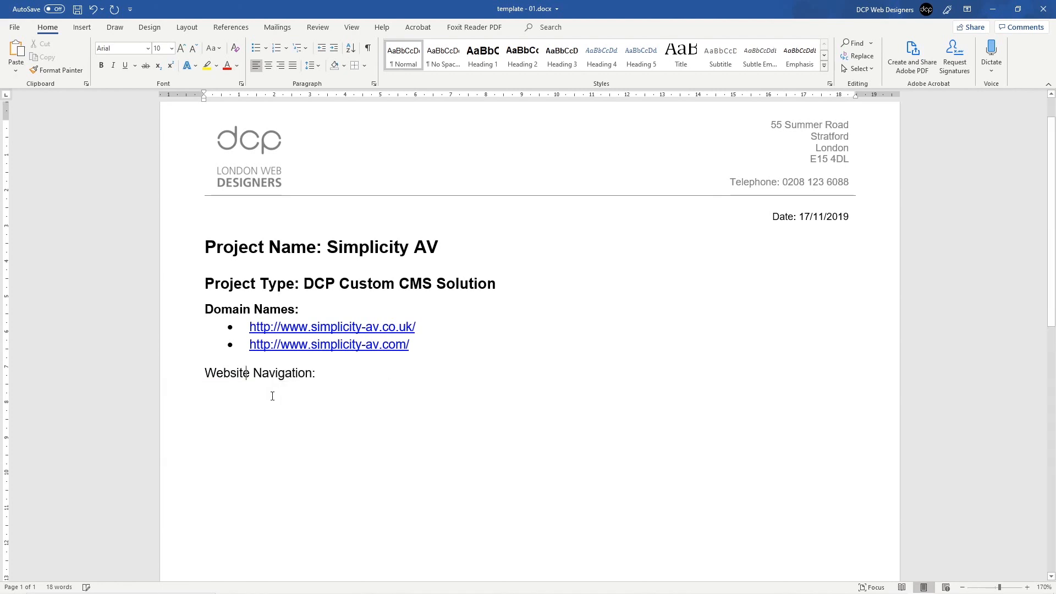
{"action": "key", "text": "ctrl+z"}
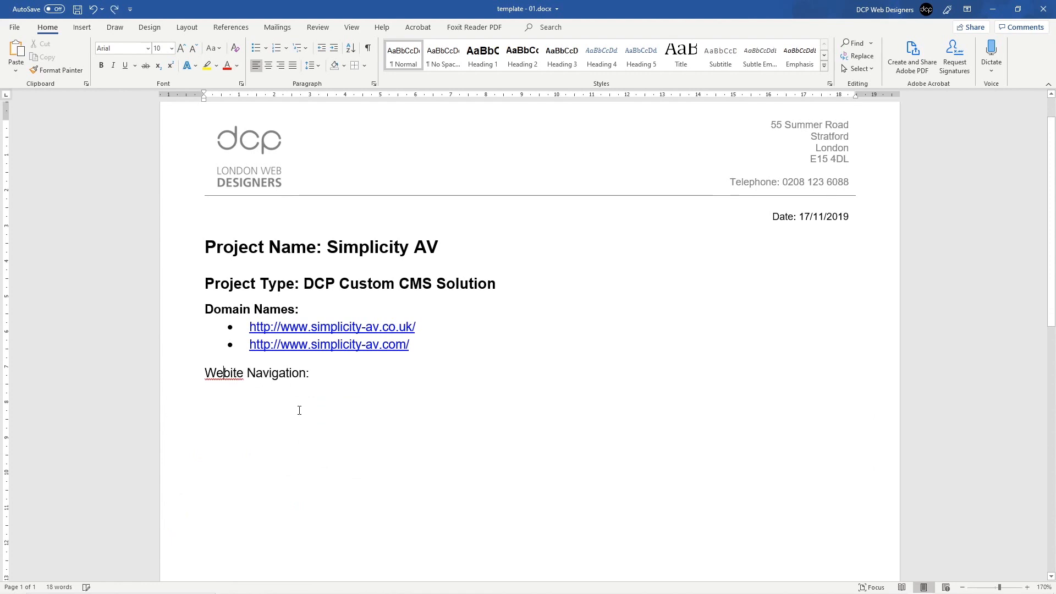
{"action": "right_click", "coordinate": [218, 377]}
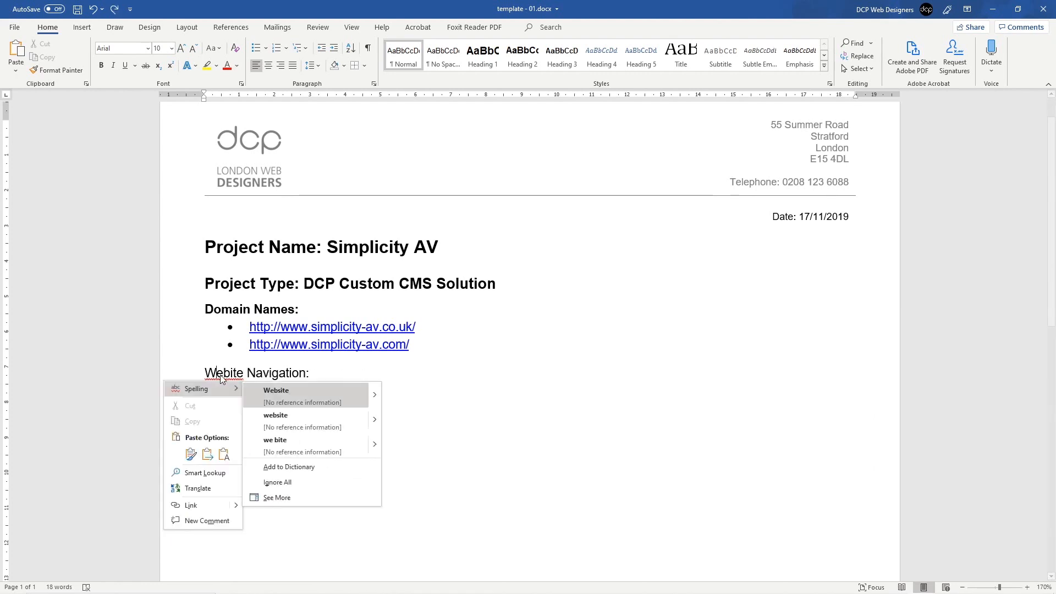
{"action": "left_click", "coordinate": [281, 397]}
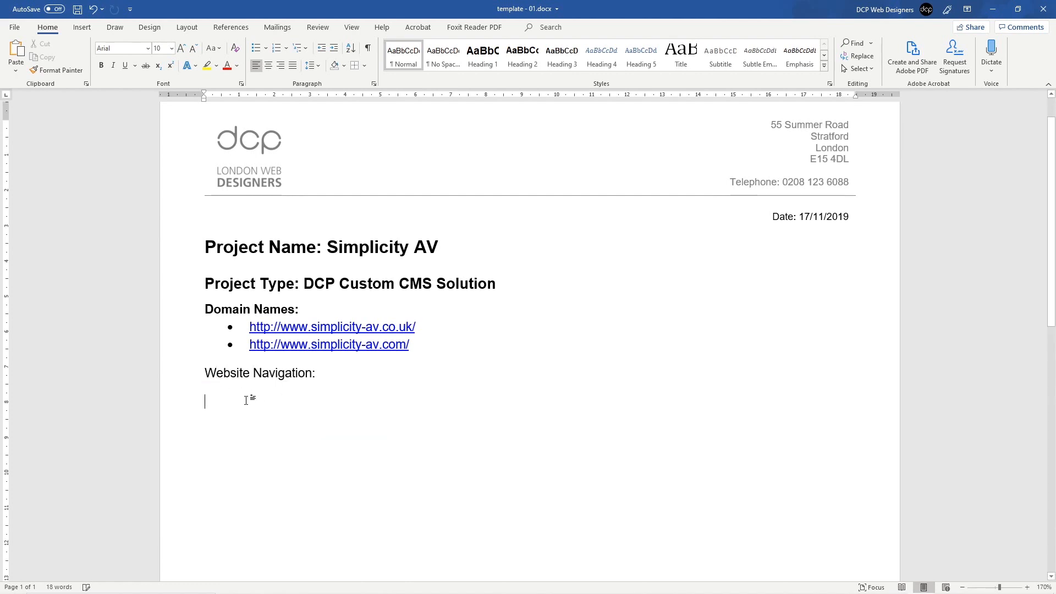
Step: Start a bulleted navigation list with 'Home', then tile Word on the left and Chrome on the right
{"action": "left_click", "coordinate": [256, 48]}
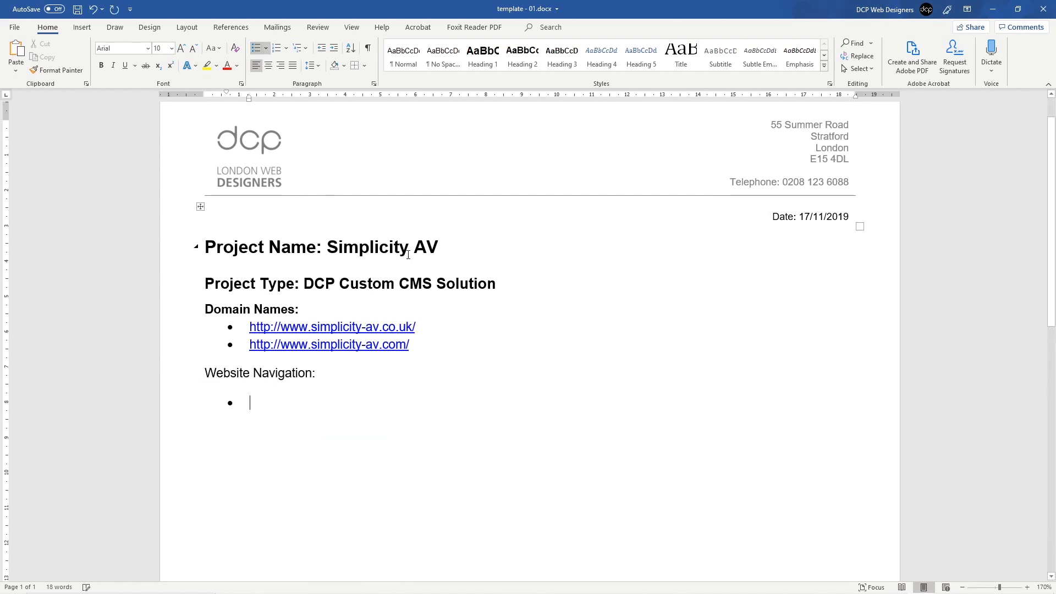
{"action": "type", "text": "Home"}
{"action": "key", "text": "super+Left"}
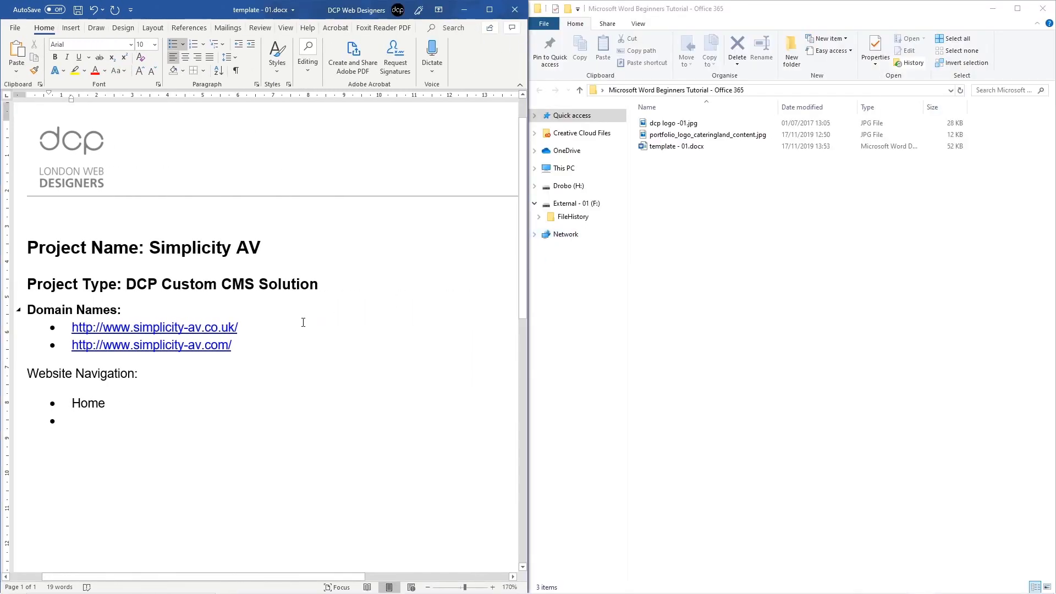
{"action": "key", "text": "alt+Tab"}
{"action": "key", "text": "alt+Tab"}
{"action": "key", "text": "alt+Tab"}
{"action": "key", "text": "alt+Tab"}
{"action": "key", "text": "alt+Tab"}
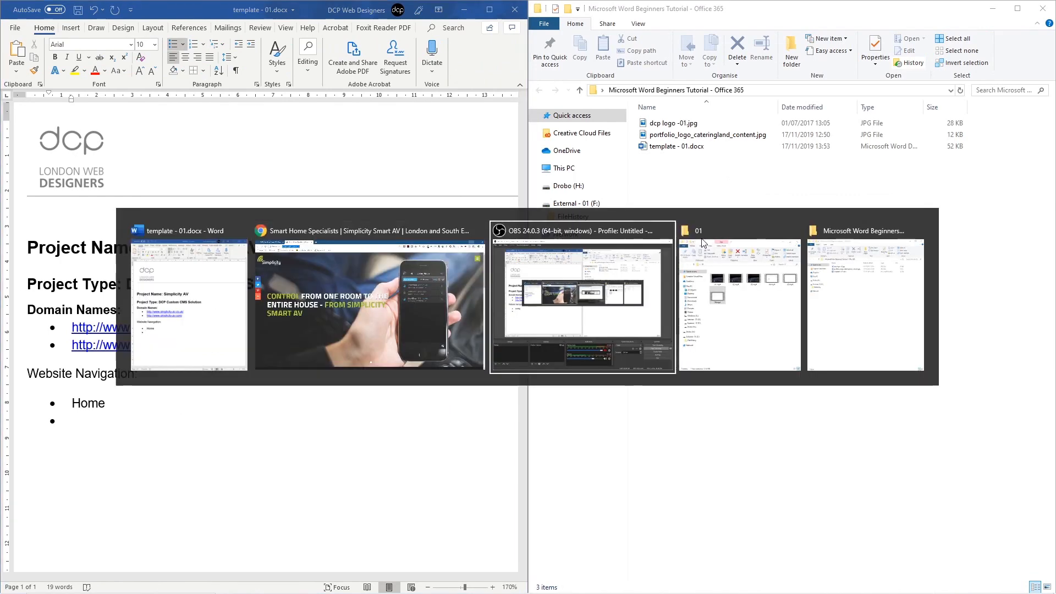
{"action": "key", "text": "alt+Tab"}
{"action": "key", "text": "alt+Tab"}
{"action": "key", "text": "alt+Tab"}
{"action": "key", "text": "alt+Tab"}
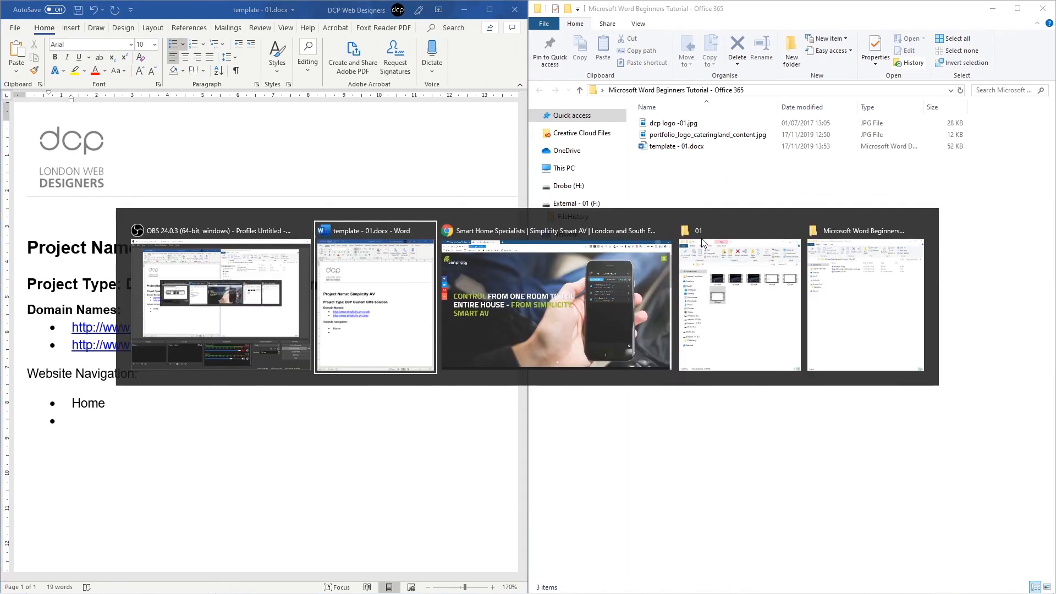
{"action": "key", "text": "super+Right"}
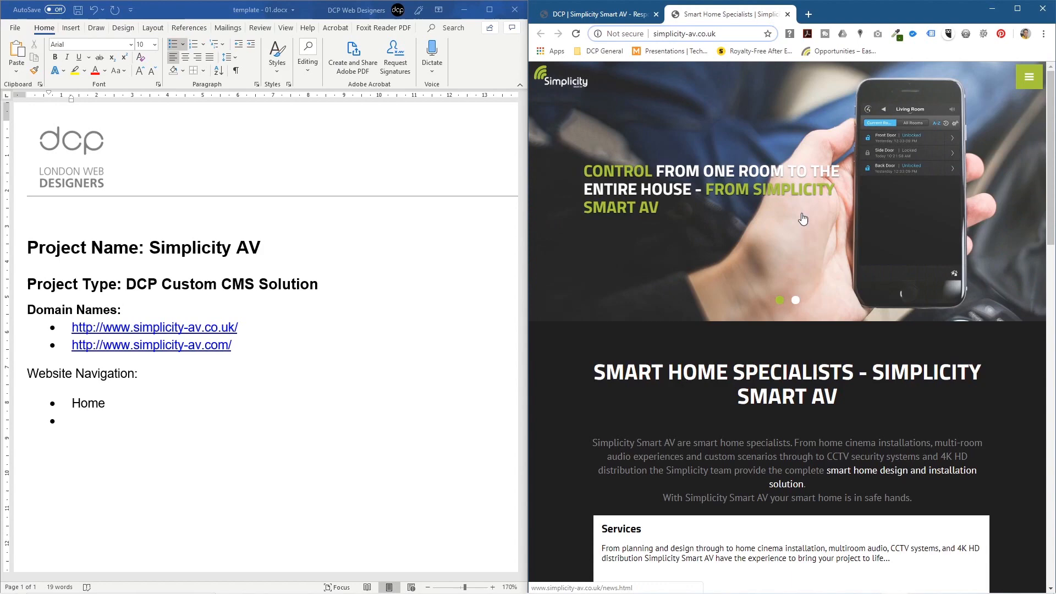
Step: Open the site's menu and add the bullets Service, Our Process, System and Pre-Construction
{"action": "left_click", "coordinate": [1029, 76]}
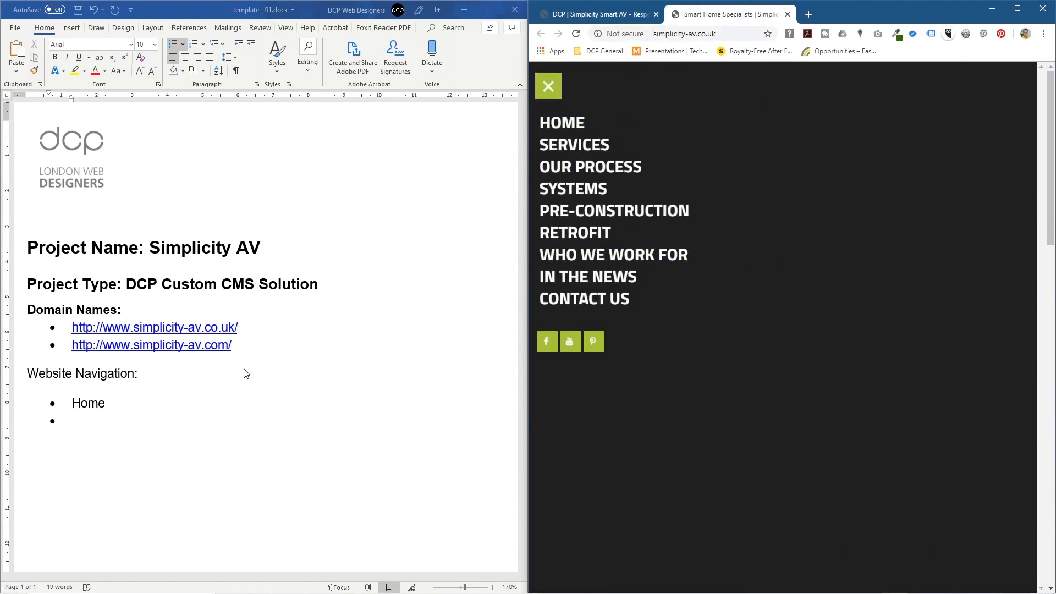
{"action": "left_click", "coordinate": [124, 425]}
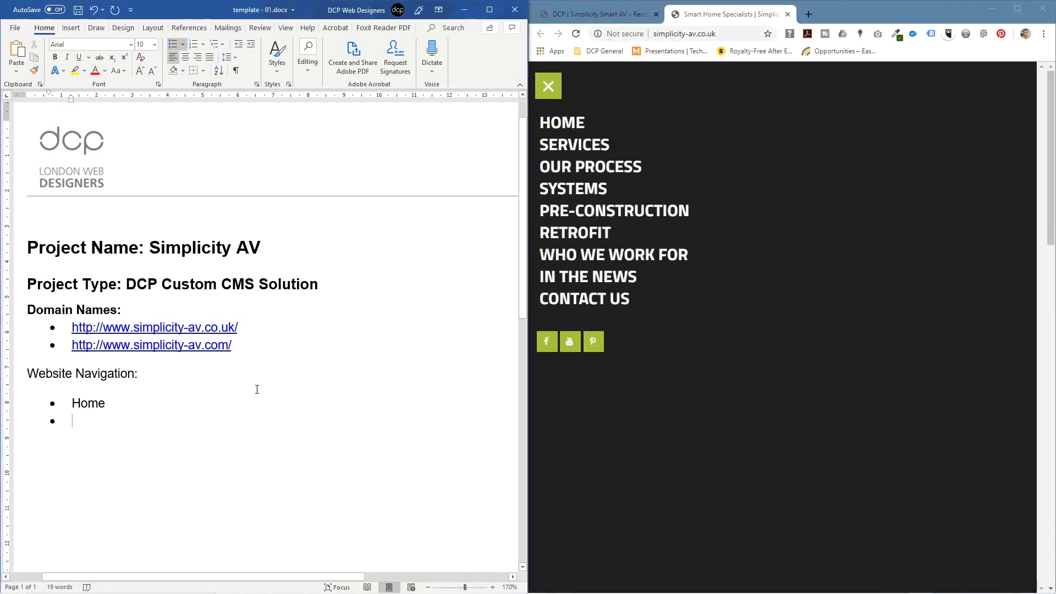
{"action": "type", "text": "Service"}
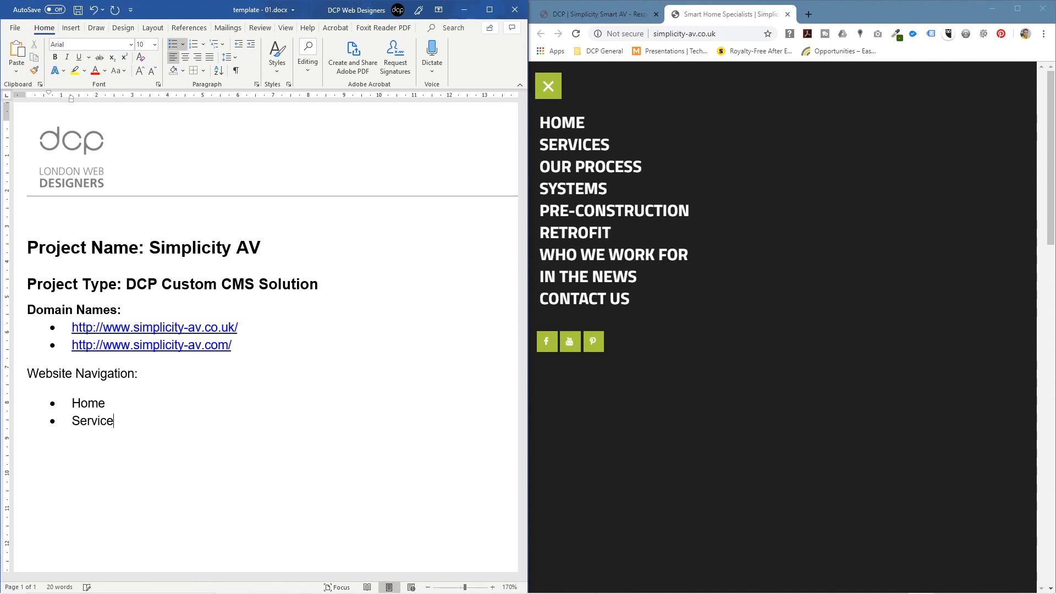
{"action": "key", "text": "Return"}
{"action": "type", "text": "Ou"}
{"action": "key", "text": "BackSpace"}
{"action": "type", "text": "r Process"}
{"action": "key", "text": "Return"}
{"action": "type", "text": "System"}
{"action": "key", "text": "Return"}
{"action": "type", "text": "Pre-Con"}
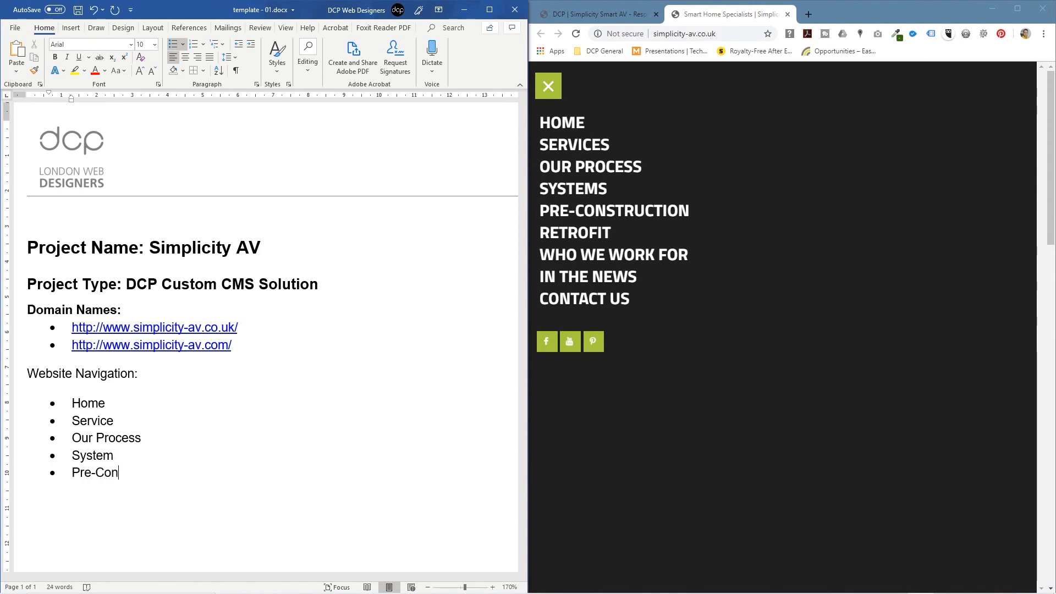
{"action": "type", "text": "struction"}
{"action": "key", "text": "Return"}
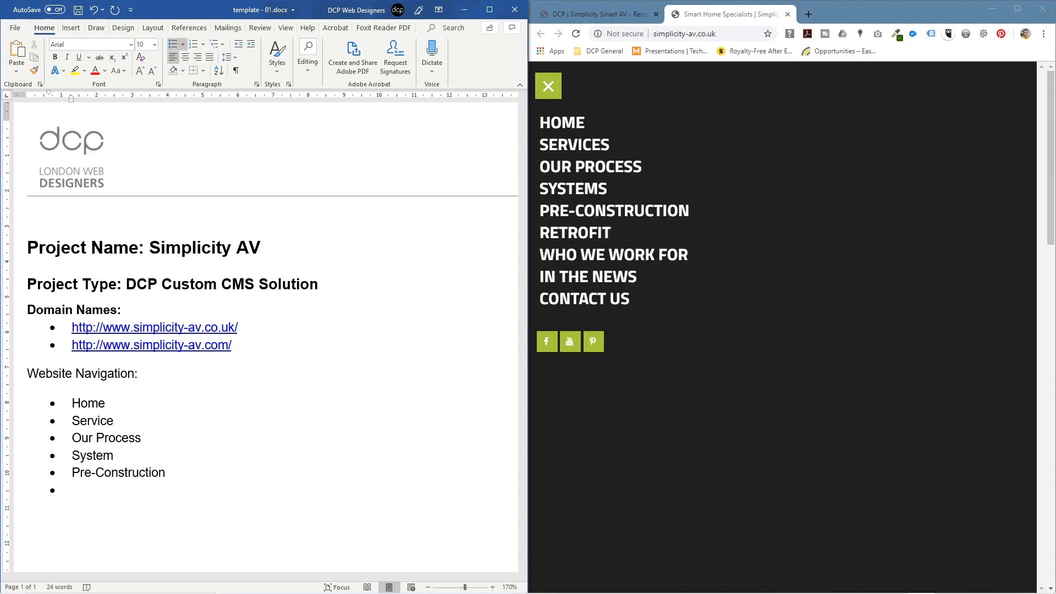
Step: Add the bullets Retrofit and Who We Work For to the navigation list
{"action": "type", "text": "Pre"}
{"action": "type", "text": "trof"}
{"action": "key", "text": "BackSpace"}
{"action": "key", "text": "BackSpace"}
{"action": "key", "text": "BackSpace"}
{"action": "key", "text": "BackSpace"}
{"action": "key", "text": "BackSpace"}
{"action": "key", "text": "BackSpace"}
{"action": "key", "text": "BackSpace"}
{"action": "type", "text": "Retrofit"}
{"action": "key", "text": "Return"}
{"action": "type", "text": "WH"}
{"action": "key", "text": "BackSpace"}
{"action": "type", "text": "ho We "}
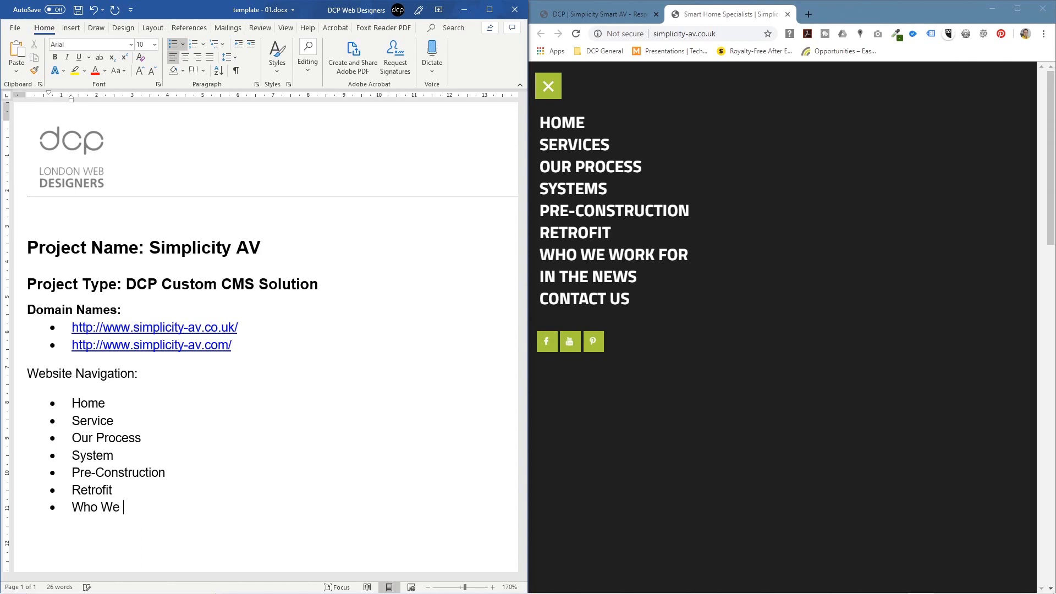
{"action": "type", "text": "Work With"}
{"action": "key", "text": "BackSpace"}
{"action": "type", "text": "th"}
{"action": "key", "text": "Return"}
{"action": "type", "text": "Int"}
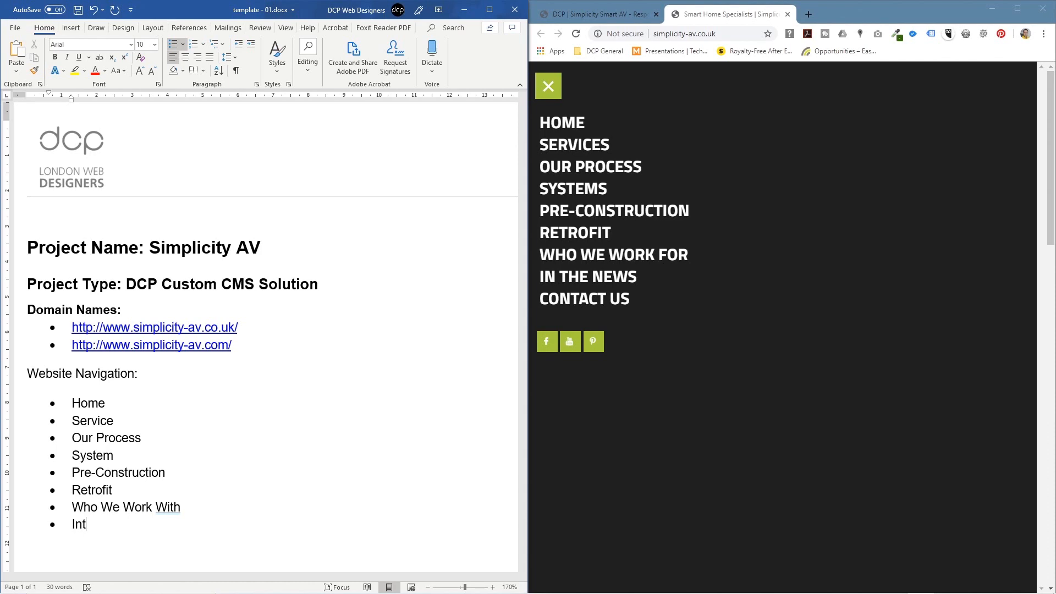
{"action": "key", "text": "BackSpace"}
{"action": "key", "text": "BackSpace"}
{"action": "key", "text": "BackSpace"}
{"action": "key", "text": "BackSpace"}
{"action": "key", "text": "BackSpace"}
{"action": "key", "text": "BackSpace"}
{"action": "key", "text": "BackSpace"}
{"action": "key", "text": "BackSpace"}
{"action": "key", "text": "BackSpace"}
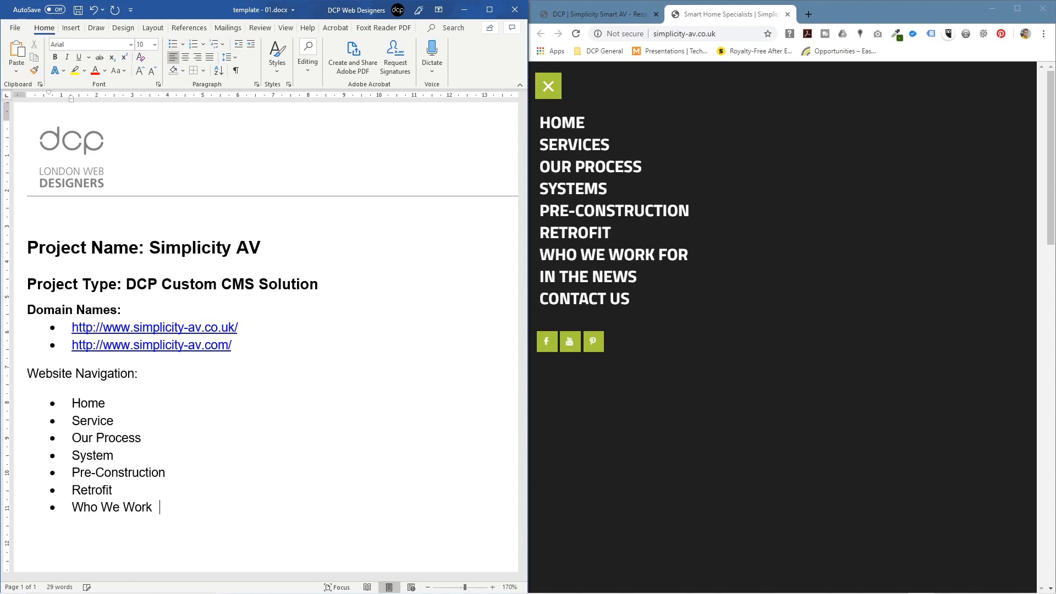
{"action": "type", "text": "For"}
{"action": "key", "text": "Return"}
Step: Add the bullets In the News and Contact Us, then open the site's Contact Us page
{"action": "type", "text": "In th"}
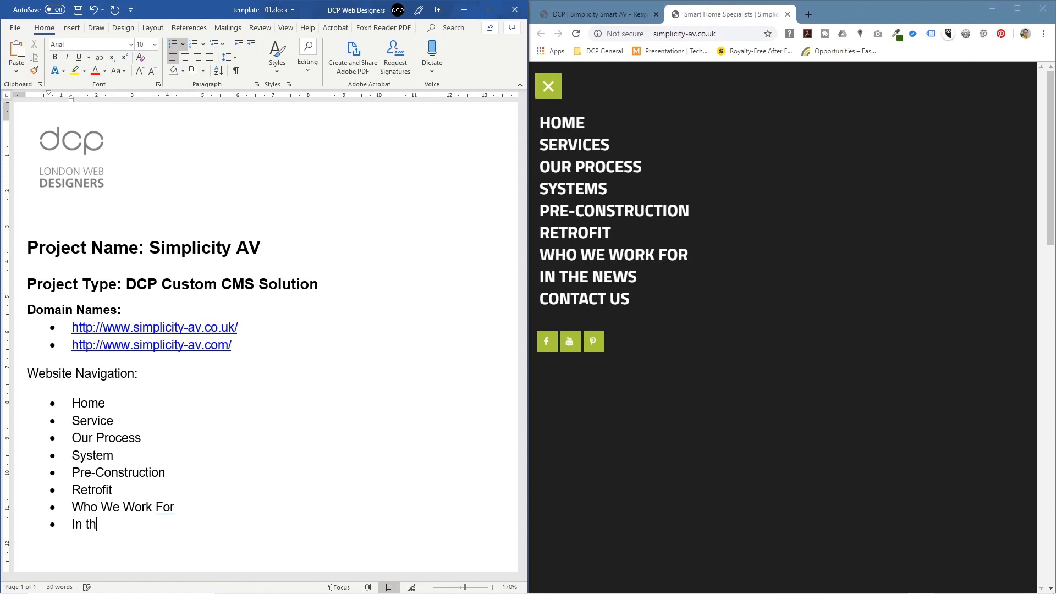
{"action": "type", "text": "e NEW"}
{"action": "key", "text": "BackSpace"}
{"action": "key", "text": "BackSpace"}
{"action": "type", "text": "es"}
{"action": "key", "text": "Return"}
{"action": "type", "text": "o"}
{"action": "key", "text": "BackSpace"}
{"action": "key", "text": "BackSpace"}
{"action": "key", "text": "BackSpace"}
{"action": "key", "text": "BackSpace"}
{"action": "type", "text": "ws"}
{"action": "key", "text": "Return"}
{"action": "type", "text": "ContacttUs"}
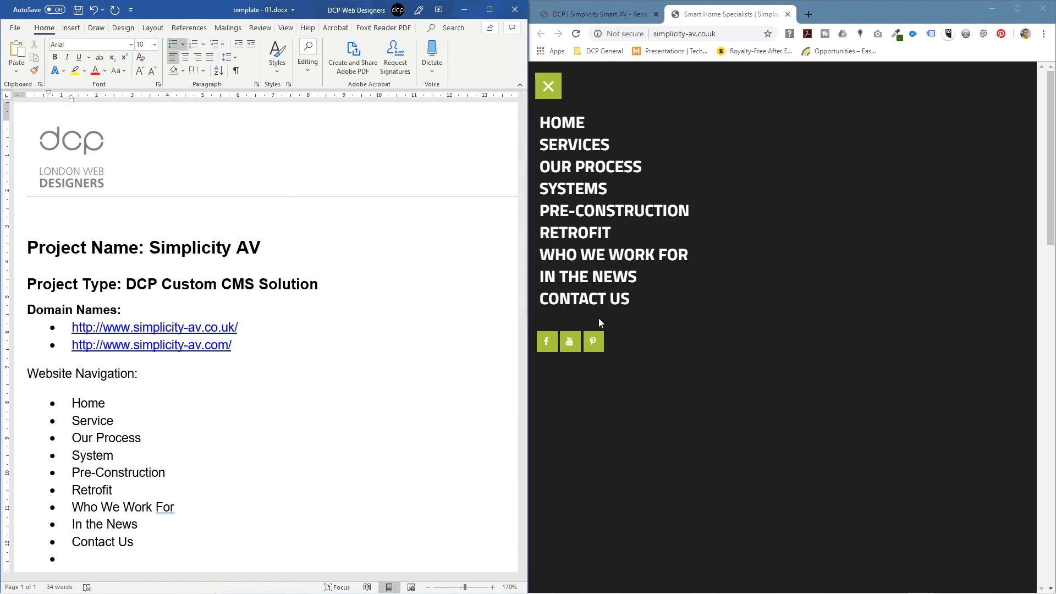
{"action": "left_click", "coordinate": [585, 300]}
Step: Scroll the Contact Us page down to the form and map, then maximize Word
{"action": "scroll", "coordinate": [696, 108], "scroll_direction": "down", "scroll_amount": 5}
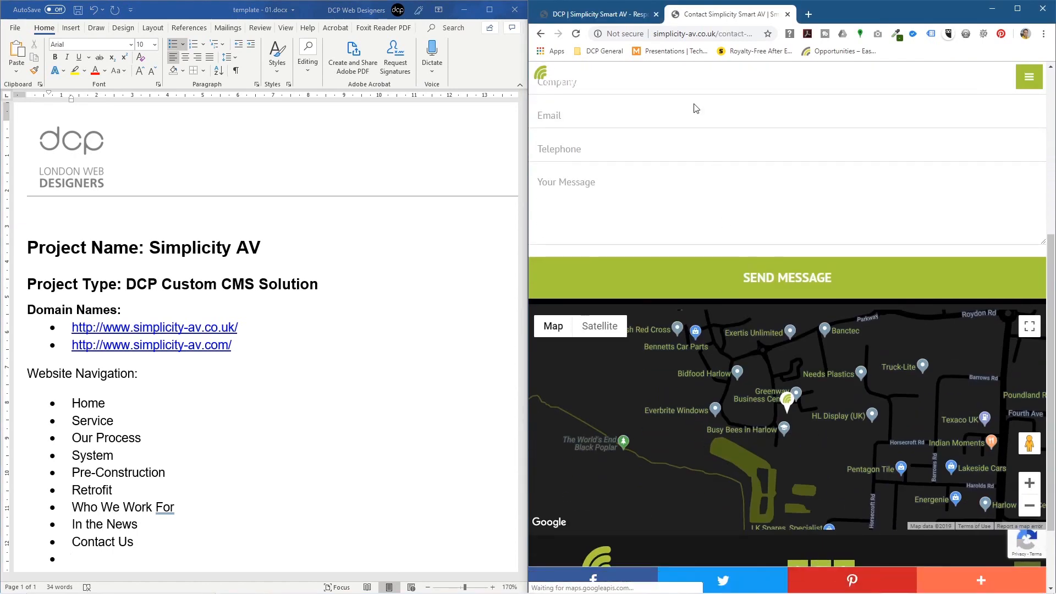
{"action": "scroll", "coordinate": [797, 297], "scroll_direction": "down", "scroll_amount": 2}
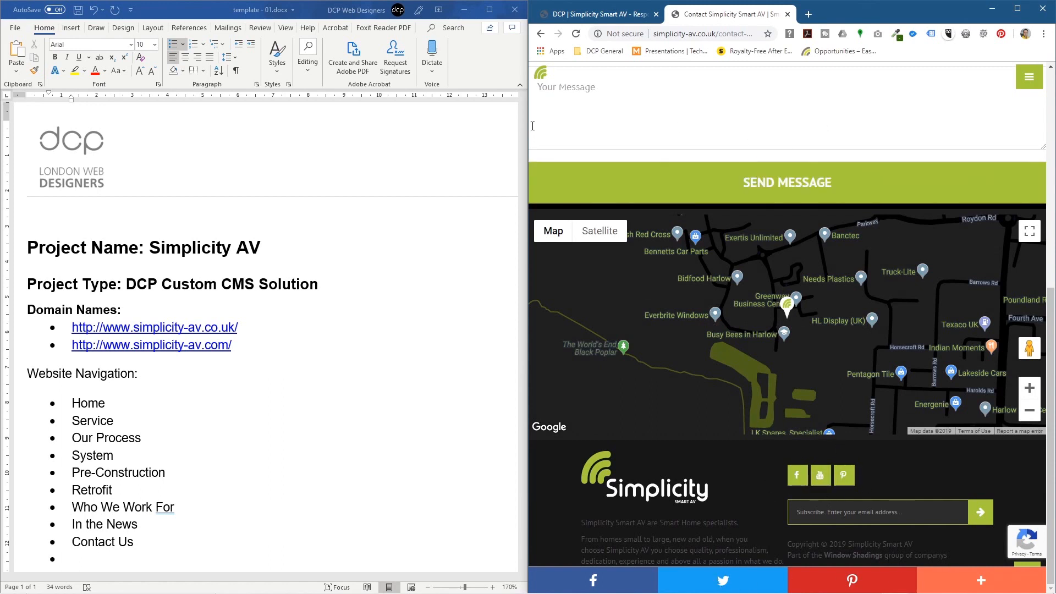
{"action": "left_click", "coordinate": [489, 9]}
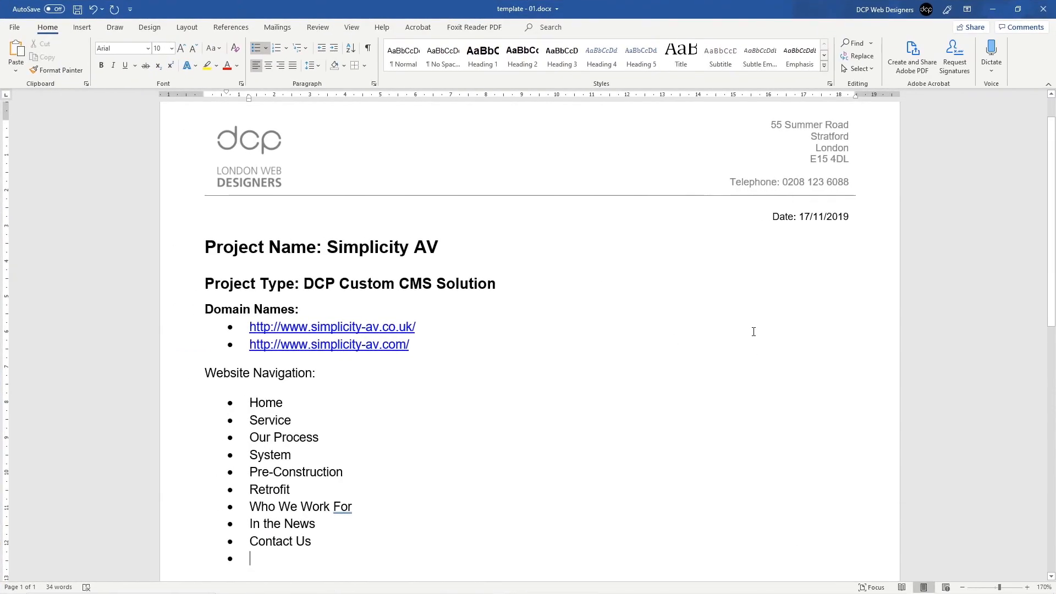
Step: Indent the empty bullet below Contact Us so it becomes a sub-item
{"action": "scroll", "coordinate": [251, 396], "scroll_direction": "down", "scroll_amount": 3}
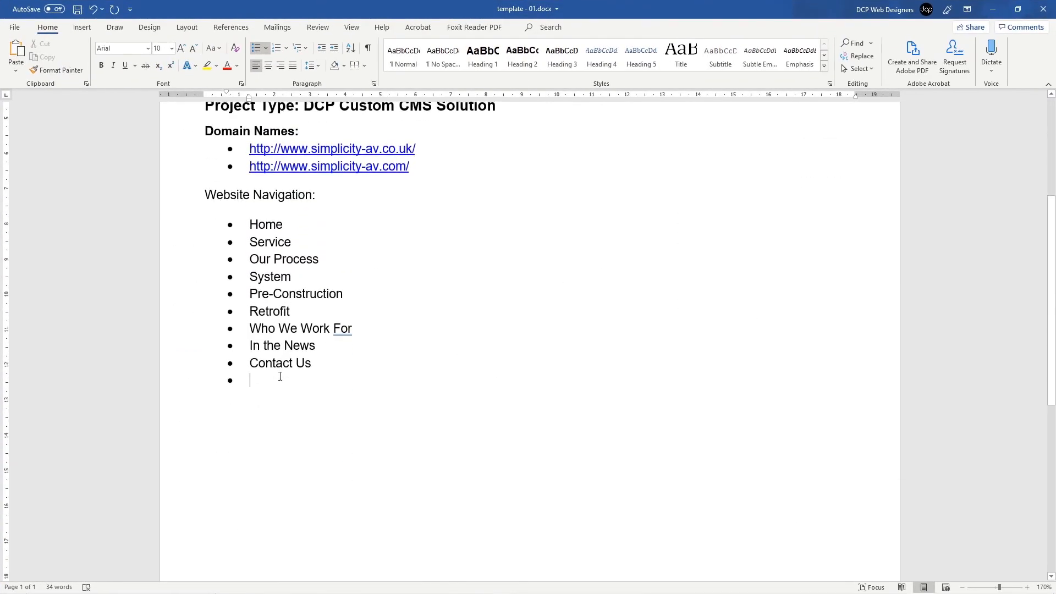
{"action": "key", "text": "BackSpace"}
{"action": "key", "text": "BackSpace"}
{"action": "key", "text": "BackSpace"}
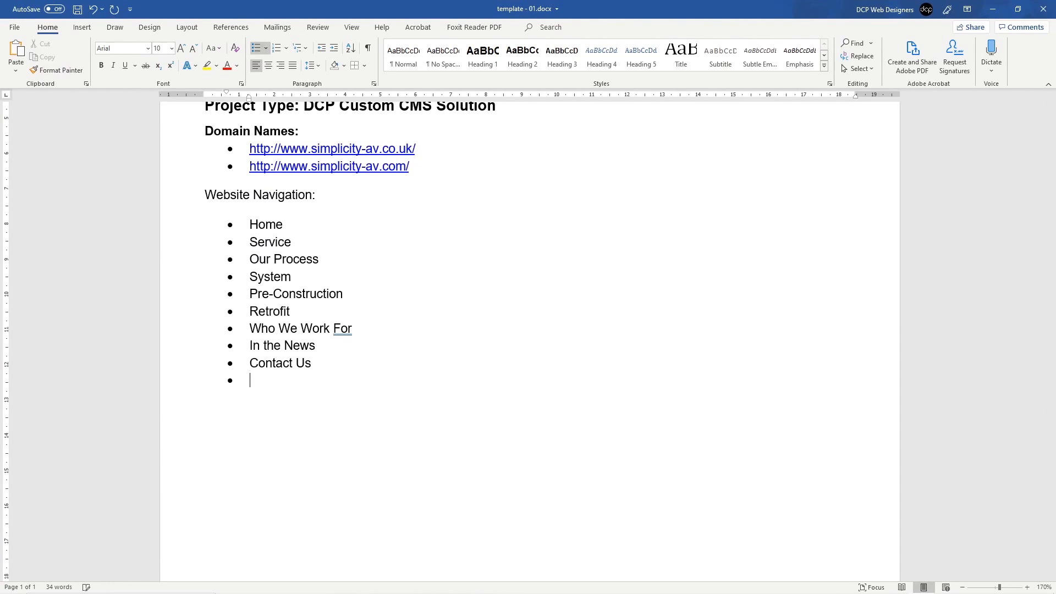
{"action": "left_click", "coordinate": [336, 51]}
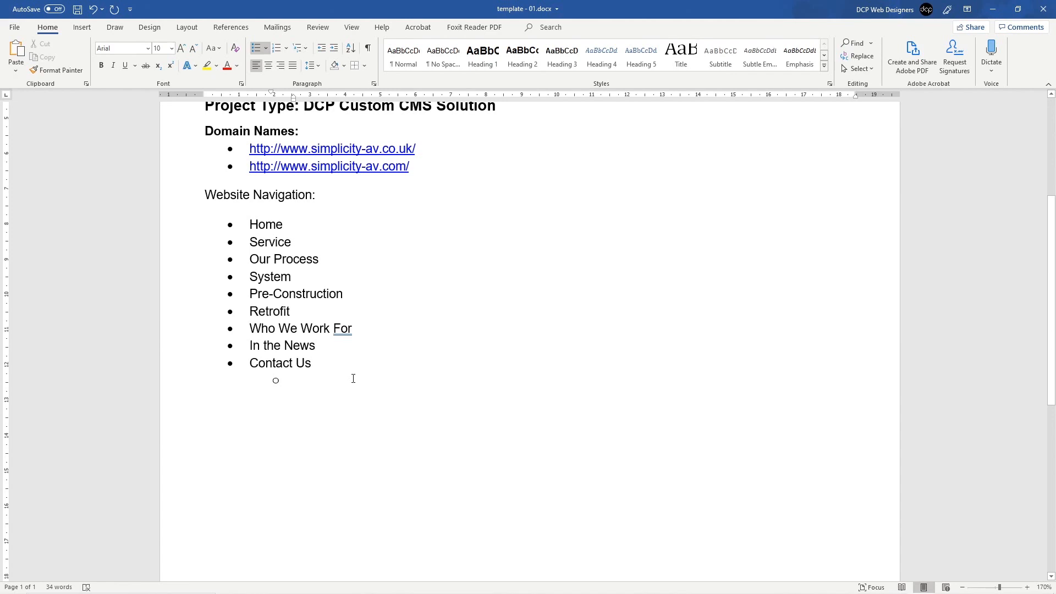
{"action": "key", "text": "shift+Tab"}
{"action": "key", "text": "Tab"}
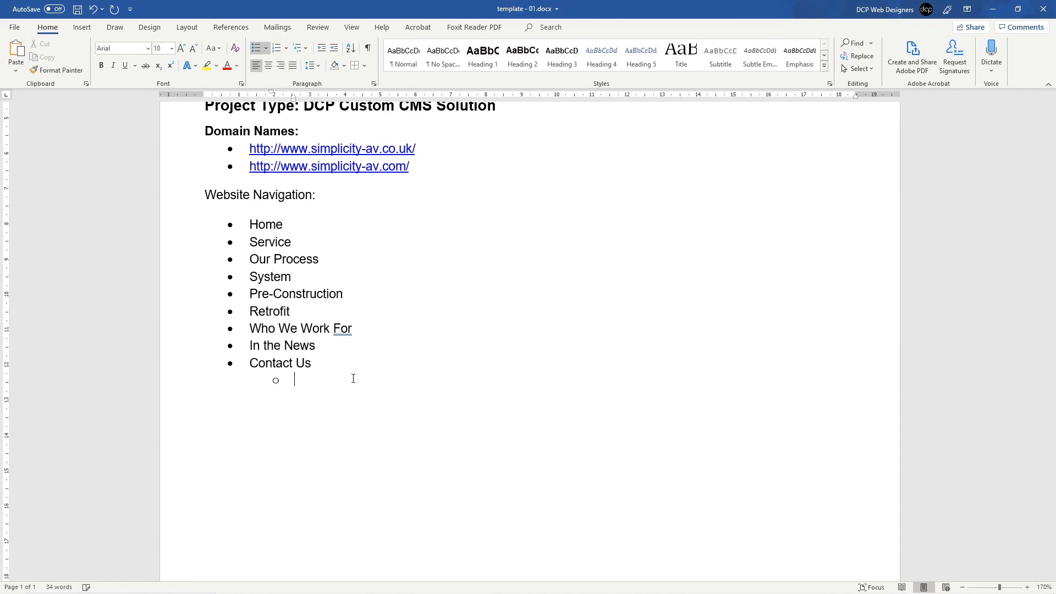
{"action": "key", "text": "shift+Tab"}
{"action": "key", "text": "Tab"}
{"action": "key", "text": "Tab"}
{"action": "key", "text": "shift+Tab"}
{"action": "key", "text": "shift+Tab"}
{"action": "key", "text": "Tab"}
{"action": "key", "text": "shift+Tab"}
{"action": "key", "text": "Tab"}
{"action": "key", "text": "ctrl+z"}
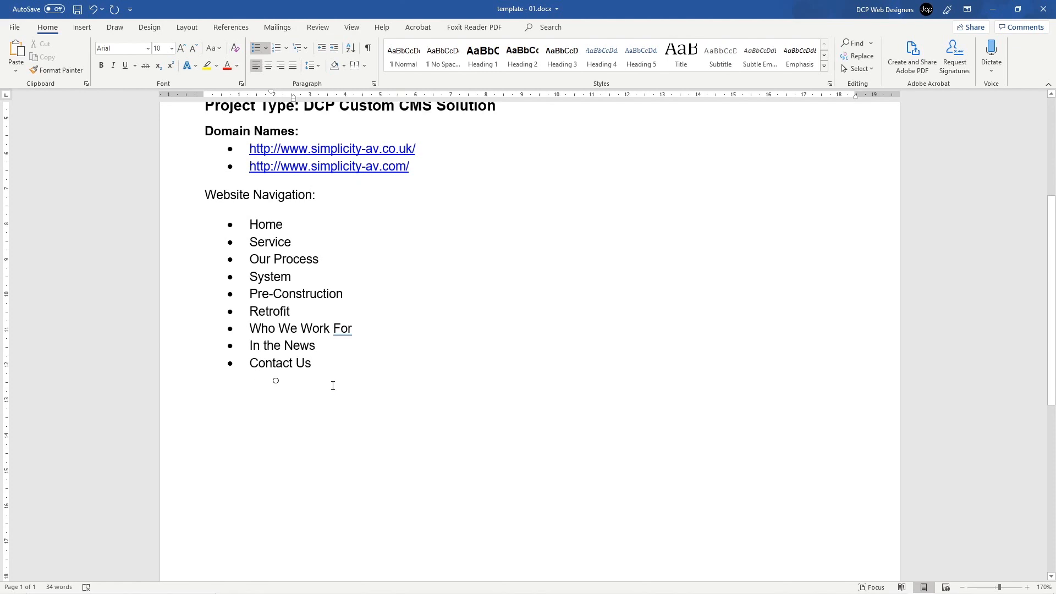
Step: Type the sub-bullet 'Google Map / Form Processing' and switch back to Chrome
{"action": "type", "text": "Google"}
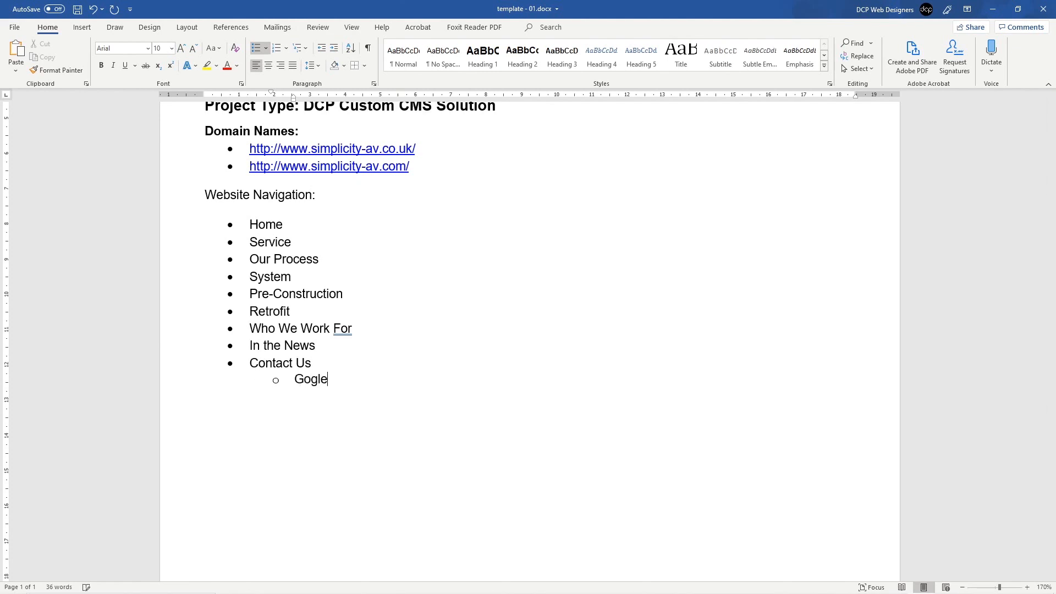
{"action": "key", "text": "BackSpace"}
{"action": "key", "text": "BackSpace"}
{"action": "key", "text": "BackSpace"}
{"action": "type", "text": "ogle Map / Form Processing"}
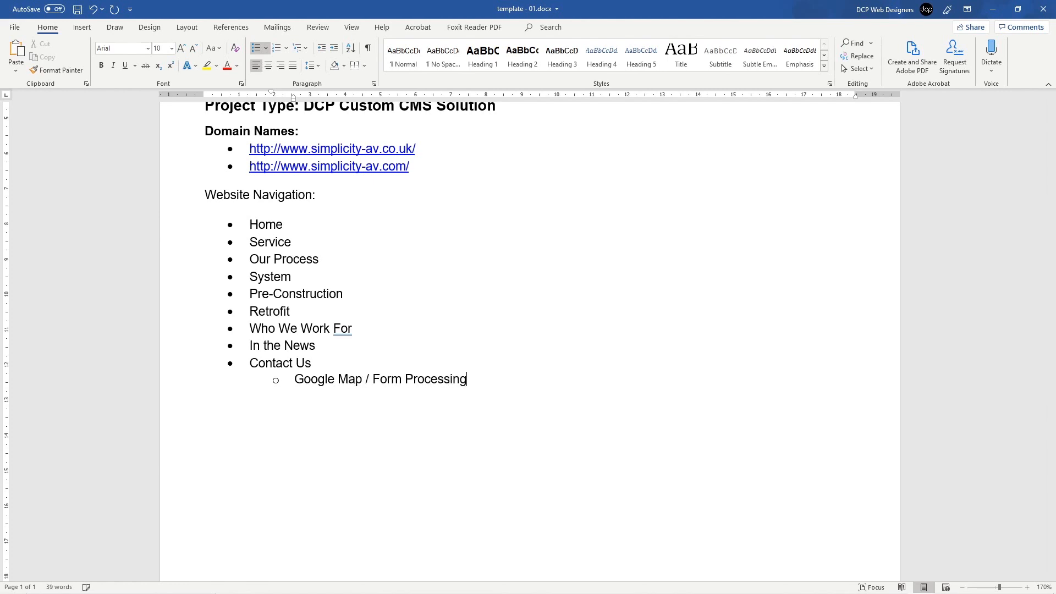
{"action": "type", "text": " / NEw"}
{"action": "key", "text": "BackSpace"}
{"action": "key", "text": "BackSpace"}
{"action": "type", "text": "ew"}
{"action": "key", "text": "BackSpace"}
{"action": "key", "text": "BackSpace"}
{"action": "key", "text": "BackSpace"}
{"action": "key", "text": "BackSpace"}
{"action": "key", "text": "BackSpace"}
{"action": "key", "text": "BackSpace"}
{"action": "key", "text": "alt+Tab"}
{"action": "key", "text": "alt+Tab"}
{"action": "key", "text": "alt+Tab"}
{"action": "key", "text": "alt+Tab"}
{"action": "key", "text": "alt+Tab"}
{"action": "key", "text": "alt+Tab"}
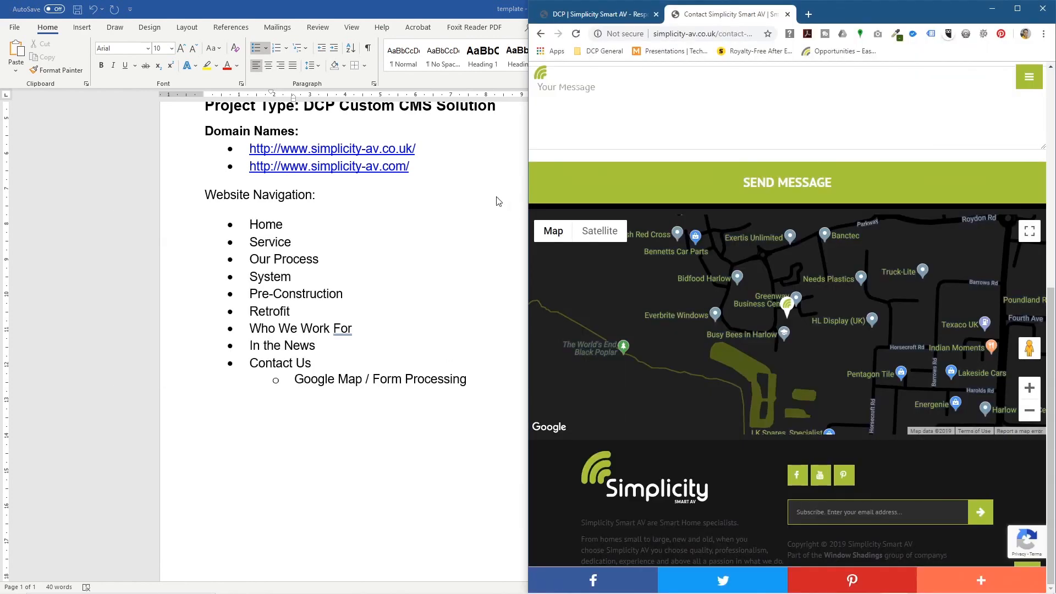
Step: Open the Simplicity home page, scroll down to Latest News, then return to the document
{"action": "left_click", "coordinate": [539, 87]}
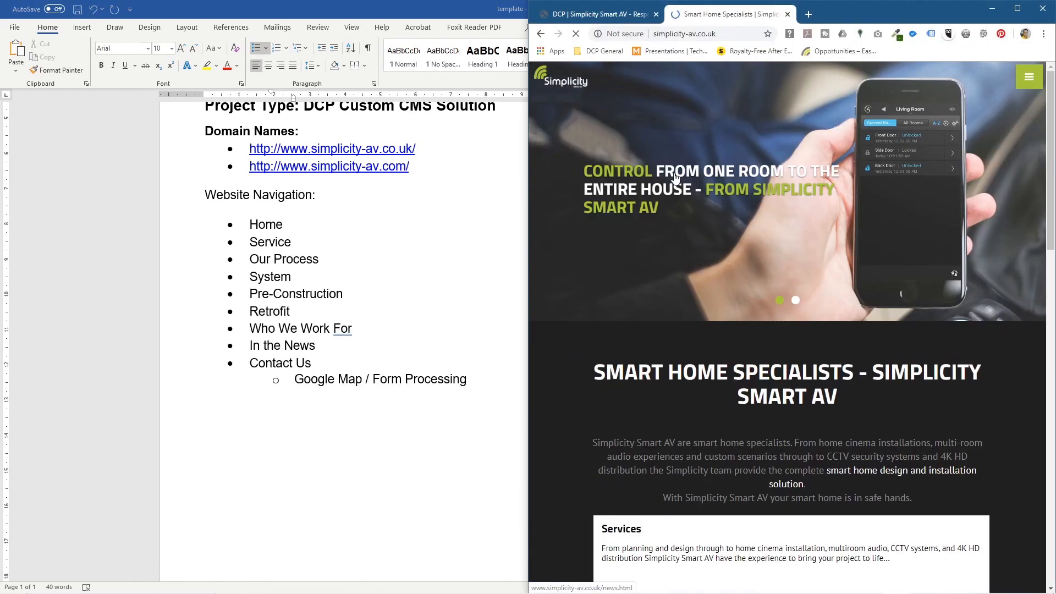
{"action": "scroll", "coordinate": [611, 256], "scroll_direction": "down", "scroll_amount": 10}
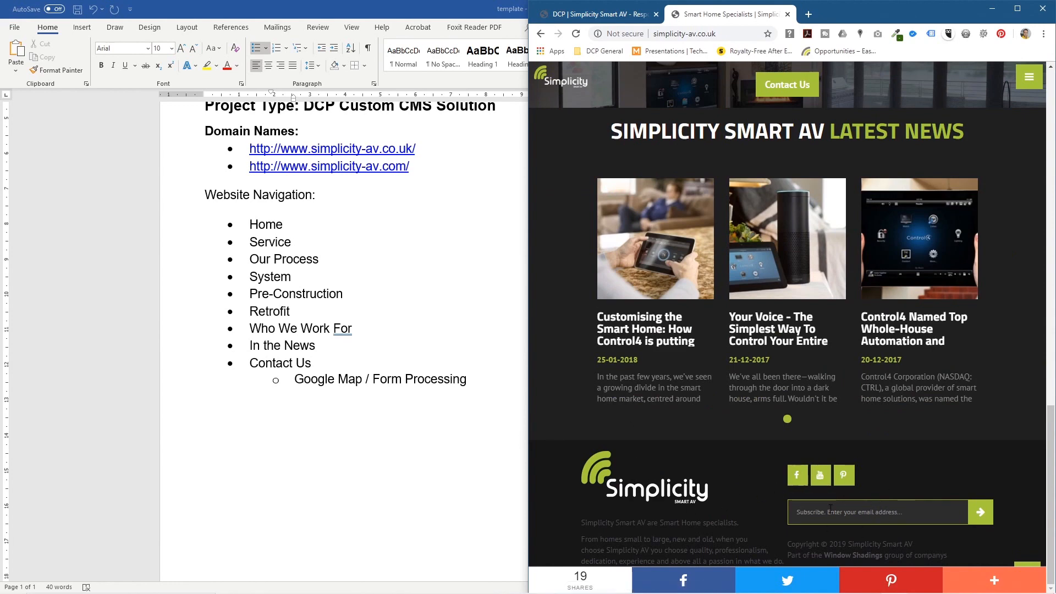
{"action": "left_click", "coordinate": [414, 380]}
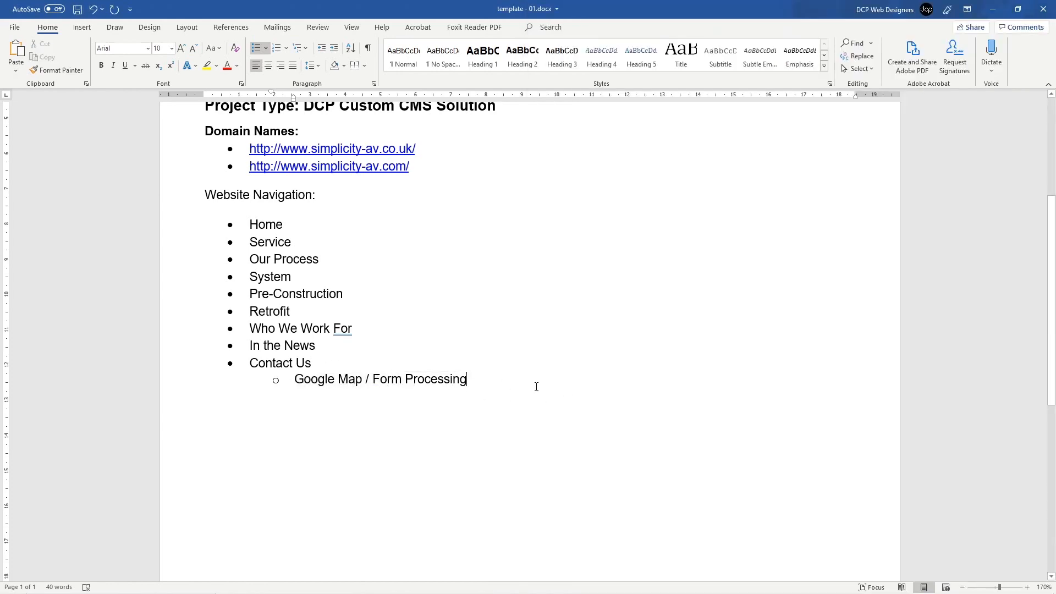
Step: Append '/ Contact Details' to the Contact Us sub-bullet and save the document
{"action": "type", "text": "/ "}
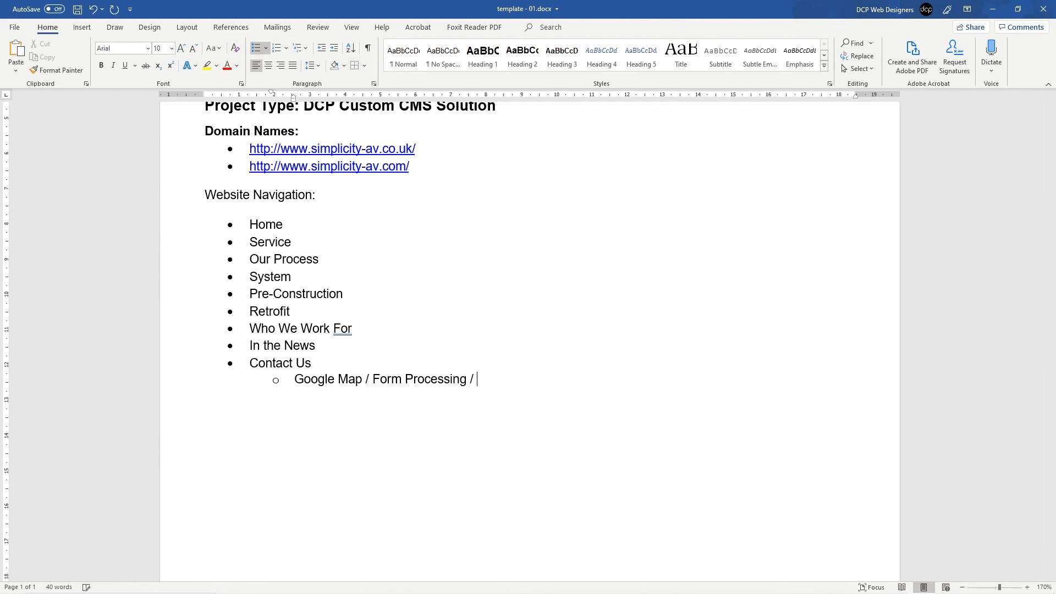
{"action": "type", "text": "Contact Details"}
{"action": "key", "text": "ctrl+s"}
Step: Below the Contact Details sub-bullet, add an empty line taken out of the list
{"action": "left_click_drag", "start_coordinate": [324, 380], "coordinate": [564, 379]}
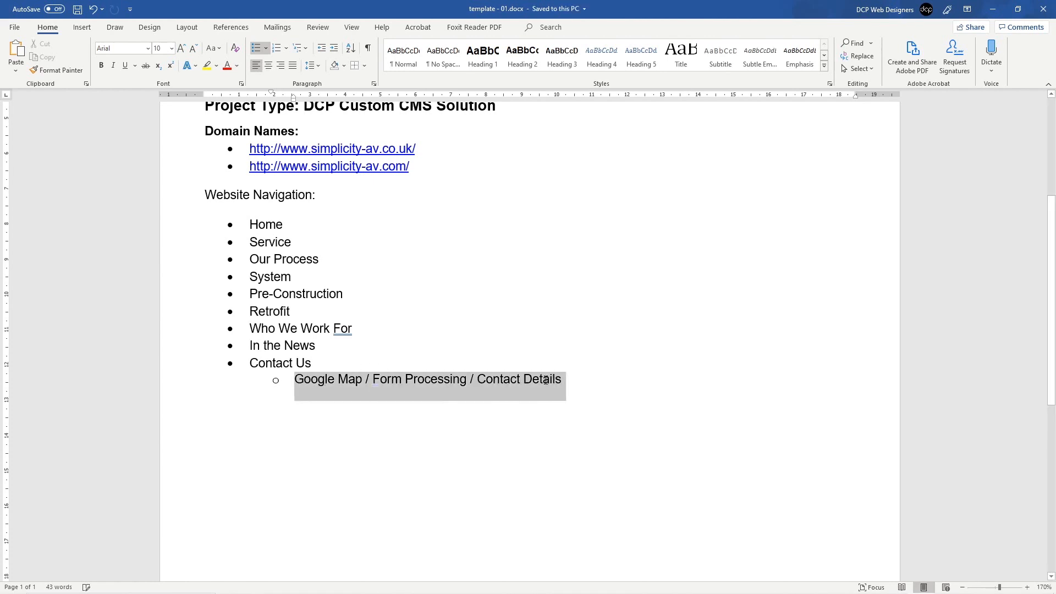
{"action": "left_click", "coordinate": [533, 383]}
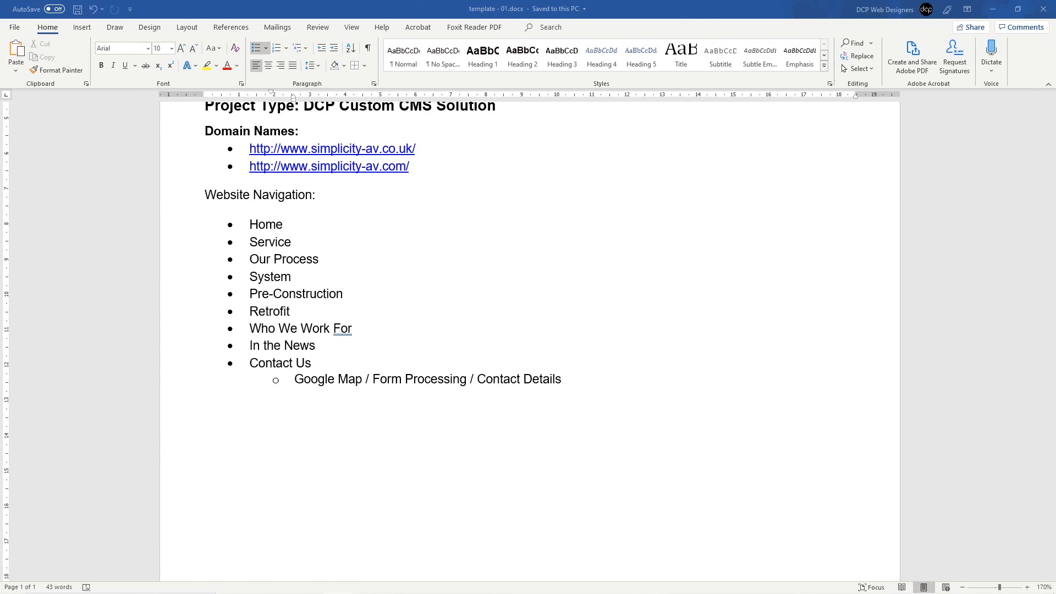
{"action": "left_click", "coordinate": [573, 382]}
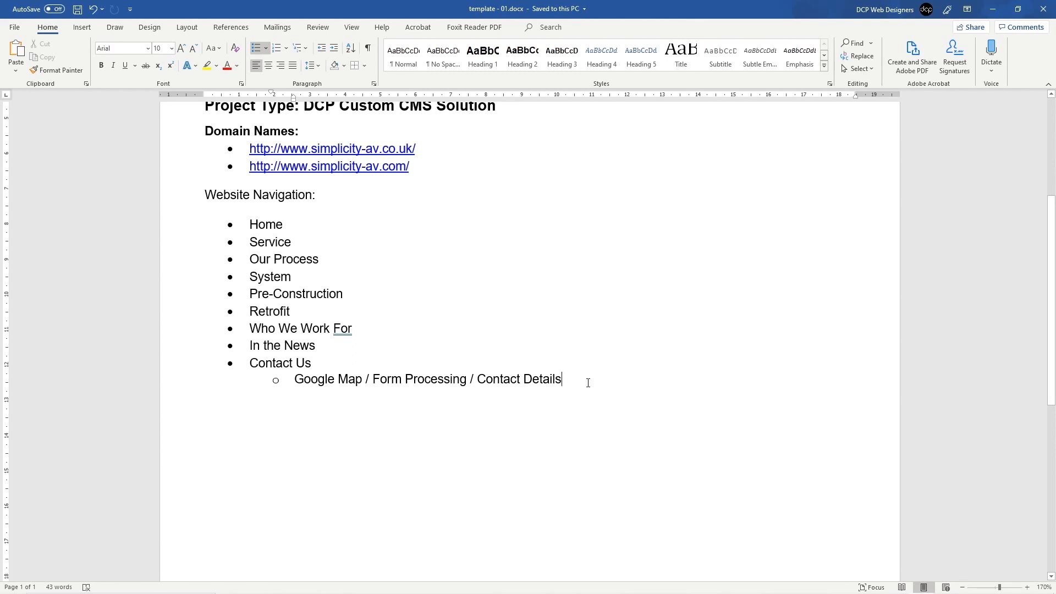
{"action": "key", "text": "Return"}
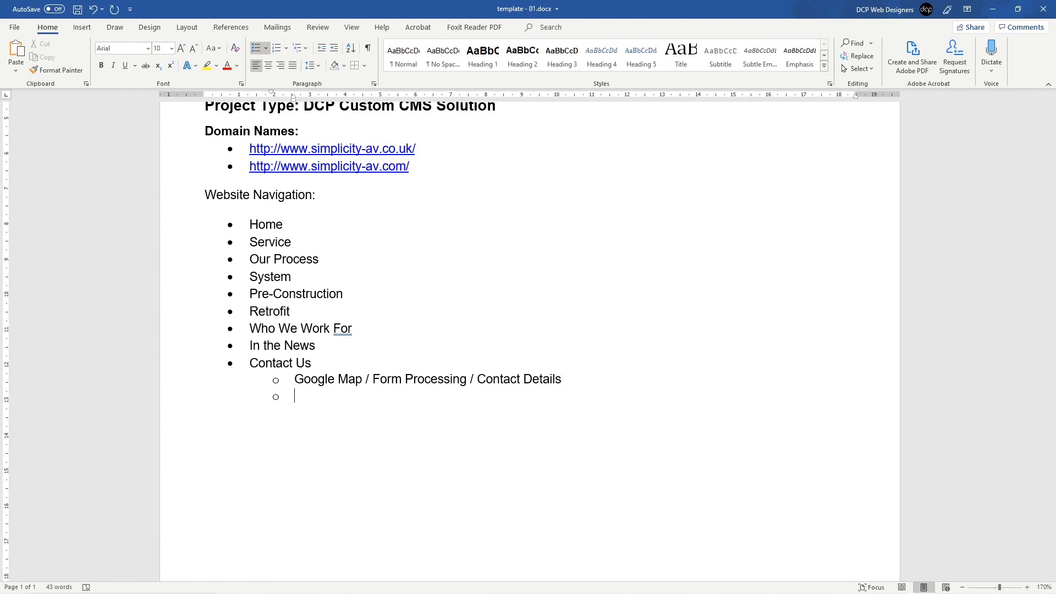
{"action": "key", "text": "shift+Tab"}
{"action": "key", "text": "Return"}
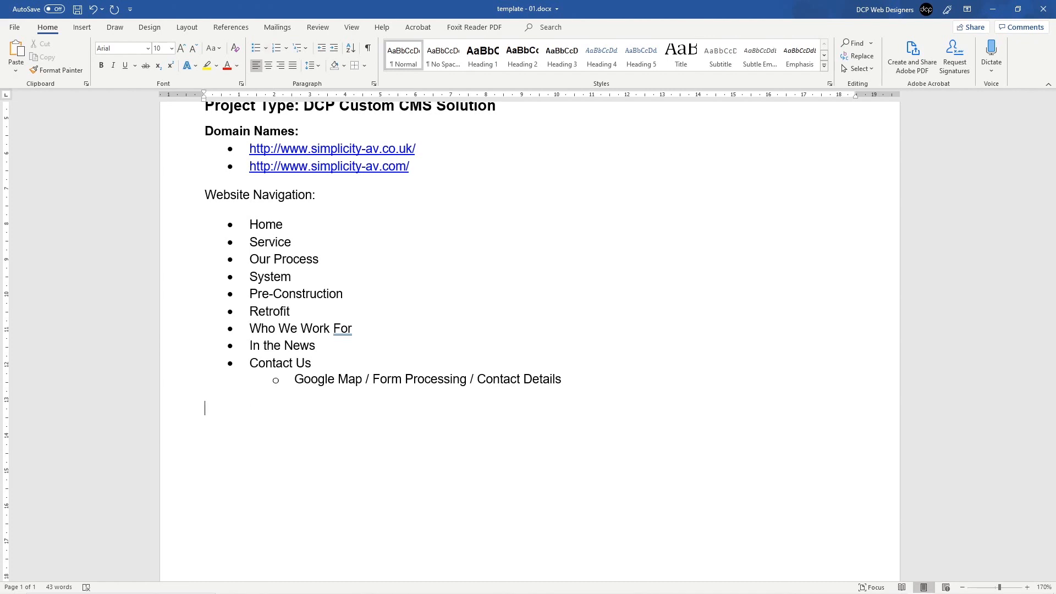
Step: Apply the Heading 3 style to the 'Website Navigation:' label
{"action": "left_click", "coordinate": [185, 204]}
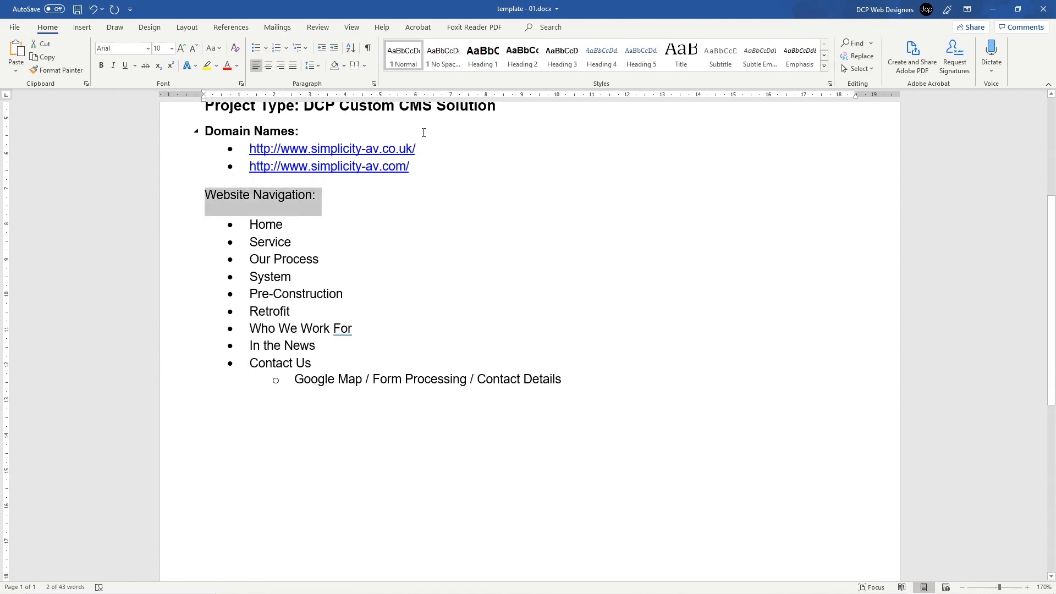
{"action": "left_click", "coordinate": [554, 60]}
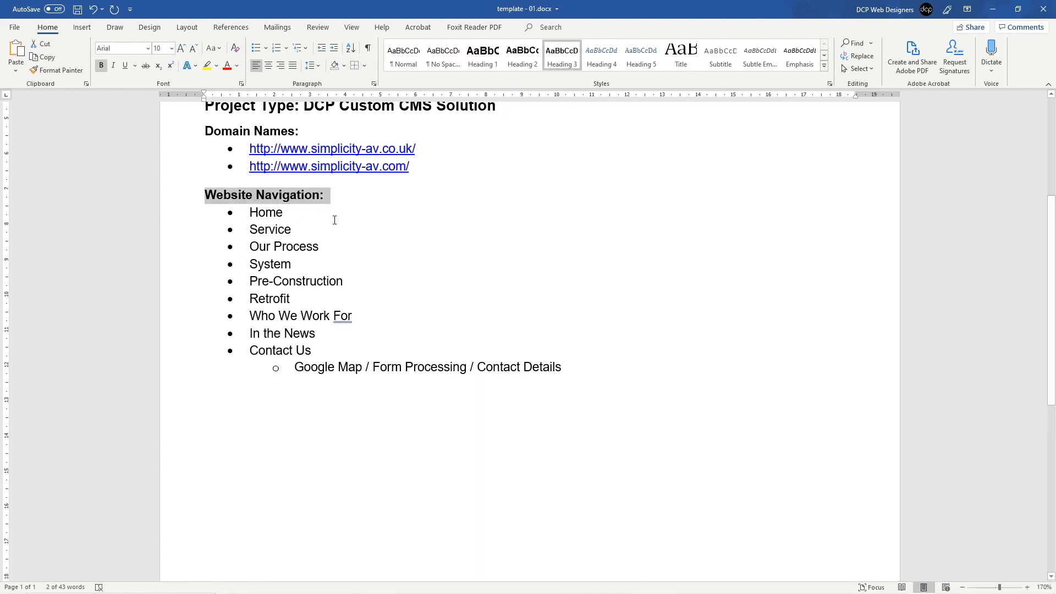
{"action": "left_click", "coordinate": [254, 419]}
{"action": "scroll", "coordinate": [258, 413], "scroll_direction": "up", "scroll_amount": 2}
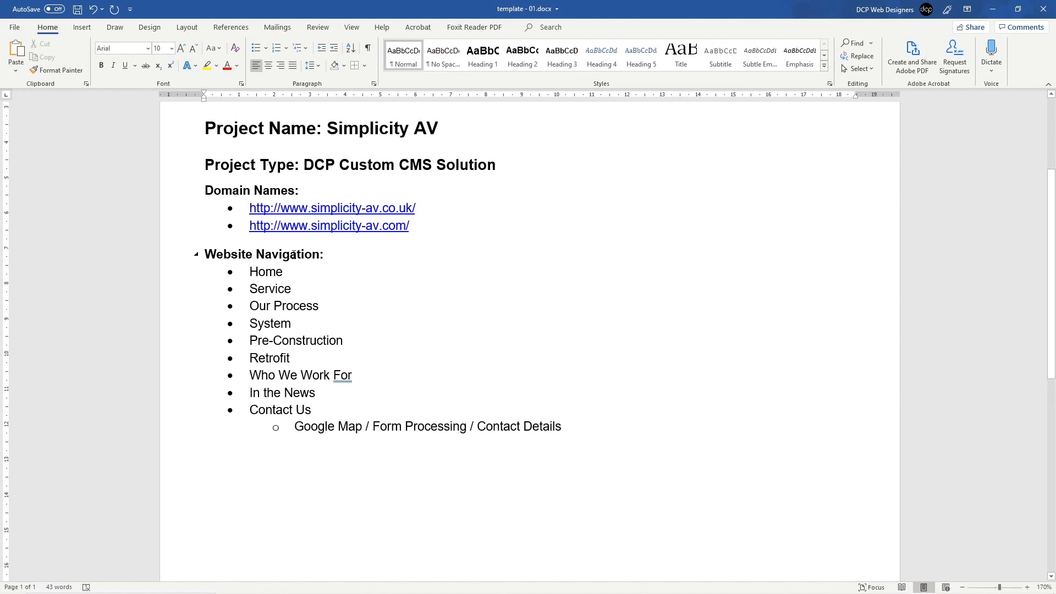
Step: Modify the Heading 3 style's paragraph spacing after to 6 pt
{"action": "right_click", "coordinate": [567, 57]}
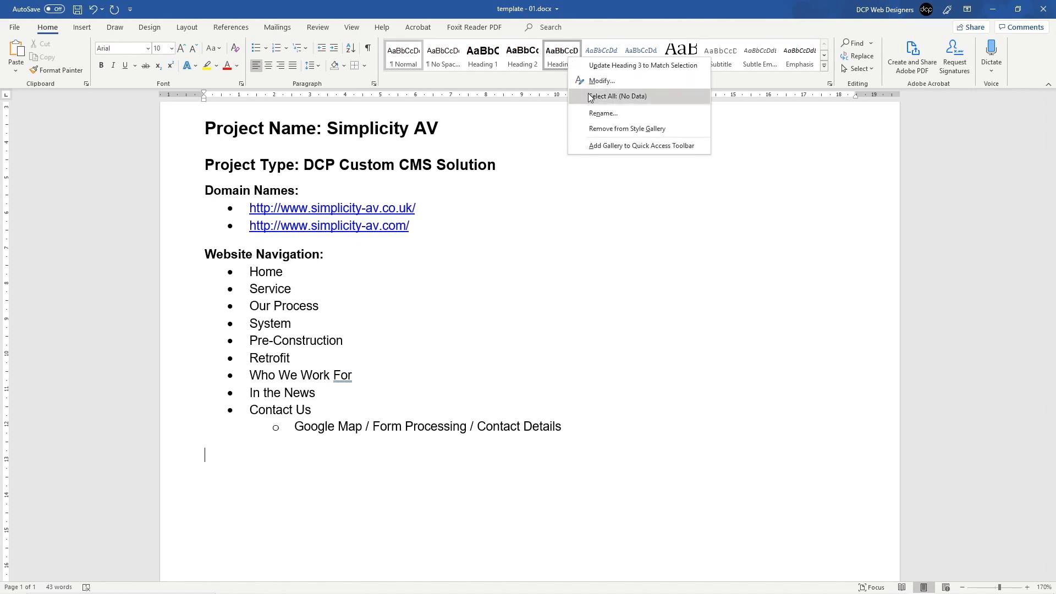
{"action": "left_click", "coordinate": [599, 83]}
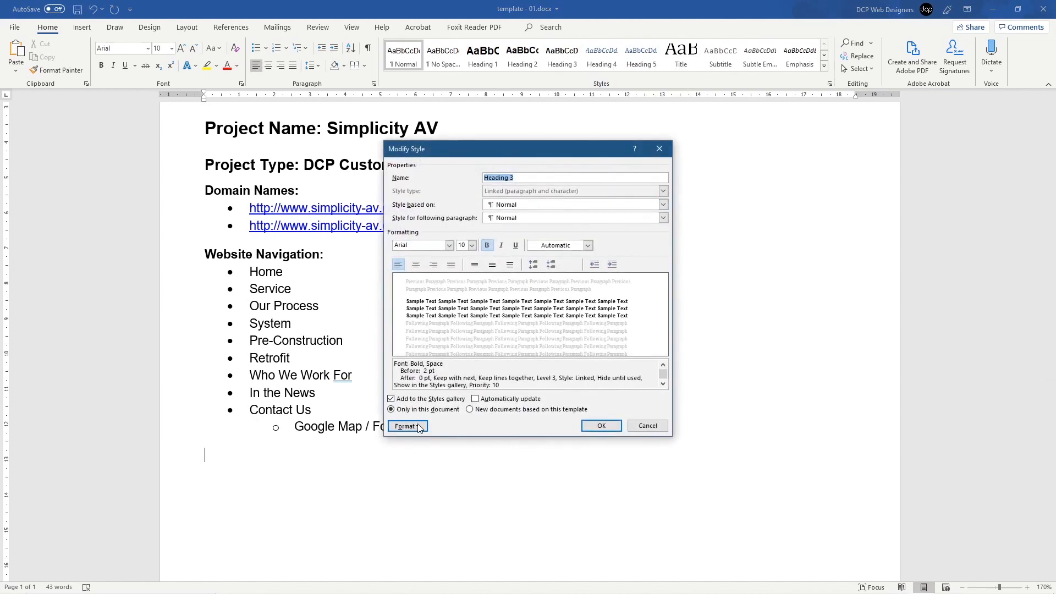
{"action": "left_click", "coordinate": [419, 429]}
{"action": "left_click", "coordinate": [406, 454]}
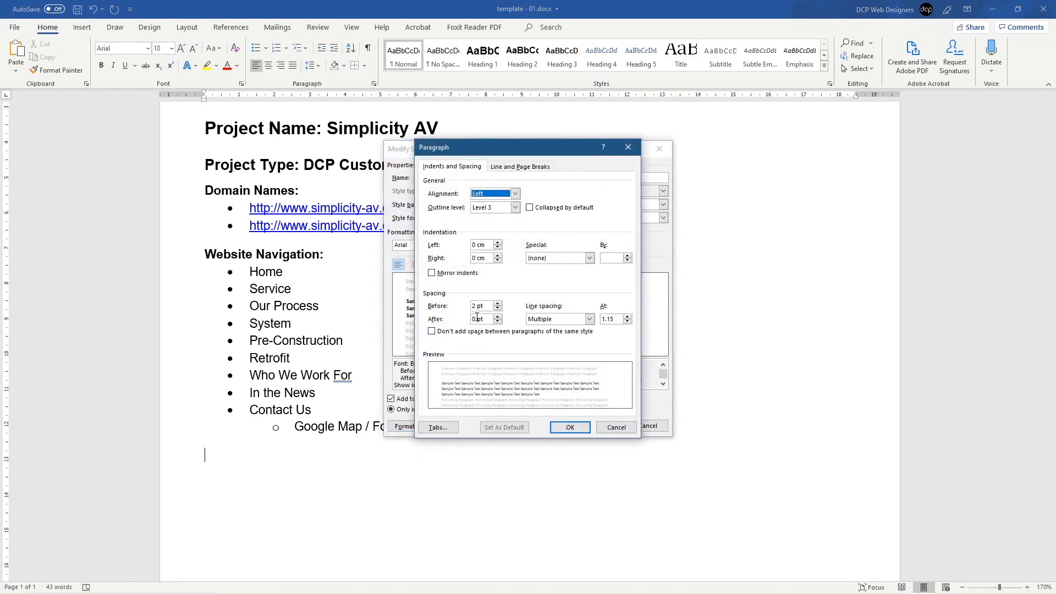
{"action": "double_click", "coordinate": [477, 318]}
{"action": "type", "text": "6"}
{"action": "left_click", "coordinate": [571, 428]}
{"action": "left_click", "coordinate": [599, 426]}
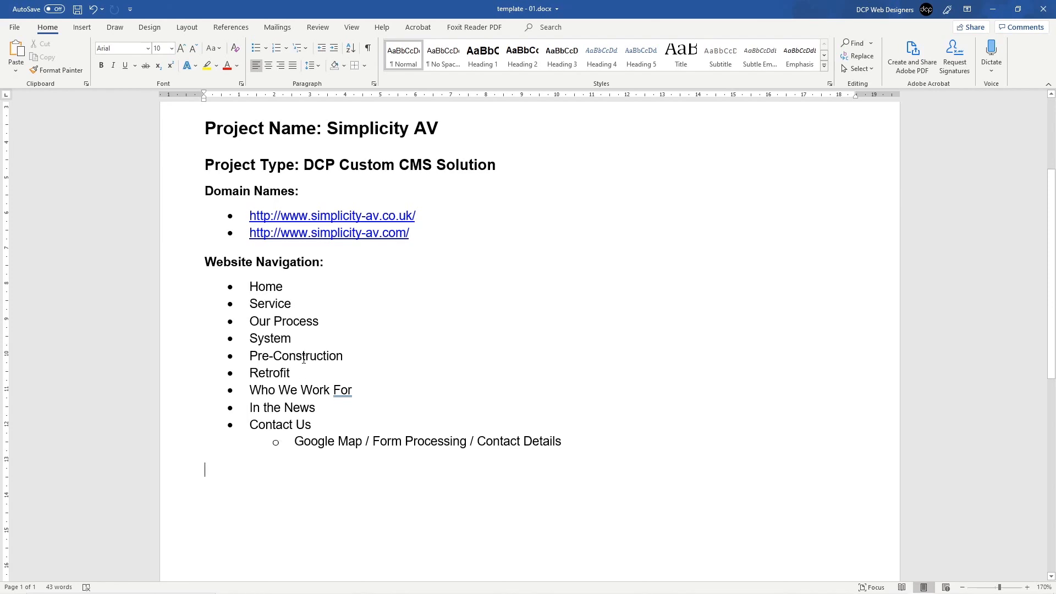
{"action": "scroll", "coordinate": [302, 359], "scroll_direction": "up", "scroll_amount": 3}
{"action": "scroll", "coordinate": [292, 341], "scroll_direction": "down", "scroll_amount": 5}
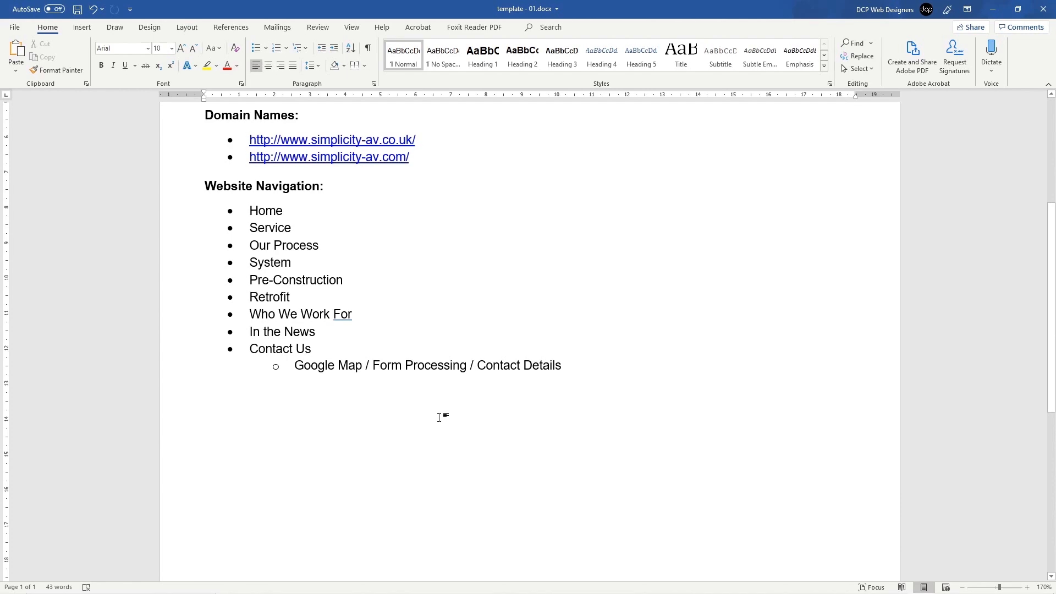
Step: Type 'Other Requirements' below the list and style it as Heading 3
{"action": "scroll", "coordinate": [438, 418], "scroll_direction": "up", "scroll_amount": 5}
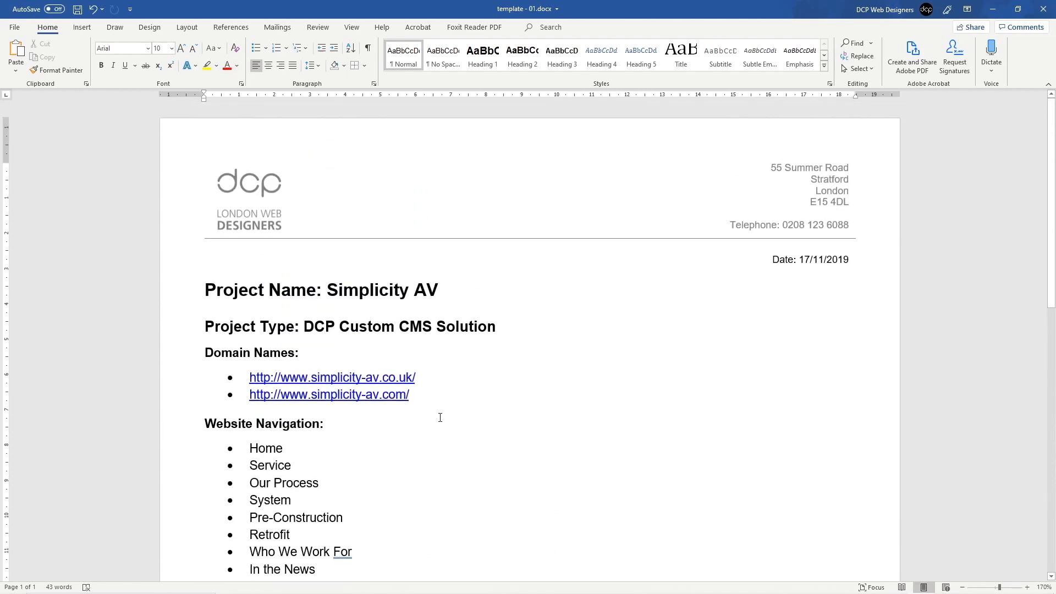
{"action": "scroll", "coordinate": [269, 293], "scroll_direction": "down", "scroll_amount": 3}
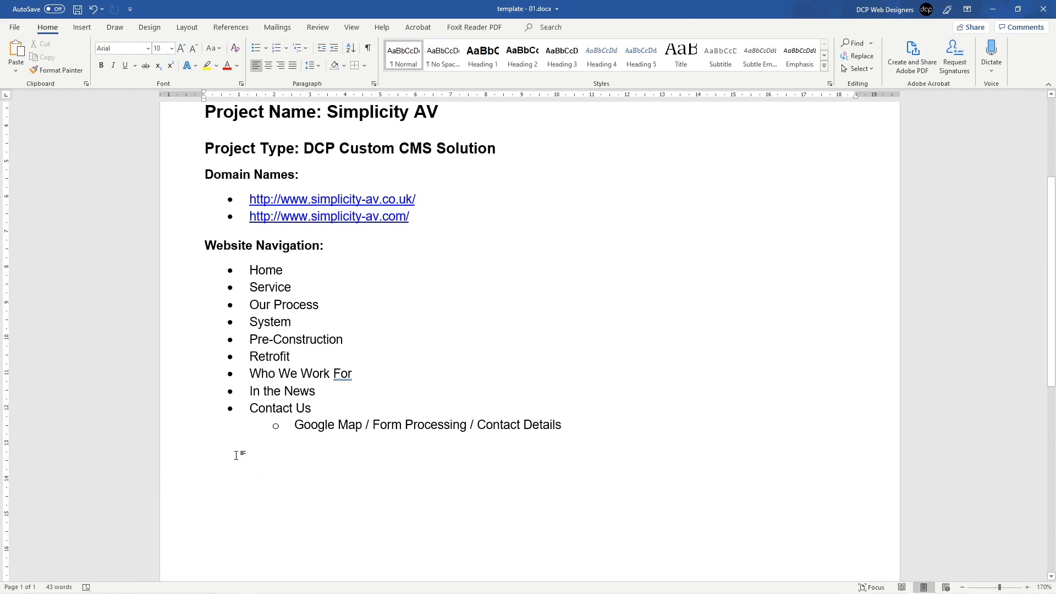
{"action": "type", "text": "Other REqui"}
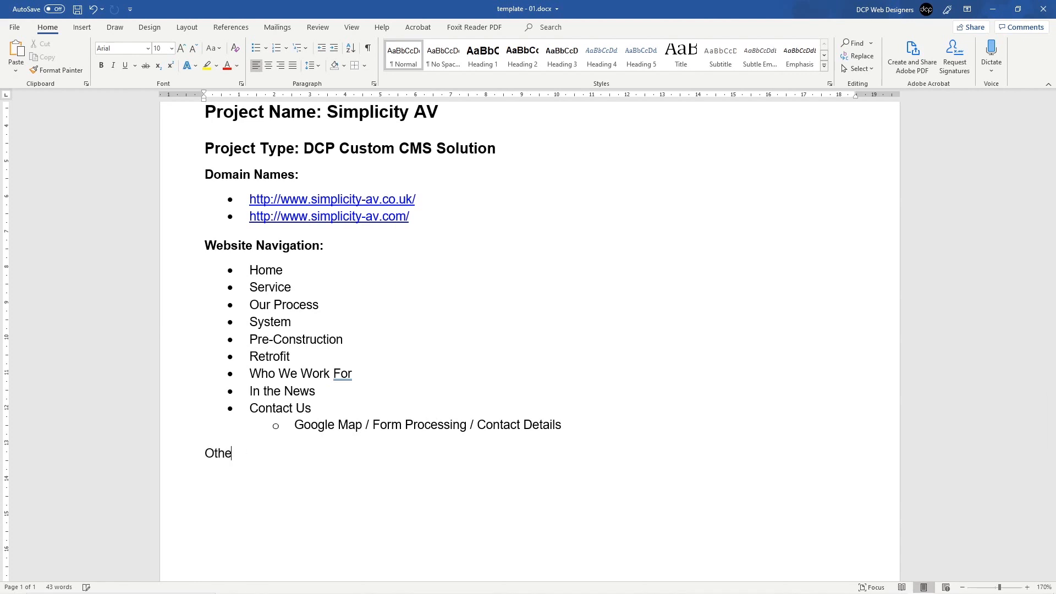
{"action": "key", "text": "BackSpace"}
{"action": "key", "text": "BackSpace"}
{"action": "key", "text": "BackSpace"}
{"action": "key", "text": "BackSpace"}
{"action": "type", "text": "equirements"}
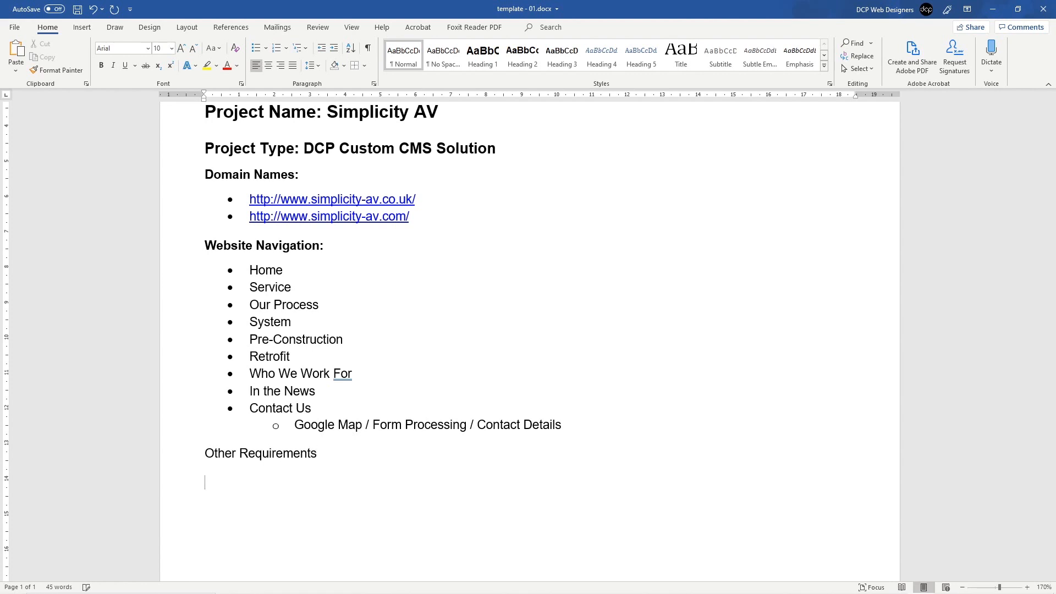
{"action": "left_click", "coordinate": [177, 456]}
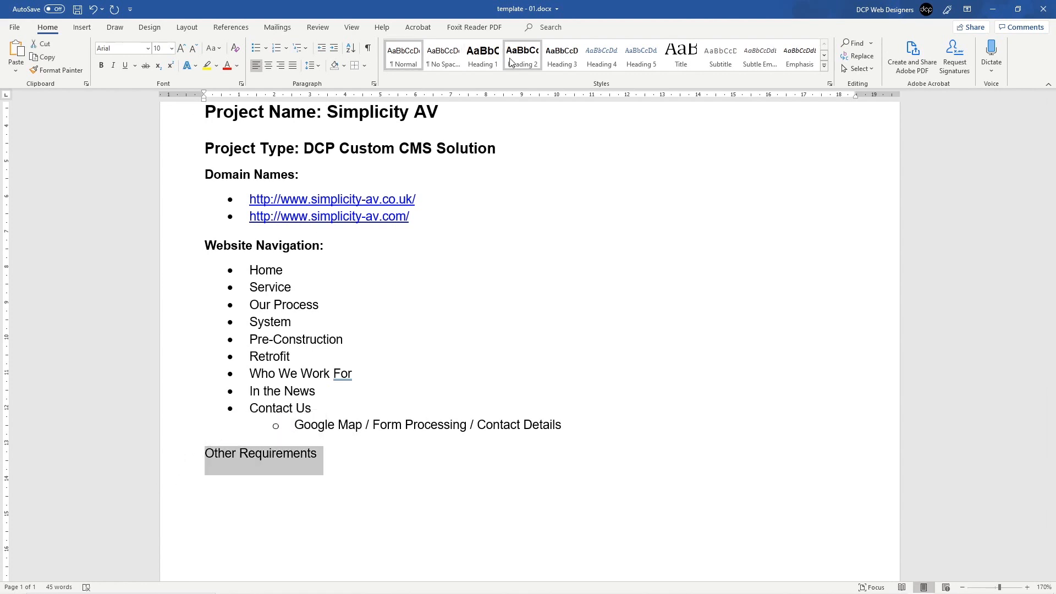
{"action": "left_click", "coordinate": [561, 56]}
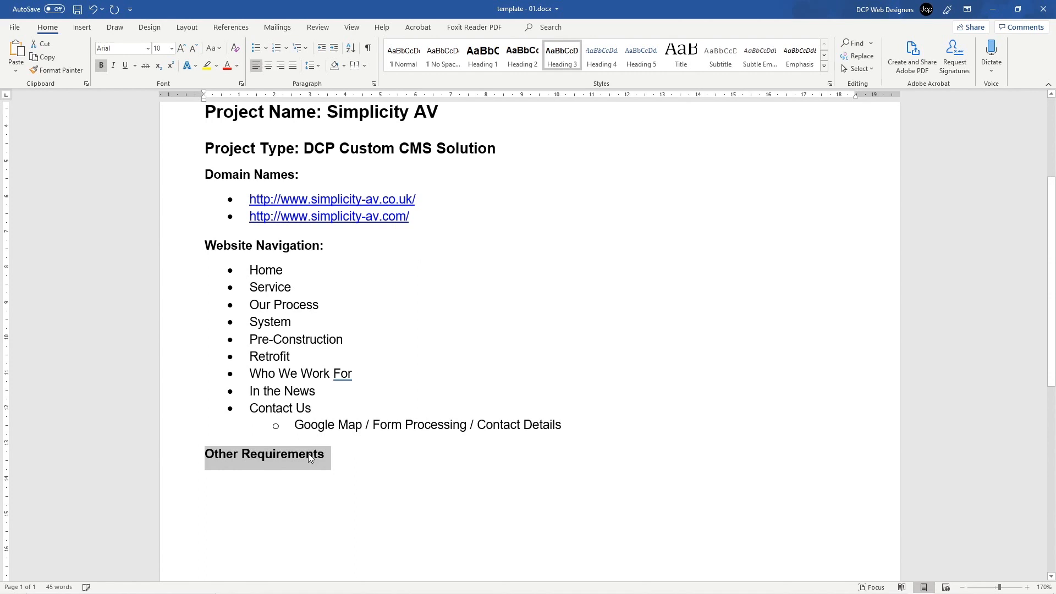
{"action": "left_click", "coordinate": [257, 477]}
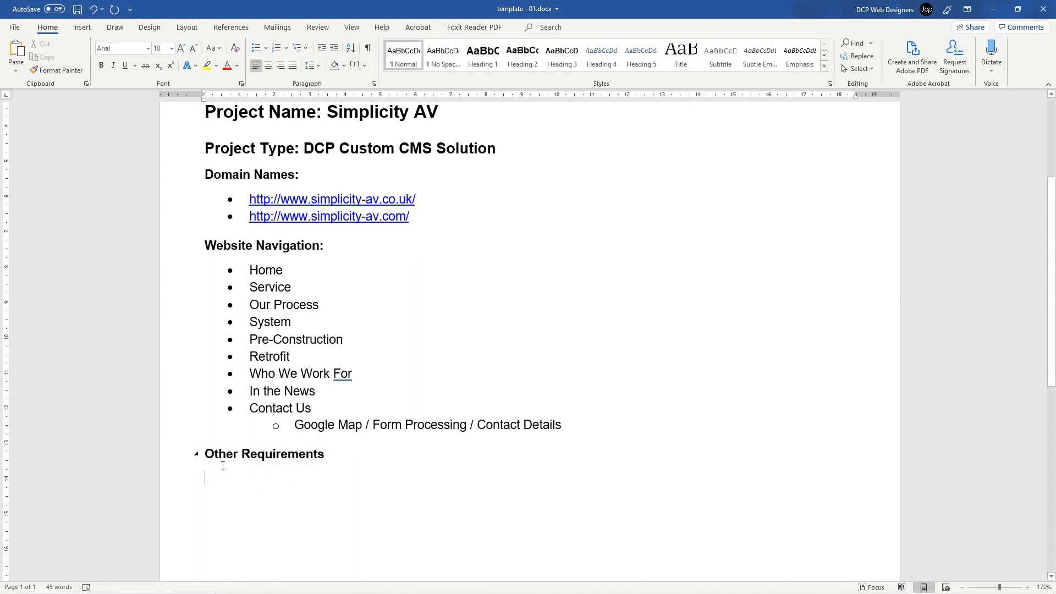
Step: Start a bullet list with 'Social Media Icons / Links' and 'Mail Chimp Newsletter Subscription'
{"action": "left_click", "coordinate": [255, 48]}
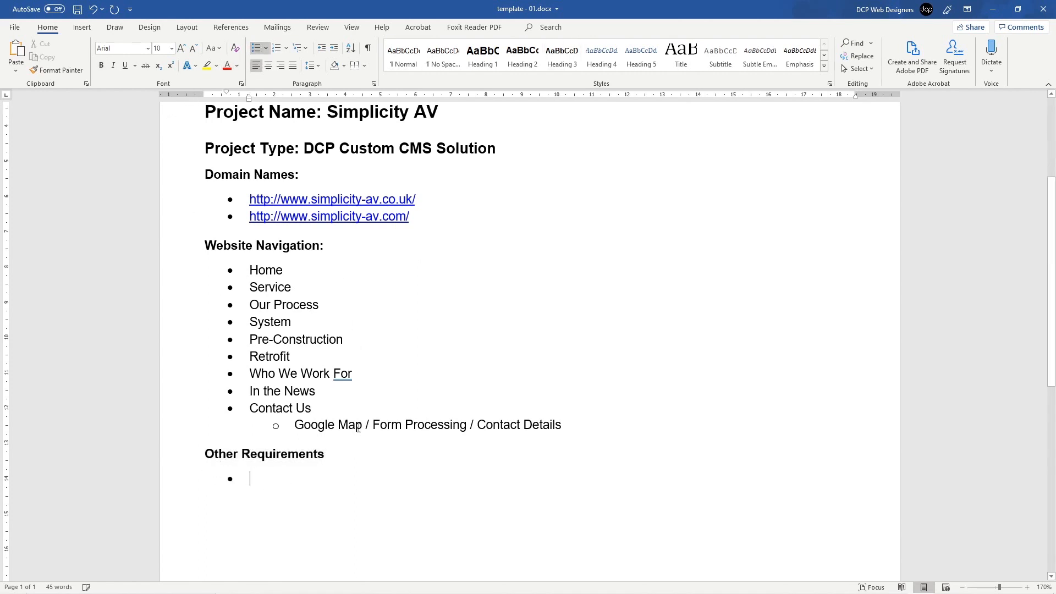
{"action": "type", "text": "Social Media Li"}
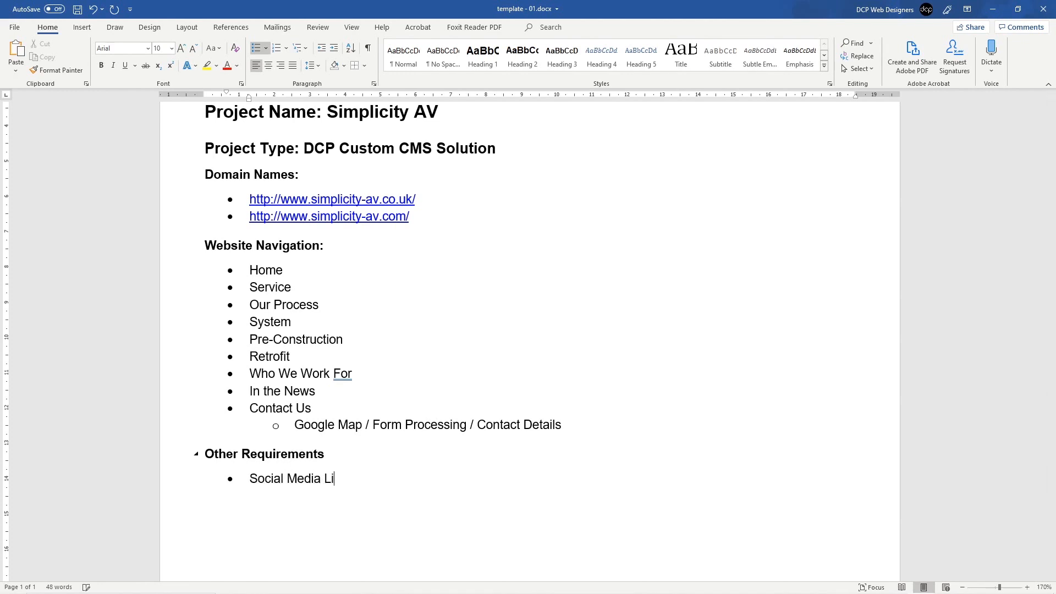
{"action": "key", "text": "BackSpace"}
{"action": "key", "text": "BackSpace"}
{"action": "type", "text": "Icons"}
{"action": "type", "text": " / Links"}
{"action": "type", "text": "Mail"}
{"action": "type", "text": "chimp"}
{"action": "key", "text": "BackSpace"}
{"action": "key", "text": "BackSpace"}
{"action": "key", "text": "BackSpace"}
{"action": "key", "text": "BackSpace"}
{"action": "key", "text": "BackSpace"}
{"action": "type", "text": "Chimp NEws"}
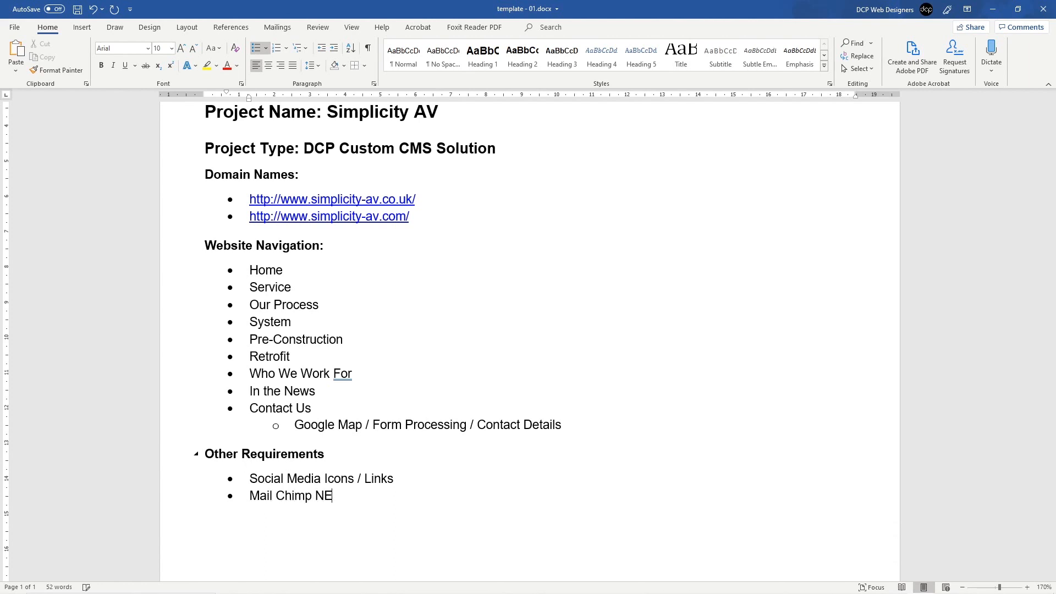
{"action": "key", "text": "BackSpace"}
{"action": "key", "text": "BackSpace"}
{"action": "key", "text": "BackSpace"}
{"action": "type", "text": "ewsle"}
{"action": "key", "text": "BackSpace"}
{"action": "key", "text": "BackSpace"}
{"action": "key", "text": "BackSpace"}
{"action": "type", "text": "sletter Subscrioton"}
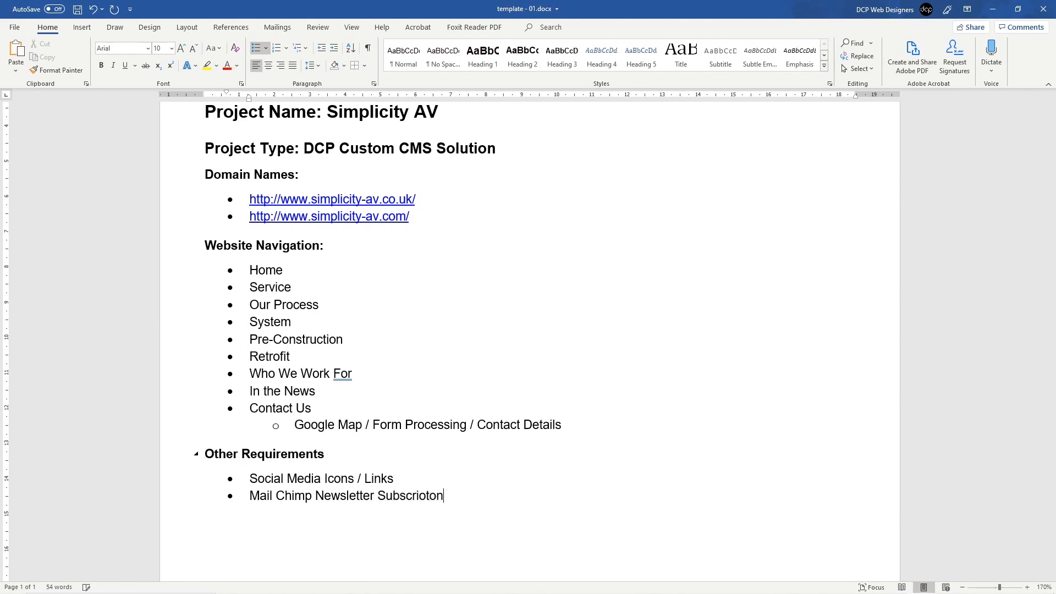
{"action": "key", "text": "Return"}
{"action": "right_click", "coordinate": [418, 498]}
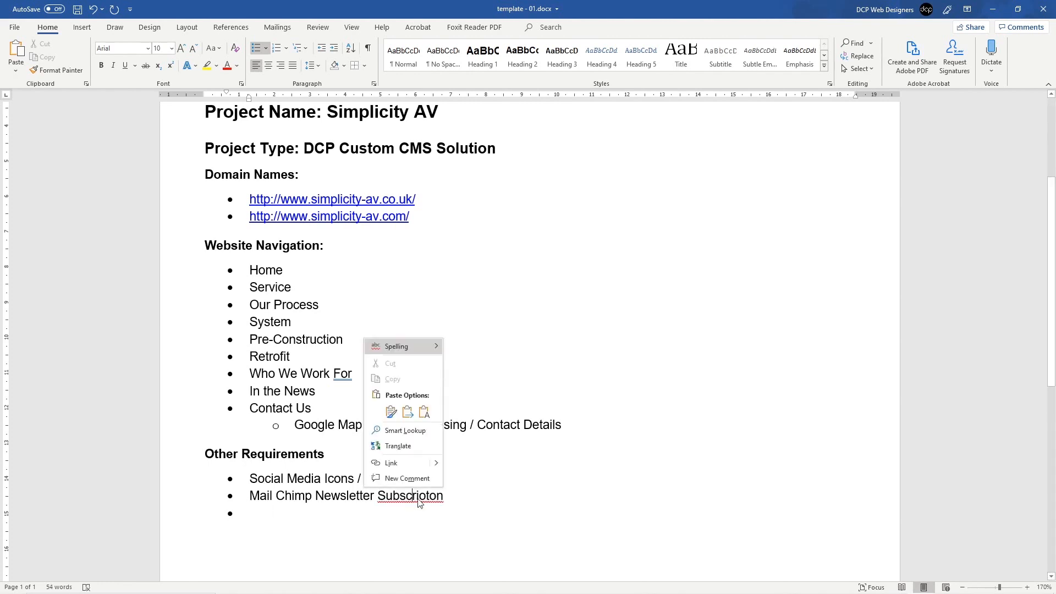
{"action": "mouse_move", "coordinate": [401, 345]}
{"action": "left_click", "coordinate": [473, 361]}
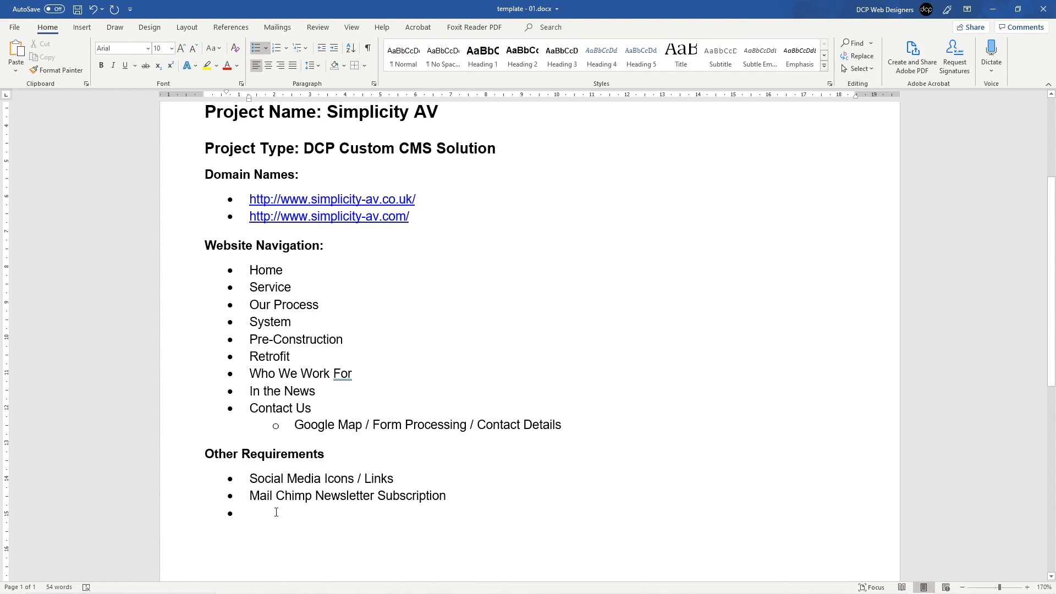
Step: Add the bullets 'AddThis.com Social Bookmarking' and 'Logo Design', end the list, and save
{"action": "type", "text": "Add"}
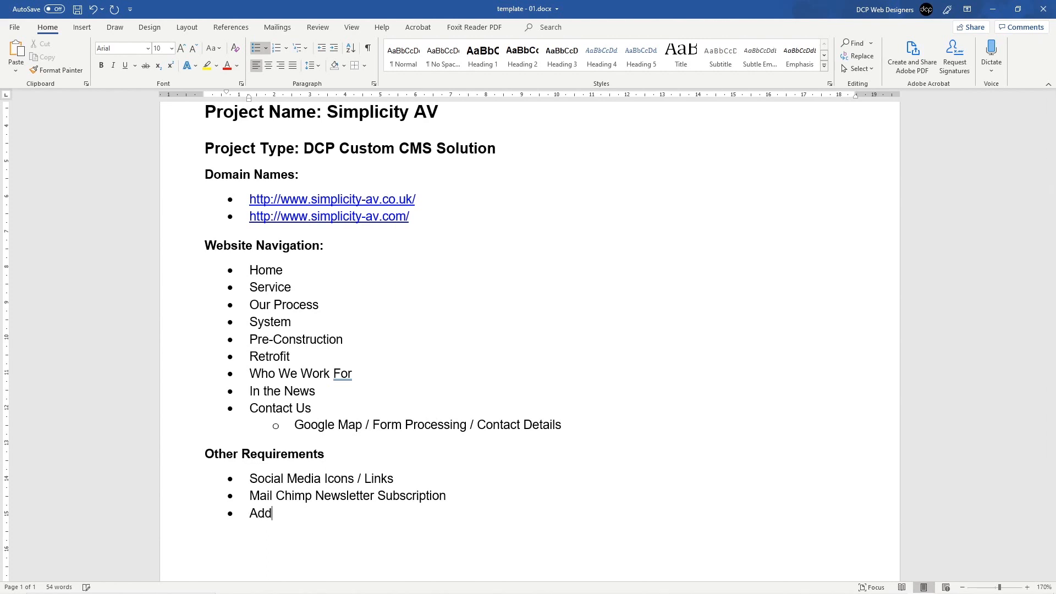
{"action": "type", "text": "This.com SOcia"}
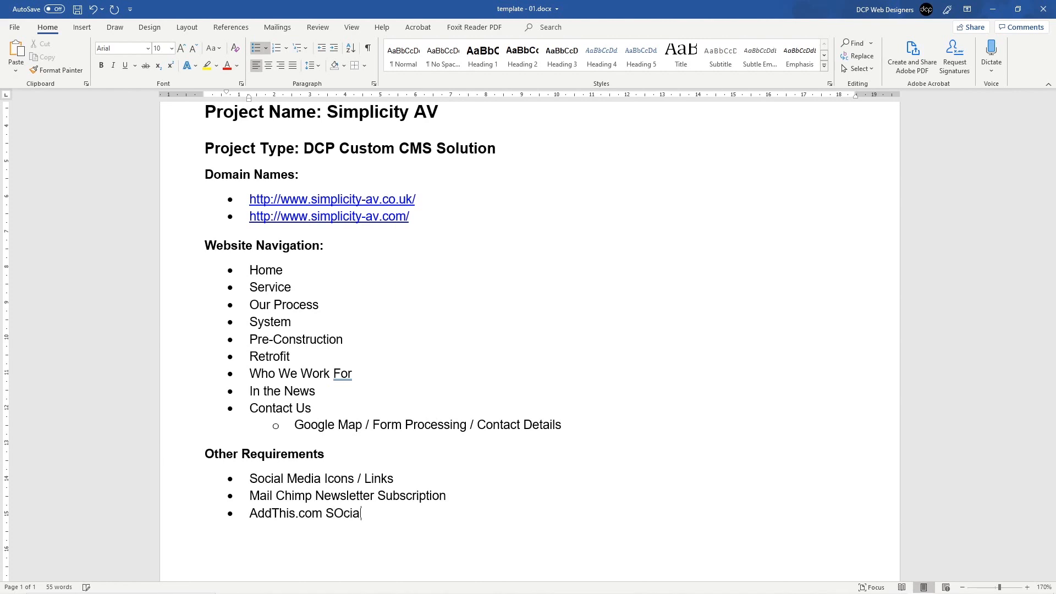
{"action": "key", "text": "BackSpace"}
{"action": "key", "text": "BackSpace"}
{"action": "key", "text": "BackSpace"}
{"action": "key", "text": "BackSpace"}
{"action": "type", "text": "ocial Bookmarking"}
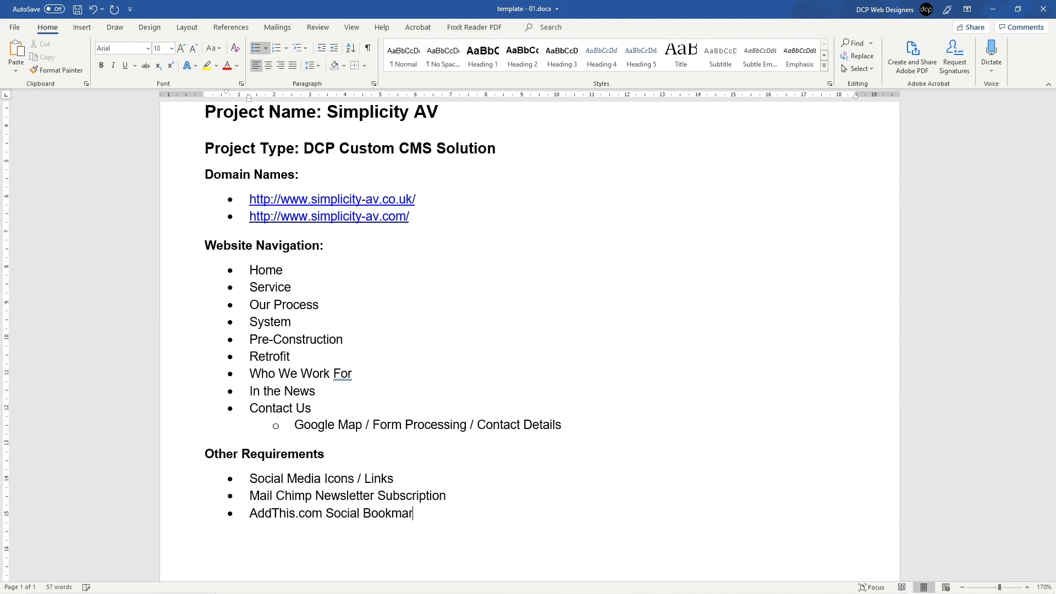
{"action": "key", "text": "BackSpace"}
{"action": "key", "text": "BackSpace"}
{"action": "key", "text": "BackSpace"}
{"action": "type", "text": "ing"}
{"action": "type", "text": "Logo Design"}
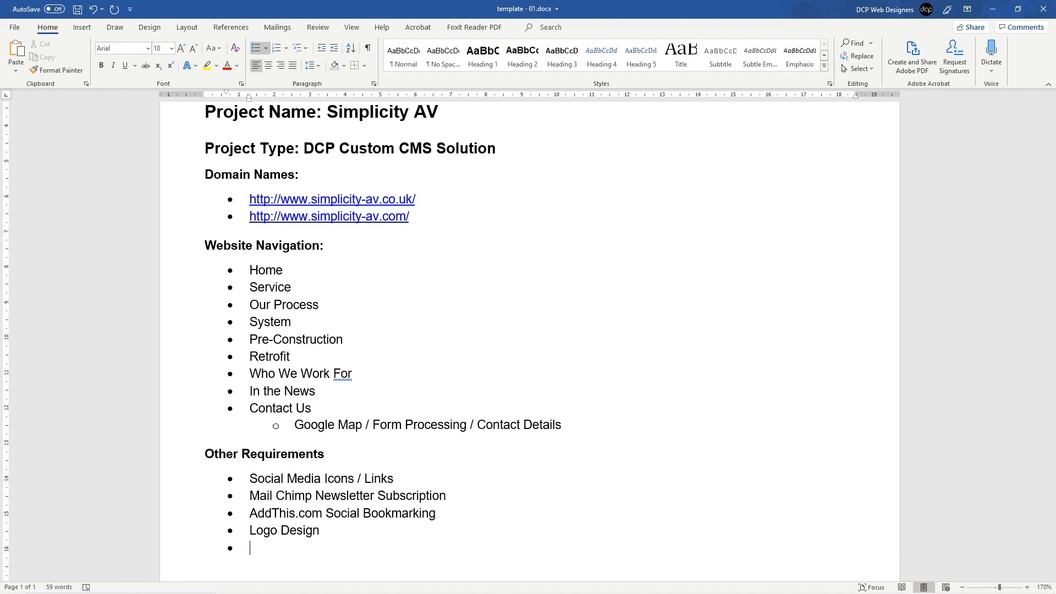
{"action": "key", "text": "Return"}
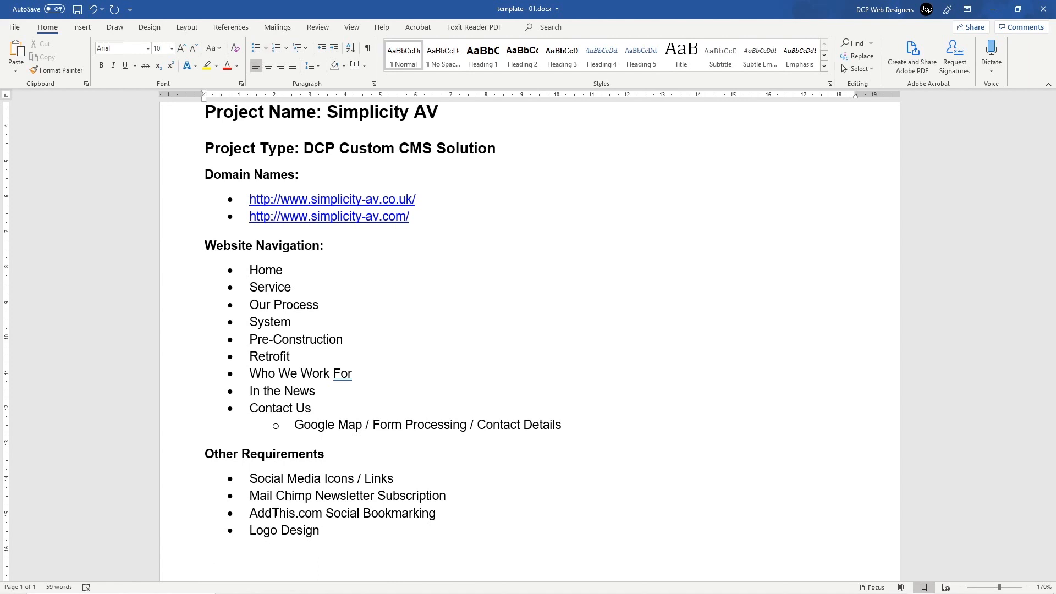
{"action": "key", "text": "ctrl+s"}
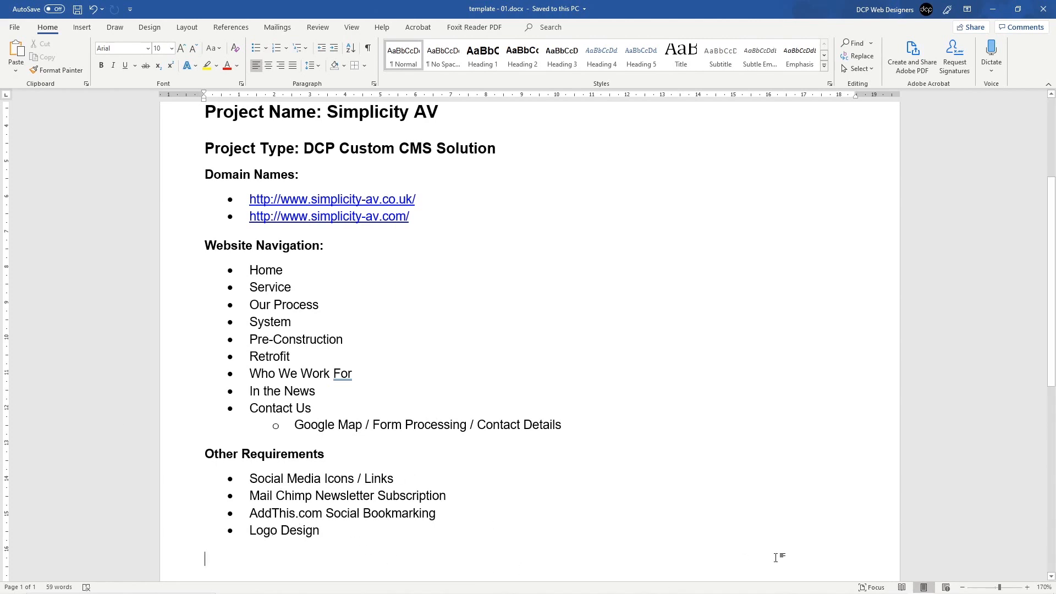
{"action": "key", "text": "super"}
{"action": "left_click", "coordinate": [896, 583]}
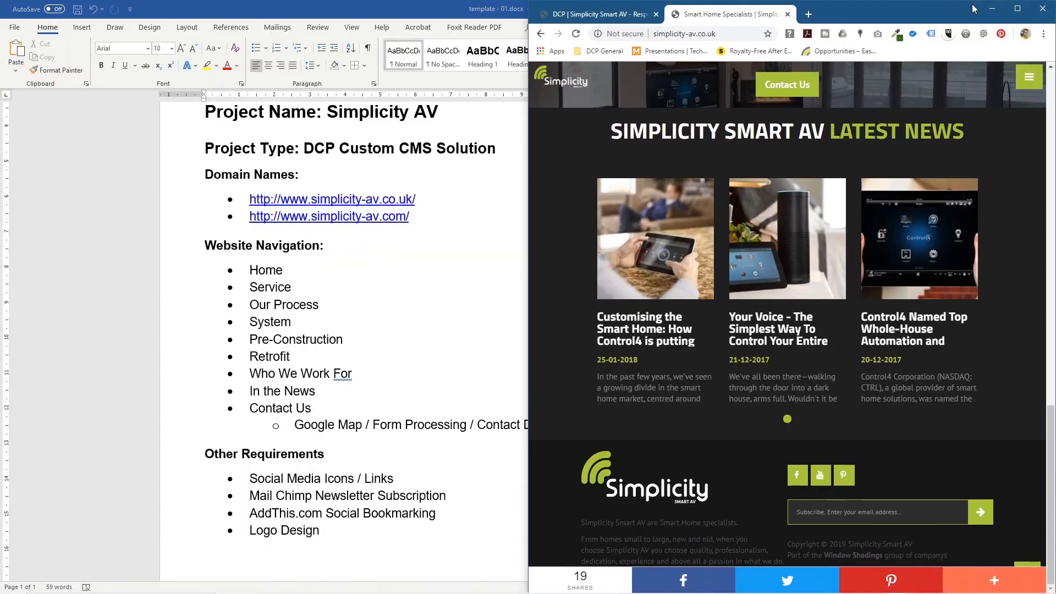
{"action": "left_click", "coordinate": [1018, 9]}
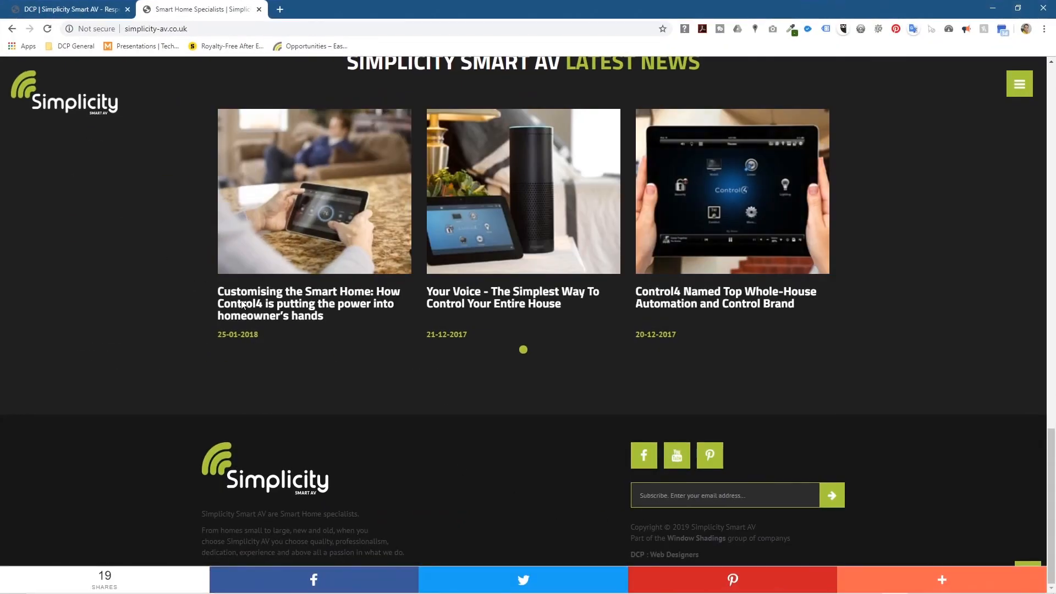
{"action": "left_click", "coordinate": [75, 110]}
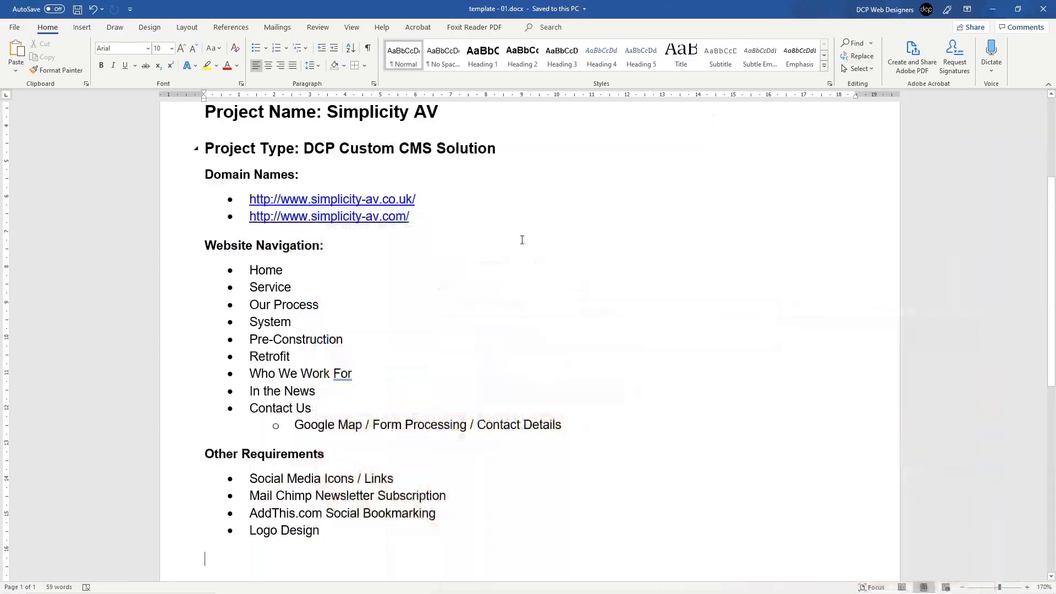
Step: Put 'Image Slider / Home Page' at the top of Other Requirements, save, and return to the Simplicity site
{"action": "left_click", "coordinate": [992, 8]}
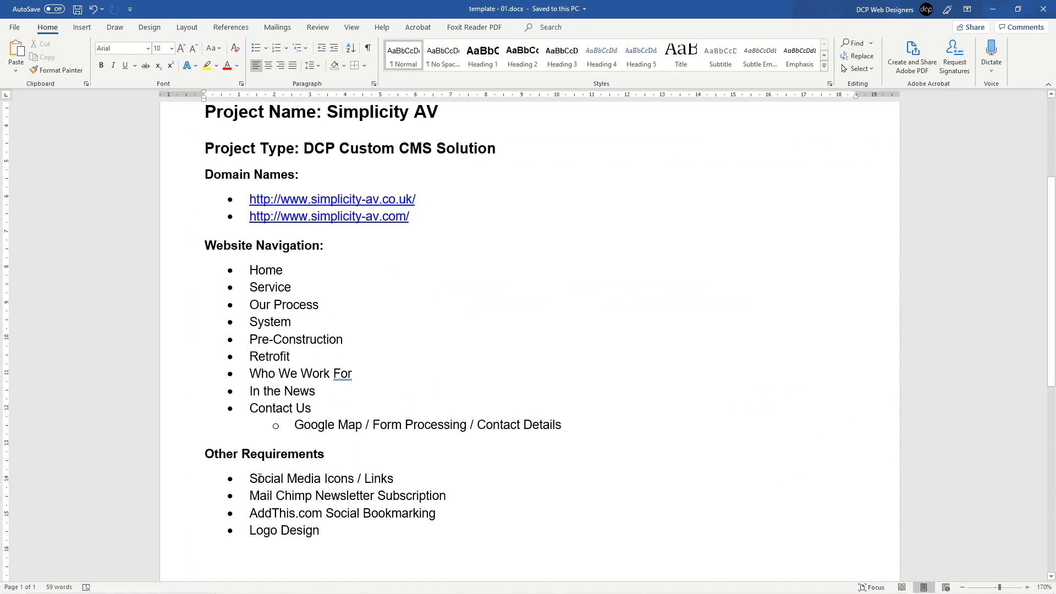
{"action": "left_click", "coordinate": [327, 456]}
{"action": "key", "text": "Return"}
{"action": "type", "text": "In"}
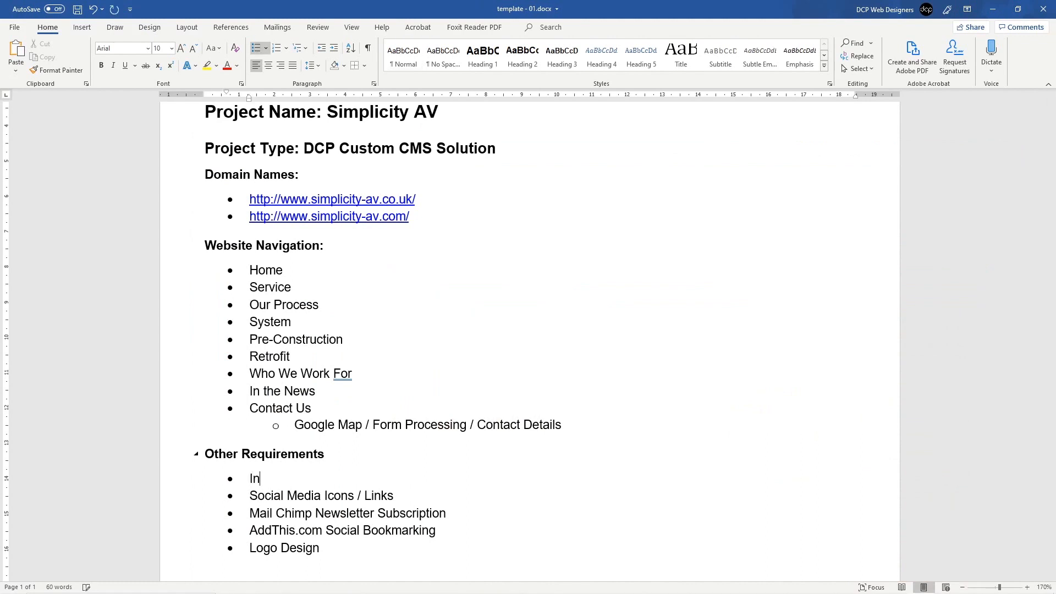
{"action": "key", "text": "BackSpace"}
{"action": "type", "text": "mahe"}
{"action": "key", "text": "BackSpace"}
{"action": "key", "text": "BackSpace"}
{"action": "type", "text": "hge"}
{"action": "key", "text": "BackSpace"}
{"action": "key", "text": "BackSpace"}
{"action": "key", "text": "BackSpace"}
{"action": "type", "text": "ge Slider / Home Page"}
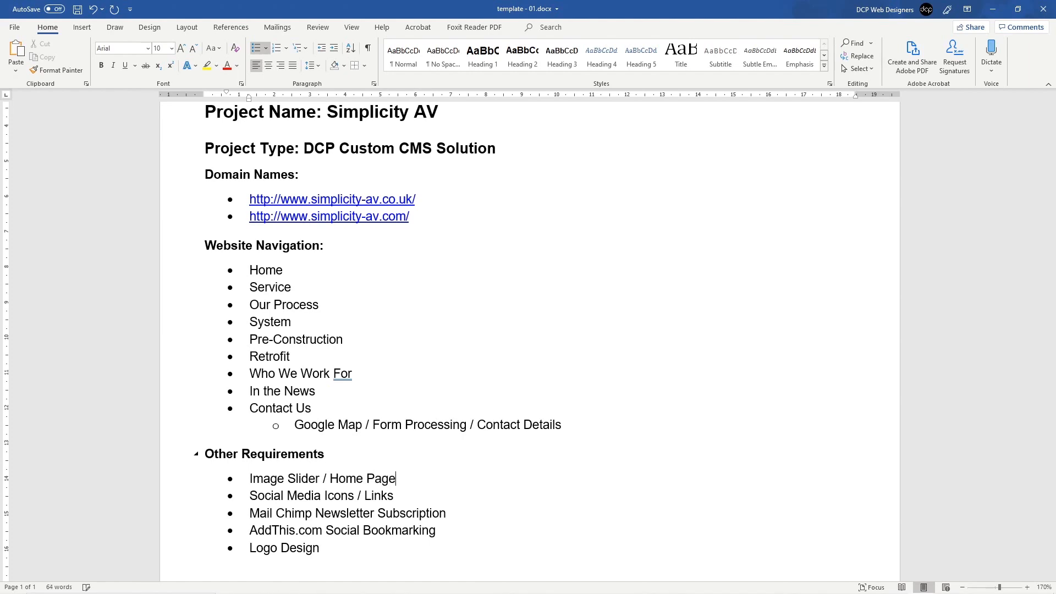
{"action": "key", "text": "ctrl+s"}
{"action": "key", "text": "alt+Tab"}
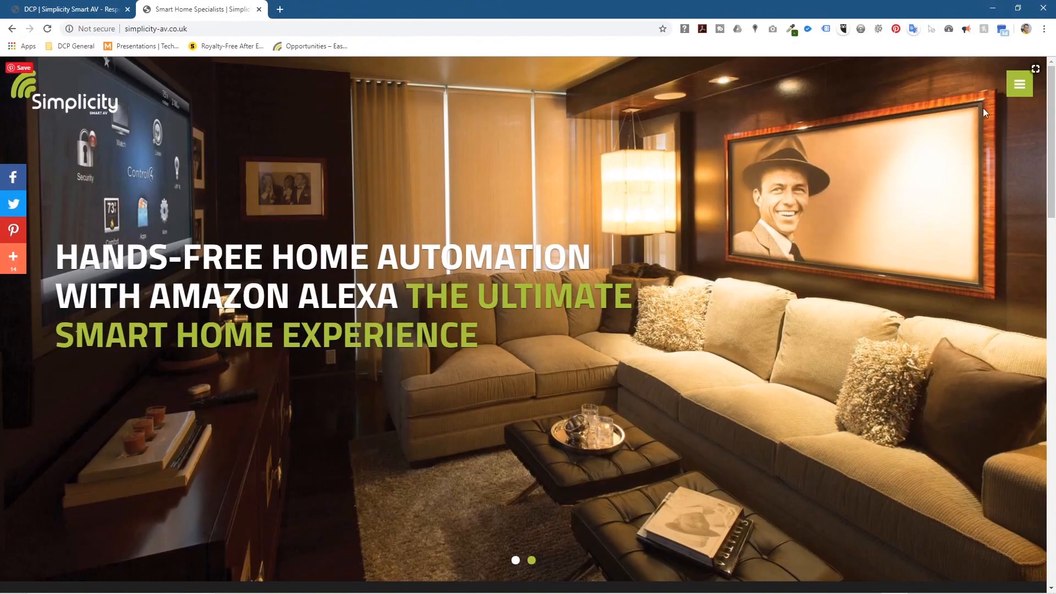
Step: Browse the Simplicity website's Services page from its navigation menu
{"action": "left_click", "coordinate": [1019, 83]}
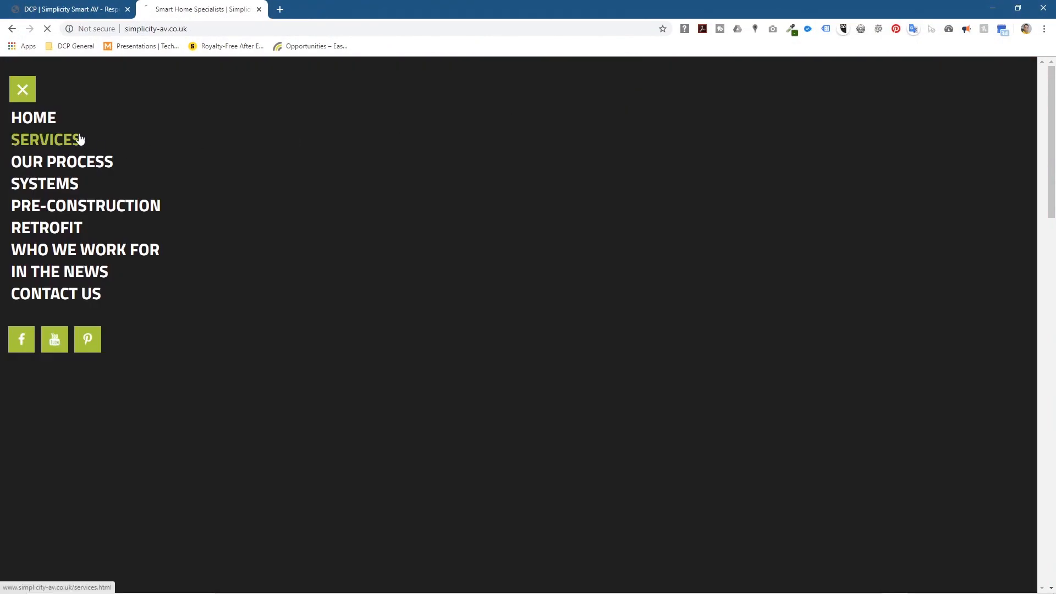
{"action": "left_click", "coordinate": [77, 141]}
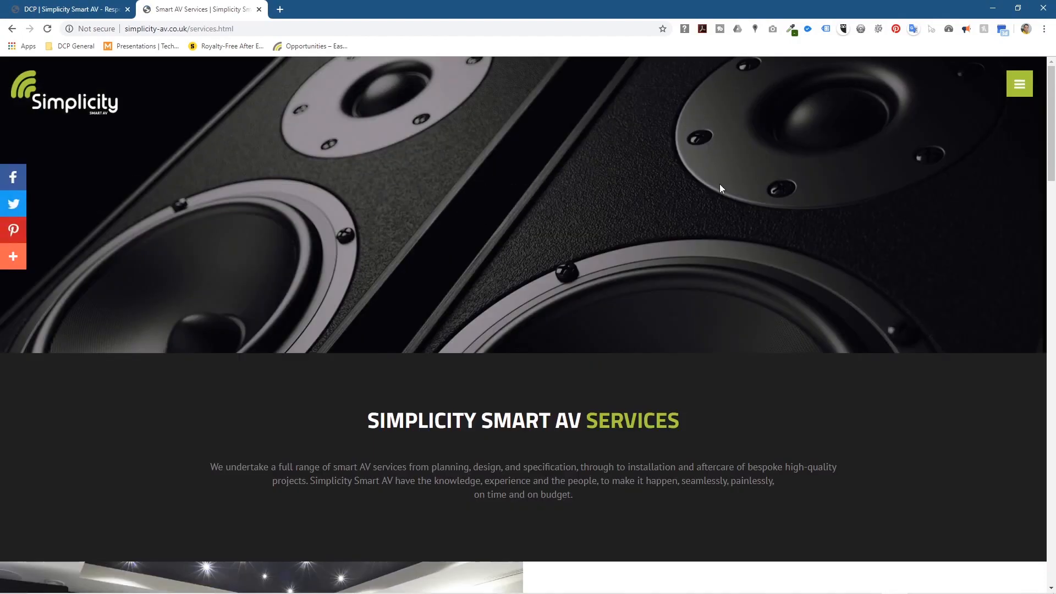
{"action": "scroll", "coordinate": [457, 278], "scroll_direction": "down", "scroll_amount": 20}
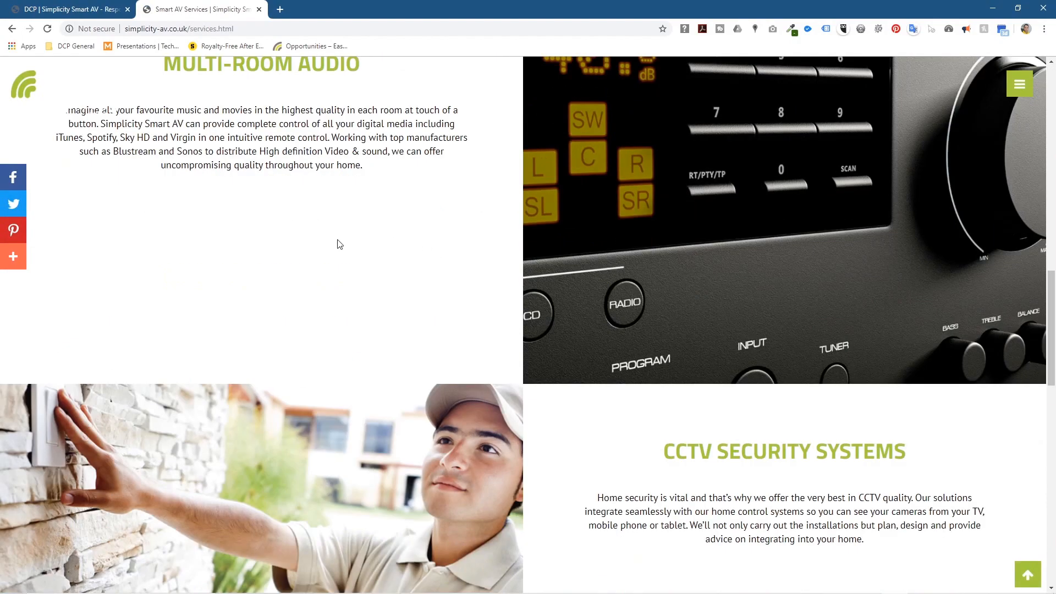
{"action": "scroll", "coordinate": [398, 294], "scroll_direction": "down", "scroll_amount": 10}
{"action": "scroll", "coordinate": [423, 312], "scroll_direction": "up", "scroll_amount": 10}
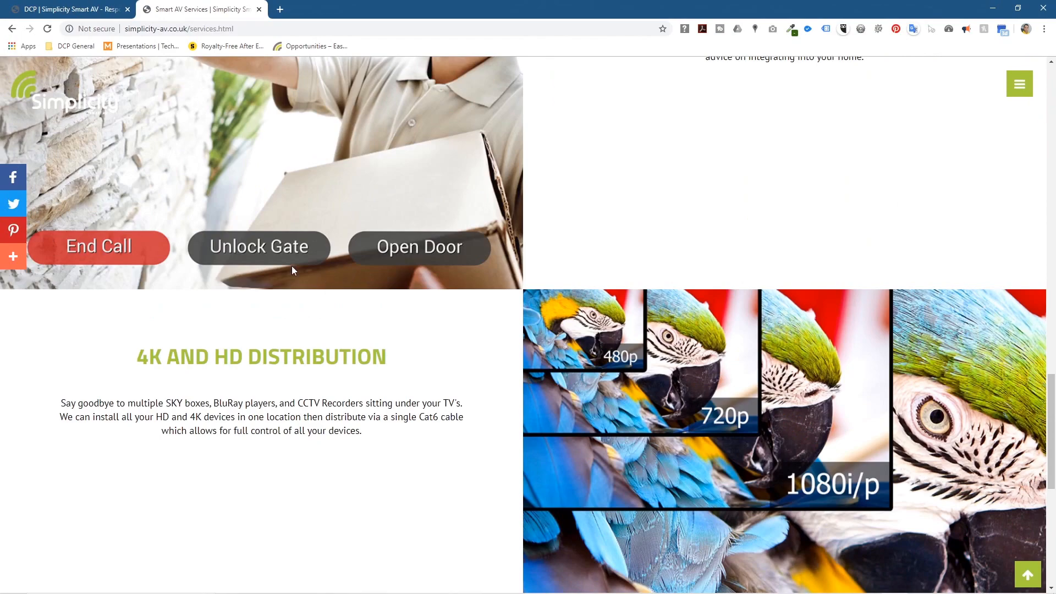
{"action": "scroll", "coordinate": [564, 331], "scroll_direction": "down", "scroll_amount": 8}
{"action": "scroll", "coordinate": [566, 325], "scroll_direction": "up", "scroll_amount": 2}
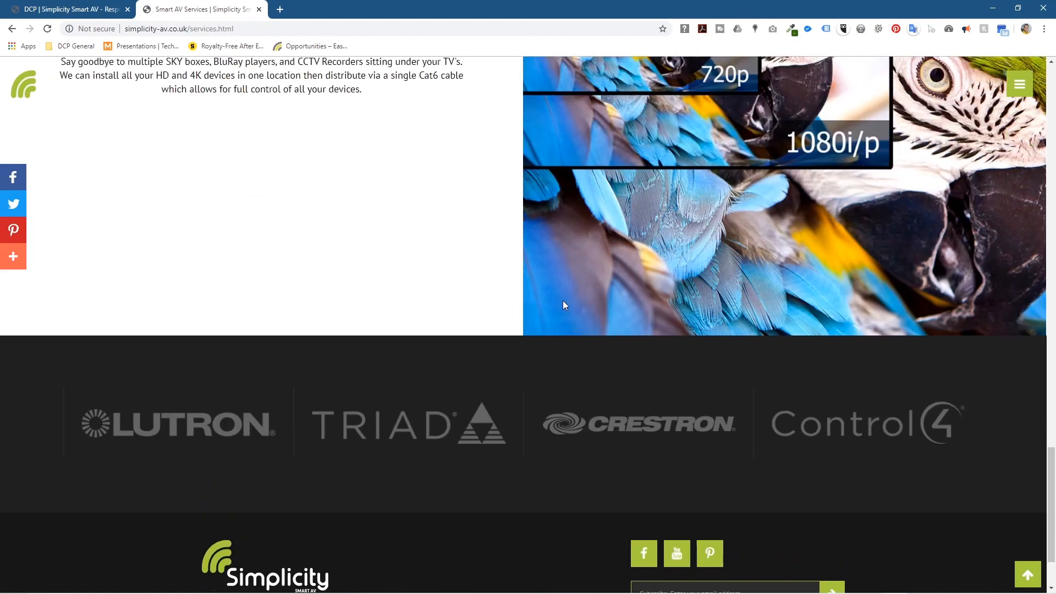
{"action": "scroll", "coordinate": [565, 304], "scroll_direction": "up", "scroll_amount": 15}
Step: Go back to the home page and check the newsletter subscription email field
{"action": "left_click", "coordinate": [51, 105]}
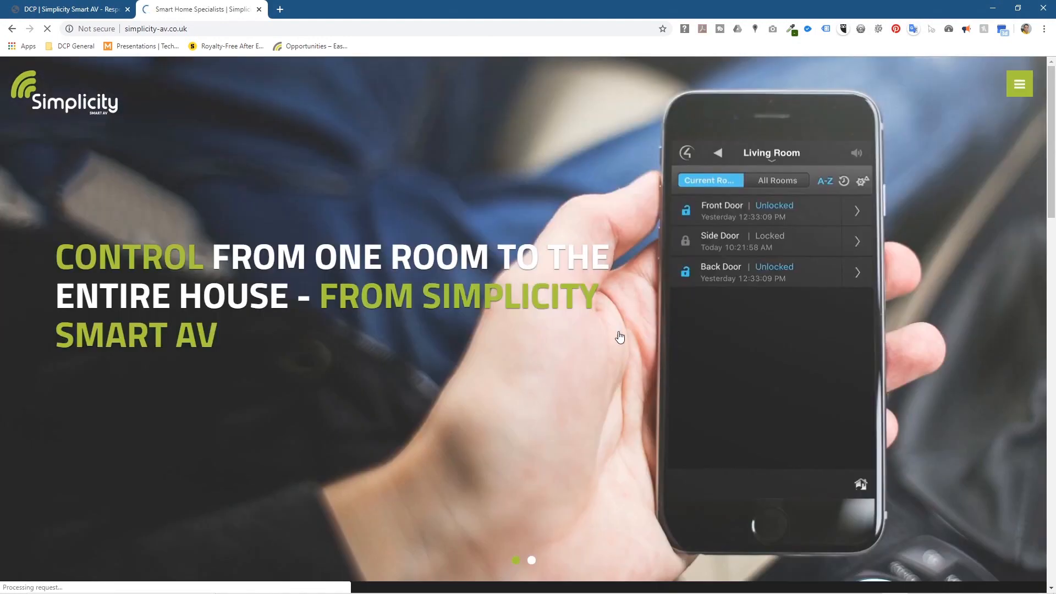
{"action": "scroll", "coordinate": [618, 335], "scroll_direction": "down", "scroll_amount": 15}
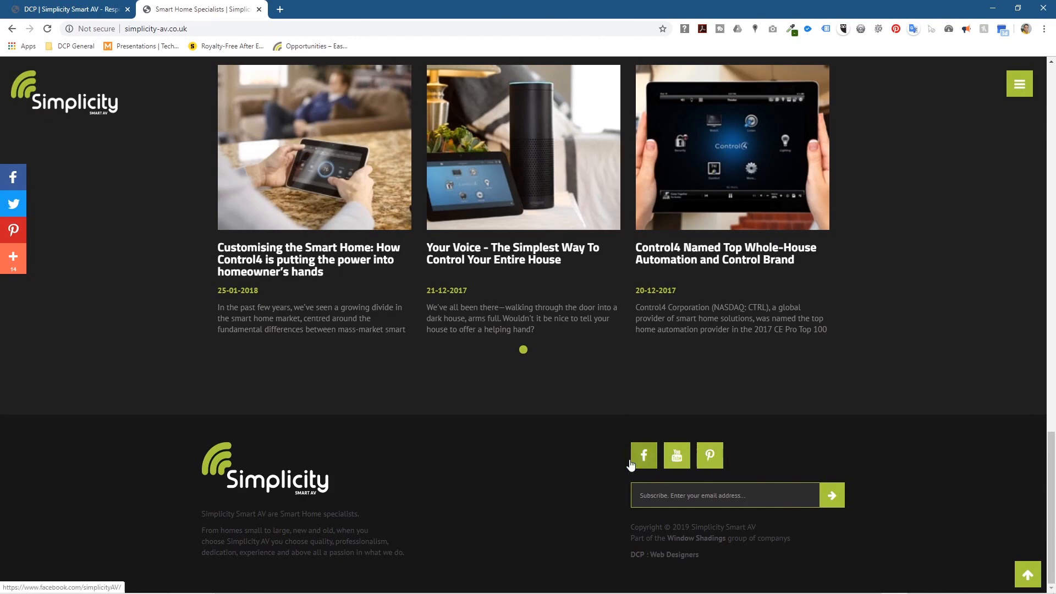
{"action": "left_click", "coordinate": [704, 500]}
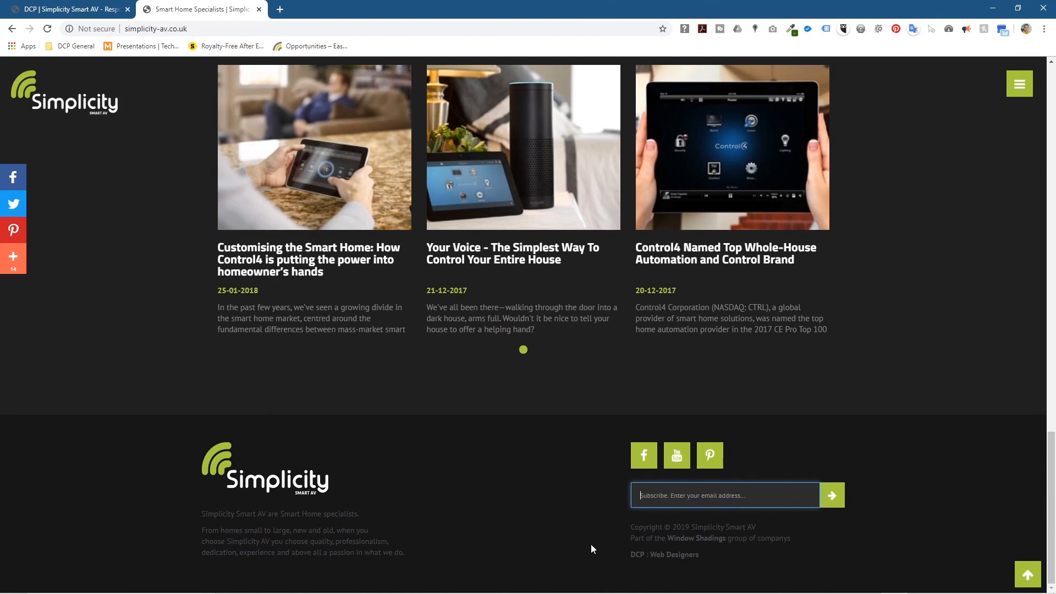
{"action": "left_click", "coordinate": [557, 510]}
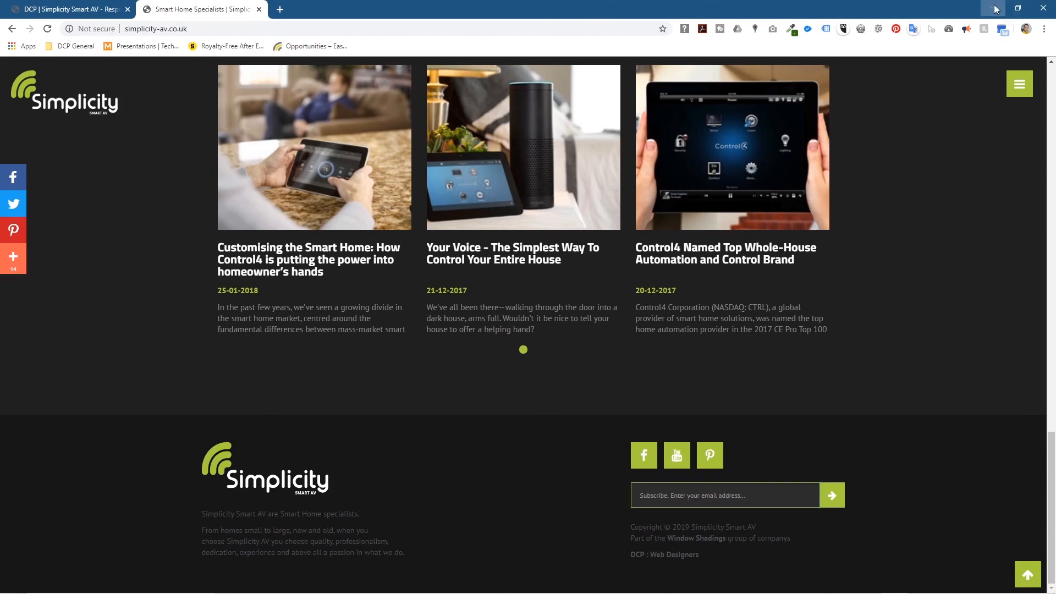
Step: Review the Contact Us page, then minimize Chrome to return to the Word document
{"action": "left_click", "coordinate": [1019, 84]}
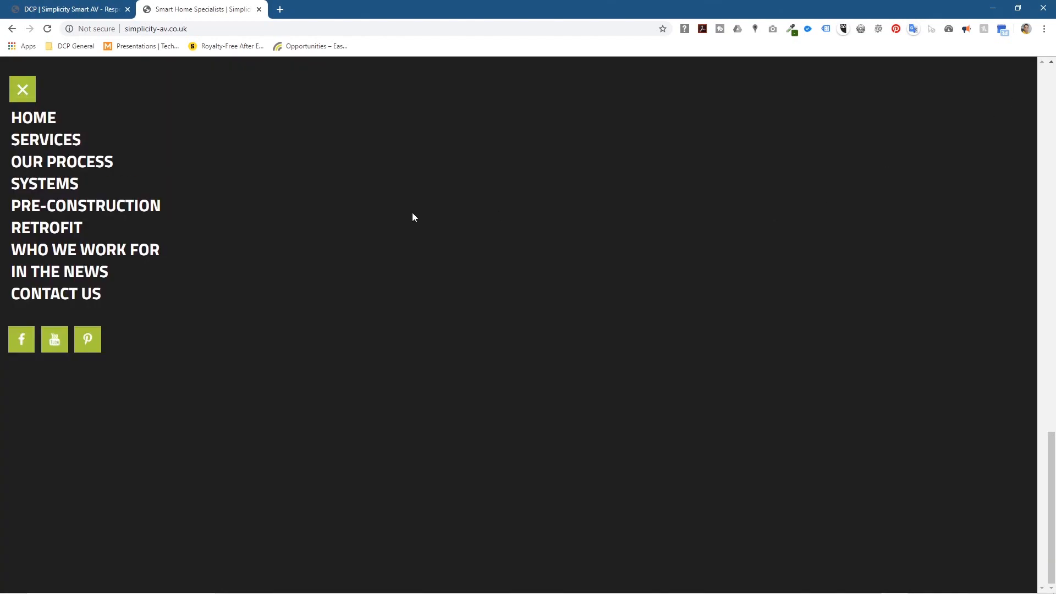
{"action": "left_click", "coordinate": [55, 291]}
{"action": "scroll", "coordinate": [518, 313], "scroll_direction": "down", "scroll_amount": 4}
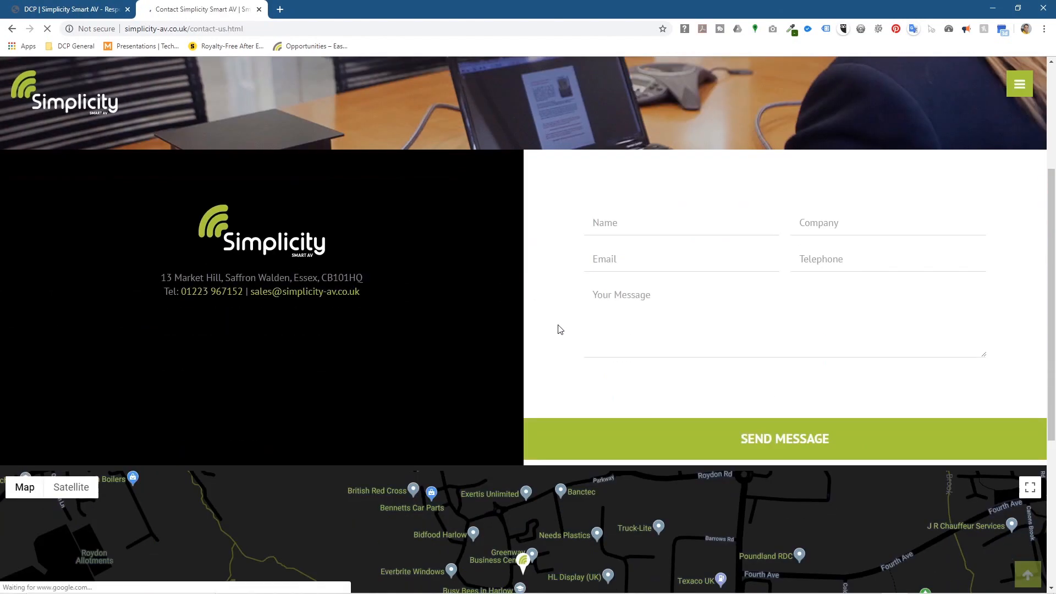
{"action": "scroll", "coordinate": [947, 435], "scroll_direction": "up", "scroll_amount": 4}
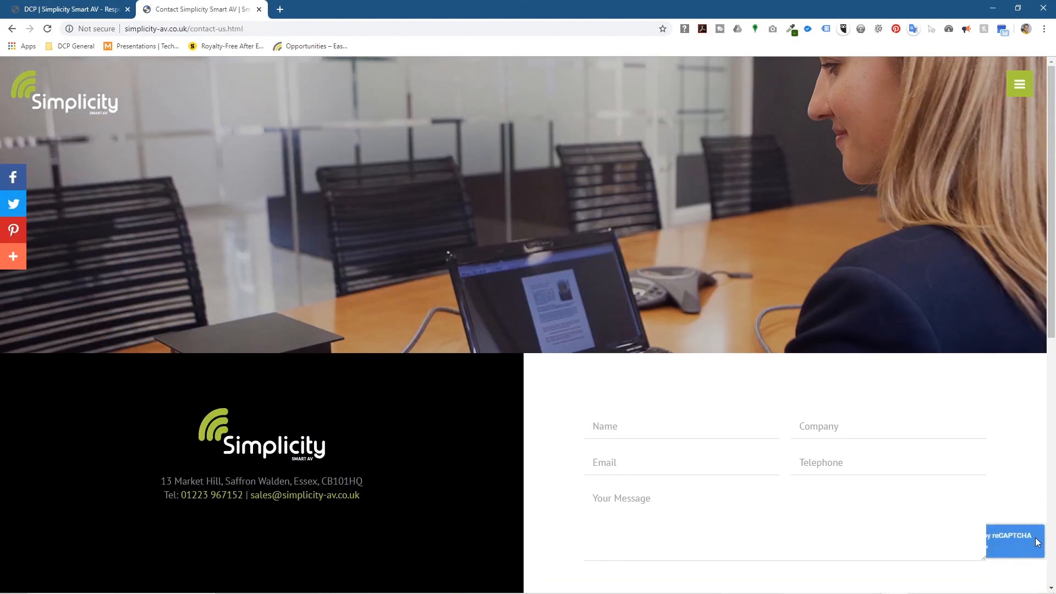
{"action": "scroll", "coordinate": [1028, 528], "scroll_direction": "down", "scroll_amount": 3}
{"action": "scroll", "coordinate": [1017, 484], "scroll_direction": "up", "scroll_amount": 1}
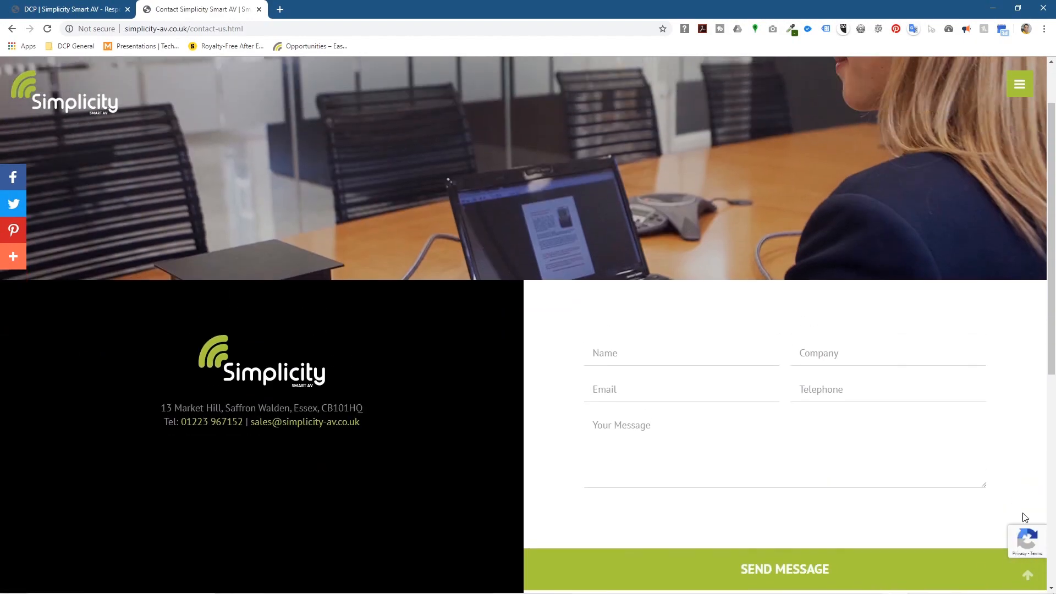
{"action": "left_click", "coordinate": [993, 9]}
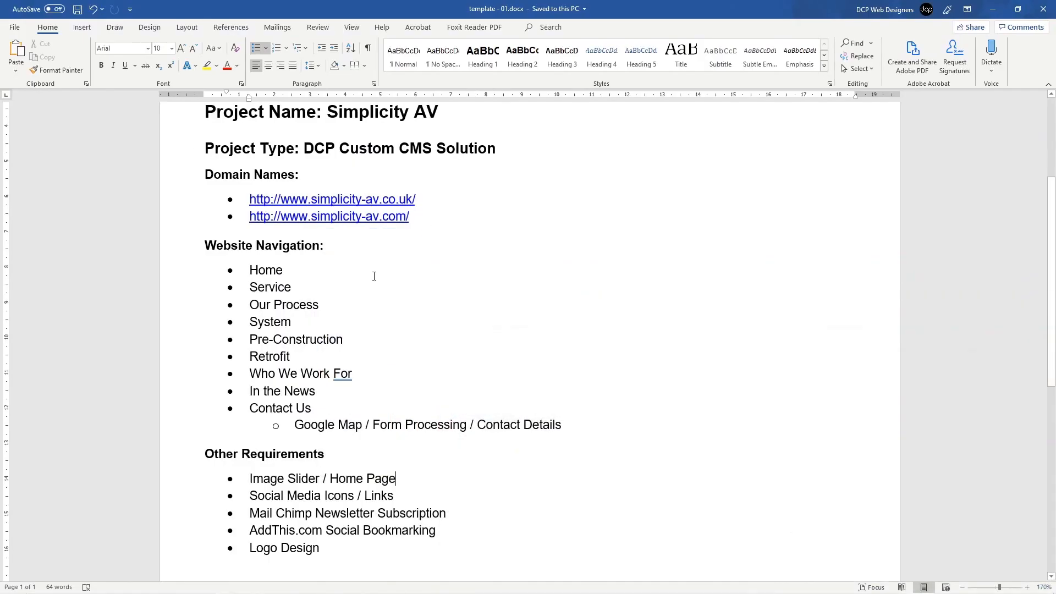
Step: Add a 'Google ReCaptcha' bullet below Image Slider / Home Page and save the document
{"action": "left_click", "coordinate": [304, 496]}
{"action": "key", "text": "Return"}
{"action": "type", "text": "Google "}
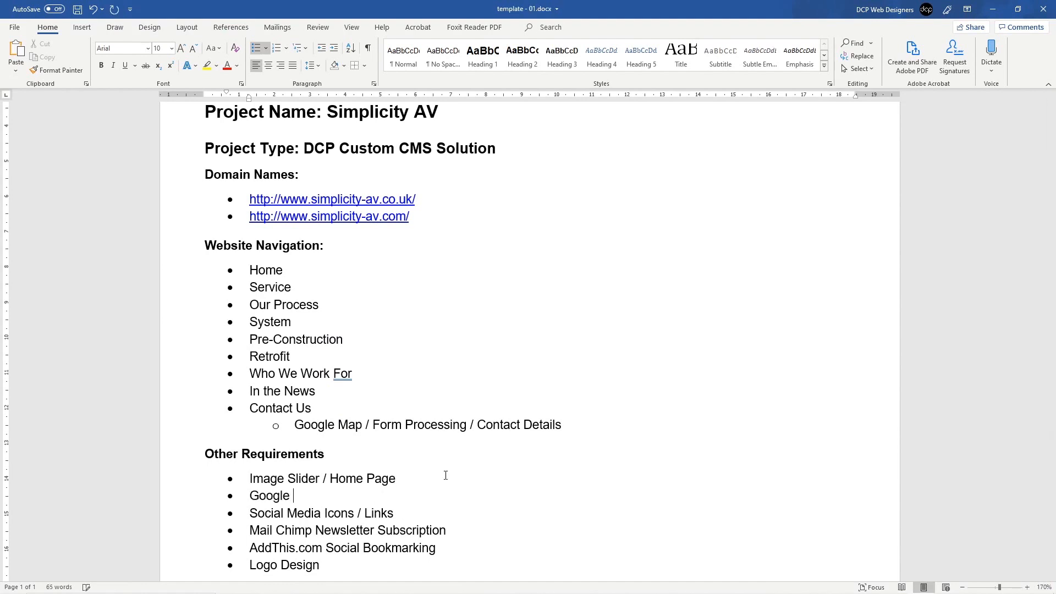
{"action": "type", "text": "ReCaptcha"}
{"action": "key", "text": "ctrl+s"}
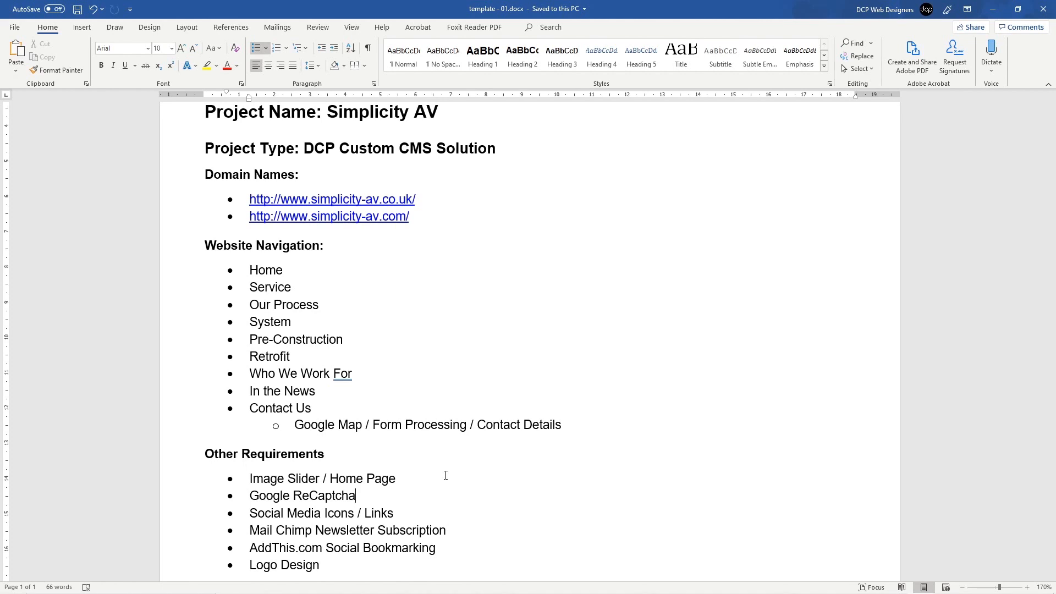
{"action": "scroll", "coordinate": [445, 475], "scroll_direction": "down", "scroll_amount": 3}
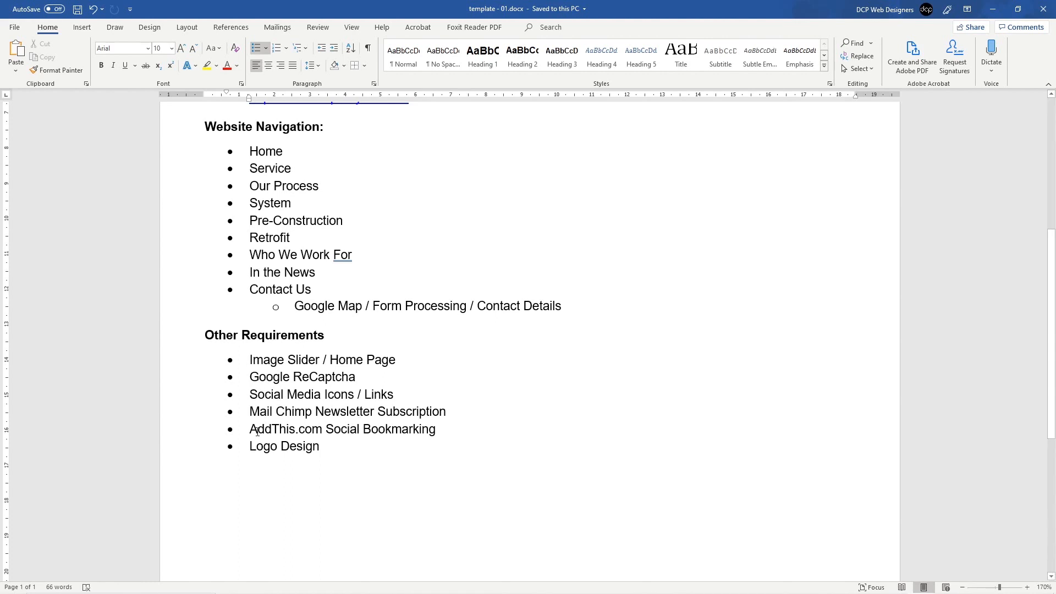
Step: Select and inspect the AddThis.com Social Bookmarking and Logo Design items in the list
{"action": "left_click_drag", "start_coordinate": [257, 431], "coordinate": [442, 432]}
{"action": "left_click", "coordinate": [446, 436]}
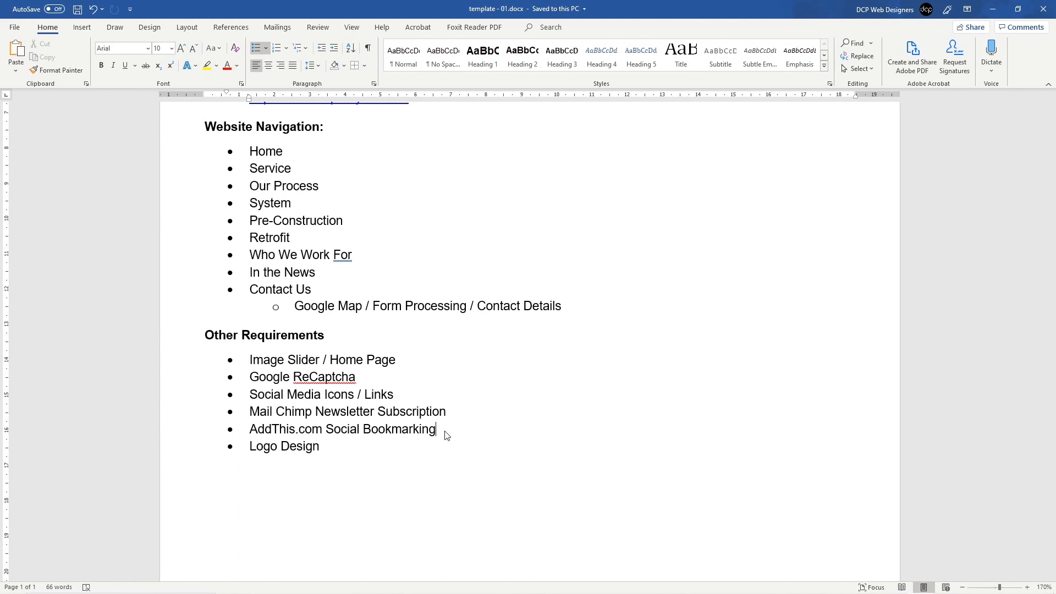
{"action": "left_click", "coordinate": [298, 446]}
{"action": "left_click_drag", "start_coordinate": [322, 446], "coordinate": [244, 445]}
{"action": "left_click", "coordinate": [312, 449]}
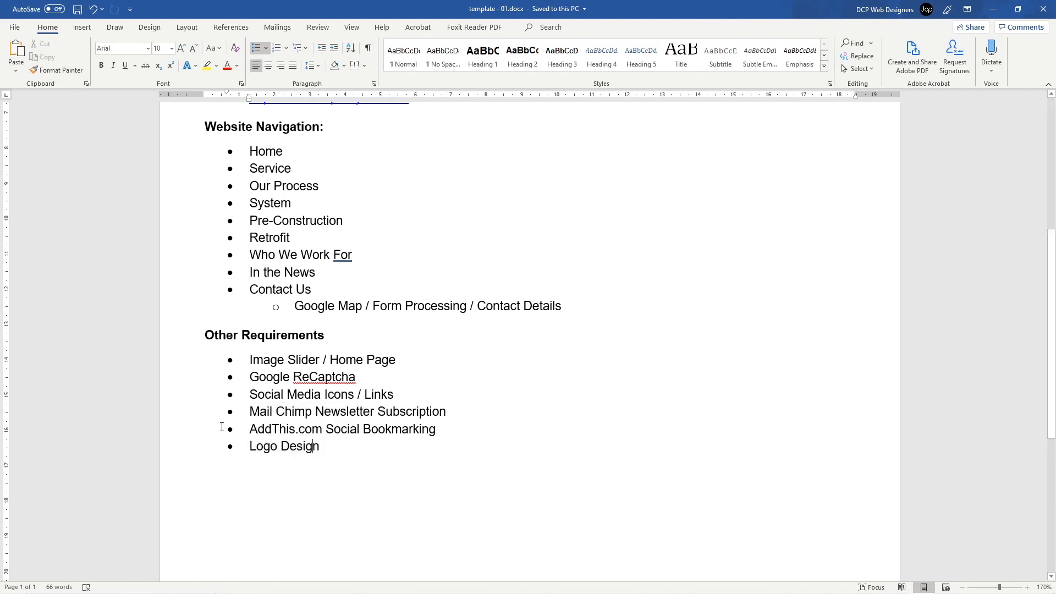
{"action": "right_click", "coordinate": [312, 446]}
{"action": "key", "text": "Escape"}
Step: Add a new plain paragraph after Logo Design at the end of the Other Requirements list
{"action": "scroll", "coordinate": [268, 160], "scroll_direction": "up", "scroll_amount": 5}
{"action": "scroll", "coordinate": [304, 389], "scroll_direction": "down", "scroll_amount": 6}
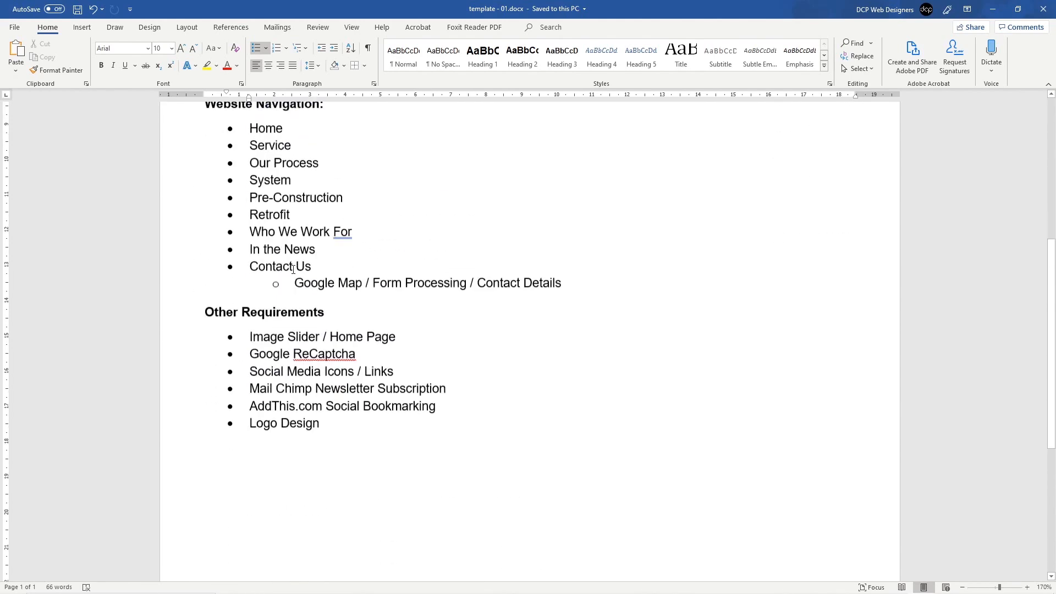
{"action": "left_click_drag", "start_coordinate": [326, 389], "coordinate": [254, 386]}
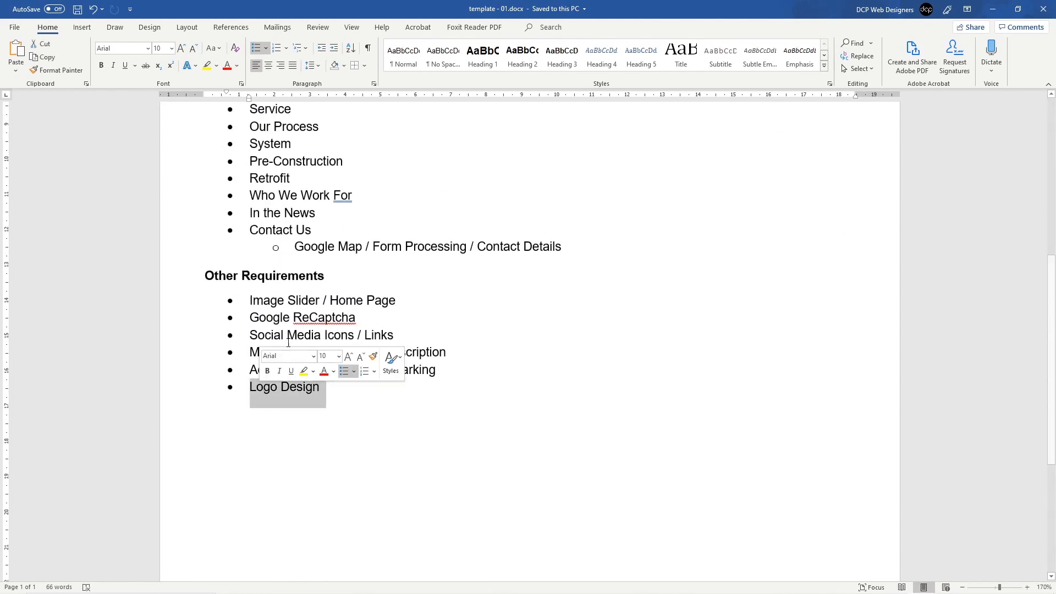
{"action": "left_click", "coordinate": [303, 389]}
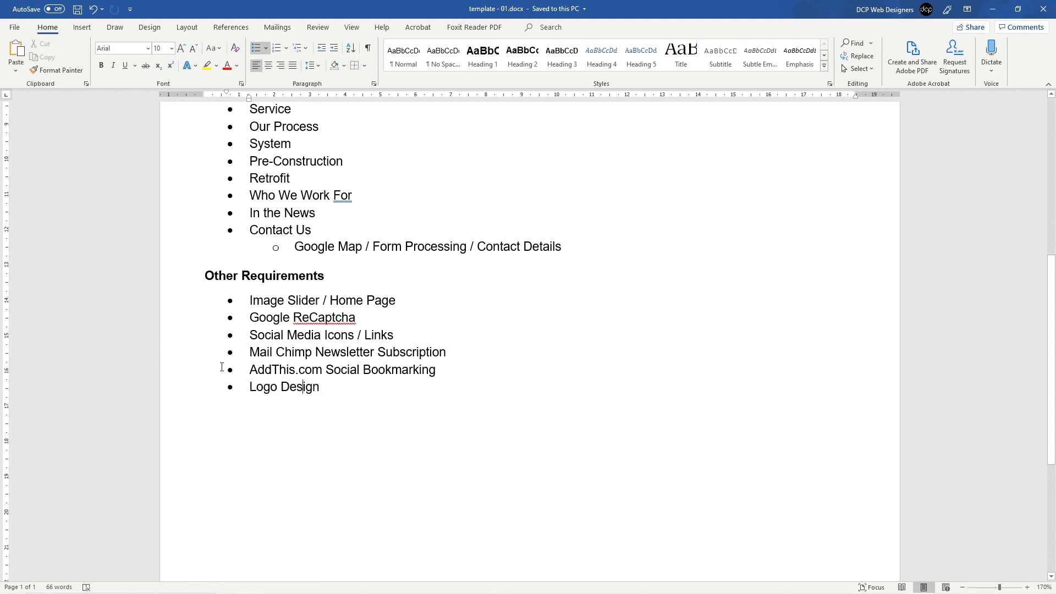
{"action": "left_click", "coordinate": [346, 394]}
{"action": "key", "text": "Return"}
{"action": "key", "text": "Return"}
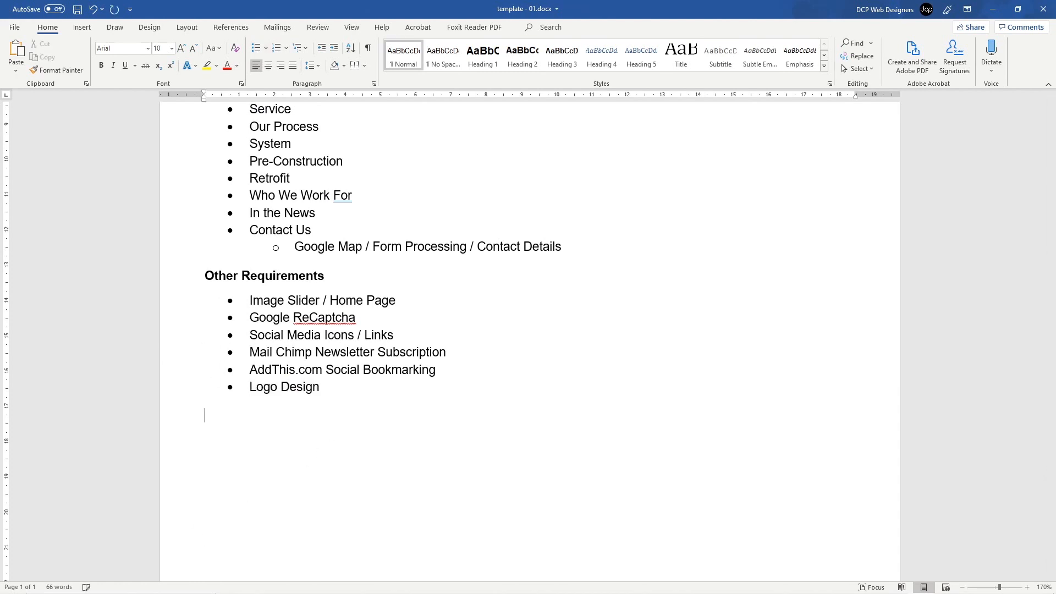
Step: Switch to the Insert tab and scroll through the requirements lists
{"action": "scroll", "coordinate": [424, 385], "scroll_direction": "up", "scroll_amount": 5}
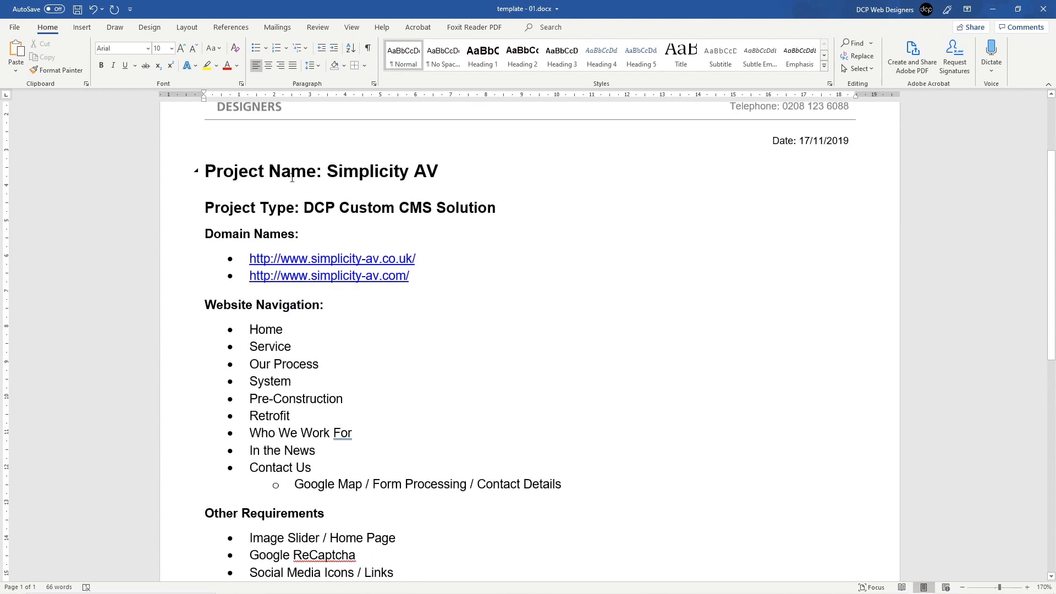
{"action": "scroll", "coordinate": [306, 426], "scroll_direction": "down", "scroll_amount": 10}
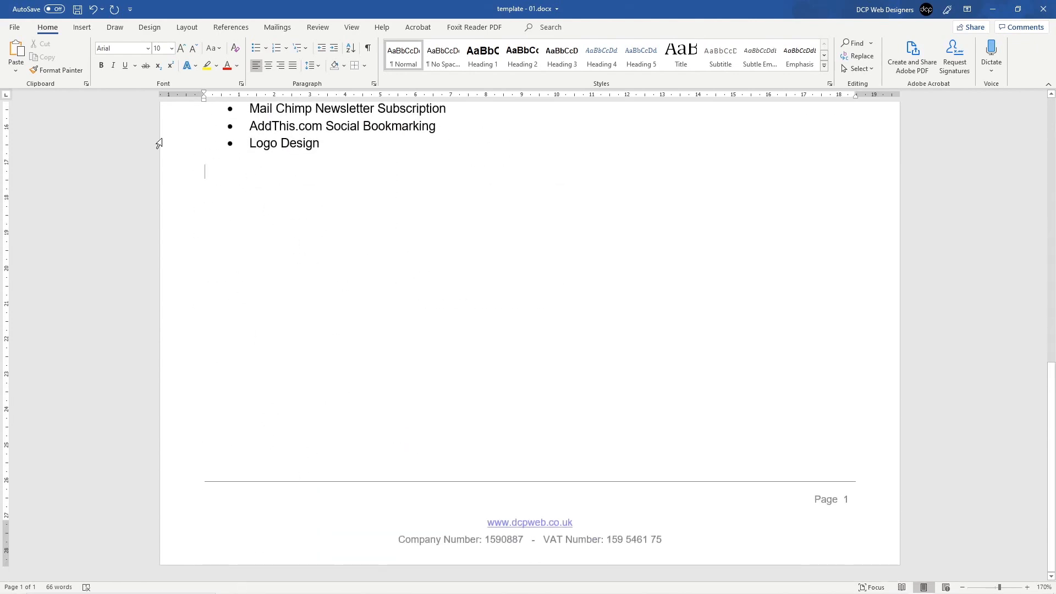
{"action": "left_click", "coordinate": [84, 27]}
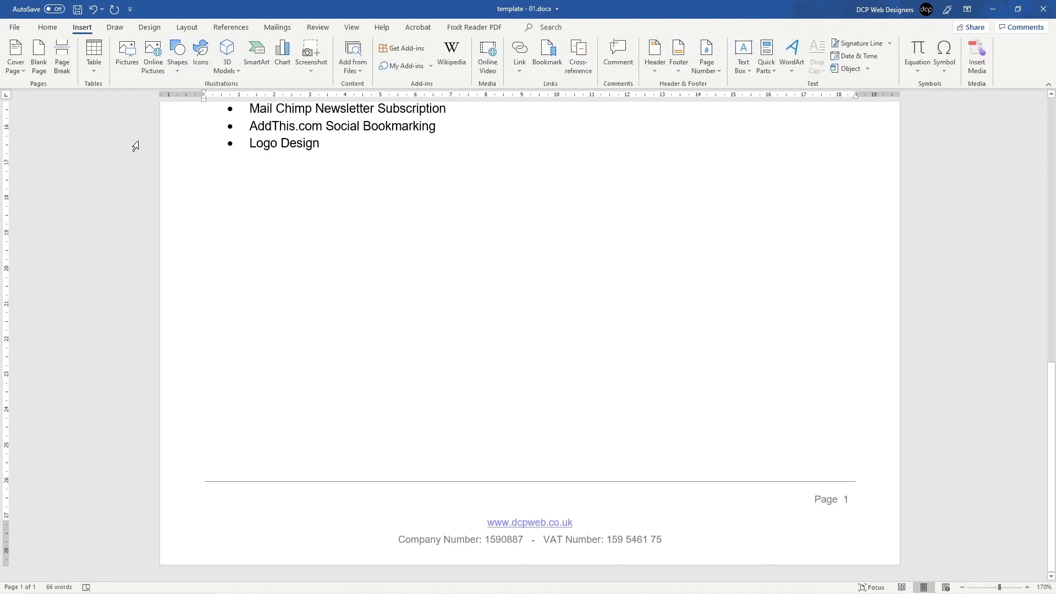
{"action": "scroll", "coordinate": [328, 243], "scroll_direction": "up", "scroll_amount": 8}
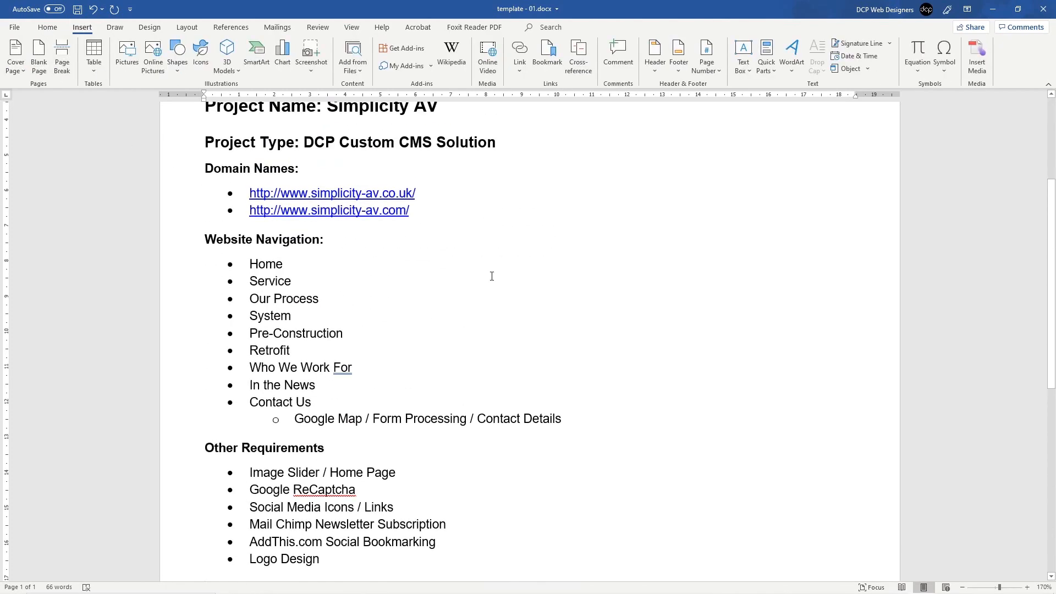
{"action": "scroll", "coordinate": [492, 276], "scroll_direction": "down", "scroll_amount": 3}
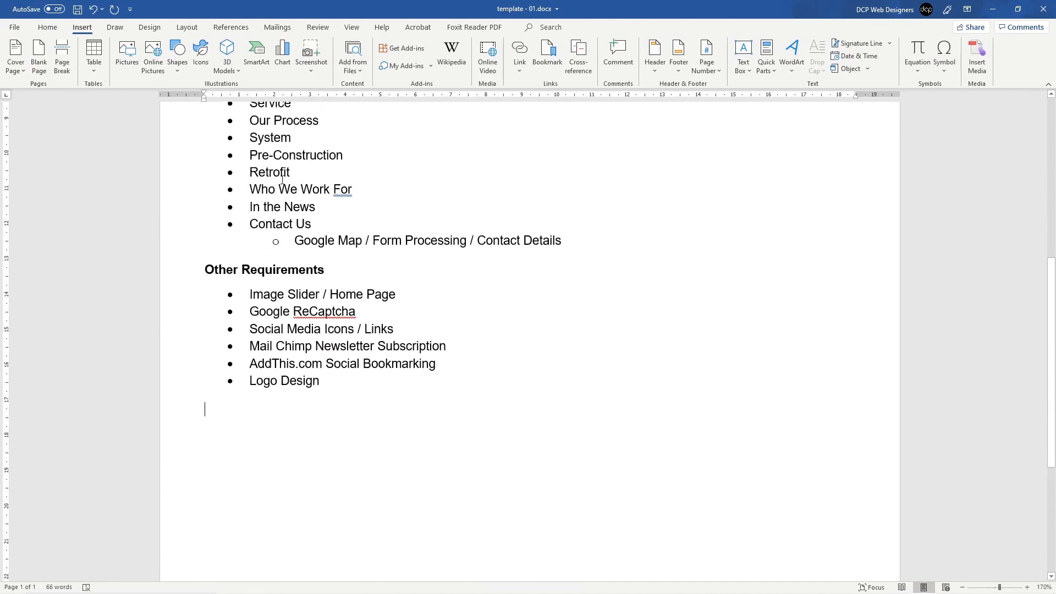
{"action": "scroll", "coordinate": [308, 248], "scroll_direction": "up", "scroll_amount": 4}
{"action": "scroll", "coordinate": [368, 327], "scroll_direction": "down", "scroll_amount": 4}
{"action": "scroll", "coordinate": [326, 338], "scroll_direction": "up", "scroll_amount": 2}
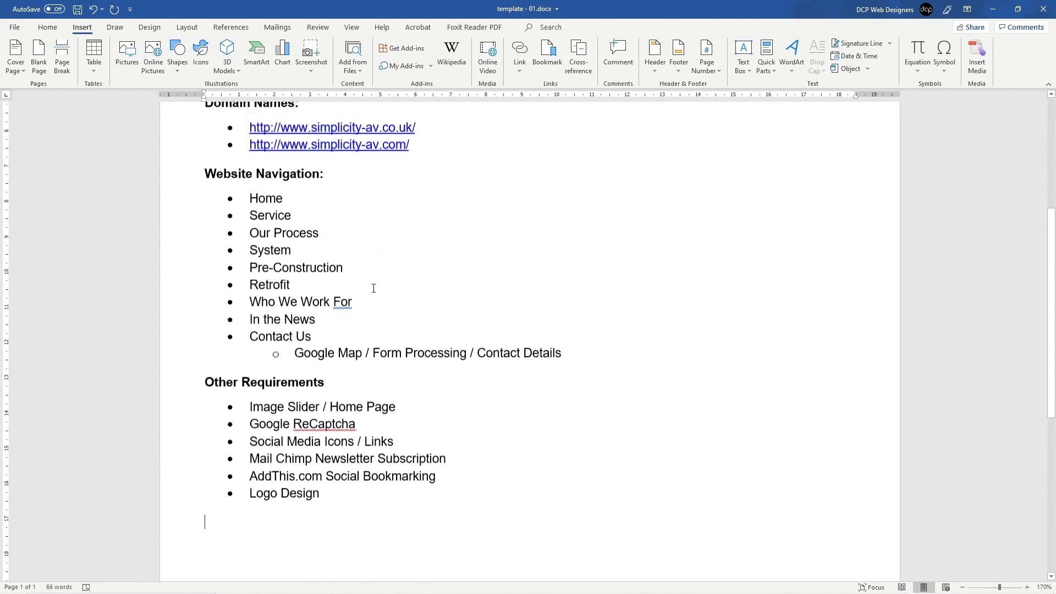
Step: Dismiss the grammar suggestion on 'Who We Work For' and save the document
{"action": "right_click", "coordinate": [347, 308]}
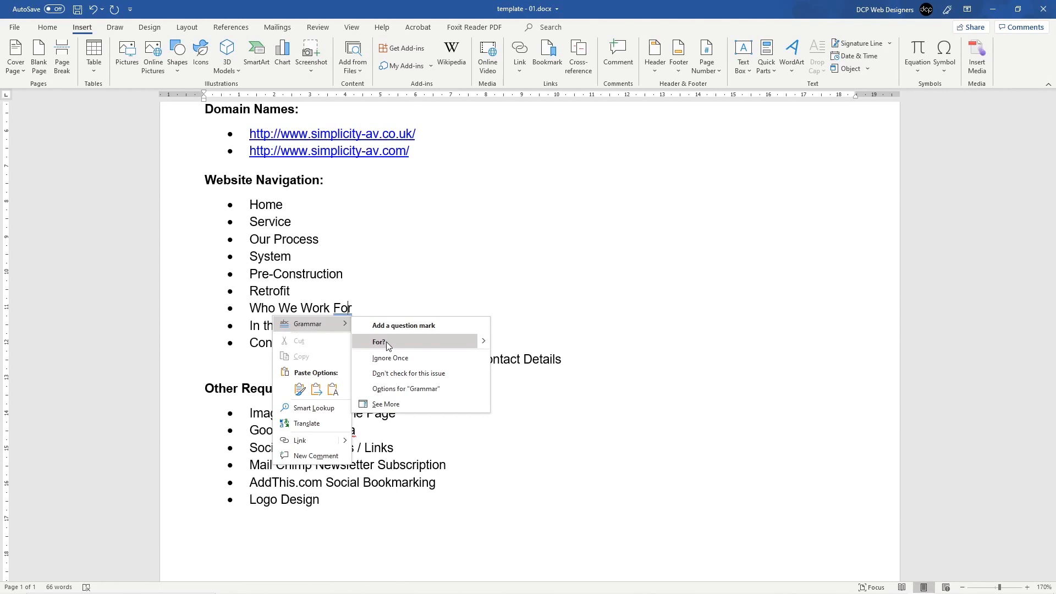
{"action": "left_click", "coordinate": [378, 313]}
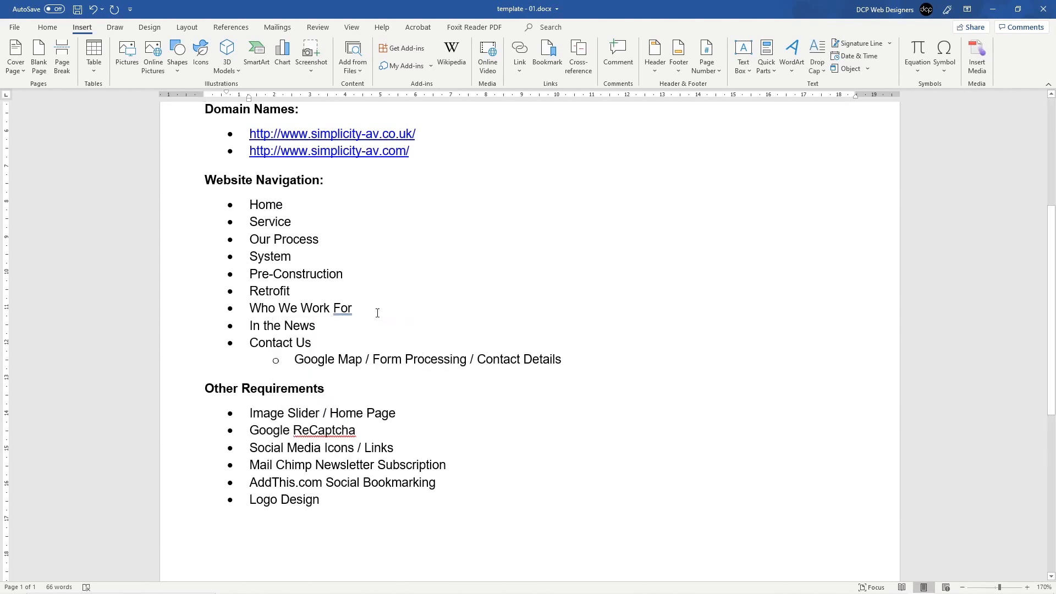
{"action": "triple_click", "coordinate": [377, 313]}
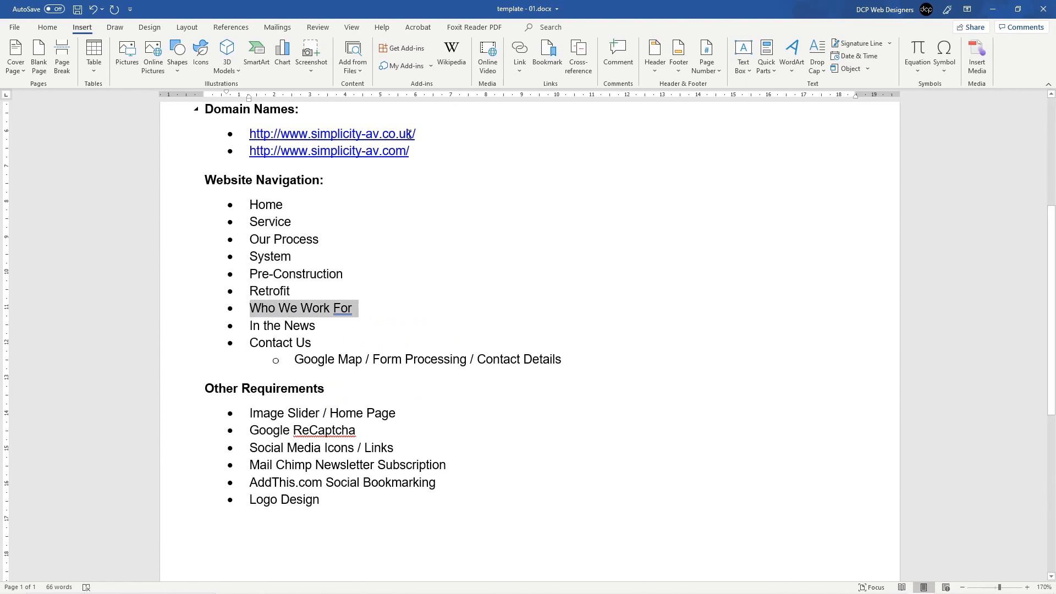
{"action": "left_click", "coordinate": [359, 310]}
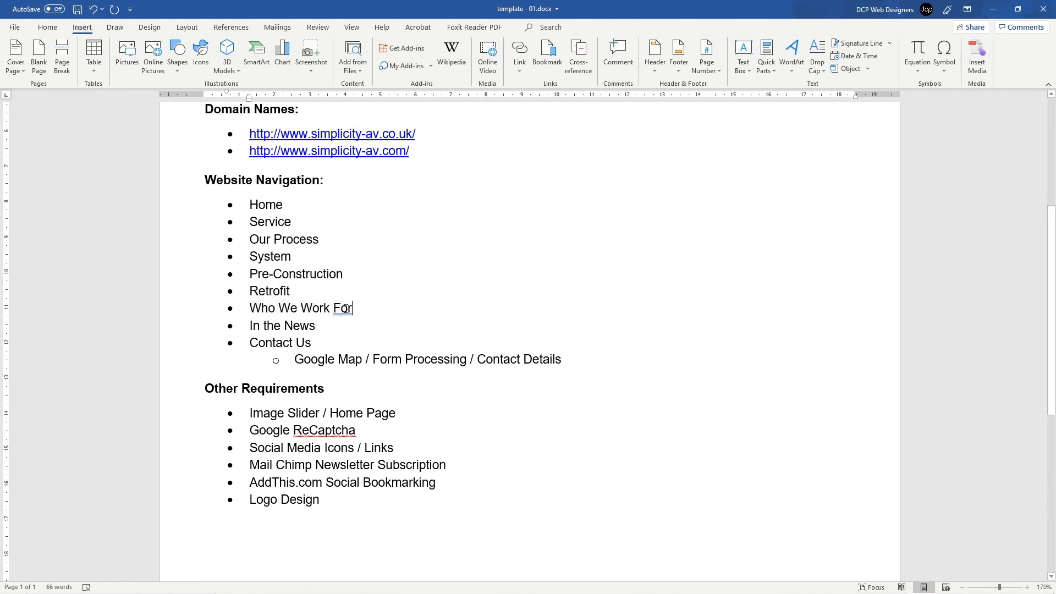
{"action": "key", "text": "ctrl+s"}
Step: Place the caret on the empty line below the requirements list
{"action": "double_click", "coordinate": [300, 430]}
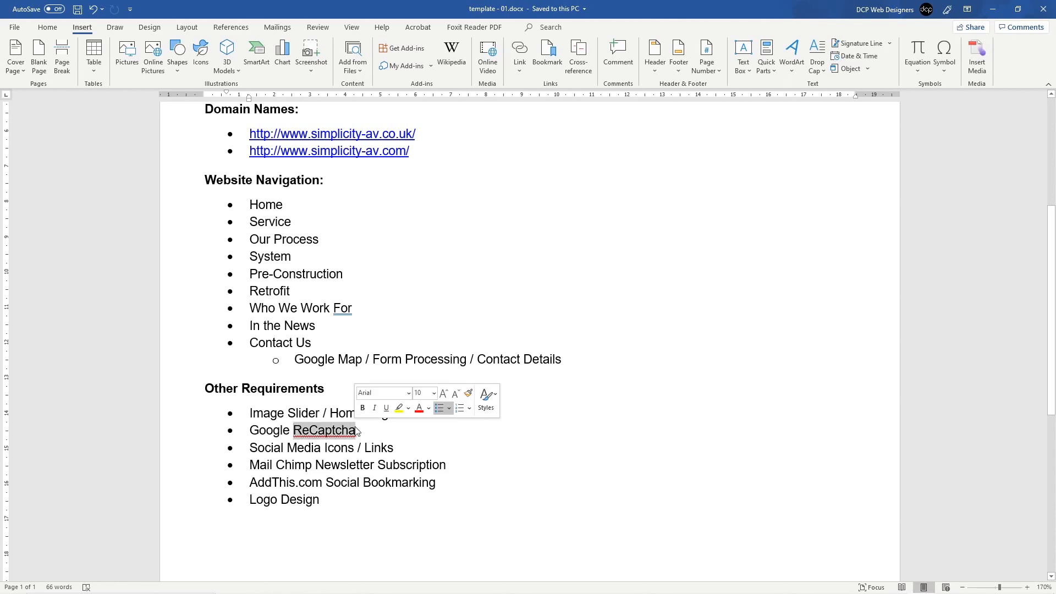
{"action": "key", "text": "Right"}
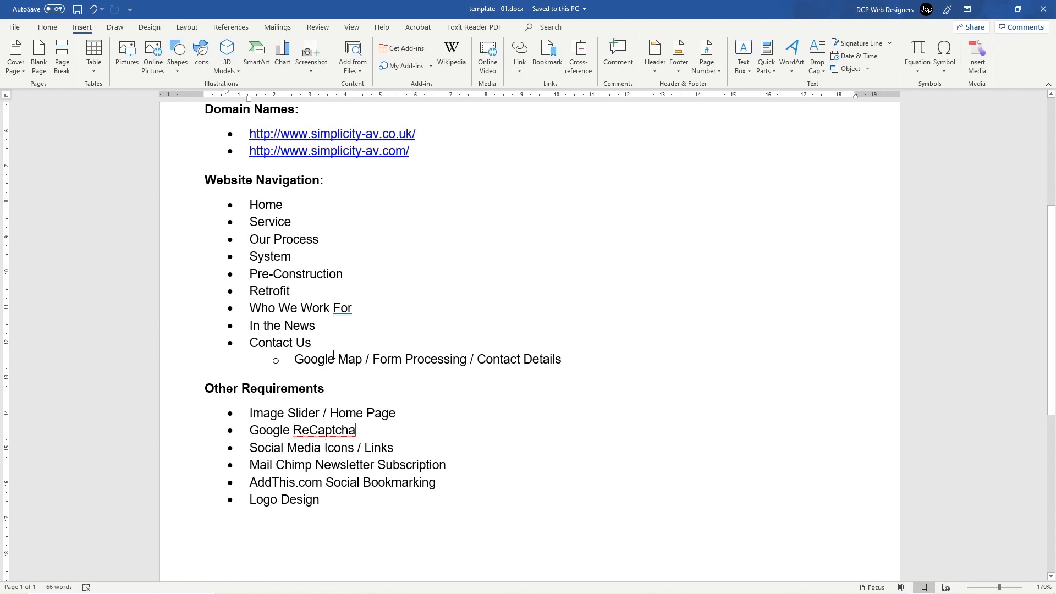
{"action": "scroll", "coordinate": [333, 354], "scroll_direction": "up", "scroll_amount": 5}
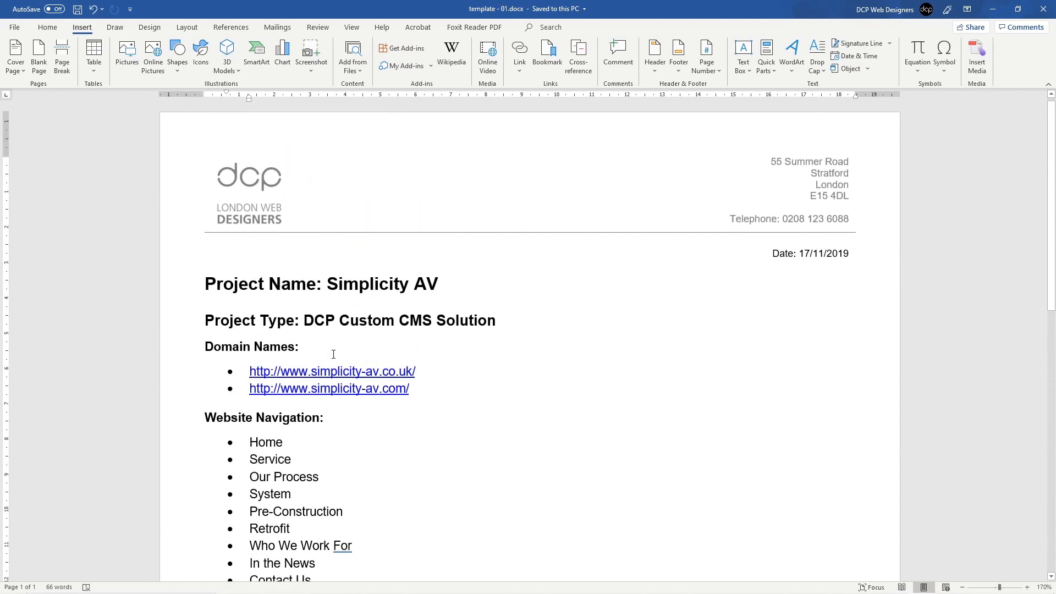
{"action": "scroll", "coordinate": [333, 354], "scroll_direction": "down", "scroll_amount": 6}
{"action": "left_click", "coordinate": [248, 487]}
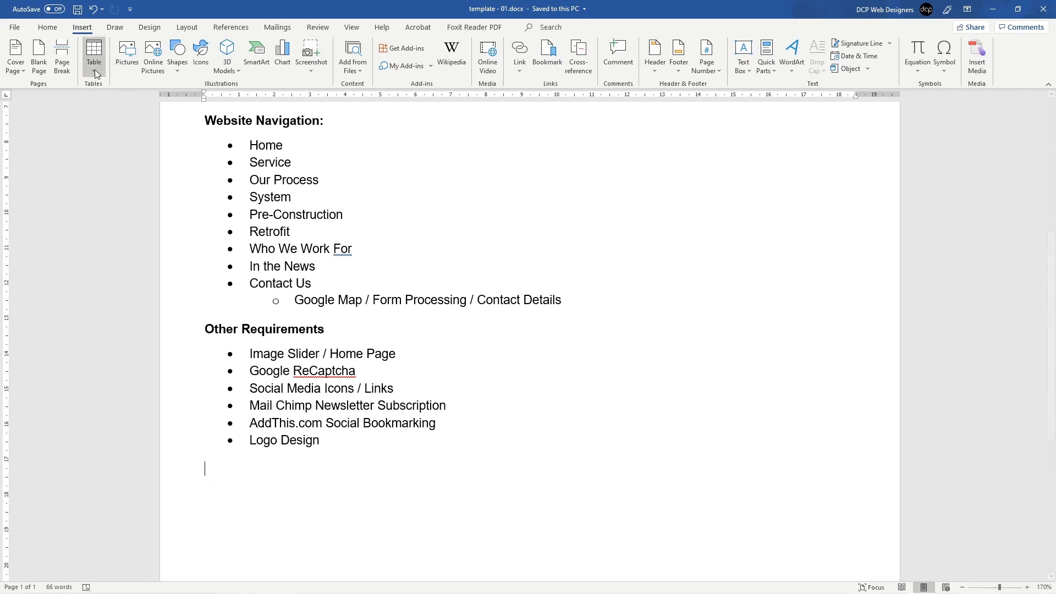
Step: Insert a page break after the requirements list to start page 2
{"action": "left_click", "coordinate": [65, 67]}
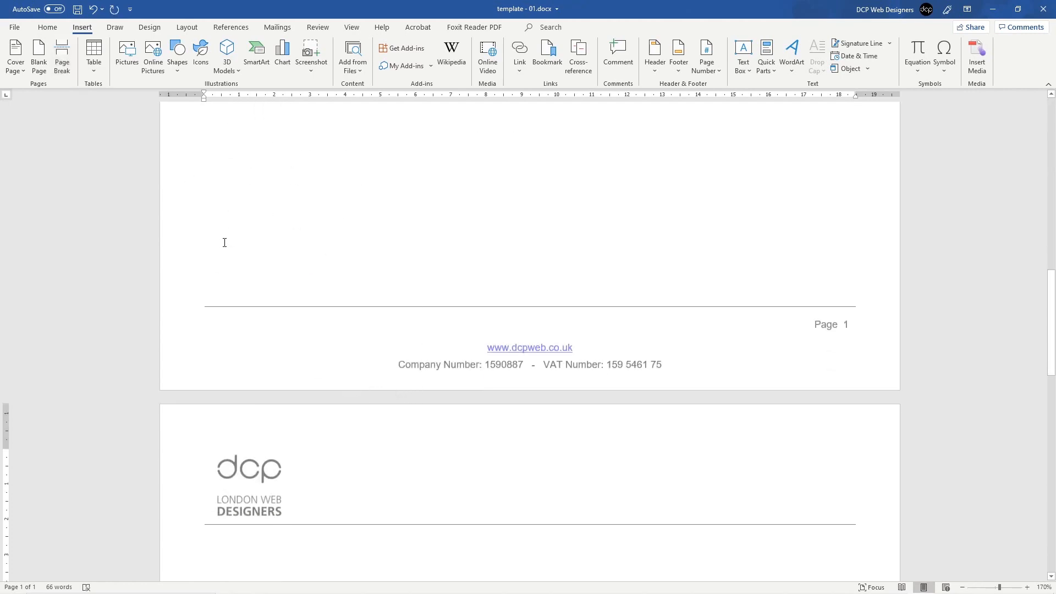
{"action": "scroll", "coordinate": [573, 354], "scroll_direction": "up", "scroll_amount": 10}
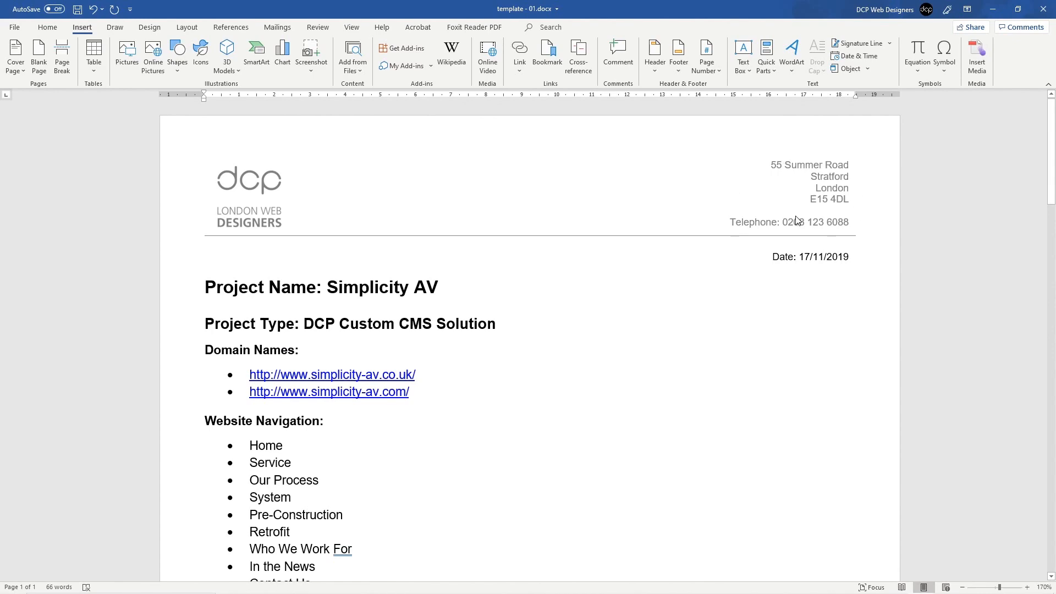
{"action": "scroll", "coordinate": [726, 370], "scroll_direction": "down", "scroll_amount": 10}
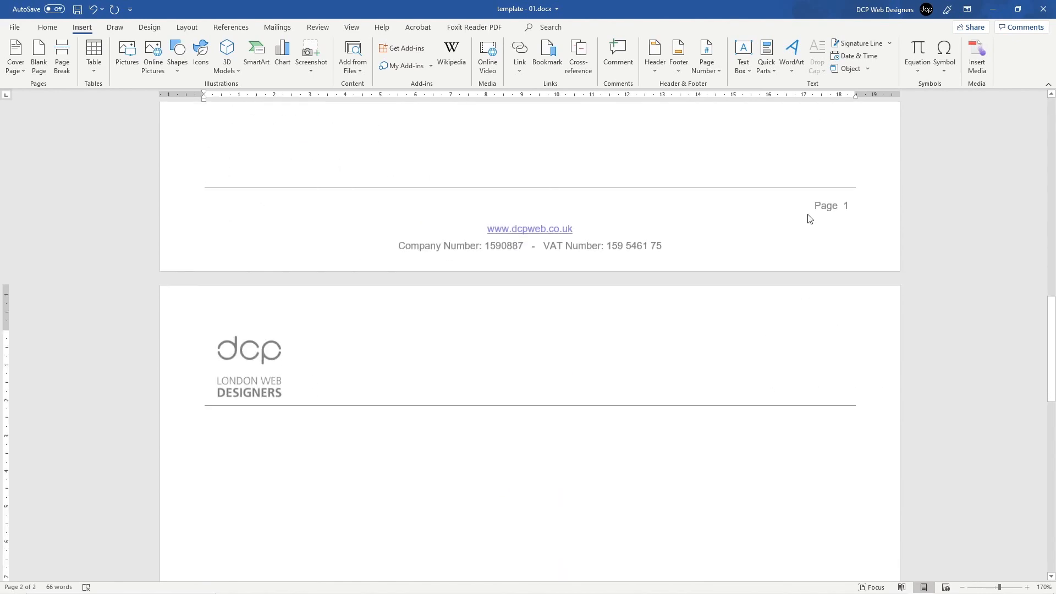
{"action": "scroll", "coordinate": [761, 398], "scroll_direction": "down", "scroll_amount": 1}
{"action": "scroll", "coordinate": [761, 397], "scroll_direction": "down", "scroll_amount": 9}
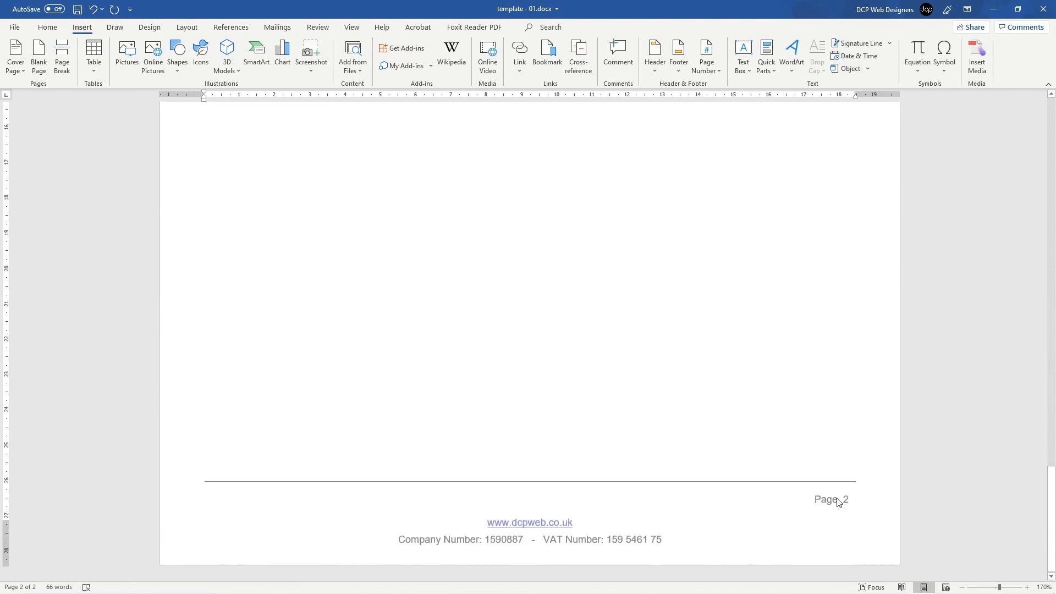
{"action": "scroll", "coordinate": [377, 325], "scroll_direction": "up", "scroll_amount": 9}
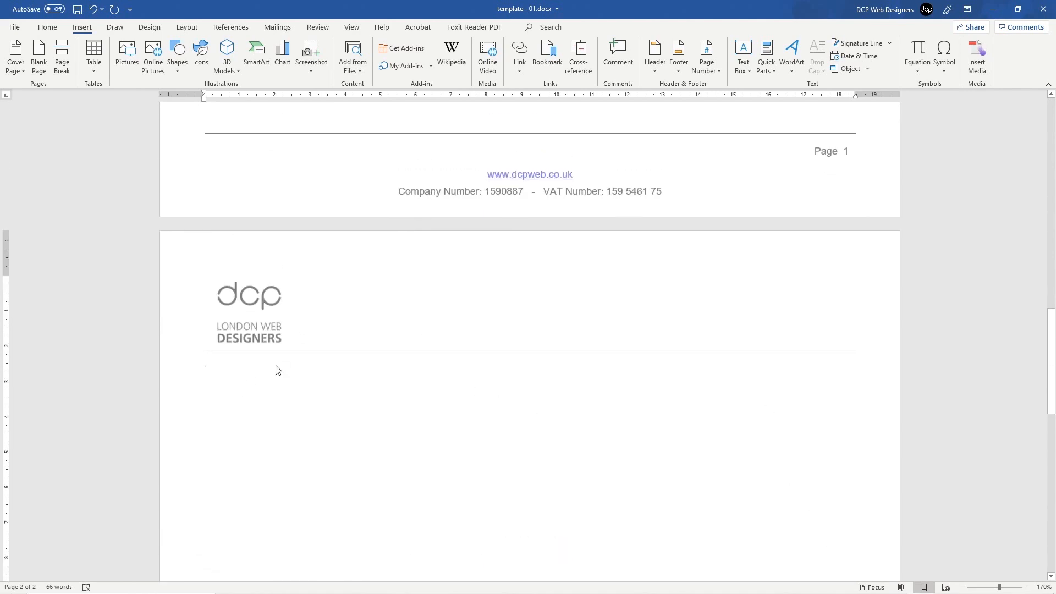
Step: Type 'Contact Form Fields' at the top of page 2
{"action": "type", "text": "Cona"}
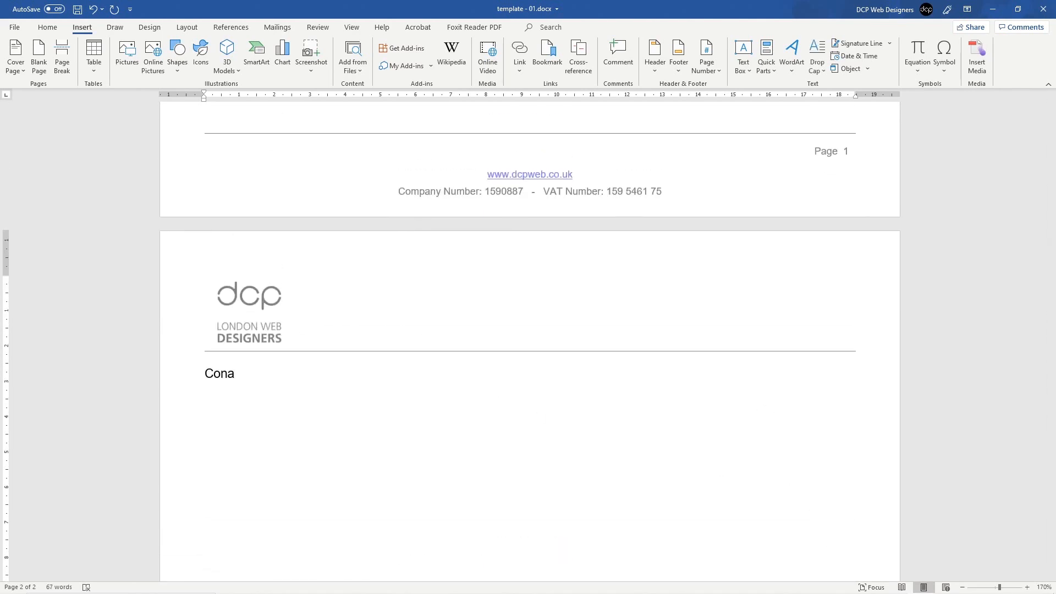
{"action": "key", "text": "BackSpace"}
{"action": "type", "text": "tact FOrm"}
{"action": "key", "text": "BackSpace"}
{"action": "key", "text": "BackSpace"}
{"action": "key", "text": "BackSpace"}
{"action": "type", "text": "orm Fields"}
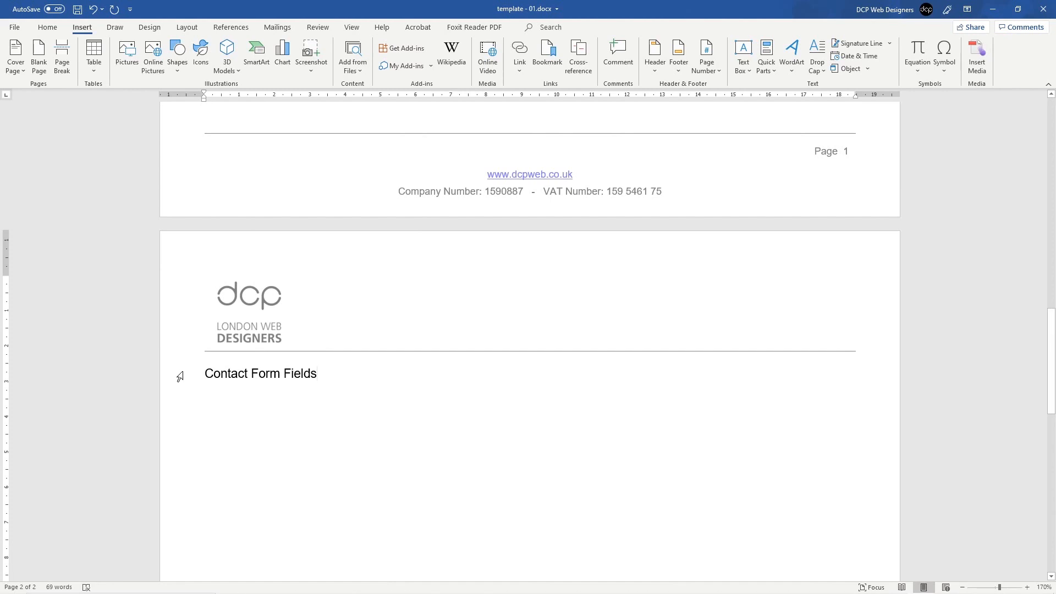
Step: Style 'Contact Form Fields' as Heading 3, add an empty line below it, and save
{"action": "left_click", "coordinate": [172, 380]}
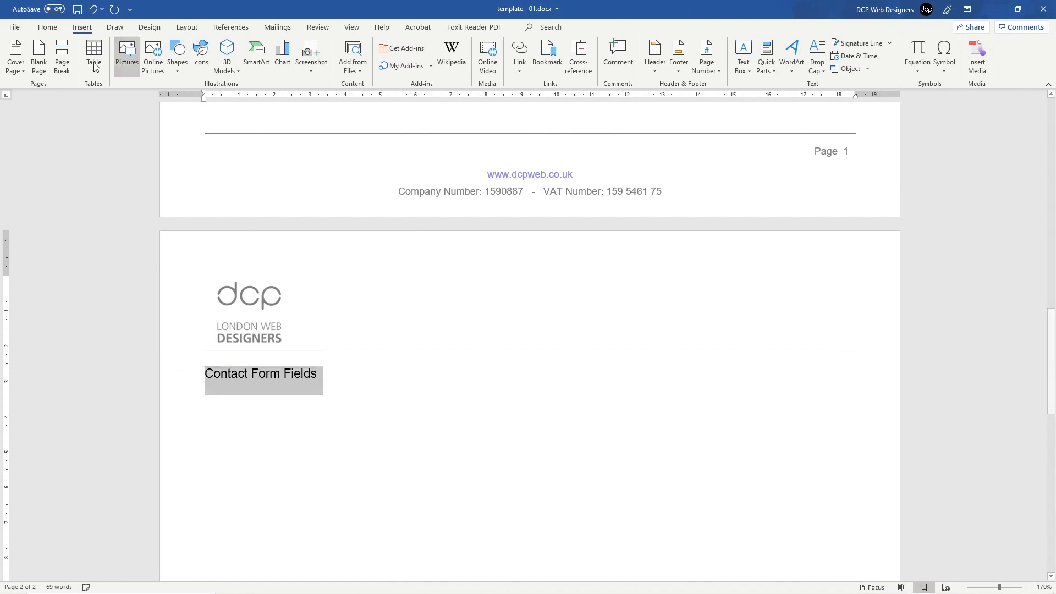
{"action": "left_click", "coordinate": [47, 27]}
{"action": "left_click", "coordinate": [229, 373]}
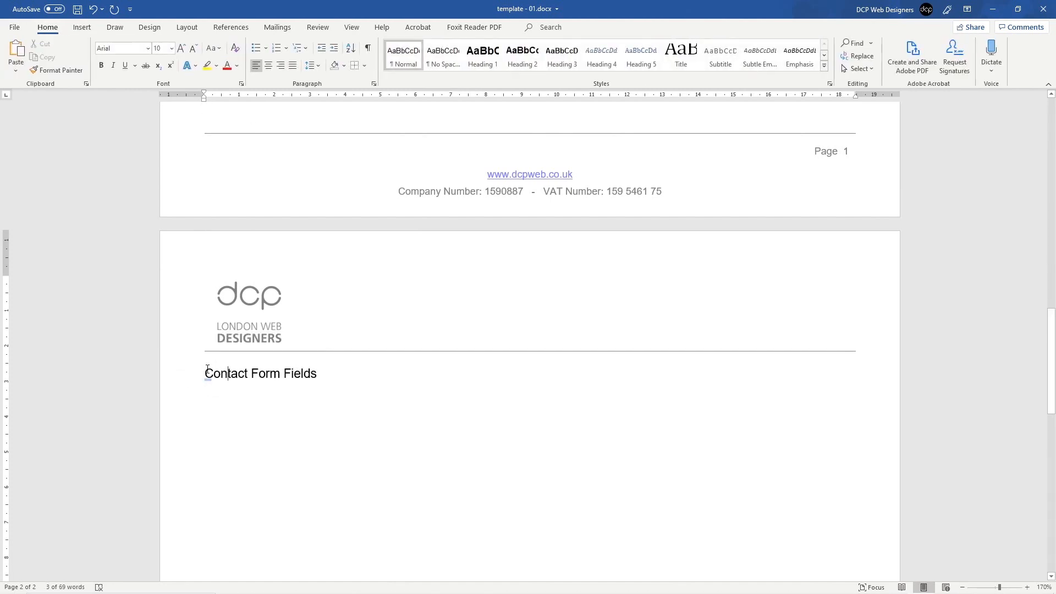
{"action": "left_click", "coordinate": [207, 370]}
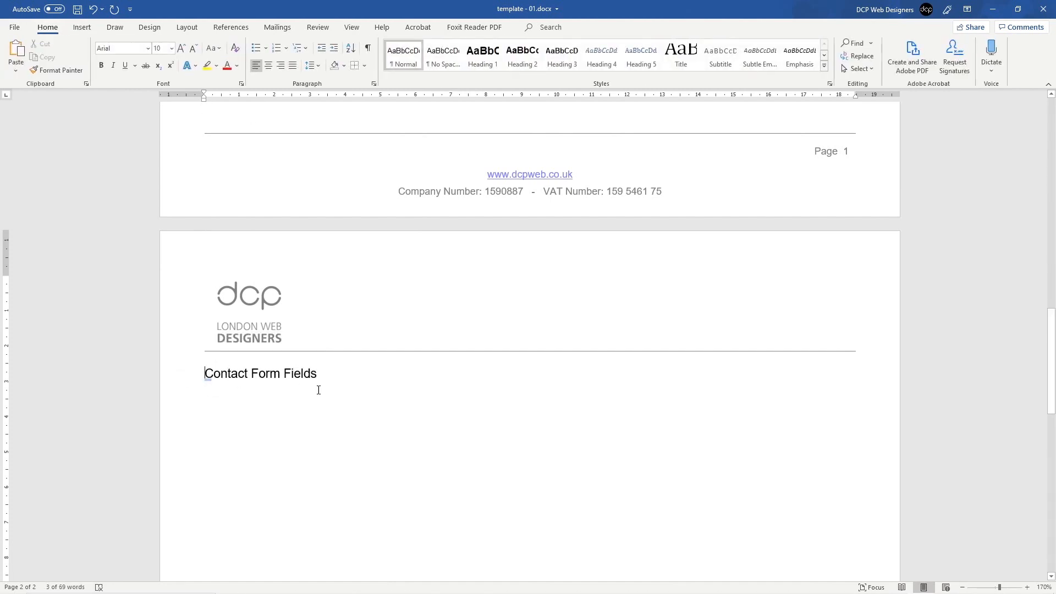
{"action": "left_click", "coordinate": [561, 55]}
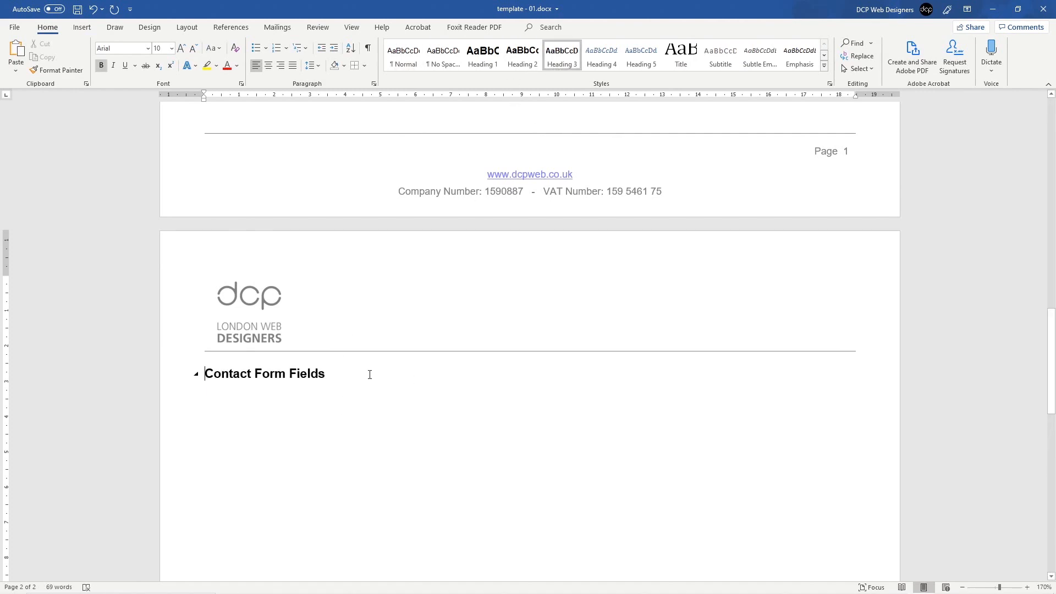
{"action": "key", "text": "Return"}
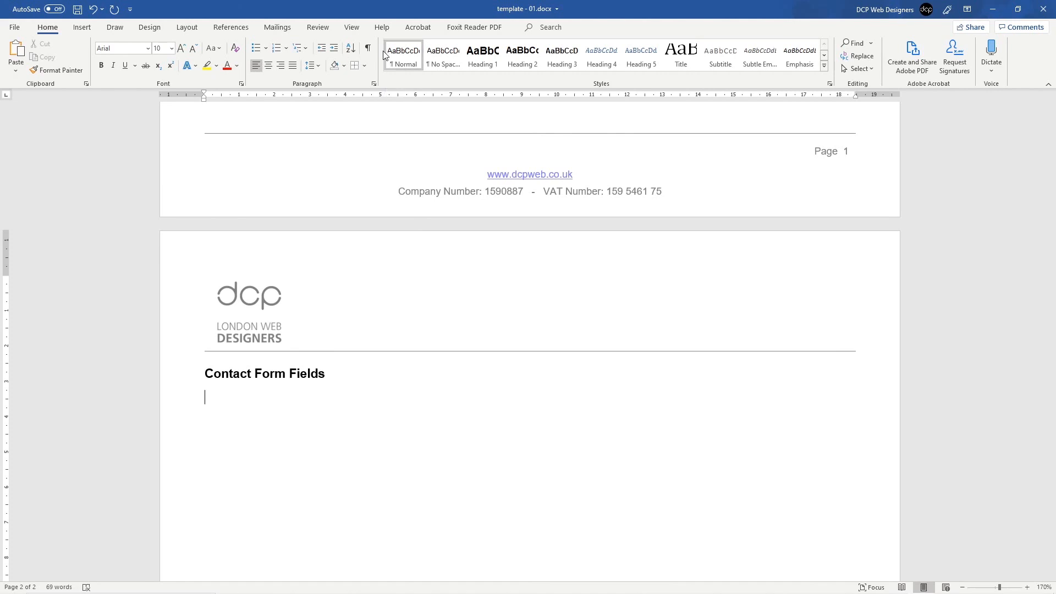
{"action": "key", "text": "ctrl+s"}
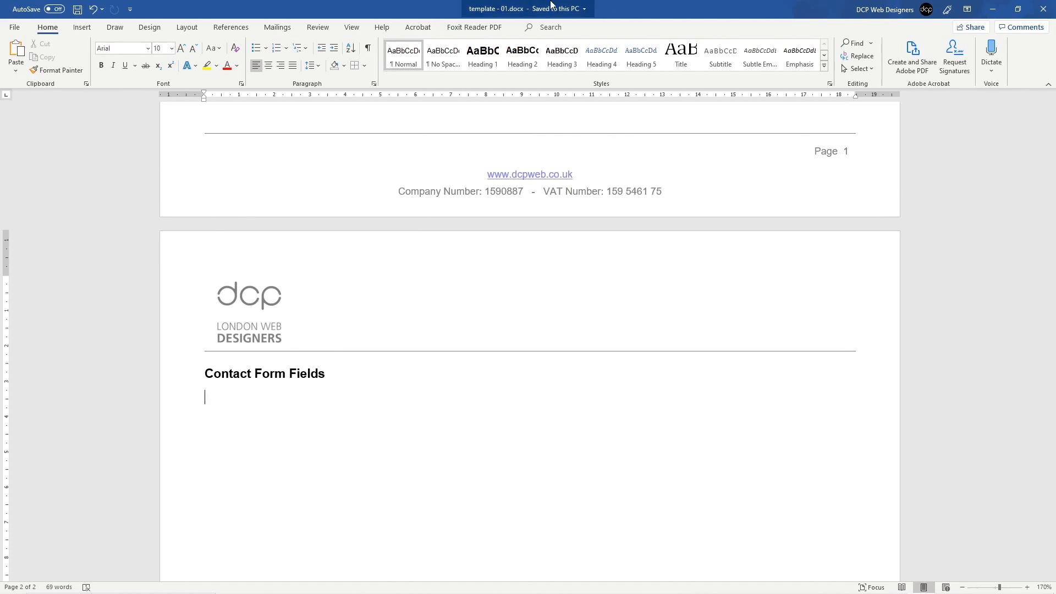
Step: Insert a 3x2 table with headers Field Name, Field Type and Notes
{"action": "left_click", "coordinate": [82, 27]}
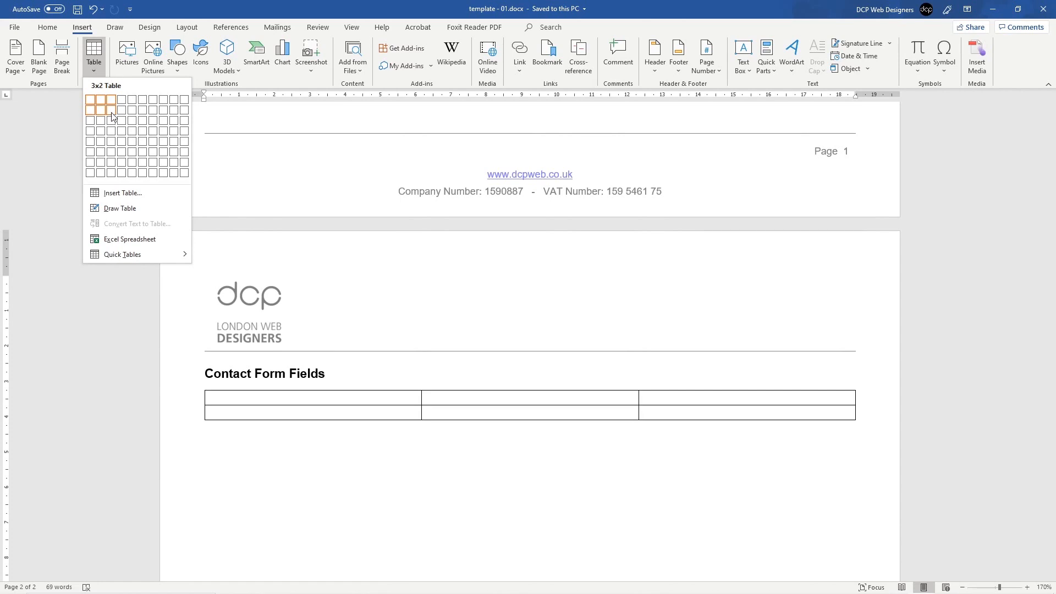
{"action": "left_click", "coordinate": [112, 116]}
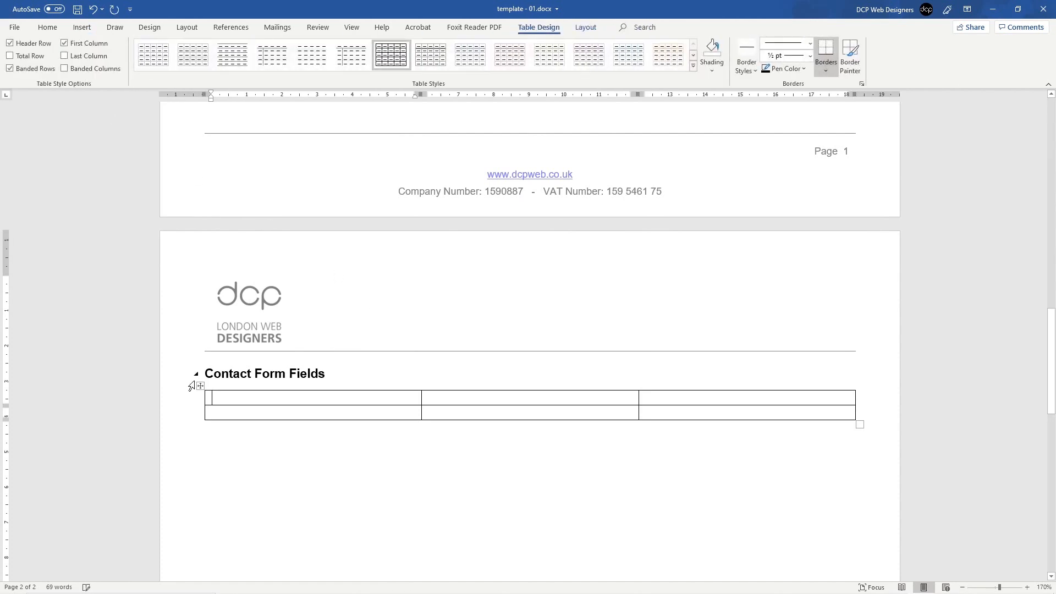
{"action": "type", "text": "FF"}
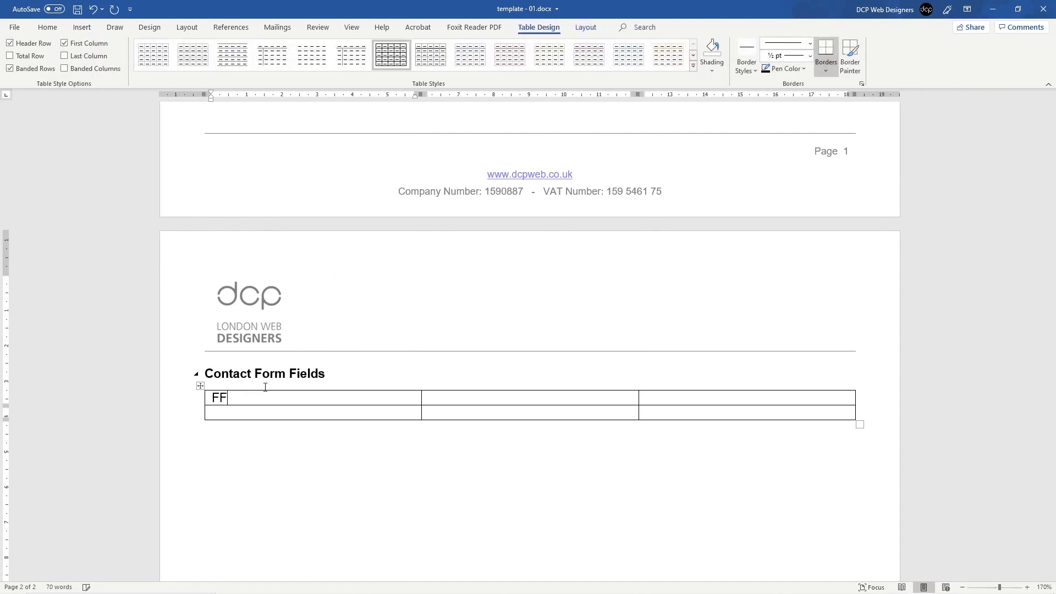
{"action": "key", "text": "BackSpace"}
{"action": "type", "text": "ield Name"}
{"action": "key", "text": "Tab"}
{"action": "type", "text": "Field Type"}
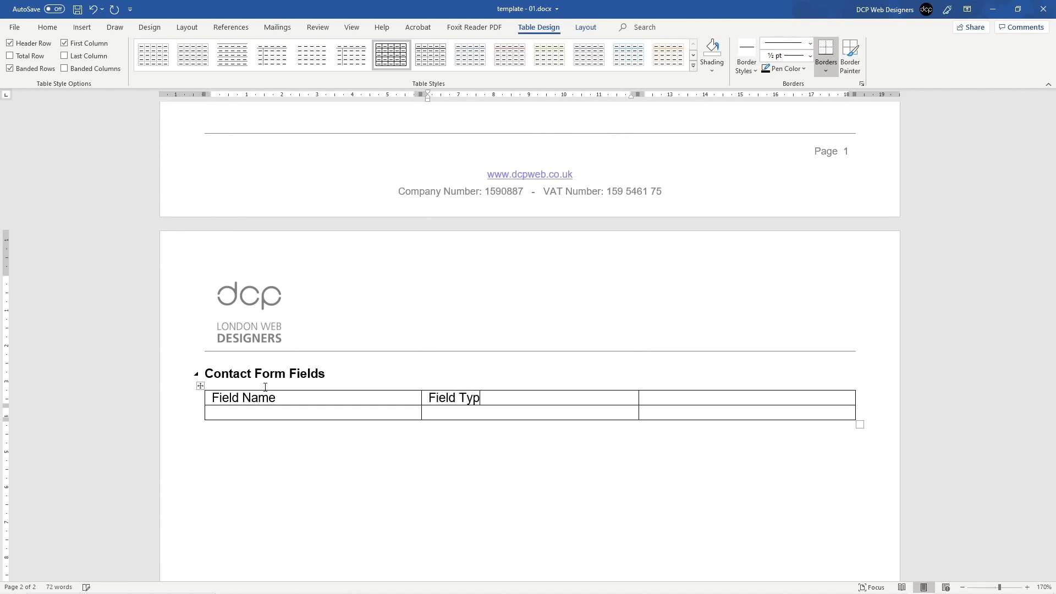
{"action": "key", "text": "Tab"}
{"action": "type", "text": "Notes"}
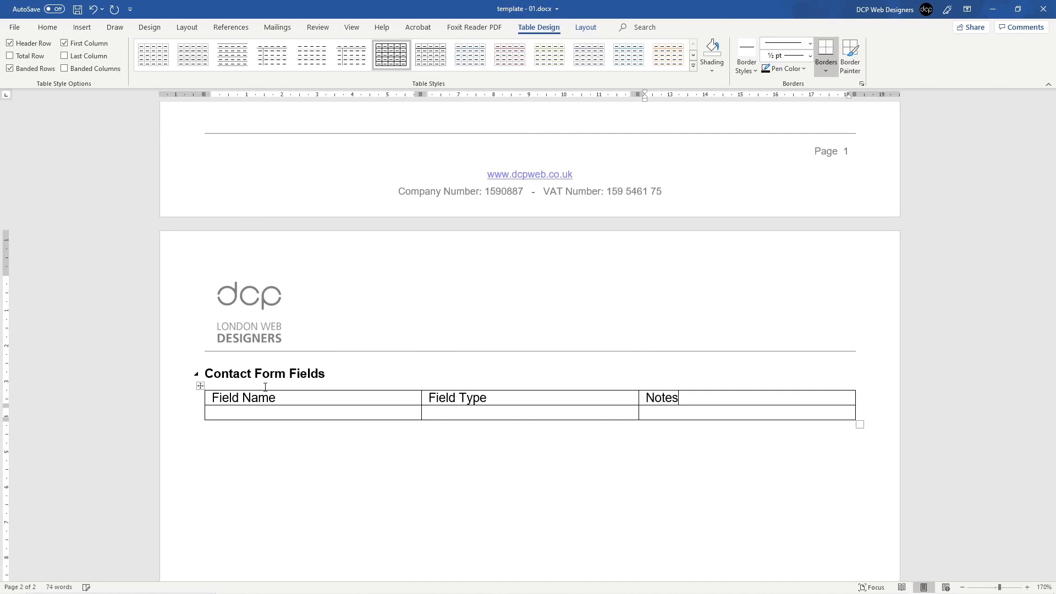
Step: Make the table's header row bold and place the caret in row 2's first cell
{"action": "left_click", "coordinate": [184, 404]}
{"action": "left_click", "coordinate": [47, 29]}
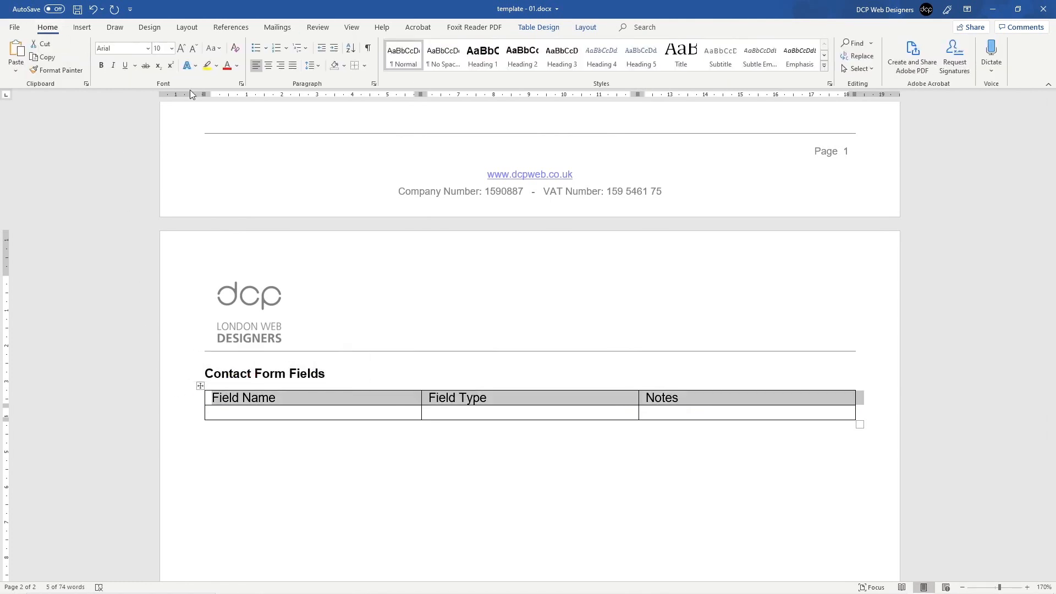
{"action": "left_click", "coordinate": [101, 65]}
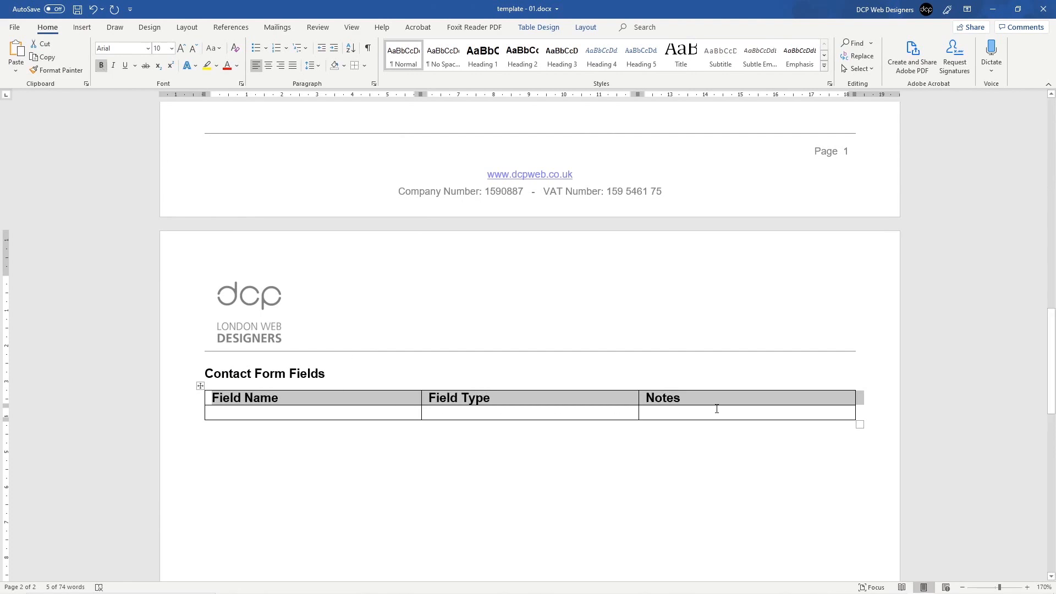
{"action": "left_click", "coordinate": [372, 413]}
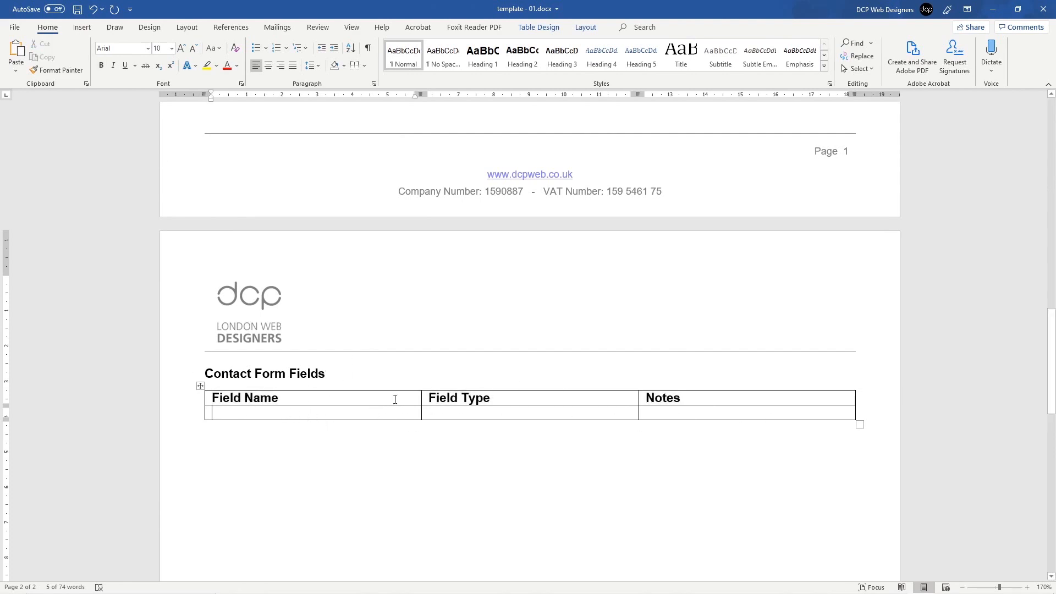
{"action": "key", "text": "alt+Tab"}
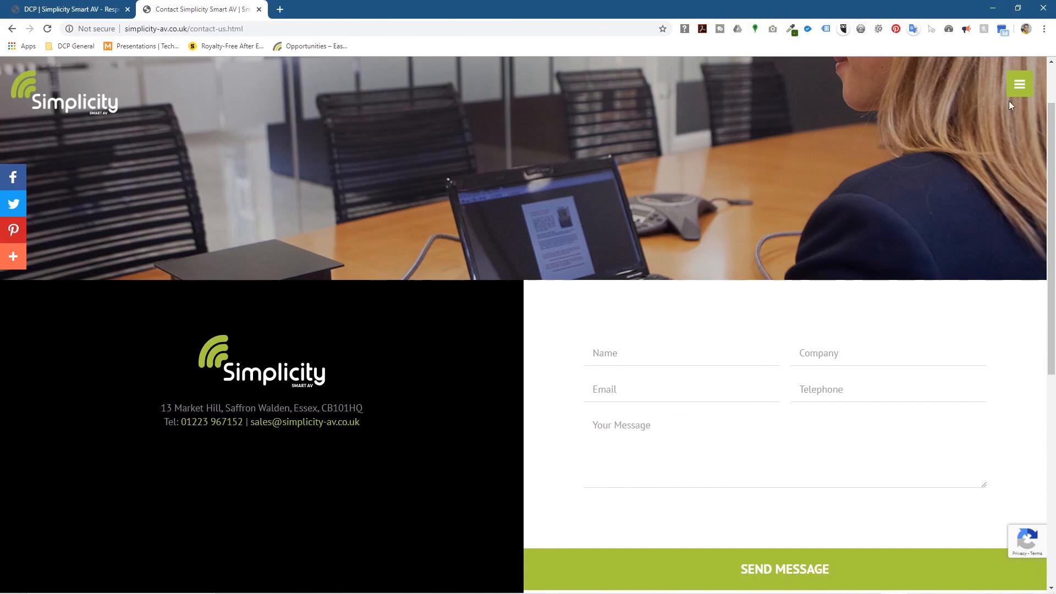
Step: Return to Word and type 'Name' in the first cell of row 2
{"action": "left_click", "coordinate": [993, 8]}
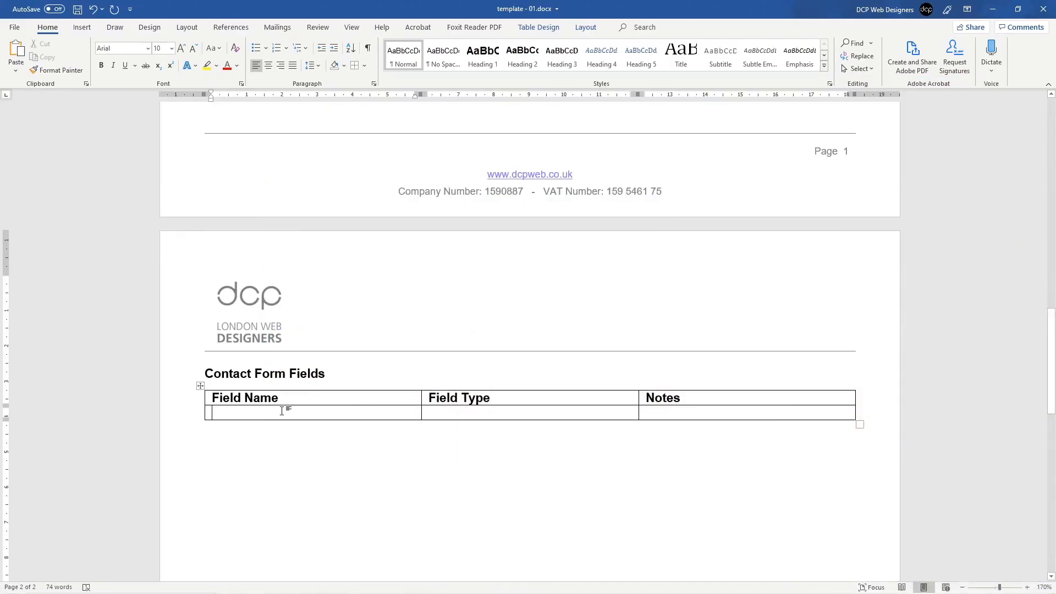
{"action": "type", "text": "Name"}
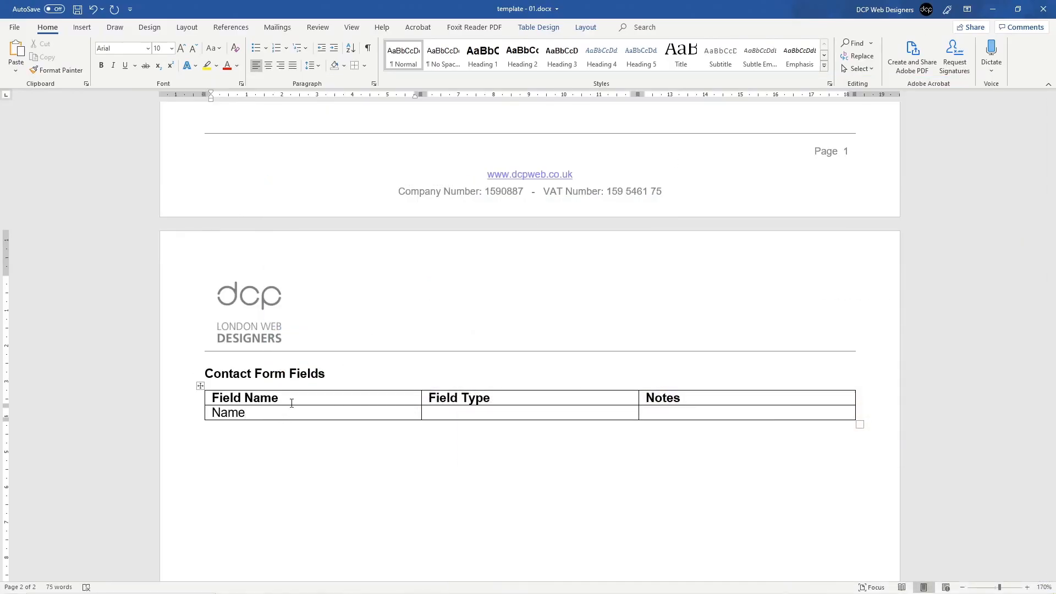
{"action": "right_click", "coordinate": [250, 421]}
{"action": "mouse_move", "coordinate": [297, 295]}
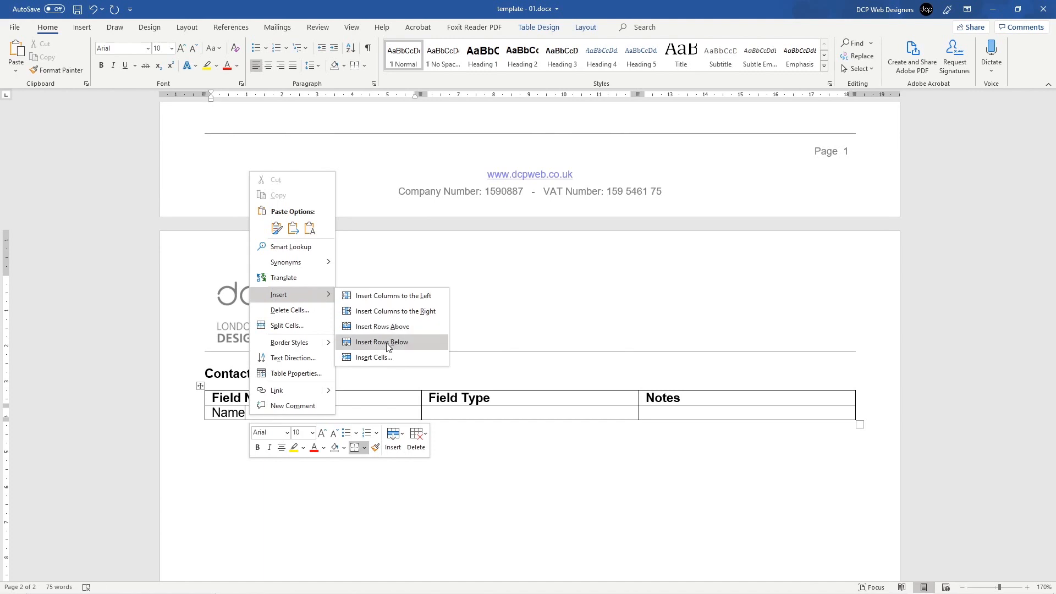
{"action": "left_click", "coordinate": [376, 412]}
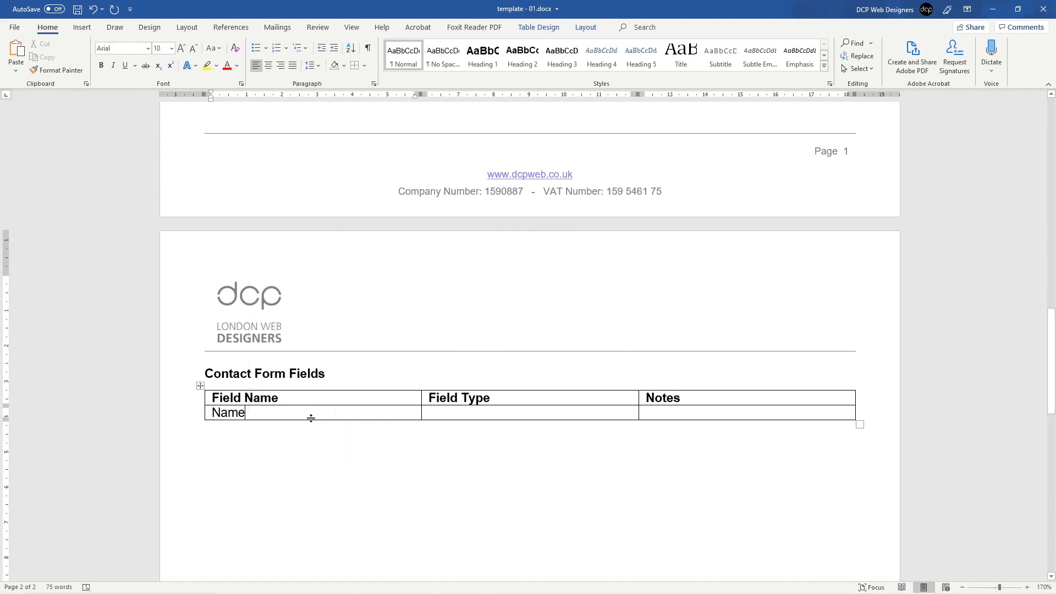
Step: Tab past the end of the Name row to add an empty third row
{"action": "mouse_move", "coordinate": [203, 414]}
{"action": "key", "text": "Tab"}
{"action": "key", "text": "Tab"}
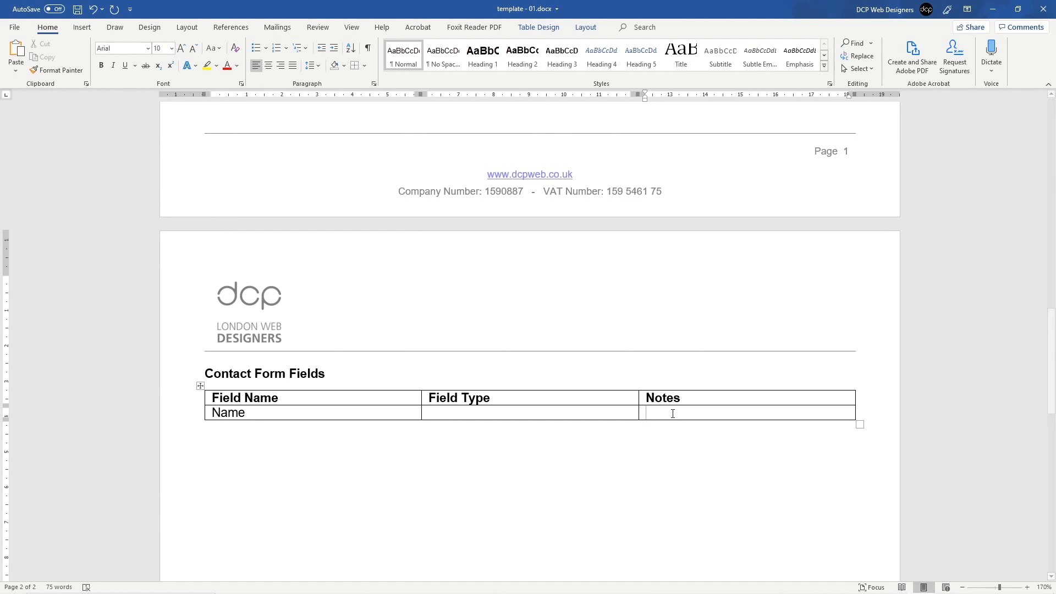
{"action": "key", "text": "Tab"}
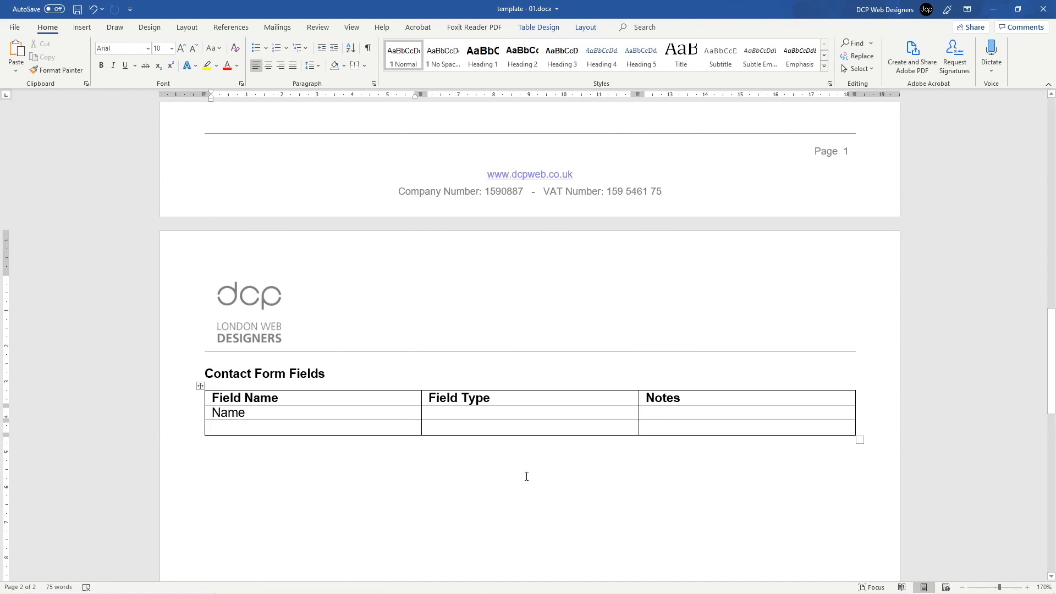
{"action": "key", "text": "alt+Tab"}
{"action": "key", "text": "alt+Tab"}
{"action": "key", "text": "Tab"}
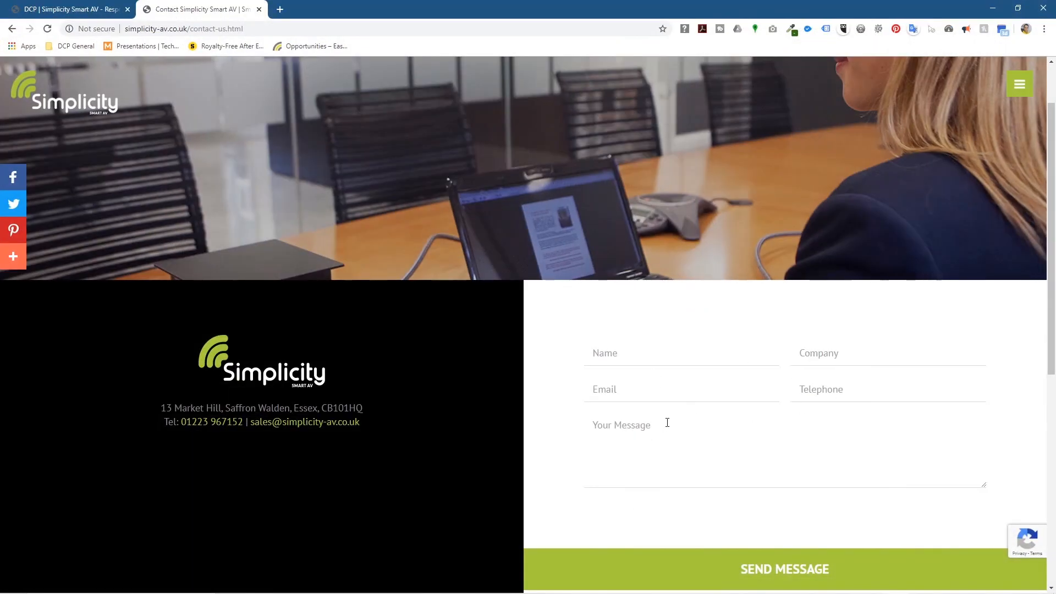
{"action": "left_click", "coordinate": [993, 8]}
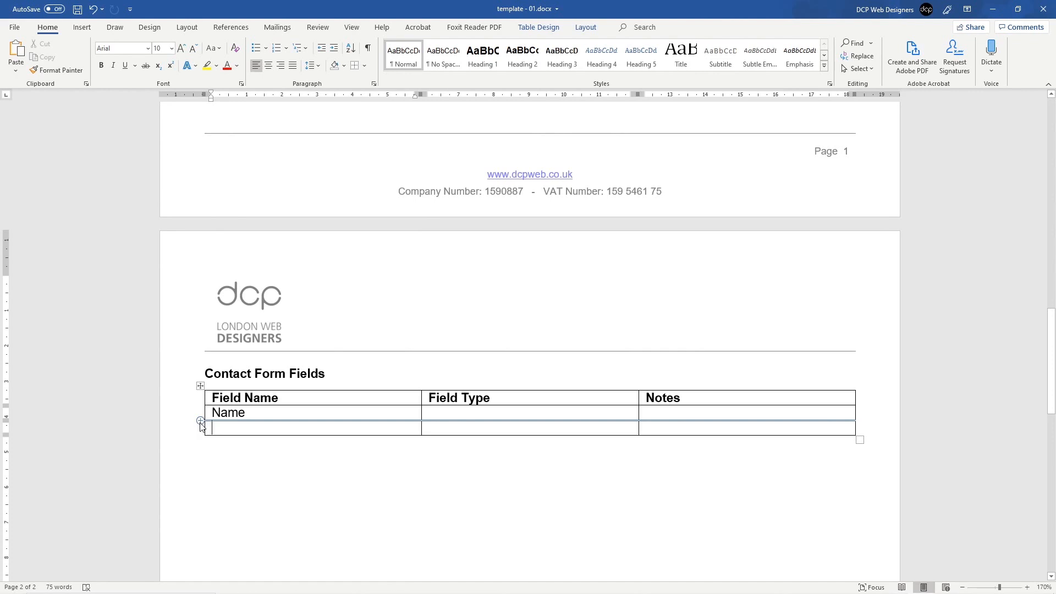
Step: Add several more empty rows to the table
{"action": "left_click", "coordinate": [201, 421]}
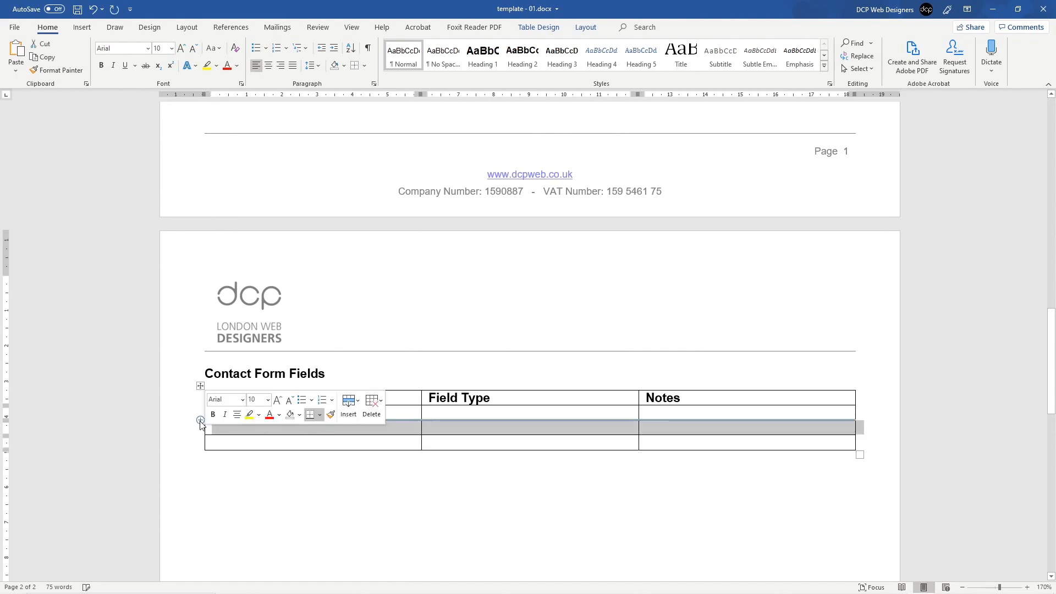
{"action": "left_click", "coordinate": [201, 422]}
{"action": "left_click", "coordinate": [201, 421]}
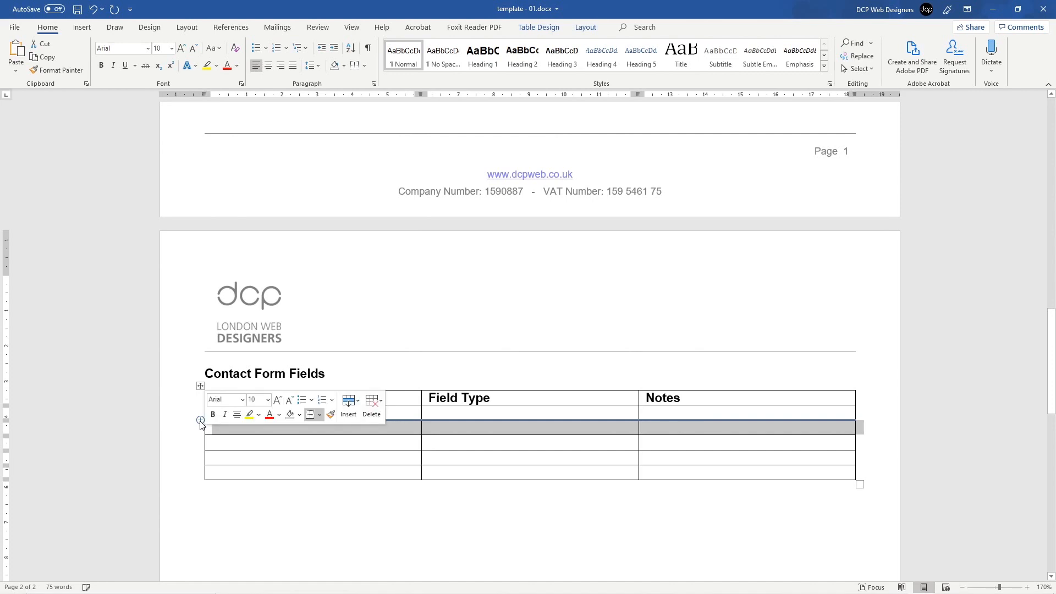
{"action": "left_click", "coordinate": [201, 421]}
{"action": "left_click", "coordinate": [201, 422]}
{"action": "left_click", "coordinate": [201, 422]}
{"action": "left_click", "coordinate": [201, 421]}
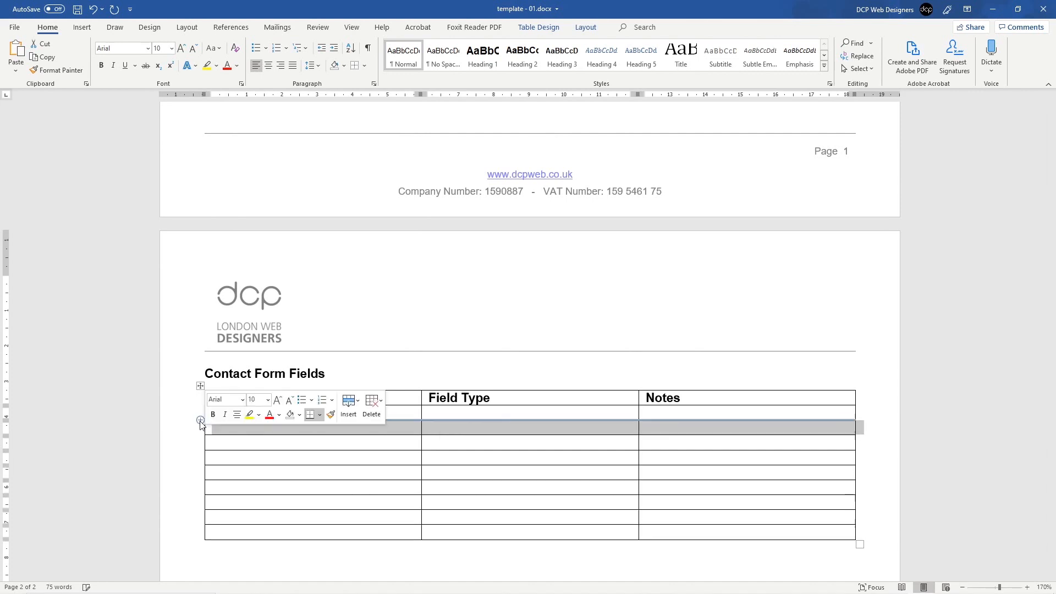
{"action": "left_click", "coordinate": [201, 422]}
{"action": "left_click", "coordinate": [200, 421]}
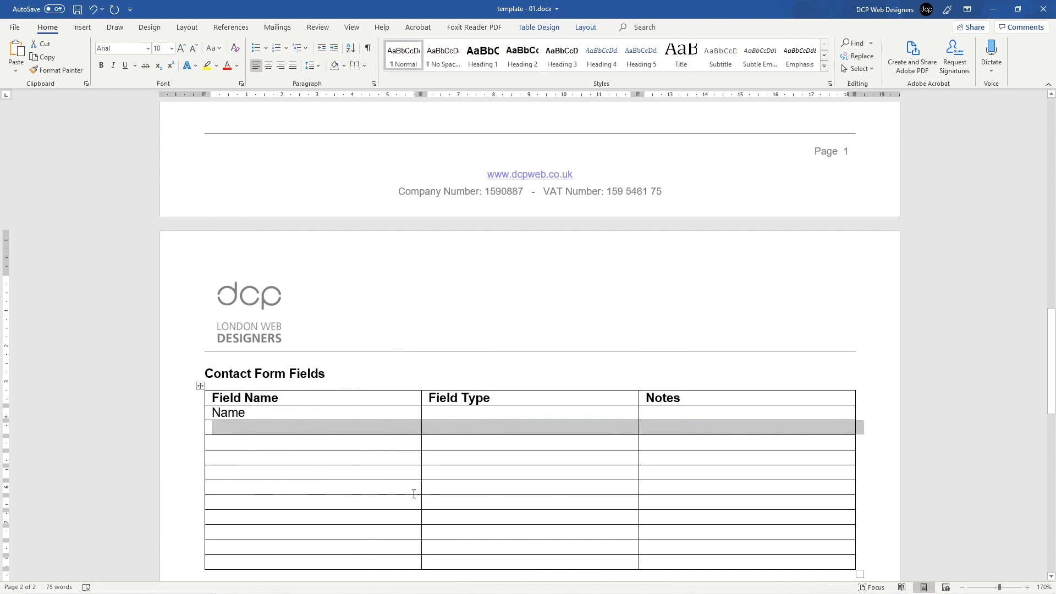
Step: Enter Company, Telephone, Email and Message (typed 'Messgae') in the Field Name column
{"action": "left_click", "coordinate": [284, 431]}
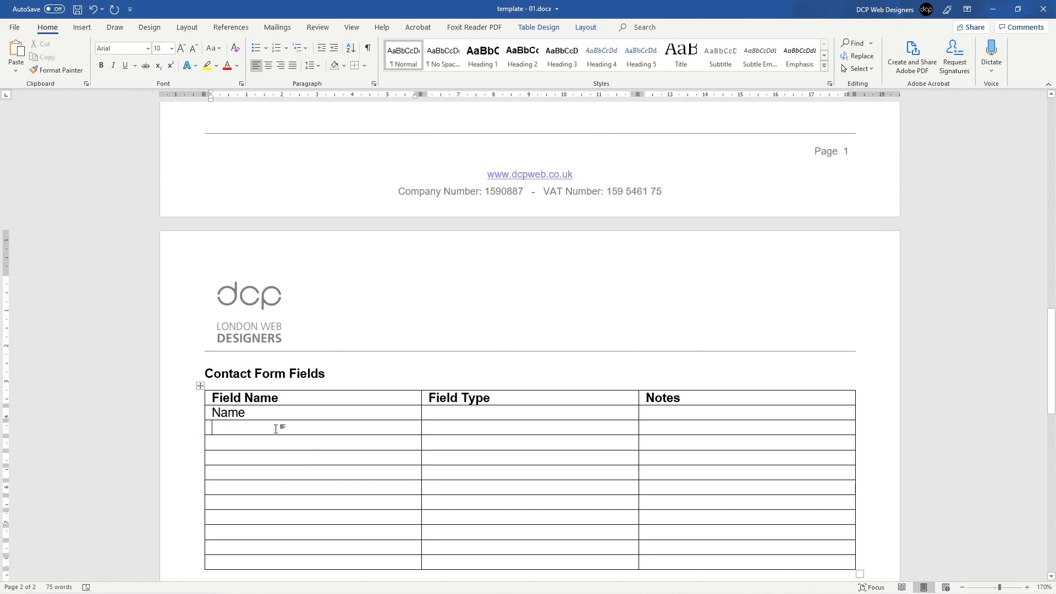
{"action": "type", "text": "Con"}
{"action": "key", "text": "BackSpace"}
{"action": "key", "text": "BackSpace"}
{"action": "type", "text": "o"}
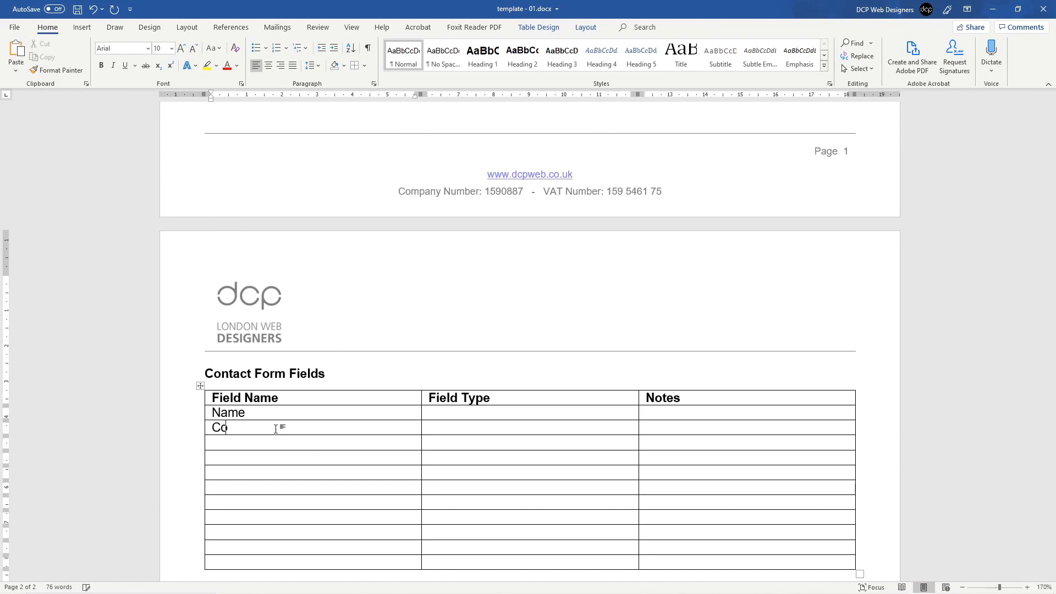
{"action": "type", "text": "mpany"}
{"action": "key", "text": "Down"}
{"action": "type", "text": "Telephone"}
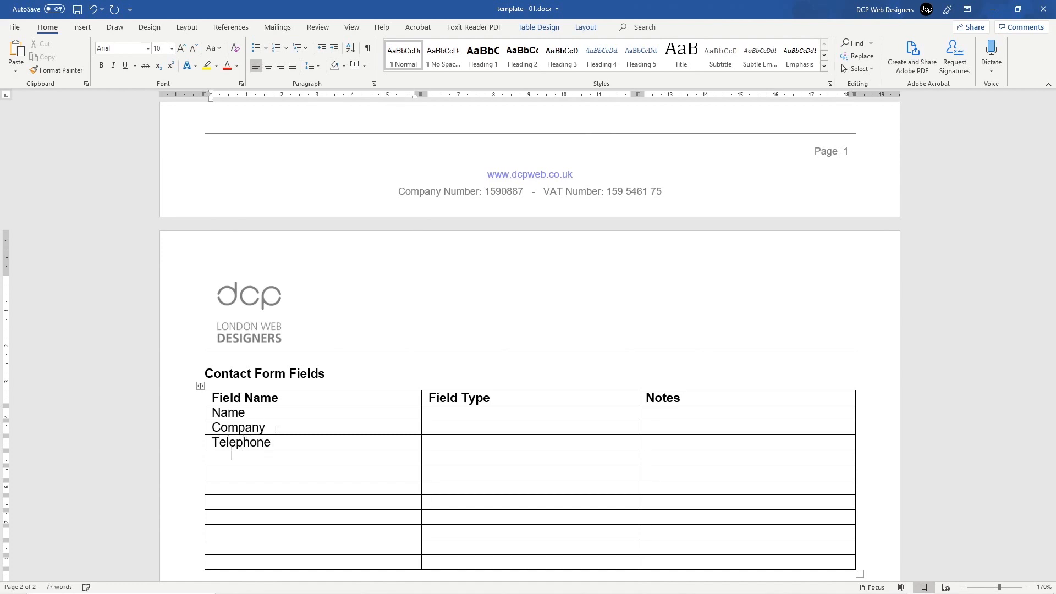
{"action": "type", "text": "Email"}
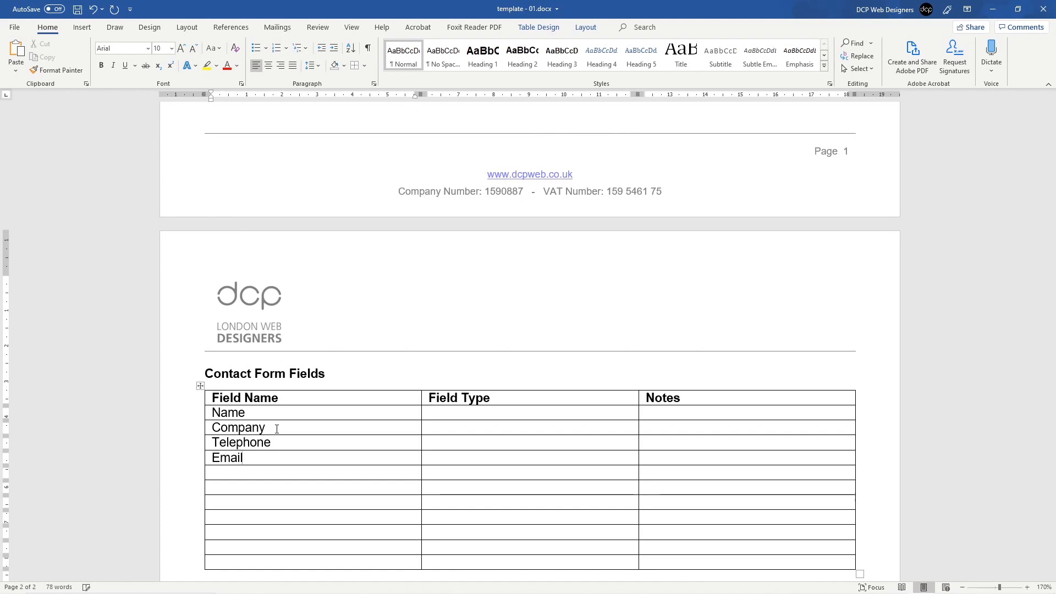
{"action": "key", "text": "Down"}
{"action": "type", "text": "Messgae"}
Step: Snap Word and the browser side by side, then maximize the Word window again
{"action": "key", "text": "super+Left"}
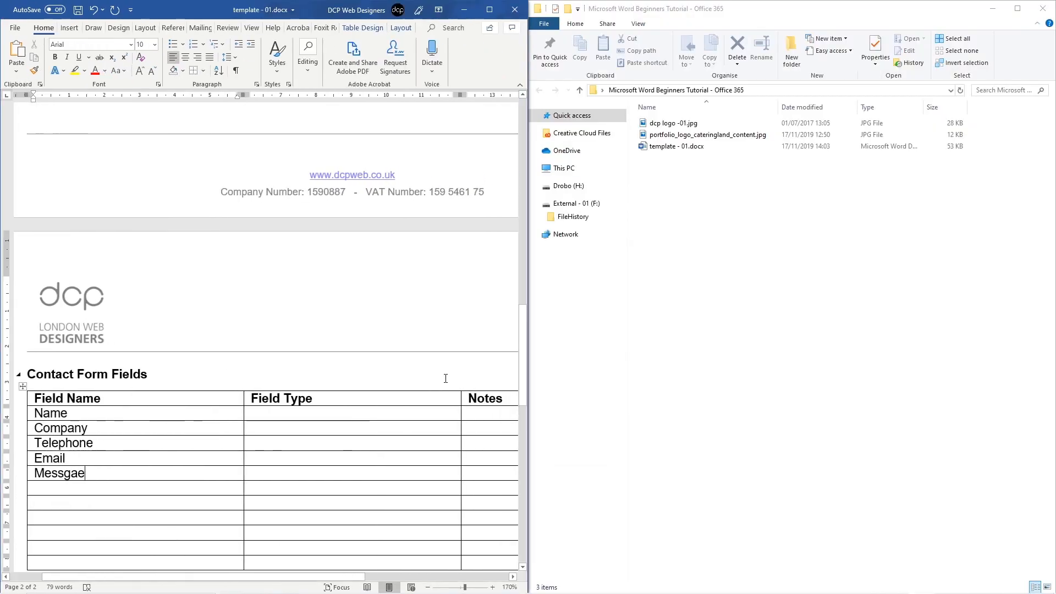
{"action": "key", "text": "alt+Tab"}
{"action": "key", "text": "super+Right"}
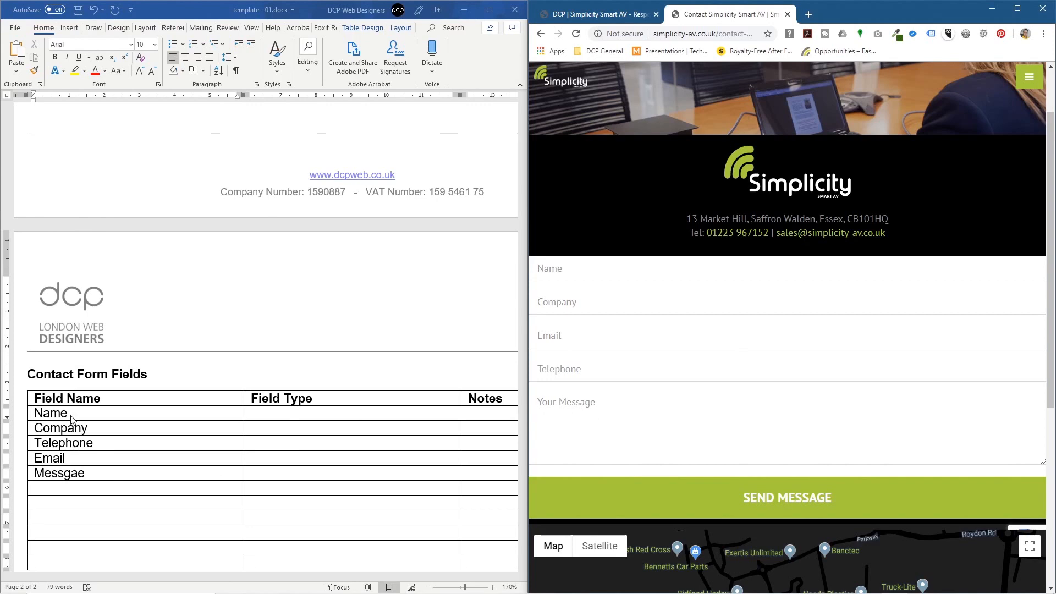
{"action": "left_click", "coordinate": [499, 10]}
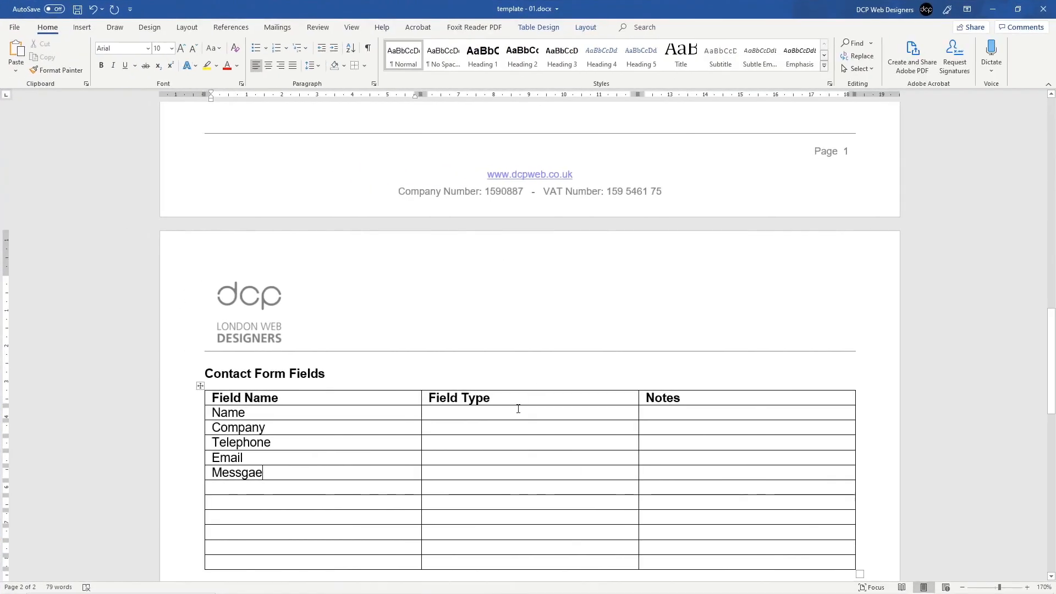
{"action": "left_click", "coordinate": [486, 405]}
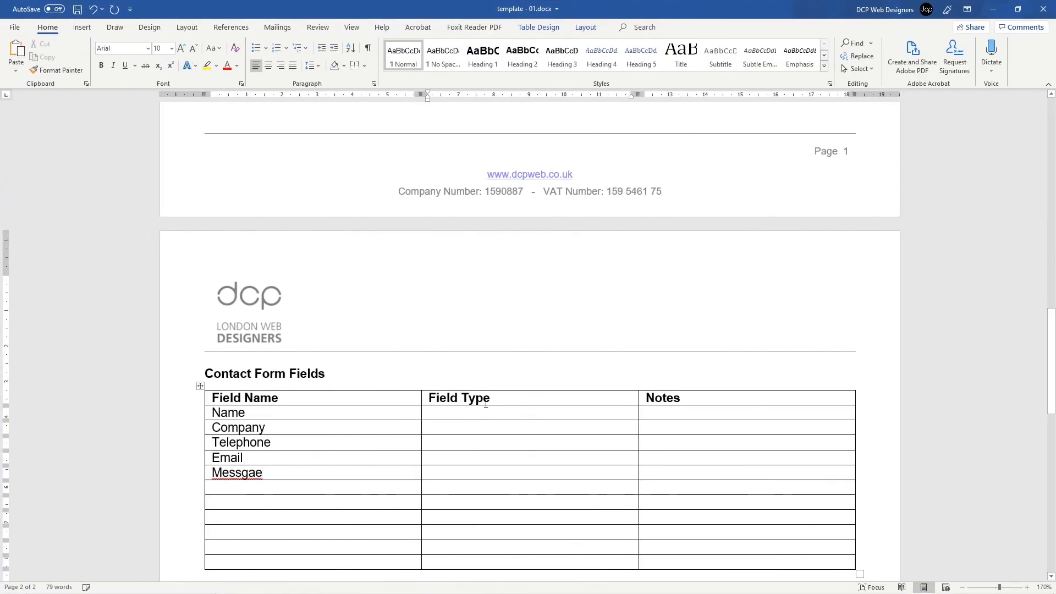
Step: Correct 'Messgae' to 'Message' and enter 'Text Field' as the Name row's Field Type
{"action": "right_click", "coordinate": [257, 478]}
{"action": "left_click", "coordinate": [308, 333]}
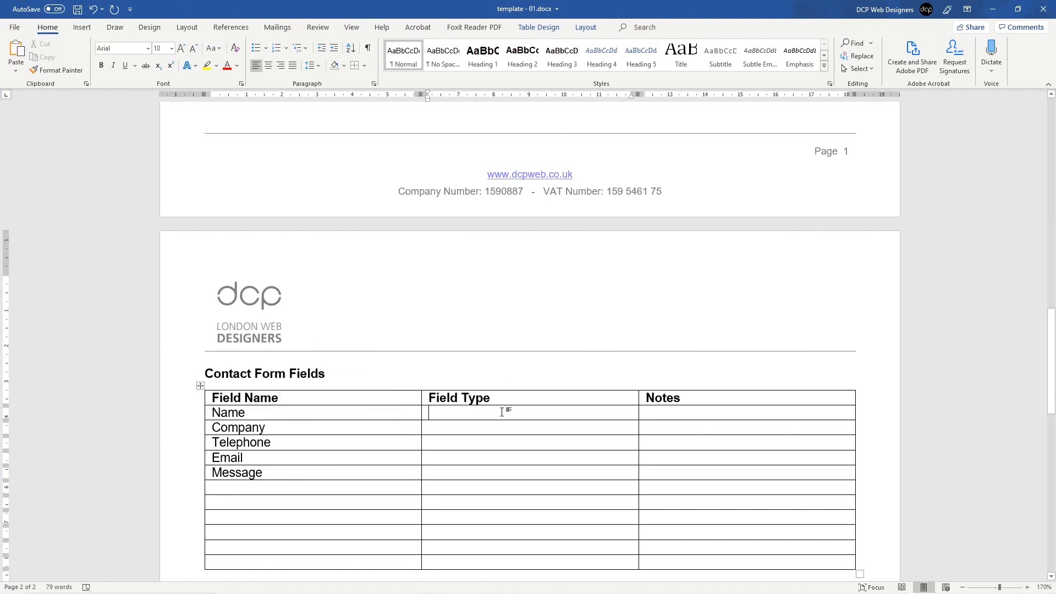
{"action": "type", "text": "Text Field"}
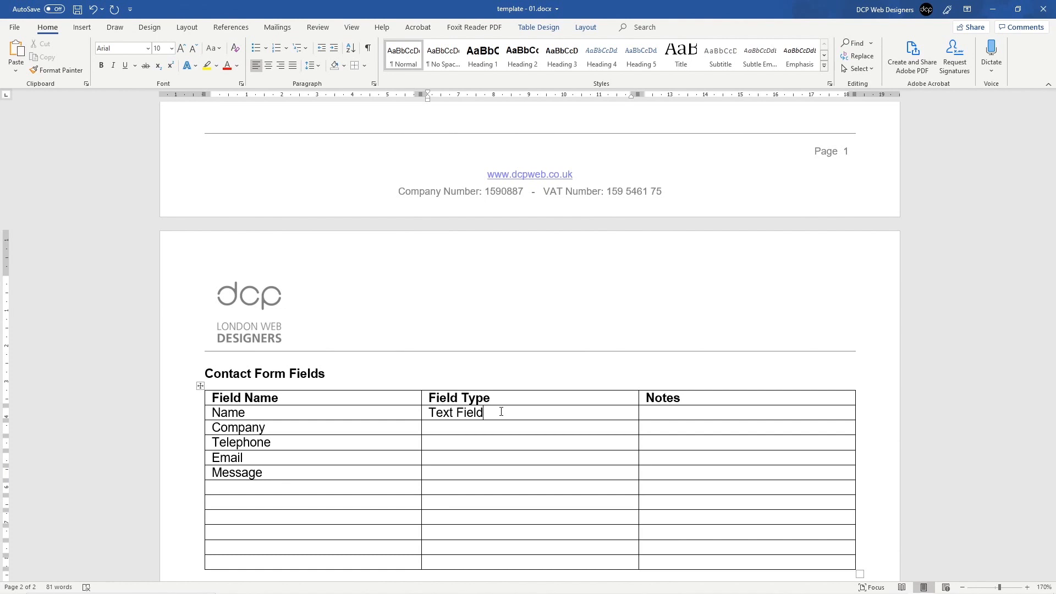
{"action": "key", "text": "ctrl+shift+Left"}
{"action": "left_click", "coordinate": [501, 412]}
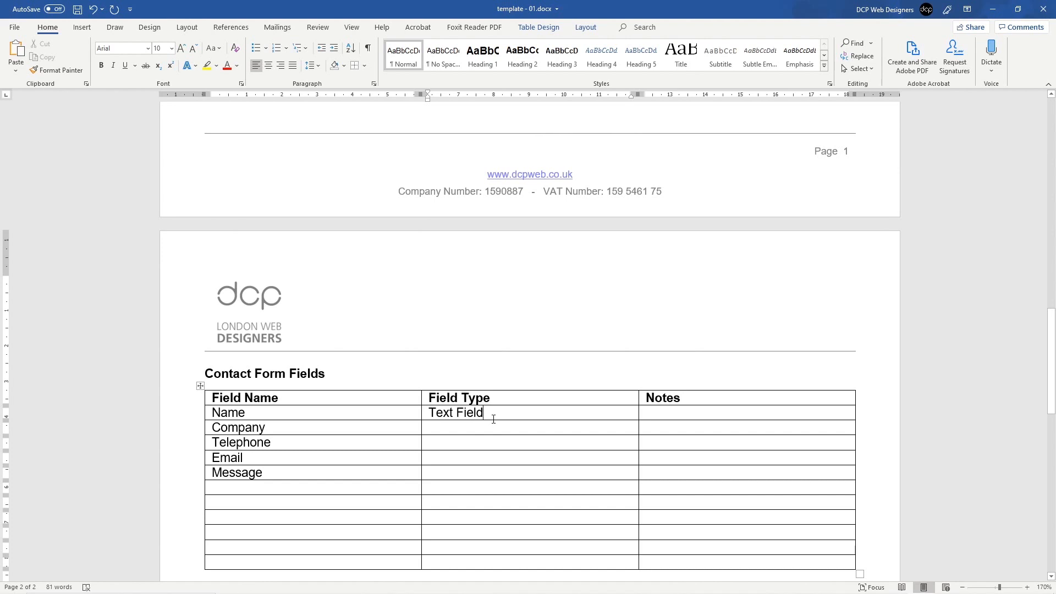
{"action": "left_click_drag", "start_coordinate": [490, 415], "coordinate": [436, 414]}
{"action": "left_click", "coordinate": [479, 413]}
{"action": "left_click", "coordinate": [483, 414]}
{"action": "key", "text": "ctrl+shift+Left"}
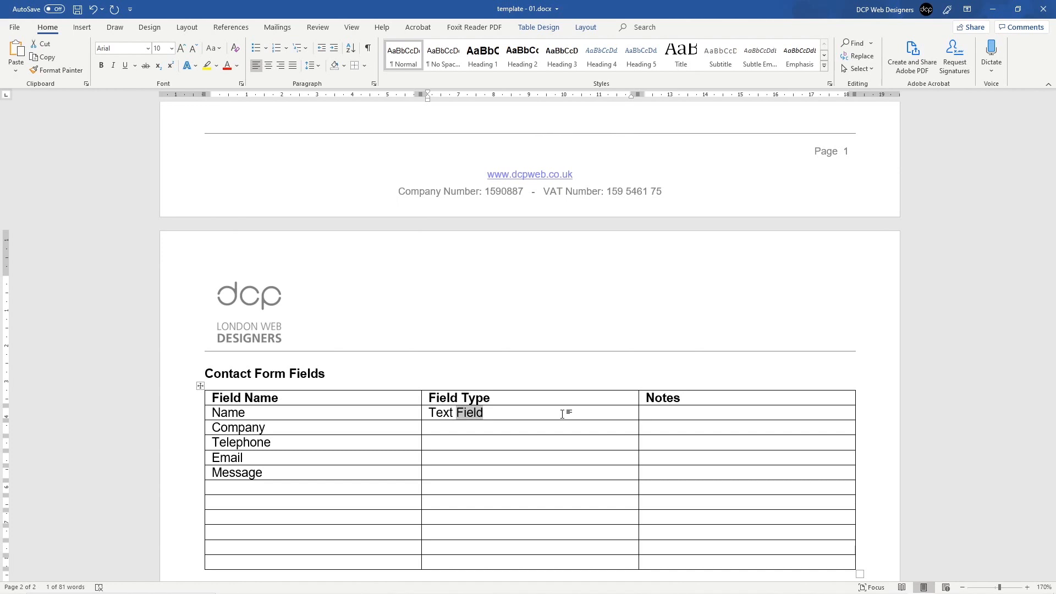
{"action": "key", "text": "ctrl+shift+Left"}
{"action": "key", "text": "ctrl+c"}
Step: Paste Text Field down the Field Type column, changing the Message row to Text Area
{"action": "key", "text": "Down"}
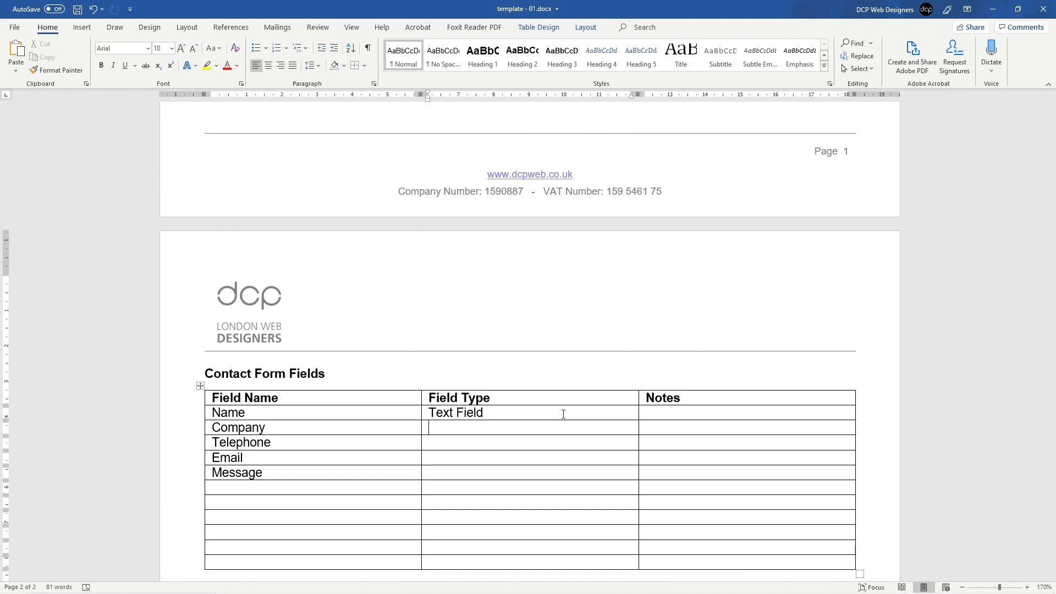
{"action": "key", "text": "ctrl+v"}
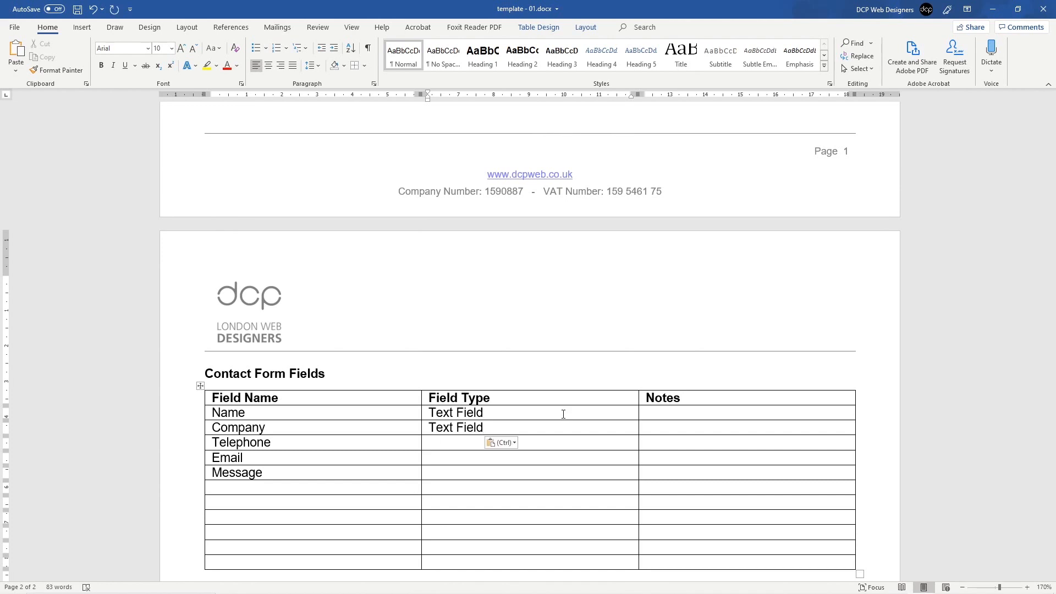
{"action": "key", "text": "ctrl+v"}
{"action": "key", "text": "ctrl+v"}
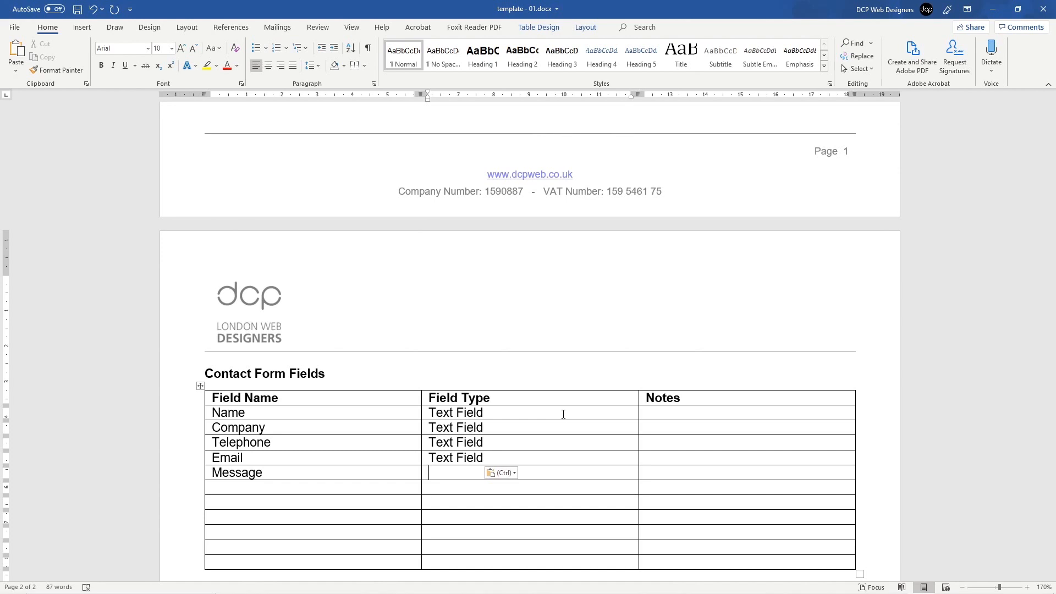
{"action": "key", "text": "ctrl+v"}
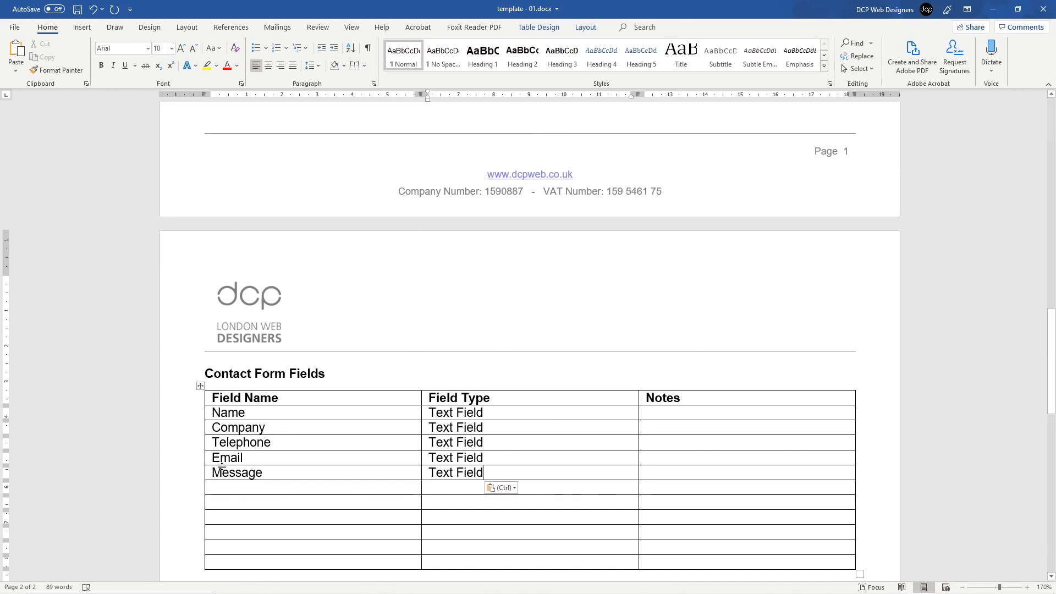
{"action": "left_click", "coordinate": [178, 474]}
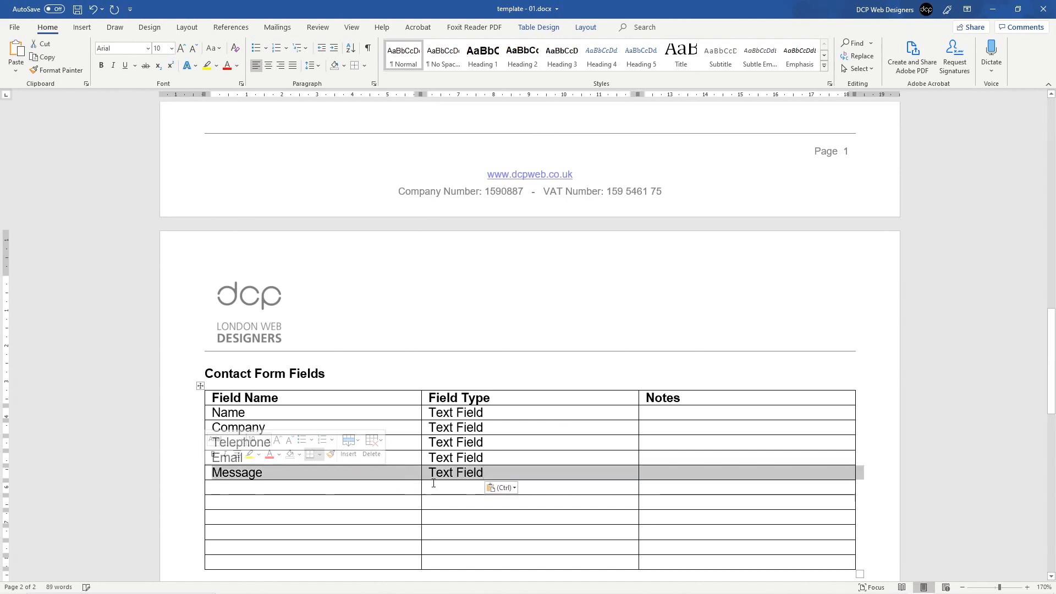
{"action": "double_click", "coordinate": [472, 473]}
{"action": "type", "text": "Area"}
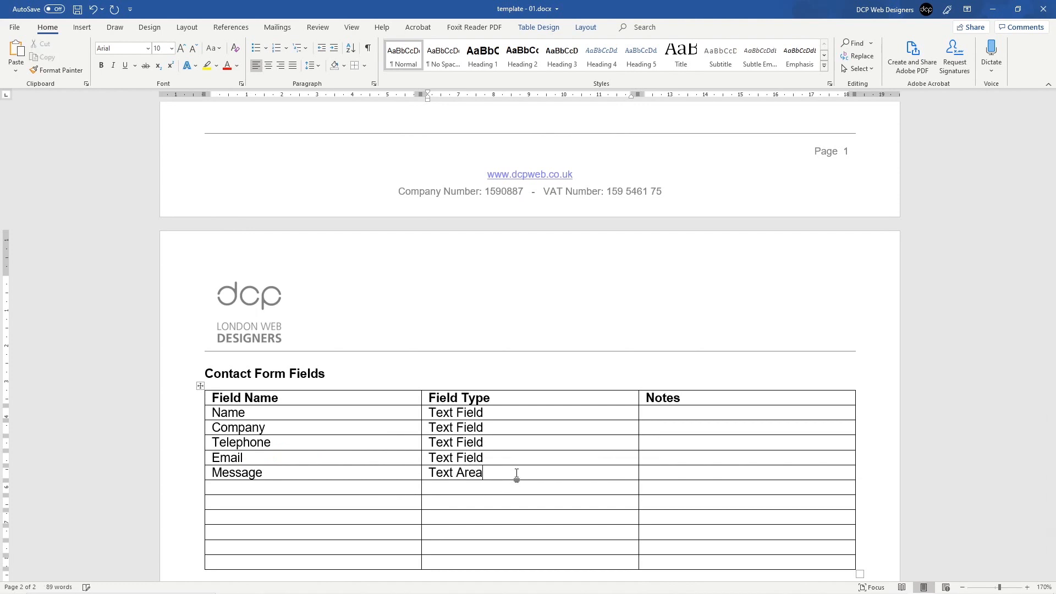
Step: Check the table against the Name, Company, Email, Telephone and Message fields on the contact form
{"action": "key", "text": "alt+Tab"}
{"action": "key", "text": "alt+Tab"}
{"action": "key", "text": "alt+Tab"}
{"action": "key", "text": "alt+Tab"}
{"action": "key", "text": "alt+Tab"}
{"action": "key", "text": "alt+Tab"}
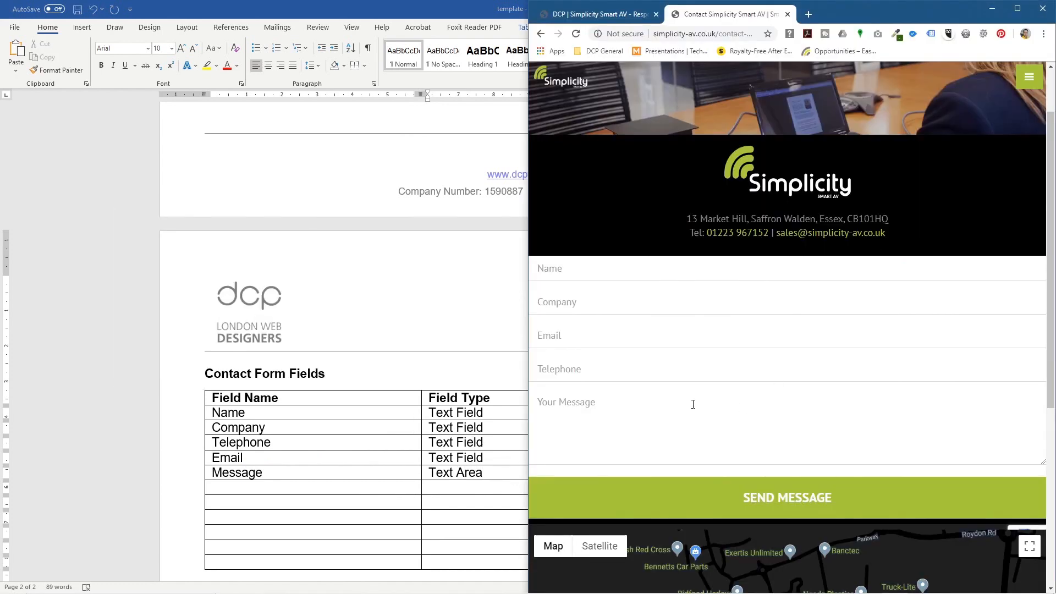
{"action": "left_click", "coordinate": [591, 368]}
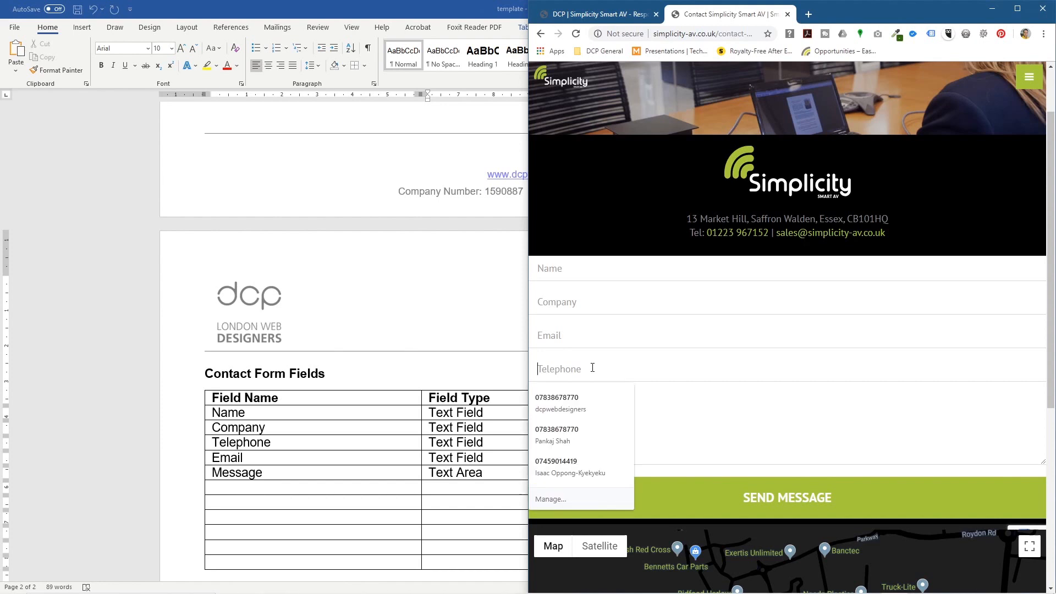
{"action": "left_click", "coordinate": [585, 330]}
{"action": "left_click", "coordinate": [612, 287]}
{"action": "left_click", "coordinate": [612, 272]}
{"action": "left_click", "coordinate": [607, 409]}
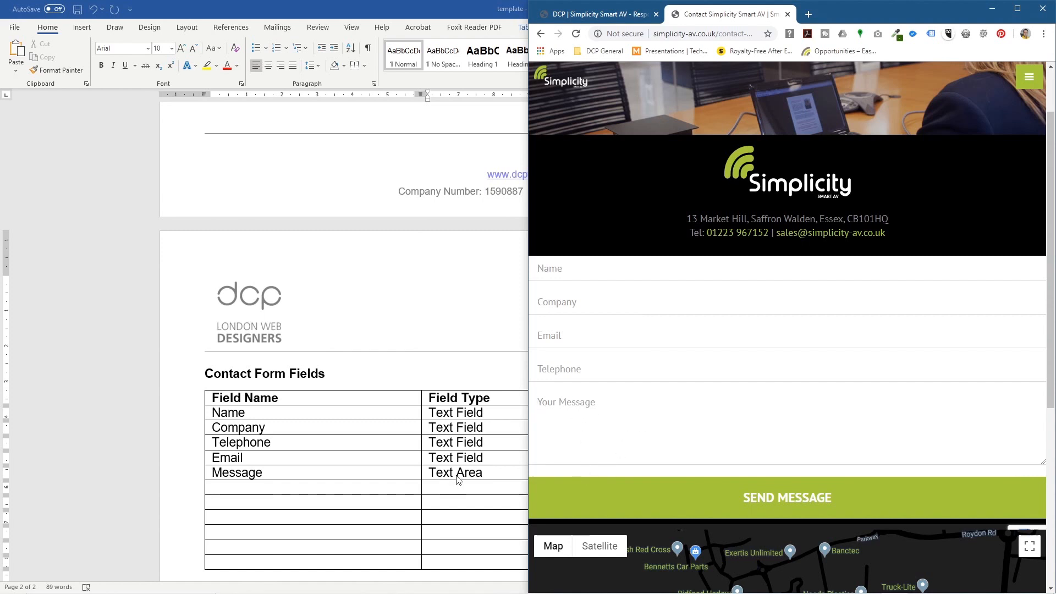
{"action": "left_click", "coordinate": [495, 477]}
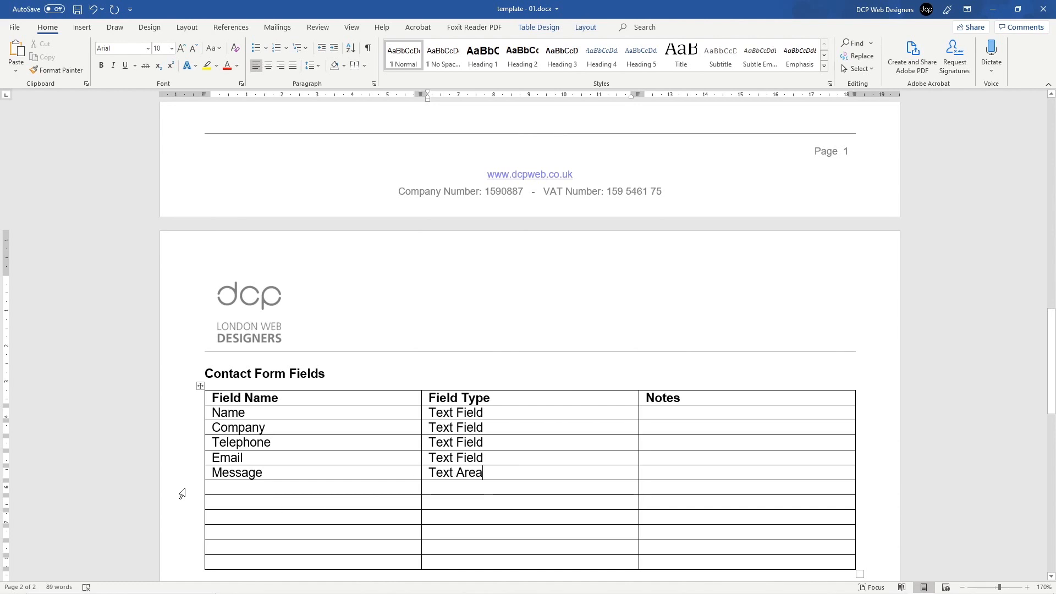
Step: Delete the six empty rows at the bottom so the table ends at Message
{"action": "left_click_drag", "start_coordinate": [182, 494], "coordinate": [182, 568]}
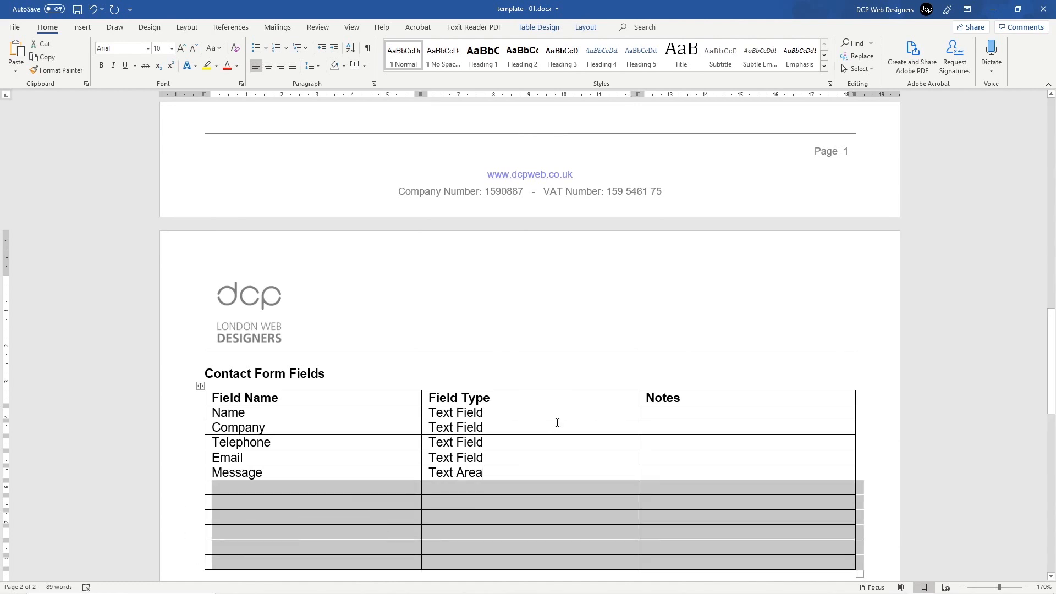
{"action": "key", "text": "BackSpace"}
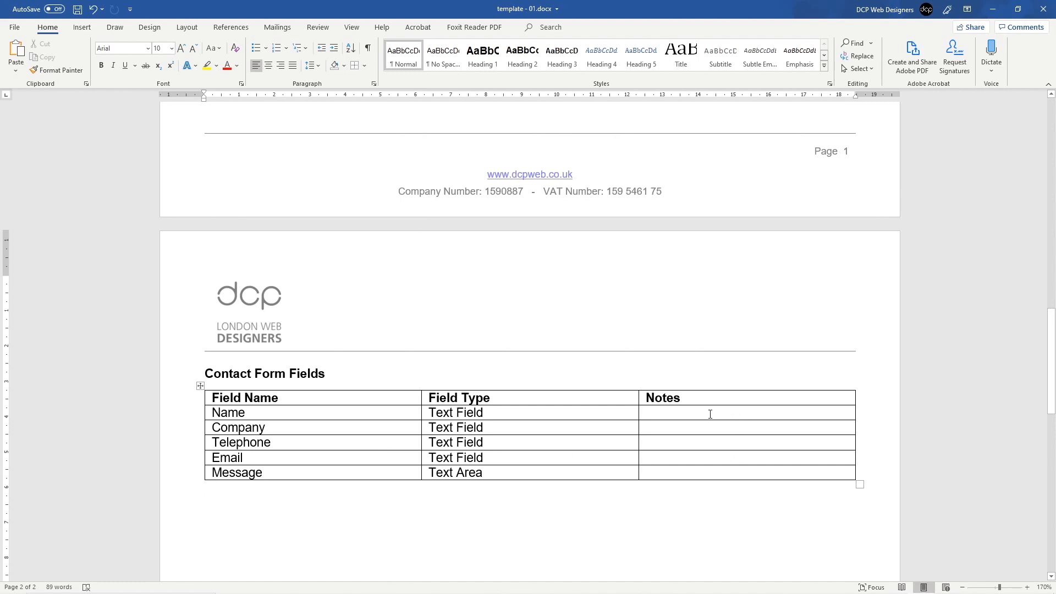
{"action": "left_click", "coordinate": [183, 417]}
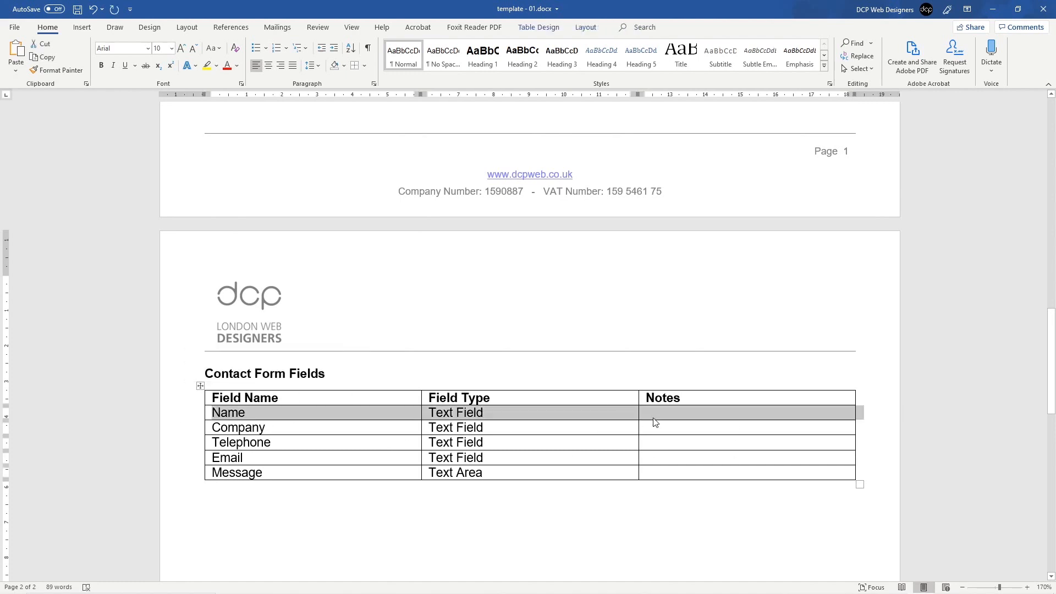
Step: Write 'Minimum 2 Character' and 'Text Character Only and "-"' in the Name row's Notes, then save
{"action": "left_click", "coordinate": [677, 409]}
{"action": "type", "text": "Mini"}
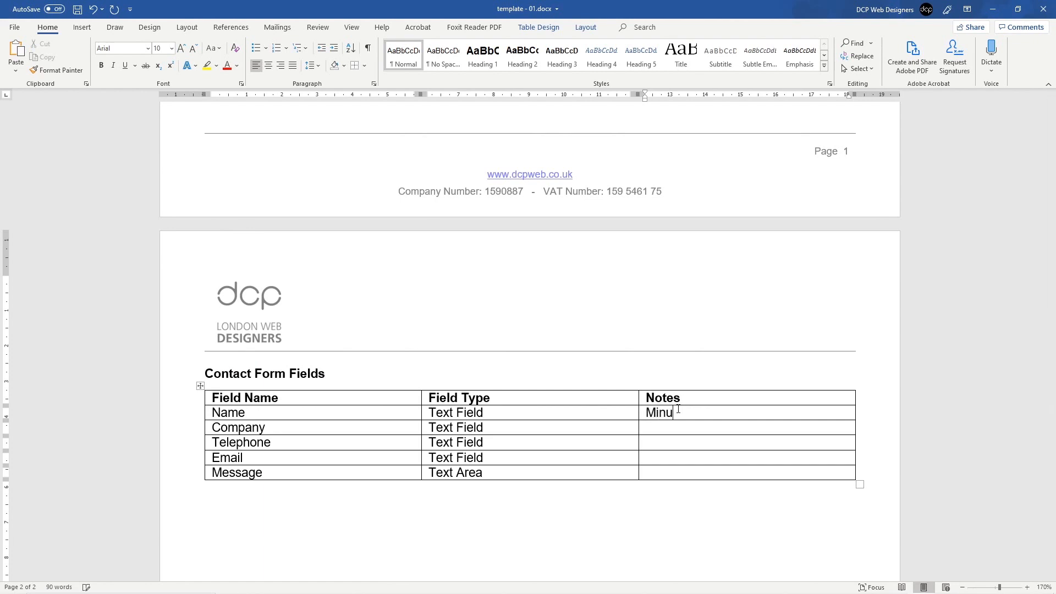
{"action": "type", "text": "mum 2 Character"}
{"action": "key", "text": "Return"}
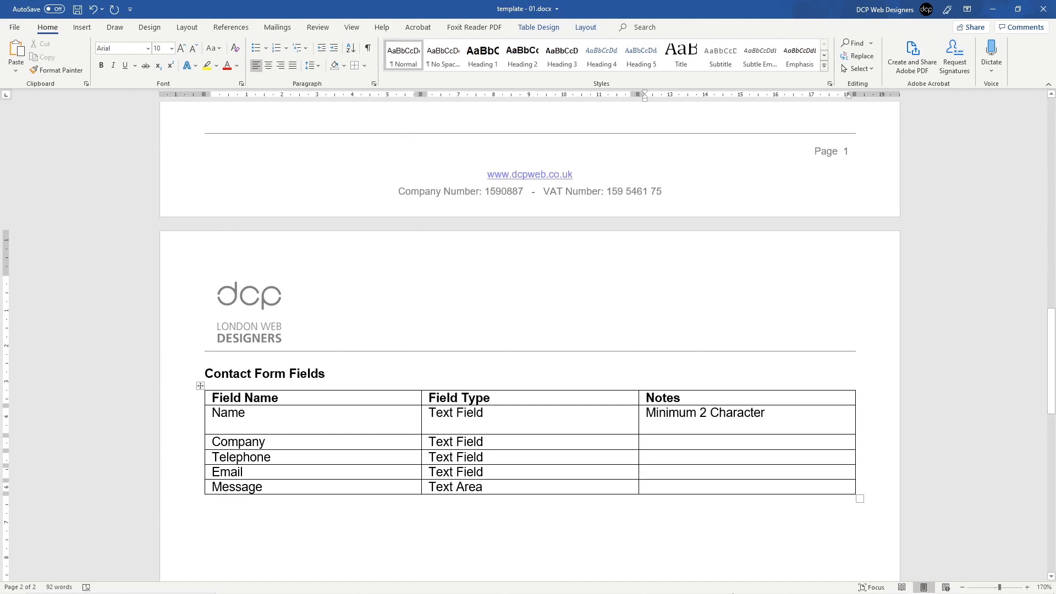
{"action": "left_click", "coordinate": [893, 589]}
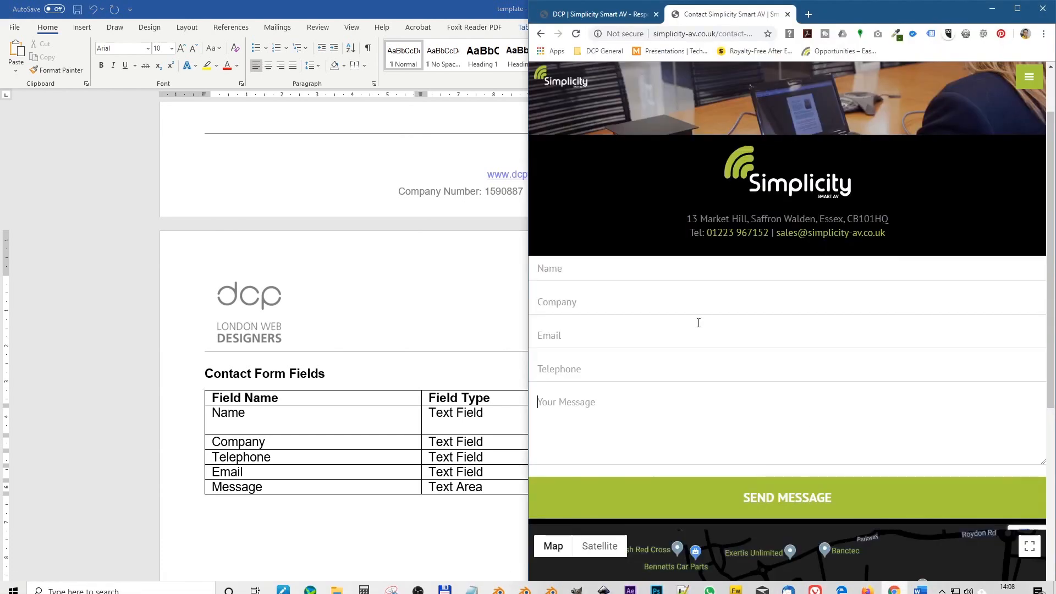
{"action": "left_click", "coordinate": [569, 269]}
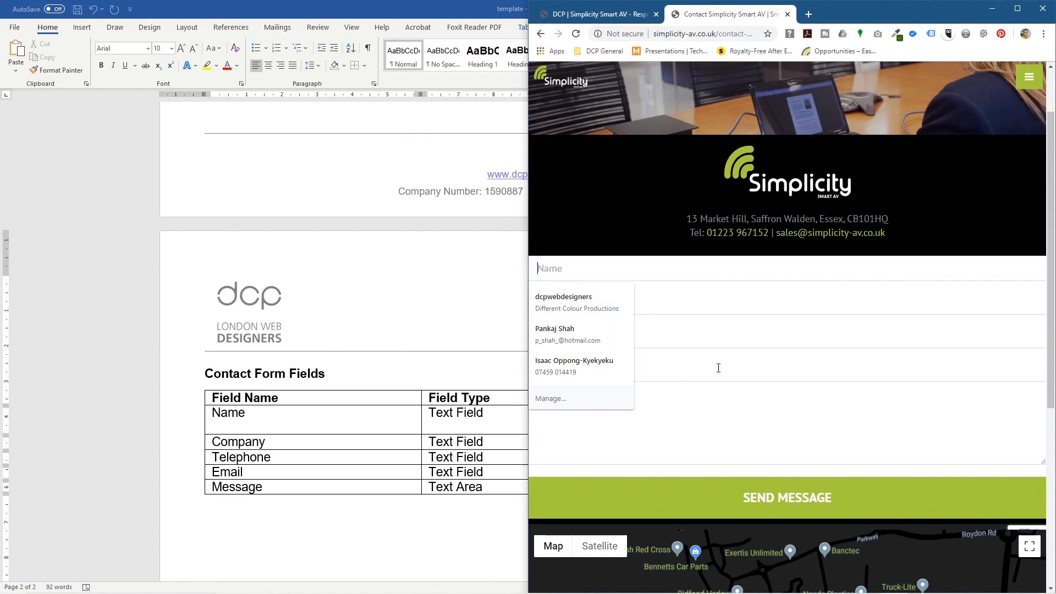
{"action": "left_click", "coordinate": [445, 299]}
{"action": "left_click", "coordinate": [664, 427]}
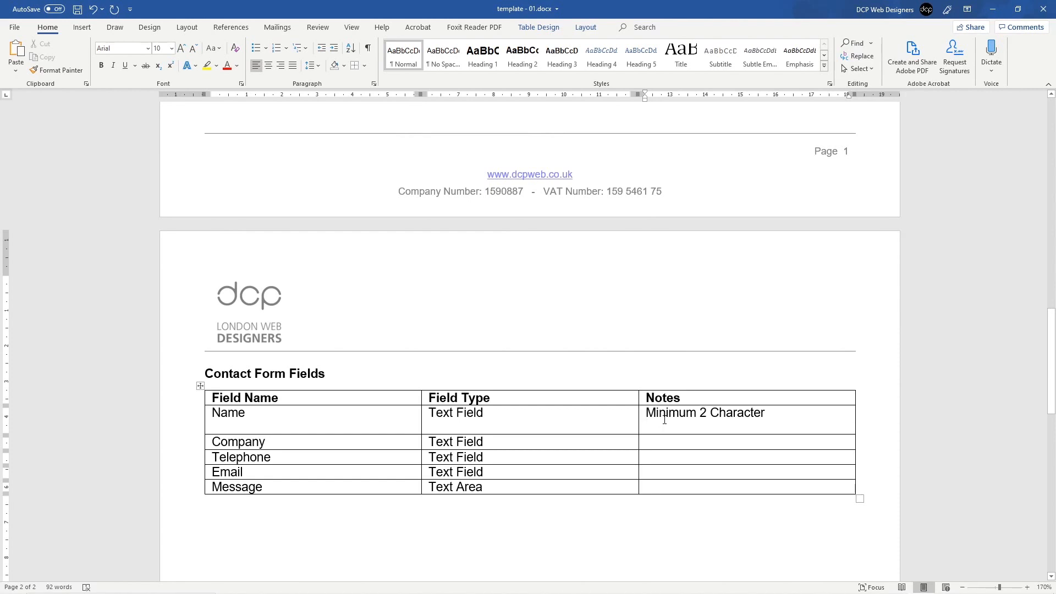
{"action": "type", "text": "Text Ch"}
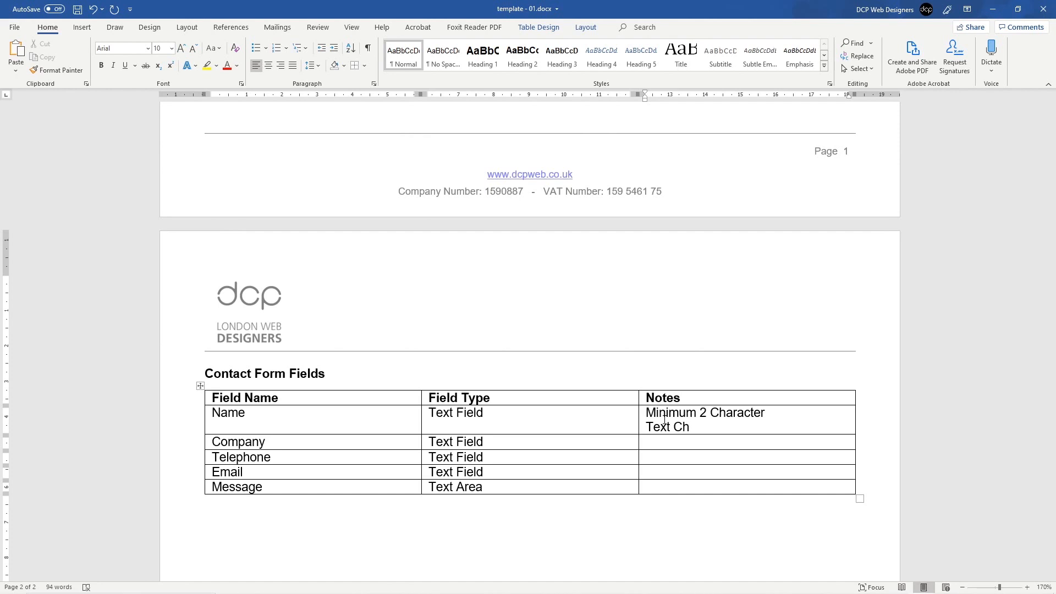
{"action": "type", "text": "aracter Only ans"}
{"action": "key", "text": "BackSpace"}
{"action": "type", "text": "d "}
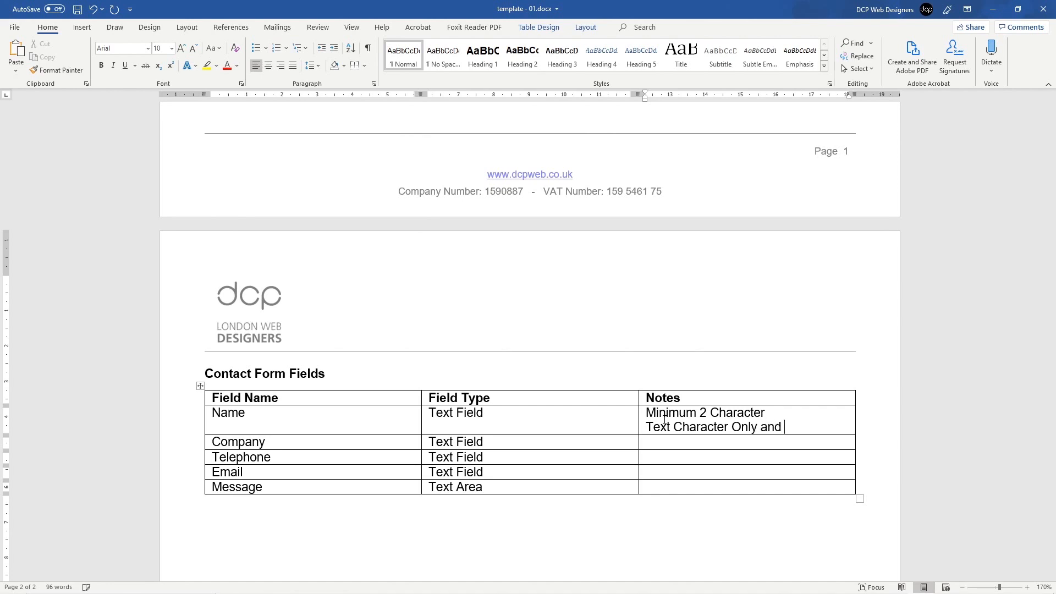
{"action": "type", "text": "\"-\""}
{"action": "key", "text": "ctrl+s"}
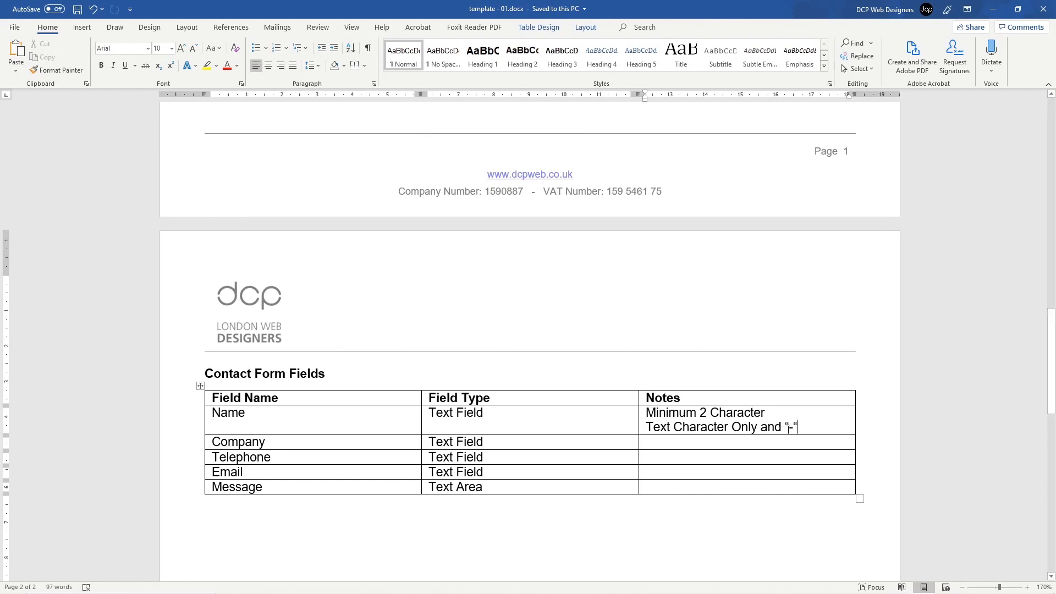
Step: Review the table's text and copy the Name row's 'Minimum 2 Character' note
{"action": "left_click_drag", "start_coordinate": [796, 428], "coordinate": [789, 428]}
{"action": "left_click_drag", "start_coordinate": [647, 428], "coordinate": [731, 428]}
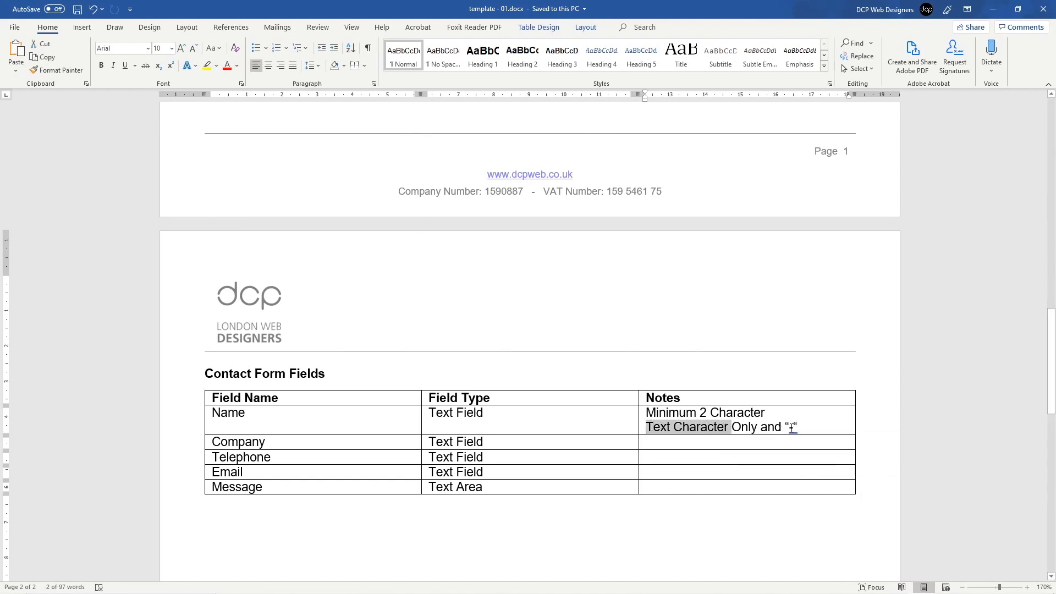
{"action": "left_click", "coordinate": [789, 427]}
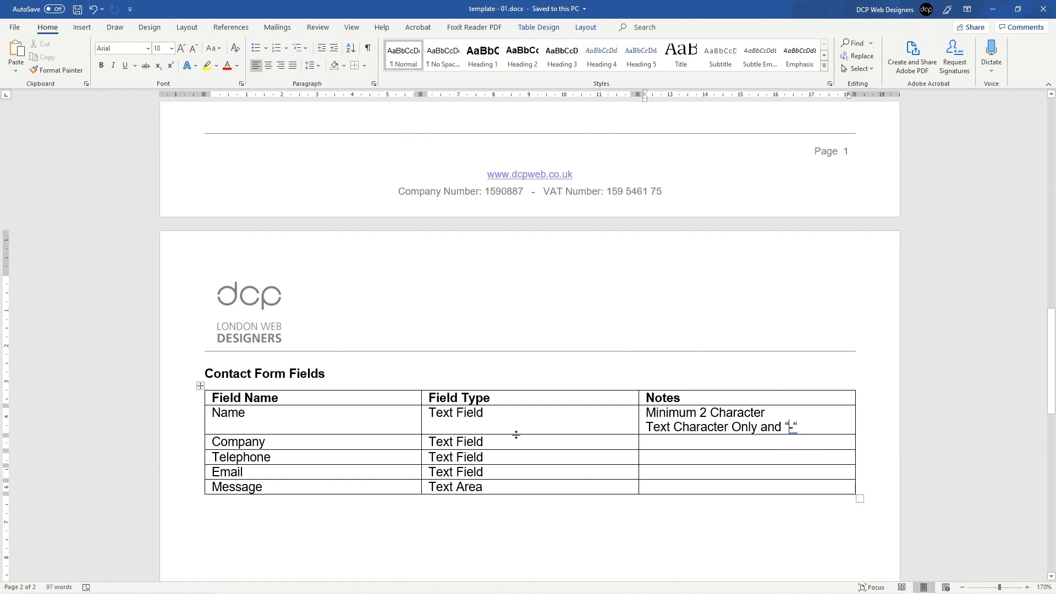
{"action": "left_click_drag", "start_coordinate": [187, 400], "coordinate": [187, 490]}
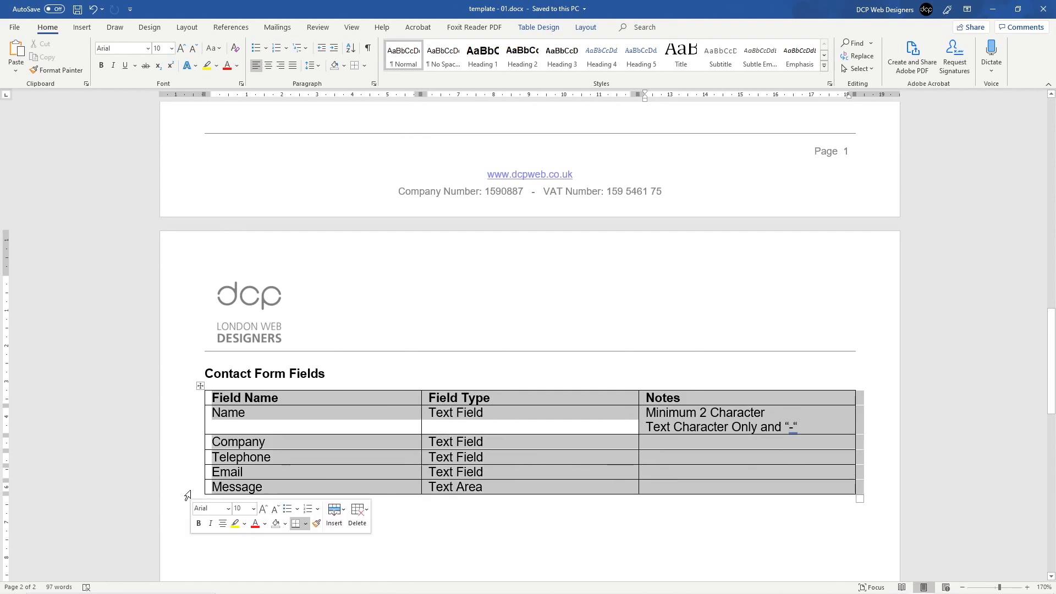
{"action": "left_click", "coordinate": [465, 431]}
{"action": "left_click", "coordinate": [325, 399]}
{"action": "left_click", "coordinate": [495, 400]}
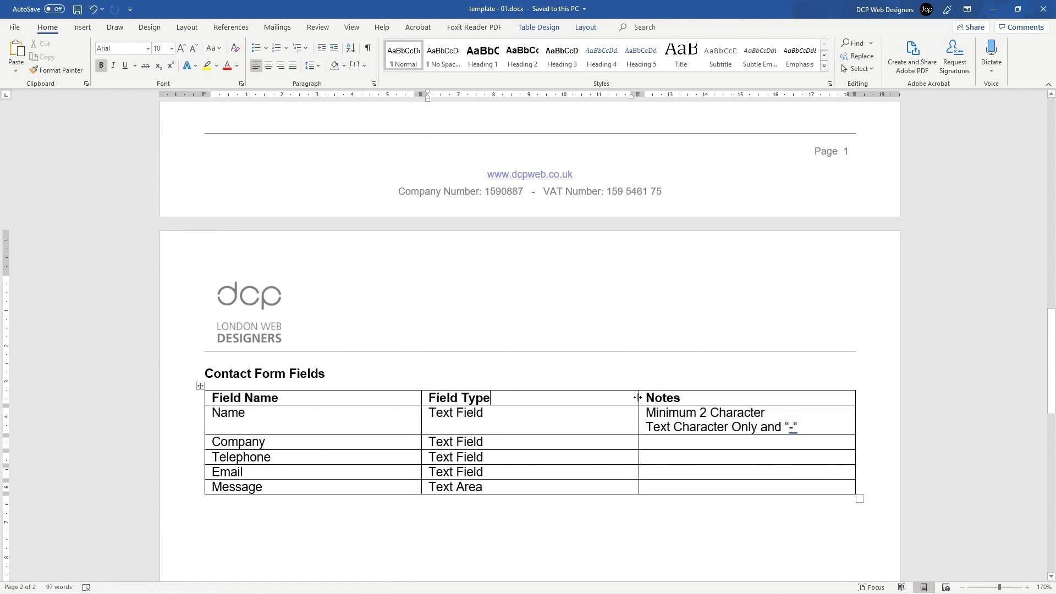
{"action": "left_click", "coordinate": [687, 398]}
{"action": "left_click", "coordinate": [466, 444]}
{"action": "left_click_drag", "start_coordinate": [770, 414], "coordinate": [655, 413]}
{"action": "key", "text": "ctrl+c"}
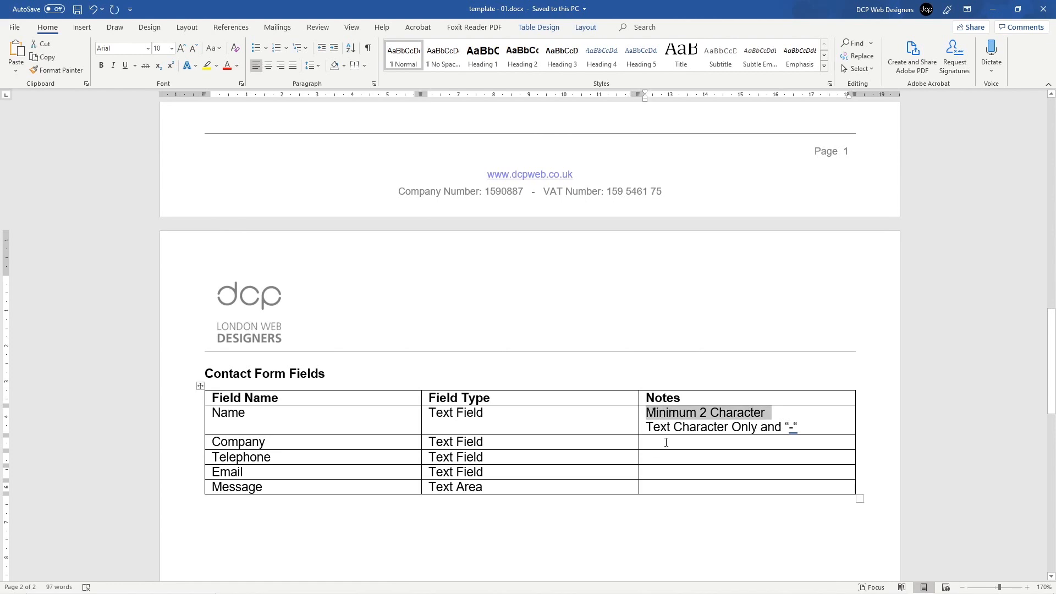
Step: Paste 'Minimum 2 Character' into the Company row's Notes cell
{"action": "left_click", "coordinate": [686, 443]}
{"action": "key", "text": "ctrl+v"}
{"action": "key", "text": "BackSpace"}
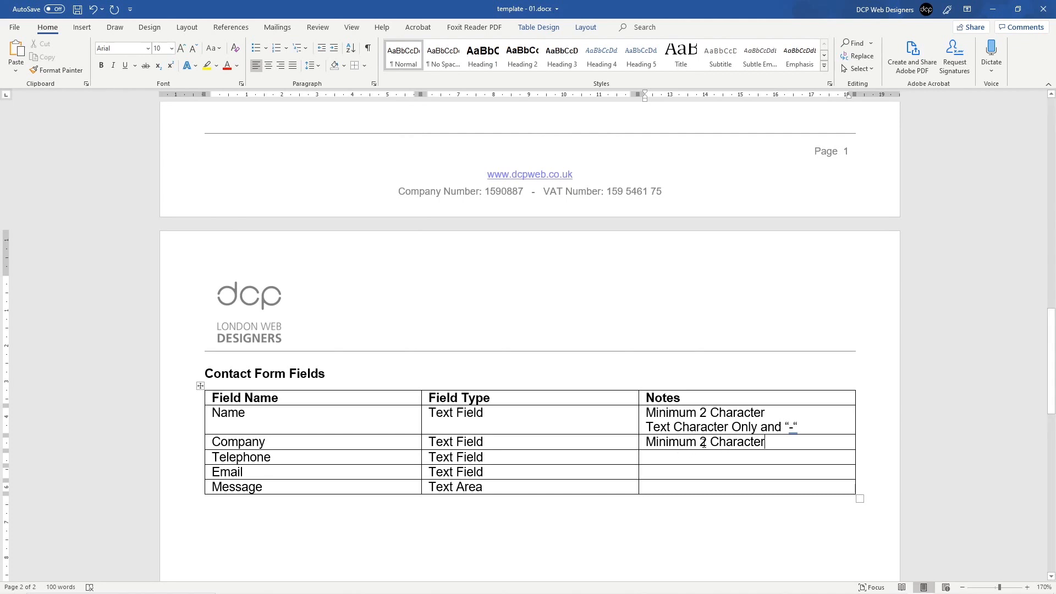
Step: Write 'Tel API Validation' in the Telephone Notes cell and copy it
{"action": "left_click", "coordinate": [701, 457]}
{"action": "type", "text": "Tel "}
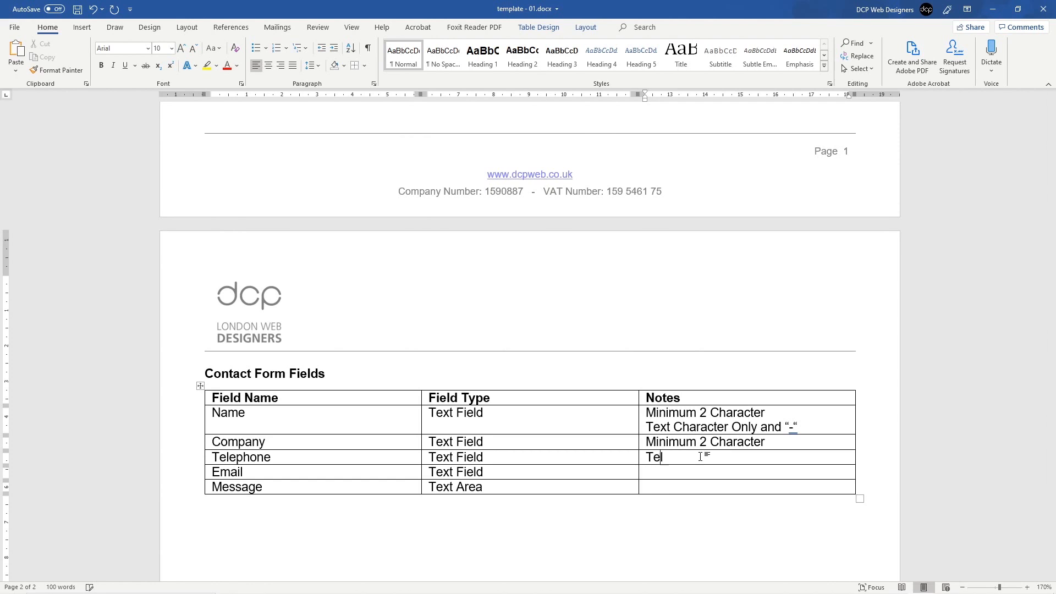
{"action": "type", "text": "API Validation"}
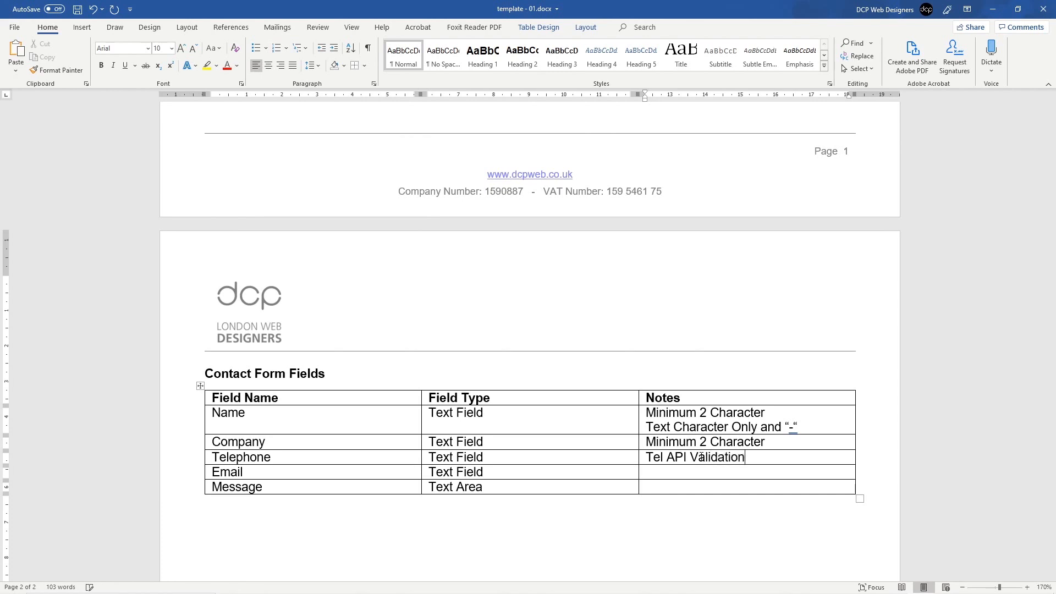
{"action": "key", "text": "ctrl+shift+Left"}
{"action": "key", "text": "ctrl+shift+Left"}
{"action": "key", "text": "ctrl+shift+Left"}
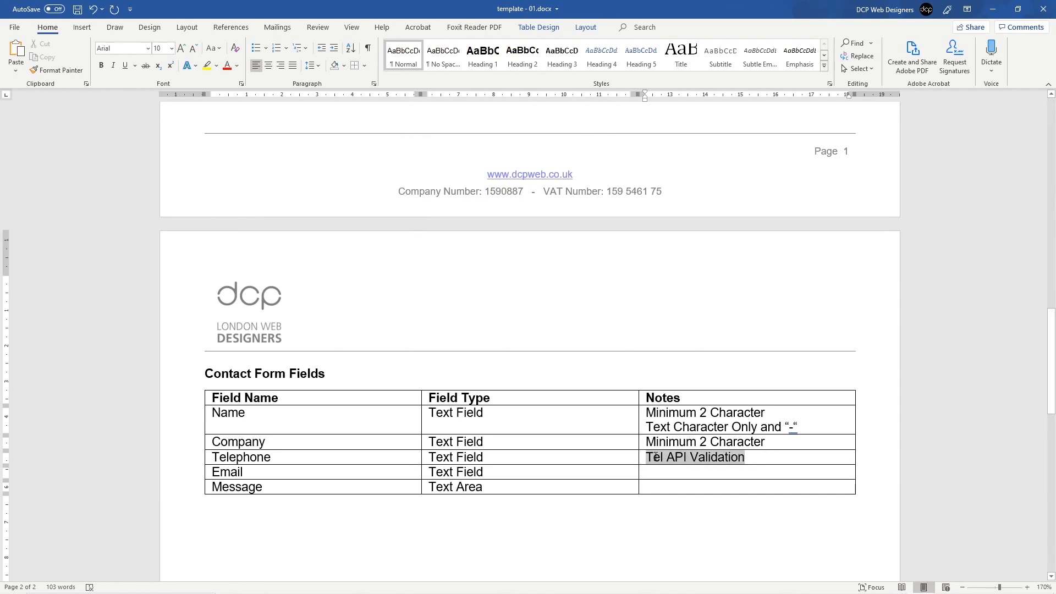
{"action": "key", "text": "ctrl+c"}
Step: Make the Email note 'Email API Validation', add 'Free form text area' for Message, and save
{"action": "left_click", "coordinate": [671, 474]}
{"action": "key", "text": "ctrl+v"}
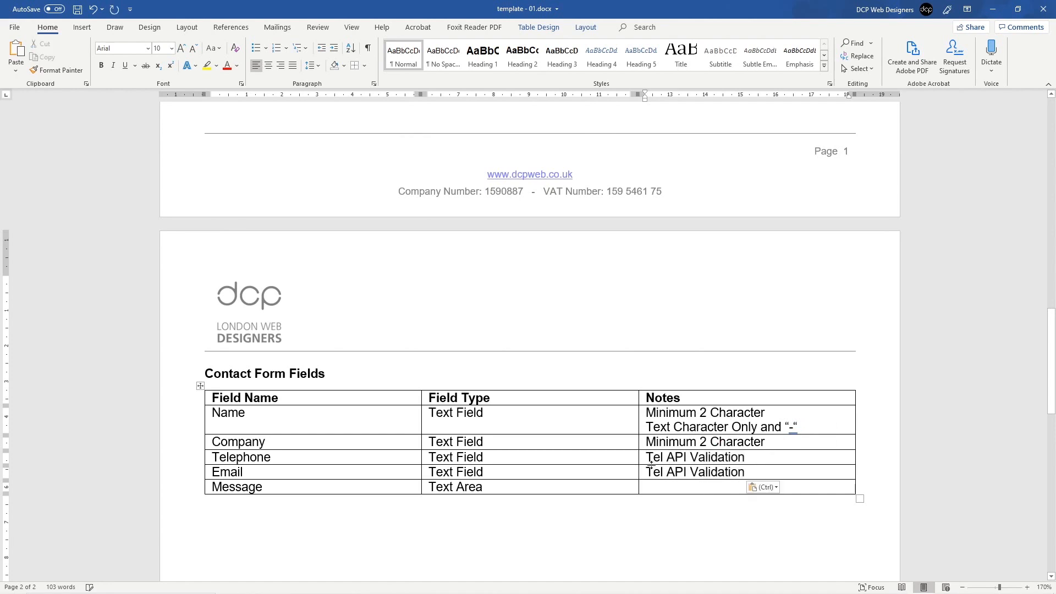
{"action": "double_click", "coordinate": [654, 471]}
{"action": "type", "text": "EMail"}
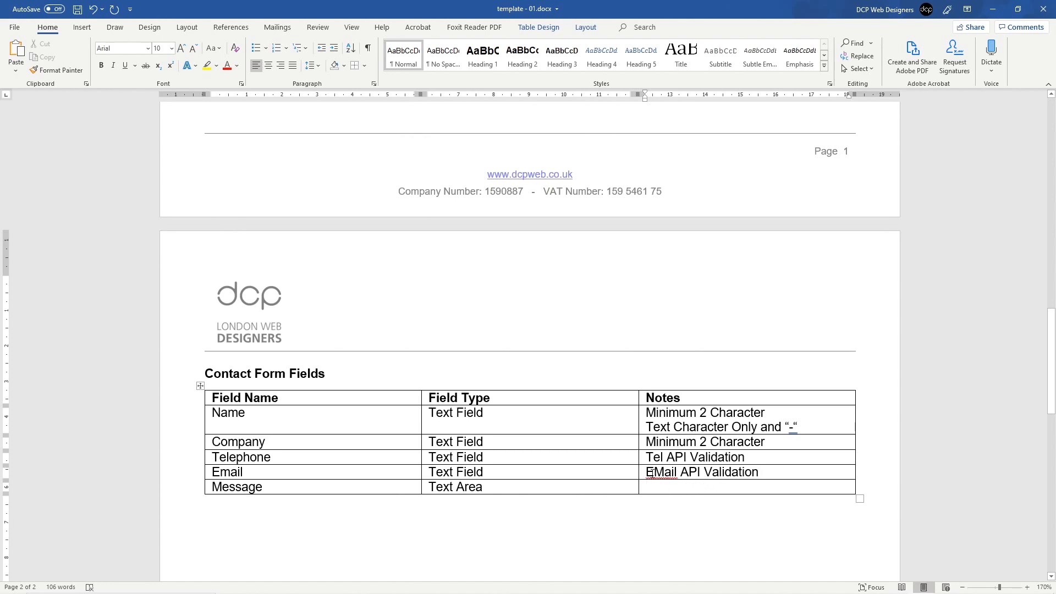
{"action": "right_click", "coordinate": [650, 472]}
{"action": "left_click", "coordinate": [710, 325]}
{"action": "key", "text": "ctrl+s"}
{"action": "type", "text": "Free form "}
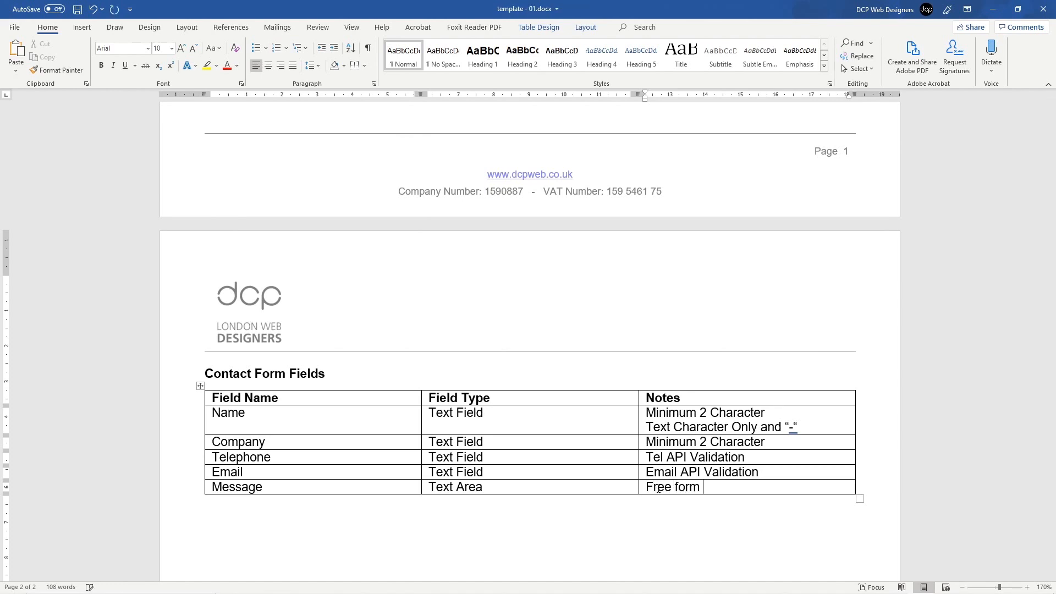
{"action": "type", "text": "text area"}
{"action": "key", "text": "ctrl+s"}
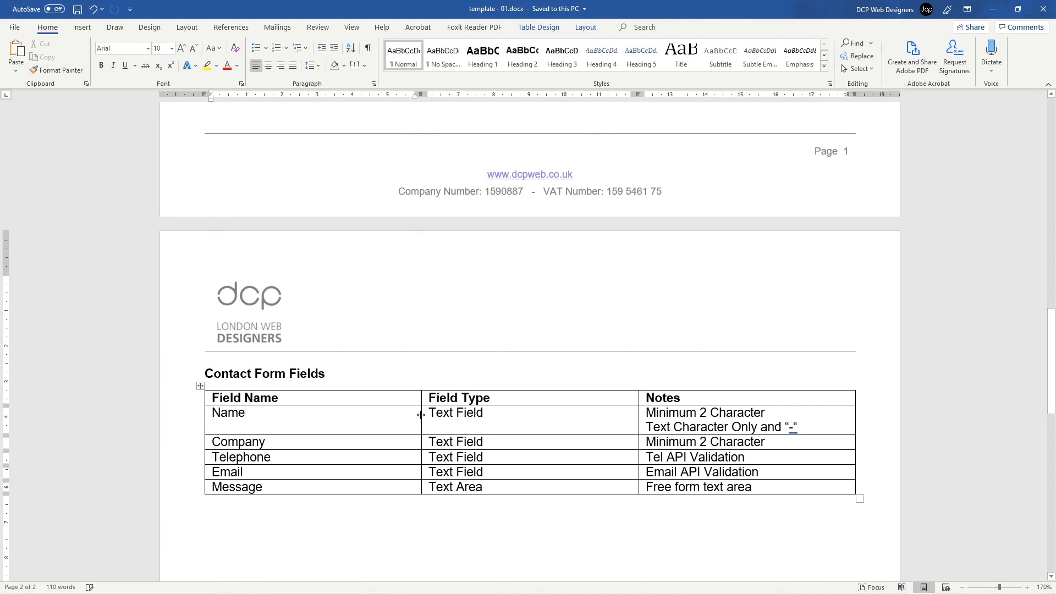
Step: Narrow the Field Name and Field Type columns and add blank lines under the Telephone and Email notes
{"action": "left_click_drag", "start_coordinate": [422, 416], "coordinate": [346, 415]}
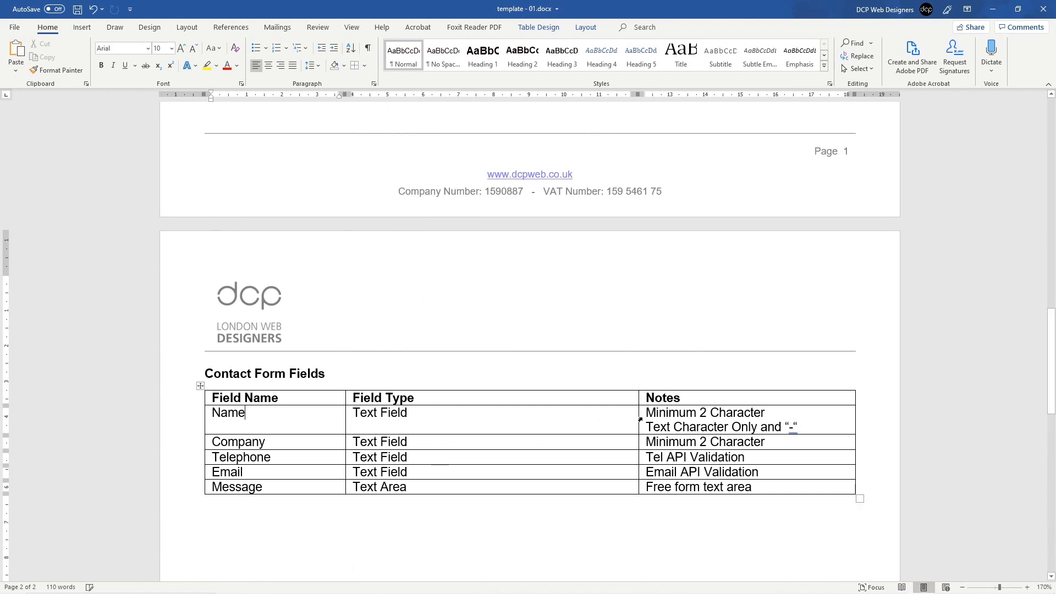
{"action": "left_click_drag", "start_coordinate": [638, 417], "coordinate": [505, 413]}
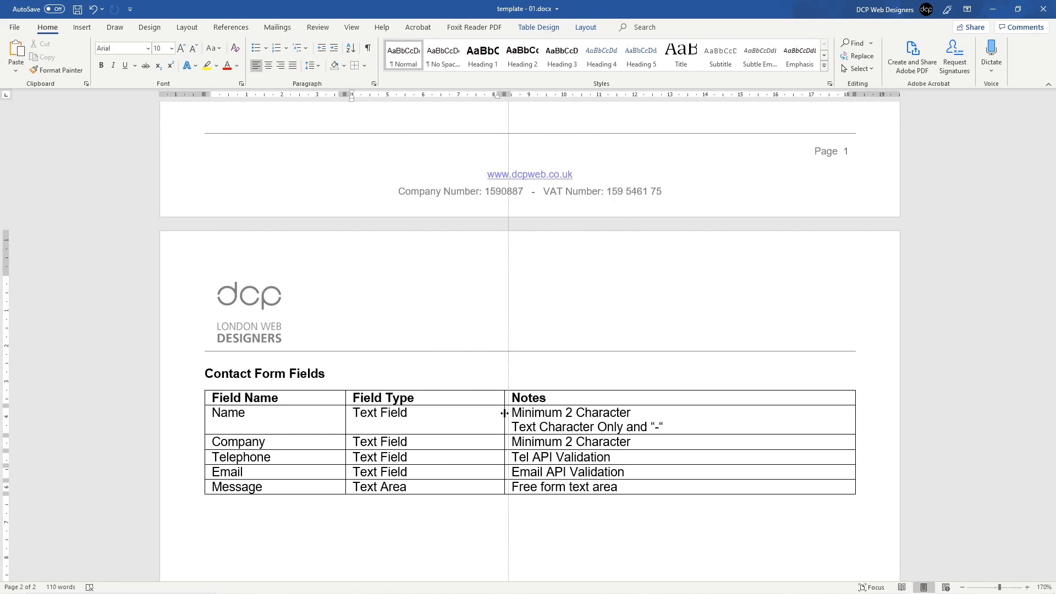
{"action": "left_click", "coordinate": [616, 458]}
{"action": "key", "text": "Return"}
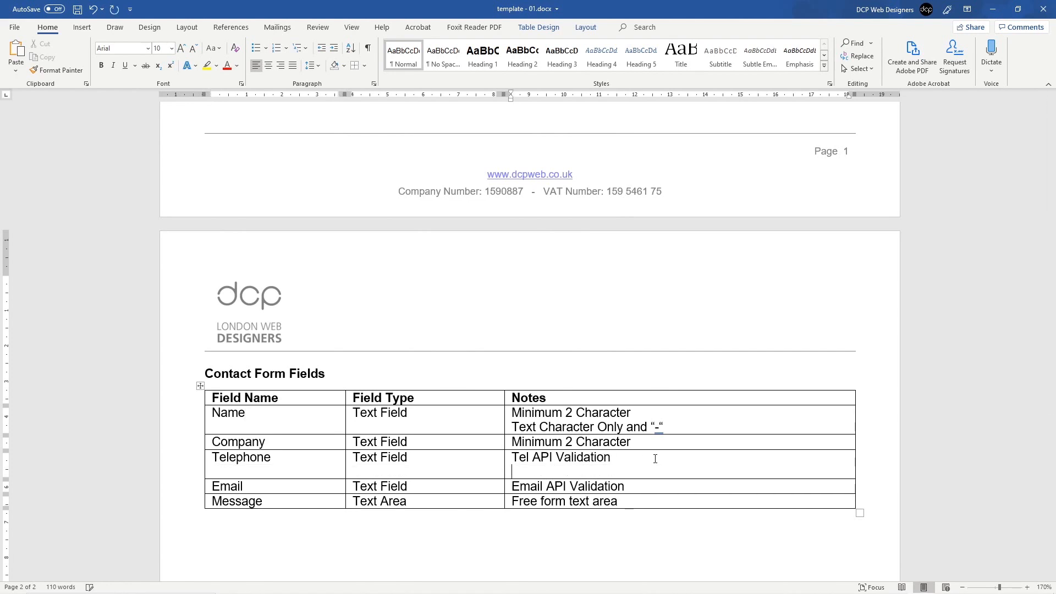
{"action": "left_click", "coordinate": [654, 485]}
{"action": "key", "text": "Return"}
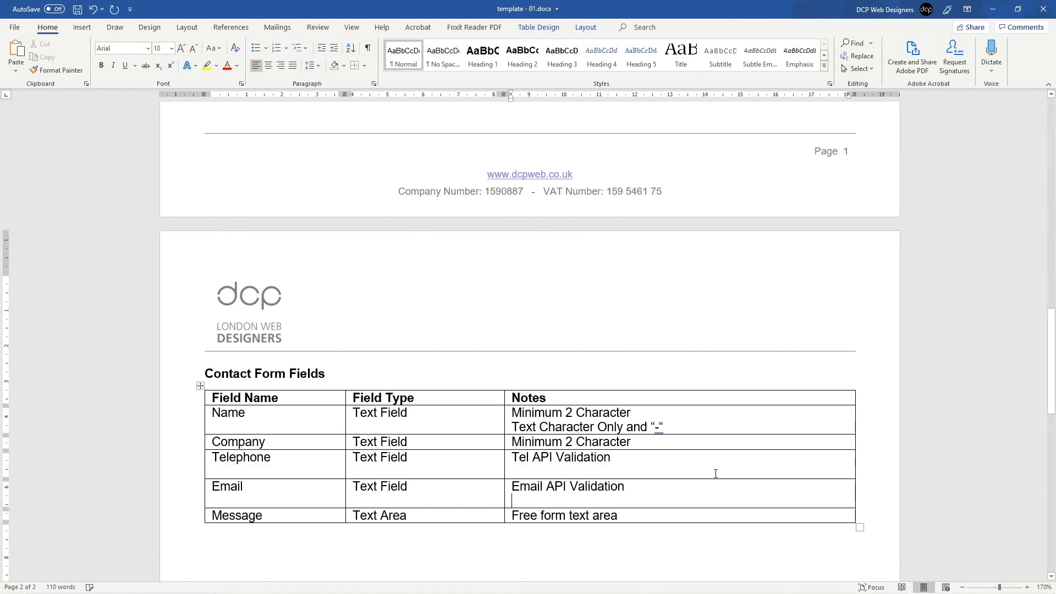
{"action": "left_click", "coordinate": [570, 468]}
{"action": "key", "text": "ctrl+s"}
{"action": "key", "text": "alt+Tab"}
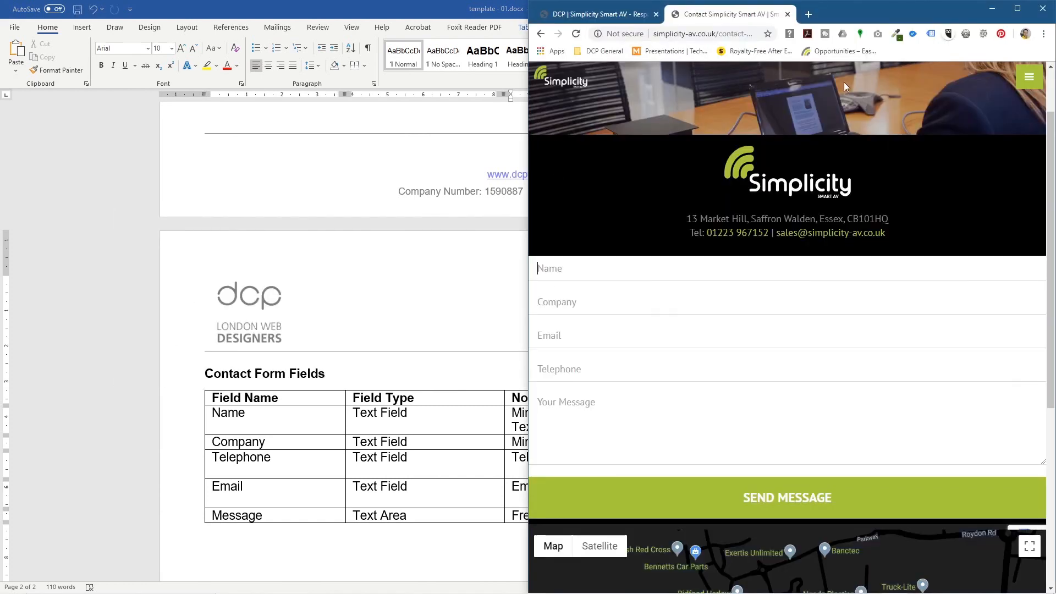
Step: Load phone-validator.net in a new maximized Chrome tab and copy its address
{"action": "left_click", "coordinate": [1017, 8]}
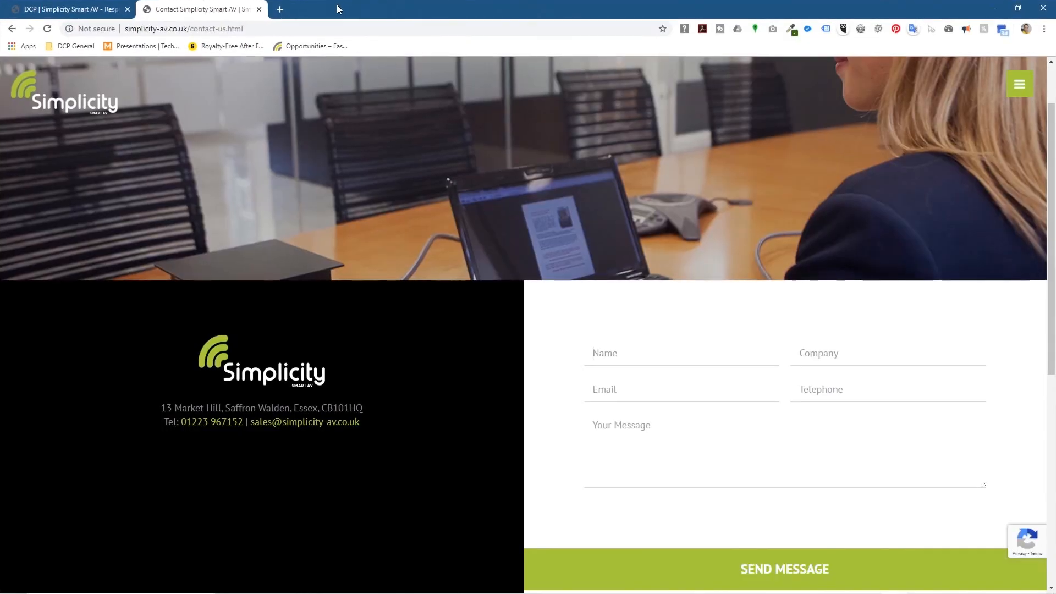
{"action": "left_click", "coordinate": [277, 10]}
{"action": "type", "text": "phone-validator.net"}
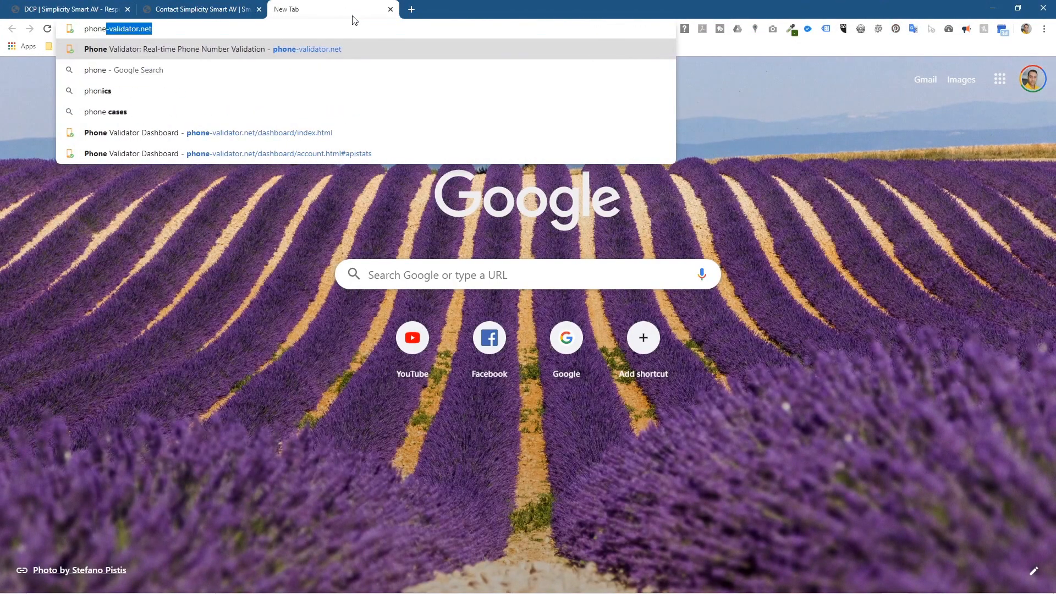
{"action": "key", "text": "Return"}
{"action": "left_click", "coordinate": [133, 28]}
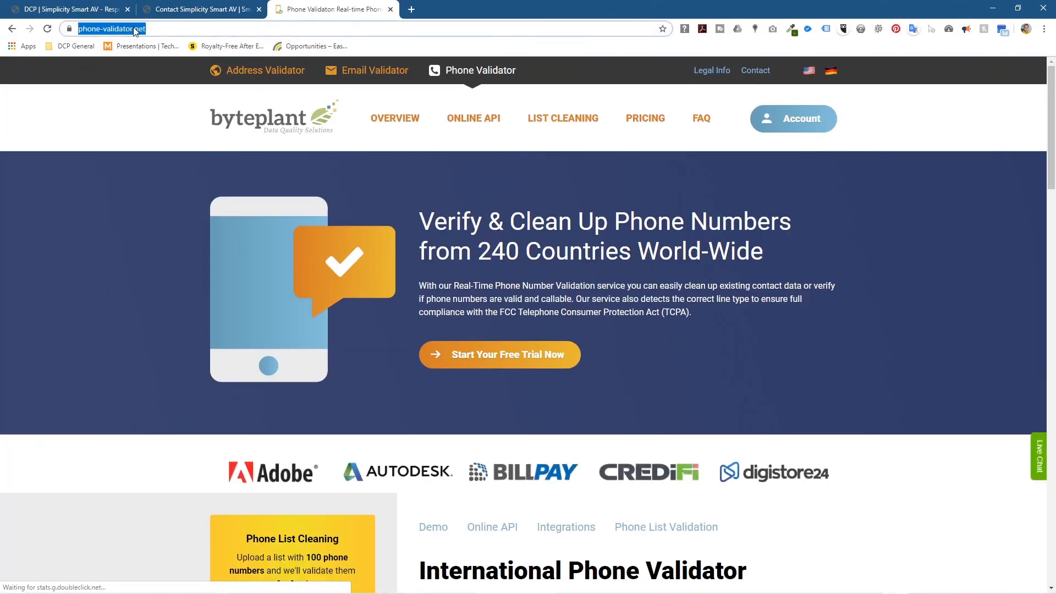
{"action": "right_click", "coordinate": [133, 27]}
{"action": "left_click", "coordinate": [155, 88]}
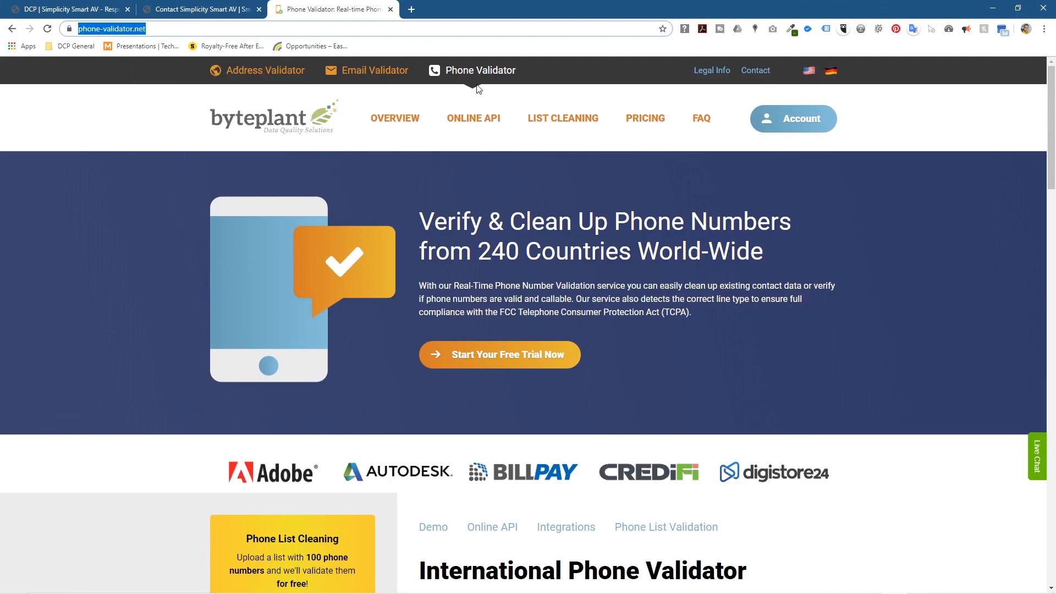
{"action": "left_click", "coordinate": [992, 9]}
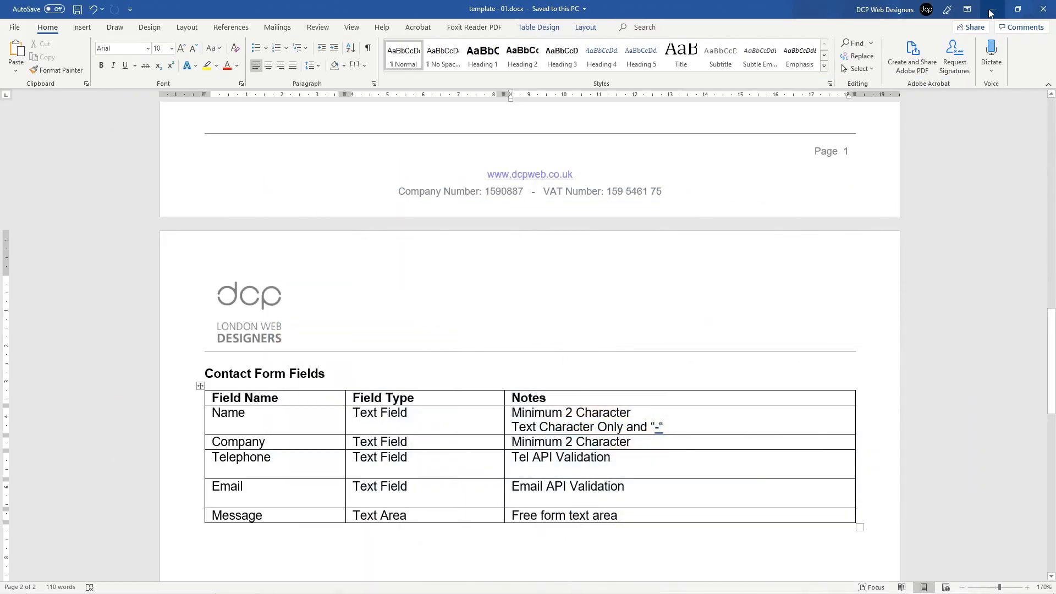
Step: Paste the phone-validator.net link under 'Tel API Validation' and save
{"action": "left_click", "coordinate": [548, 472]}
{"action": "key", "text": "ctrl+v"}
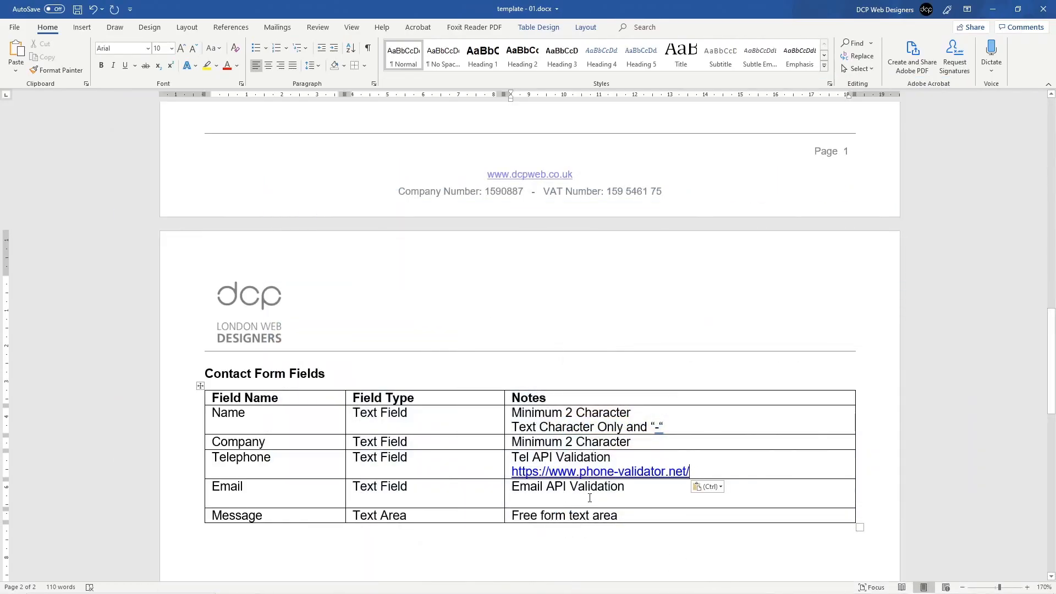
{"action": "left_click", "coordinate": [589, 498]}
{"action": "key", "text": "ctrl+s"}
{"action": "left_click", "coordinate": [647, 466], "text": "ctrl"}
Step: Load email-validator.net, paste its link under 'Email API Validation', and adjust the Notes column width
{"action": "key", "text": "alt+Tab"}
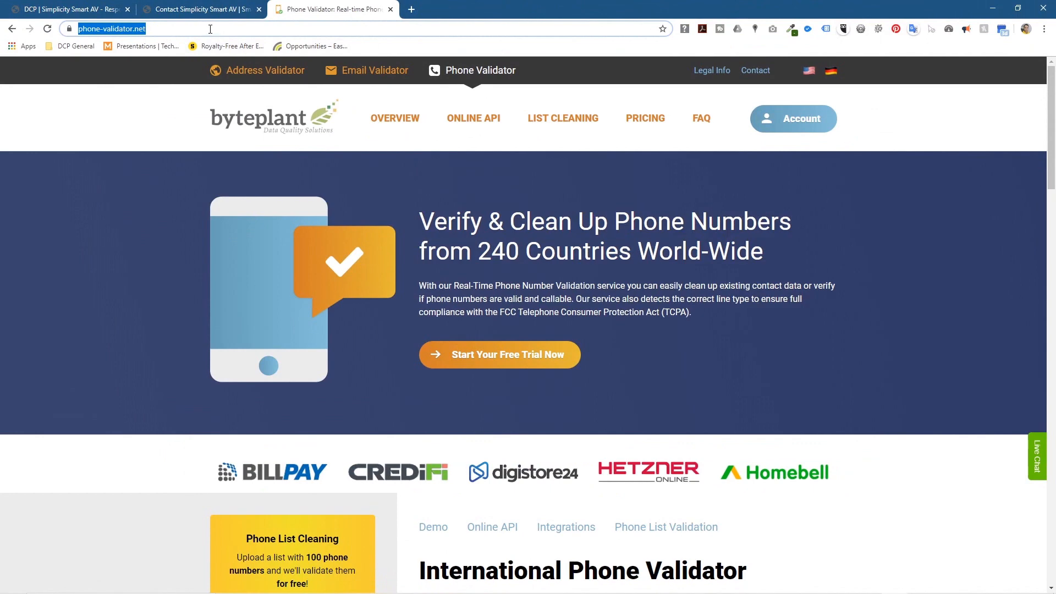
{"action": "type", "text": "email"}
{"action": "key", "text": "Return"}
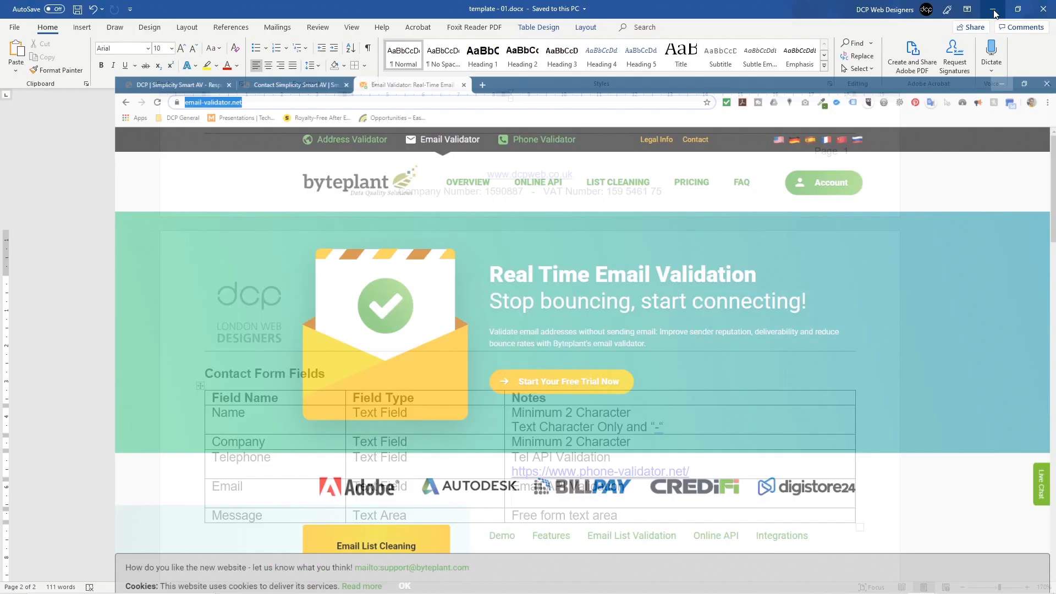
{"action": "left_click", "coordinate": [993, 9]}
{"action": "left_click", "coordinate": [553, 494]}
{"action": "key", "text": "ctrl+v"}
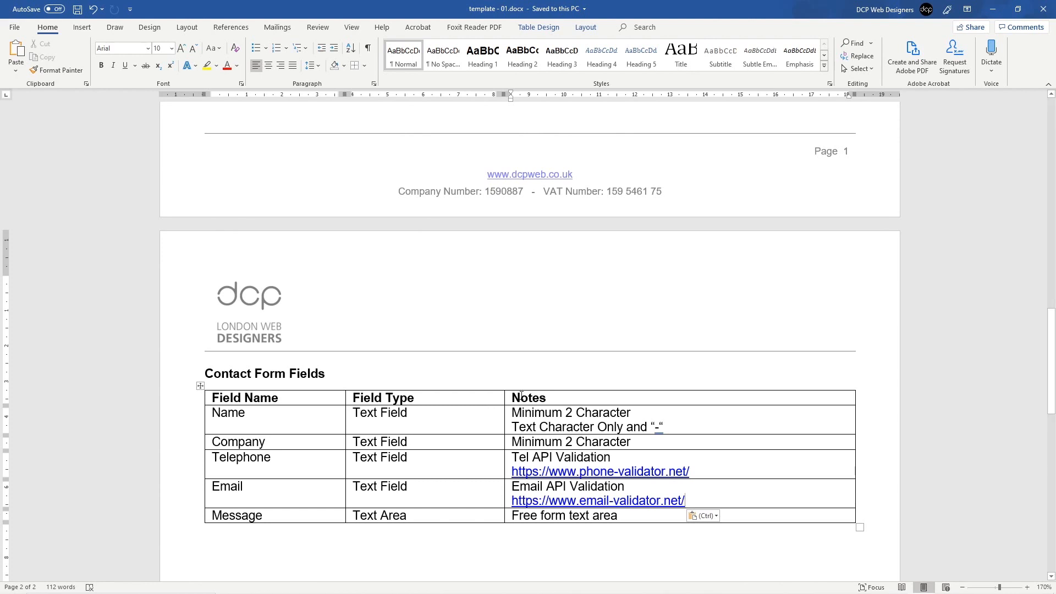
{"action": "mouse_move", "coordinate": [505, 405]}
{"action": "left_mouse_down"}
{"action": "mouse_move", "coordinate": [575, 405]}
{"action": "mouse_move", "coordinate": [496, 405]}
{"action": "left_mouse_up"}
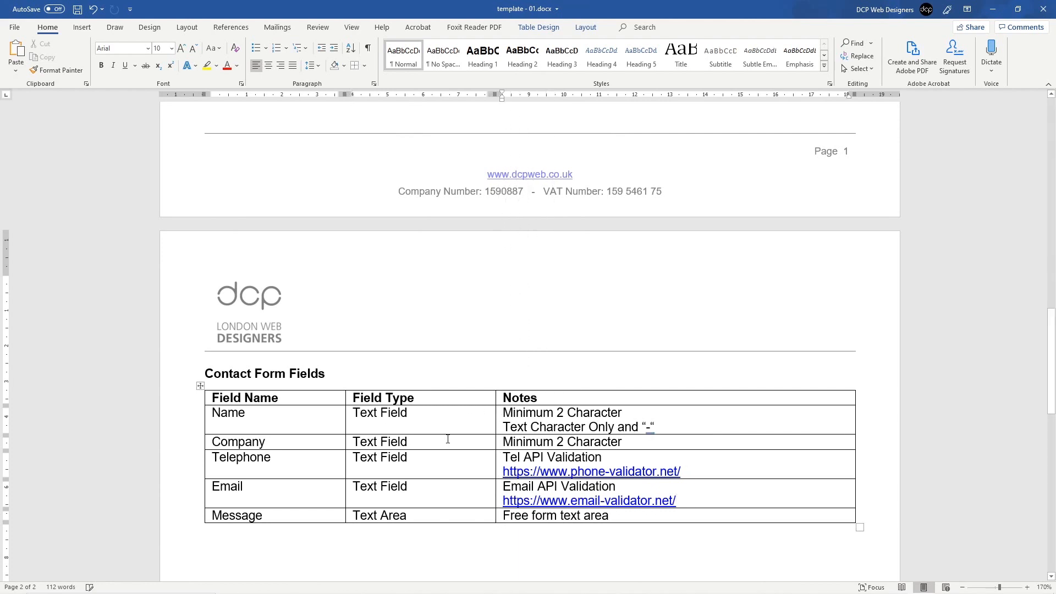
Step: Save, then select the whole Contact Form Fields table and show the Table Design options
{"action": "left_click", "coordinate": [465, 420]}
{"action": "key", "text": "ctrl+s"}
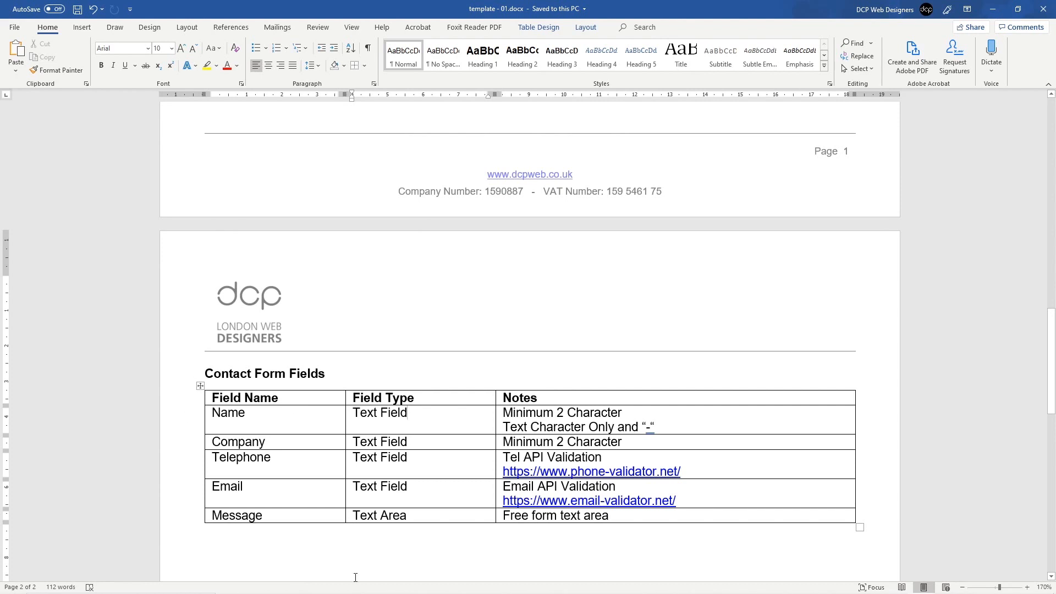
{"action": "left_click_drag", "start_coordinate": [187, 378], "coordinate": [194, 524]}
{"action": "left_click", "coordinate": [247, 428]}
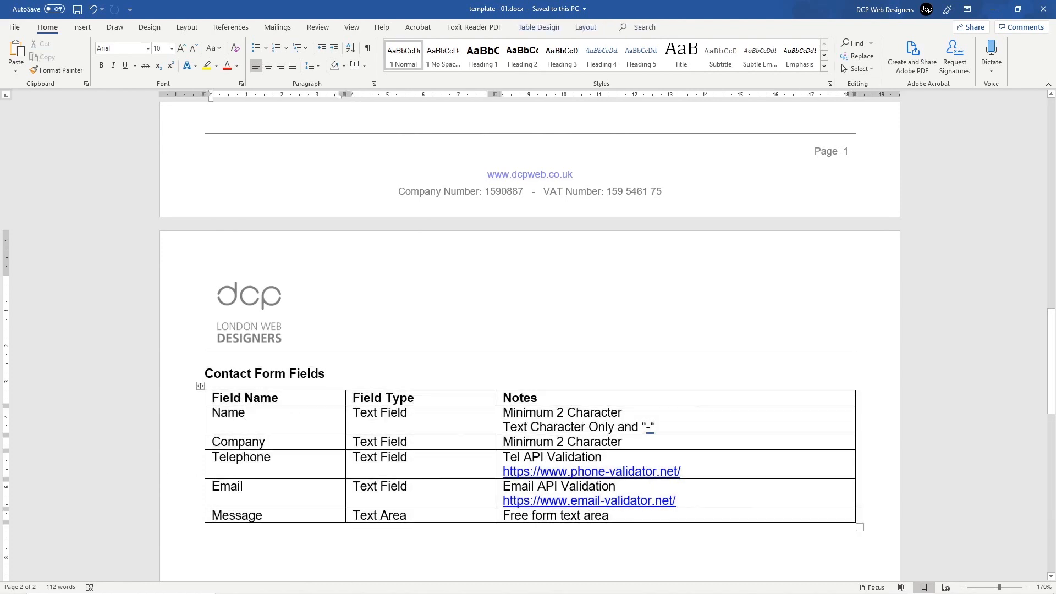
{"action": "left_click", "coordinate": [200, 386]}
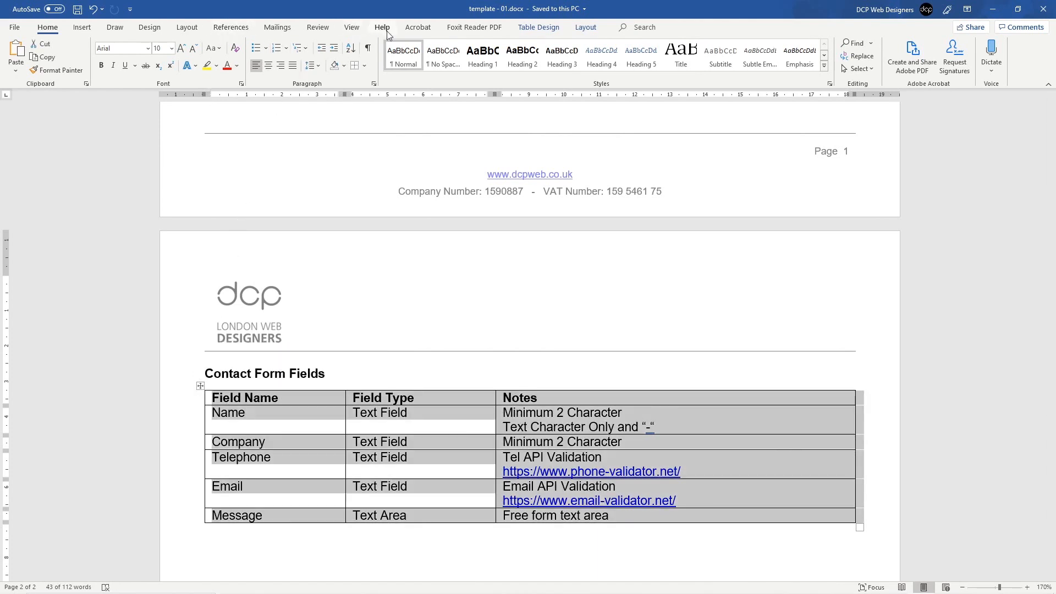
{"action": "left_click", "coordinate": [533, 29]}
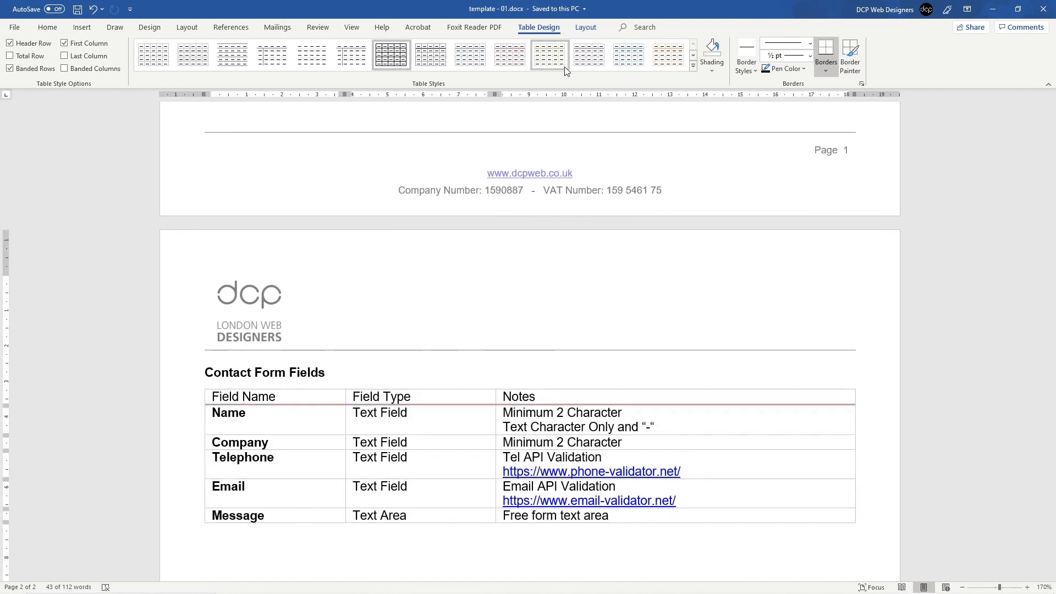
Step: Try the black List Table 3 style on the table
{"action": "left_click", "coordinate": [693, 66]}
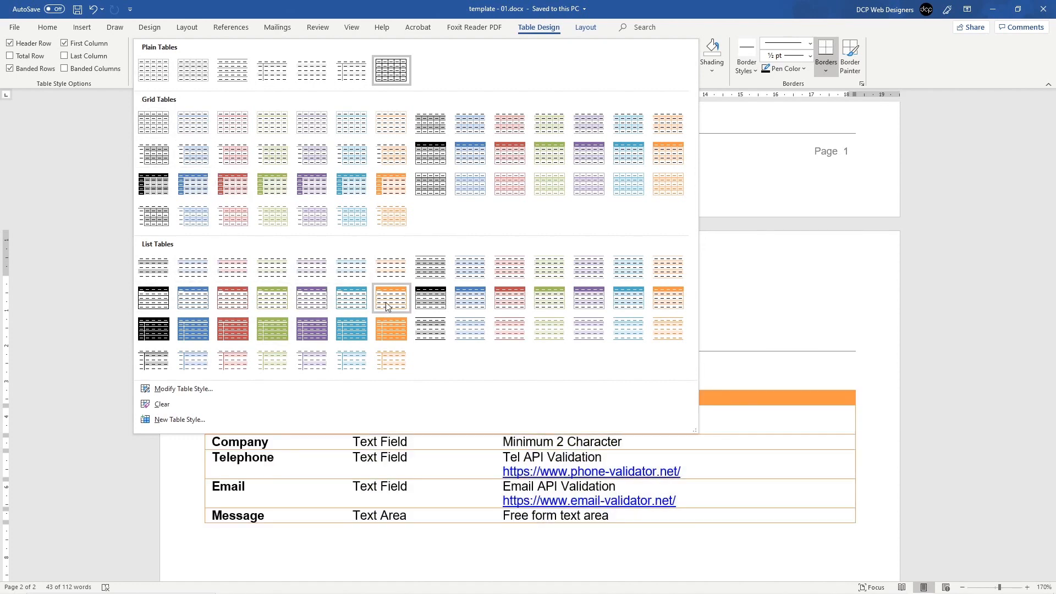
{"action": "left_click", "coordinate": [157, 301]}
{"action": "left_click", "coordinate": [320, 421]}
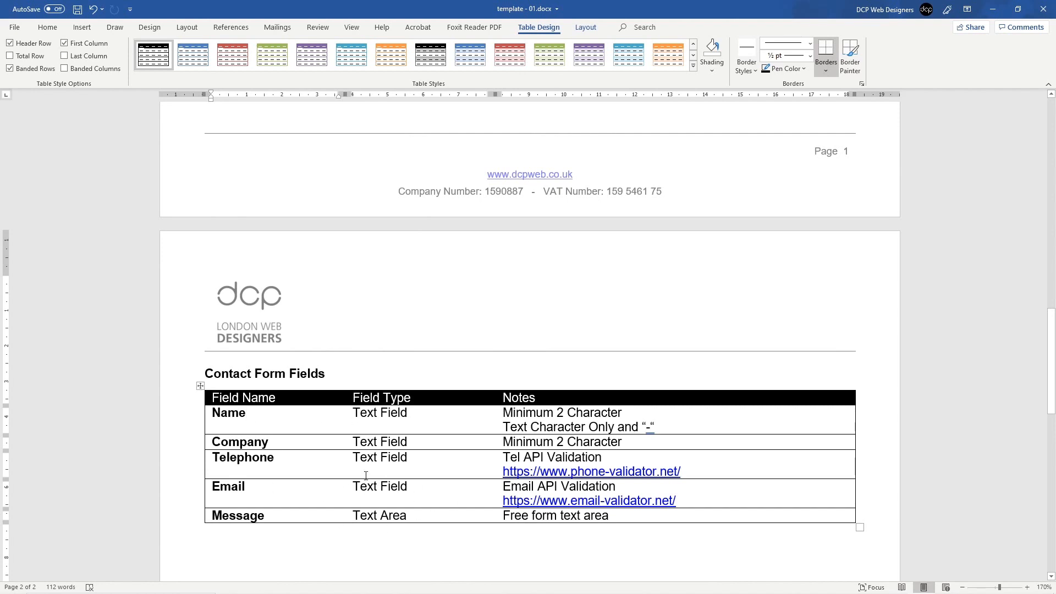
Step: Switch the table to the first Plain Tables style and bring up the Home Borders choices
{"action": "left_click", "coordinate": [200, 385]}
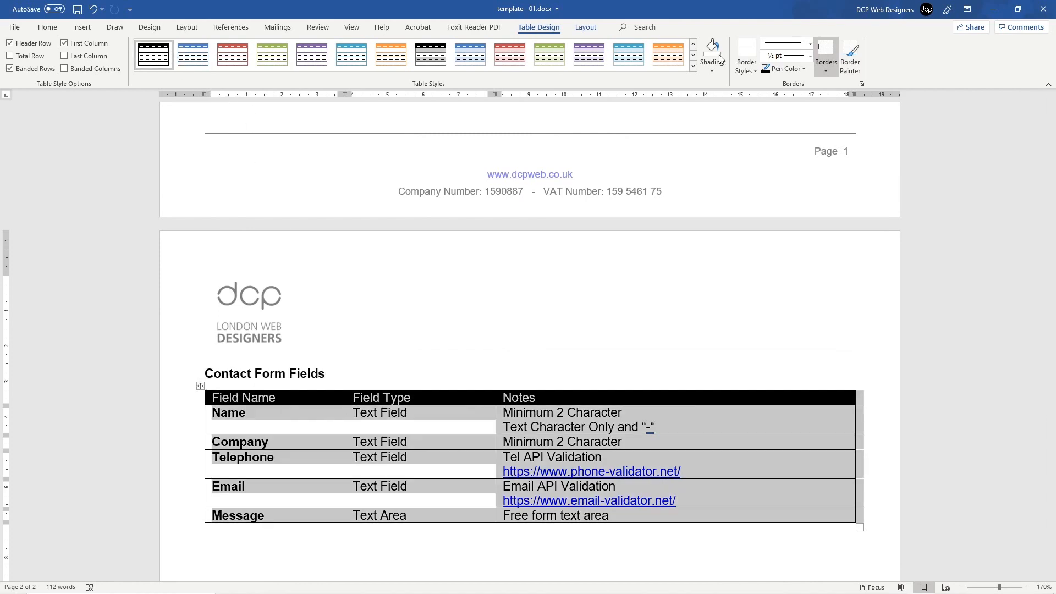
{"action": "left_click", "coordinate": [694, 65]}
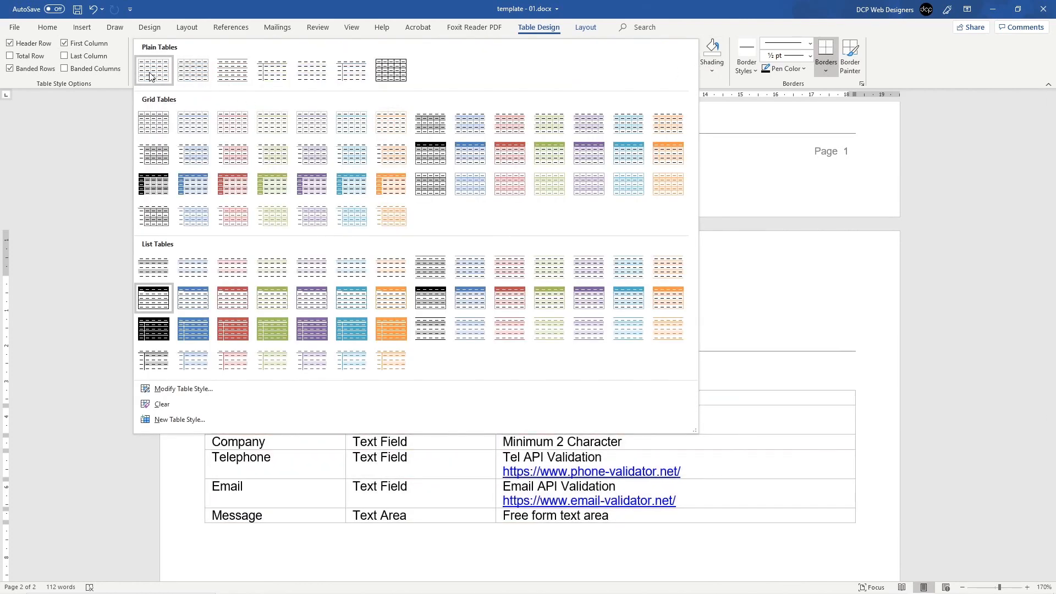
{"action": "left_click", "coordinate": [153, 72]}
{"action": "left_click", "coordinate": [358, 474]}
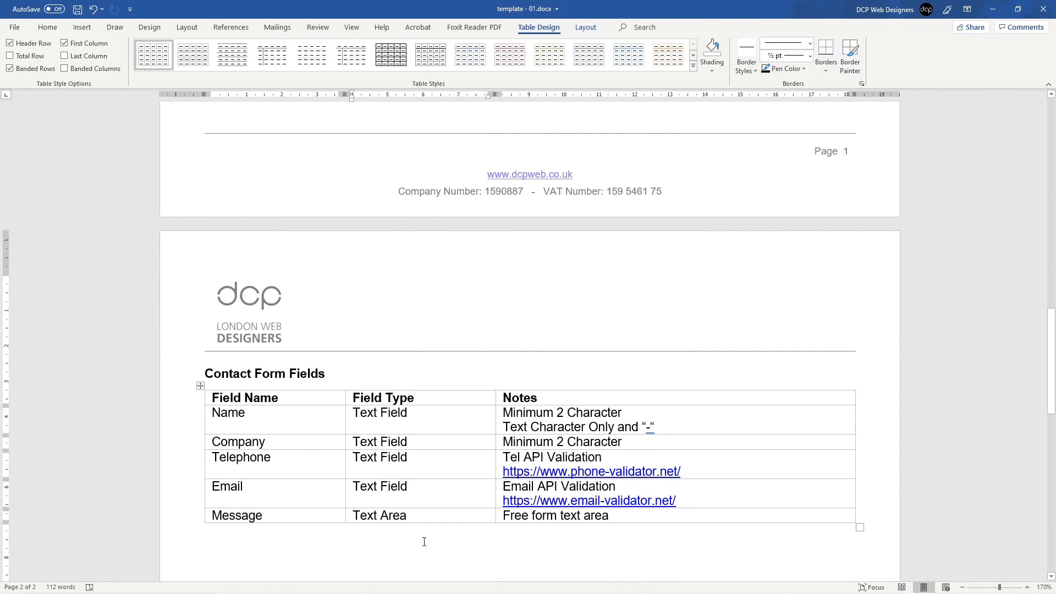
{"action": "left_click", "coordinate": [200, 386]}
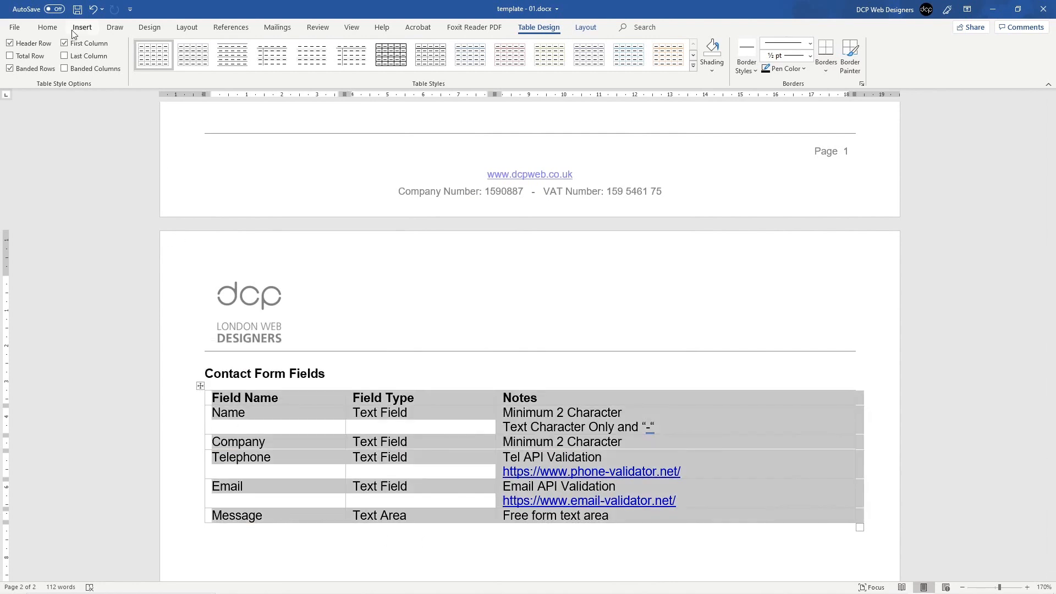
{"action": "left_click", "coordinate": [48, 27]}
{"action": "left_click", "coordinate": [363, 66]}
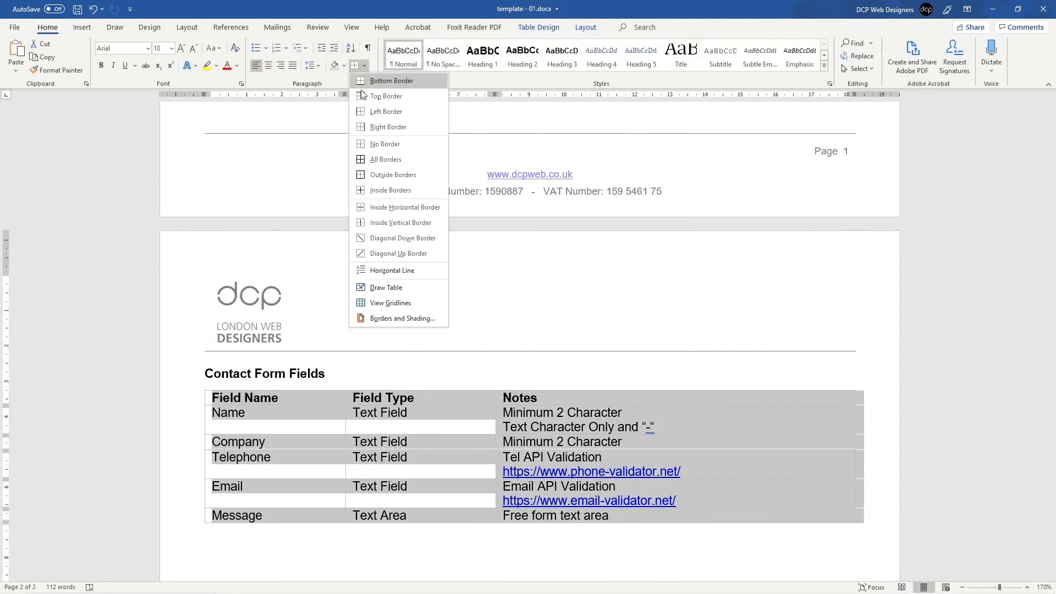
Step: Apply All Borders to every table cell and save with the caret two lines below the table
{"action": "left_click", "coordinate": [374, 162]}
{"action": "left_click", "coordinate": [265, 442]}
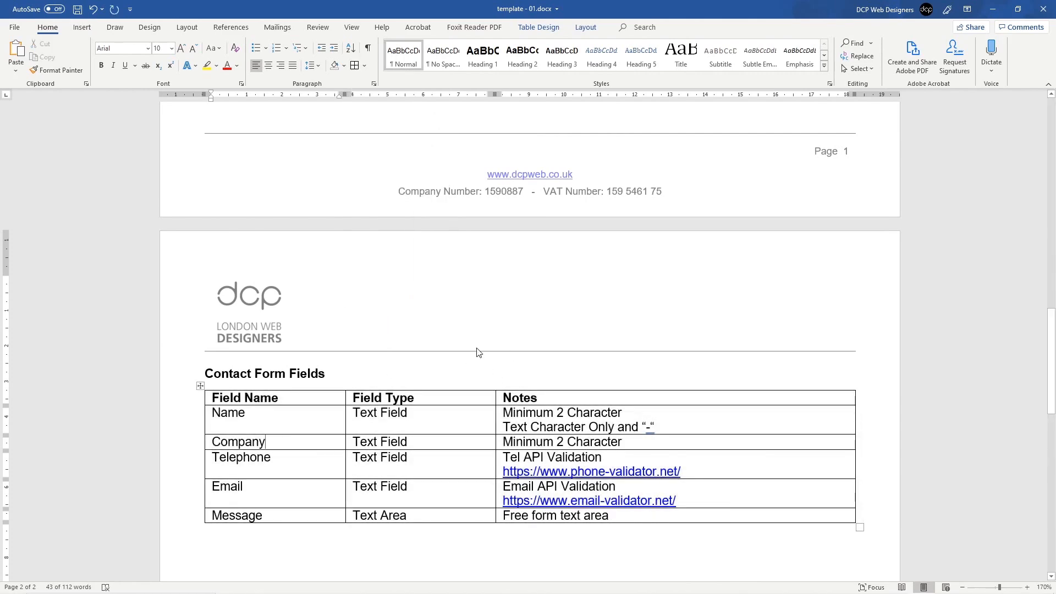
{"action": "scroll", "coordinate": [475, 351], "scroll_direction": "up", "scroll_amount": 15}
{"action": "scroll", "coordinate": [385, 326], "scroll_direction": "down", "scroll_amount": 20}
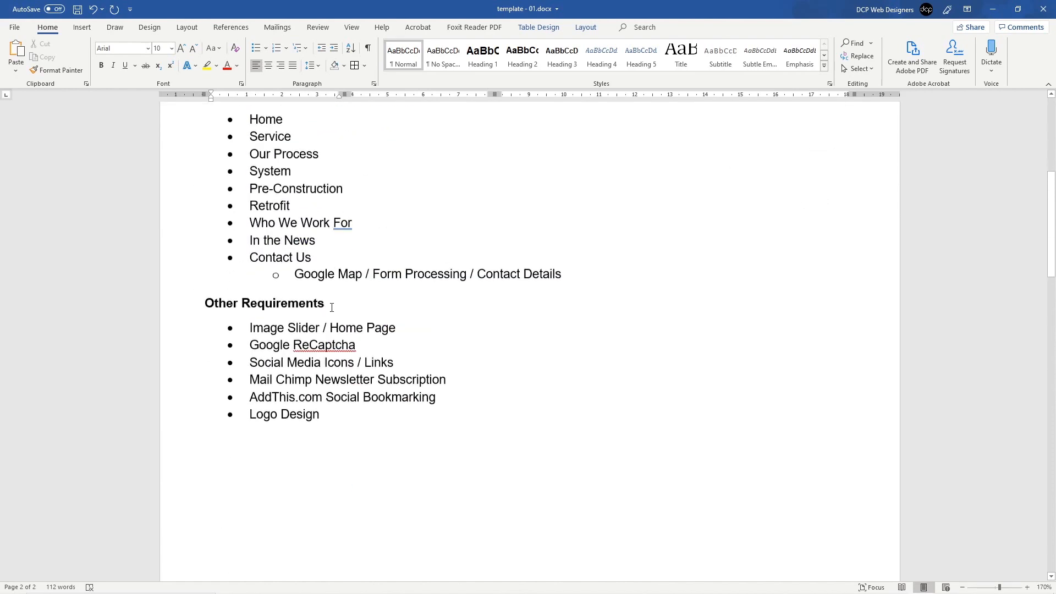
{"action": "scroll", "coordinate": [285, 295], "scroll_direction": "up", "scroll_amount": 2}
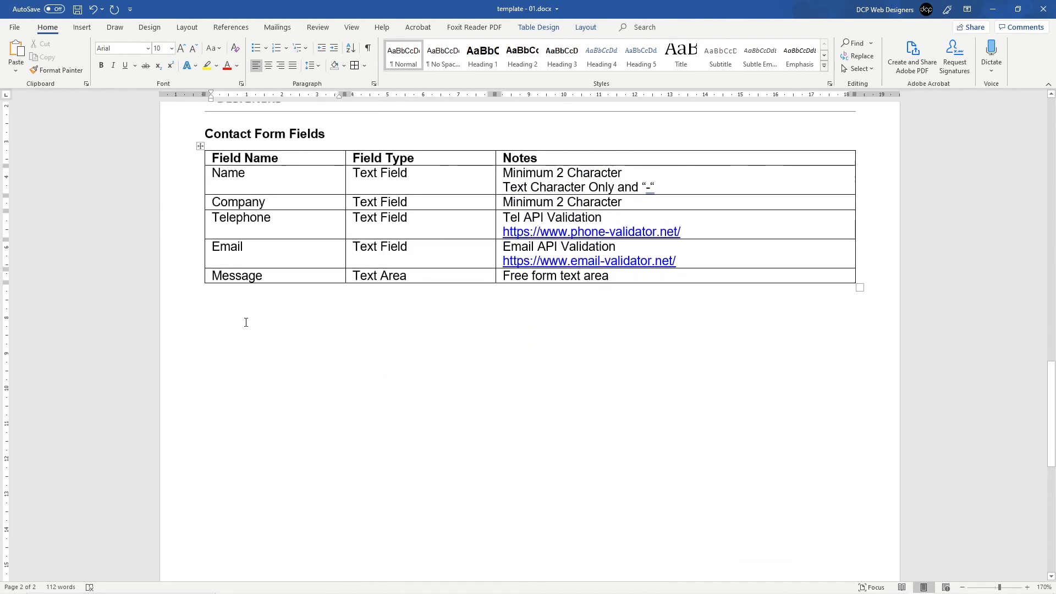
{"action": "left_click", "coordinate": [248, 316]}
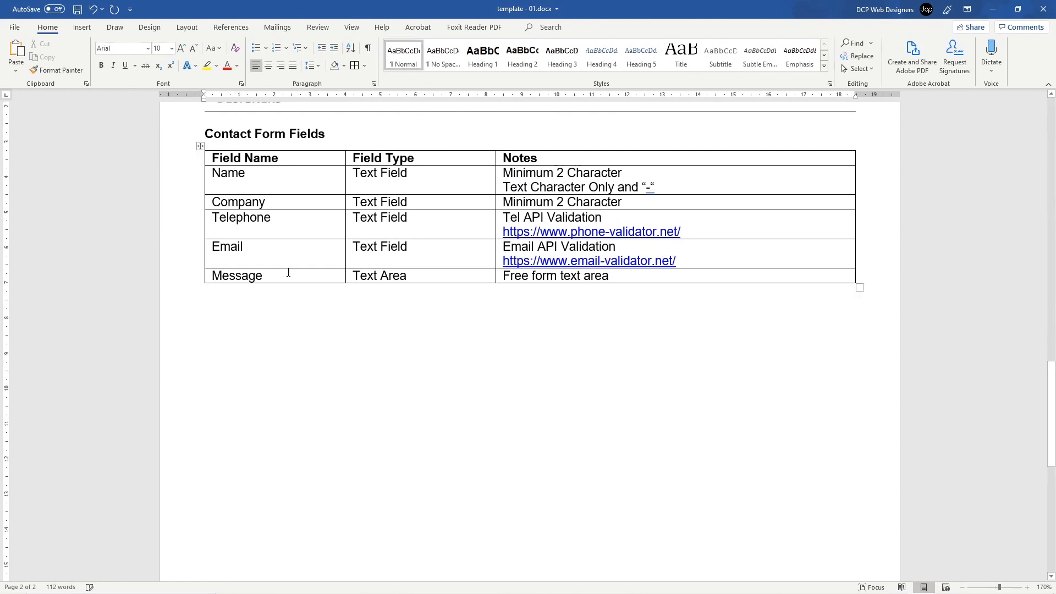
{"action": "left_click", "coordinate": [212, 317]}
{"action": "left_click", "coordinate": [77, 9]}
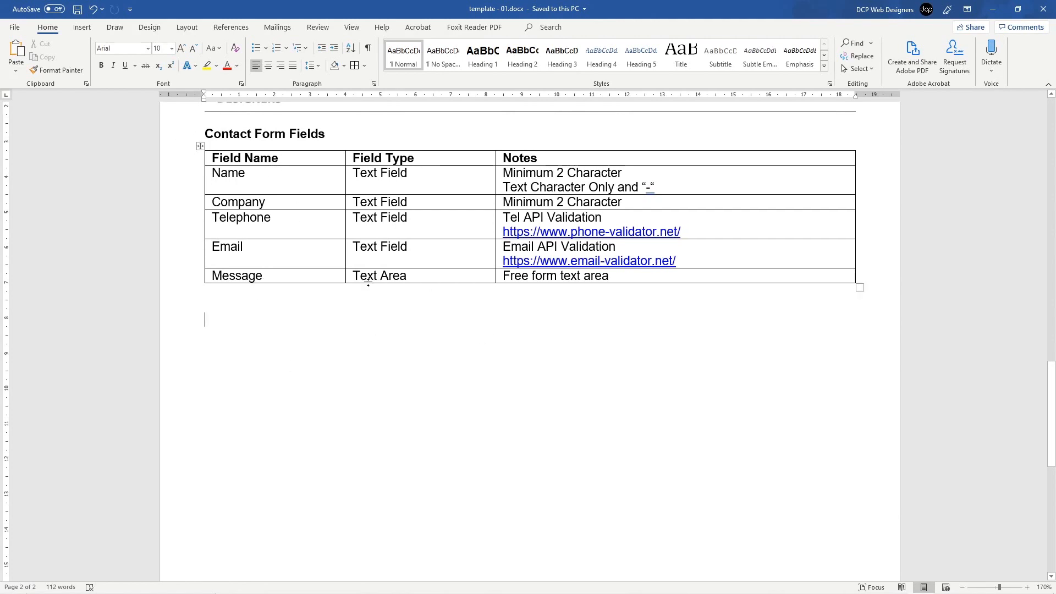
Step: Type 'System Requirements' below the table and style it as Heading 3
{"action": "type", "text": "Syst"}
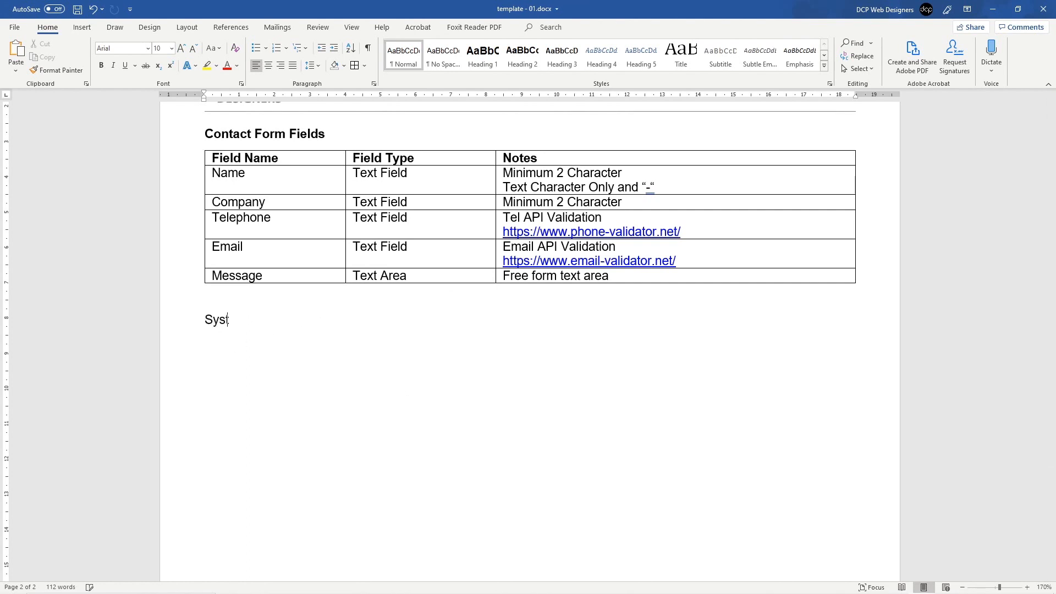
{"action": "type", "text": "em Requirement"}
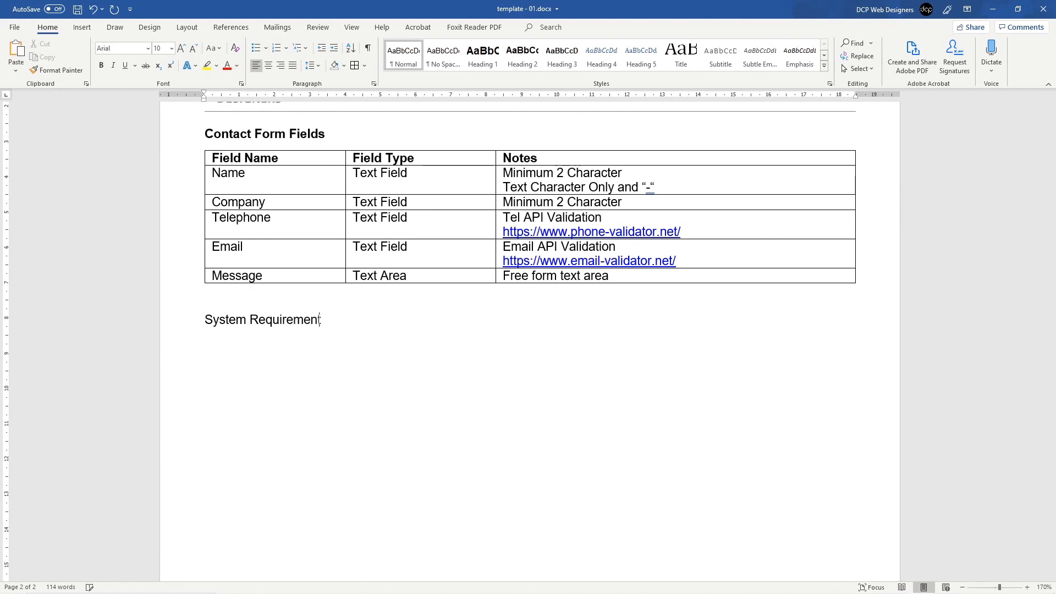
{"action": "type", "text": "s"}
{"action": "key", "text": "Return"}
{"action": "left_click", "coordinate": [176, 320]}
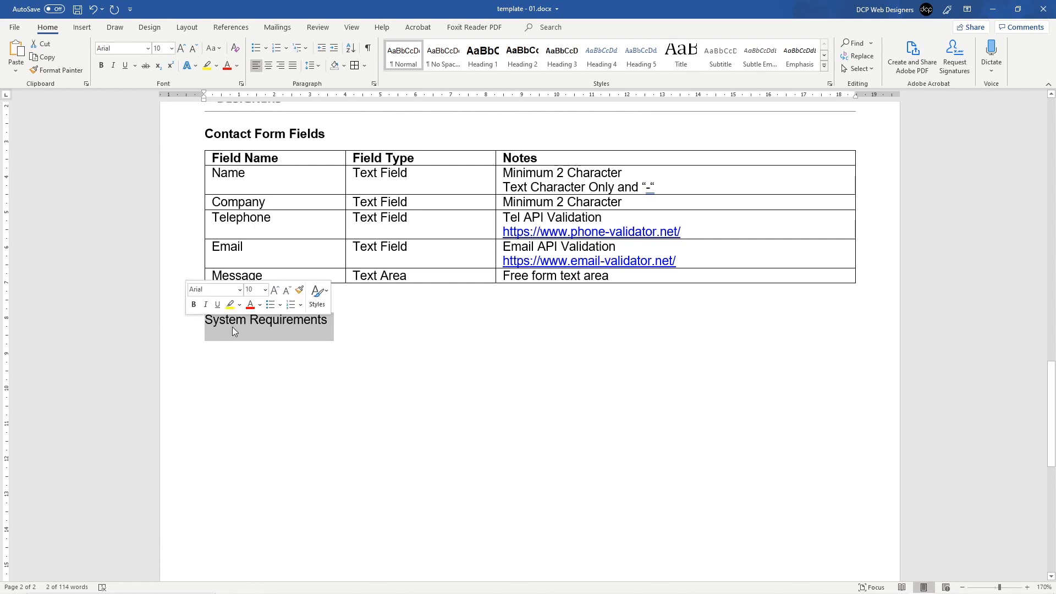
{"action": "left_click", "coordinate": [561, 54]}
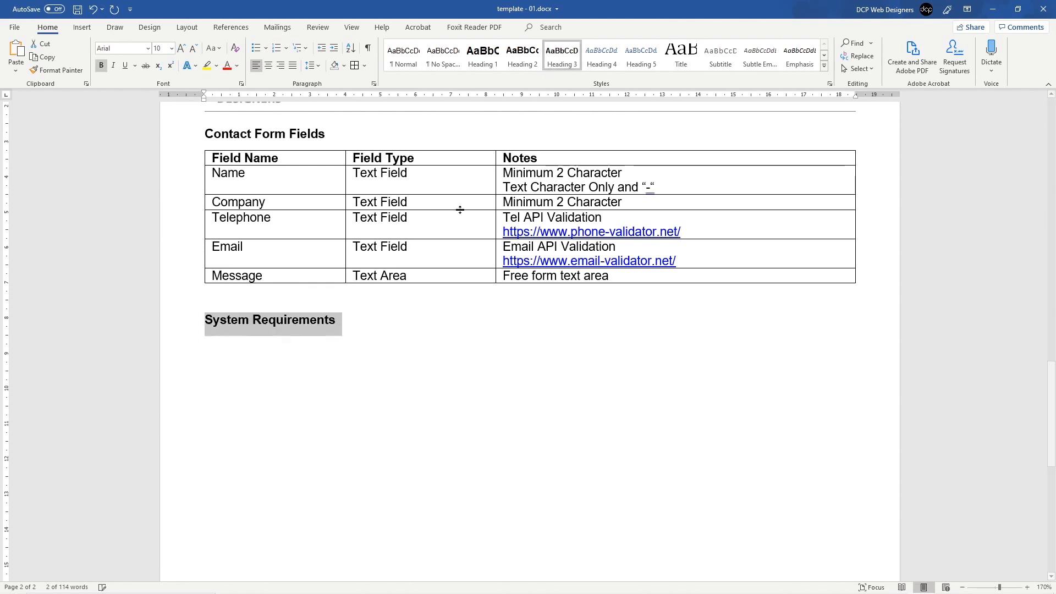
{"action": "left_click", "coordinate": [239, 337]}
{"action": "left_click", "coordinate": [366, 323]}
{"action": "key", "text": "Return"}
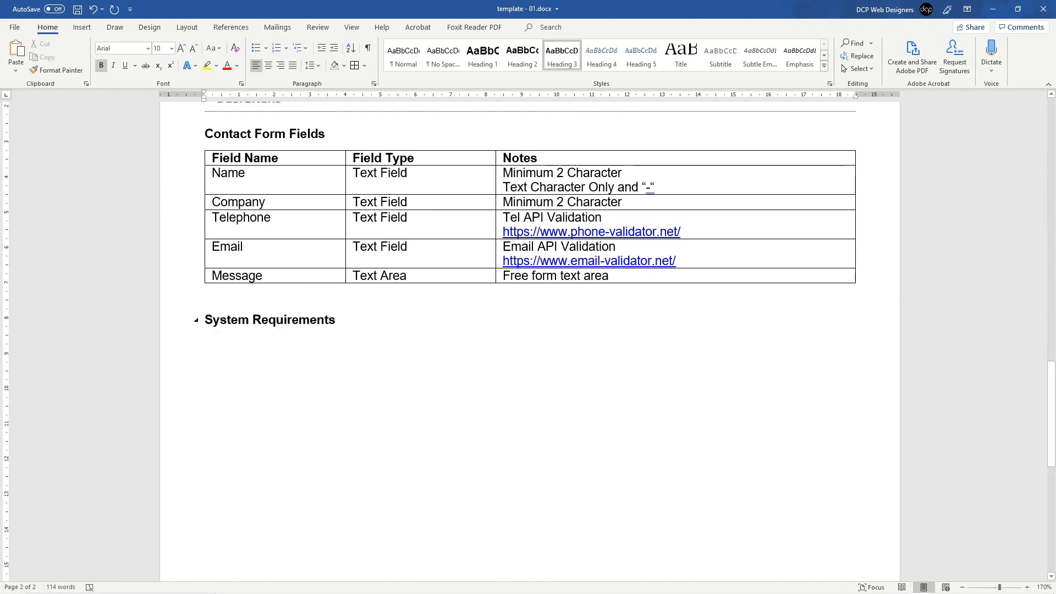
Step: Add bullets PHP7, MySQL5 and Linux Hosting under the heading, then save
{"action": "left_click", "coordinate": [255, 48]}
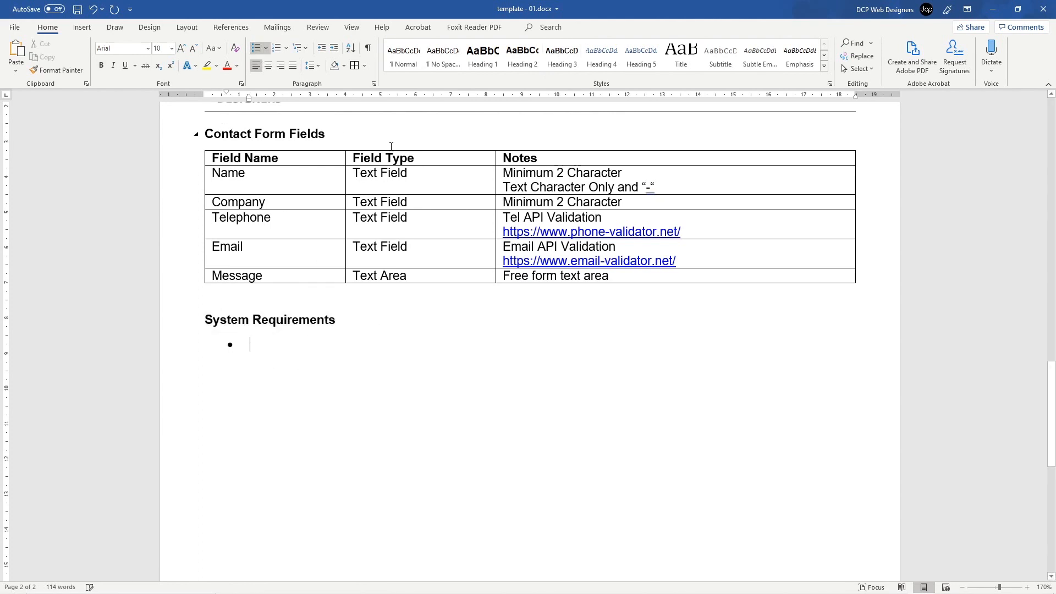
{"action": "type", "text": "PHP7 "}
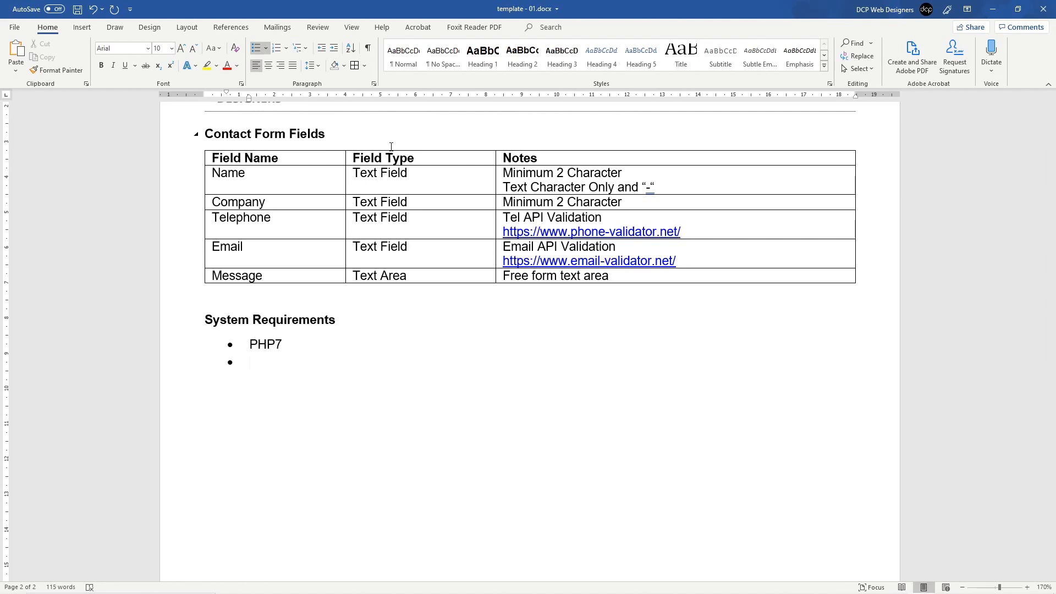
{"action": "type", "text": "MySQL5"}
{"action": "type", "text": "Linu"}
{"action": "key", "text": "BackSpace"}
{"action": "key", "text": "BackSpace"}
{"action": "type", "text": "unx"}
{"action": "key", "text": "BackSpace"}
{"action": "key", "text": "BackSpace"}
{"action": "key", "text": "BackSpace"}
{"action": "key", "text": "BackSpace"}
{"action": "type", "text": "inux Server"}
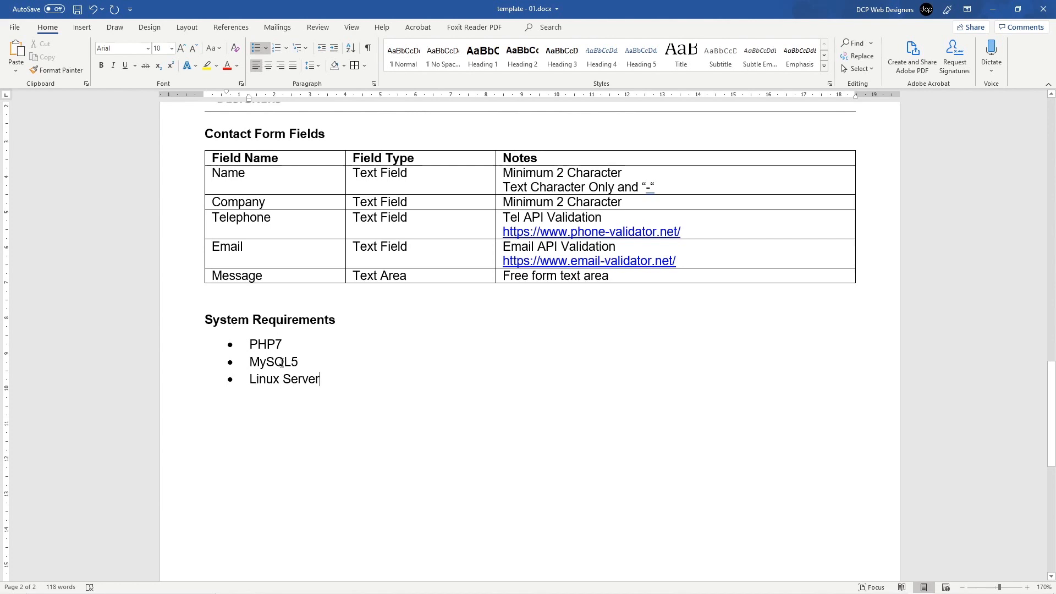
{"action": "double_click", "coordinate": [313, 384]}
{"action": "type", "text": "Hosting"}
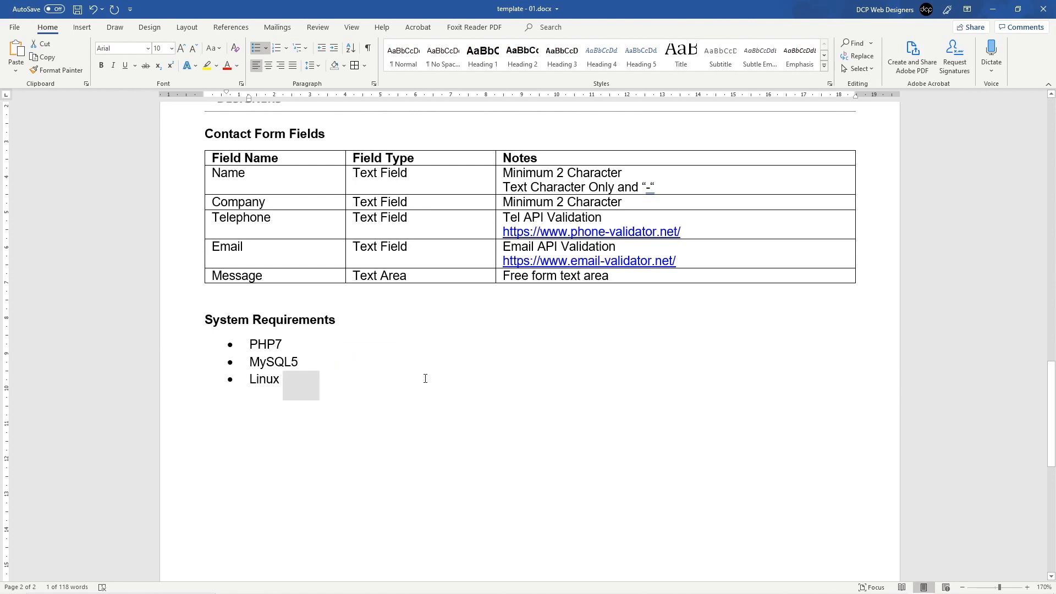
{"action": "key", "text": "ctrl+s"}
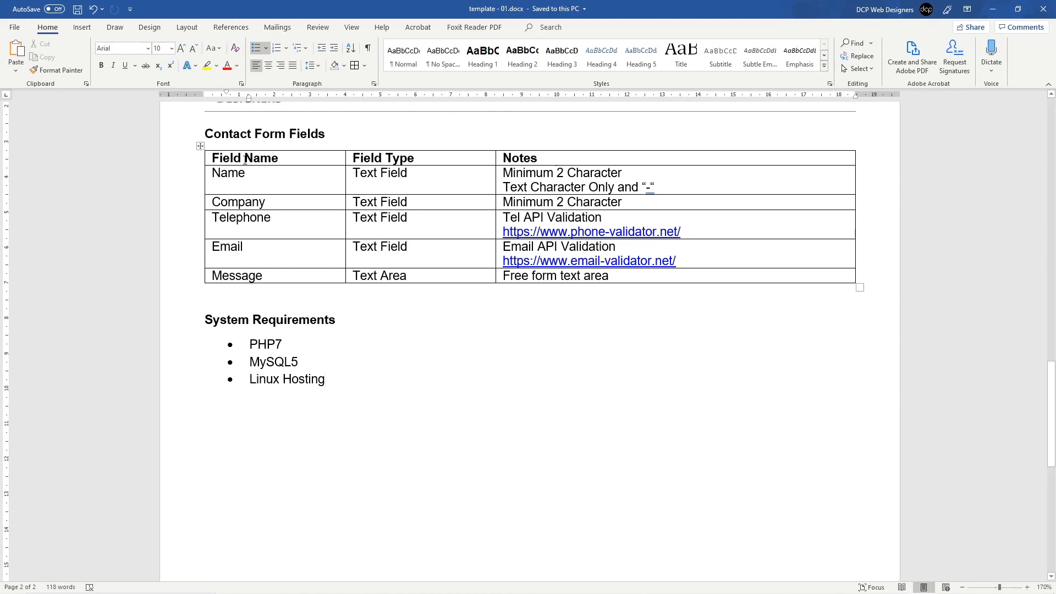
Step: Check the Contact Form Fields heading style and end the list with a plain empty line
{"action": "left_click", "coordinate": [247, 135]}
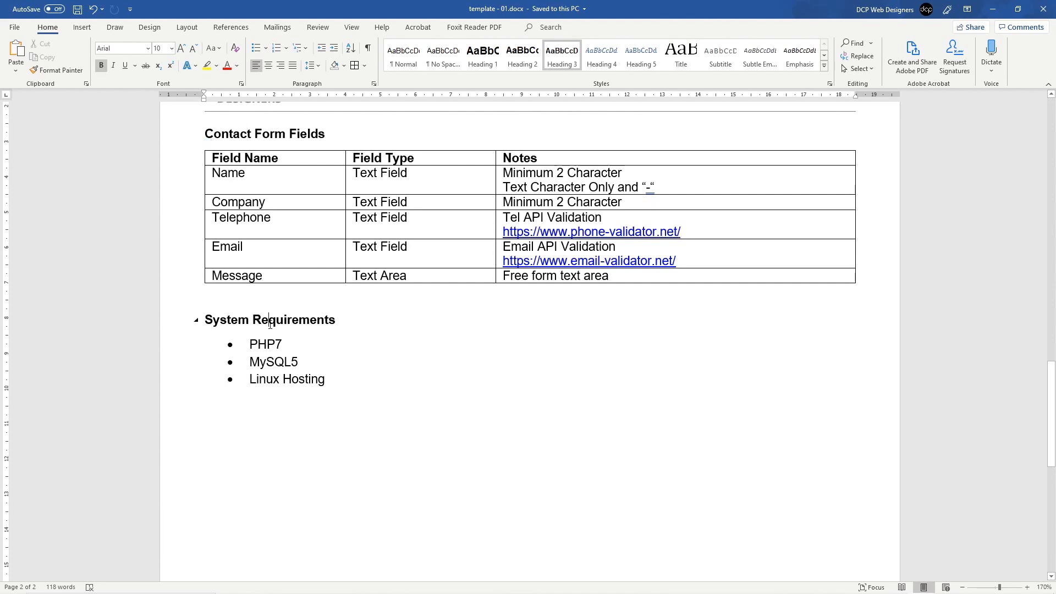
{"action": "left_click", "coordinate": [363, 388]}
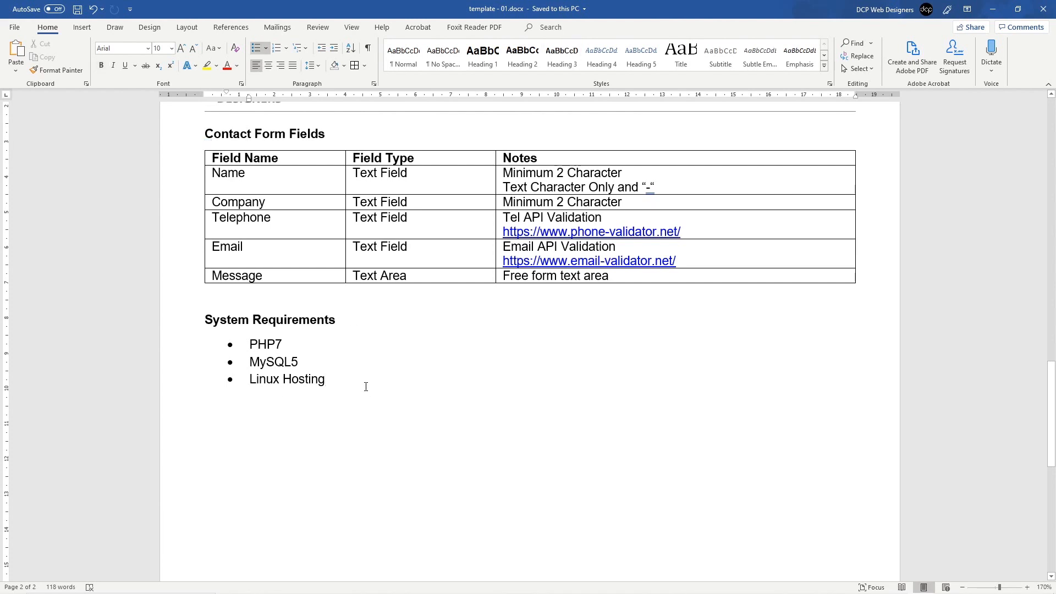
{"action": "key", "text": "Return"}
{"action": "key", "text": "Return"}
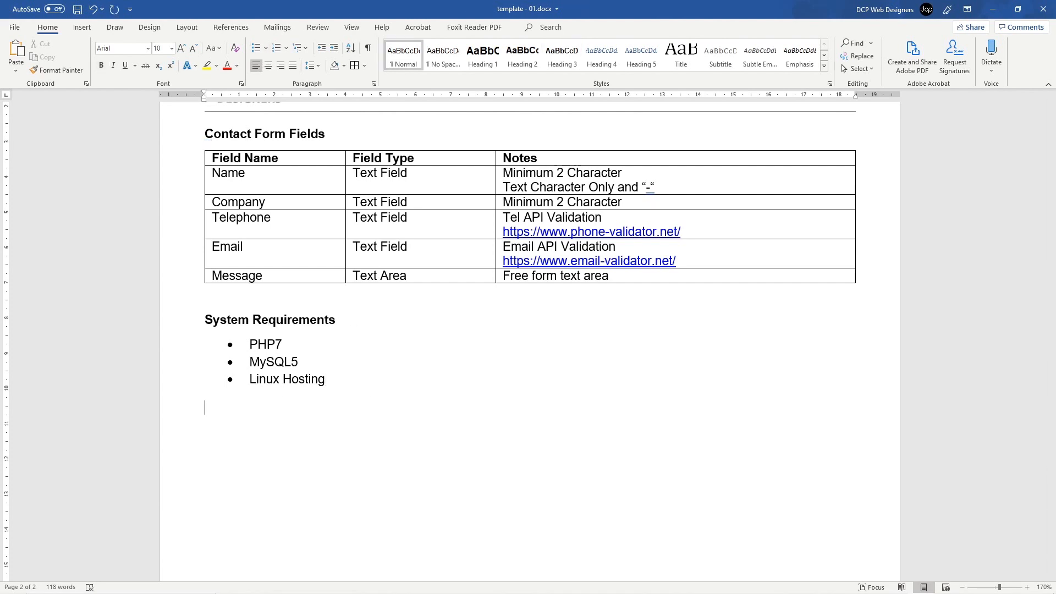
Step: Duplicate the System Requirements heading below the list and retype it as 'Development Cost'
{"action": "left_click", "coordinate": [172, 325]}
{"action": "key", "text": "ctrl+c"}
{"action": "left_click", "coordinate": [234, 414]}
{"action": "key", "text": "ctrl+v"}
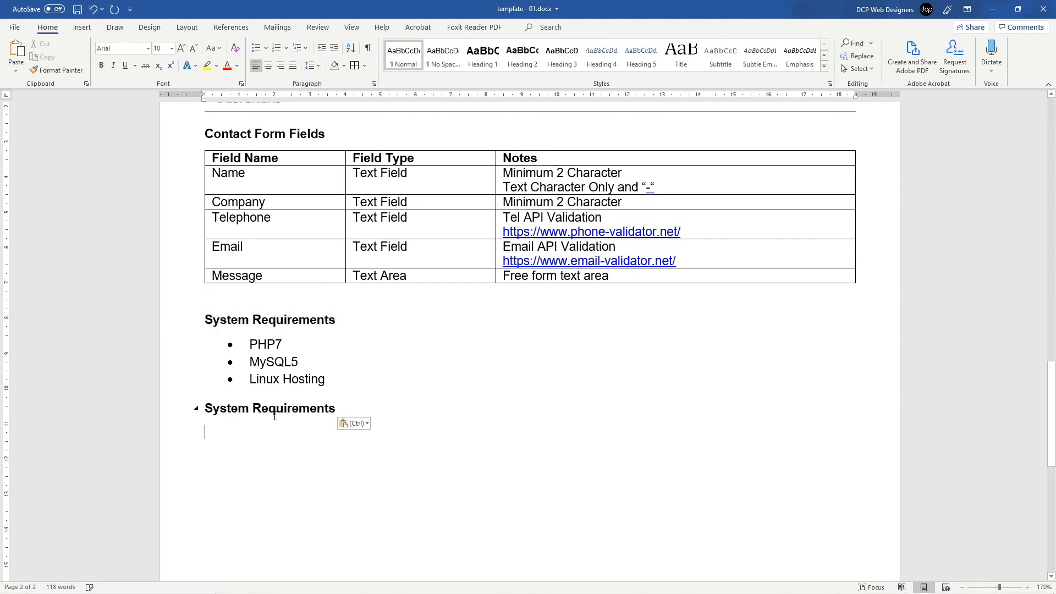
{"action": "left_click", "coordinate": [190, 410]}
{"action": "type", "text": "Deel"}
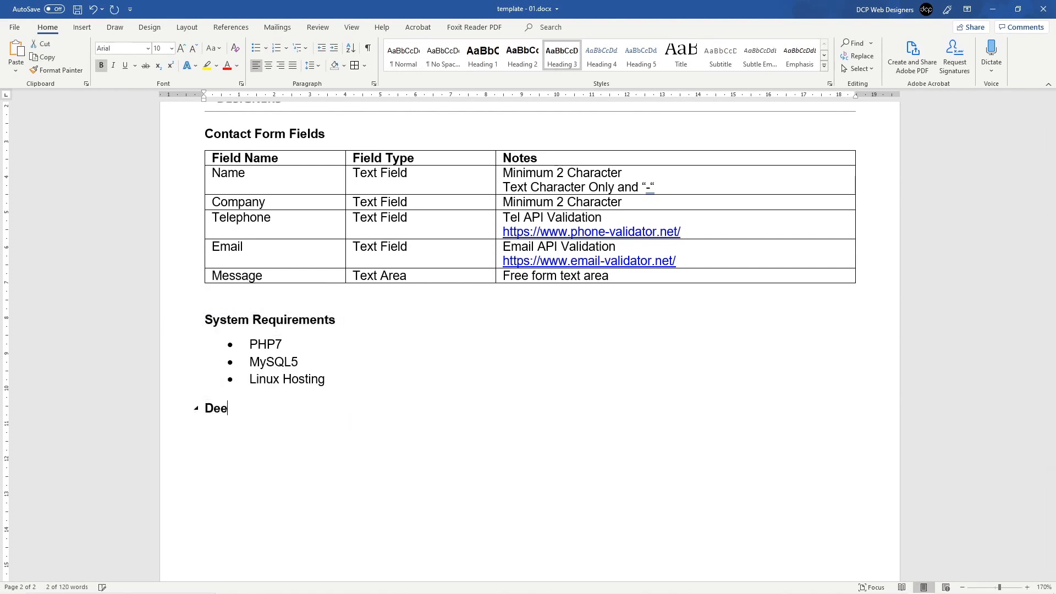
{"action": "key", "text": "BackSpace"}
{"action": "key", "text": "BackSpace"}
{"action": "type", "text": "velopmen"}
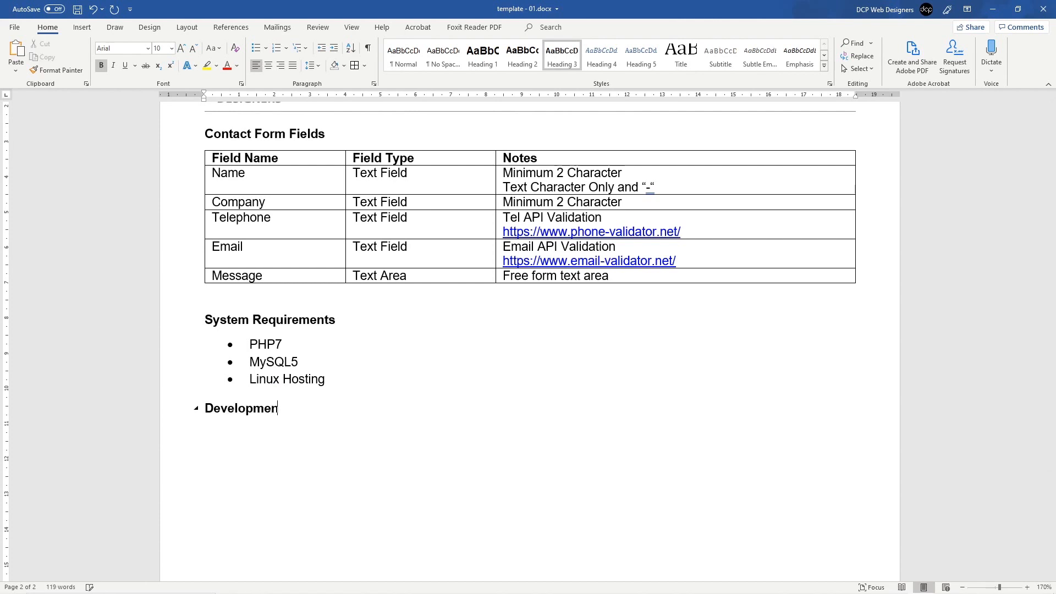
{"action": "type", "text": "t Cost"}
{"action": "key", "text": "Return"}
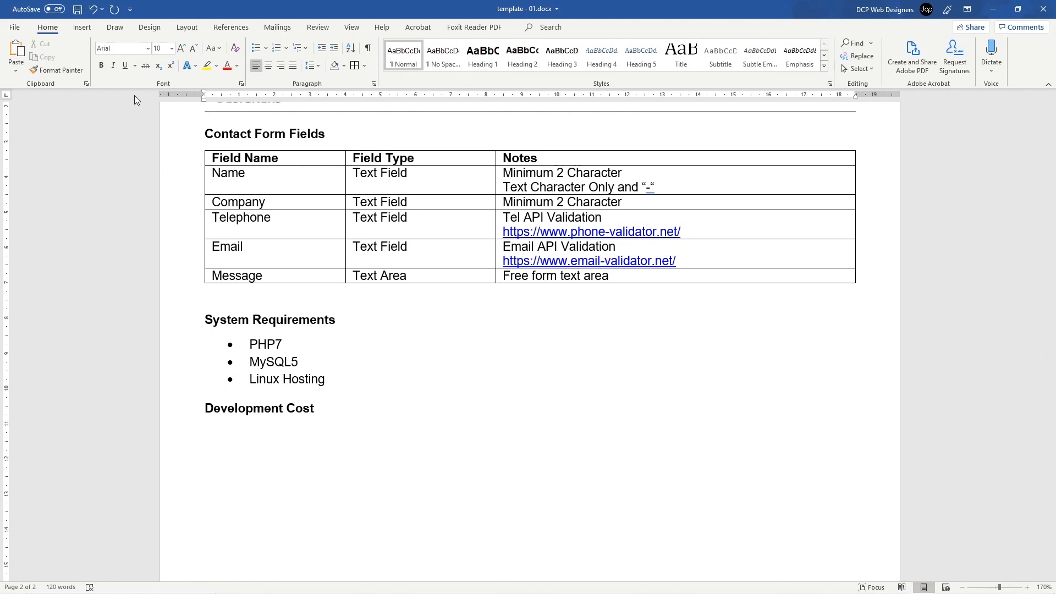
{"action": "left_click", "coordinate": [82, 28]}
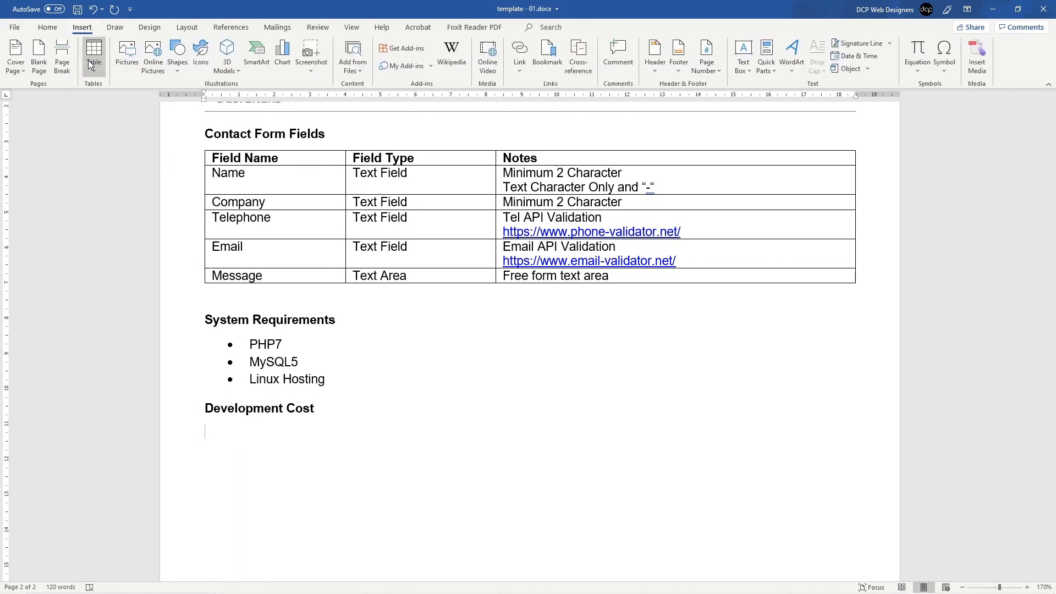
Step: Insert a two-column, one-row table and enter 'Description' in its first cell
{"action": "left_click", "coordinate": [92, 61]}
{"action": "left_click", "coordinate": [105, 102]}
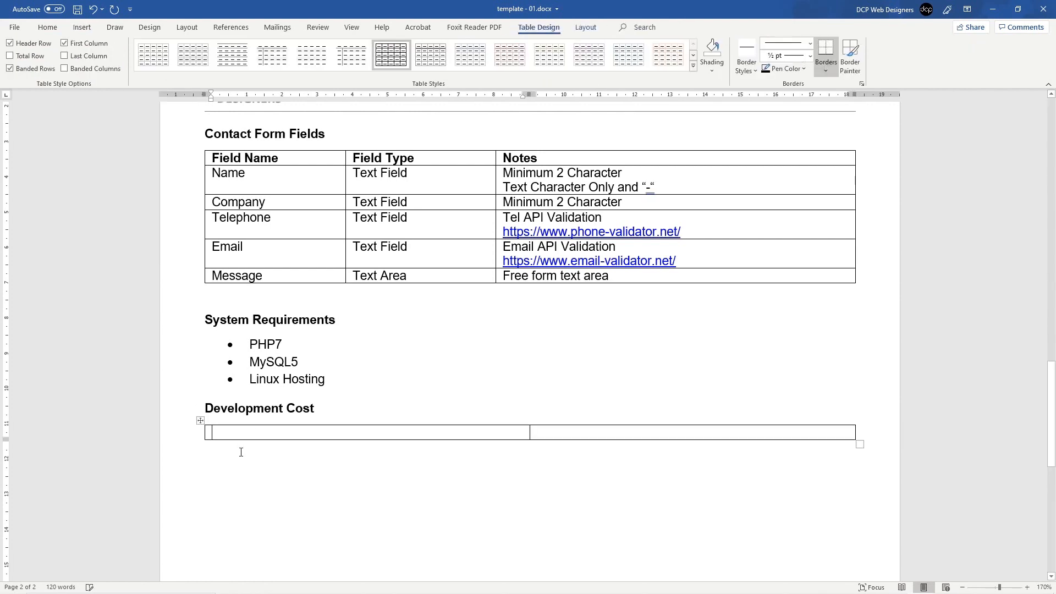
{"action": "type", "text": "Devel"}
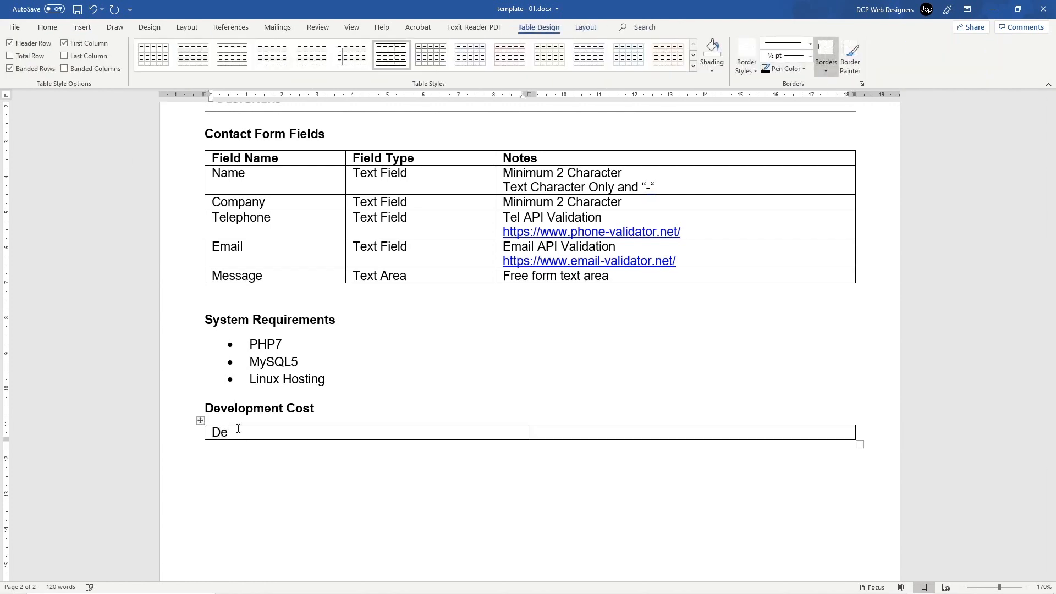
{"action": "key", "text": "BackSpace"}
{"action": "key", "text": "BackSpace"}
{"action": "key", "text": "BackSpace"}
{"action": "type", "text": "sciption"}
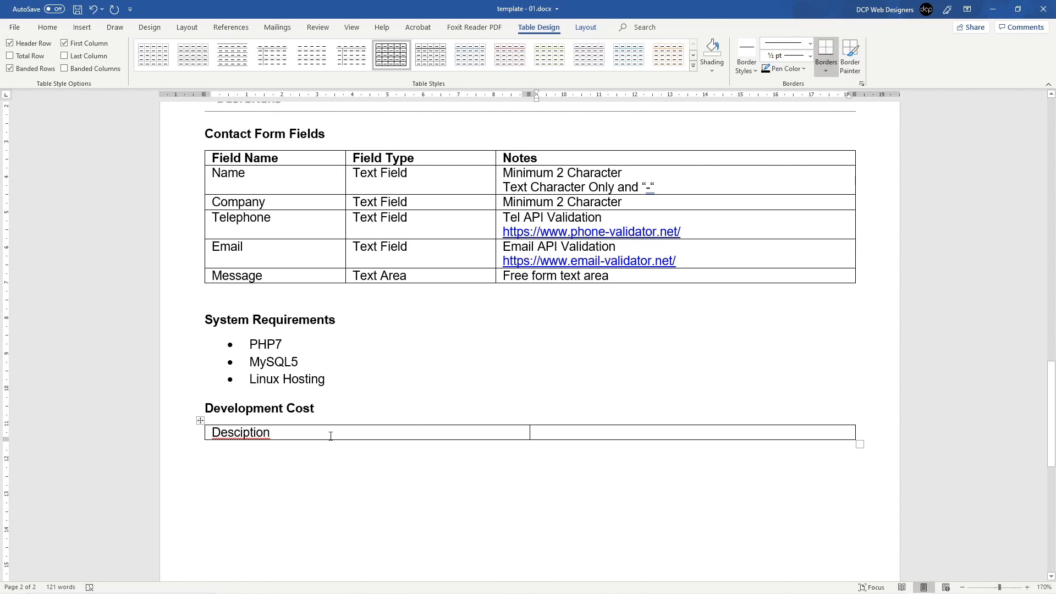
{"action": "right_click", "coordinate": [242, 432]}
{"action": "left_click", "coordinate": [311, 451]}
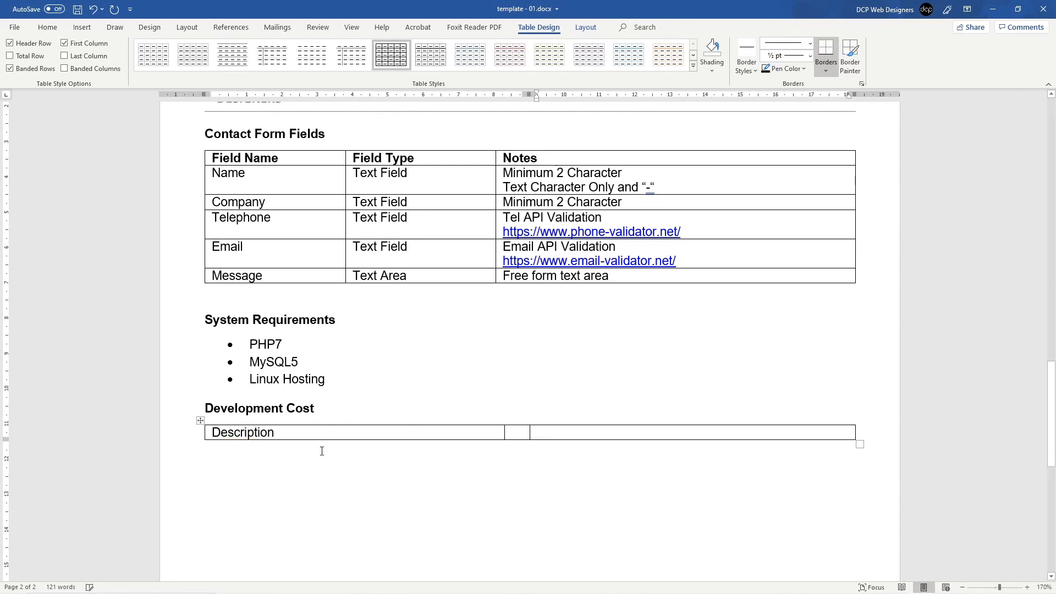
Step: Add a third column, label the other headers 'Cost Type' and 'Cost', and start a new row
{"action": "right_click", "coordinate": [546, 432]}
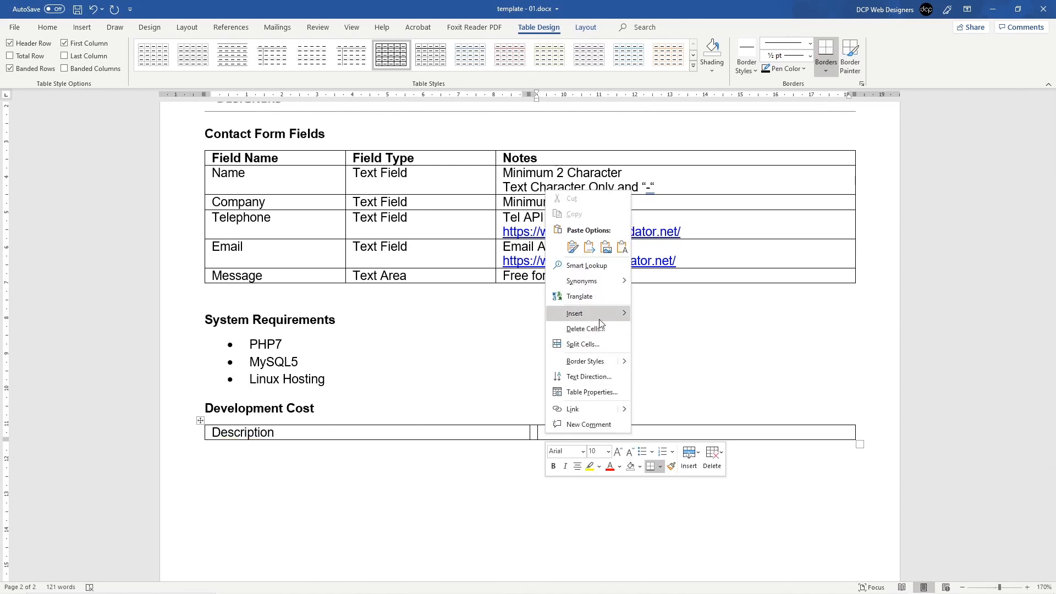
{"action": "mouse_move", "coordinate": [583, 313]}
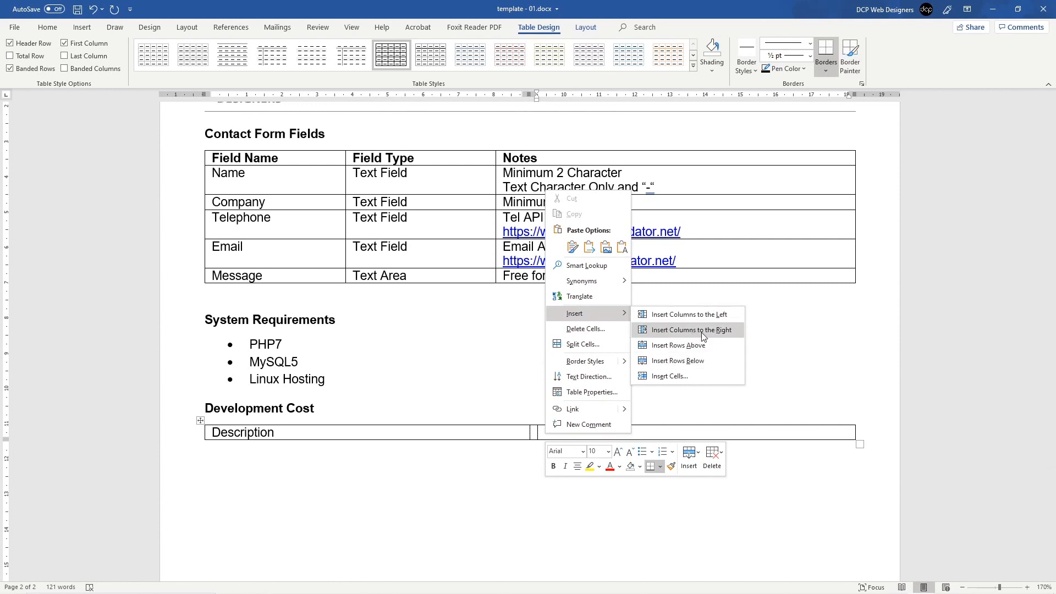
{"action": "left_click", "coordinate": [702, 330]}
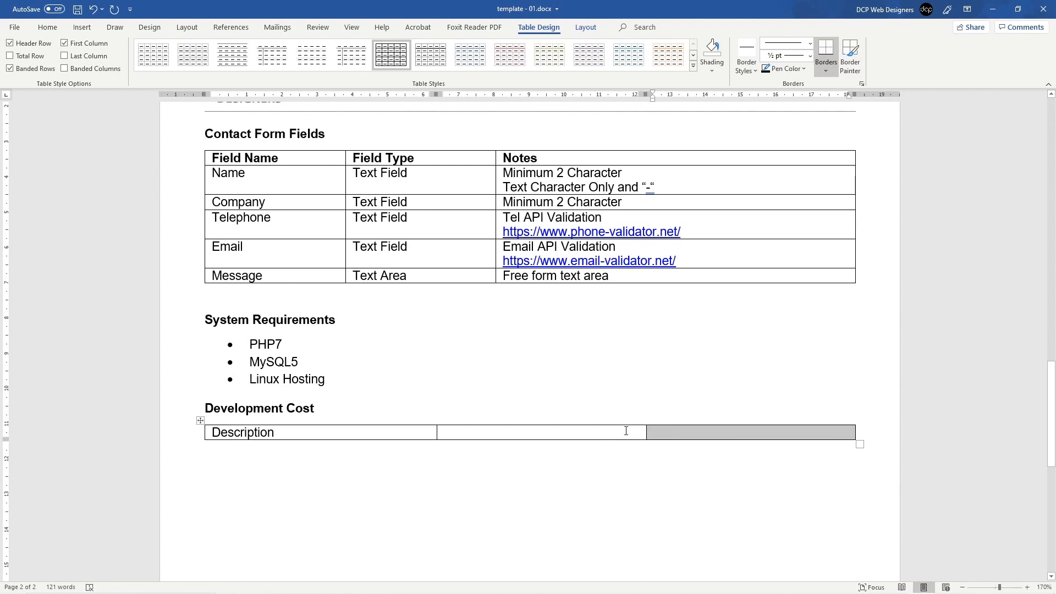
{"action": "left_click", "coordinate": [708, 434]}
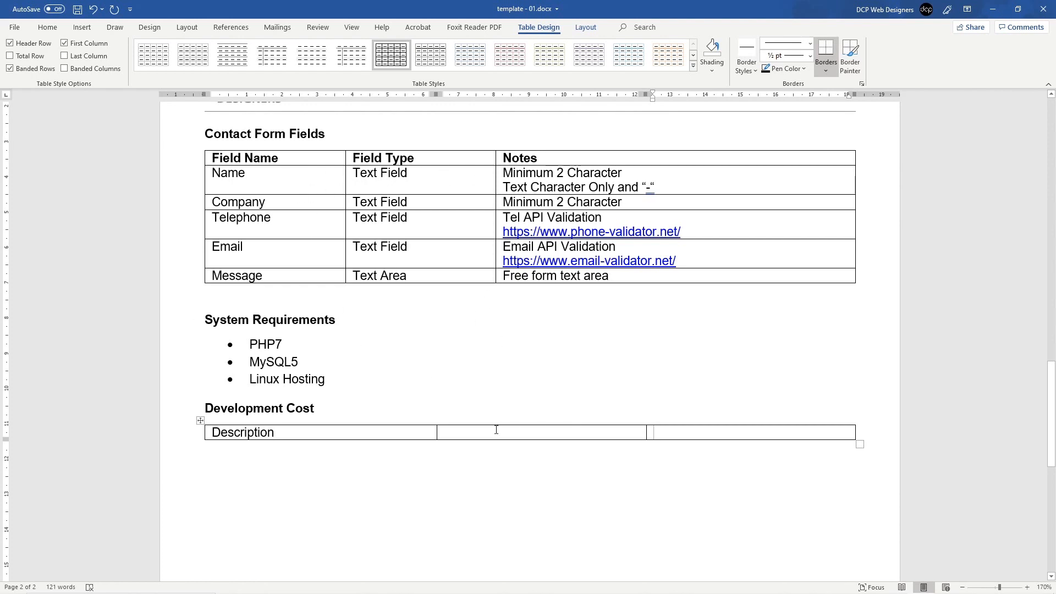
{"action": "left_click", "coordinate": [465, 430]}
{"action": "type", "text": "Cost"}
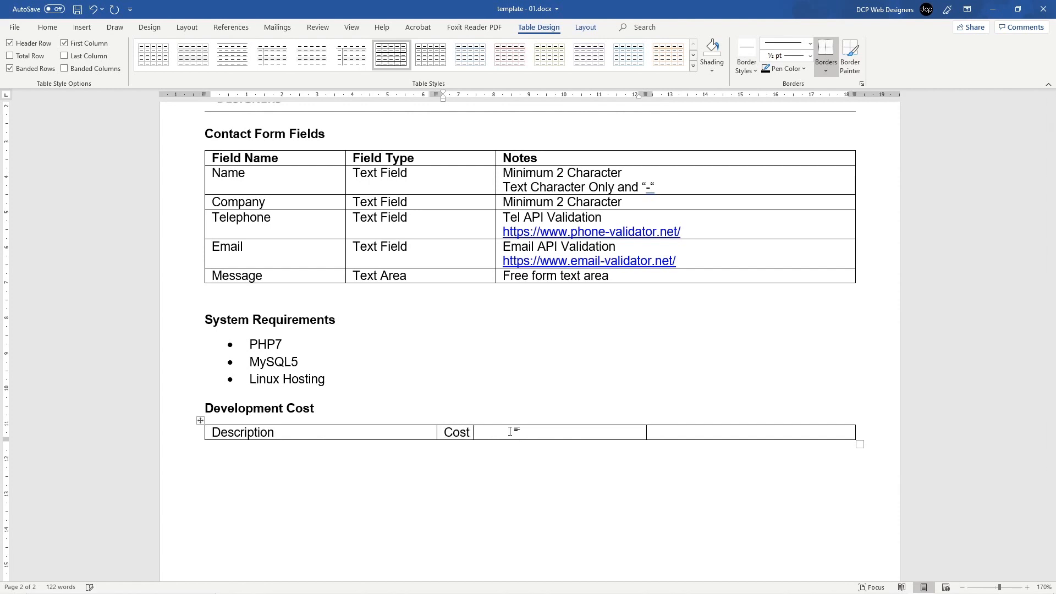
{"action": "type", "text": " Type"}
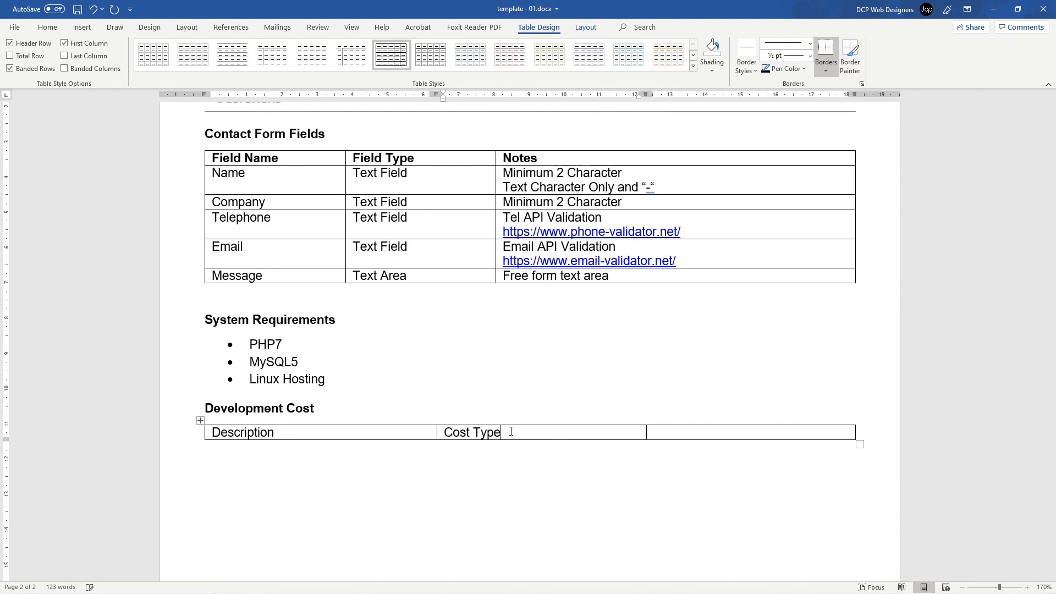
{"action": "key", "text": "Tab"}
{"action": "type", "text": "Cost"}
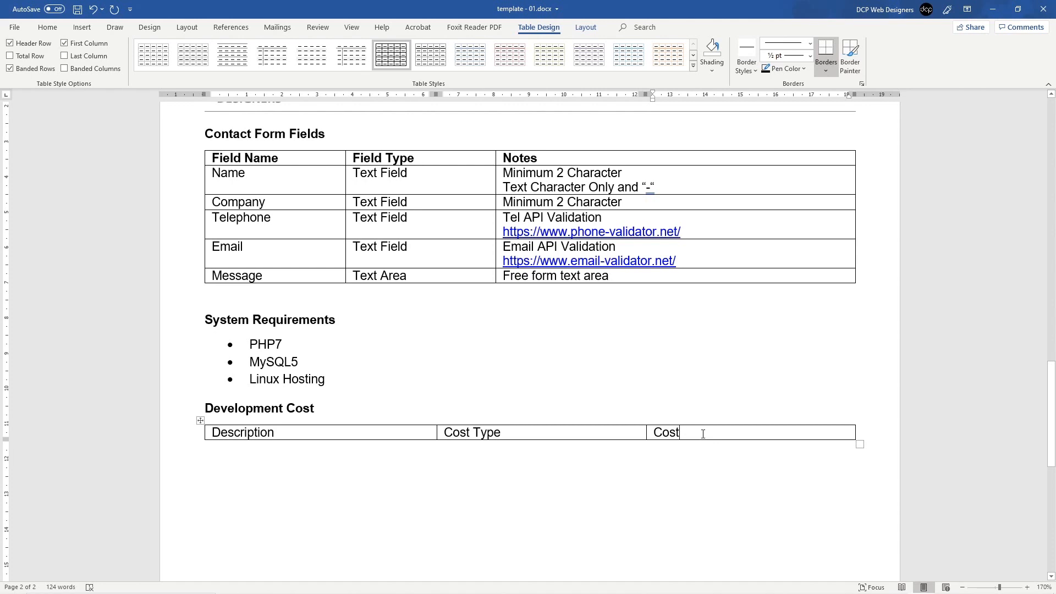
{"action": "key", "text": "Tab"}
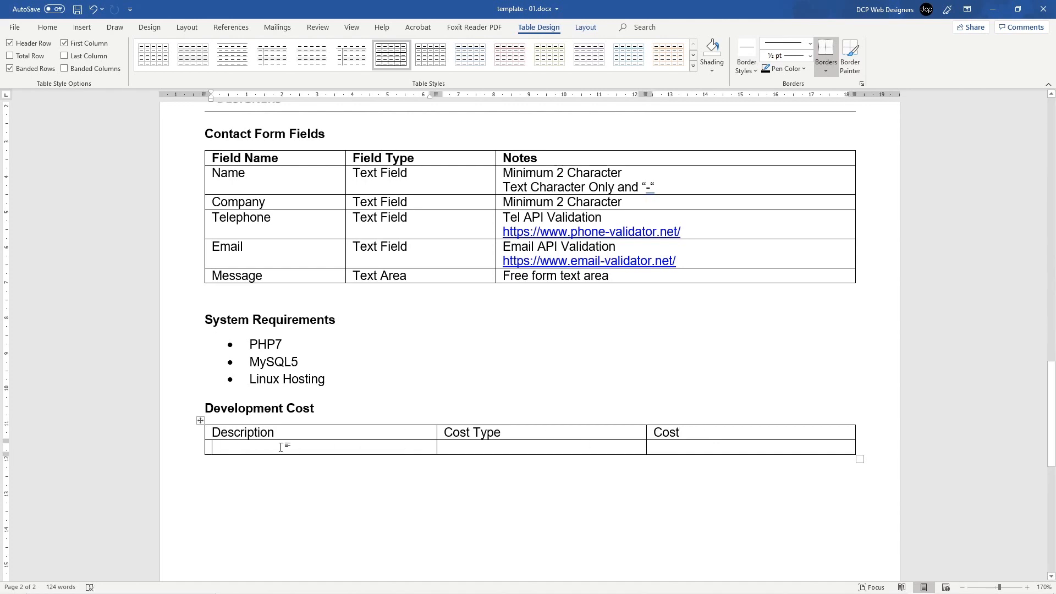
Step: Add four more empty rows to the Development Cost table
{"action": "left_click", "coordinate": [201, 441]}
{"action": "left_click", "coordinate": [201, 440]}
{"action": "left_click", "coordinate": [201, 441]}
{"action": "left_click", "coordinate": [202, 440]}
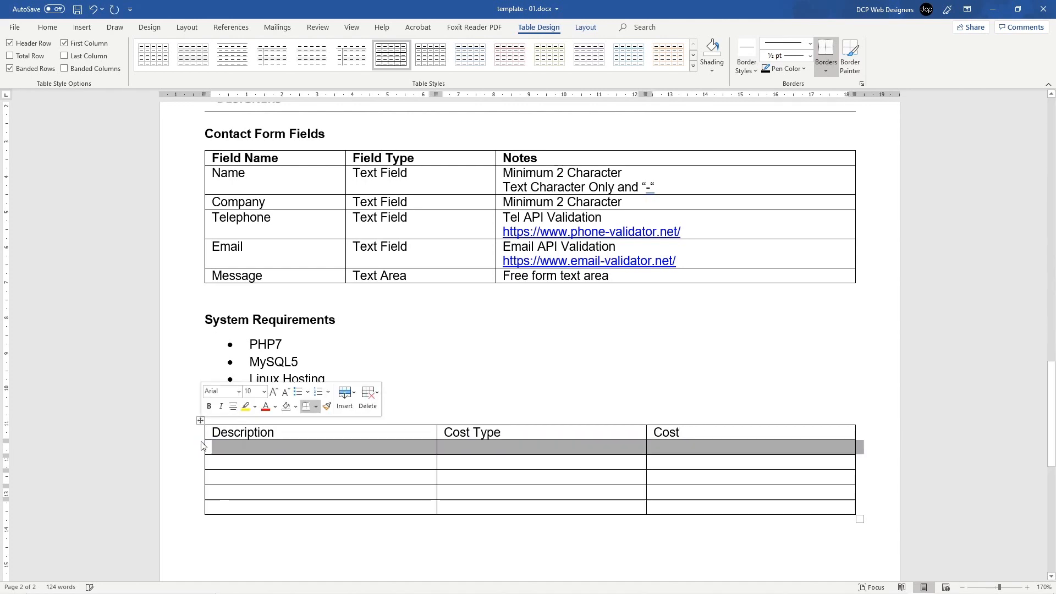
{"action": "left_click", "coordinate": [201, 440]}
{"action": "left_click", "coordinate": [201, 441]}
{"action": "left_click", "coordinate": [201, 440]}
{"action": "left_click", "coordinate": [201, 440]}
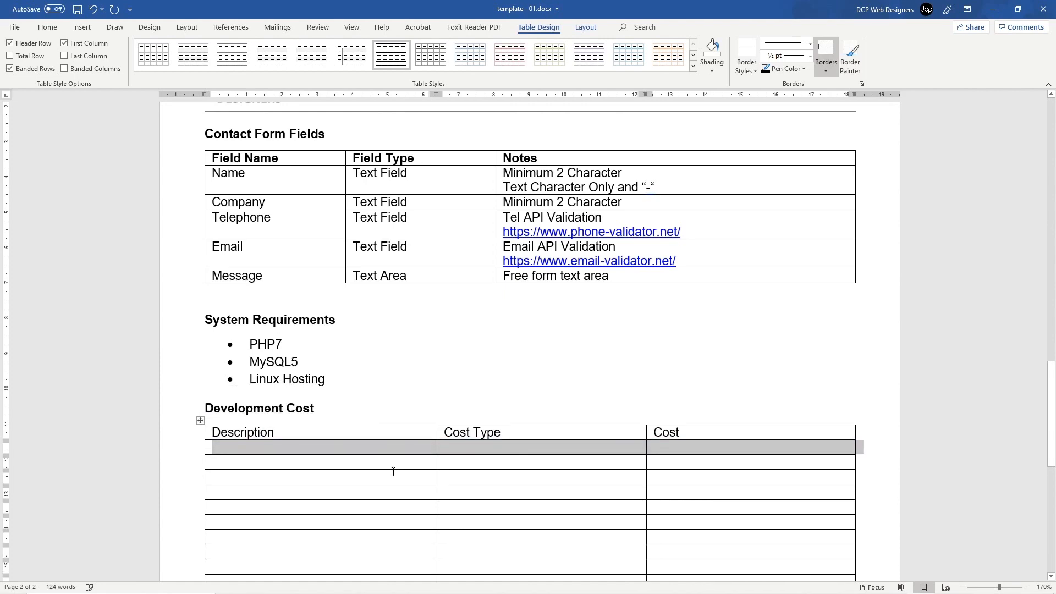
{"action": "scroll", "coordinate": [391, 471], "scroll_direction": "down", "scroll_amount": 3}
{"action": "scroll", "coordinate": [308, 346], "scroll_direction": "up", "scroll_amount": 1}
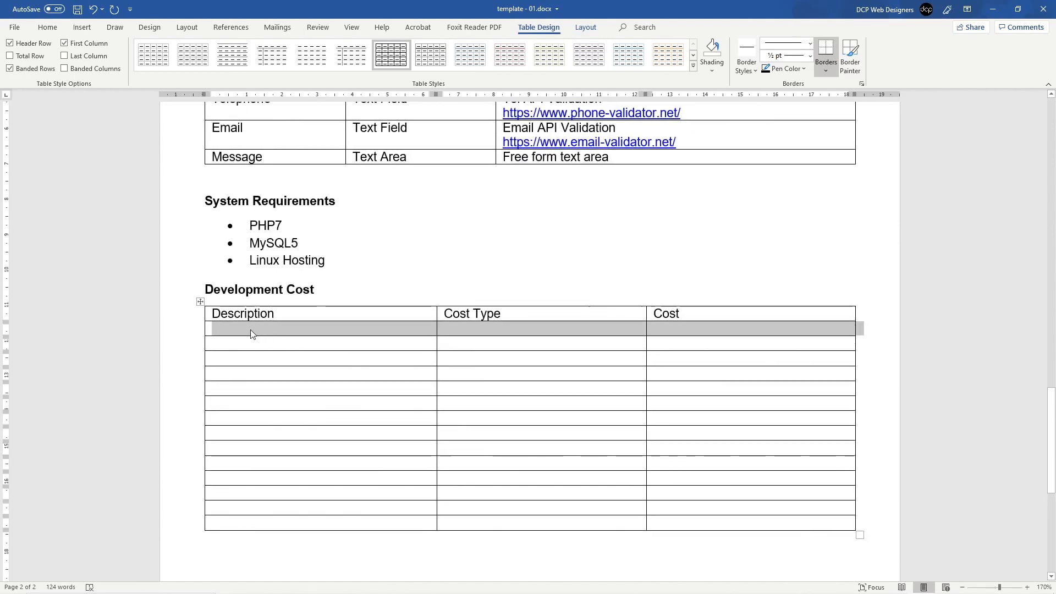
Step: Bold the header row and type 'Website Main Build' in the first Description cell
{"action": "left_click", "coordinate": [185, 314]}
{"action": "left_click", "coordinate": [47, 27]}
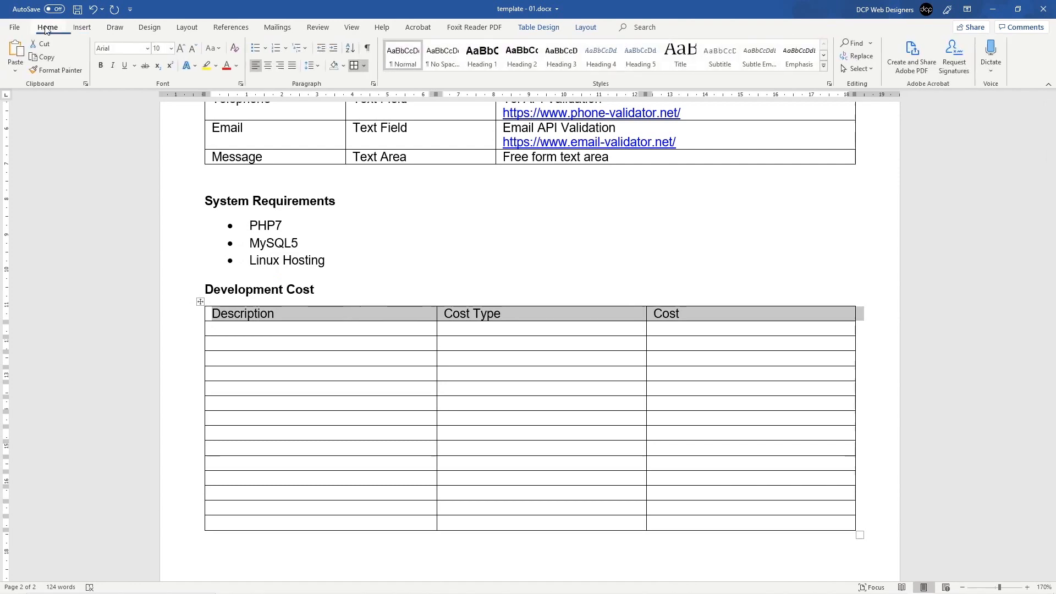
{"action": "left_click", "coordinate": [101, 65]}
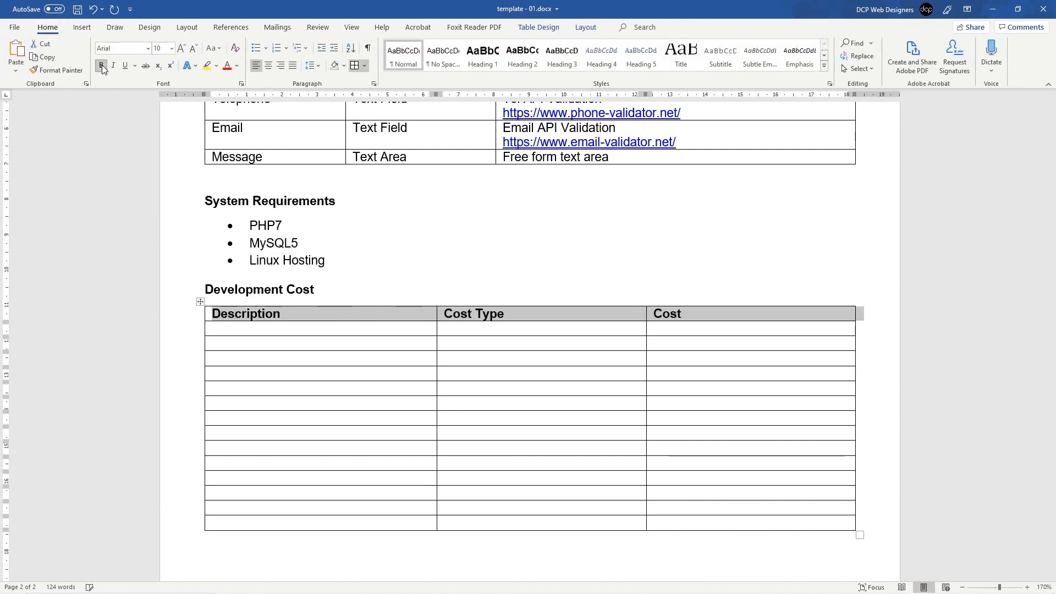
{"action": "scroll", "coordinate": [308, 308], "scroll_direction": "up", "scroll_amount": 4}
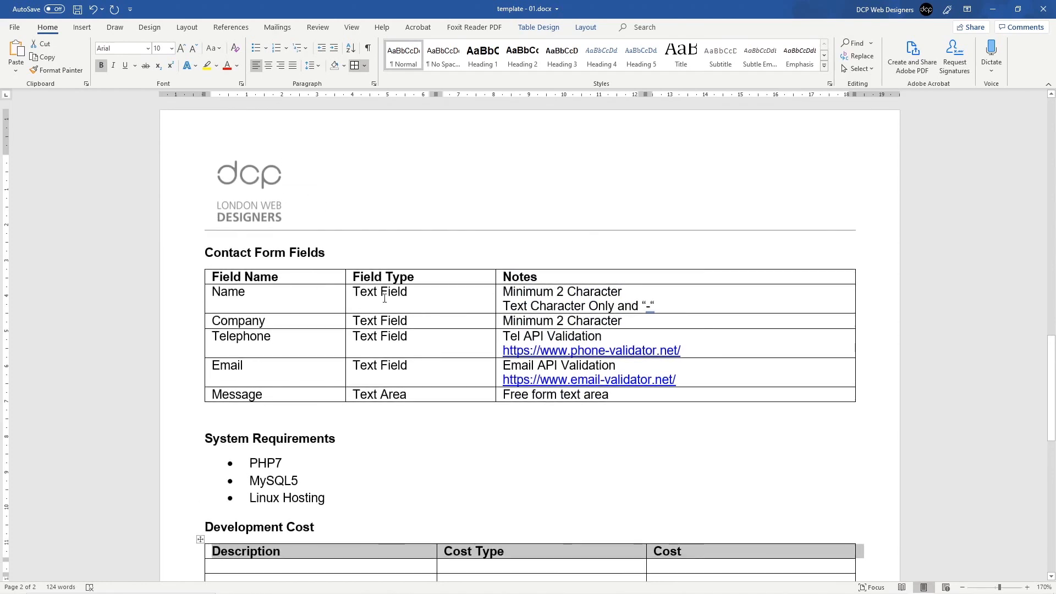
{"action": "scroll", "coordinate": [249, 335], "scroll_direction": "down", "scroll_amount": 4}
{"action": "left_click", "coordinate": [249, 335]}
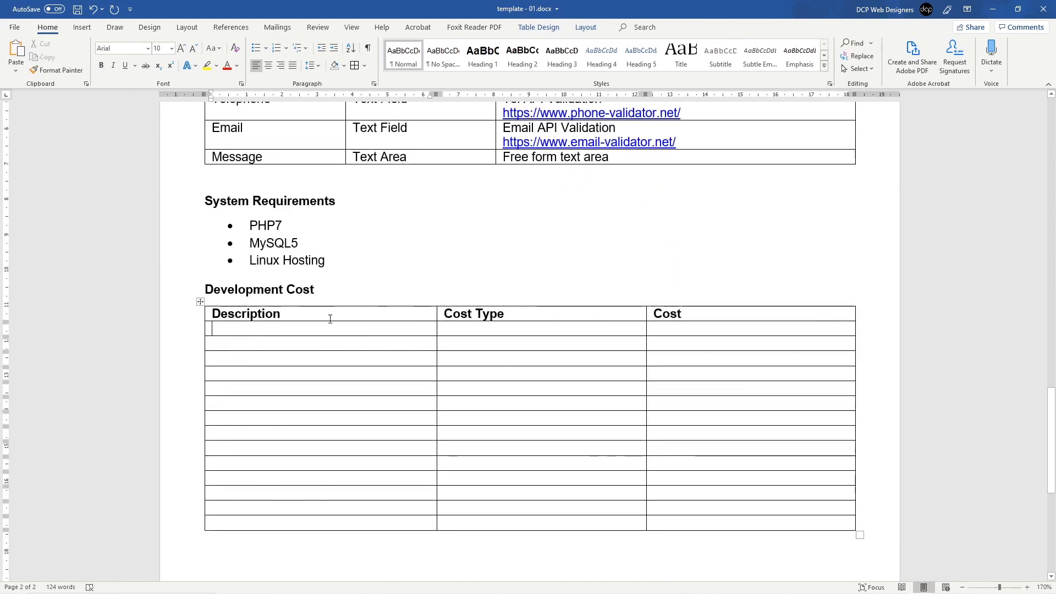
{"action": "type", "text": "Webst"}
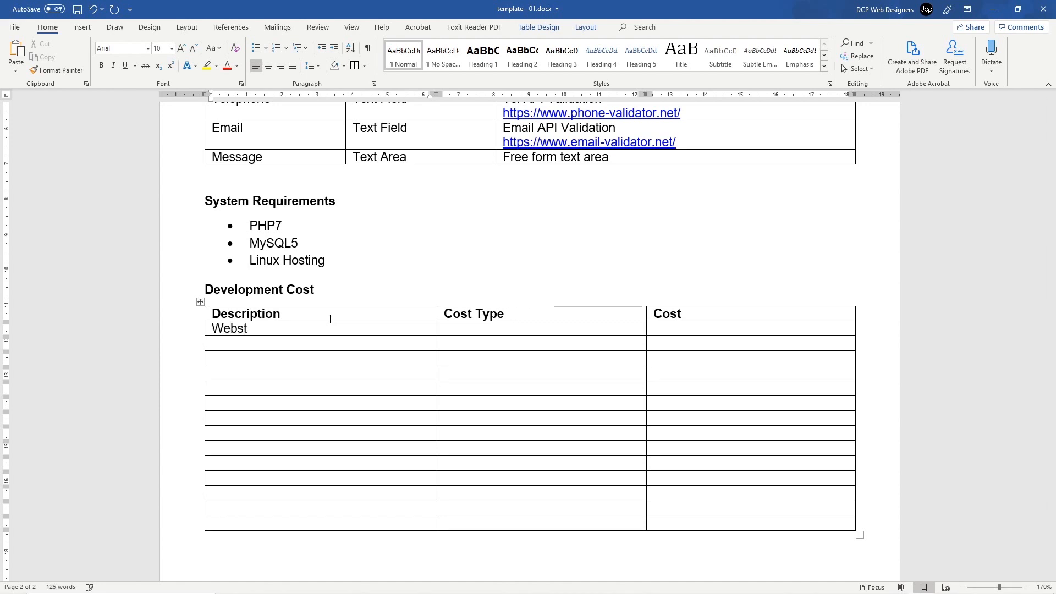
{"action": "key", "text": "BackSpace"}
{"action": "type", "text": "ite Main Build"}
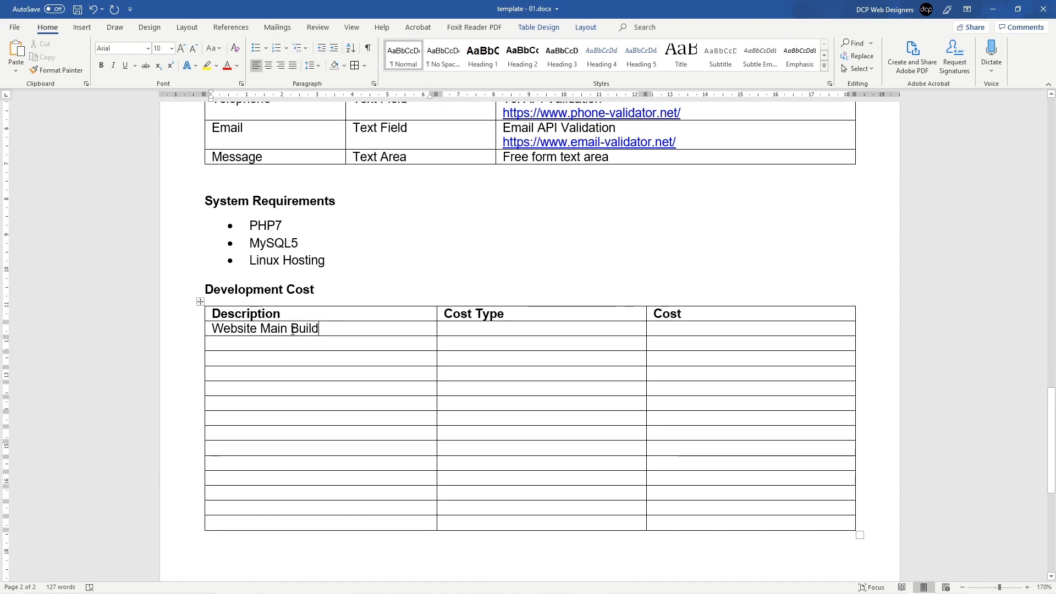
Step: Enter 'Fixed' as the Cost Type for the Website Main Build row
{"action": "scroll", "coordinate": [291, 330], "scroll_direction": "up", "scroll_amount": 10}
{"action": "scroll", "coordinate": [292, 330], "scroll_direction": "up", "scroll_amount": 8}
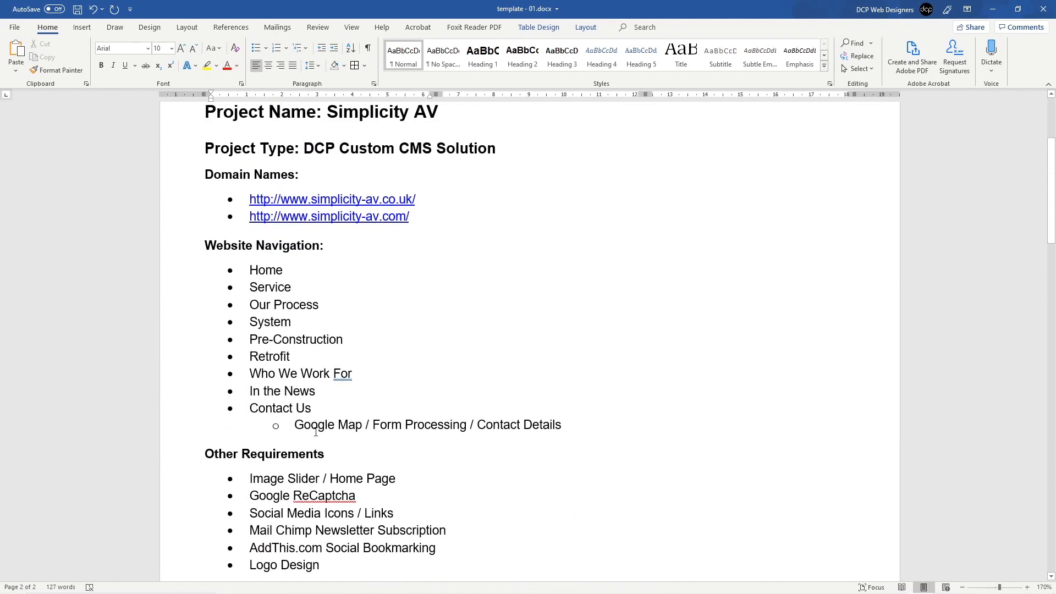
{"action": "scroll", "coordinate": [316, 431], "scroll_direction": "down", "scroll_amount": 3}
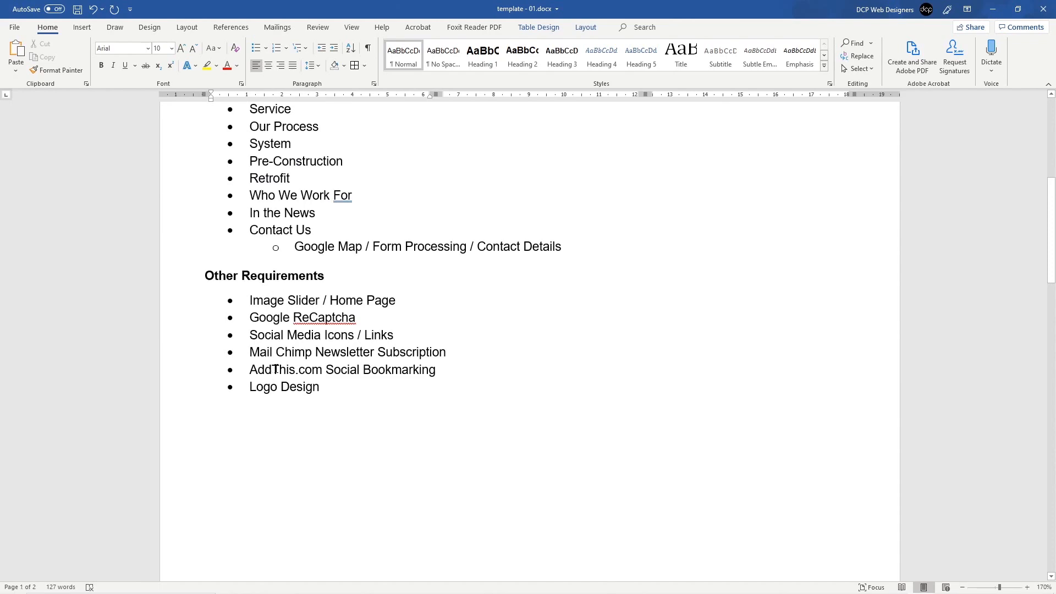
{"action": "scroll", "coordinate": [275, 370], "scroll_direction": "down", "scroll_amount": 15}
{"action": "left_click", "coordinate": [453, 388]}
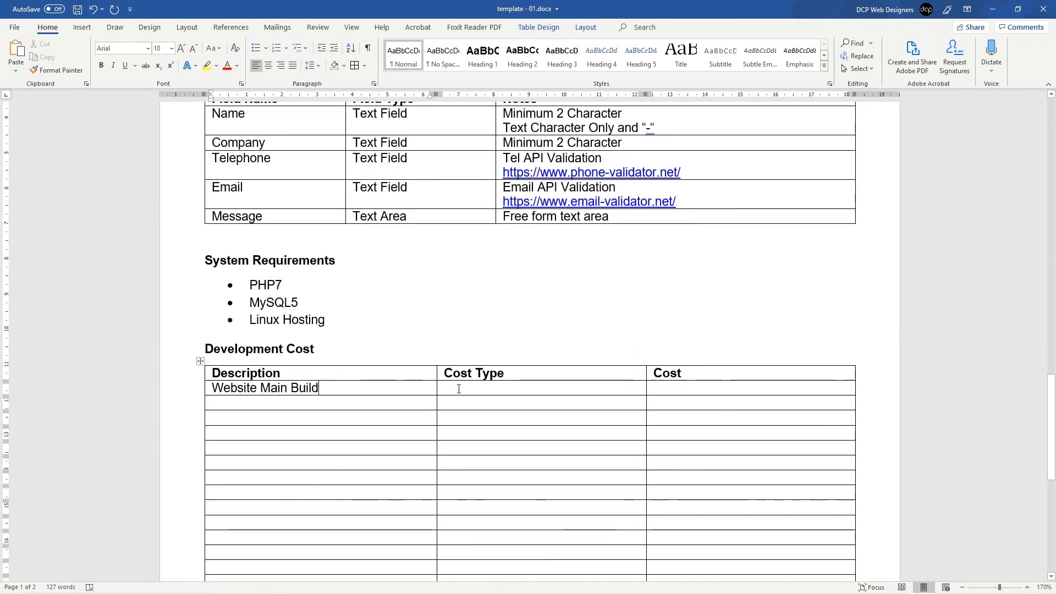
{"action": "type", "text": "Fixed"}
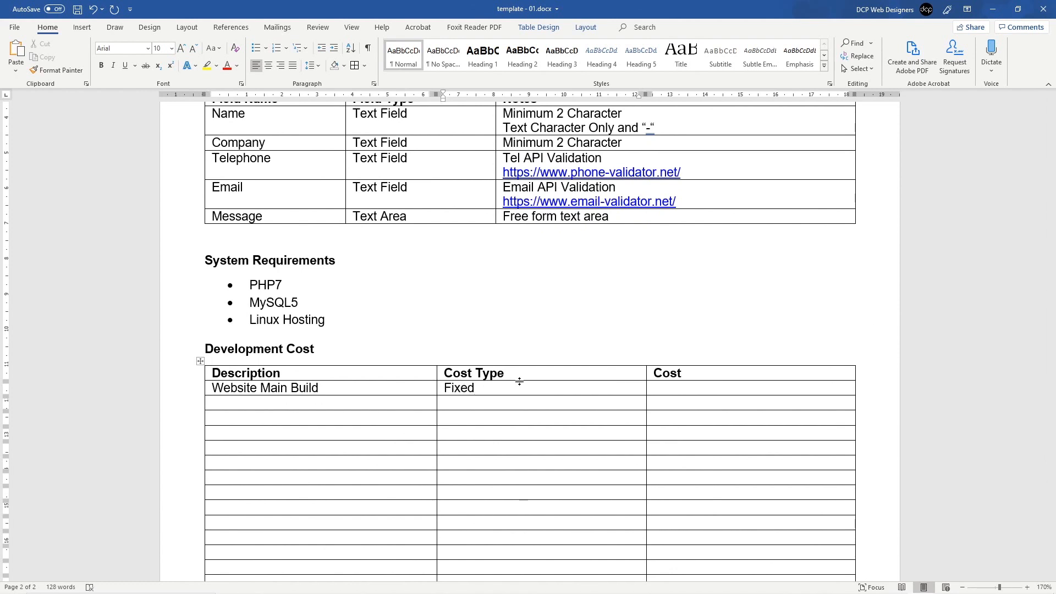
{"action": "key", "text": "Tab"}
Step: Enter £995.00+VAT as the Website Main Build cost and save the document
{"action": "type", "text": "£"}
{"action": "type", "text": "9955"}
{"action": "key", "text": "BackSpace"}
{"action": "key", "text": "BackSpace"}
{"action": "type", "text": "5.00+VAT"}
{"action": "key", "text": "ctrl+s"}
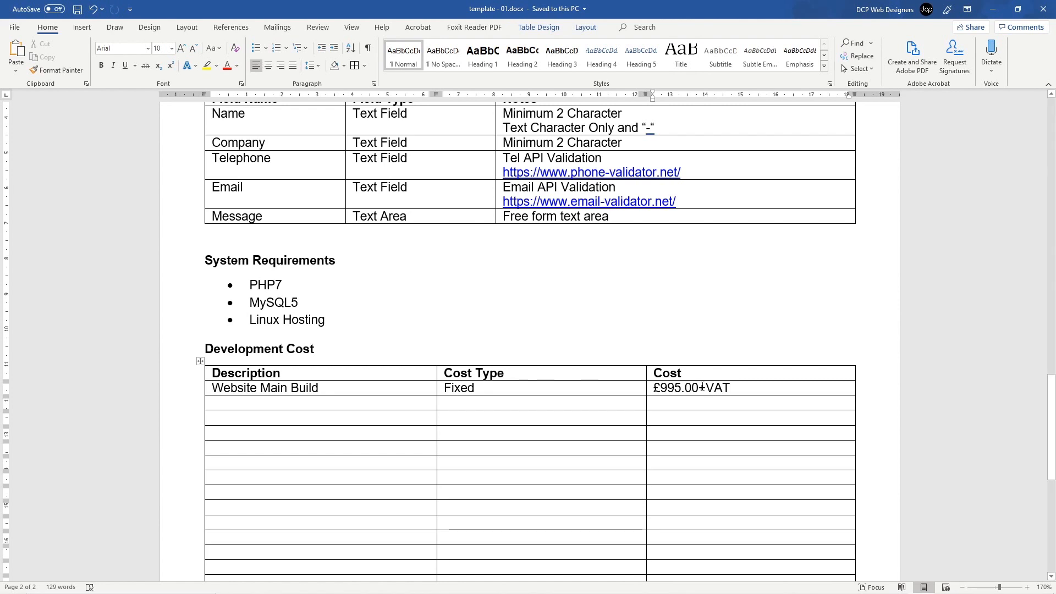
{"action": "left_click_drag", "start_coordinate": [702, 387], "coordinate": [653, 388]}
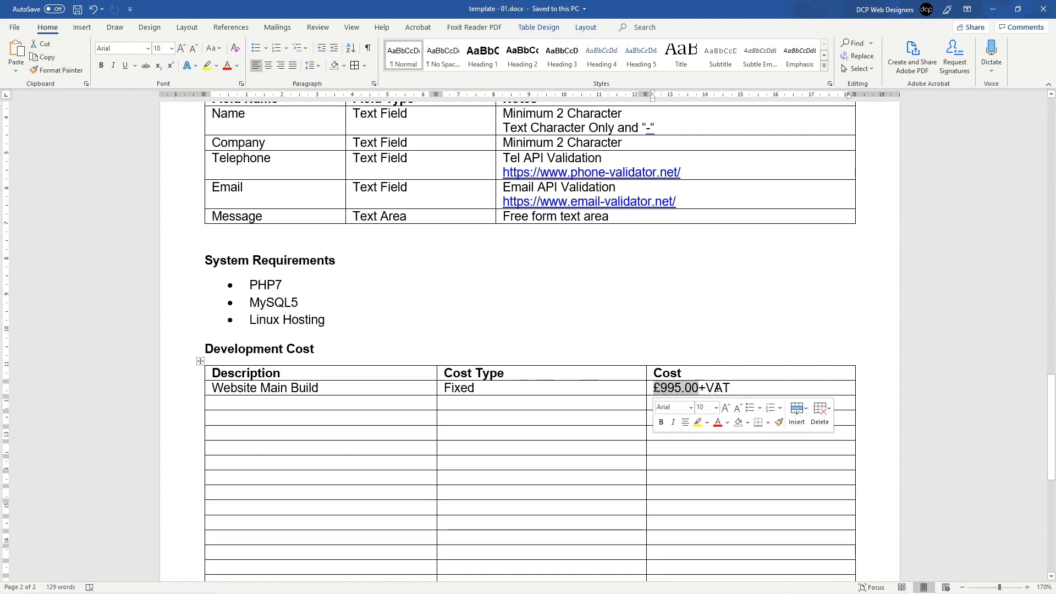
{"action": "left_click", "coordinate": [746, 388]}
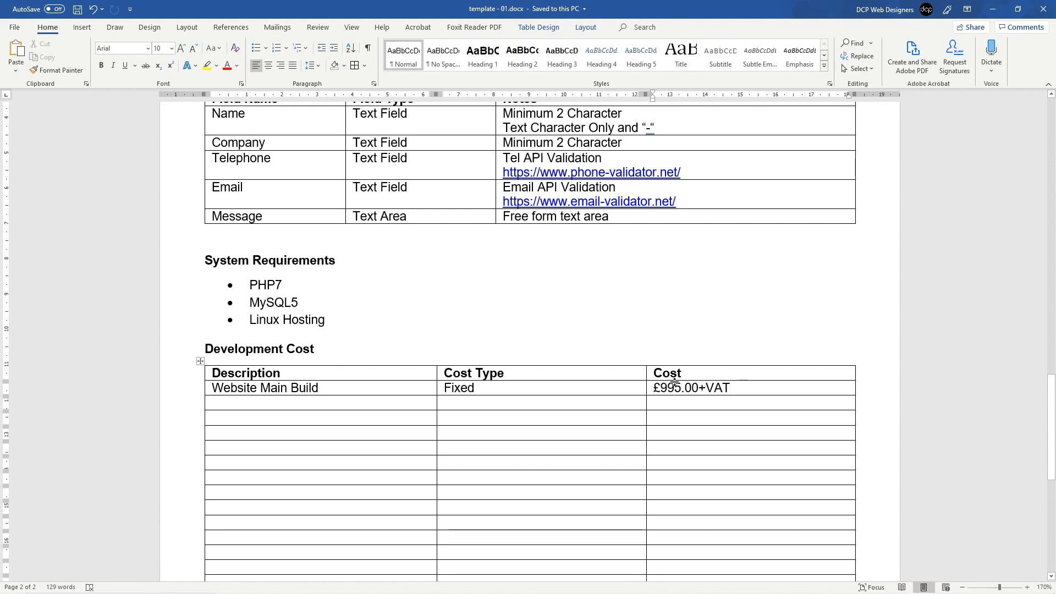
{"action": "left_click", "coordinate": [319, 405]}
Step: Enter 'Logo Design x 3' with Cost Type 'Fixed (Optional)' in the next row
{"action": "type", "text": "Logo De"}
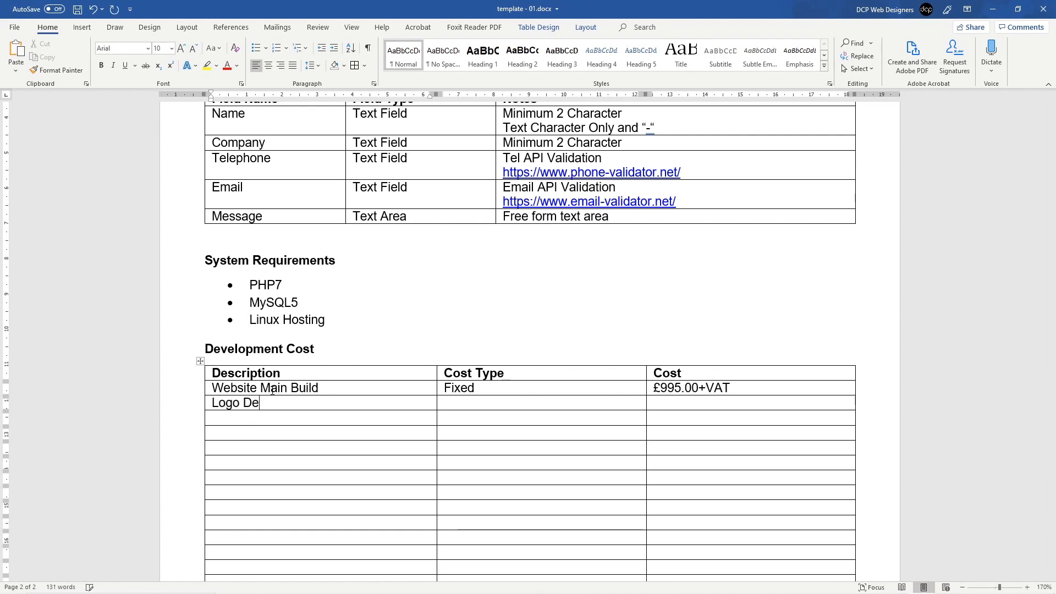
{"action": "type", "text": "sign x 3"}
{"action": "key", "text": "Tab"}
{"action": "type", "text": "Fixed ()"}
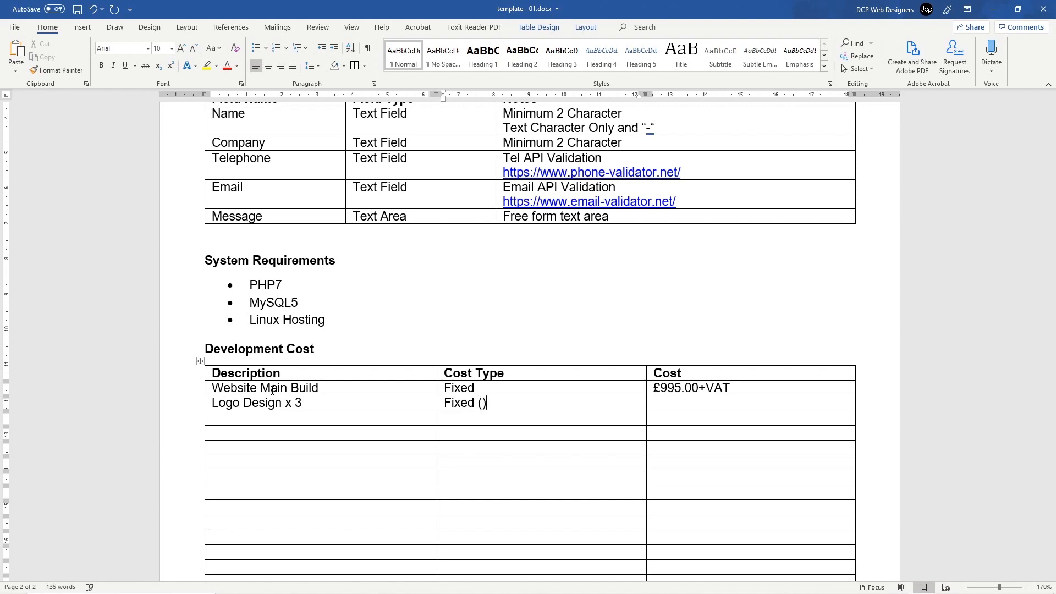
{"action": "type", "text": "OPt"}
{"action": "key", "text": "BackSpace"}
{"action": "key", "text": "BackSpace"}
{"action": "type", "text": "ptional"}
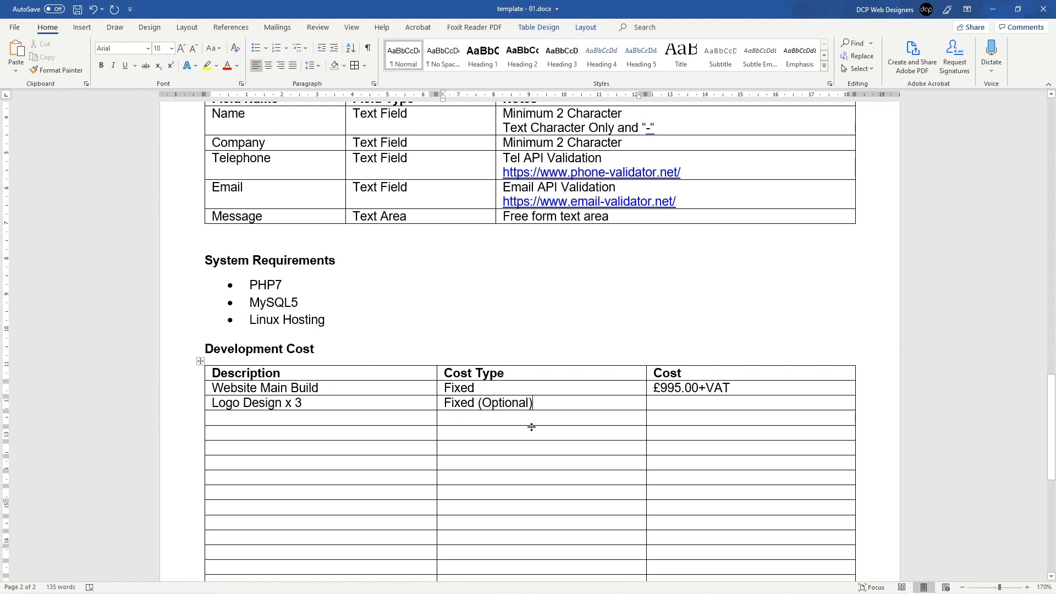
Step: Enter £145.00+VAT as the Logo Design cost and save the document
{"action": "left_click", "coordinate": [670, 404]}
{"action": "type", "text": "3125.0"}
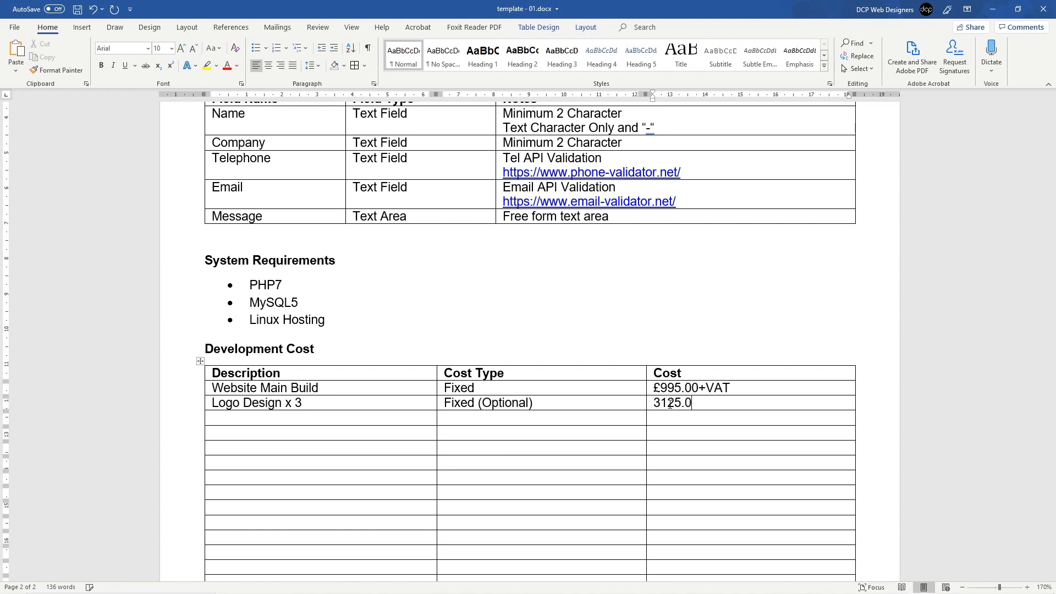
{"action": "key", "text": "BackSpace"}
{"action": "key", "text": "BackSpace"}
{"action": "key", "text": "BackSpace"}
{"action": "key", "text": "BackSpace"}
{"action": "key", "text": "BackSpace"}
{"action": "key", "text": "BackSpace"}
{"action": "type", "text": "£145.00+vat"}
{"action": "key", "text": "BackSpace"}
{"action": "key", "text": "BackSpace"}
{"action": "type", "text": "at"}
{"action": "key", "text": "BackSpace"}
{"action": "key", "text": "BackSpace"}
{"action": "key", "text": "BackSpace"}
{"action": "type", "text": "vat"}
{"action": "key", "text": "BackSpace"}
{"action": "key", "text": "BackSpace"}
{"action": "key", "text": "BackSpace"}
{"action": "type", "text": "VAT"}
{"action": "key", "text": "ctrl+s"}
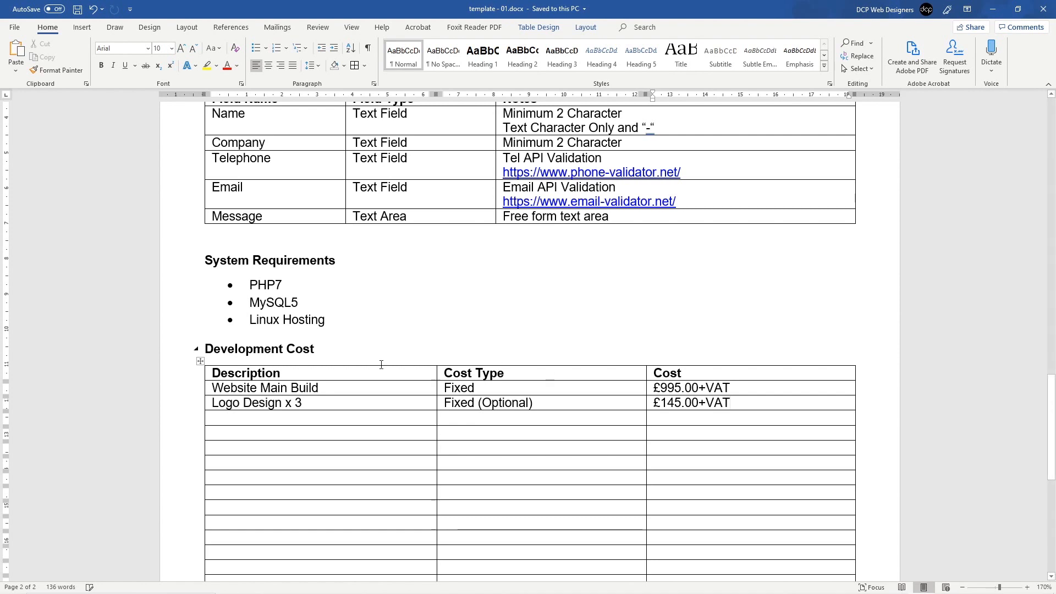
{"action": "left_click", "coordinate": [206, 350]}
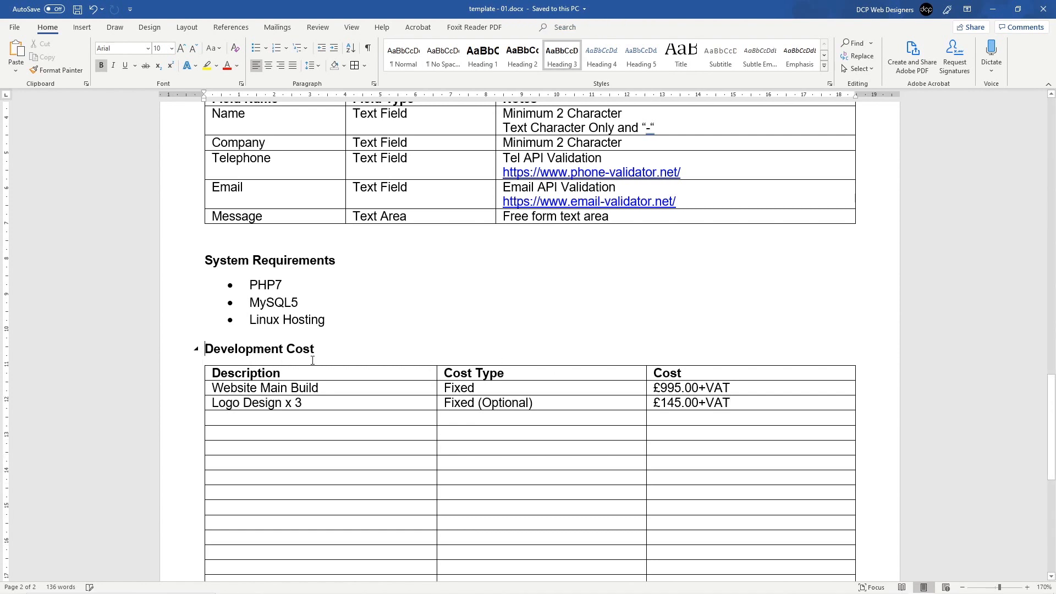
Step: Insert a page break so the Development Cost section starts on a new page
{"action": "left_click", "coordinate": [82, 27]}
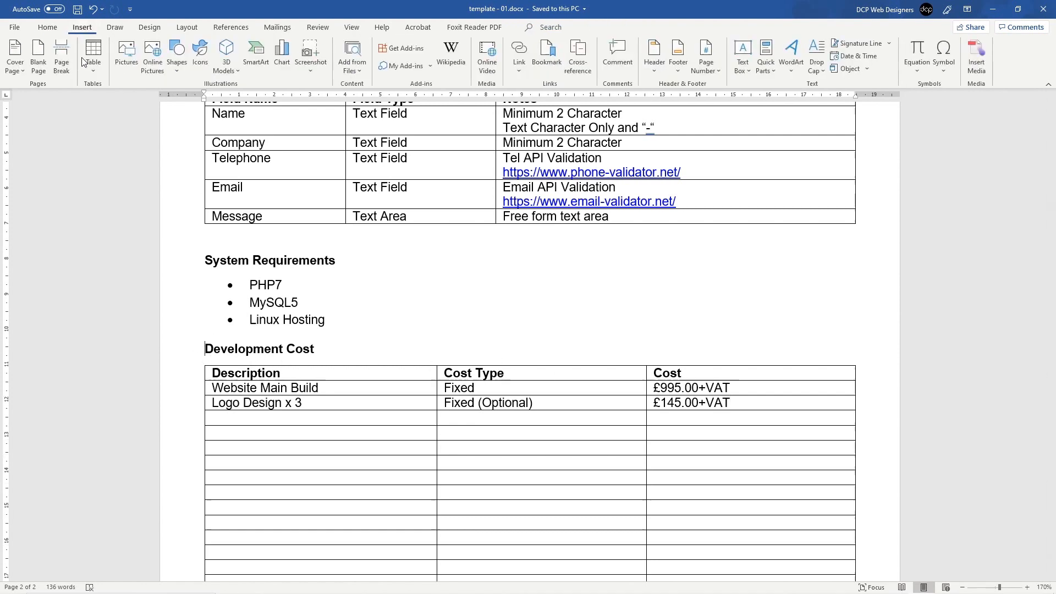
{"action": "left_click", "coordinate": [62, 55]}
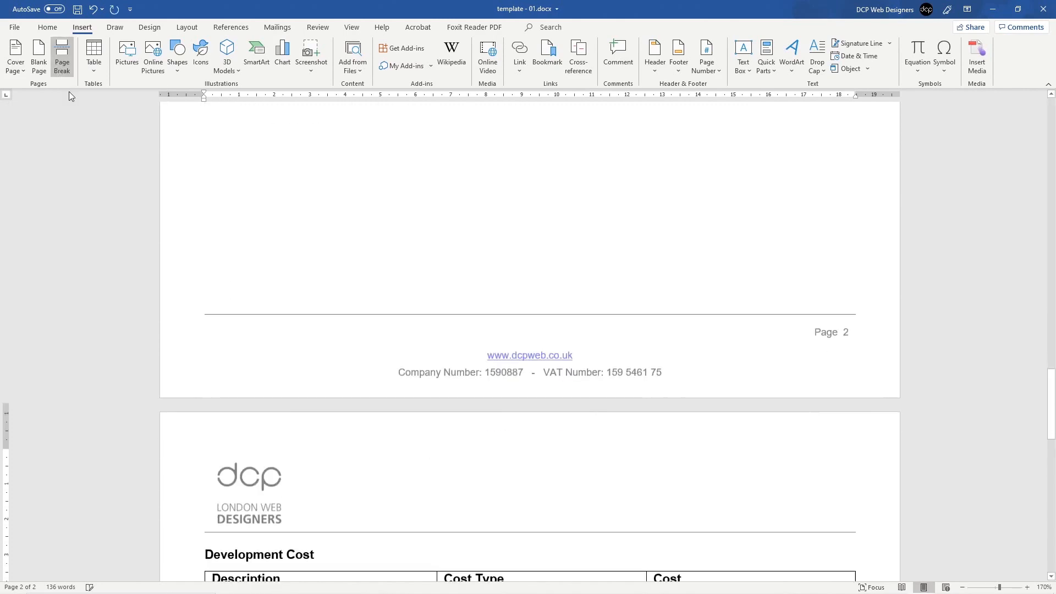
{"action": "scroll", "coordinate": [325, 385], "scroll_direction": "down", "scroll_amount": 5}
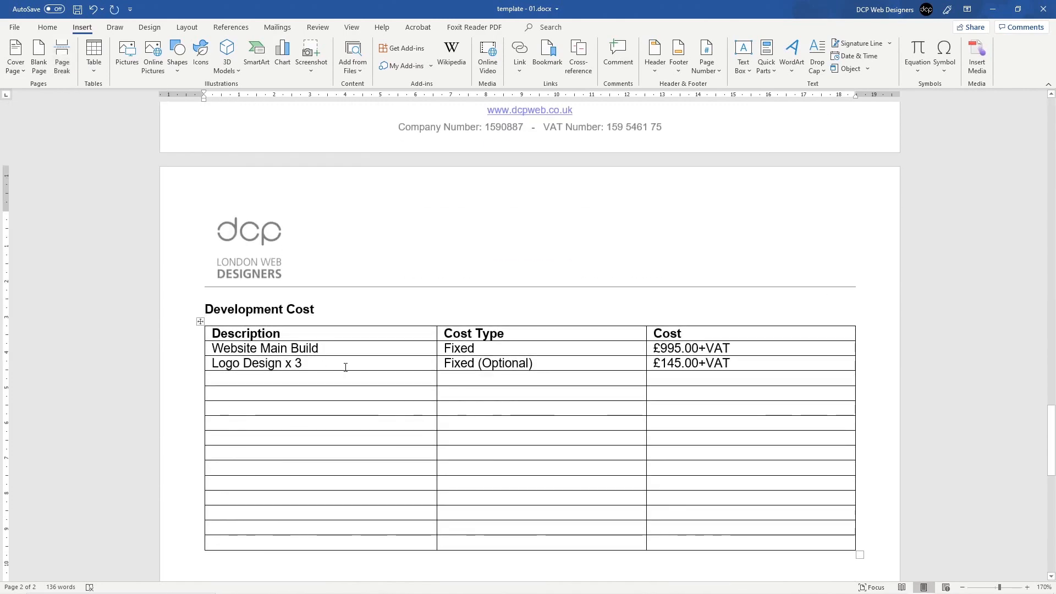
{"action": "scroll", "coordinate": [345, 367], "scroll_direction": "down", "scroll_amount": 15}
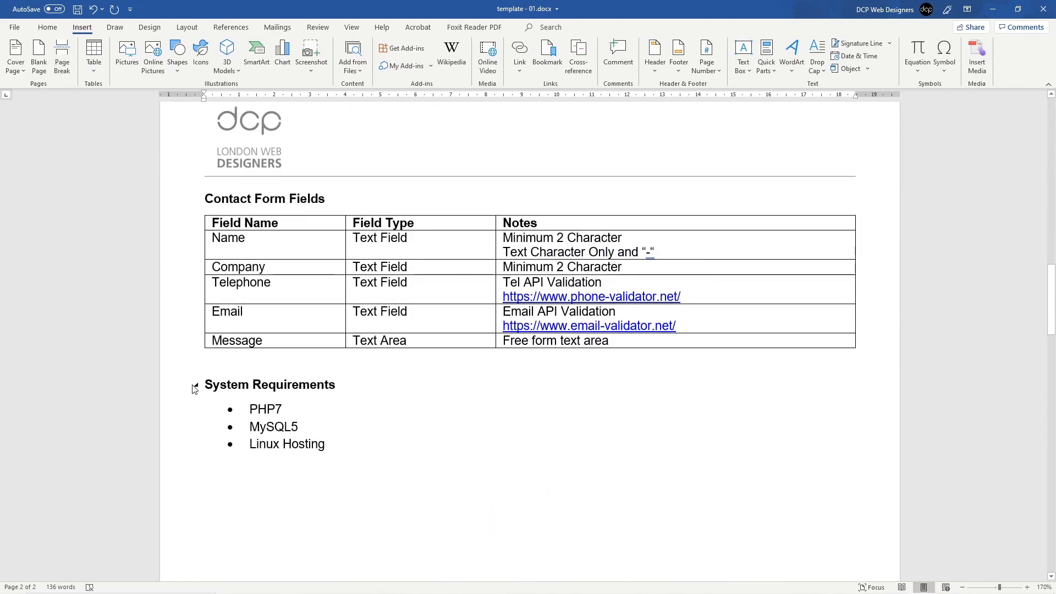
Step: Duplicate the System Requirements heading below the list and retype it as 'Logo Design'
{"action": "left_click", "coordinate": [157, 384]}
{"action": "key", "text": "ctrl+c"}
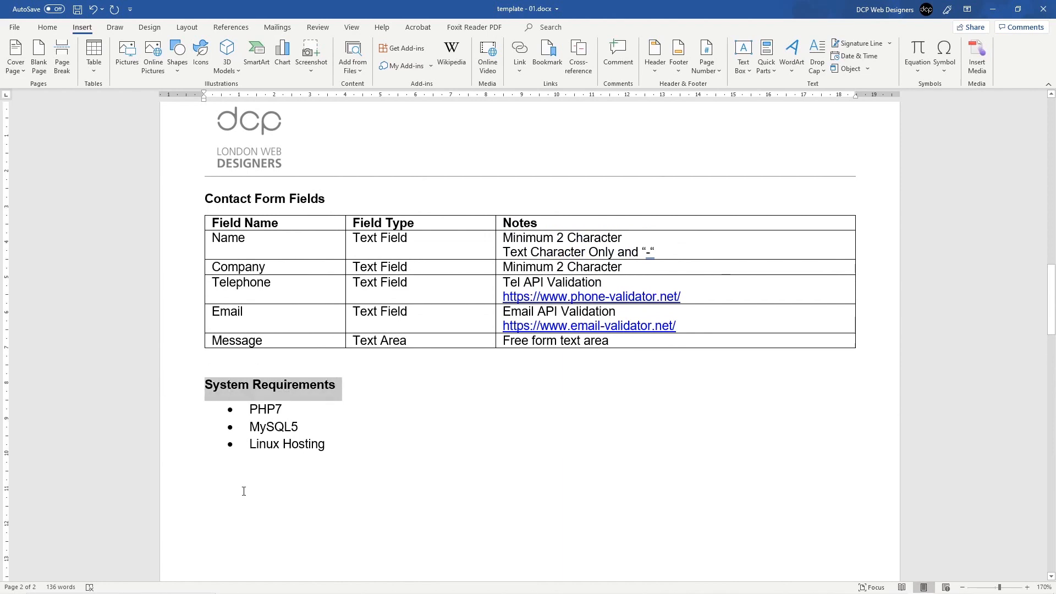
{"action": "left_click", "coordinate": [240, 479]}
{"action": "key", "text": "ctrl+v"}
{"action": "left_click_drag", "start_coordinate": [348, 469], "coordinate": [206, 476]}
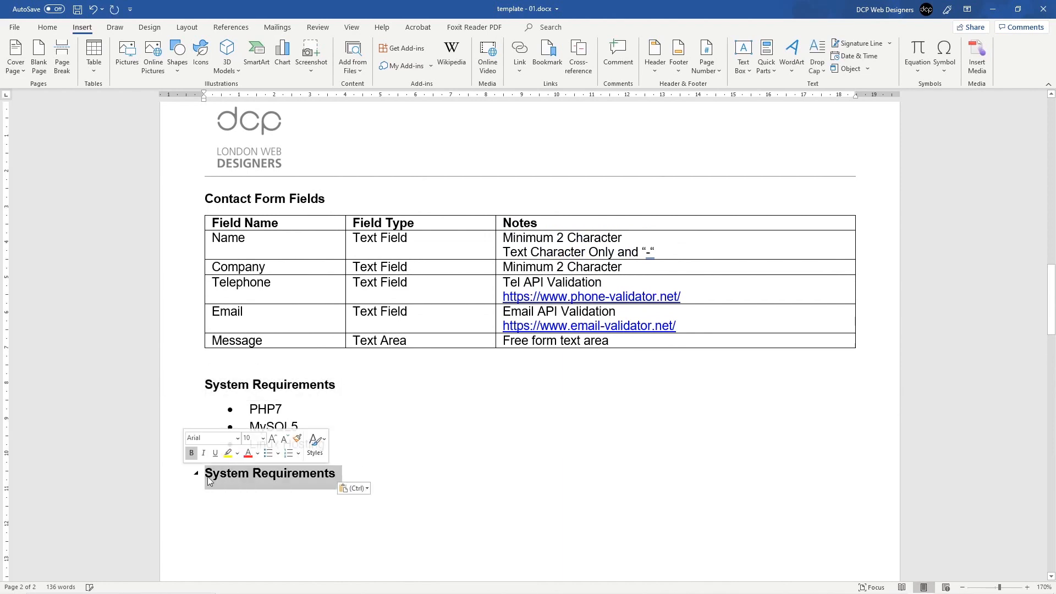
{"action": "type", "text": "Logo Design"}
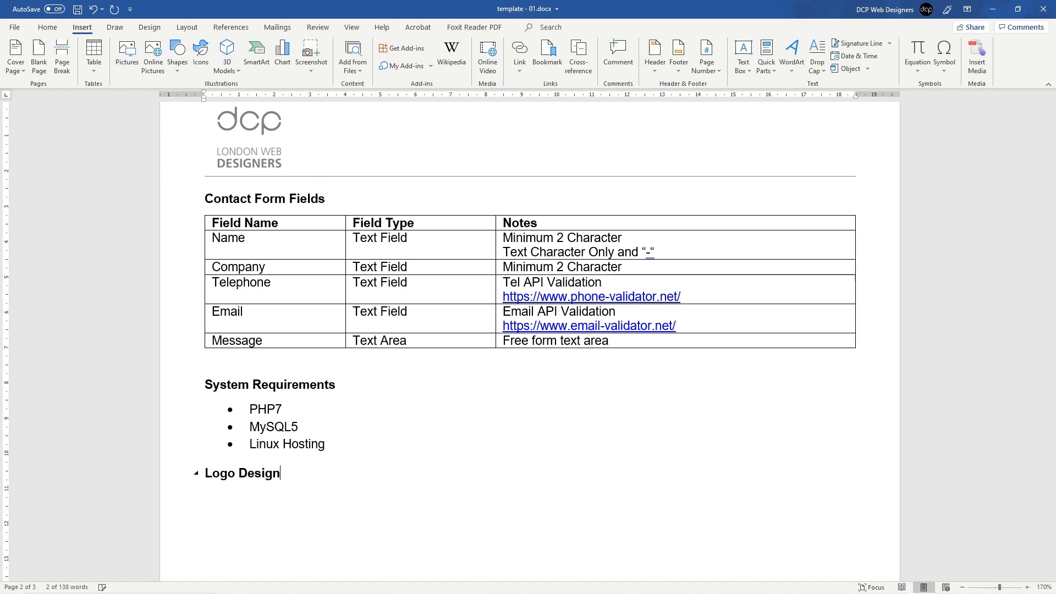
{"action": "key", "text": "Return"}
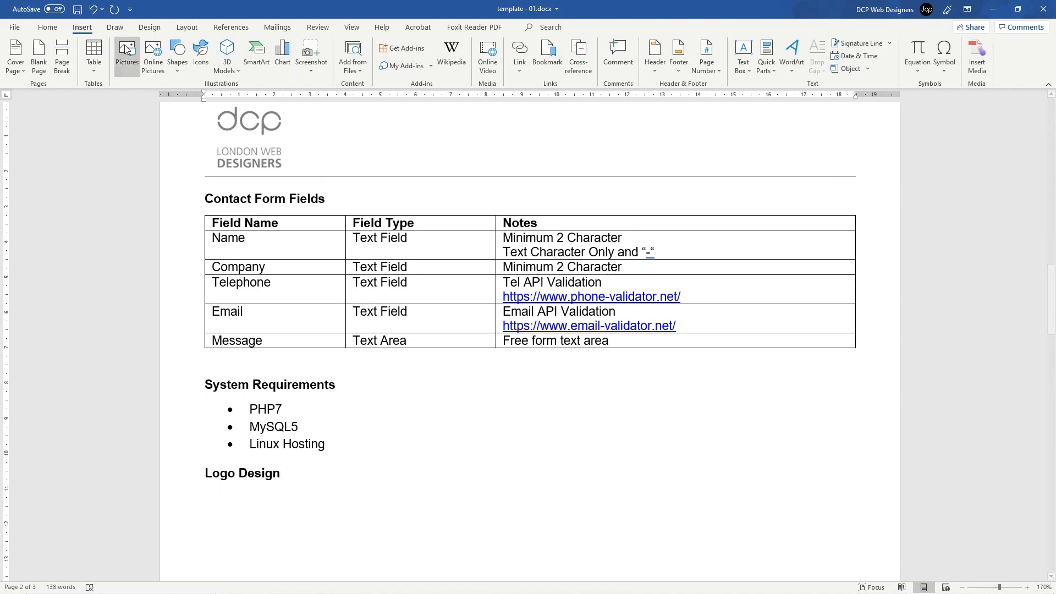
Step: Make the line under Logo Design a bullet point holding the placeholder 'sd'
{"action": "left_click", "coordinate": [48, 28]}
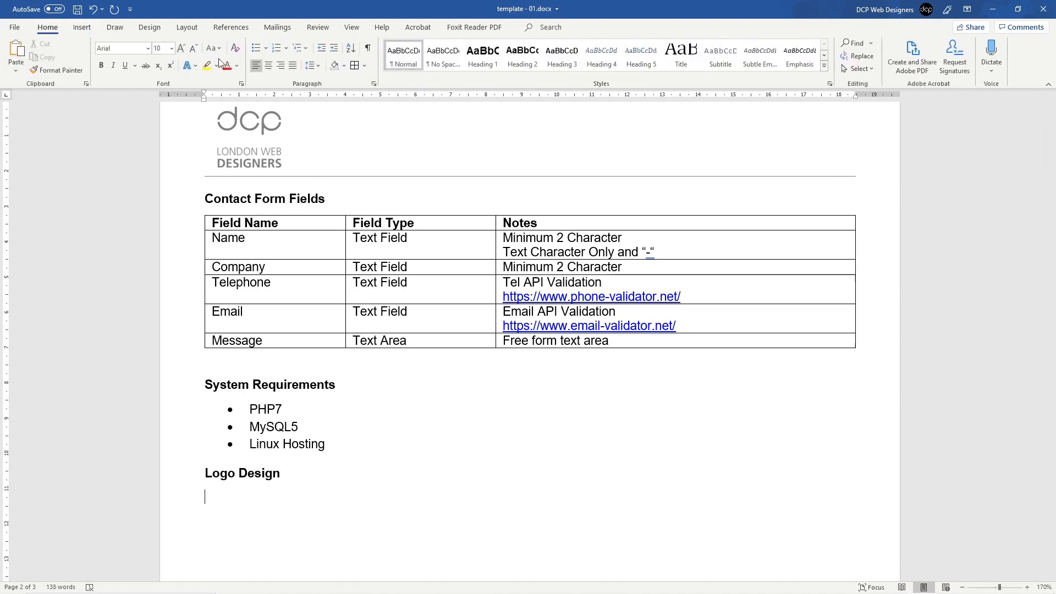
{"action": "left_click", "coordinate": [257, 49]}
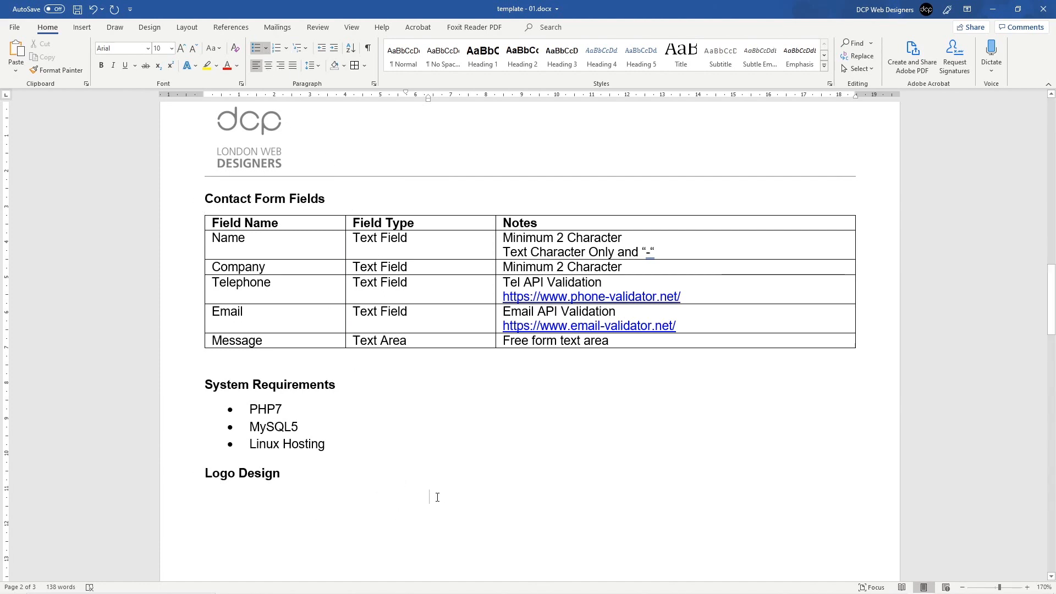
{"action": "type", "text": "sd"}
{"action": "left_click", "coordinate": [408, 60]}
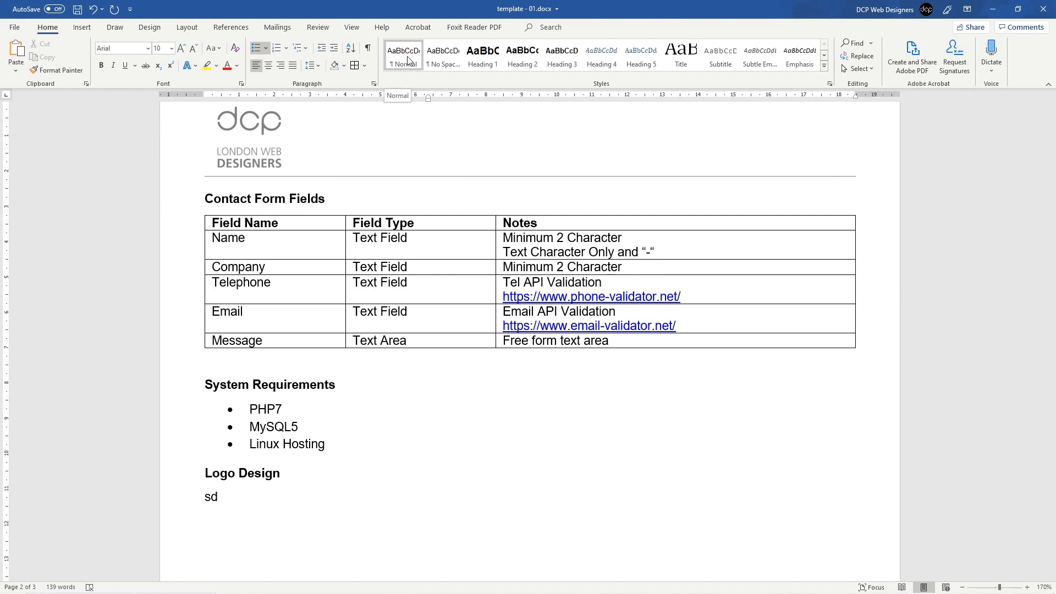
{"action": "left_click", "coordinate": [255, 48]}
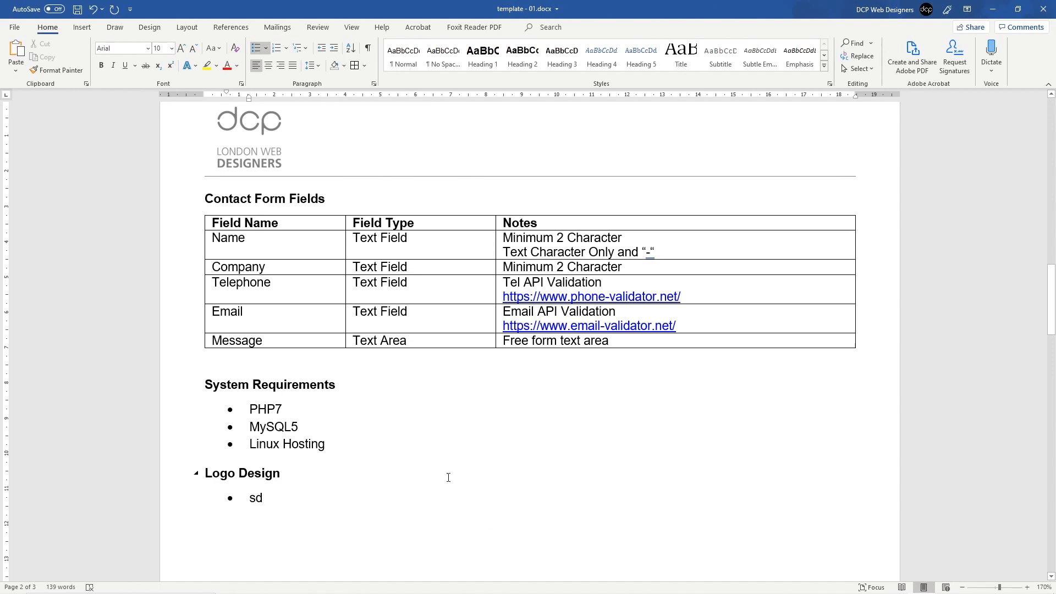
{"action": "key", "text": "ctrl+z"}
{"action": "key", "text": "ctrl+z"}
{"action": "left_click", "coordinate": [403, 55]}
{"action": "left_click", "coordinate": [256, 48]}
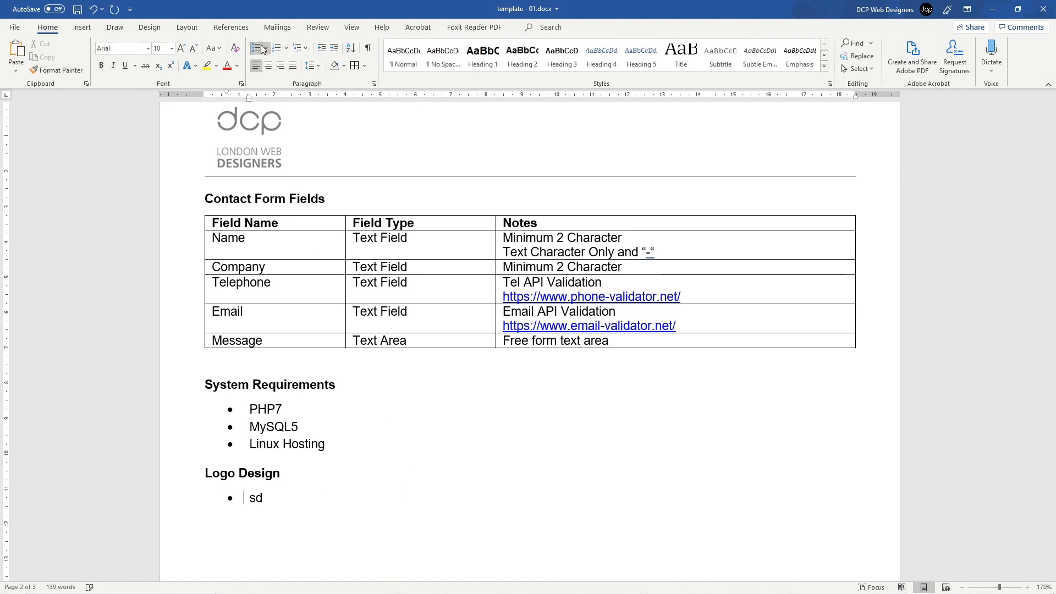
Step: Replace the placeholder with the bullets 'Logo Design x 3' and 'Custom Designed'
{"action": "double_click", "coordinate": [271, 498]}
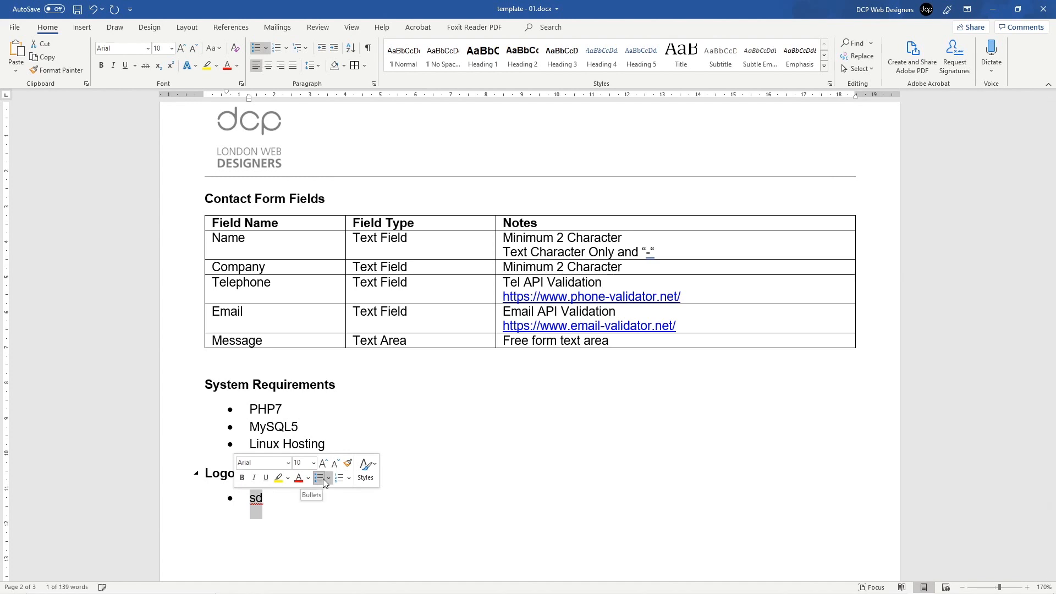
{"action": "type", "text": "Logo "}
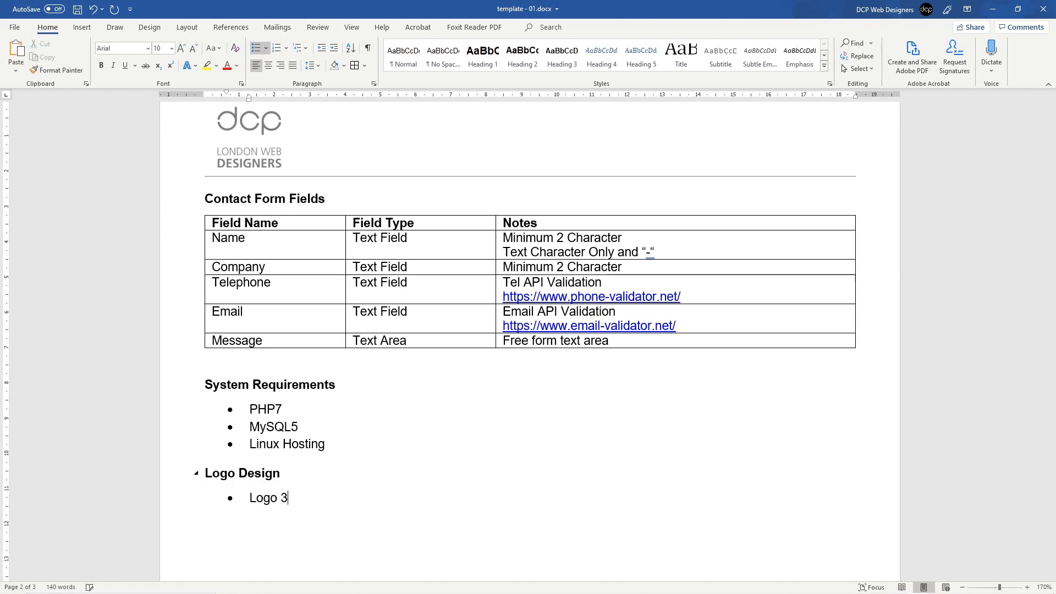
{"action": "type", "text": "Desing"}
{"action": "key", "text": "BackSpace"}
{"action": "key", "text": "BackSpace"}
{"action": "key", "text": "BackSpace"}
{"action": "type", "text": "ign x 3"}
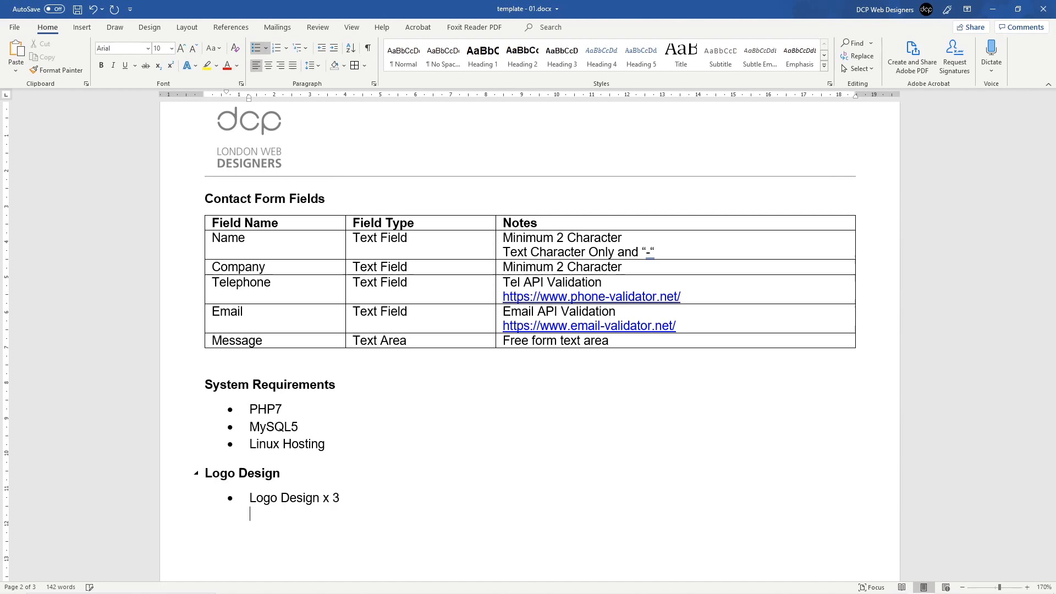
{"action": "type", "text": "Cust"}
{"action": "key", "text": "BackSpace"}
{"action": "key", "text": "BackSpace"}
{"action": "key", "text": "BackSpace"}
{"action": "key", "text": "BackSpace"}
{"action": "key", "text": "BackSpace"}
{"action": "key", "text": "BackSpace"}
{"action": "key", "text": "BackSpace"}
{"action": "key", "text": "shift+Return"}
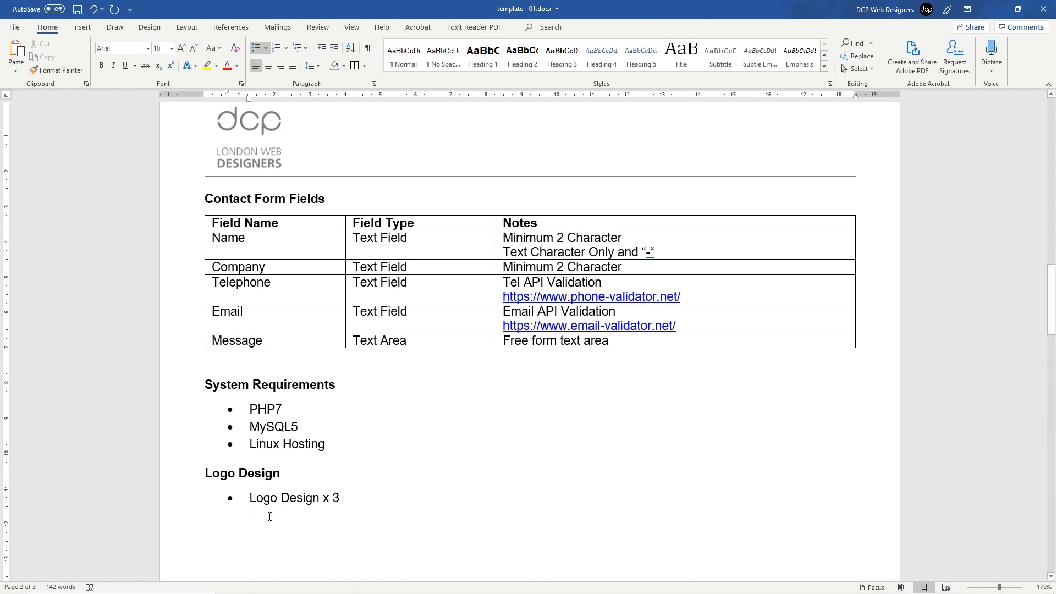
{"action": "scroll", "coordinate": [242, 425], "scroll_direction": "down", "scroll_amount": 2}
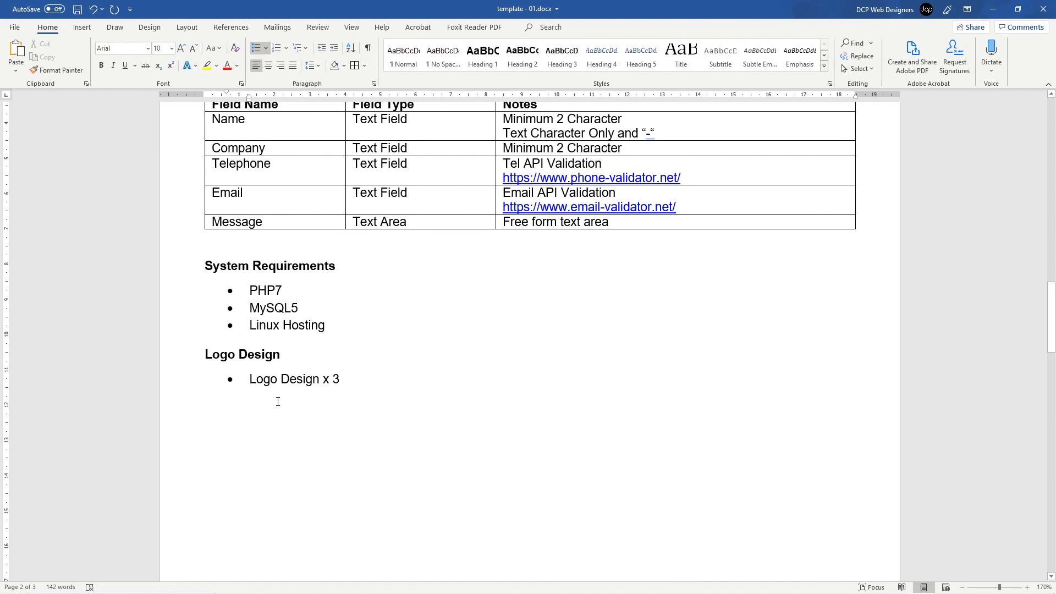
{"action": "type", "text": "Custom Designed"}
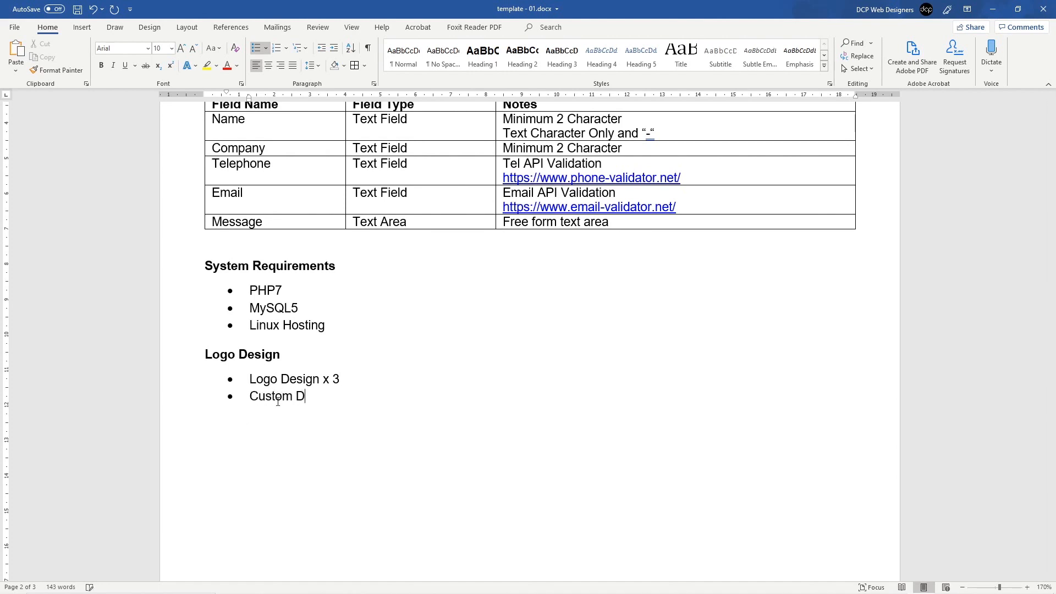
{"action": "key", "text": "Return"}
Step: Add bullets 'Vector Based Logo Design using Adobe Illustrator' and 'Supplied in the following formats:'
{"action": "type", "text": "Vector "}
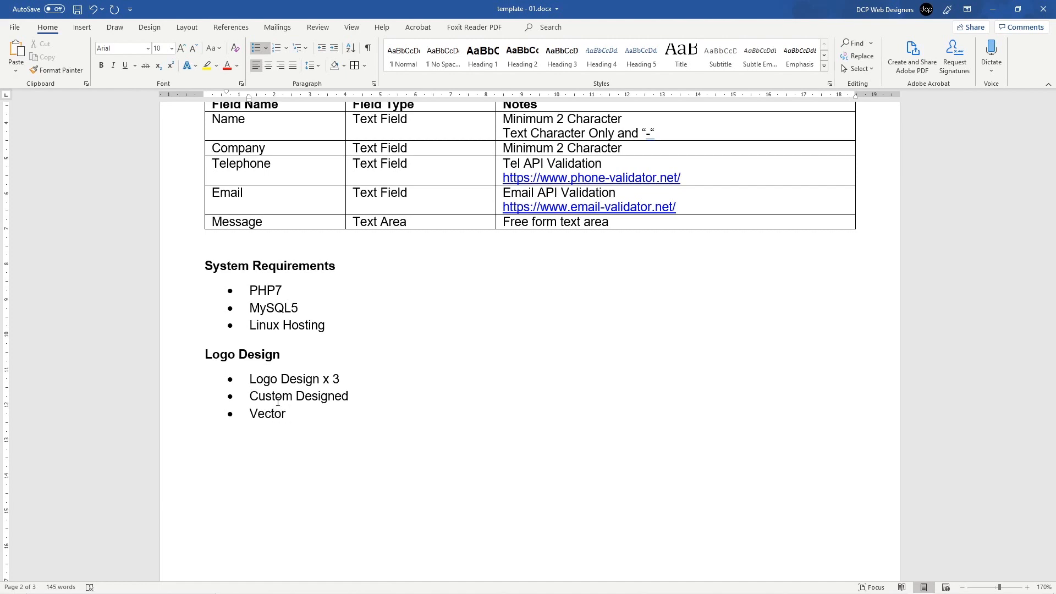
{"action": "type", "text": "Based"}
{"action": "key", "text": "BackSpace"}
{"action": "key", "text": "BackSpace"}
{"action": "type", "text": "sed LogoDes"}
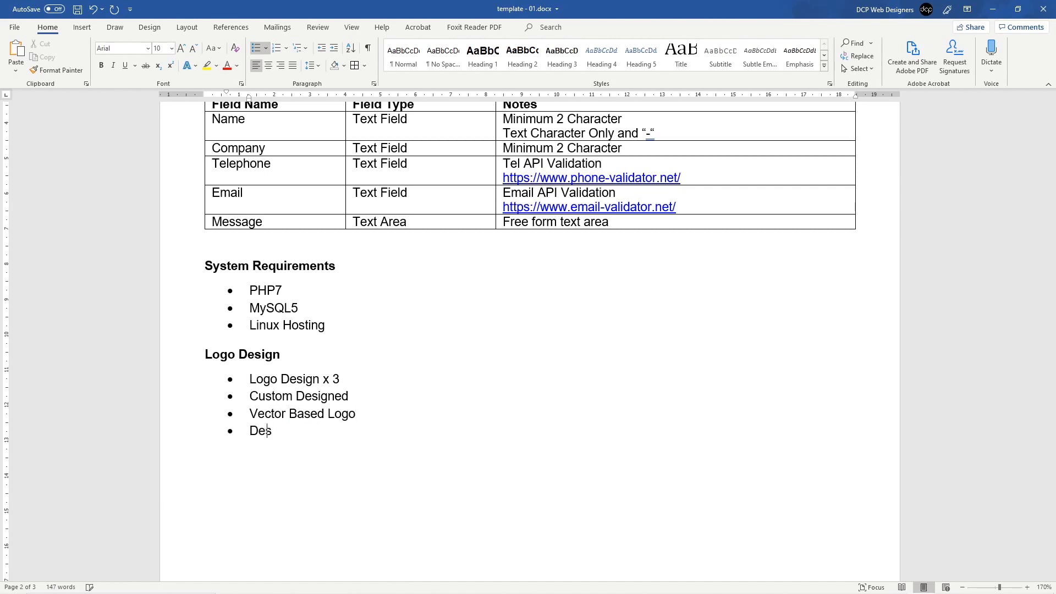
{"action": "type", "text": "ign using Adobe Illi"}
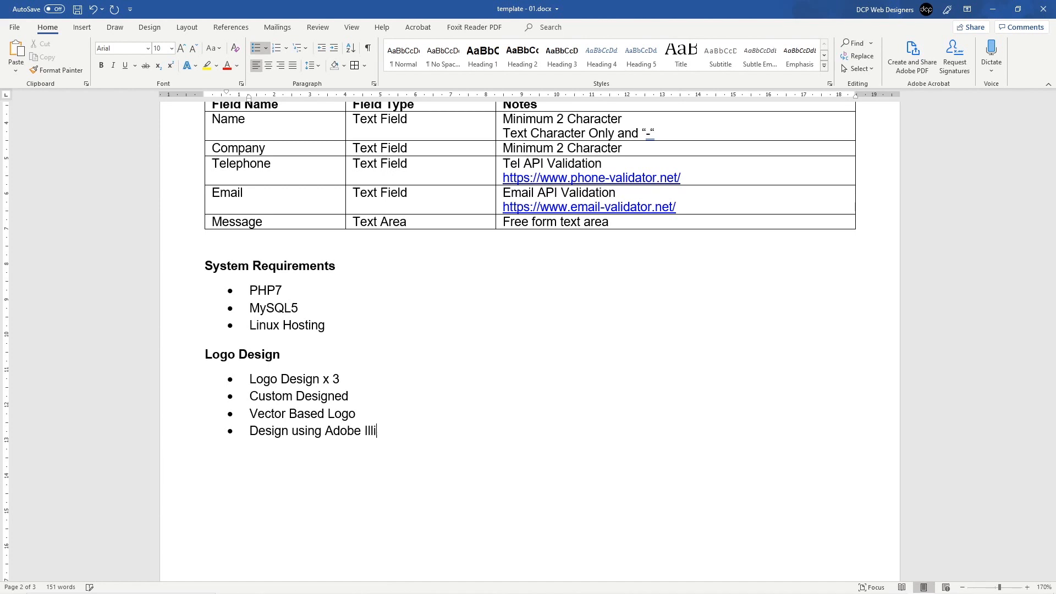
{"action": "type", "text": "strator"}
{"action": "key", "text": "Return"}
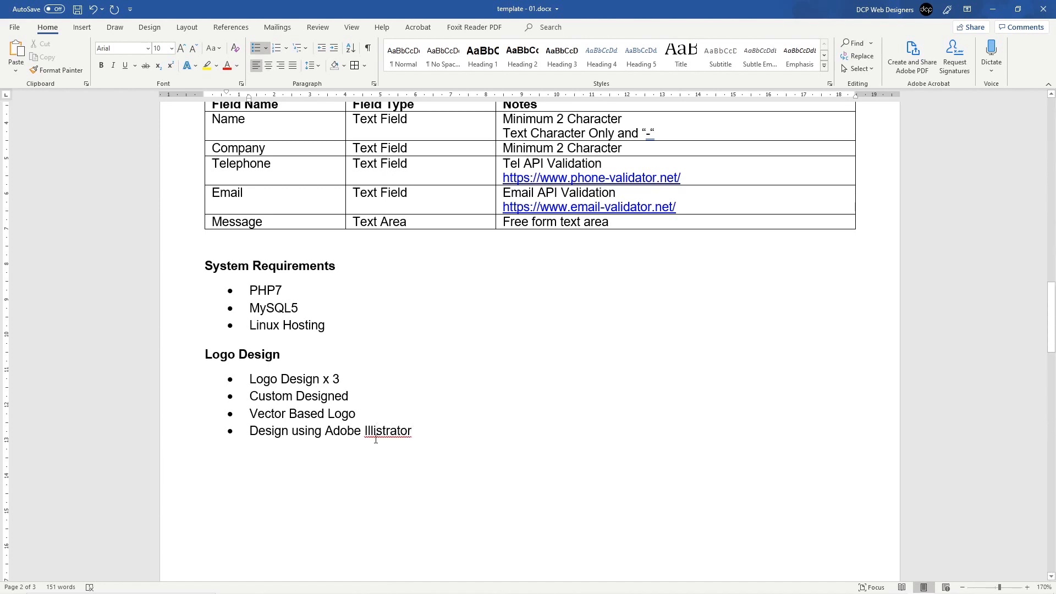
{"action": "right_click", "coordinate": [376, 437]}
{"action": "left_click", "coordinate": [435, 447]}
{"action": "type", "text": "Su"}
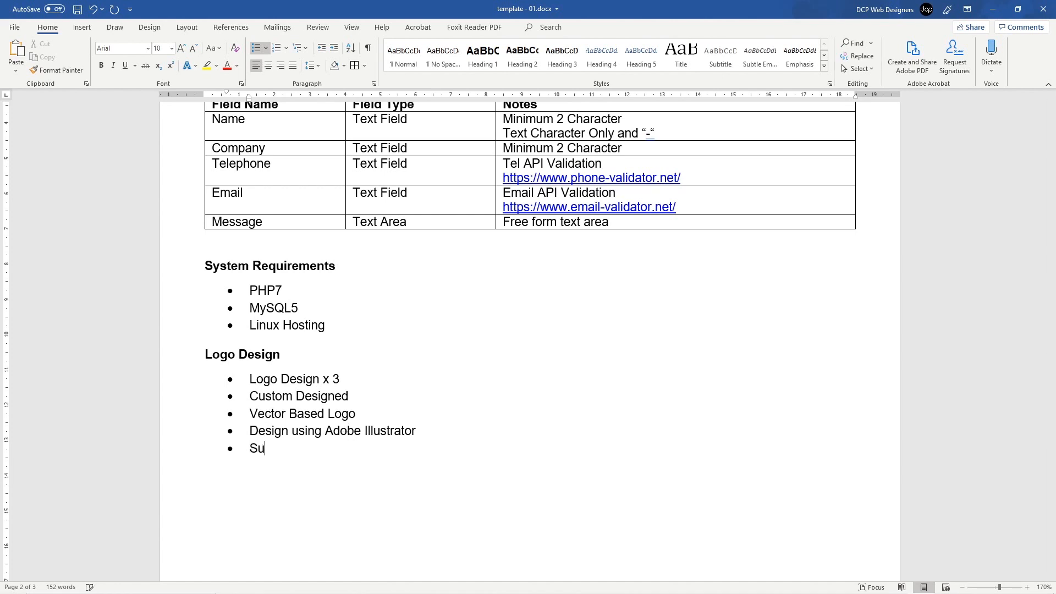
{"action": "type", "text": "pplied in the following for"}
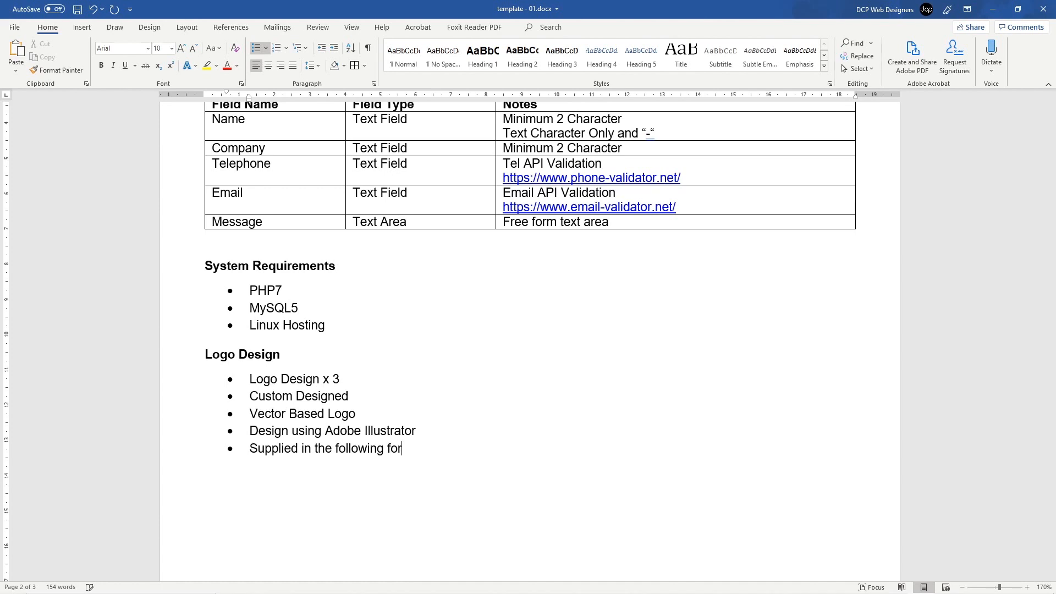
{"action": "type", "text": "mats:"}
{"action": "key", "text": "shift+Return"}
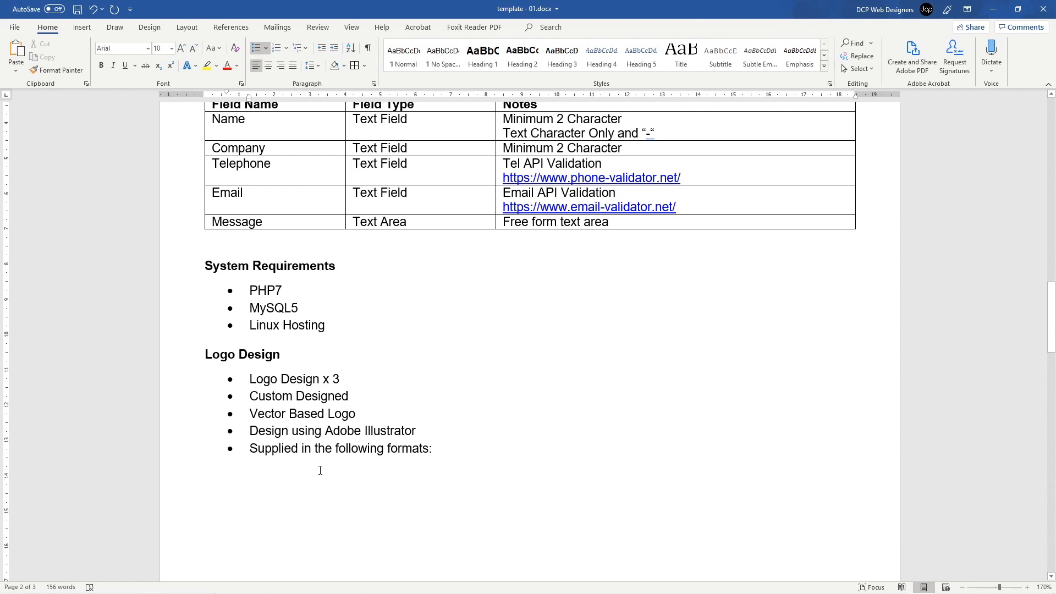
Step: Indent a sub-bullet level and type the sub-bullets 'AI File', 'PNG Hi-Res' and 'JPG Low-Res'
{"action": "key", "text": "Tab"}
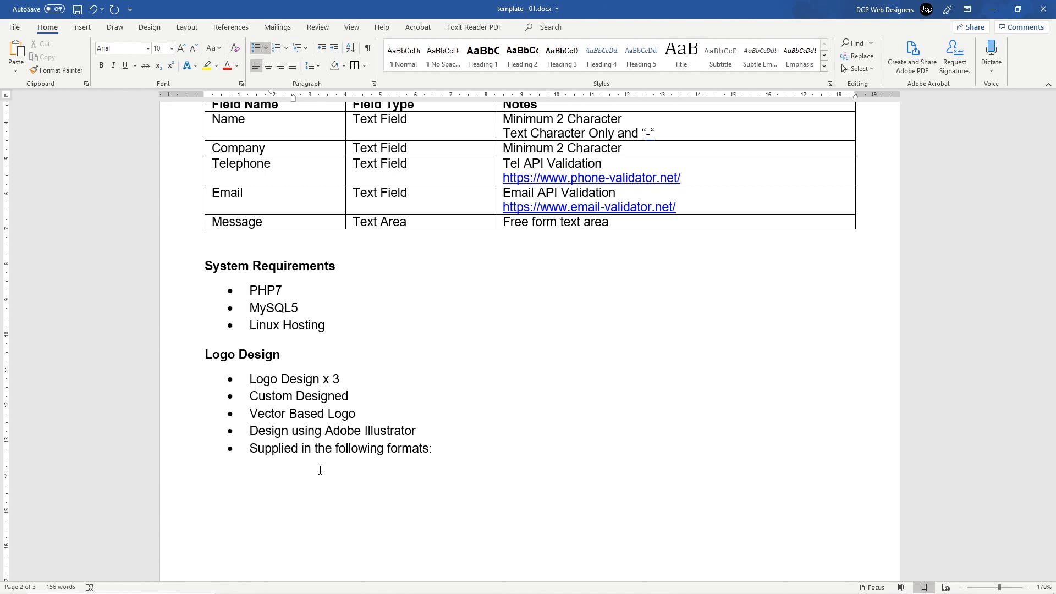
{"action": "type", "text": "AI file"}
{"action": "key", "text": "BackSpace"}
{"action": "key", "text": "BackSpace"}
{"action": "key", "text": "BackSpace"}
{"action": "key", "text": "BackSpace"}
{"action": "type", "text": "File"}
{"action": "key", "text": "BackSpace"}
{"action": "key", "text": "BackSpace"}
{"action": "key", "text": "BackSpace"}
{"action": "key", "text": "BackSpace"}
{"action": "type", "text": "File"}
{"action": "key", "text": "Return"}
{"action": "type", "text": "PNG H"}
{"action": "type", "text": "i_R"}
{"action": "key", "text": "BackSpace"}
{"action": "key", "text": "BackSpace"}
{"action": "type", "text": "-RES"}
{"action": "key", "text": "BackSpace"}
{"action": "key", "text": "BackSpace"}
{"action": "key", "text": "BackSpace"}
{"action": "type", "text": "Res"}
{"action": "type", "text": "JPG"}
{"action": "type", "text": " Low"}
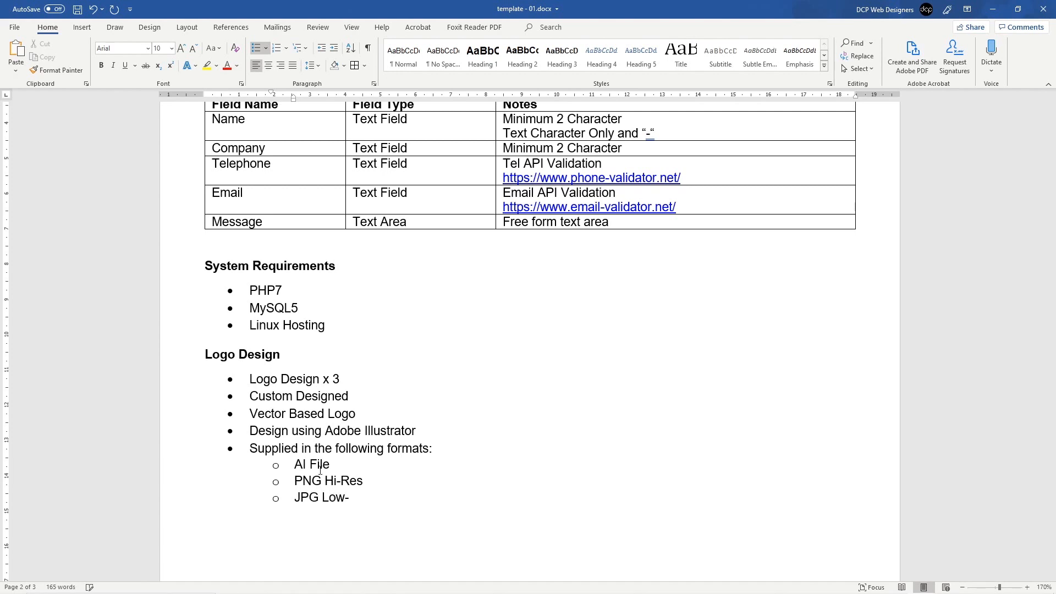
{"action": "type", "text": "-HEs"}
{"action": "key", "text": "BackSpace"}
{"action": "key", "text": "BackSpace"}
{"action": "key", "text": "BackSpace"}
{"action": "type", "text": "Res"}
Step: Duplicate the PNG Hi-Res line and make it 'PNG Transparent Hi-Res', correcting the spelling
{"action": "double_click", "coordinate": [316, 465]}
{"action": "mouse_move", "coordinate": [302, 480]}
{"action": "left_mouse_down"}
{"action": "mouse_move", "coordinate": [394, 481]}
{"action": "mouse_move", "coordinate": [290, 483]}
{"action": "left_mouse_up"}
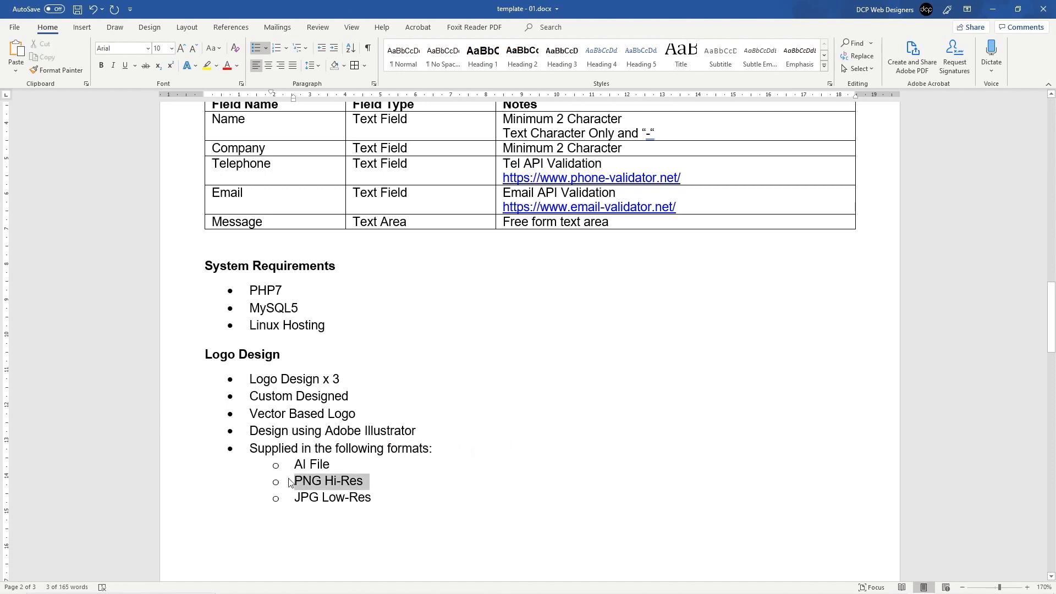
{"action": "key", "text": "ctrl+c"}
{"action": "left_click", "coordinate": [386, 475]}
{"action": "key", "text": "Return"}
{"action": "key", "text": "ctrl+v"}
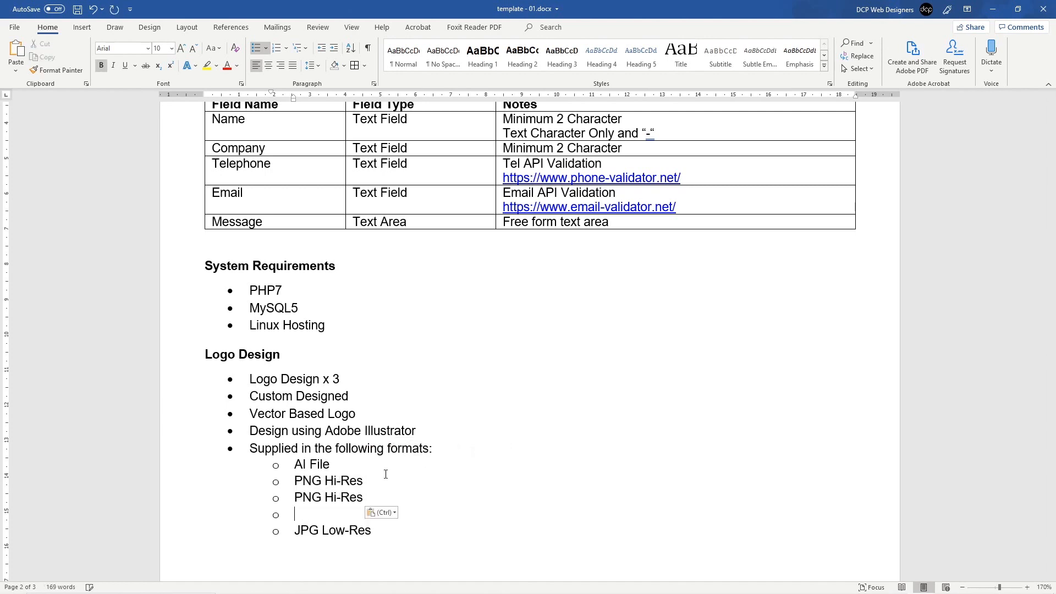
{"action": "key", "text": "BackSpace"}
{"action": "key", "text": "BackSpace"}
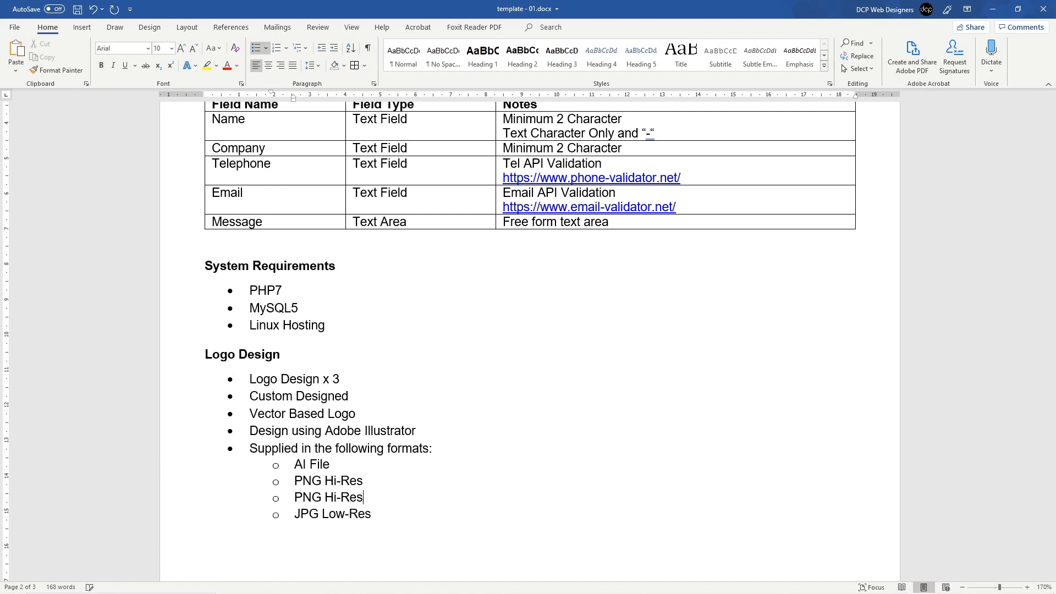
{"action": "type", "text": "Traspaent"}
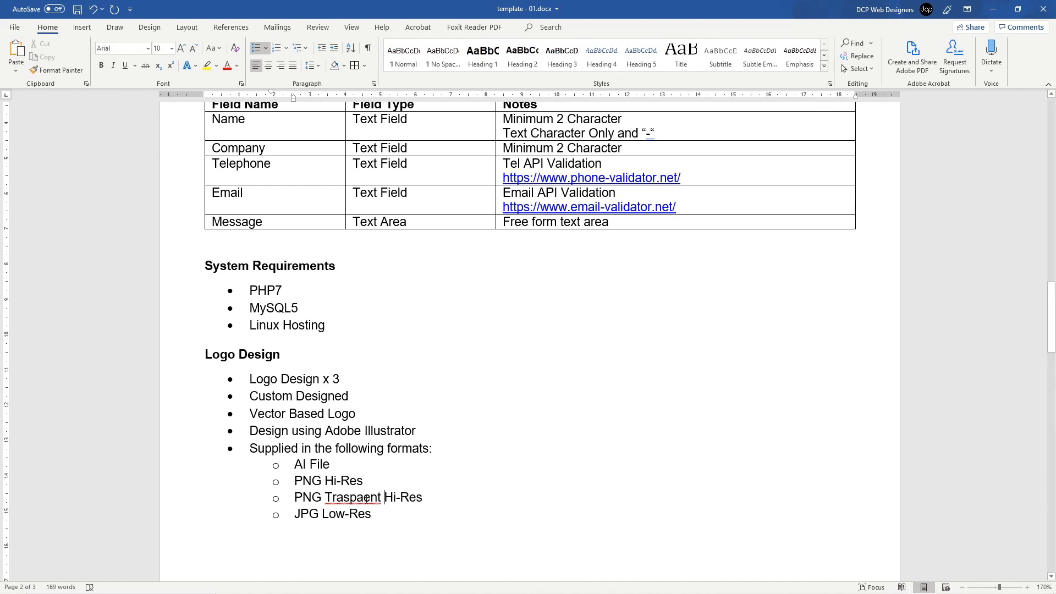
{"action": "right_click", "coordinate": [340, 497]}
{"action": "left_click", "coordinate": [471, 347]}
Step: Add a 'JPG Hi-Res' sub-bullet above JPG Low-Res
{"action": "triple_click", "coordinate": [340, 514]}
{"action": "left_click", "coordinate": [358, 514]}
{"action": "left_click_drag", "start_coordinate": [377, 515], "coordinate": [294, 514]}
{"action": "left_click", "coordinate": [336, 514]}
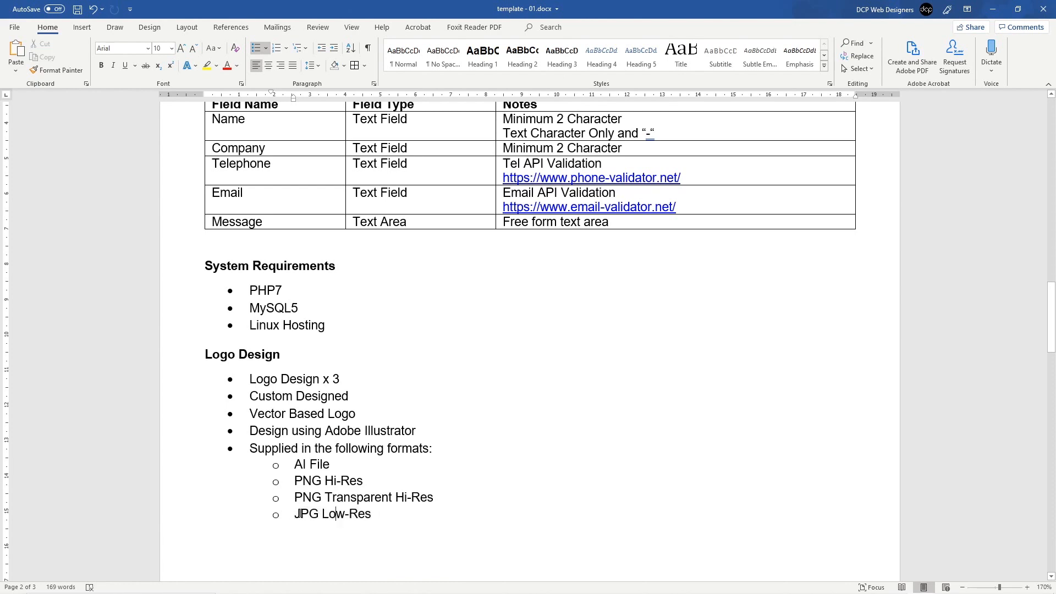
{"action": "key", "text": "Return"}
{"action": "key", "text": "Up"}
{"action": "key", "text": "ctrl+v"}
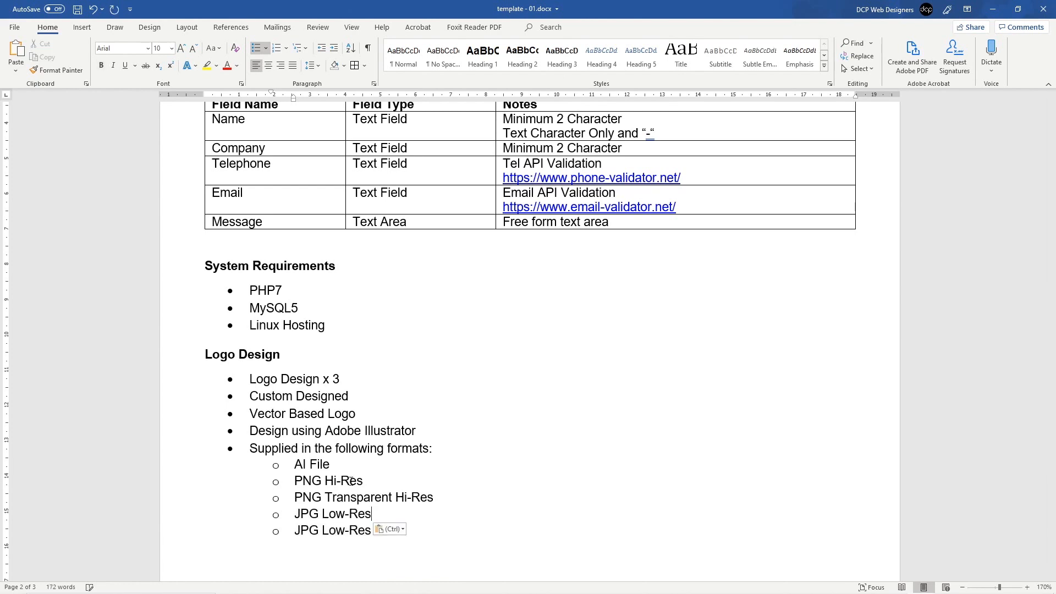
{"action": "key", "text": "shift+Left"}
{"action": "key", "text": "shift+Left"}
{"action": "key", "text": "shift+Left"}
{"action": "key", "text": "shift+Left"}
{"action": "key", "text": "BackSpace"}
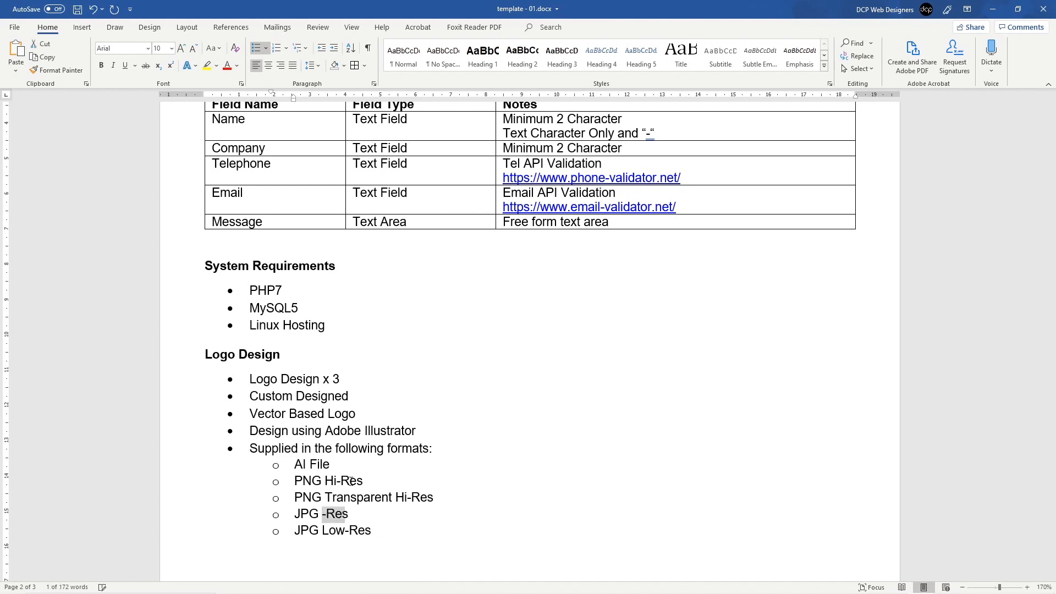
{"action": "type", "text": "Hi-"}
Step: Save the document with the completed Logo Design format list
{"action": "key", "text": "ctrl+s"}
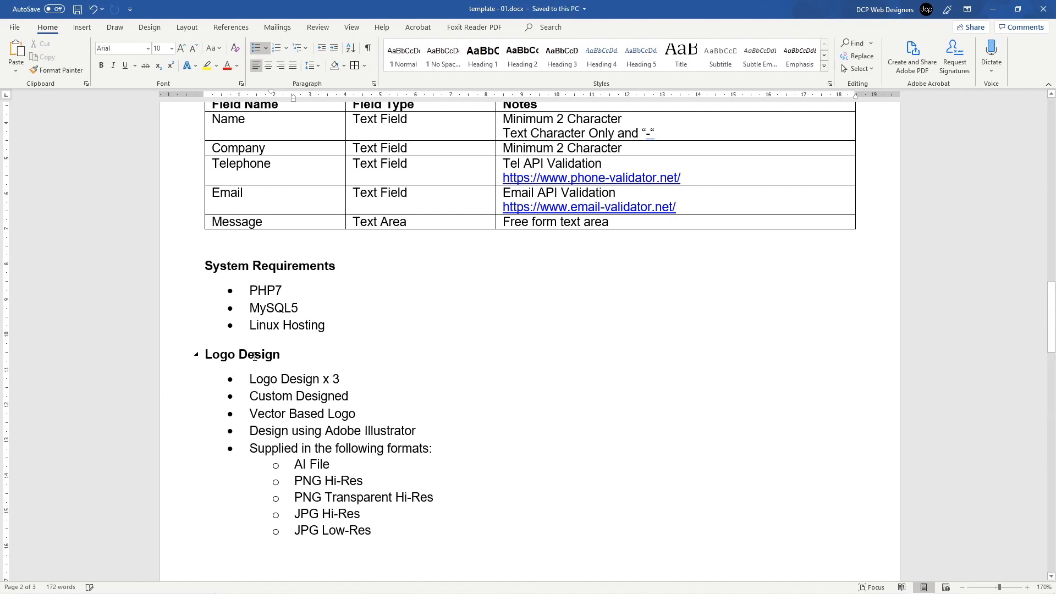
{"action": "left_click_drag", "start_coordinate": [254, 356], "coordinate": [365, 530]}
{"action": "left_click", "coordinate": [365, 531]}
{"action": "scroll", "coordinate": [317, 426], "scroll_direction": "down", "scroll_amount": 15}
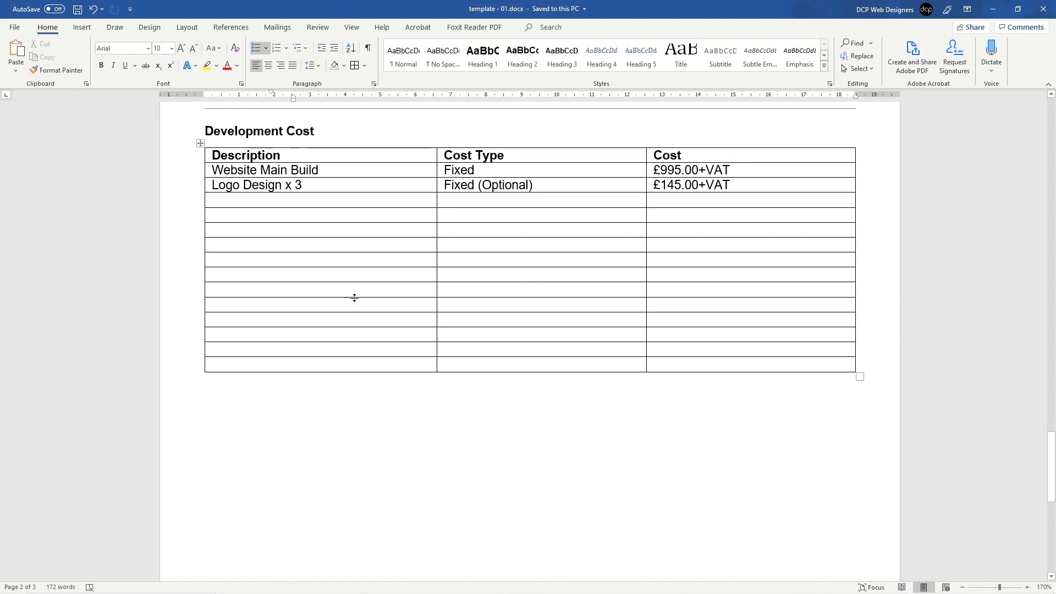
{"action": "scroll", "coordinate": [353, 297], "scroll_direction": "up", "scroll_amount": 10}
{"action": "scroll", "coordinate": [307, 273], "scroll_direction": "up", "scroll_amount": 3}
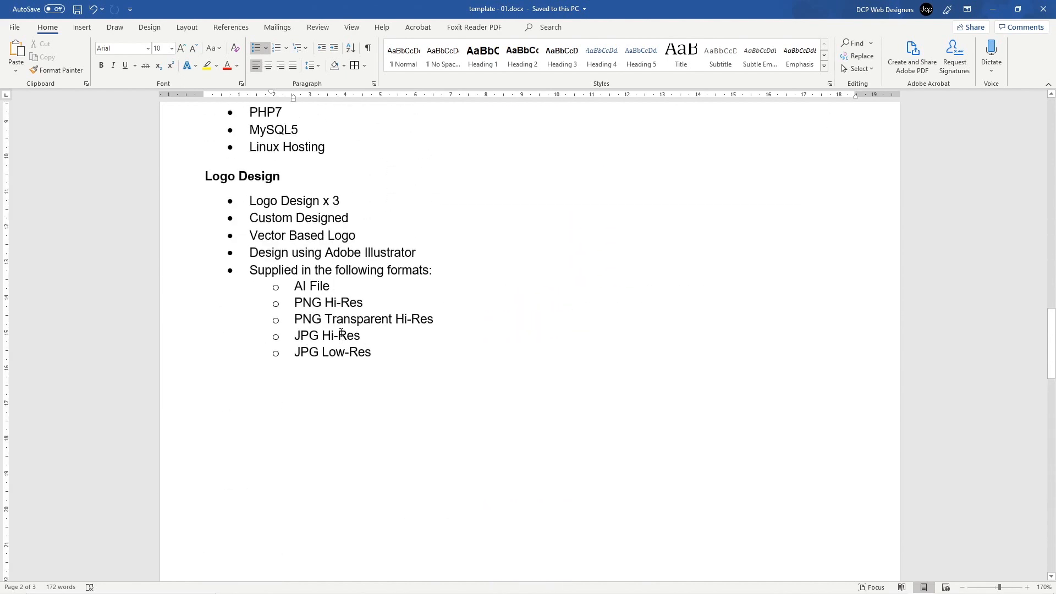
{"action": "scroll", "coordinate": [341, 333], "scroll_direction": "up", "scroll_amount": 7}
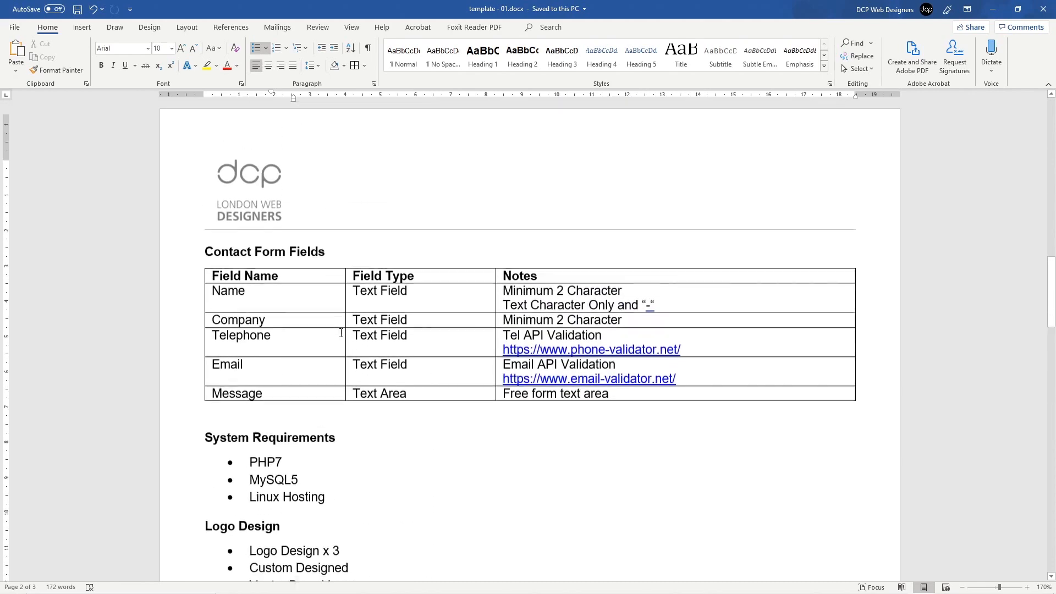
{"action": "scroll", "coordinate": [341, 335], "scroll_direction": "up", "scroll_amount": 10}
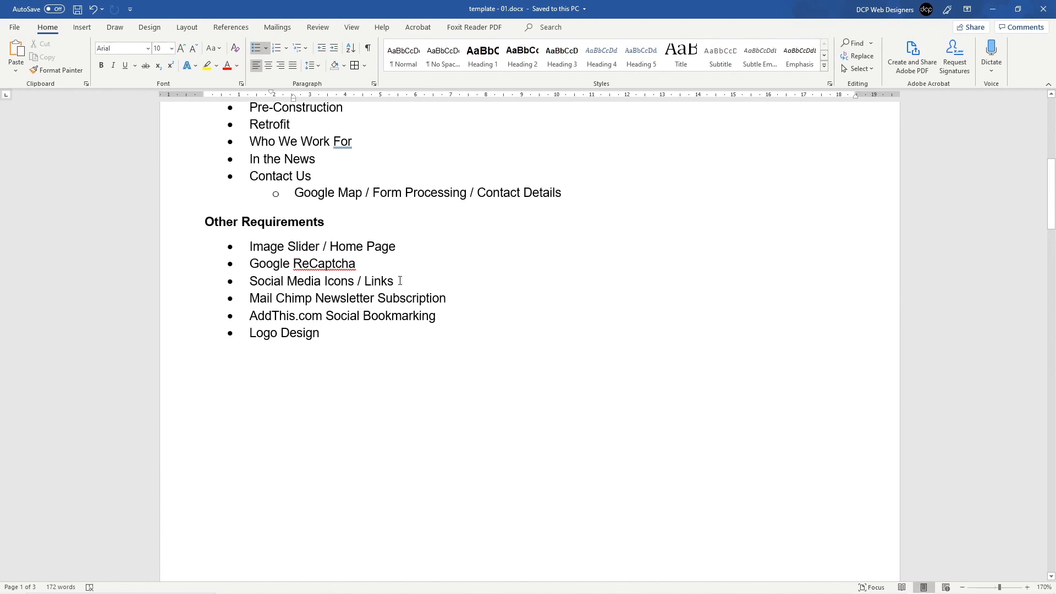
{"action": "left_click_drag", "start_coordinate": [401, 281], "coordinate": [249, 282]}
{"action": "scroll", "coordinate": [344, 357], "scroll_direction": "down", "scroll_amount": 15}
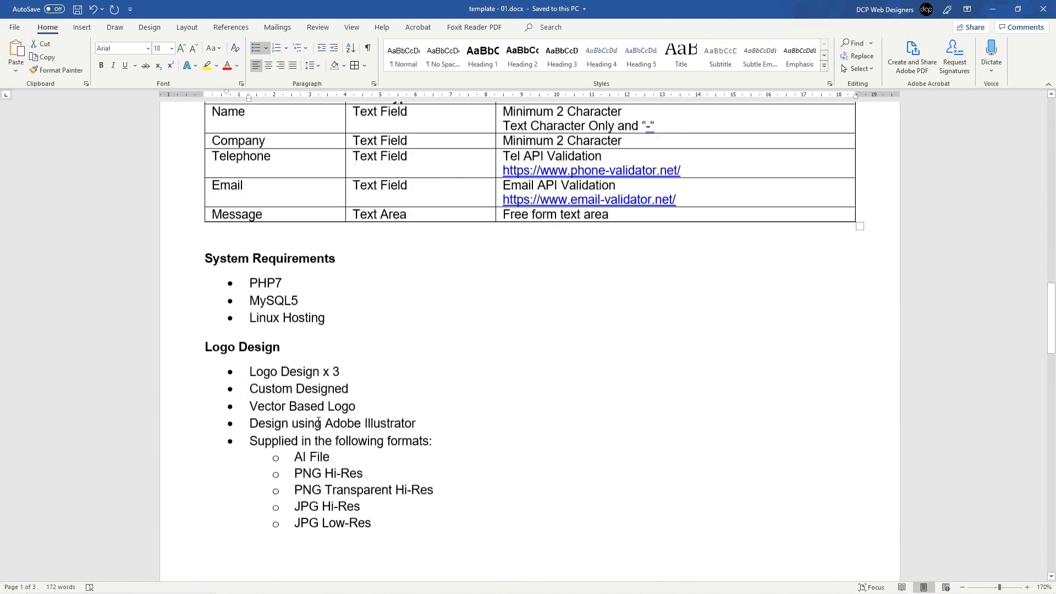
{"action": "scroll", "coordinate": [327, 385], "scroll_direction": "down", "scroll_amount": 15}
Step: Paste 'Social Media Icons / Links' into the empty fourth-row Description cell without a bullet
{"action": "left_click", "coordinate": [288, 260]}
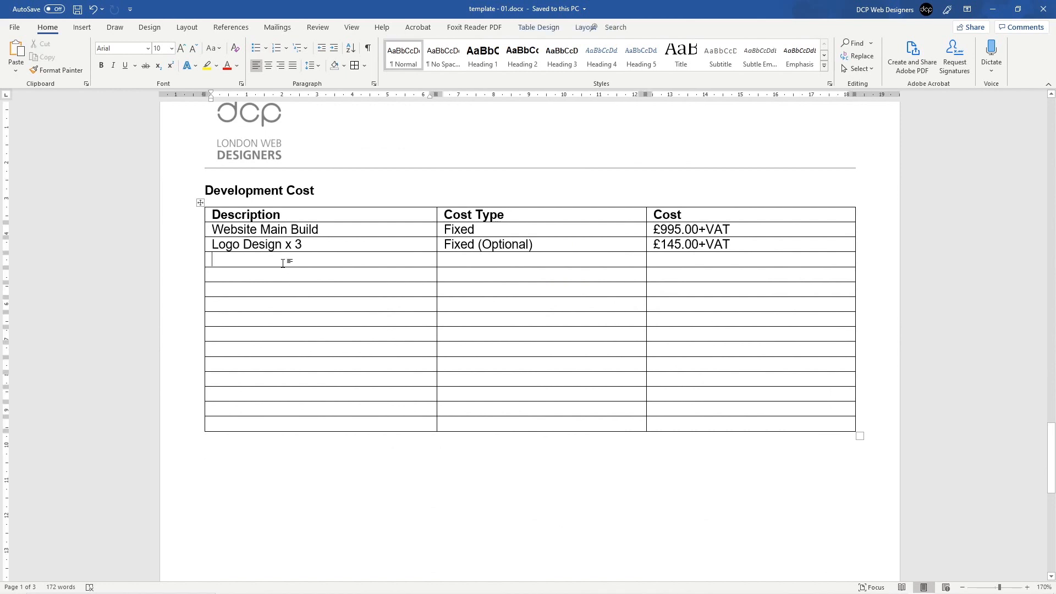
{"action": "key", "text": "ctrl+v"}
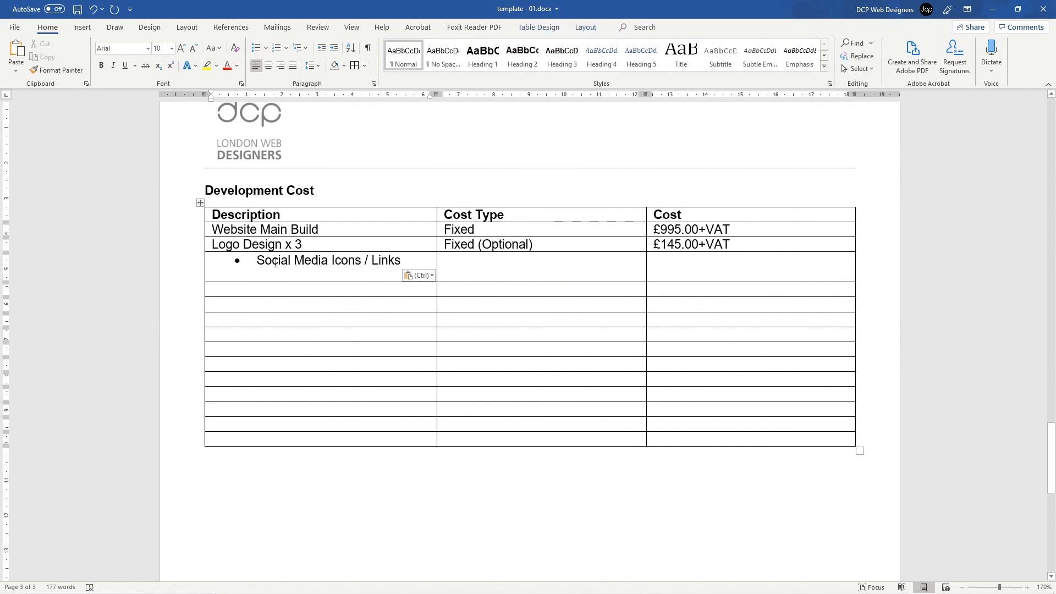
{"action": "key", "text": "BackSpace"}
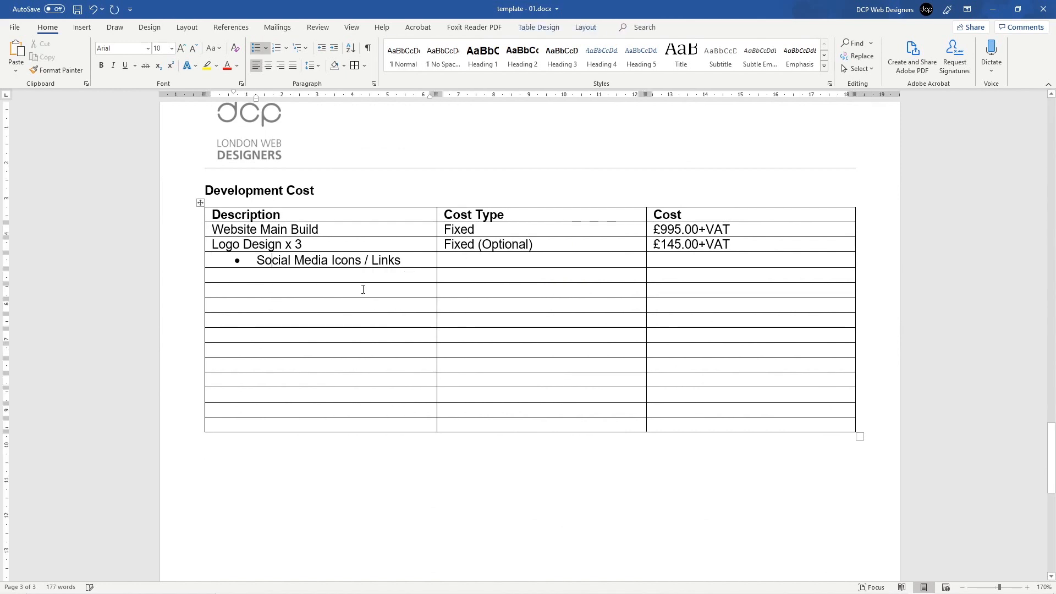
{"action": "left_click", "coordinate": [256, 48]}
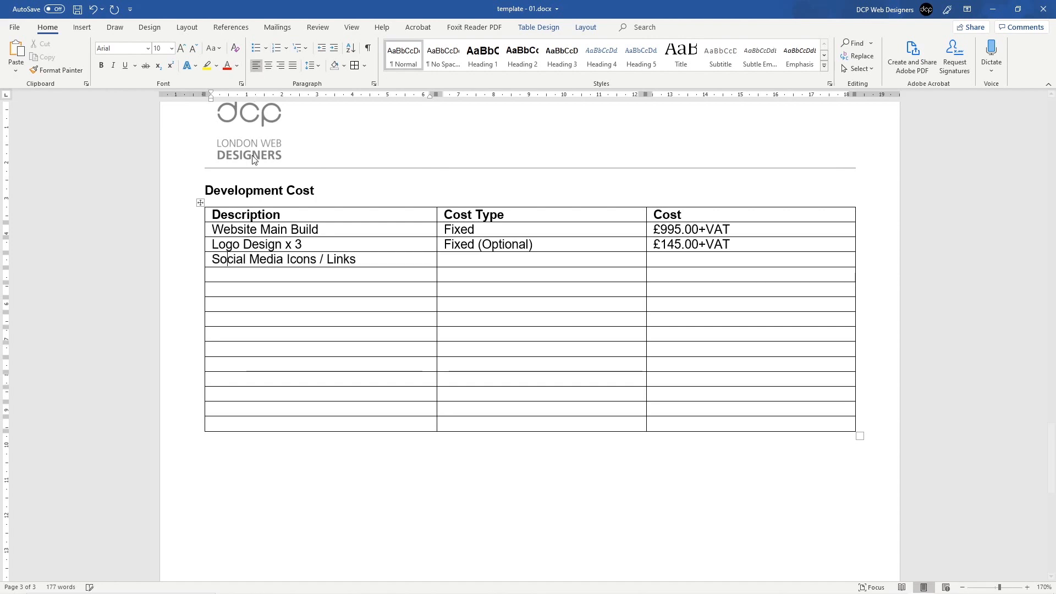
Step: Enter N/A as the Cost Type and £N/A as the Cost, then save
{"action": "left_click", "coordinate": [468, 261]}
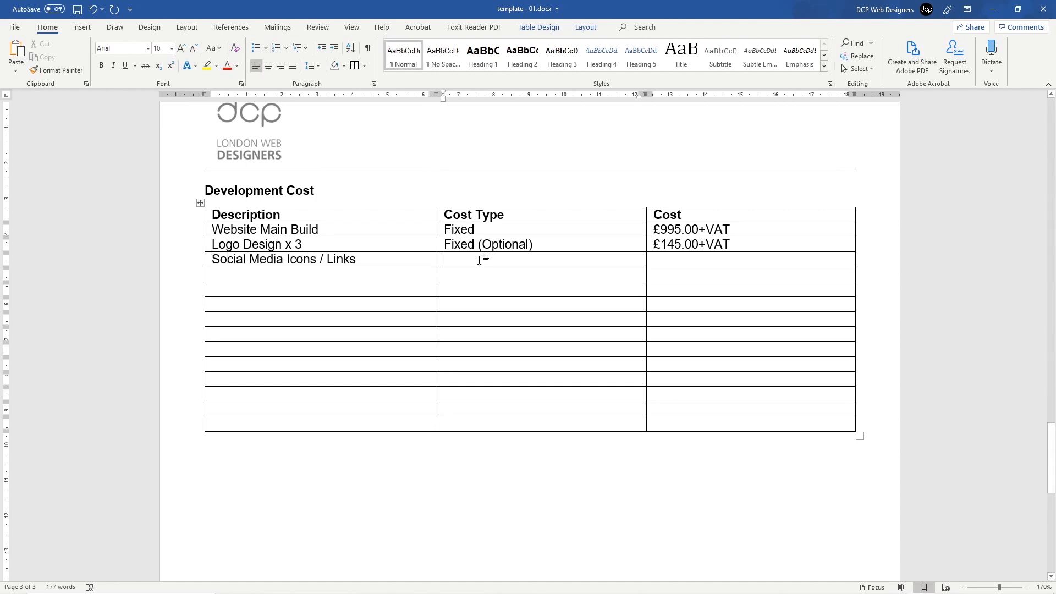
{"action": "type", "text": "N?"}
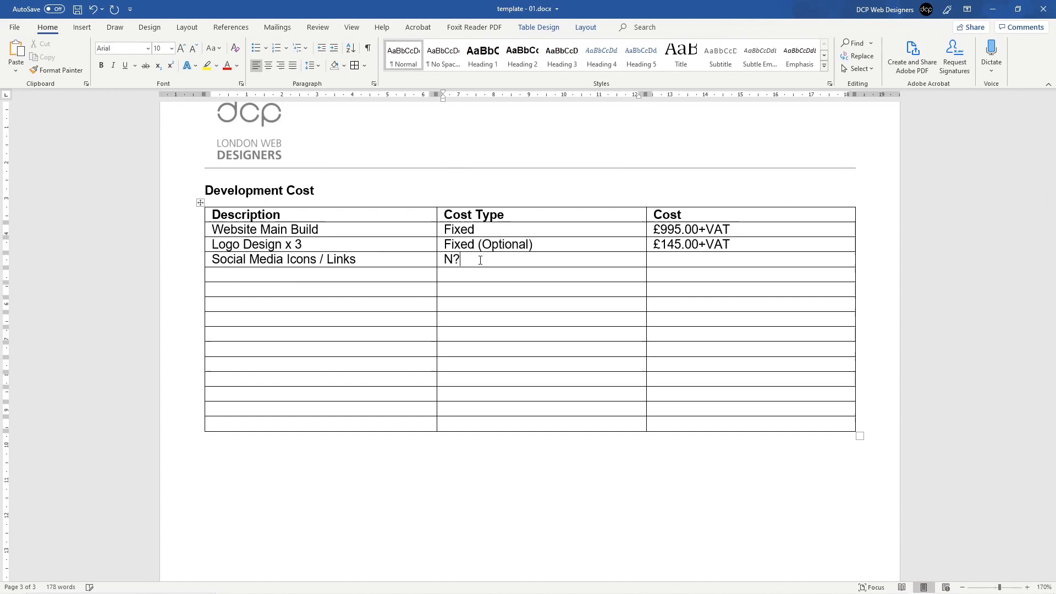
{"action": "key", "text": "BackSpace"}
{"action": "type", "text": "/A"}
{"action": "key", "text": "Tab"}
{"action": "type", "text": "£N/"}
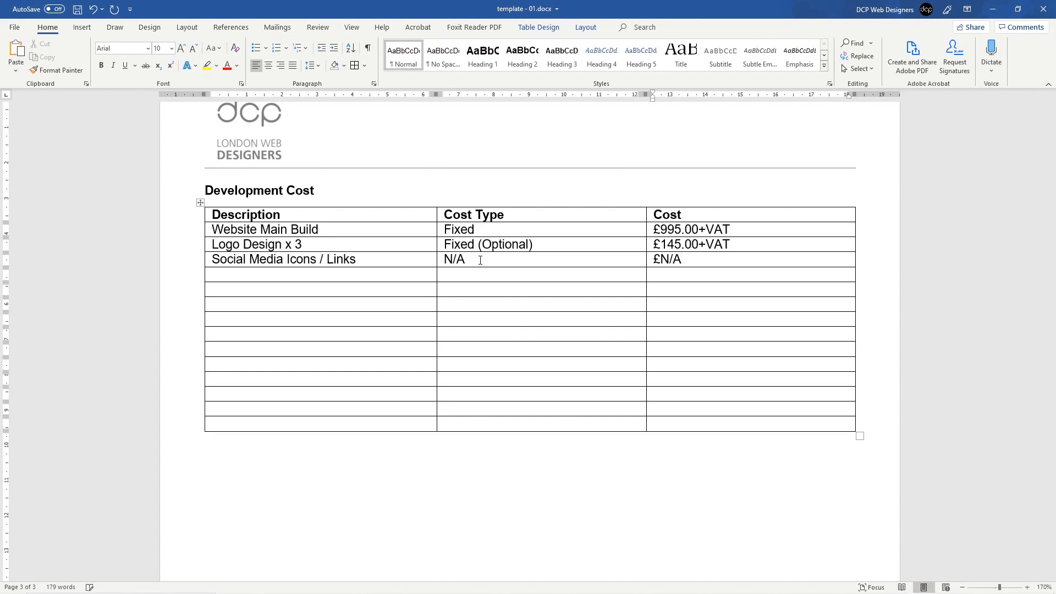
{"action": "key", "text": "ctrl+s"}
{"action": "left_click_drag", "start_coordinate": [249, 259], "coordinate": [378, 259]}
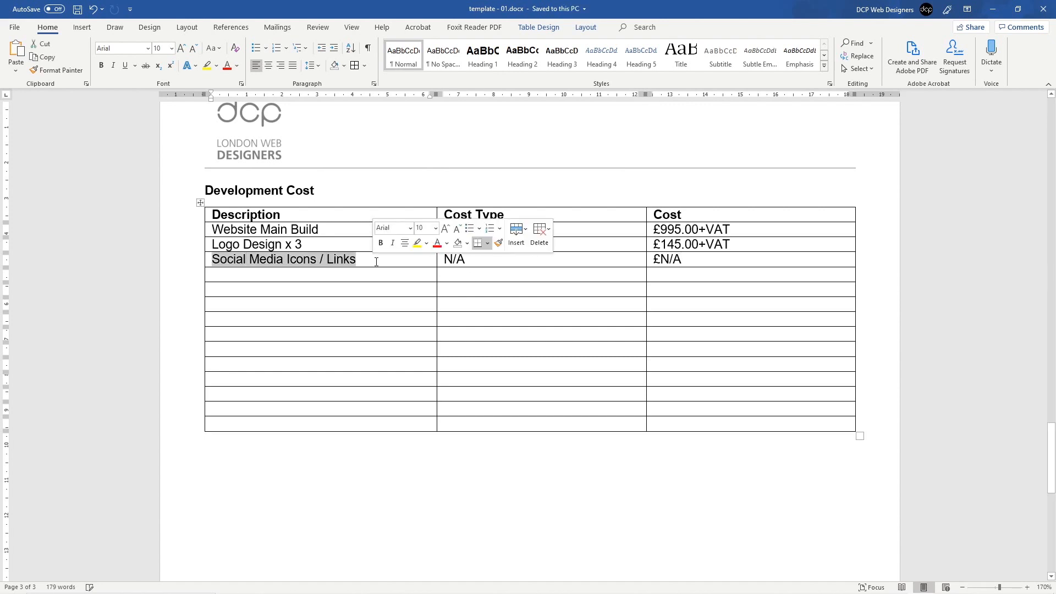
{"action": "triple_click", "coordinate": [467, 261]}
{"action": "left_click", "coordinate": [668, 266]}
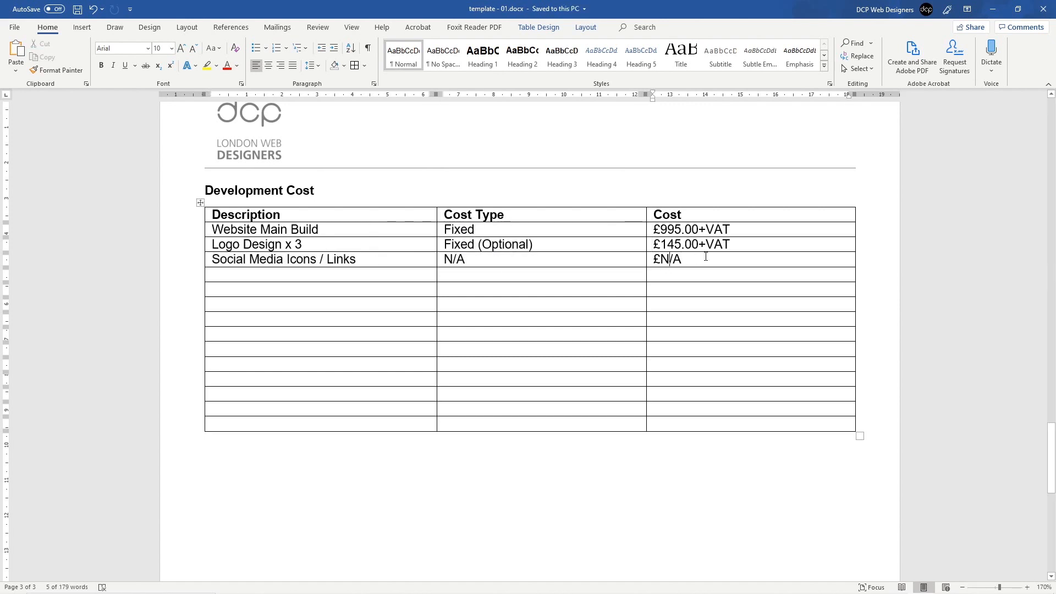
{"action": "left_click", "coordinate": [413, 264], "text": "shift"}
{"action": "left_click", "coordinate": [414, 264]}
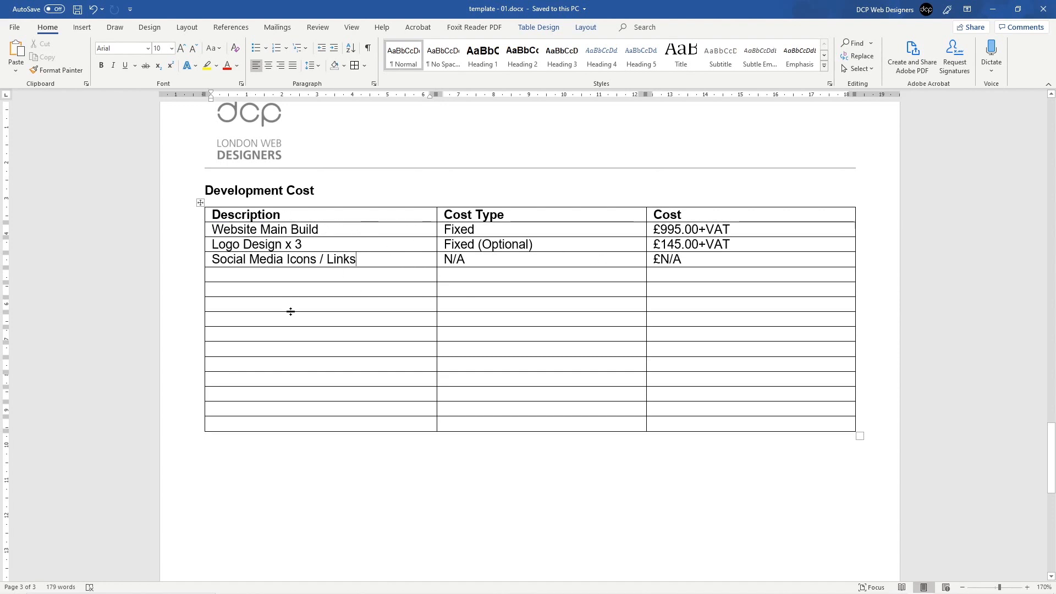
Step: Copy the six Other Requirements bullets into an empty Description cell of the cost table
{"action": "scroll", "coordinate": [330, 276], "scroll_direction": "up", "scroll_amount": 20}
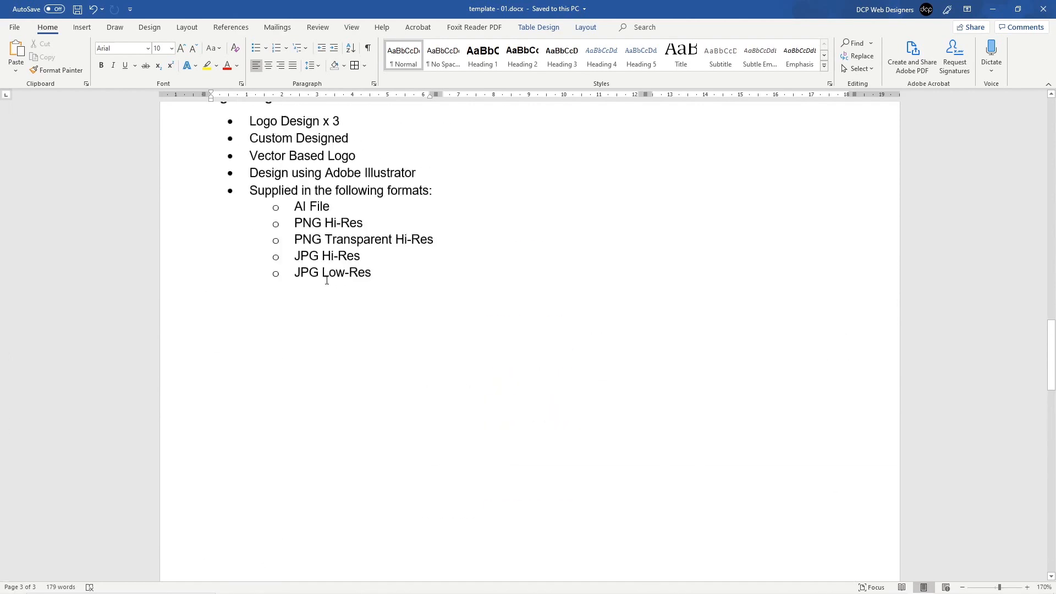
{"action": "scroll", "coordinate": [317, 274], "scroll_direction": "up", "scroll_amount": 8}
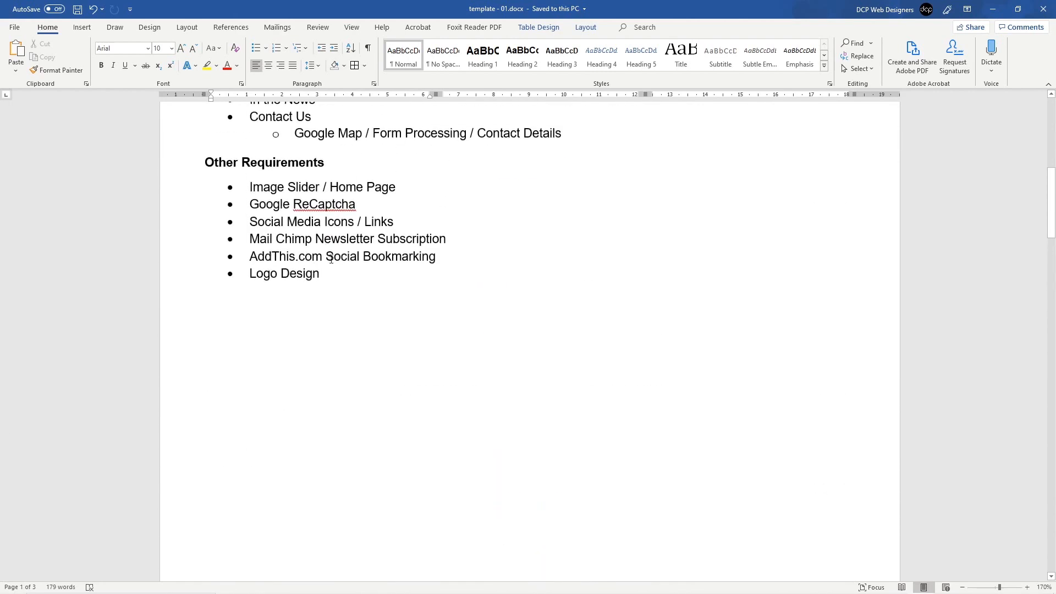
{"action": "triple_click", "coordinate": [451, 239]}
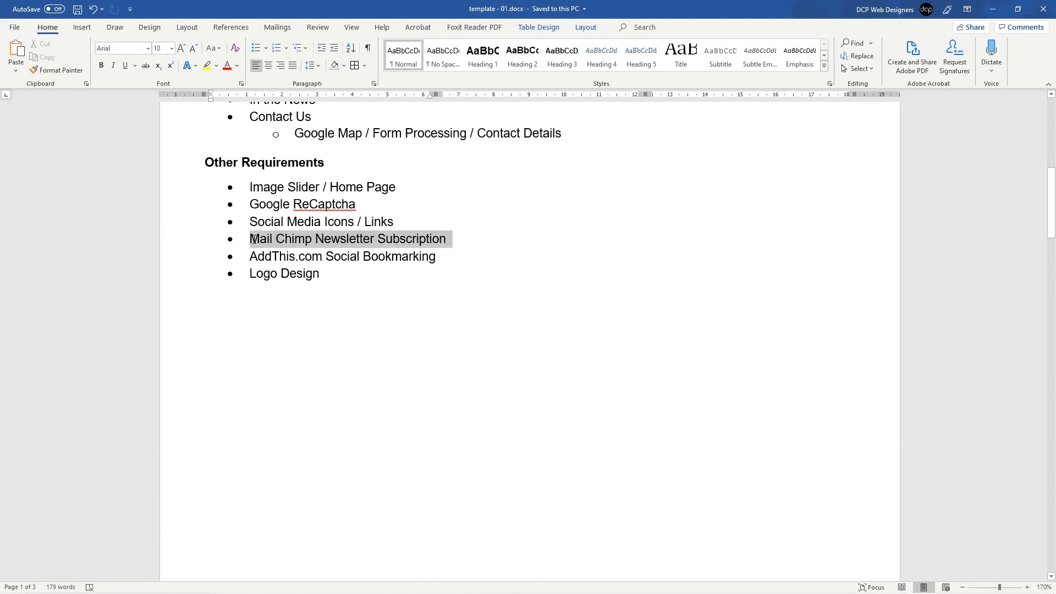
{"action": "left_click_drag", "start_coordinate": [445, 256], "coordinate": [336, 236]}
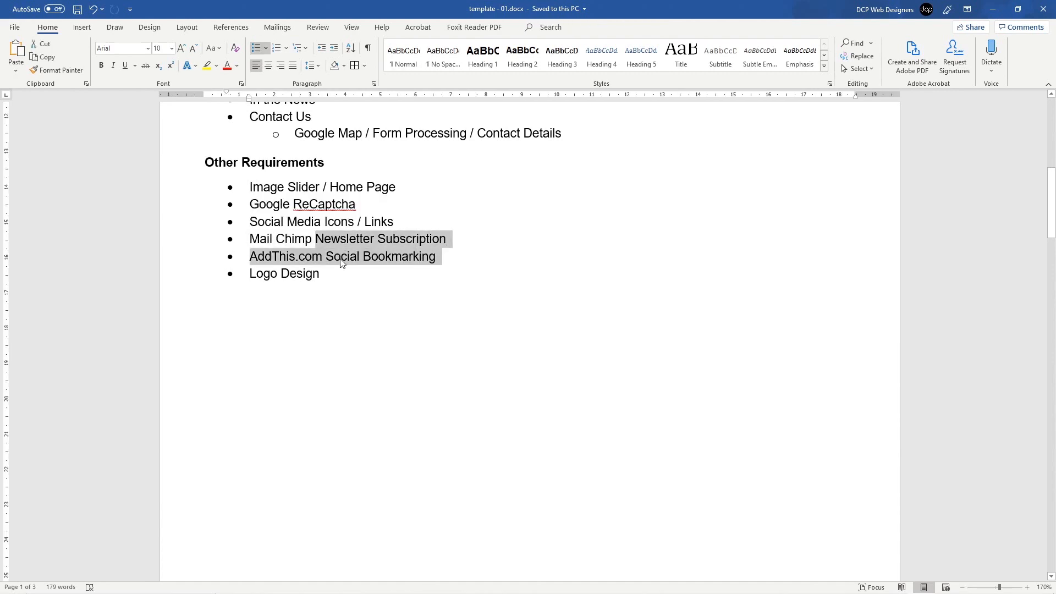
{"action": "left_click_drag", "start_coordinate": [332, 275], "coordinate": [251, 188]}
{"action": "key", "text": "ctrl+c"}
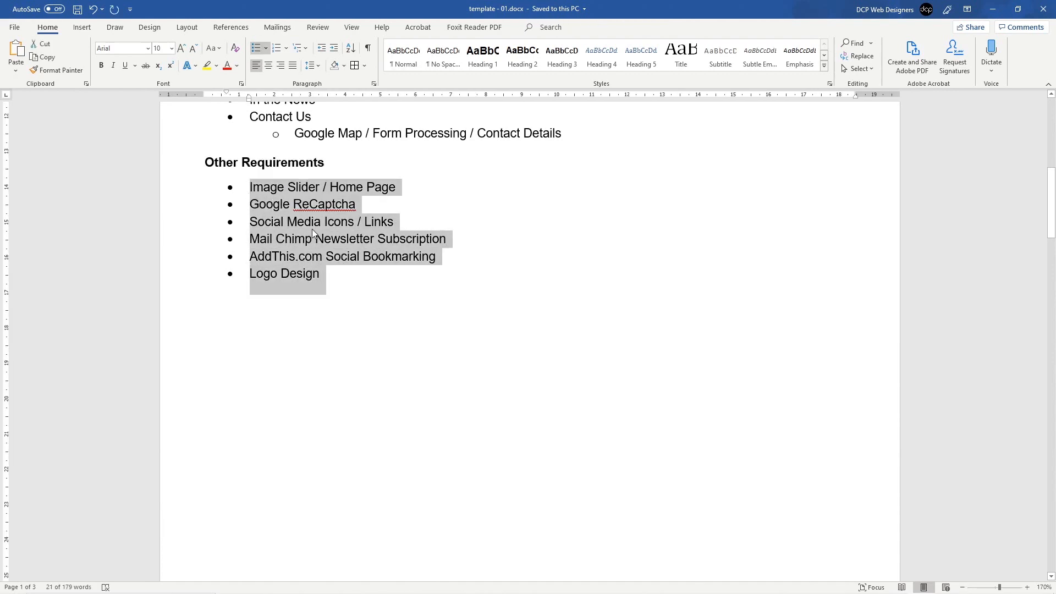
{"action": "scroll", "coordinate": [312, 229], "scroll_direction": "down", "scroll_amount": 12}
{"action": "scroll", "coordinate": [323, 287], "scroll_direction": "up", "scroll_amount": 5}
{"action": "scroll", "coordinate": [323, 286], "scroll_direction": "down", "scroll_amount": 10}
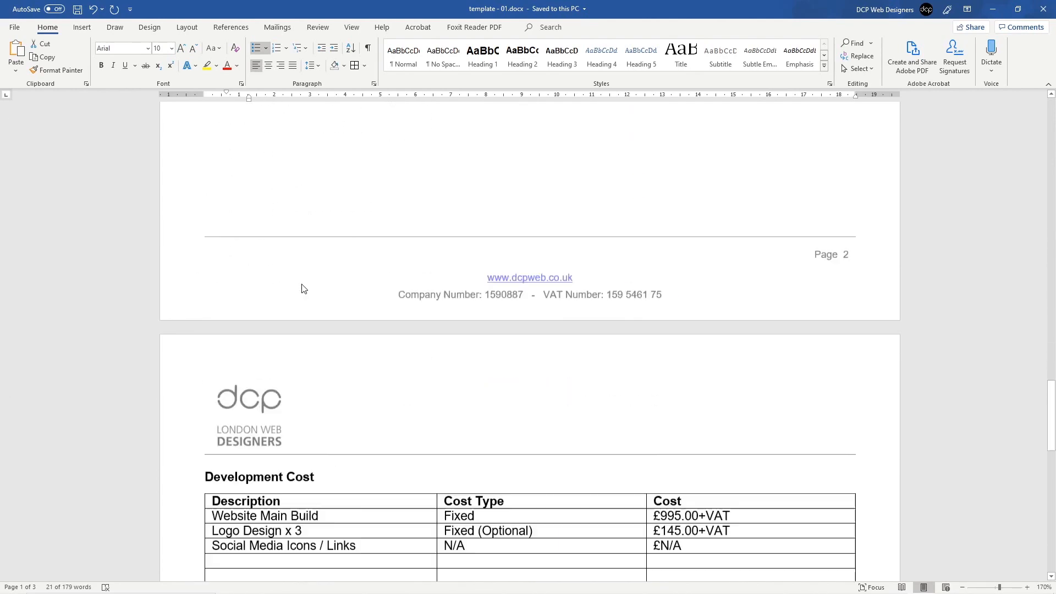
{"action": "left_click", "coordinate": [283, 512]}
{"action": "key", "text": "ctrl+v"}
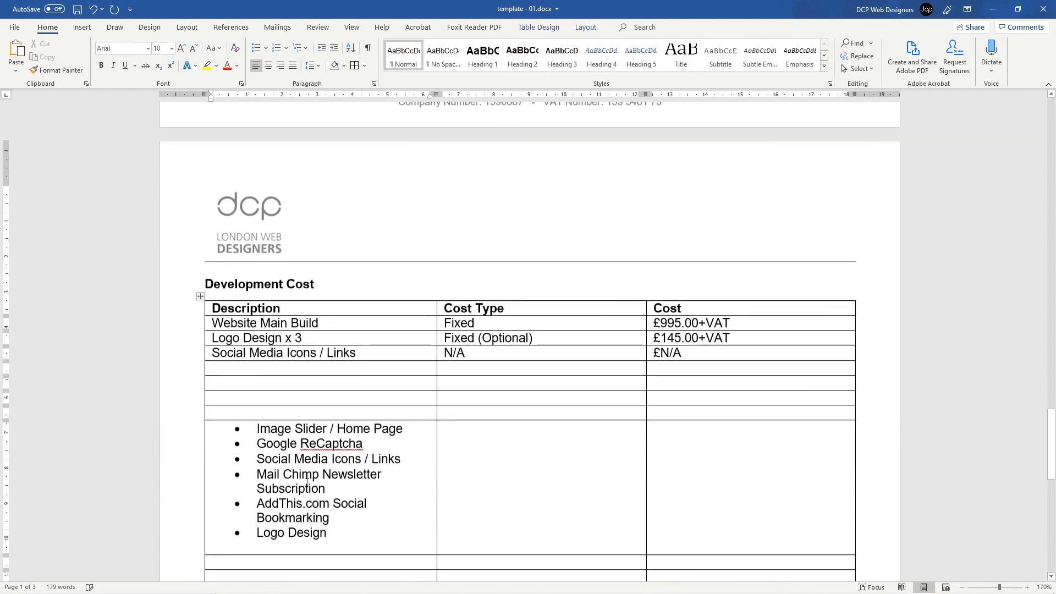
Step: Remove the bullets from the pasted list and delete its duplicate Social Media Icons / Links line
{"action": "left_click_drag", "start_coordinate": [329, 532], "coordinate": [257, 429]}
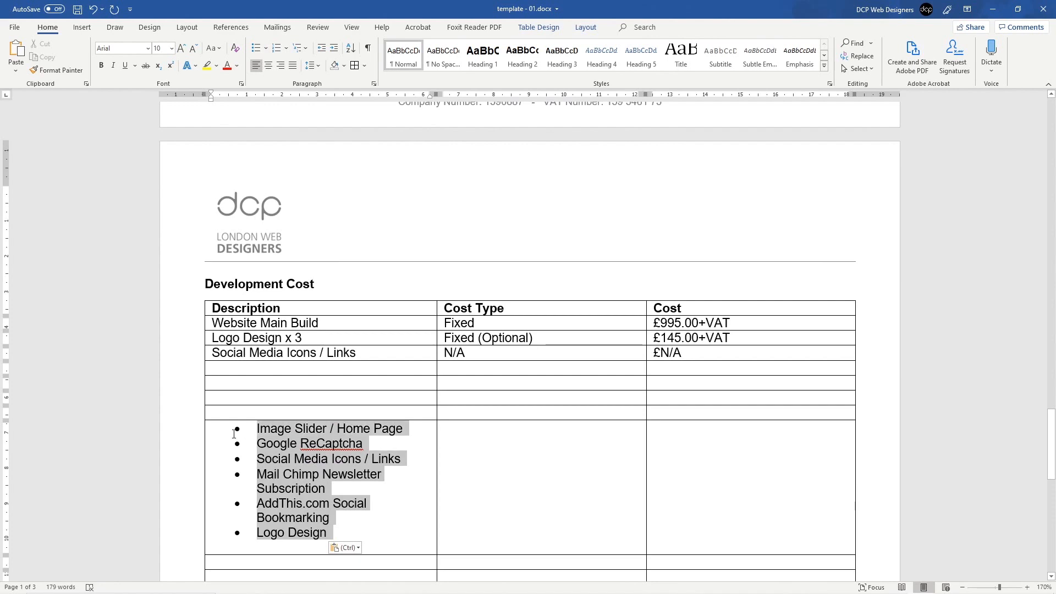
{"action": "left_click", "coordinate": [256, 49]}
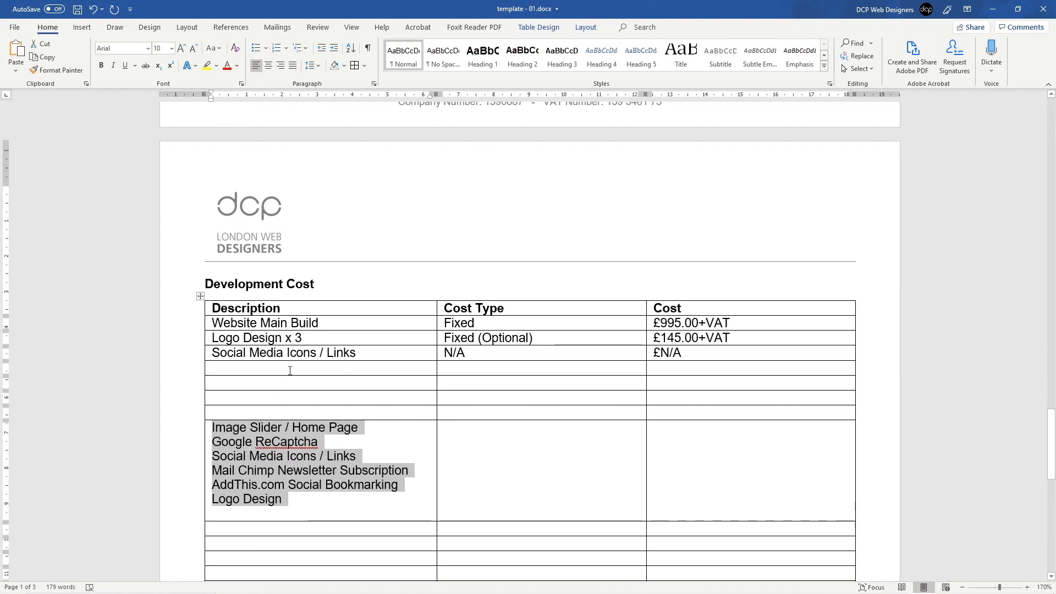
{"action": "left_click", "coordinate": [299, 442]}
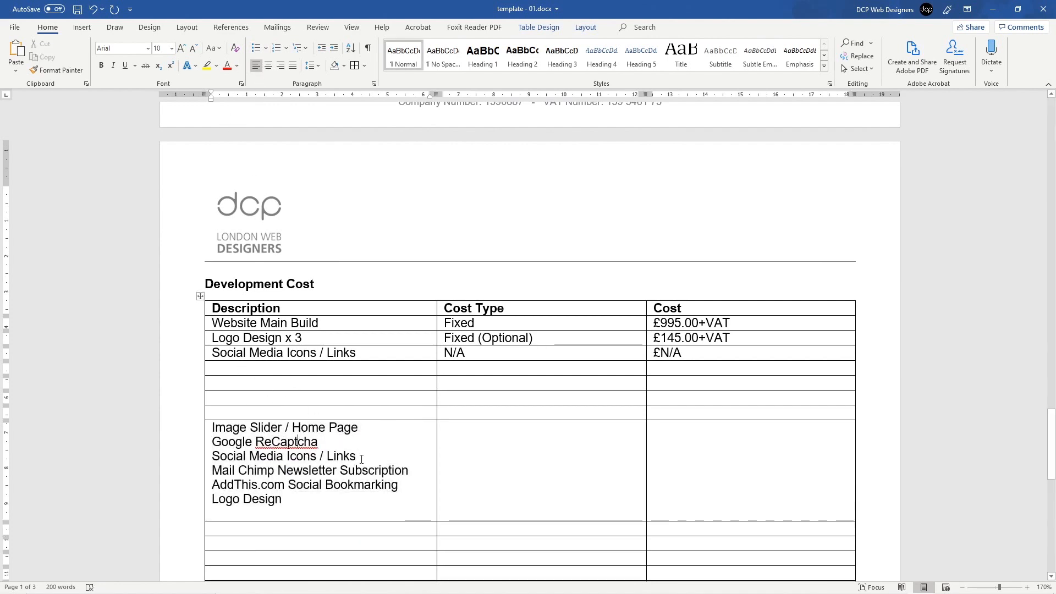
{"action": "left_click_drag", "start_coordinate": [362, 458], "coordinate": [177, 462]}
{"action": "key", "text": "BackSpace"}
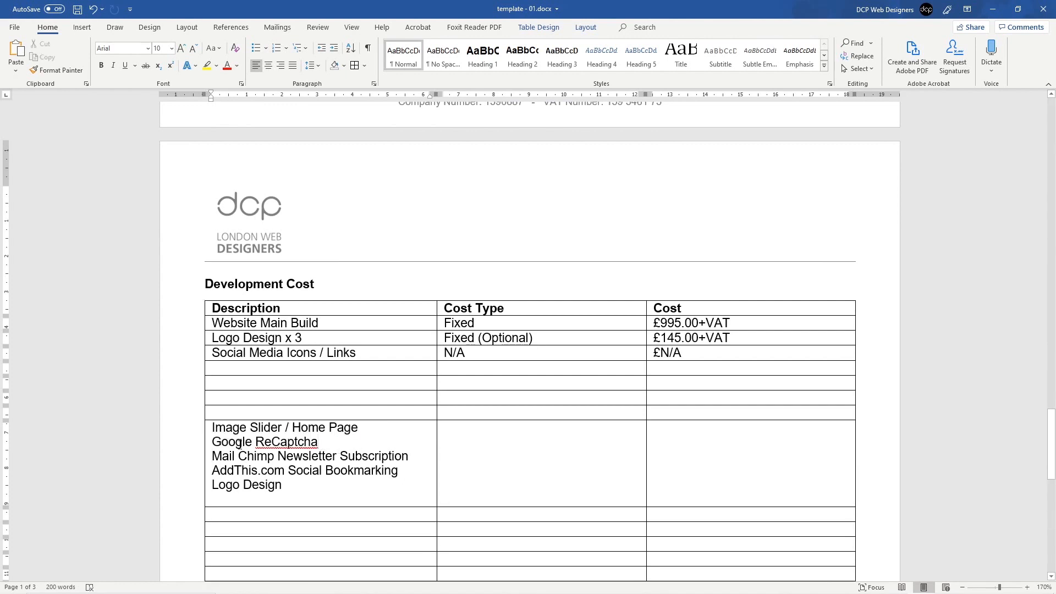
Step: Move Google ReCaptcha into the empty row below Social Media Icons and copy its N/A costs
{"action": "triple_click", "coordinate": [239, 444]}
{"action": "key", "text": "ctrl+x"}
{"action": "left_click", "coordinate": [264, 368]}
{"action": "key", "text": "ctrl+v"}
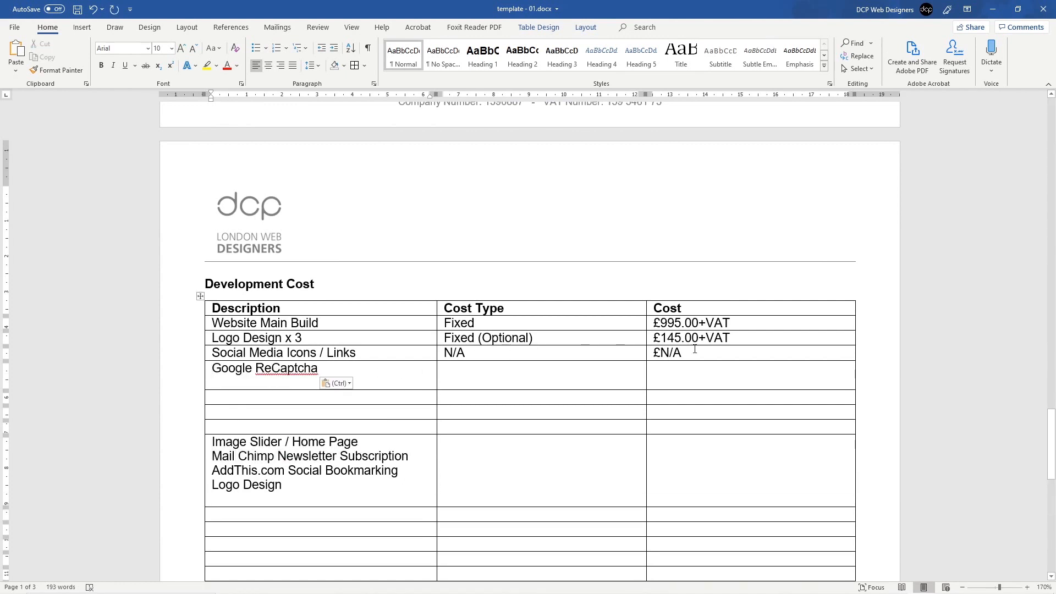
{"action": "left_click_drag", "start_coordinate": [695, 350], "coordinate": [516, 349]}
{"action": "key", "text": "ctrl+c"}
Step: Fill the Google ReCaptcha row with N/A and £N/A
{"action": "left_click", "coordinate": [503, 367]}
{"action": "key", "text": "ctrl+v"}
{"action": "left_click", "coordinate": [396, 381]}
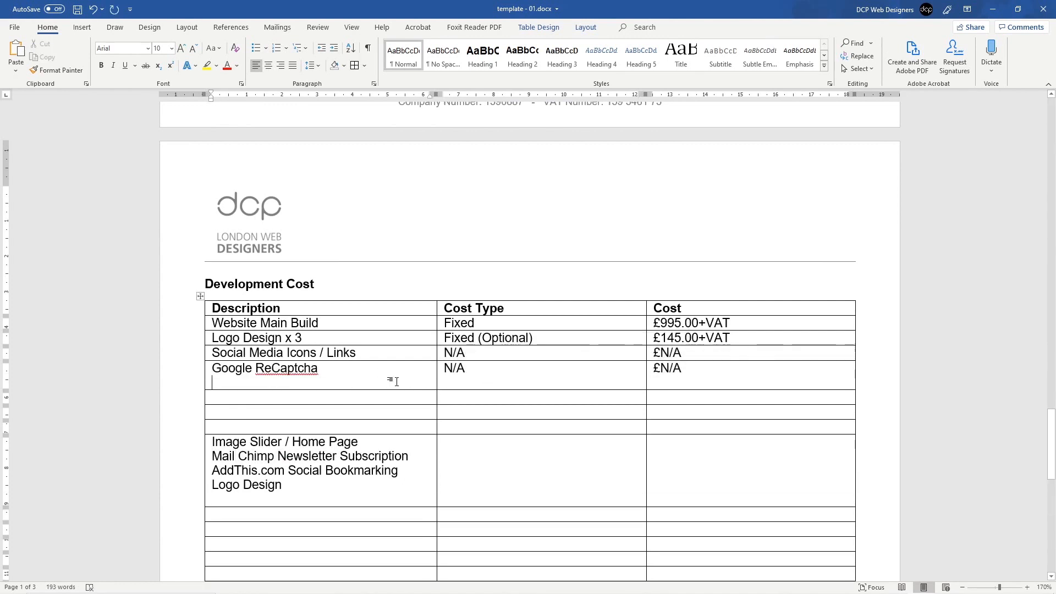
{"action": "key", "text": "BackSpace"}
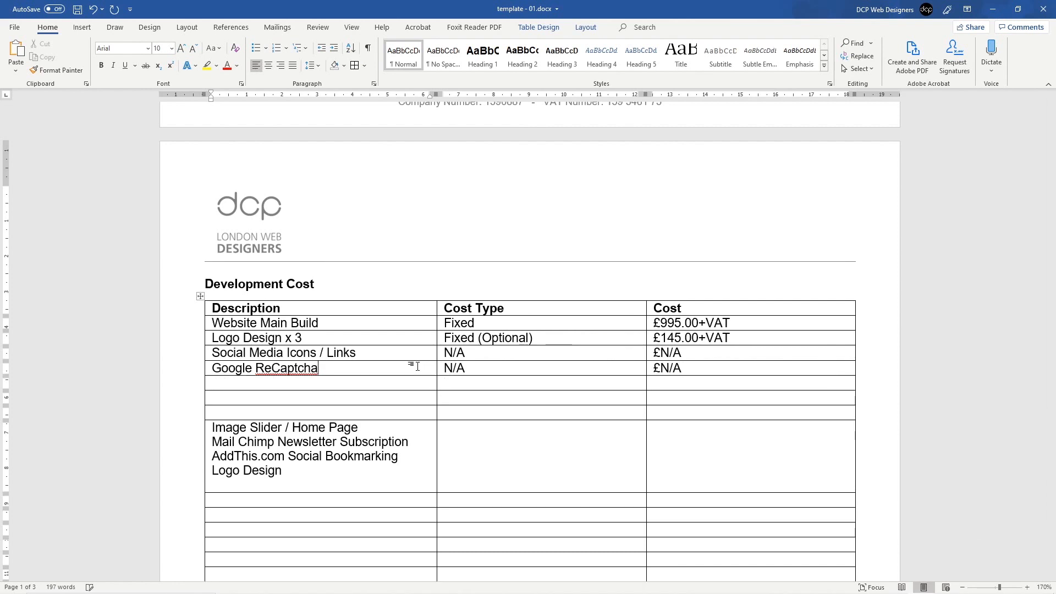
Step: Insert a row above Logo Design x 3 holding 'Image Slider / Home Page'
{"action": "triple_click", "coordinate": [346, 427]}
{"action": "key", "text": "ctrl+x"}
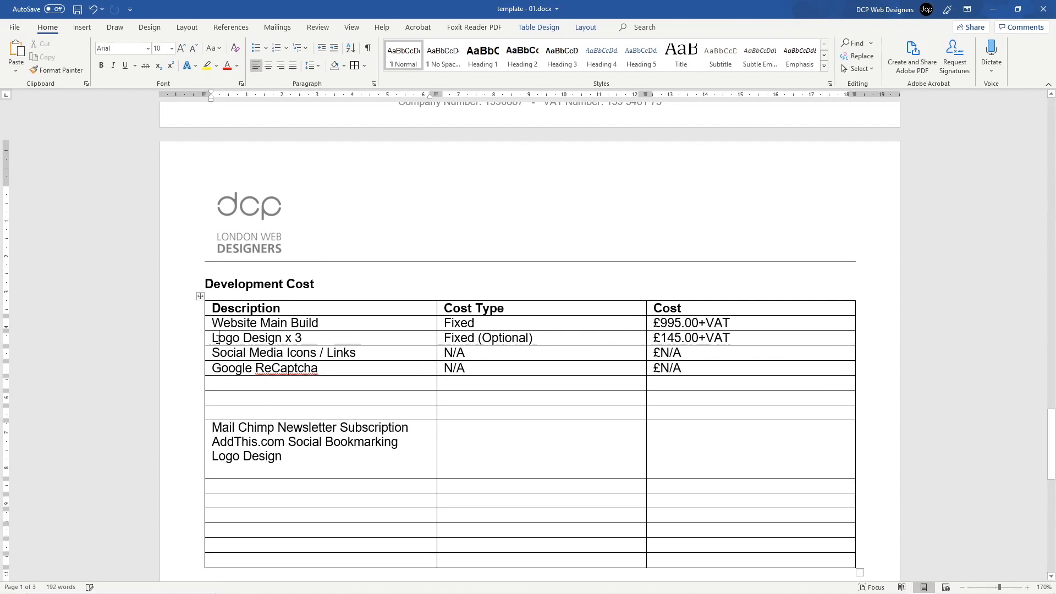
{"action": "left_click", "coordinate": [209, 338]}
{"action": "left_click", "coordinate": [214, 338]}
{"action": "left_click", "coordinate": [201, 330]}
{"action": "left_click", "coordinate": [234, 344]}
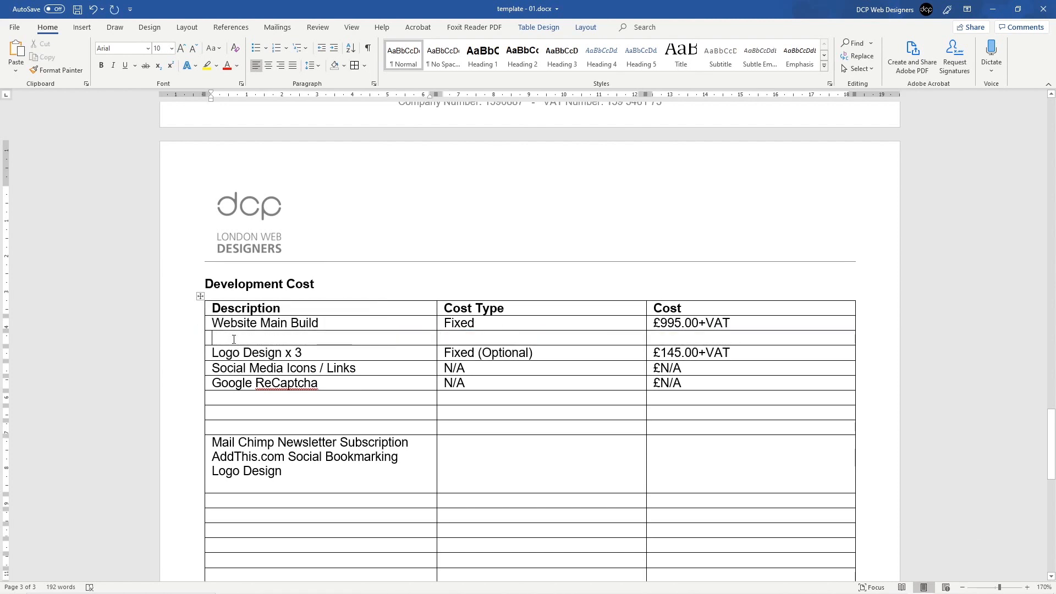
{"action": "key", "text": "ctrl+v"}
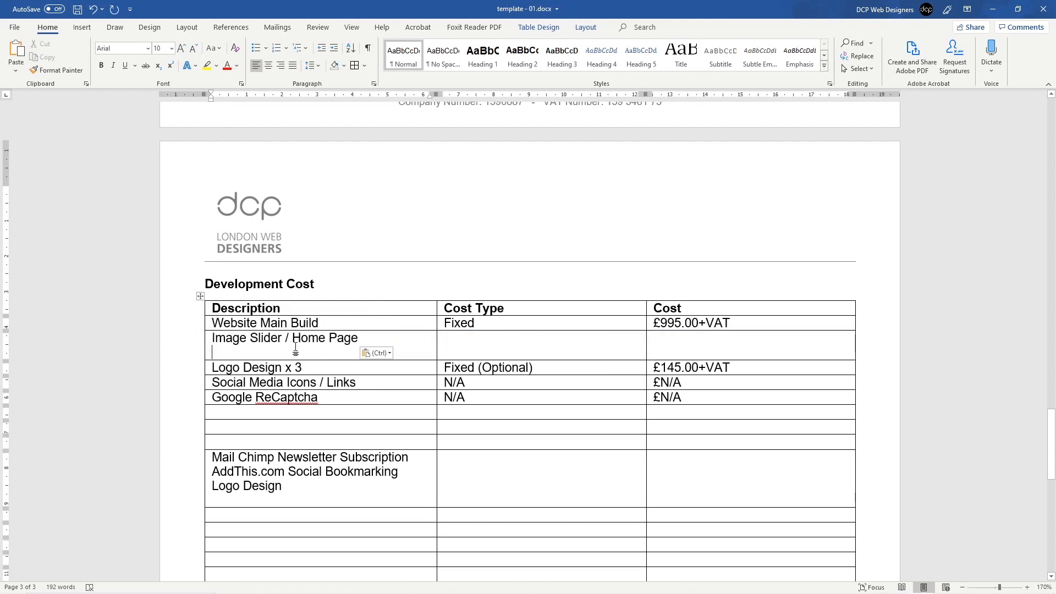
{"action": "key", "text": "BackSpace"}
Step: Set the Image Slider row's Cost Type to Fixed, copied from Website Main Build
{"action": "double_click", "coordinate": [443, 325]}
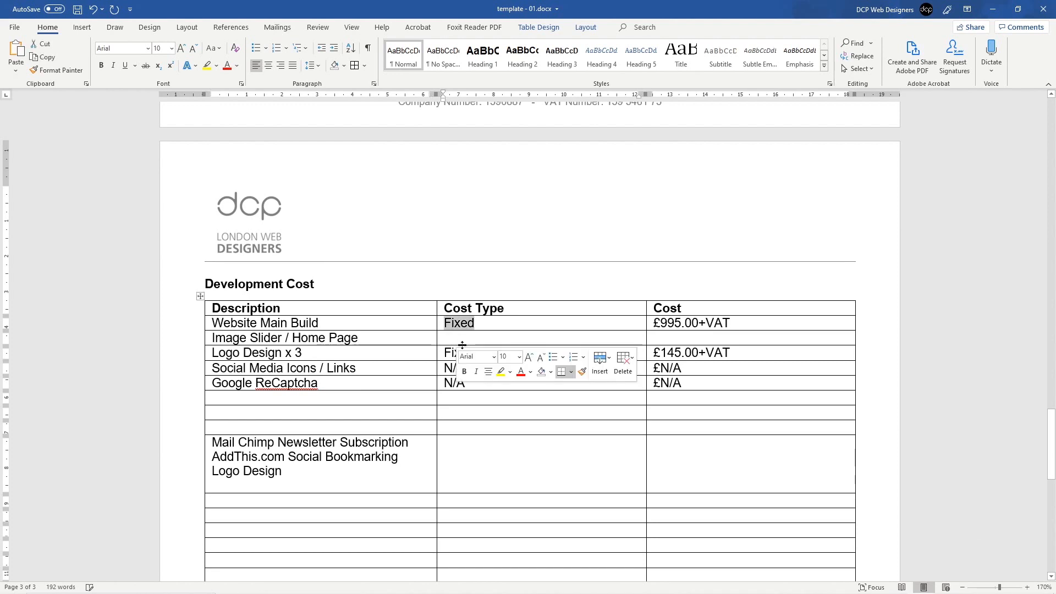
{"action": "key", "text": "ctrl+c"}
{"action": "key", "text": "ctrl+v"}
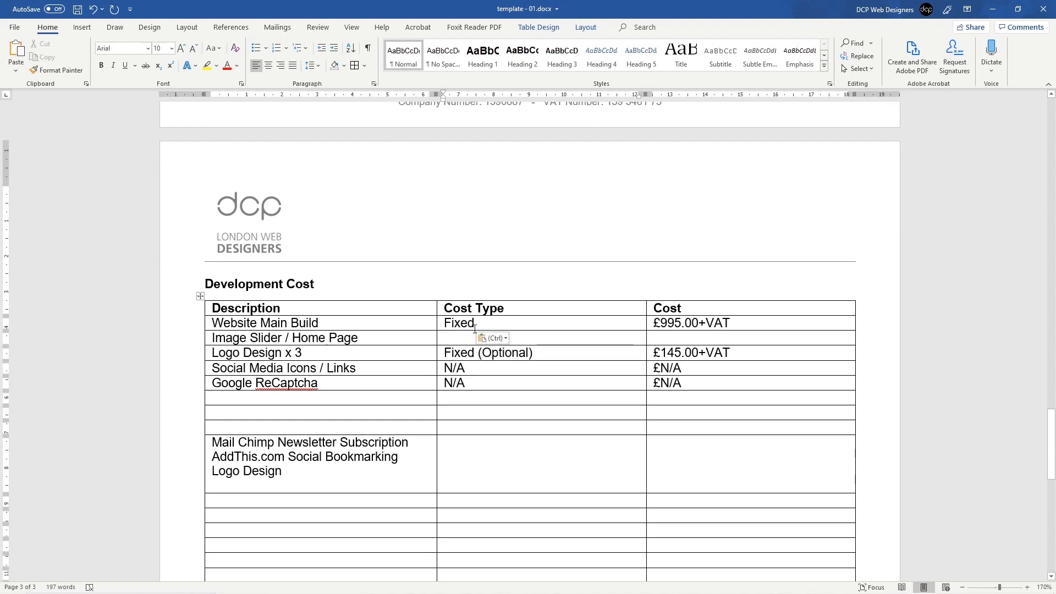
{"action": "left_click_drag", "start_coordinate": [474, 326], "coordinate": [431, 325]}
{"action": "left_click", "coordinate": [461, 325]}
{"action": "double_click", "coordinate": [457, 324]}
{"action": "key", "text": "ctrl+c"}
{"action": "left_click", "coordinate": [459, 338]}
{"action": "key", "text": "ctrl+v"}
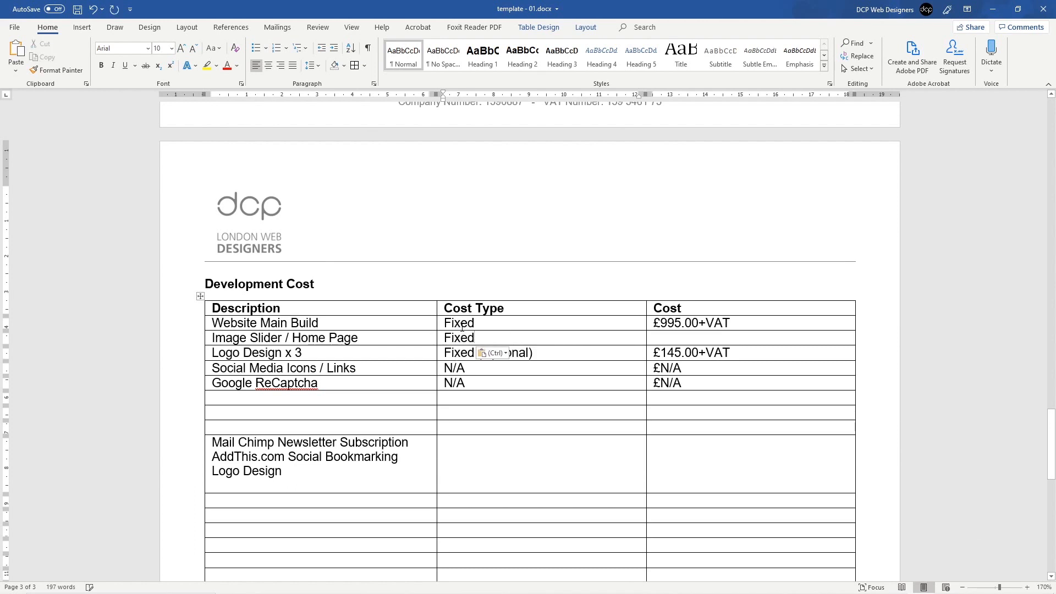
{"action": "left_click", "coordinate": [463, 324]}
{"action": "key", "text": "ctrl+z"}
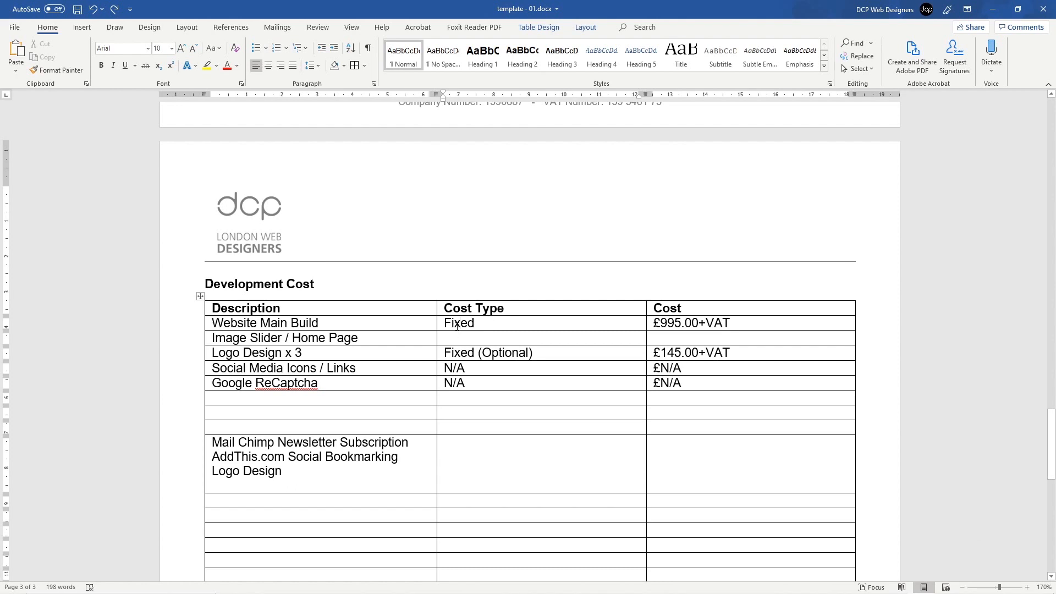
{"action": "double_click", "coordinate": [460, 323]}
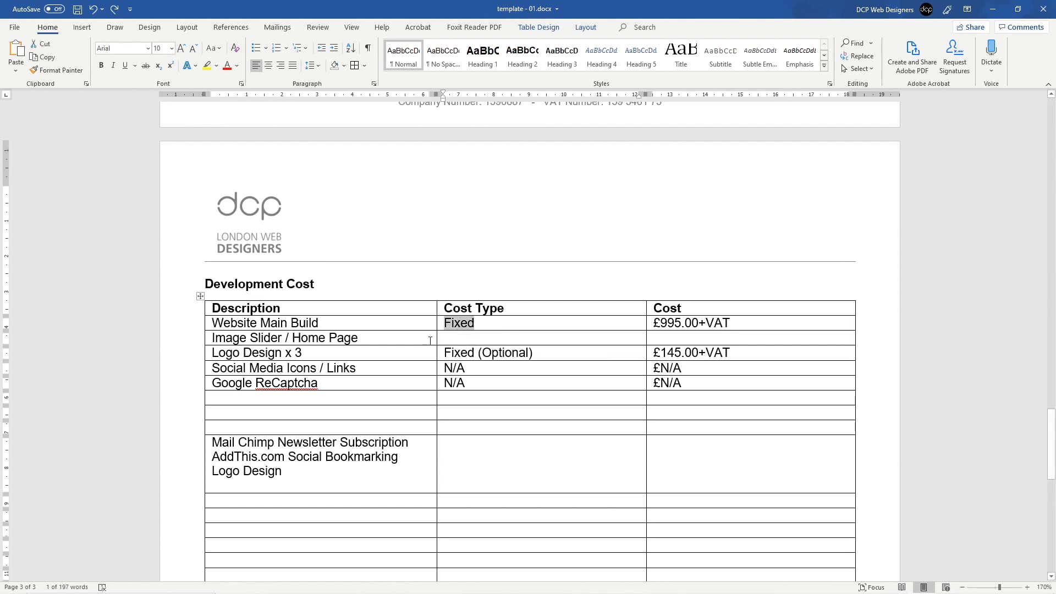
{"action": "left_click", "coordinate": [447, 337]}
{"action": "key", "text": "ctrl+v"}
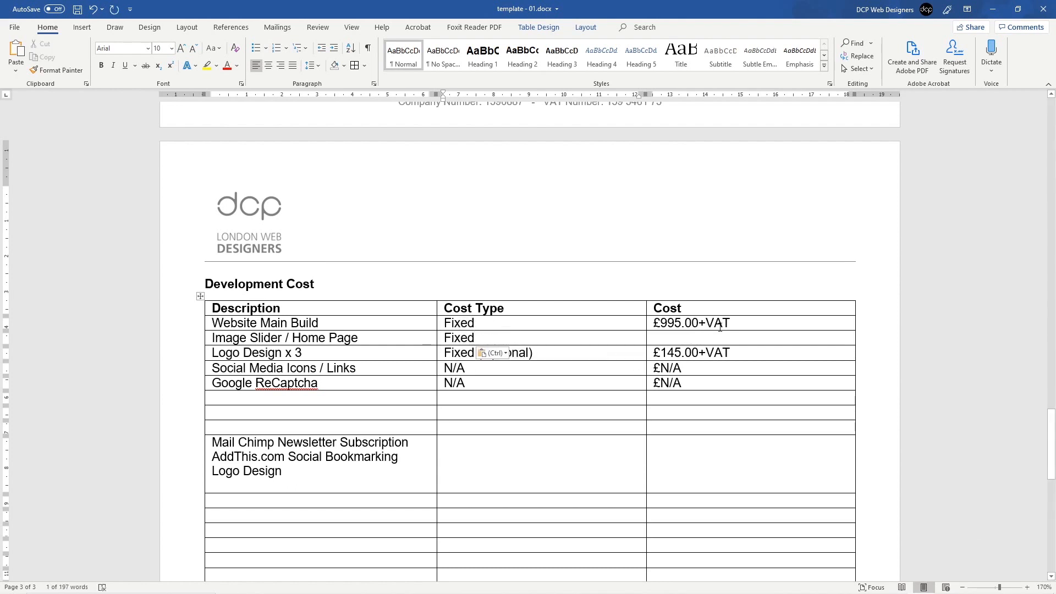
Step: Price the Image Slider row at £95.00+VAT, adapted from £995.00+VAT, and save
{"action": "left_click_drag", "start_coordinate": [730, 323], "coordinate": [651, 324]}
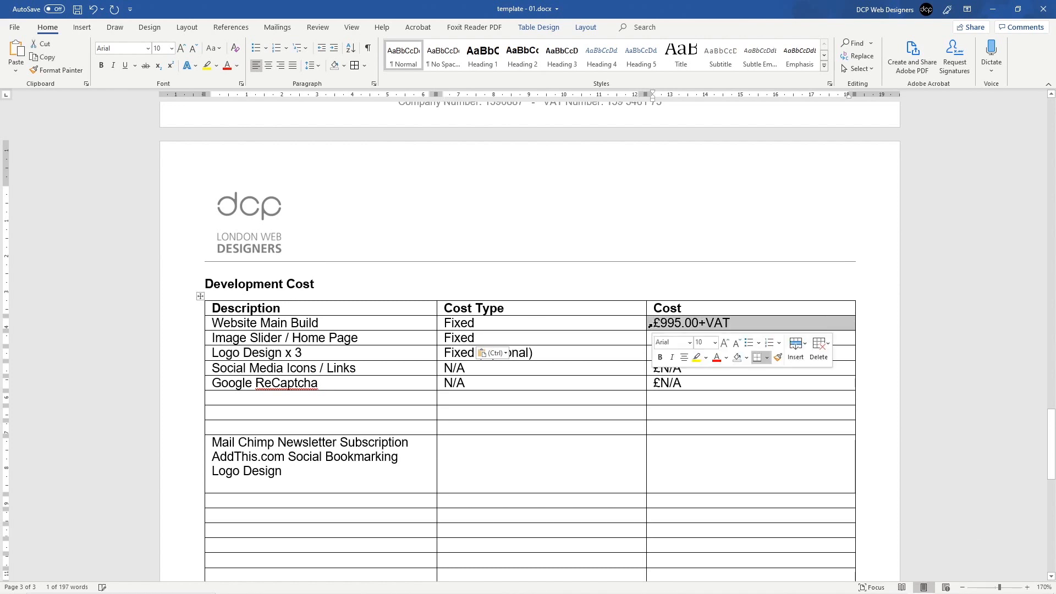
{"action": "left_click", "coordinate": [721, 324]}
{"action": "left_click_drag", "start_coordinate": [730, 324], "coordinate": [654, 324]}
{"action": "key", "text": "ctrl+c"}
{"action": "left_click", "coordinate": [672, 338]}
{"action": "key", "text": "ctrl+v"}
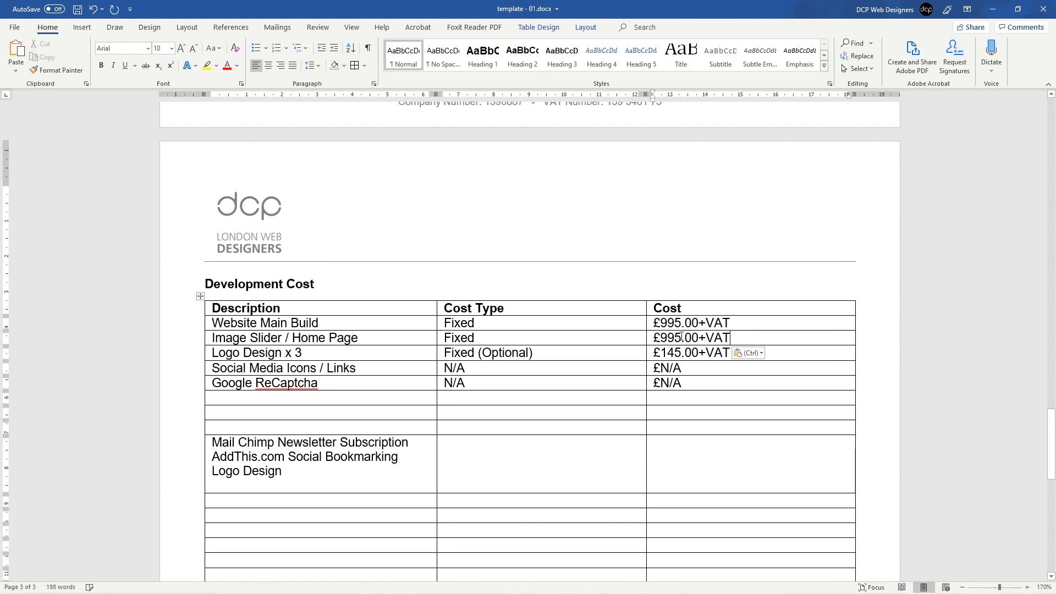
{"action": "left_click", "coordinate": [681, 338]}
{"action": "key", "text": "BackSpace"}
{"action": "key", "text": "BackSpace"}
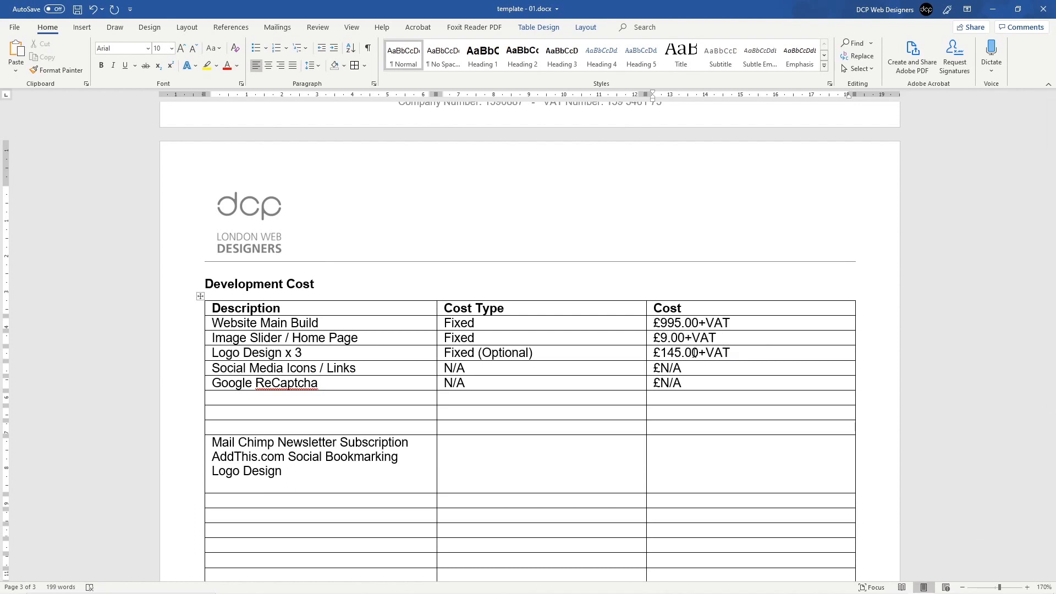
{"action": "type", "text": "5"}
{"action": "key", "text": "ctrl+s"}
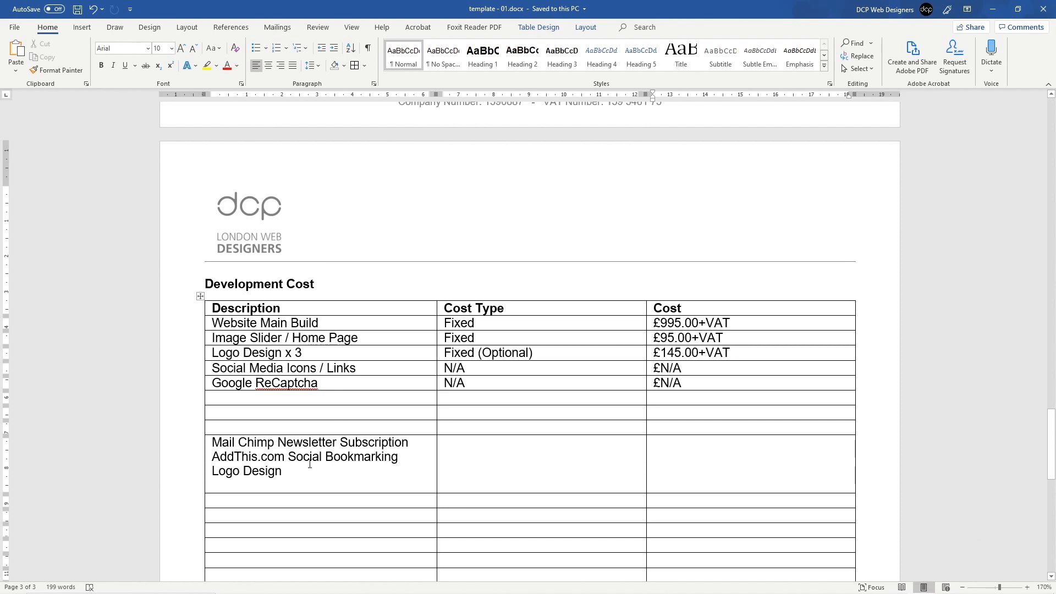
Step: Move Mail Chimp Newsletter Subscription into a new row above Social Media Icons / Links
{"action": "left_click_drag", "start_coordinate": [408, 446], "coordinate": [212, 446]}
{"action": "key", "text": "Delete"}
{"action": "key", "text": "Delete"}
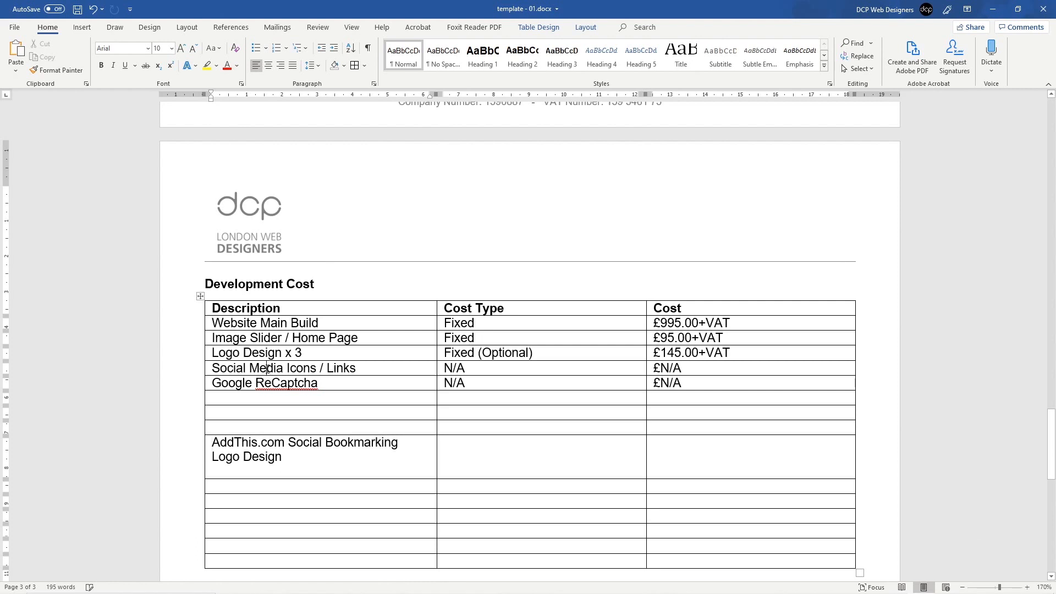
{"action": "left_click", "coordinate": [207, 368]}
{"action": "left_click", "coordinate": [208, 367]}
{"action": "left_click", "coordinate": [200, 361]}
{"action": "key", "text": "ctrl+v"}
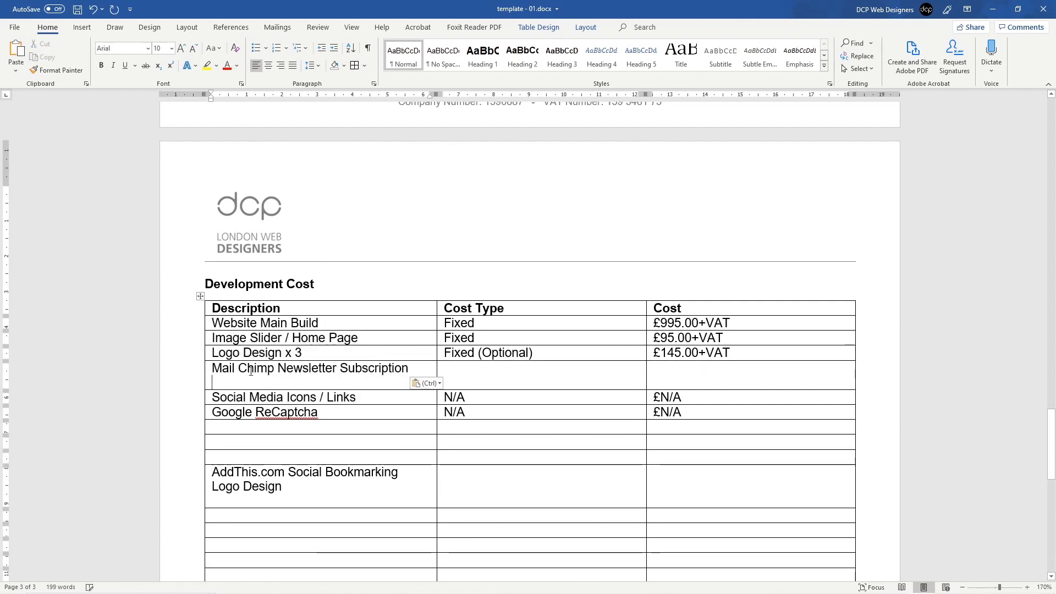
{"action": "key", "text": "BackSpace"}
Step: Give the Mail Chimp row Cost Type Fixed (Optional) and Cost £45.00+VAT
{"action": "left_click_drag", "start_coordinate": [533, 352], "coordinate": [458, 353]}
{"action": "key", "text": "ctrl+c"}
{"action": "left_click", "coordinate": [453, 368]}
{"action": "key", "text": "ctrl+v"}
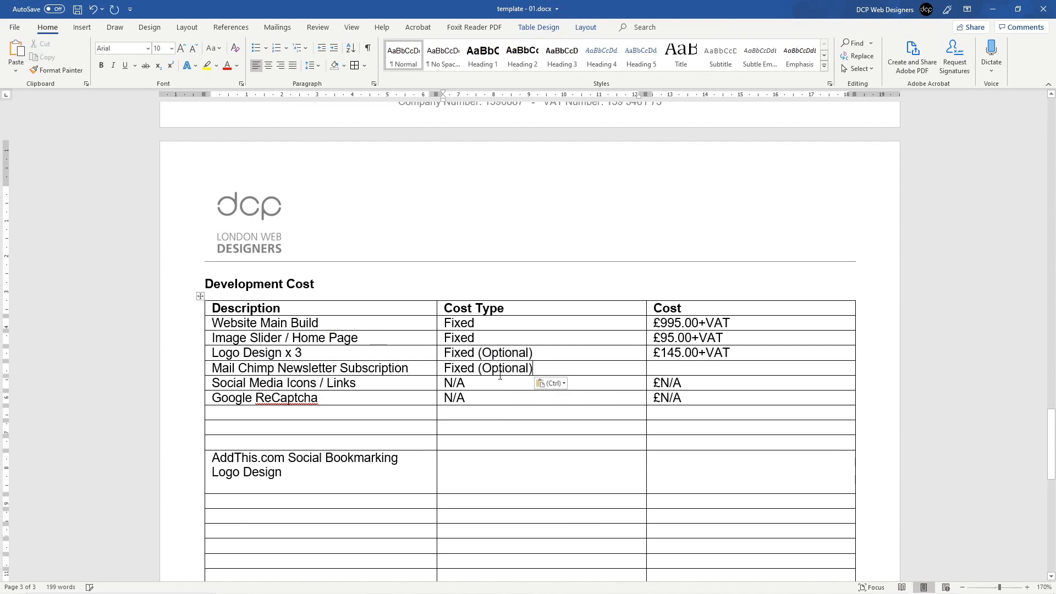
{"action": "left_click", "coordinate": [660, 367]}
{"action": "type", "text": "£"}
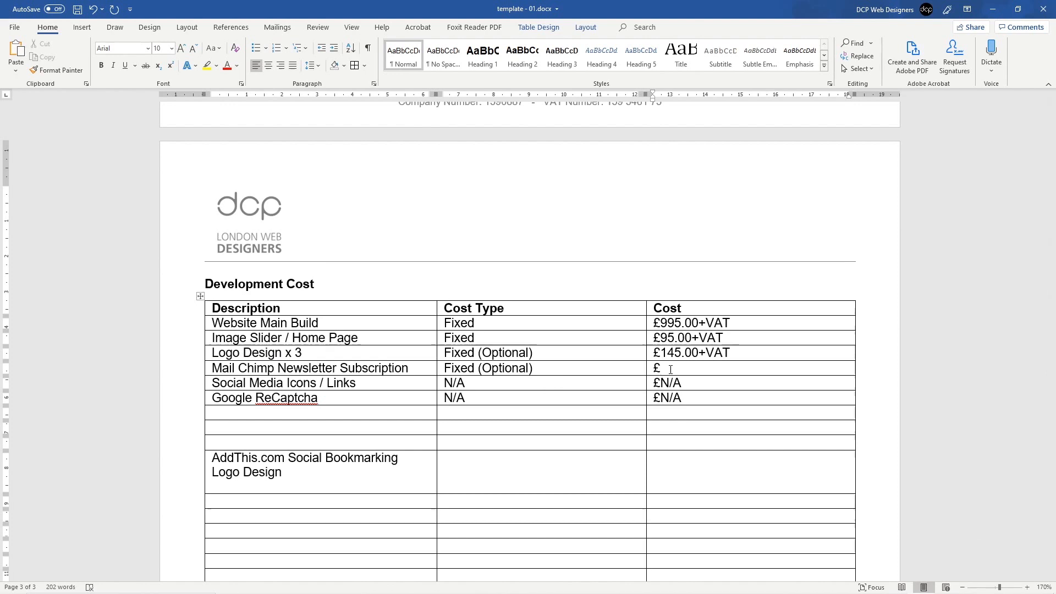
{"action": "type", "text": "45.00+VAT"}
Step: Delete the stray AddThis.com Social Bookmarking and Logo Design text left in the table
{"action": "left_click_drag", "start_coordinate": [406, 459], "coordinate": [210, 460]}
{"action": "key", "text": "BackSpace"}
{"action": "left_click_drag", "start_coordinate": [297, 460], "coordinate": [181, 465]}
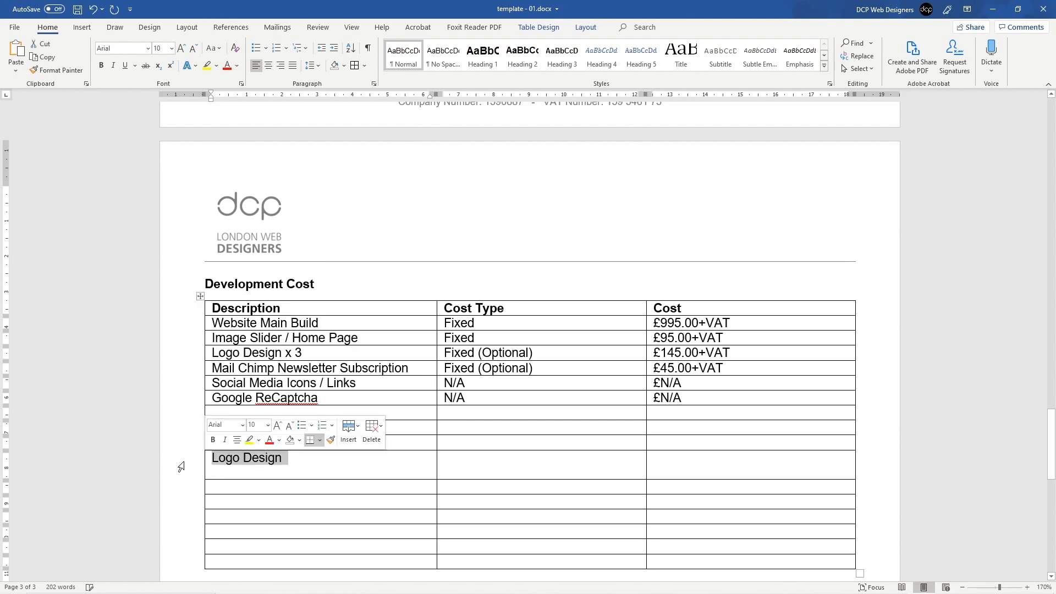
{"action": "key", "text": "BackSpace"}
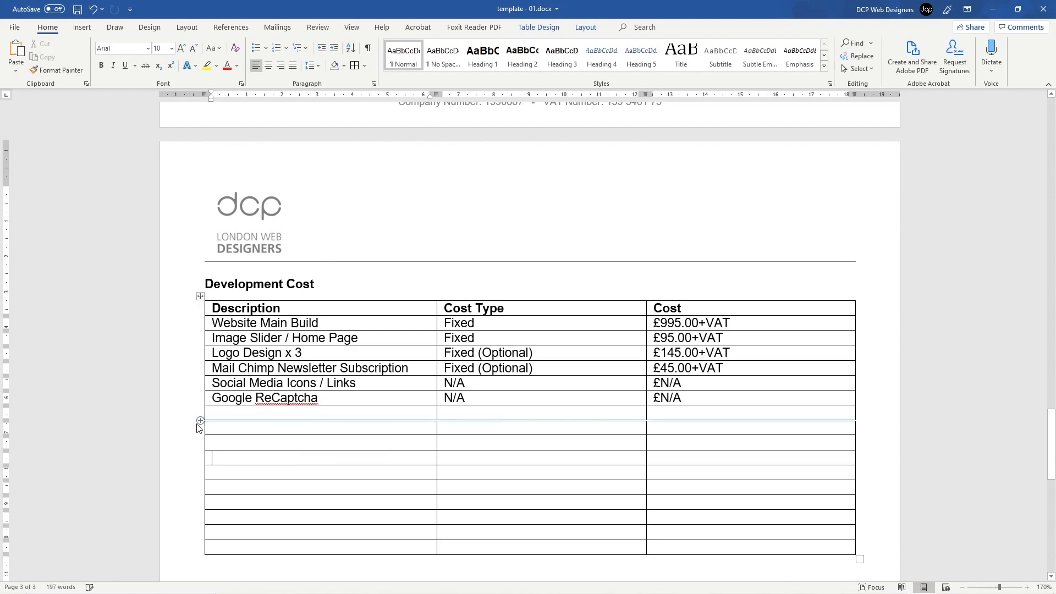
Step: Insert a row below Mail Chimp containing 'AddThis.com Social Bookmarking'
{"action": "left_click", "coordinate": [222, 369]}
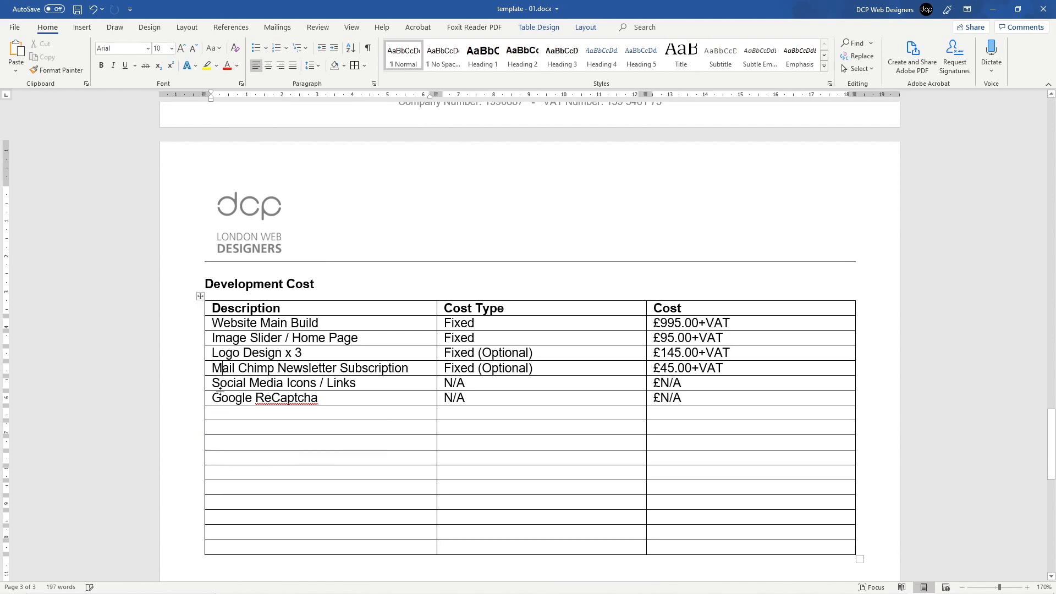
{"action": "left_click", "coordinate": [200, 376]}
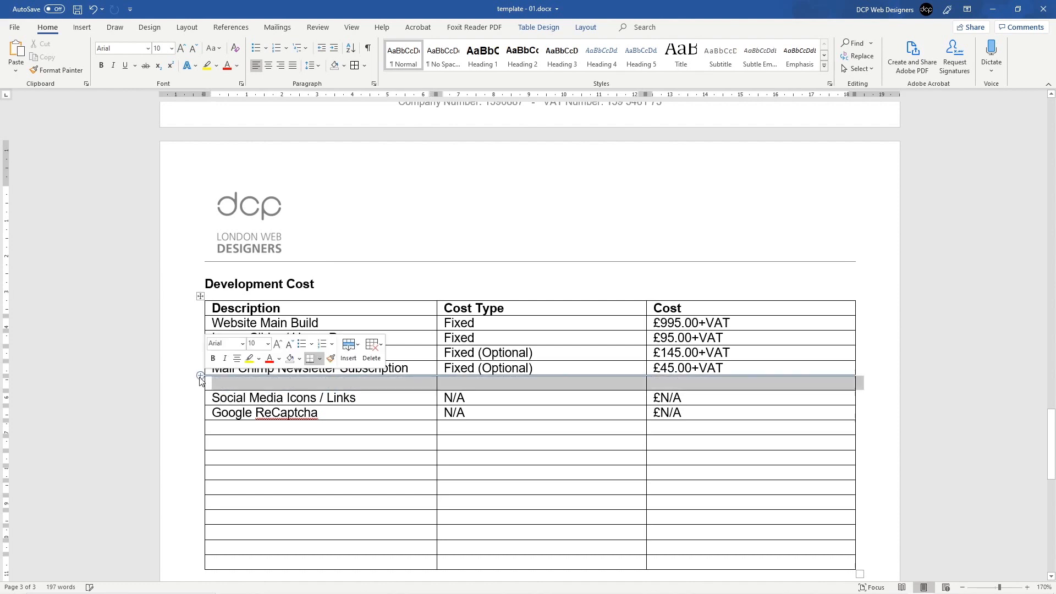
{"action": "left_click", "coordinate": [235, 383]}
{"action": "key", "text": "ctrl+v"}
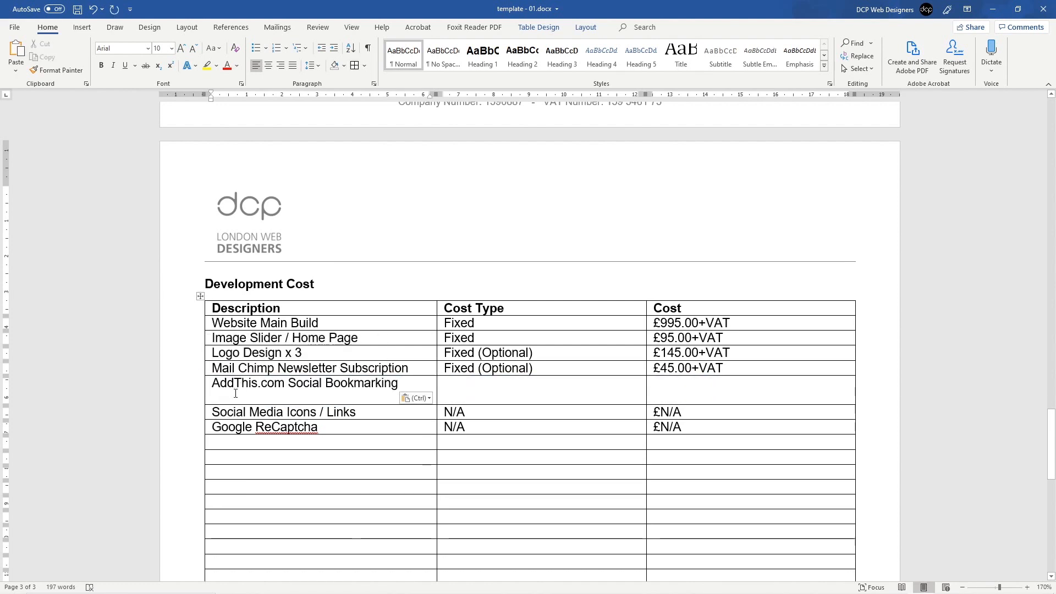
{"action": "key", "text": "BackSpace"}
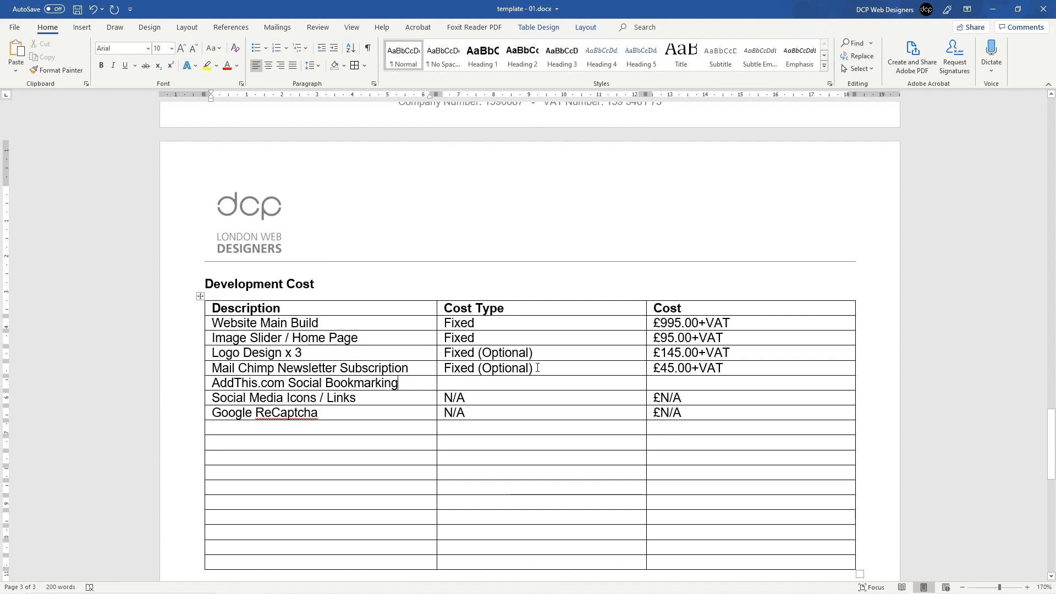
Step: Set the AddThis row to Fixed (Optional) at £95.00+VAT and save
{"action": "left_click_drag", "start_coordinate": [534, 368], "coordinate": [444, 368]}
{"action": "key", "text": "ctrl+c"}
{"action": "left_click", "coordinate": [468, 387]}
{"action": "key", "text": "ctrl+v"}
{"action": "left_click", "coordinate": [710, 382]}
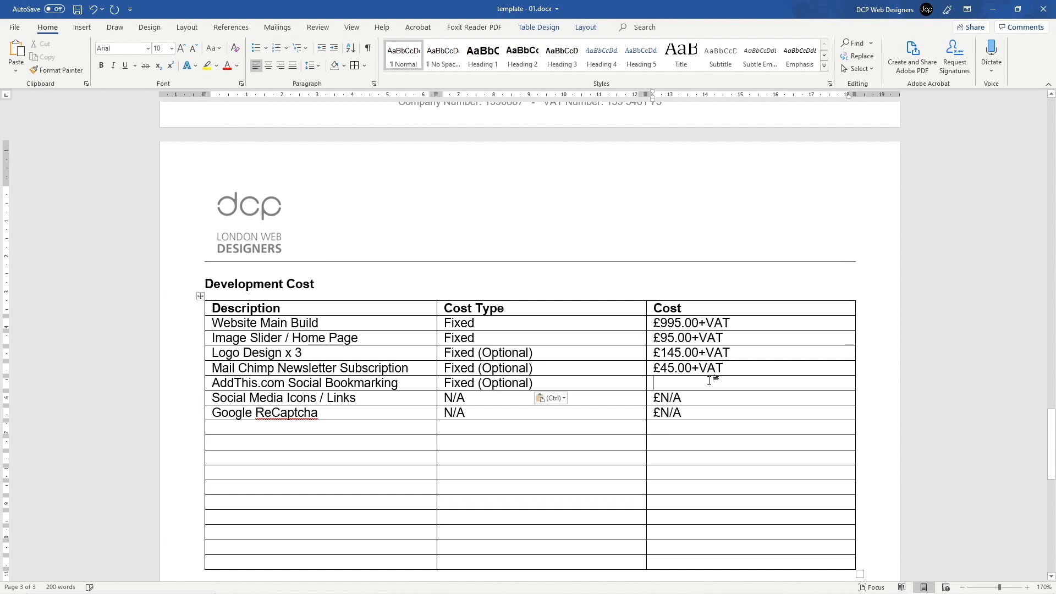
{"action": "type", "text": "£"}
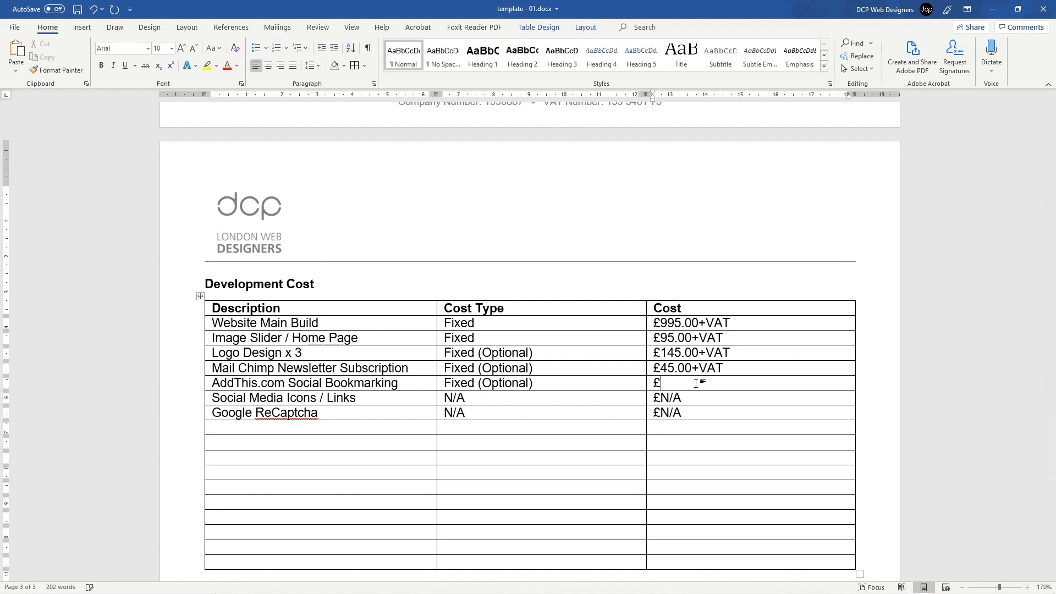
{"action": "type", "text": "95.00+VAT"}
{"action": "key", "text": "ctrl+s"}
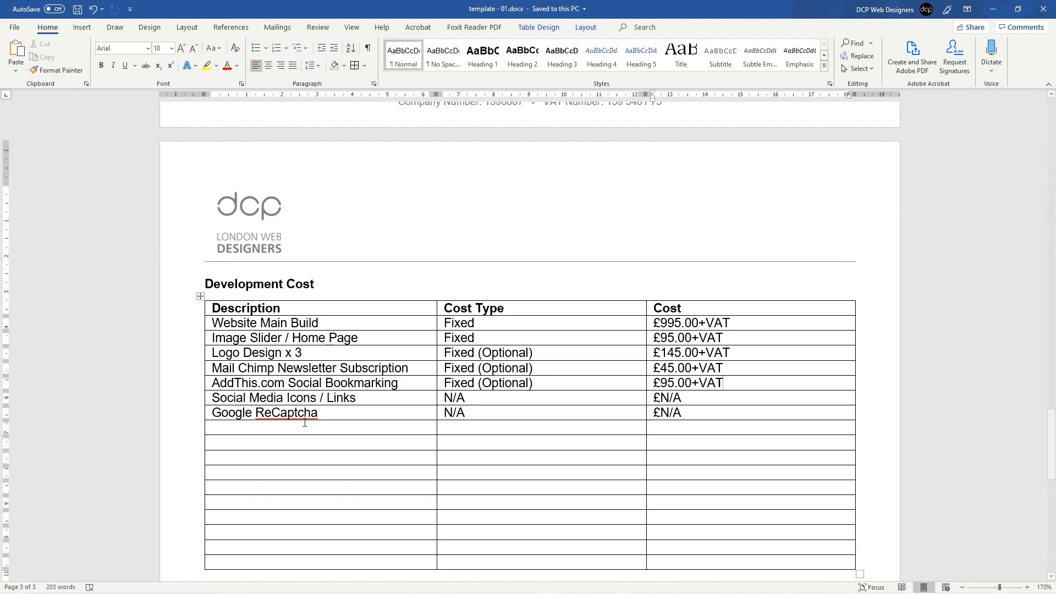
{"action": "left_click", "coordinate": [187, 328]}
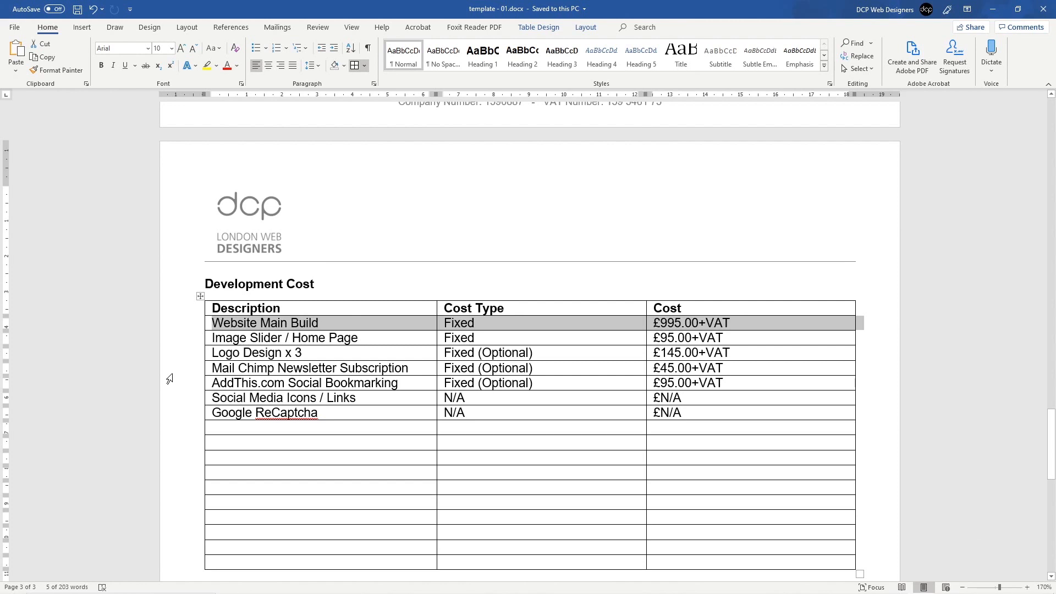
Step: Duplicate the Google ReCaptcha row (N/A, £N/A) beneath itself and rename the copy Google Maps
{"action": "left_click", "coordinate": [170, 372]}
{"action": "left_click", "coordinate": [173, 385]}
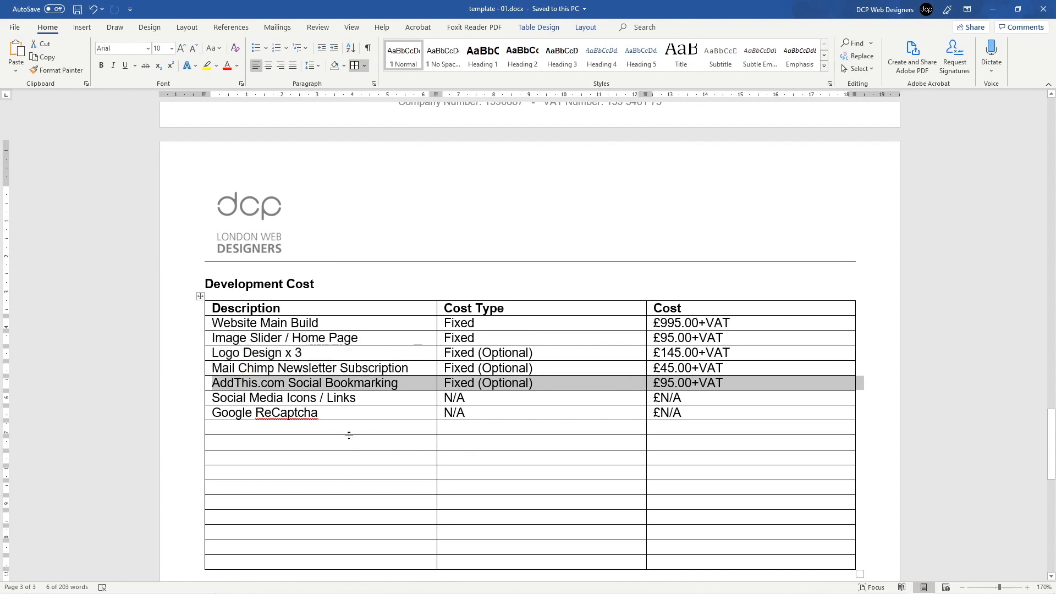
{"action": "left_click", "coordinate": [258, 427]}
{"action": "left_click", "coordinate": [176, 419]}
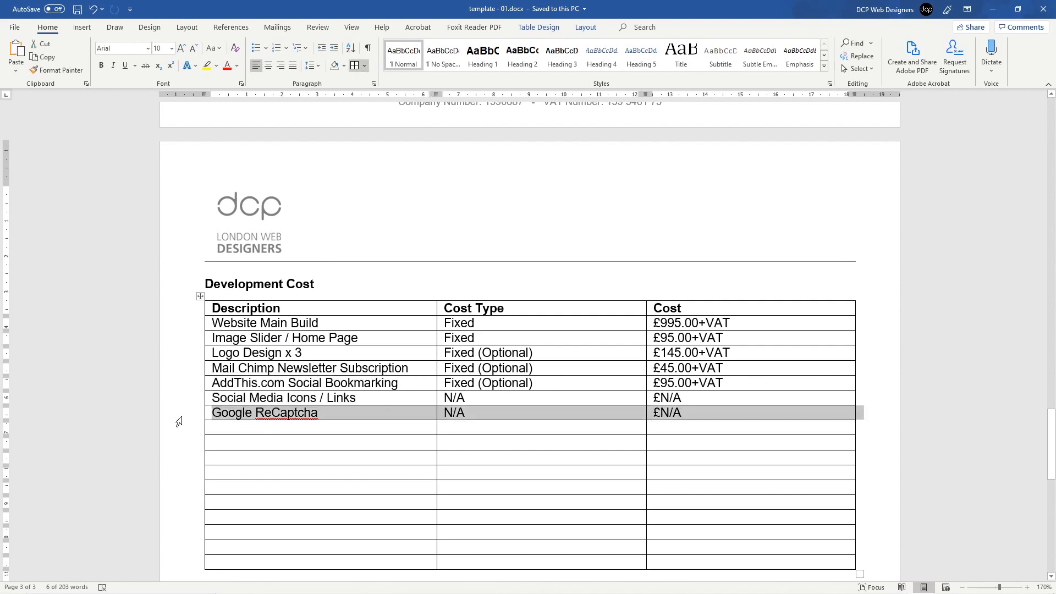
{"action": "triple_click", "coordinate": [173, 417]}
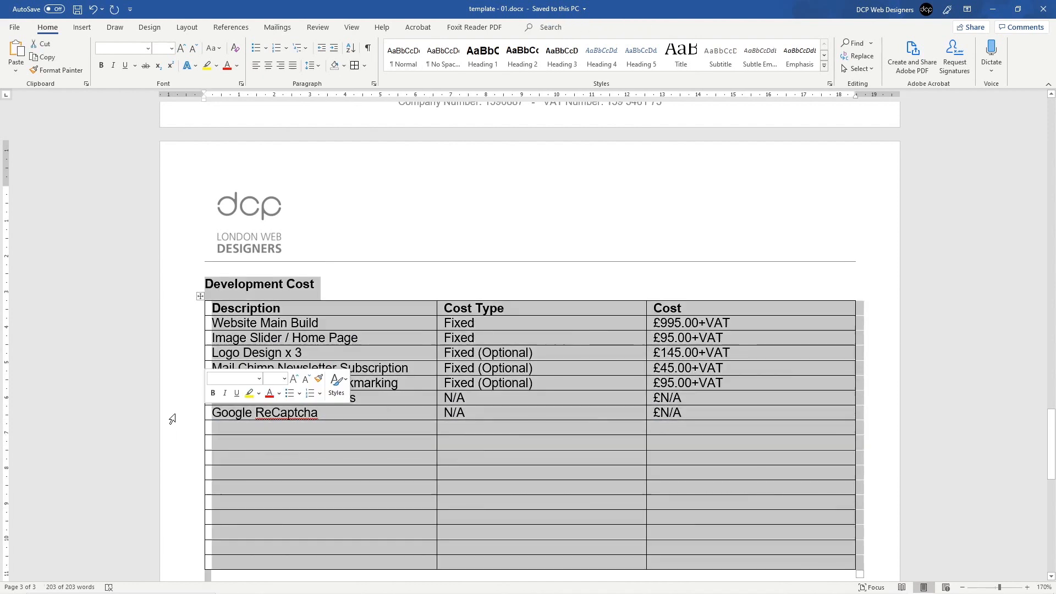
{"action": "left_click", "coordinate": [174, 417]}
{"action": "key", "text": "ctrl+c"}
{"action": "left_click", "coordinate": [235, 426]}
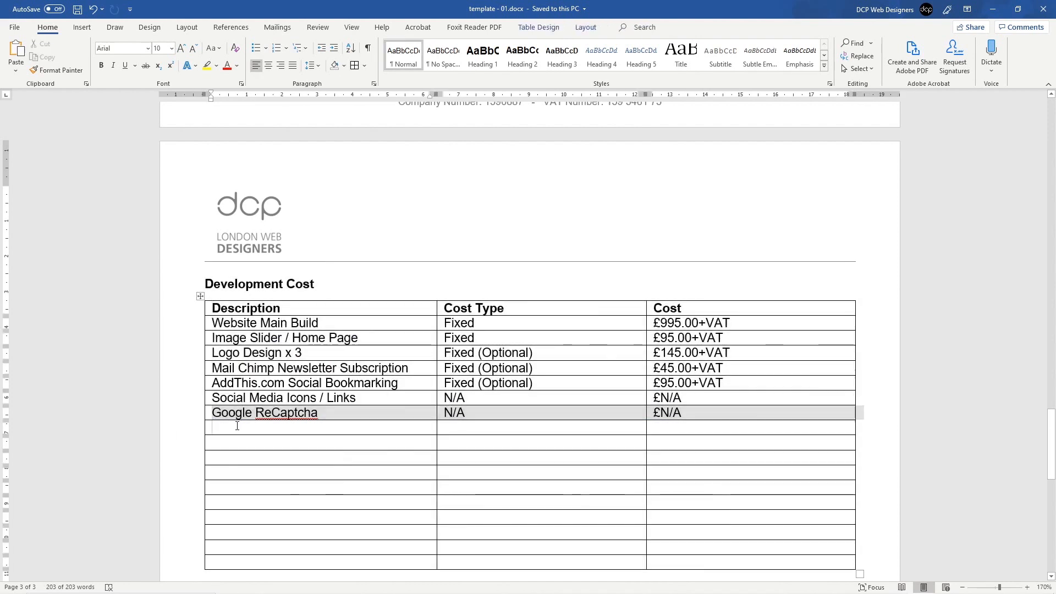
{"action": "key", "text": "ctrl+v"}
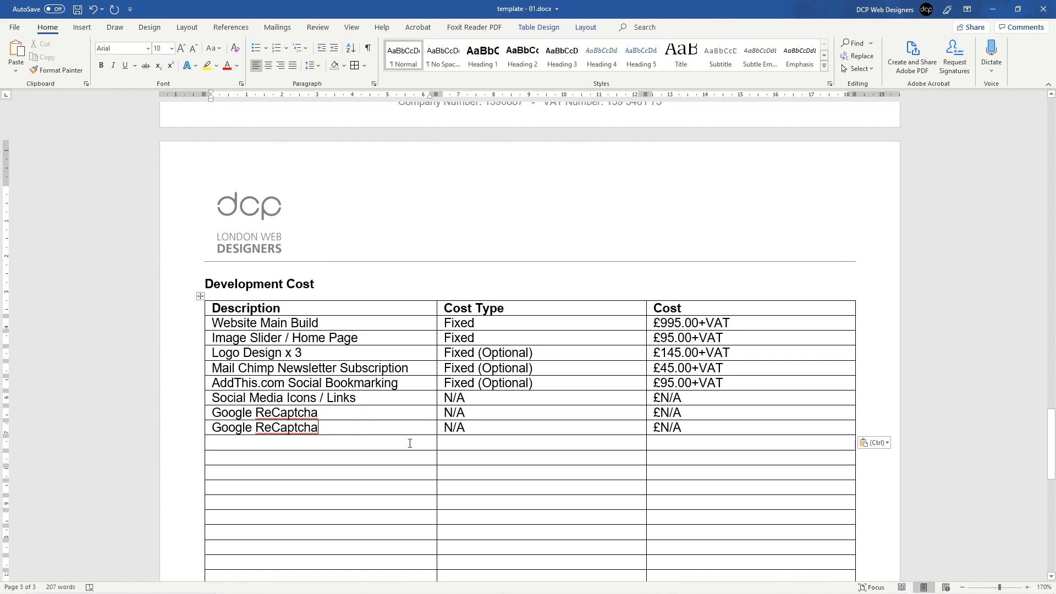
{"action": "key", "text": "ctrl+shift+Left"}
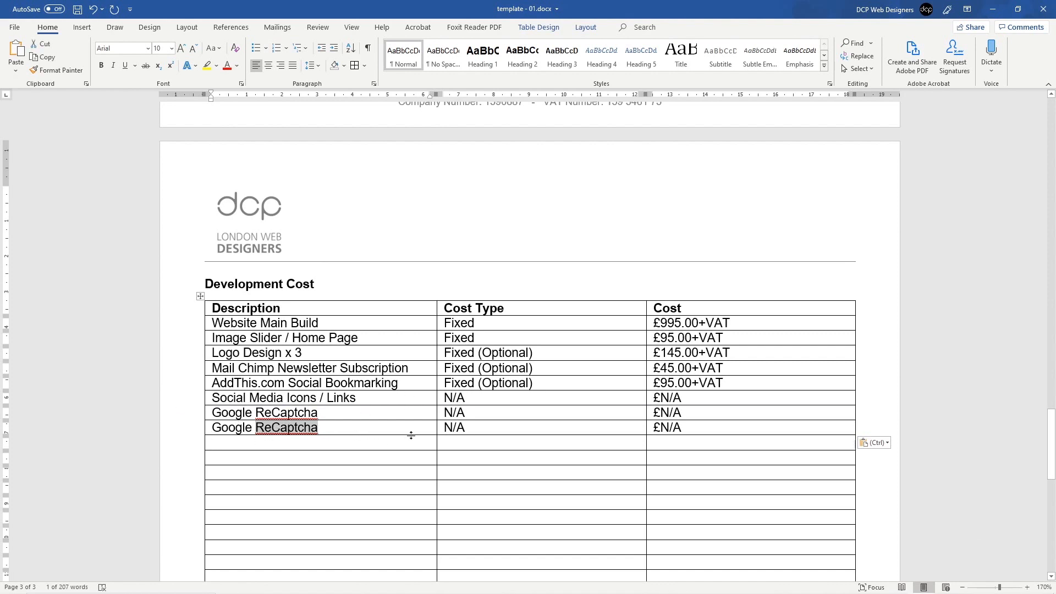
{"action": "type", "text": "Maps"}
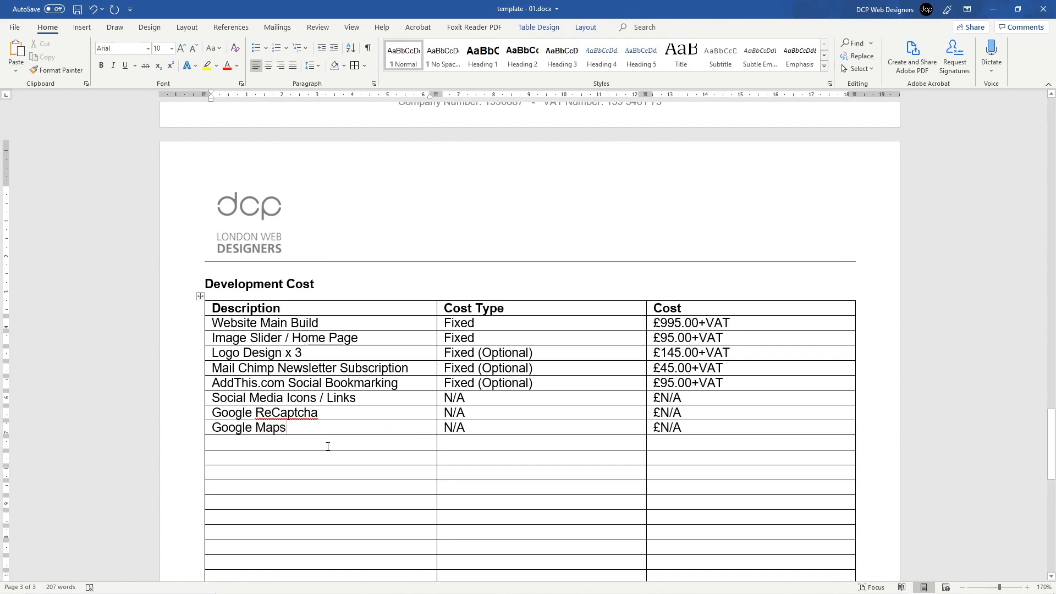
Step: Save the template and scroll back over the Other Requirements list on page 2
{"action": "key", "text": "ctrl+s"}
{"action": "scroll", "coordinate": [314, 429], "scroll_direction": "up", "scroll_amount": 15}
{"action": "scroll", "coordinate": [316, 429], "scroll_direction": "up", "scroll_amount": 12}
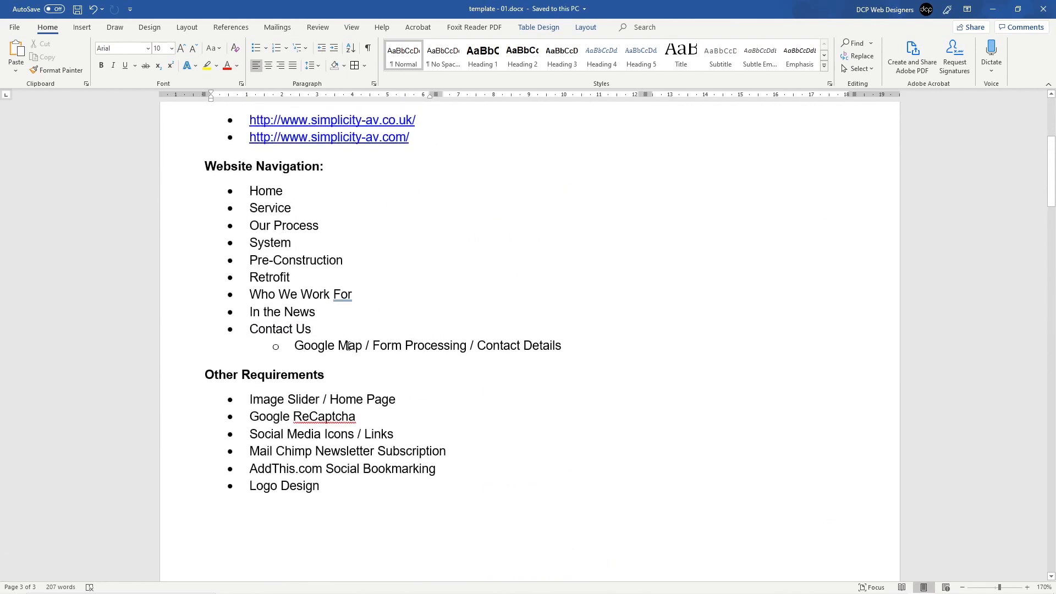
{"action": "left_click", "coordinate": [442, 342]}
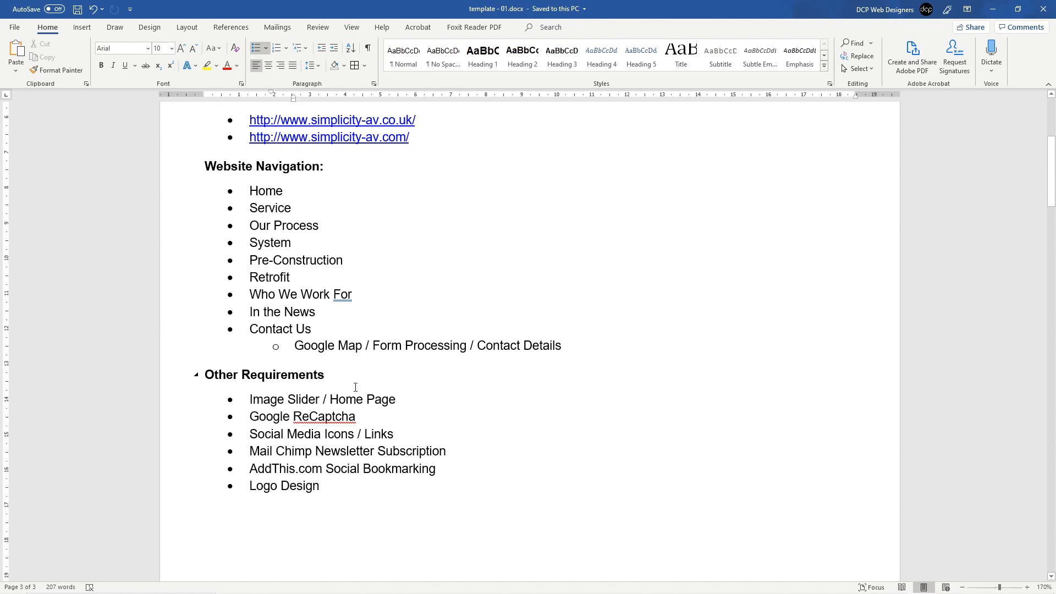
{"action": "scroll", "coordinate": [355, 382], "scroll_direction": "down", "scroll_amount": 20}
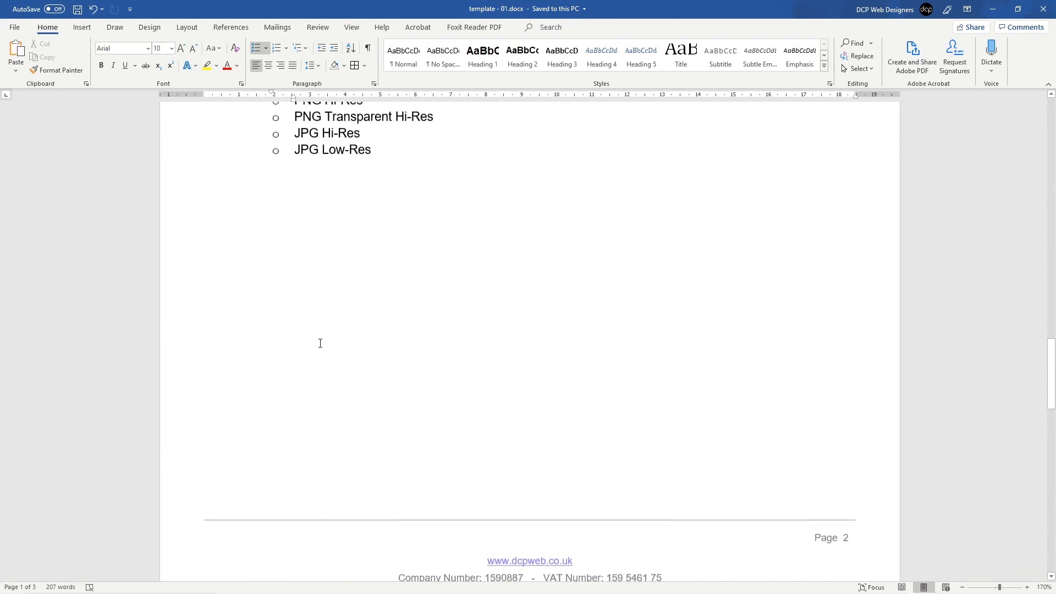
{"action": "scroll", "coordinate": [305, 338], "scroll_direction": "down", "scroll_amount": 3}
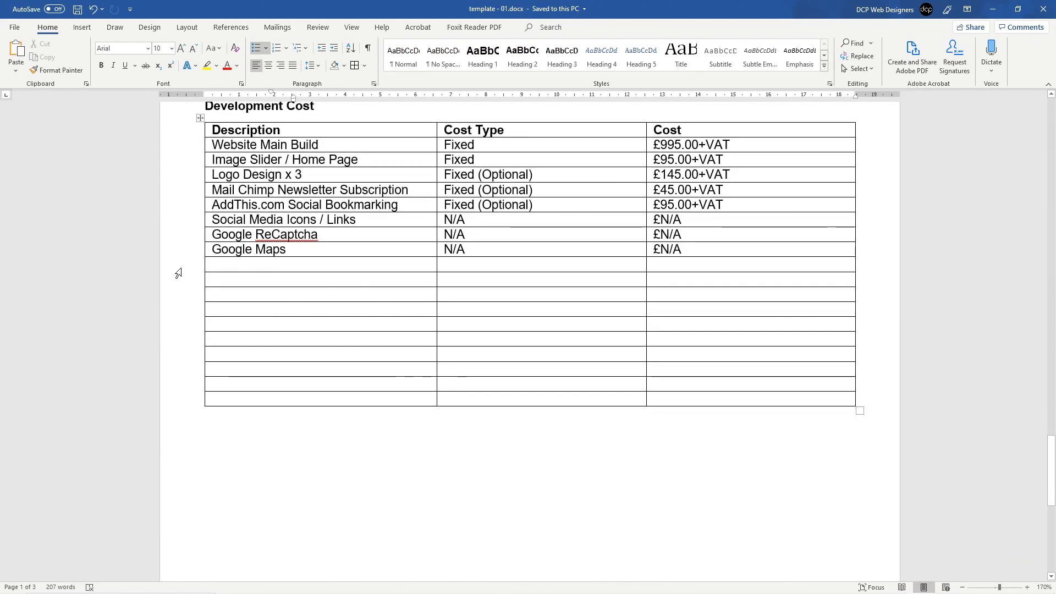
Step: Delete the ten empty rows at the end of the Development Cost table
{"action": "left_click_drag", "start_coordinate": [177, 265], "coordinate": [172, 401]}
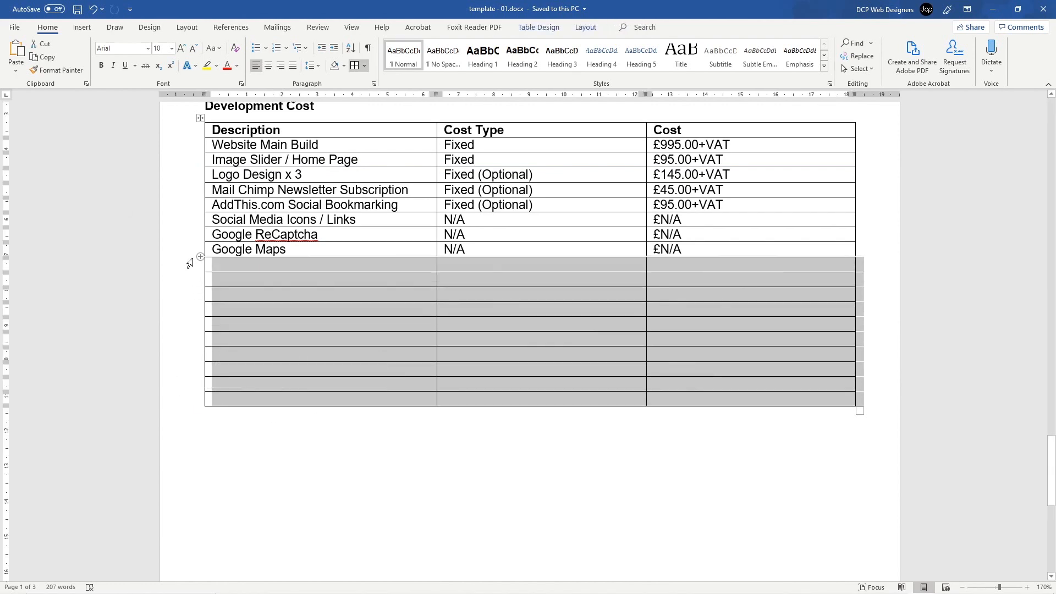
{"action": "left_click_drag", "start_coordinate": [177, 267], "coordinate": [177, 404]}
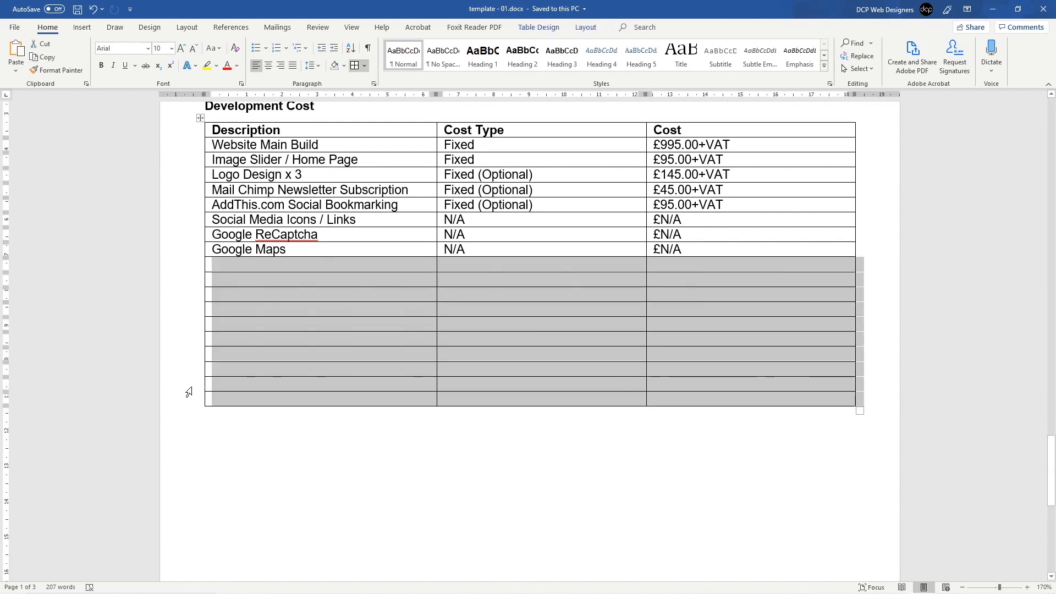
{"action": "key", "text": "BackSpace"}
Step: End the Logo Design formats list after JPG Low-Res and remove the page break before Development Cost
{"action": "scroll", "coordinate": [255, 278], "scroll_direction": "up", "scroll_amount": 4}
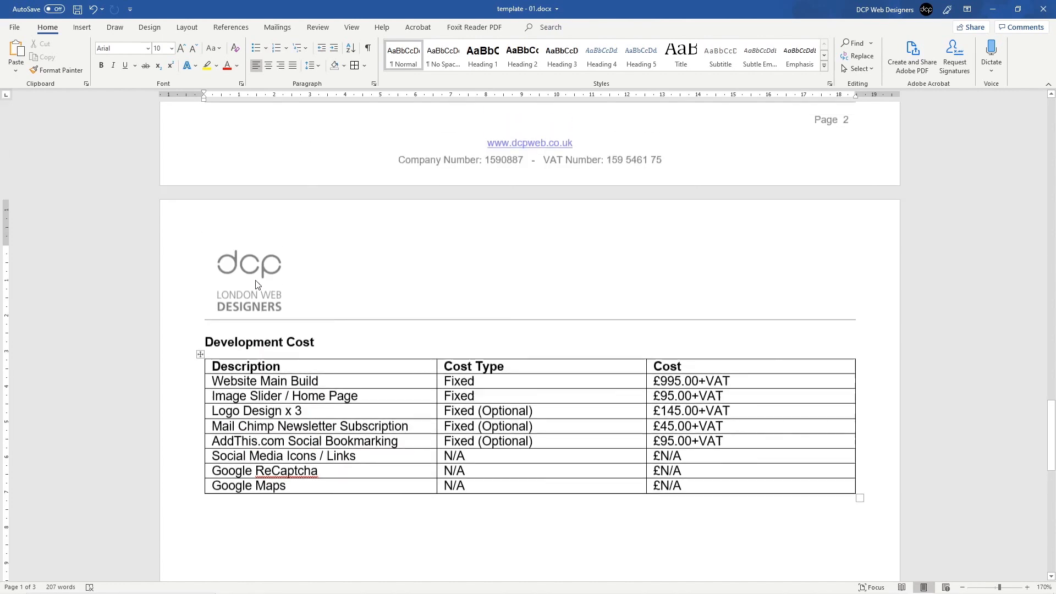
{"action": "scroll", "coordinate": [256, 283], "scroll_direction": "down", "scroll_amount": 2}
{"action": "scroll", "coordinate": [302, 283], "scroll_direction": "up", "scroll_amount": 8}
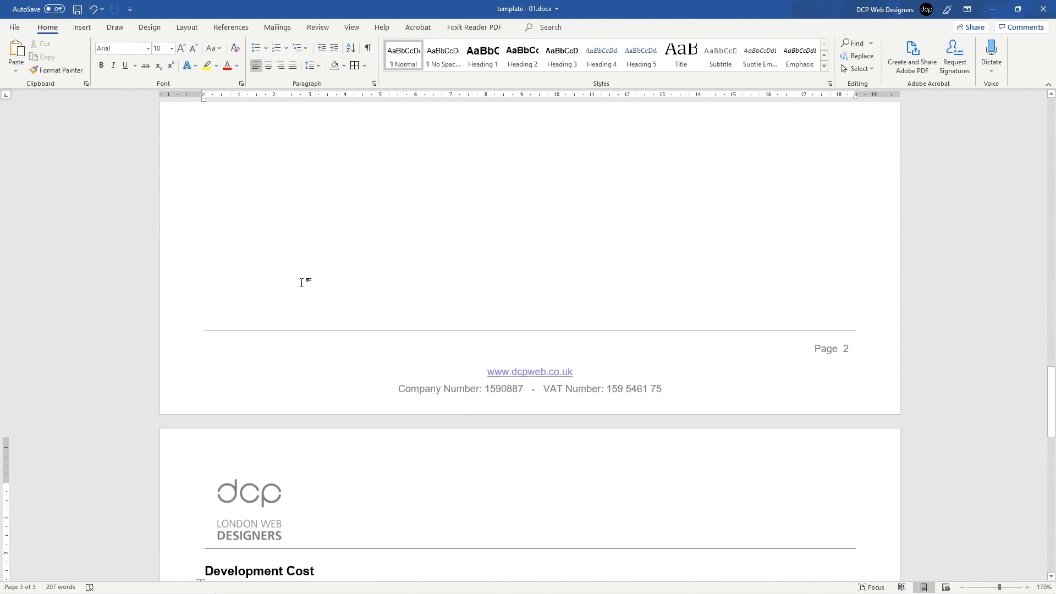
{"action": "scroll", "coordinate": [302, 282], "scroll_direction": "up", "scroll_amount": 2}
{"action": "scroll", "coordinate": [330, 346], "scroll_direction": "down", "scroll_amount": 10}
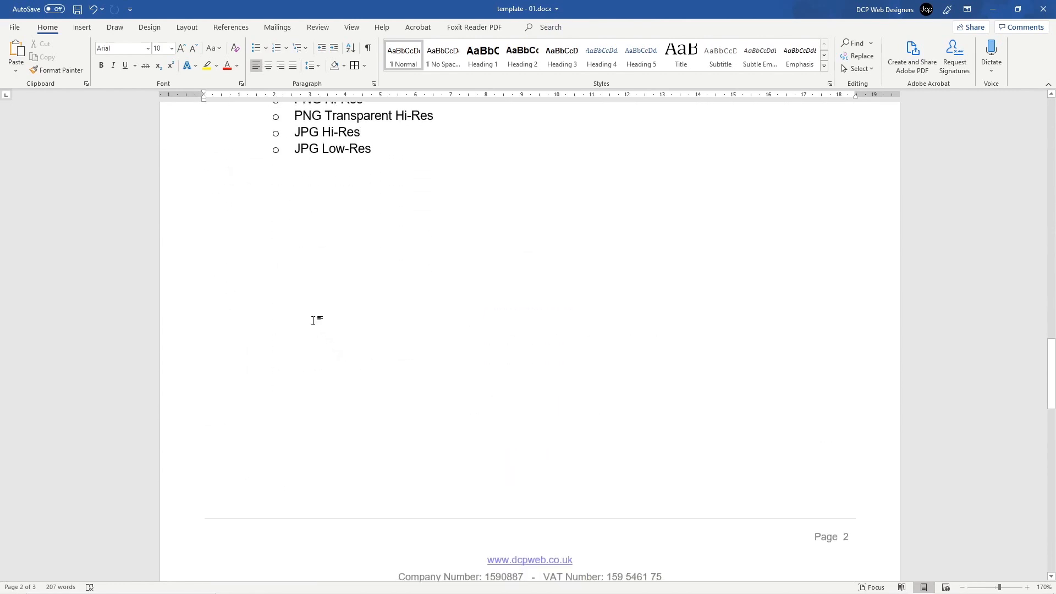
{"action": "scroll", "coordinate": [222, 250], "scroll_direction": "up", "scroll_amount": 7}
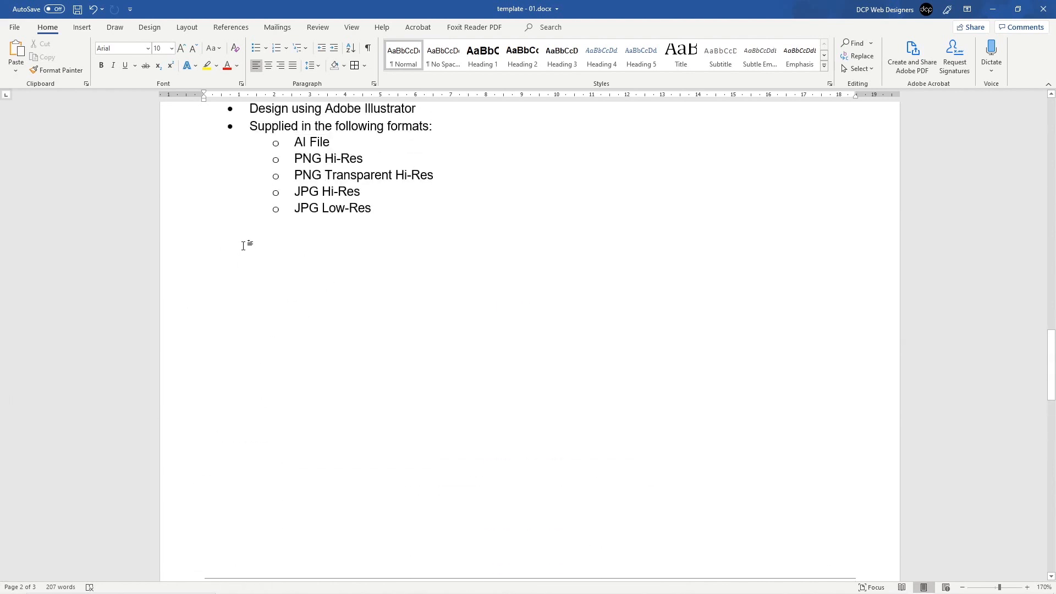
{"action": "left_click", "coordinate": [274, 237]}
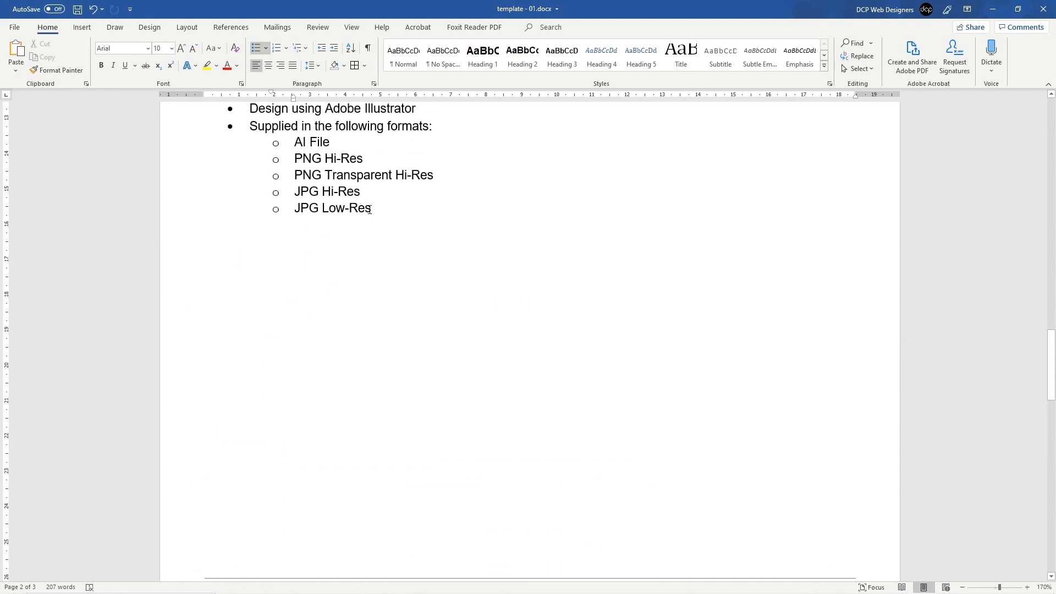
{"action": "key", "text": "ctrl+z"}
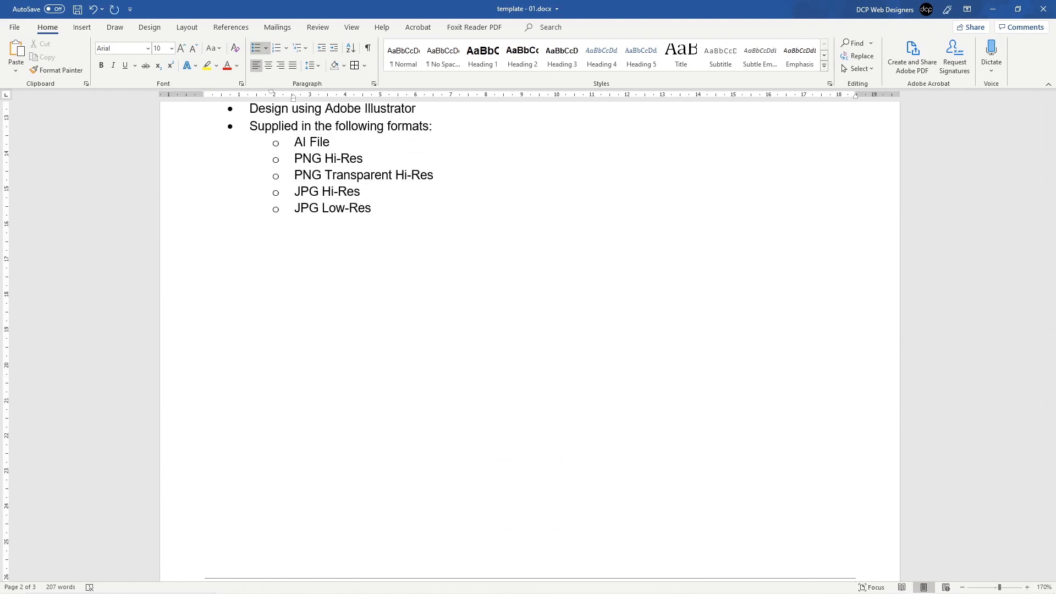
{"action": "key", "text": "Return"}
{"action": "key", "text": "Return"}
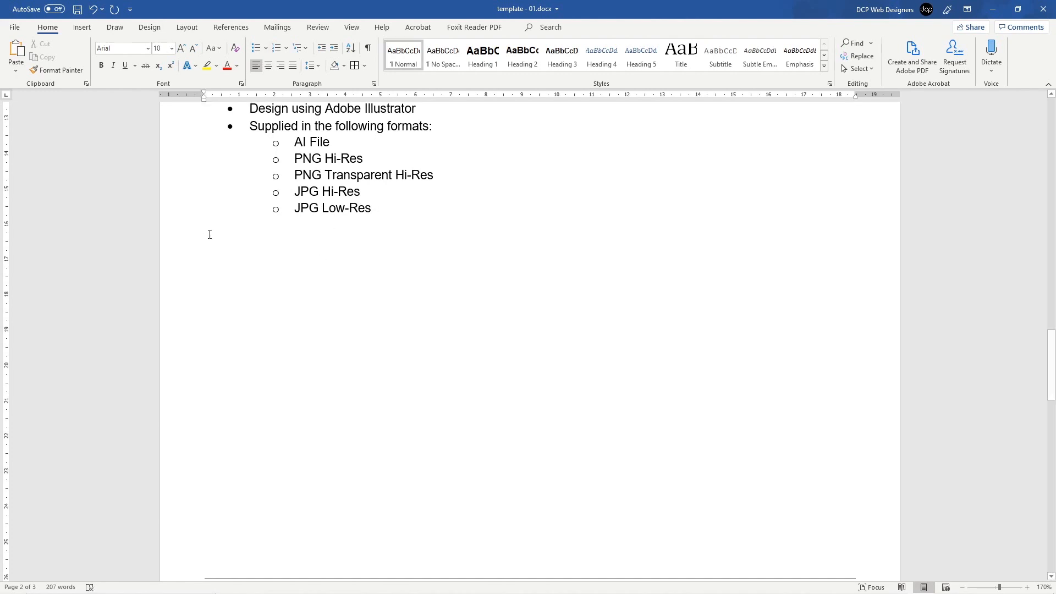
{"action": "scroll", "coordinate": [210, 235], "scroll_direction": "up", "scroll_amount": 5}
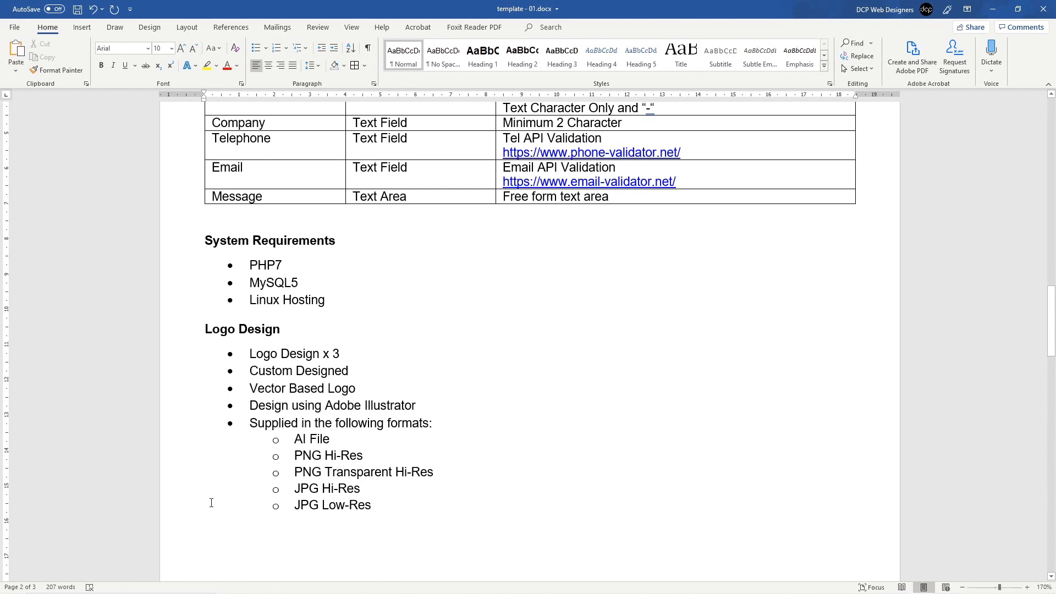
{"action": "scroll", "coordinate": [204, 530], "scroll_direction": "down", "scroll_amount": 2}
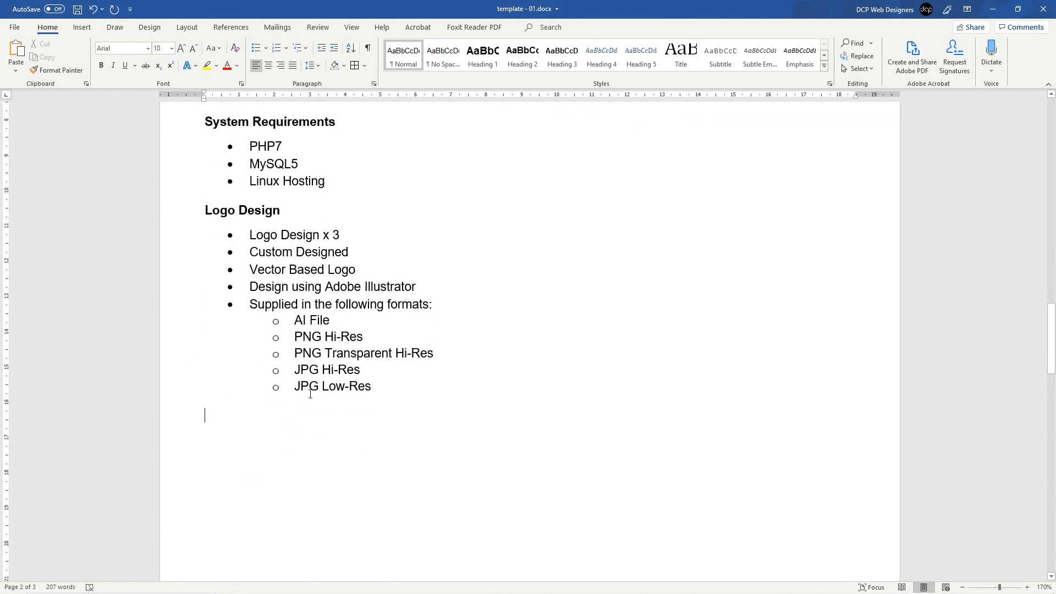
{"action": "key", "text": "Delete"}
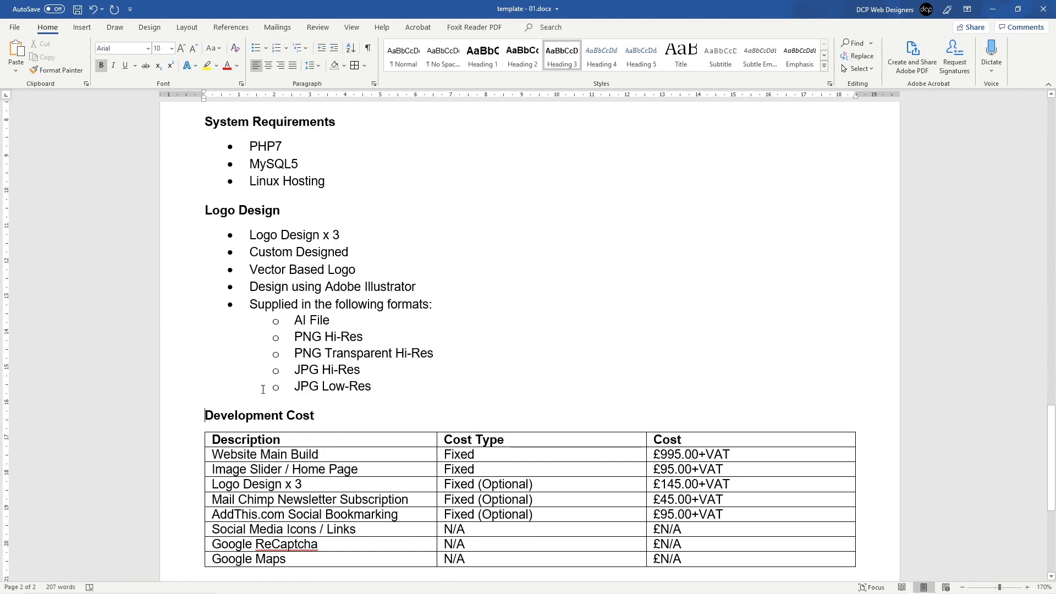
Step: Delete the empty line after Other Requirements to pull Contact Form Fields onto page 1
{"action": "scroll", "coordinate": [346, 343], "scroll_direction": "down", "scroll_amount": 7, "text": "ctrl"}
{"action": "scroll", "coordinate": [363, 338], "scroll_direction": "up", "scroll_amount": 7}
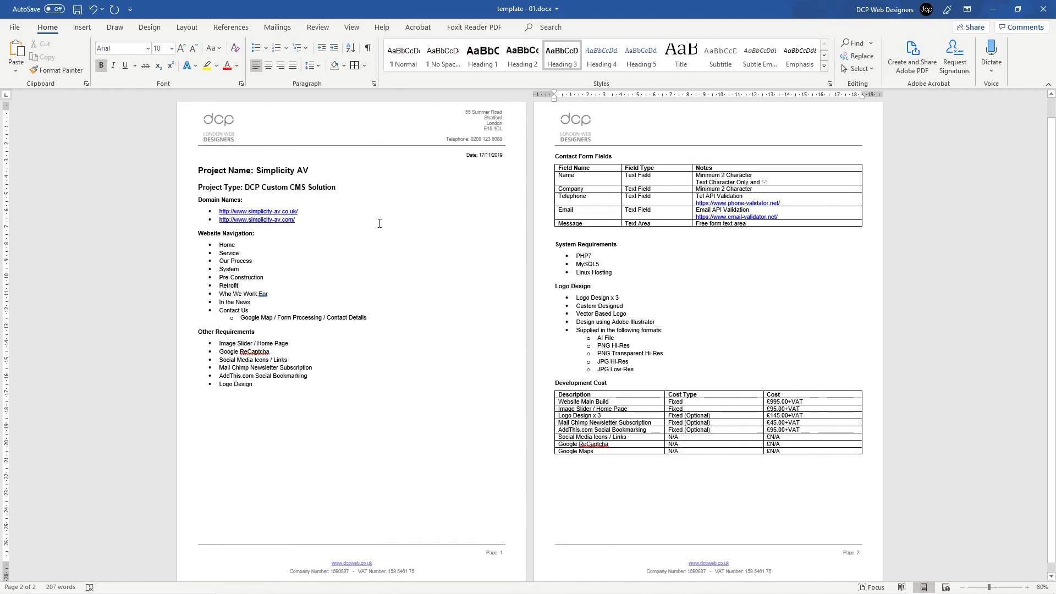
{"action": "left_click", "coordinate": [210, 404]}
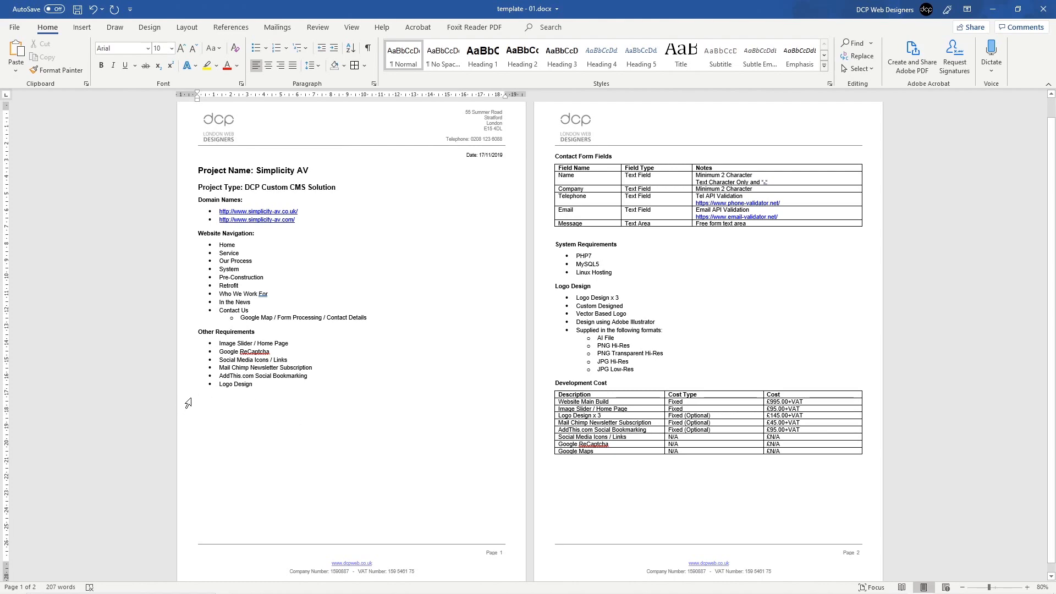
{"action": "scroll", "coordinate": [188, 403], "scroll_direction": "up", "scroll_amount": 2}
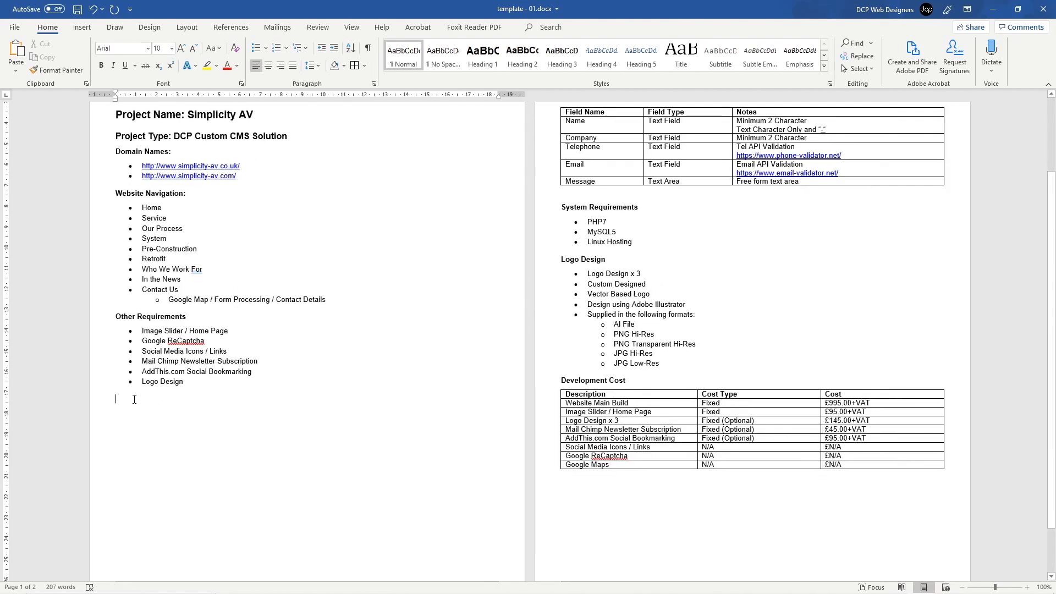
{"action": "key", "text": "Delete"}
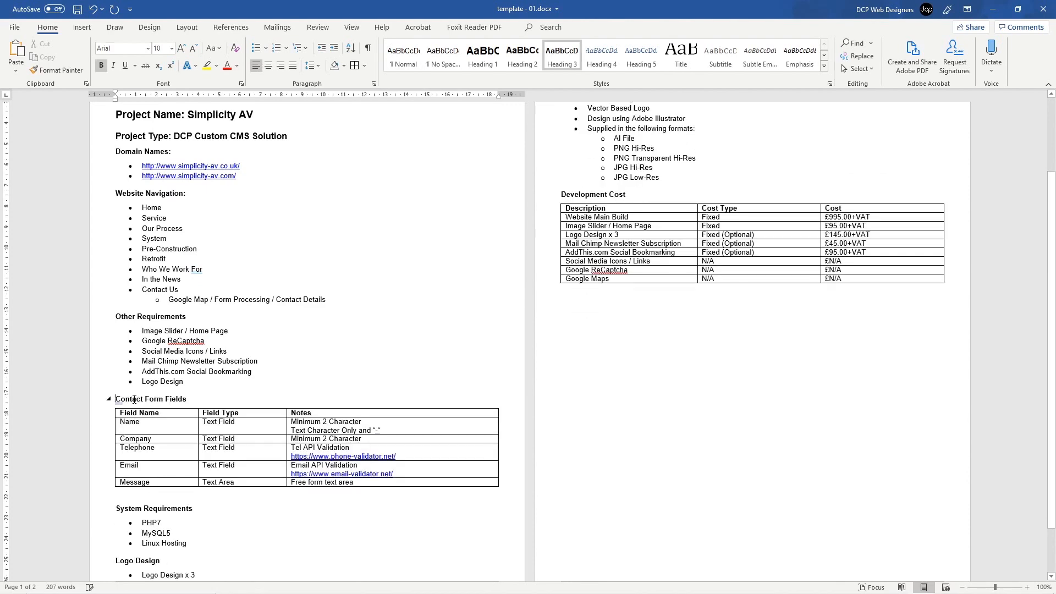
Step: Insert a page break before Logo Design so it starts page 2, and save the template
{"action": "scroll", "coordinate": [230, 412], "scroll_direction": "down", "scroll_amount": 2}
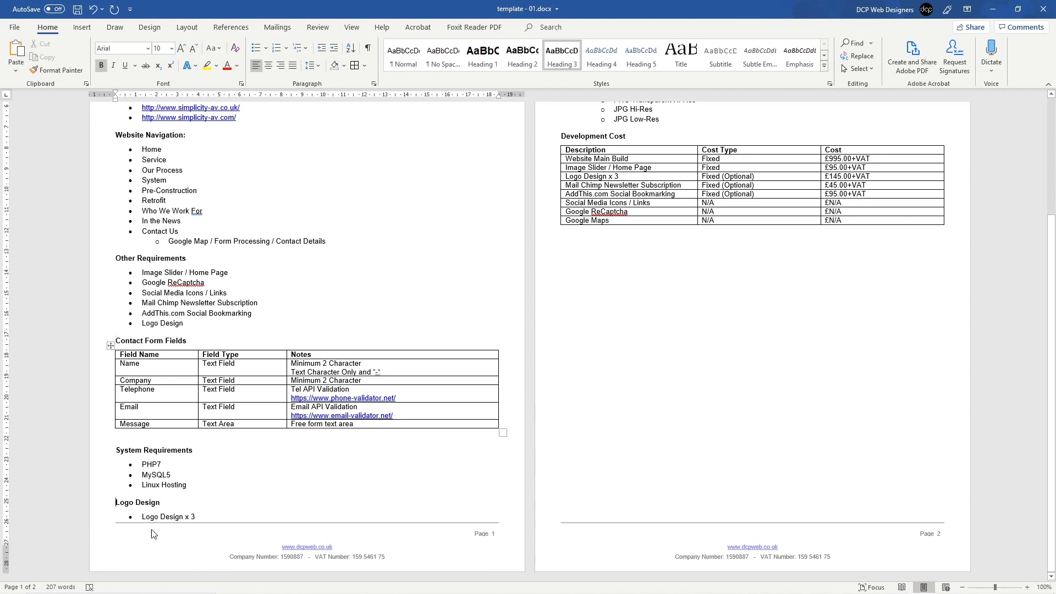
{"action": "scroll", "coordinate": [569, 328], "scroll_direction": "up", "scroll_amount": 4}
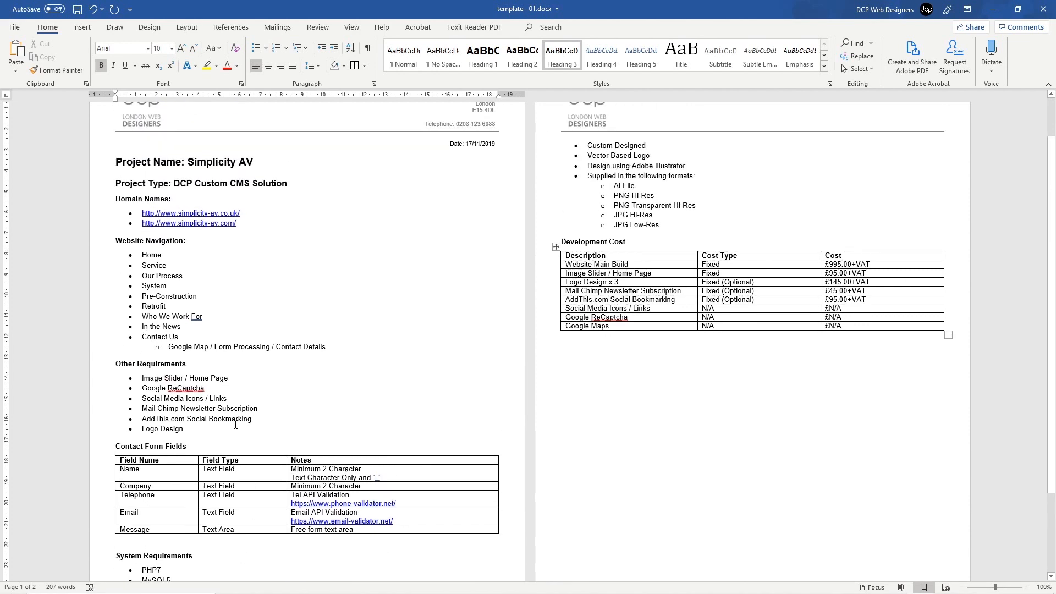
{"action": "scroll", "coordinate": [158, 503], "scroll_direction": "down", "scroll_amount": 2}
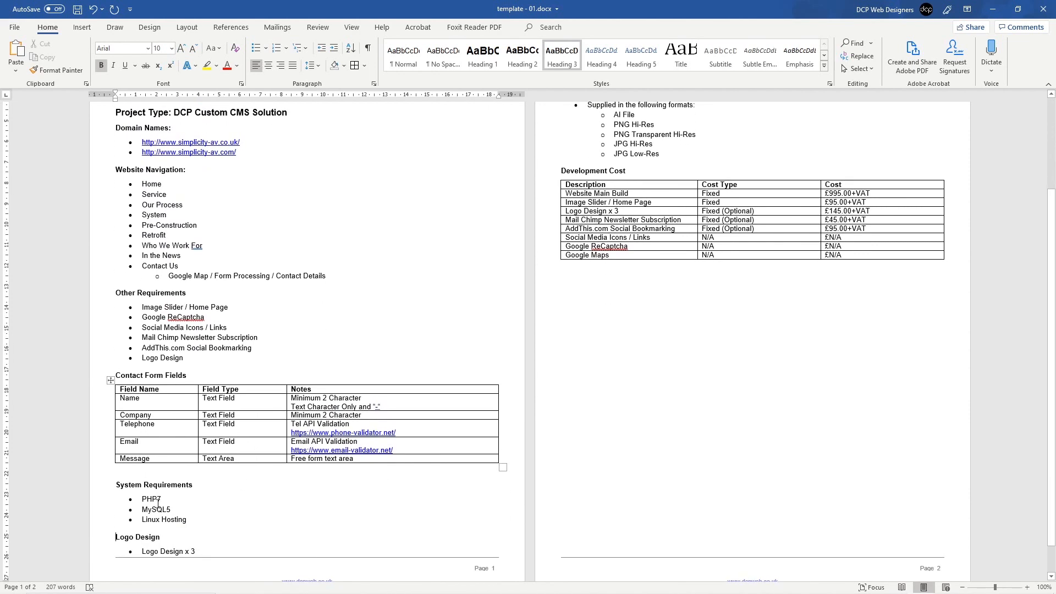
{"action": "left_click", "coordinate": [116, 538]}
{"action": "left_click", "coordinate": [82, 27]}
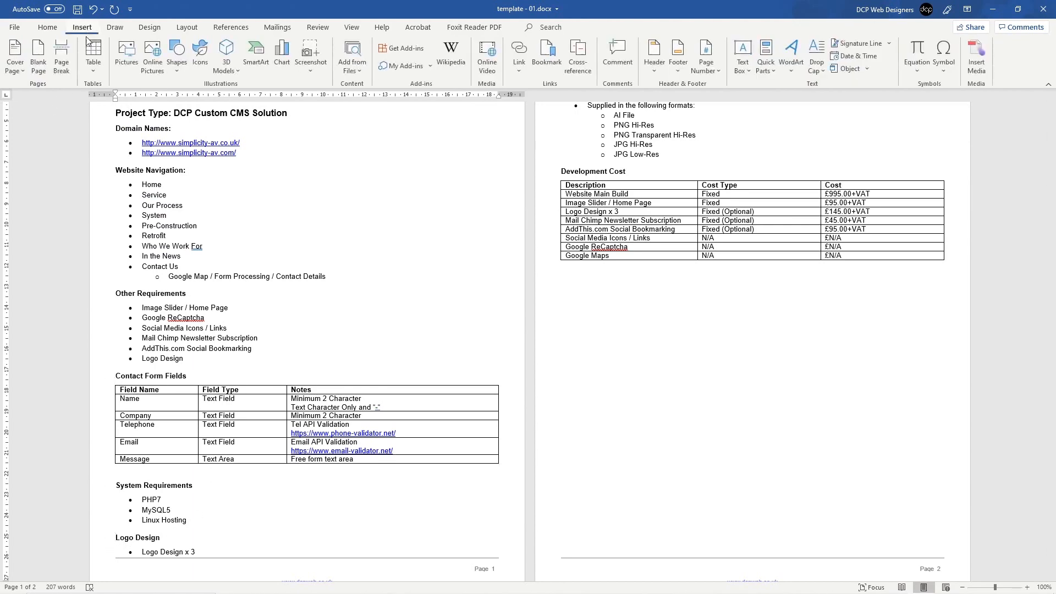
{"action": "left_click", "coordinate": [66, 66]}
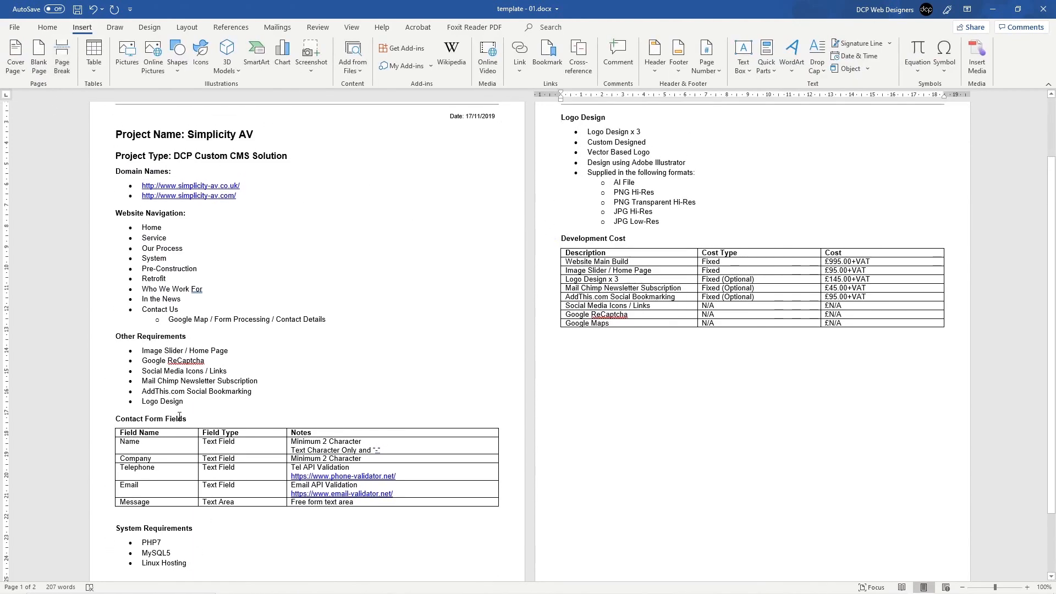
{"action": "scroll", "coordinate": [166, 464], "scroll_direction": "down", "scroll_amount": 3}
{"action": "scroll", "coordinate": [224, 491], "scroll_direction": "up", "scroll_amount": 4}
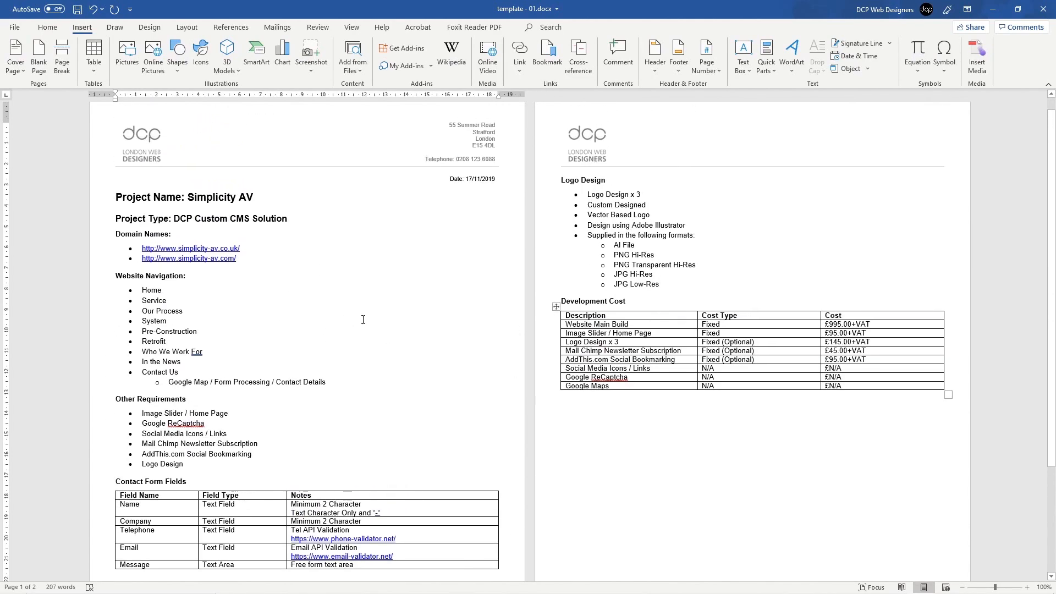
{"action": "key", "text": "ctrl+s"}
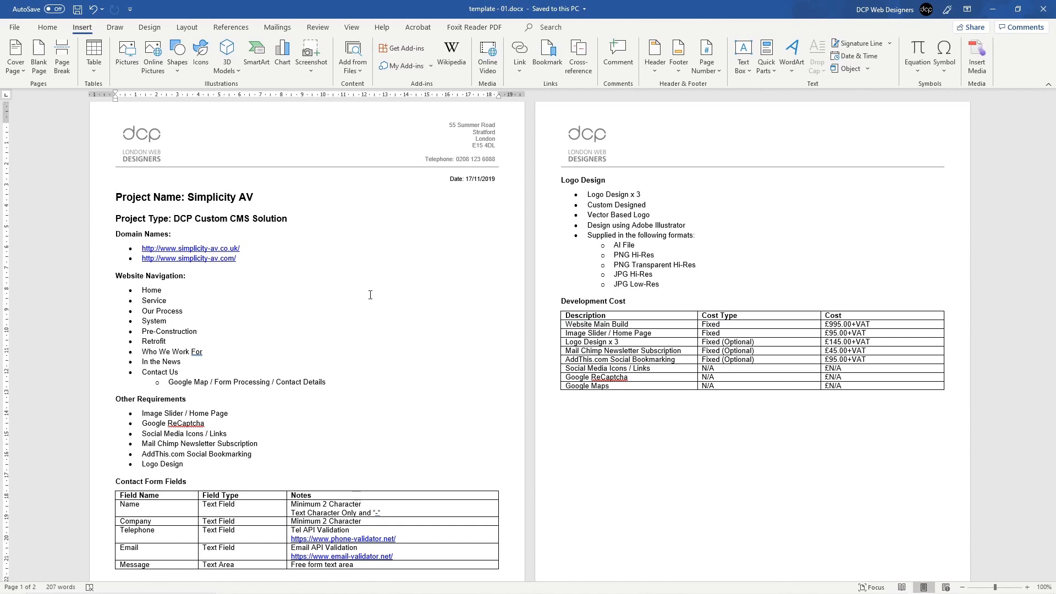
{"action": "left_click", "coordinate": [589, 412]}
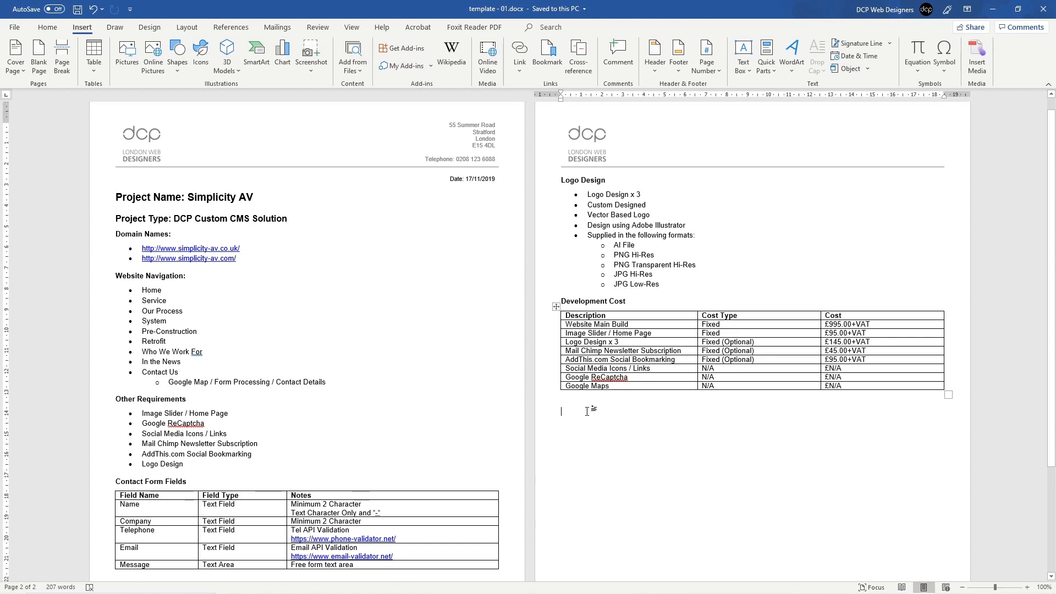
Step: Add an 'Example Project' heading below the cost table, reusing the Development Cost heading style, and save
{"action": "scroll", "coordinate": [594, 404], "scroll_direction": "up", "scroll_amount": 8, "text": "ctrl"}
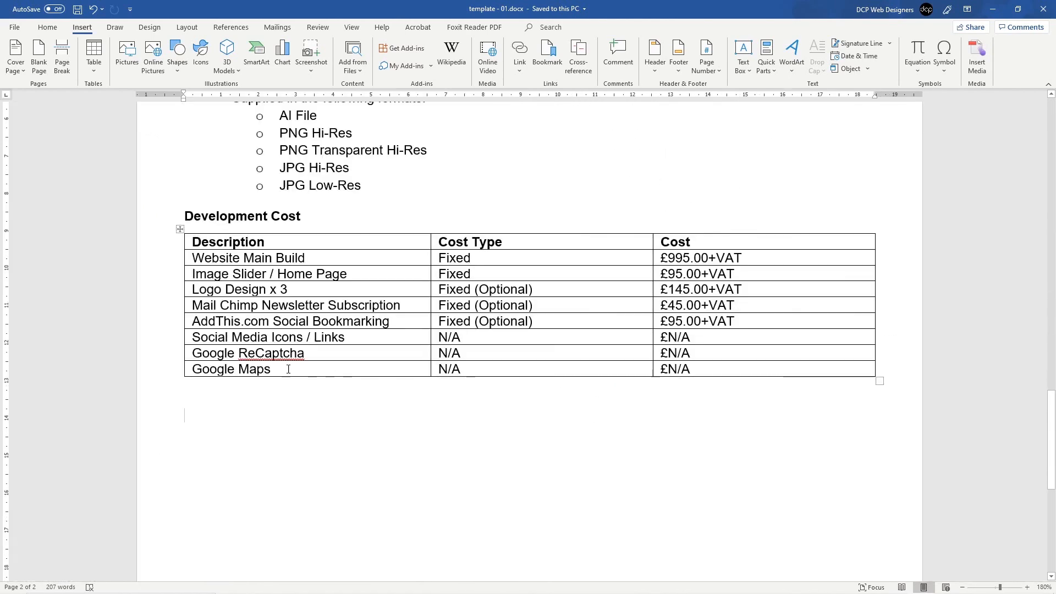
{"action": "left_click", "coordinate": [160, 220]}
{"action": "key", "text": "ctrl+c"}
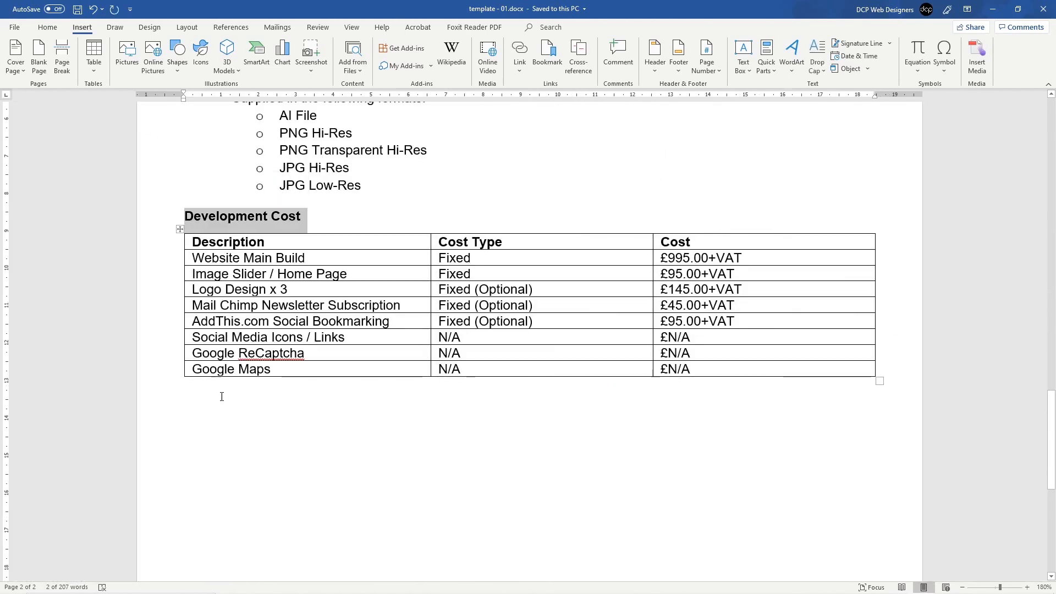
{"action": "left_click", "coordinate": [210, 403]}
{"action": "key", "text": "ctrl+v"}
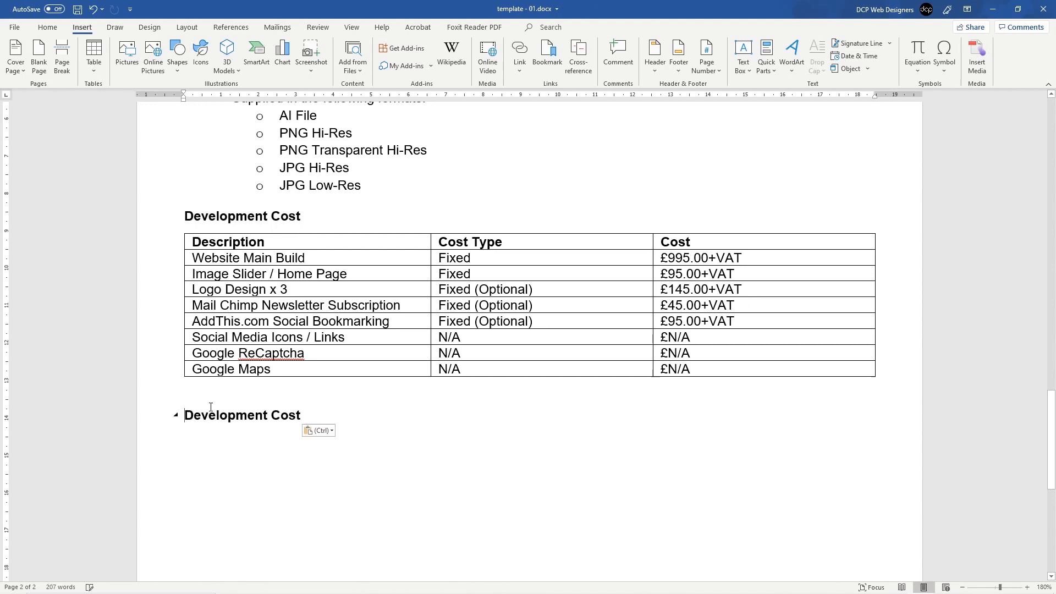
{"action": "triple_click", "coordinate": [237, 415]}
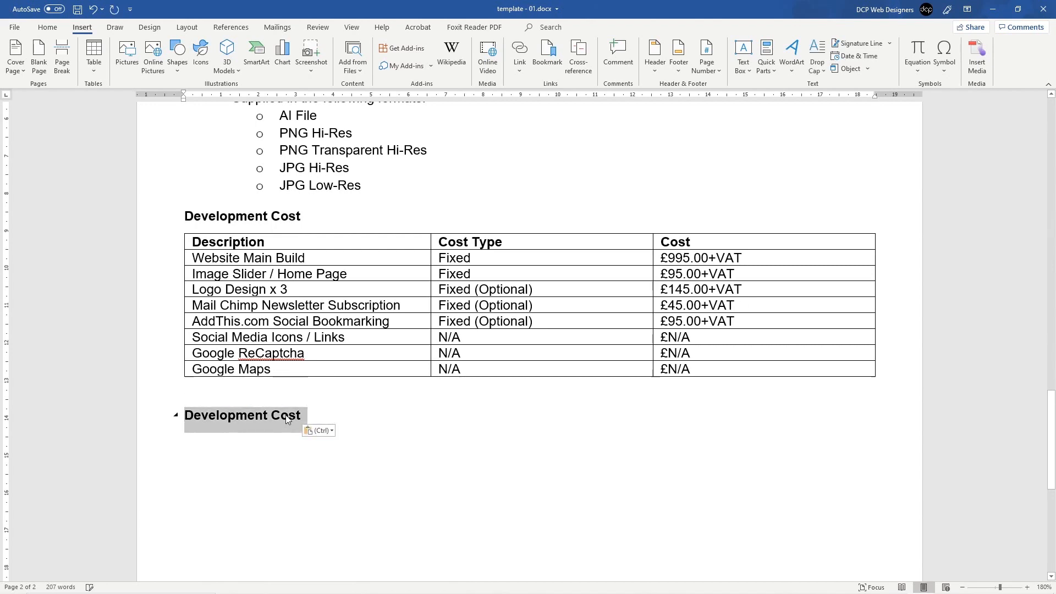
{"action": "type", "text": "Example Project"}
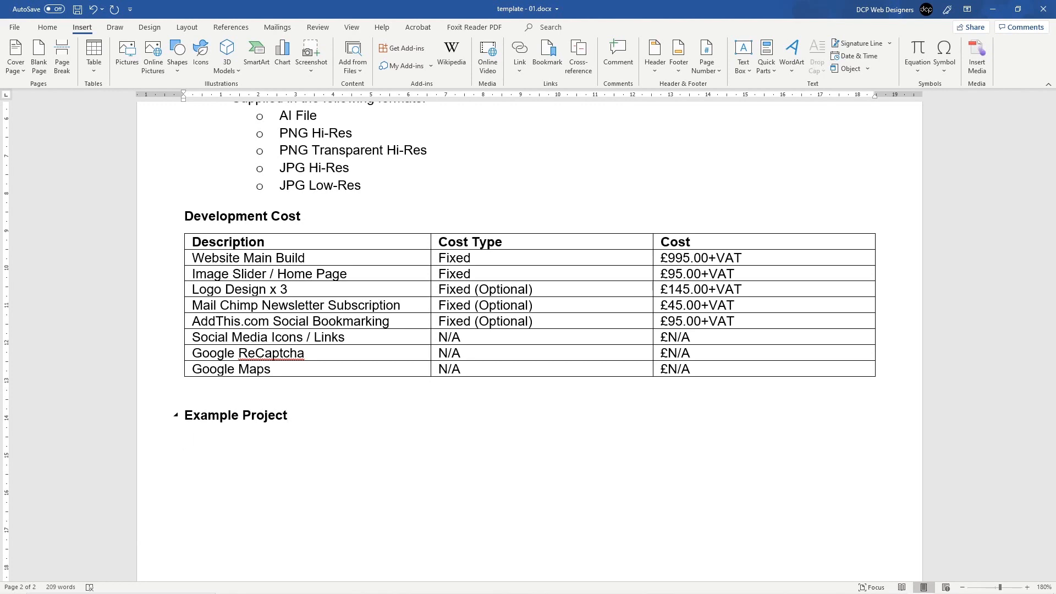
{"action": "key", "text": "ctrl+s"}
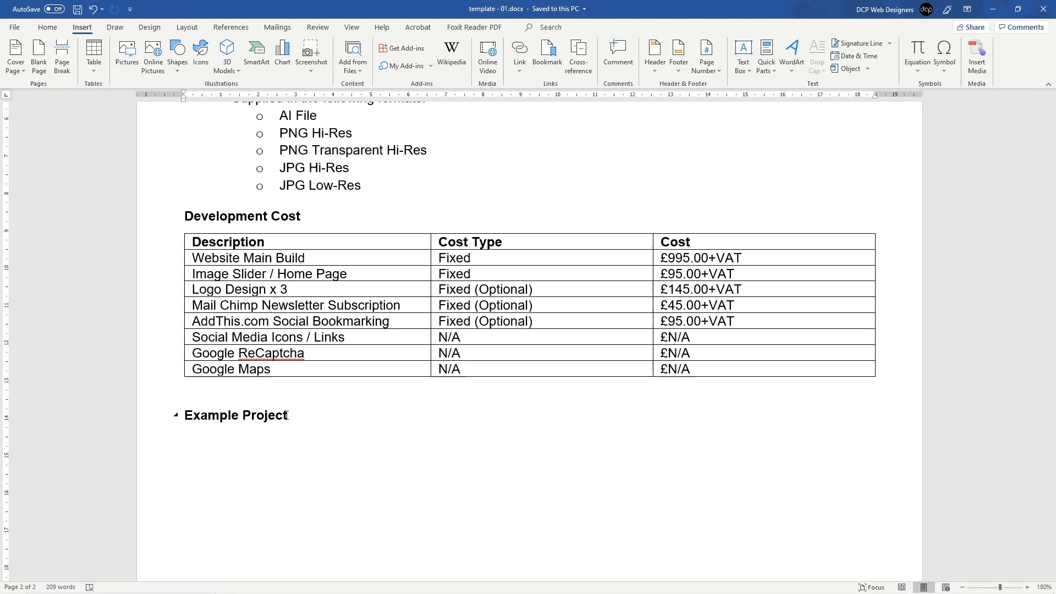
Step: Insert a 3-column, 4-row table under the Example Project heading
{"action": "left_click", "coordinate": [94, 61]}
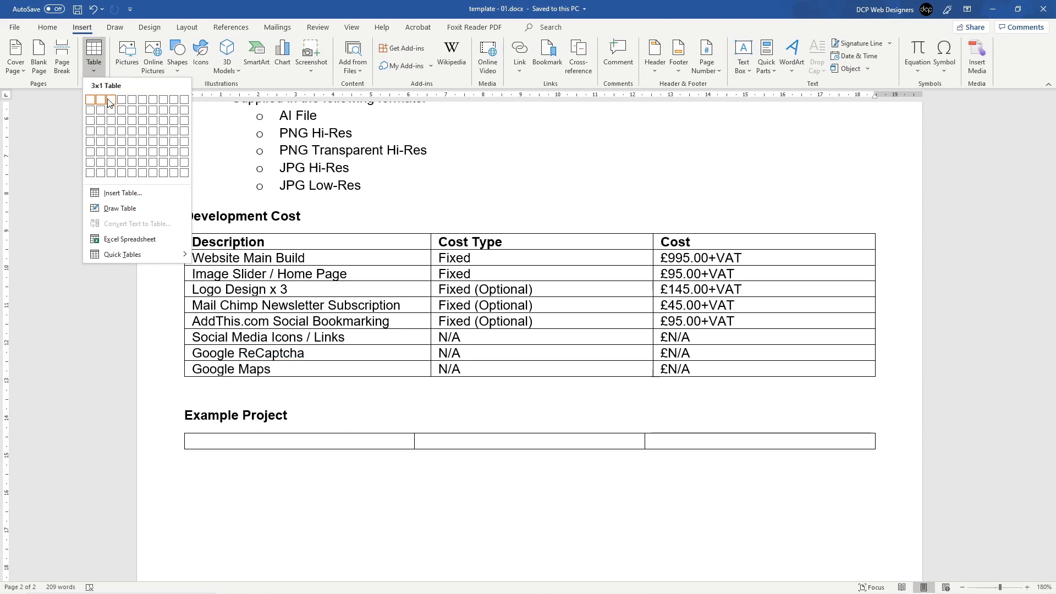
{"action": "left_click", "coordinate": [112, 136]}
{"action": "scroll", "coordinate": [330, 306], "scroll_direction": "down", "scroll_amount": 7}
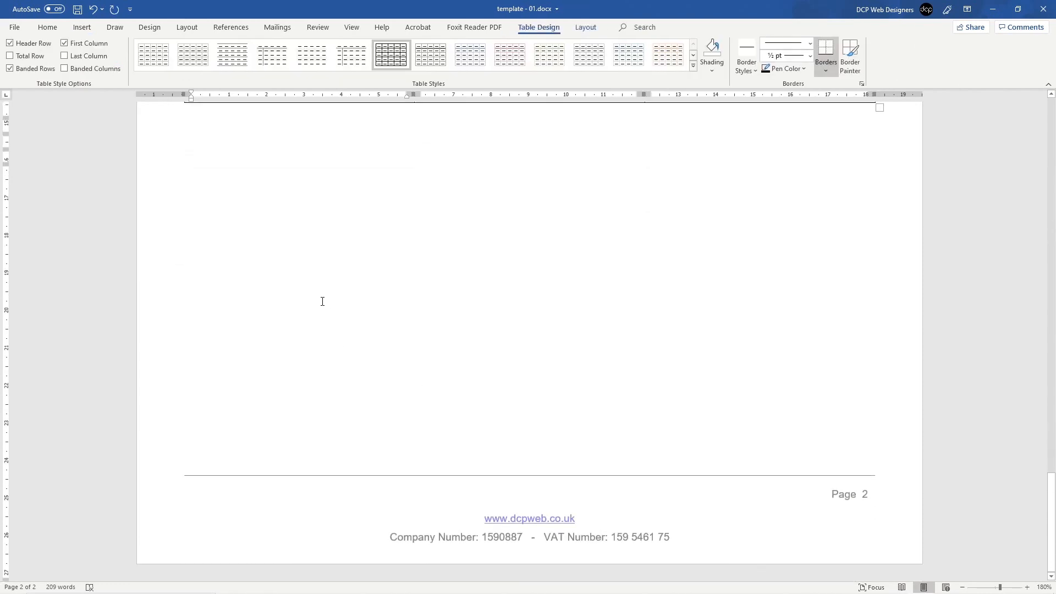
{"action": "scroll", "coordinate": [314, 297], "scroll_direction": "up", "scroll_amount": 4}
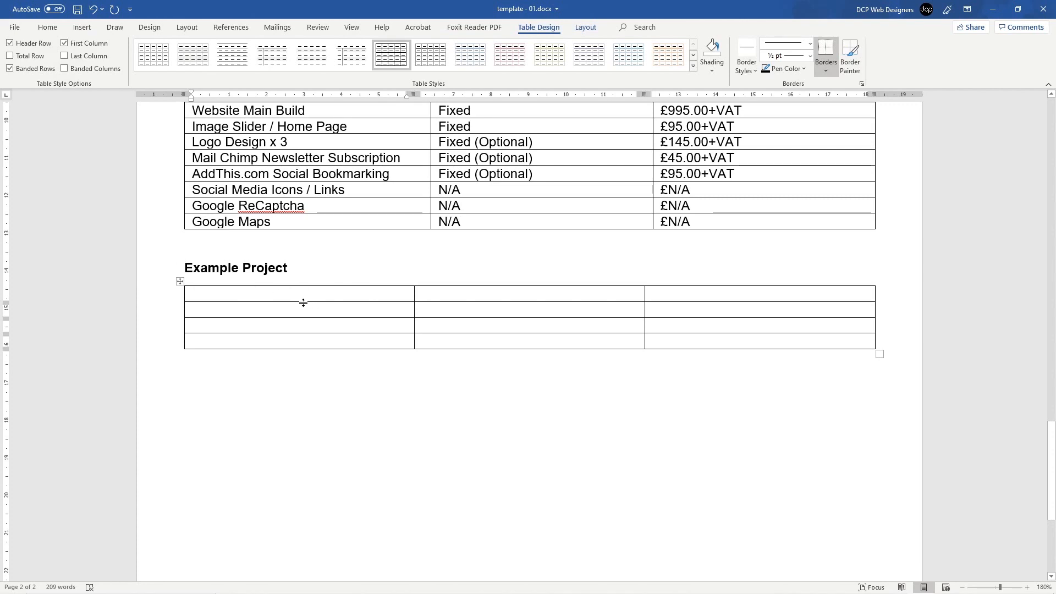
{"action": "left_click", "coordinate": [592, 298]}
{"action": "left_click", "coordinate": [649, 296]}
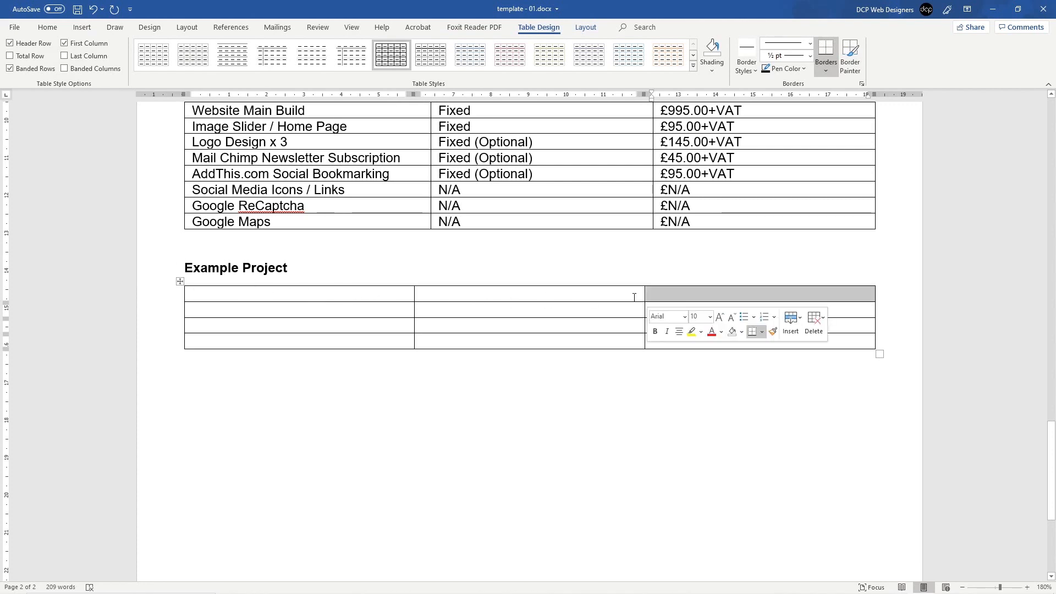
{"action": "left_click", "coordinate": [383, 315]}
{"action": "left_click", "coordinate": [647, 310]}
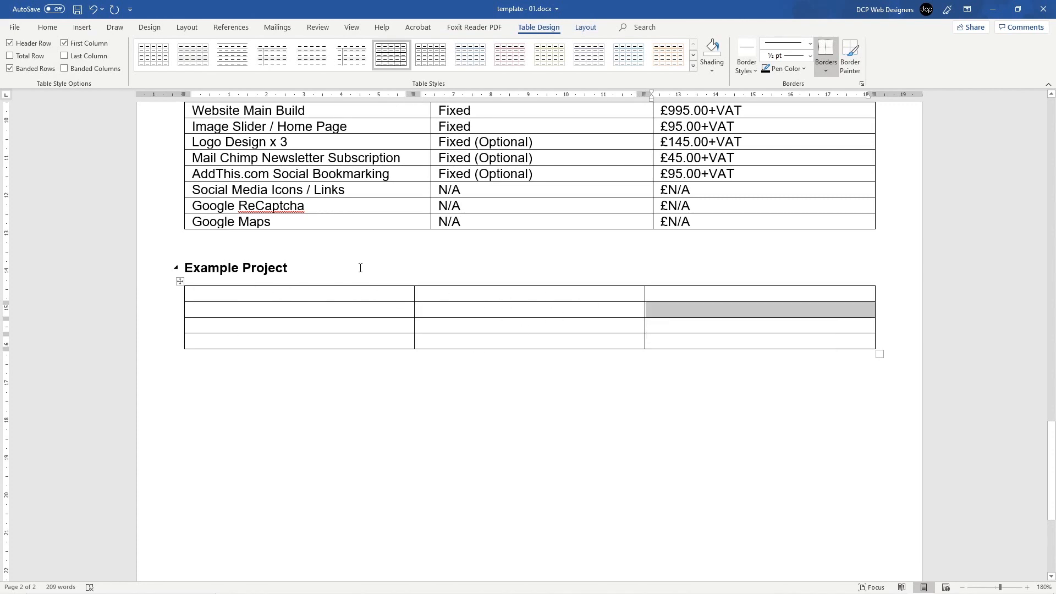
Step: Place the caret in the table's top-left cell, save, and restore the Word window
{"action": "left_click", "coordinate": [362, 296]}
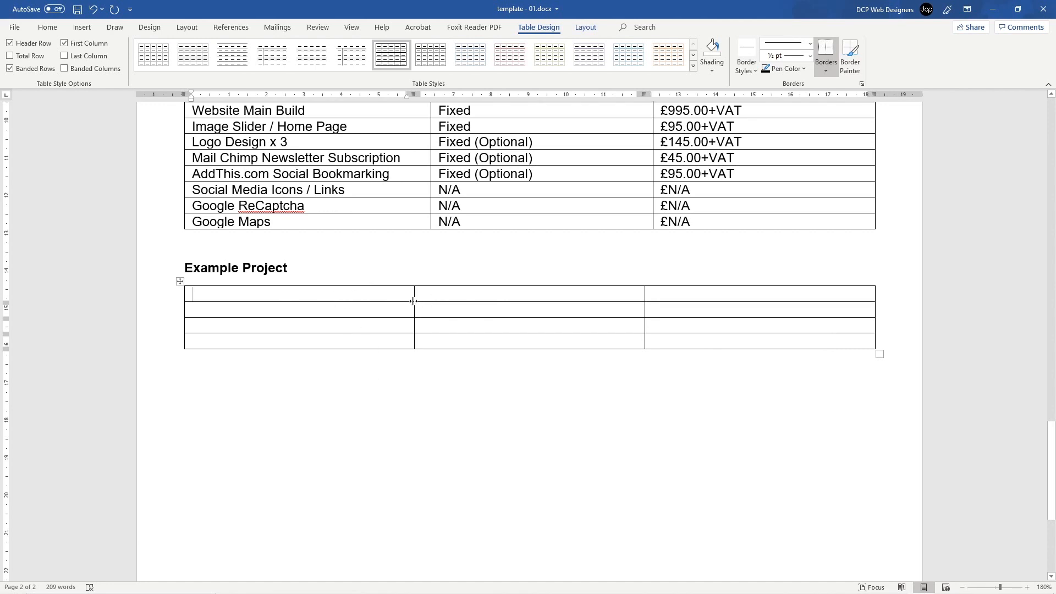
{"action": "key", "text": "ctrl+s"}
{"action": "mouse_move", "coordinate": [672, 9]}
{"action": "left_mouse_down"}
{"action": "mouse_move", "coordinate": [638, 50]}
{"action": "mouse_move", "coordinate": [658, 0]}
{"action": "left_mouse_up"}
Step: Open the Word Beginners Tutorial folder in File Explorer and switch it to Details view
{"action": "left_click", "coordinate": [993, 9]}
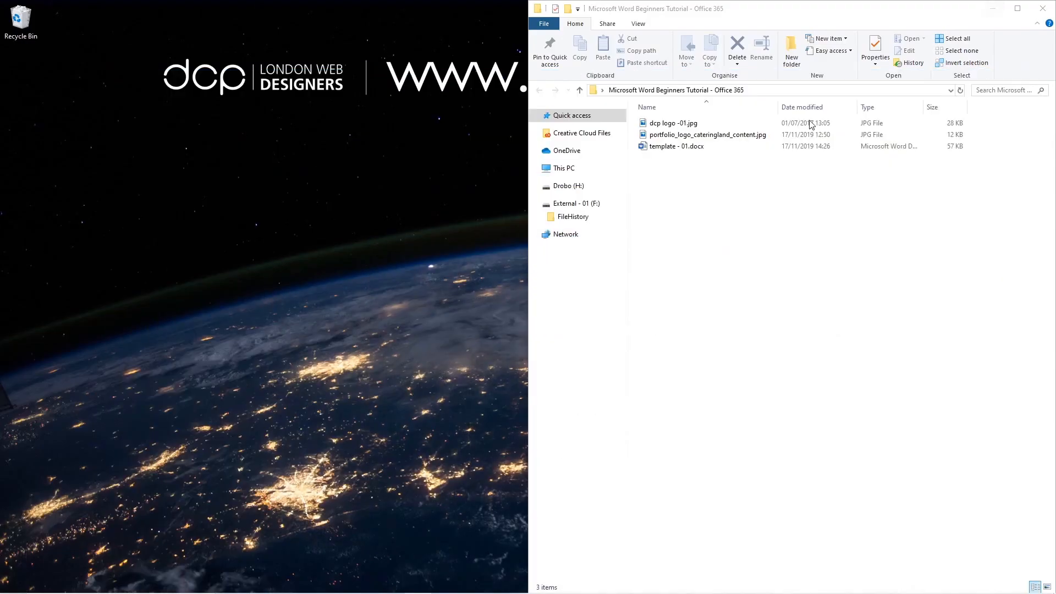
{"action": "left_click_drag", "start_coordinate": [773, 11], "coordinate": [700, 15]}
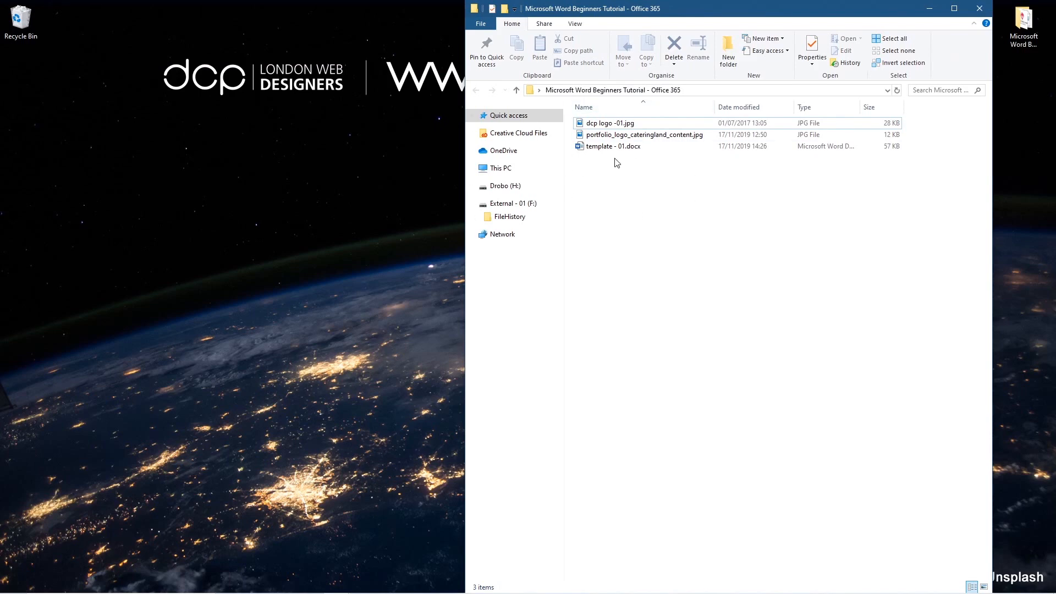
{"action": "left_click", "coordinate": [954, 9]}
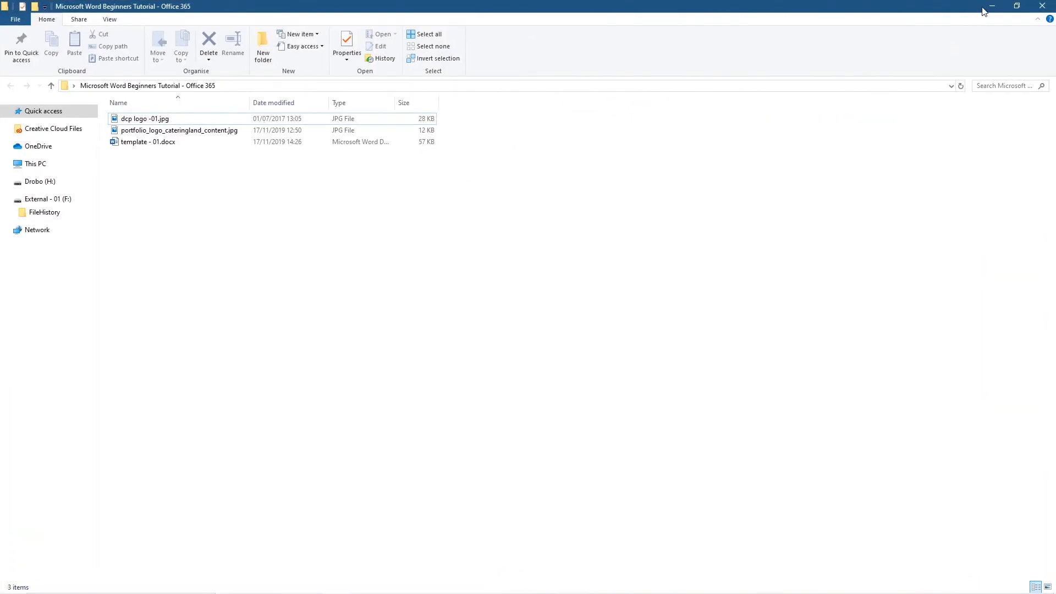
{"action": "left_click", "coordinate": [990, 7]}
{"action": "double_click", "coordinate": [1040, 34]}
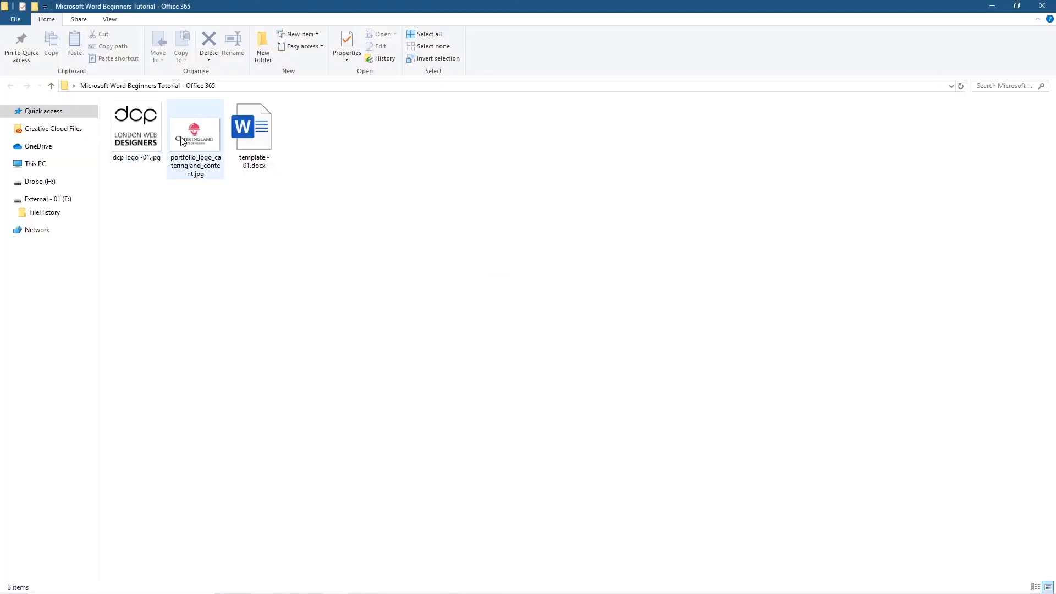
{"action": "left_click", "coordinate": [208, 143]}
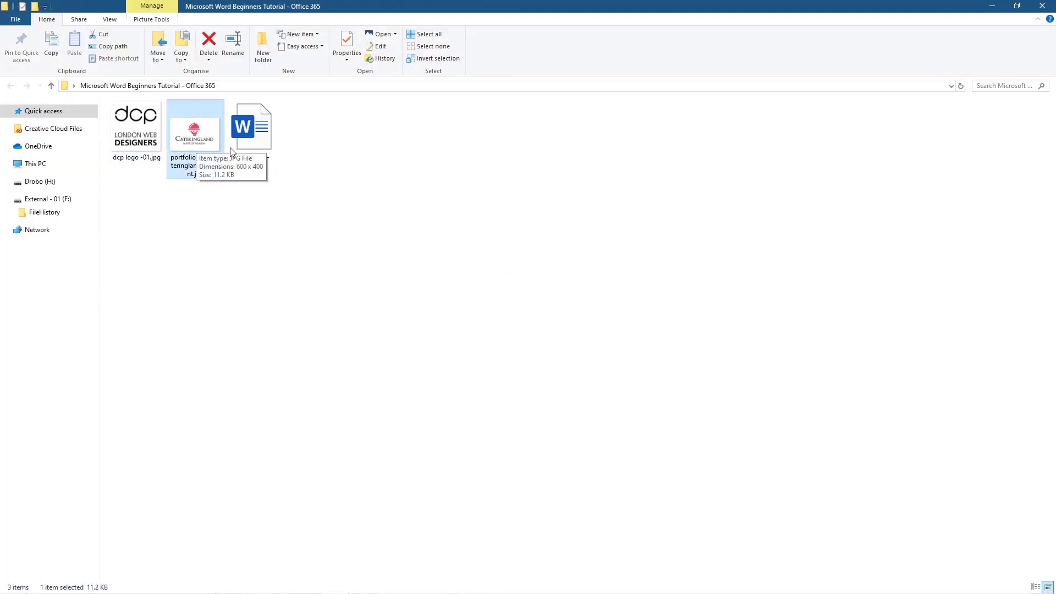
{"action": "left_click", "coordinate": [268, 216]}
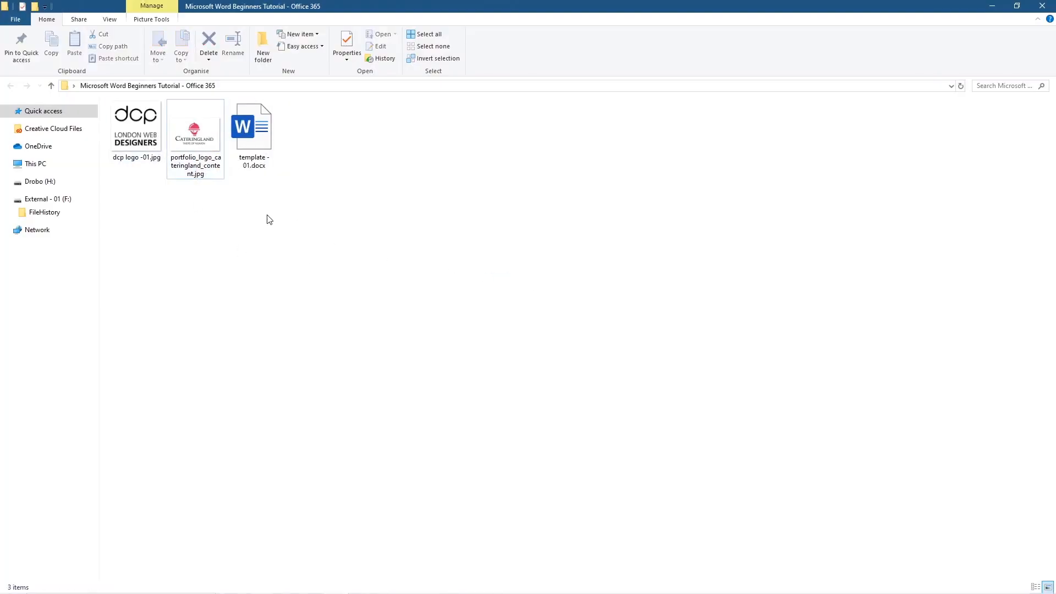
{"action": "left_click", "coordinate": [1036, 587]}
Step: Create a folder named Example Projects, open it, and snap Explorer to the right half
{"action": "right_click", "coordinate": [207, 202]}
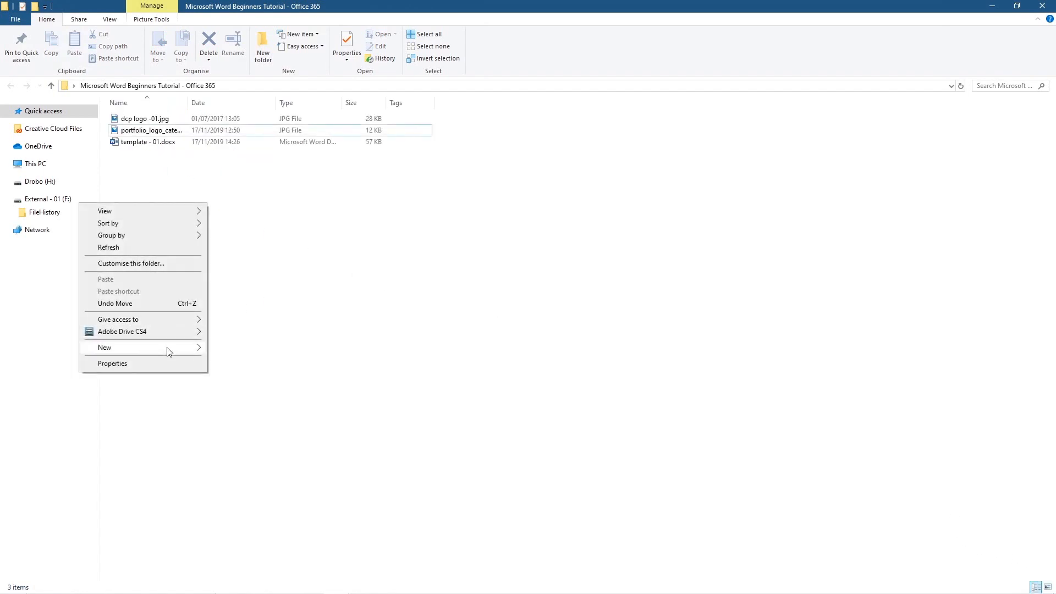
{"action": "mouse_move", "coordinate": [167, 347]}
{"action": "left_click", "coordinate": [272, 348]}
{"action": "type", "text": "Example Projects"}
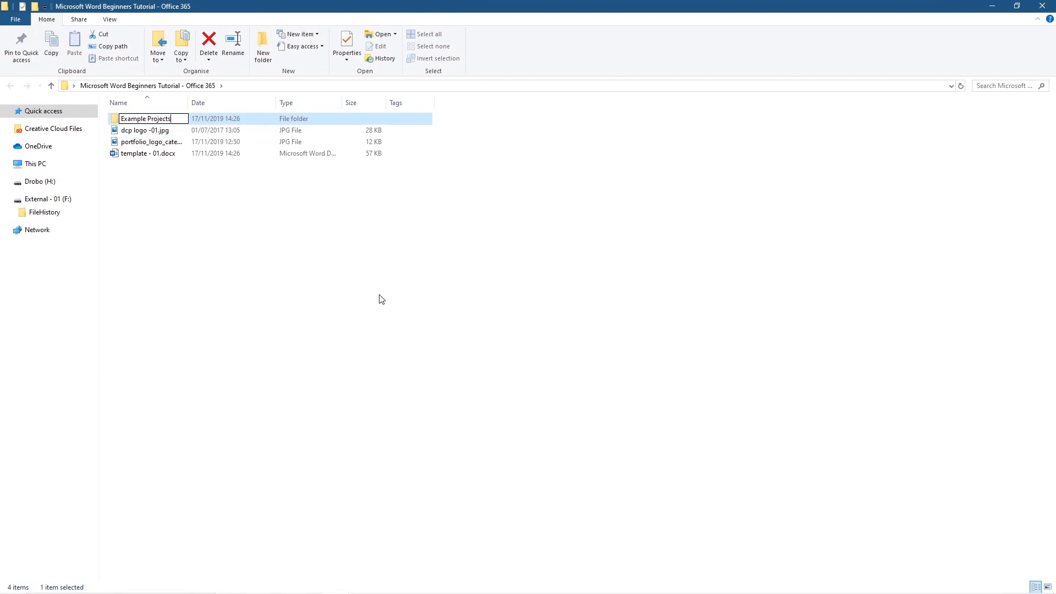
{"action": "key", "text": "Return"}
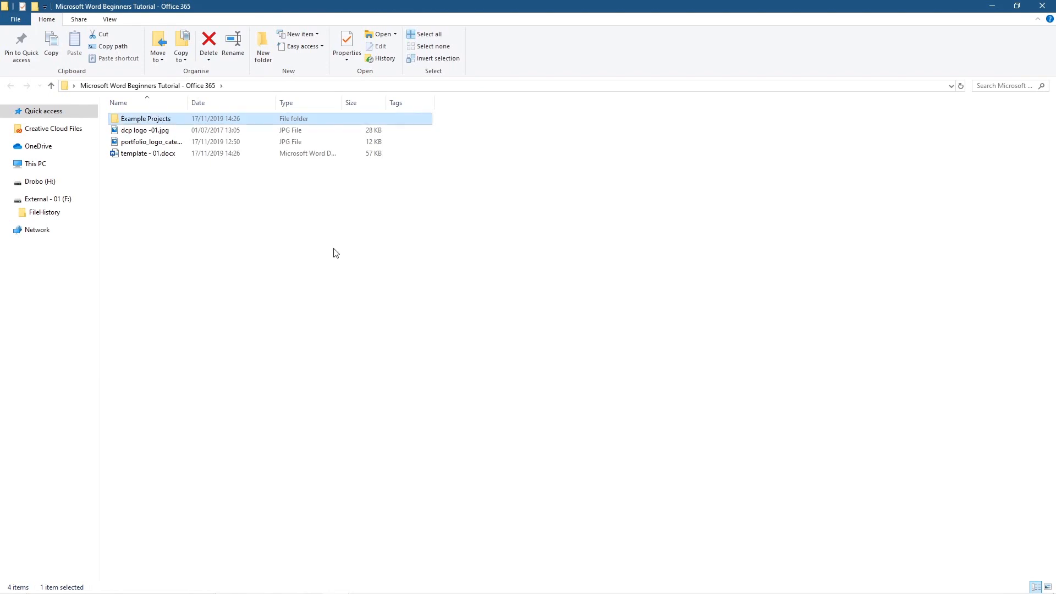
{"action": "double_click", "coordinate": [189, 102]}
{"action": "double_click", "coordinate": [159, 119]}
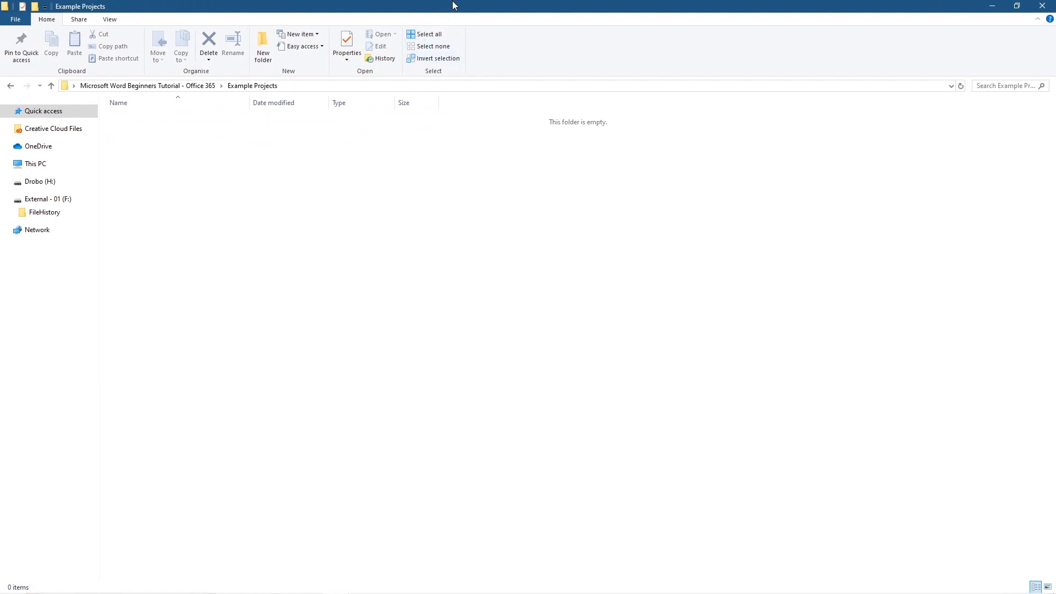
{"action": "key", "text": "super+Right"}
{"action": "key", "text": "super"}
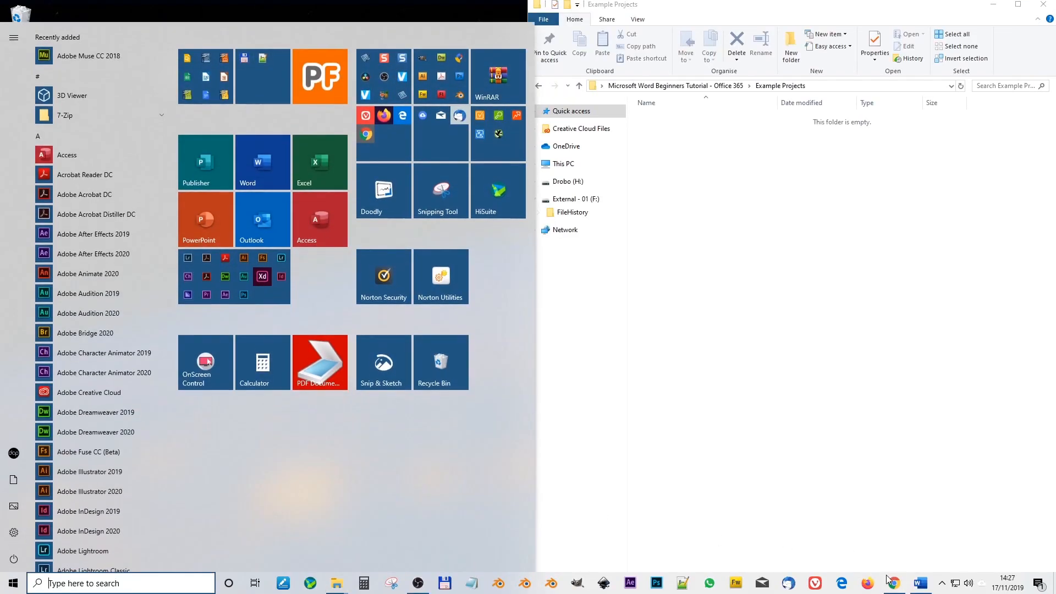
Step: Snap Chrome to the left half beside Explorer and open the DCP portfolio page
{"action": "left_click", "coordinate": [888, 581]}
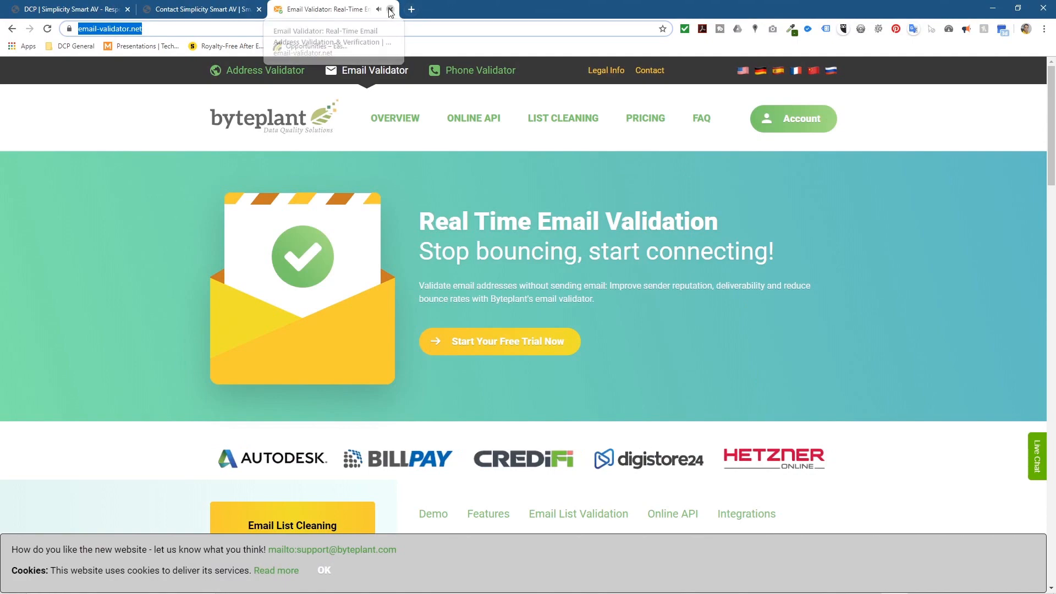
{"action": "left_click", "coordinate": [389, 11]}
{"action": "left_click", "coordinate": [259, 9]}
{"action": "left_click_drag", "start_coordinate": [528, 8], "coordinate": [1, 144]}
{"action": "left_click", "coordinate": [663, 201]}
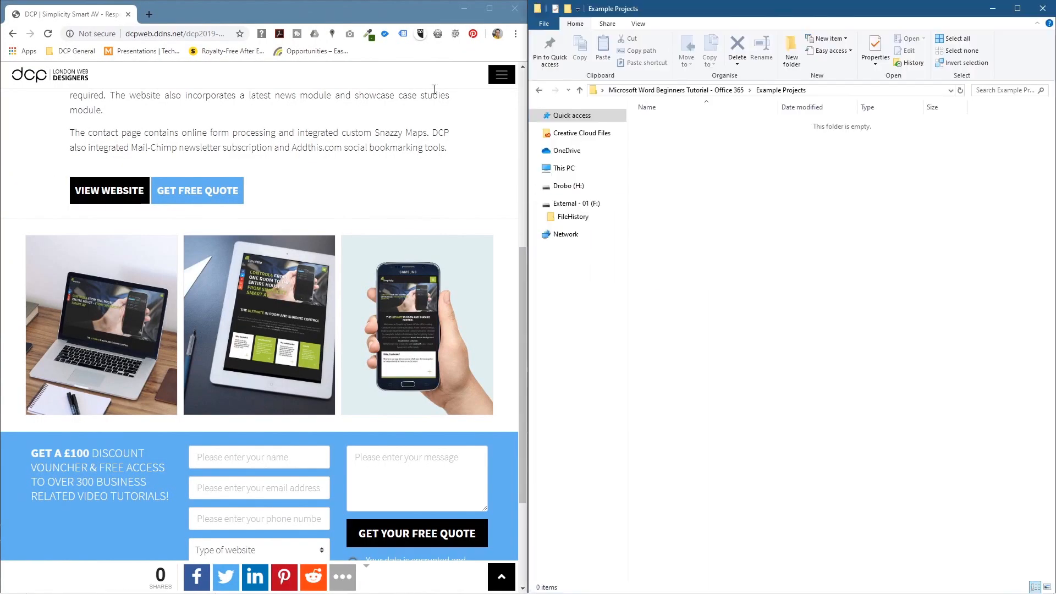
{"action": "left_click", "coordinate": [502, 74]}
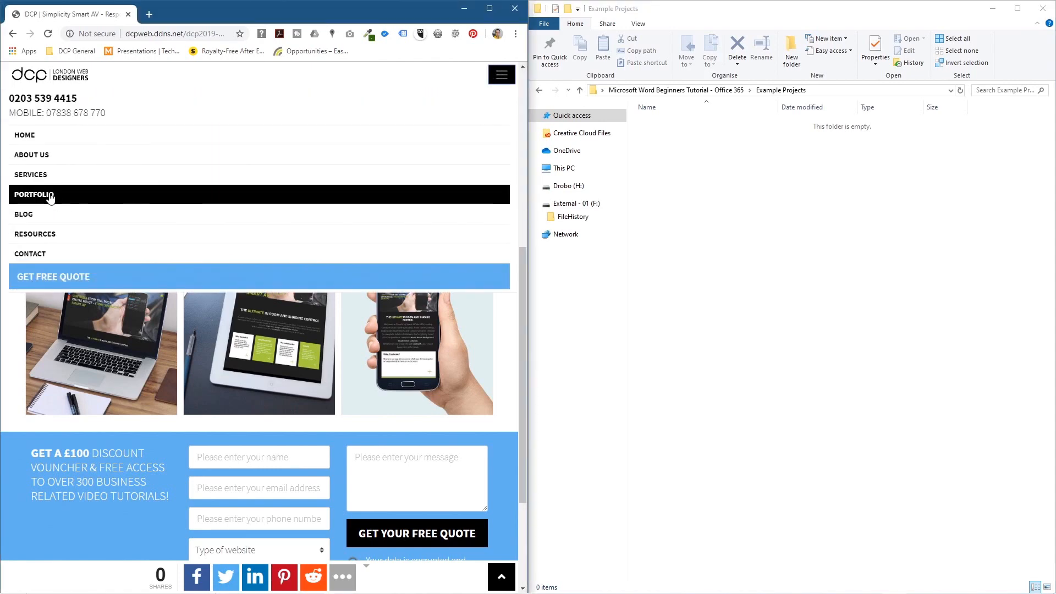
{"action": "left_click", "coordinate": [250, 193]}
Step: Save the We Breathe Media and Jedi Robe mockups into Example Projects
{"action": "left_click", "coordinate": [158, 253]}
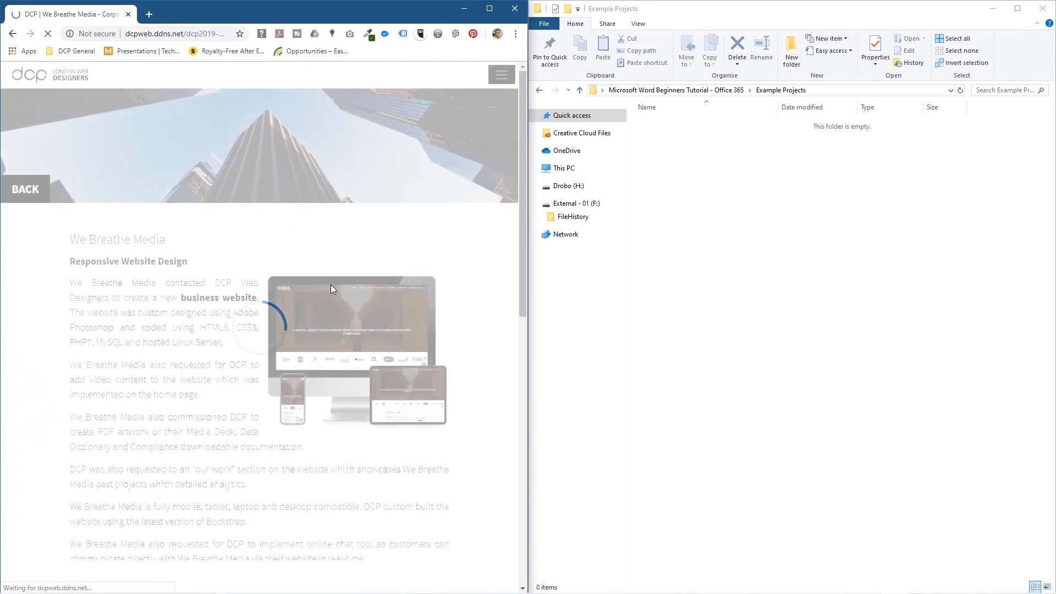
{"action": "left_click_drag", "start_coordinate": [345, 311], "coordinate": [715, 173]}
{"action": "left_click", "coordinate": [13, 36]}
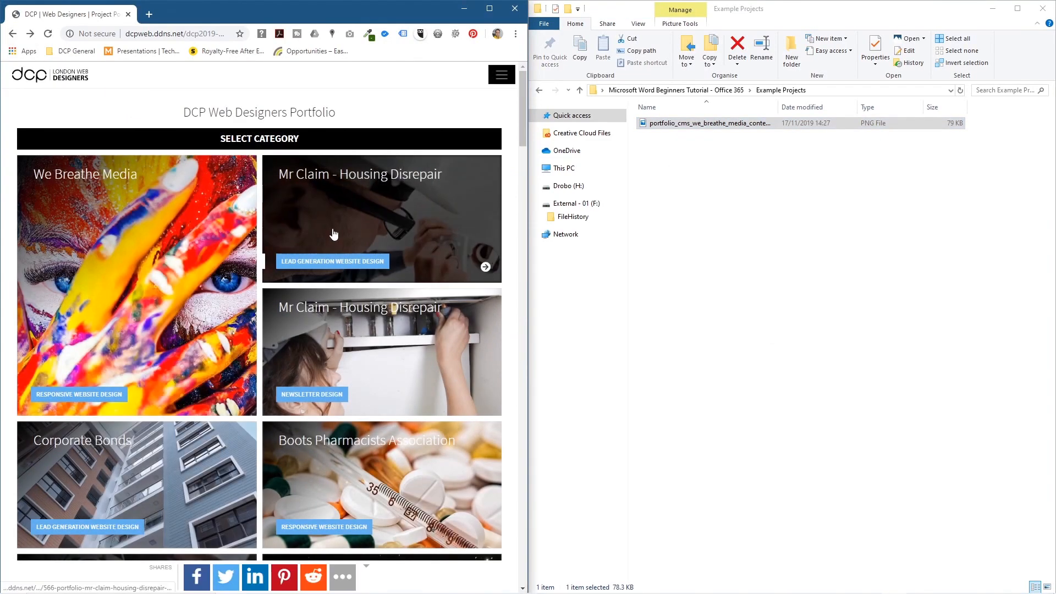
{"action": "left_click", "coordinate": [341, 237]}
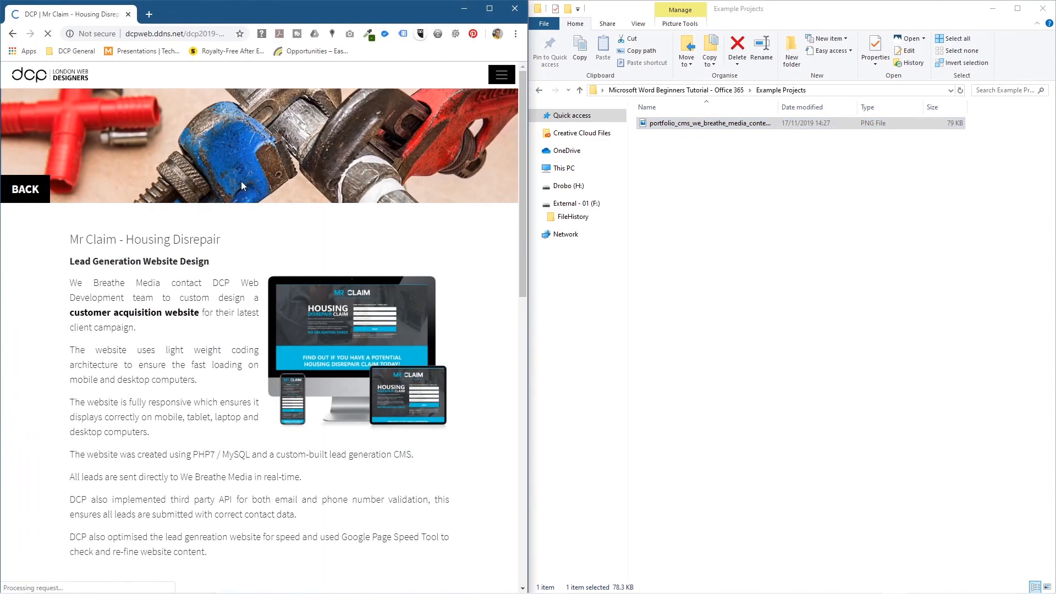
{"action": "left_click", "coordinate": [13, 34]}
{"action": "scroll", "coordinate": [352, 330], "scroll_direction": "down", "scroll_amount": 3}
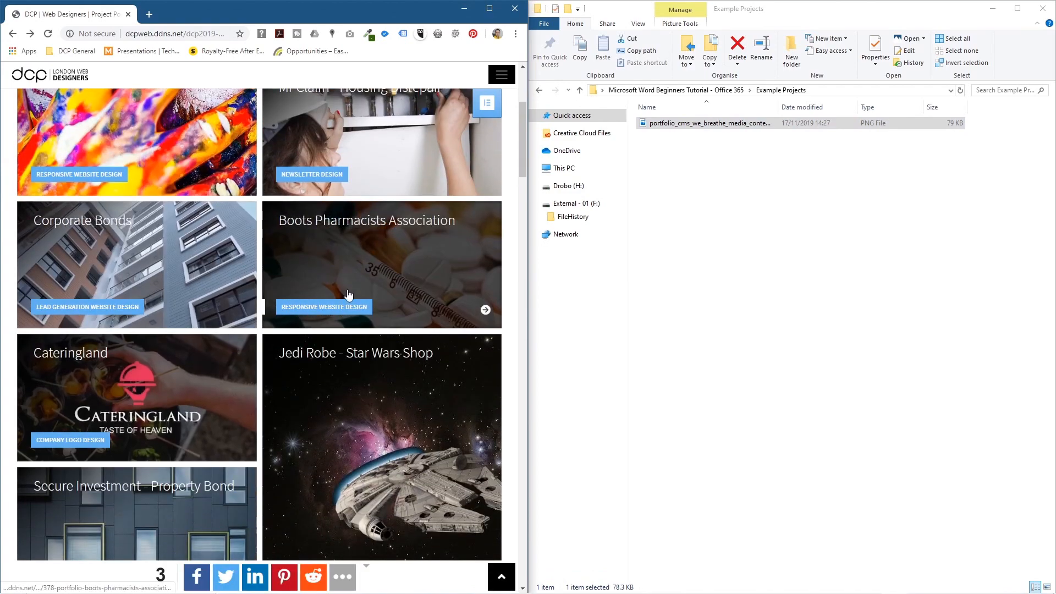
{"action": "left_click", "coordinate": [357, 353]}
{"action": "left_click_drag", "start_coordinate": [342, 358], "coordinate": [717, 324]}
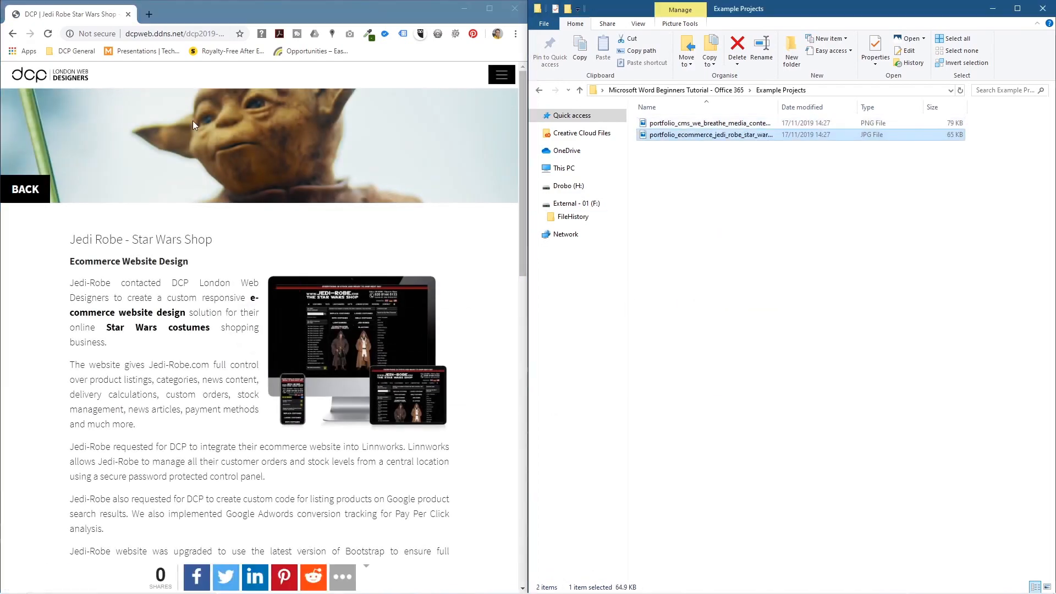
Step: Save the Pretty Bean Coffee and Simplicity Smart AV mockups into Example Projects
{"action": "left_click", "coordinate": [13, 34]}
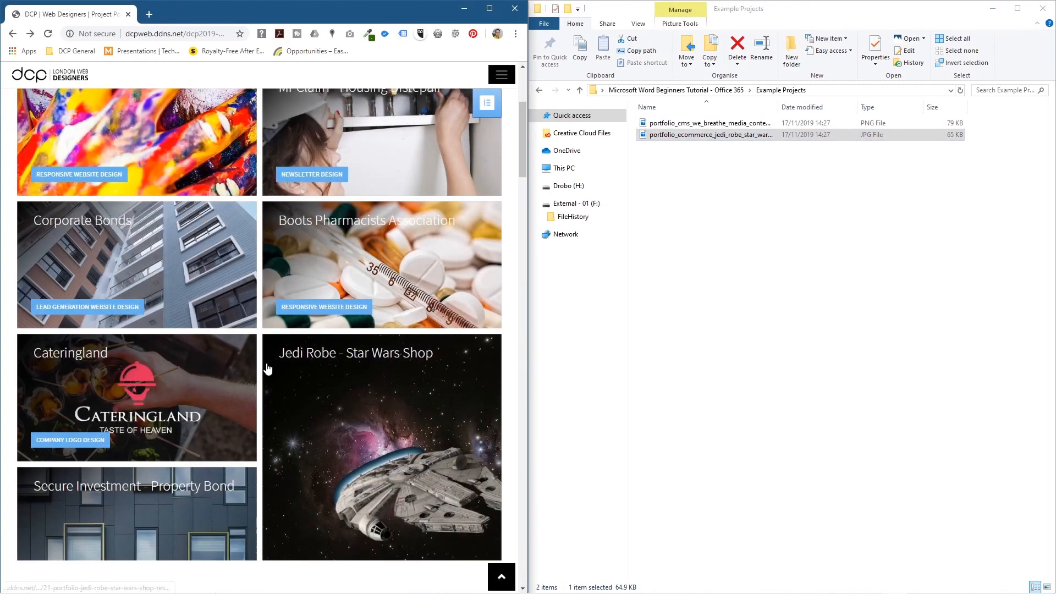
{"action": "scroll", "coordinate": [220, 333], "scroll_direction": "down", "scroll_amount": 2}
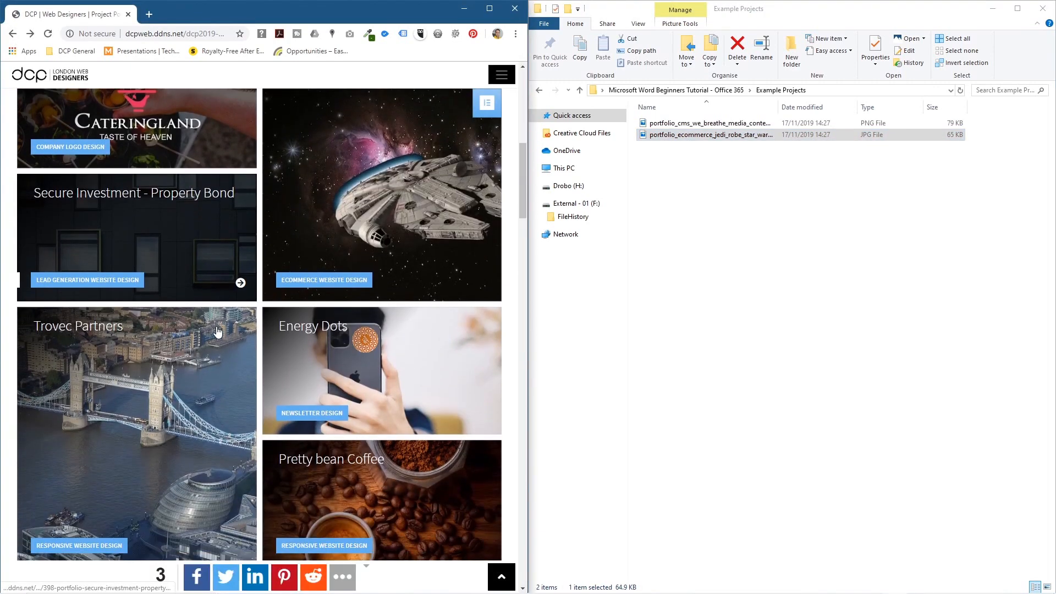
{"action": "scroll", "coordinate": [372, 370], "scroll_direction": "down", "scroll_amount": 2}
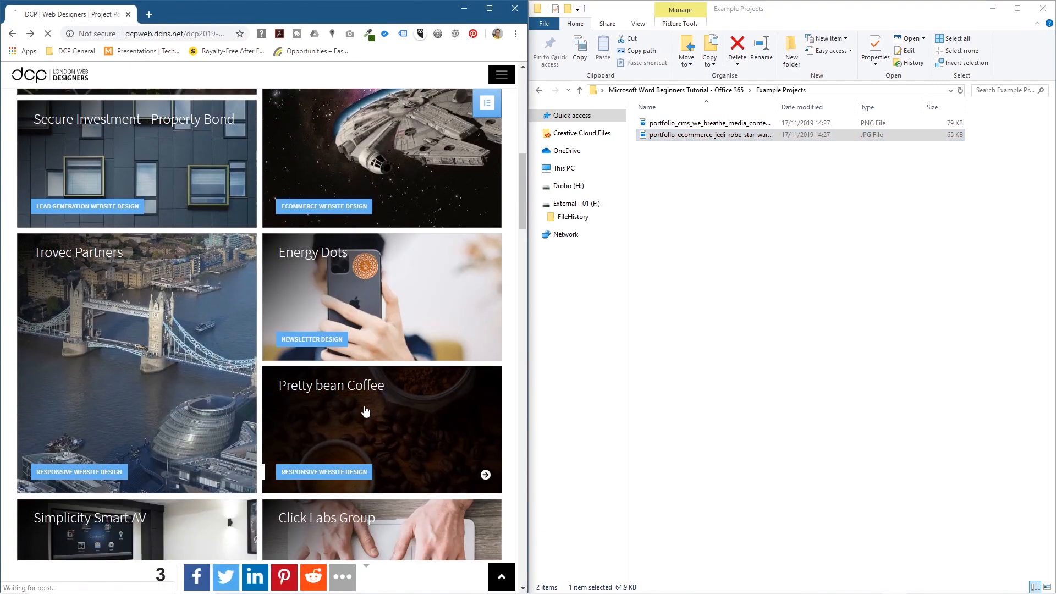
{"action": "left_click", "coordinate": [365, 407]}
{"action": "left_click_drag", "start_coordinate": [338, 313], "coordinate": [682, 302]}
{"action": "left_click_drag", "start_coordinate": [404, 300], "coordinate": [747, 358]}
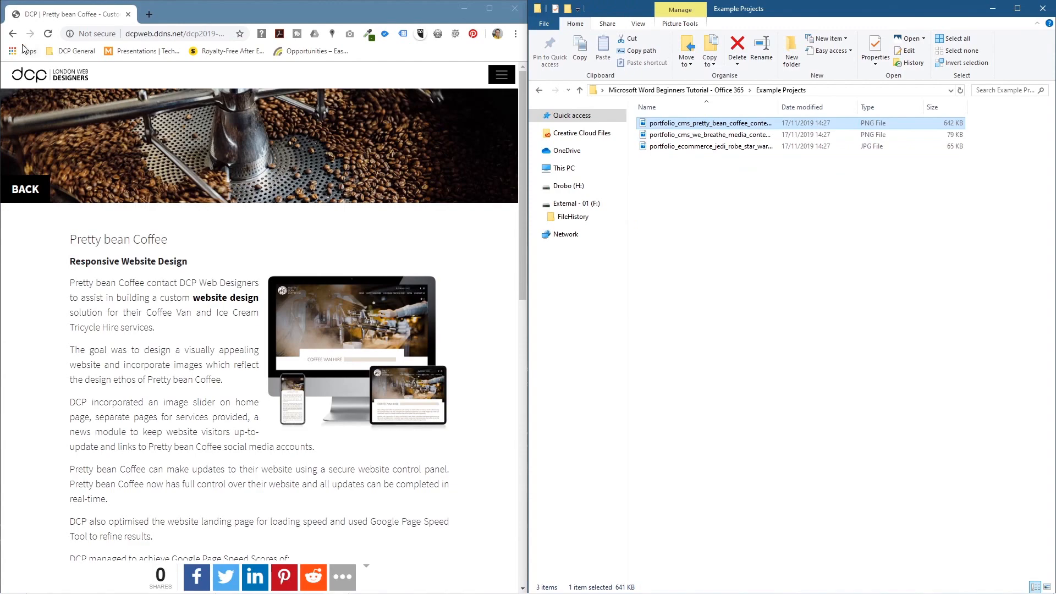
{"action": "left_click", "coordinate": [12, 33]}
{"action": "scroll", "coordinate": [328, 409], "scroll_direction": "down", "scroll_amount": 4}
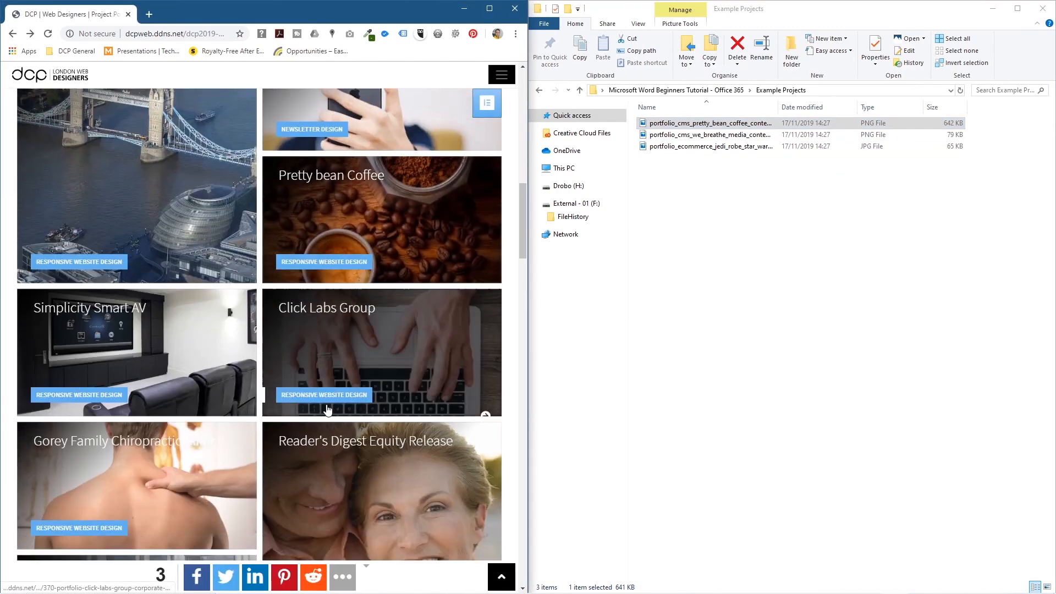
{"action": "left_click", "coordinate": [147, 349]}
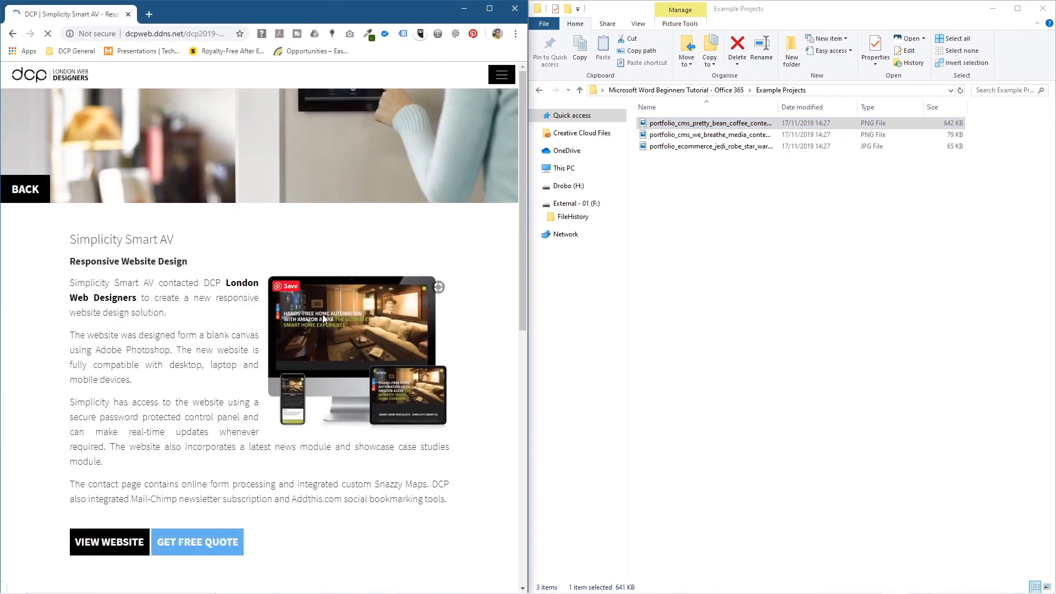
{"action": "left_click_drag", "start_coordinate": [324, 318], "coordinate": [681, 225]}
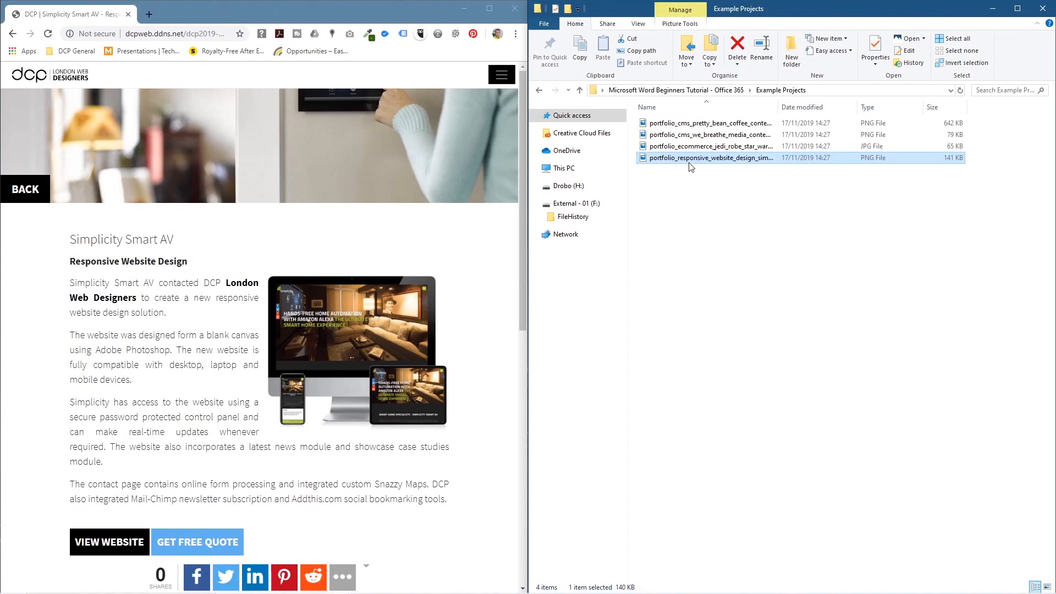
Step: Delete the responsive design image and save the Gorey Chiropractic and Window Shading mockups
{"action": "key", "text": "Delete"}
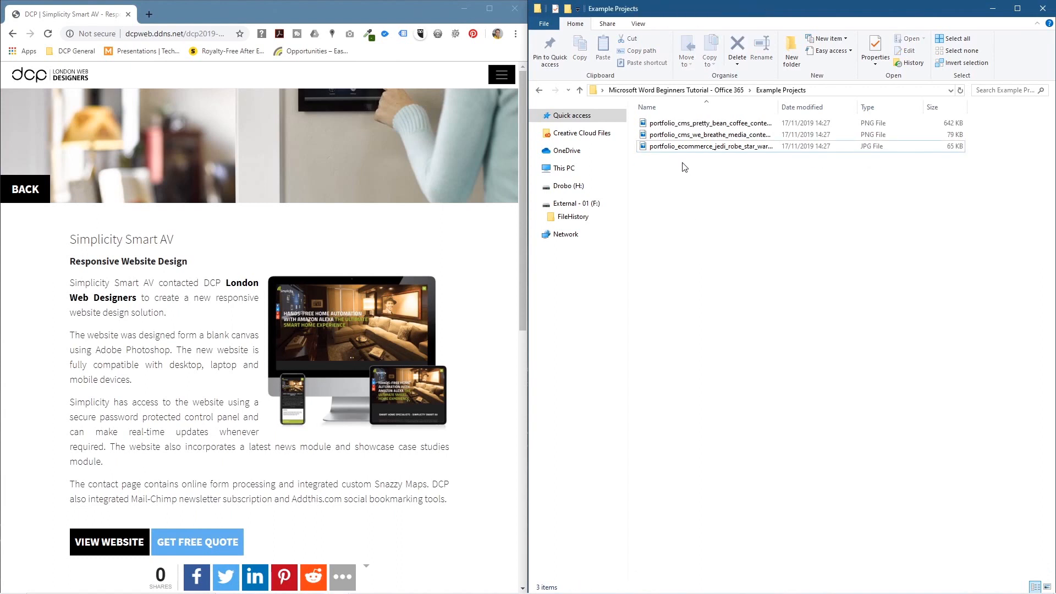
{"action": "mouse_move", "coordinate": [307, 320]}
{"action": "left_click", "coordinate": [13, 34]}
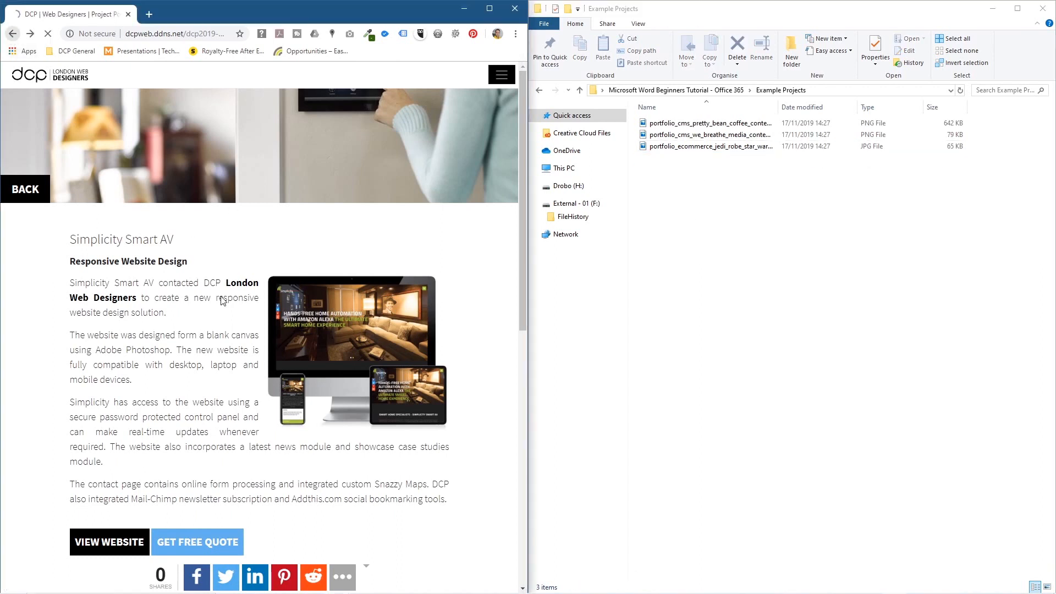
{"action": "scroll", "coordinate": [234, 343], "scroll_direction": "down", "scroll_amount": 3}
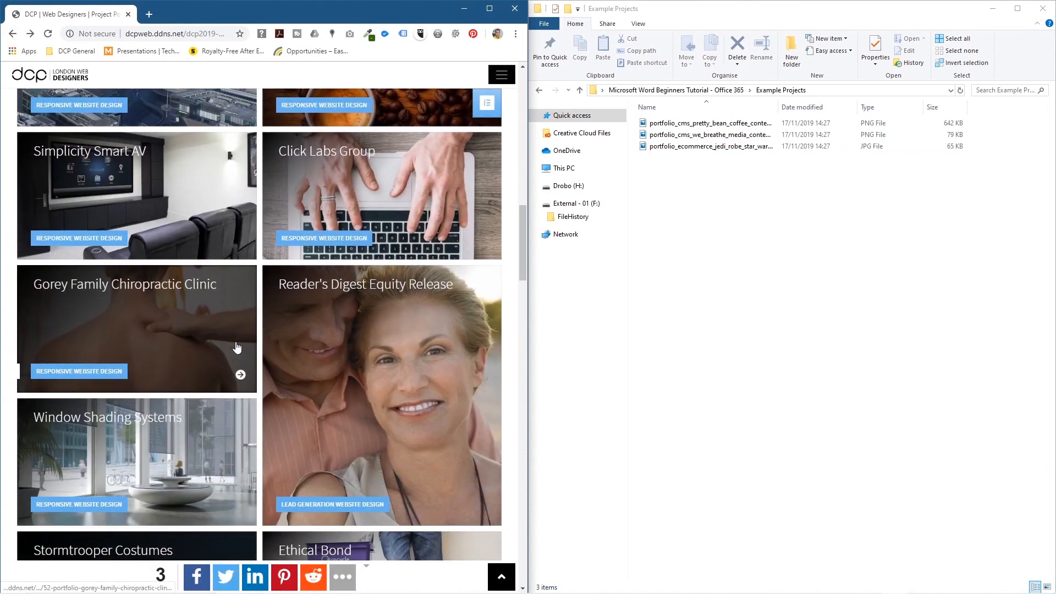
{"action": "left_click", "coordinate": [192, 332]}
{"action": "left_click_drag", "start_coordinate": [348, 325], "coordinate": [726, 264]}
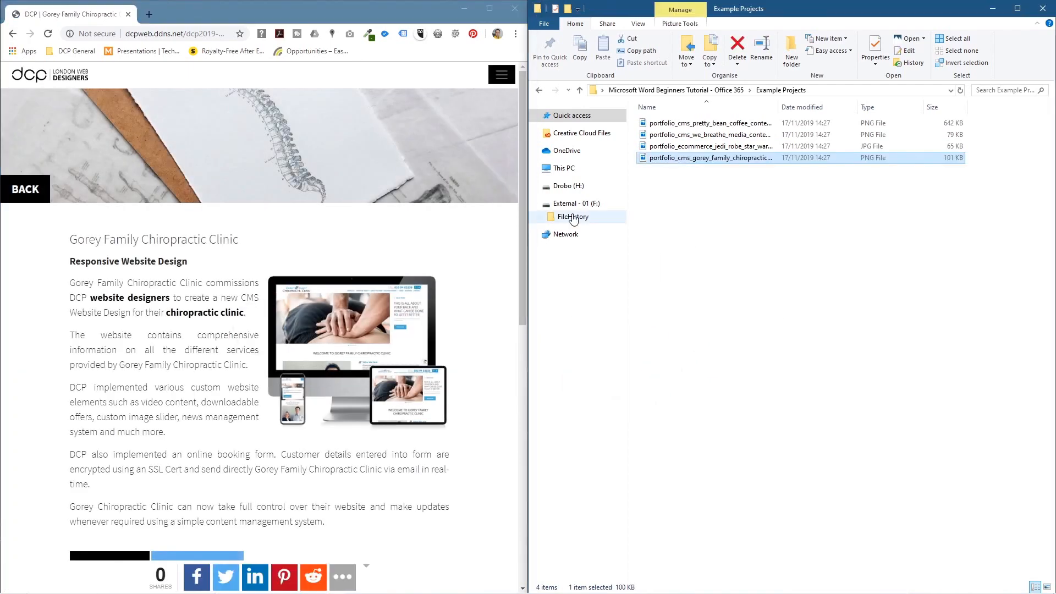
{"action": "left_click", "coordinate": [12, 34]}
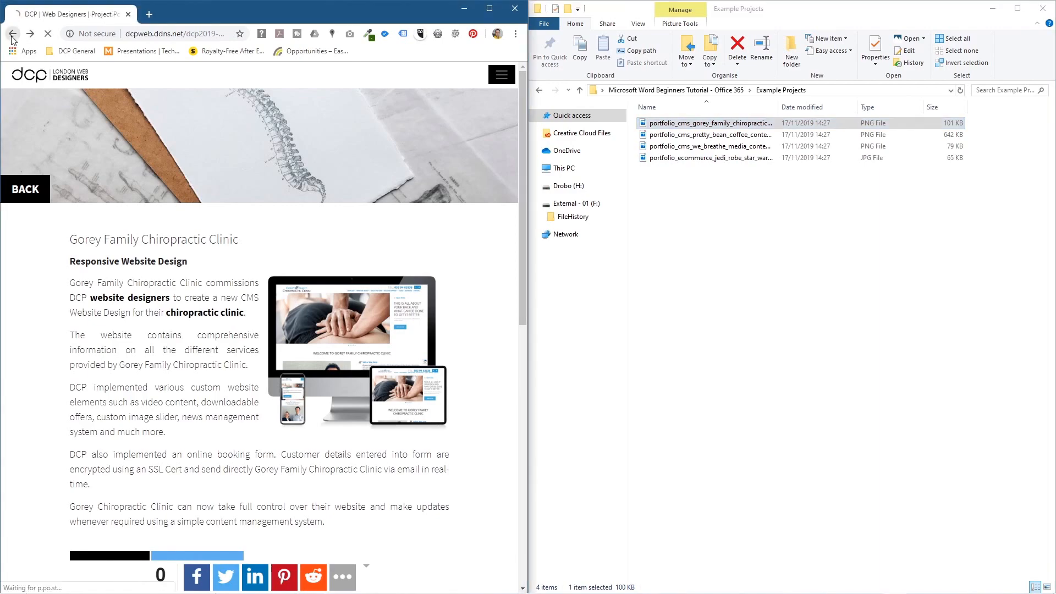
{"action": "scroll", "coordinate": [229, 363], "scroll_direction": "down", "scroll_amount": 4}
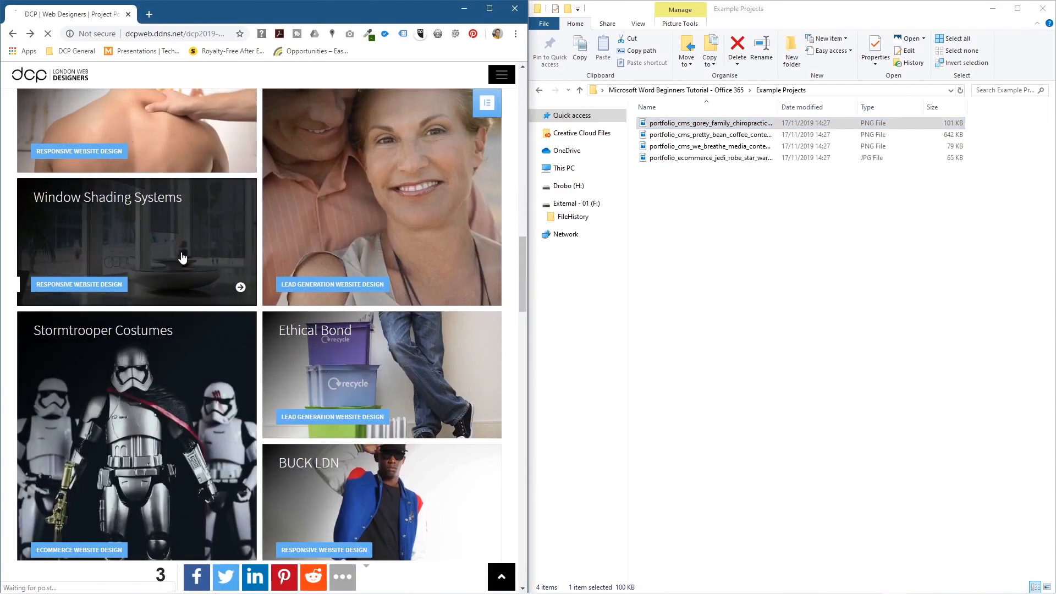
{"action": "left_click", "coordinate": [177, 273]}
{"action": "mouse_move", "coordinate": [355, 337]}
{"action": "left_mouse_down"}
{"action": "mouse_move", "coordinate": [569, 347]}
{"action": "mouse_move", "coordinate": [743, 270]}
{"action": "left_mouse_up"}
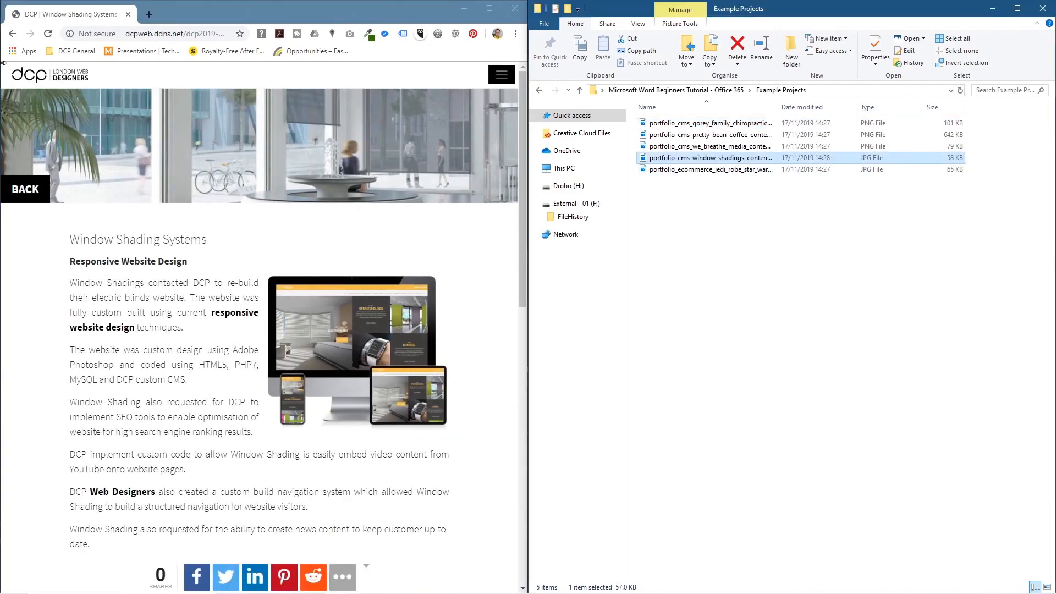
Step: Save the Cafe Bite mockup into Example Projects
{"action": "left_click", "coordinate": [13, 34]}
{"action": "scroll", "coordinate": [198, 350], "scroll_direction": "down", "scroll_amount": 3}
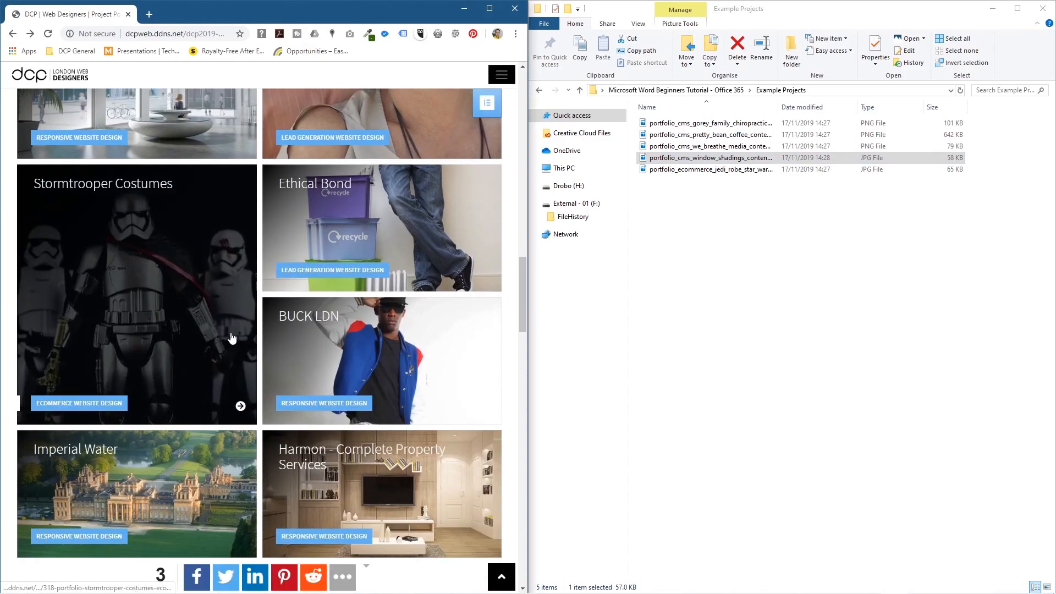
{"action": "scroll", "coordinate": [213, 330], "scroll_direction": "down", "scroll_amount": 4}
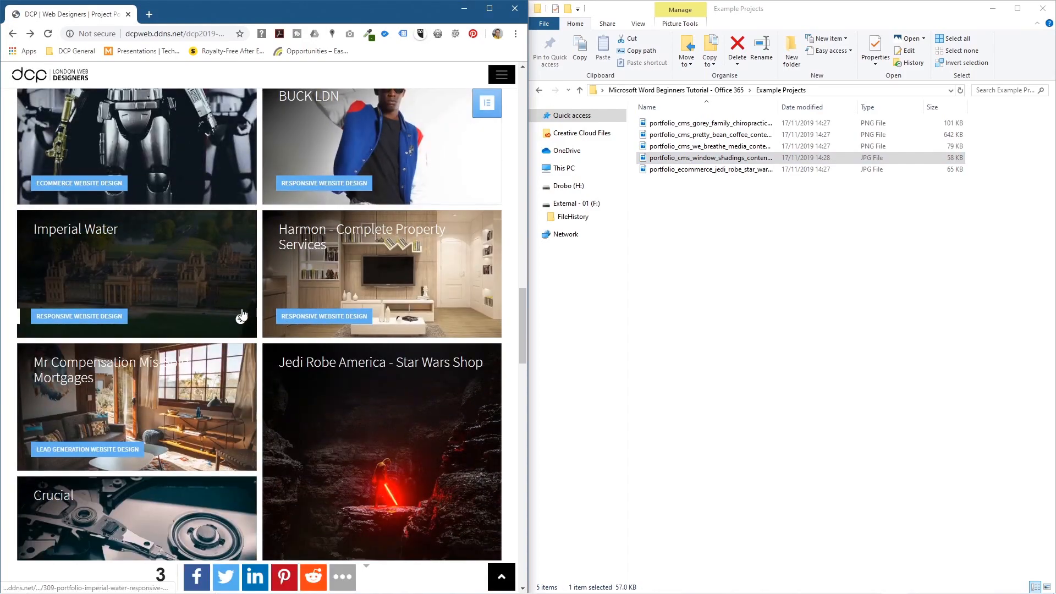
{"action": "scroll", "coordinate": [242, 314], "scroll_direction": "down", "scroll_amount": 7}
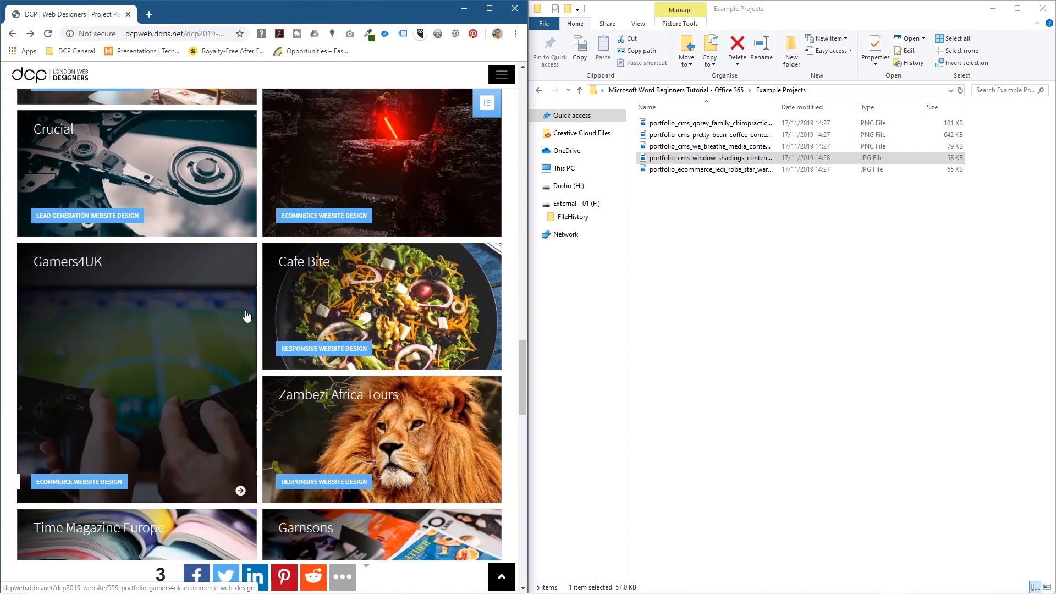
{"action": "left_click", "coordinate": [358, 300]}
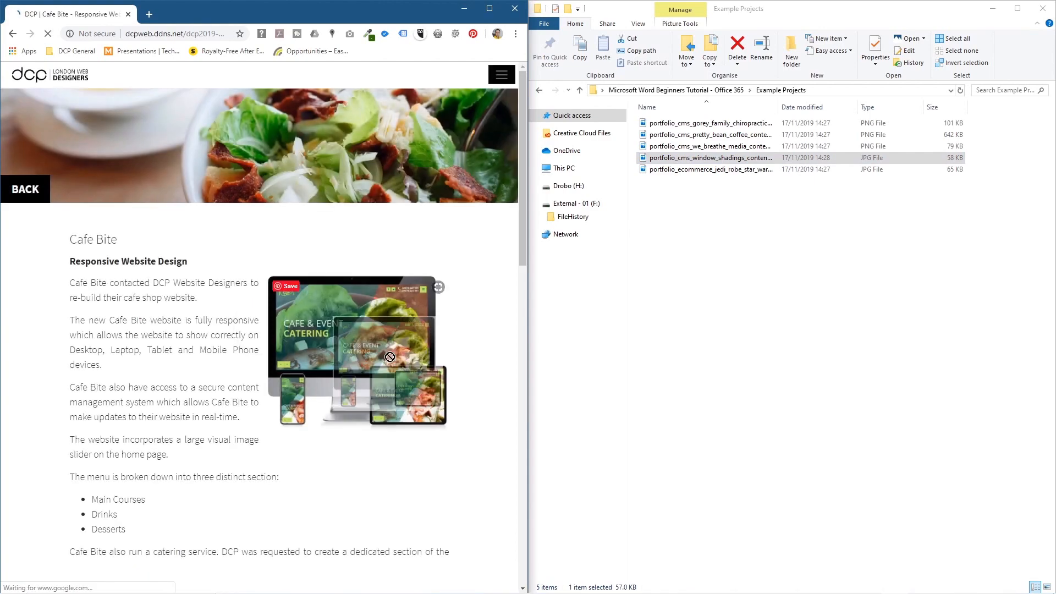
{"action": "left_click_drag", "start_coordinate": [389, 356], "coordinate": [759, 295]}
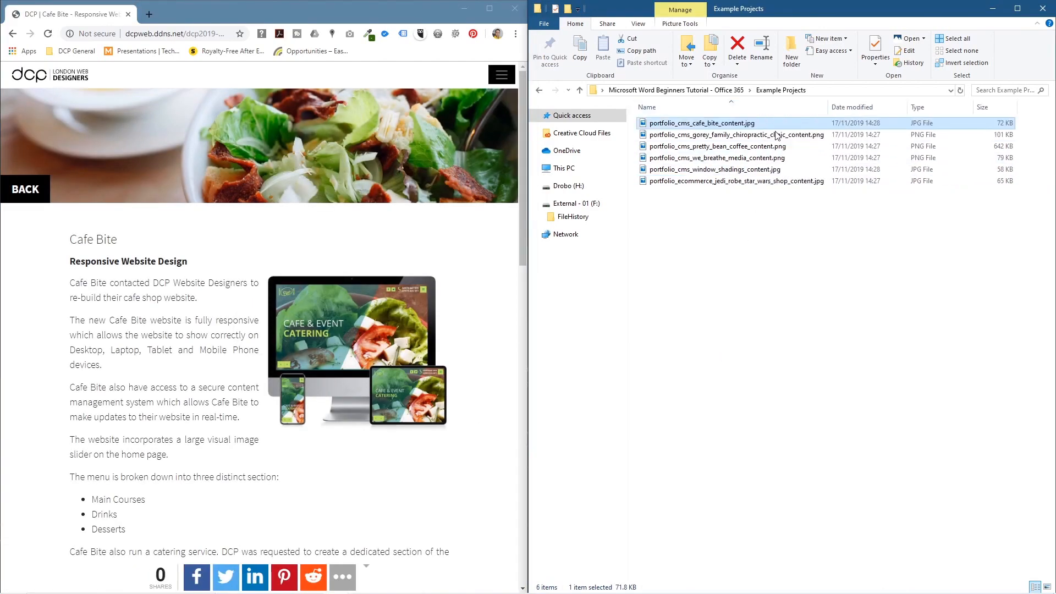
Step: Drag portfolio_cms_cafe_bite_content.jpg from Example Projects into Word's Example Project table
{"action": "left_click", "coordinate": [465, 15]}
{"action": "key", "text": "alt+Tab"}
{"action": "key", "text": "Tab"}
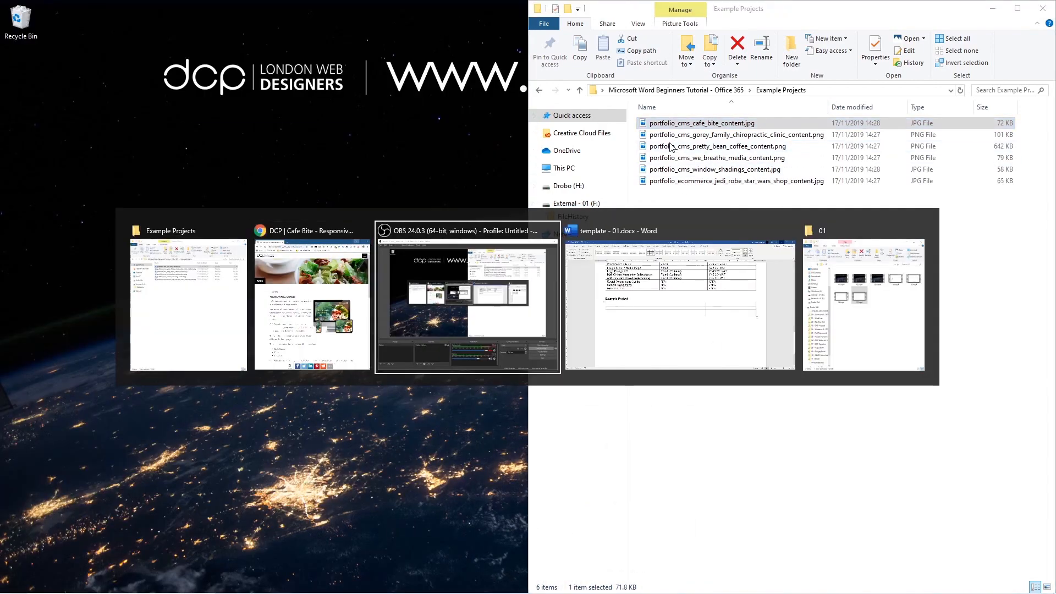
{"action": "key", "text": "Tab"}
{"action": "key", "text": "alt+Tab"}
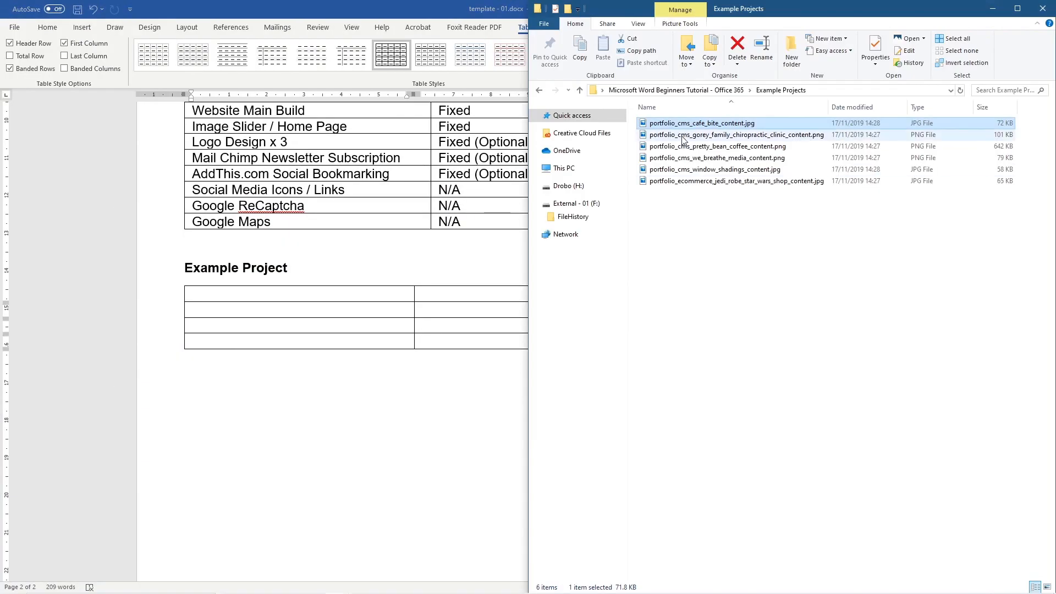
{"action": "left_click_drag", "start_coordinate": [682, 125], "coordinate": [302, 298]}
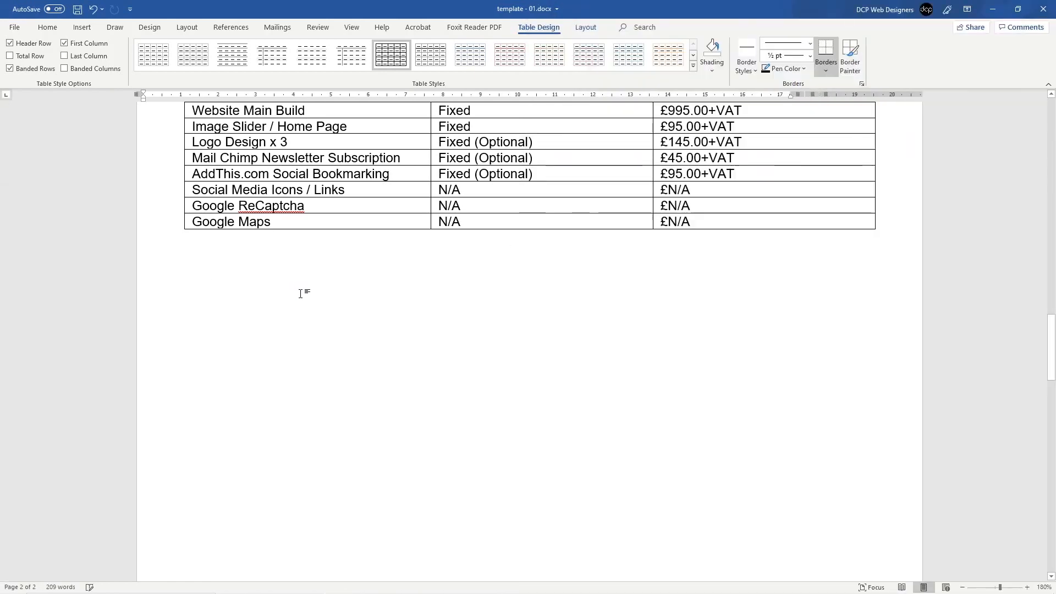
Step: Resize the Cafe Bite mockup by its corner handle until it fills the table's first cell
{"action": "scroll", "coordinate": [373, 310], "scroll_direction": "down", "scroll_amount": 15}
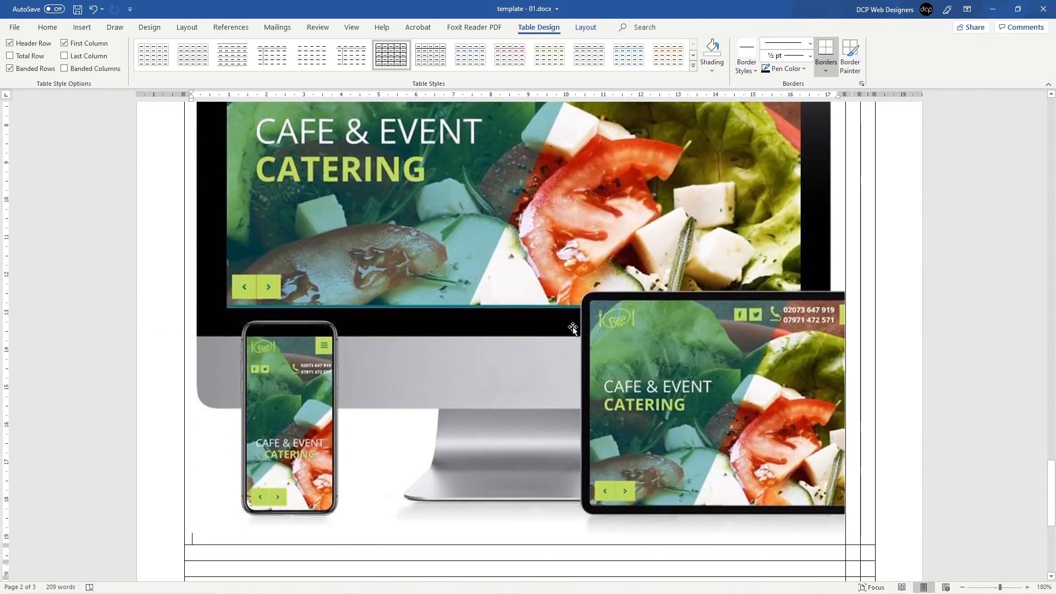
{"action": "left_click", "coordinate": [573, 329]}
{"action": "scroll", "coordinate": [550, 308], "scroll_direction": "up", "scroll_amount": 5}
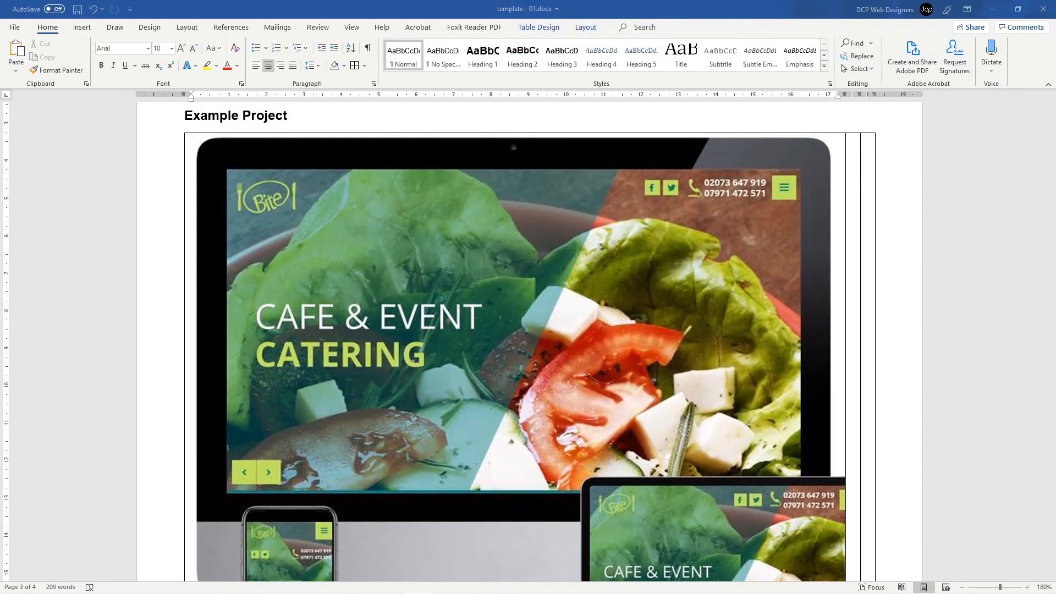
{"action": "left_click", "coordinate": [557, 330]}
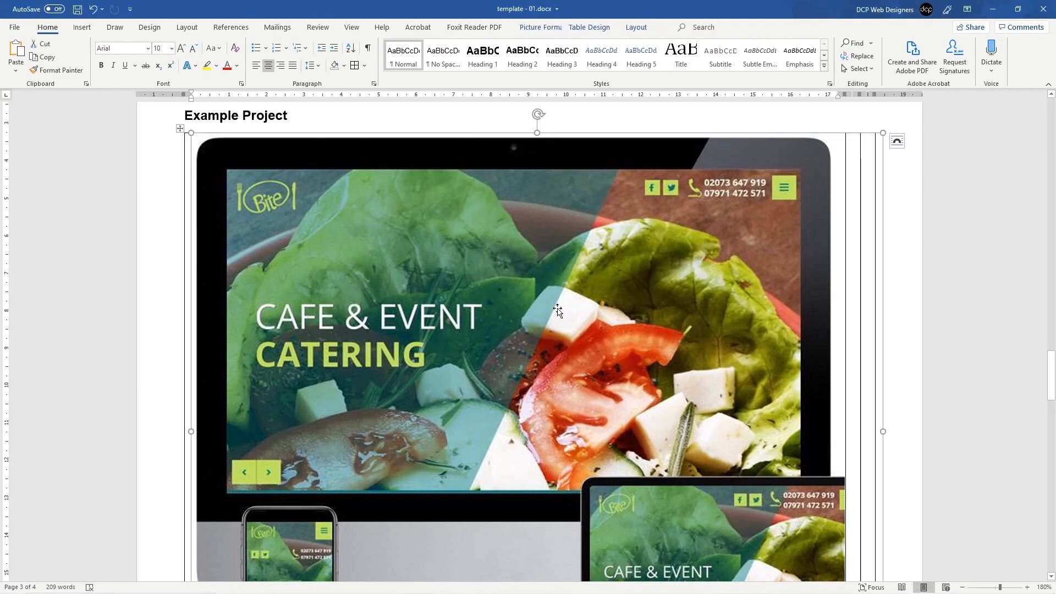
{"action": "scroll", "coordinate": [529, 370], "scroll_direction": "down", "scroll_amount": 5}
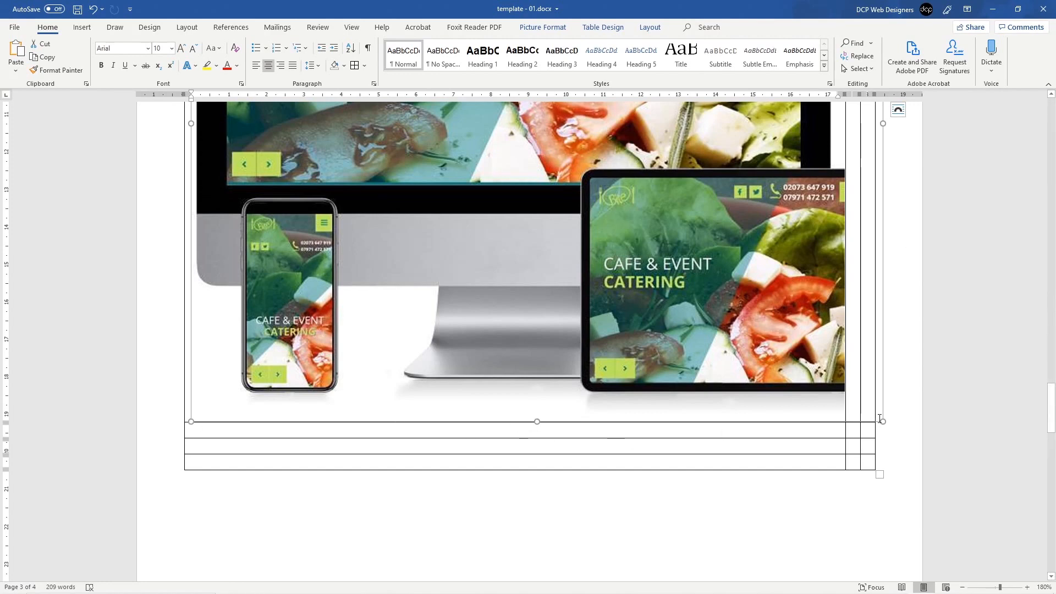
{"action": "left_click_drag", "start_coordinate": [883, 421], "coordinate": [411, 167]}
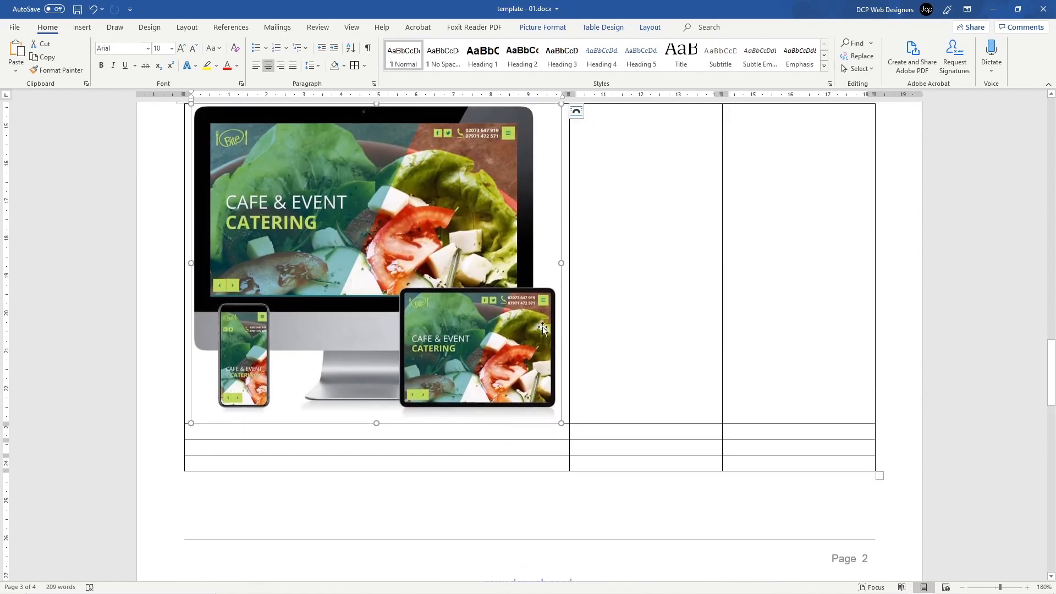
{"action": "scroll", "coordinate": [518, 232], "scroll_direction": "up", "scroll_amount": 3}
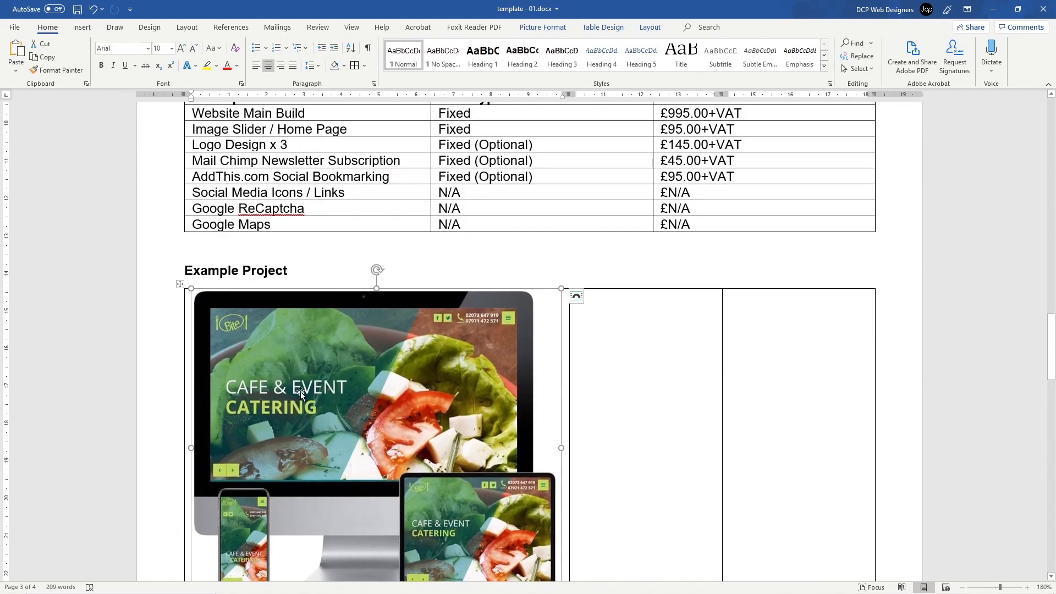
{"action": "scroll", "coordinate": [301, 392], "scroll_direction": "down", "scroll_amount": 2}
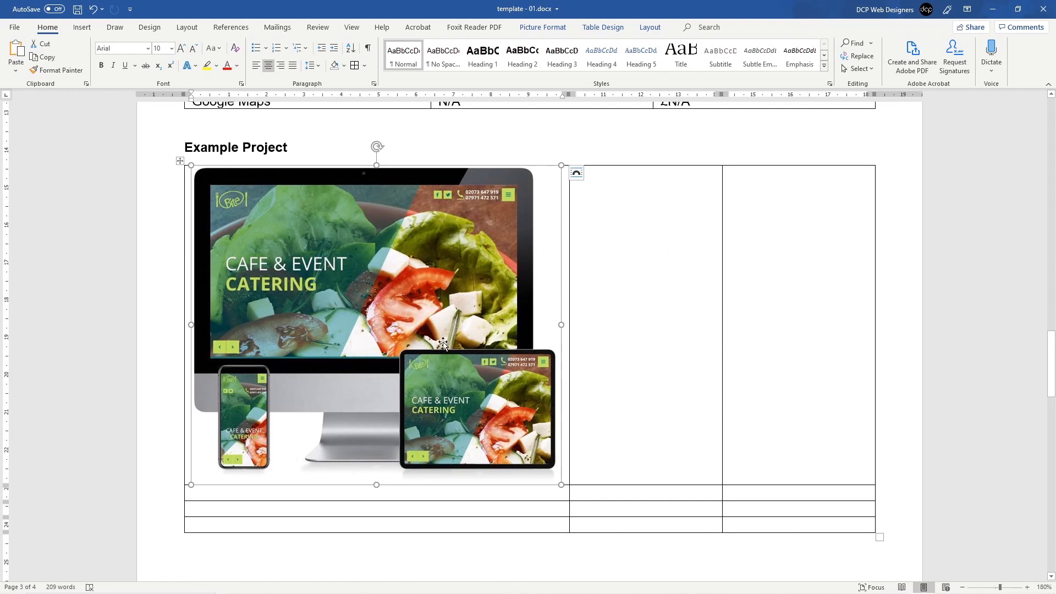
{"action": "left_click_drag", "start_coordinate": [558, 484], "coordinate": [322, 314]}
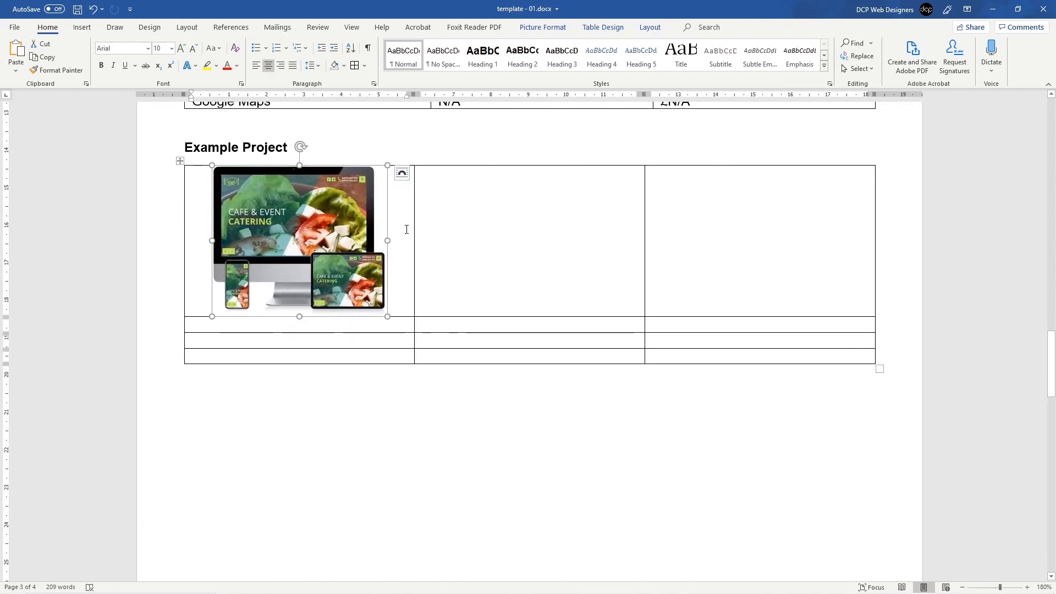
{"action": "left_click_drag", "start_coordinate": [387, 317], "coordinate": [396, 328]}
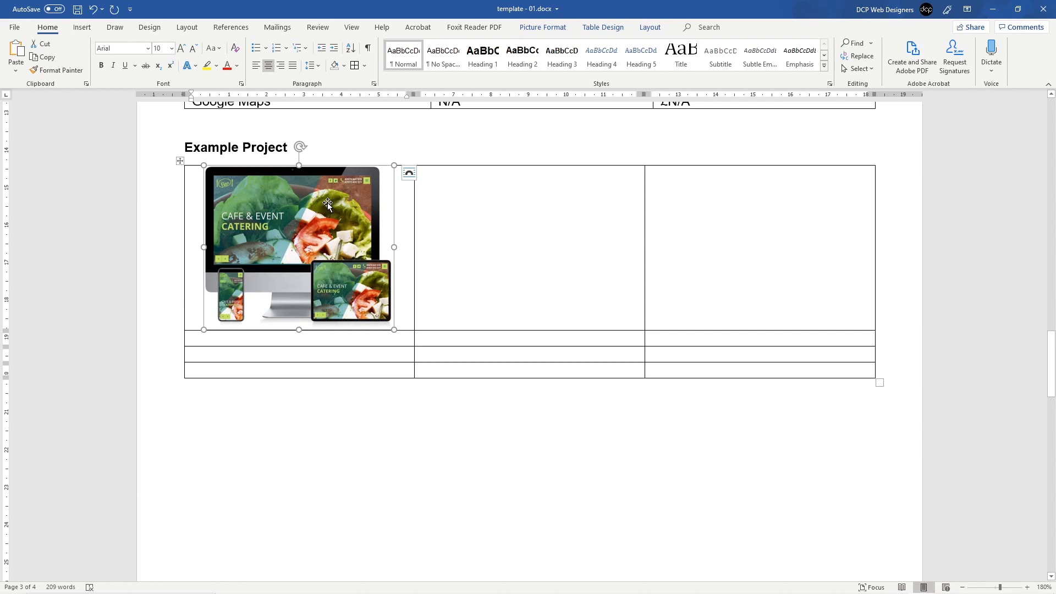
Step: Paste a copy of the Cafe Bite image into the middle cell and centre the table's contents
{"action": "right_click", "coordinate": [328, 202]}
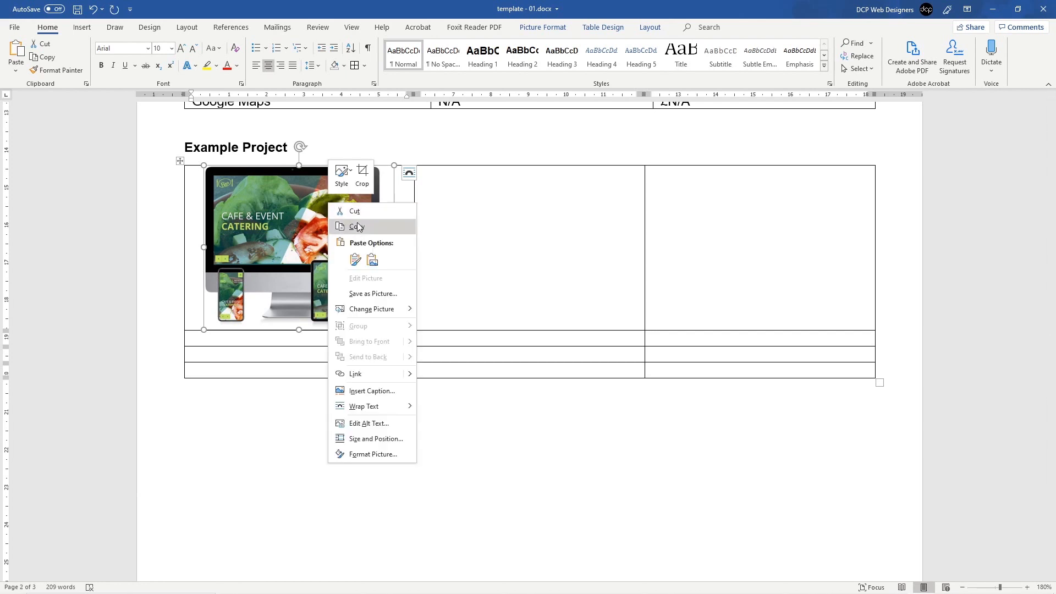
{"action": "left_click", "coordinate": [343, 223]}
{"action": "left_click", "coordinate": [508, 215]}
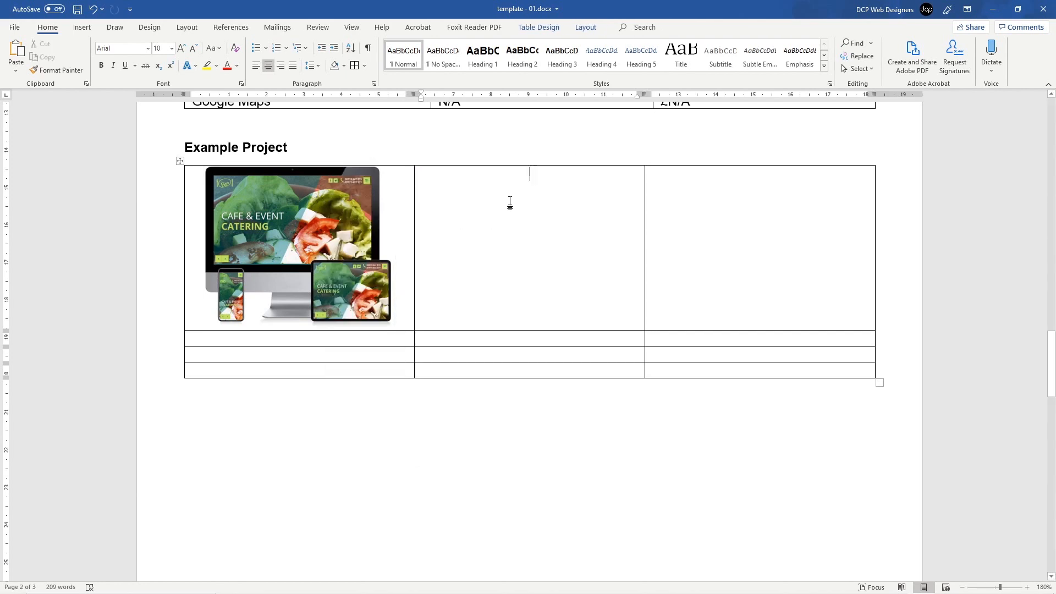
{"action": "key", "text": "ctrl+v"}
{"action": "left_click_drag", "start_coordinate": [155, 226], "coordinate": [172, 372]}
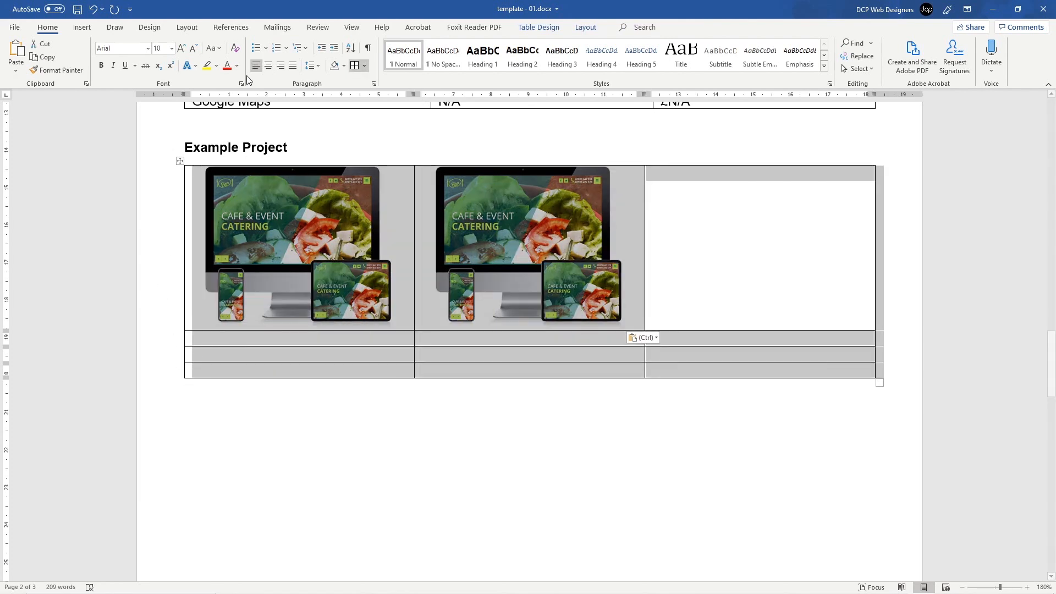
{"action": "left_click", "coordinate": [267, 69]}
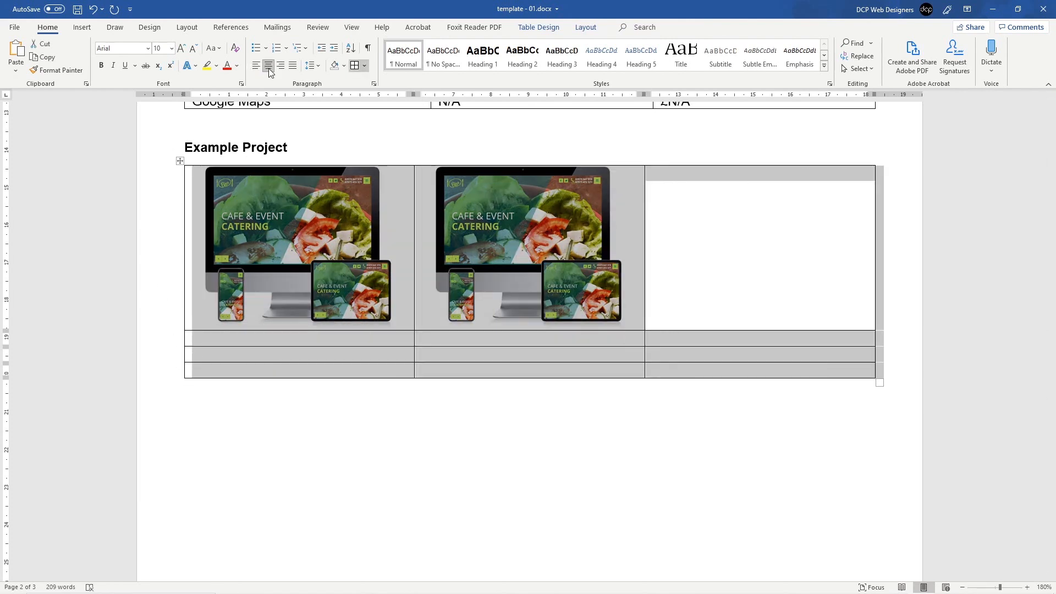
Step: Replace the middle picture with the chiropractic clinic mockup from file
{"action": "left_click", "coordinate": [726, 209]}
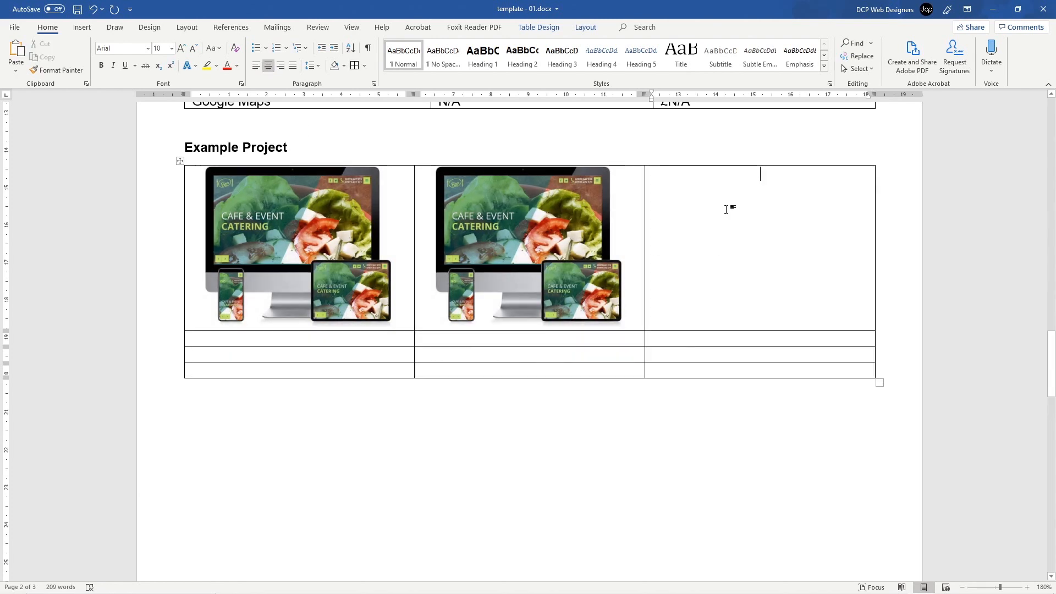
{"action": "left_click", "coordinate": [549, 214]}
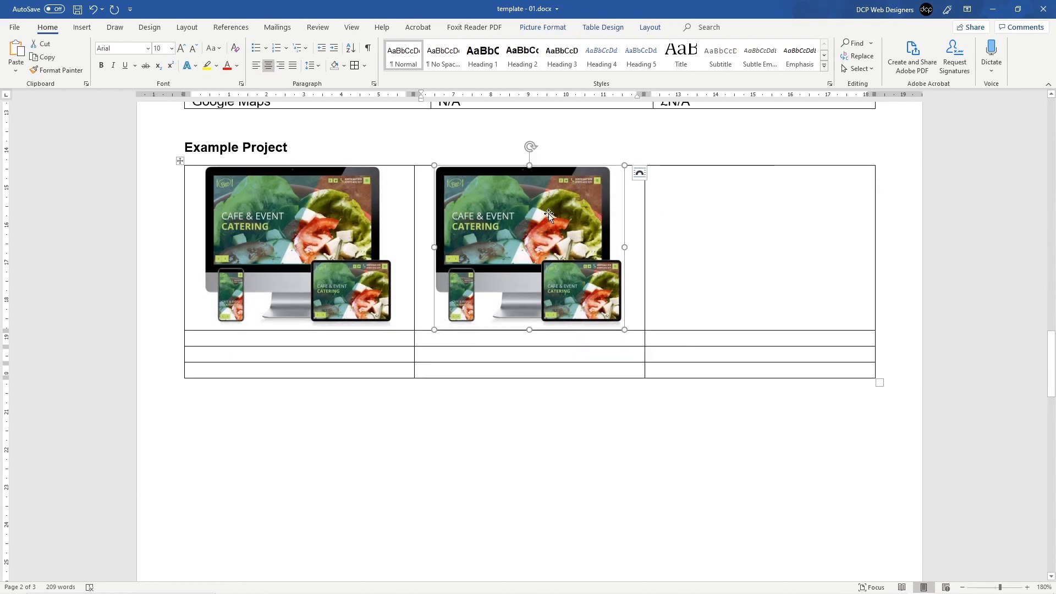
{"action": "right_click", "coordinate": [549, 213]}
{"action": "mouse_move", "coordinate": [593, 321]}
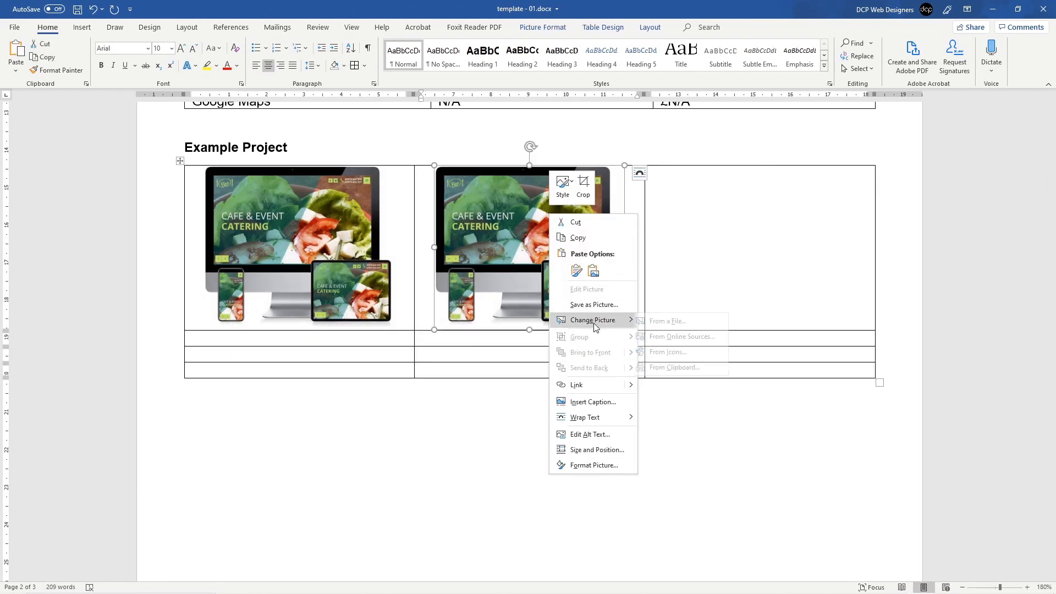
{"action": "left_click", "coordinate": [673, 321]}
{"action": "left_click", "coordinate": [209, 101]}
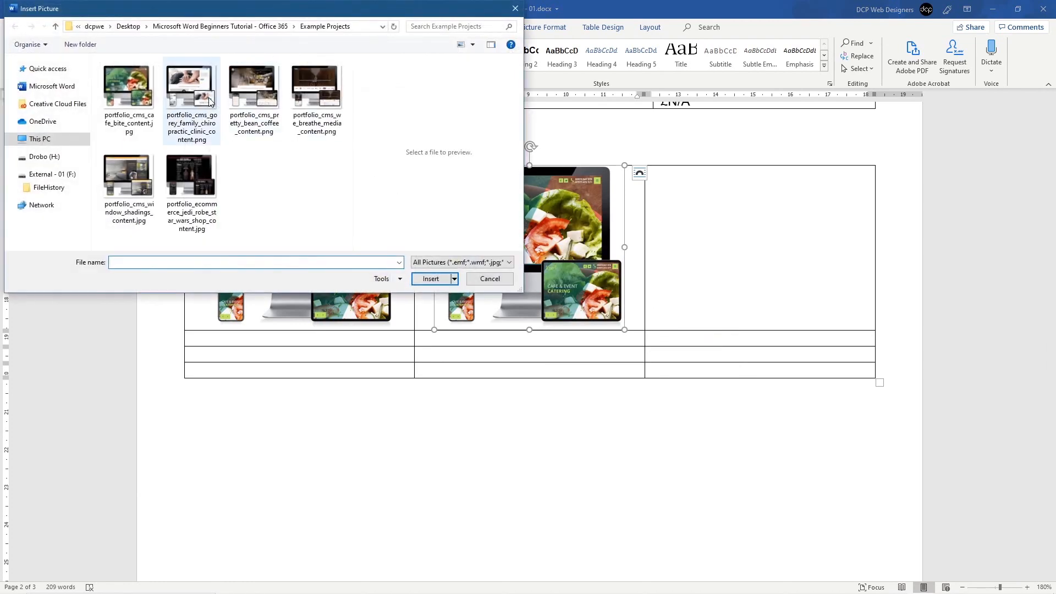
{"action": "left_click", "coordinate": [441, 279]}
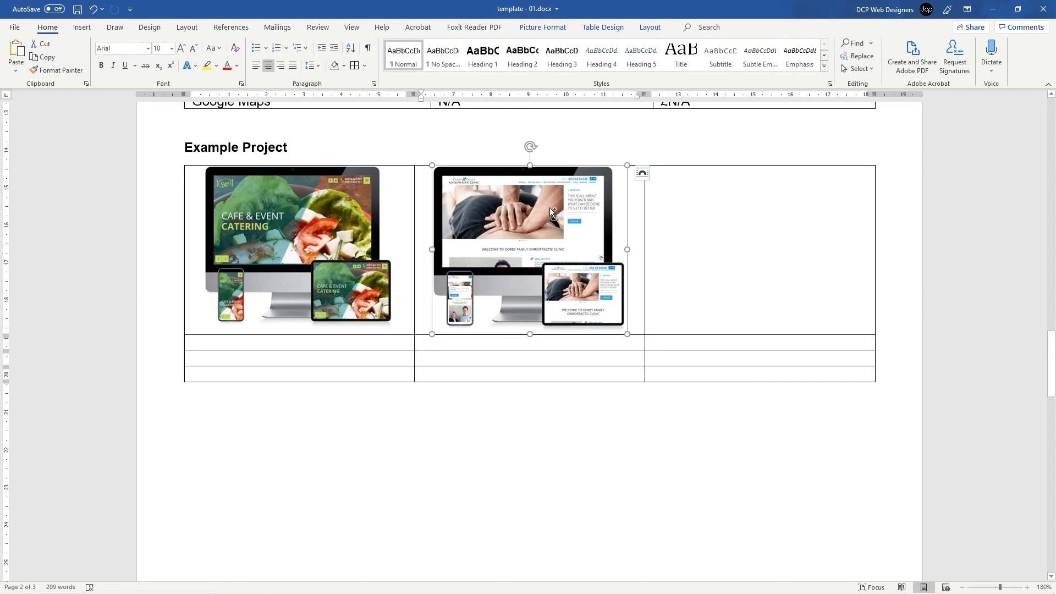
Step: Paste the picture into the third cell and change it to the Pretty Bean coffee van mockup
{"action": "key", "text": "ctrl+c"}
{"action": "left_click", "coordinate": [719, 212]}
{"action": "key", "text": "ctrl+v"}
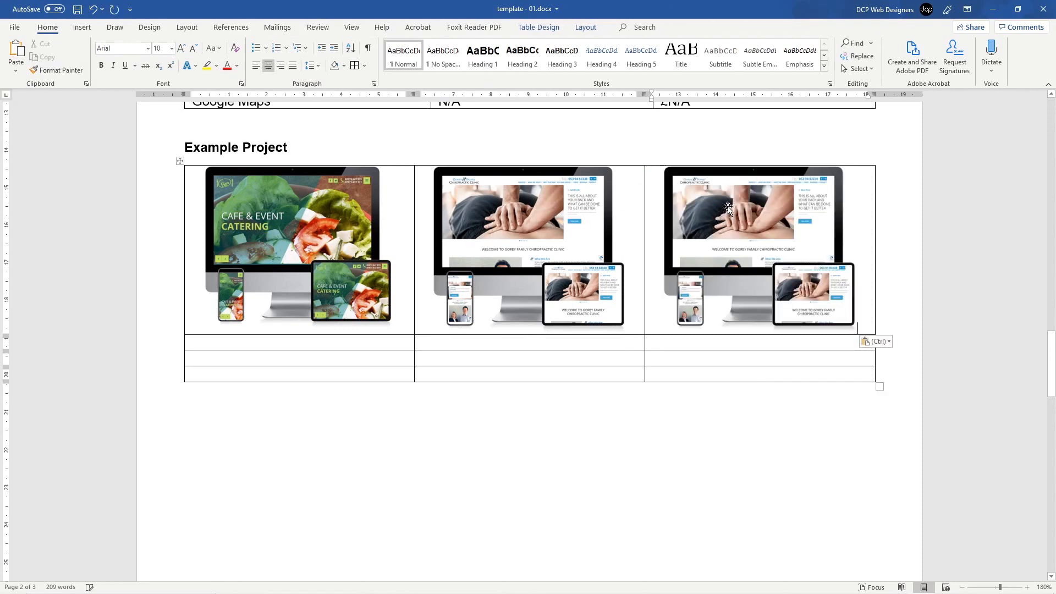
{"action": "right_click", "coordinate": [728, 207]}
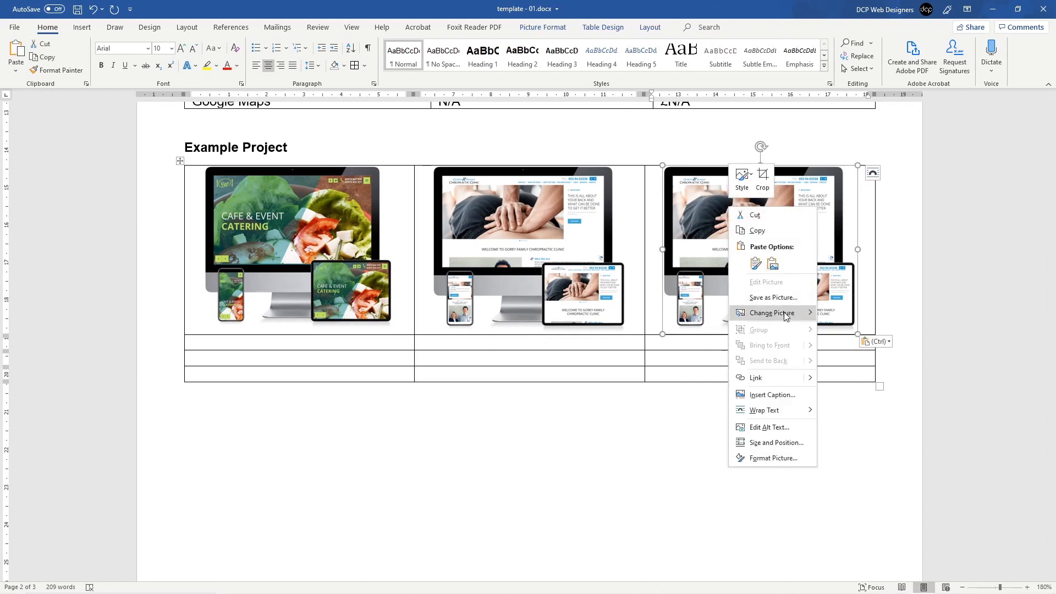
{"action": "mouse_move", "coordinate": [789, 313]}
{"action": "left_click", "coordinate": [837, 314]}
{"action": "left_click", "coordinate": [255, 80]}
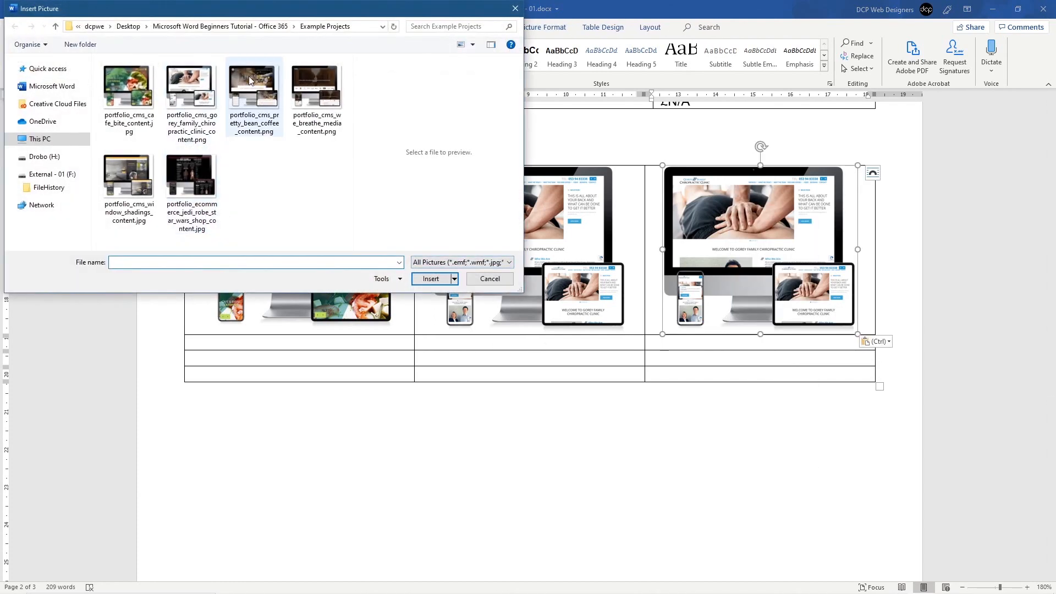
{"action": "left_click", "coordinate": [431, 278]}
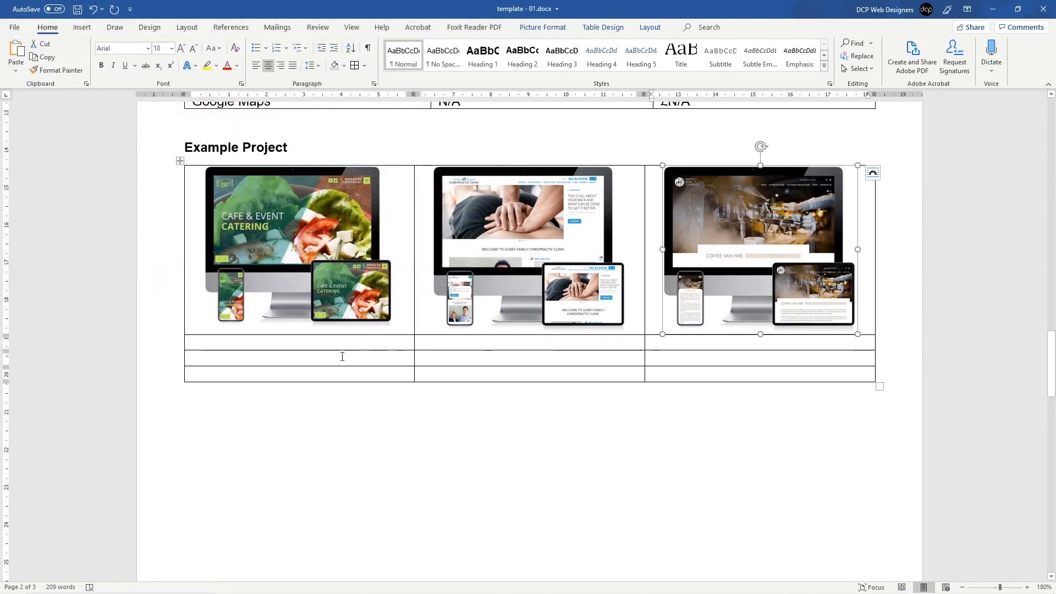
{"action": "left_click", "coordinate": [324, 341]}
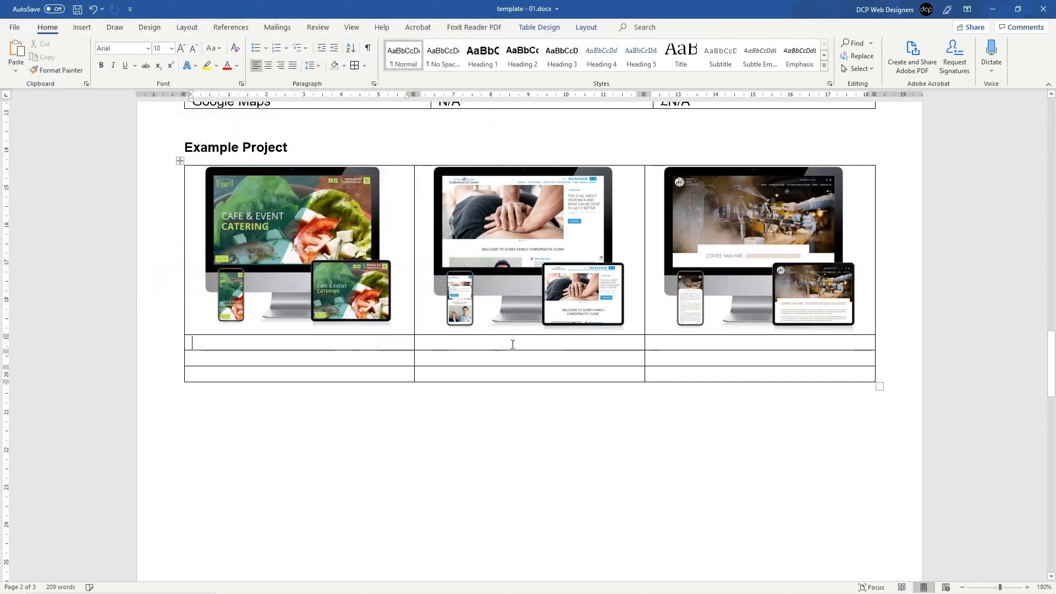
Step: Paste copies of the coffee van mockup into all three second-row cells
{"action": "left_click", "coordinate": [361, 358]}
{"action": "key", "text": "ctrl+v"}
{"action": "left_click", "coordinate": [478, 377]}
{"action": "key", "text": "ctrl+v"}
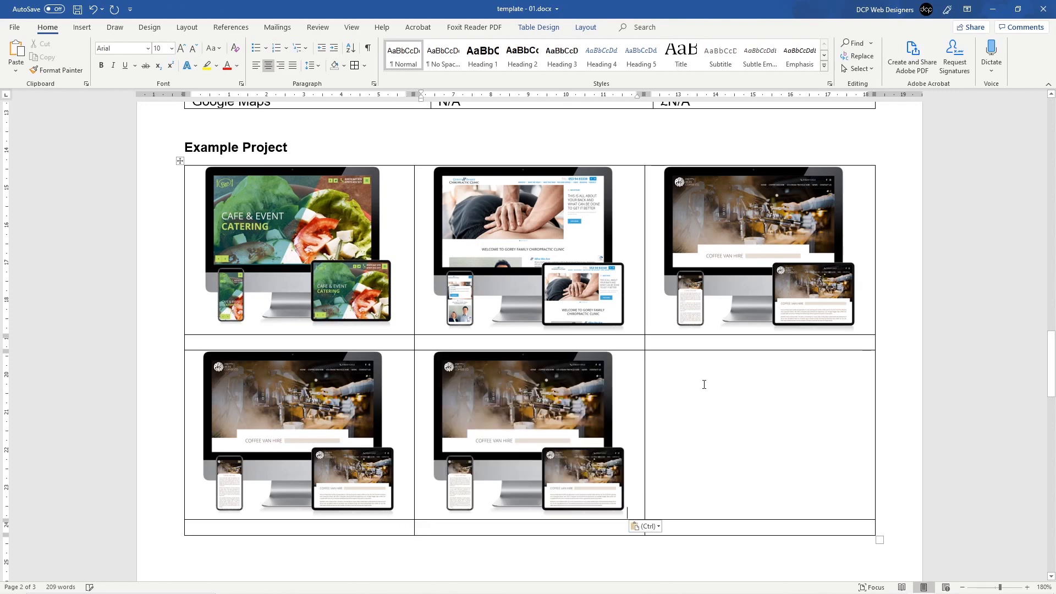
{"action": "left_click", "coordinate": [704, 385]}
{"action": "key", "text": "ctrl+v"}
Step: Change the lower-left picture to the We Breathe Media agency mockup
{"action": "left_click", "coordinate": [317, 403]}
{"action": "right_click", "coordinate": [317, 403]}
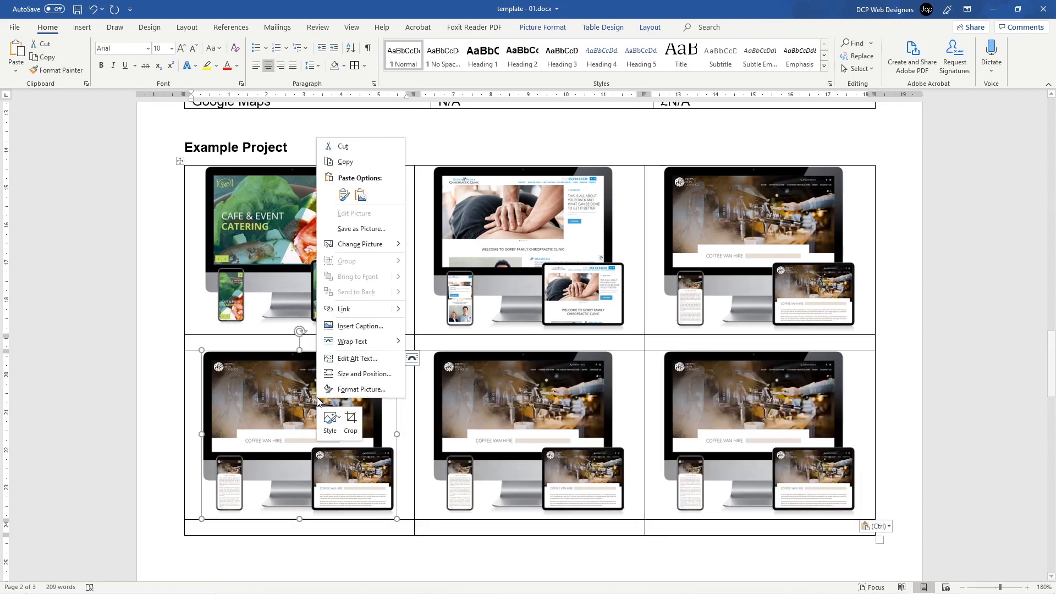
{"action": "mouse_move", "coordinate": [400, 246]}
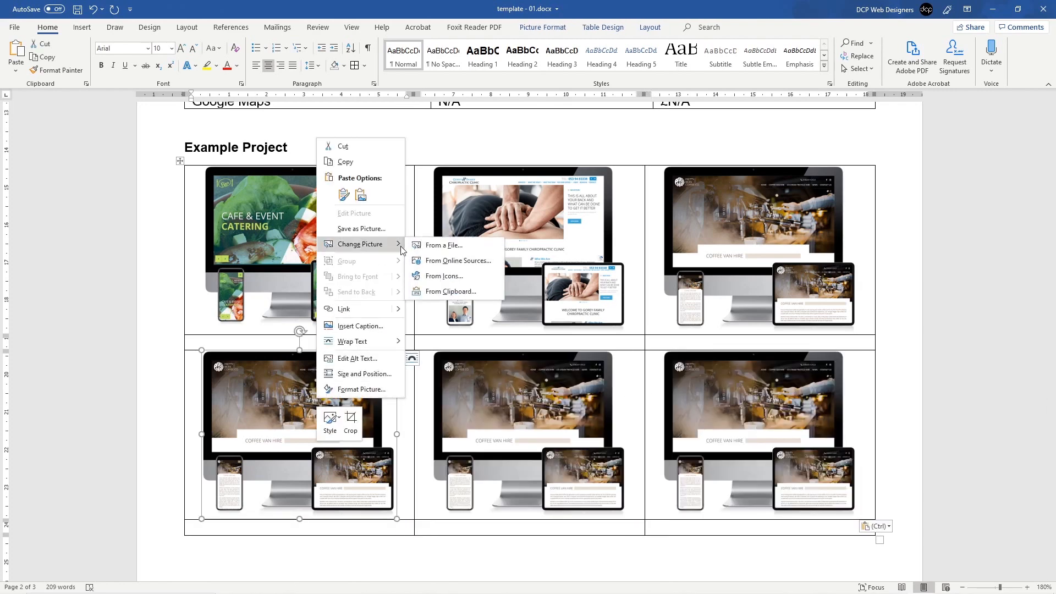
{"action": "left_click", "coordinate": [435, 244]}
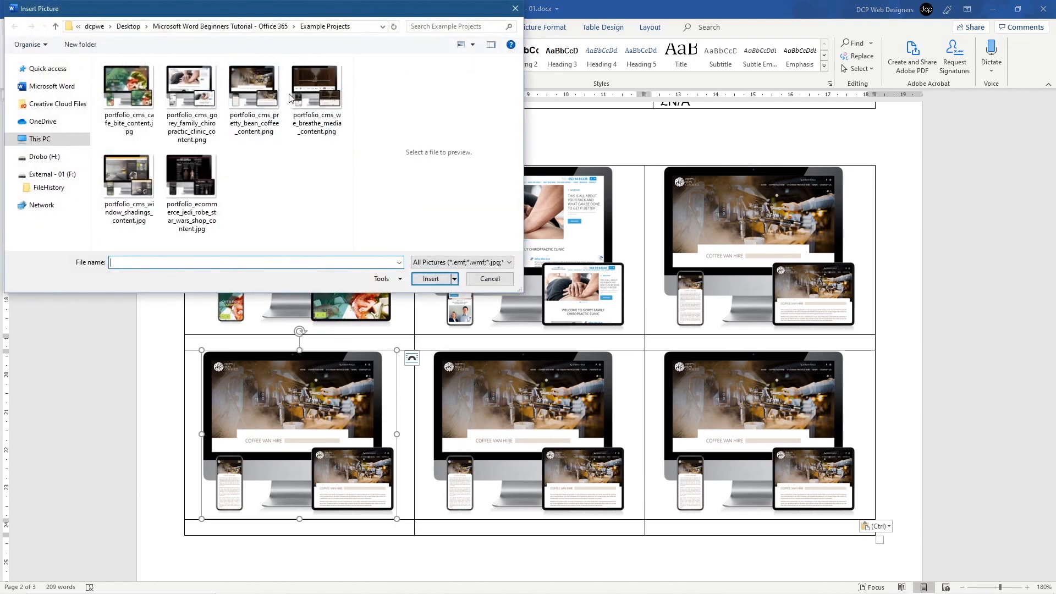
{"action": "left_click", "coordinate": [316, 88]}
{"action": "left_click", "coordinate": [430, 279]}
Step: Change the lower middle picture to the Window Shadings blinds mockup
{"action": "right_click", "coordinate": [529, 402]}
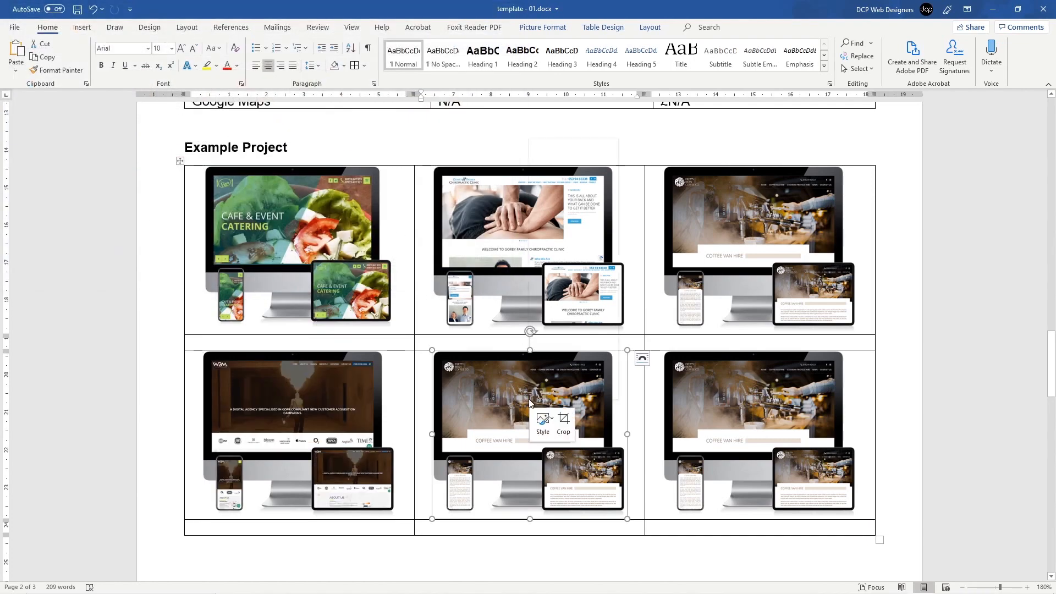
{"action": "mouse_move", "coordinate": [600, 249]}
{"action": "left_click", "coordinate": [647, 252]}
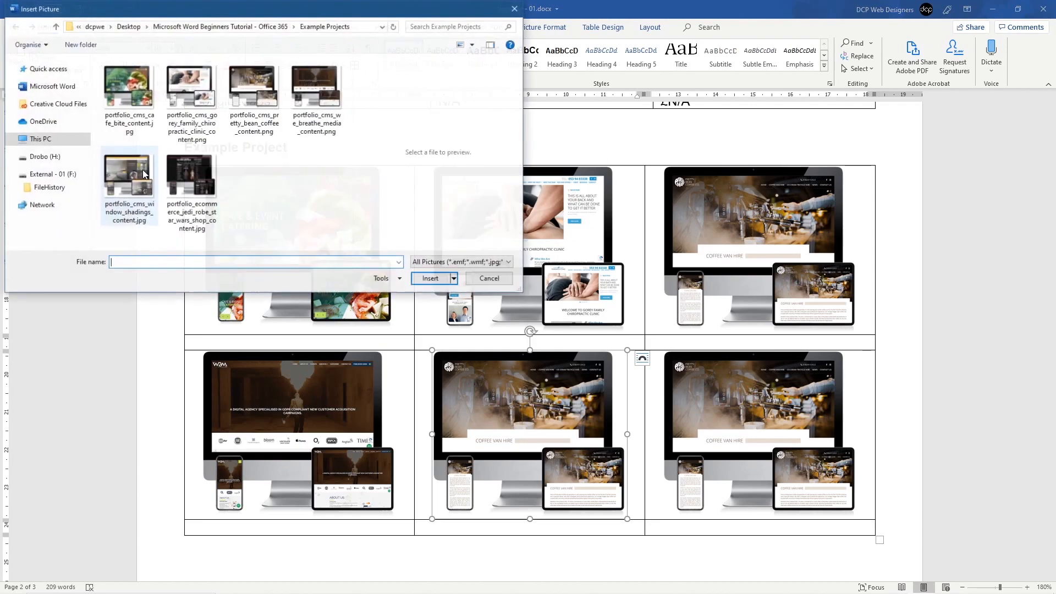
{"action": "left_click", "coordinate": [128, 173]}
{"action": "left_click", "coordinate": [431, 279]}
Step: Change the lower-right picture to the Jedi Robe shop mockup
{"action": "right_click", "coordinate": [721, 382]}
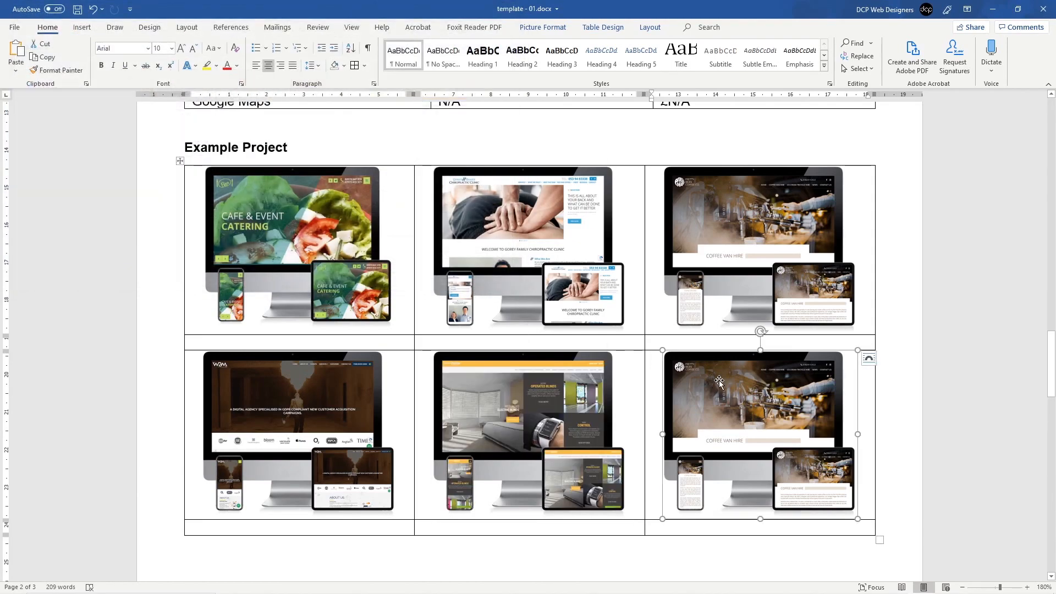
{"action": "mouse_move", "coordinate": [767, 230]}
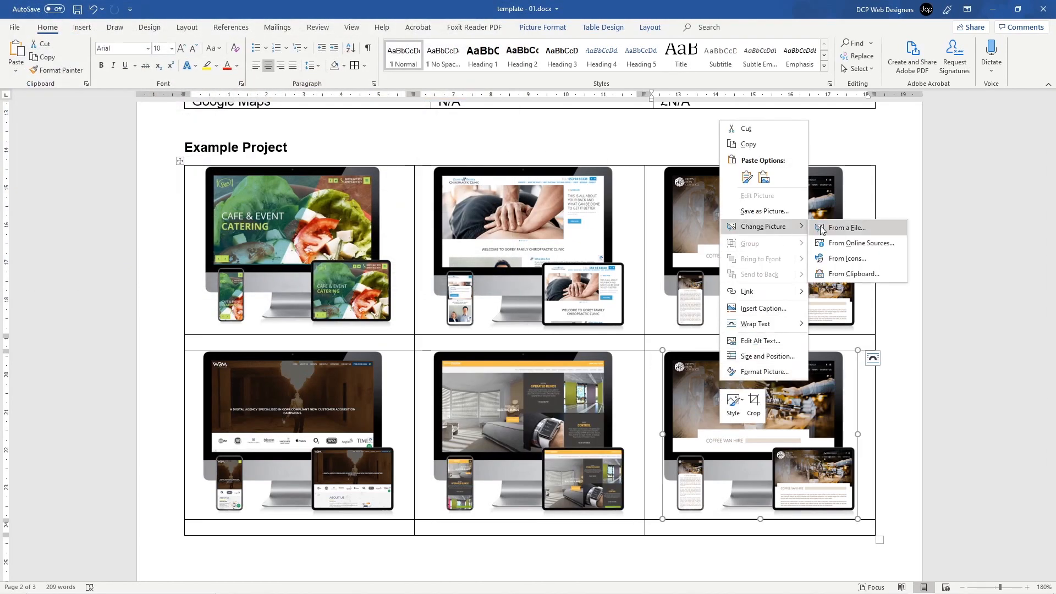
{"action": "left_click", "coordinate": [847, 227]}
{"action": "left_click", "coordinate": [192, 181]}
{"action": "left_click", "coordinate": [430, 279]}
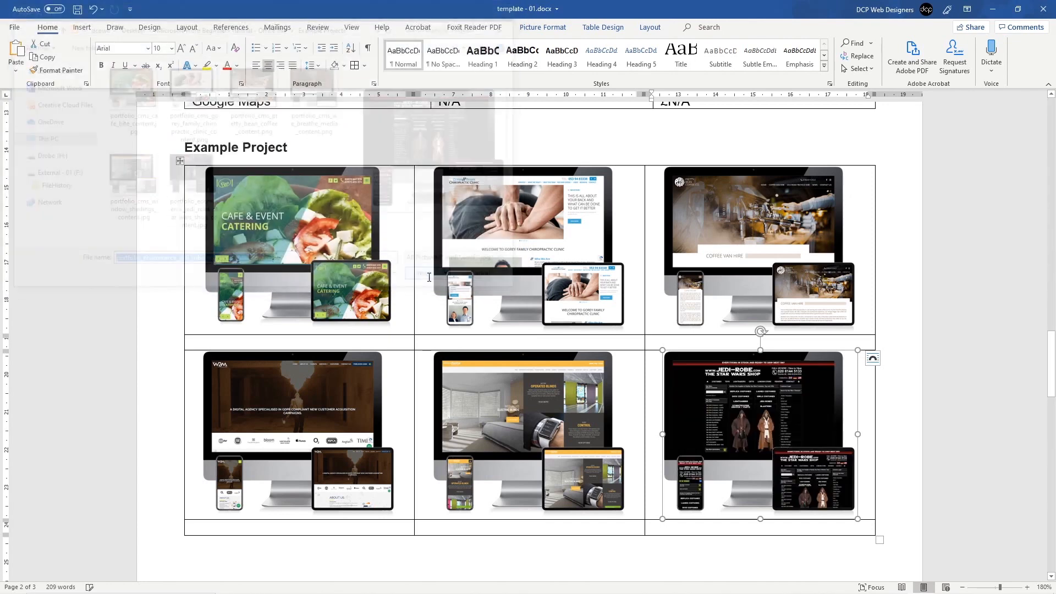
{"action": "left_click", "coordinate": [274, 249]}
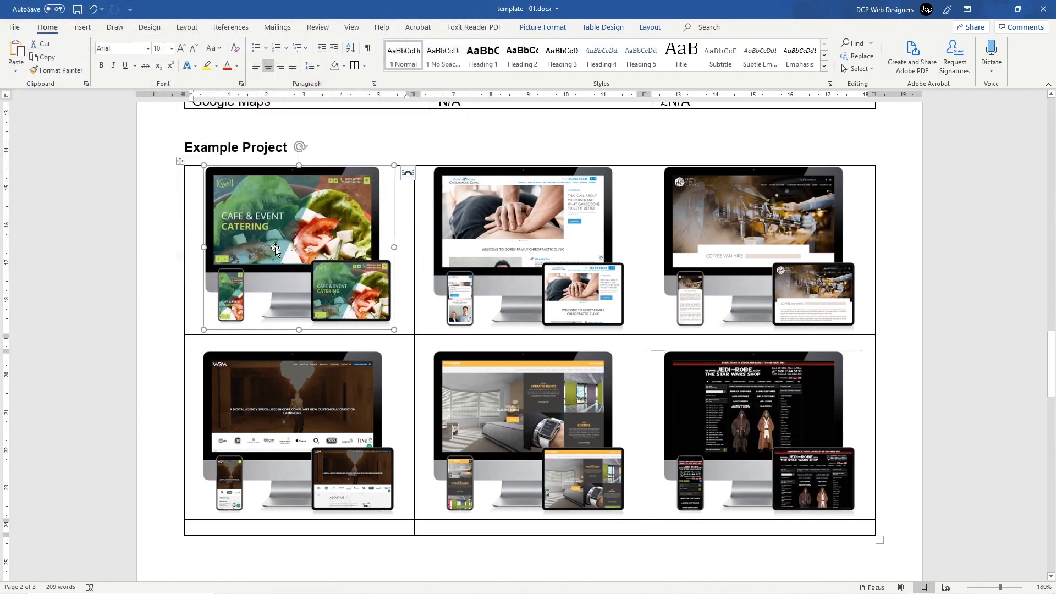
{"action": "left_click", "coordinate": [505, 291]}
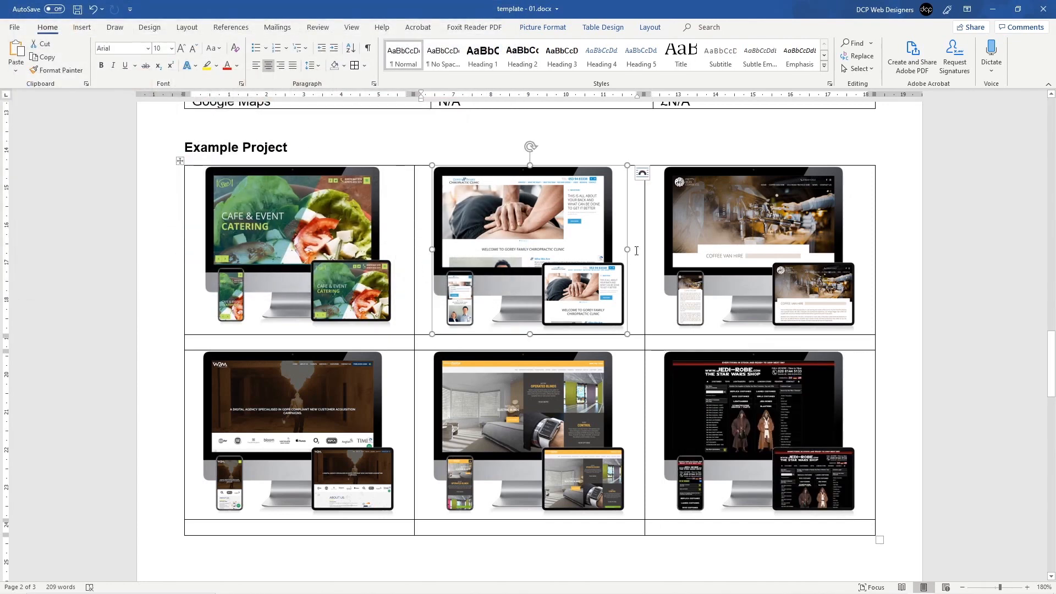
{"action": "left_click", "coordinate": [366, 263]}
{"action": "left_click", "coordinate": [499, 257]}
{"action": "left_click", "coordinate": [297, 267]}
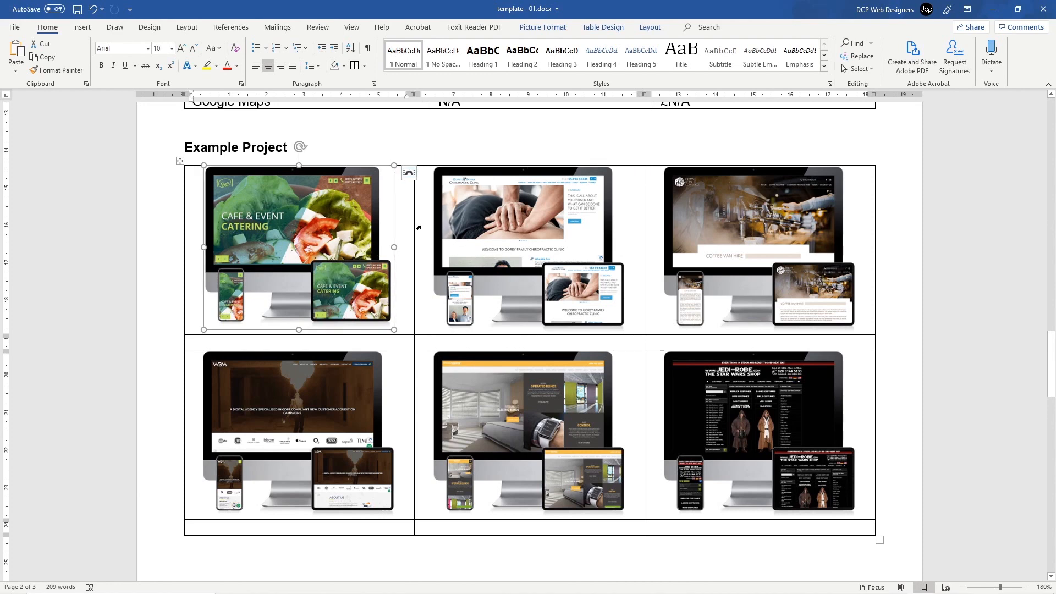
{"action": "left_click", "coordinate": [520, 220]}
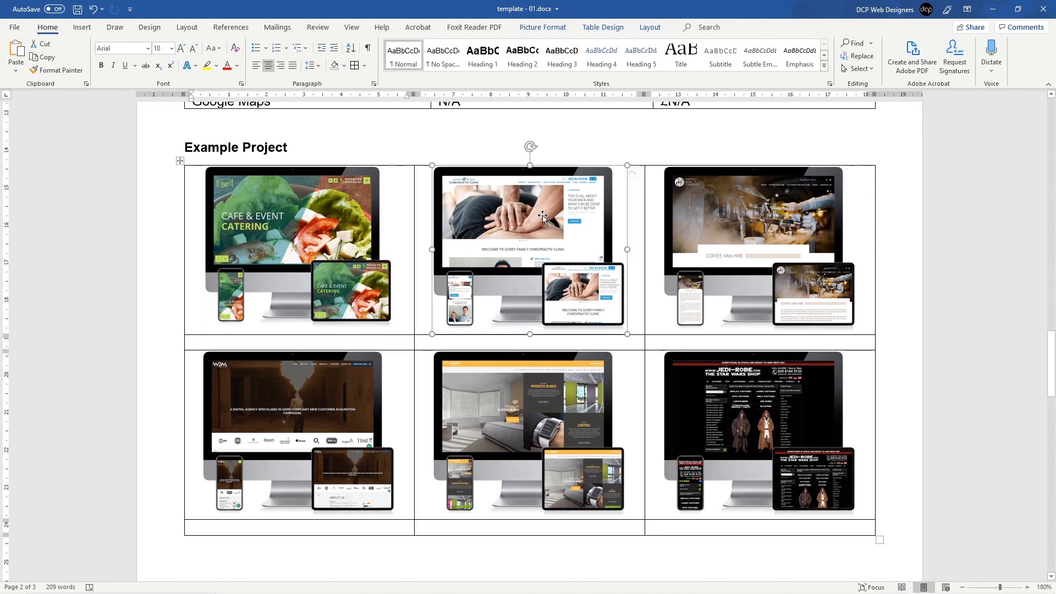
{"action": "left_click", "coordinate": [738, 254]}
{"action": "left_click", "coordinate": [759, 418]}
{"action": "left_click", "coordinate": [572, 401]}
{"action": "left_click", "coordinate": [333, 250]}
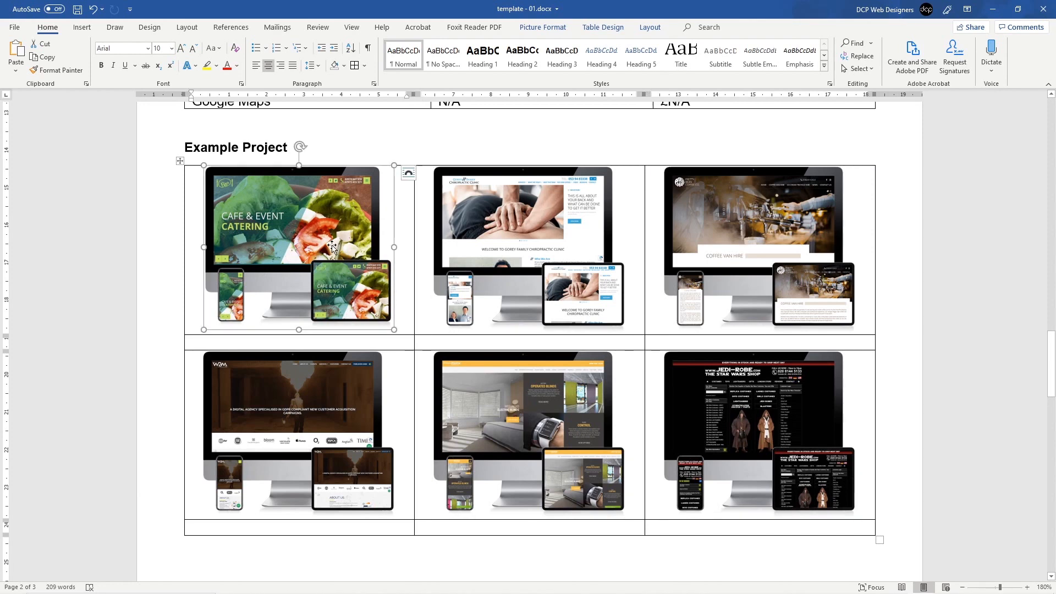
{"action": "left_click", "coordinate": [529, 225]}
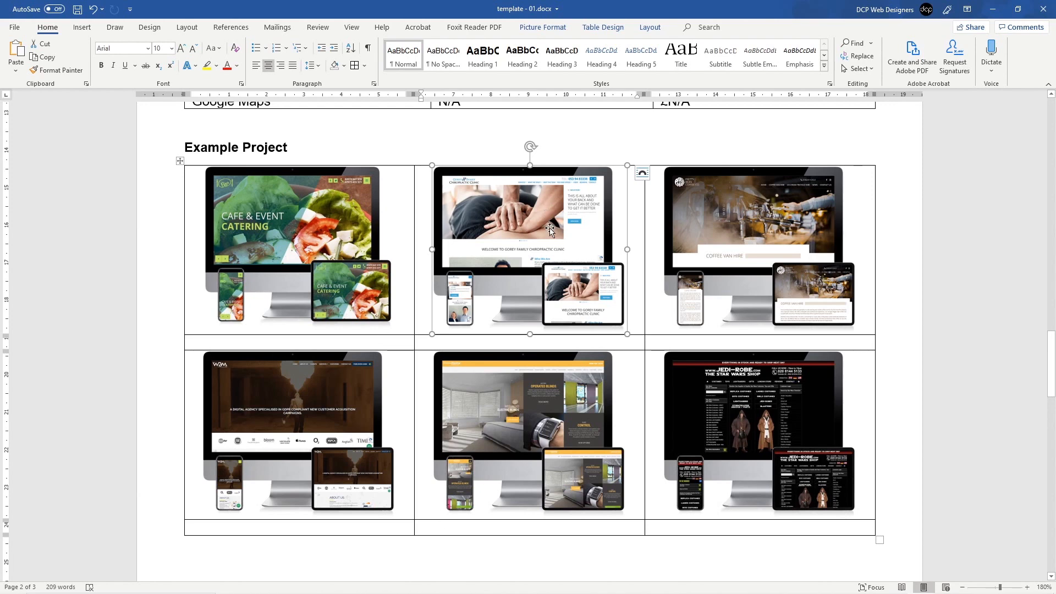
{"action": "key", "text": "ctrl+z"}
{"action": "left_click", "coordinate": [315, 239]}
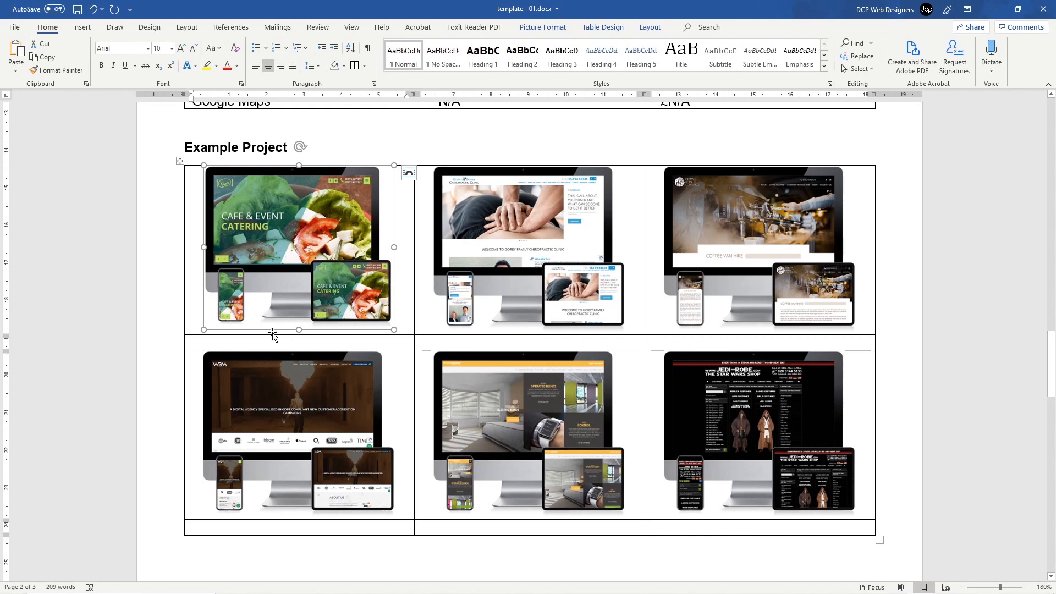
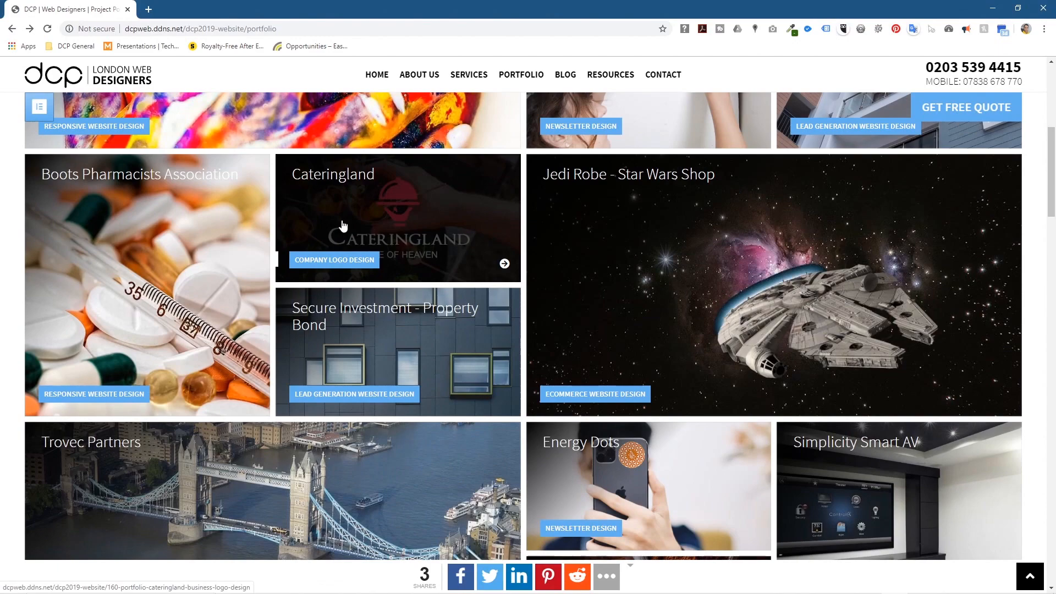
Step: Open the Window Shading Systems case study from the DCP portfolio
{"action": "scroll", "coordinate": [346, 231], "scroll_direction": "down", "scroll_amount": 15}
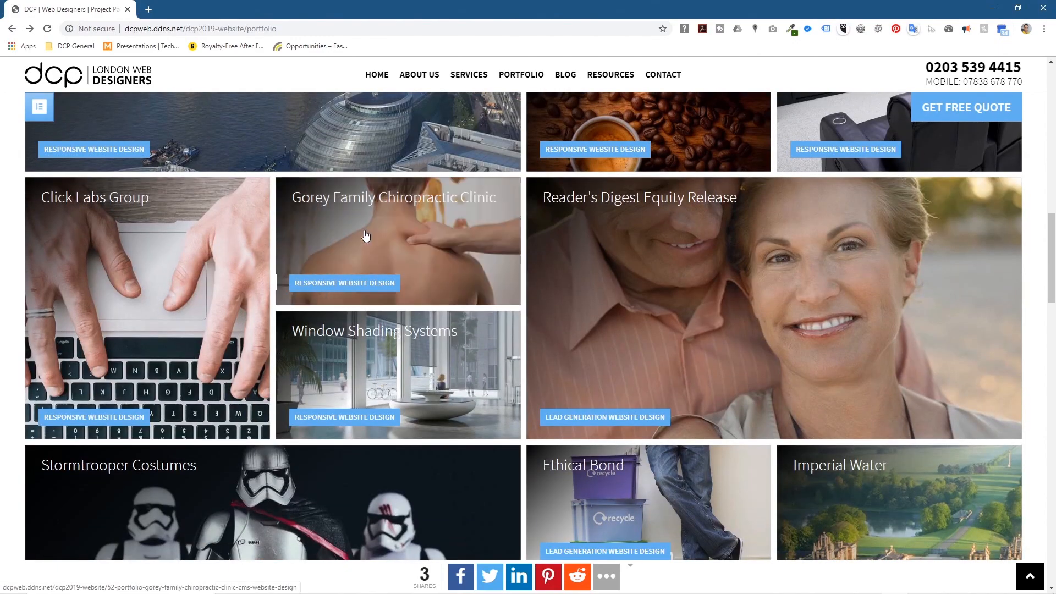
{"action": "scroll", "coordinate": [340, 245], "scroll_direction": "down", "scroll_amount": 4}
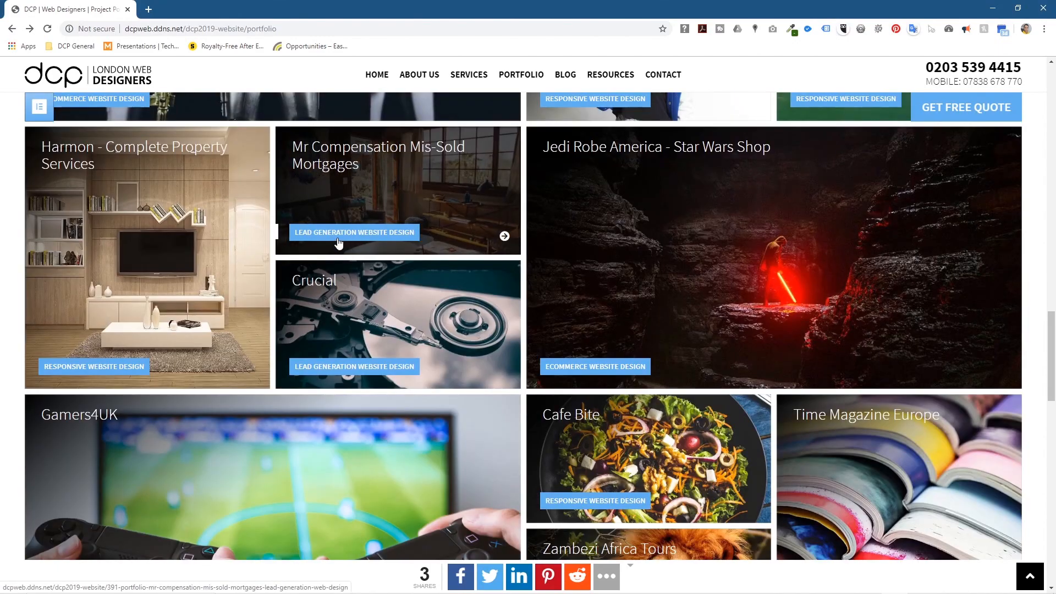
{"action": "scroll", "coordinate": [337, 242], "scroll_direction": "down", "scroll_amount": 12}
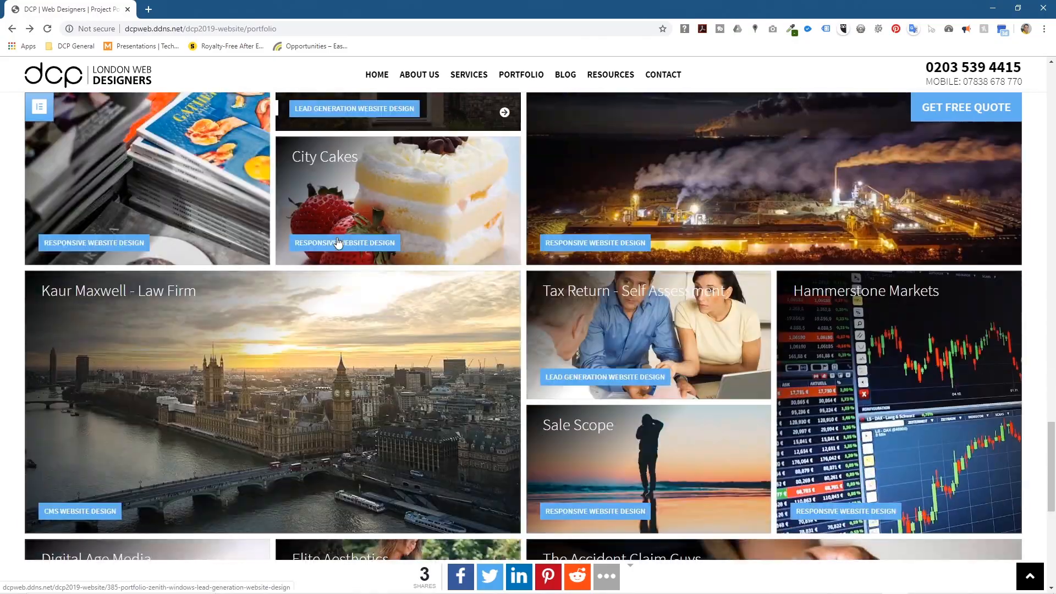
{"action": "scroll", "coordinate": [338, 238], "scroll_direction": "up", "scroll_amount": 8}
{"action": "scroll", "coordinate": [338, 237], "scroll_direction": "up", "scroll_amount": 18}
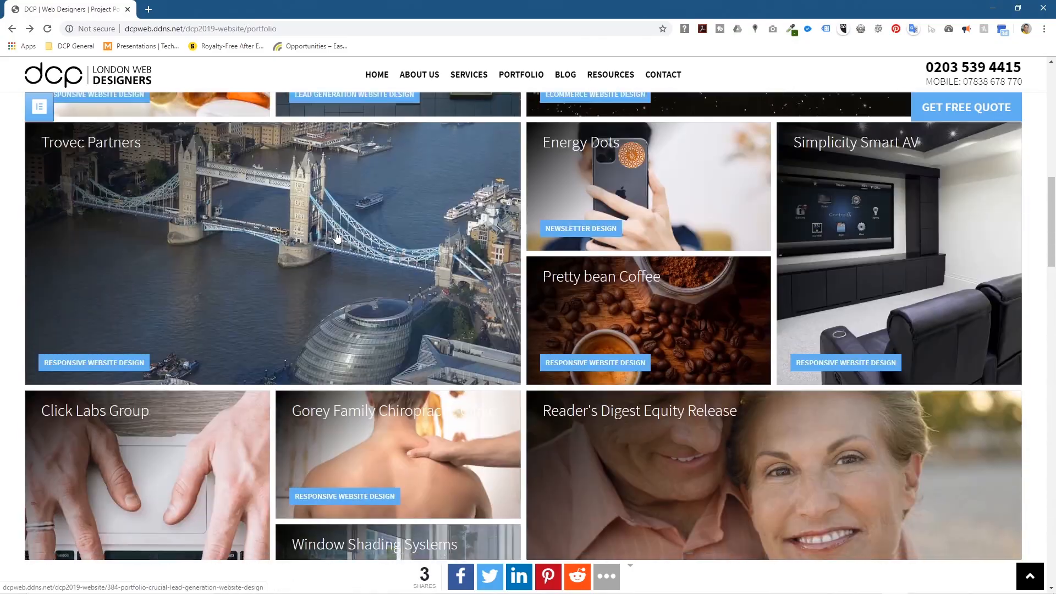
{"action": "scroll", "coordinate": [338, 238], "scroll_direction": "up", "scroll_amount": 4}
{"action": "scroll", "coordinate": [336, 241], "scroll_direction": "down", "scroll_amount": 10}
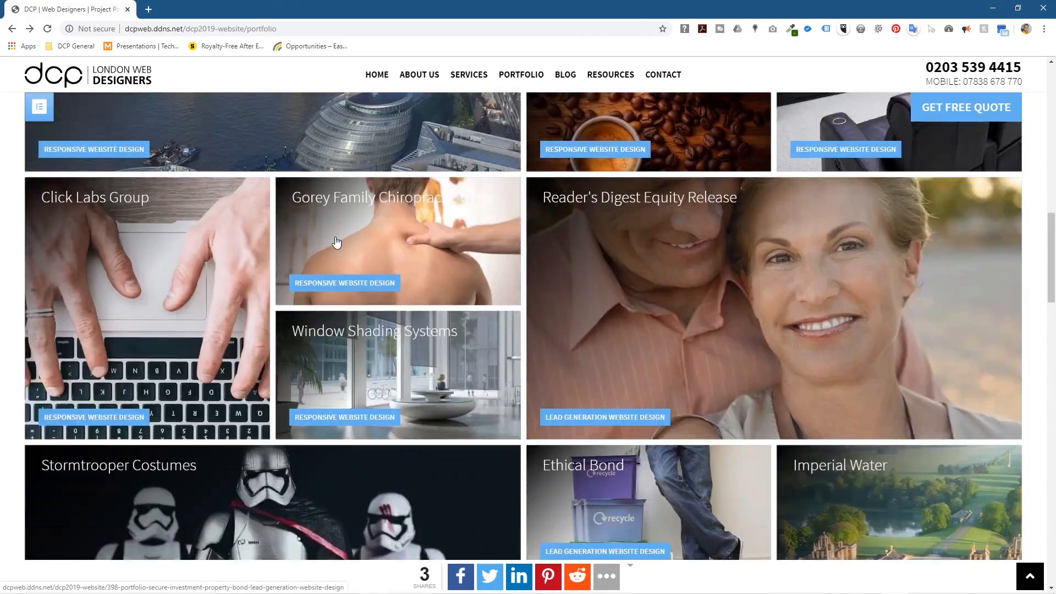
{"action": "scroll", "coordinate": [335, 240], "scroll_direction": "down", "scroll_amount": 2}
{"action": "left_click", "coordinate": [356, 114]}
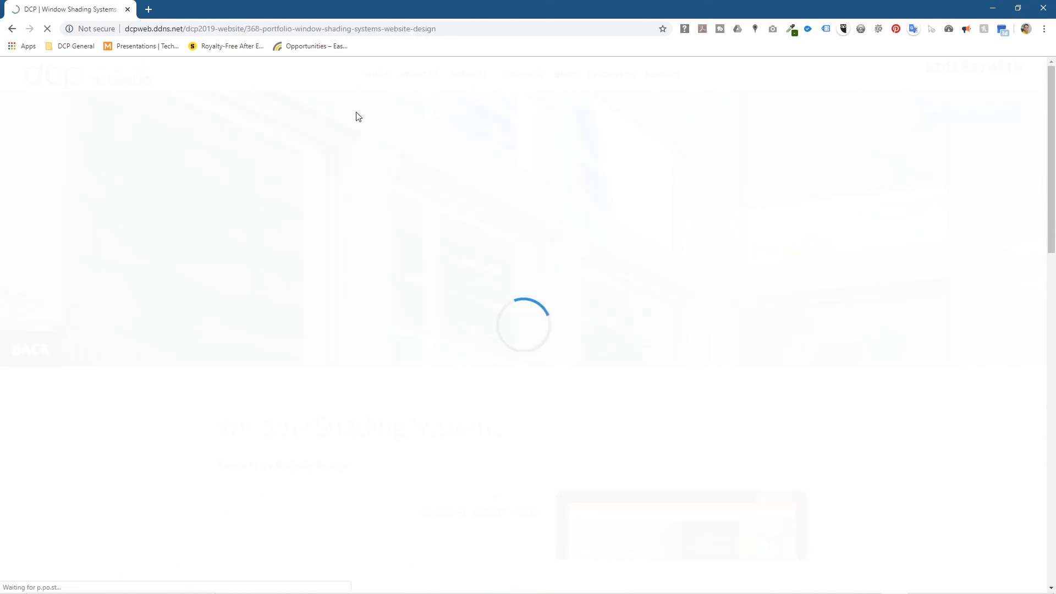
Step: Open the live windowshadings.co.uk site, copy its address, and close the tab
{"action": "scroll", "coordinate": [307, 368], "scroll_direction": "down", "scroll_amount": 8}
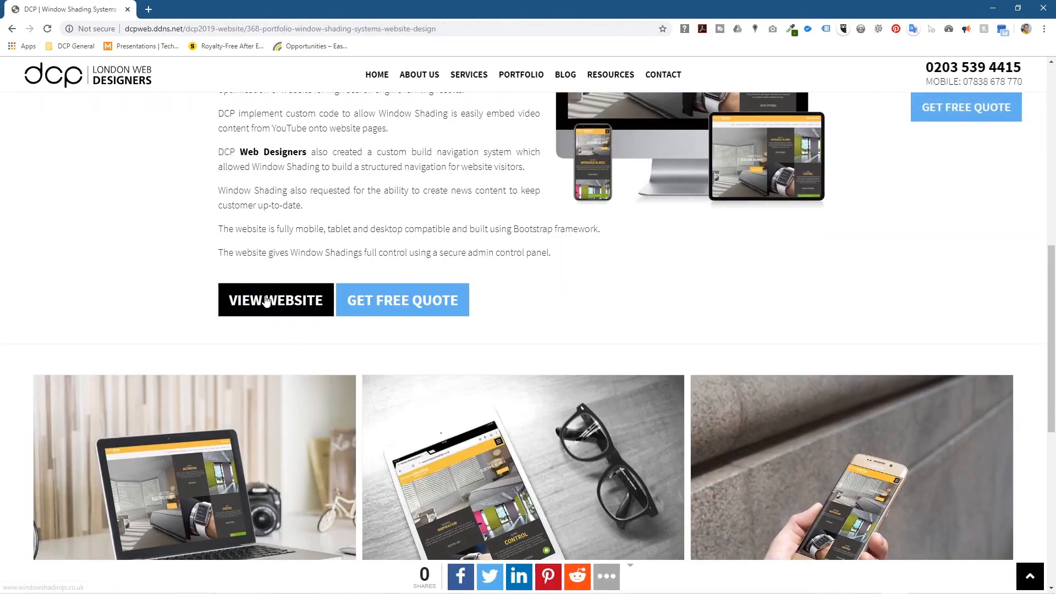
{"action": "left_click", "coordinate": [276, 301]}
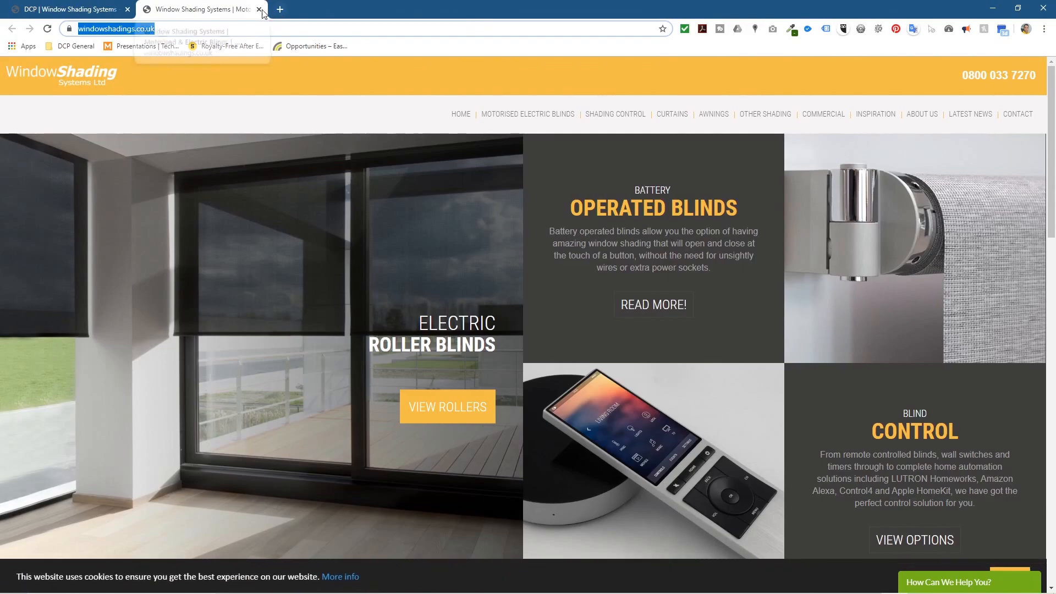
{"action": "key", "text": "ctrl+w"}
{"action": "left_click", "coordinate": [993, 8]}
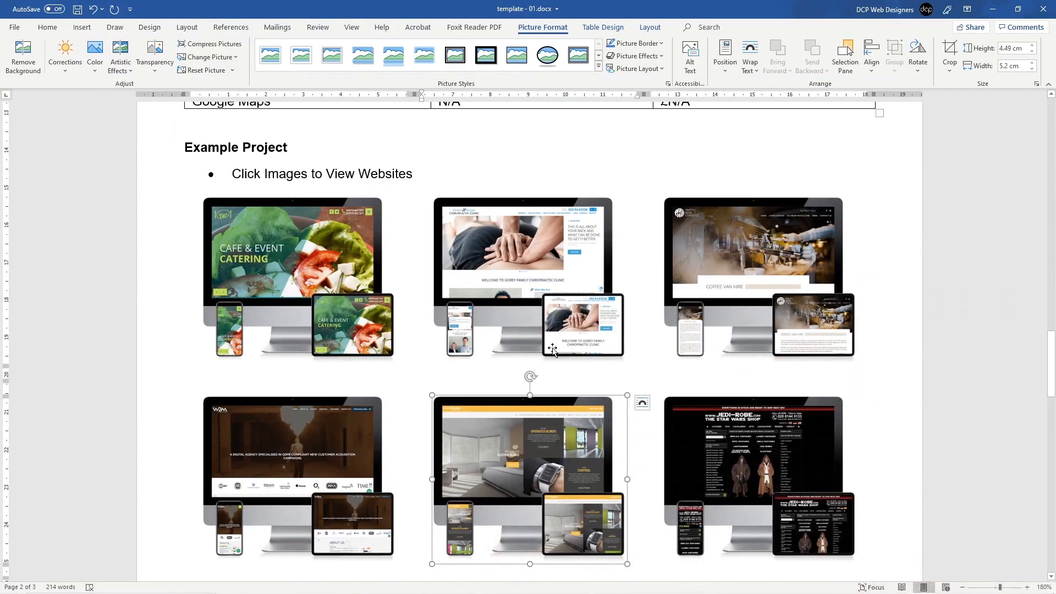
{"action": "right_click", "coordinate": [528, 445]}
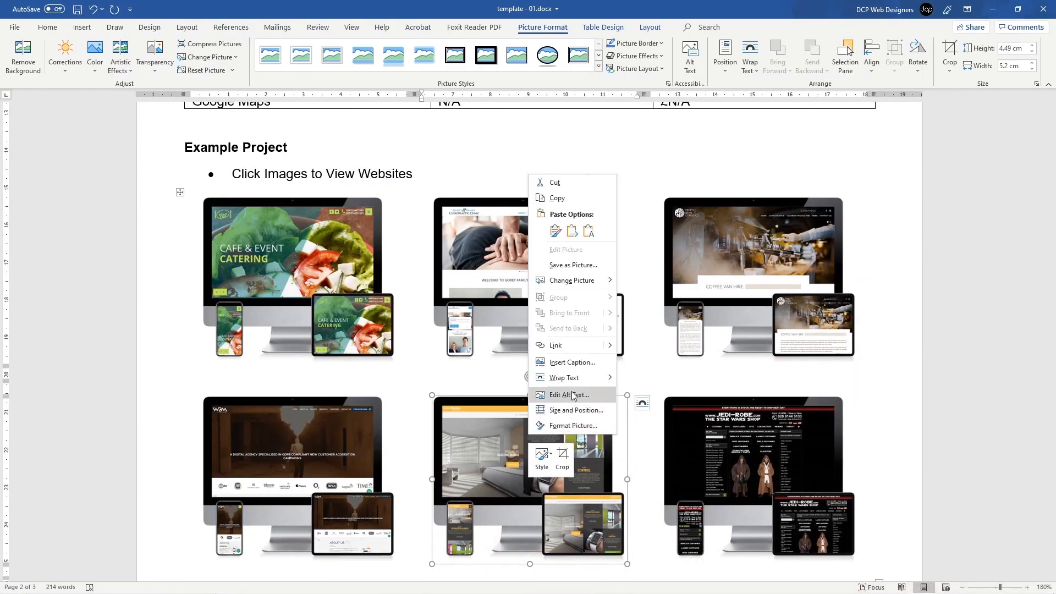
{"action": "left_click", "coordinate": [566, 346]}
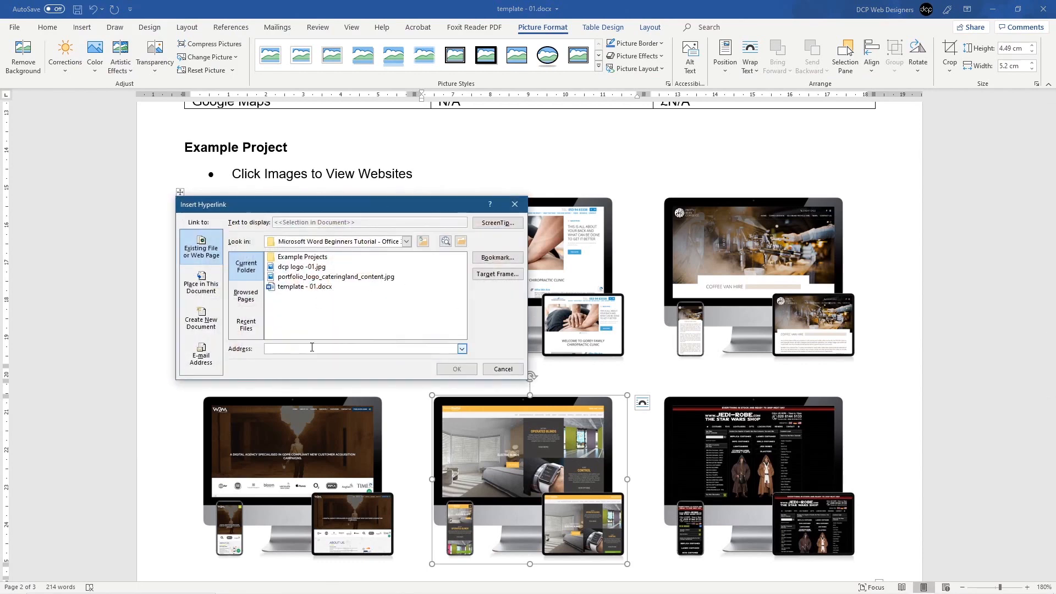
{"action": "type", "text": "https://www.windowshadings.co.uk/"}
{"action": "left_click", "coordinate": [456, 369]}
{"action": "left_click", "coordinate": [345, 174]}
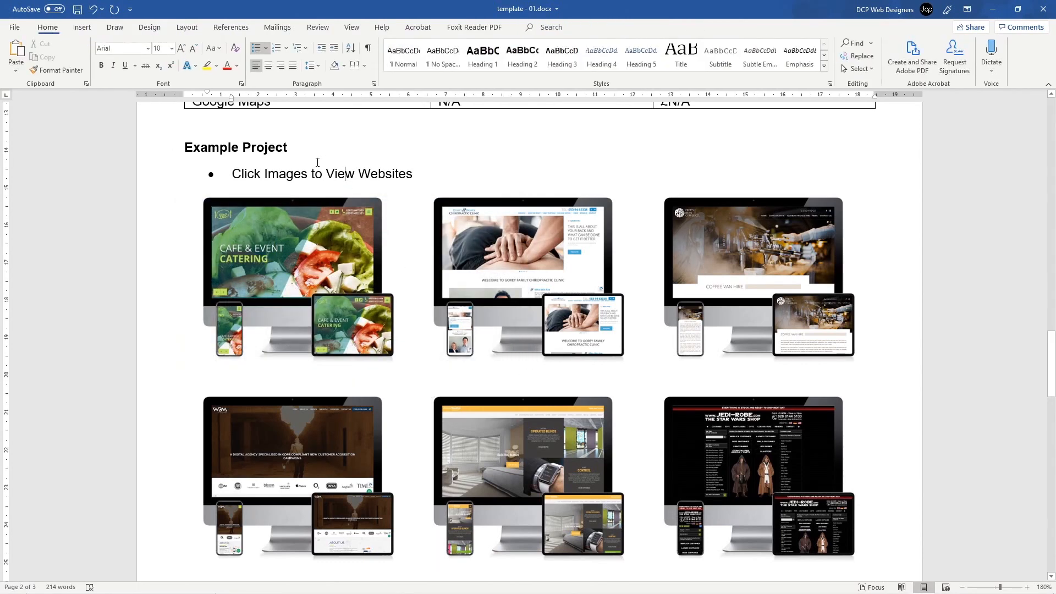
{"action": "key", "text": "ctrl+s"}
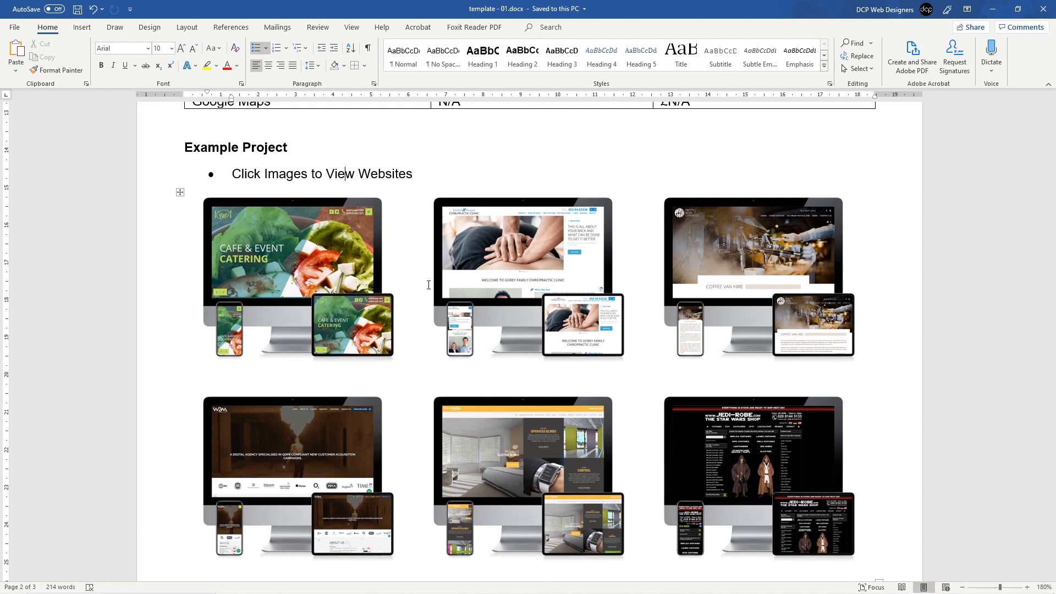
{"action": "left_click", "coordinate": [303, 233]}
{"action": "left_click", "coordinate": [523, 242]}
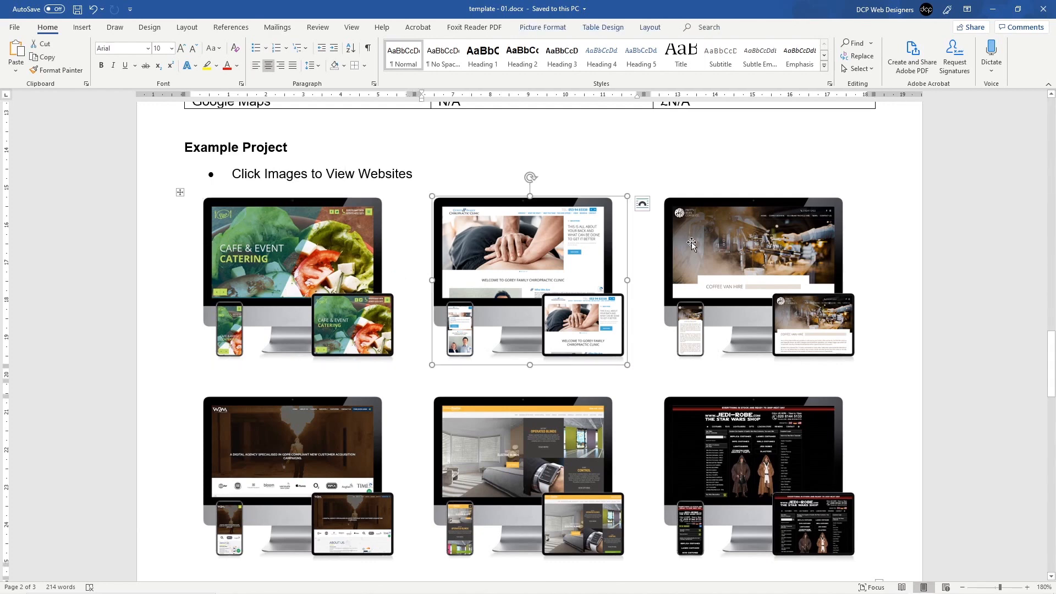
{"action": "left_click", "coordinate": [715, 245]}
{"action": "left_click", "coordinate": [737, 432]}
{"action": "left_click", "coordinate": [573, 444]}
{"action": "left_click", "coordinate": [347, 450]}
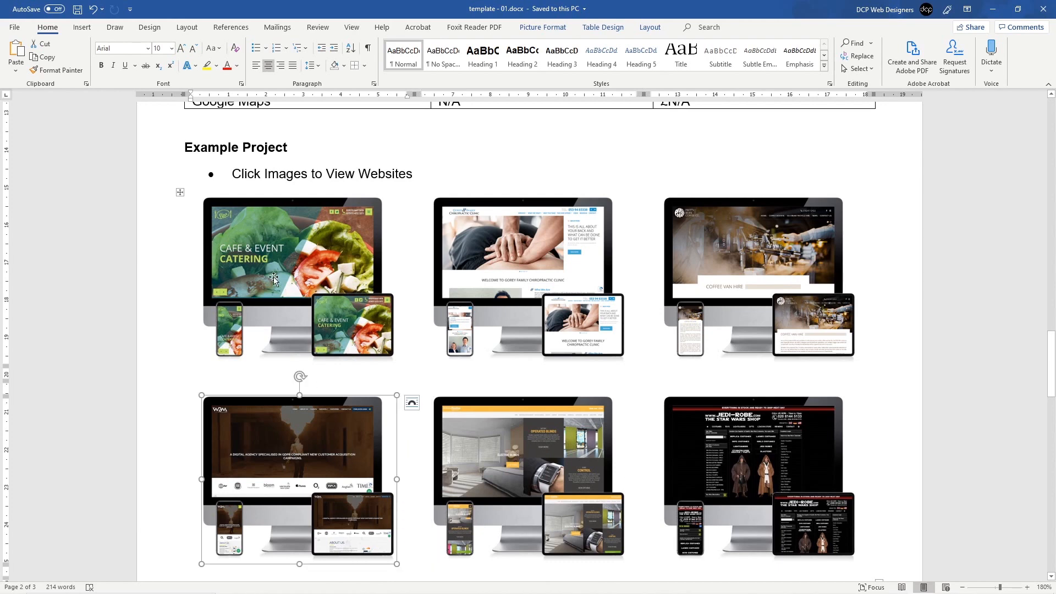
{"action": "left_click", "coordinate": [325, 225]}
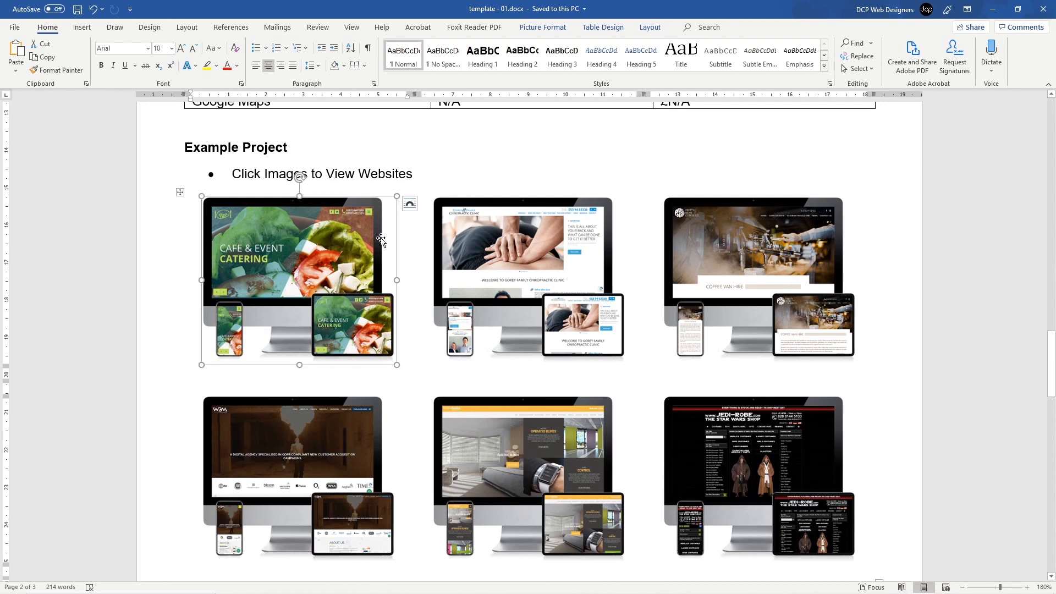
{"action": "left_click", "coordinate": [522, 242]}
{"action": "left_click", "coordinate": [713, 247]}
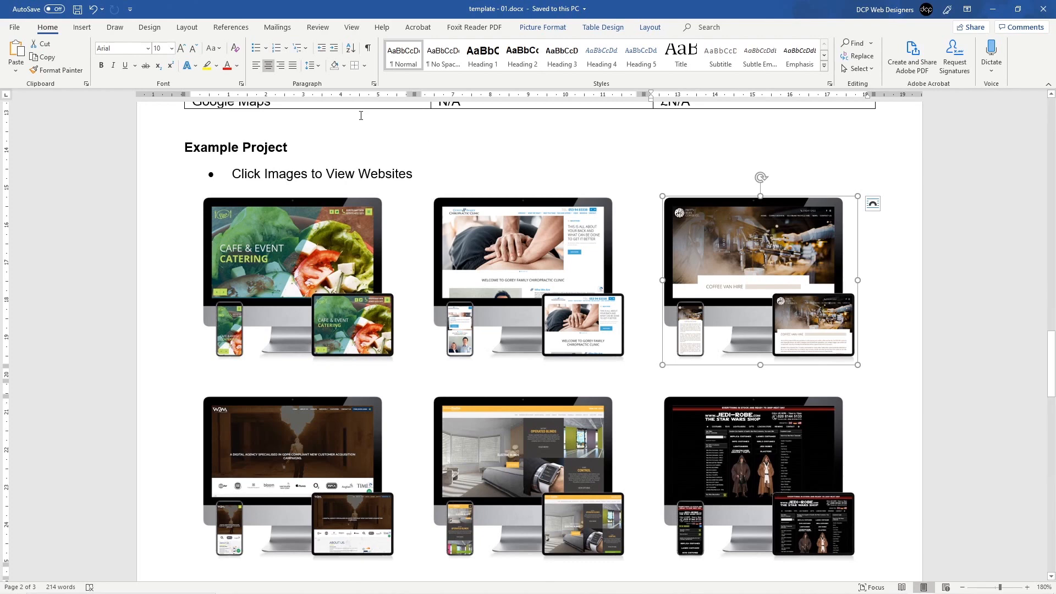
{"action": "left_click", "coordinate": [278, 167]}
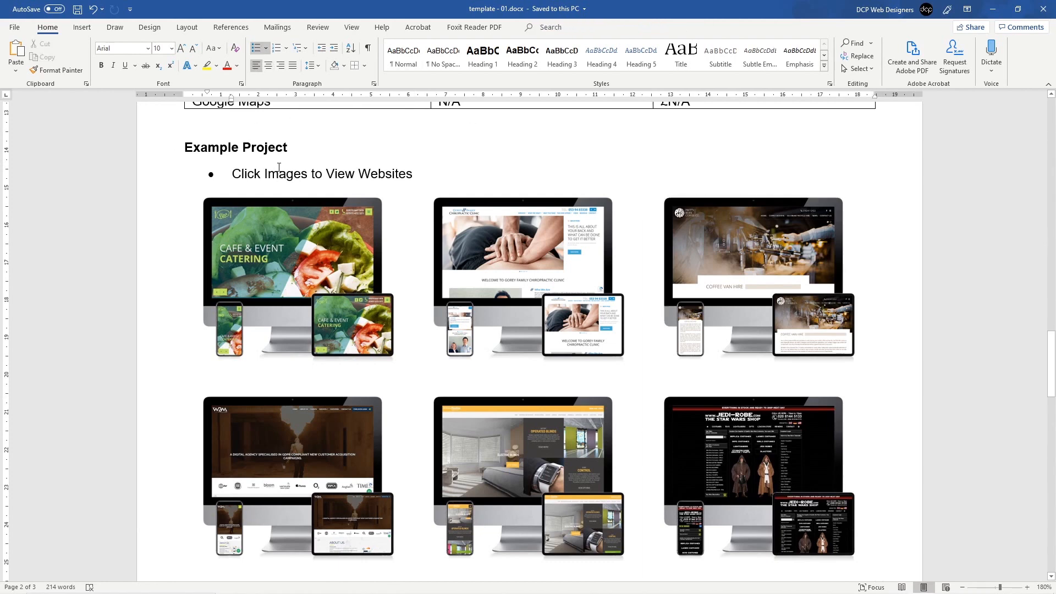
Step: Delete the large Cafe & Event Catering picture on page 3 and review the pages
{"action": "scroll", "coordinate": [279, 167], "scroll_direction": "down", "scroll_amount": 5}
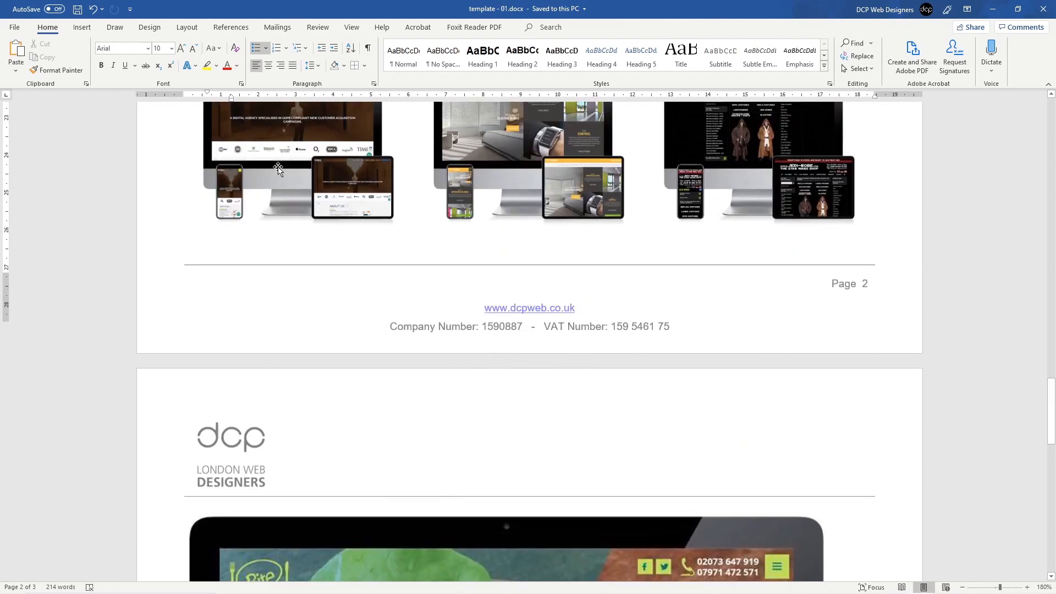
{"action": "scroll", "coordinate": [440, 347], "scroll_direction": "down", "scroll_amount": 7}
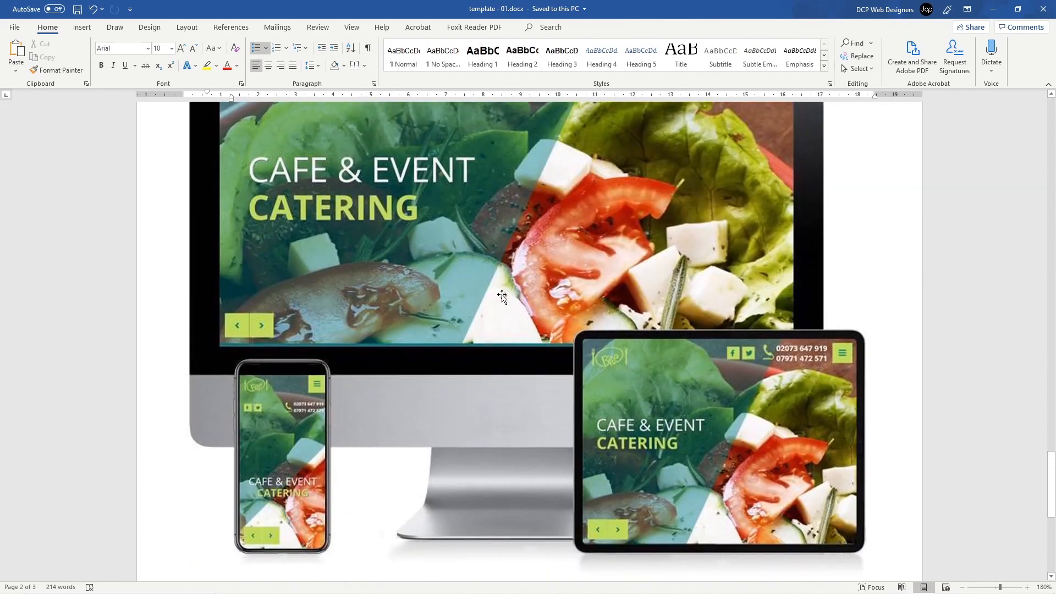
{"action": "left_click", "coordinate": [473, 281]}
{"action": "scroll", "coordinate": [495, 278], "scroll_direction": "down", "scroll_amount": 4}
{"action": "scroll", "coordinate": [495, 277], "scroll_direction": "up", "scroll_amount": 6}
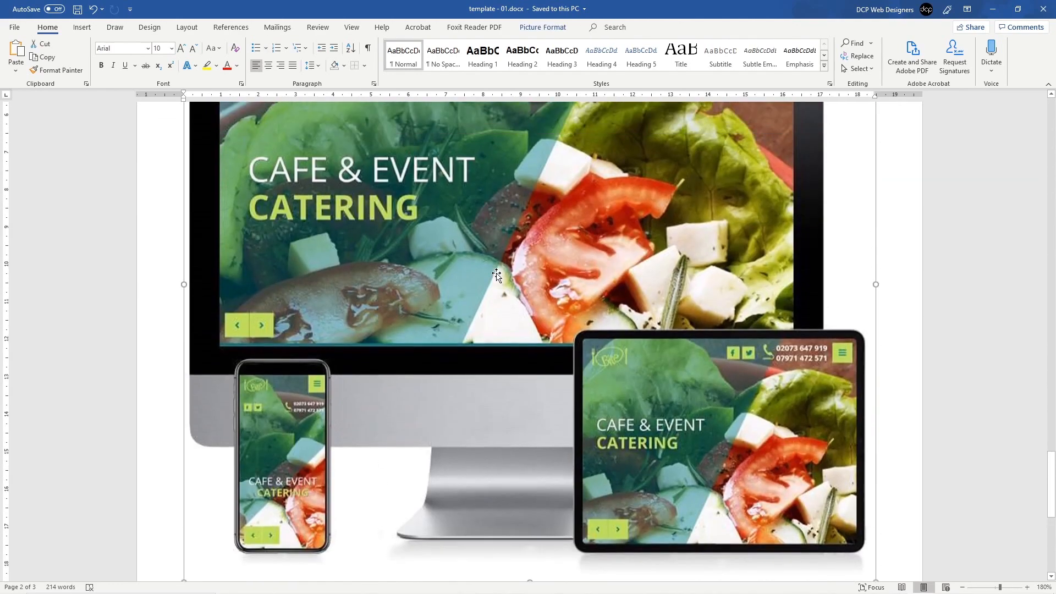
{"action": "key", "text": "Delete"}
{"action": "scroll", "coordinate": [497, 273], "scroll_direction": "up", "scroll_amount": 10}
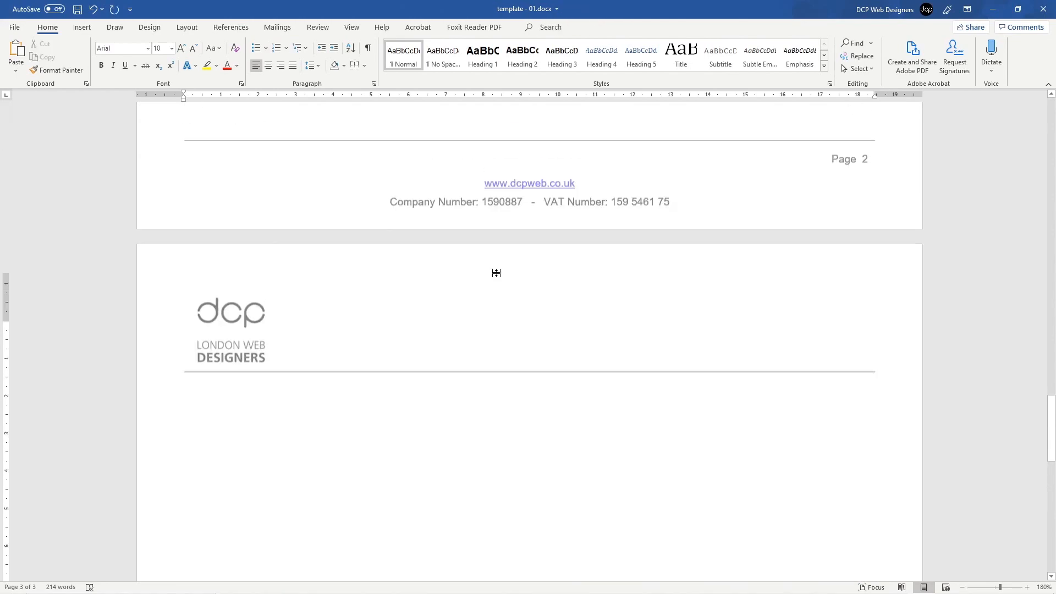
{"action": "scroll", "coordinate": [496, 273], "scroll_direction": "down", "scroll_amount": 15}
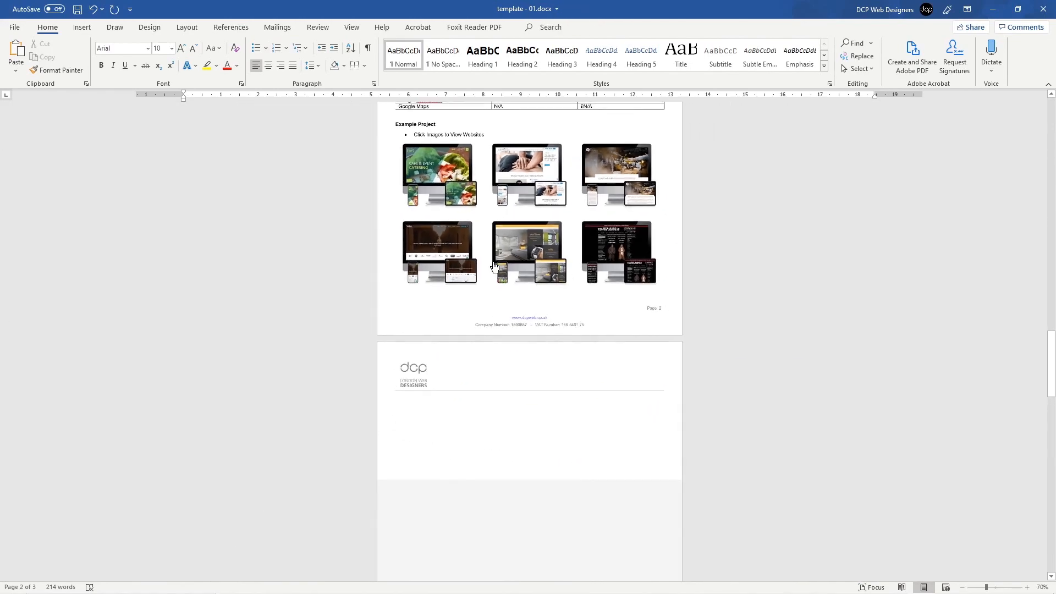
{"action": "scroll", "coordinate": [493, 261], "scroll_direction": "up", "scroll_amount": 5}
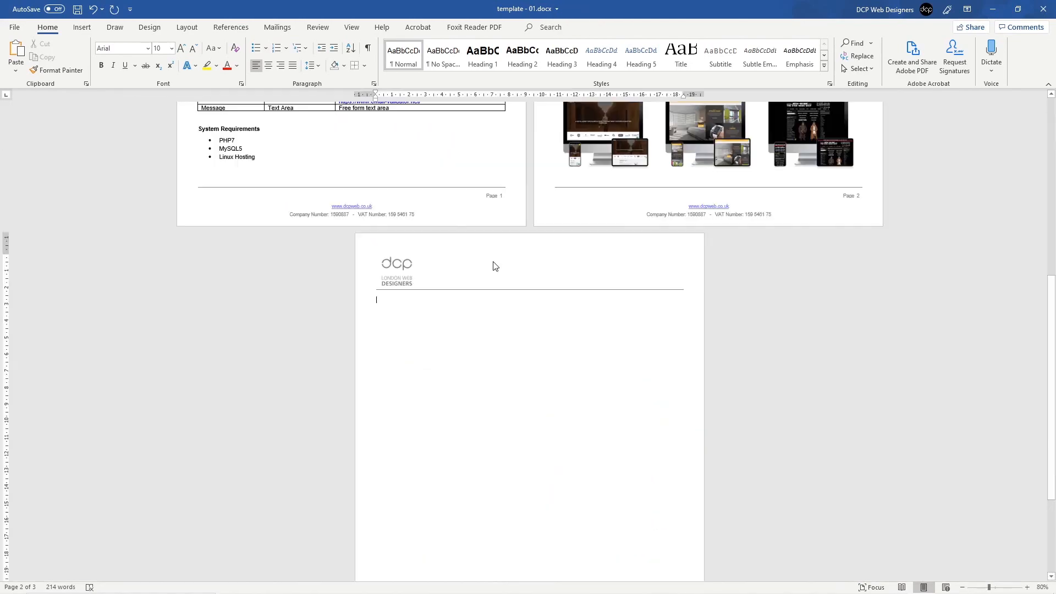
{"action": "scroll", "coordinate": [494, 266], "scroll_direction": "down", "scroll_amount": 1}
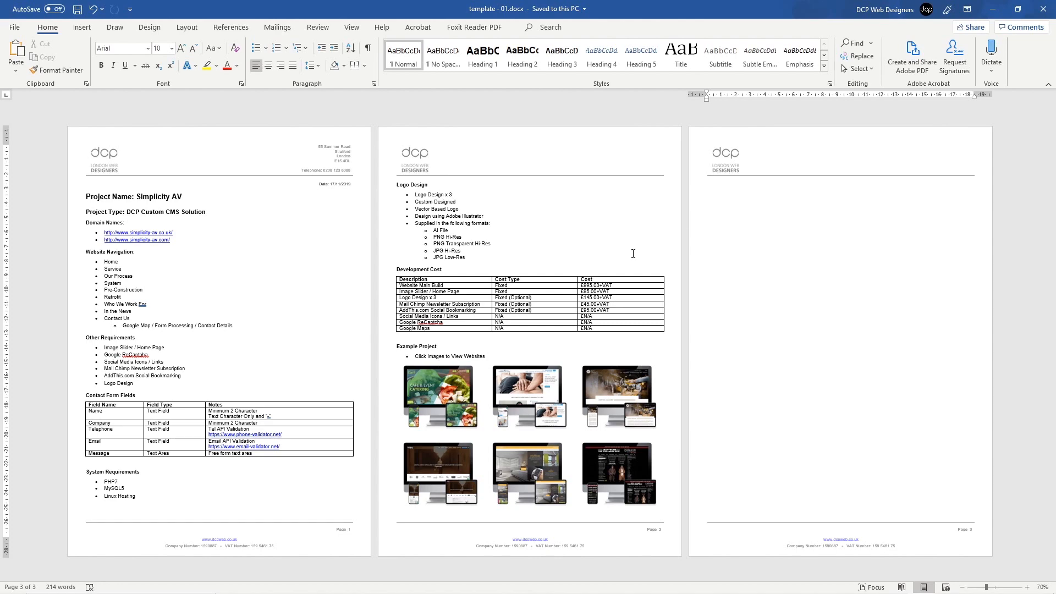
{"action": "scroll", "coordinate": [442, 335], "scroll_direction": "up", "scroll_amount": 6}
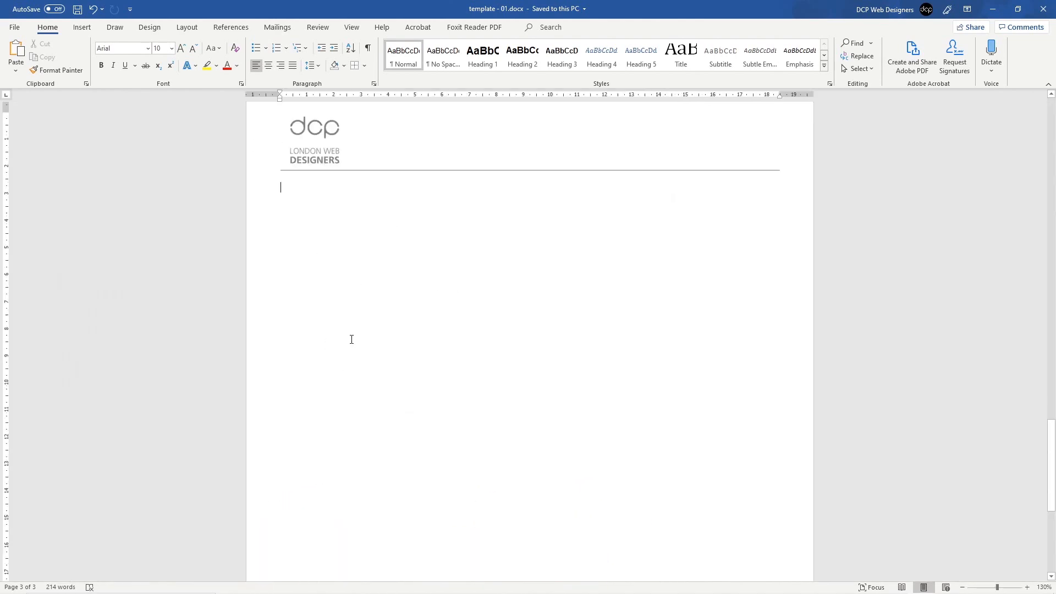
{"action": "scroll", "coordinate": [306, 206], "scroll_direction": "up", "scroll_amount": 8}
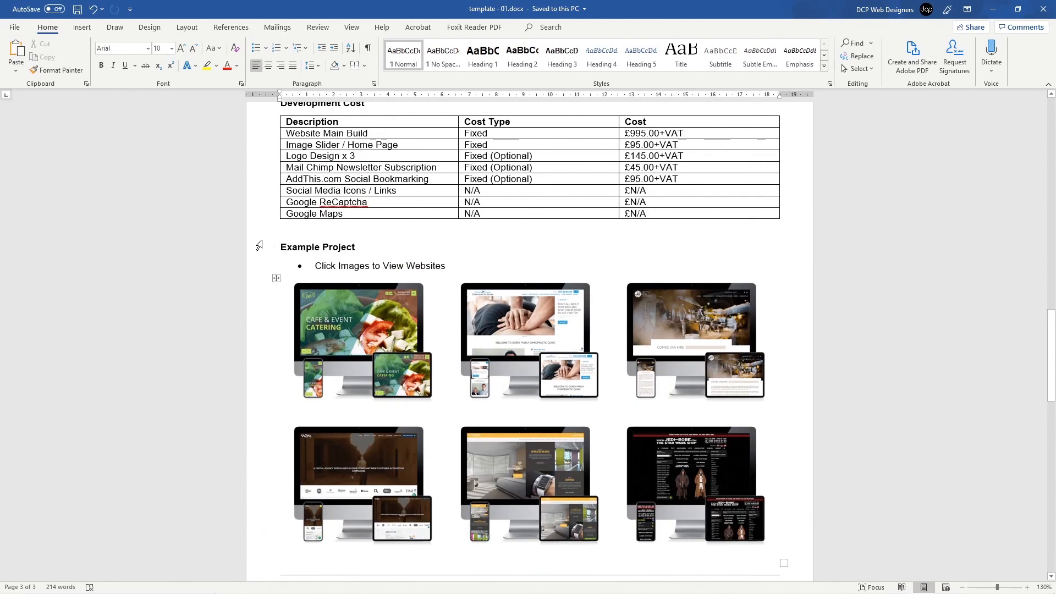
Step: Copy the Example Project heading to the top of page 3
{"action": "left_click", "coordinate": [259, 245]}
{"action": "key", "text": "ctrl+c"}
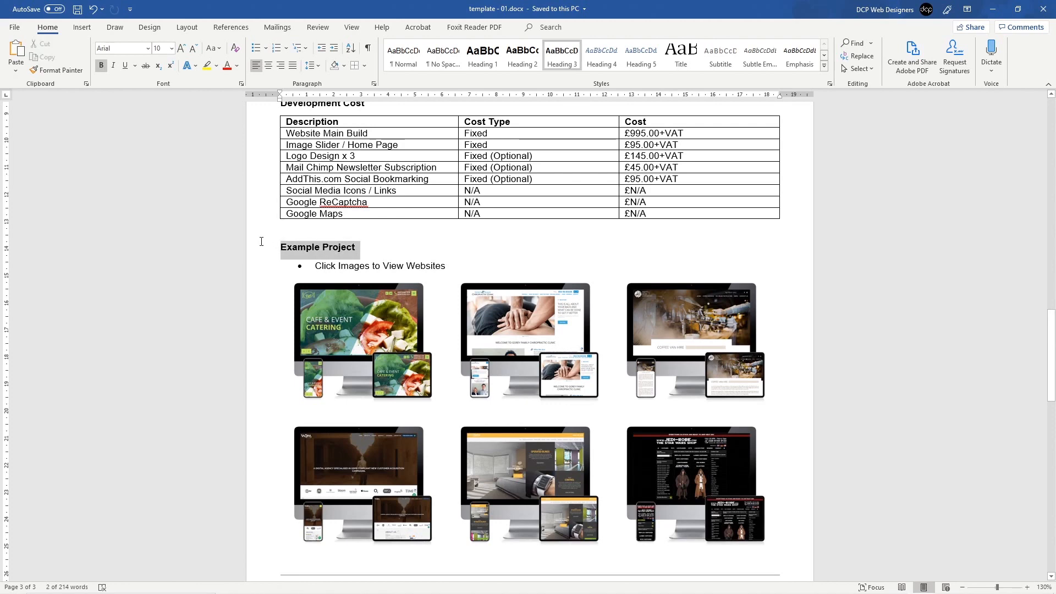
{"action": "scroll", "coordinate": [330, 319], "scroll_direction": "down", "scroll_amount": 10}
{"action": "left_click", "coordinate": [334, 251]}
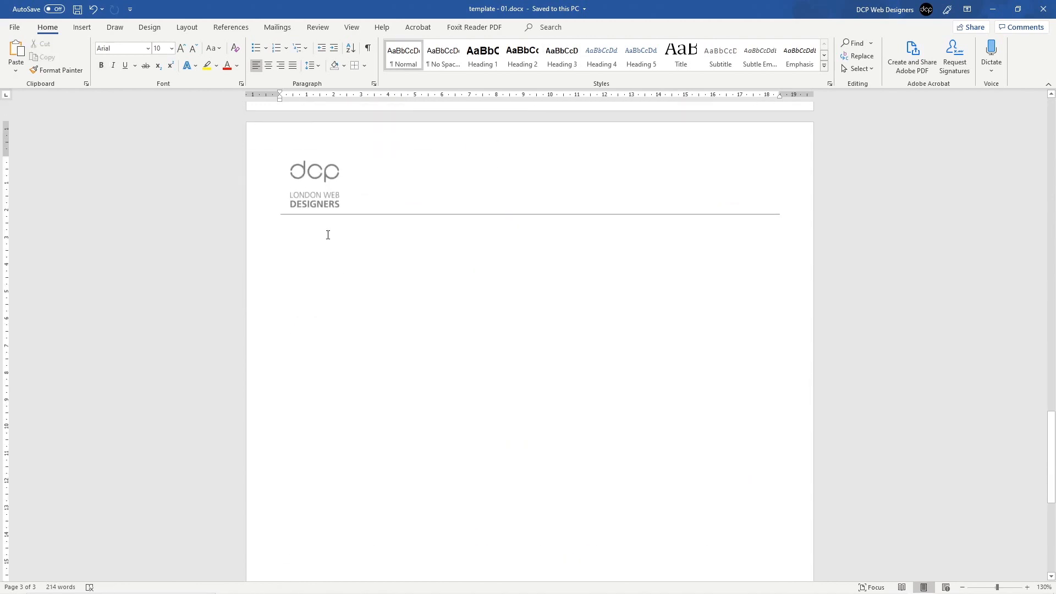
{"action": "key", "text": "ctrl+v"}
Step: Reword it to 'Free Access to Over 500+ Video Tutorials' and start a bullet below
{"action": "triple_click", "coordinate": [363, 230]}
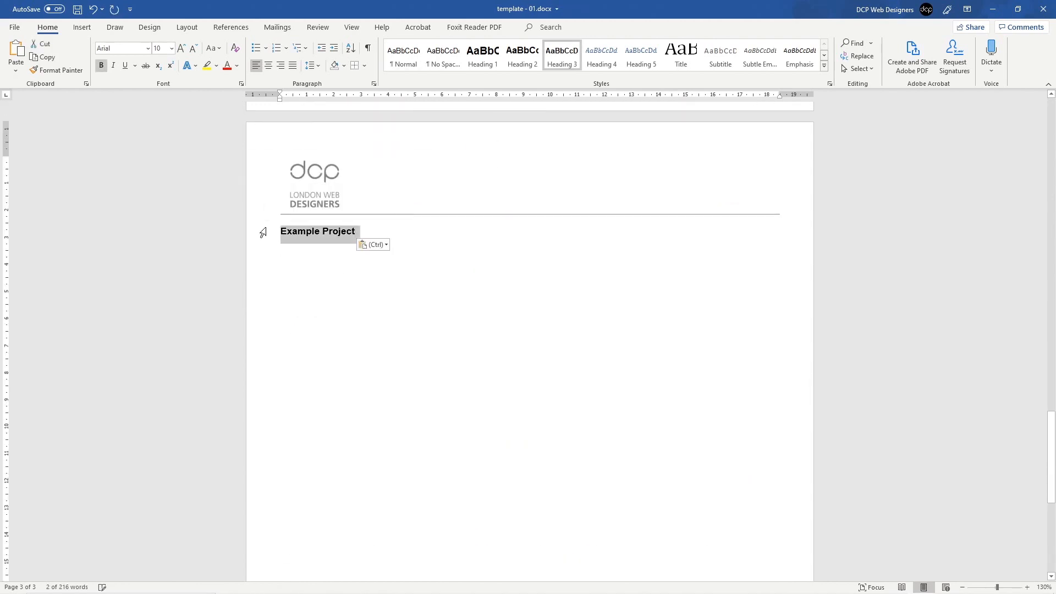
{"action": "type", "text": "Why"}
{"action": "key", "text": "BackSpace"}
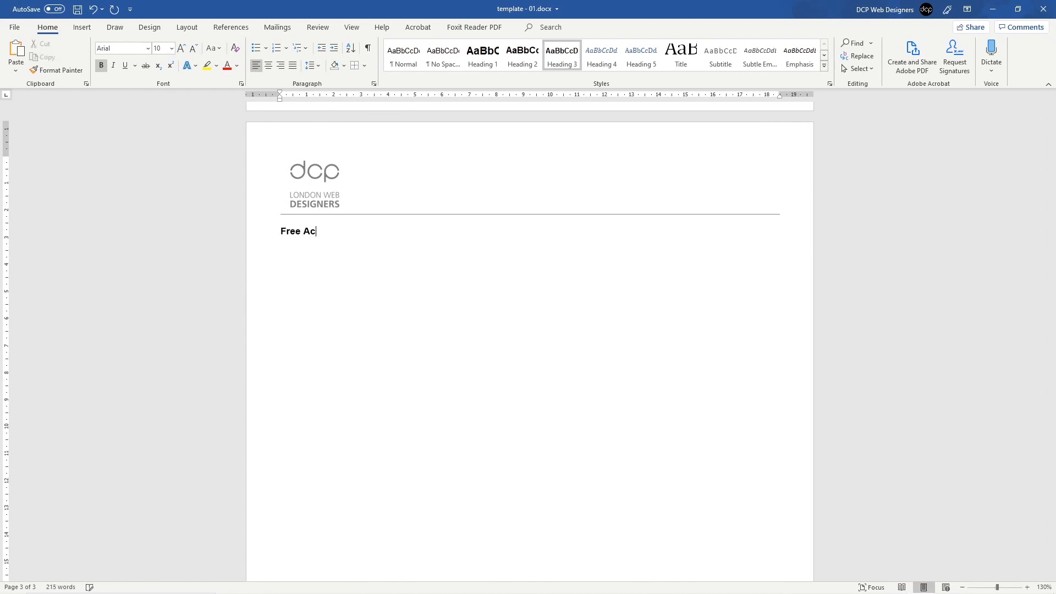
{"action": "type", "text": "Over 500+ Video Tutorials"}
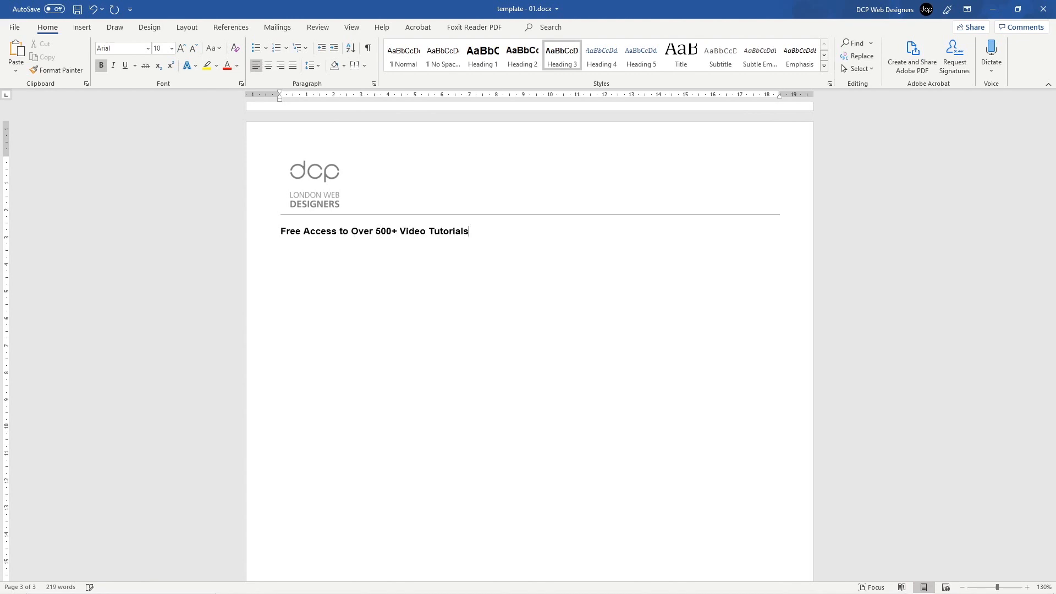
{"action": "left_click", "coordinate": [256, 48]}
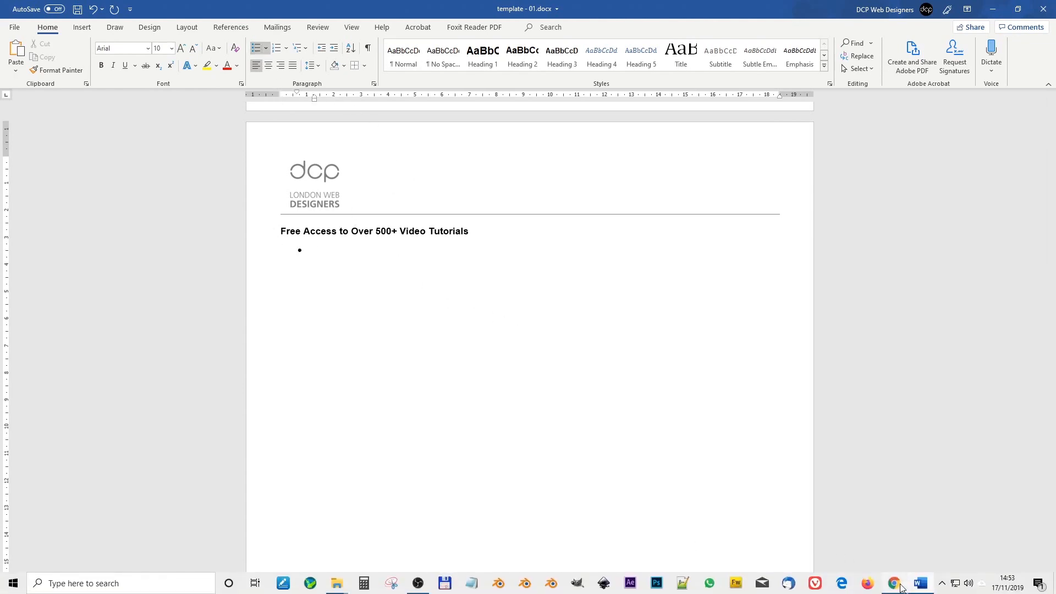
Step: Open the DCP Web Designers YouTube channel in a new Chrome tab and browse its home page
{"action": "left_click", "coordinate": [895, 589]}
{"action": "key", "text": "ctrl+t"}
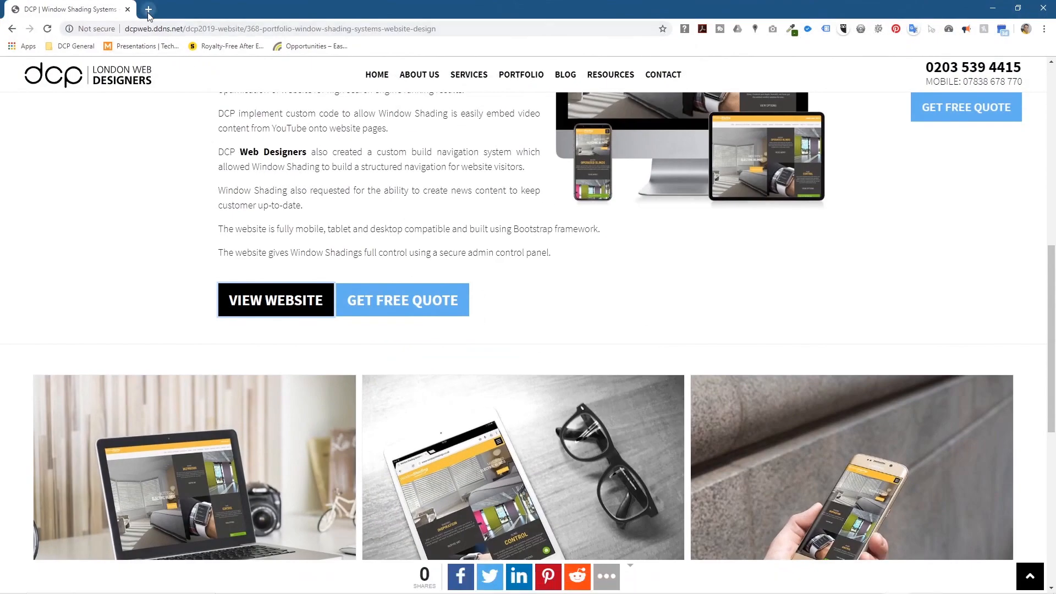
{"action": "type", "text": "you"}
{"action": "key", "text": "Return"}
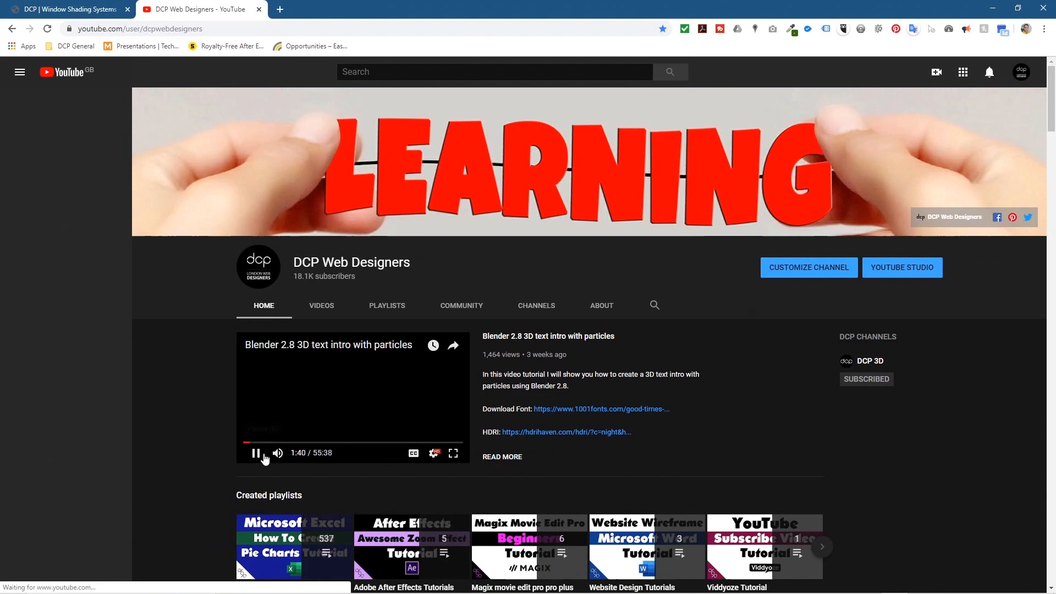
{"action": "left_click", "coordinate": [258, 454]}
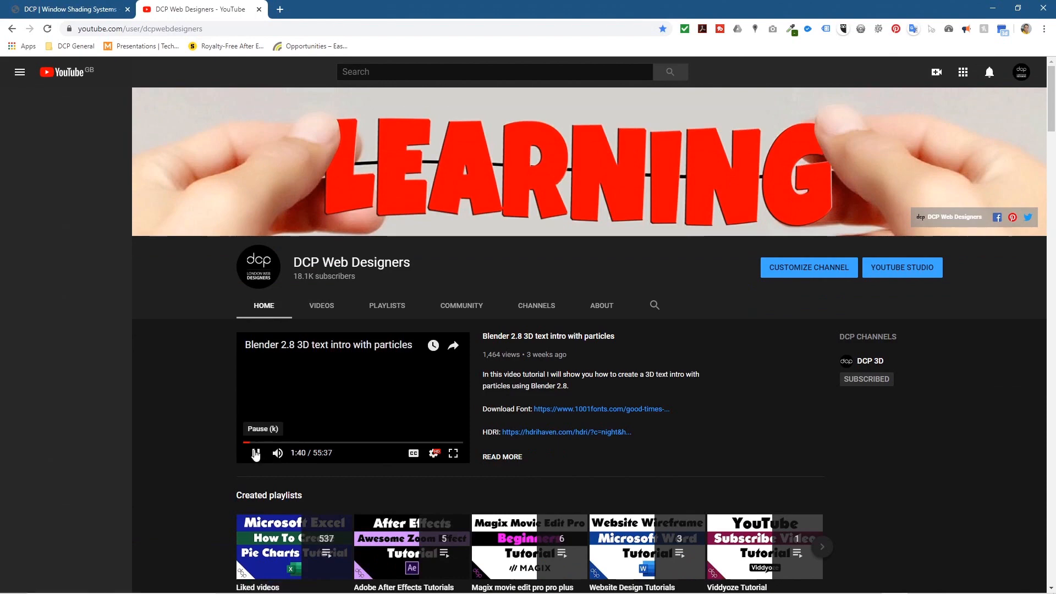
{"action": "scroll", "coordinate": [359, 427], "scroll_direction": "down", "scroll_amount": 4}
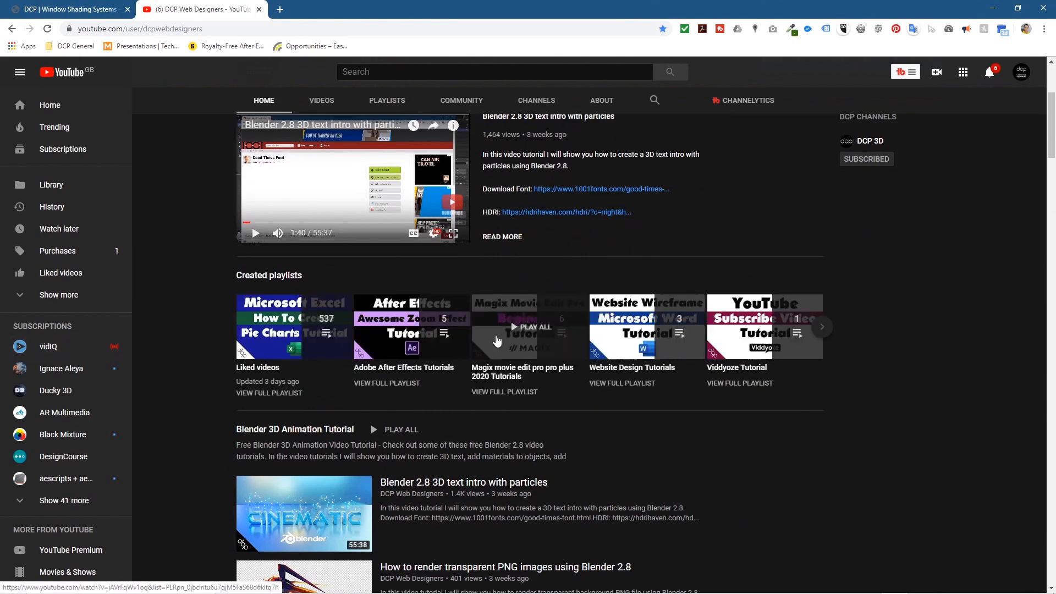
{"action": "scroll", "coordinate": [489, 396], "scroll_direction": "down", "scroll_amount": 12}
{"action": "scroll", "coordinate": [493, 392], "scroll_direction": "down", "scroll_amount": 2}
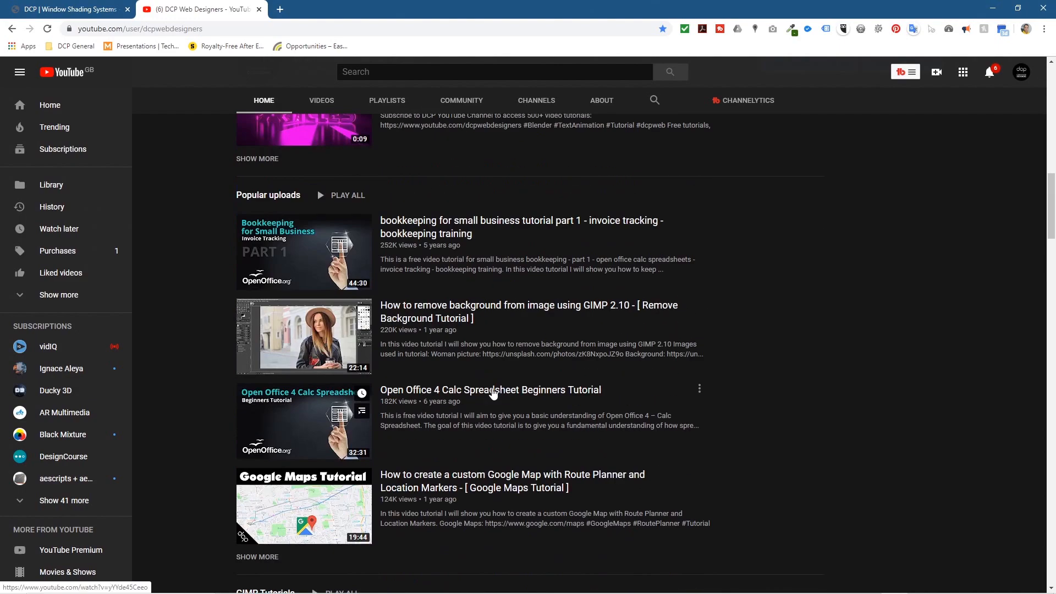
{"action": "scroll", "coordinate": [490, 375], "scroll_direction": "down", "scroll_amount": 6}
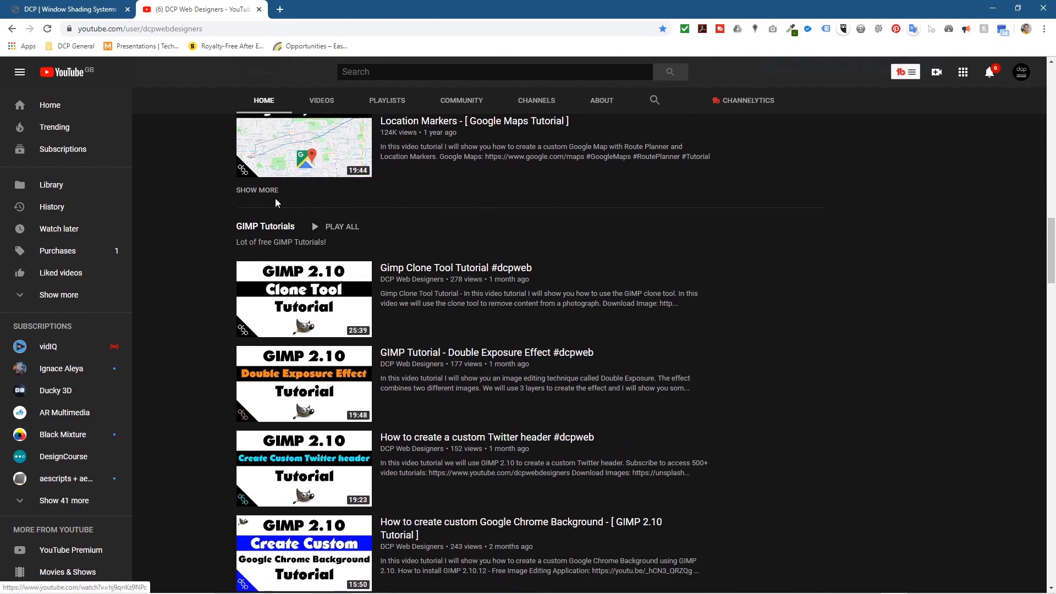
{"action": "scroll", "coordinate": [571, 422], "scroll_direction": "up", "scroll_amount": 5}
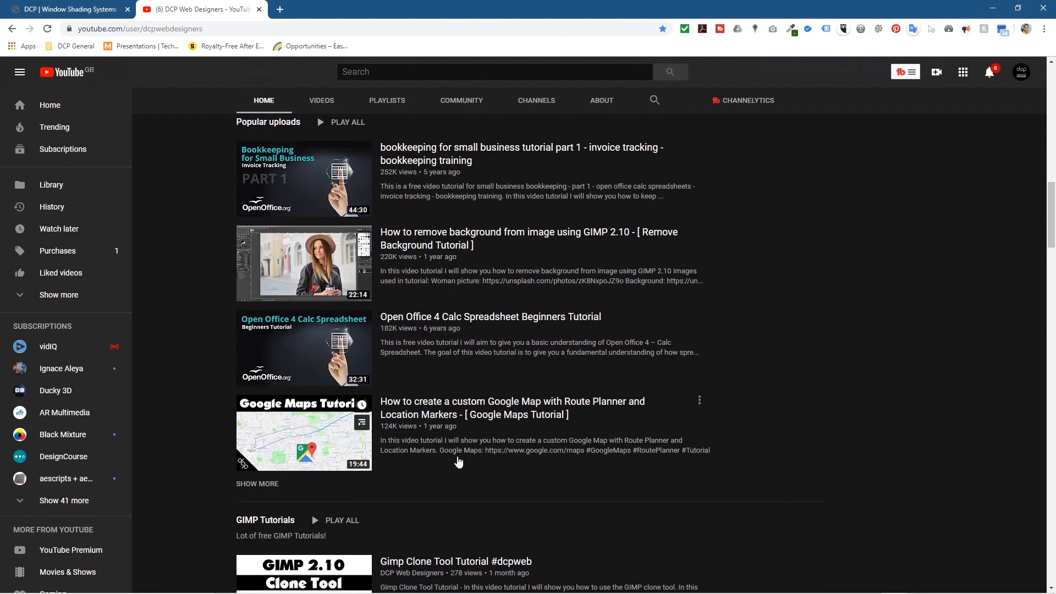
{"action": "scroll", "coordinate": [456, 452], "scroll_direction": "up", "scroll_amount": 14}
{"action": "scroll", "coordinate": [467, 418], "scroll_direction": "up", "scroll_amount": 3}
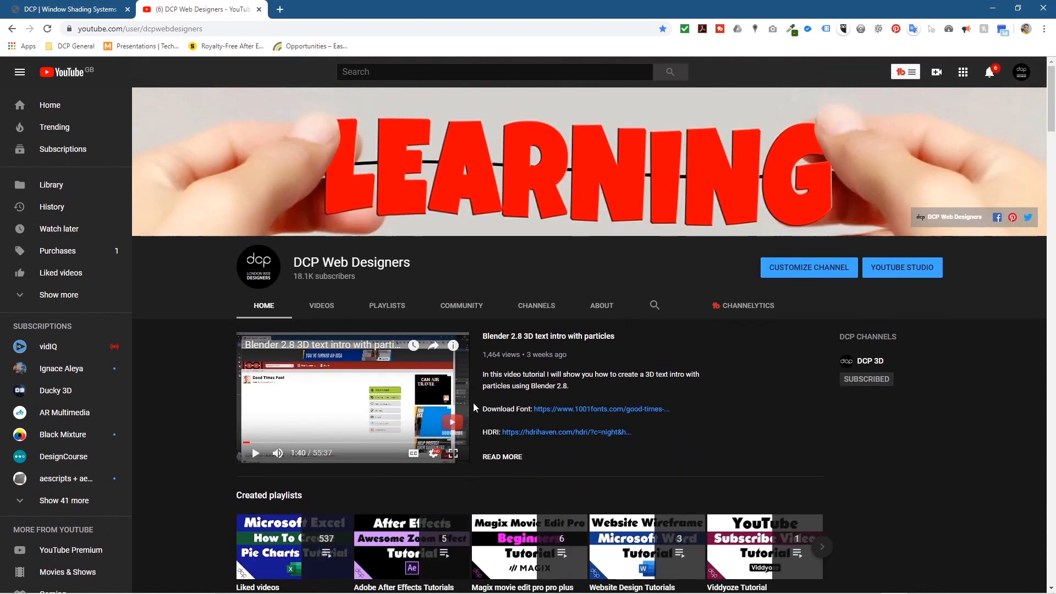
Step: Browse the channel's Playlists, return to Home, and copy the channel's web address
{"action": "left_click", "coordinate": [388, 307]}
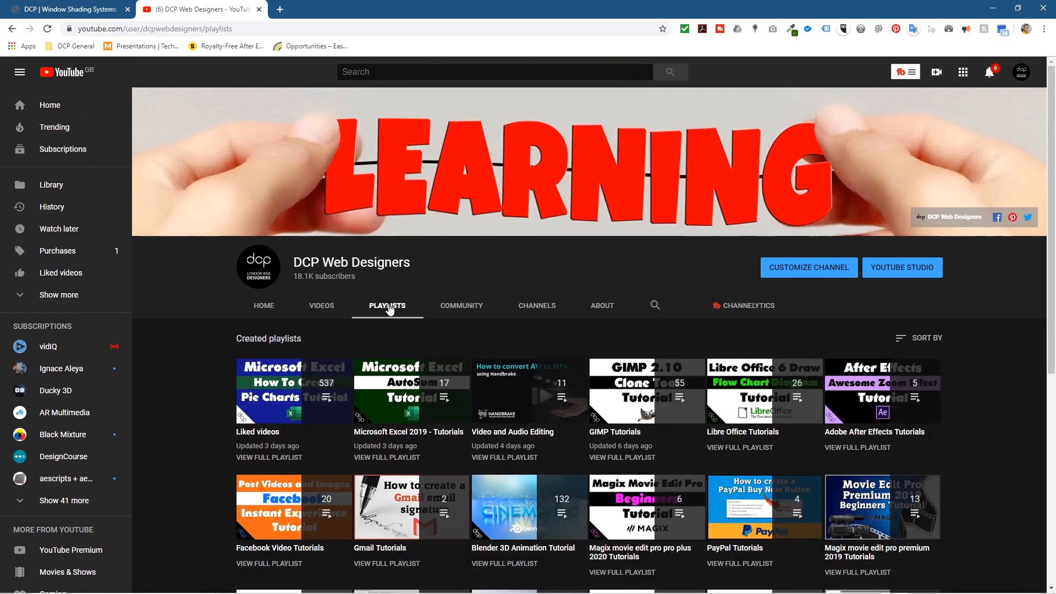
{"action": "scroll", "coordinate": [389, 308], "scroll_direction": "down", "scroll_amount": 4}
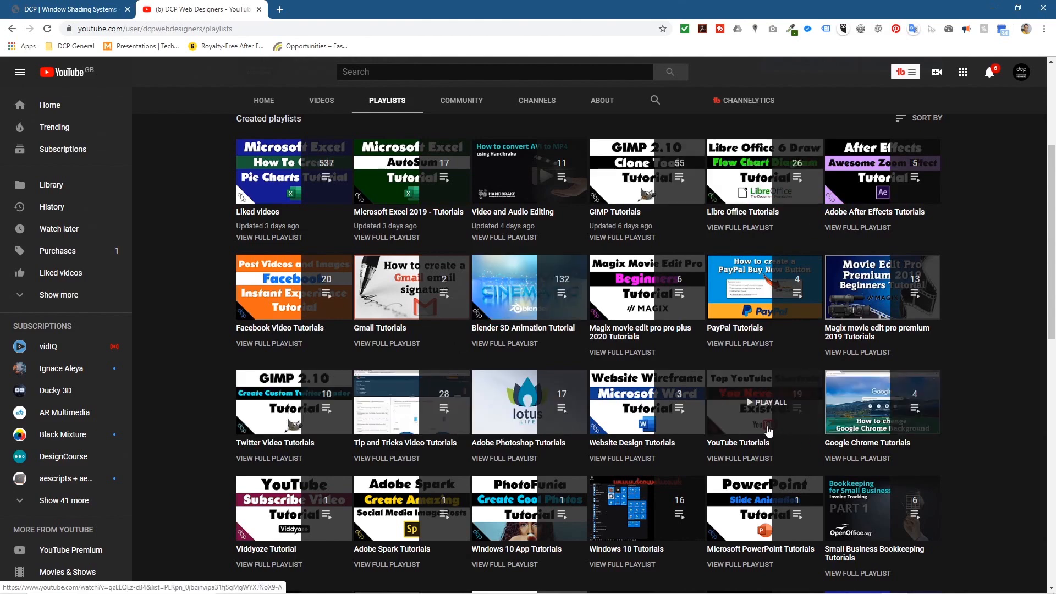
{"action": "scroll", "coordinate": [768, 431], "scroll_direction": "down", "scroll_amount": 13}
{"action": "scroll", "coordinate": [523, 345], "scroll_direction": "up", "scroll_amount": 5}
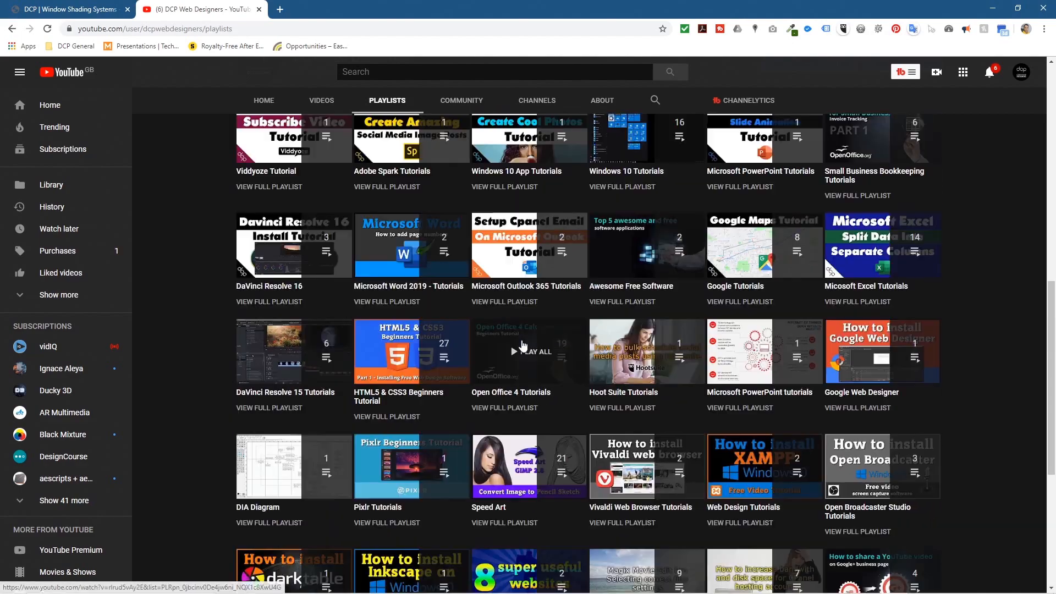
{"action": "scroll", "coordinate": [524, 345], "scroll_direction": "up", "scroll_amount": 8}
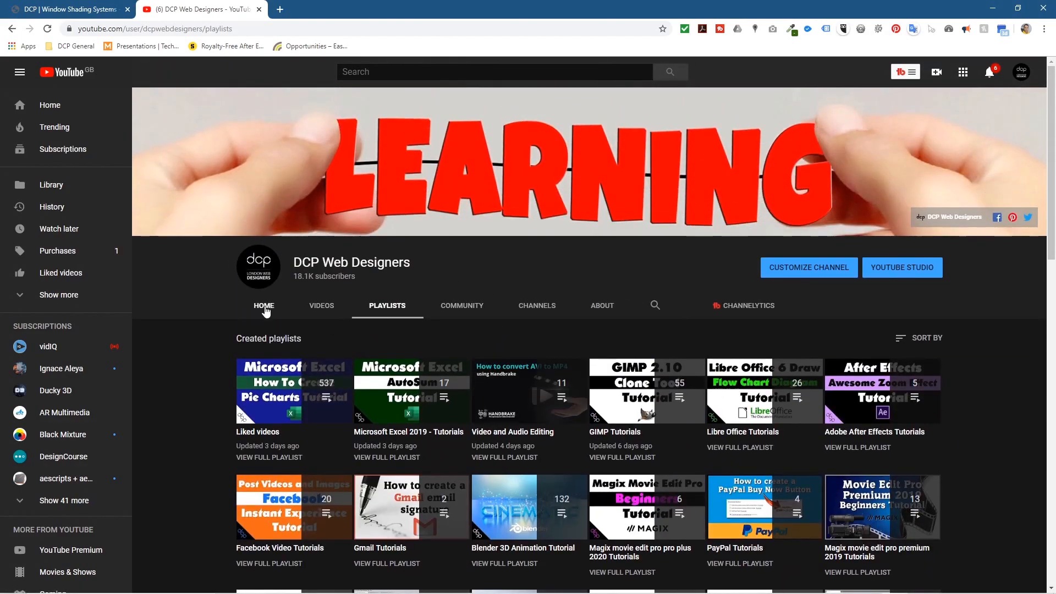
{"action": "left_click", "coordinate": [265, 312]}
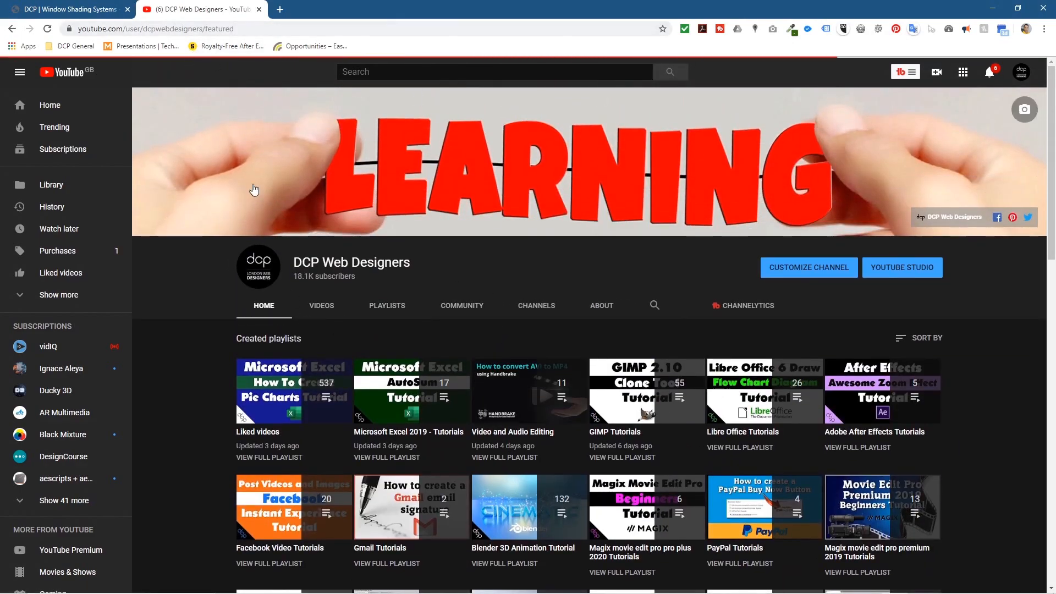
{"action": "double_click", "coordinate": [210, 27]}
{"action": "key", "text": "BackSpace"}
{"action": "key", "text": "ctrl+a"}
{"action": "key", "text": "ctrl+c"}
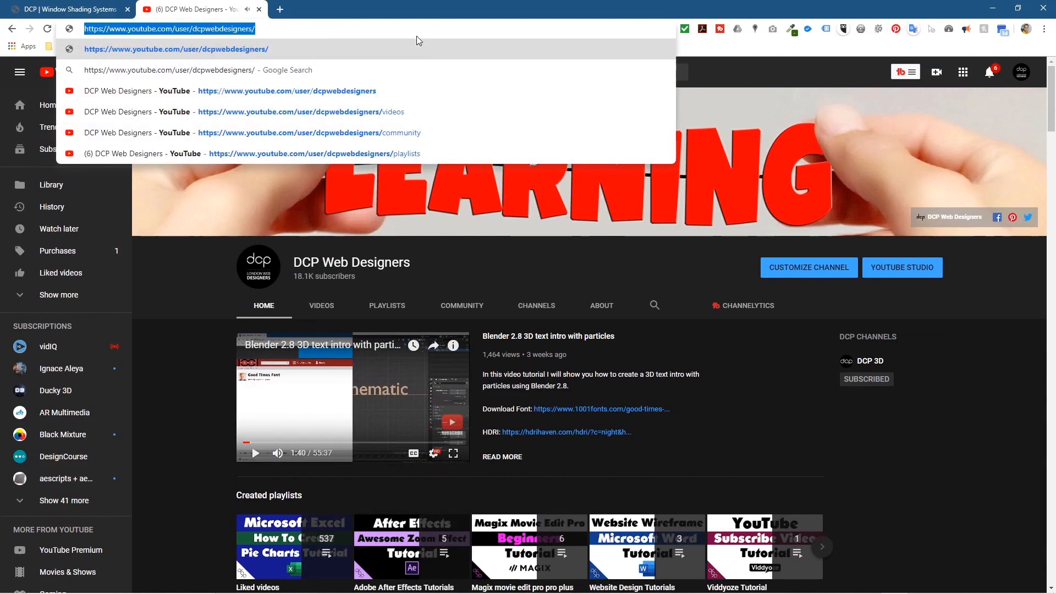
Step: Paste the YouTube channel link into the bullet, end the list, and save
{"action": "left_click", "coordinate": [993, 8]}
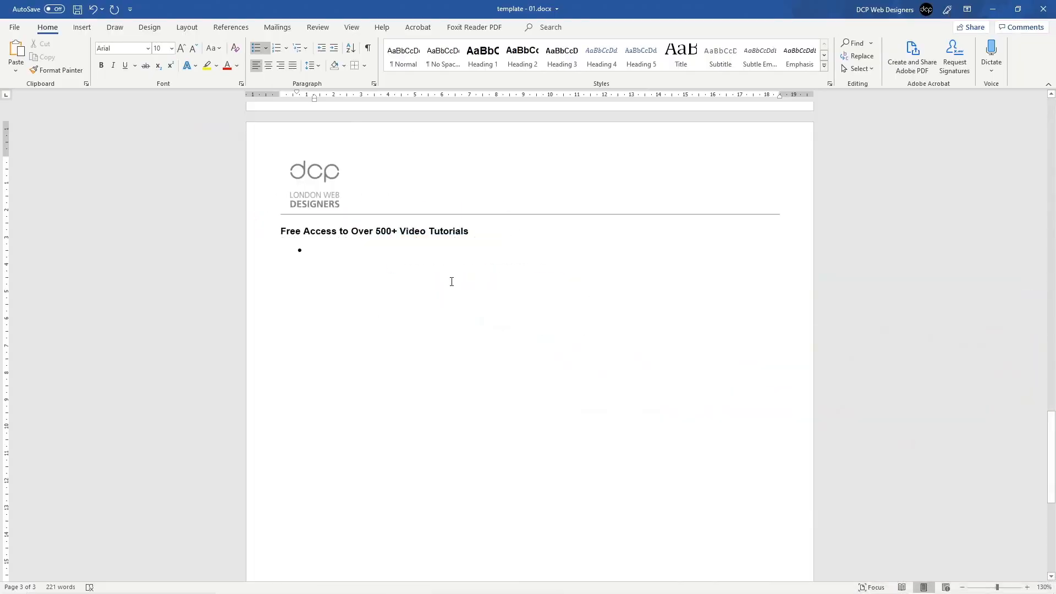
{"action": "key", "text": "ctrl+v"}
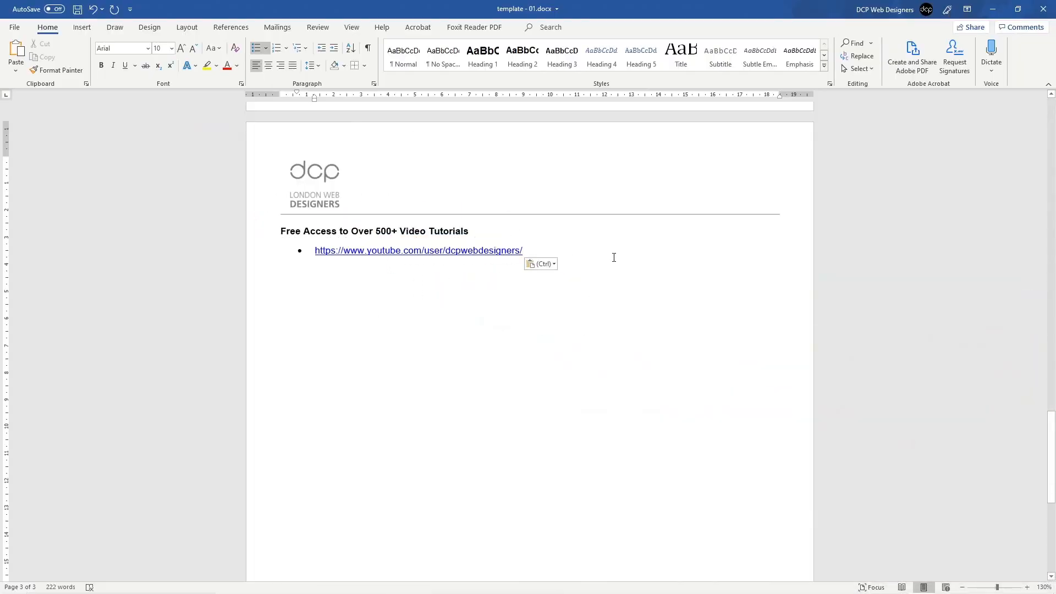
{"action": "key", "text": "Return"}
{"action": "key", "text": "Return"}
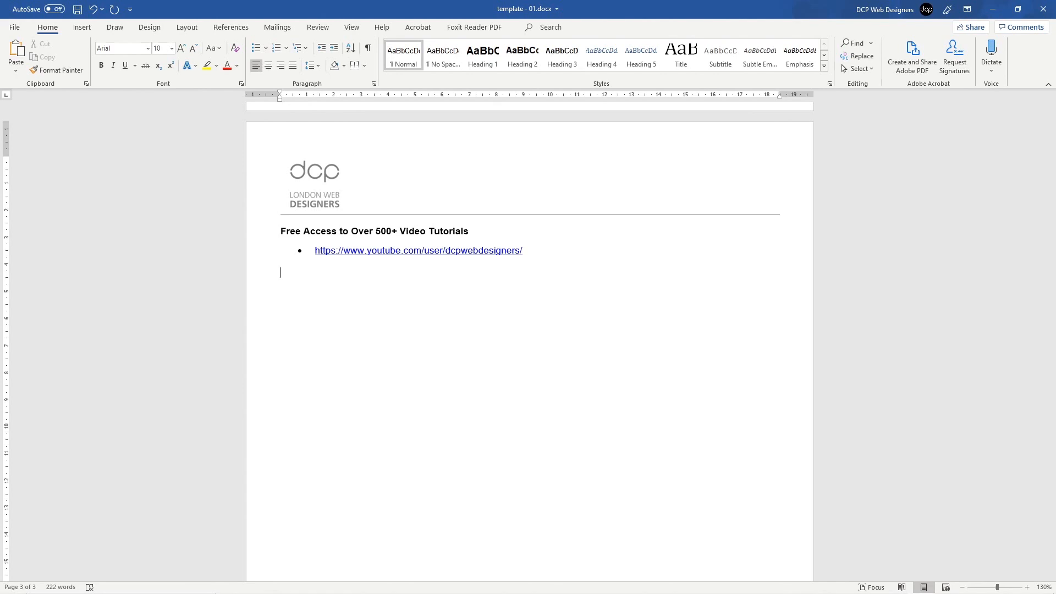
{"action": "key", "text": "ctrl+s"}
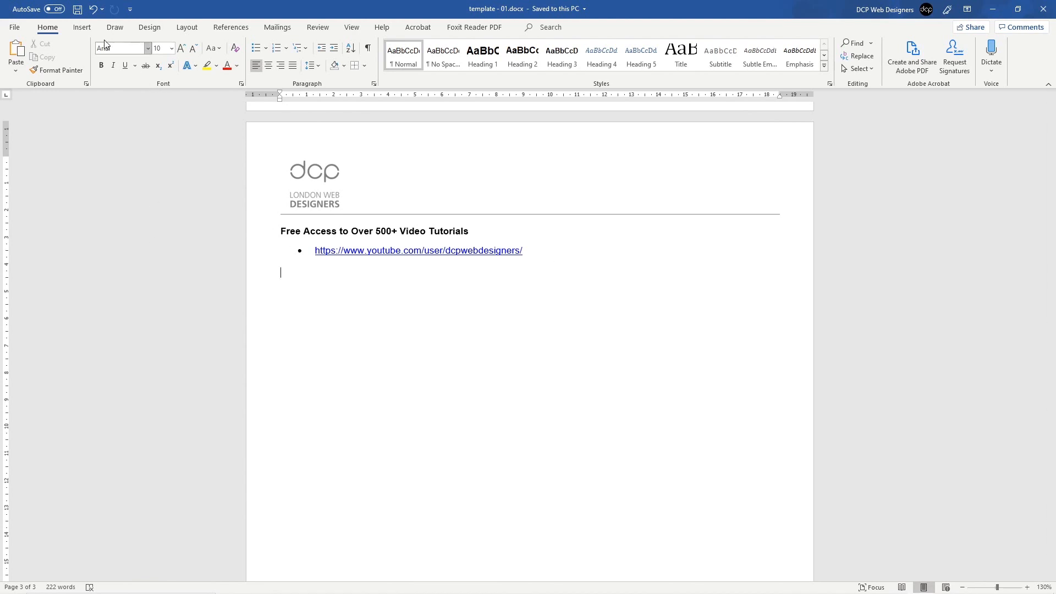
Step: Insert a two-column table below and extend it to four rows
{"action": "left_click", "coordinate": [82, 28]}
{"action": "left_click", "coordinate": [89, 61]}
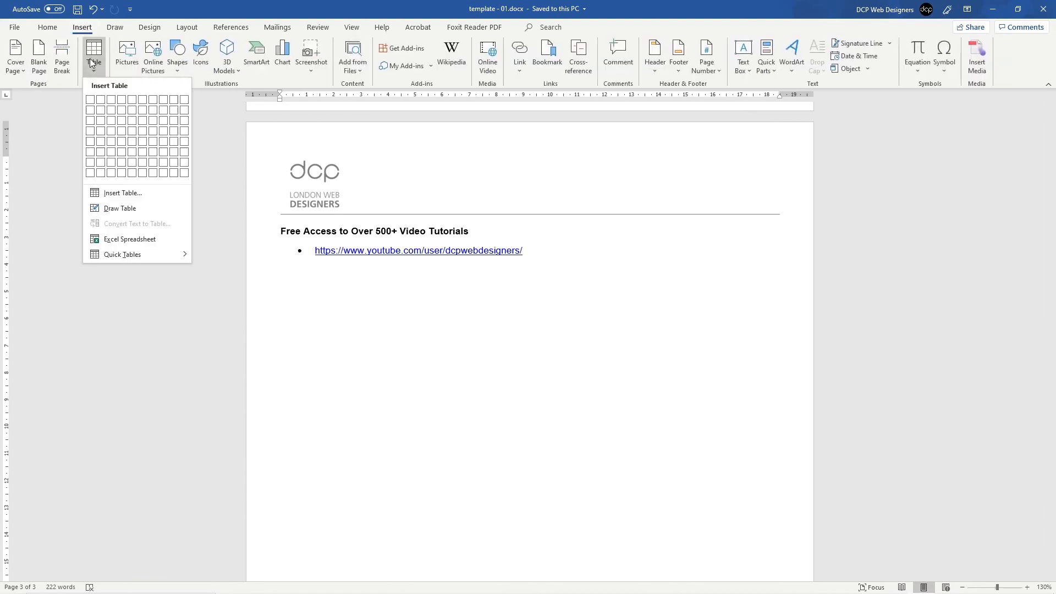
{"action": "left_click", "coordinate": [99, 100]}
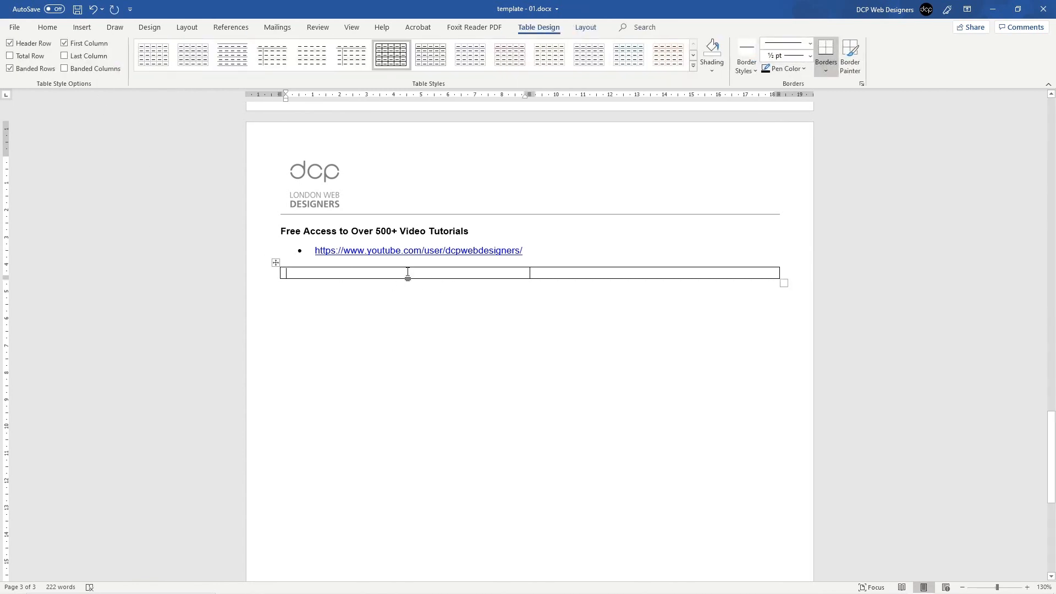
{"action": "key", "text": "Tab"}
{"action": "key", "text": "Tab"}
{"action": "key", "text": "Tab"}
{"action": "key", "text": "Tab"}
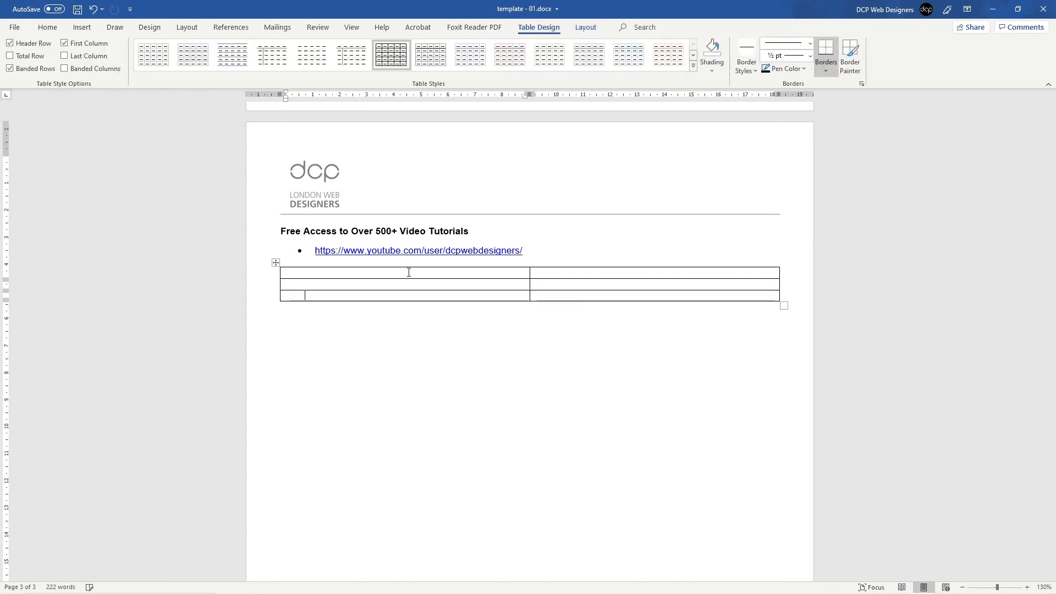
{"action": "key", "text": "Tab"}
{"action": "key", "text": "Tab"}
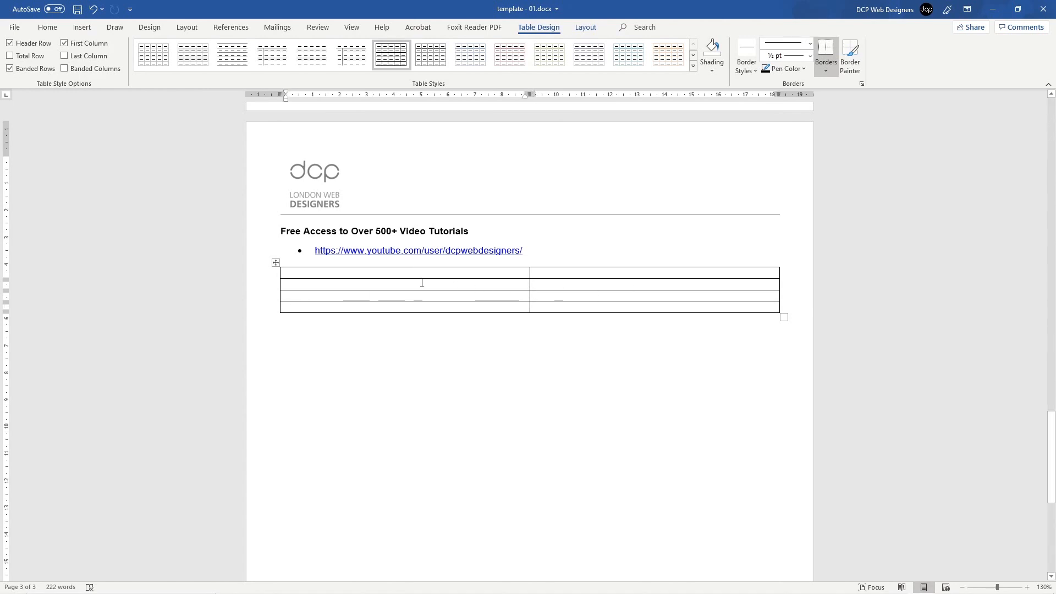
{"action": "left_click", "coordinate": [409, 274]}
{"action": "left_click", "coordinate": [88, 31]}
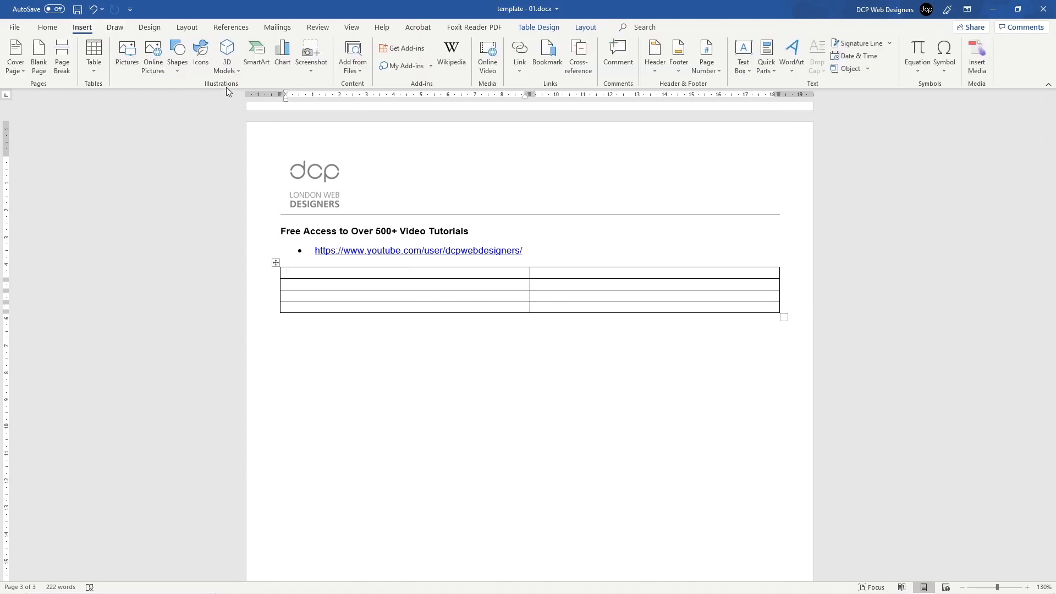
Step: Search Online Video on YouTube for dcpweb and embed the Facebook video thumbnail tutorial
{"action": "left_click", "coordinate": [492, 69]}
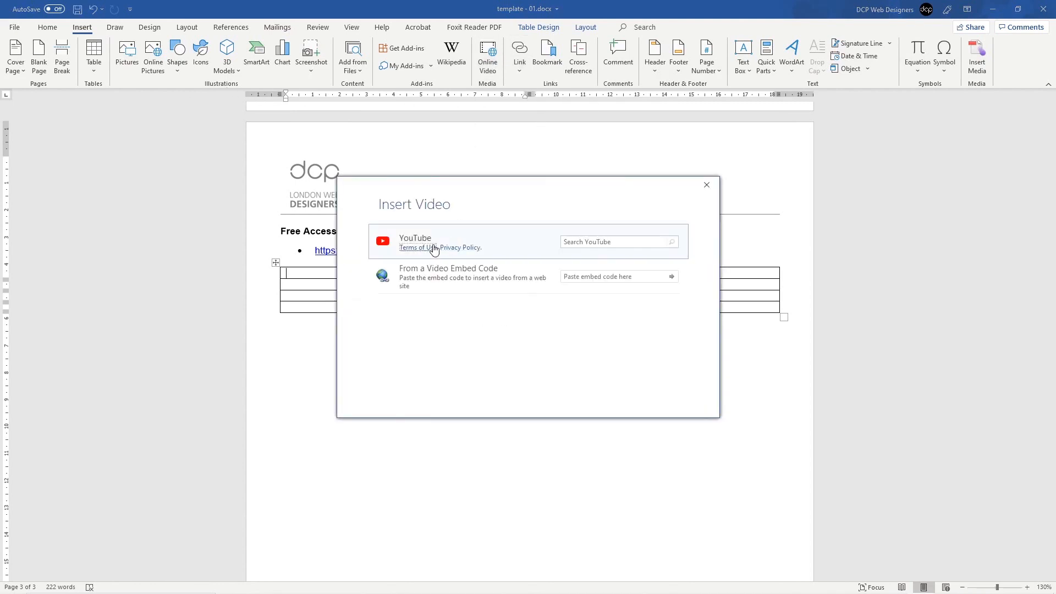
{"action": "left_click", "coordinate": [580, 242]}
{"action": "key", "text": "Return"}
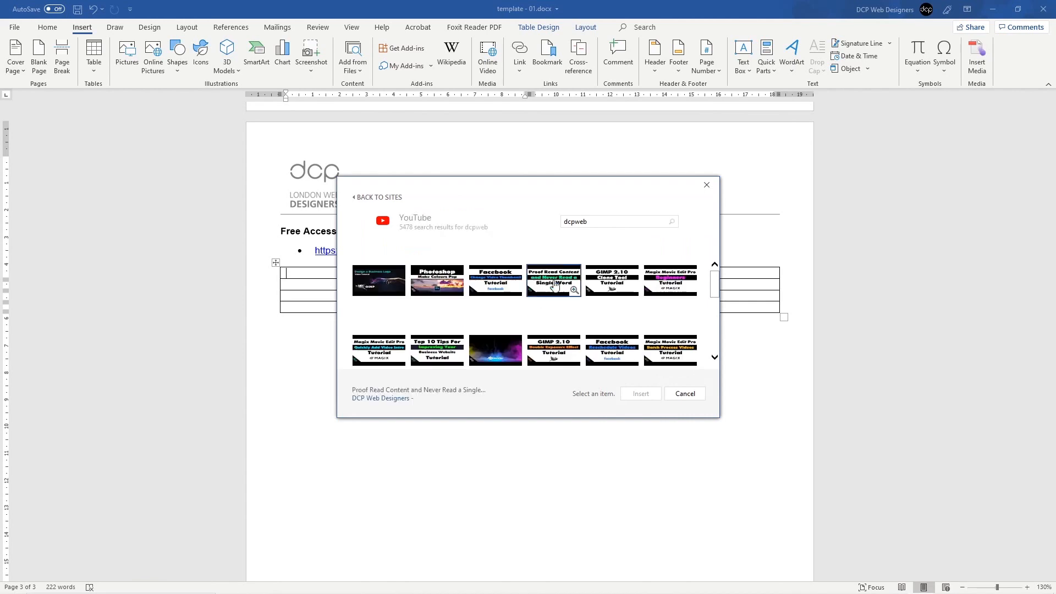
{"action": "scroll", "coordinate": [488, 293], "scroll_direction": "down", "scroll_amount": 5}
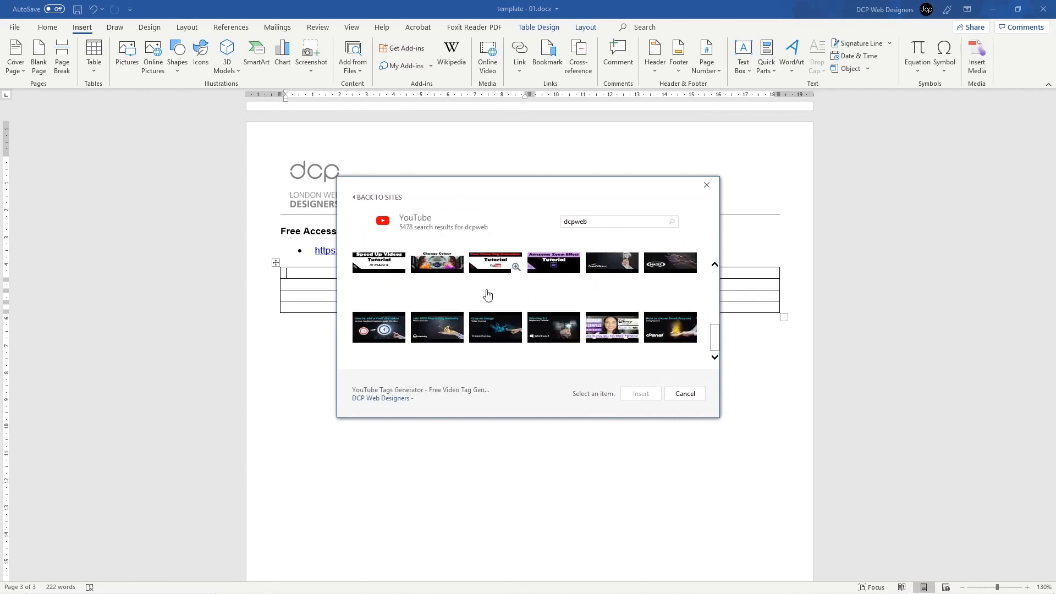
{"action": "scroll", "coordinate": [488, 295], "scroll_direction": "down", "scroll_amount": 4}
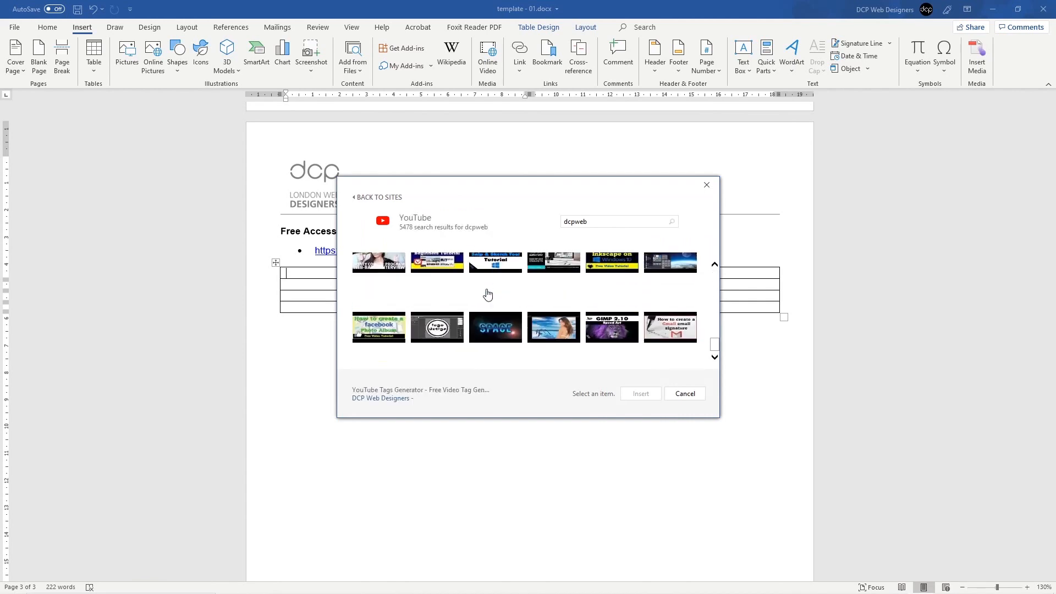
{"action": "scroll", "coordinate": [486, 298], "scroll_direction": "up", "scroll_amount": 3}
{"action": "scroll", "coordinate": [485, 299], "scroll_direction": "up", "scroll_amount": 8}
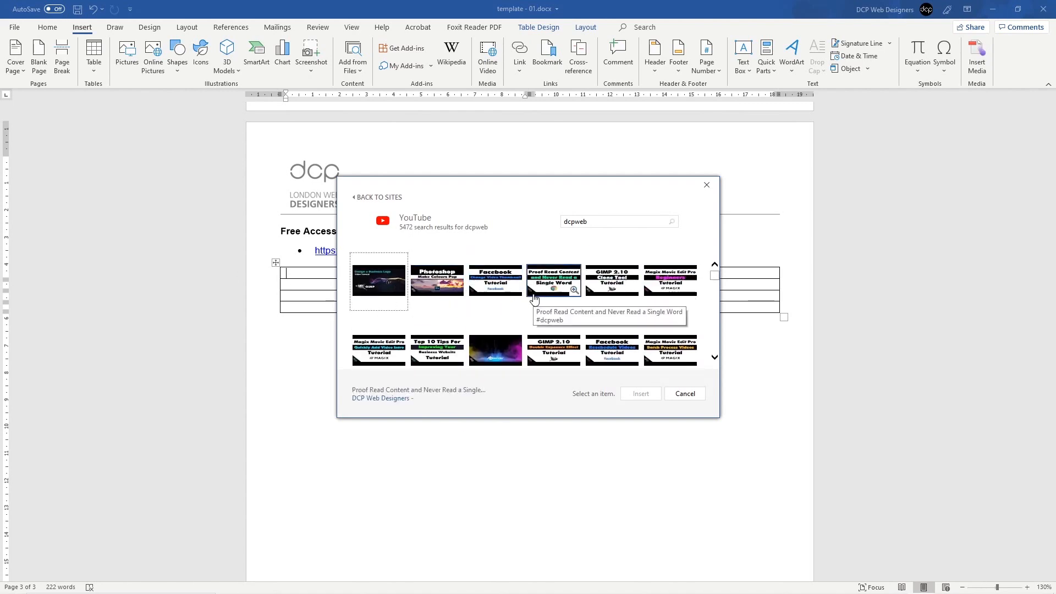
{"action": "scroll", "coordinate": [530, 295], "scroll_direction": "down", "scroll_amount": 1}
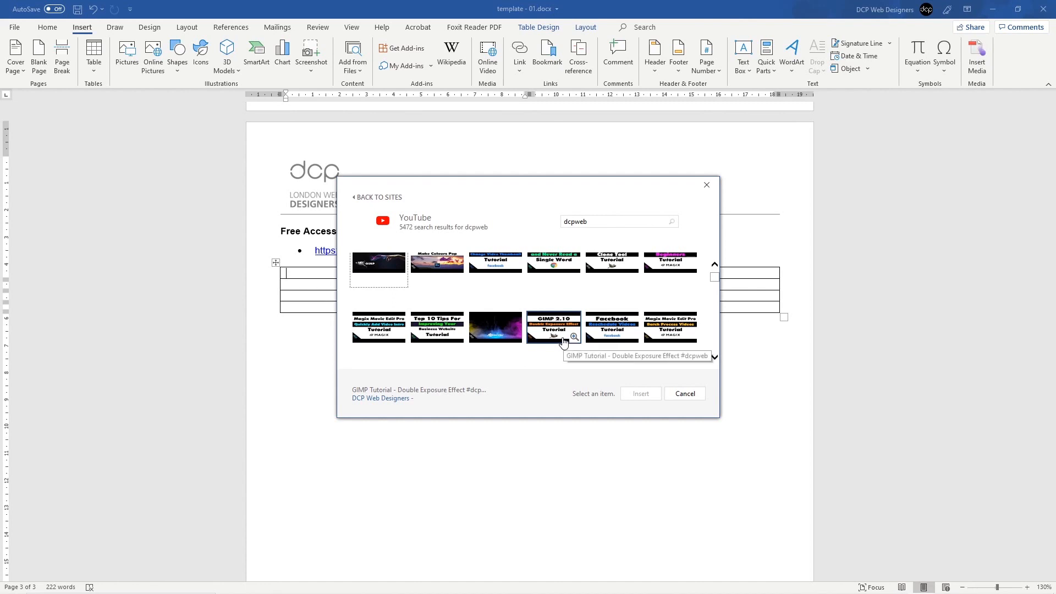
{"action": "scroll", "coordinate": [536, 337], "scroll_direction": "up", "scroll_amount": 1}
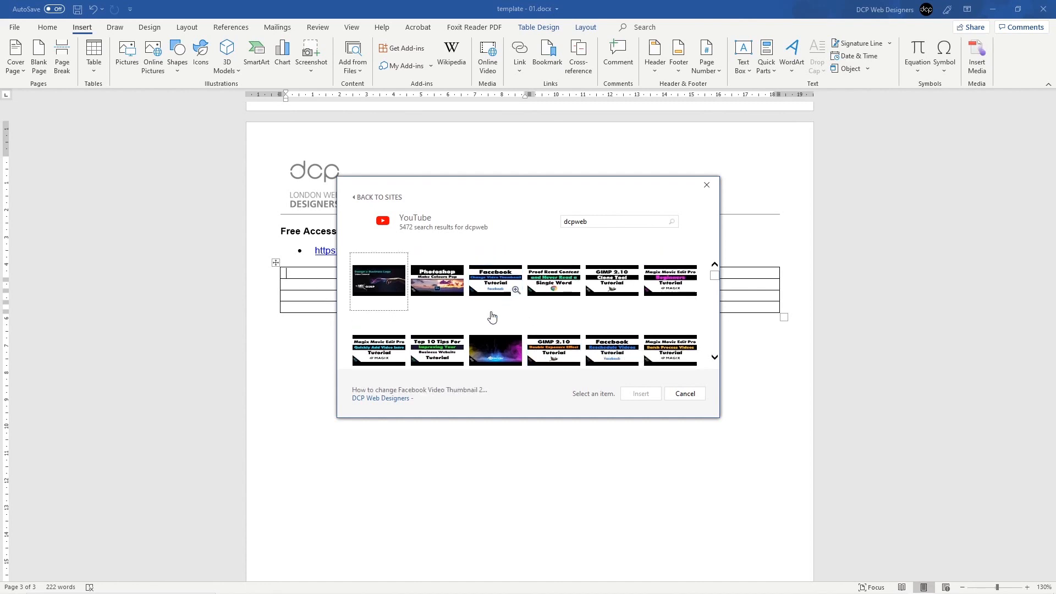
{"action": "left_click", "coordinate": [491, 279]}
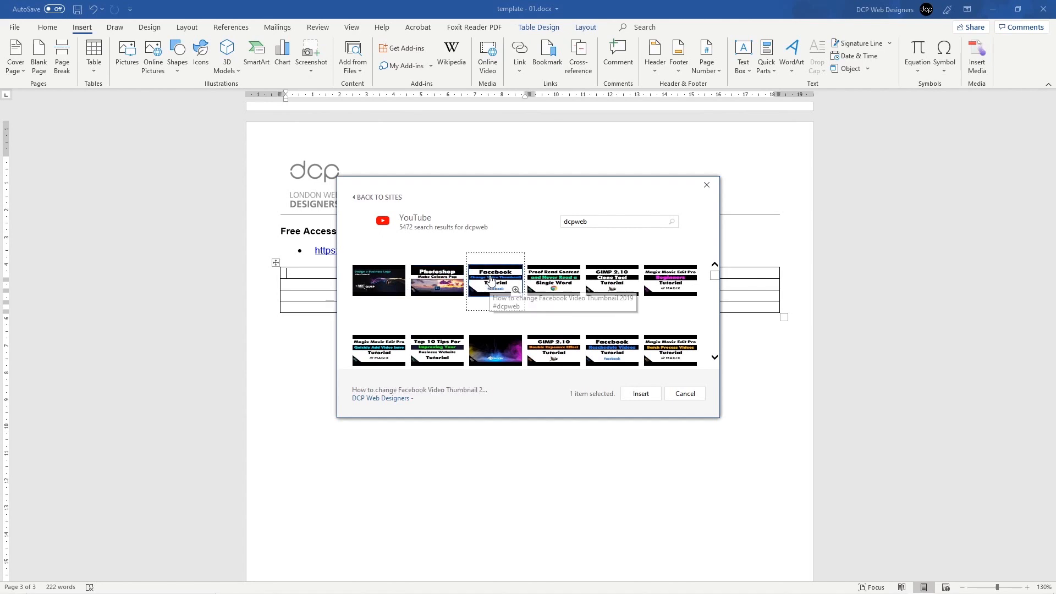
{"action": "left_click", "coordinate": [641, 394]}
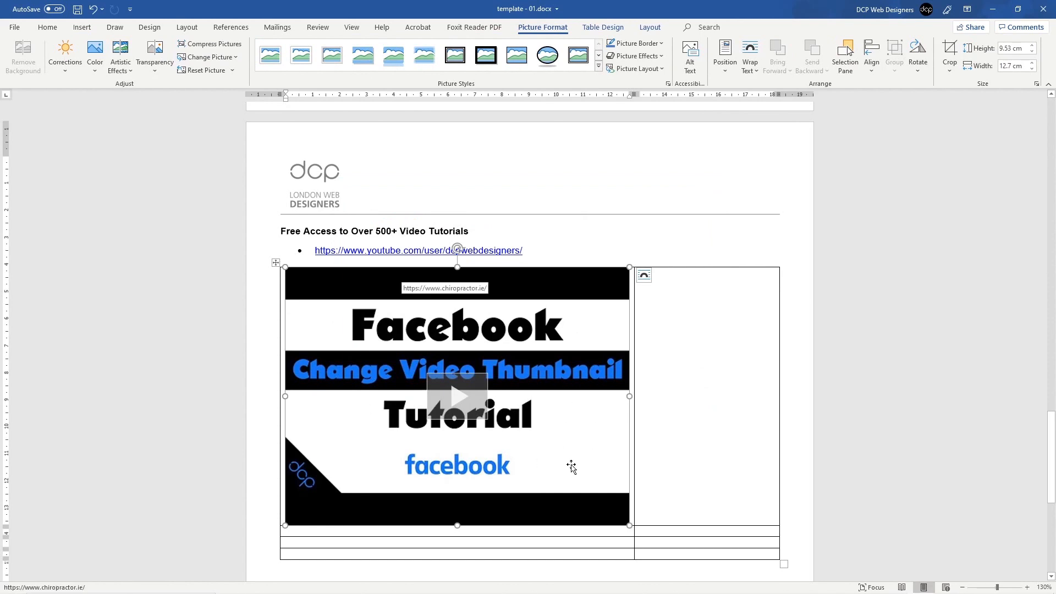
Step: Shrink the Facebook video to about 6.31 × 8.41 cm and centre it in its cell
{"action": "left_click_drag", "start_coordinate": [629, 525], "coordinate": [514, 438]}
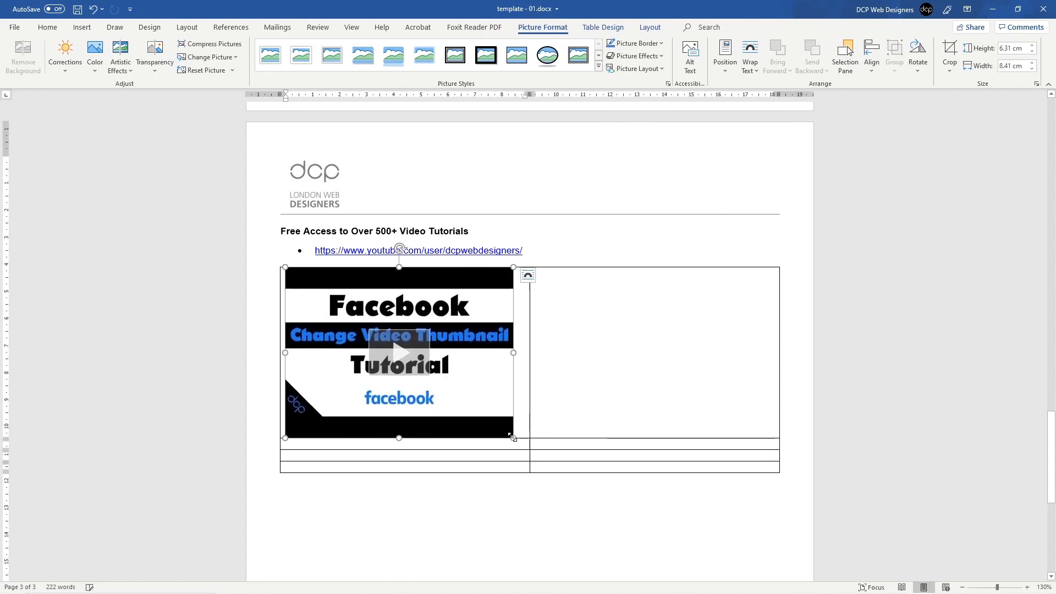
{"action": "left_click", "coordinate": [523, 336]}
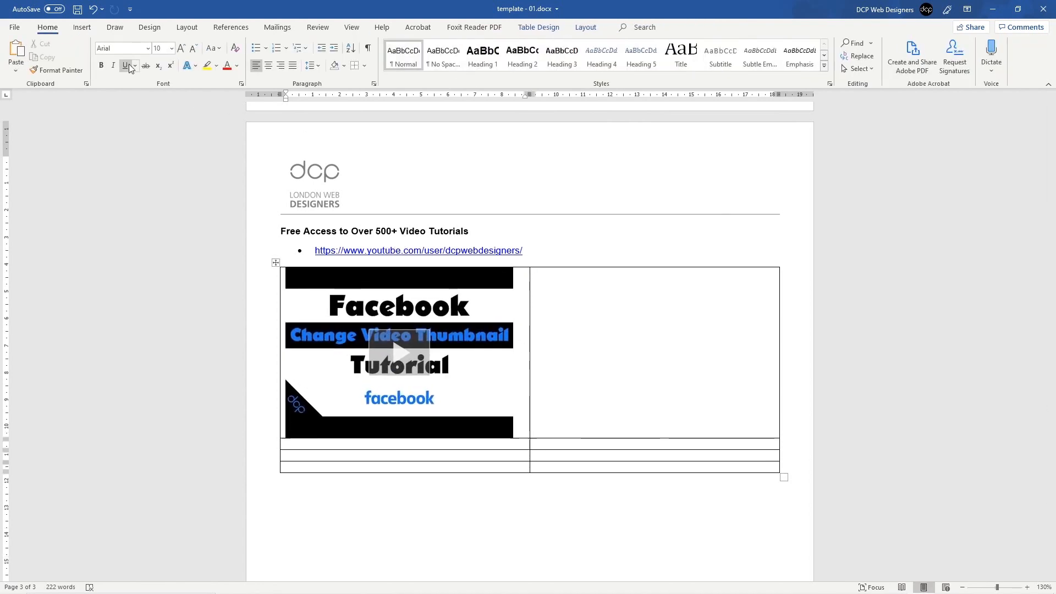
{"action": "left_click", "coordinate": [270, 67]}
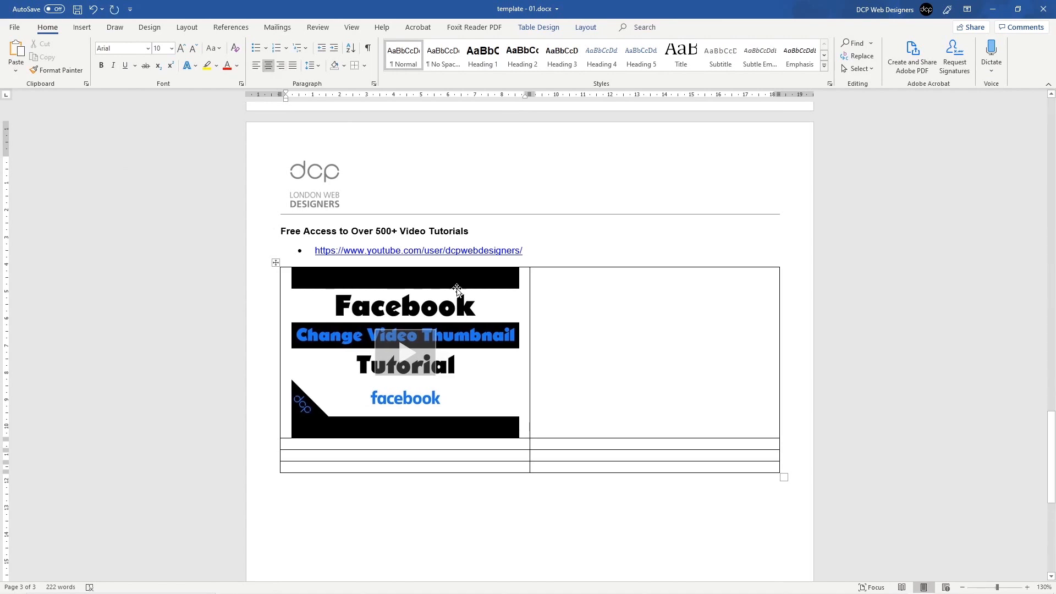
{"action": "left_click", "coordinate": [557, 285]}
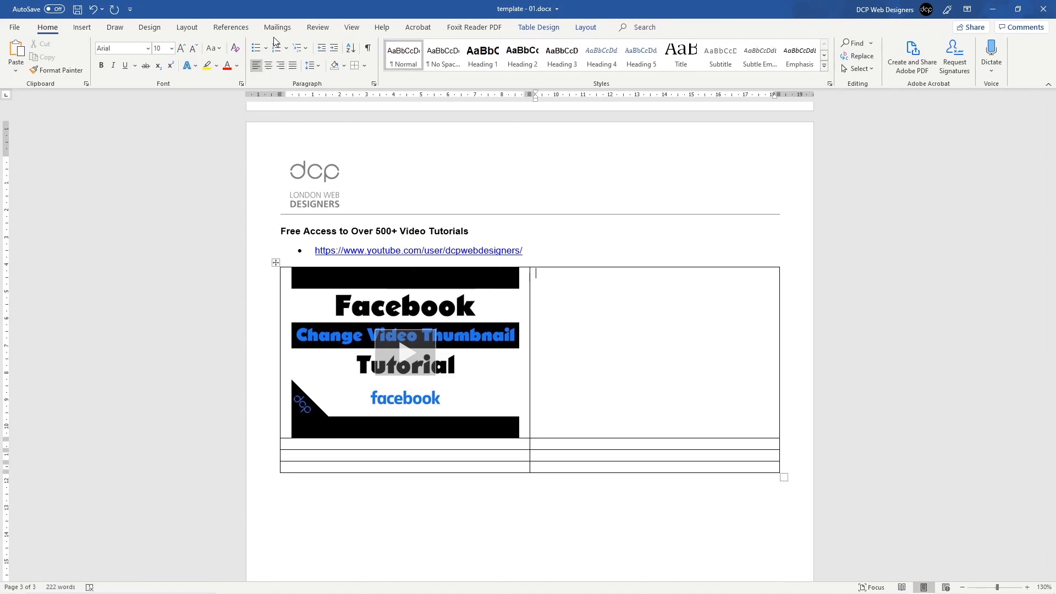
Step: Select the embedded video and copy it
{"action": "left_click", "coordinate": [83, 27]}
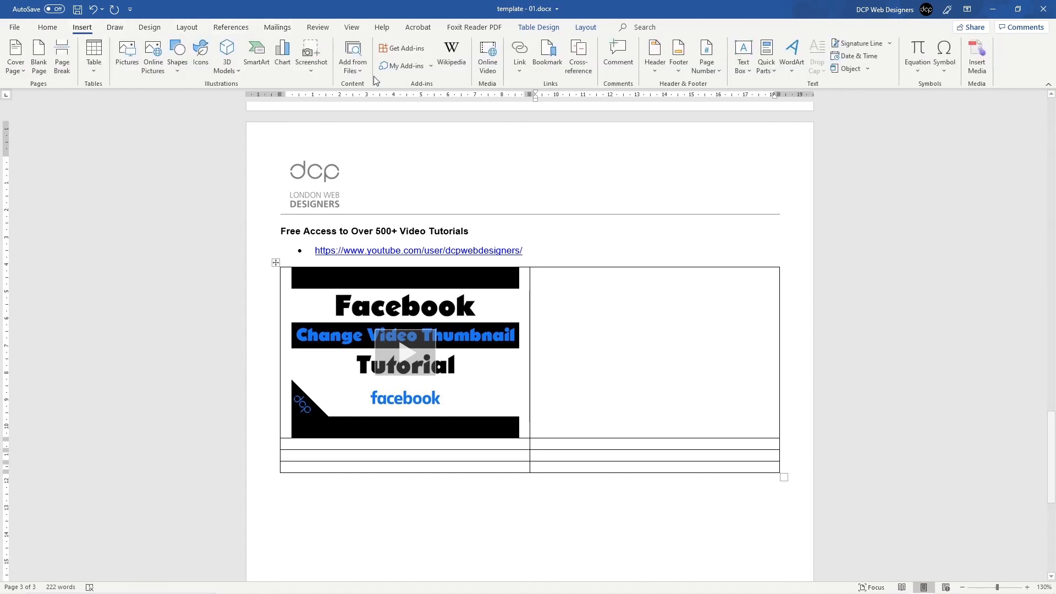
{"action": "left_click", "coordinate": [461, 282]}
{"action": "key", "text": "ctrl+c"}
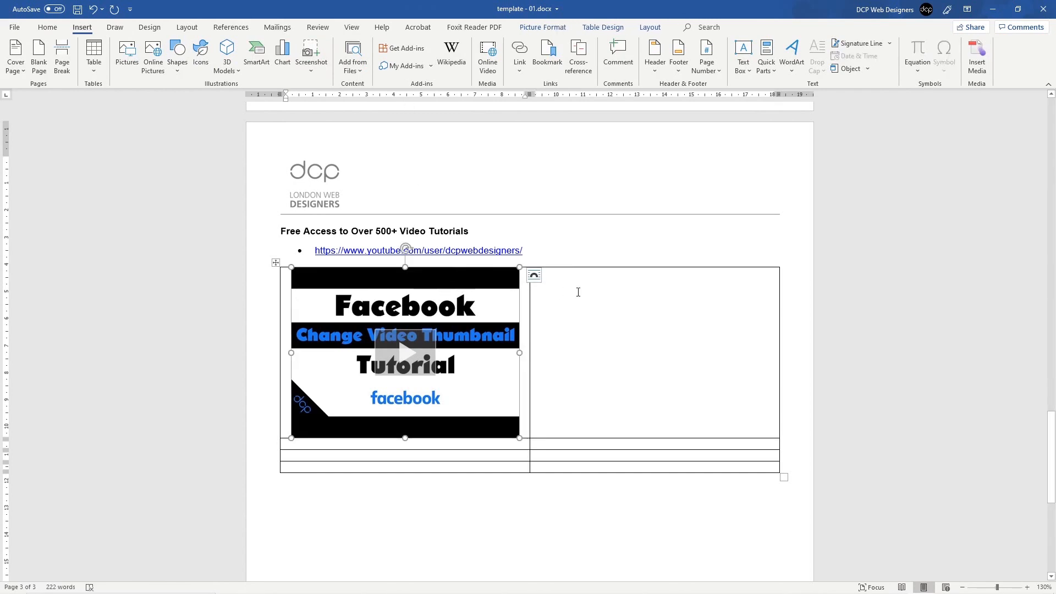
Step: Paste the video copy into the right cell and centre both videos in the top row
{"action": "left_click", "coordinate": [575, 293]}
{"action": "key", "text": "ctrl+v"}
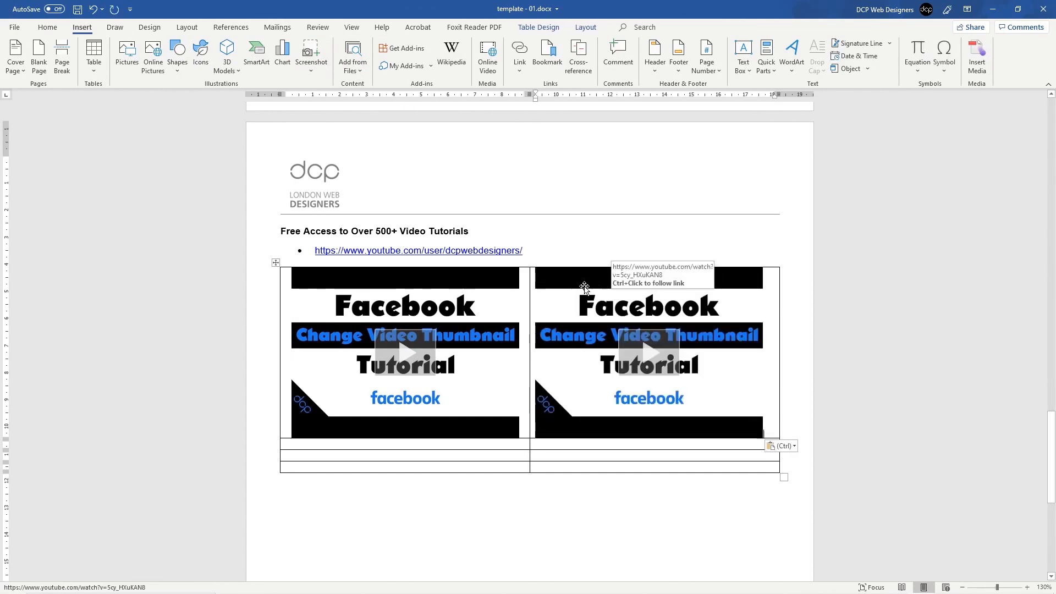
{"action": "left_click", "coordinate": [249, 324]}
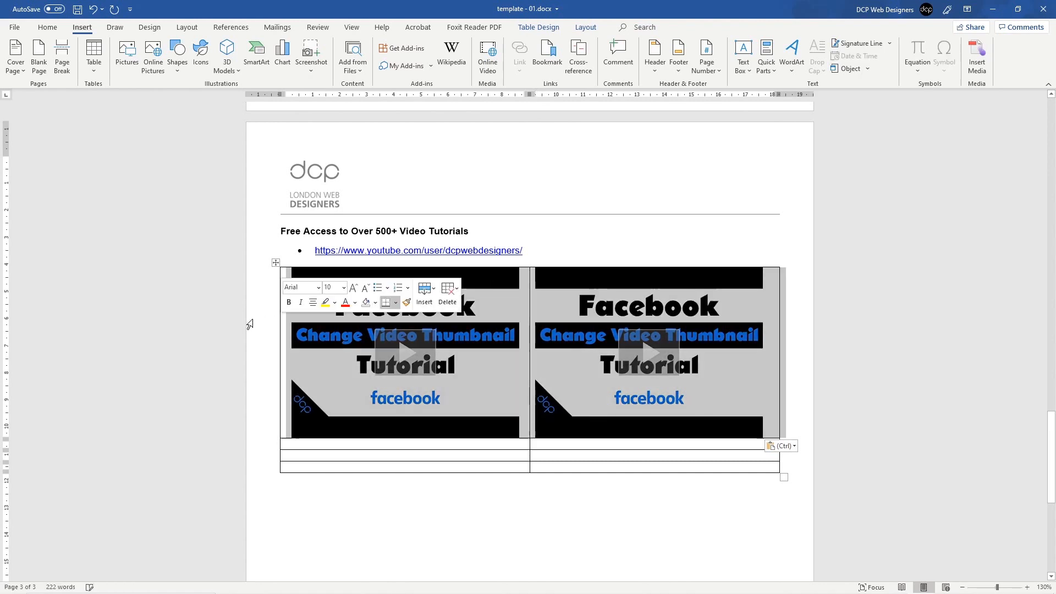
{"action": "left_click", "coordinate": [47, 27]}
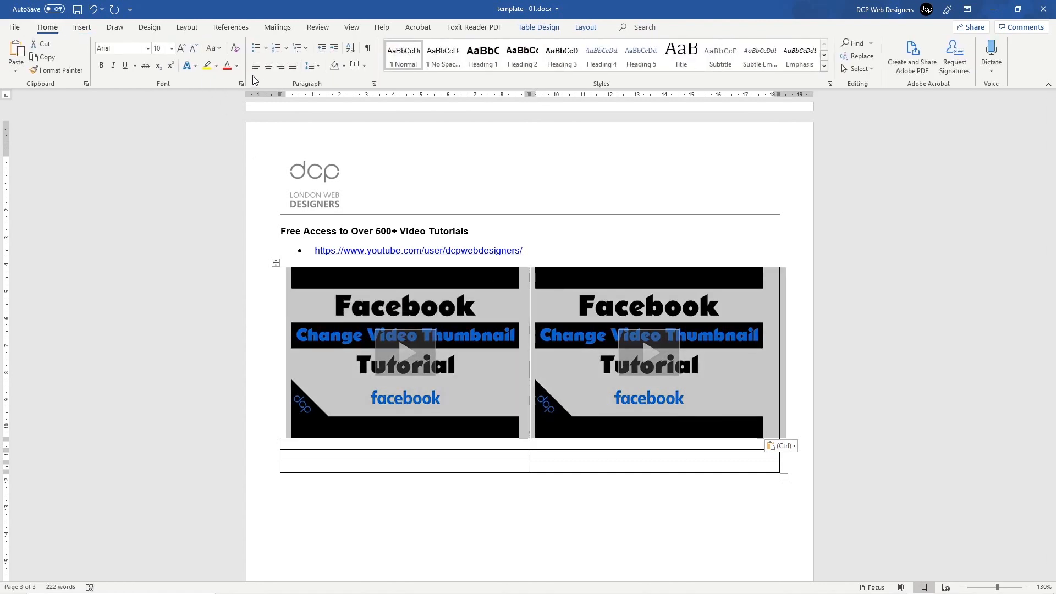
{"action": "left_click", "coordinate": [268, 65]}
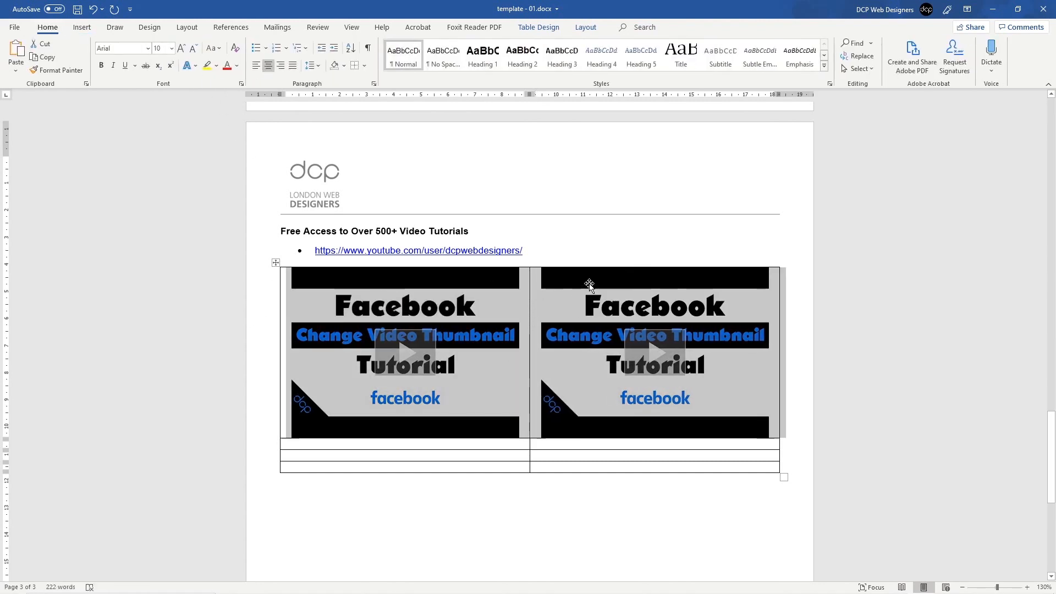
Step: Check the right video's link settings and close them without changes
{"action": "left_click", "coordinate": [601, 285]}
{"action": "right_click", "coordinate": [602, 287]}
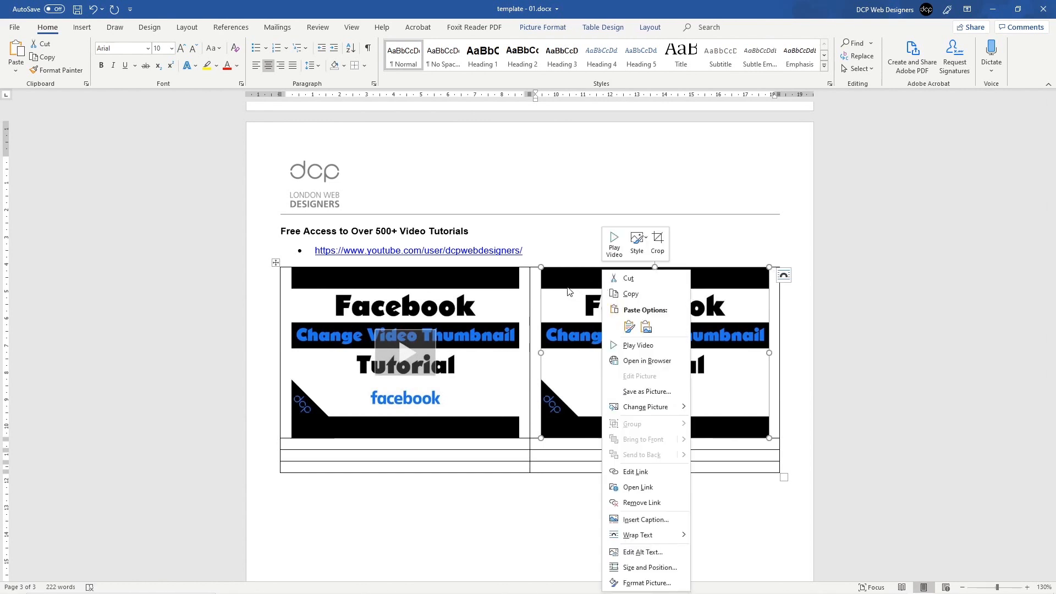
{"action": "left_click", "coordinate": [635, 471]}
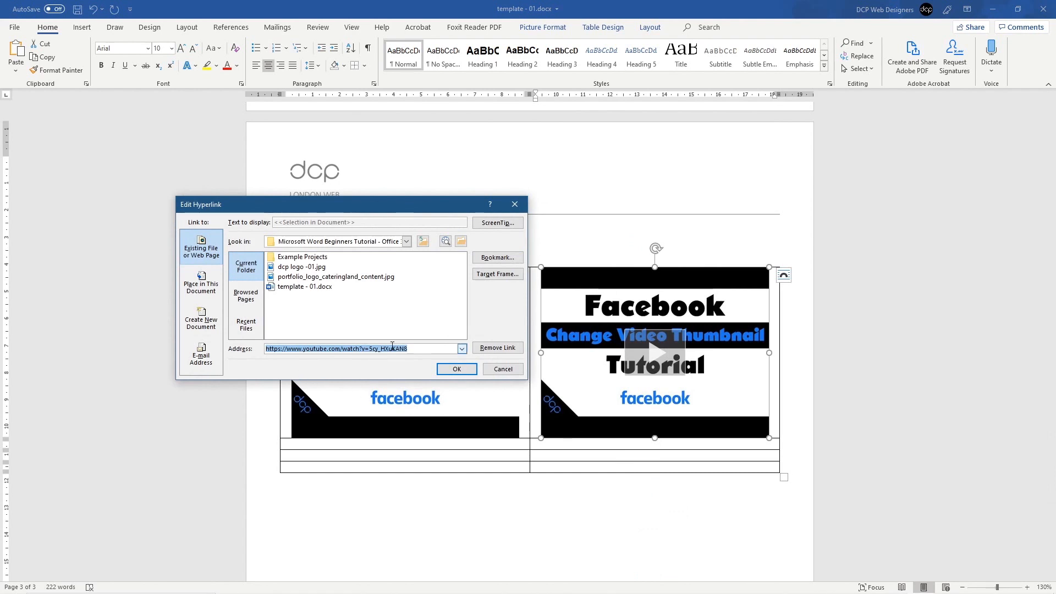
{"action": "left_click", "coordinate": [499, 373]}
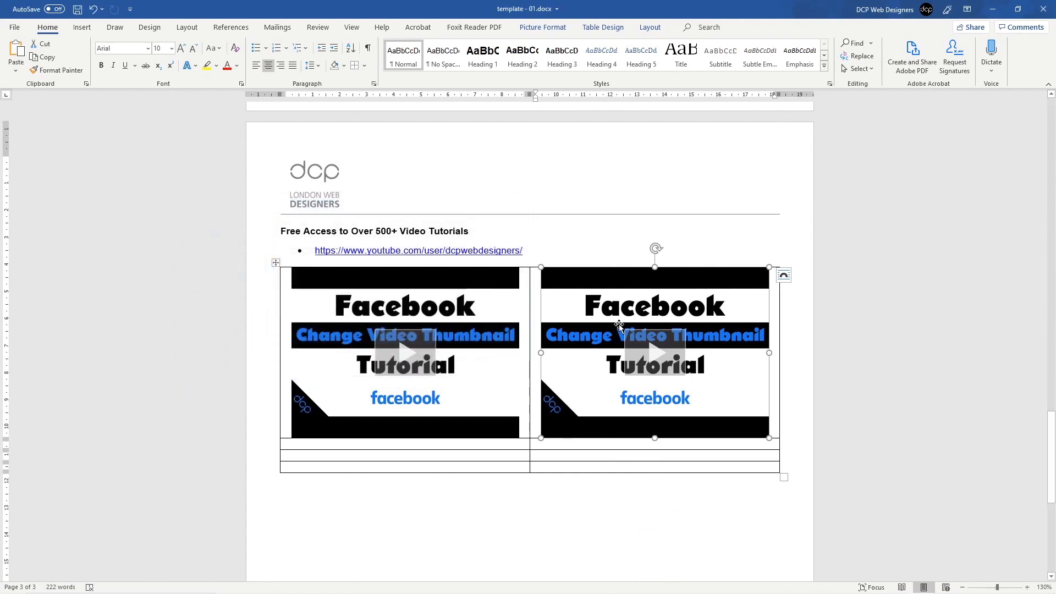
{"action": "left_click", "coordinate": [704, 300]}
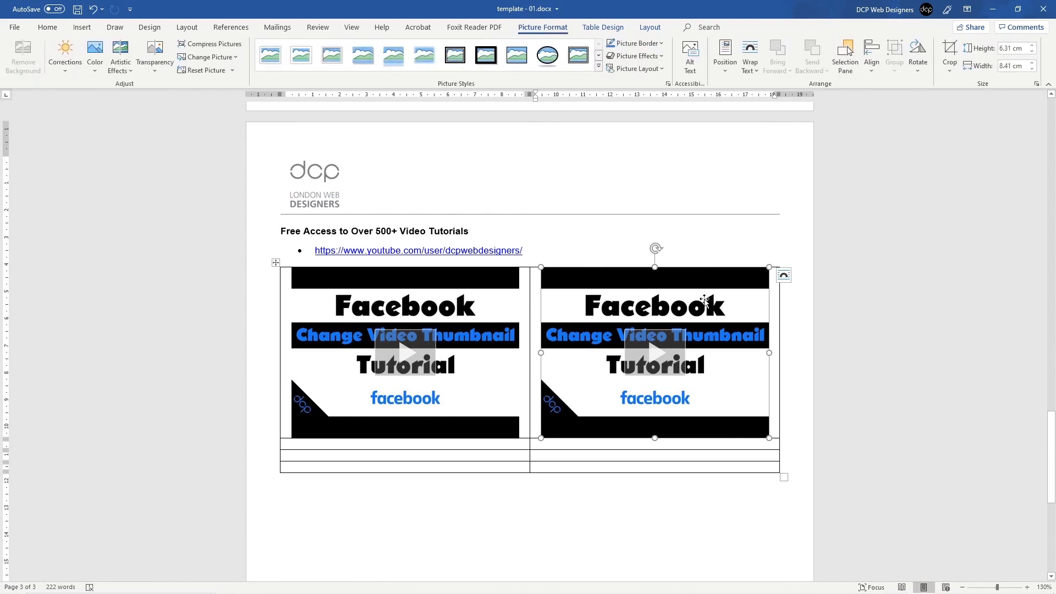
{"action": "left_click", "coordinate": [57, 28]}
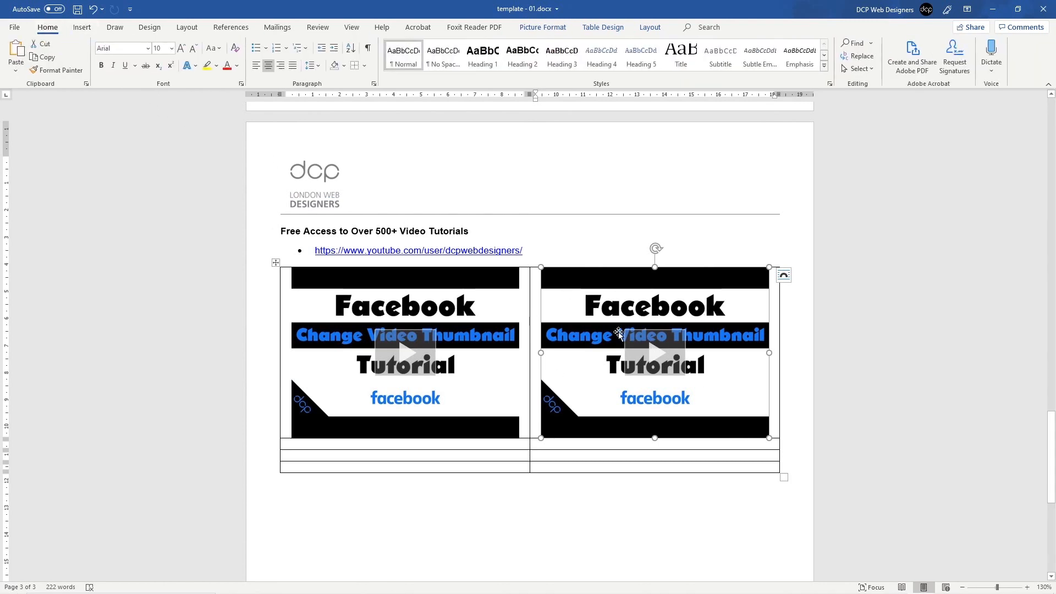
Step: Open the How to Install GIMP 2.10.14 video from the channel's VIDEOS tab in a new tab
{"action": "mouse_move", "coordinate": [696, 582]}
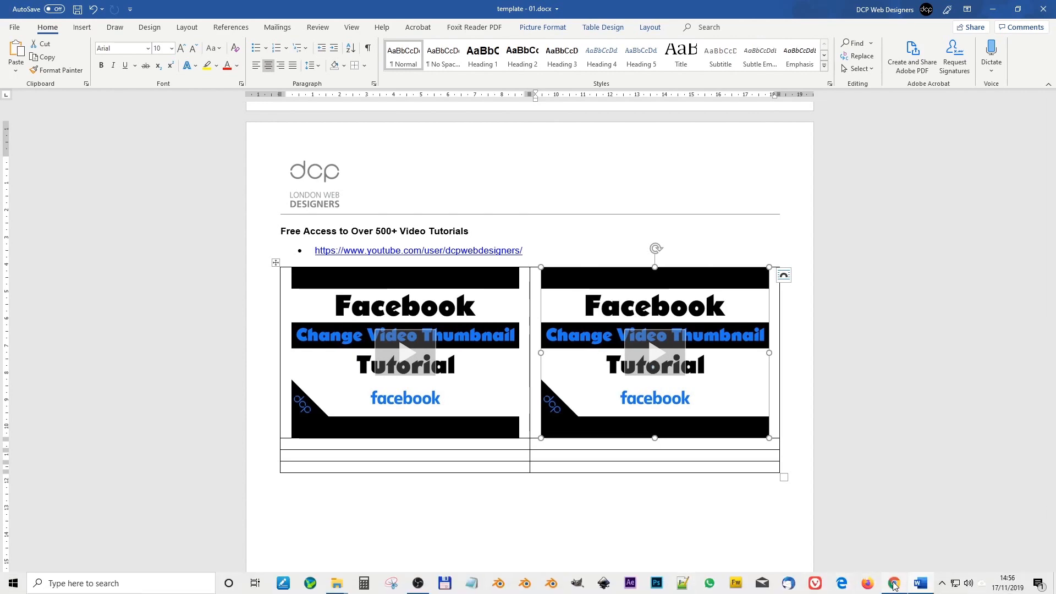
{"action": "mouse_move", "coordinate": [893, 585]}
{"action": "left_click", "coordinate": [895, 536]}
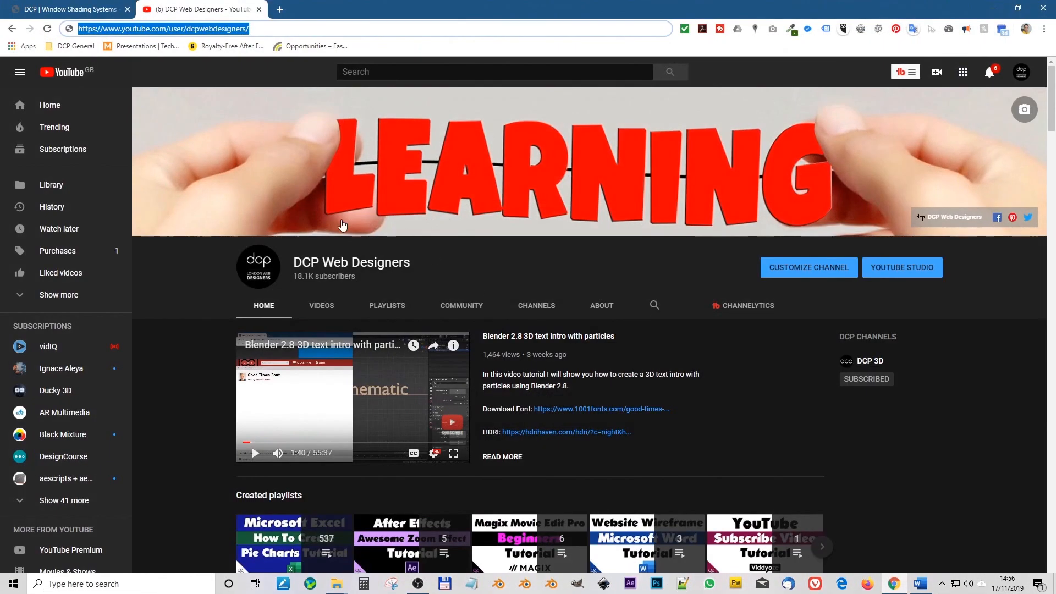
{"action": "left_click", "coordinate": [326, 307]}
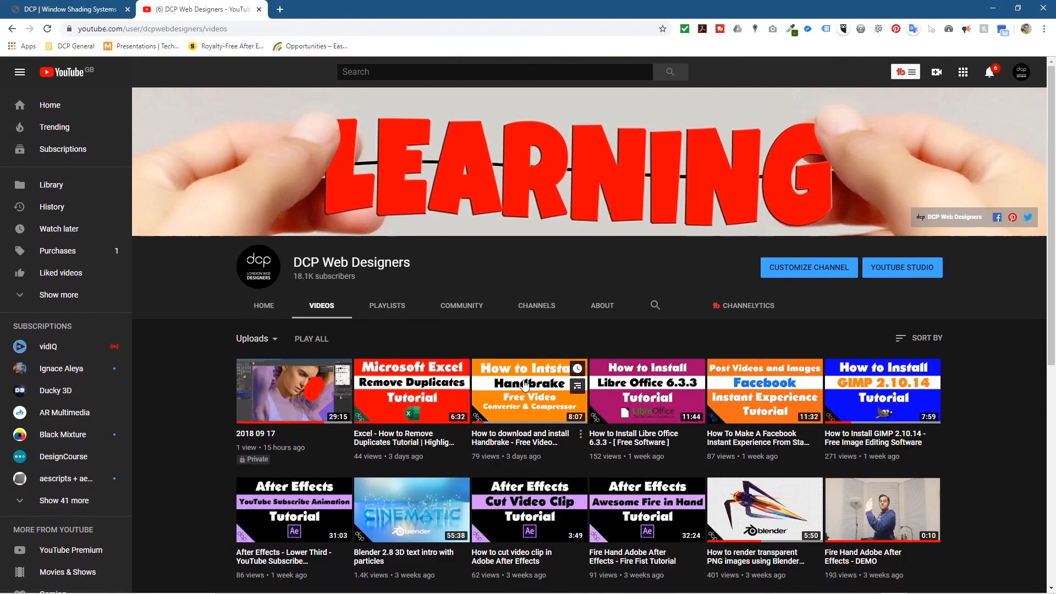
{"action": "scroll", "coordinate": [524, 385], "scroll_direction": "down", "scroll_amount": 3}
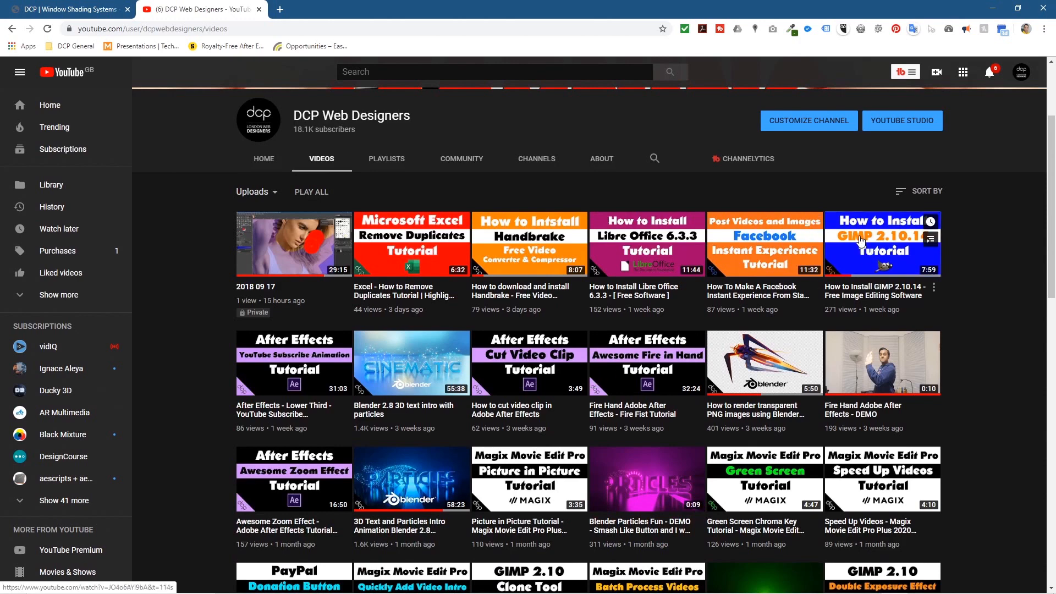
{"action": "middle_click", "coordinate": [865, 250]}
{"action": "left_click", "coordinate": [330, 11]}
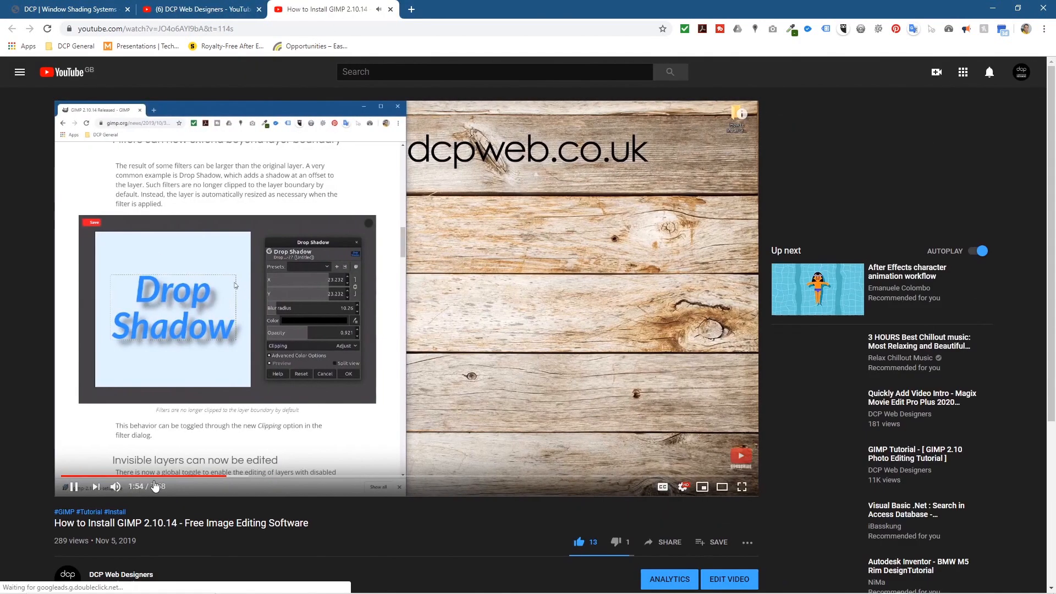
Step: Copy the GIMP video's youtu.be share link
{"action": "left_click", "coordinate": [668, 543]}
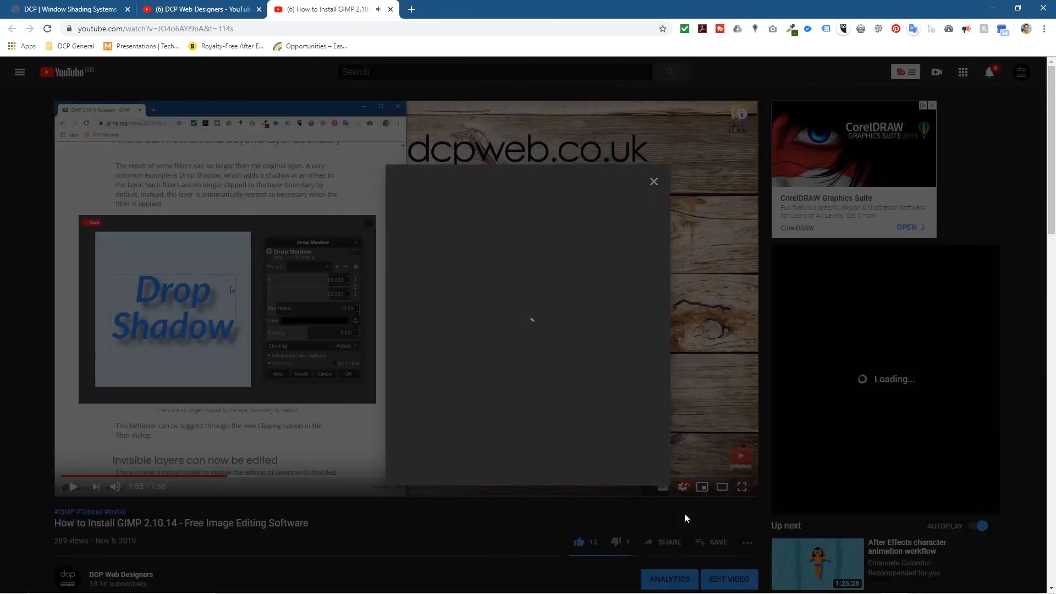
{"action": "right_click", "coordinate": [419, 385]}
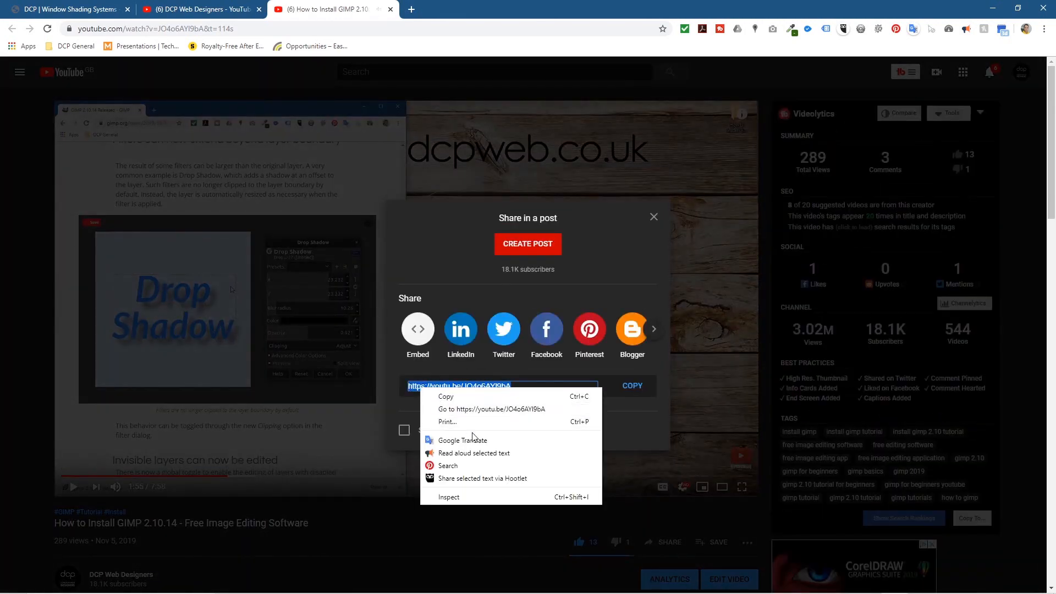
{"action": "left_click", "coordinate": [471, 395]}
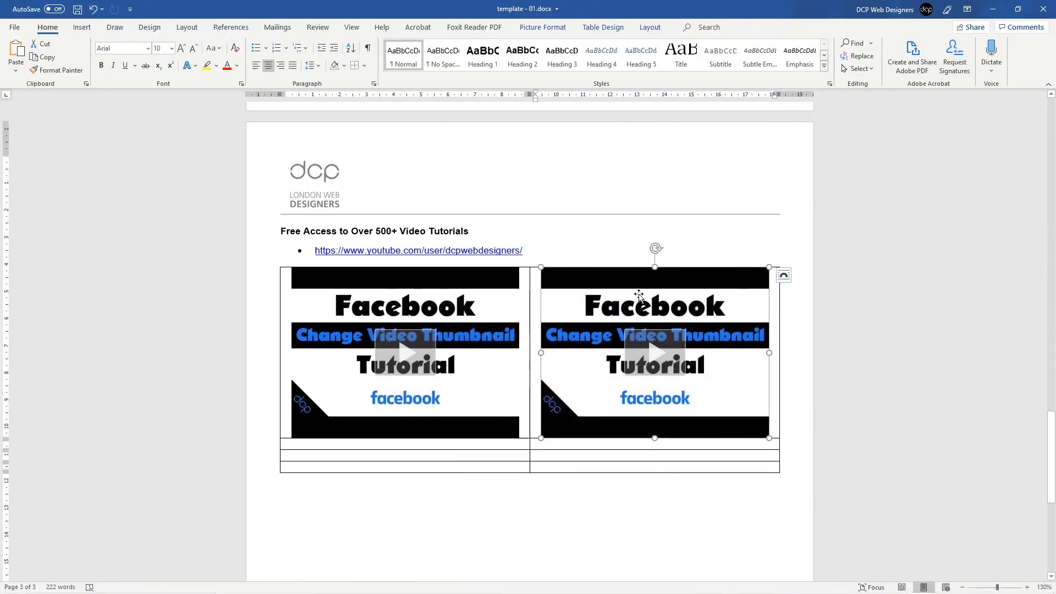
Step: Open the right video's link address settings and undo a mistaken paste of the youtu.be link
{"action": "right_click", "coordinate": [611, 291]}
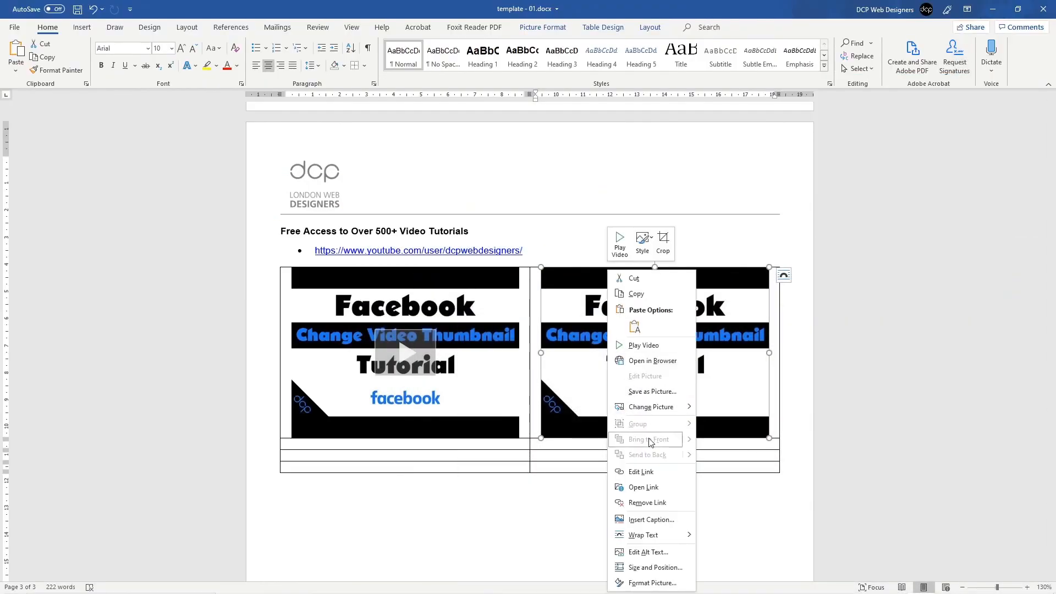
{"action": "left_click", "coordinate": [655, 476]}
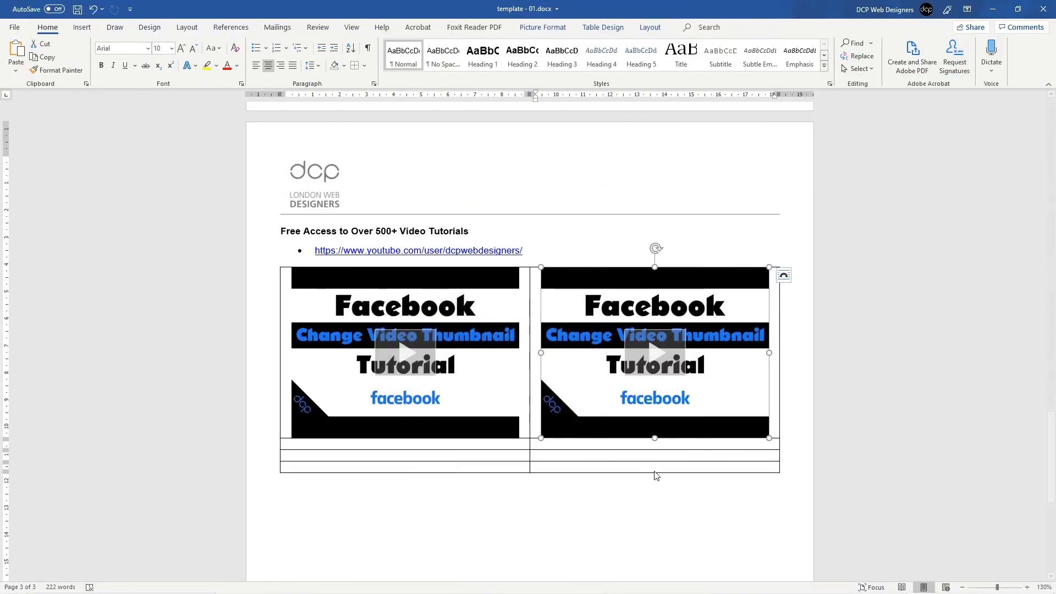
{"action": "key", "text": "ctrl+v"}
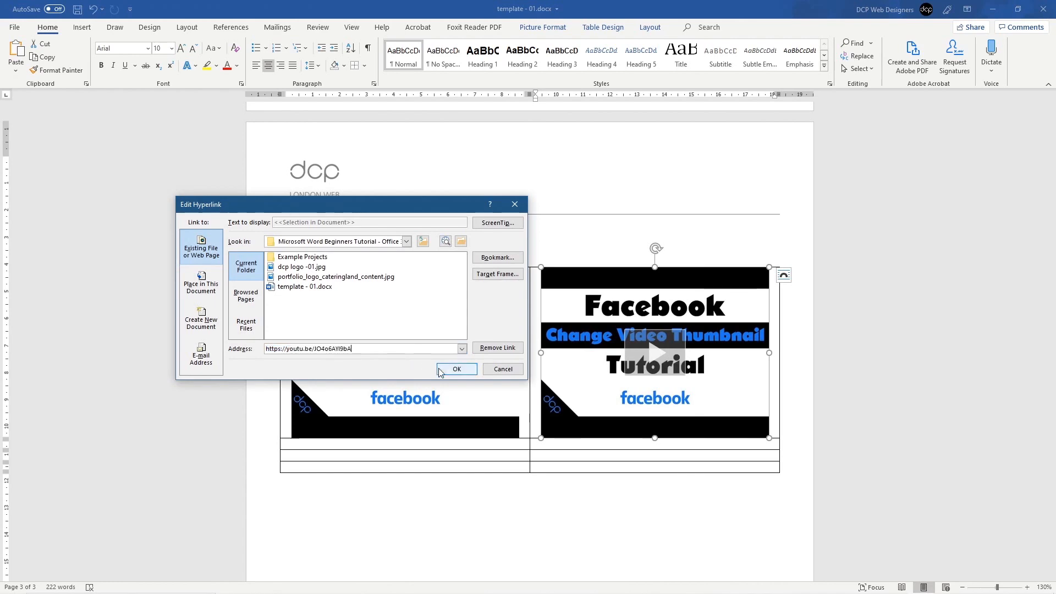
{"action": "key", "text": "ctrl+z"}
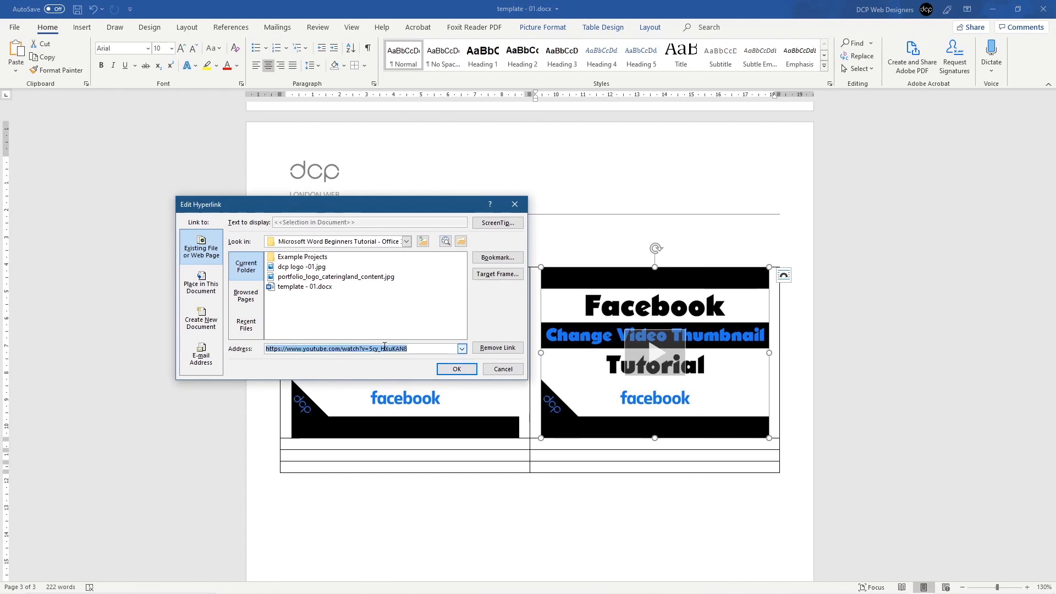
{"action": "left_click", "coordinate": [384, 347]}
Step: Copy video ID JO4o6AY19bA from Notepad and paste it over the old ID in the link address
{"action": "key", "text": "super"}
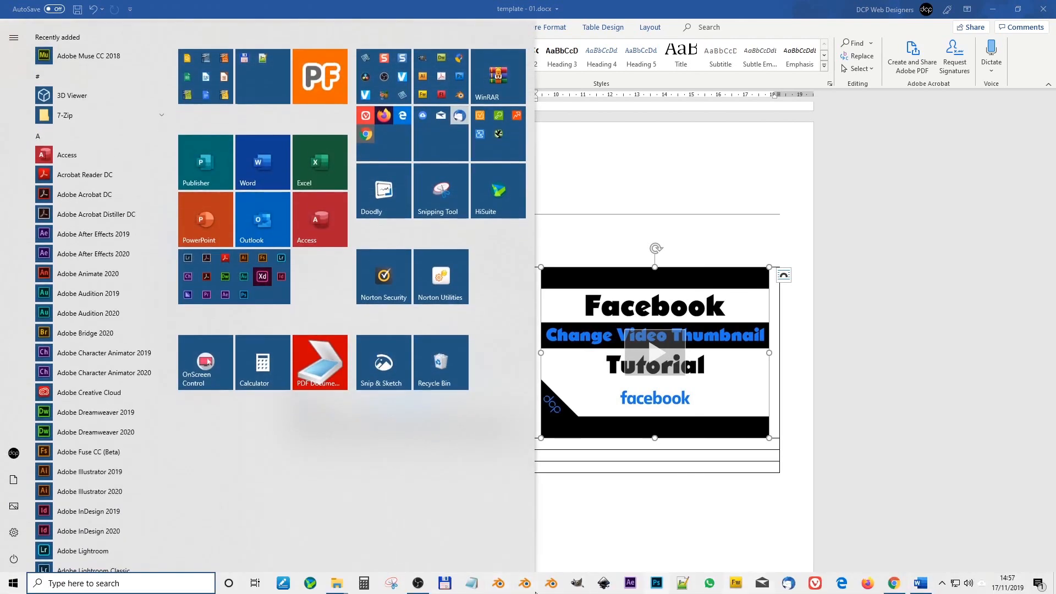
{"action": "left_click", "coordinate": [475, 585]}
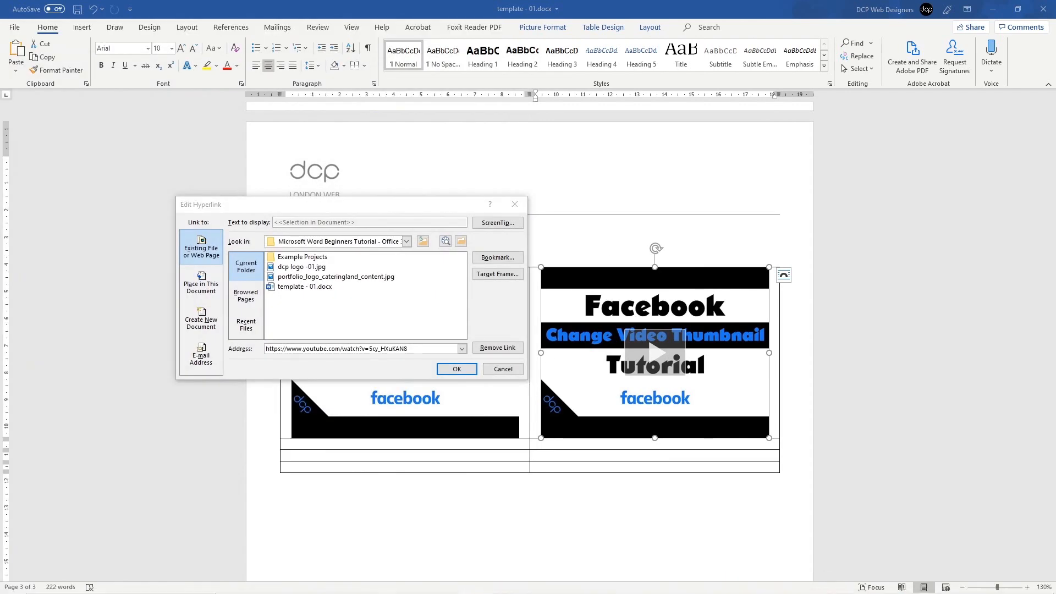
{"action": "left_click_drag", "start_coordinate": [1055, 205], "coordinate": [567, 195]}
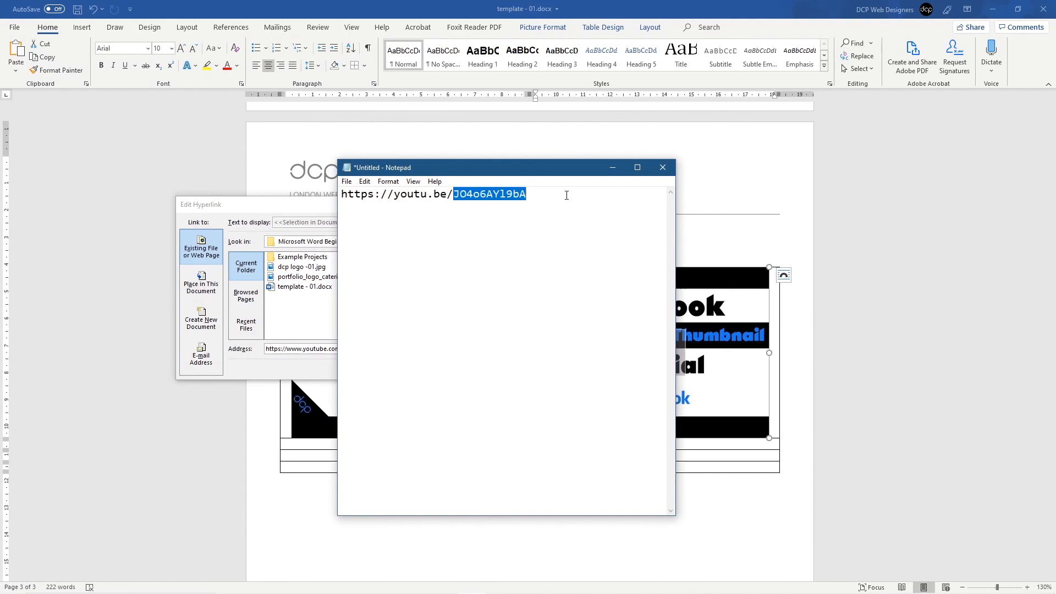
{"action": "right_click", "coordinate": [508, 201]}
{"action": "left_click", "coordinate": [450, 229]}
{"action": "left_click", "coordinate": [1010, 220]}
{"action": "left_click", "coordinate": [370, 348]}
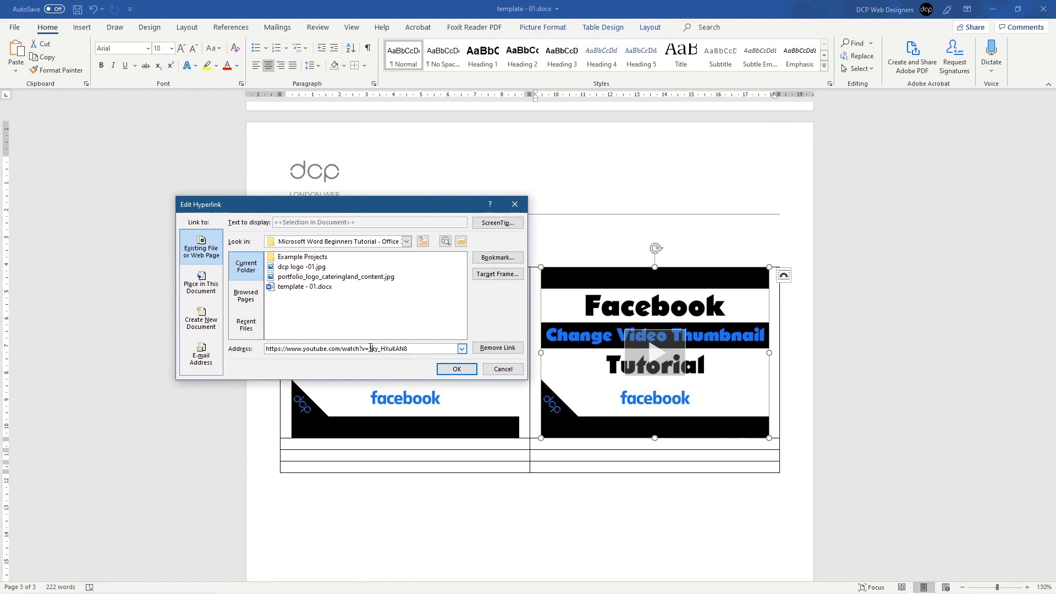
{"action": "left_click_drag", "start_coordinate": [369, 348], "coordinate": [408, 348]}
{"action": "key", "text": "ctrl+v"}
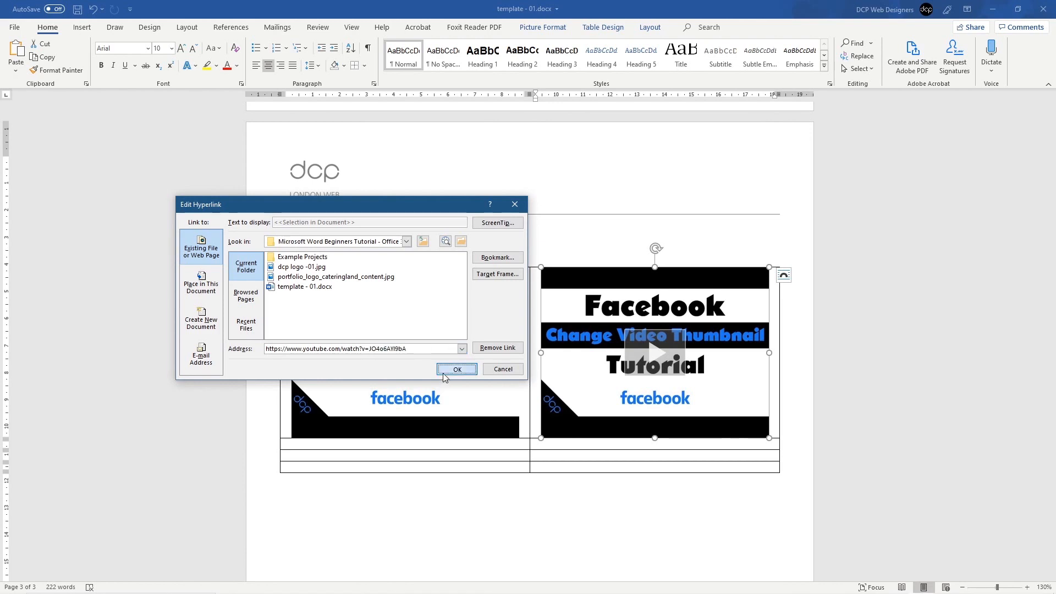
{"action": "left_click", "coordinate": [443, 374]}
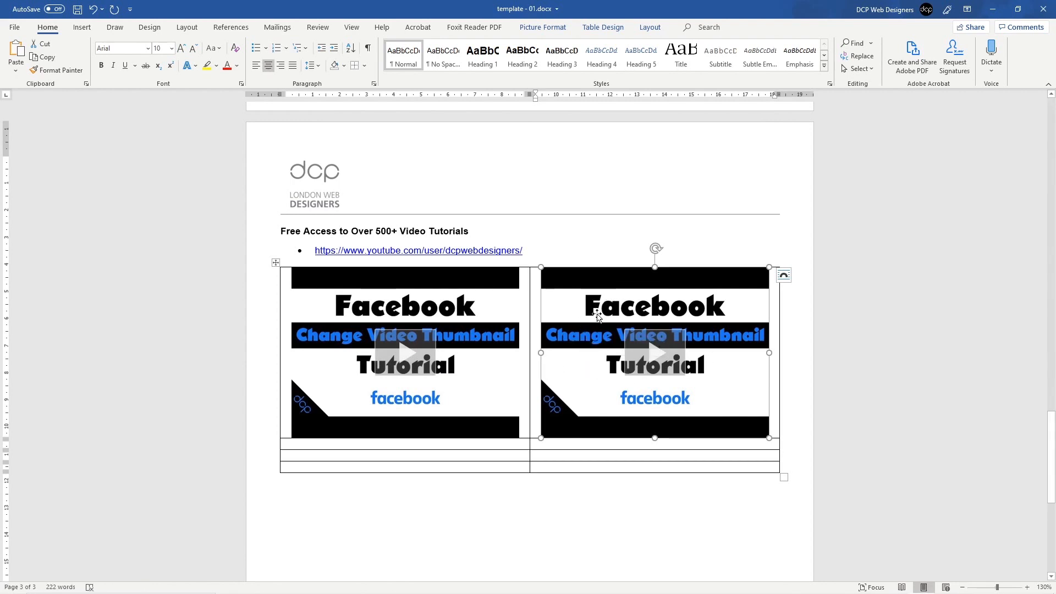
Step: Swap the Facebook video for the 'Proof Read Content' video from a dcpweb YouTube search, sized 6.31 × 8.41 cm
{"action": "key", "text": "Delete"}
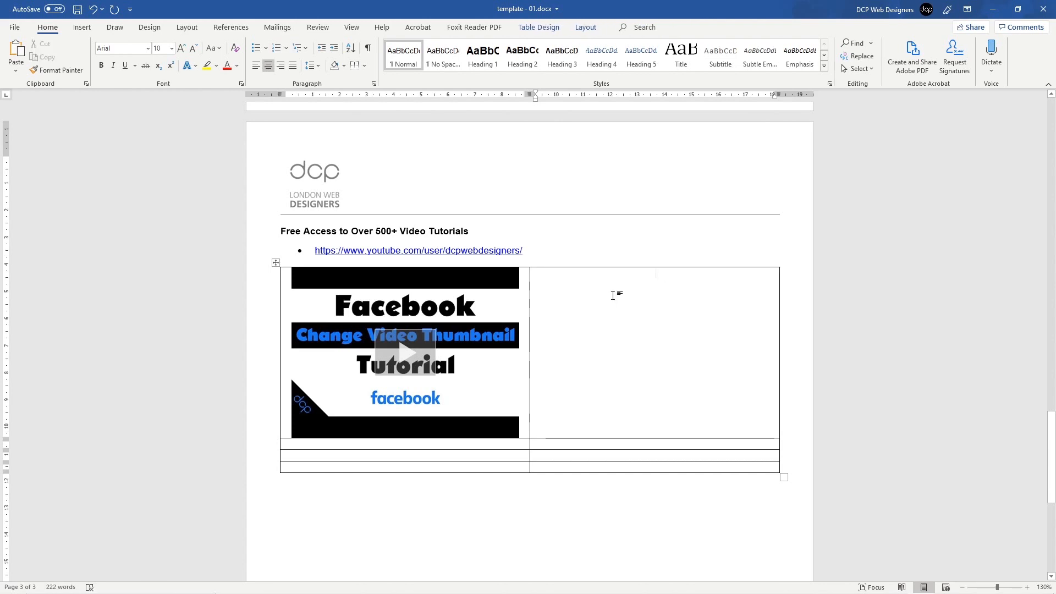
{"action": "left_click", "coordinate": [82, 27]}
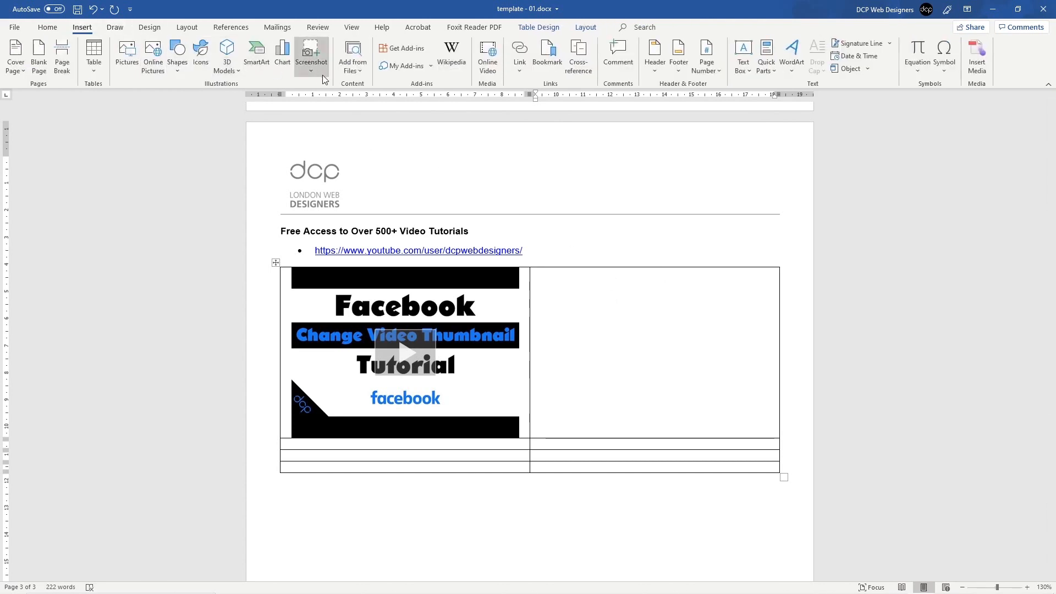
{"action": "left_click", "coordinate": [489, 55]}
{"action": "left_click", "coordinate": [596, 244]}
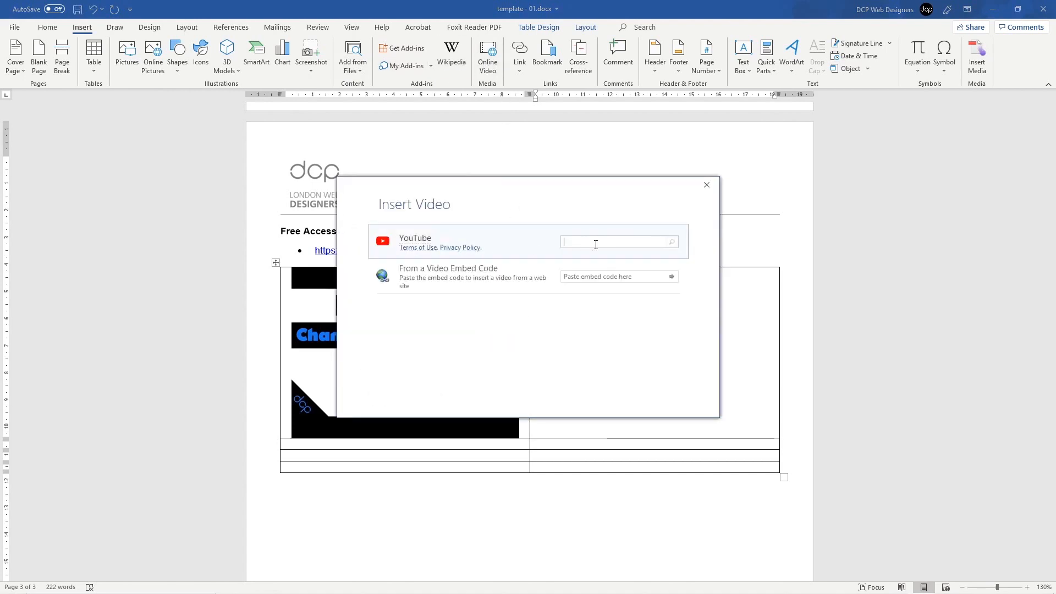
{"action": "key", "text": "Return"}
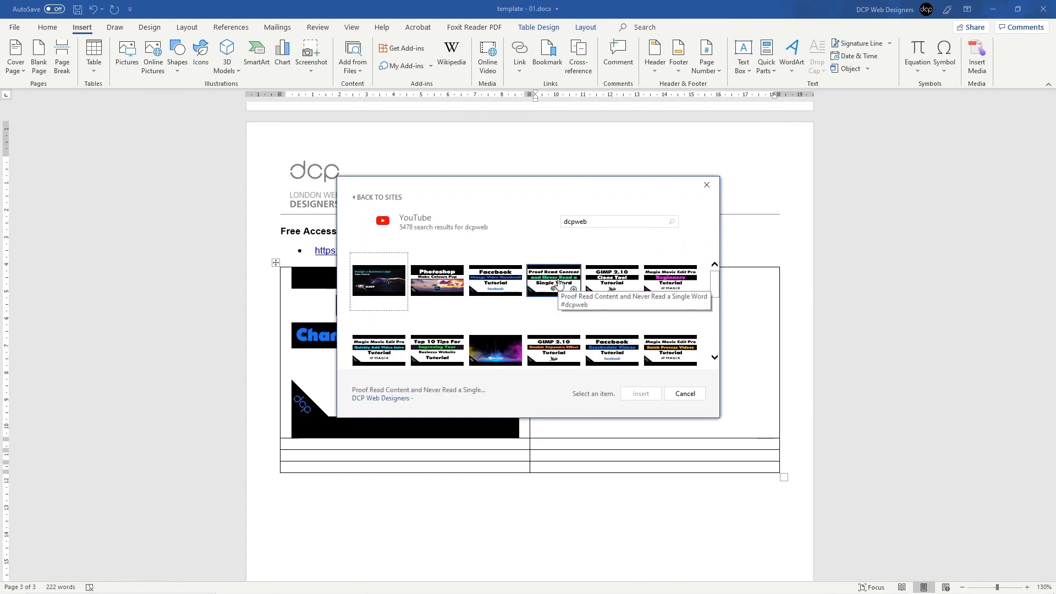
{"action": "left_click", "coordinate": [555, 281]}
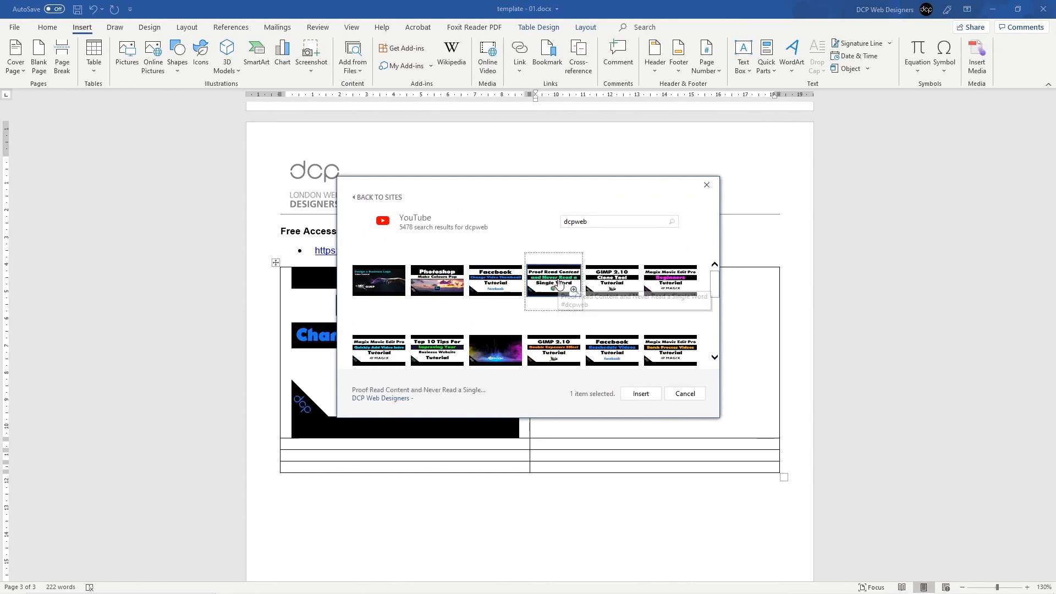
{"action": "left_click", "coordinate": [641, 393]}
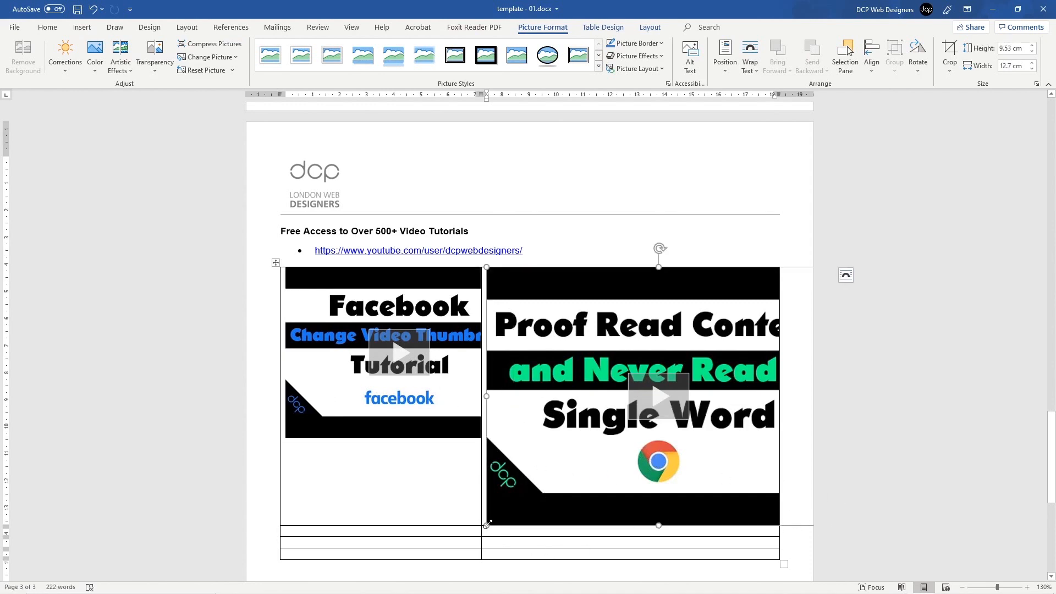
{"action": "left_click_drag", "start_coordinate": [487, 525], "coordinate": [600, 416]}
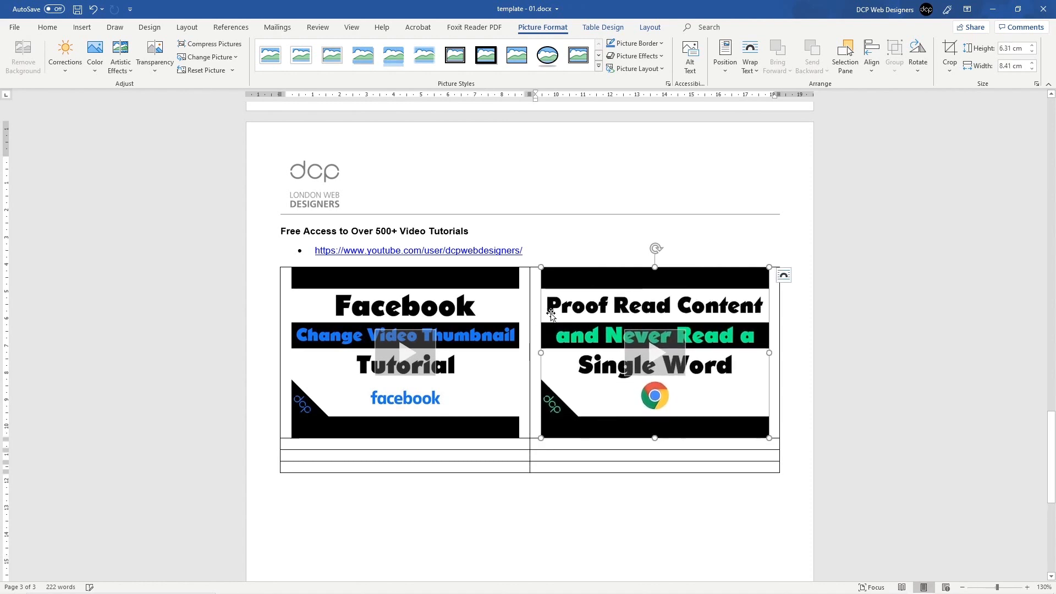
{"action": "left_click", "coordinate": [429, 459]}
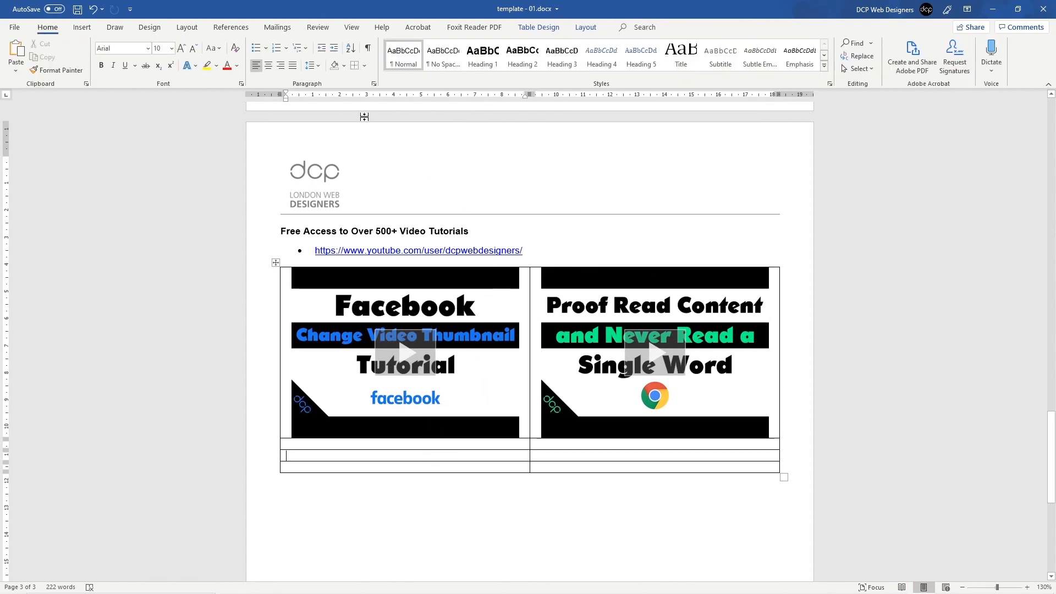
Step: Embed the 'Magix Movie Edit Pro Beginners Tutorial' video from a dcpweb YouTube search, shrunk to 9.53 × 12.7 cm
{"action": "scroll", "coordinate": [419, 431], "scroll_direction": "down", "scroll_amount": 5}
{"action": "scroll", "coordinate": [420, 431], "scroll_direction": "up", "scroll_amount": 4}
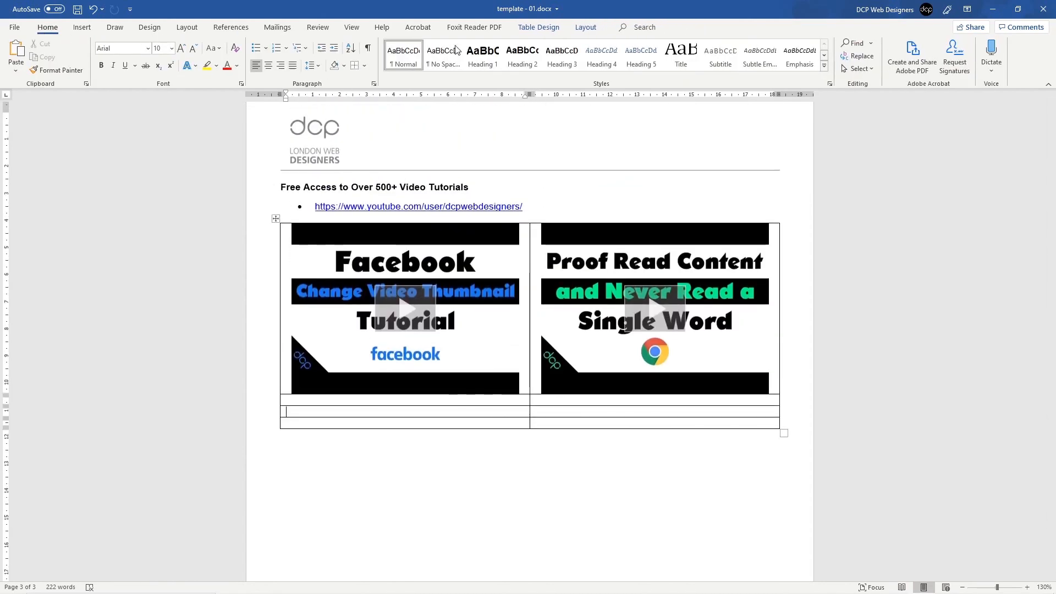
{"action": "left_click", "coordinate": [187, 27]}
{"action": "left_click", "coordinate": [82, 27]}
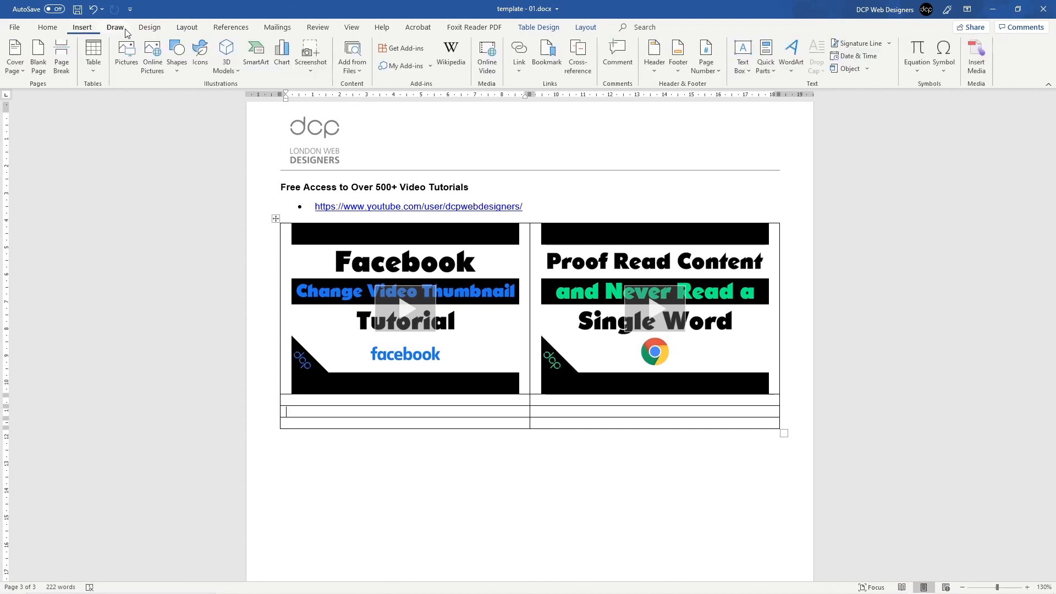
{"action": "left_click", "coordinate": [488, 68]}
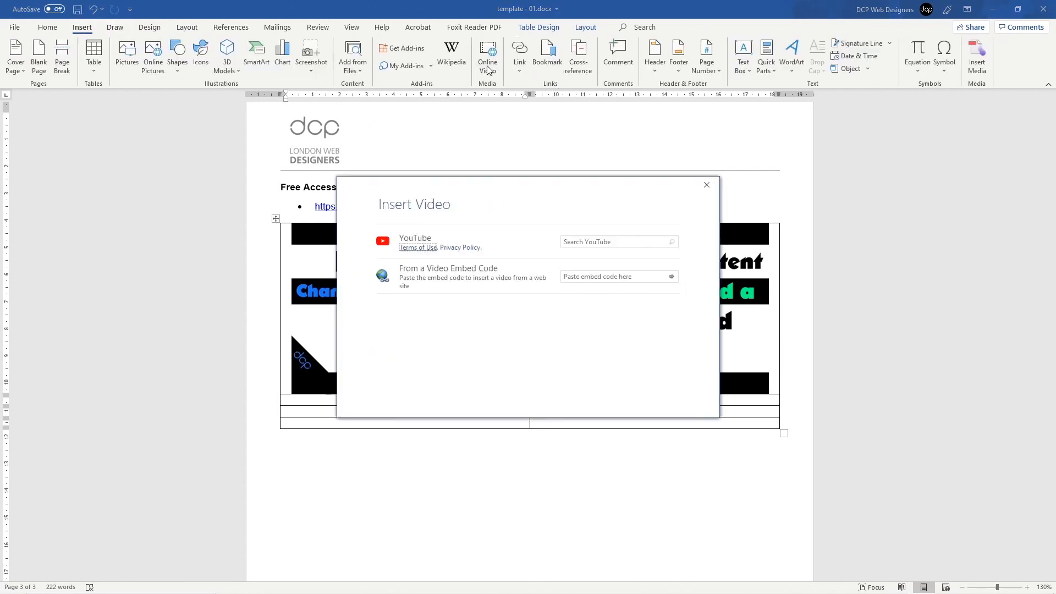
{"action": "left_click", "coordinate": [611, 238]}
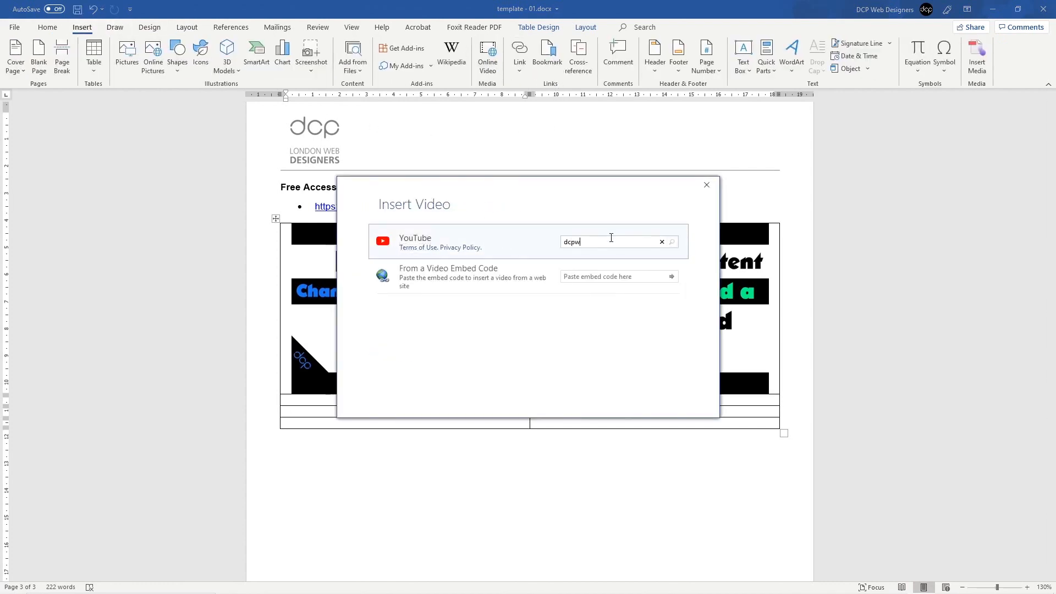
{"action": "key", "text": "Return"}
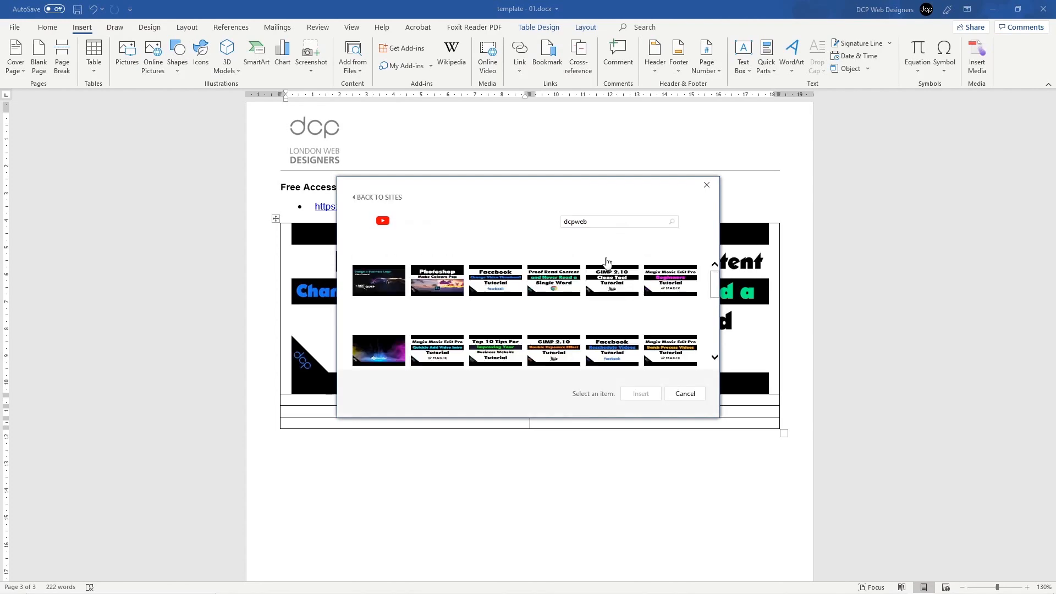
{"action": "left_click", "coordinate": [671, 294]}
{"action": "left_click", "coordinate": [640, 394]}
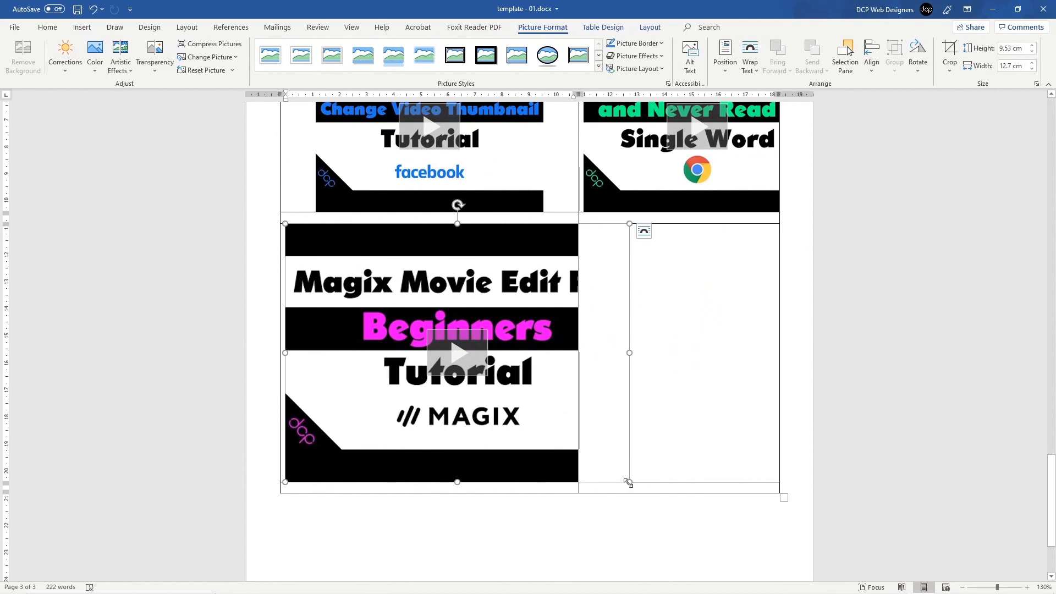
{"action": "left_click_drag", "start_coordinate": [628, 483], "coordinate": [490, 400]}
Step: Centre the contents of both table rows of video pictures
{"action": "left_click", "coordinate": [252, 272]}
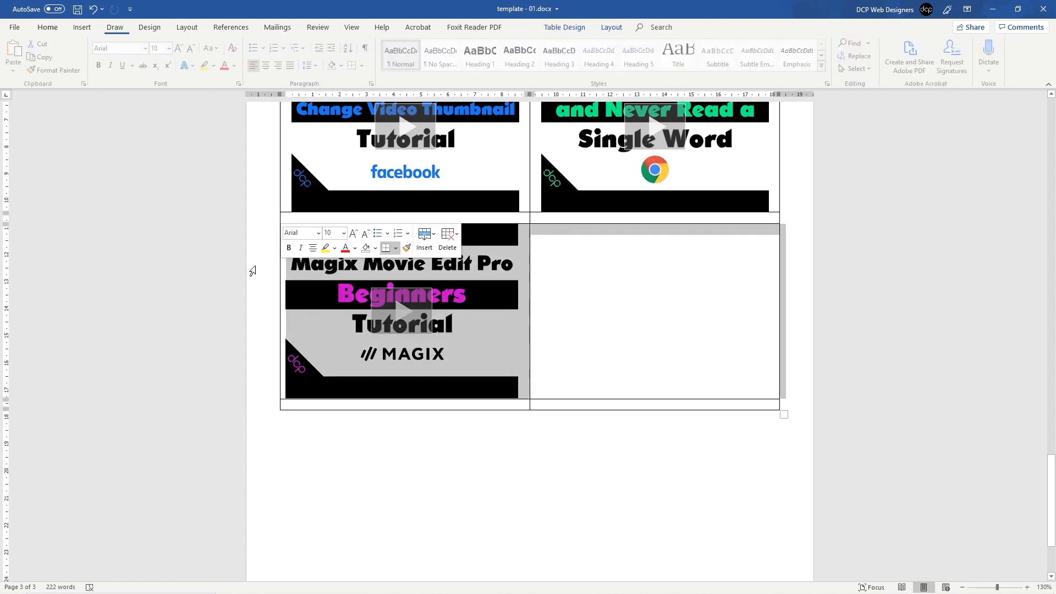
{"action": "left_click_drag", "start_coordinate": [244, 159], "coordinate": [246, 294]}
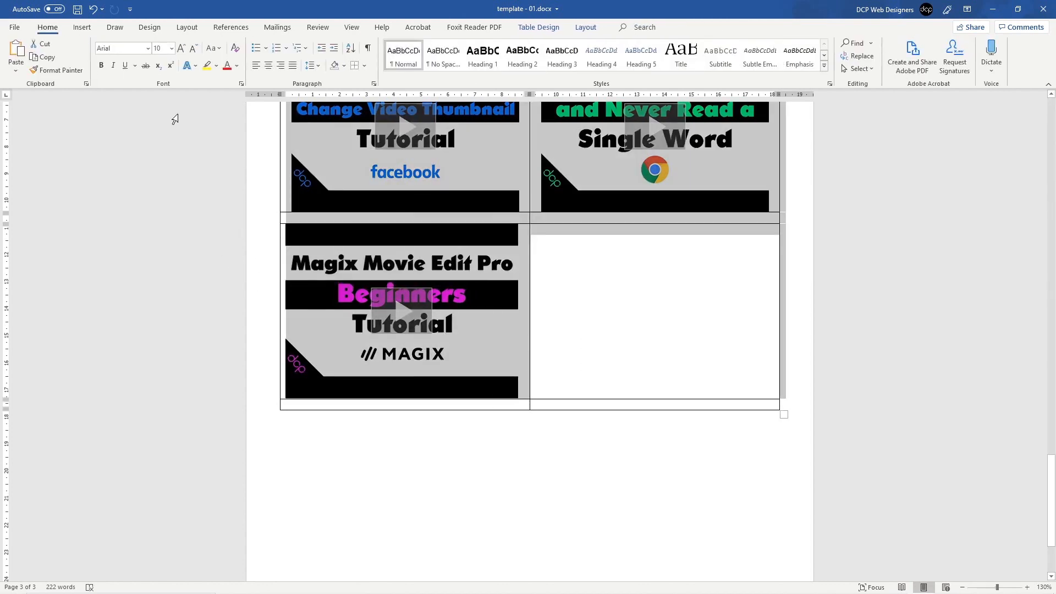
{"action": "left_click", "coordinate": [271, 66]}
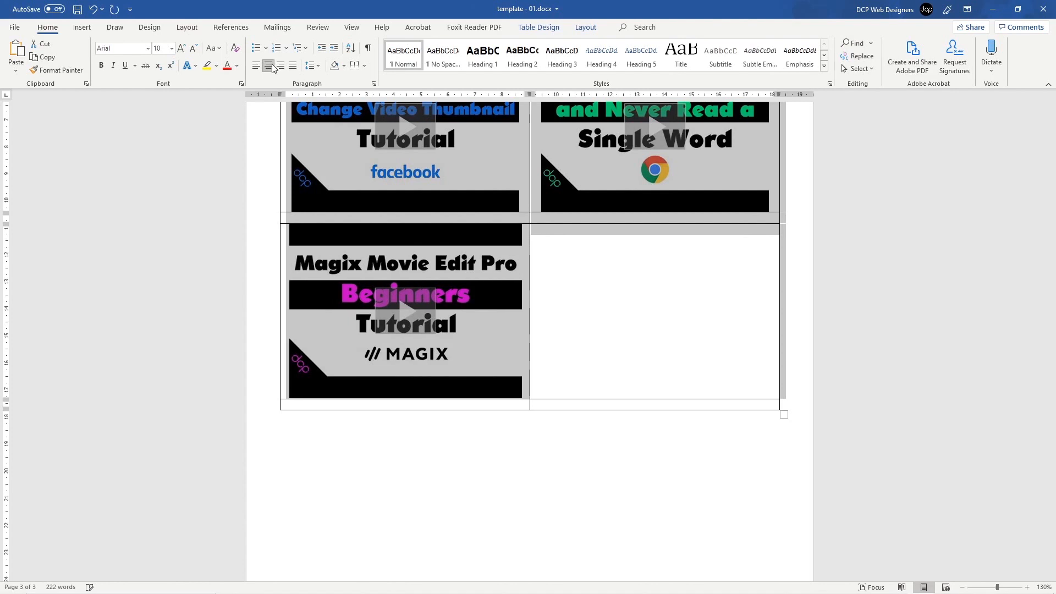
{"action": "left_click", "coordinate": [621, 304]}
Step: Check the Facebook video's size in Format Picture and shrink the Magix video to match it
{"action": "left_click", "coordinate": [491, 237]}
{"action": "scroll", "coordinate": [484, 237], "scroll_direction": "up", "scroll_amount": 1}
{"action": "scroll", "coordinate": [484, 237], "scroll_direction": "up", "scroll_amount": 2}
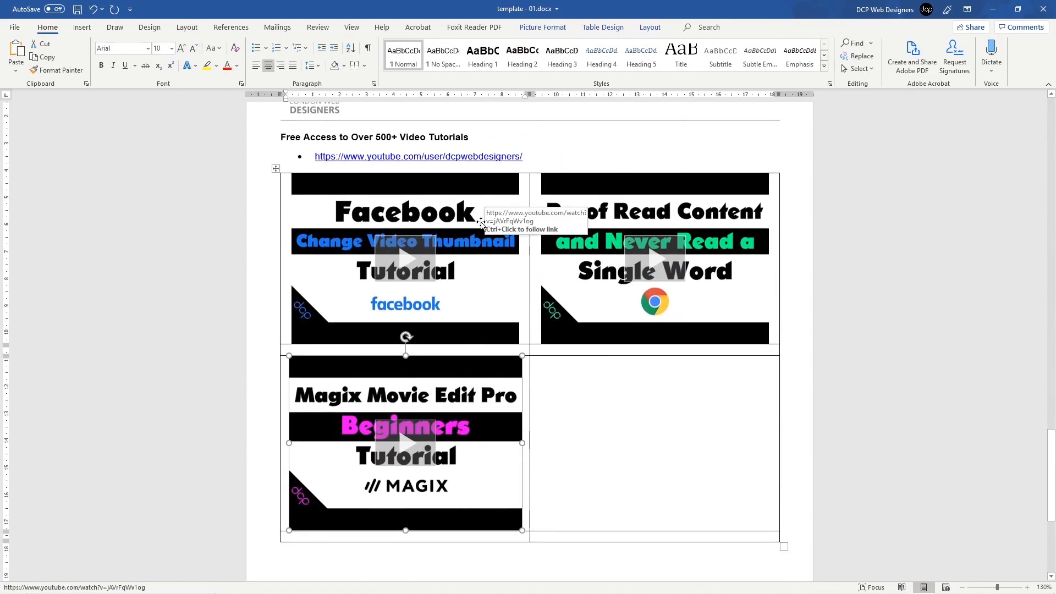
{"action": "left_click", "coordinate": [482, 206]}
{"action": "right_click", "coordinate": [481, 203]}
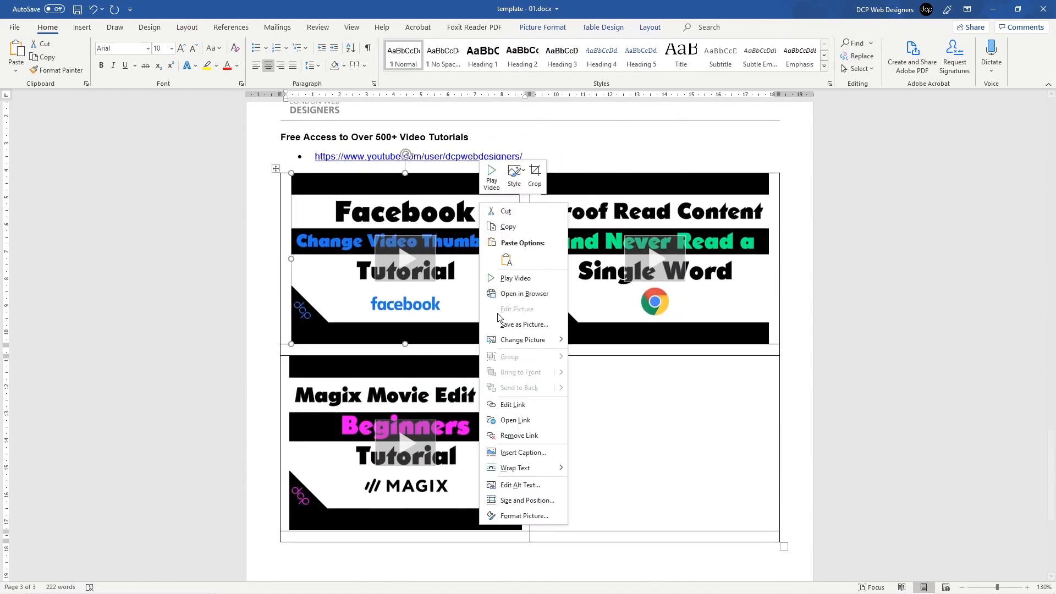
{"action": "left_click", "coordinate": [512, 516]}
{"action": "left_click", "coordinate": [982, 123]}
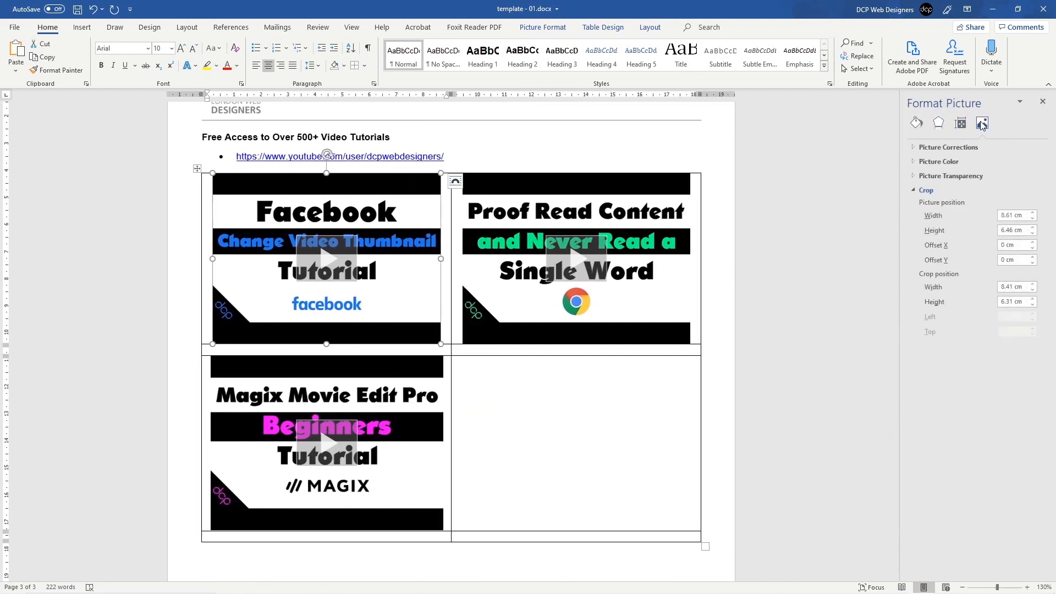
{"action": "left_click", "coordinate": [1042, 102]}
{"action": "left_click", "coordinate": [508, 412]}
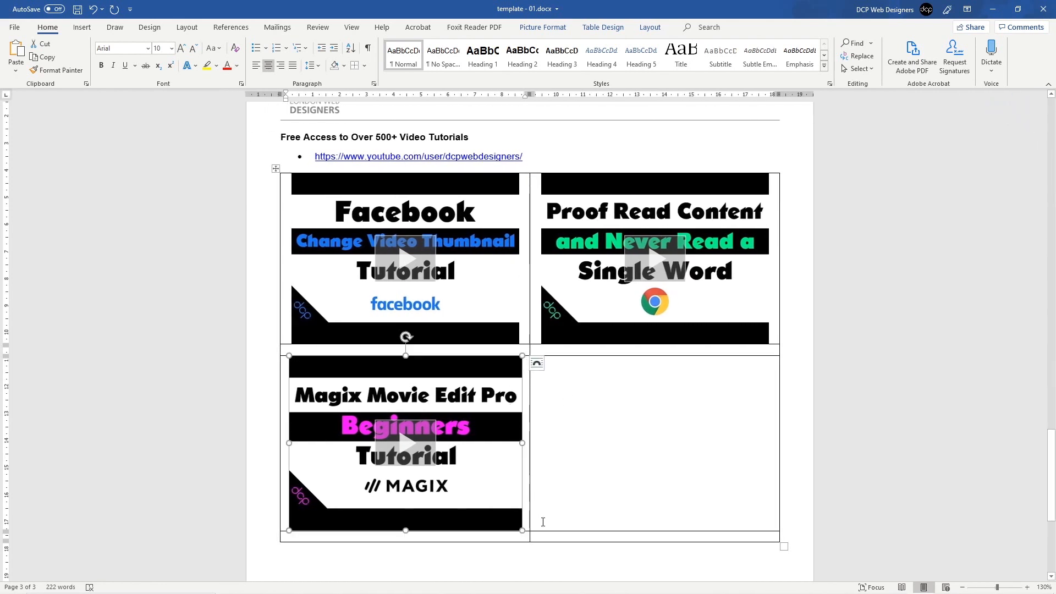
{"action": "left_click_drag", "start_coordinate": [522, 531], "coordinate": [518, 528]}
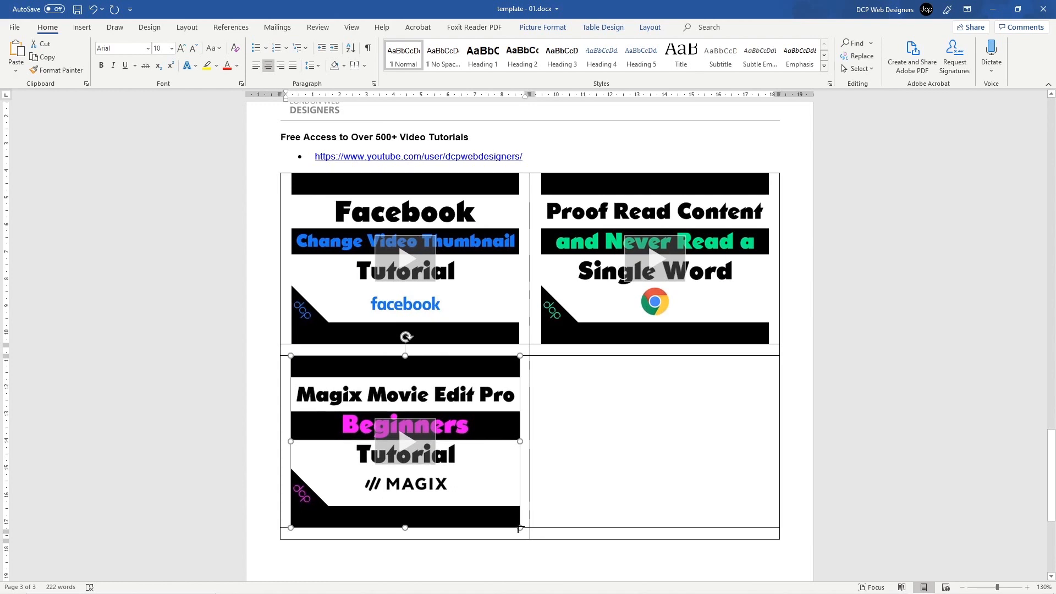
{"action": "left_click", "coordinate": [634, 418]}
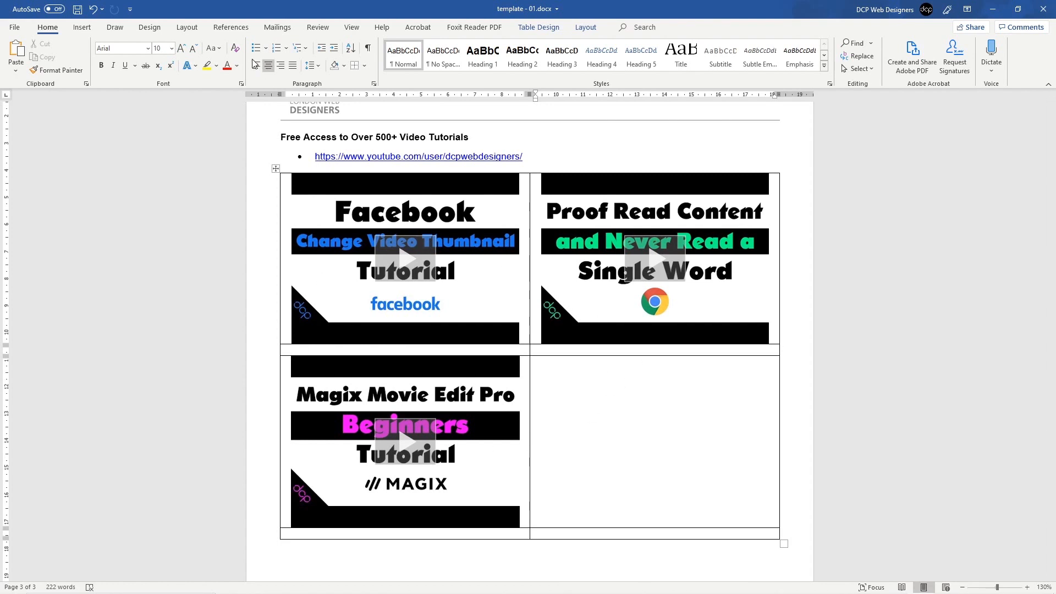
Step: Insert the Photoshop Remove Background video from a dcpweb search by mistake, then delete it
{"action": "left_click", "coordinate": [82, 28]}
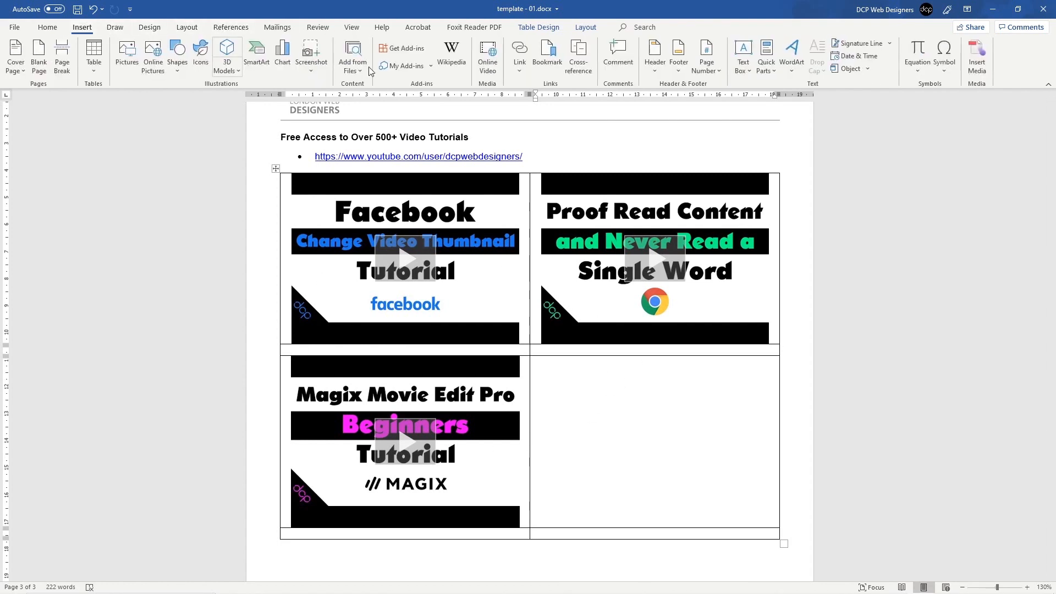
{"action": "left_click", "coordinate": [487, 55]}
{"action": "left_click", "coordinate": [584, 241]}
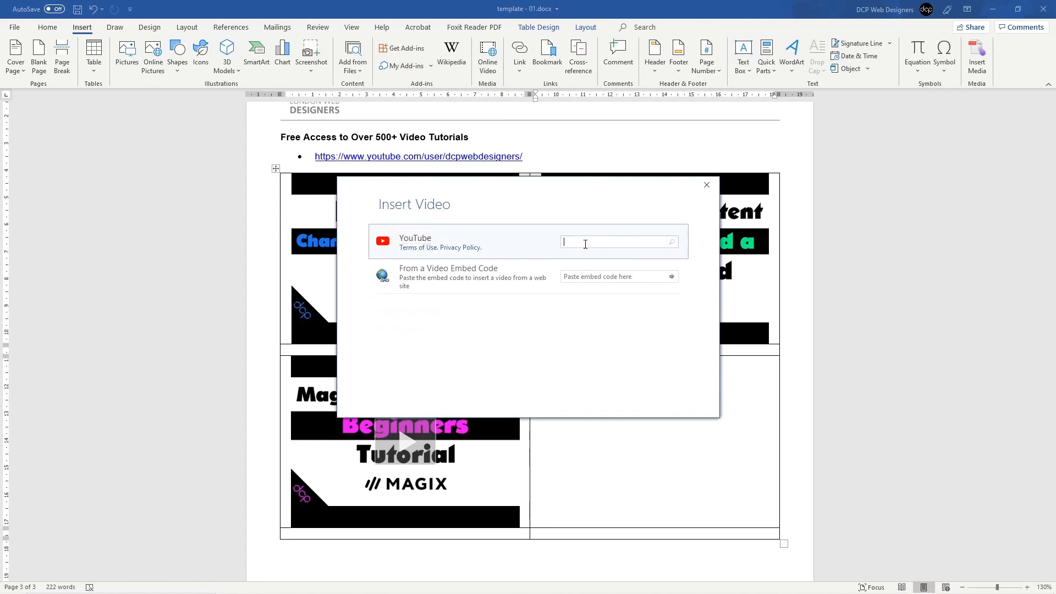
{"action": "key", "text": "Return"}
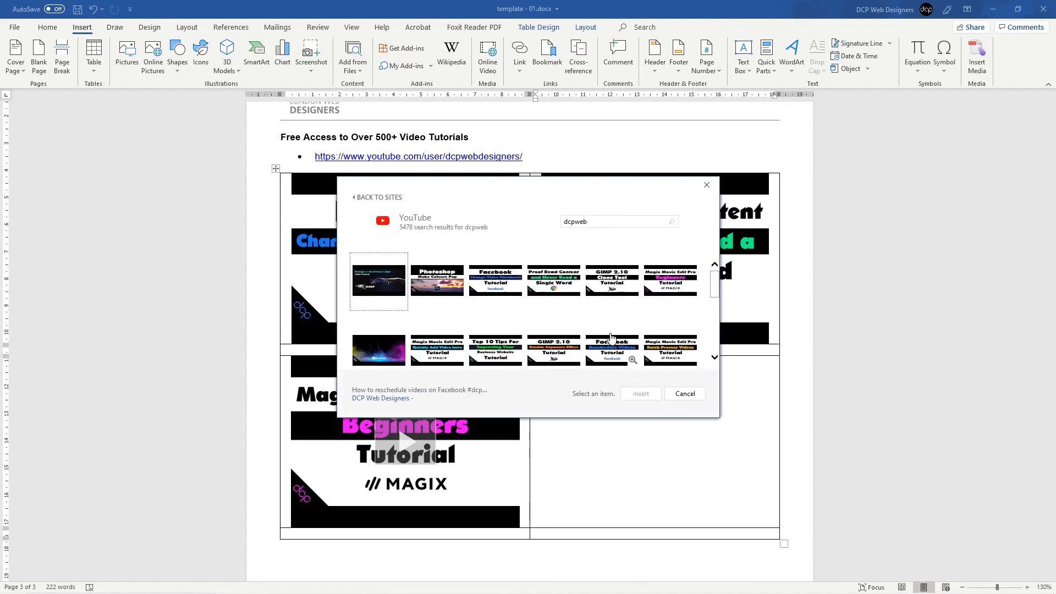
{"action": "scroll", "coordinate": [613, 341], "scroll_direction": "down", "scroll_amount": 1}
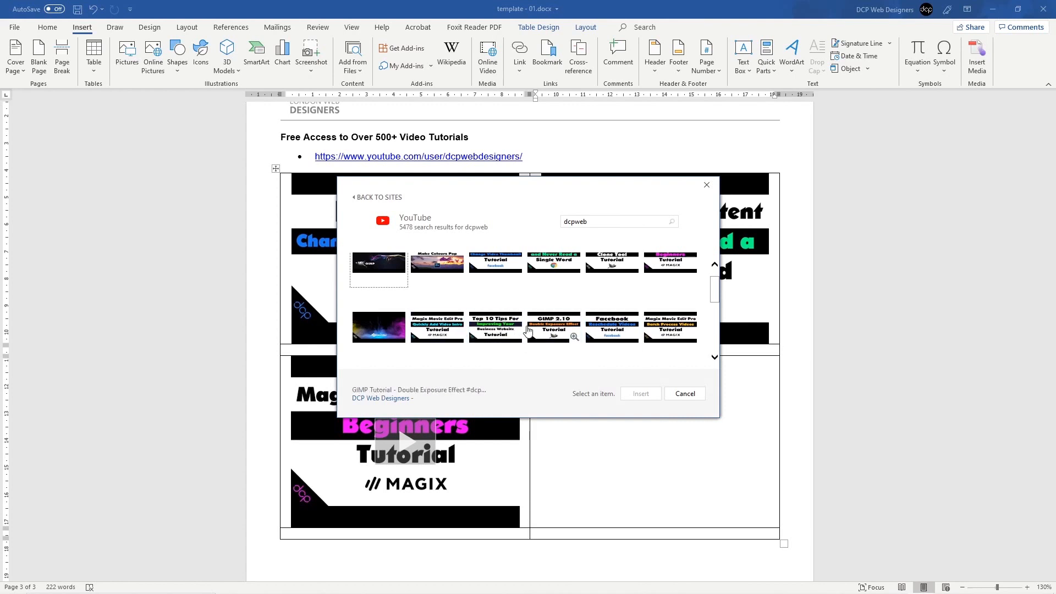
{"action": "scroll", "coordinate": [484, 336], "scroll_direction": "down", "scroll_amount": 2}
{"action": "scroll", "coordinate": [499, 336], "scroll_direction": "down", "scroll_amount": 1}
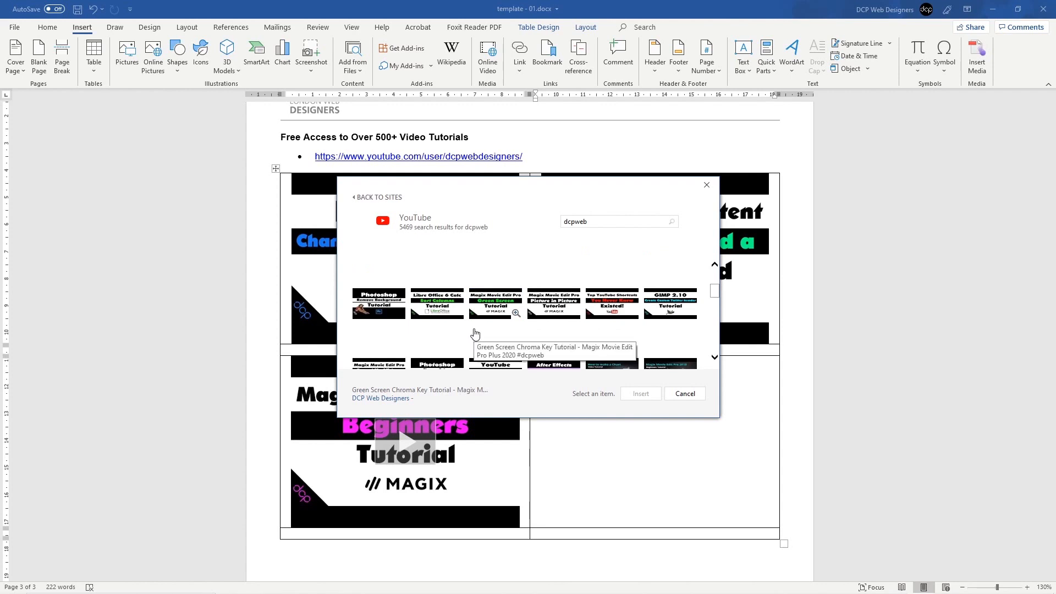
{"action": "scroll", "coordinate": [468, 330], "scroll_direction": "down", "scroll_amount": 1}
{"action": "left_click", "coordinate": [379, 282]}
{"action": "scroll", "coordinate": [489, 323], "scroll_direction": "down", "scroll_amount": 1}
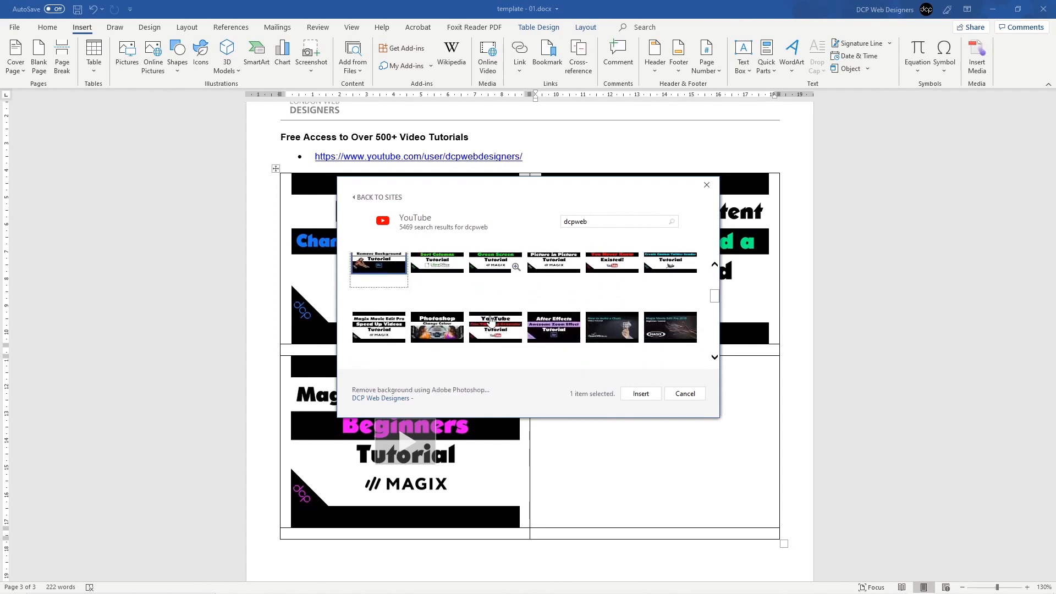
{"action": "left_click", "coordinate": [636, 394]}
{"action": "scroll", "coordinate": [629, 371], "scroll_direction": "down", "scroll_amount": 3}
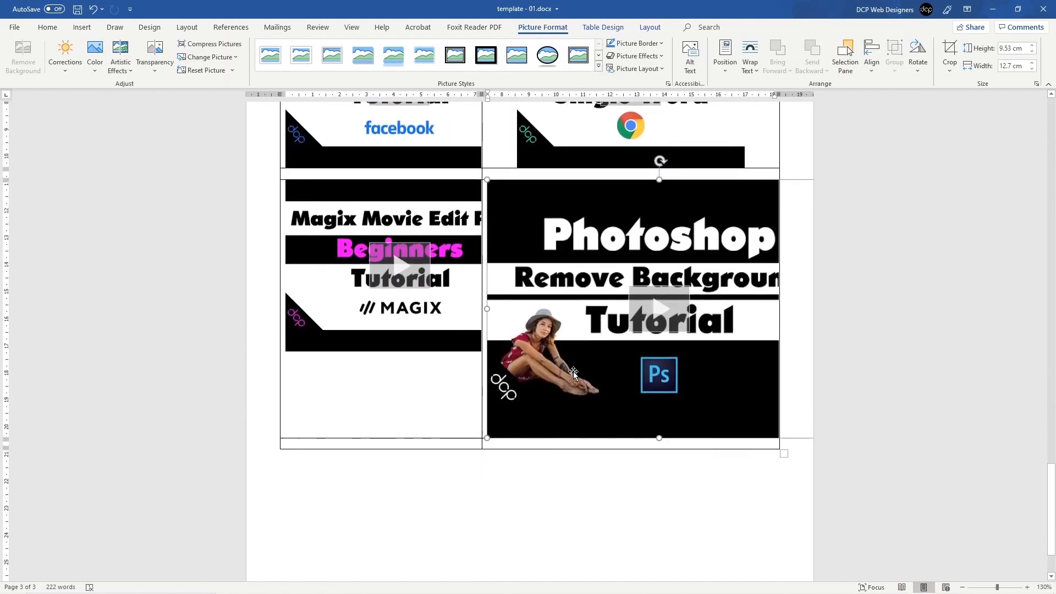
{"action": "left_click_drag", "start_coordinate": [486, 440], "coordinate": [540, 351]}
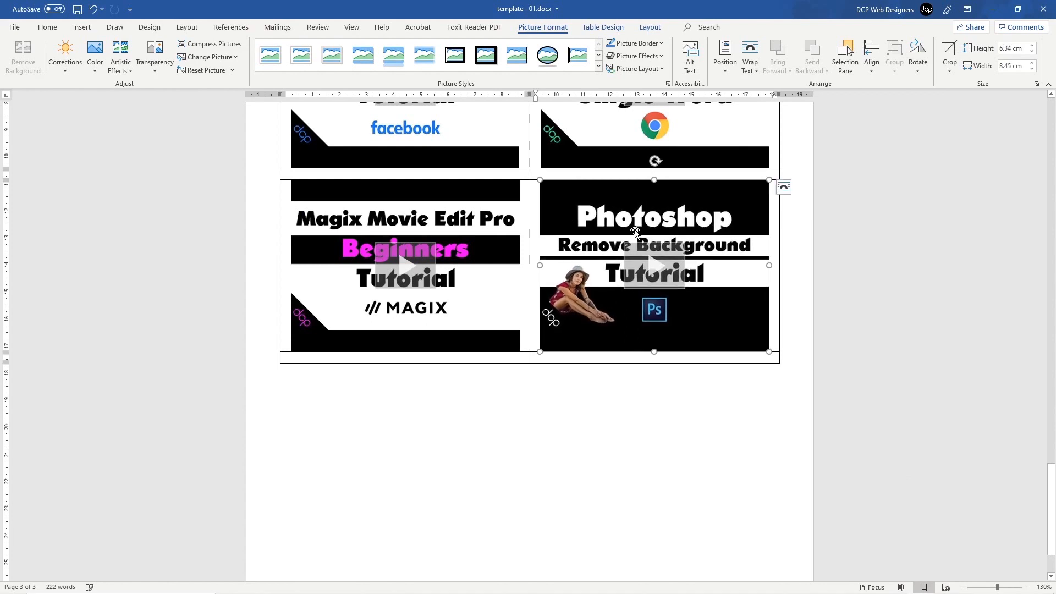
{"action": "key", "text": "Delete"}
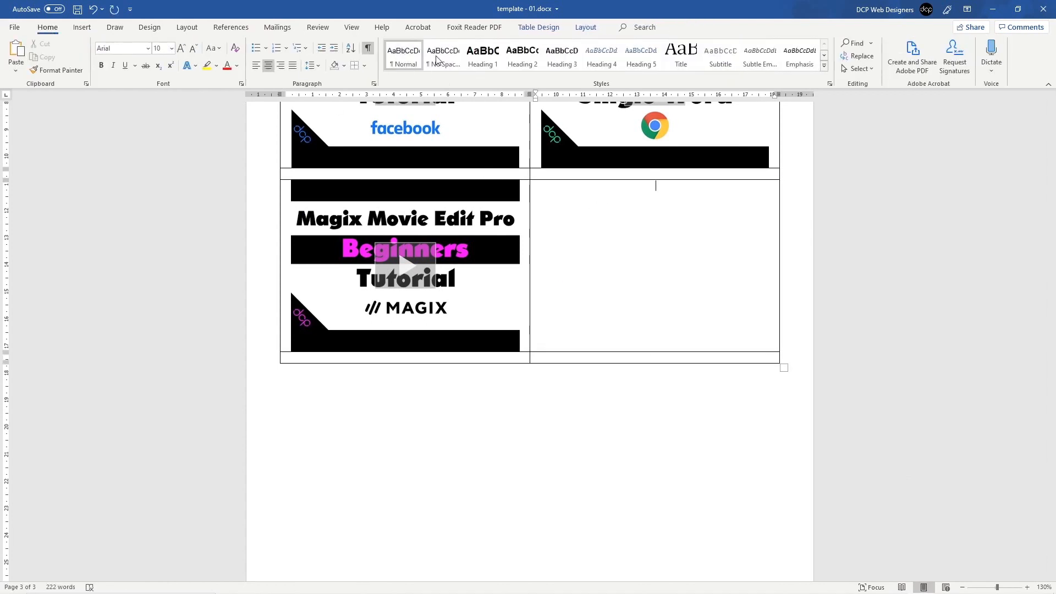
Step: Embed the 'GIMP 2.10 Clone Tool Tutorial' video from a dcpweb YouTube search and preview it
{"action": "left_click", "coordinate": [82, 27]}
{"action": "left_click", "coordinate": [487, 55]}
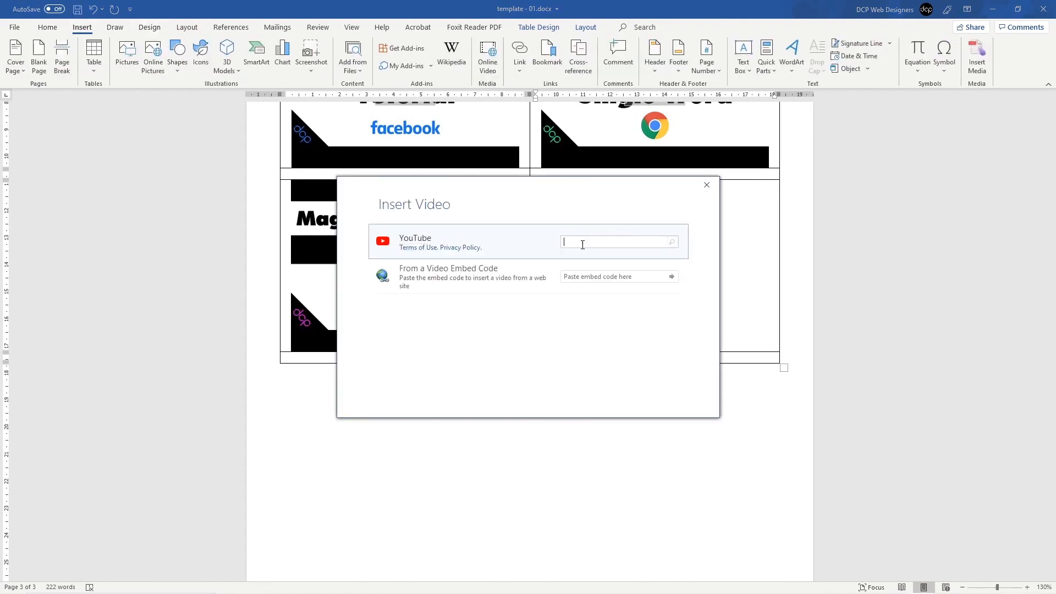
{"action": "type", "text": "dcpweb"}
{"action": "key", "text": "Return"}
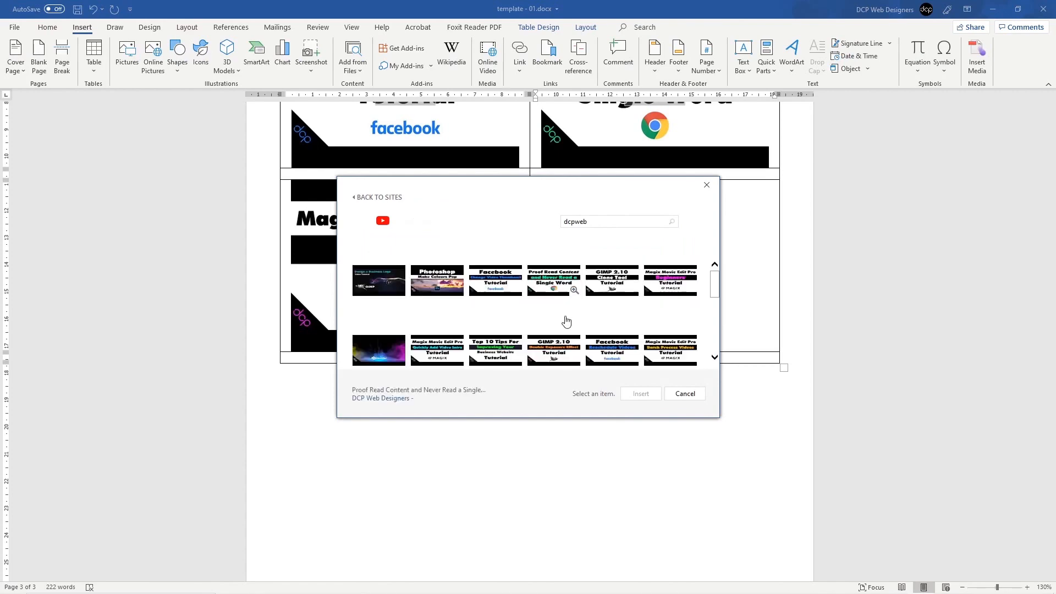
{"action": "left_click", "coordinate": [625, 292]}
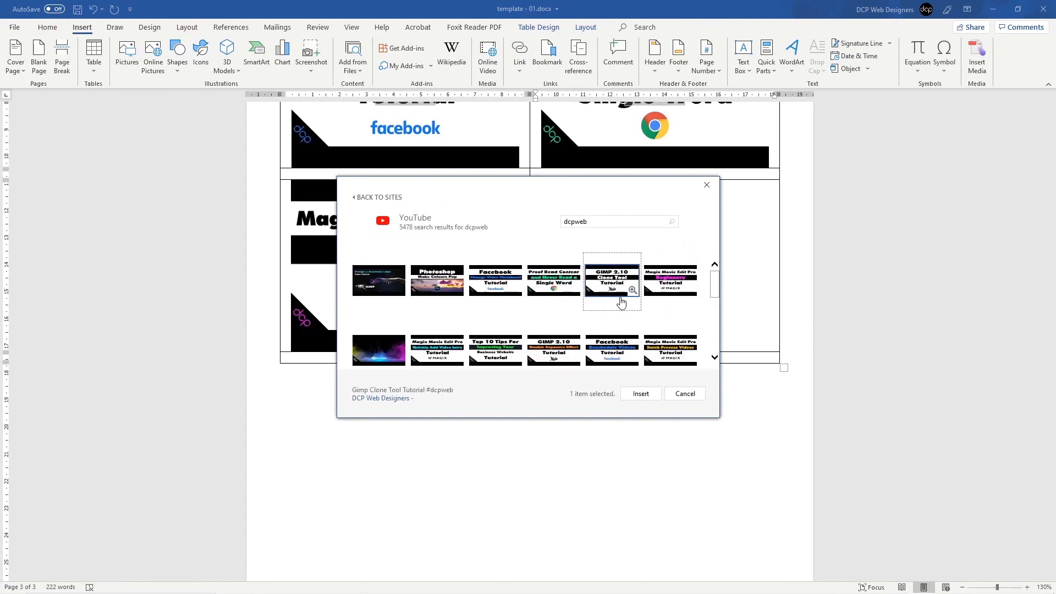
{"action": "left_click", "coordinate": [642, 393]}
{"action": "left_click", "coordinate": [660, 307]}
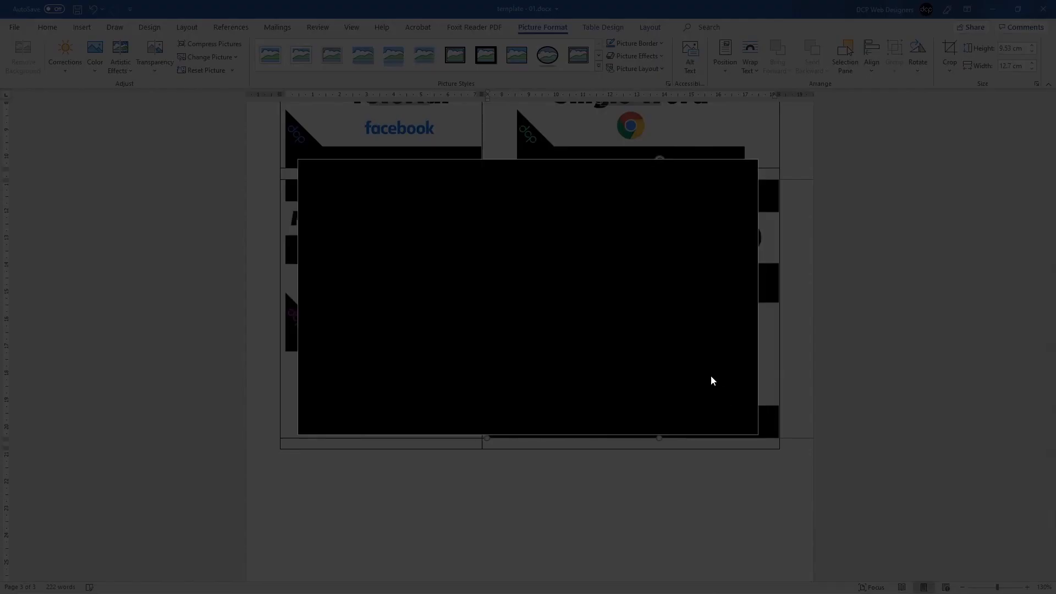
{"action": "key", "text": "Escape"}
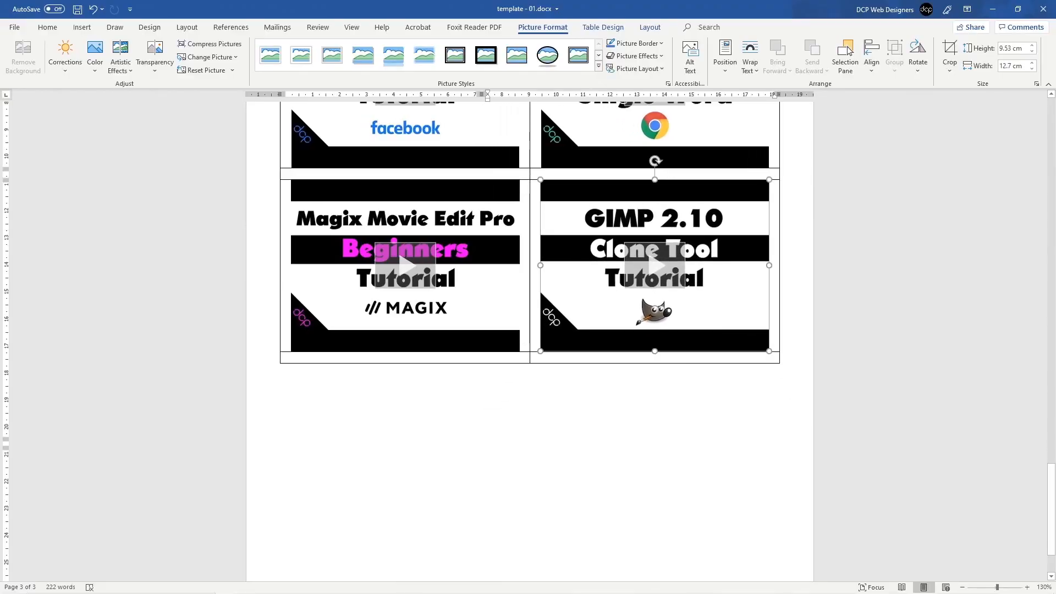
{"action": "left_click", "coordinate": [566, 444]}
{"action": "scroll", "coordinate": [489, 286], "scroll_direction": "up", "scroll_amount": 2}
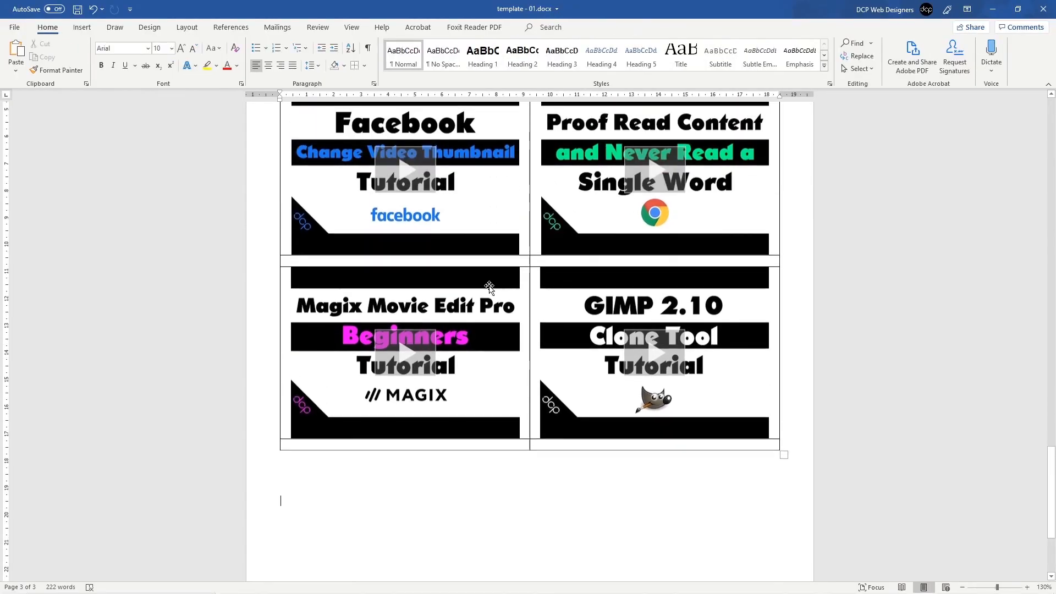
Step: Play the embedded 'How to change Facebook Video Thumbnail 2019' video muted and try full screen
{"action": "scroll", "coordinate": [342, 207], "scroll_direction": "up", "scroll_amount": 3}
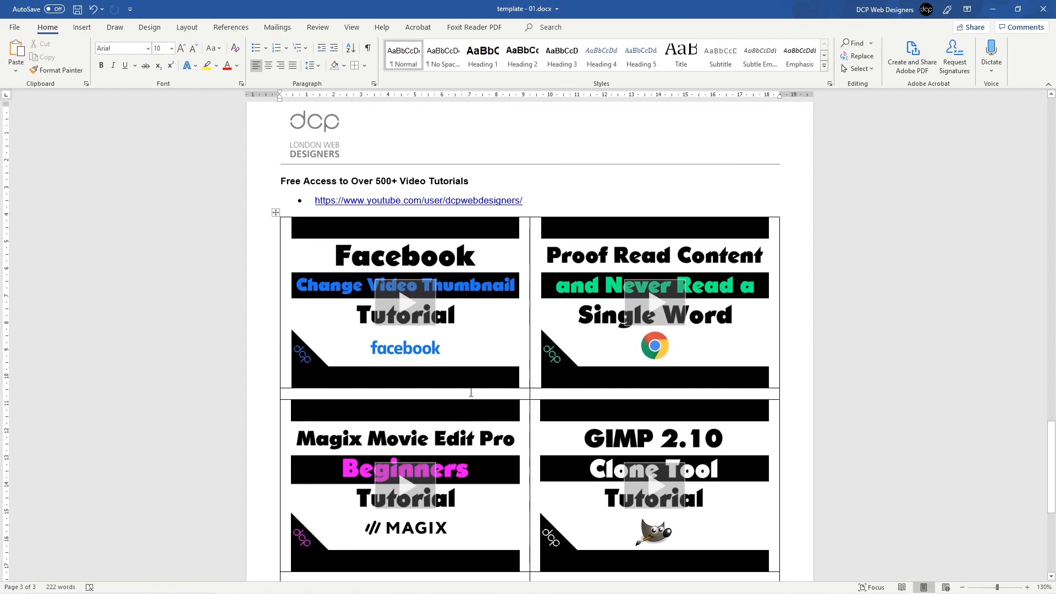
{"action": "left_click", "coordinate": [403, 305]}
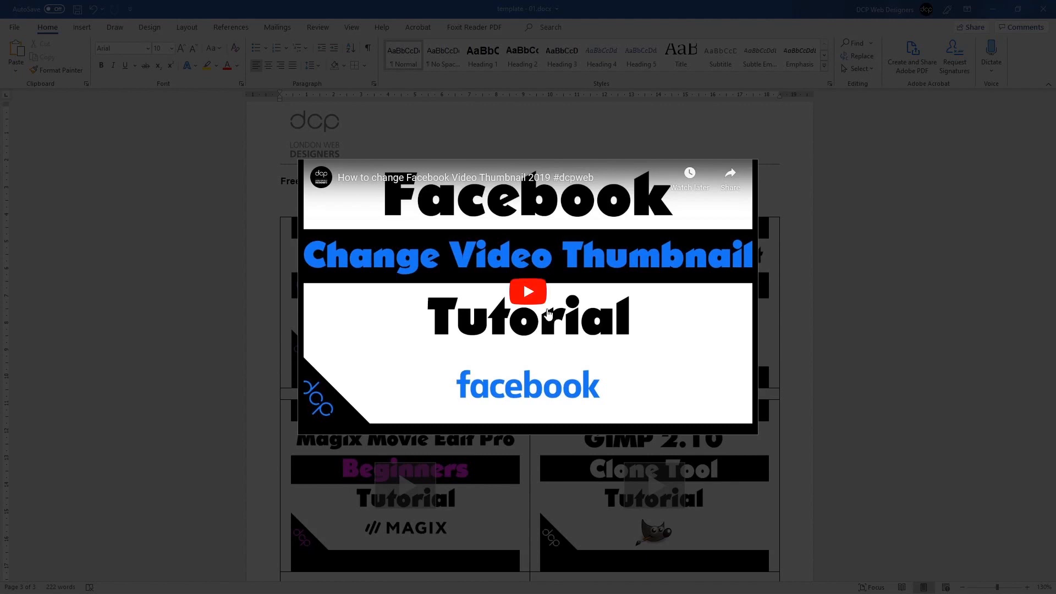
{"action": "left_click", "coordinate": [532, 300]}
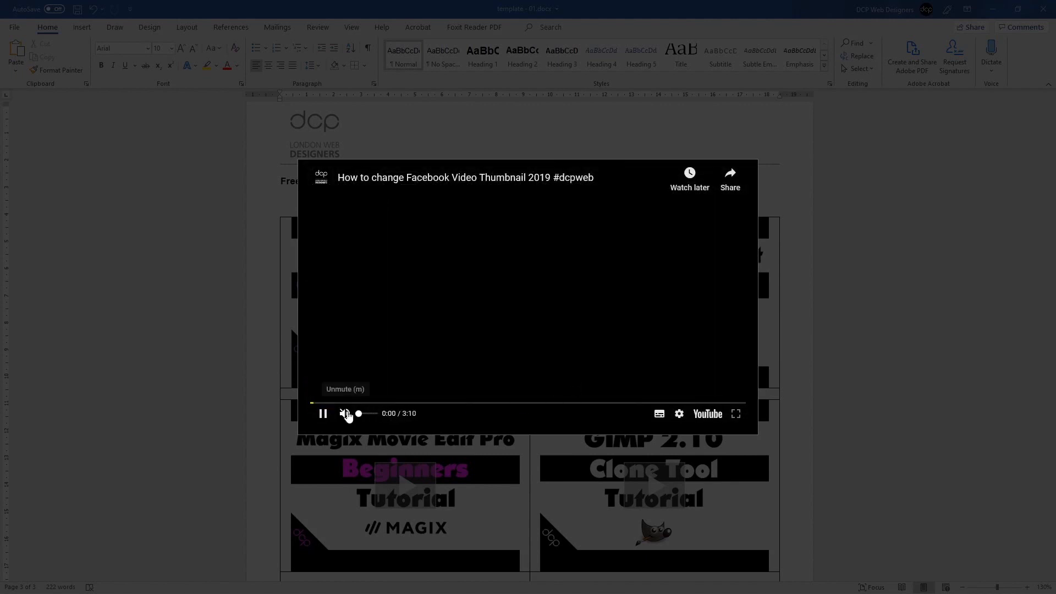
{"action": "left_click", "coordinate": [352, 414]}
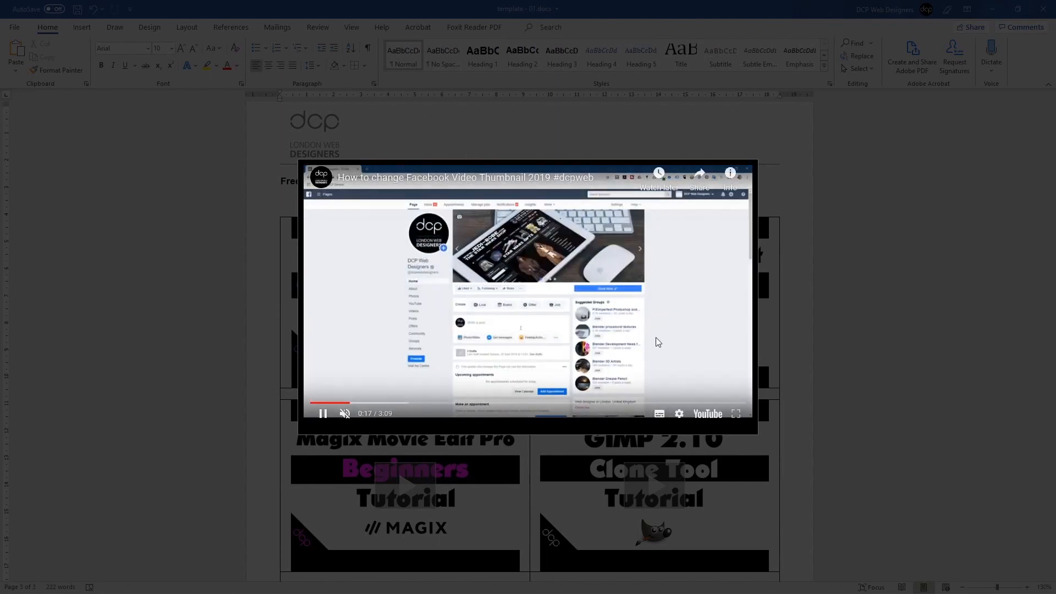
{"action": "left_click", "coordinate": [735, 414]}
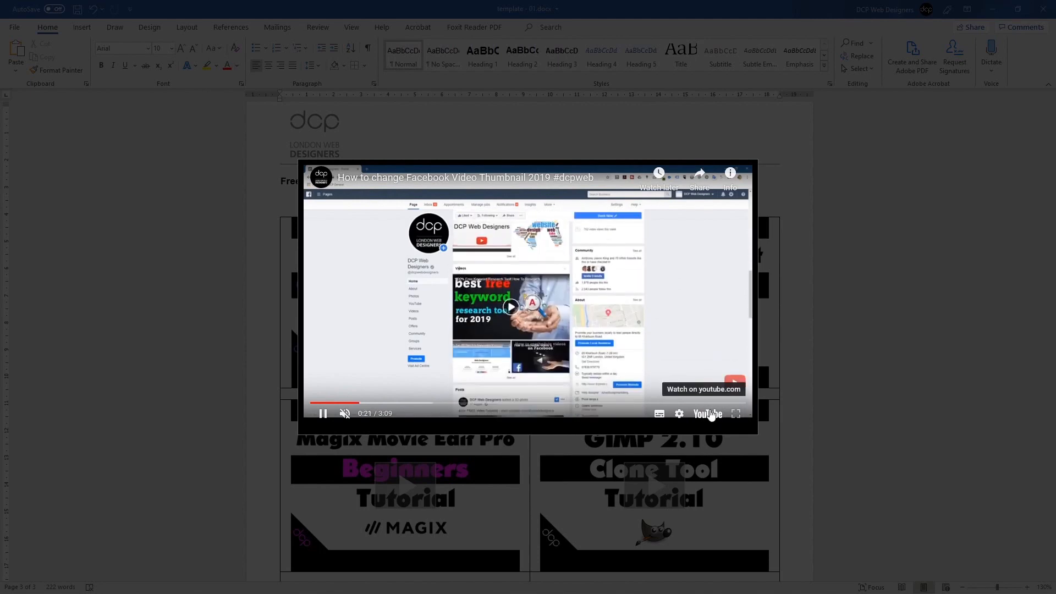
{"action": "left_click", "coordinate": [736, 414]}
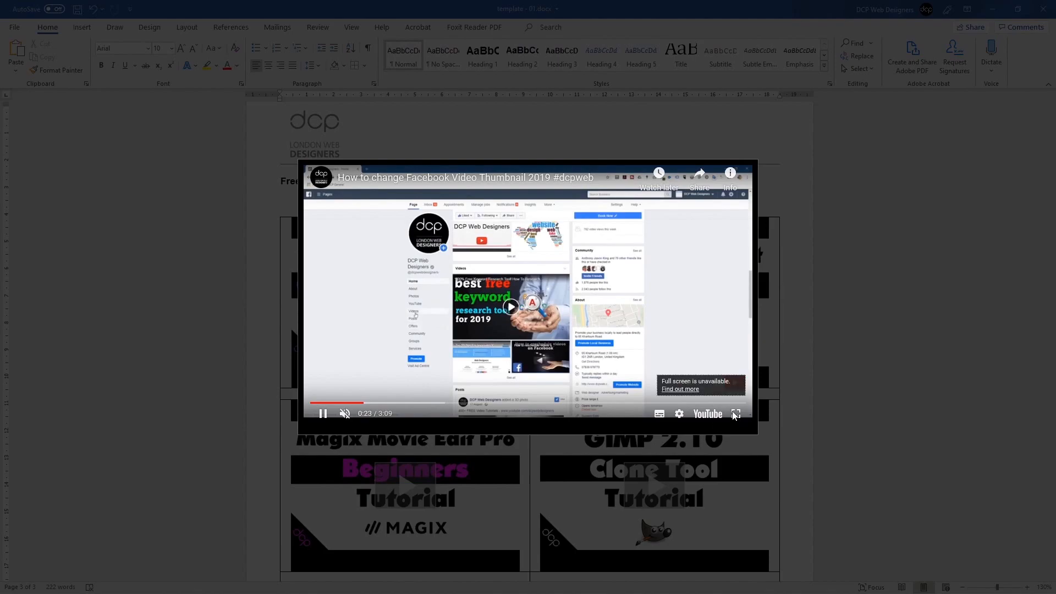
Step: Open the Facebook thumbnail video on YouTube, try theater and full-screen modes, then minimize Chrome
{"action": "left_click", "coordinate": [708, 414]}
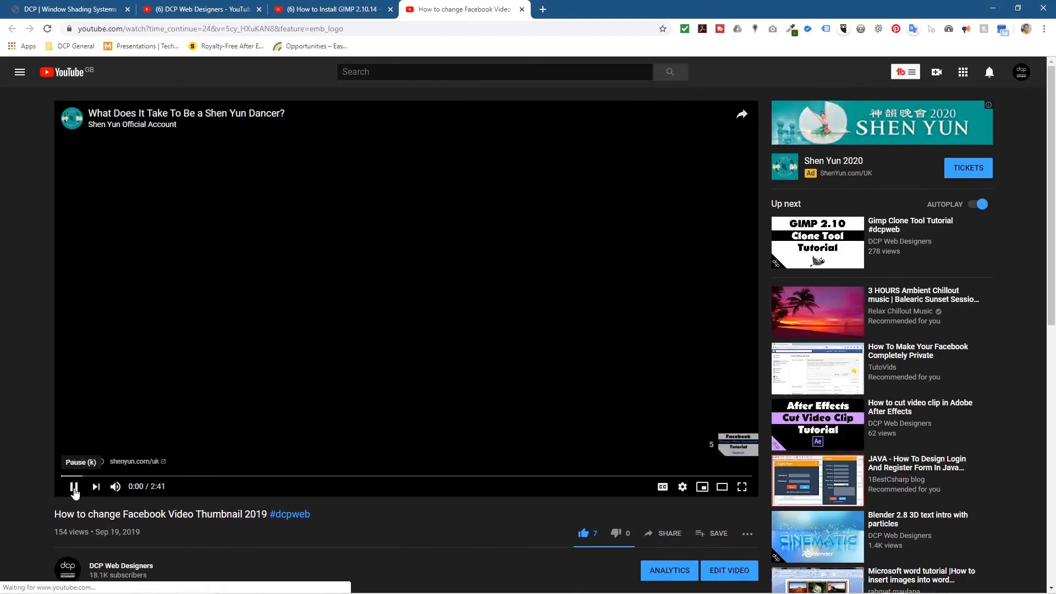
{"action": "left_click", "coordinate": [723, 488]}
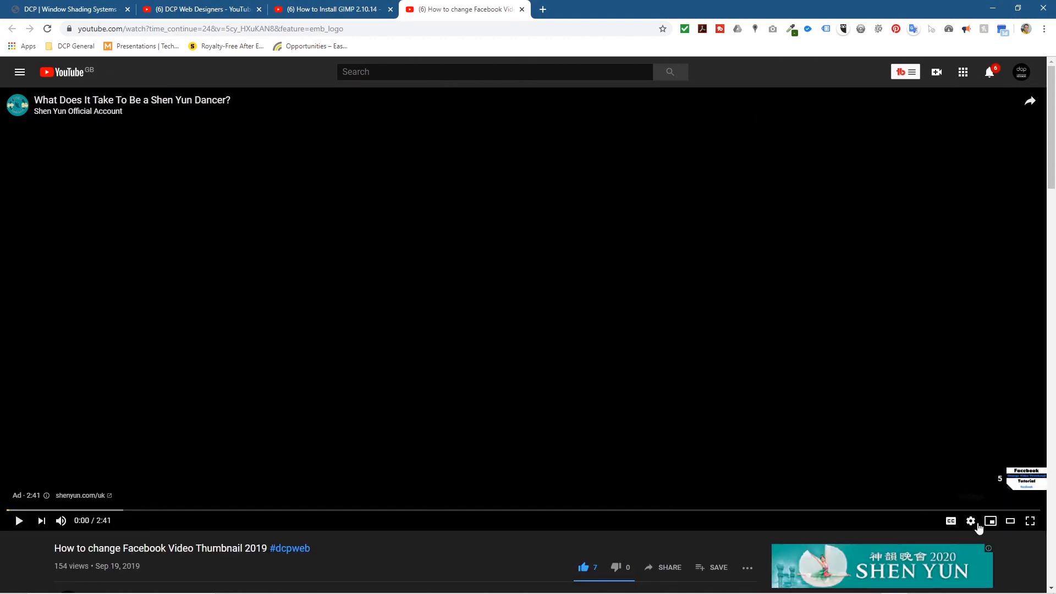
{"action": "left_click", "coordinate": [1030, 521]}
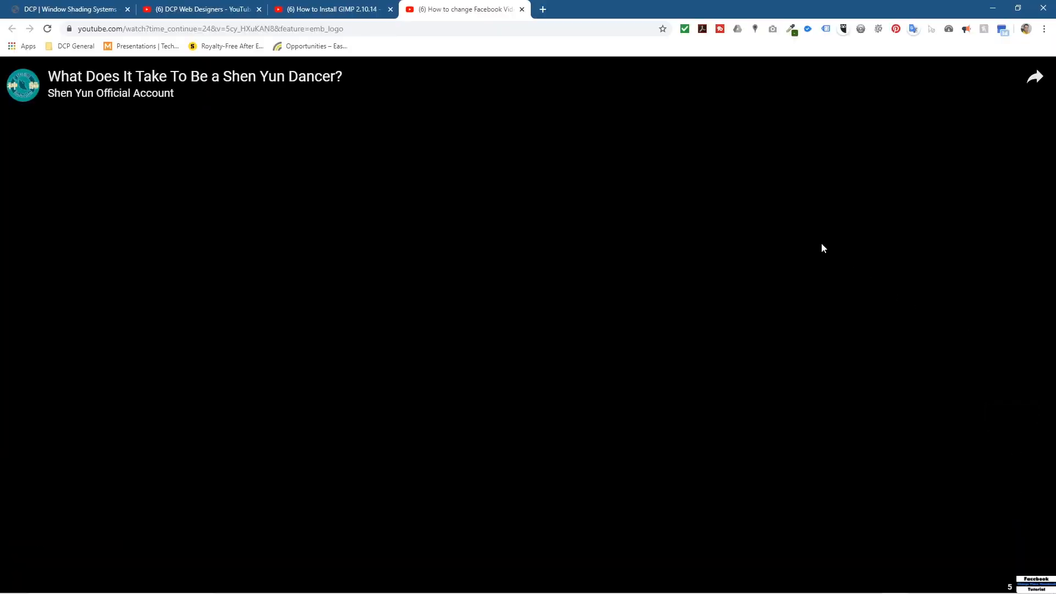
{"action": "key", "text": "Escape"}
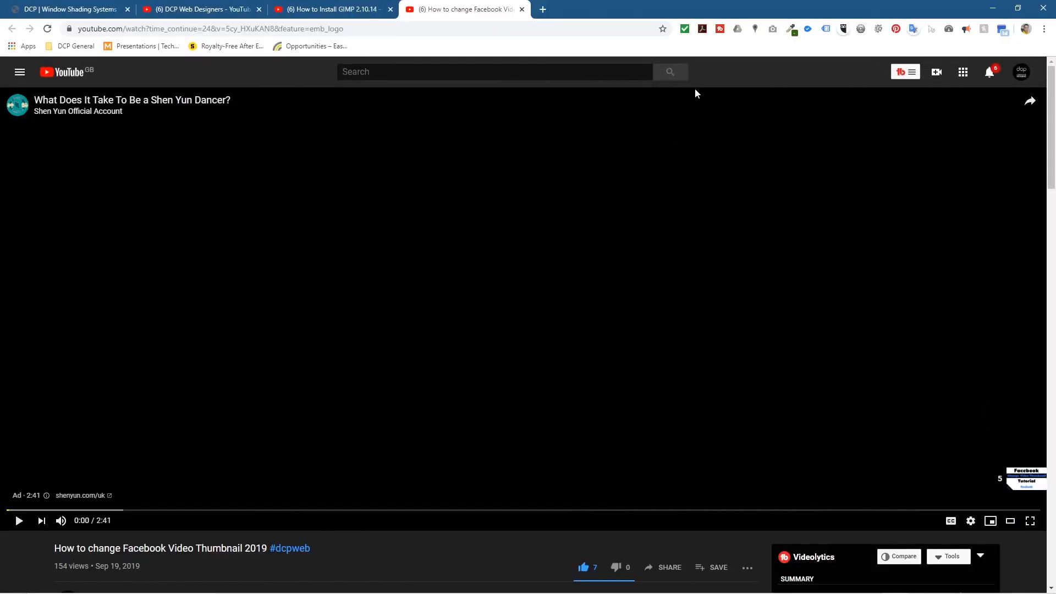
{"action": "left_click", "coordinate": [1010, 521]}
{"action": "left_click", "coordinate": [993, 9]}
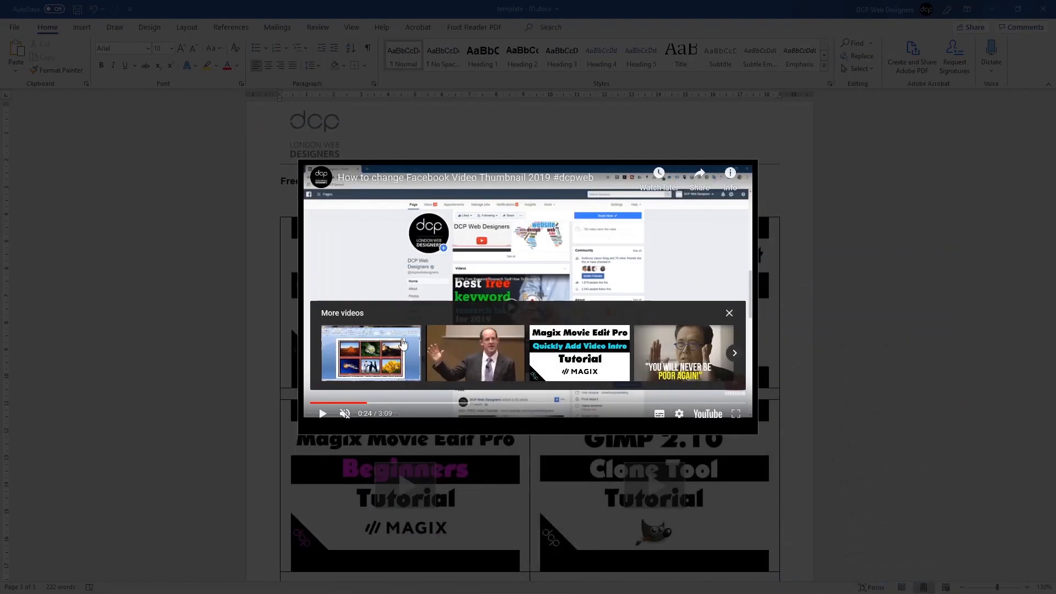
Step: Close the video player, undo the extra blank paragraph, and save the document
{"action": "left_click", "coordinate": [246, 306]}
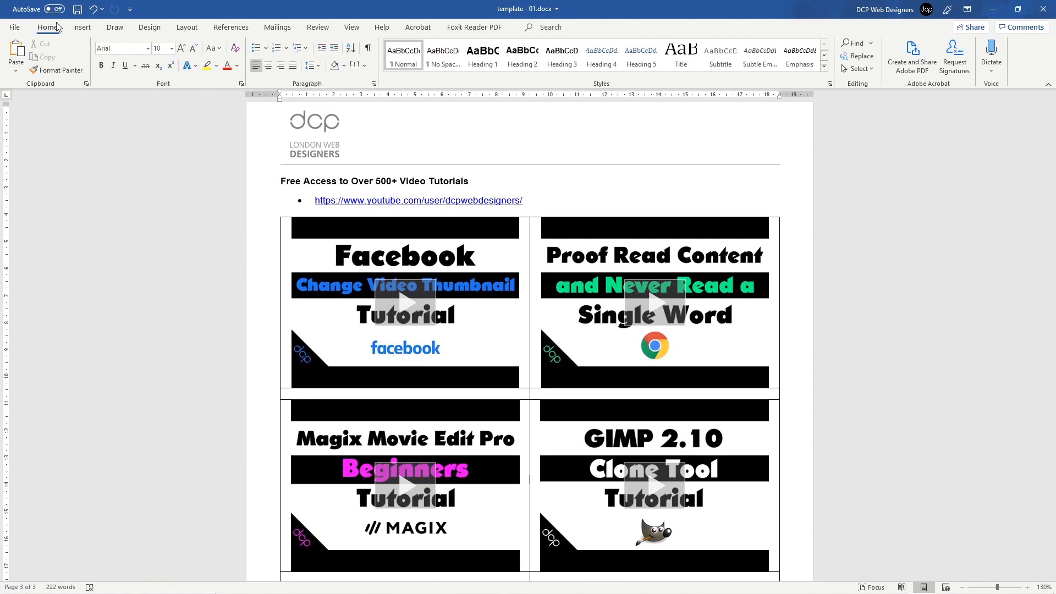
{"action": "left_click", "coordinate": [77, 11]}
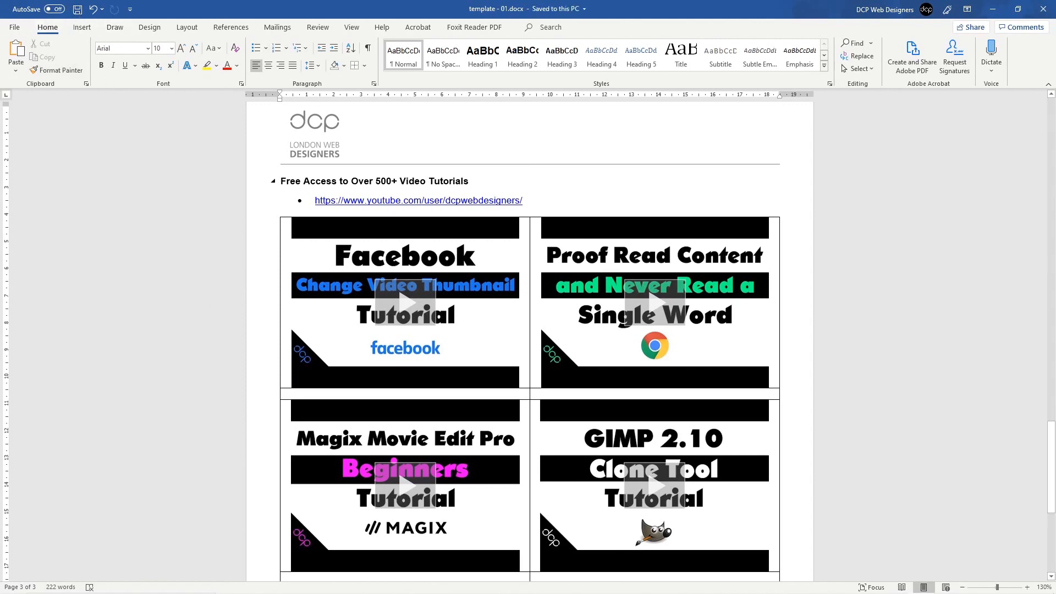
{"action": "scroll", "coordinate": [495, 325], "scroll_direction": "down", "scroll_amount": 8}
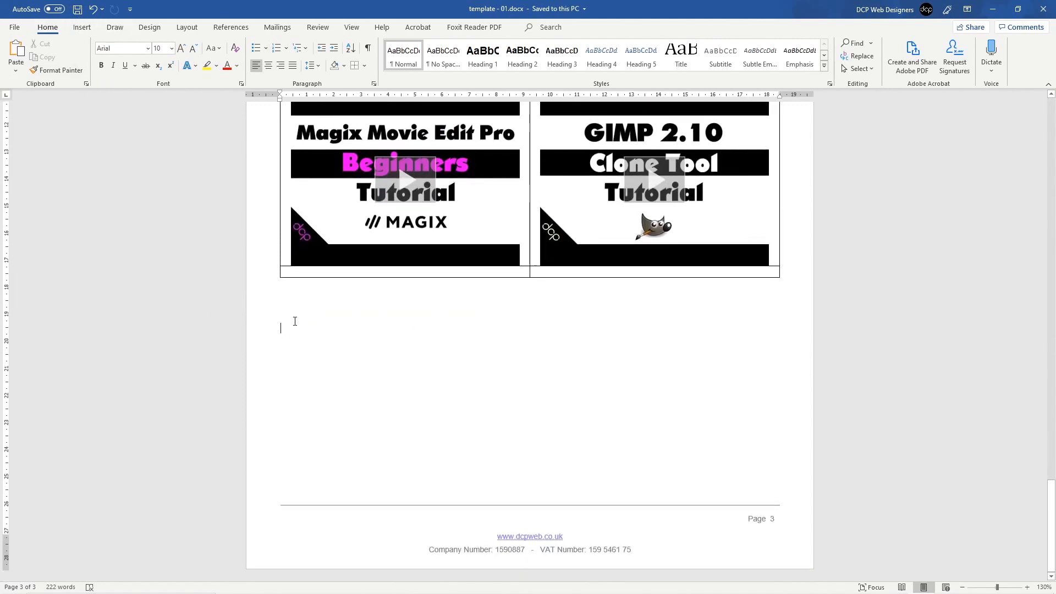
{"action": "key", "text": "ctrl+z"}
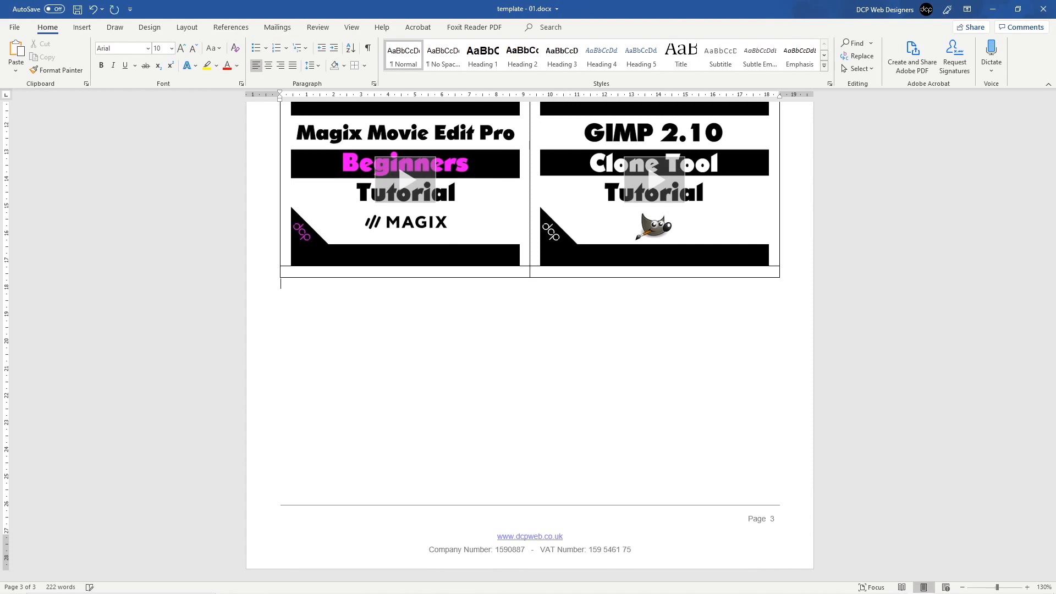
{"action": "key", "text": "ctrl+s"}
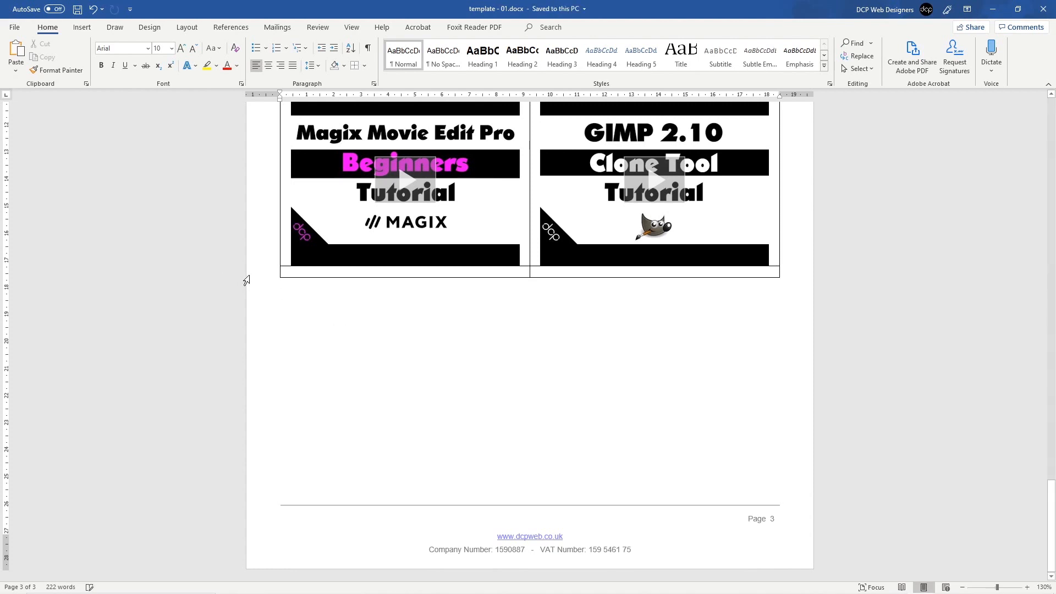
{"action": "scroll", "coordinate": [245, 281], "scroll_direction": "up", "scroll_amount": 4}
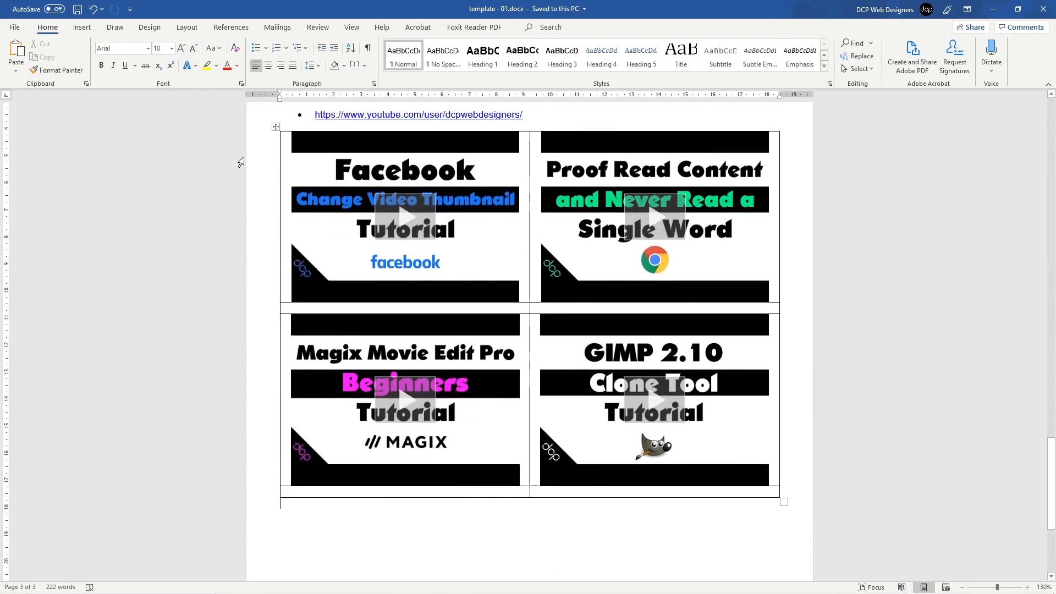
Step: Apply No Border to the whole four-video table
{"action": "left_click", "coordinate": [276, 127]}
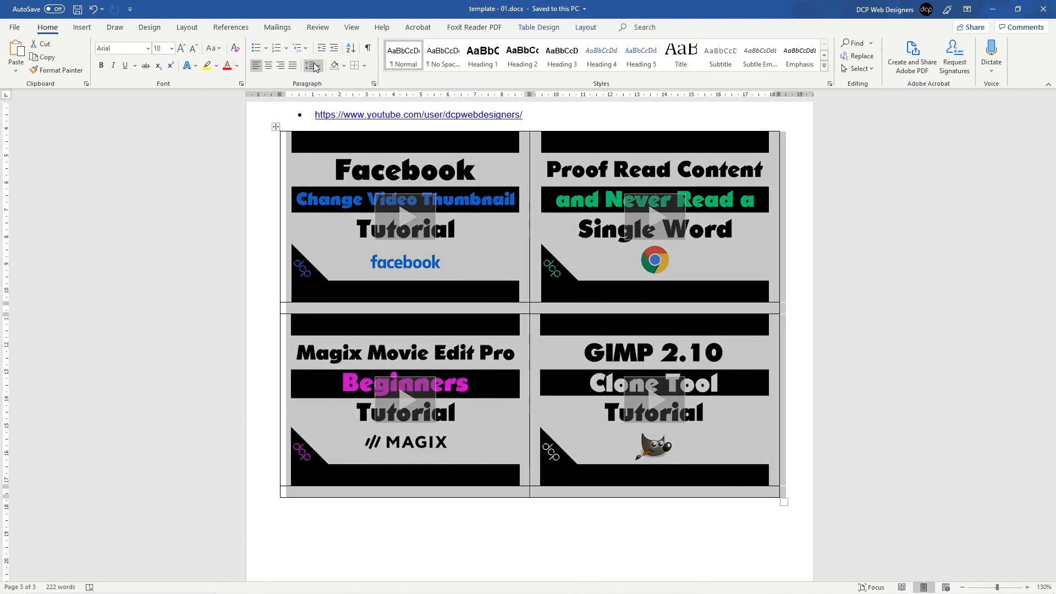
{"action": "left_click", "coordinate": [365, 66]}
{"action": "left_click", "coordinate": [391, 146]}
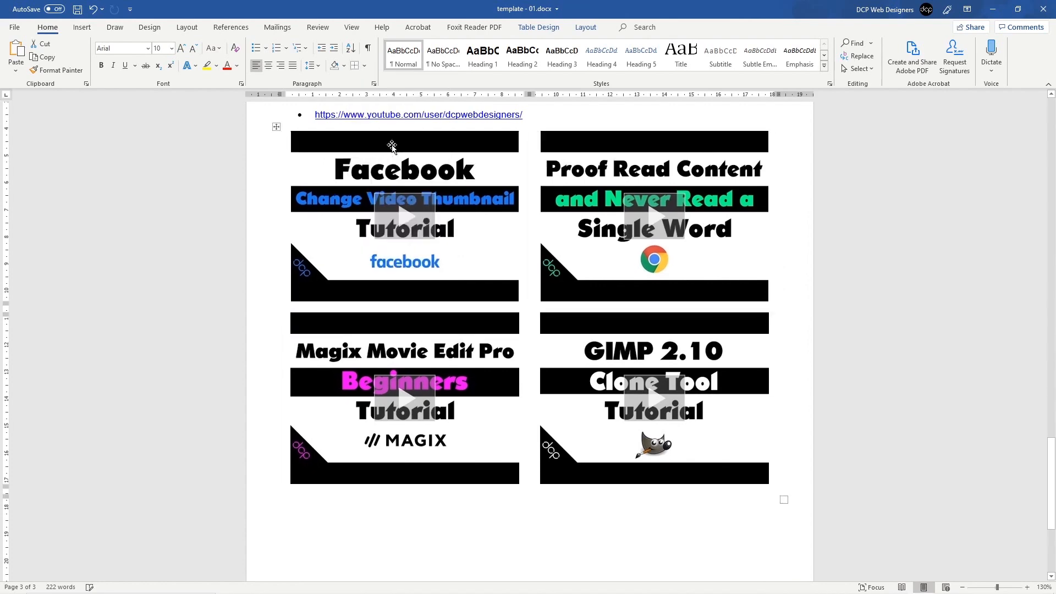
{"action": "left_click", "coordinate": [508, 518]}
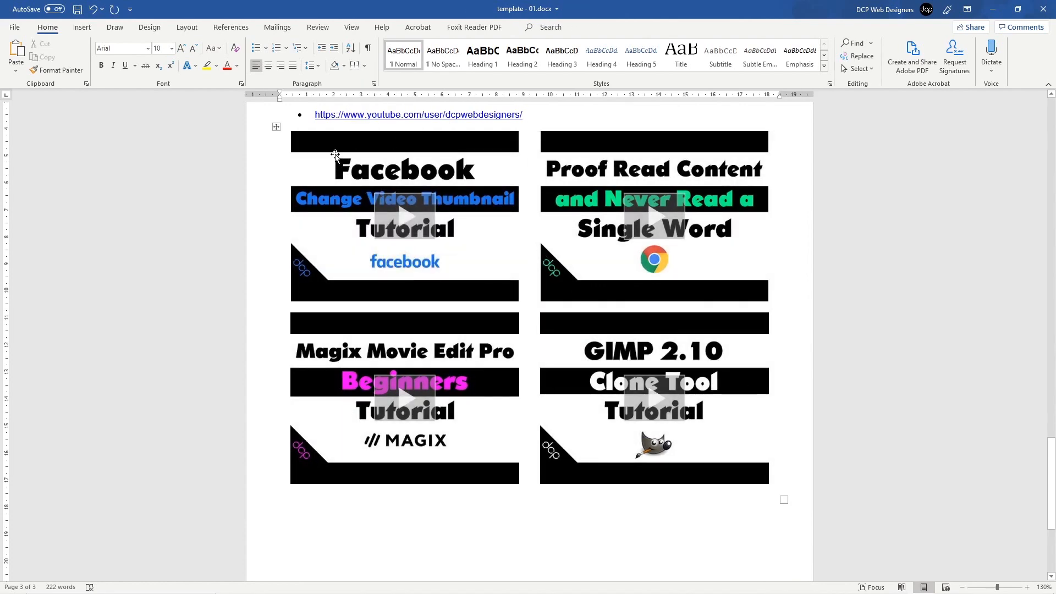
{"action": "scroll", "coordinate": [455, 349], "scroll_direction": "up", "scroll_amount": 3}
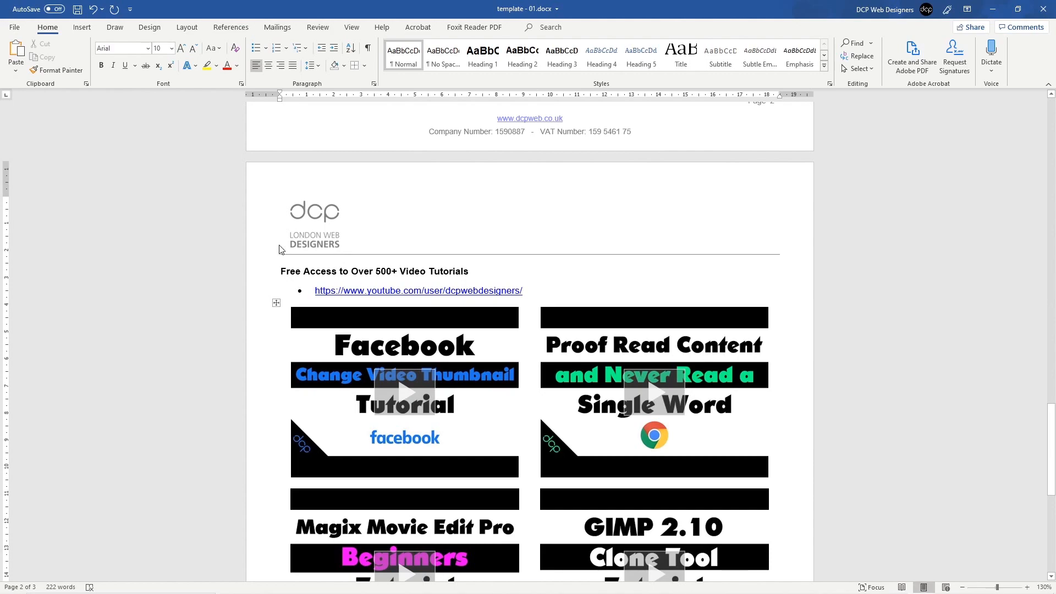
{"action": "scroll", "coordinate": [280, 249], "scroll_direction": "up", "scroll_amount": 15}
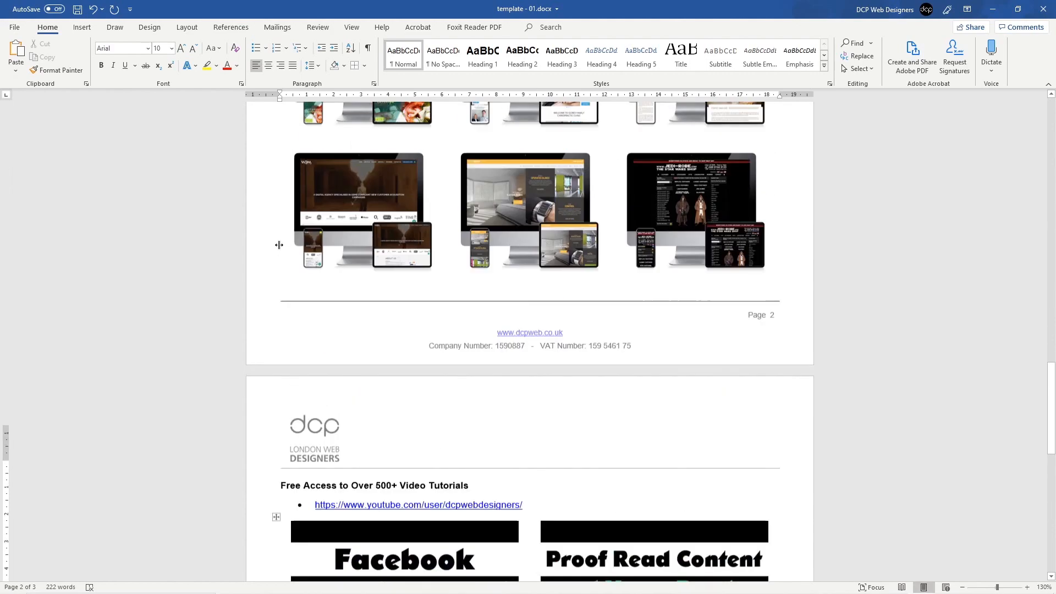
{"action": "scroll", "coordinate": [282, 246], "scroll_direction": "down", "scroll_amount": 15}
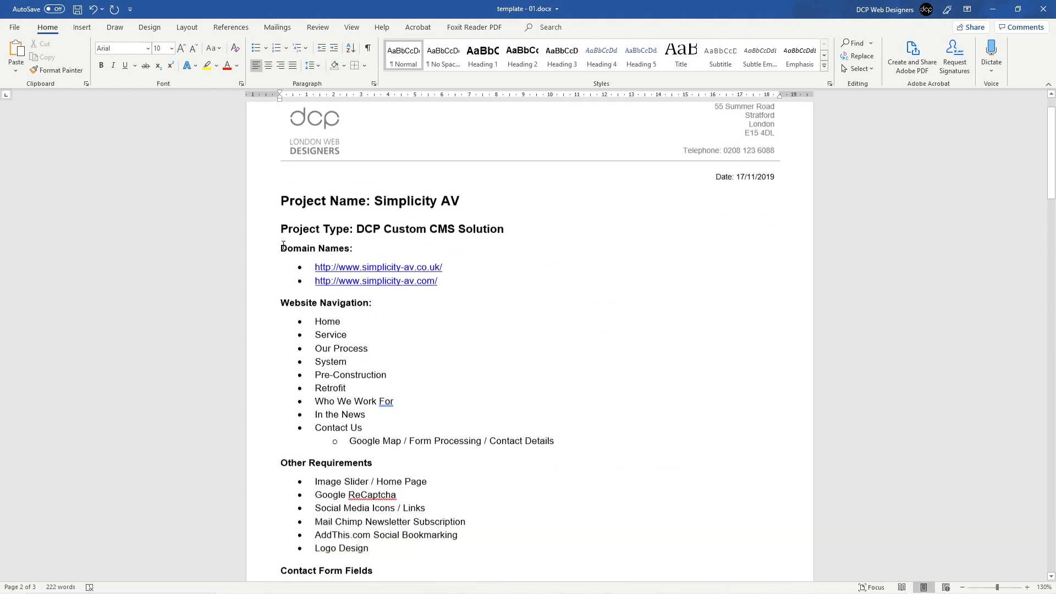
{"action": "scroll", "coordinate": [289, 263], "scroll_direction": "down", "scroll_amount": 8}
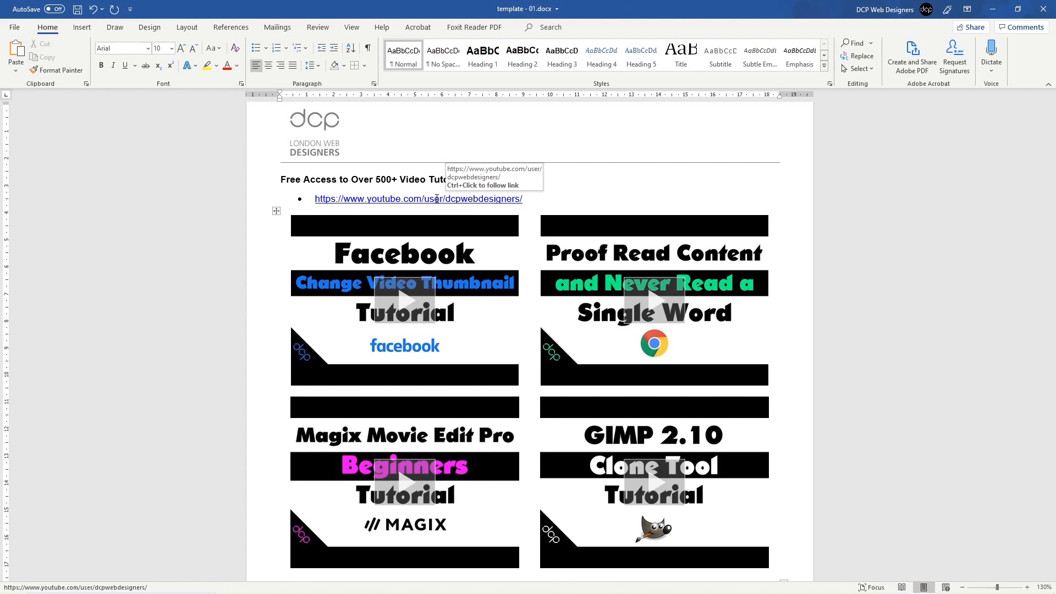
Step: Save template - 01.docx, quit Word, and discard the Building Blocks.dotx changes
{"action": "left_click", "coordinate": [78, 10]}
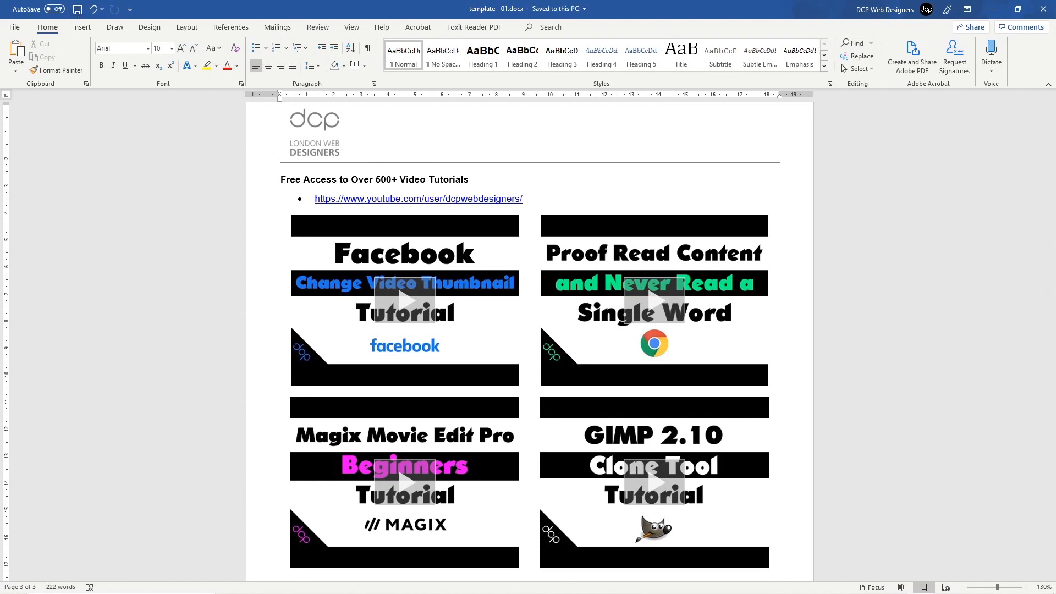
{"action": "left_click", "coordinate": [1042, 13]}
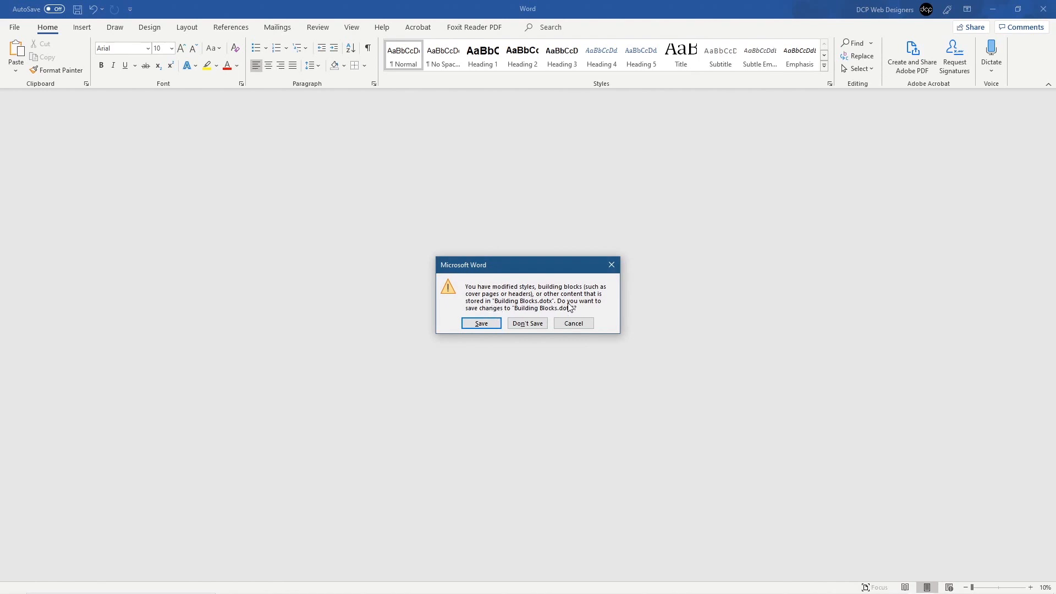
{"action": "left_click", "coordinate": [528, 324]}
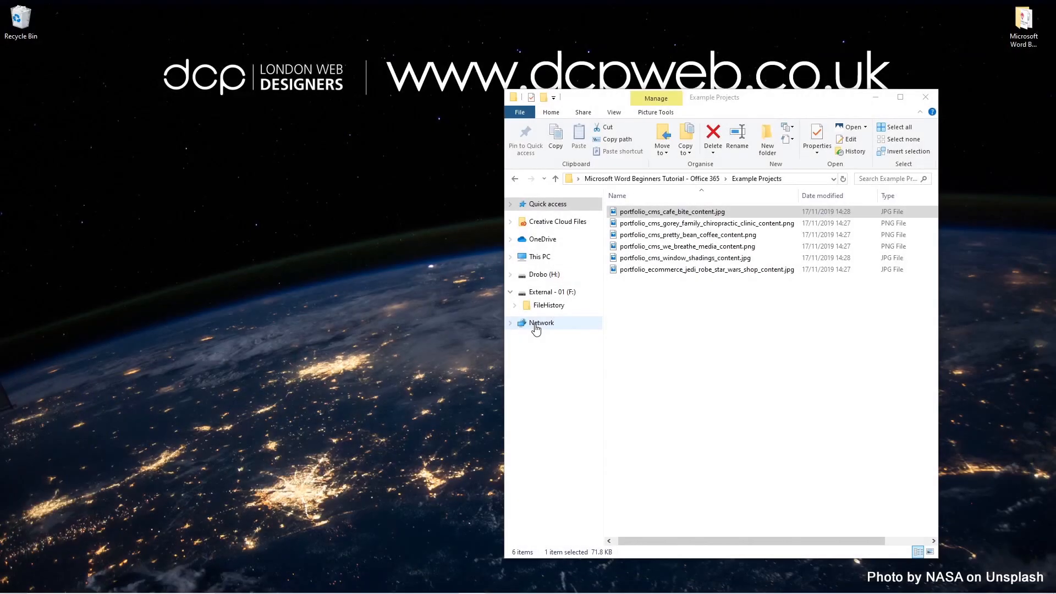
Step: Go back to the main tutorial folder and create a new folder named '00 - Template'
{"action": "left_click", "coordinate": [515, 179]}
{"action": "left_click_drag", "start_coordinate": [699, 104], "coordinate": [497, 64]}
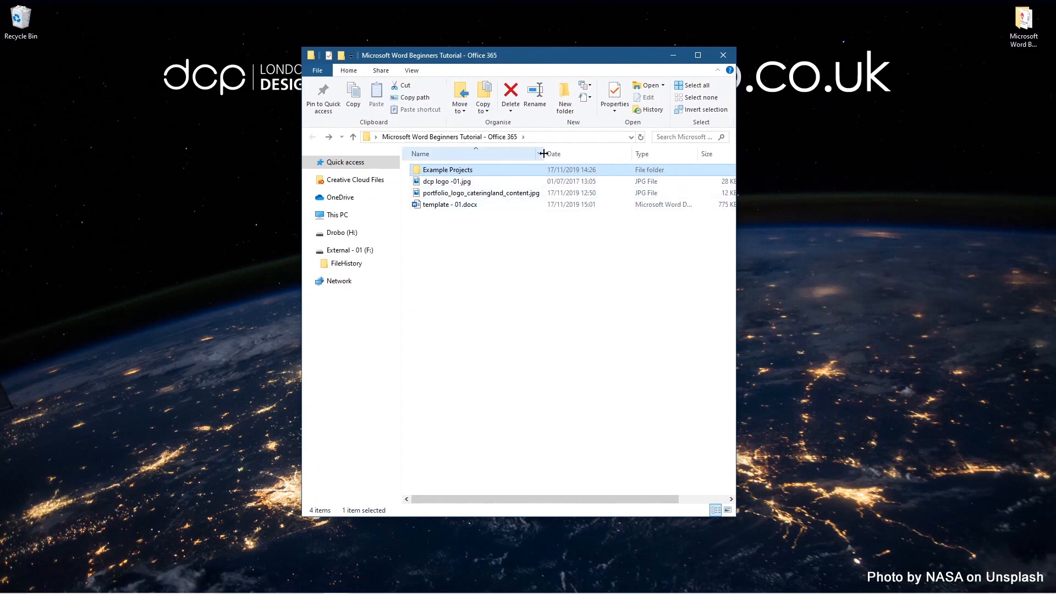
{"action": "left_click", "coordinate": [449, 205]}
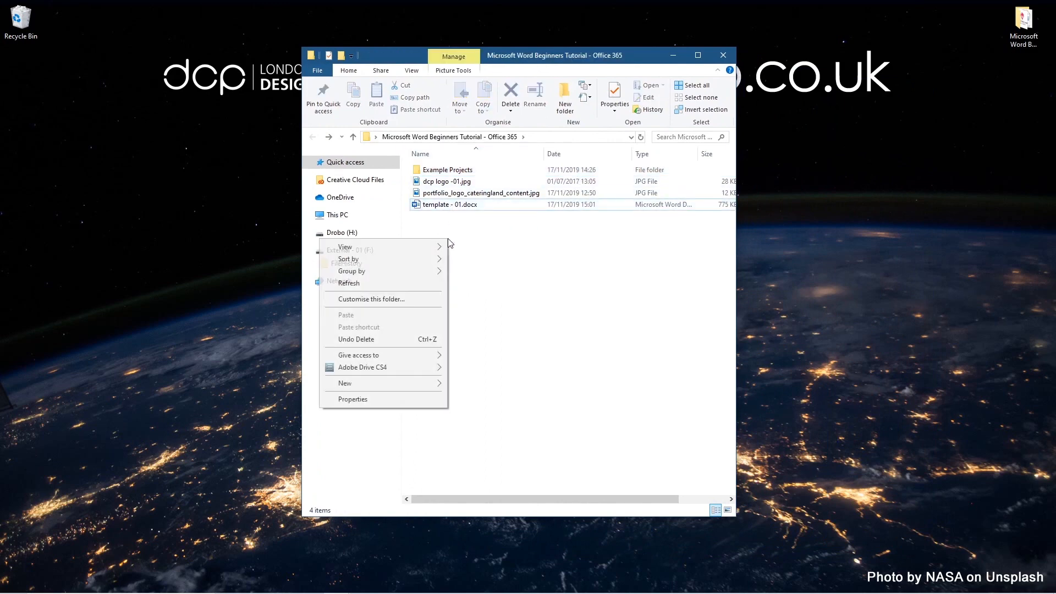
{"action": "right_click", "coordinate": [447, 239]}
{"action": "mouse_move", "coordinate": [440, 387]}
{"action": "left_click", "coordinate": [473, 385]}
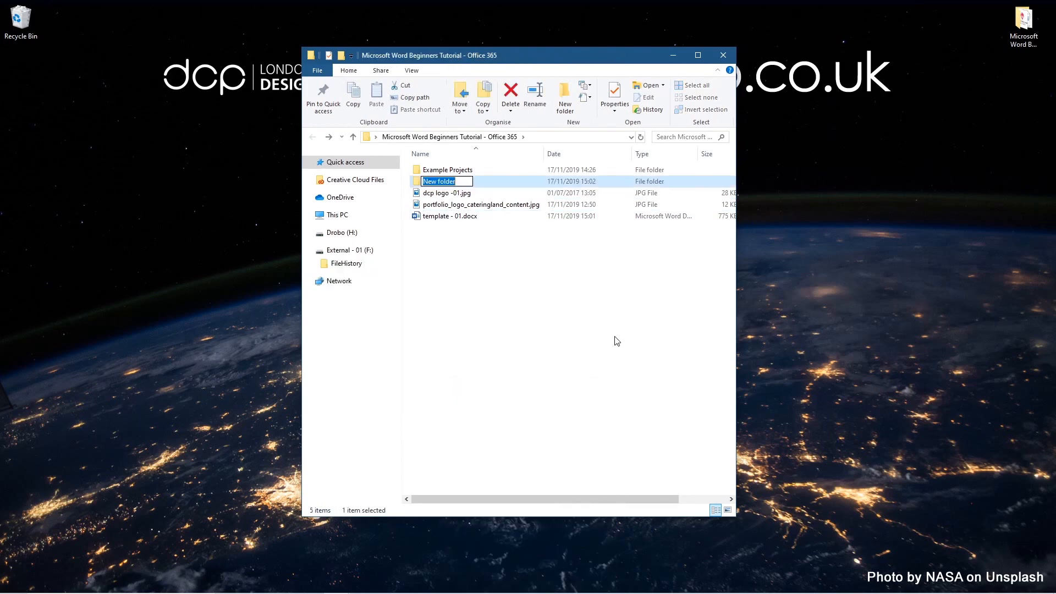
{"action": "type", "text": "00 - Template"}
{"action": "key", "text": "Return"}
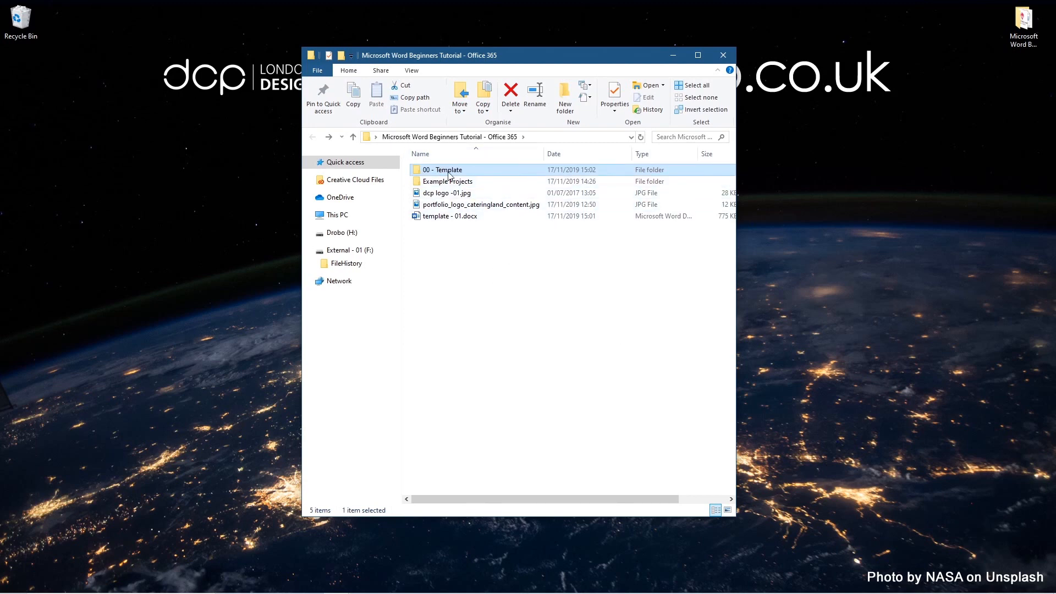
Step: Create the folder '01 - Client Projects' and drag template - 01.docx into 00 - Template
{"action": "right_click", "coordinate": [439, 280]}
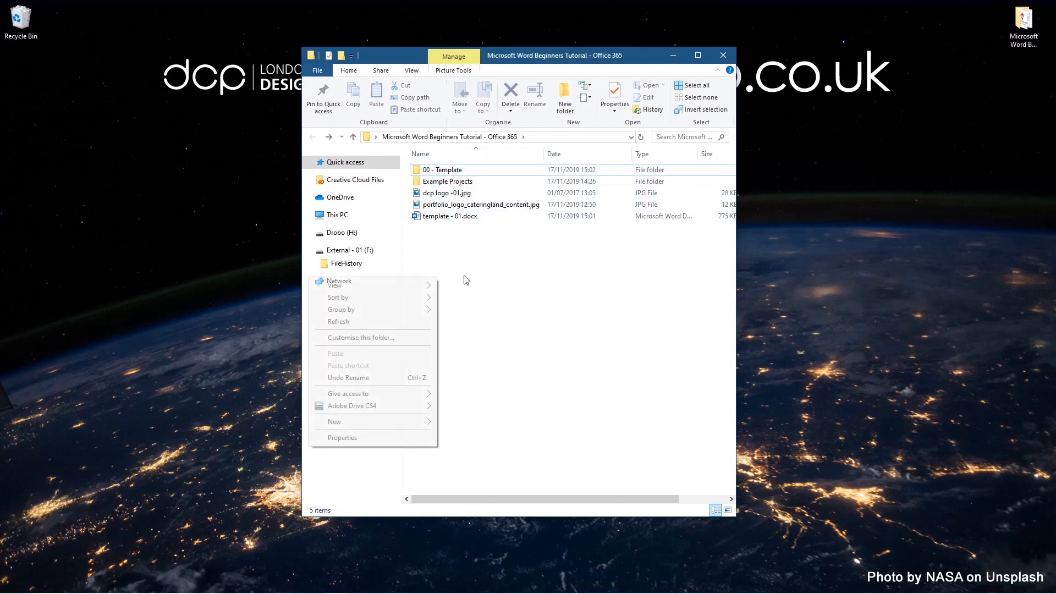
{"action": "mouse_move", "coordinate": [428, 421]}
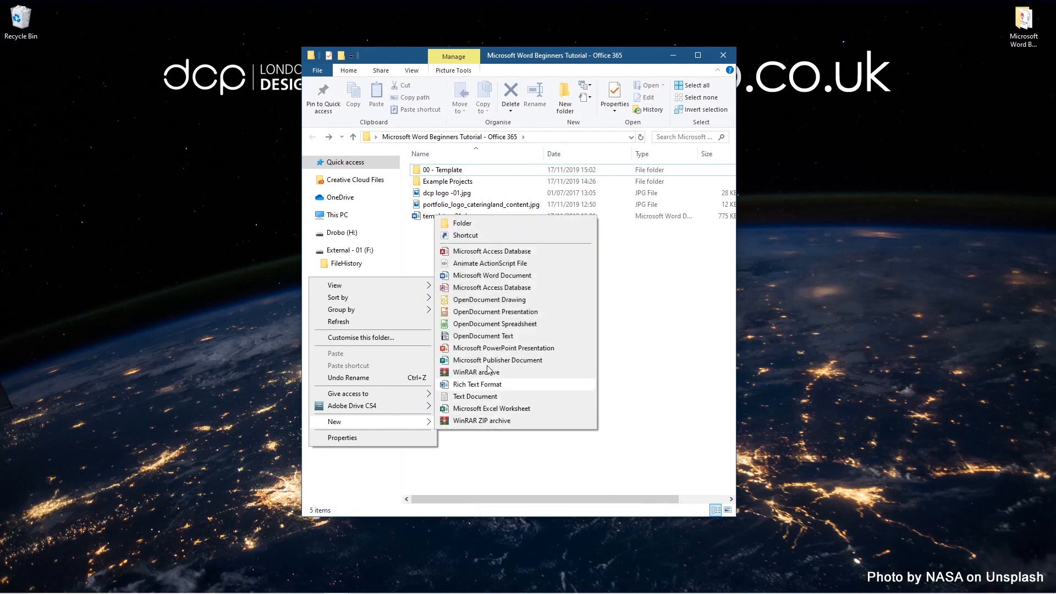
{"action": "left_click", "coordinate": [459, 226]}
{"action": "type", "text": "01"}
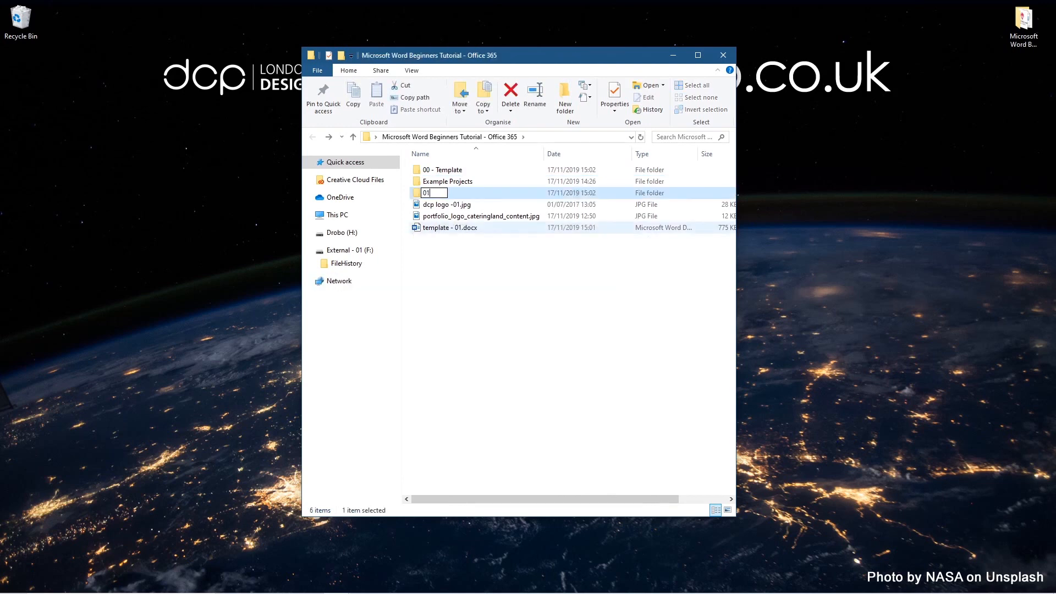
{"action": "type", "text": " - Client Projects"}
{"action": "key", "text": "Return"}
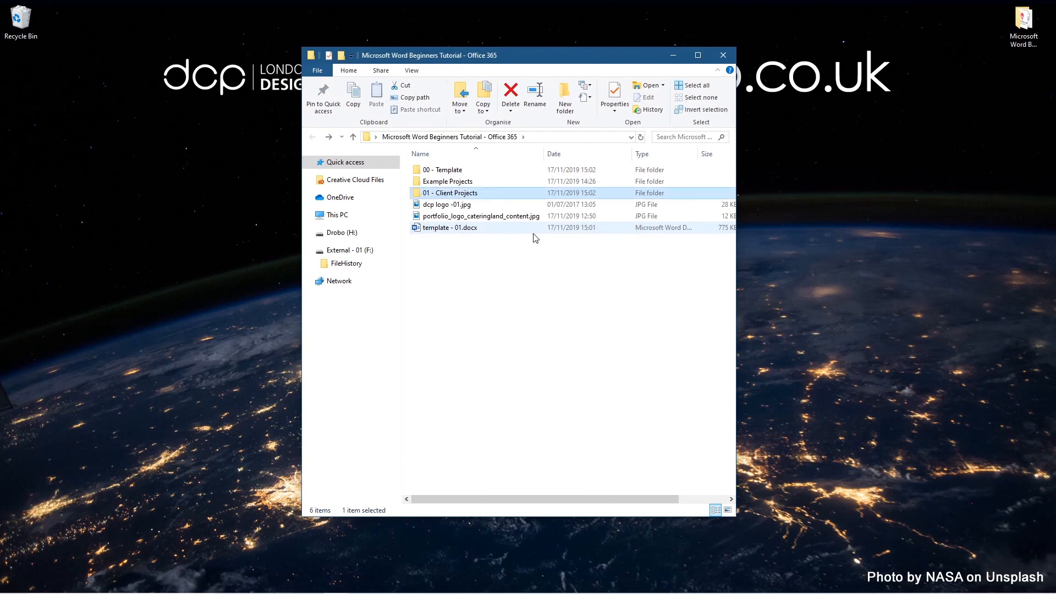
{"action": "left_click", "coordinate": [443, 228]}
{"action": "left_click_drag", "start_coordinate": [440, 229], "coordinate": [468, 171]}
Step: Copy the template docx into the 00 - Template folder and check the copy
{"action": "left_click", "coordinate": [492, 221]}
{"action": "left_click", "coordinate": [434, 171]}
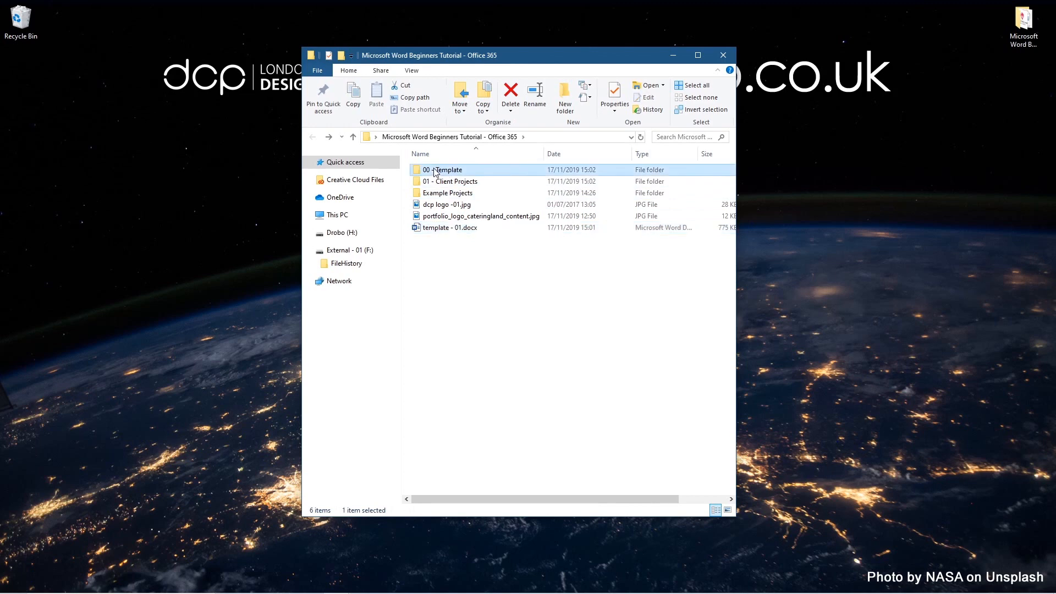
{"action": "double_click", "coordinate": [435, 171]}
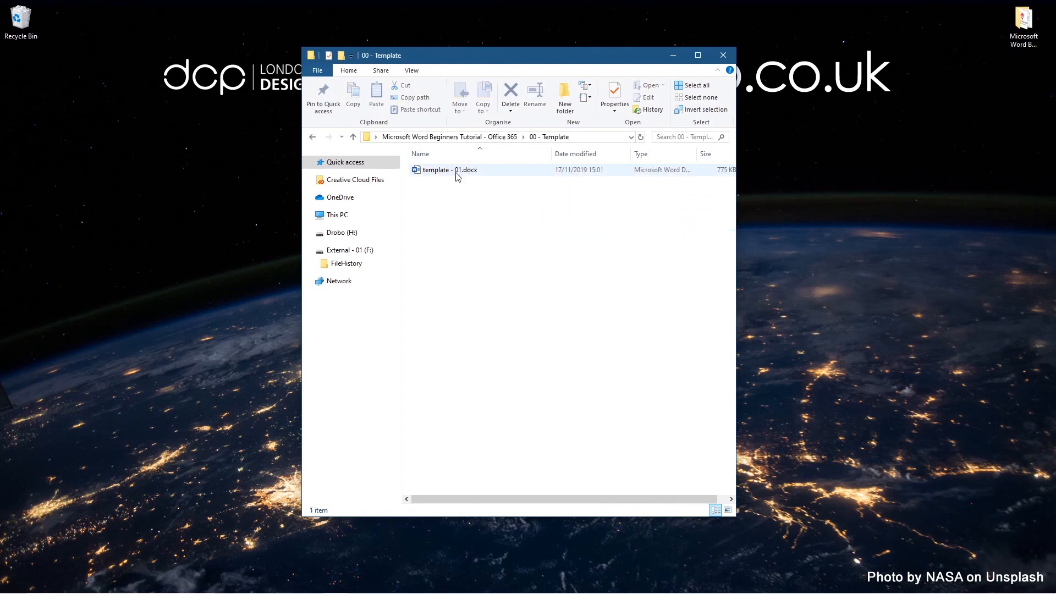
{"action": "left_click", "coordinate": [312, 138]}
Step: Move template - 01.docx and Example Projects into 01 - Client Projects
{"action": "left_click", "coordinate": [440, 229]}
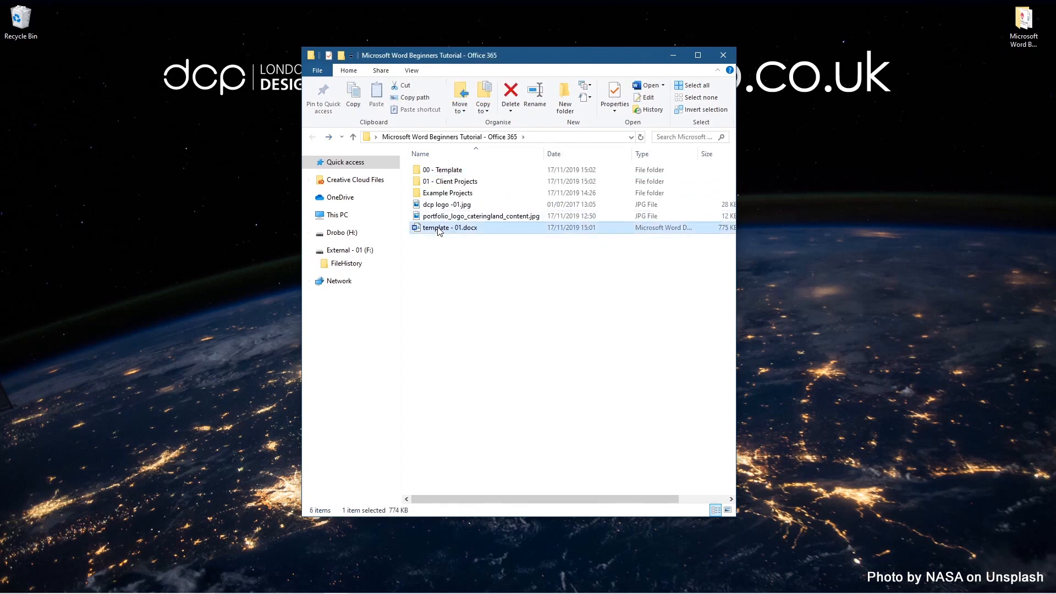
{"action": "left_click_drag", "start_coordinate": [440, 231], "coordinate": [476, 182]}
{"action": "left_click", "coordinate": [437, 195]}
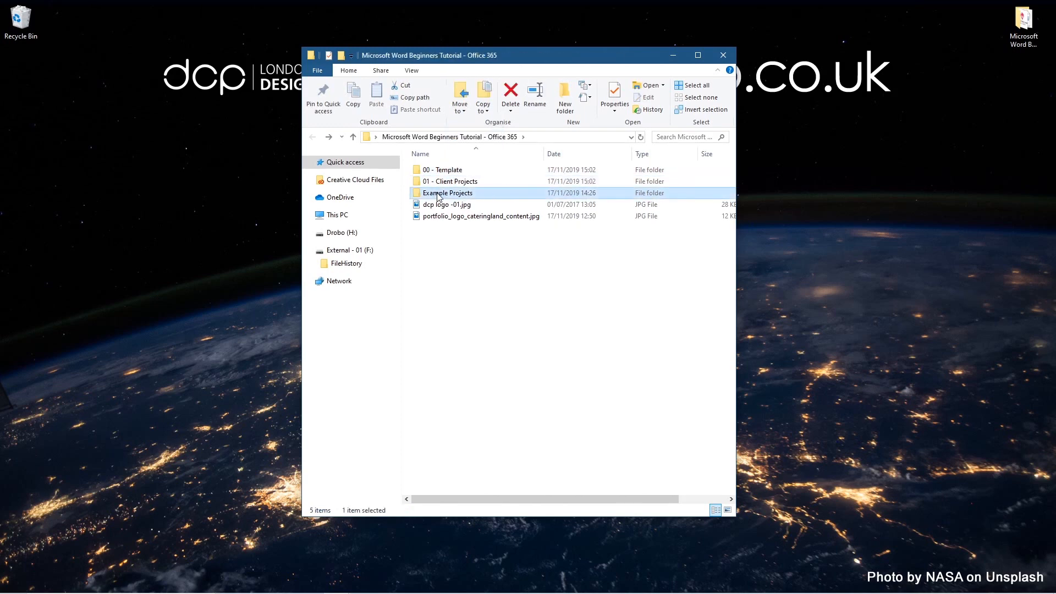
{"action": "left_click_drag", "start_coordinate": [439, 197], "coordinate": [464, 186]}
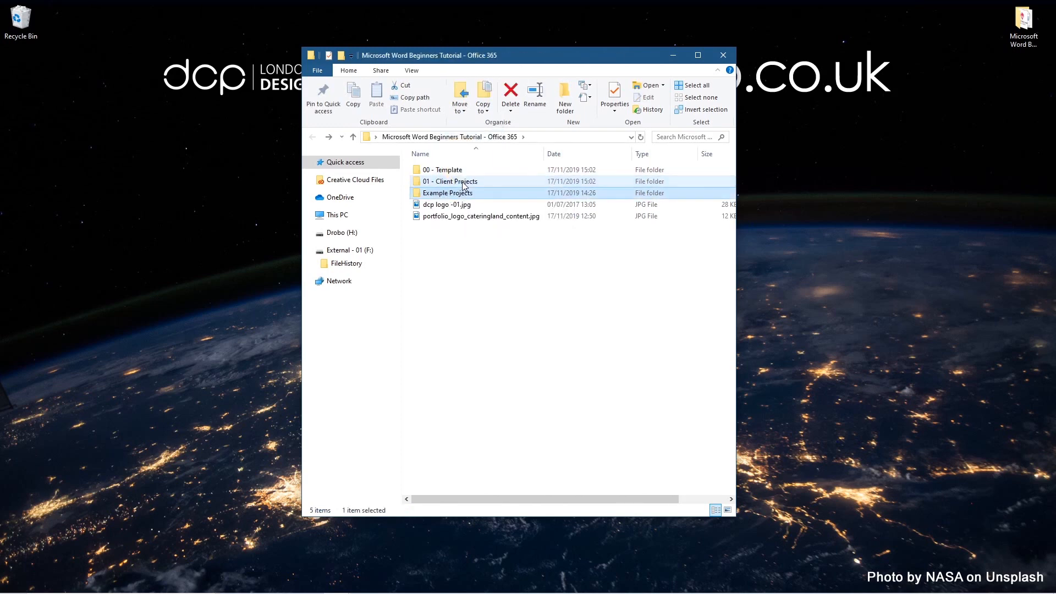
{"action": "left_click", "coordinate": [449, 197]}
Step: Move dcp logo -01.jpg into the 00 - Template folder
{"action": "left_click", "coordinate": [455, 208], "text": "ctrl"}
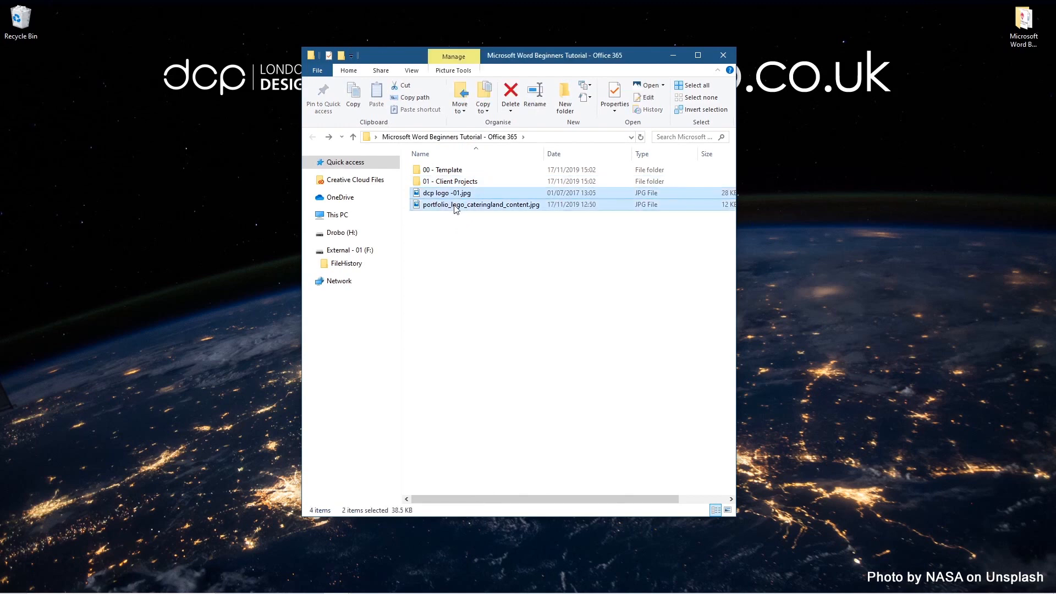
{"action": "left_click", "coordinate": [440, 197]}
{"action": "left_click_drag", "start_coordinate": [440, 197], "coordinate": [461, 173]}
Step: Delete the leftover portfolio logo image, then open 00 - Template to find the template copy
{"action": "left_click", "coordinate": [452, 193]}
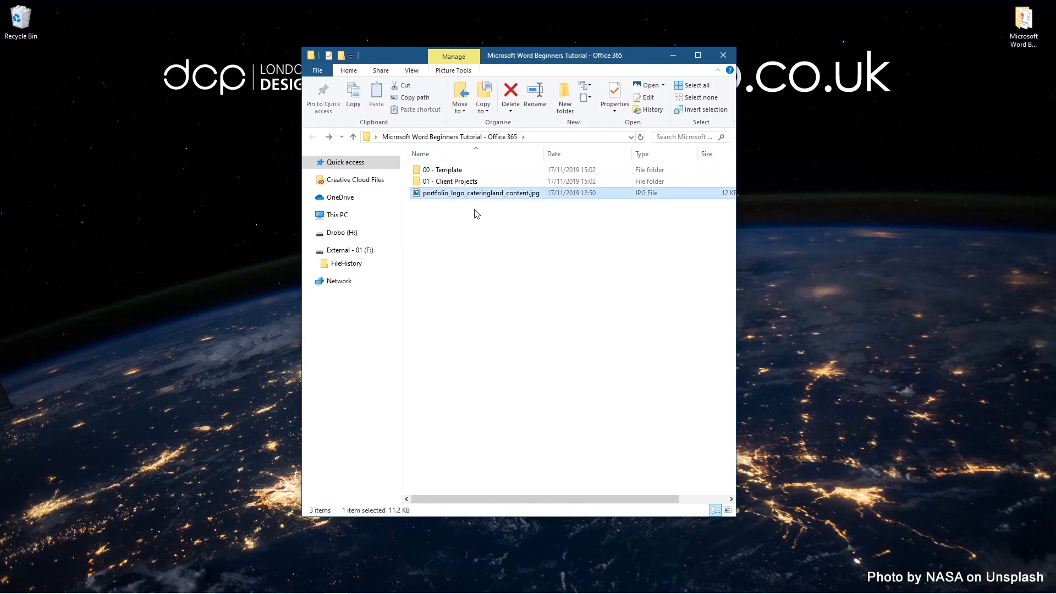
{"action": "left_click", "coordinate": [728, 509]}
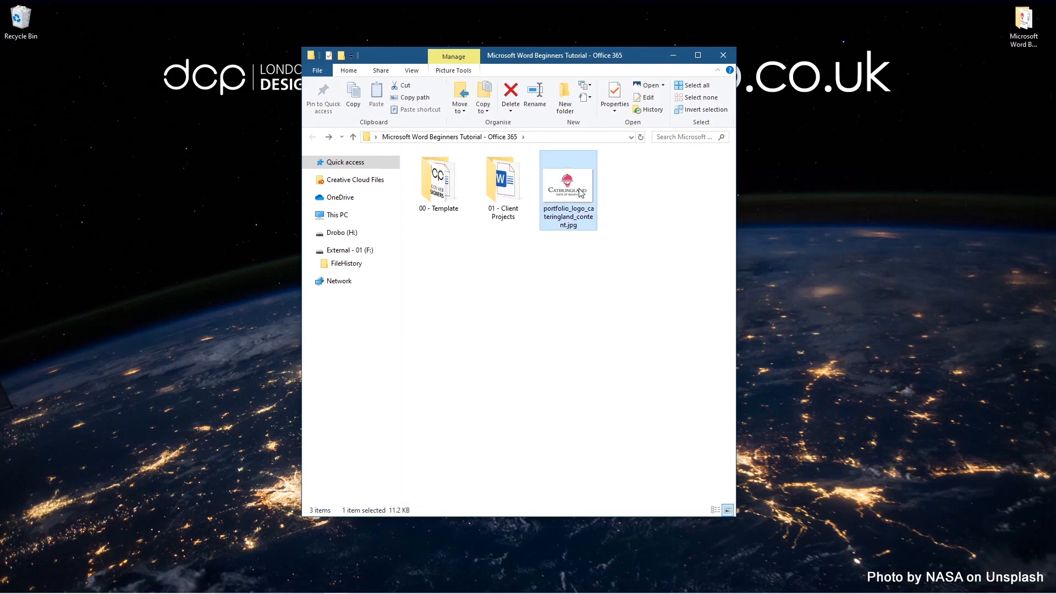
{"action": "key", "text": "Delete"}
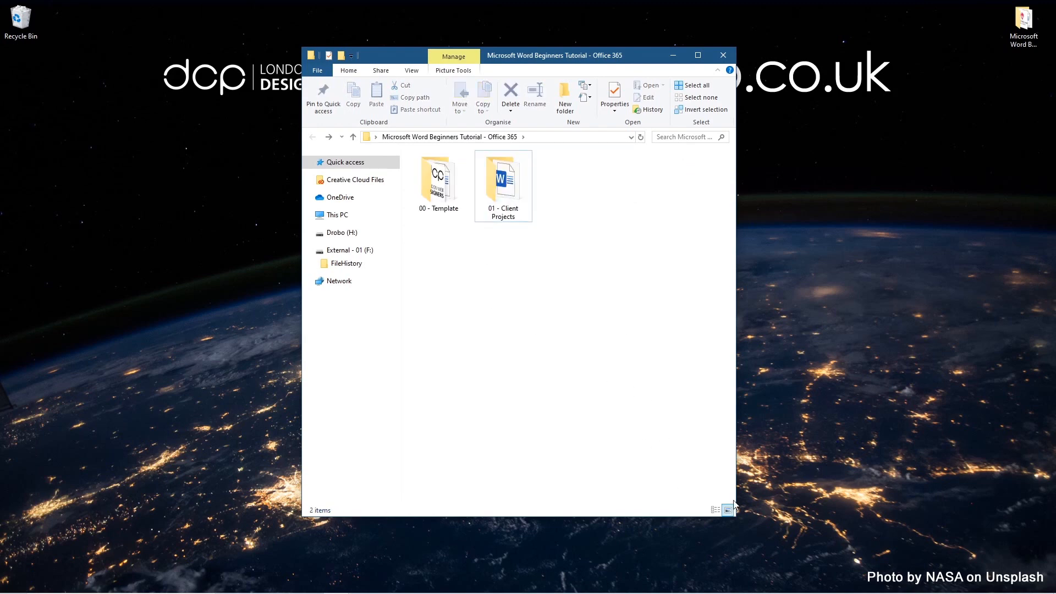
{"action": "left_click", "coordinate": [716, 509]}
{"action": "double_click", "coordinate": [443, 170]}
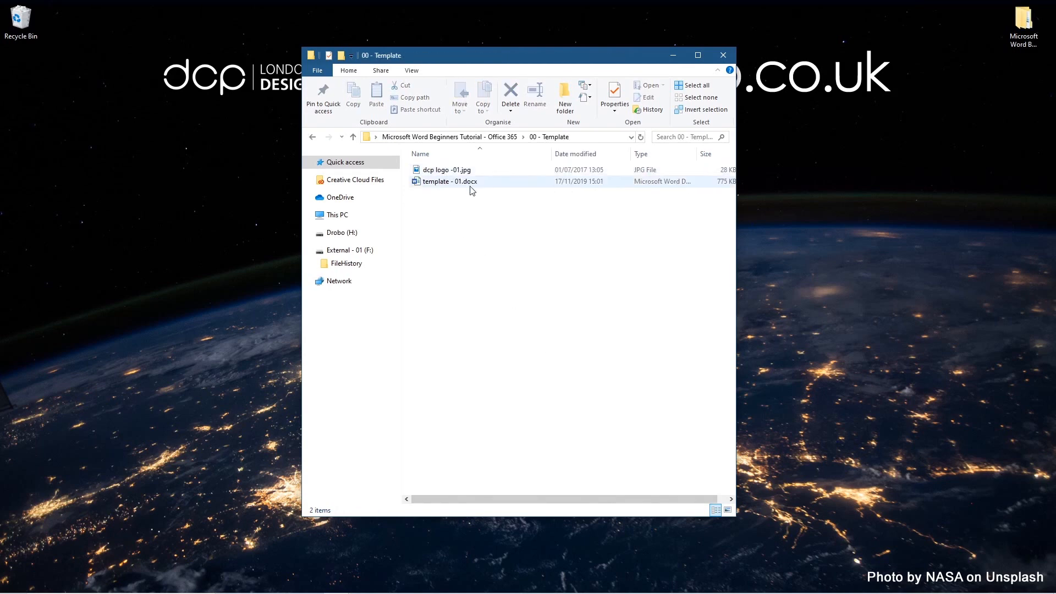
{"action": "left_click", "coordinate": [447, 184]}
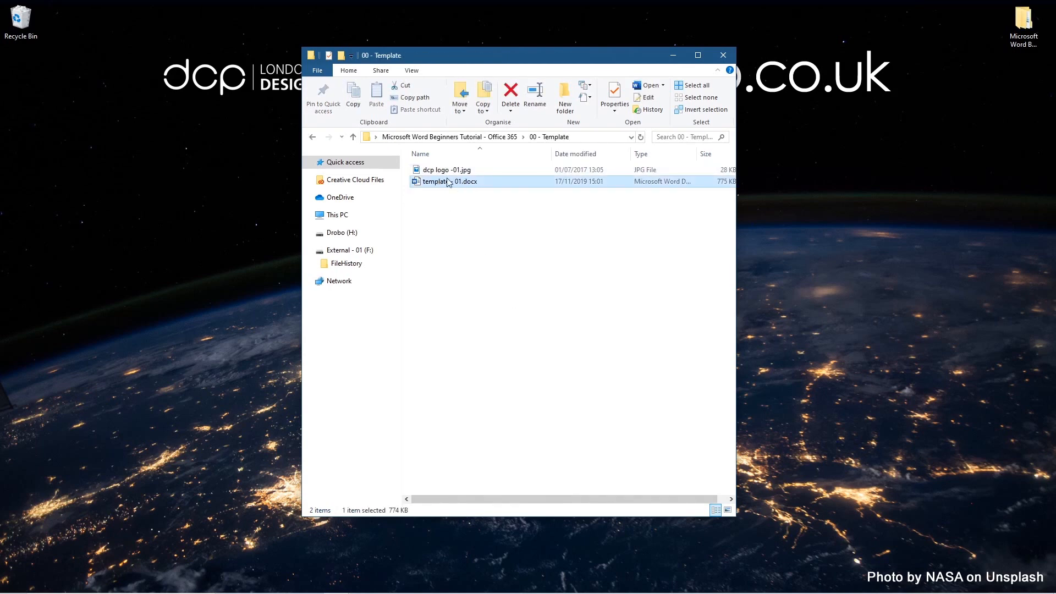
{"action": "double_click", "coordinate": [456, 181]}
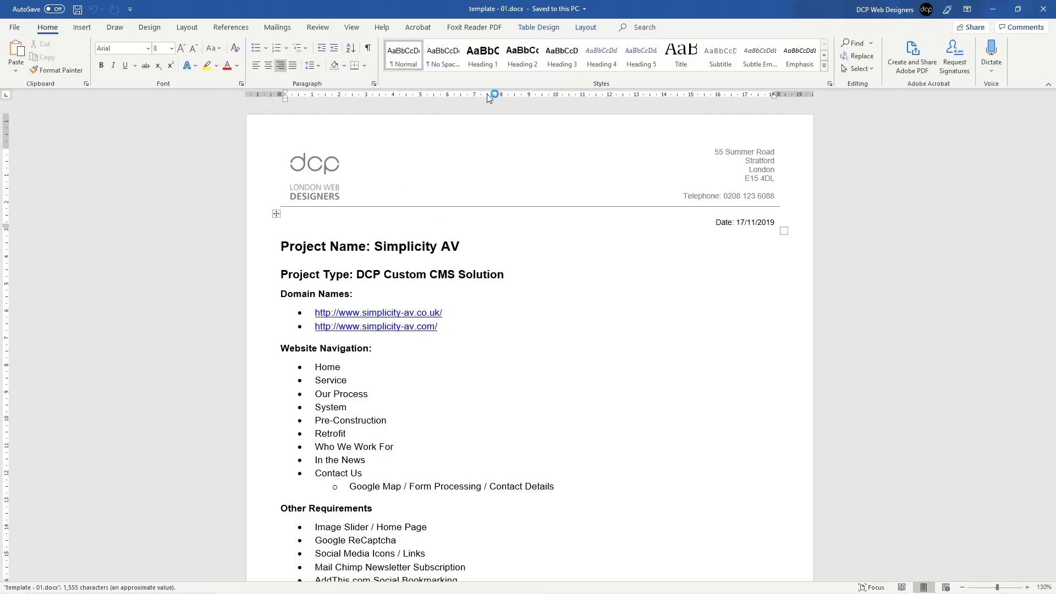
{"action": "scroll", "coordinate": [405, 299], "scroll_direction": "down", "scroll_amount": 1}
{"action": "scroll", "coordinate": [406, 300], "scroll_direction": "down", "scroll_amount": 5}
{"action": "scroll", "coordinate": [385, 264], "scroll_direction": "up", "scroll_amount": 4}
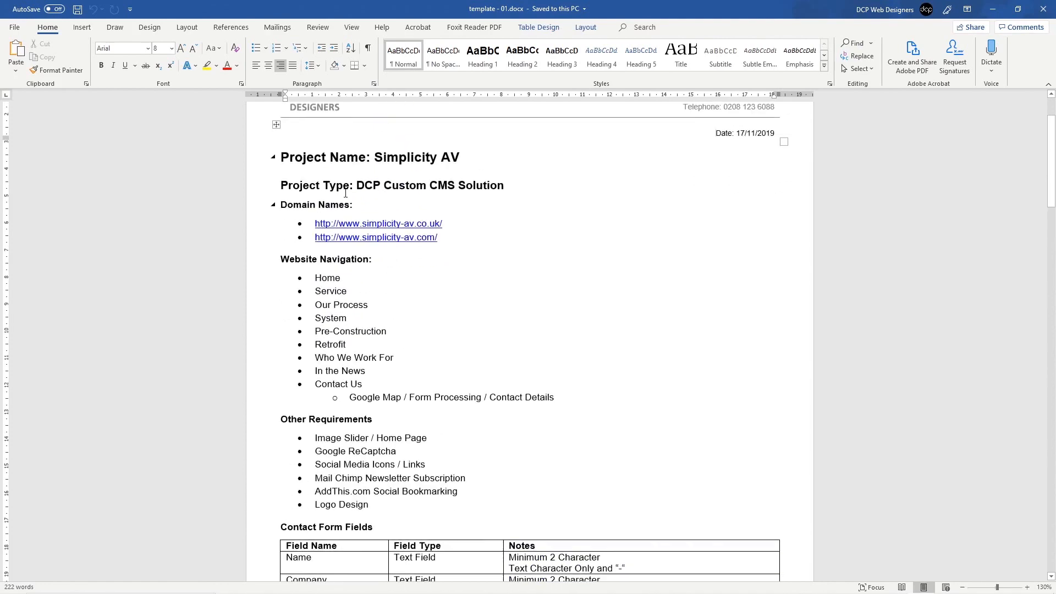
{"action": "scroll", "coordinate": [362, 224], "scroll_direction": "down", "scroll_amount": 1}
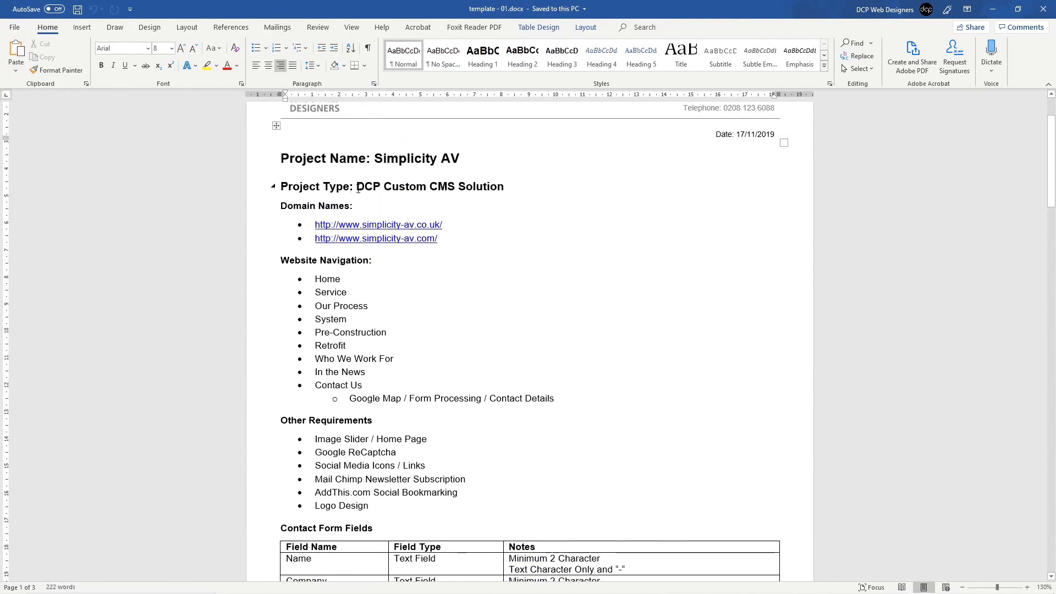
{"action": "left_click_drag", "start_coordinate": [358, 189], "coordinate": [461, 189]}
{"action": "left_click", "coordinate": [396, 190]}
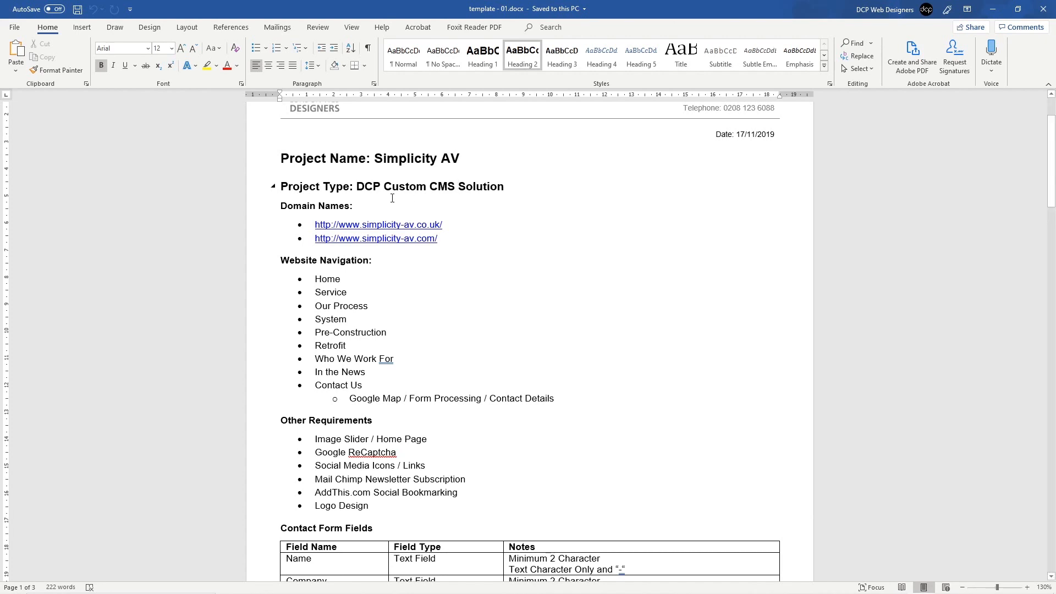
{"action": "left_click_drag", "start_coordinate": [284, 256], "coordinate": [372, 262]}
{"action": "left_click", "coordinate": [282, 265]}
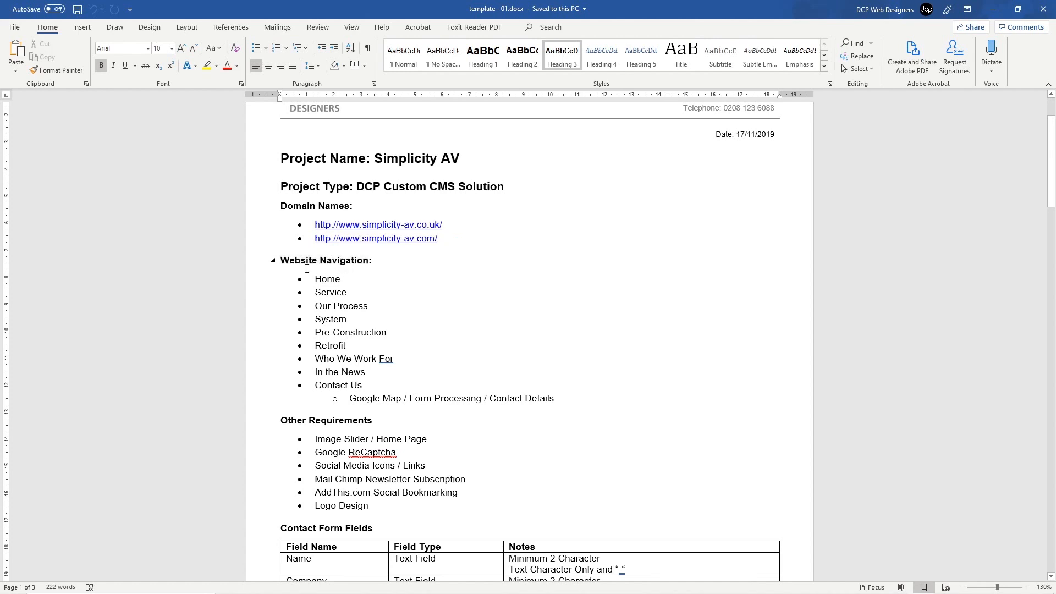
{"action": "left_click_drag", "start_coordinate": [282, 265], "coordinate": [371, 262]}
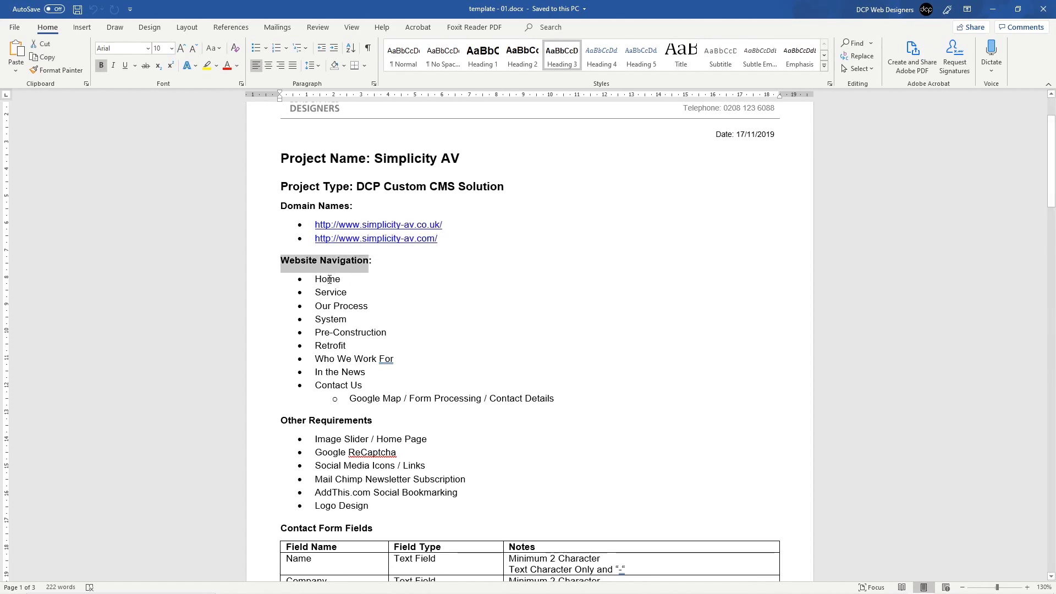
{"action": "left_click", "coordinate": [351, 281]}
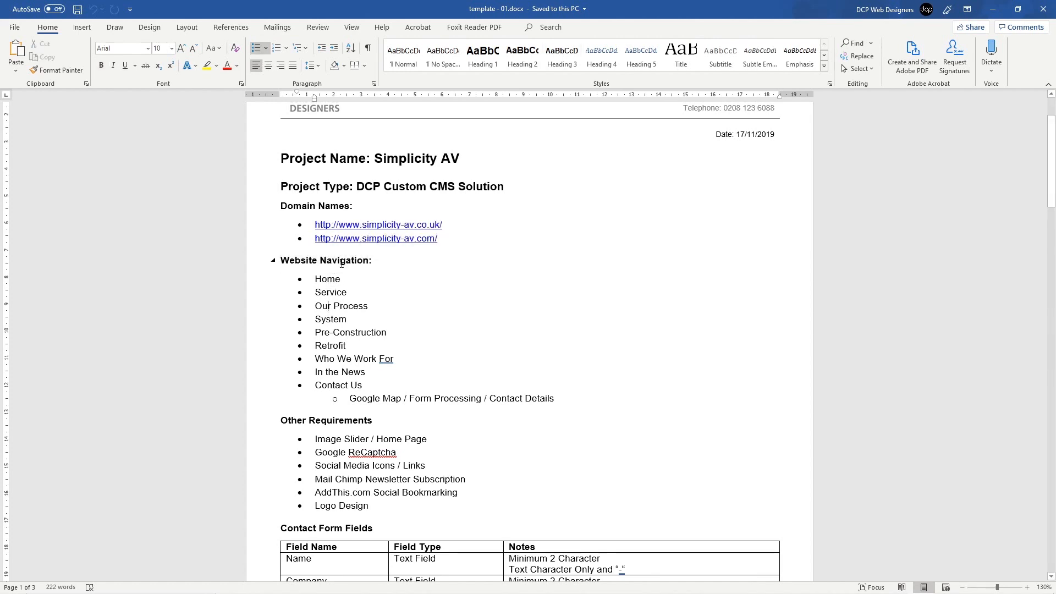
{"action": "scroll", "coordinate": [337, 379], "scroll_direction": "down", "scroll_amount": 5}
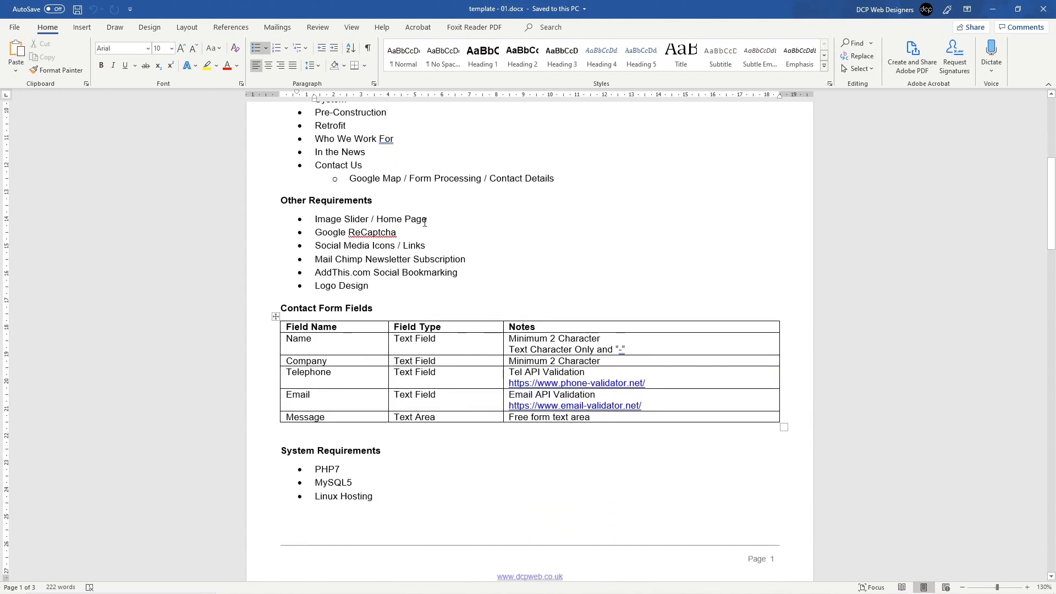
{"action": "left_click_drag", "start_coordinate": [315, 220], "coordinate": [387, 225]}
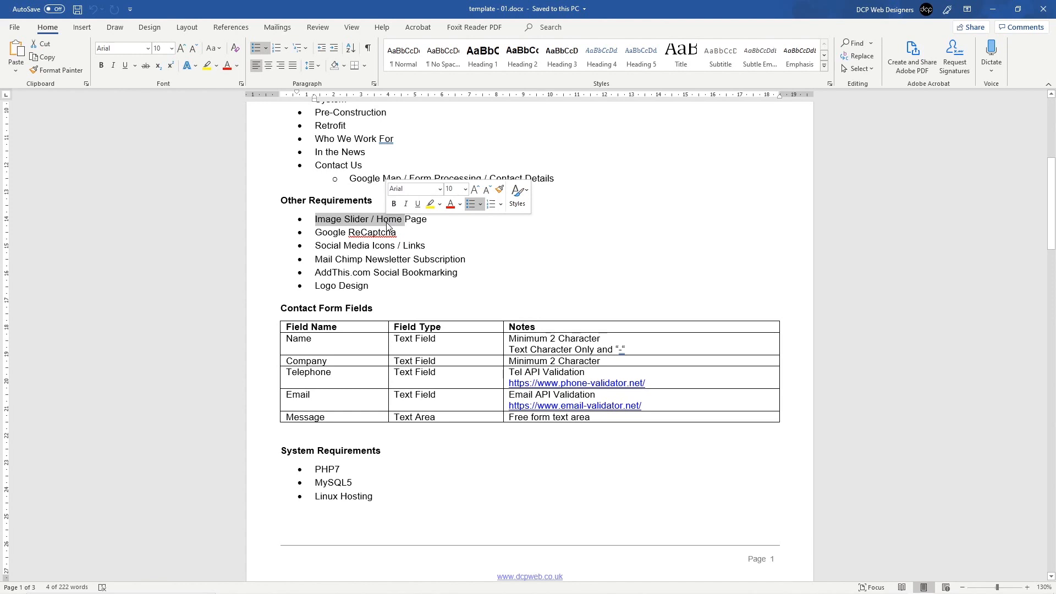
{"action": "triple_click", "coordinate": [326, 234]}
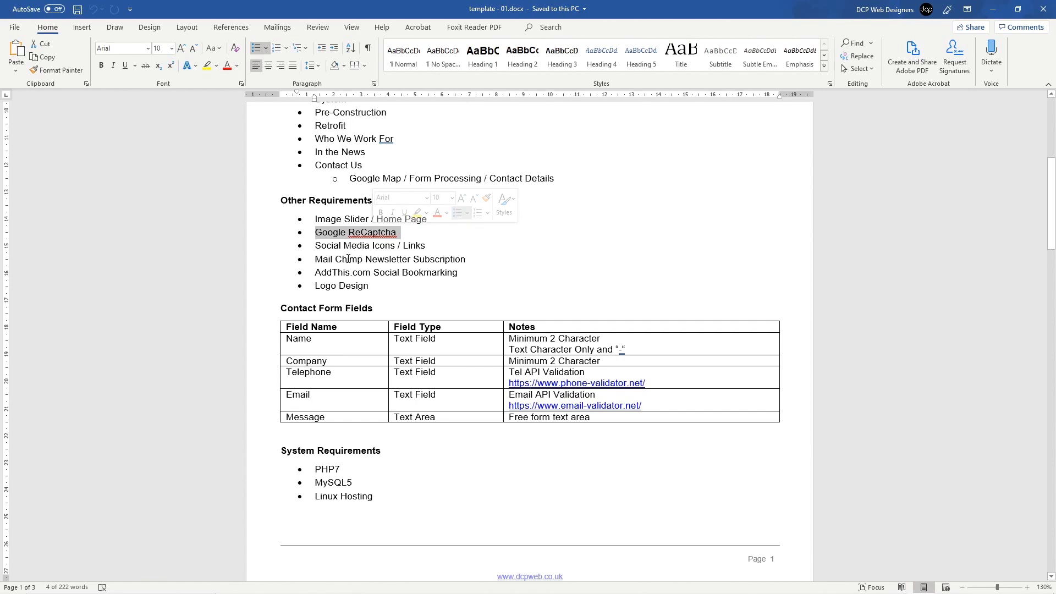
{"action": "triple_click", "coordinate": [329, 249]}
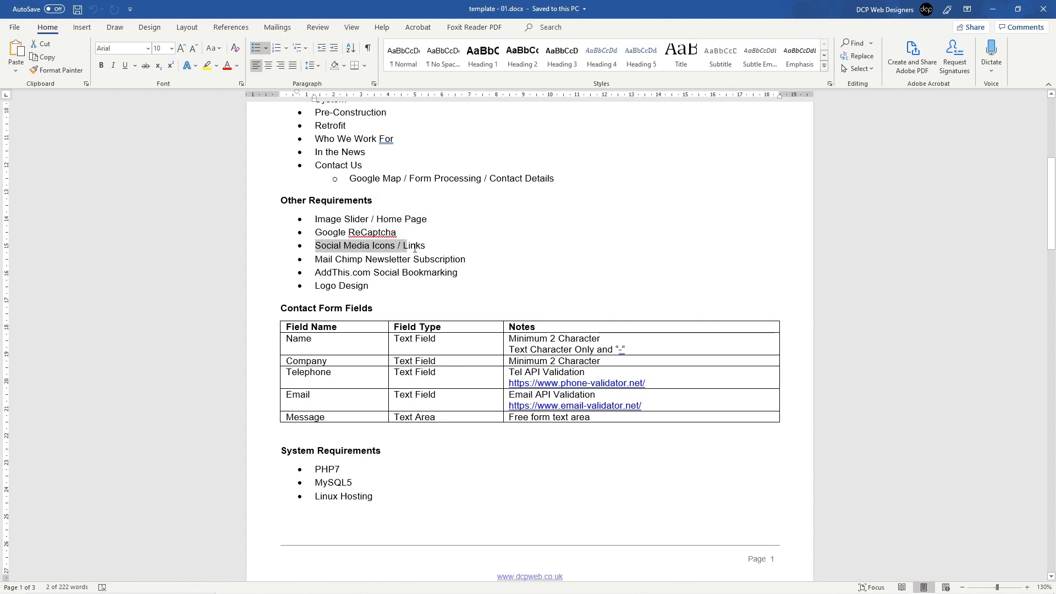
{"action": "left_click", "coordinate": [368, 260]}
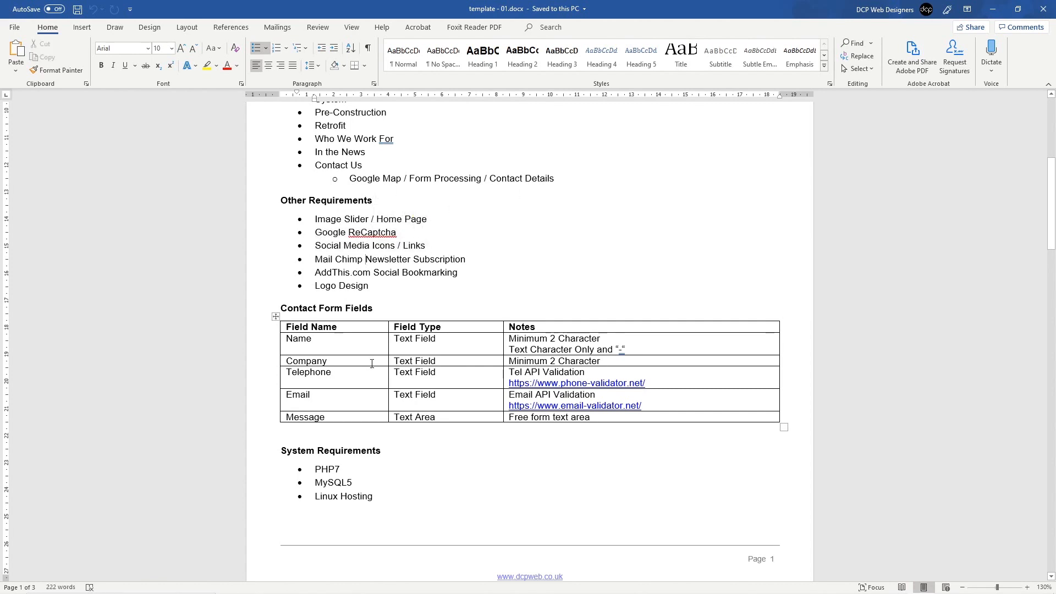
Step: Review the Contact Form Fields, System Requirements and Logo Design sections of the template
{"action": "scroll", "coordinate": [385, 331], "scroll_direction": "down", "scroll_amount": 1}
{"action": "left_click_drag", "start_coordinate": [261, 292], "coordinate": [284, 374]}
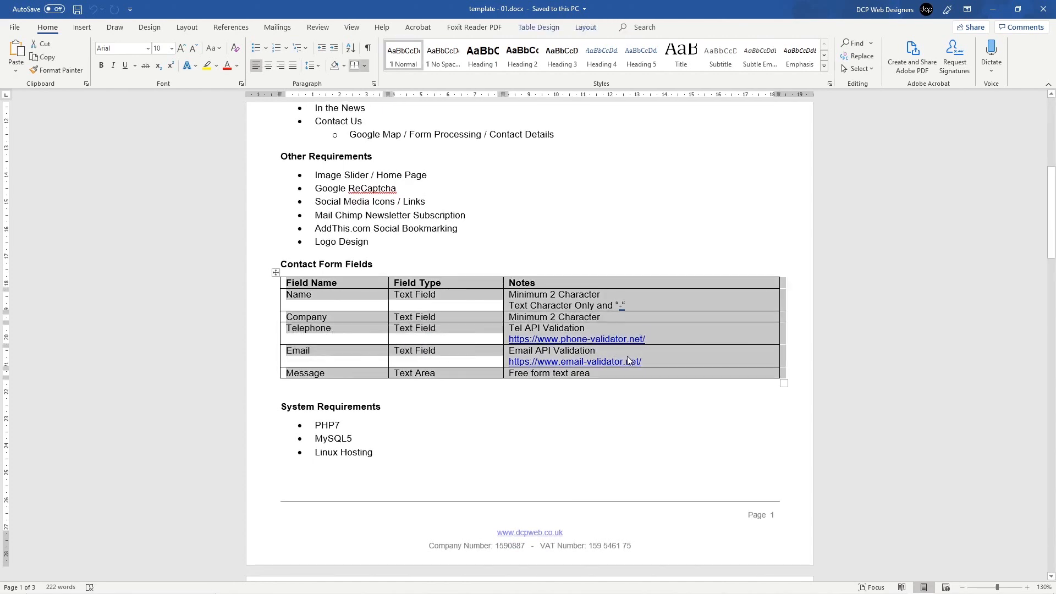
{"action": "left_click", "coordinate": [675, 303]}
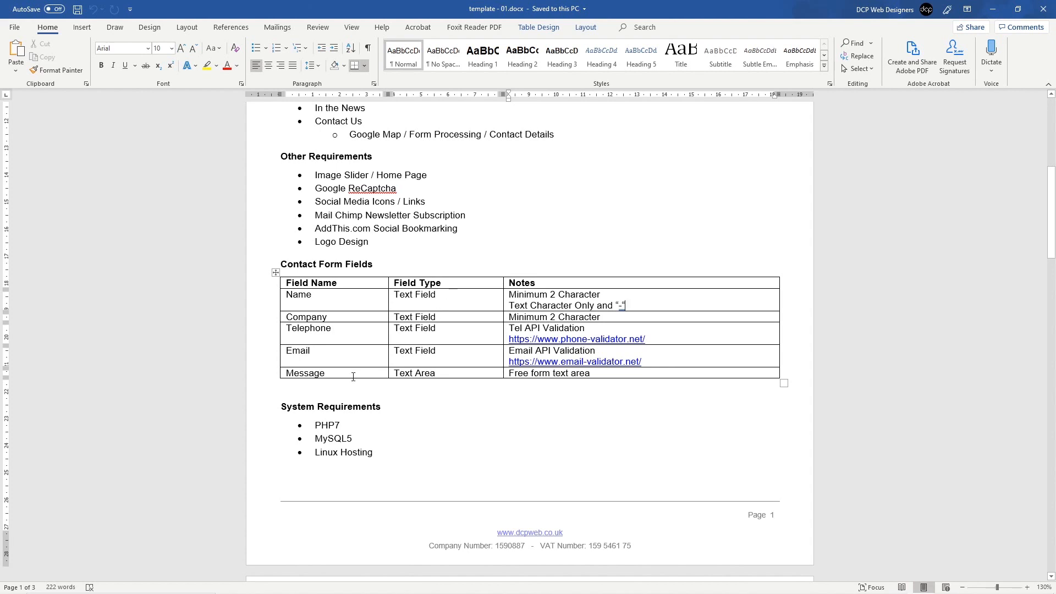
{"action": "left_click_drag", "start_coordinate": [262, 408], "coordinate": [270, 461]}
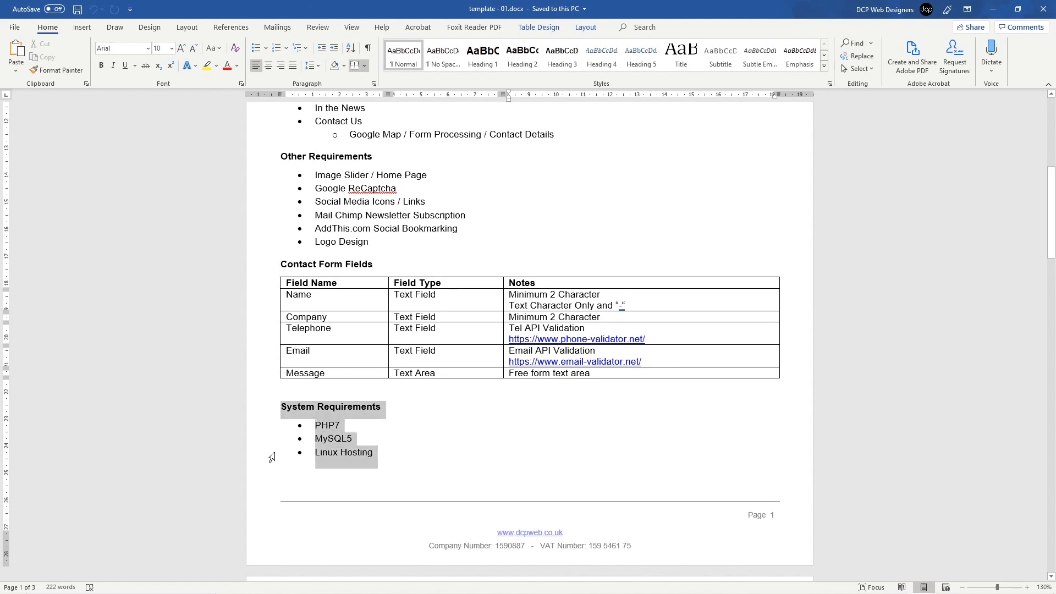
{"action": "left_click", "coordinate": [396, 451]}
{"action": "left_click_drag", "start_coordinate": [396, 451], "coordinate": [279, 408]}
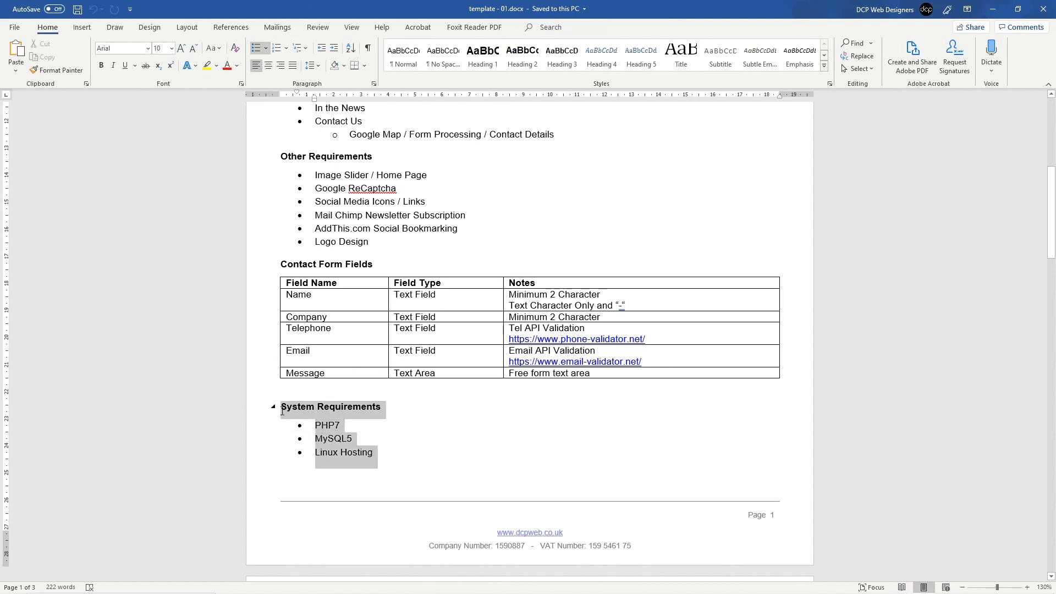
{"action": "left_click", "coordinate": [364, 430]}
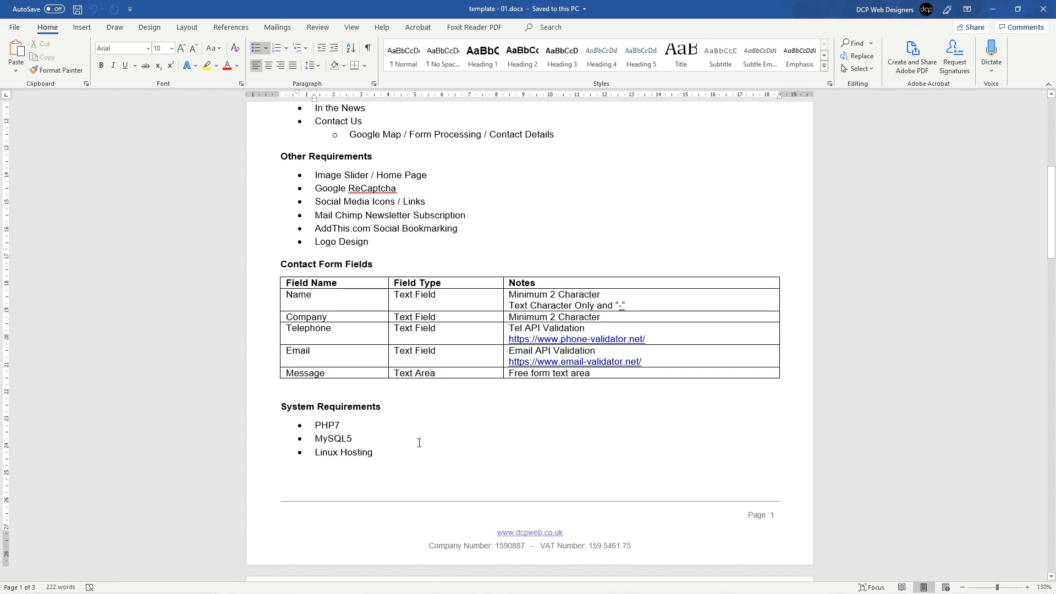
{"action": "scroll", "coordinate": [419, 443], "scroll_direction": "down", "scroll_amount": 7}
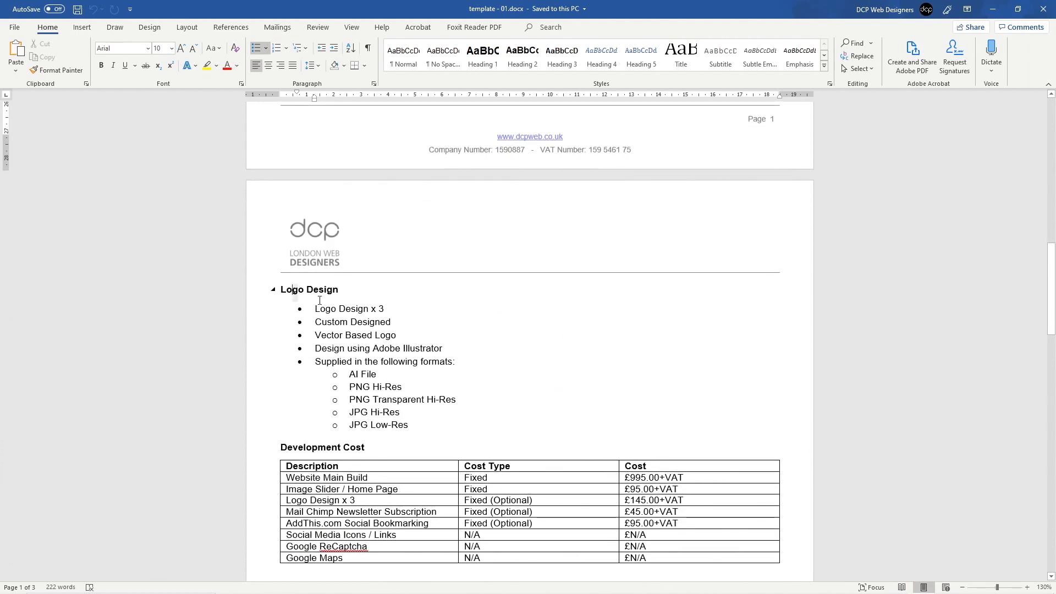
{"action": "left_click_drag", "start_coordinate": [320, 300], "coordinate": [413, 435]}
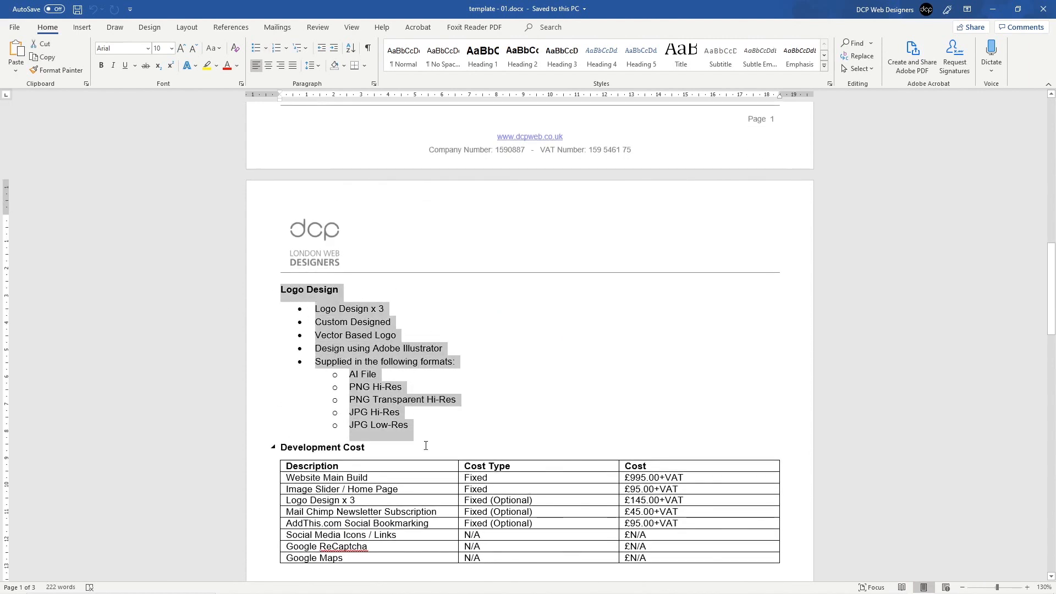
{"action": "left_click", "coordinate": [353, 337]}
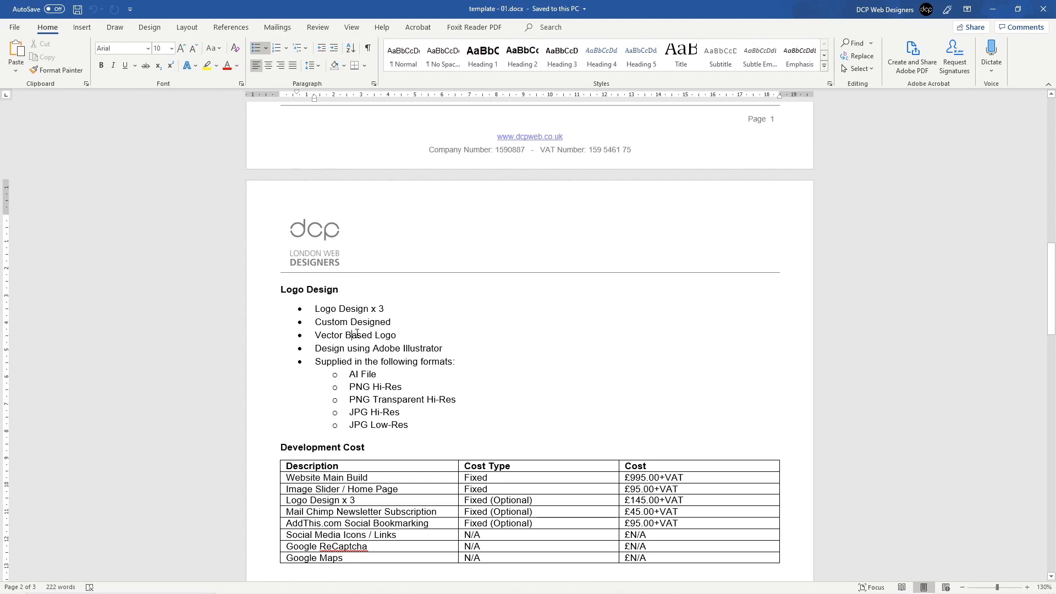
Step: Look over the Development Cost table rows, from Website Main Build to Social Media
{"action": "scroll", "coordinate": [357, 334], "scroll_direction": "down", "scroll_amount": 5}
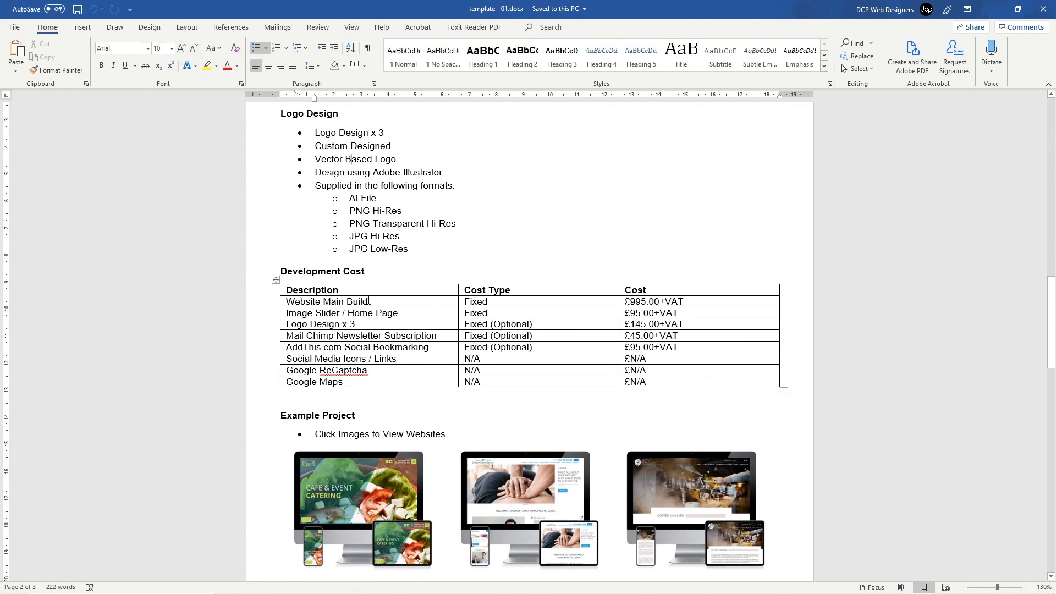
{"action": "left_click_drag", "start_coordinate": [264, 290], "coordinate": [262, 381]}
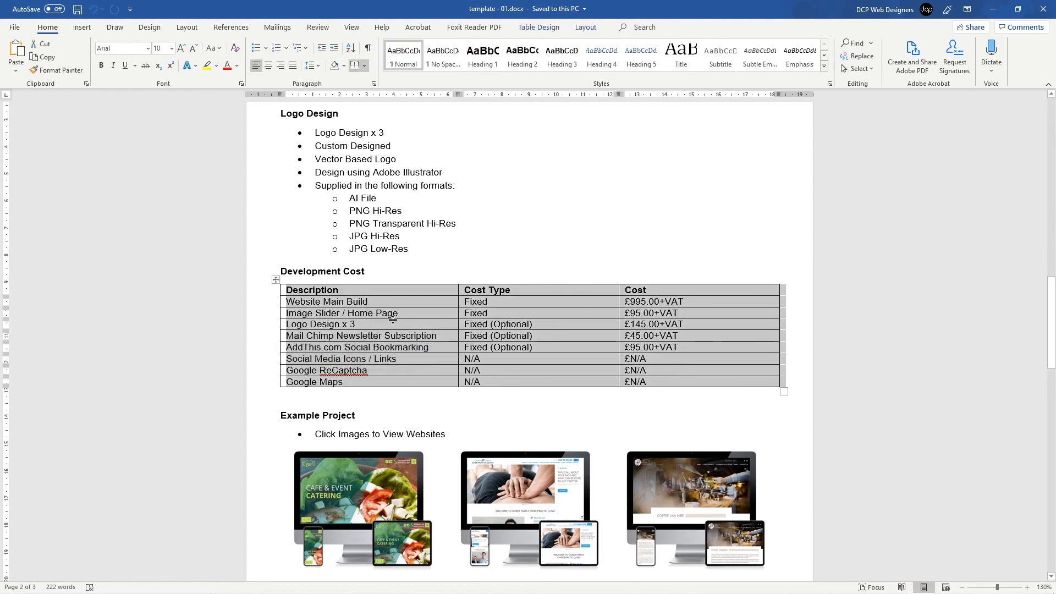
{"action": "left_click", "coordinate": [278, 302]}
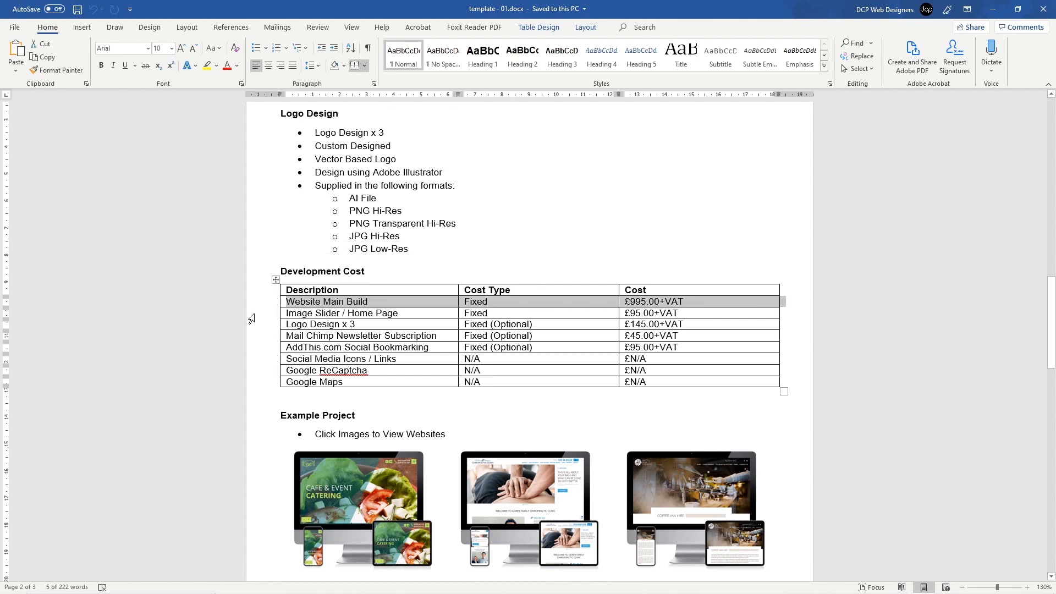
{"action": "left_click_drag", "start_coordinate": [252, 314], "coordinate": [256, 359]}
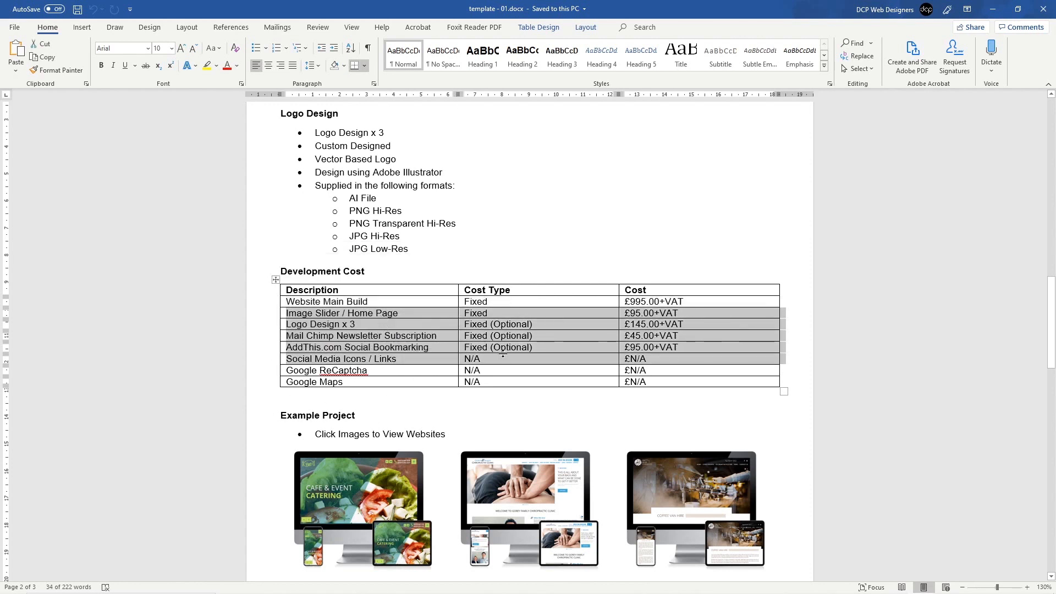
{"action": "scroll", "coordinate": [502, 355], "scroll_direction": "down", "scroll_amount": 5}
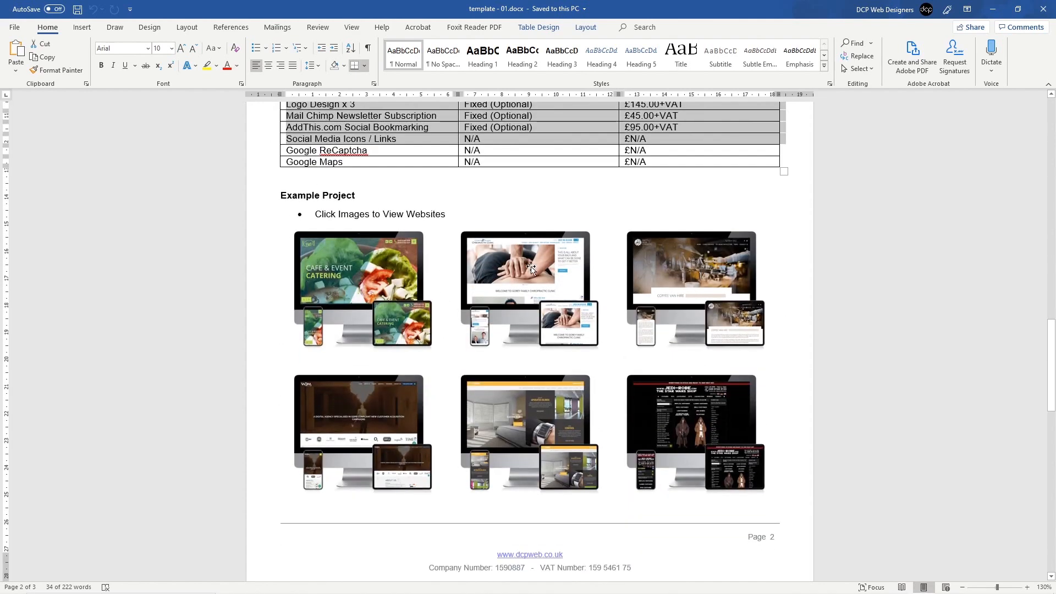
{"action": "scroll", "coordinate": [552, 420], "scroll_direction": "down", "scroll_amount": 5}
{"action": "scroll", "coordinate": [552, 420], "scroll_direction": "up", "scroll_amount": 4}
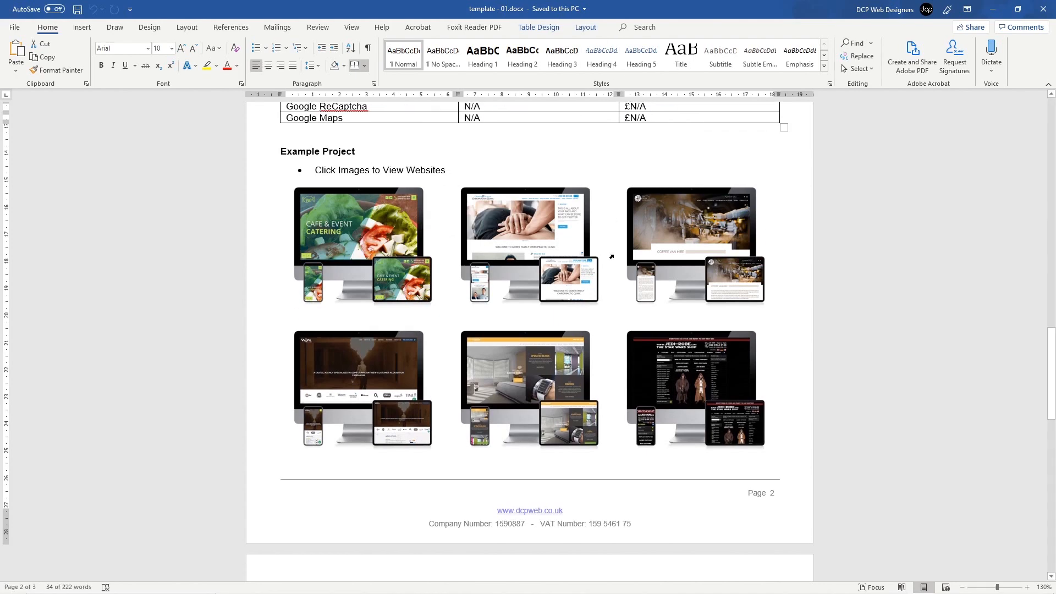
{"action": "scroll", "coordinate": [612, 257], "scroll_direction": "down", "scroll_amount": 10}
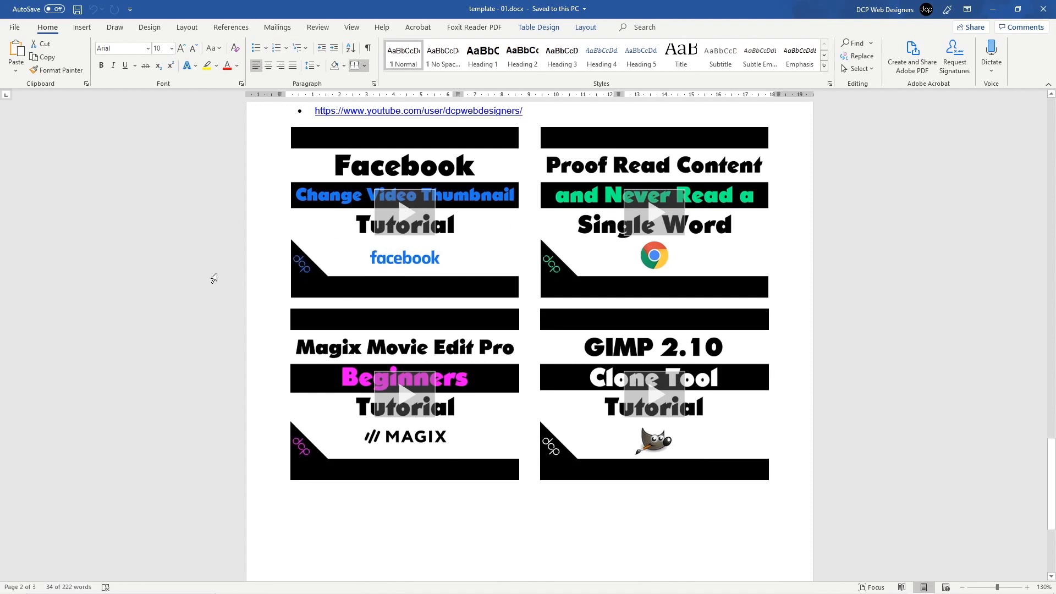
{"action": "left_click", "coordinate": [534, 512]}
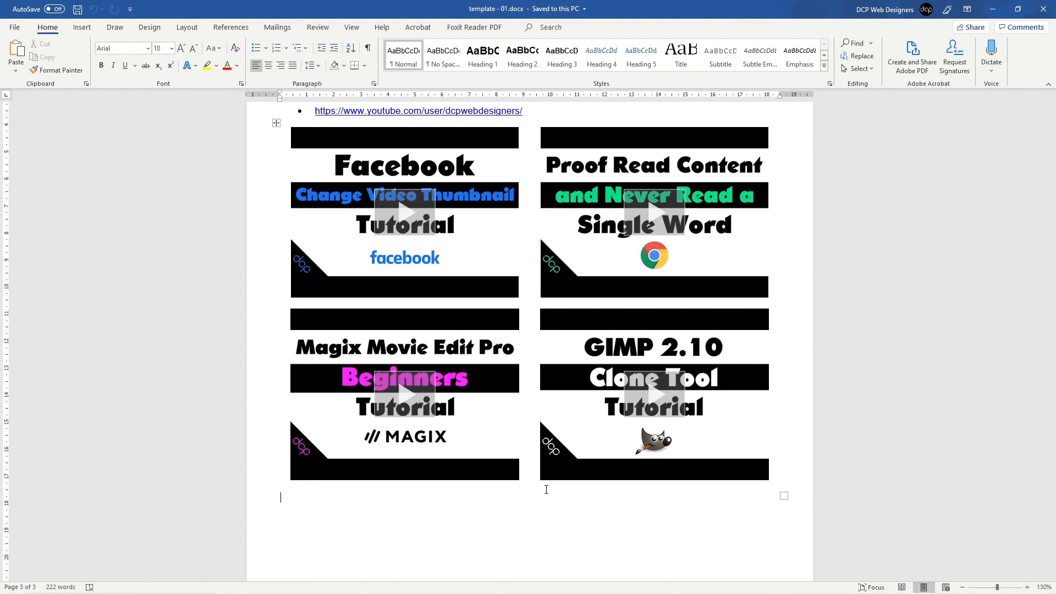
Step: Scroll through the remaining pages and close the template document
{"action": "scroll", "coordinate": [546, 489], "scroll_direction": "up", "scroll_amount": 10}
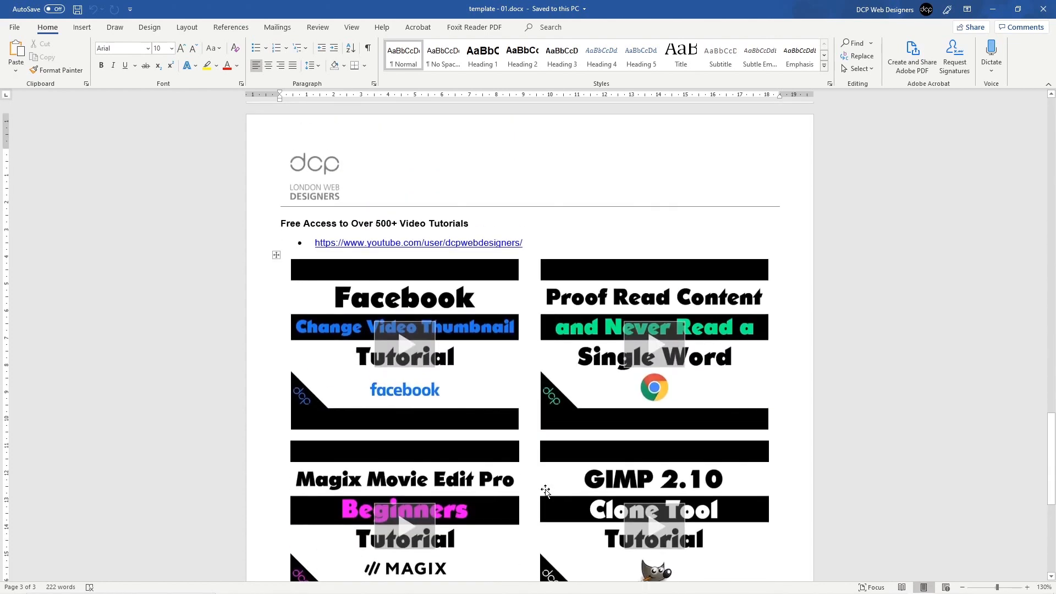
{"action": "scroll", "coordinate": [413, 301], "scroll_direction": "down", "scroll_amount": 5}
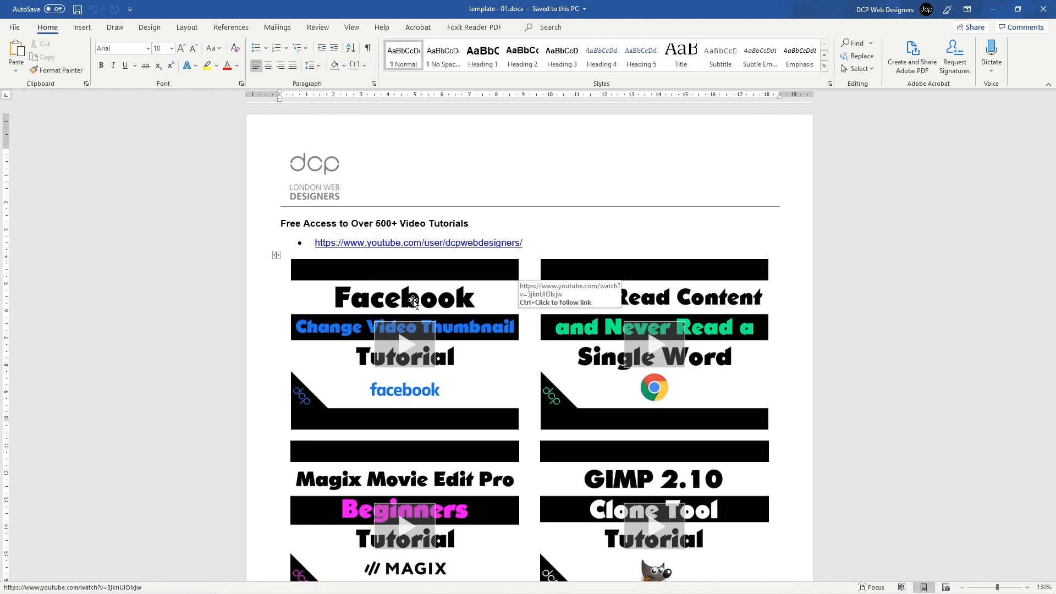
{"action": "scroll", "coordinate": [407, 324], "scroll_direction": "down", "scroll_amount": 6}
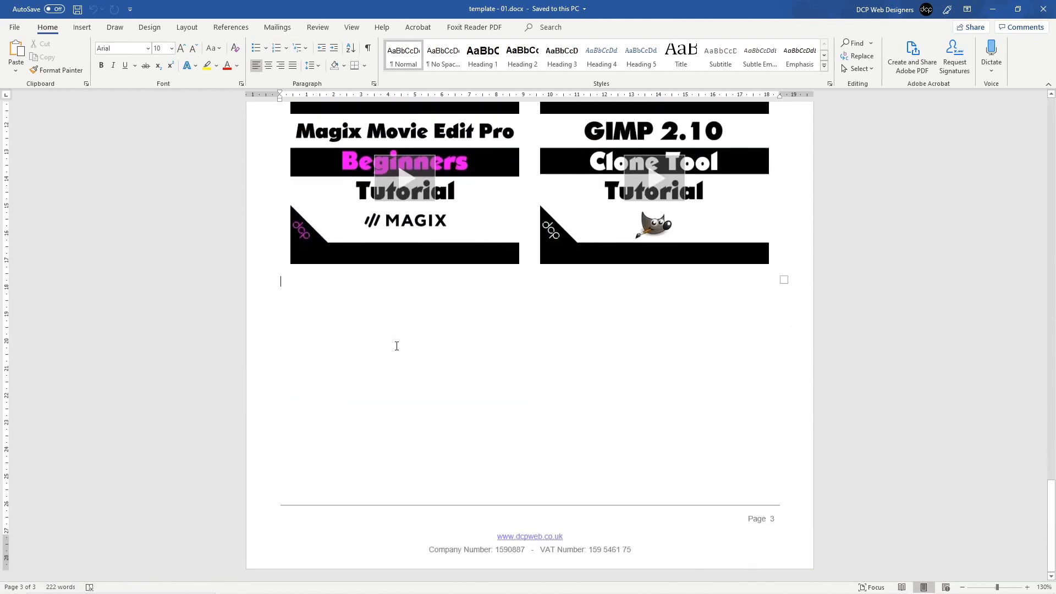
{"action": "scroll", "coordinate": [383, 331], "scroll_direction": "up", "scroll_amount": 5}
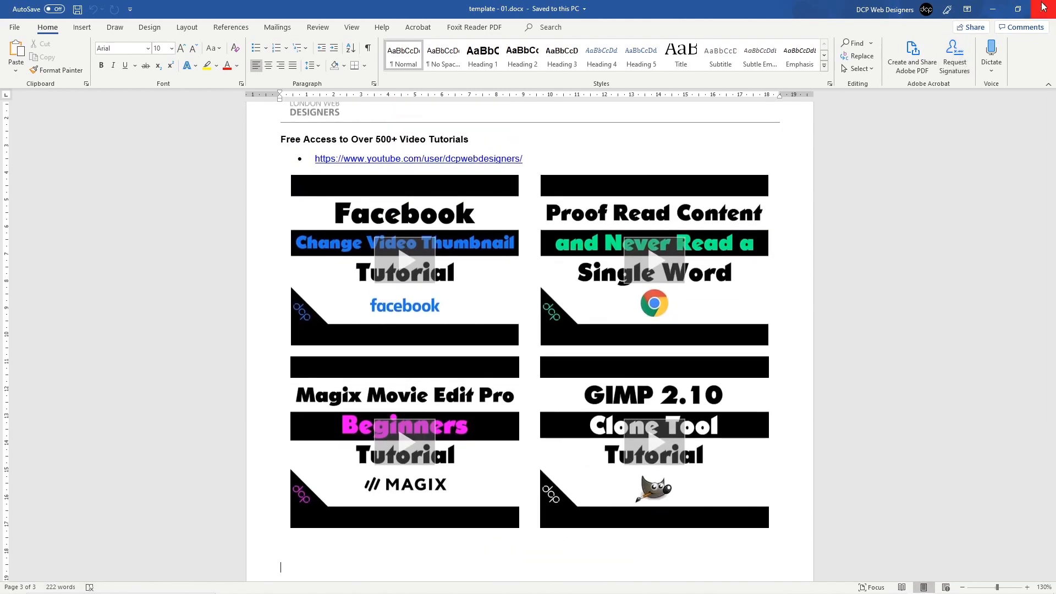
{"action": "left_click", "coordinate": [1043, 8]}
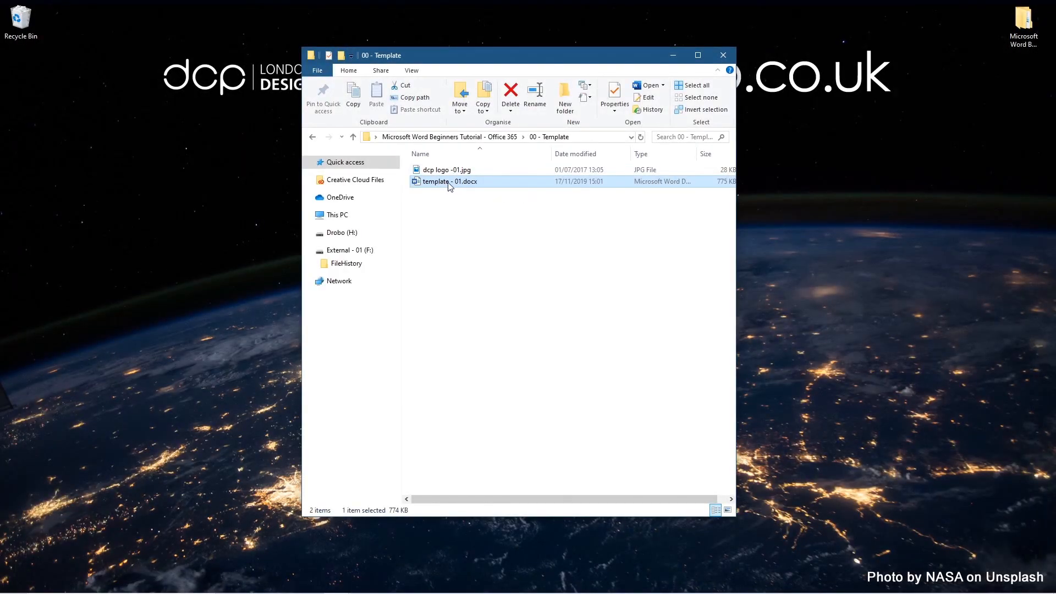
Step: Rename template - 01.docx to 'template - website - 01.docx'
{"action": "left_click", "coordinate": [452, 187]}
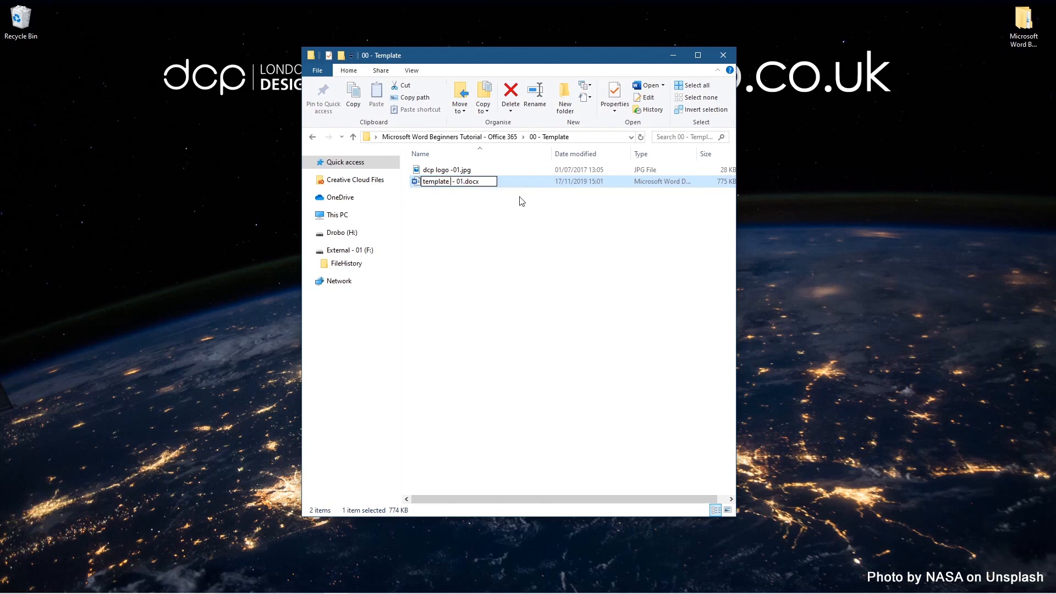
{"action": "type", "text": "- "}
{"action": "type", "text": "webiste"}
{"action": "key", "text": "BackSpace"}
{"action": "key", "text": "BackSpace"}
{"action": "key", "text": "BackSpace"}
{"action": "key", "text": "BackSpace"}
{"action": "type", "text": "site"}
{"action": "key", "text": "Return"}
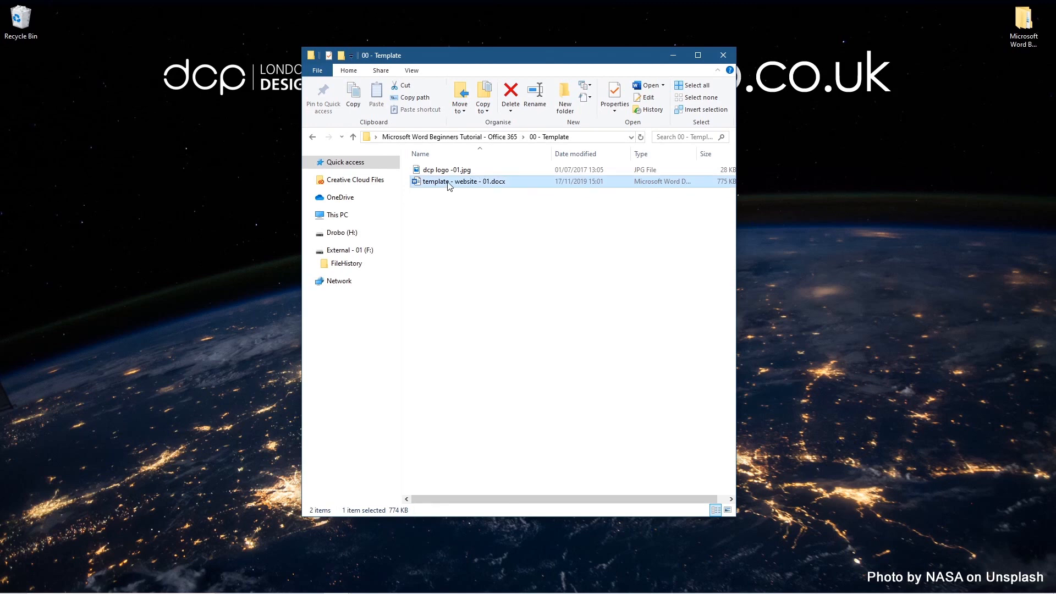
Step: Duplicate the website template and rename the copy 'template - Logo Design - 01.docx'
{"action": "left_click_drag", "start_coordinate": [449, 185], "coordinate": [468, 250]}
{"action": "left_click", "coordinate": [503, 302]}
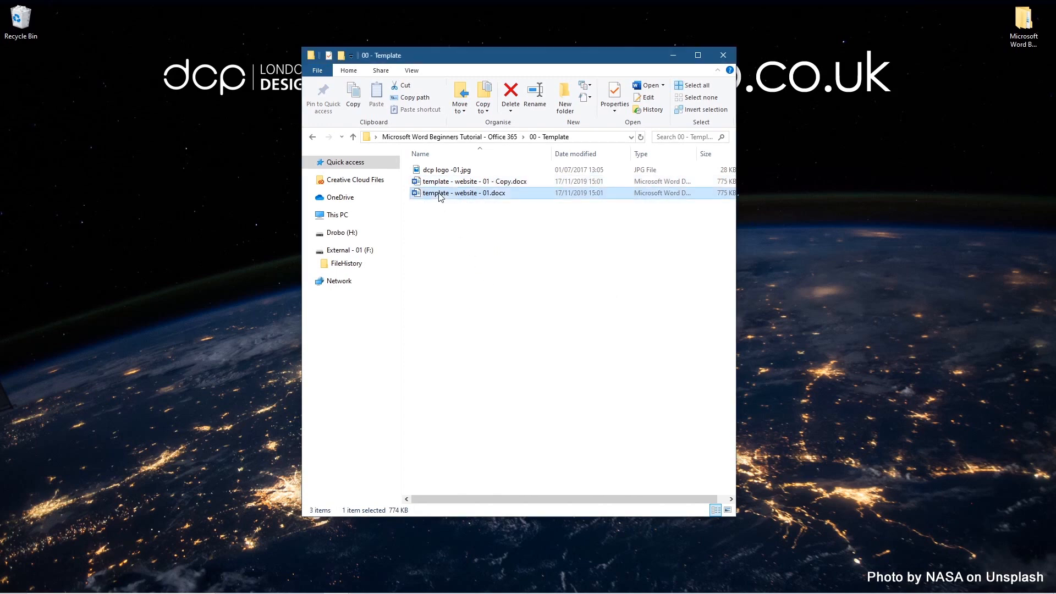
{"action": "left_click", "coordinate": [483, 183]}
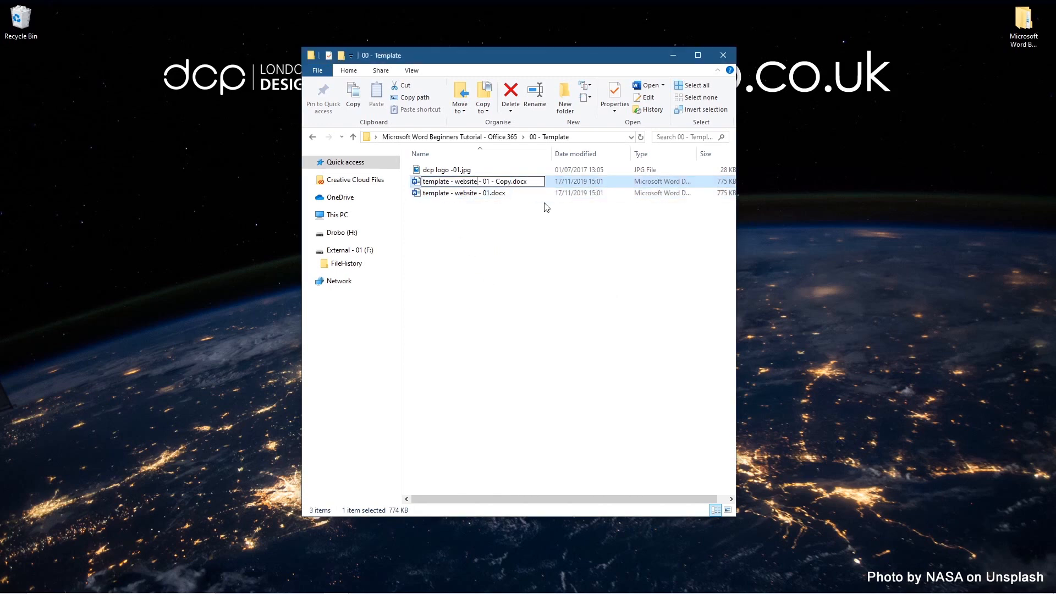
{"action": "key", "text": "ctrl+shift+Left"}
{"action": "type", "text": "Lgo Desi"}
{"action": "key", "text": "BackSpace"}
{"action": "key", "text": "BackSpace"}
{"action": "key", "text": "BackSpace"}
{"action": "key", "text": "BackSpace"}
{"action": "key", "text": "BackSpace"}
{"action": "key", "text": "BackSpace"}
{"action": "key", "text": "BackSpace"}
{"action": "type", "text": "ogo Design"}
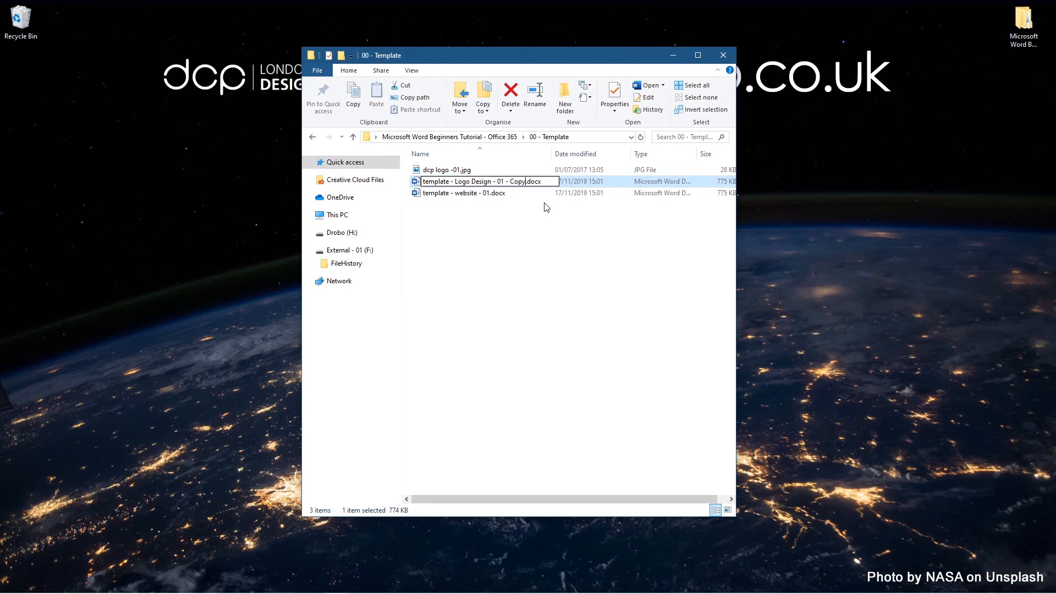
{"action": "key", "text": "BackSpace"}
{"action": "key", "text": "BackSpace"}
{"action": "key", "text": "BackSpace"}
{"action": "key", "text": "BackSpace"}
{"action": "key", "text": "BackSpace"}
{"action": "key", "text": "BackSpace"}
{"action": "key", "text": "BackSpace"}
{"action": "key", "text": "Return"}
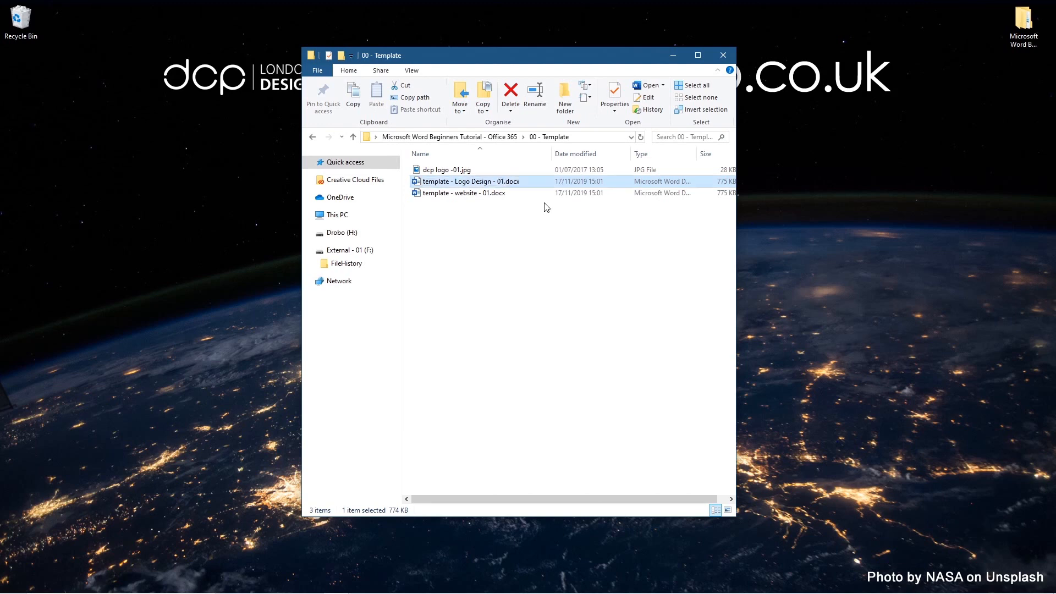
{"action": "left_click", "coordinate": [468, 214]}
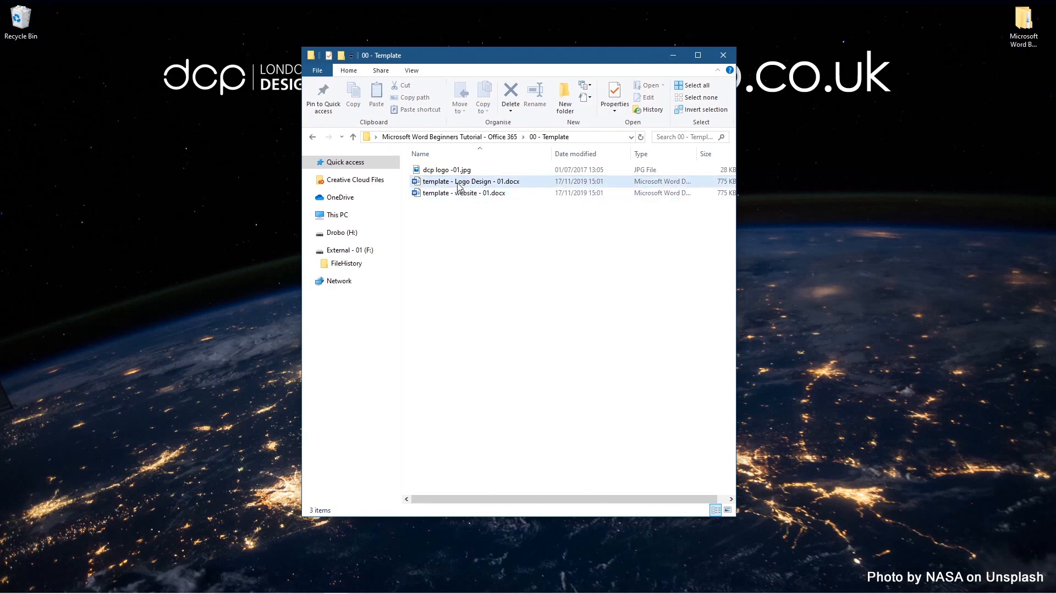
{"action": "double_click", "coordinate": [460, 186]}
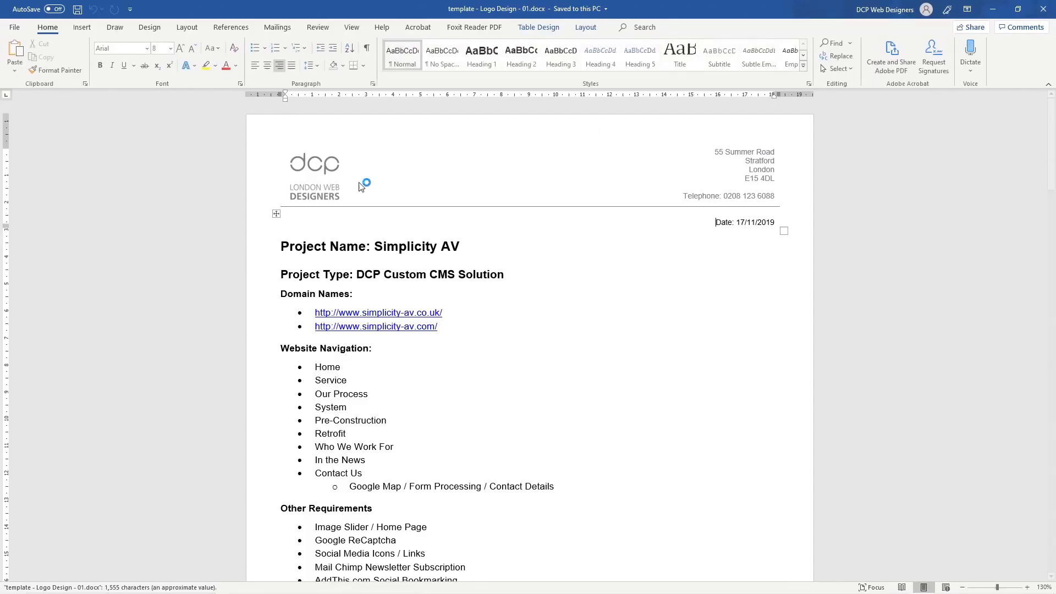
{"action": "triple_click", "coordinate": [450, 241]}
{"action": "left_click", "coordinate": [450, 241]}
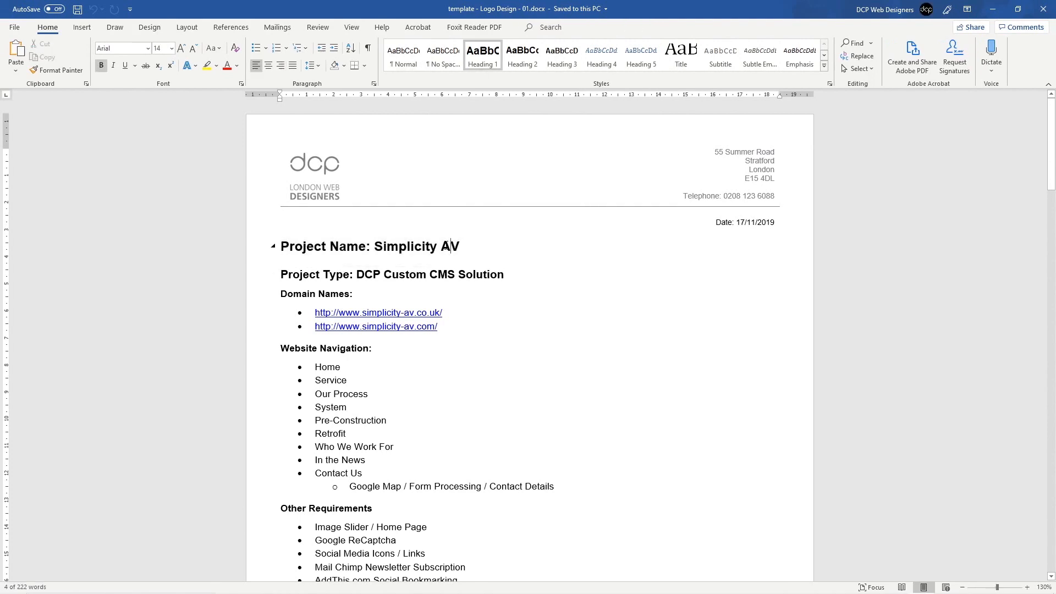
{"action": "left_click_drag", "start_coordinate": [294, 280], "coordinate": [343, 275]}
{"action": "left_click", "coordinate": [366, 272]}
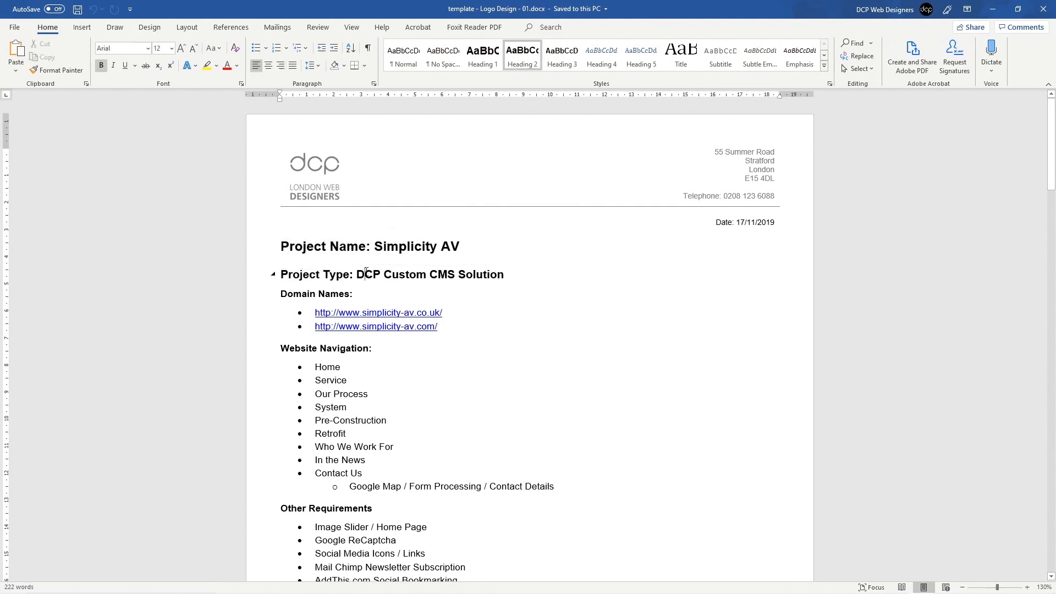
{"action": "left_click_drag", "start_coordinate": [440, 271], "coordinate": [486, 266]}
{"action": "left_click", "coordinate": [498, 275]}
{"action": "left_click_drag", "start_coordinate": [305, 351], "coordinate": [434, 489]}
{"action": "scroll", "coordinate": [291, 229], "scroll_direction": "down", "scroll_amount": 5}
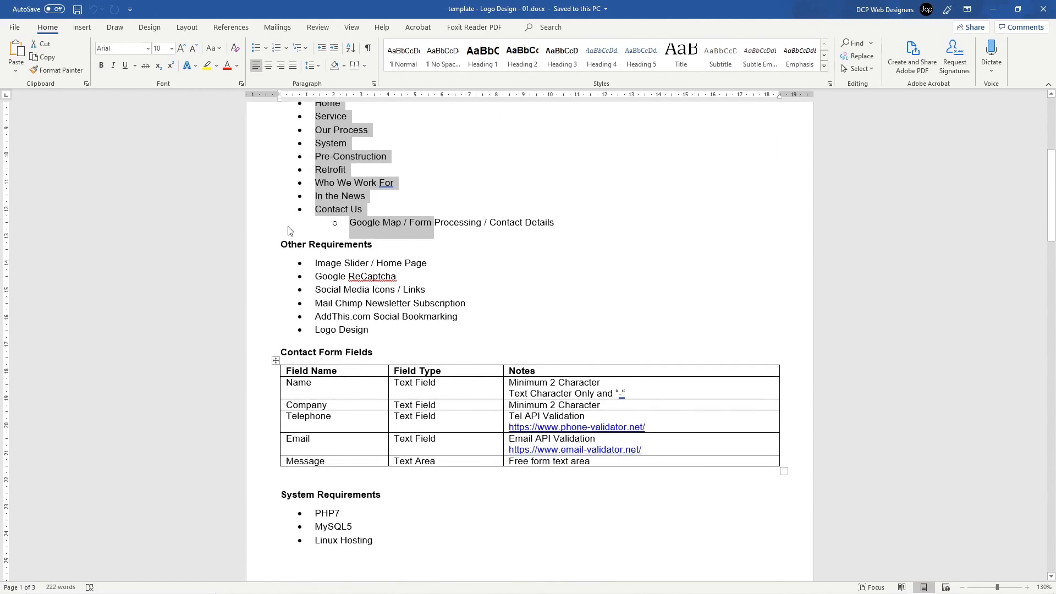
{"action": "scroll", "coordinate": [366, 399], "scroll_direction": "down", "scroll_amount": 11}
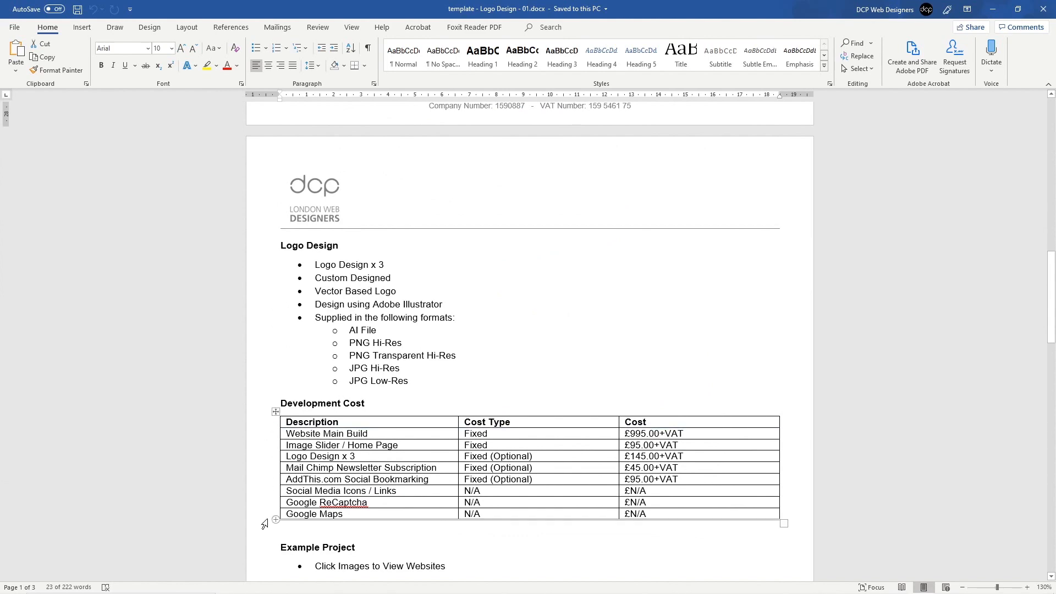
{"action": "scroll", "coordinate": [495, 275], "scroll_direction": "up", "scroll_amount": 16}
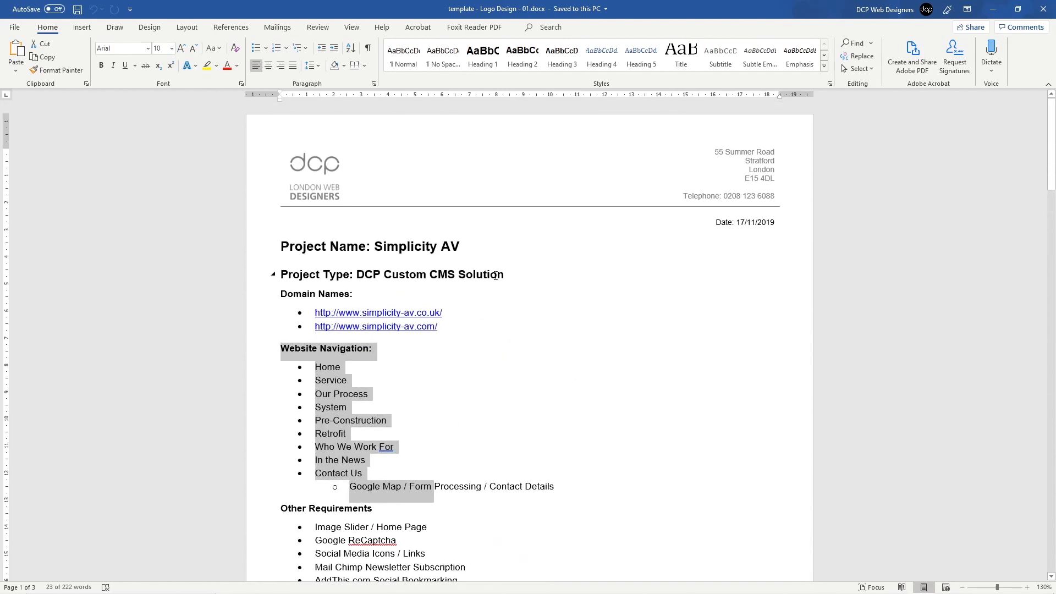
{"action": "left_click", "coordinate": [561, 231]}
{"action": "left_click", "coordinate": [1043, 9]}
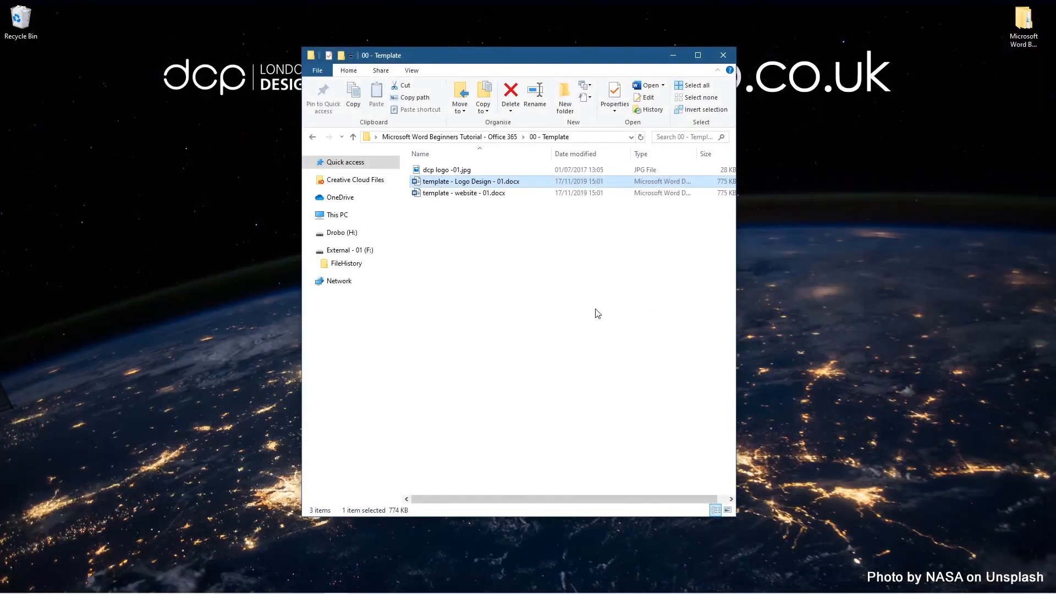
Step: Select the Logo Design and website template files to check them, then bring Chrome forward
{"action": "left_click", "coordinate": [598, 313]}
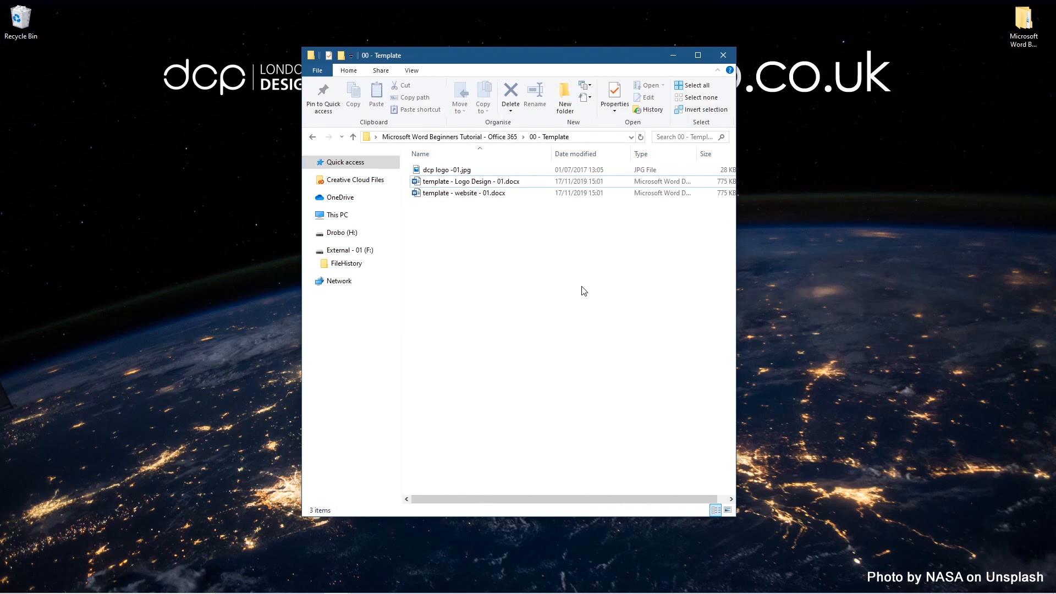
{"action": "left_click", "coordinate": [437, 183]}
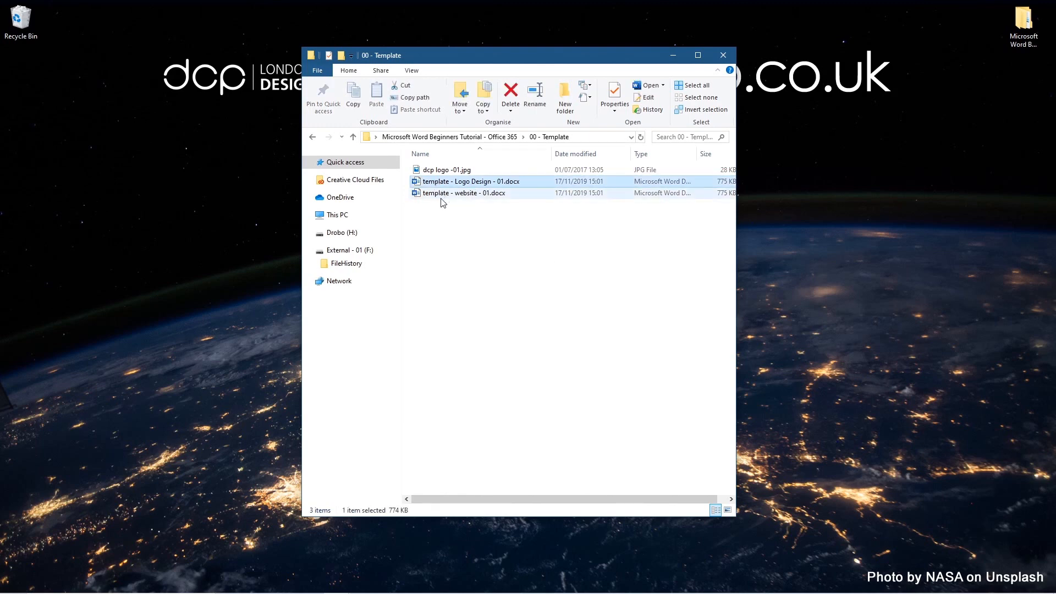
{"action": "left_click", "coordinate": [430, 197]}
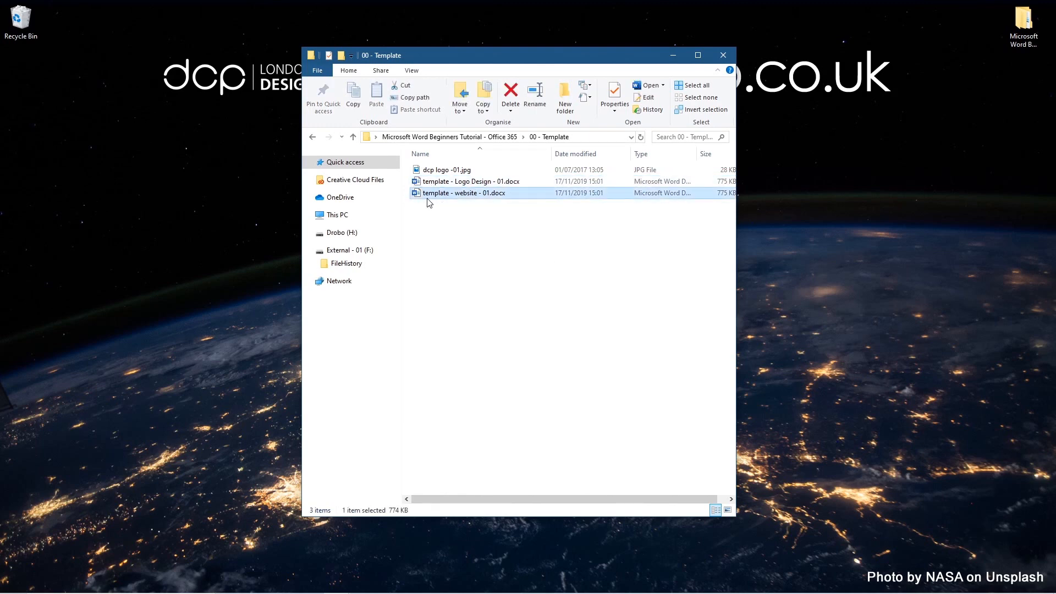
{"action": "left_click", "coordinate": [462, 219]}
{"action": "left_click", "coordinate": [902, 582]}
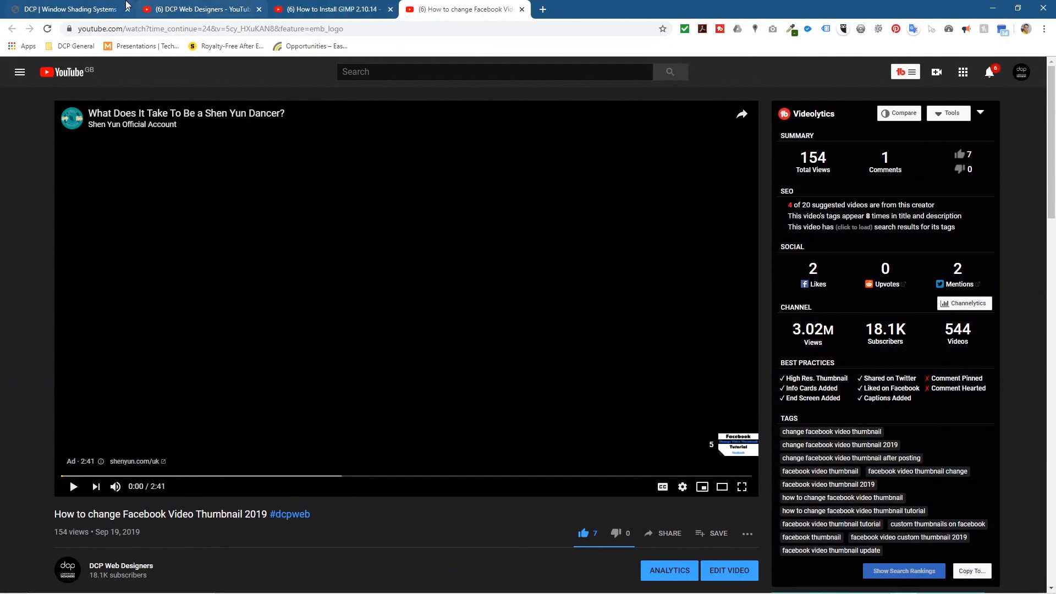
Step: Close the three YouTube tabs and go to the DCP site's Services page
{"action": "left_click", "coordinate": [259, 9]}
{"action": "left_click", "coordinate": [259, 10]}
{"action": "left_click", "coordinate": [260, 9]}
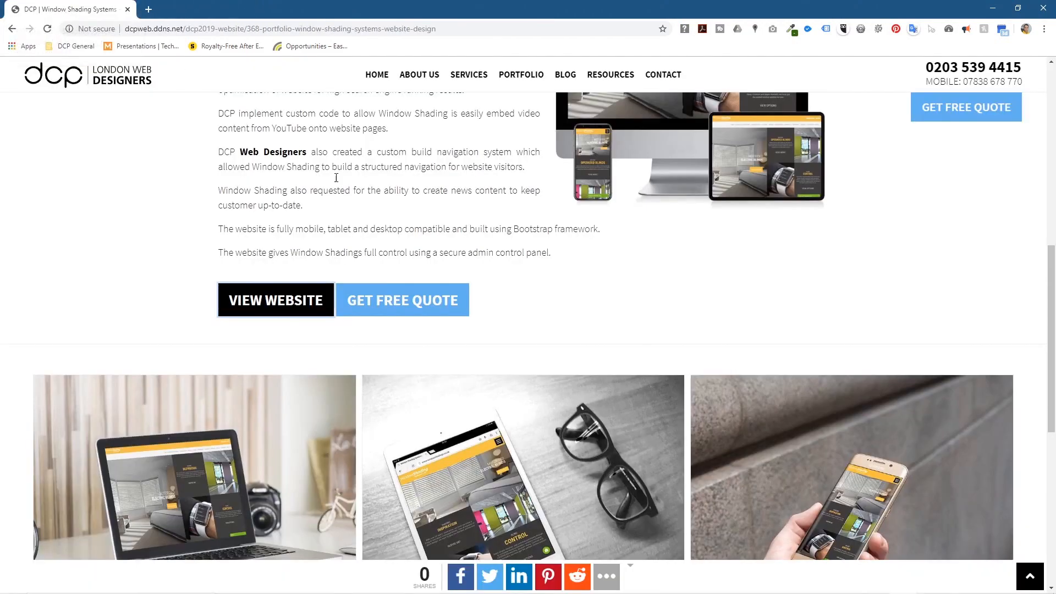
{"action": "left_click", "coordinate": [47, 29]}
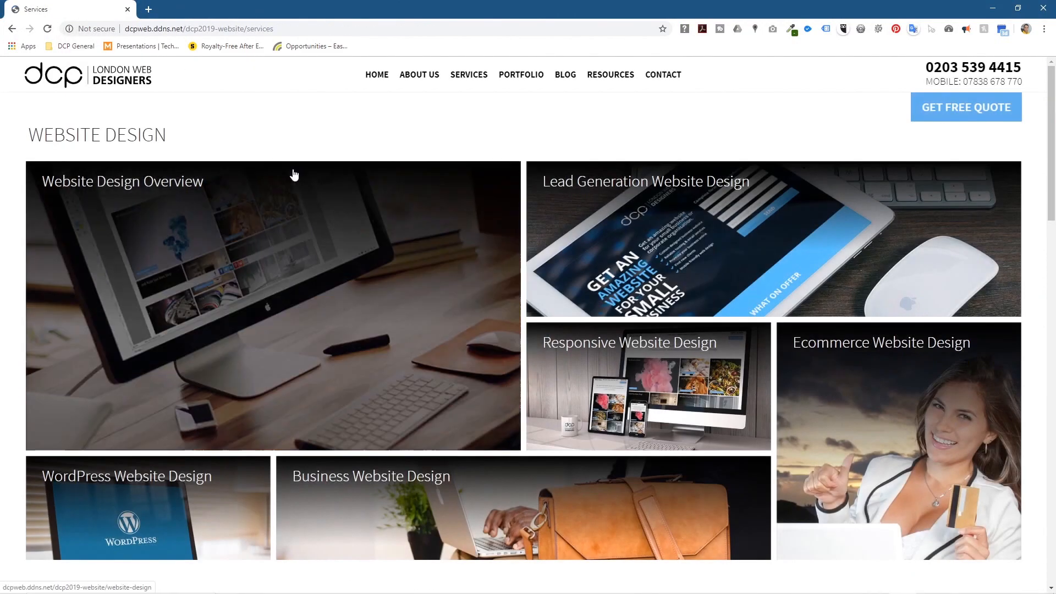
Step: Read down the Services page from Website Design to the Internet Marketing heading
{"action": "left_click_drag", "start_coordinate": [44, 135], "coordinate": [177, 137]}
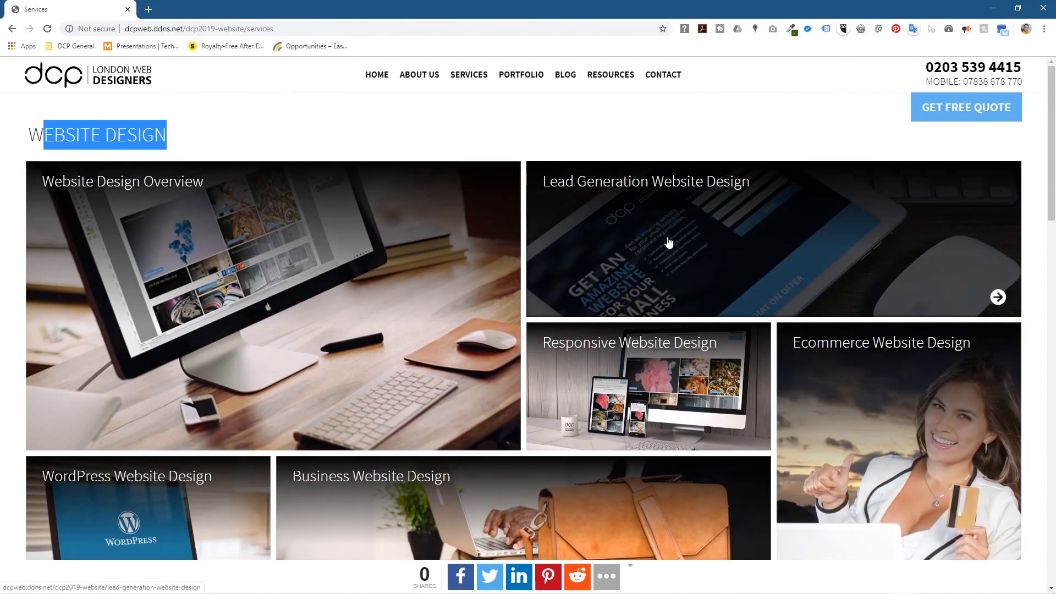
{"action": "scroll", "coordinate": [828, 279], "scroll_direction": "down", "scroll_amount": 1}
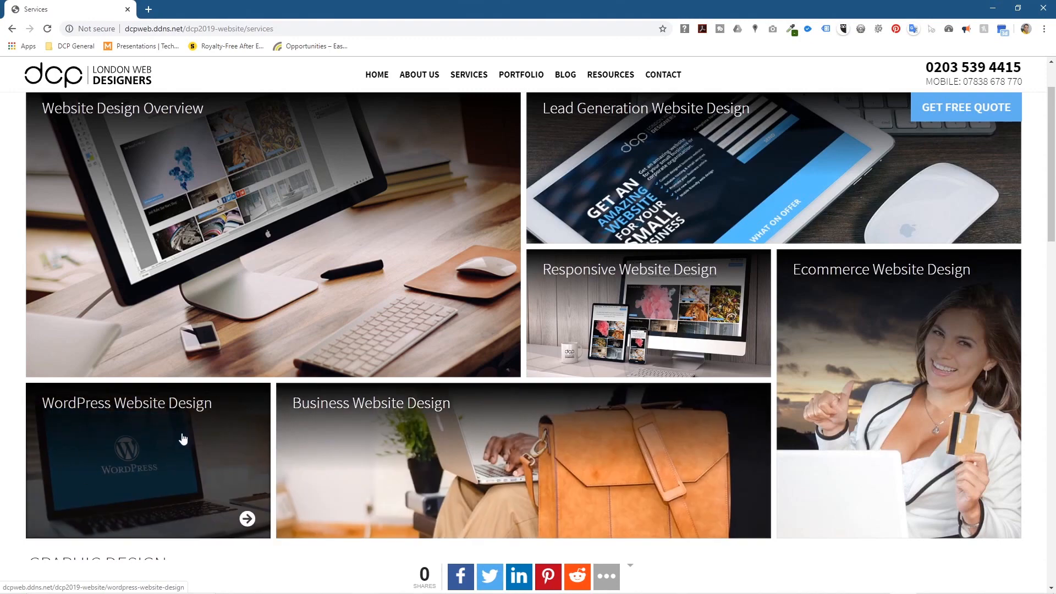
{"action": "scroll", "coordinate": [183, 439], "scroll_direction": "down", "scroll_amount": 8}
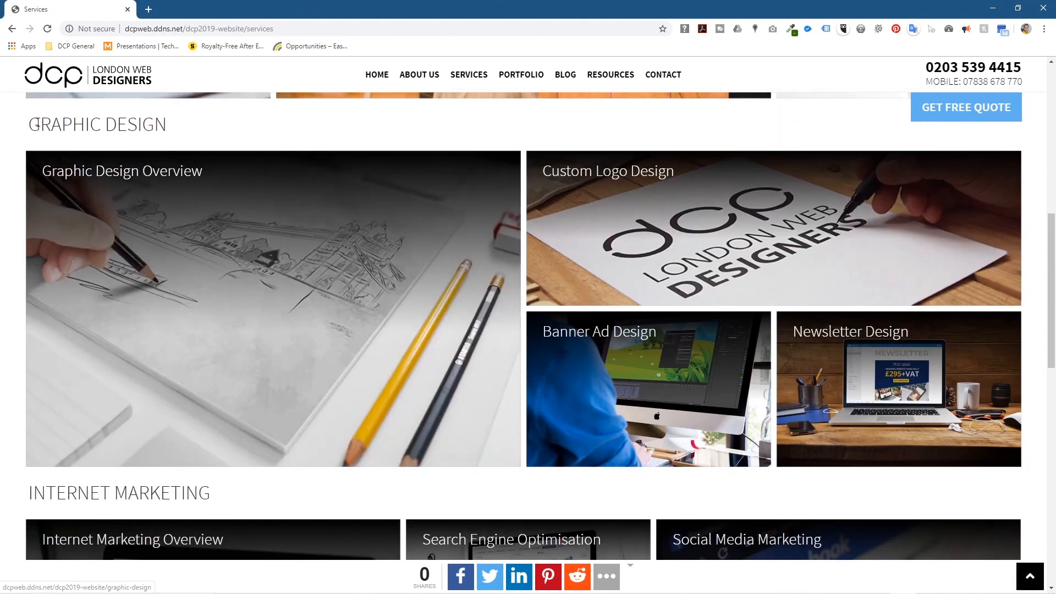
{"action": "left_click_drag", "start_coordinate": [40, 125], "coordinate": [149, 118]}
{"action": "left_click", "coordinate": [148, 118]}
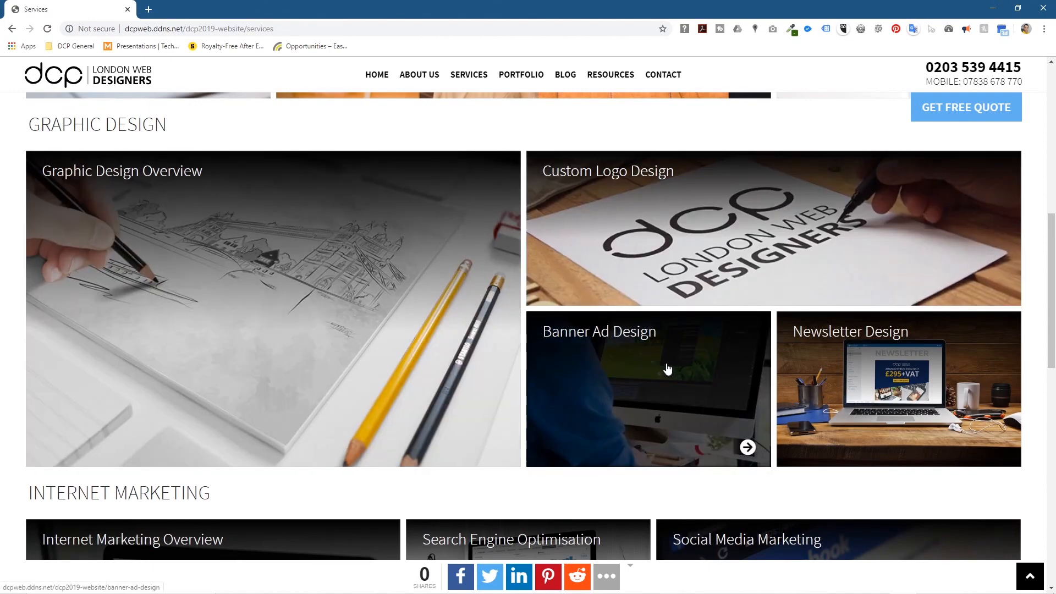
{"action": "scroll", "coordinate": [752, 358], "scroll_direction": "down", "scroll_amount": 8}
{"action": "scroll", "coordinate": [31, 202], "scroll_direction": "up", "scroll_amount": 3}
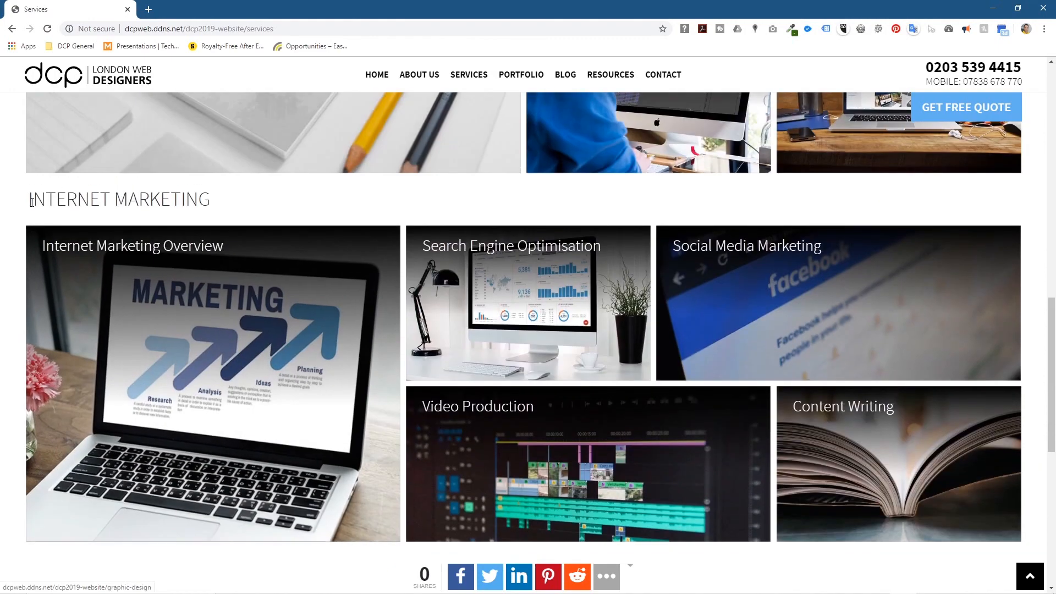
{"action": "left_click_drag", "start_coordinate": [32, 202], "coordinate": [221, 205]}
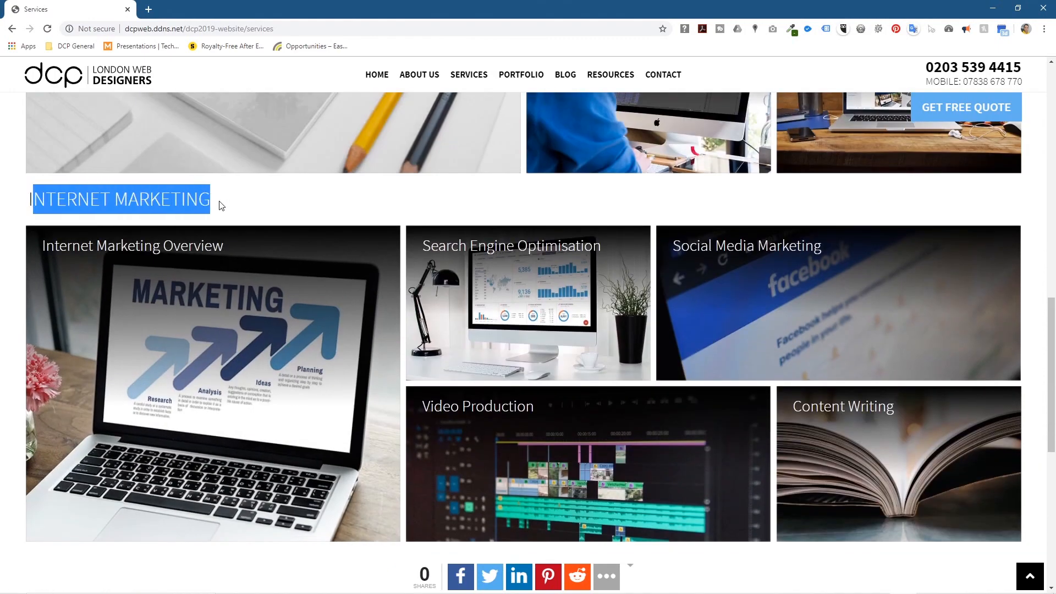
{"action": "left_click", "coordinate": [221, 205]}
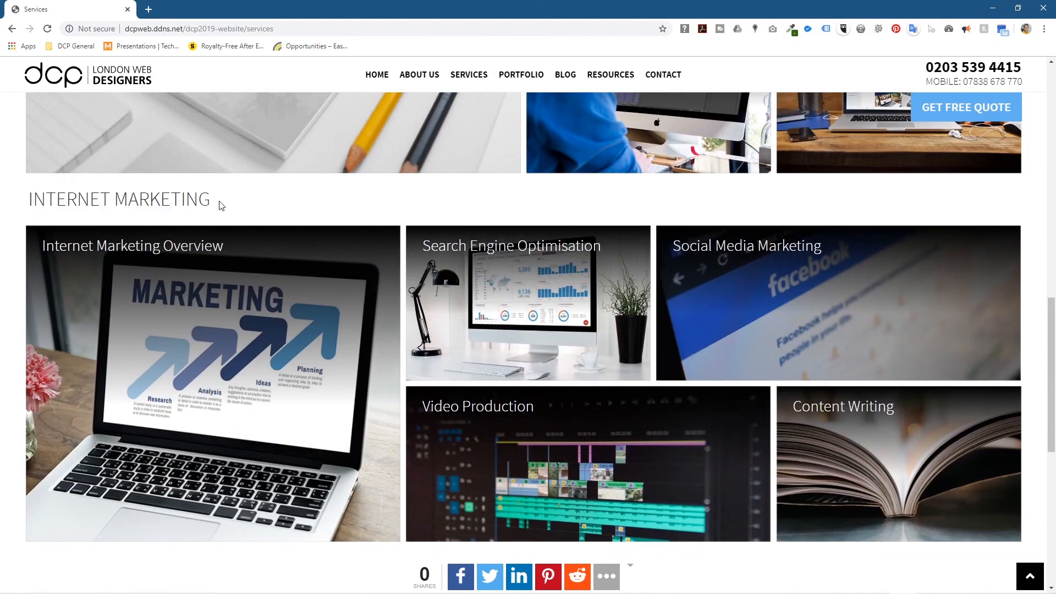
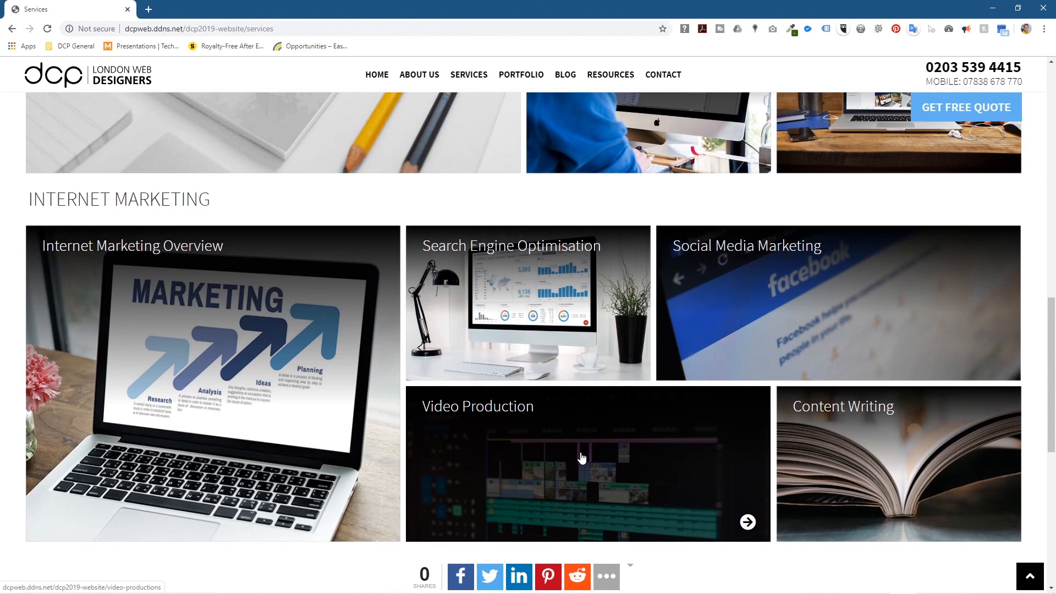
Step: Minimize Chrome to reveal the desktop and the 00 - Template folder window
{"action": "left_click", "coordinate": [993, 8]}
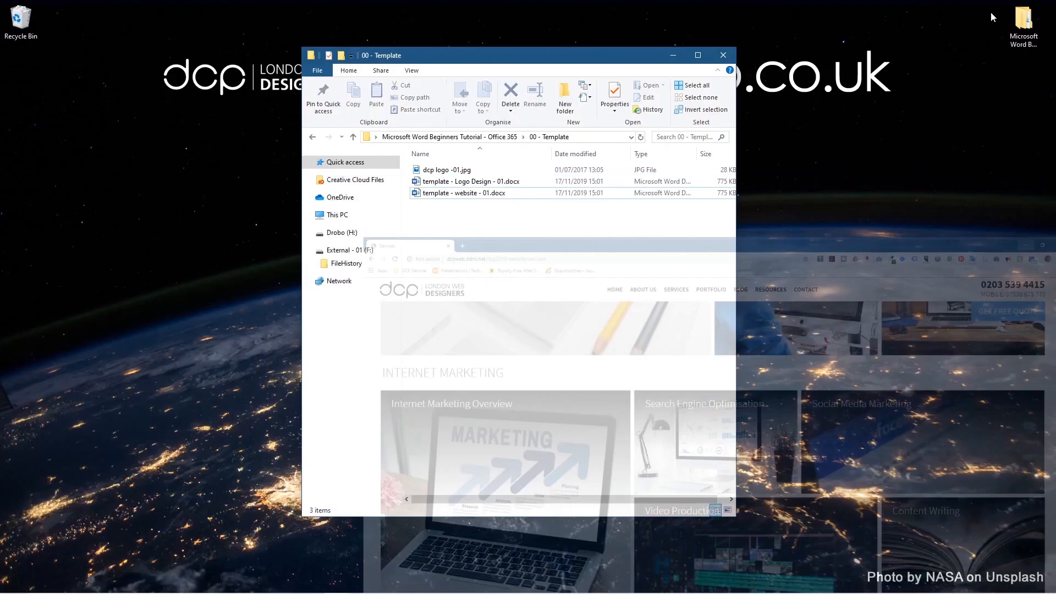
Step: Look over the Logo Design and website template files in the 00 - Template folder
{"action": "left_click", "coordinate": [313, 136]}
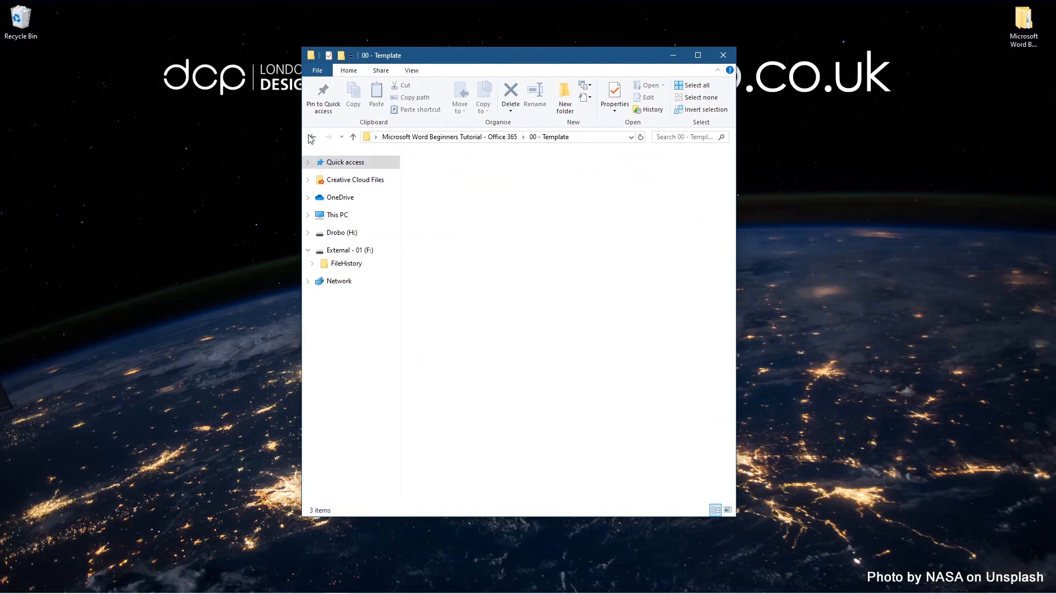
{"action": "double_click", "coordinate": [448, 172]}
{"action": "left_click", "coordinate": [459, 182]}
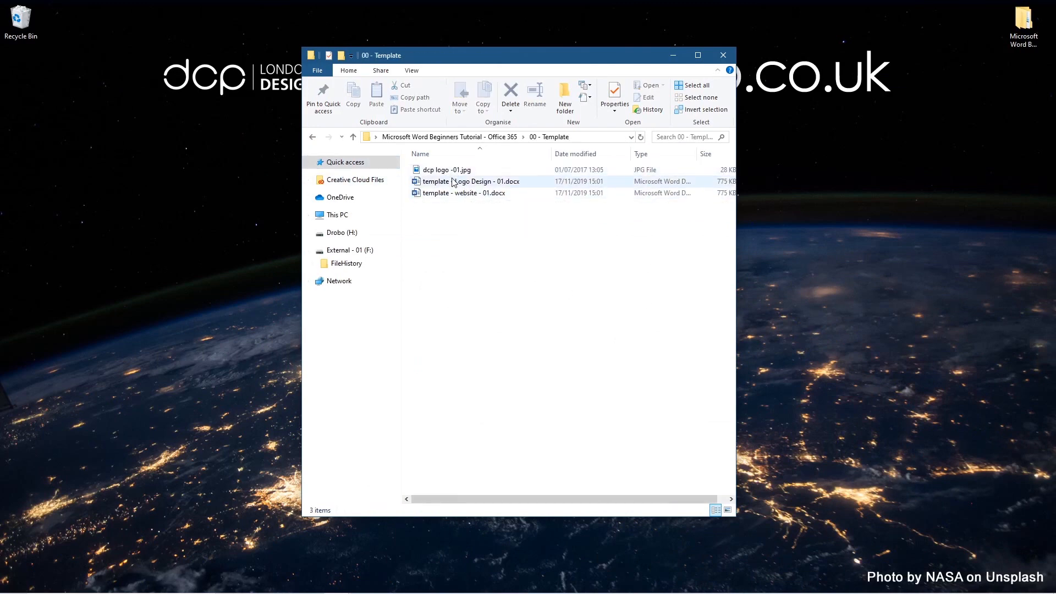
{"action": "left_click", "coordinate": [439, 193]}
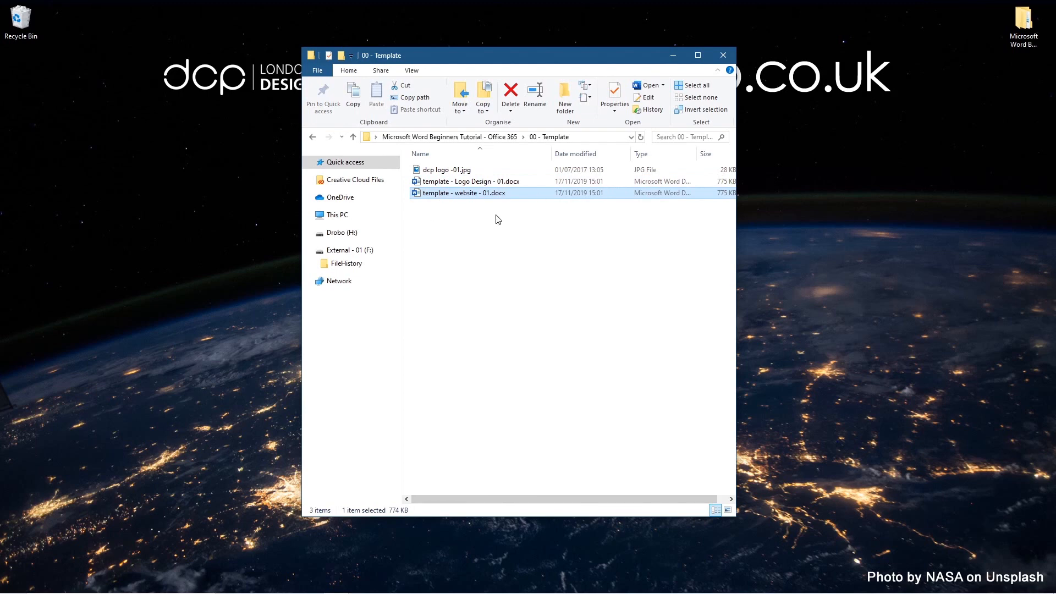
{"action": "left_click", "coordinate": [453, 182]}
{"action": "key", "text": "alt+Left"}
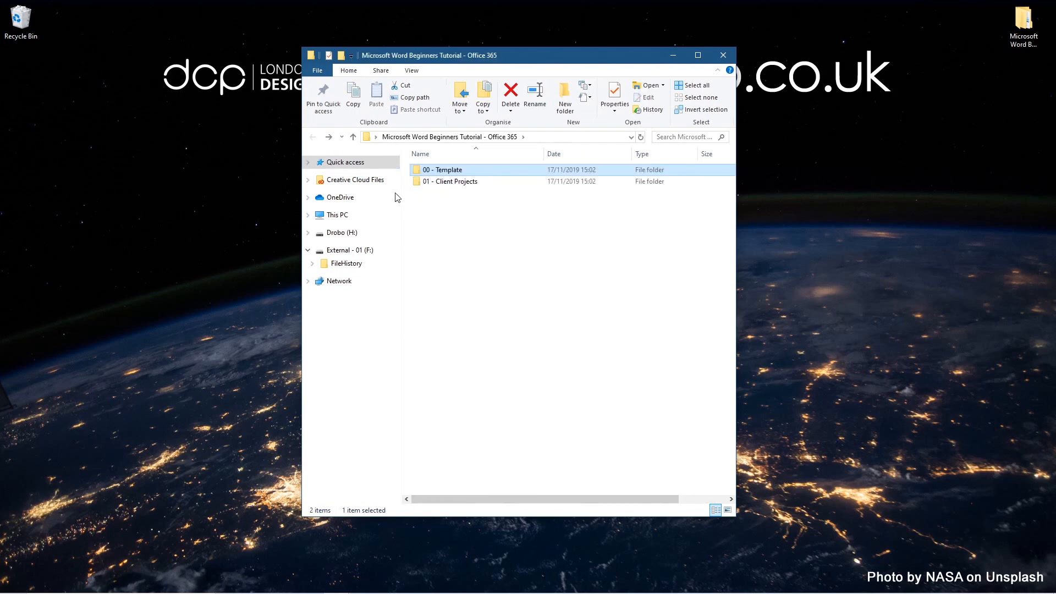
Step: Check 01 - Client Projects and its Example Projects folder, then open template - 01.docx
{"action": "double_click", "coordinate": [452, 184]}
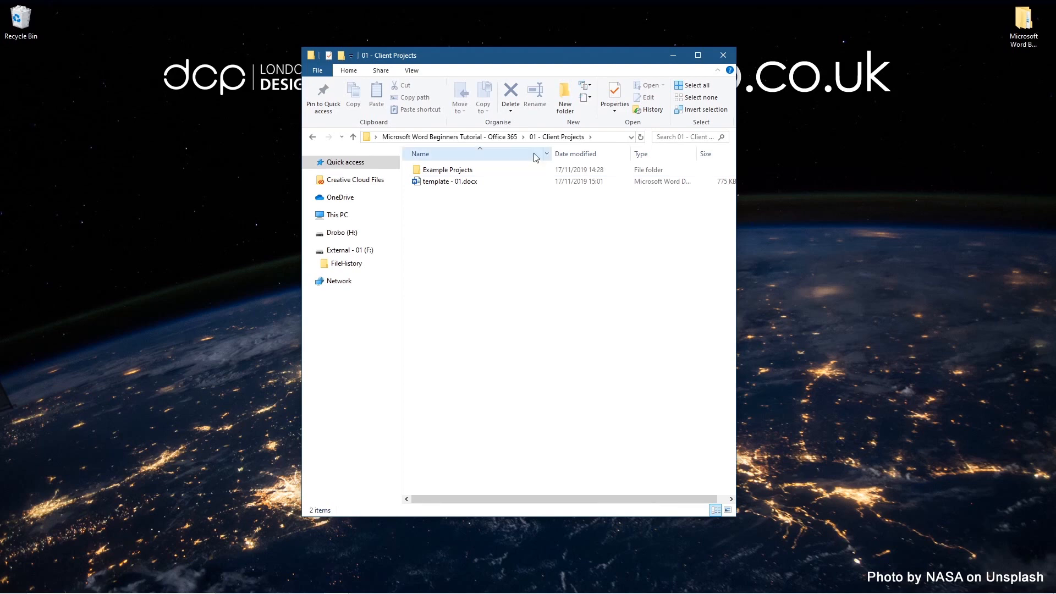
{"action": "left_click", "coordinate": [316, 137]}
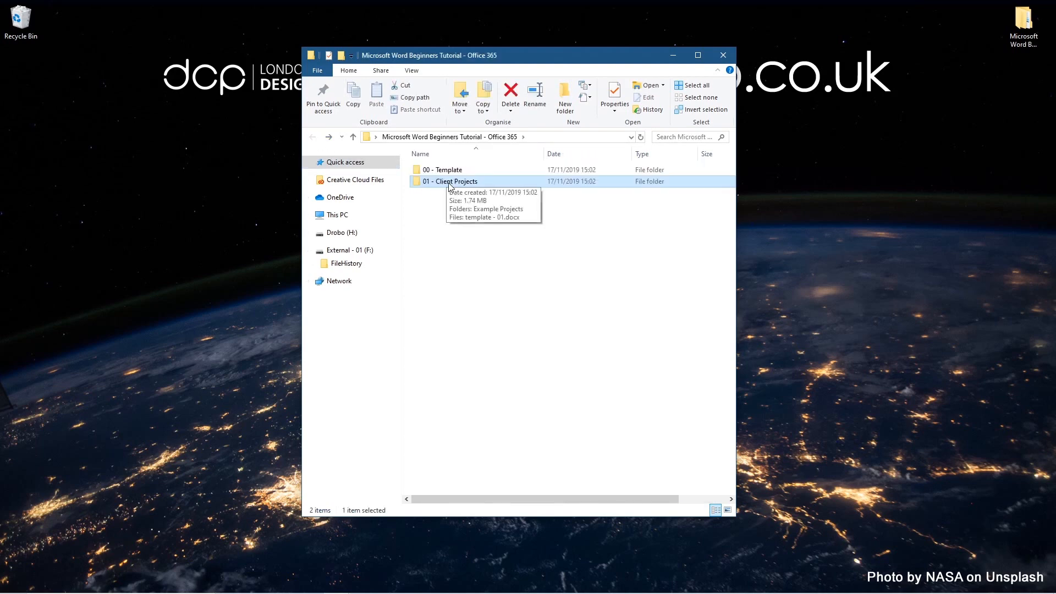
{"action": "double_click", "coordinate": [448, 181]}
{"action": "left_click", "coordinate": [460, 174]}
{"action": "double_click", "coordinate": [461, 174]}
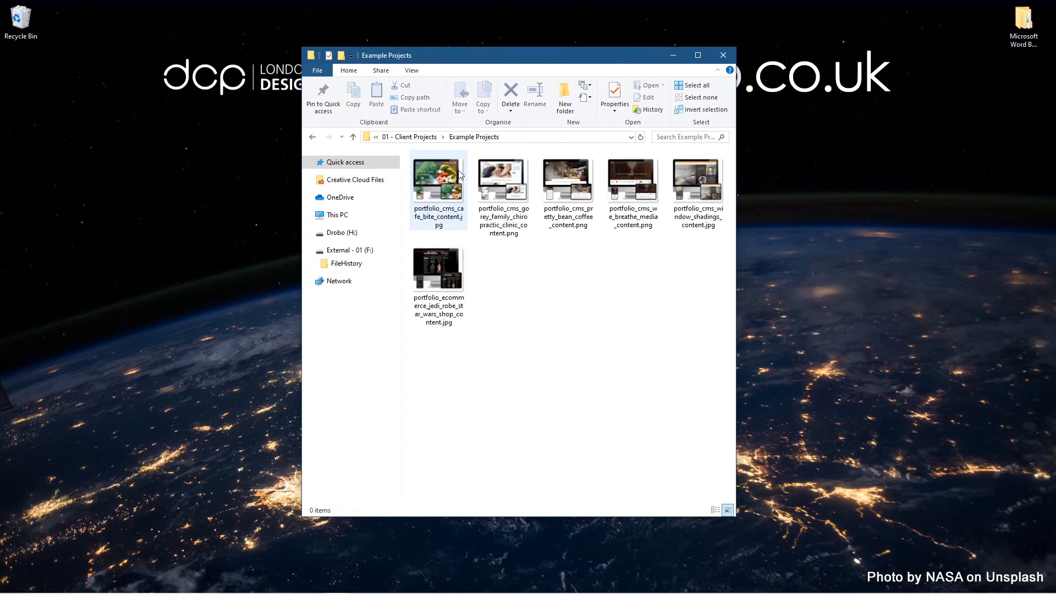
{"action": "left_click", "coordinate": [313, 137]}
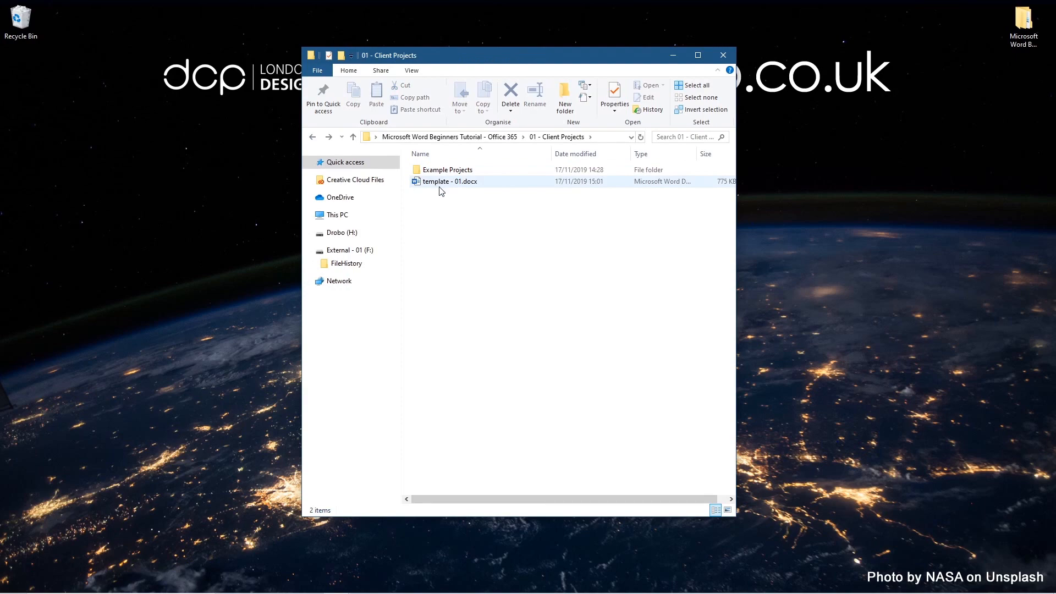
{"action": "double_click", "coordinate": [438, 184]}
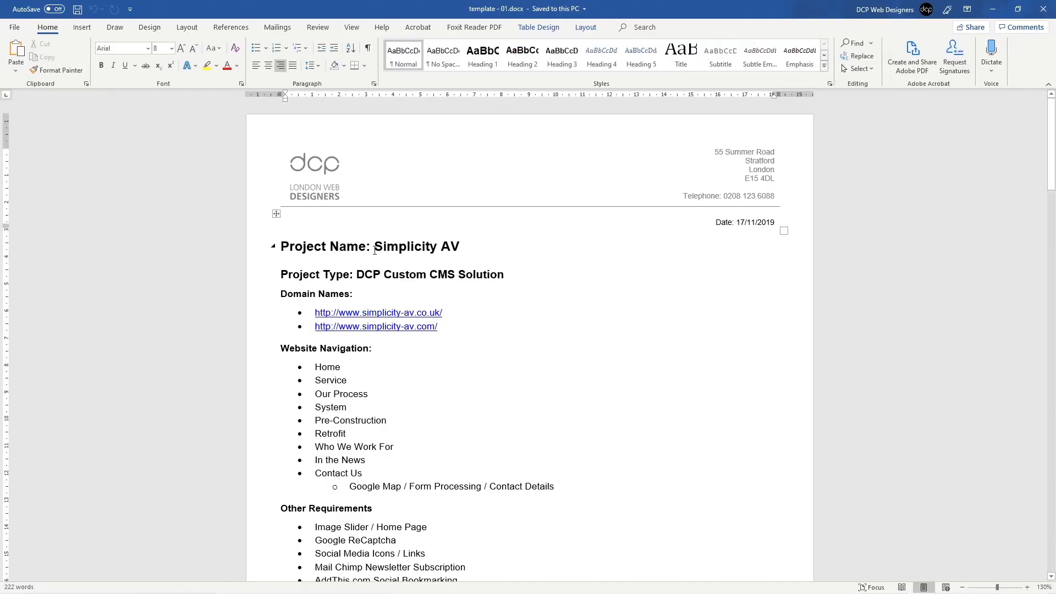
Step: Gather the project name Simplicity AV and type DCP Custom CMS Solution in a Notepad note
{"action": "left_click_drag", "start_coordinate": [375, 251], "coordinate": [459, 254]}
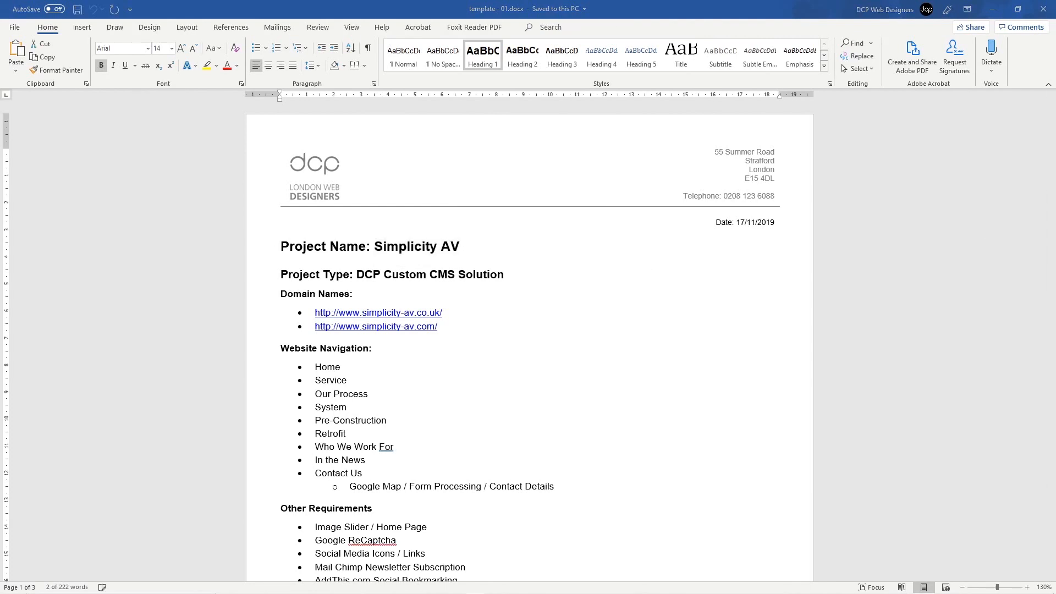
{"action": "left_click_drag", "start_coordinate": [1055, 202], "coordinate": [110, 206]}
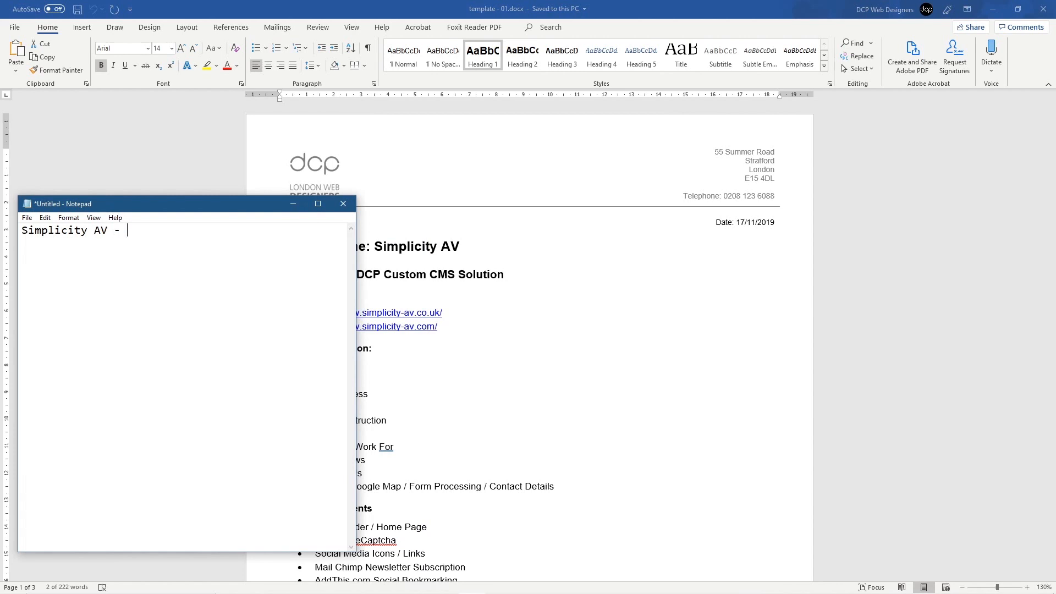
{"action": "key", "text": "alt+Tab"}
{"action": "left_click_drag", "start_coordinate": [512, 279], "coordinate": [357, 275]}
{"action": "key", "text": "ctrl+c"}
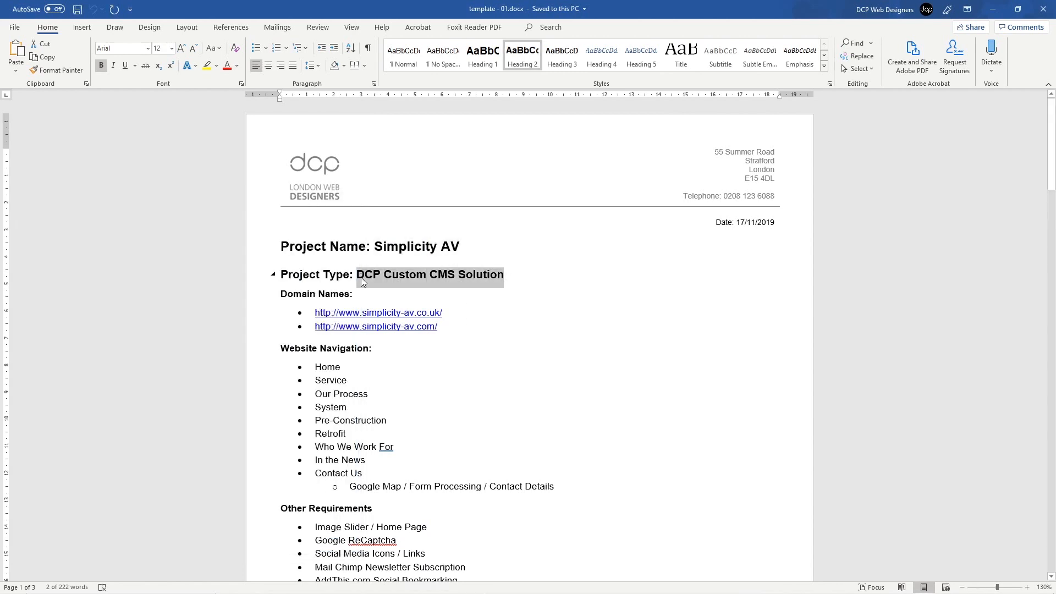
{"action": "key", "text": "alt+Tab"}
{"action": "key", "text": "ctrl+v"}
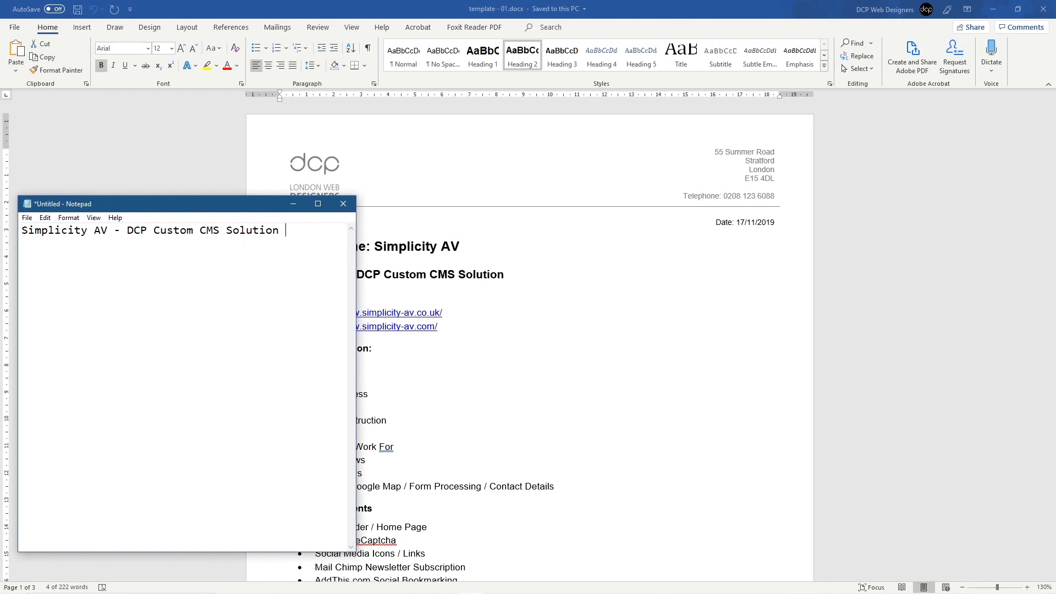
Step: Copy the full 'Simplicity AV - DCP Custom CMS Solution - 17 11 2019' name and close Word
{"action": "key", "text": "alt+Tab"}
{"action": "left_click", "coordinate": [763, 227]}
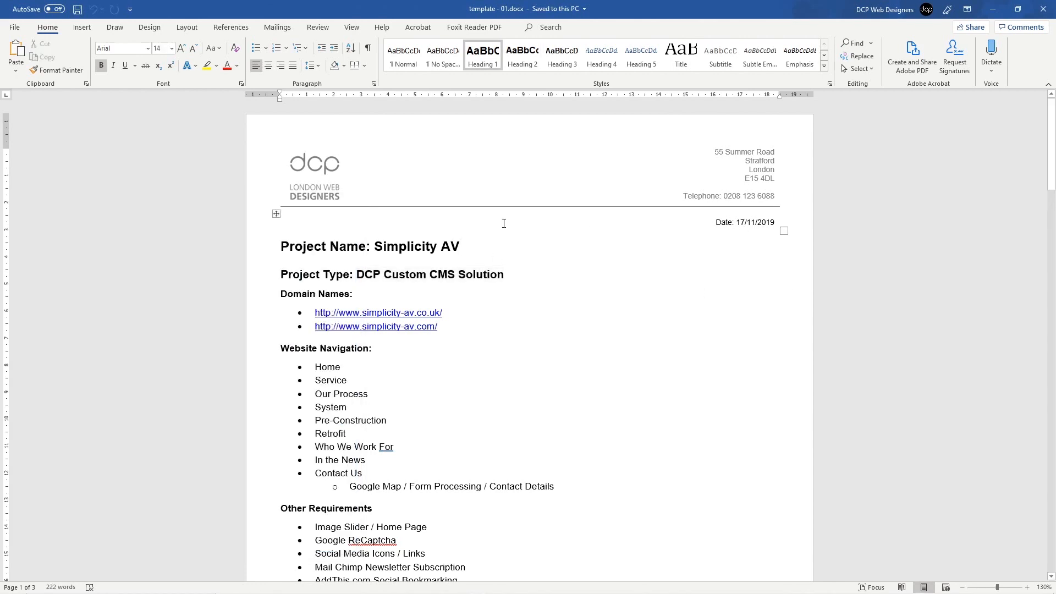
{"action": "key", "text": "alt+Tab"}
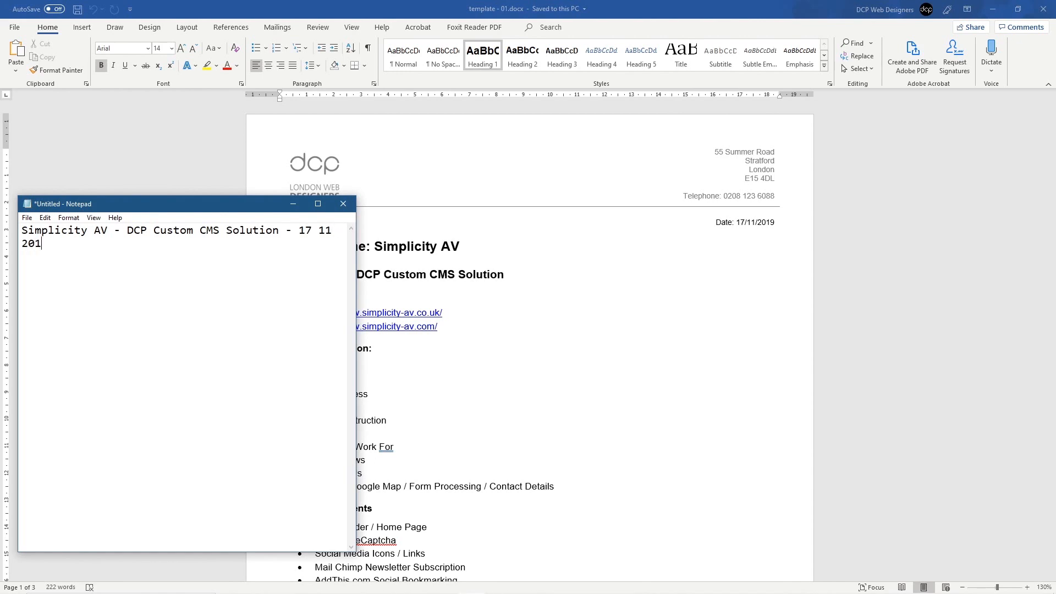
{"action": "key", "text": "ctrl+a"}
{"action": "key", "text": "ctrl+c"}
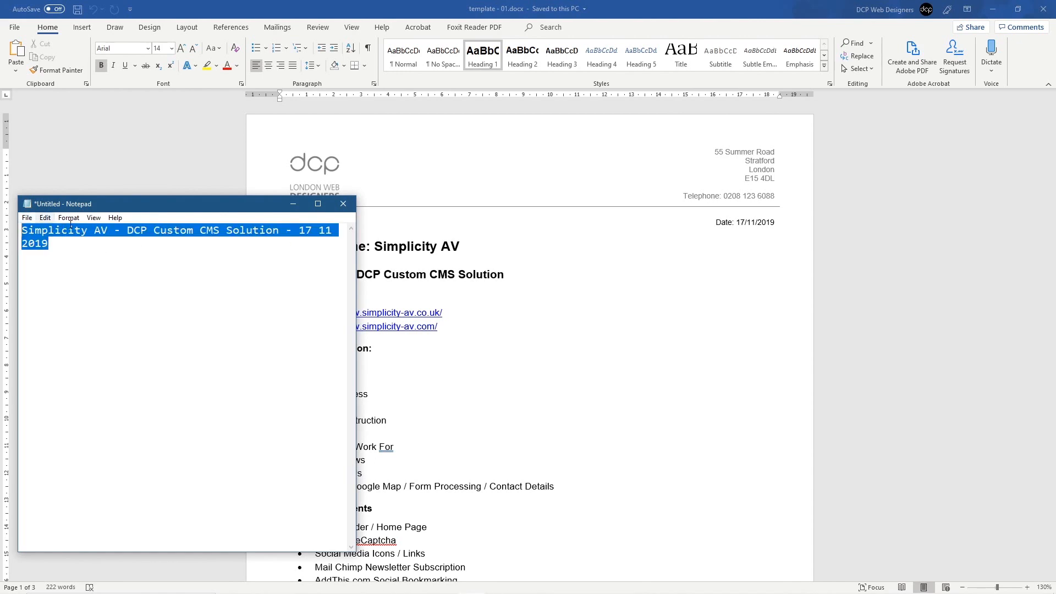
{"action": "left_click", "coordinate": [290, 204]}
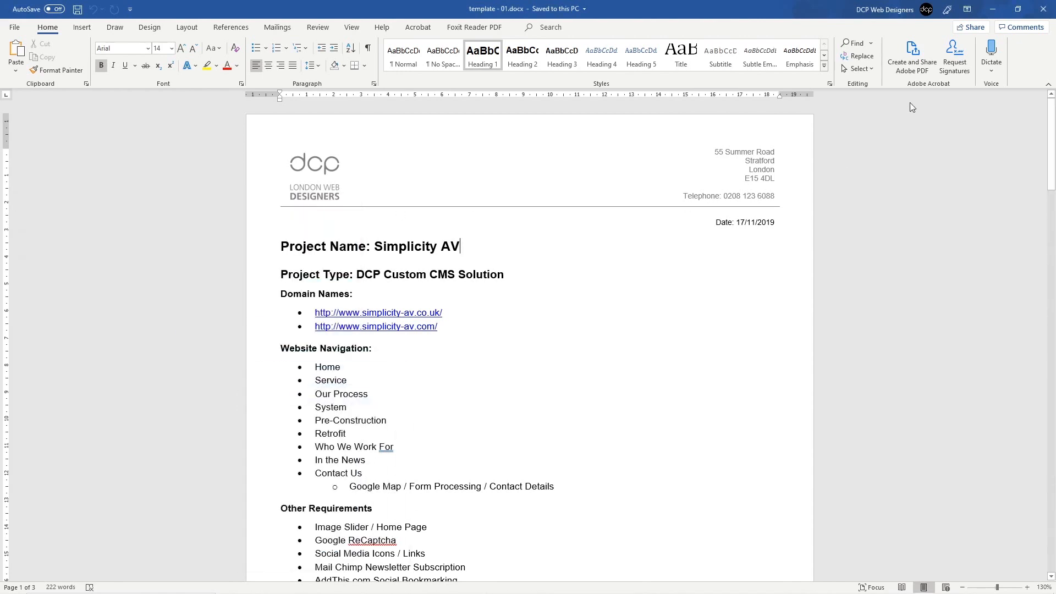
{"action": "left_click", "coordinate": [1044, 8]}
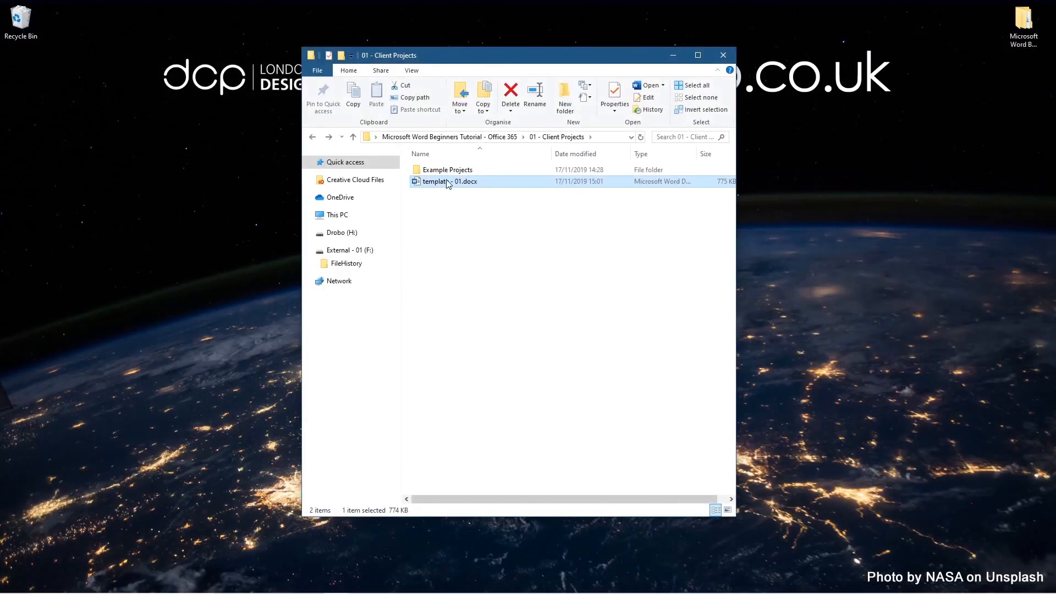
Step: Rename template - 01.docx to 'Simplicity AV - DCP Custom CMS Solution - 17 11 2019 - 01.docx' and widen the Name column
{"action": "key", "text": "F2"}
{"action": "left_click_drag", "start_coordinate": [448, 182], "coordinate": [388, 182]}
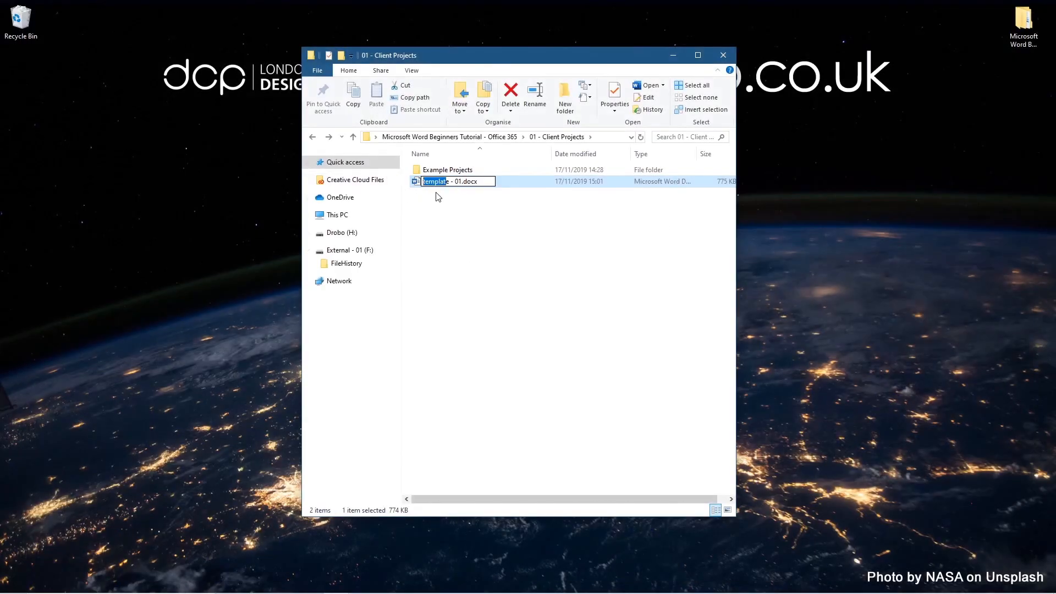
{"action": "key", "text": "ctrl+v"}
{"action": "left_click", "coordinate": [510, 225]}
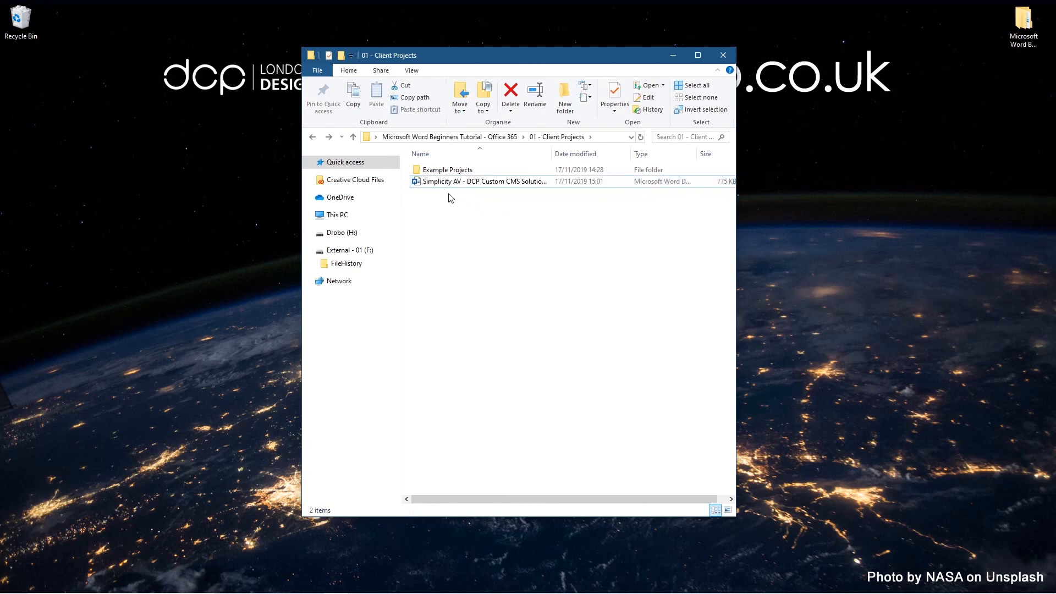
{"action": "double_click", "coordinate": [555, 154]}
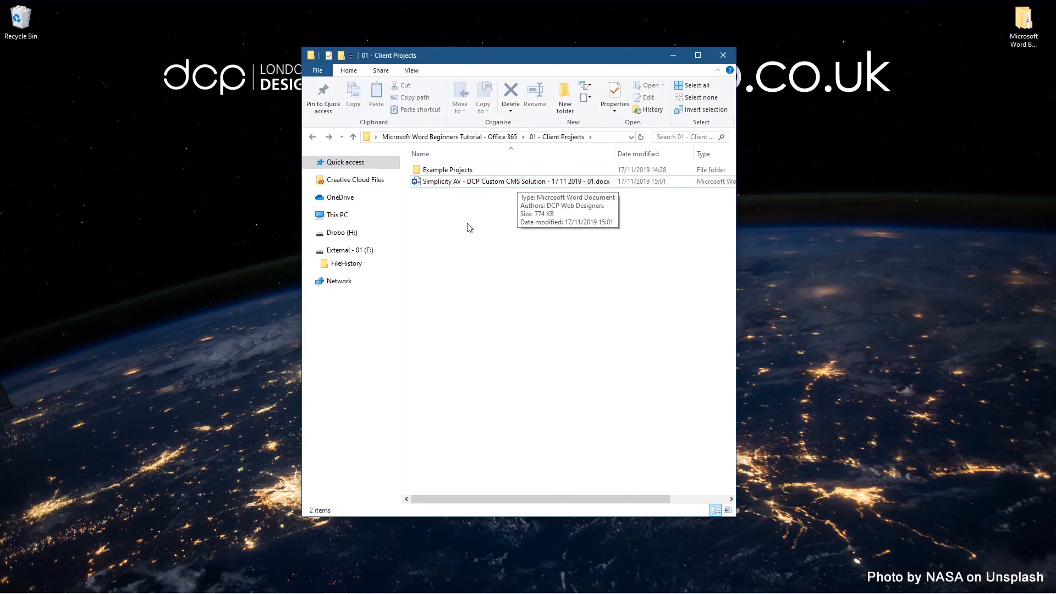
Step: Create a new folder named 'Simplicity AV - DCP Custom CMS Solution'
{"action": "right_click", "coordinate": [447, 213]}
{"action": "mouse_move", "coordinate": [431, 355]}
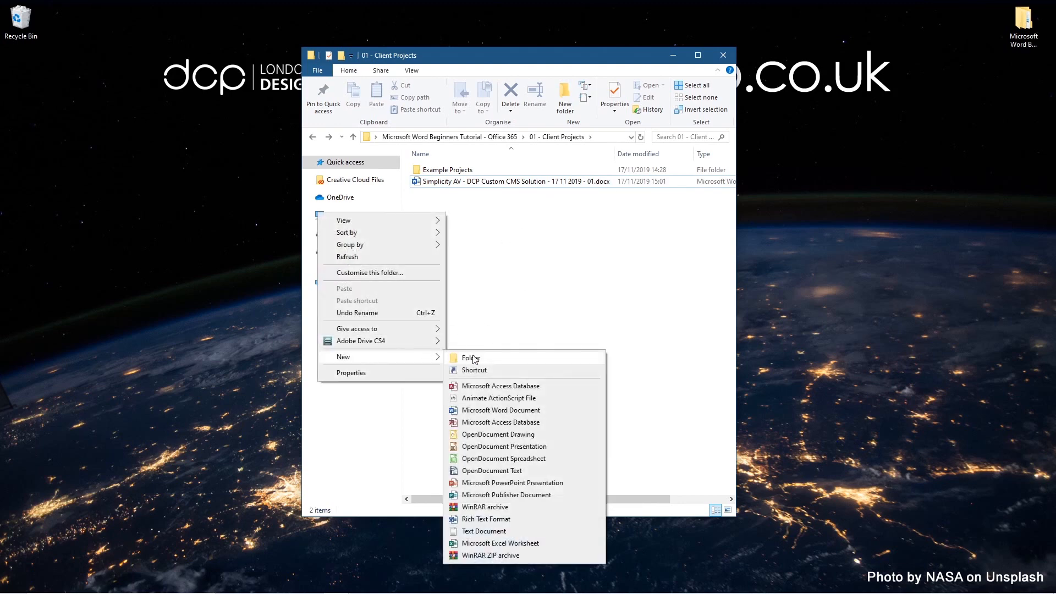
{"action": "left_click", "coordinate": [476, 360]}
{"action": "key", "text": "ctrl+v"}
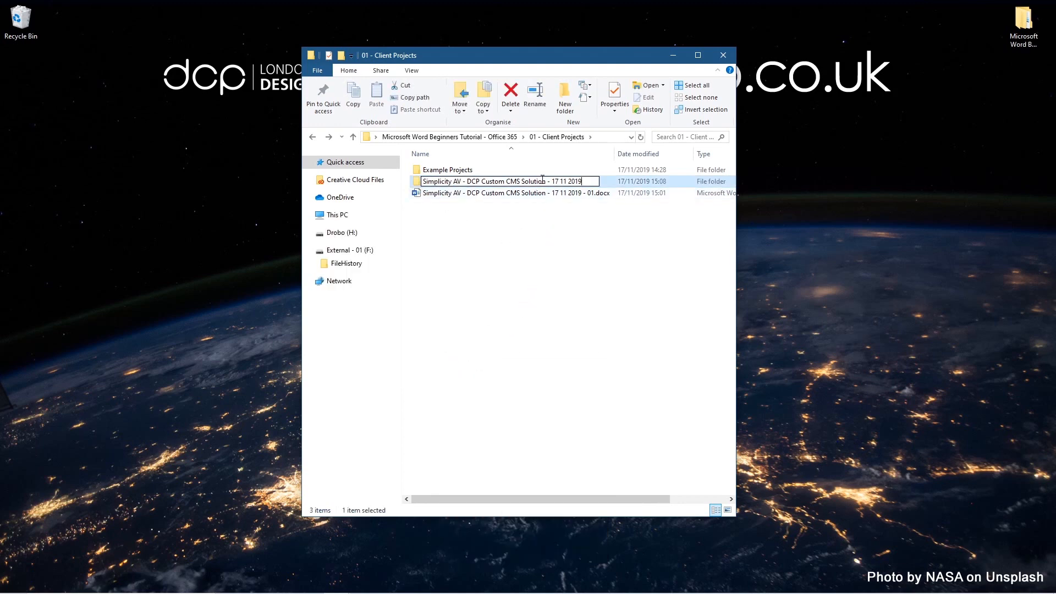
{"action": "left_click_drag", "start_coordinate": [546, 182], "coordinate": [629, 181]}
{"action": "key", "text": "BackSpace"}
{"action": "left_click", "coordinate": [585, 254]}
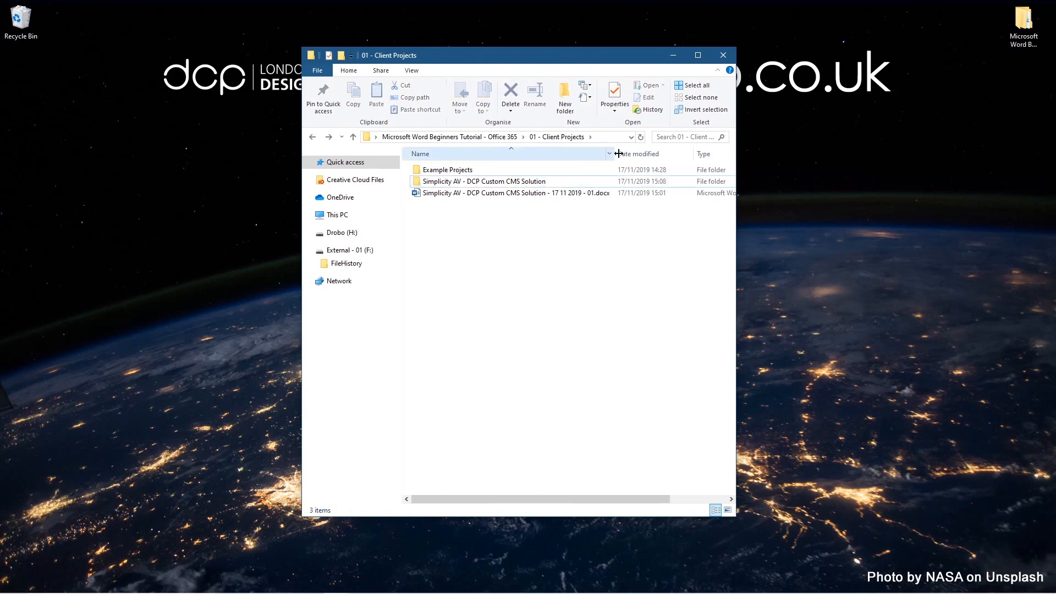
Step: Move the proposal document into the new folder and auto-fit the Name, Date modified and Type columns
{"action": "mouse_move", "coordinate": [484, 194]}
{"action": "left_mouse_down"}
{"action": "mouse_move", "coordinate": [452, 175]}
{"action": "mouse_move", "coordinate": [471, 184]}
{"action": "left_mouse_up"}
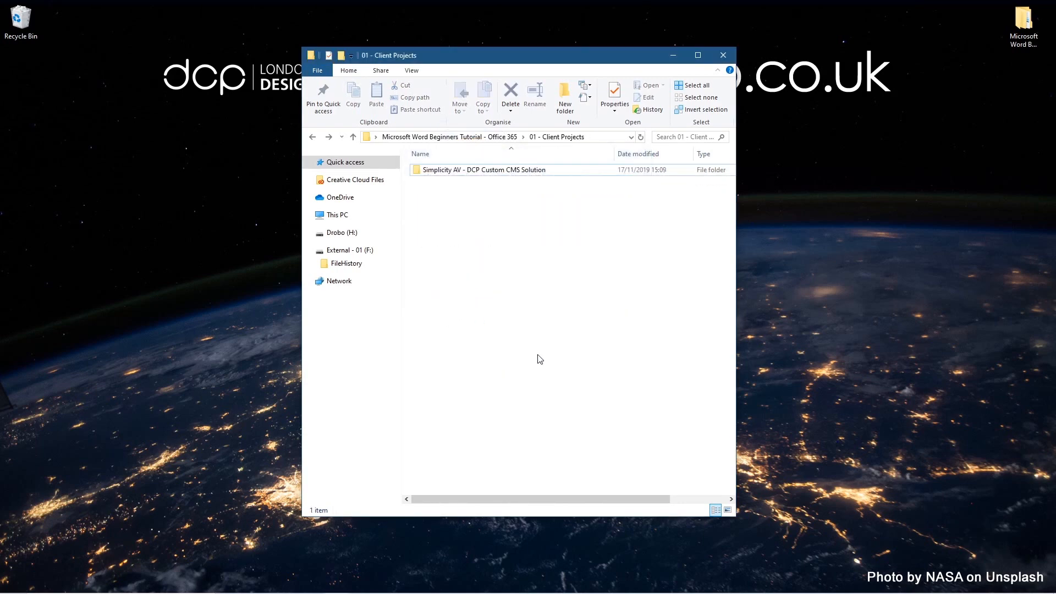
{"action": "double_click", "coordinate": [615, 154]}
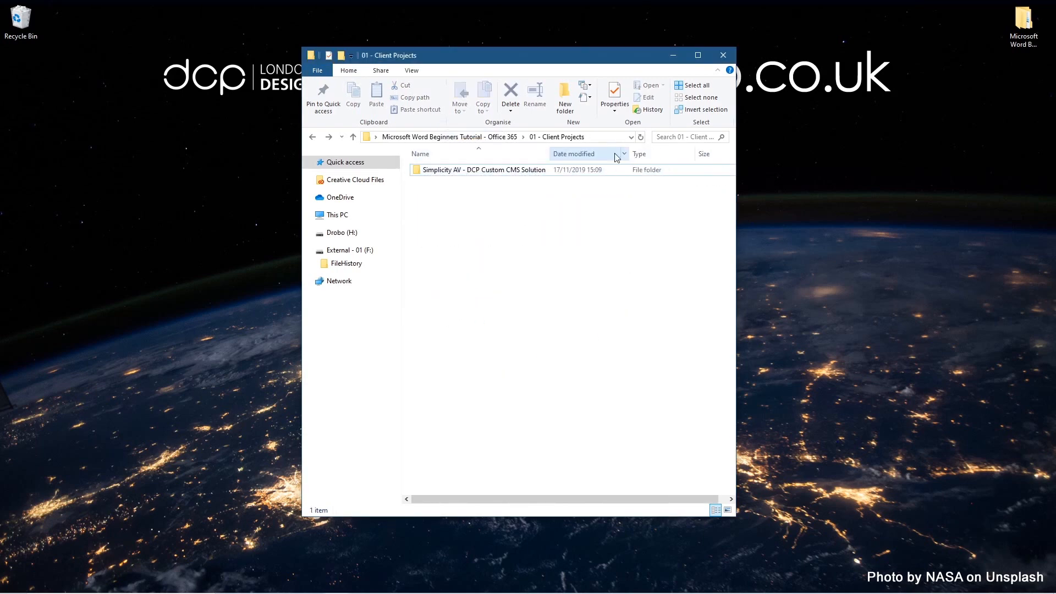
{"action": "left_click", "coordinate": [626, 155]}
{"action": "double_click", "coordinate": [629, 154]}
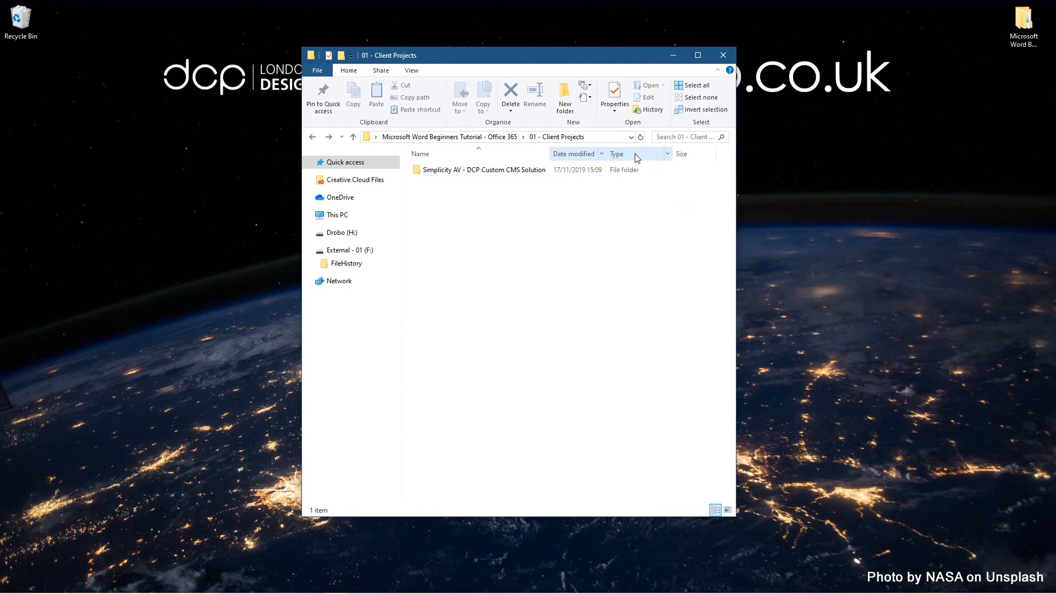
{"action": "double_click", "coordinate": [672, 152]}
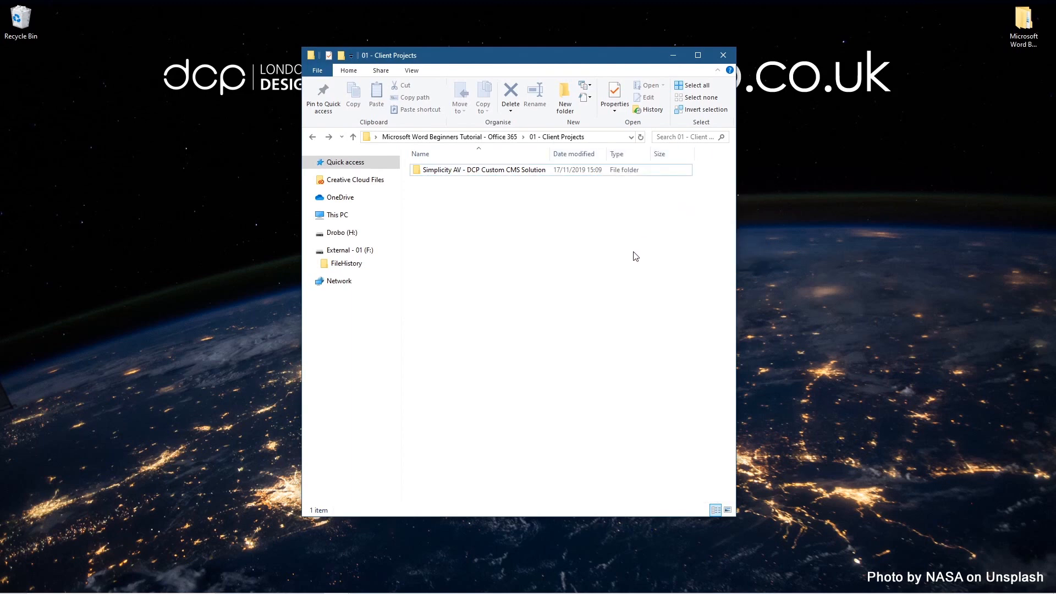
{"action": "left_click", "coordinate": [903, 583]}
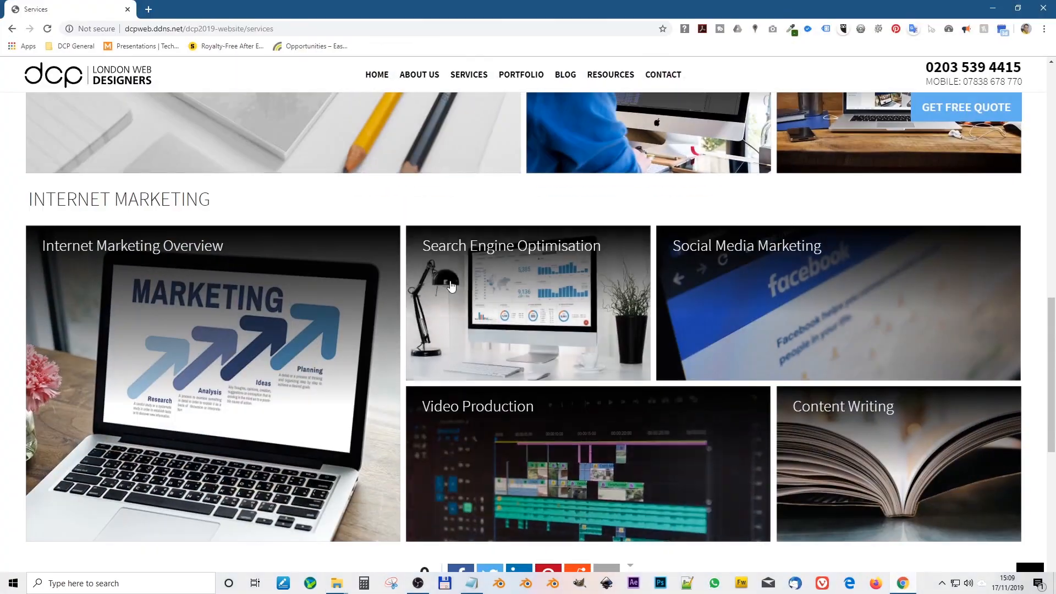
Step: Find and open the Pretty bean Coffee project on the DCP portfolio page
{"action": "left_click", "coordinate": [521, 74]}
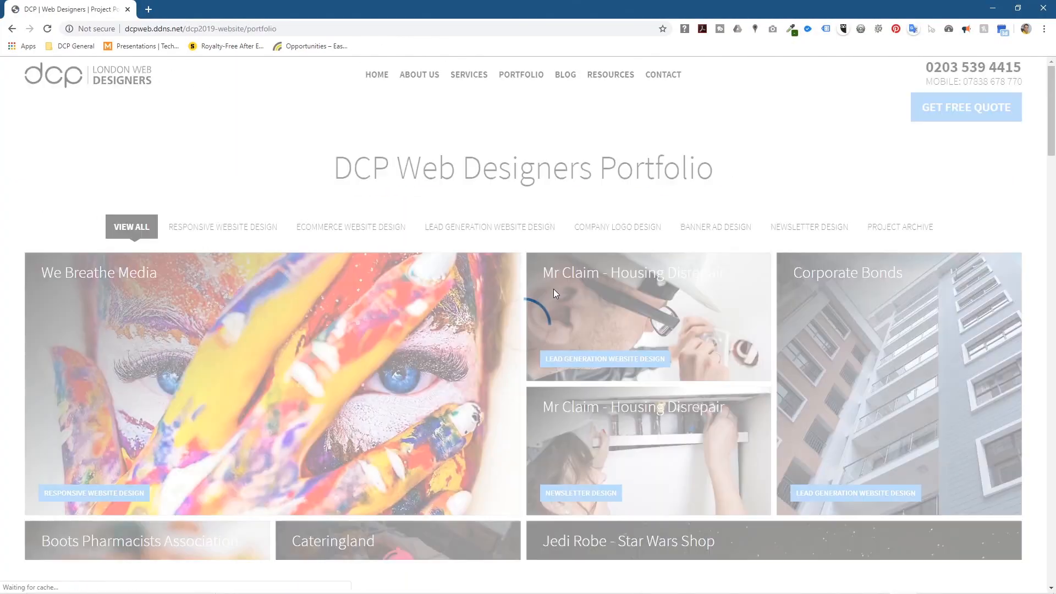
{"action": "scroll", "coordinate": [627, 340], "scroll_direction": "down", "scroll_amount": 7}
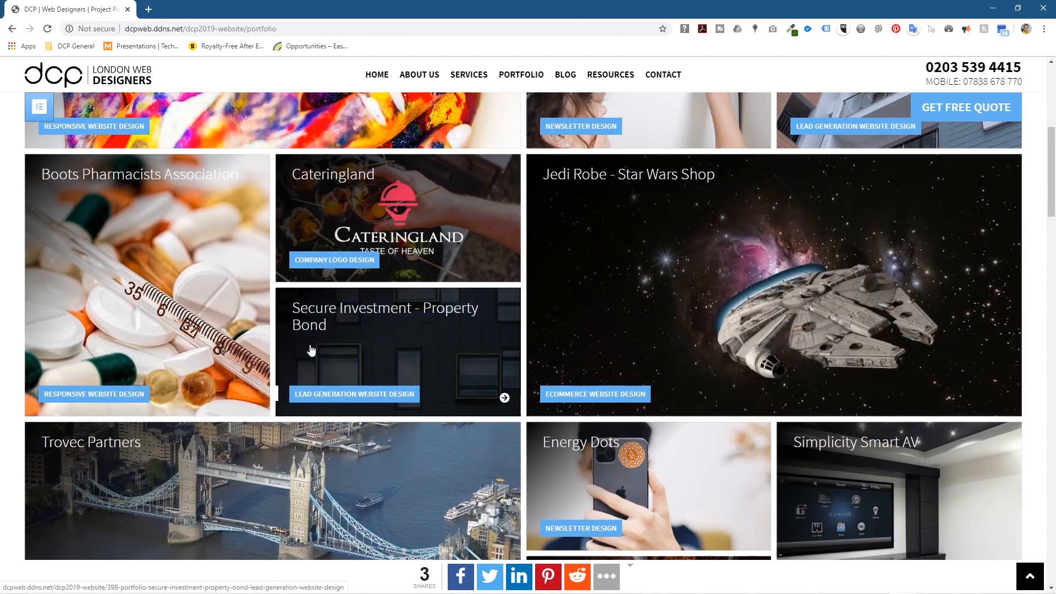
{"action": "scroll", "coordinate": [384, 350], "scroll_direction": "down", "scroll_amount": 4}
{"action": "scroll", "coordinate": [590, 319], "scroll_direction": "down", "scroll_amount": 5}
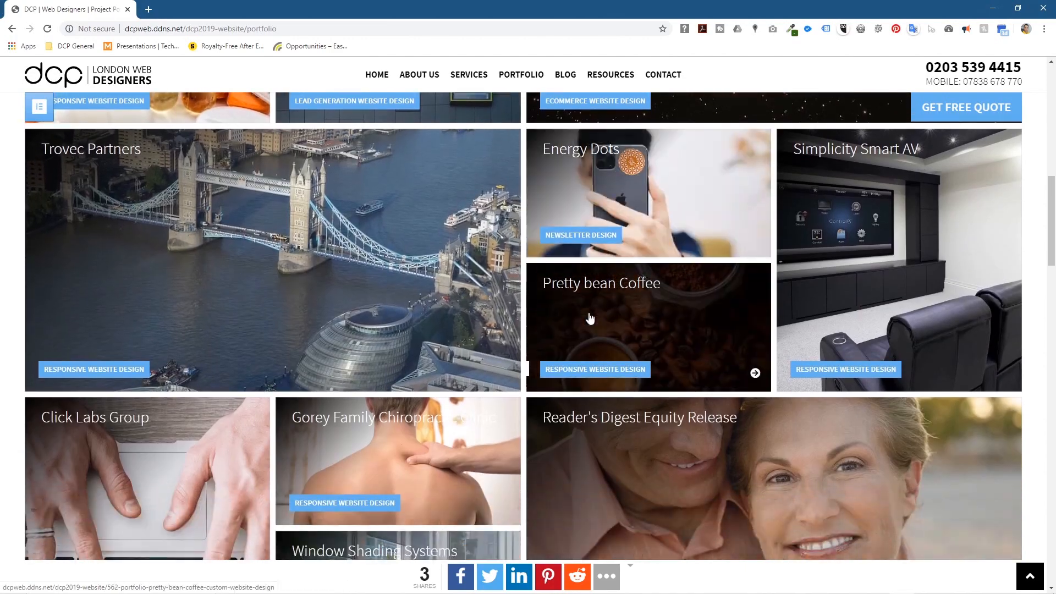
{"action": "scroll", "coordinate": [589, 319], "scroll_direction": "up", "scroll_amount": 1}
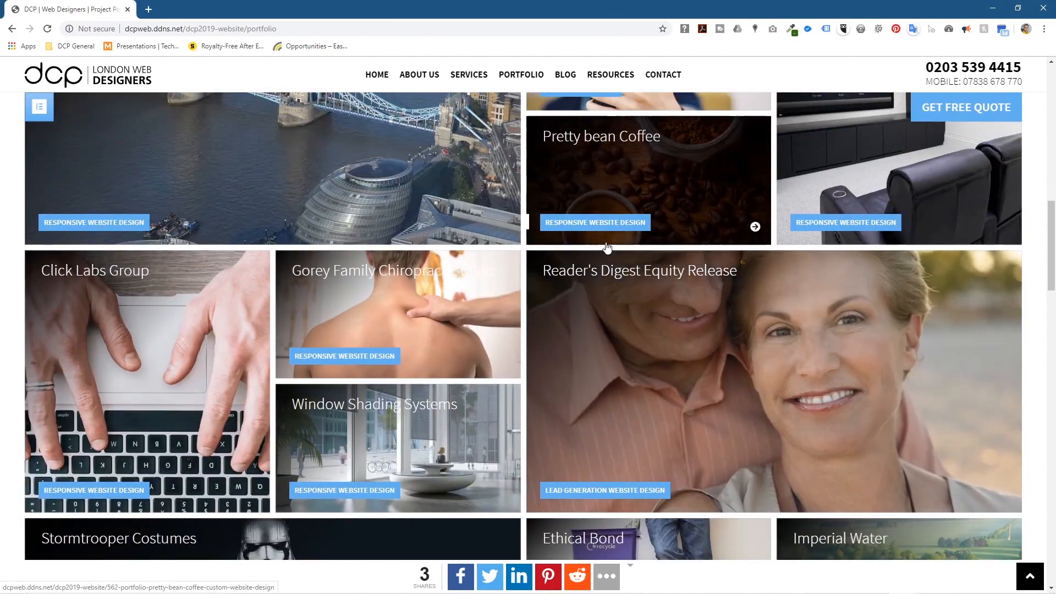
{"action": "scroll", "coordinate": [616, 250], "scroll_direction": "up", "scroll_amount": 2}
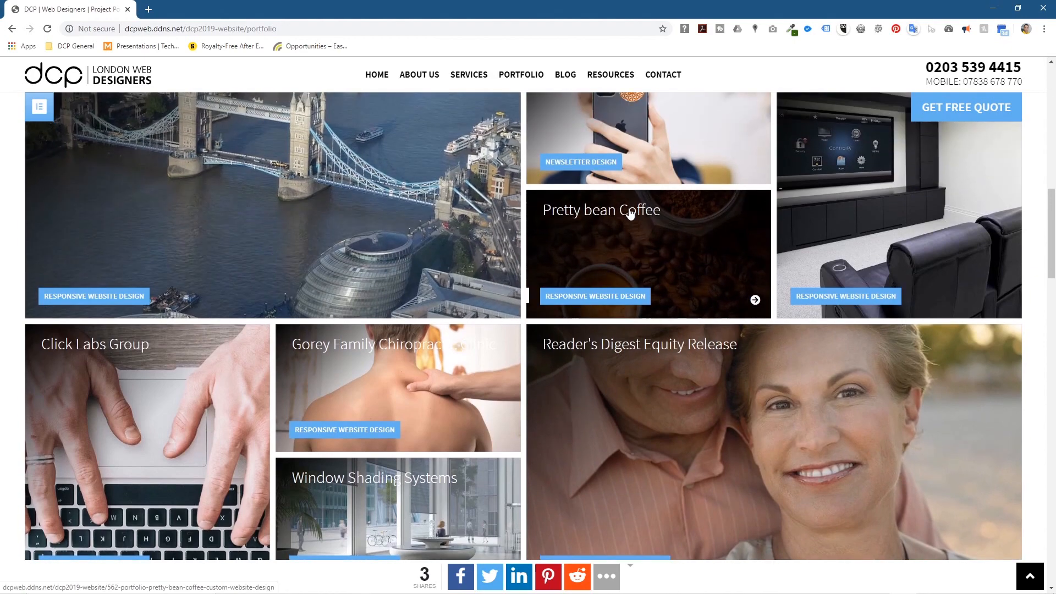
{"action": "left_click", "coordinate": [608, 221]}
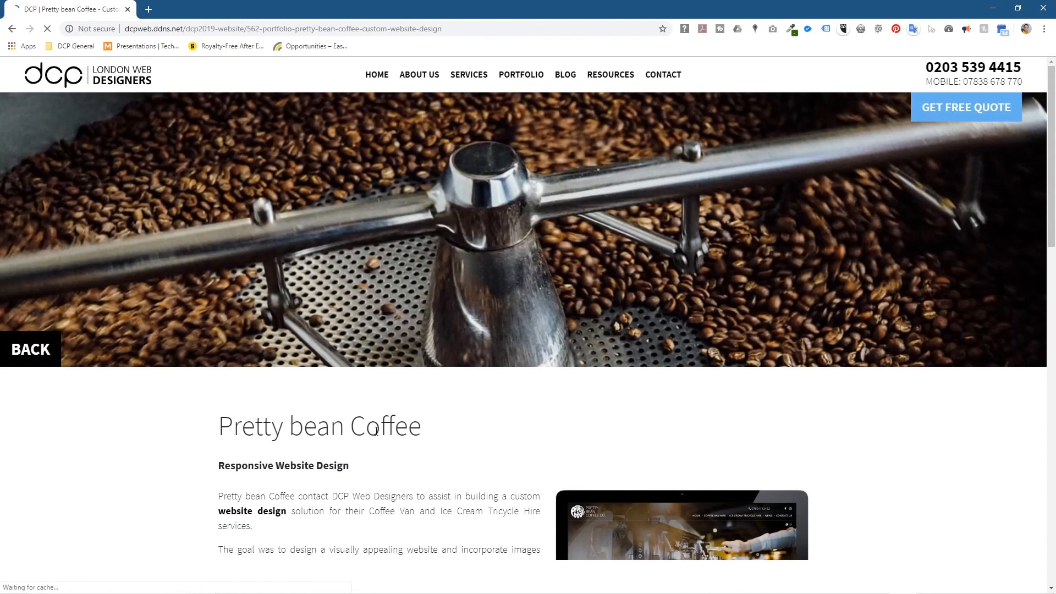
Step: Copy the Pretty bean Coffee title and minimize Chrome
{"action": "left_click_drag", "start_coordinate": [440, 428], "coordinate": [192, 427]}
{"action": "right_click", "coordinate": [287, 424]}
{"action": "left_click", "coordinate": [317, 430]}
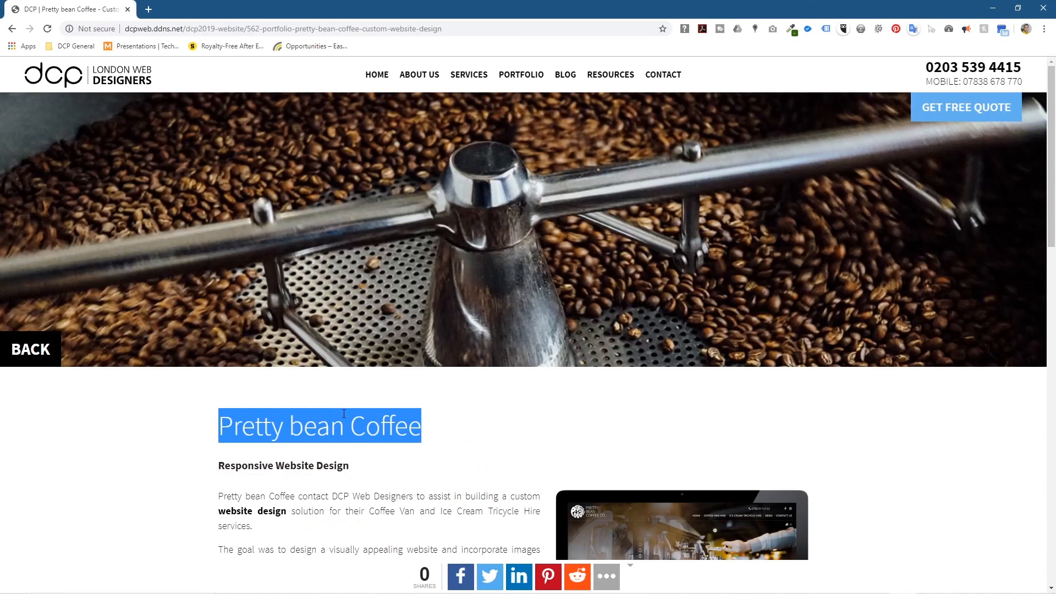
{"action": "left_click", "coordinate": [993, 8]}
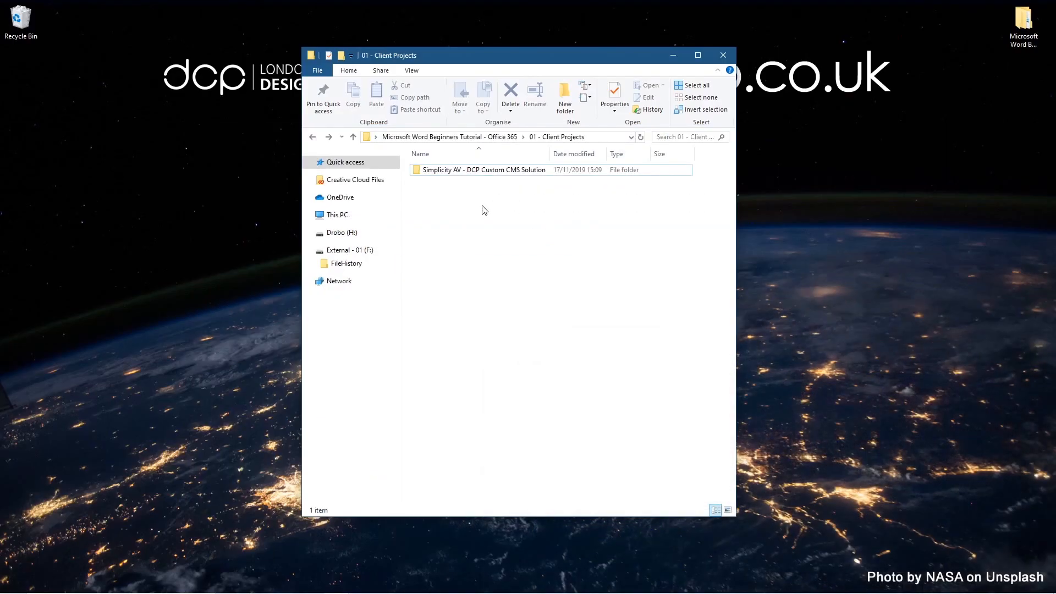
Step: Duplicate the Simplicity AV folder and rename the copy 'Pretty bean Coffee - DCP Custom CMS Solution'
{"action": "left_click", "coordinate": [465, 171]}
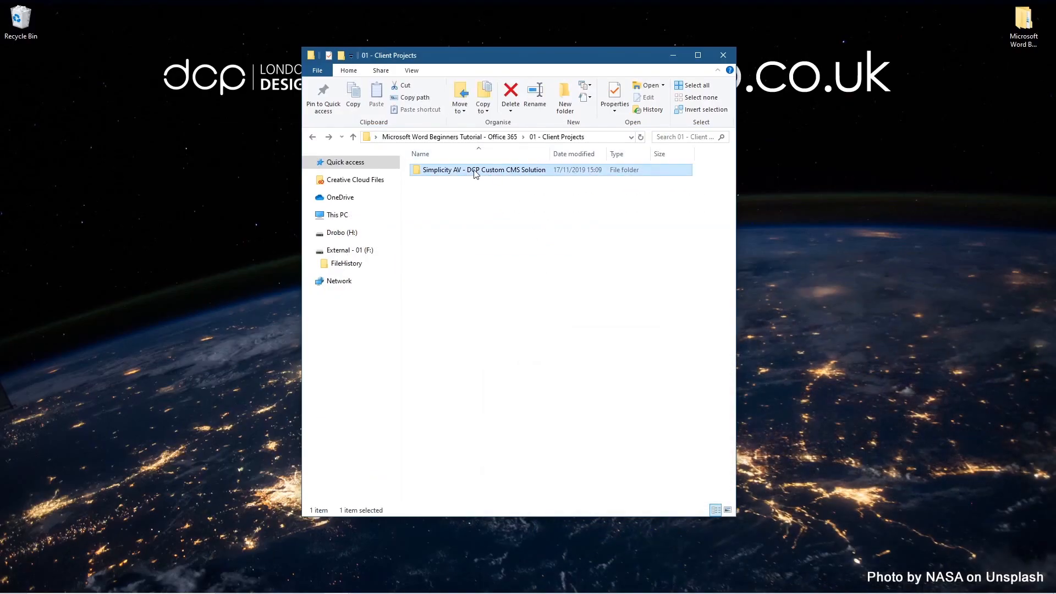
{"action": "left_click_drag", "start_coordinate": [473, 173], "coordinate": [477, 236]}
{"action": "left_click", "coordinate": [517, 285]}
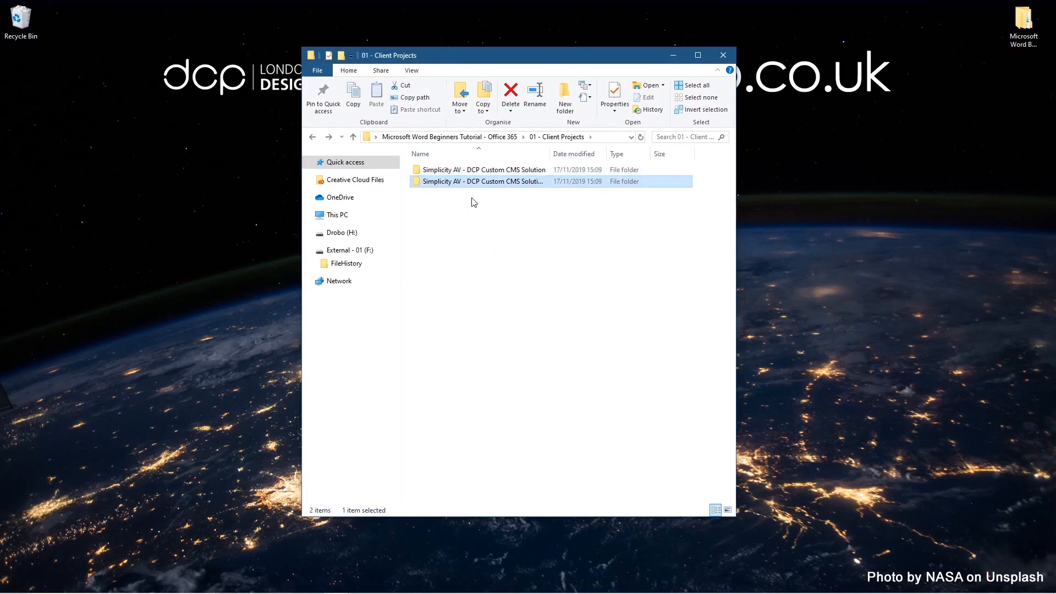
{"action": "key", "text": "F2"}
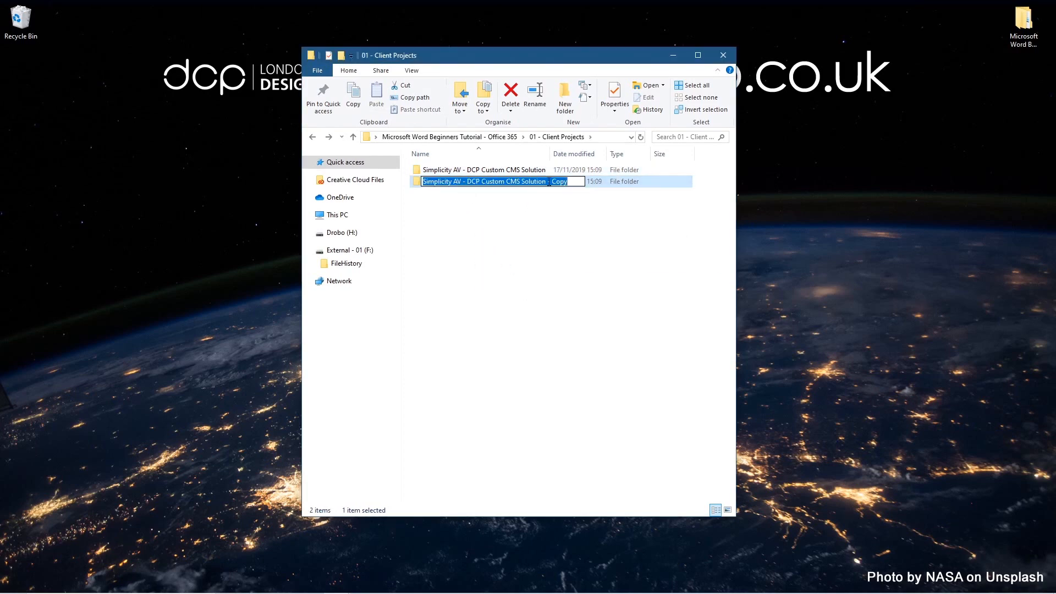
{"action": "left_click_drag", "start_coordinate": [459, 183], "coordinate": [378, 181]}
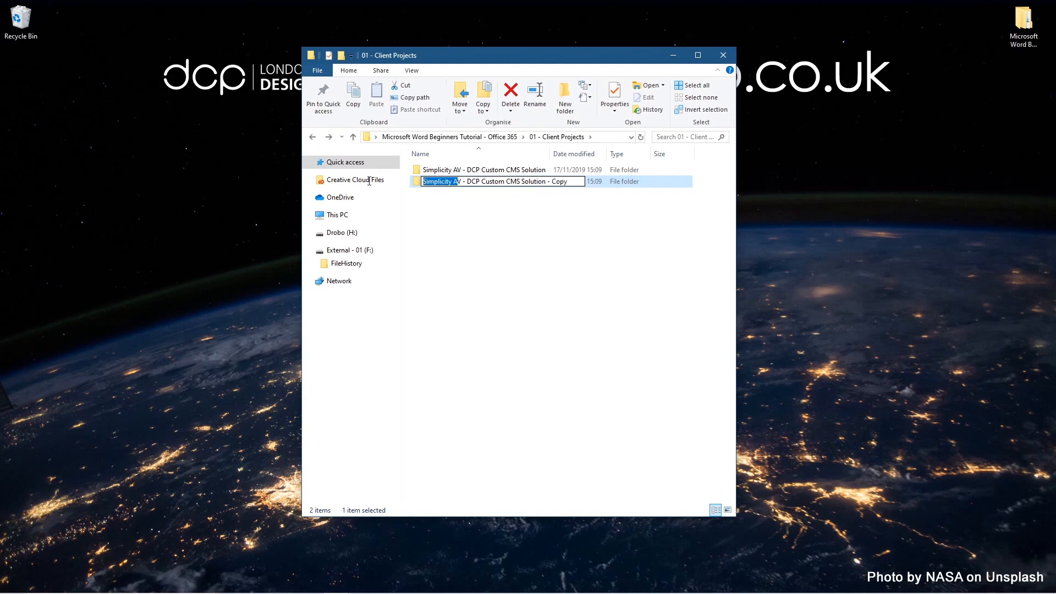
{"action": "type", "text": "Pretty bean Coffee"}
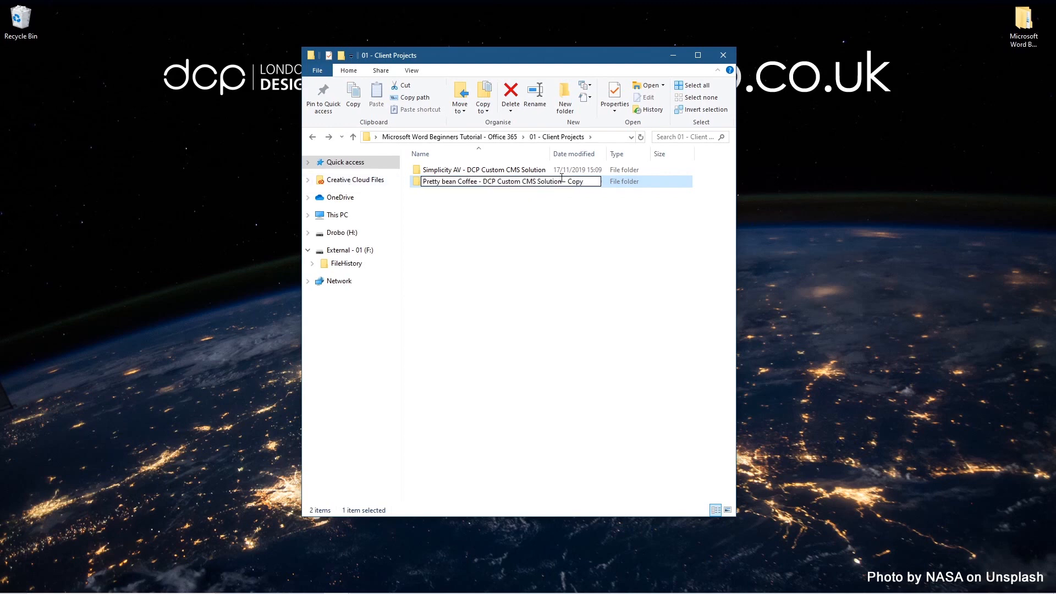
{"action": "left_click_drag", "start_coordinate": [576, 184], "coordinate": [670, 184]}
{"action": "key", "text": "BackSpace"}
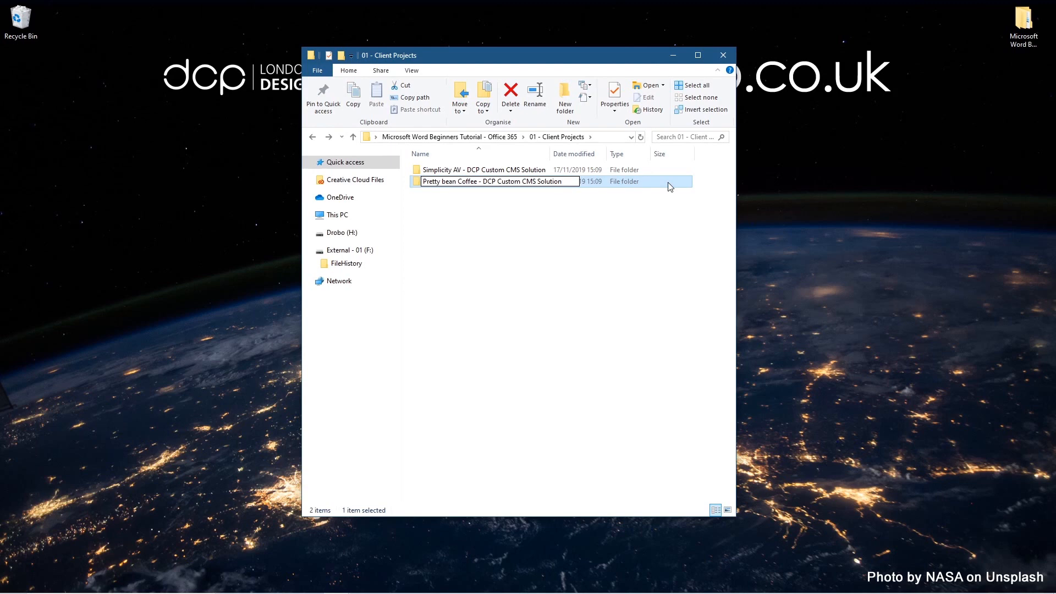
{"action": "key", "text": "Return"}
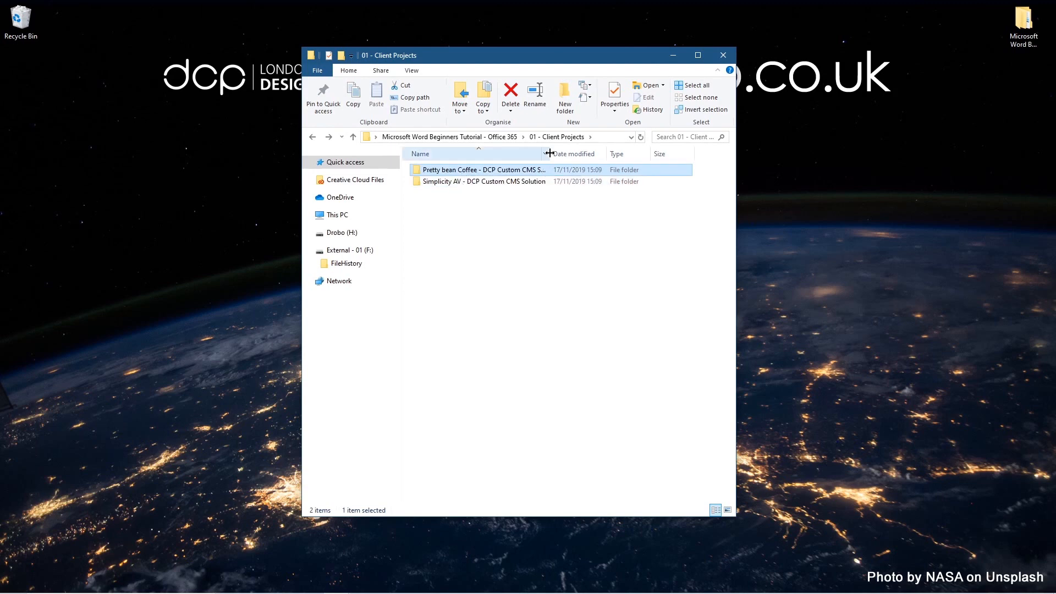
{"action": "left_click_drag", "start_coordinate": [550, 153], "coordinate": [567, 153]}
{"action": "left_click", "coordinate": [591, 155]}
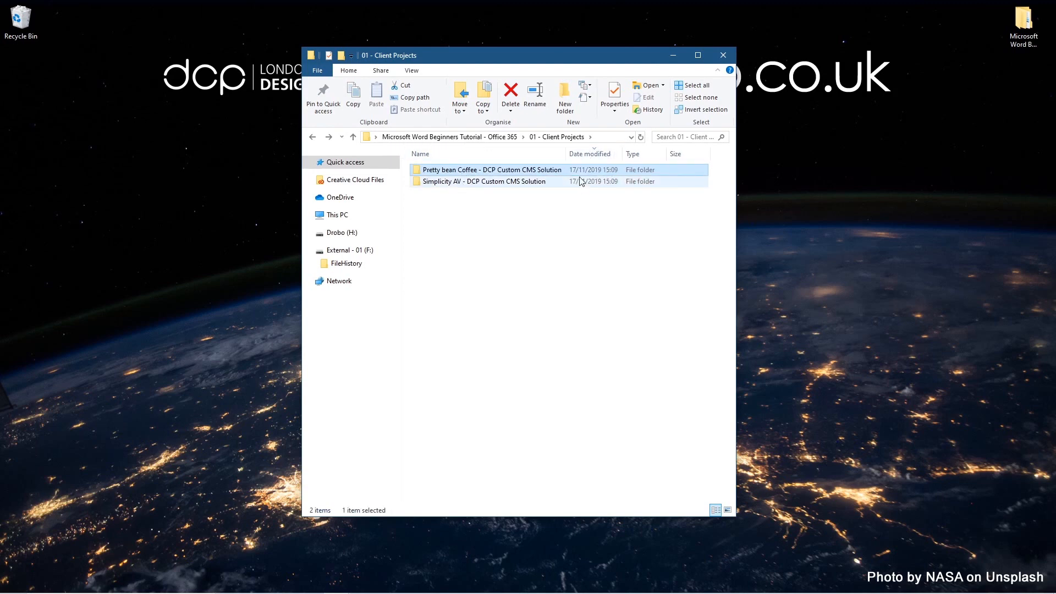
Step: Rename the proposal inside to 'Pretty bean Coffee - DCP Custom CMS Solution - 17 11 2019 - 01.docx' and open it
{"action": "double_click", "coordinate": [486, 174]}
{"action": "left_click", "coordinate": [450, 183]}
{"action": "left_click", "coordinate": [500, 185]}
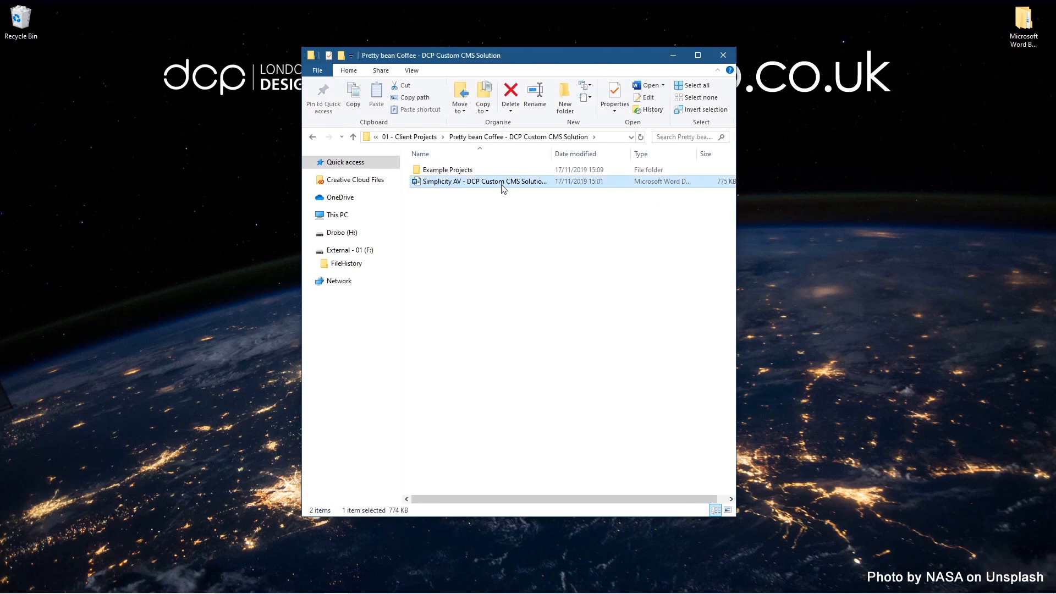
{"action": "left_click", "coordinate": [546, 181]}
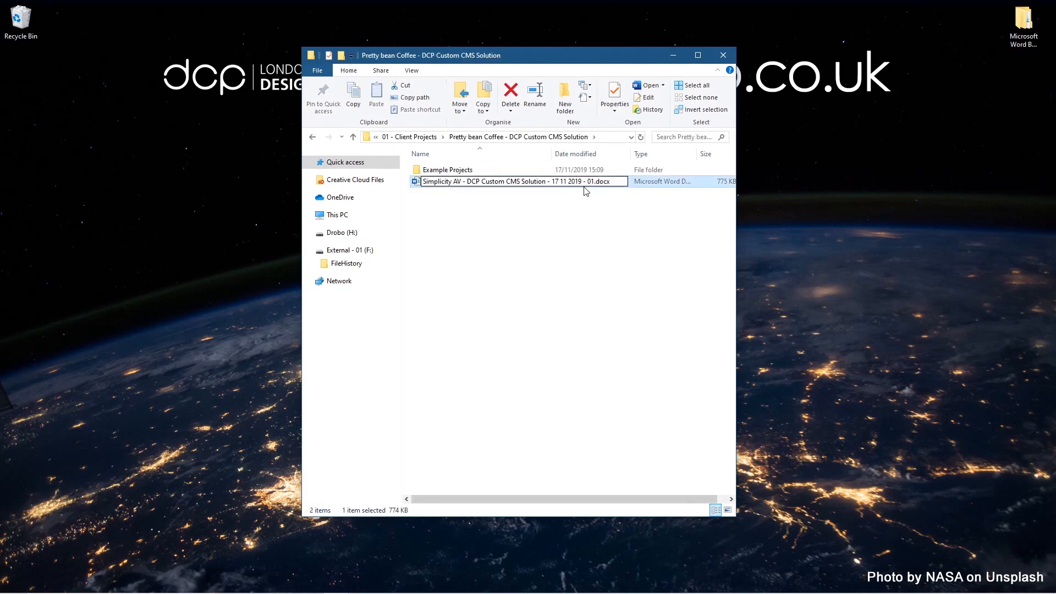
{"action": "key", "text": "ctrl+shift+Left"}
{"action": "key", "text": "ctrl+shift+Left"}
{"action": "key", "text": "ctrl+v"}
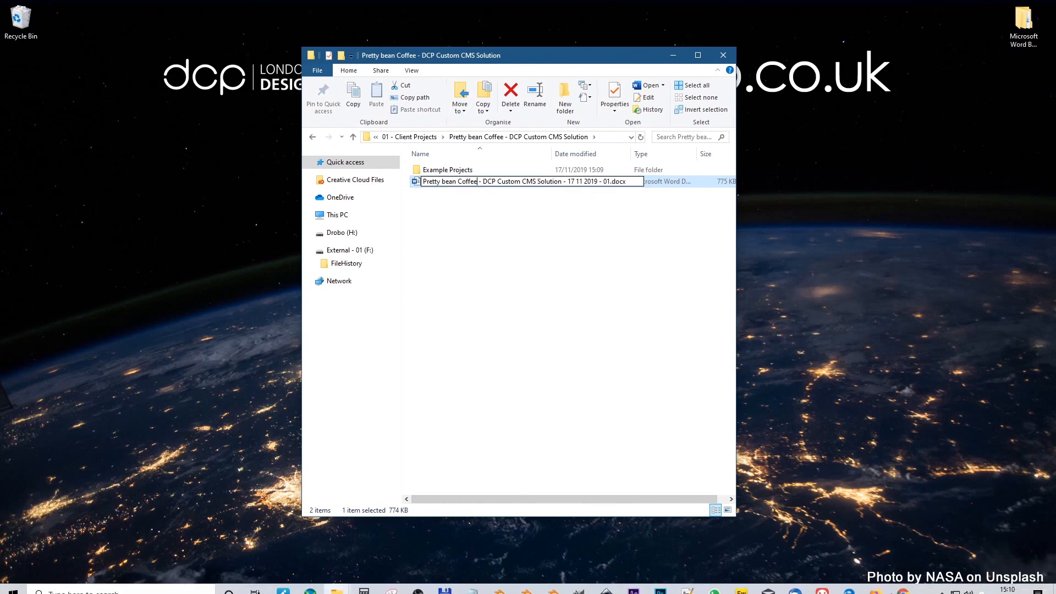
{"action": "mouse_move", "coordinate": [1010, 590]}
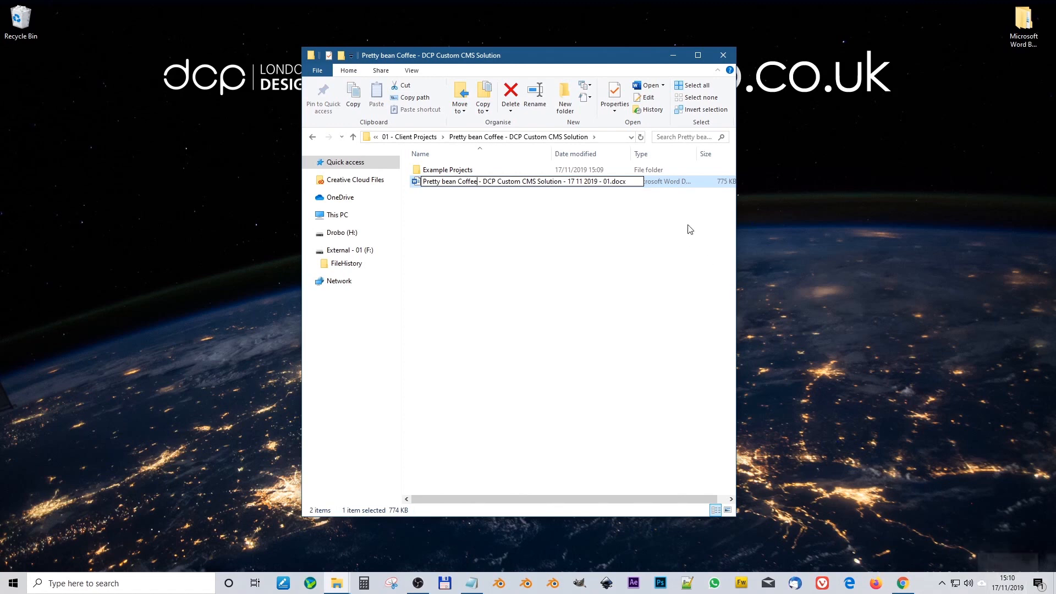
{"action": "left_click_drag", "start_coordinate": [568, 182], "coordinate": [574, 182]}
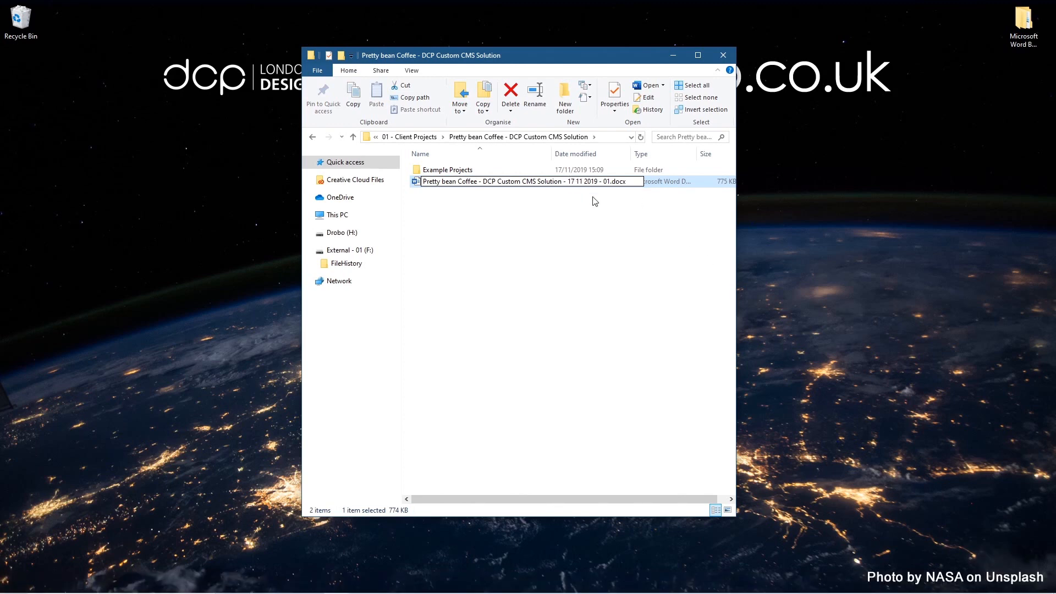
{"action": "key", "text": "Return"}
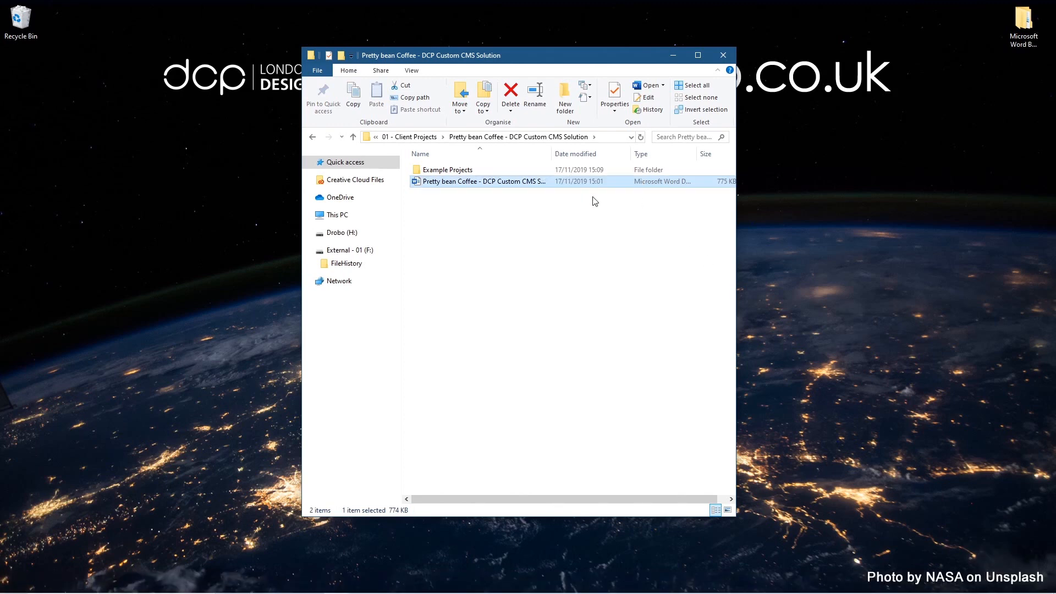
{"action": "key", "text": "Return"}
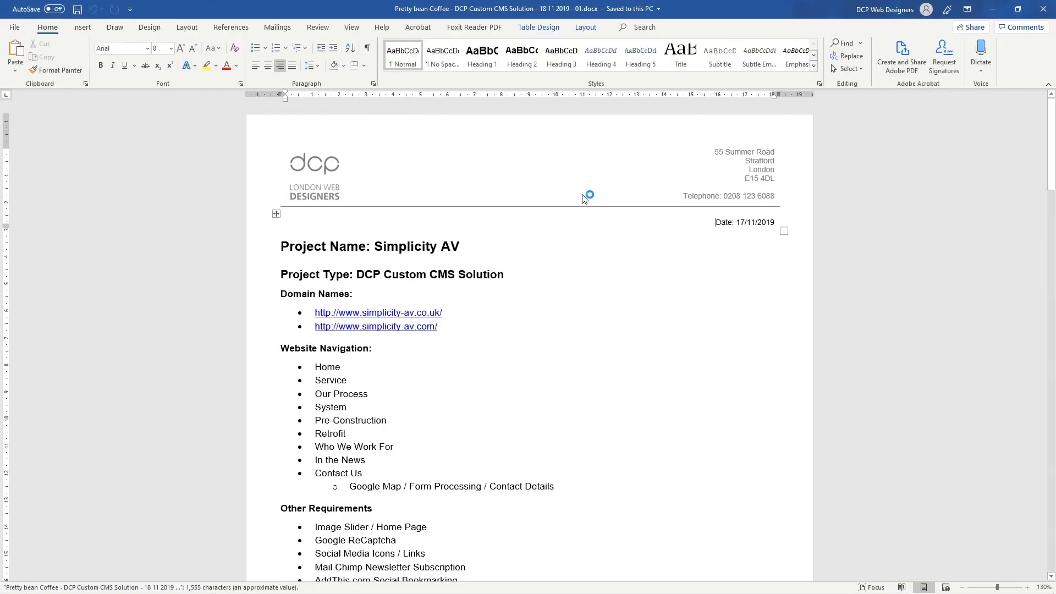
Step: Change the proposal date from 17/11/2019 to 18/11/2019
{"action": "left_click_drag", "start_coordinate": [745, 223], "coordinate": [775, 233]}
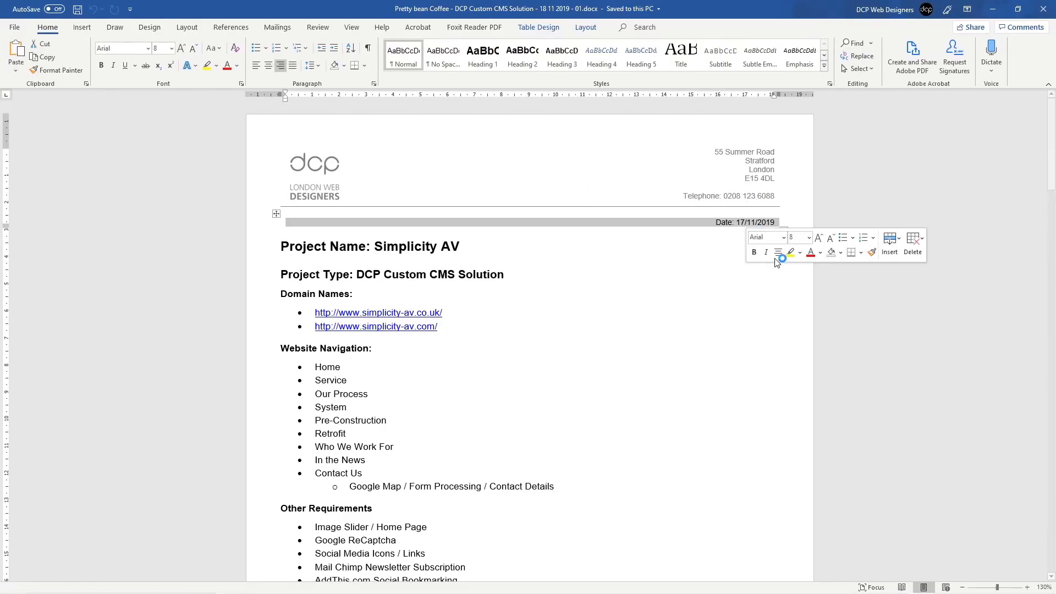
{"action": "left_click", "coordinate": [746, 223]}
{"action": "key", "text": "BackSpace"}
{"action": "type", "text": "8"}
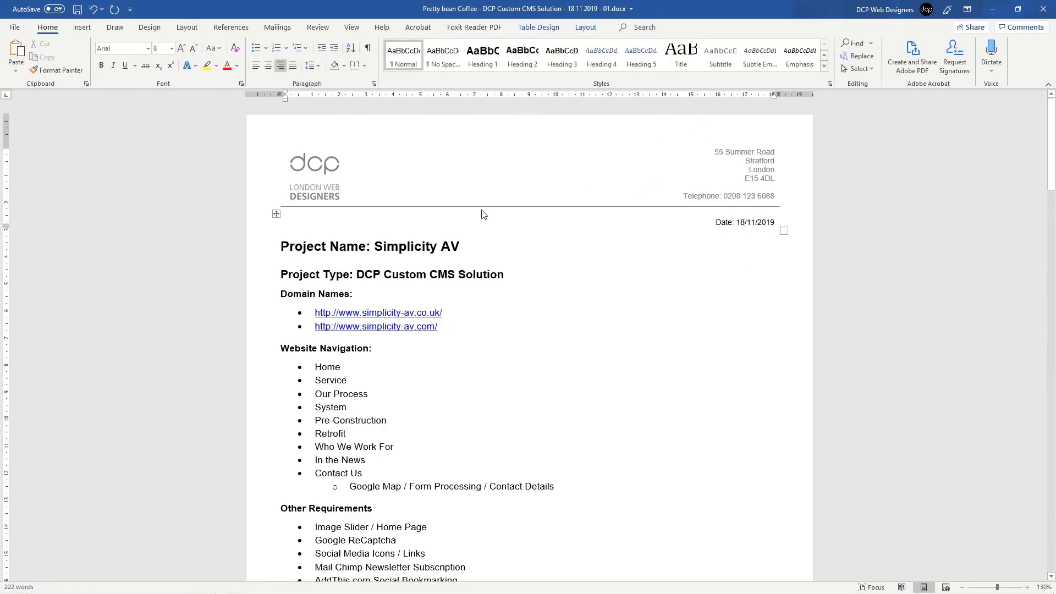
Step: Strip the formatting from the copied Pretty bean Coffee text via Notepad after two undone pastes
{"action": "left_click_drag", "start_coordinate": [466, 243], "coordinate": [375, 247]}
{"action": "key", "text": "ctrl+v"}
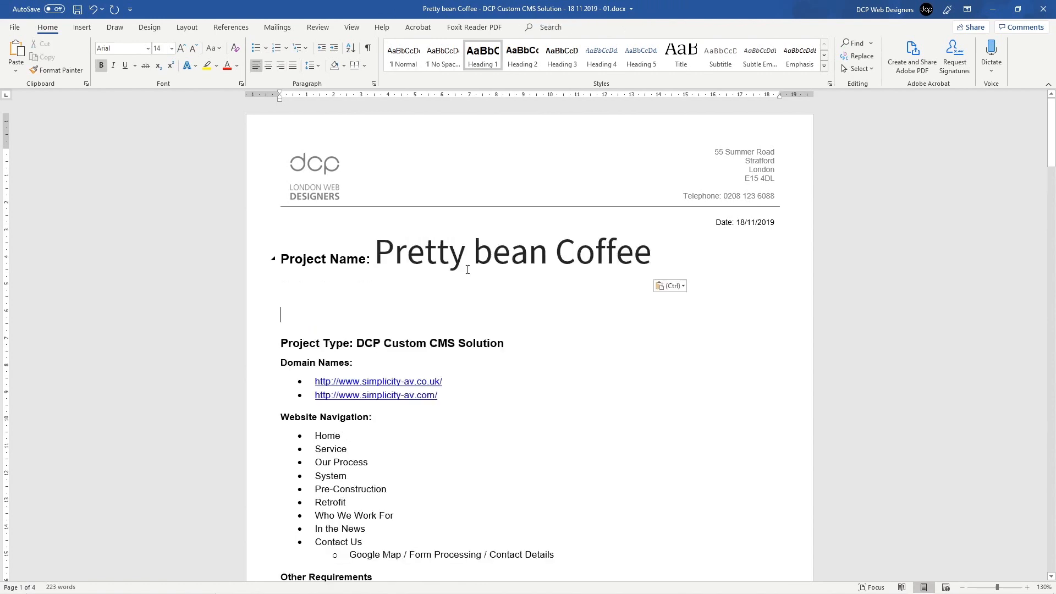
{"action": "key", "text": "ctrl+z"}
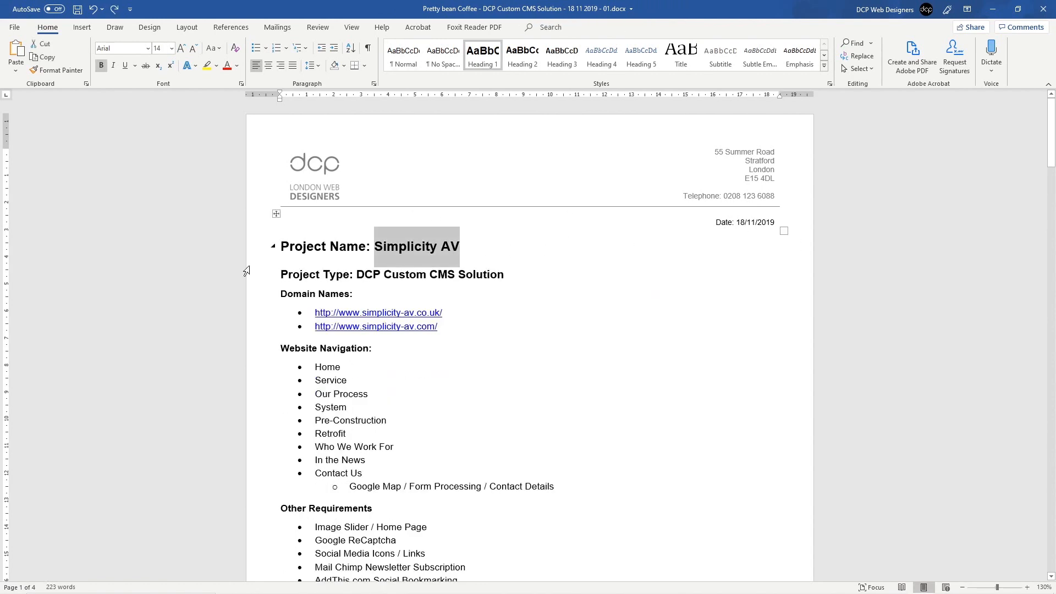
{"action": "key", "text": "ctrl+v"}
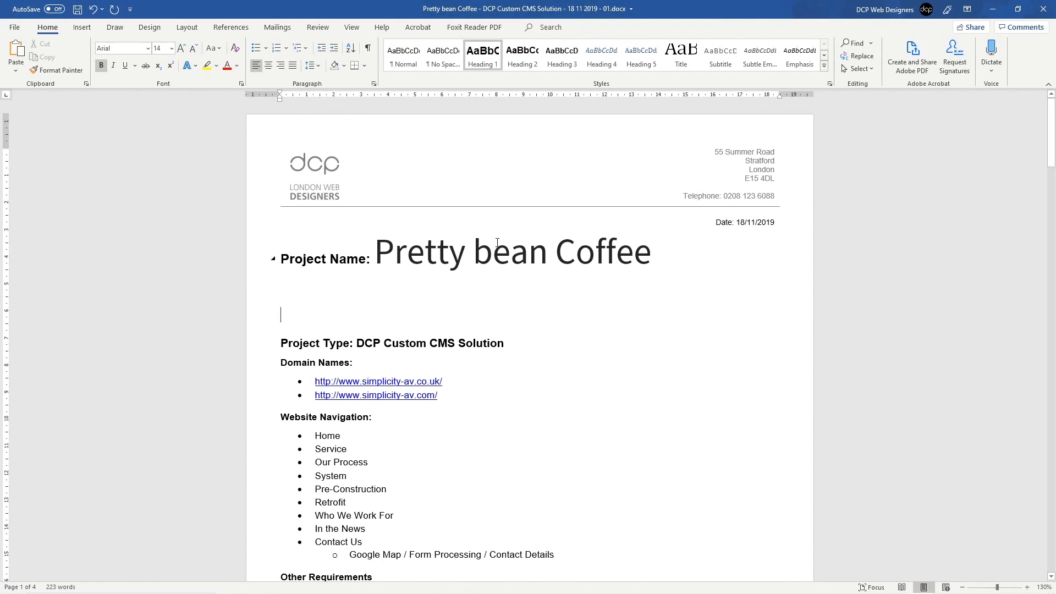
{"action": "key", "text": "ctrl+z"}
{"action": "key", "text": "alt+Tab"}
{"action": "key", "text": "alt+Tab"}
{"action": "key", "text": "alt+Tab"}
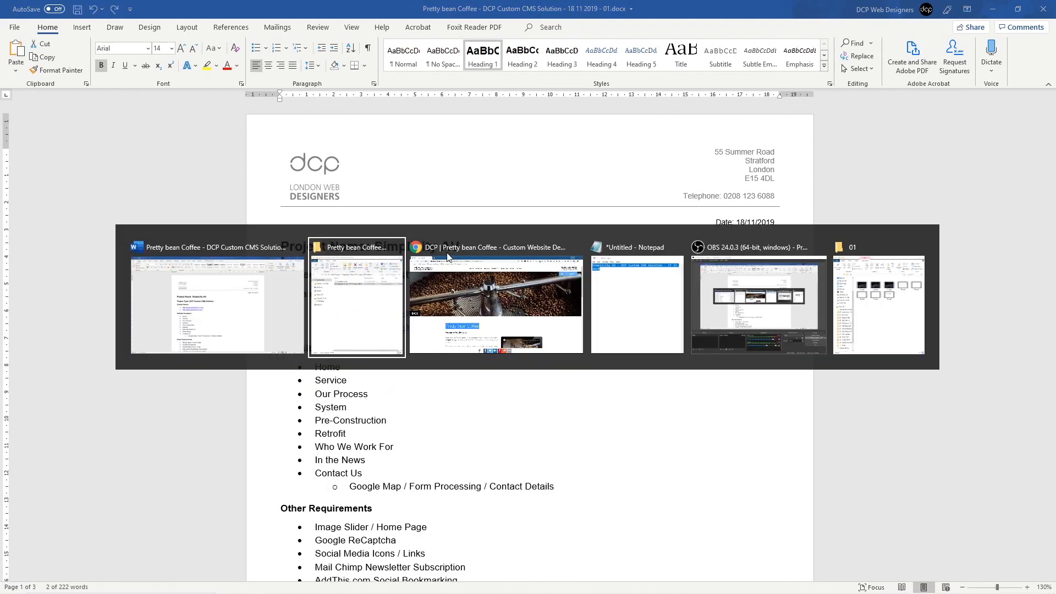
{"action": "left_click", "coordinate": [116, 233]}
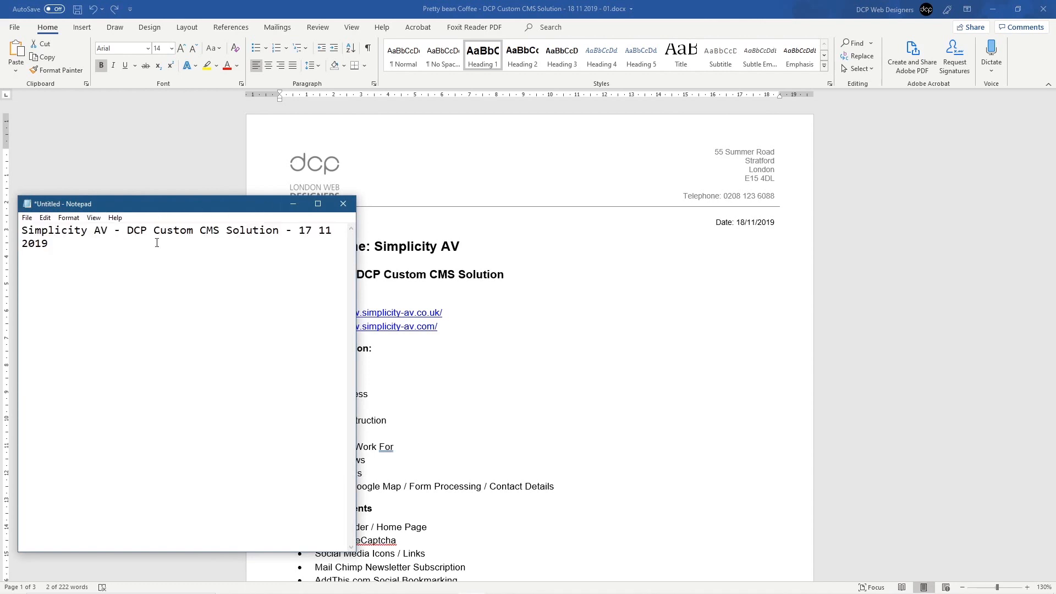
{"action": "key", "text": "ctrl+a"}
{"action": "key", "text": "ctrl+v"}
{"action": "key", "text": "ctrl+a"}
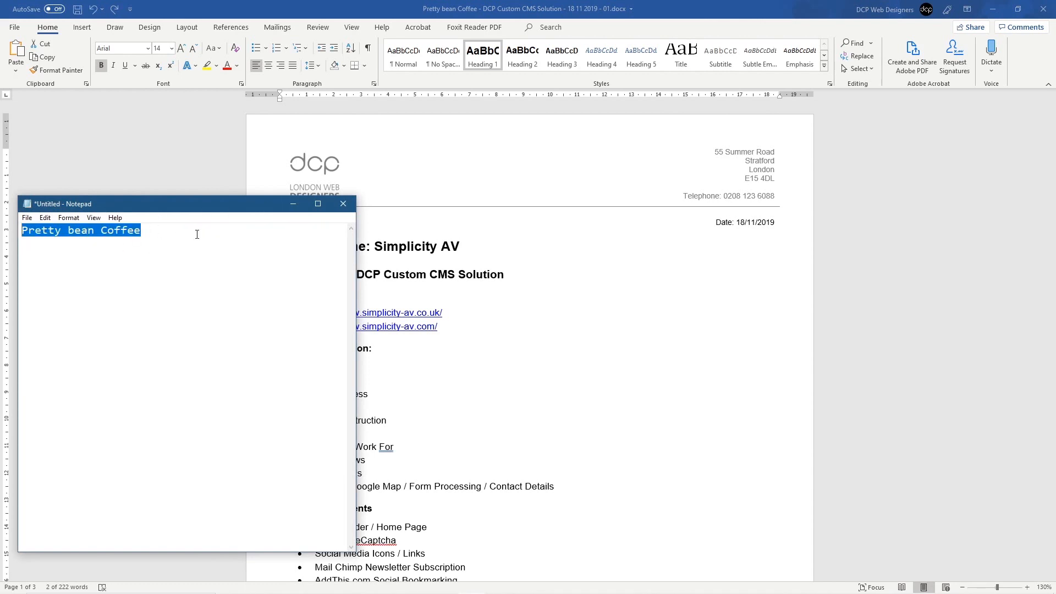
{"action": "key", "text": "ctrl+x"}
Step: Replace Simplicity AV in the project name heading with 'Pretty Bean Coffee'
{"action": "left_click_drag", "start_coordinate": [375, 247], "coordinate": [467, 248]}
{"action": "key", "text": "ctrl+v"}
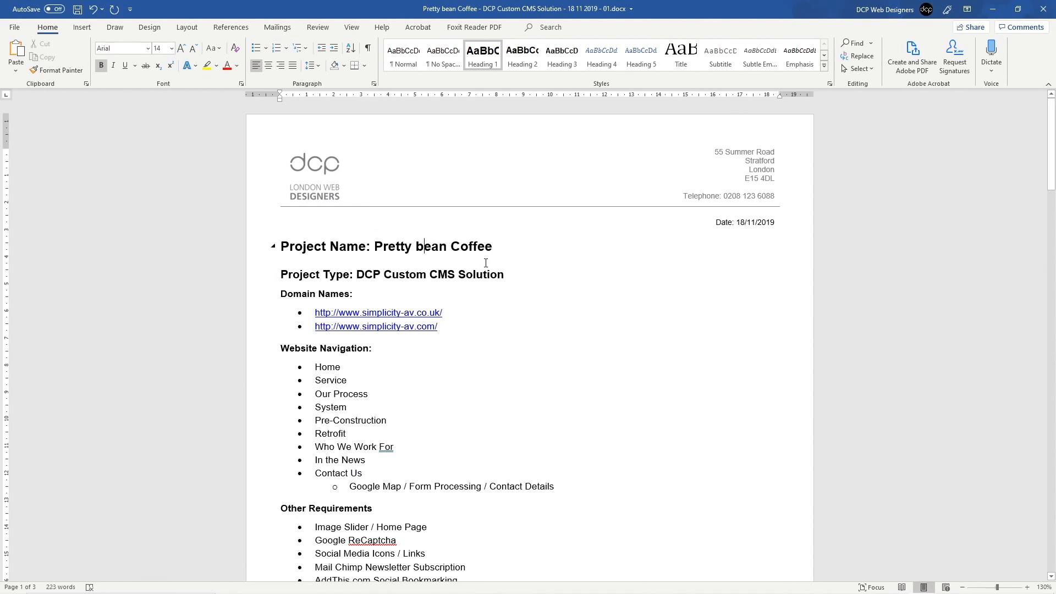
{"action": "key", "text": "BackSpace"}
{"action": "type", "text": "B"}
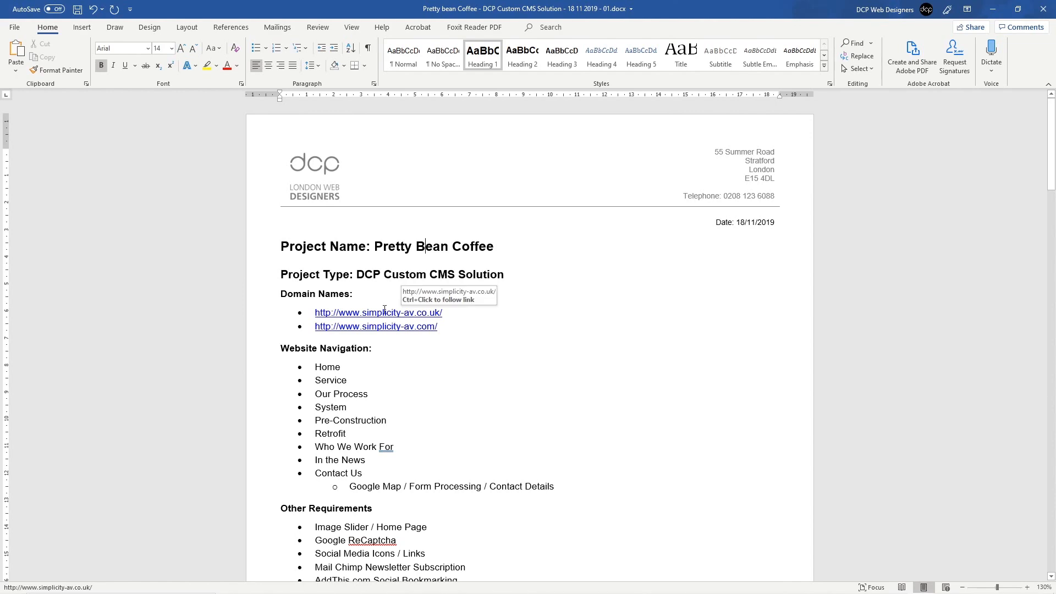
{"action": "scroll", "coordinate": [321, 251], "scroll_direction": "down", "scroll_amount": 2}
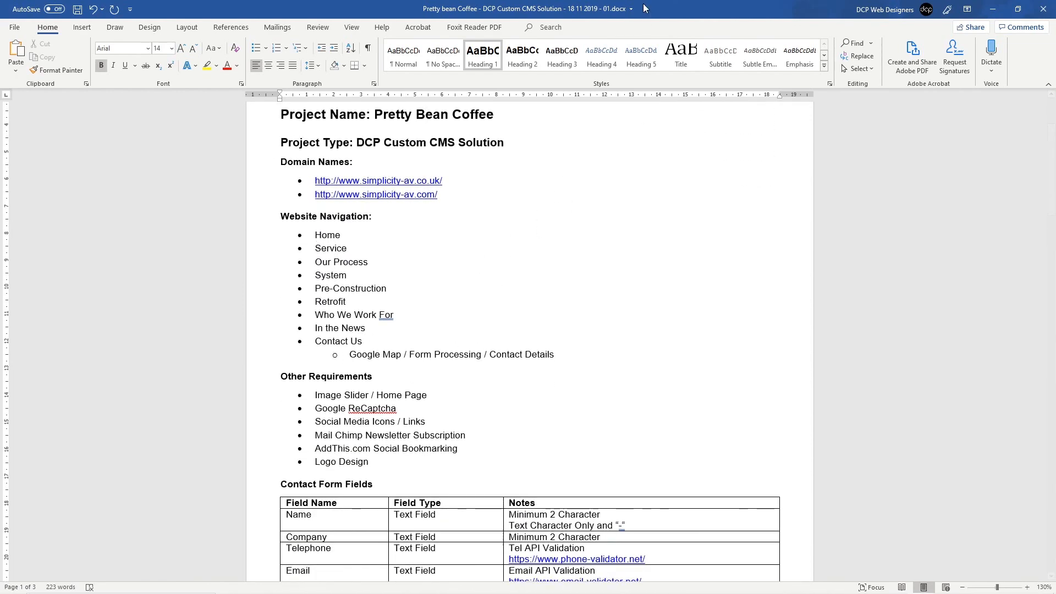
Step: Snap the proposal left beside Chrome and open the client's live website in a new tab
{"action": "key", "text": "super+Left"}
{"action": "left_click", "coordinate": [845, 261]}
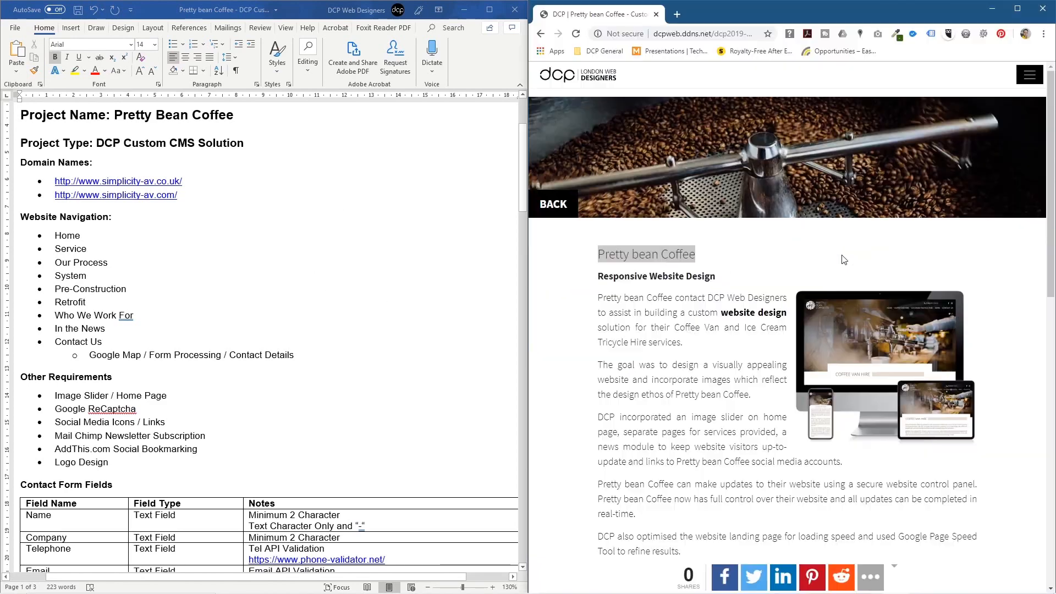
{"action": "left_click_drag", "start_coordinate": [741, 380], "coordinate": [713, 365]}
{"action": "left_click", "coordinate": [675, 339]}
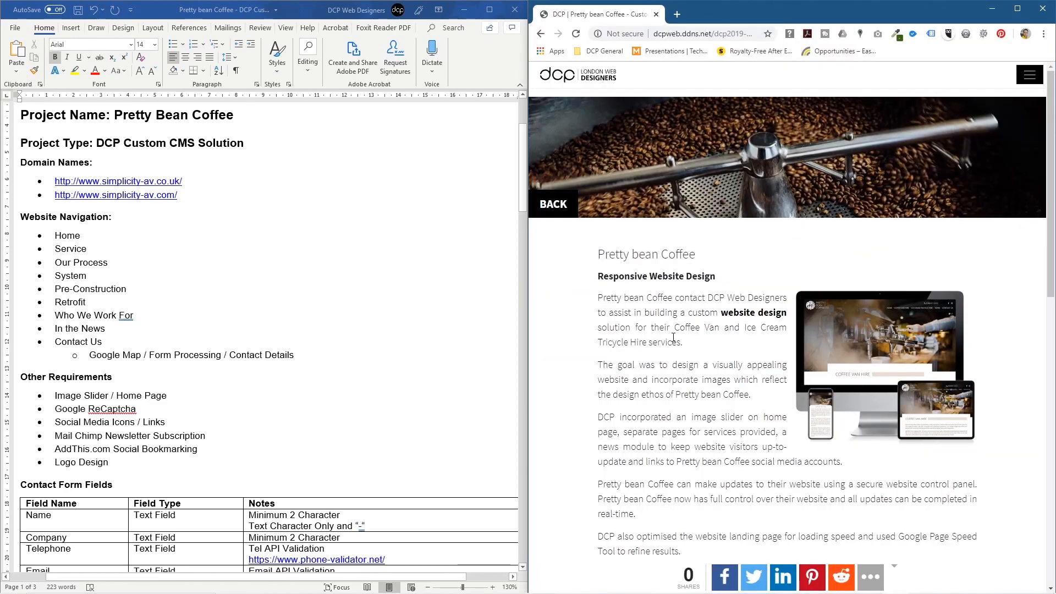
{"action": "scroll", "coordinate": [678, 357], "scroll_direction": "down", "scroll_amount": 5}
{"action": "left_click", "coordinate": [659, 400]}
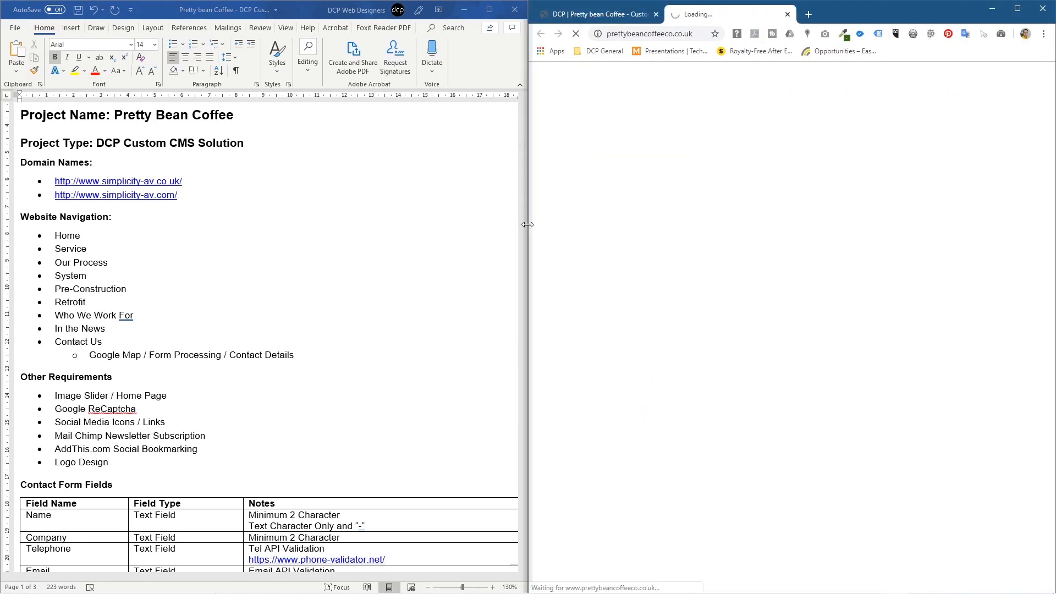
Step: Compare the website's menu with the Website Navigation list, then maximize Word again
{"action": "left_click_drag", "start_coordinate": [528, 224], "coordinate": [385, 227]}
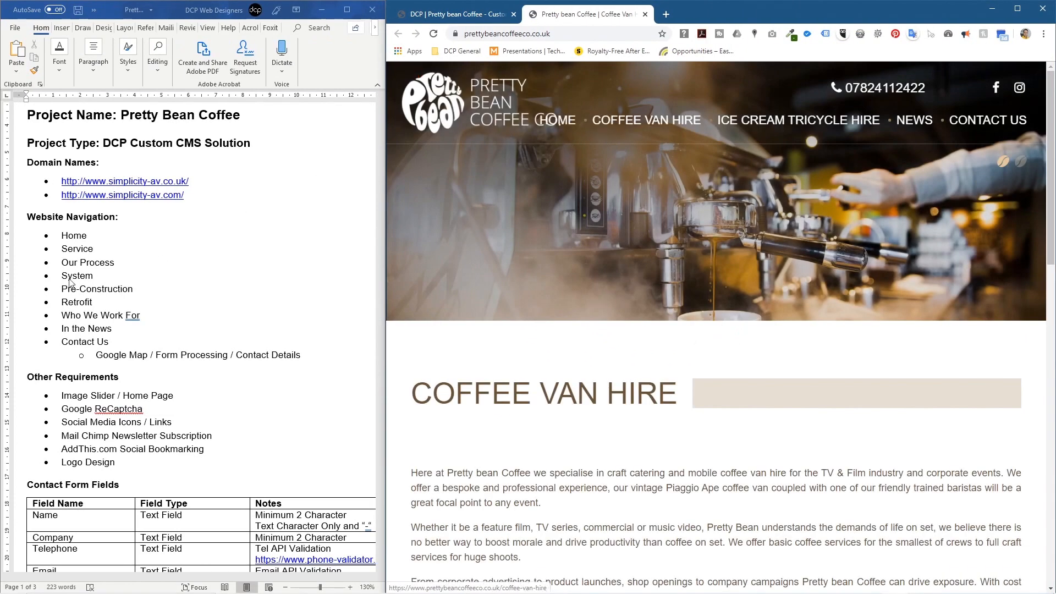
{"action": "left_click_drag", "start_coordinate": [387, 352], "coordinate": [306, 330]}
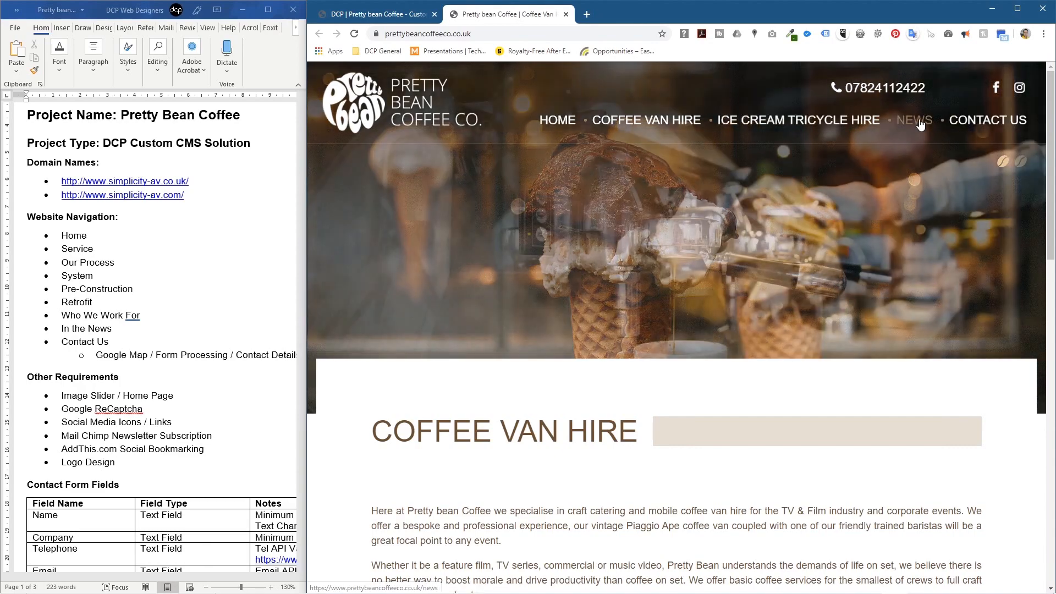
{"action": "left_click_drag", "start_coordinate": [79, 238], "coordinate": [88, 328]}
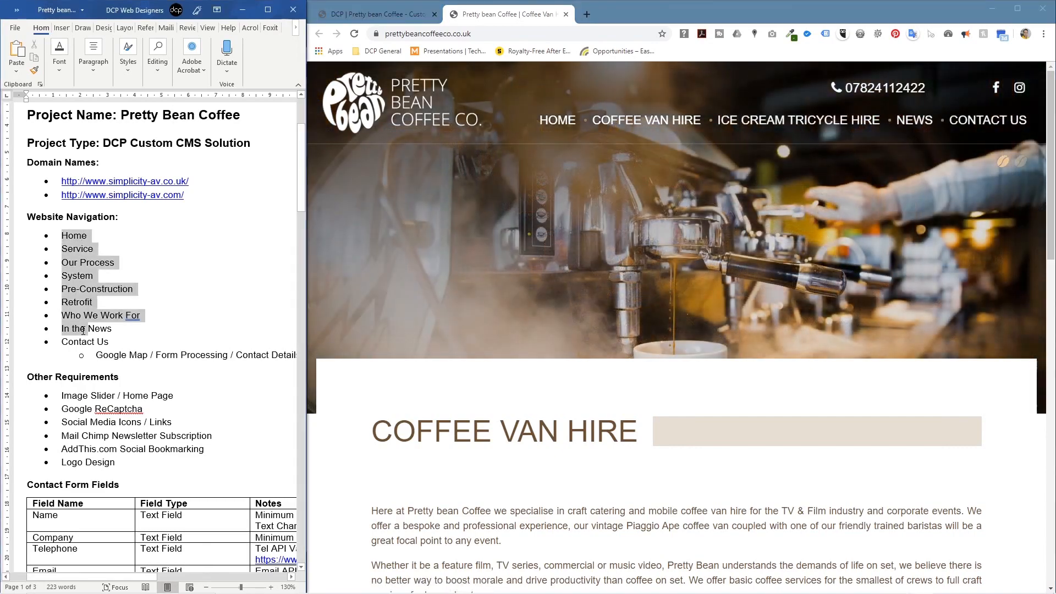
{"action": "left_click", "coordinate": [276, 10]}
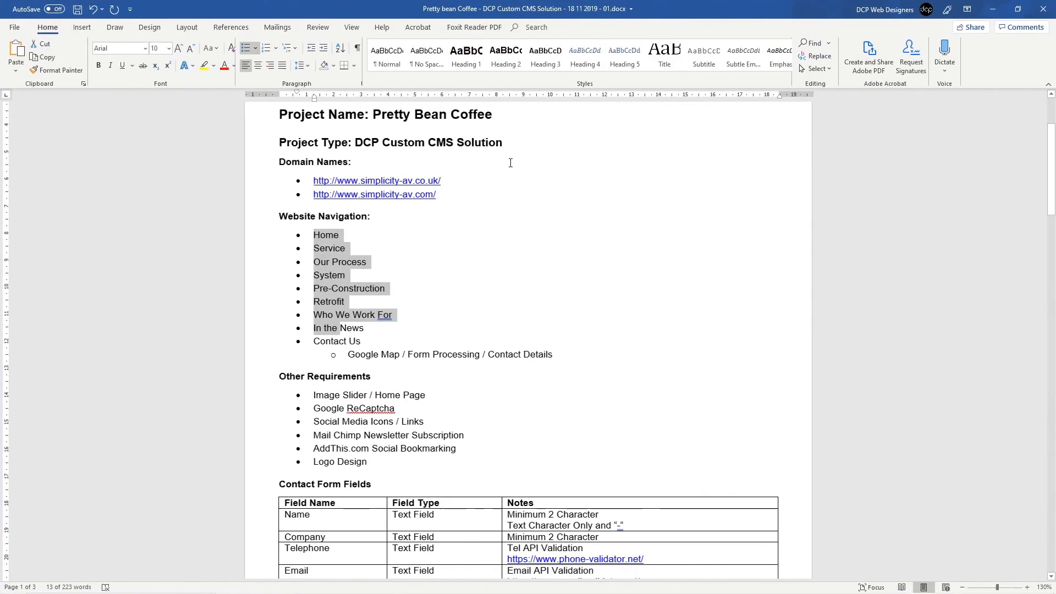
Step: Save the proposal and review the requirement lists further down the document
{"action": "scroll", "coordinate": [500, 266], "scroll_direction": "up", "scroll_amount": 3}
{"action": "left_click", "coordinate": [509, 260]}
{"action": "key", "text": "ctrl+s"}
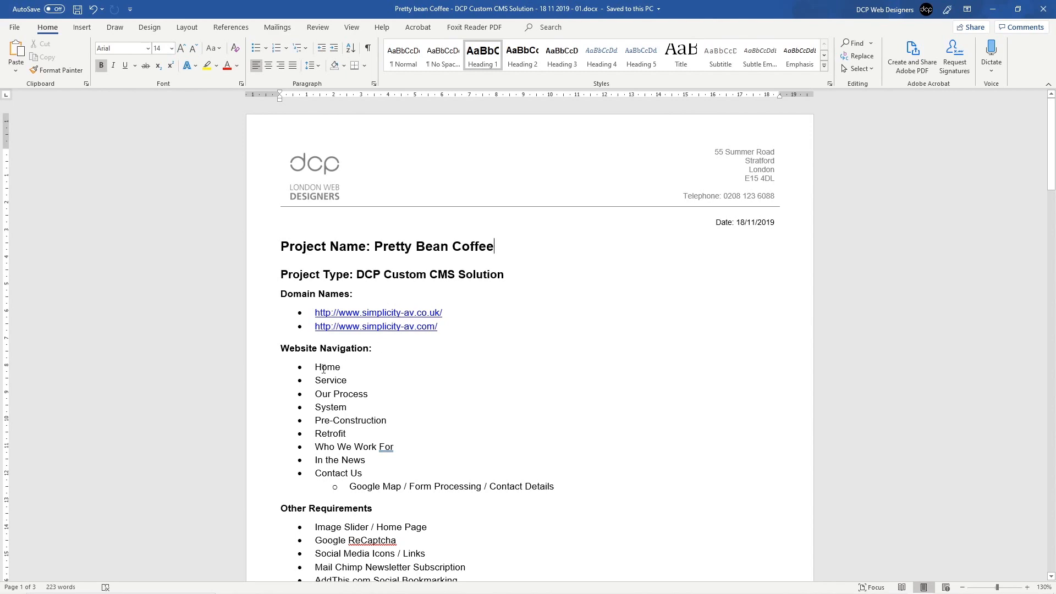
{"action": "left_click_drag", "start_coordinate": [324, 369], "coordinate": [346, 435]}
{"action": "scroll", "coordinate": [345, 434], "scroll_direction": "down", "scroll_amount": 3}
{"action": "left_click_drag", "start_coordinate": [315, 364], "coordinate": [347, 412]}
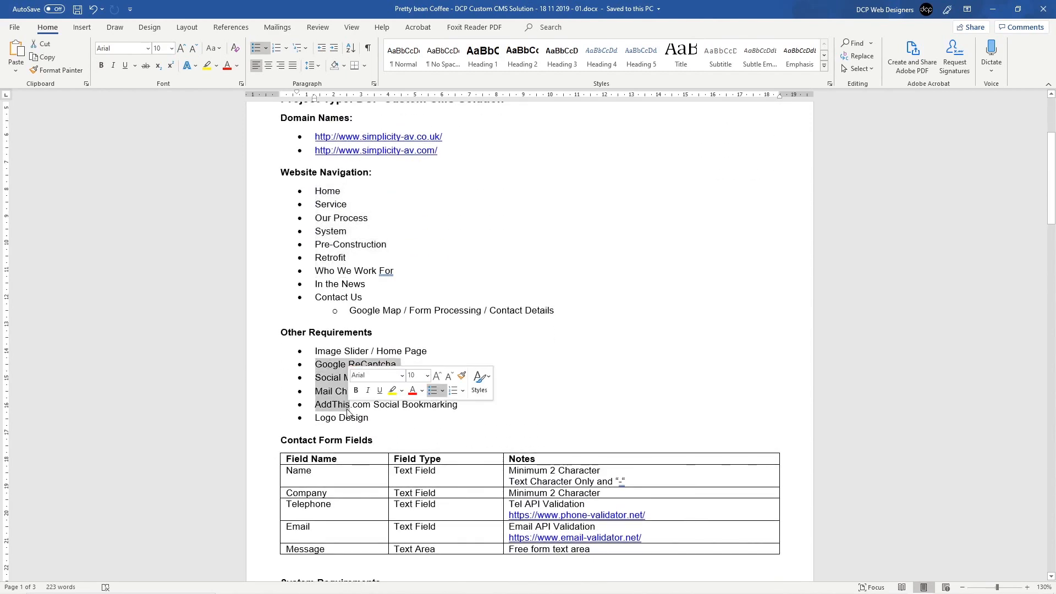
{"action": "scroll", "coordinate": [348, 412], "scroll_direction": "down", "scroll_amount": 3}
{"action": "left_click_drag", "start_coordinate": [263, 330], "coordinate": [273, 417]}
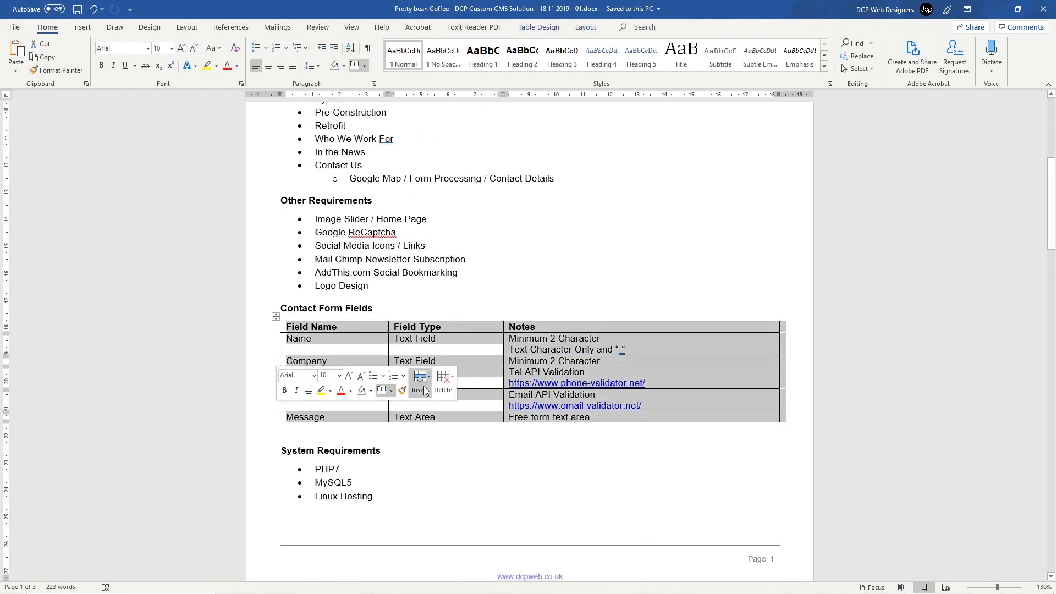
Step: Check the Contact Us form on the client's live website
{"action": "key", "text": "alt+Tab"}
{"action": "key", "text": "Tab"}
{"action": "key", "text": "Tab"}
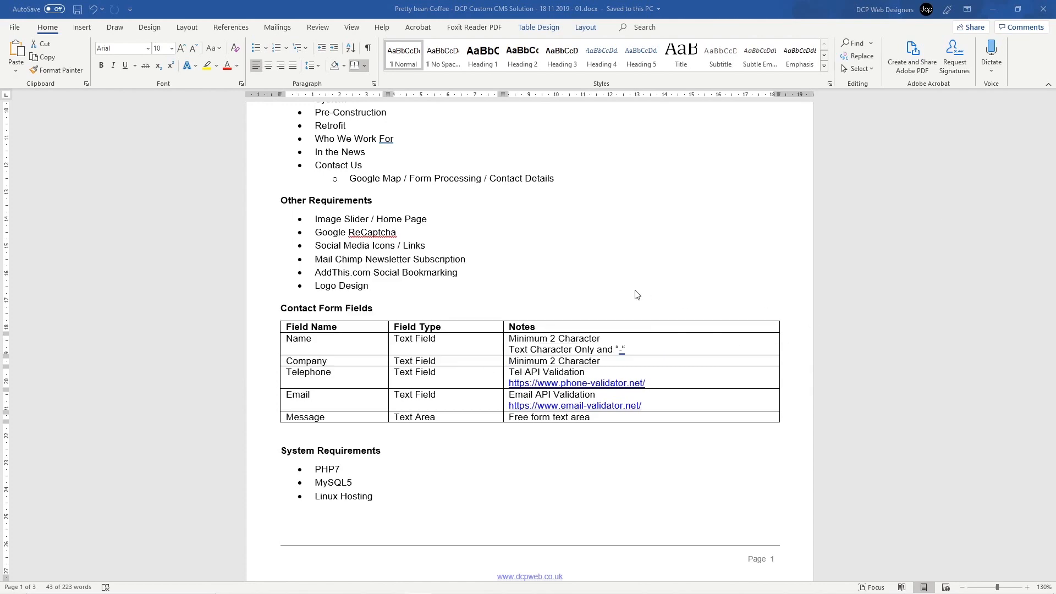
{"action": "key", "text": "alt+Tab"}
{"action": "left_click", "coordinate": [985, 122]}
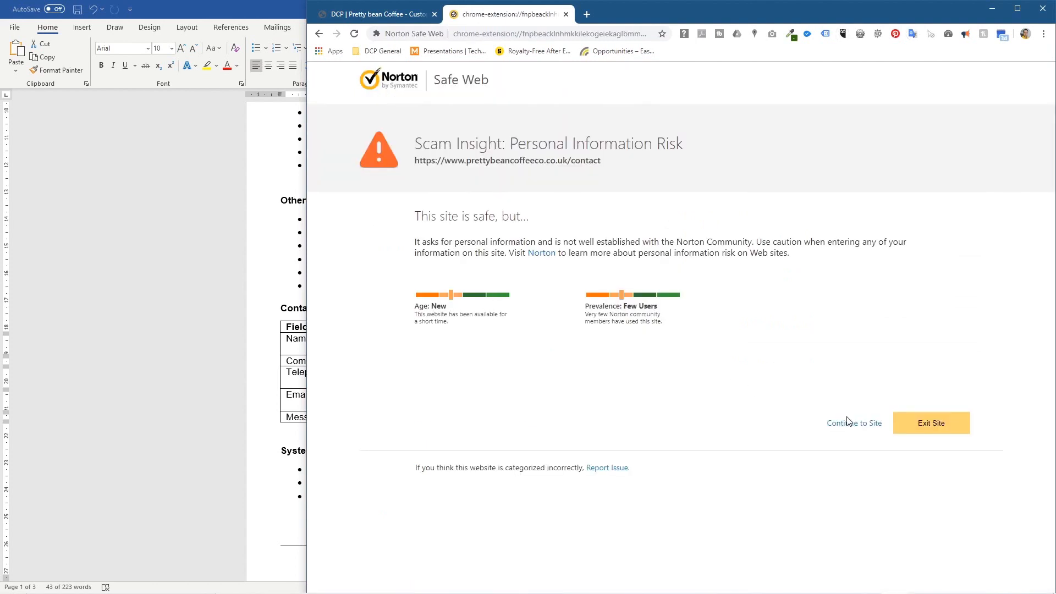
{"action": "left_click", "coordinate": [850, 423]}
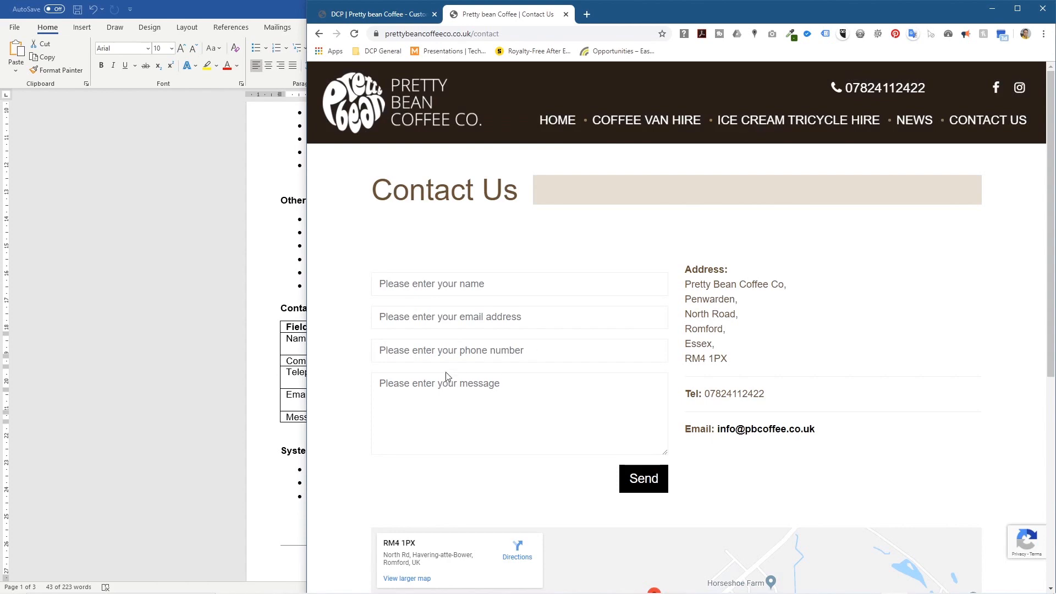
Step: Delete the Company row from the Contact Form Fields table
{"action": "left_click", "coordinate": [264, 304]}
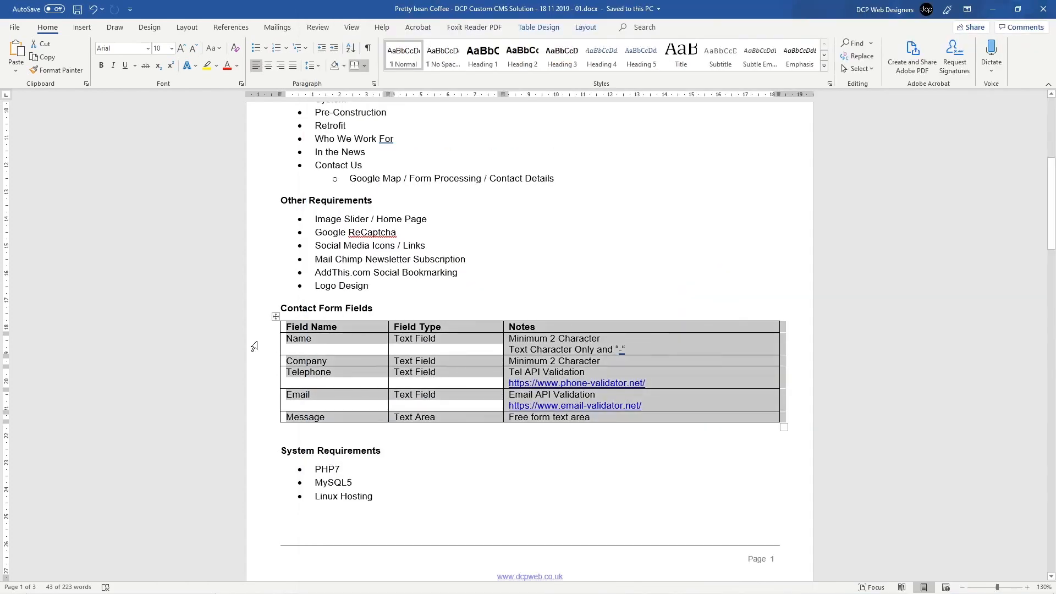
{"action": "left_click", "coordinate": [265, 364]}
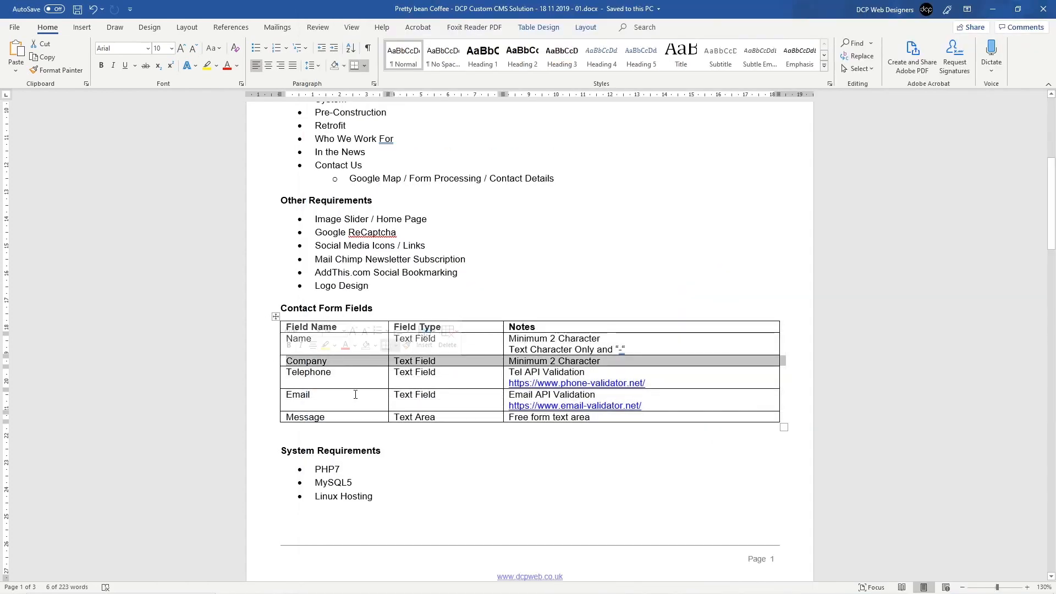
{"action": "key", "text": "BackSpace"}
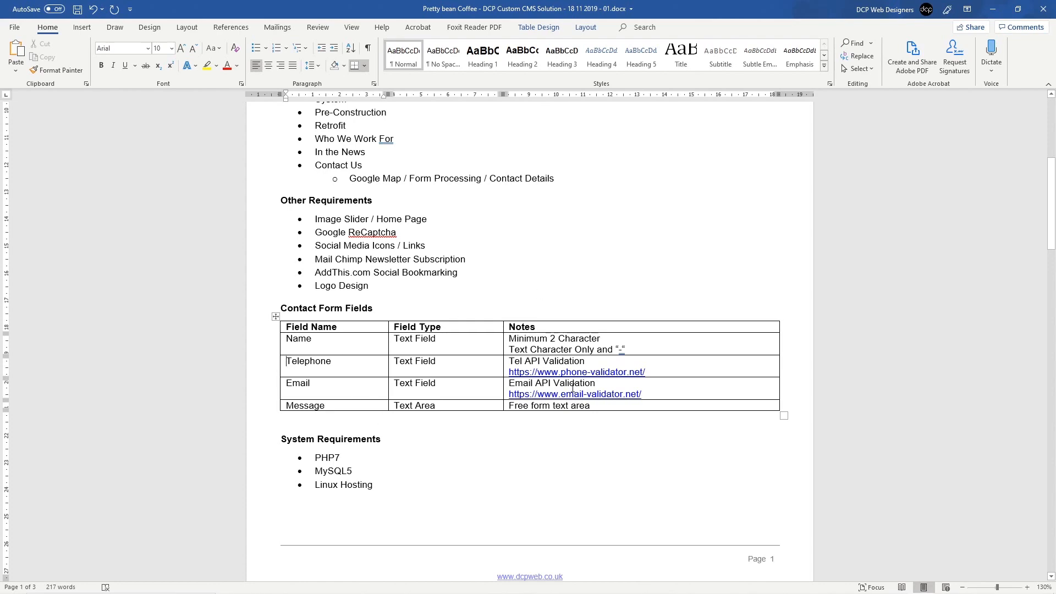
Step: Review the Logo Design list and the £995.00+VAT cost table on page 2
{"action": "scroll", "coordinate": [573, 388], "scroll_direction": "down", "scroll_amount": 10}
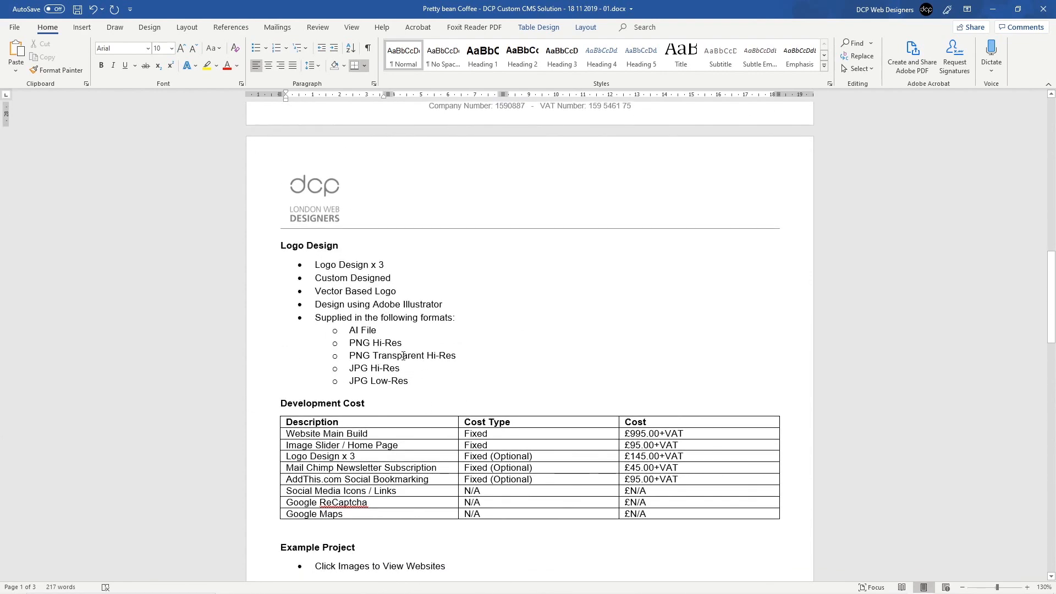
{"action": "left_click_drag", "start_coordinate": [327, 260], "coordinate": [388, 369]}
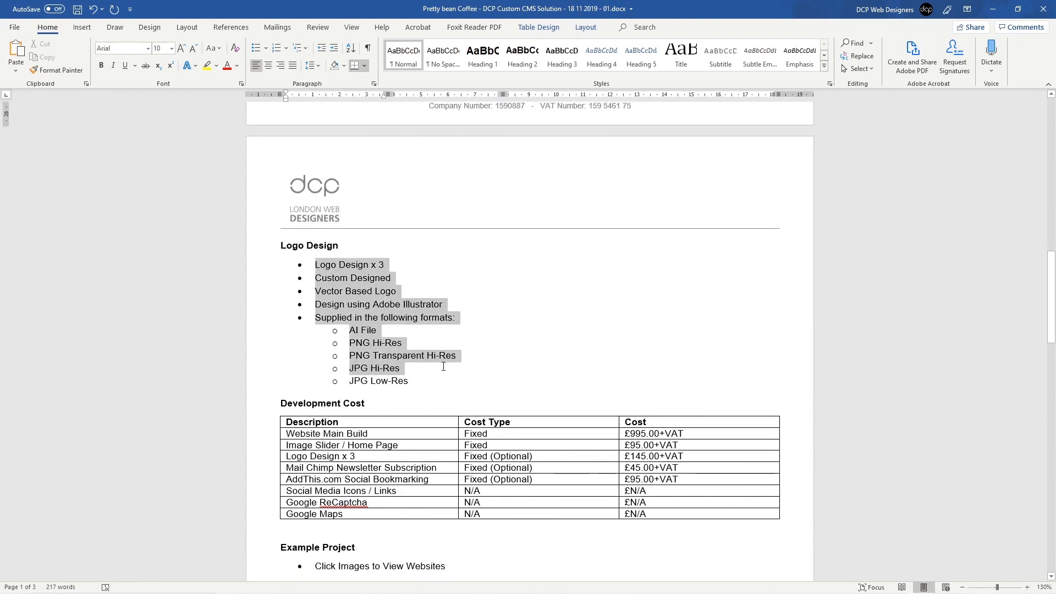
{"action": "left_click", "coordinate": [389, 370]}
{"action": "scroll", "coordinate": [388, 370], "scroll_direction": "down", "scroll_amount": 1}
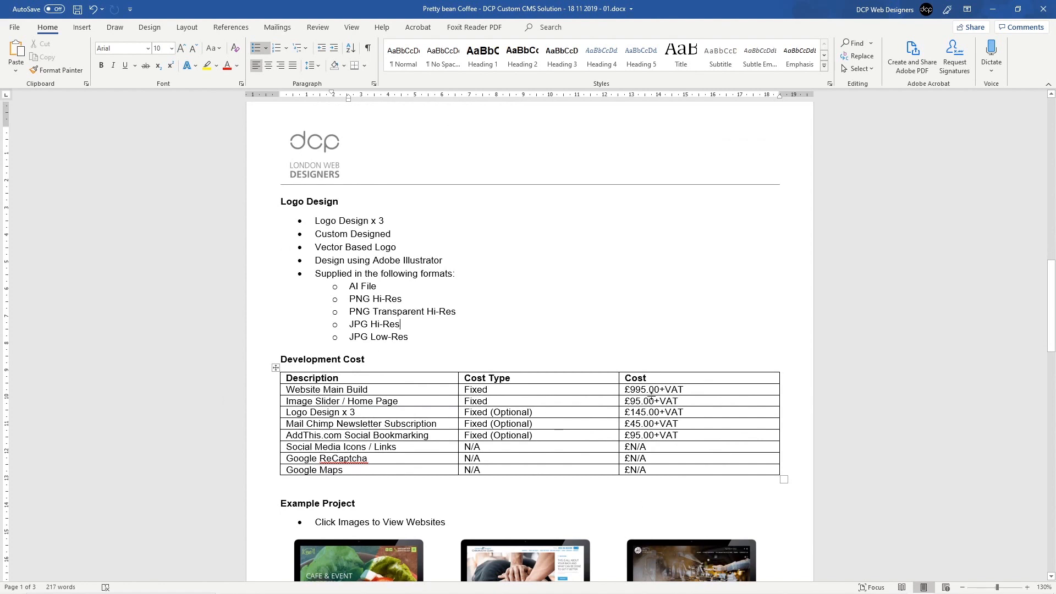
{"action": "left_click", "coordinate": [645, 390]}
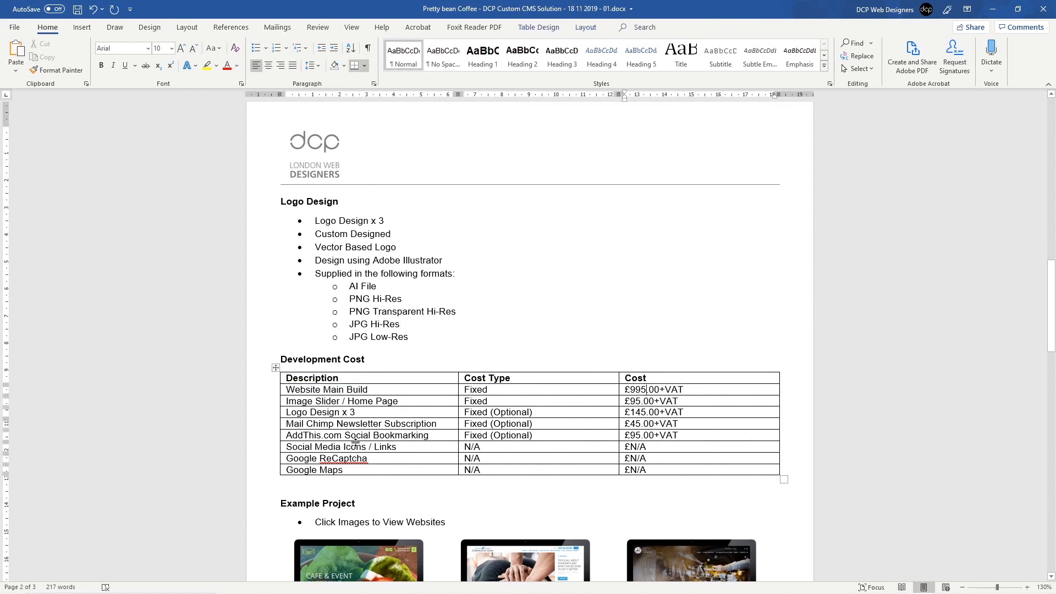
Step: Scroll through the example pages, then close the proposal so Word asks to save changes
{"action": "scroll", "coordinate": [651, 324], "scroll_direction": "down", "scroll_amount": 5}
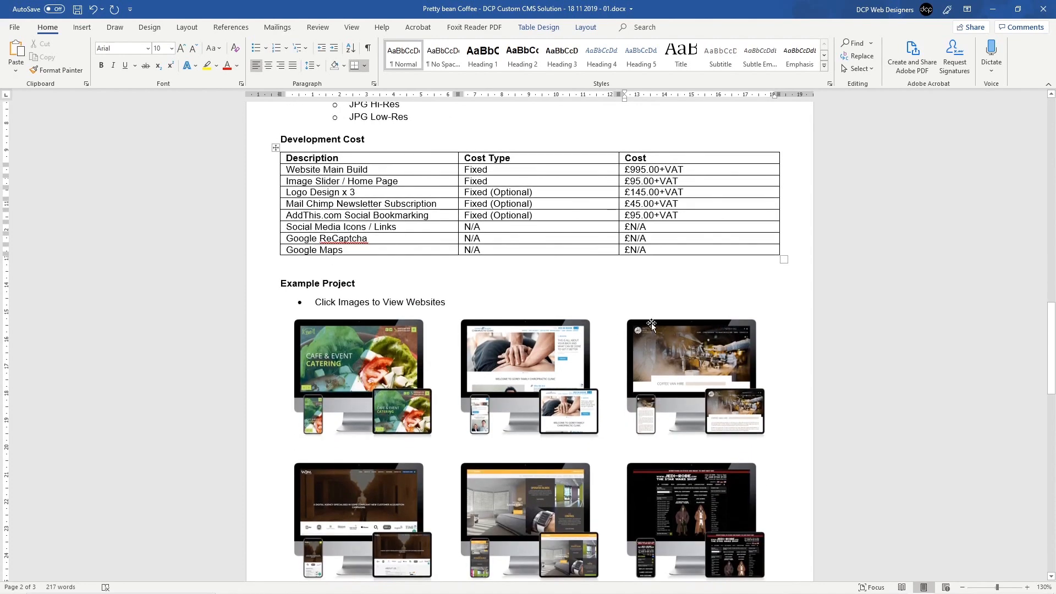
{"action": "scroll", "coordinate": [440, 350], "scroll_direction": "down", "scroll_amount": 12}
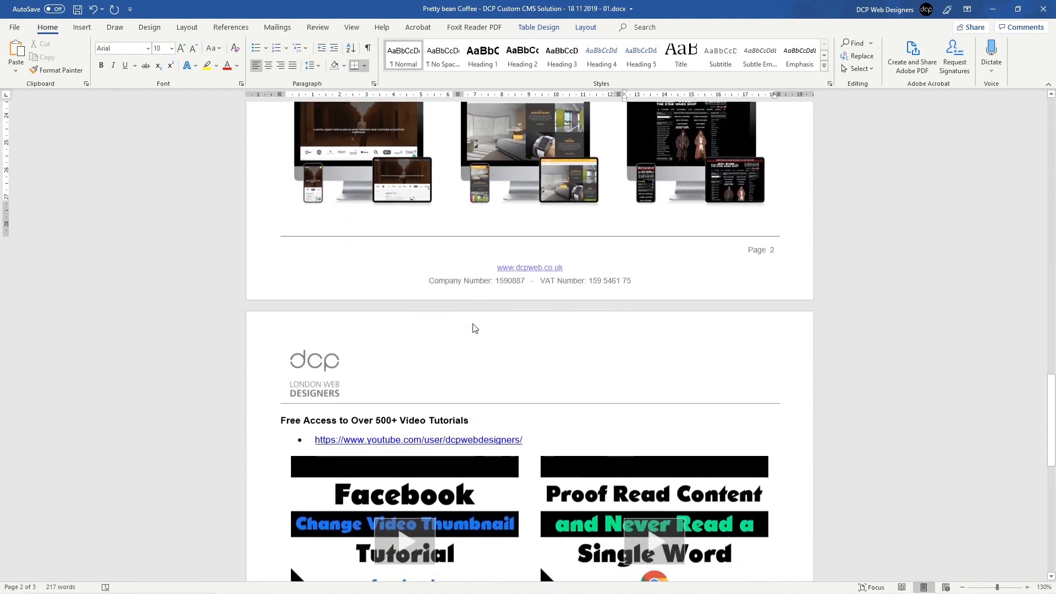
{"action": "scroll", "coordinate": [426, 461], "scroll_direction": "down", "scroll_amount": 5}
{"action": "scroll", "coordinate": [408, 278], "scroll_direction": "up", "scroll_amount": 9}
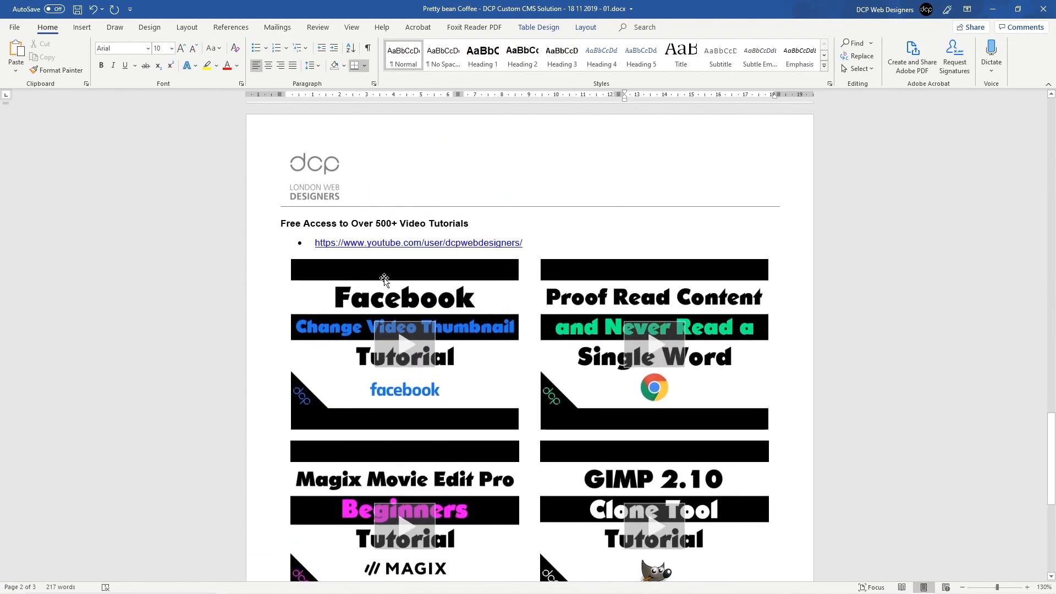
{"action": "scroll", "coordinate": [408, 278], "scroll_direction": "up", "scroll_amount": 3}
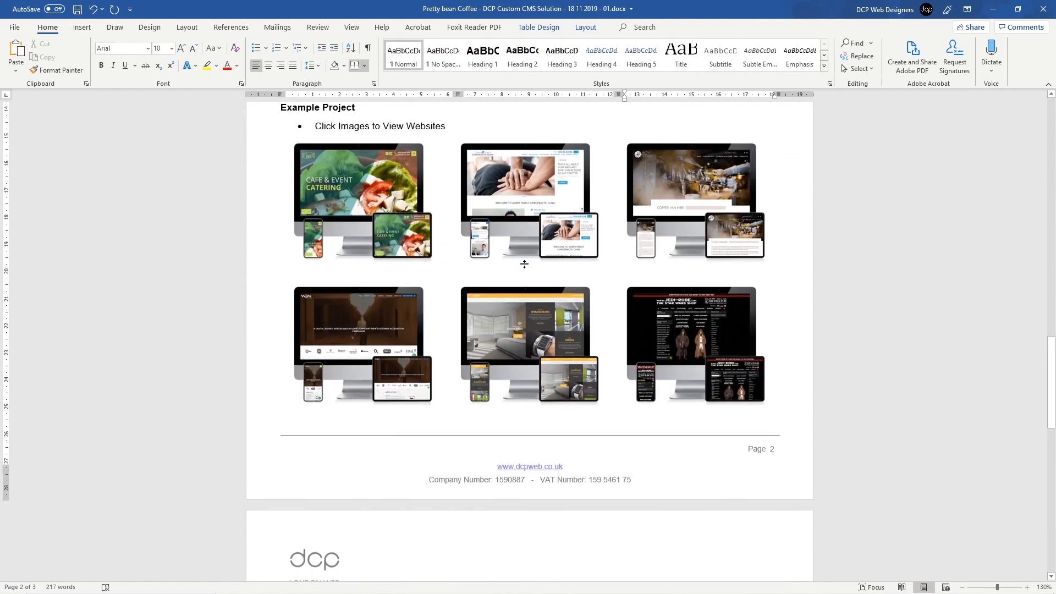
{"action": "left_click", "coordinate": [1043, 9]}
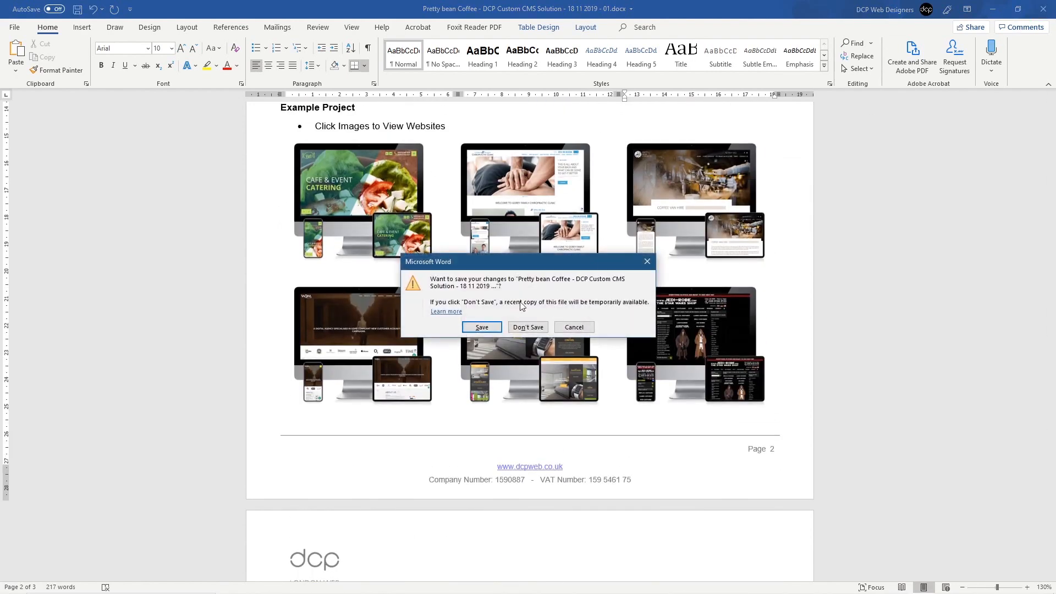
Step: Save the proposal, close the Chrome tab and Notepad, minimize Chrome, and widen Explorer
{"action": "left_click", "coordinate": [482, 327]}
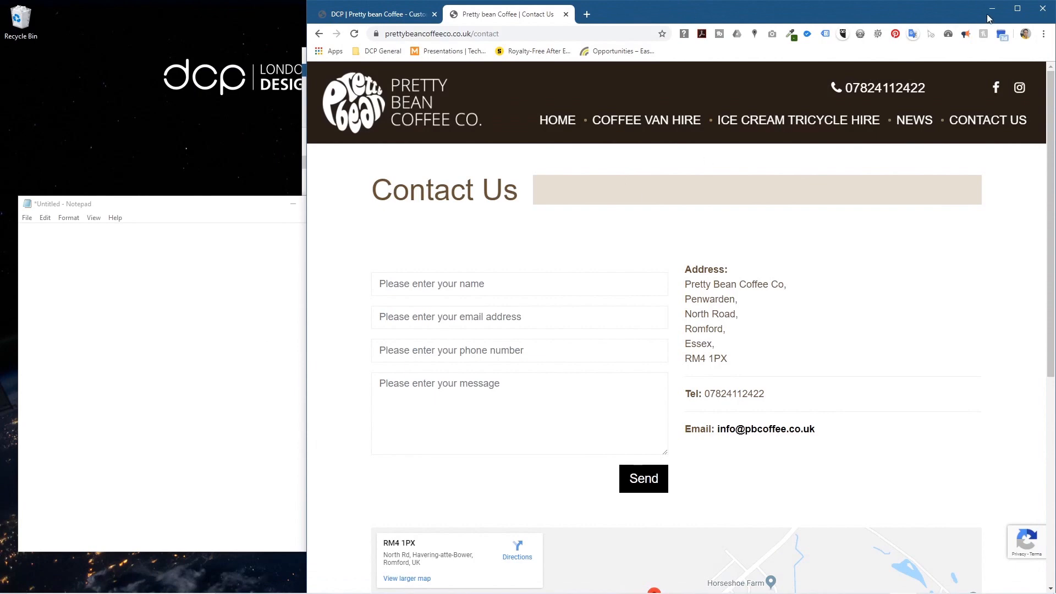
{"action": "left_click", "coordinate": [566, 14]}
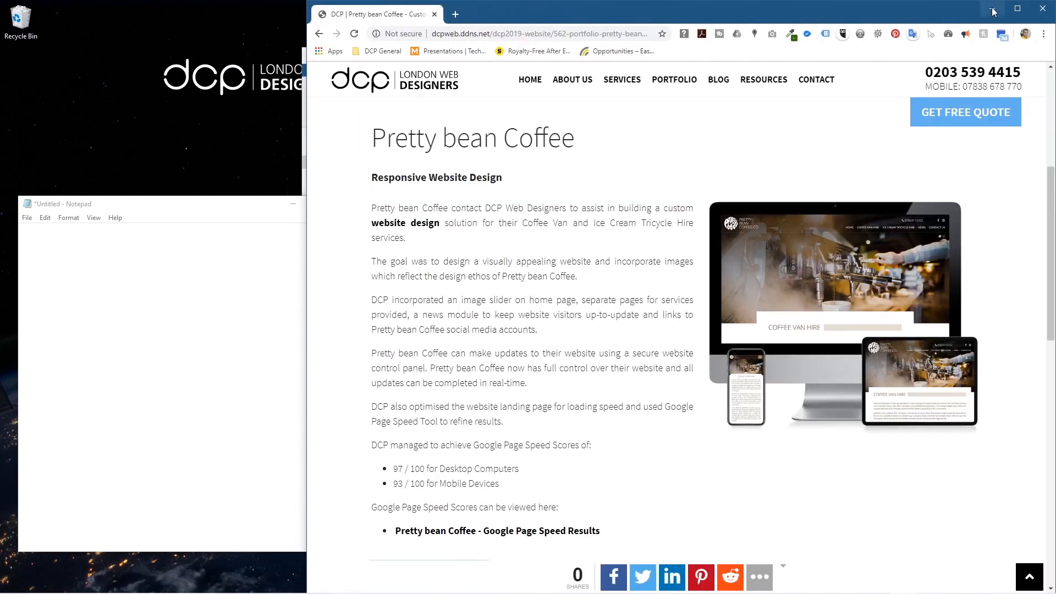
{"action": "left_click", "coordinate": [992, 9]}
{"action": "left_click", "coordinate": [343, 203]}
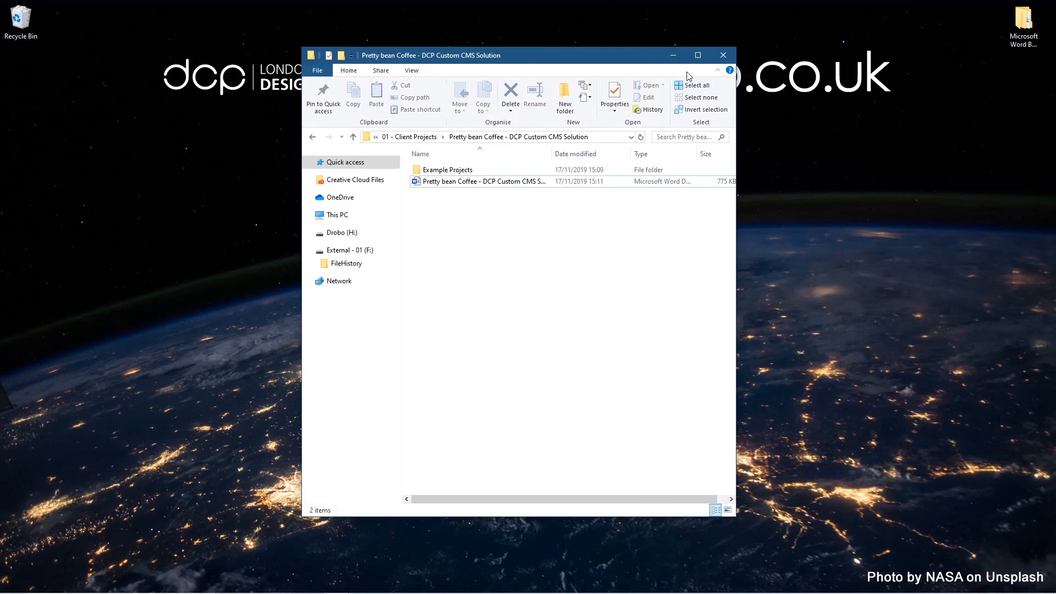
{"action": "left_click_drag", "start_coordinate": [737, 158], "coordinate": [947, 165]}
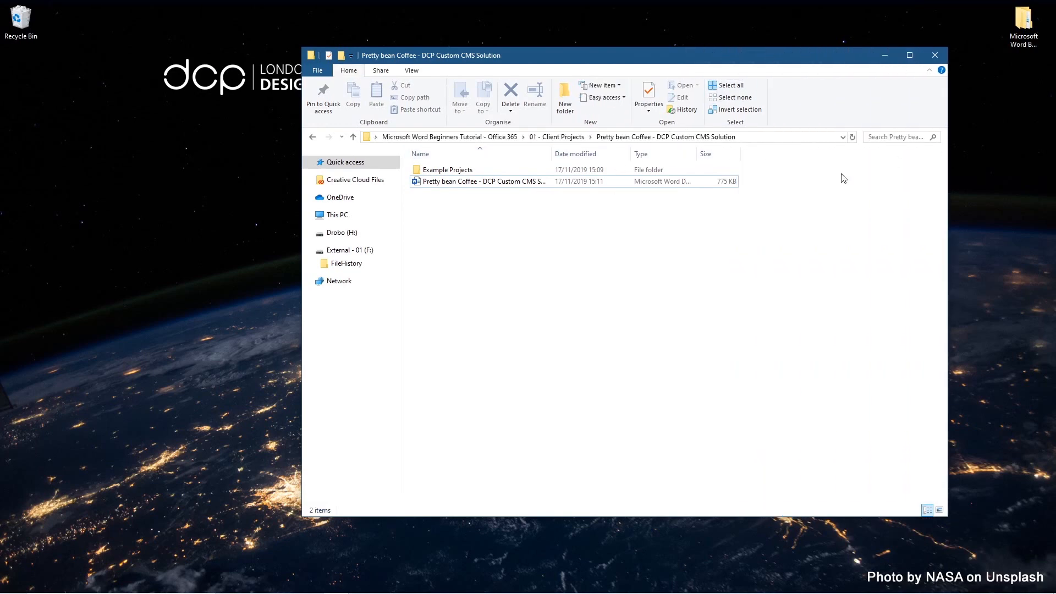
Step: Fit the Date modified column, then open the Simplicity AV folder from Client Projects
{"action": "double_click", "coordinate": [631, 151]}
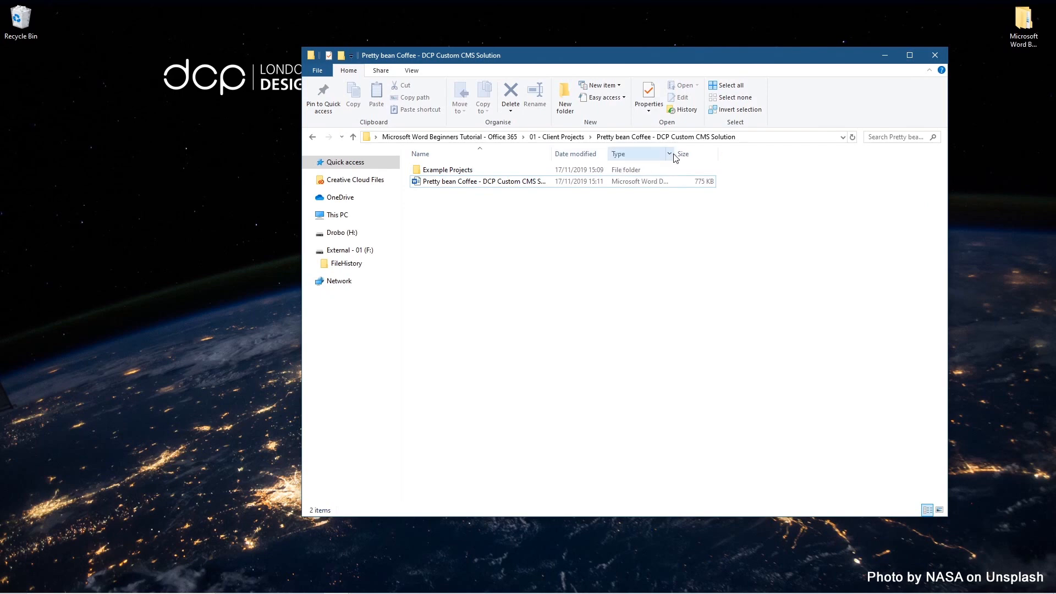
{"action": "left_click", "coordinate": [313, 138]}
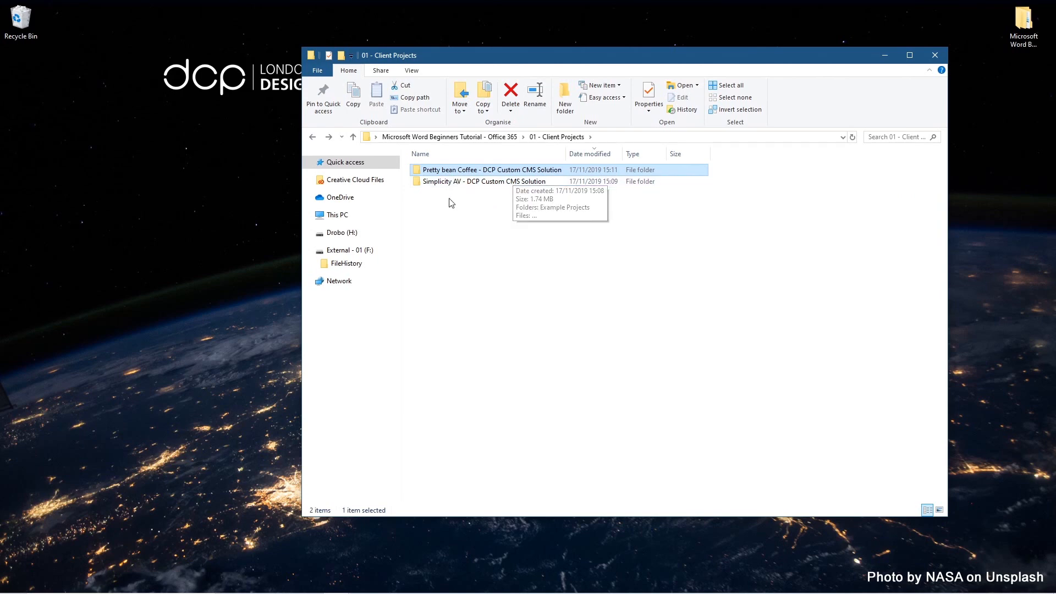
{"action": "left_click", "coordinate": [467, 183]}
{"action": "left_click", "coordinate": [466, 182]}
{"action": "left_click", "coordinate": [456, 222]}
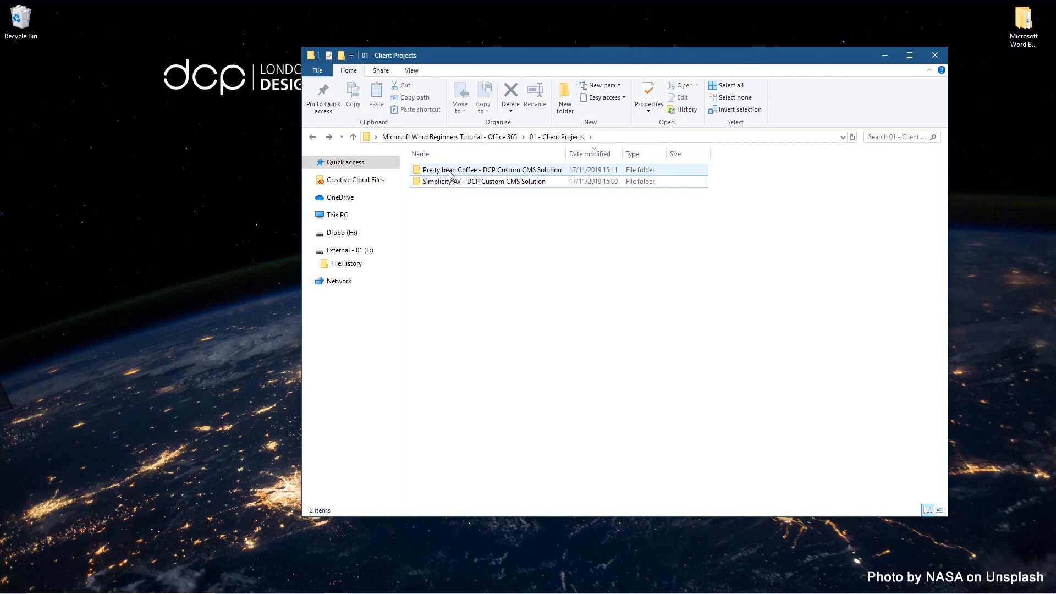
{"action": "double_click", "coordinate": [455, 182]}
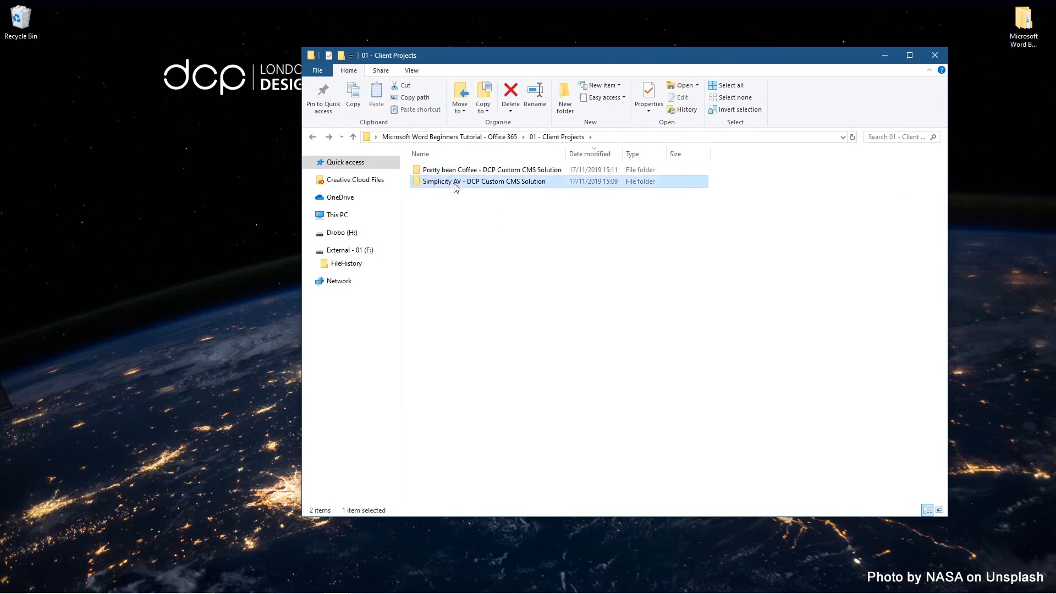
Step: Widen the Name column and select the version 01 proposal document
{"action": "double_click", "coordinate": [553, 151]}
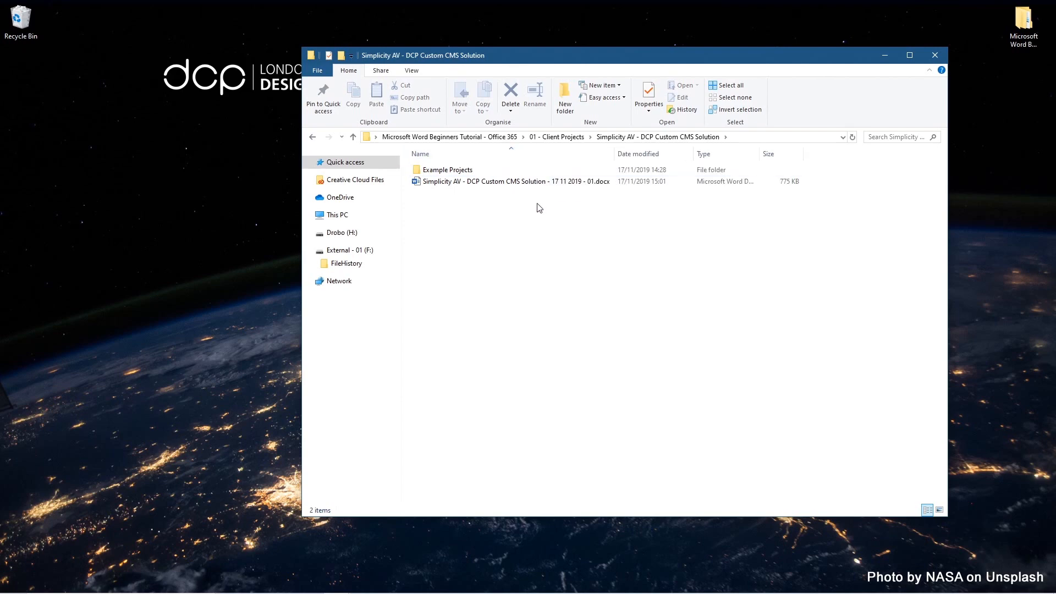
{"action": "left_click", "coordinate": [510, 186]}
{"action": "left_click_drag", "start_coordinate": [511, 187], "coordinate": [482, 187]}
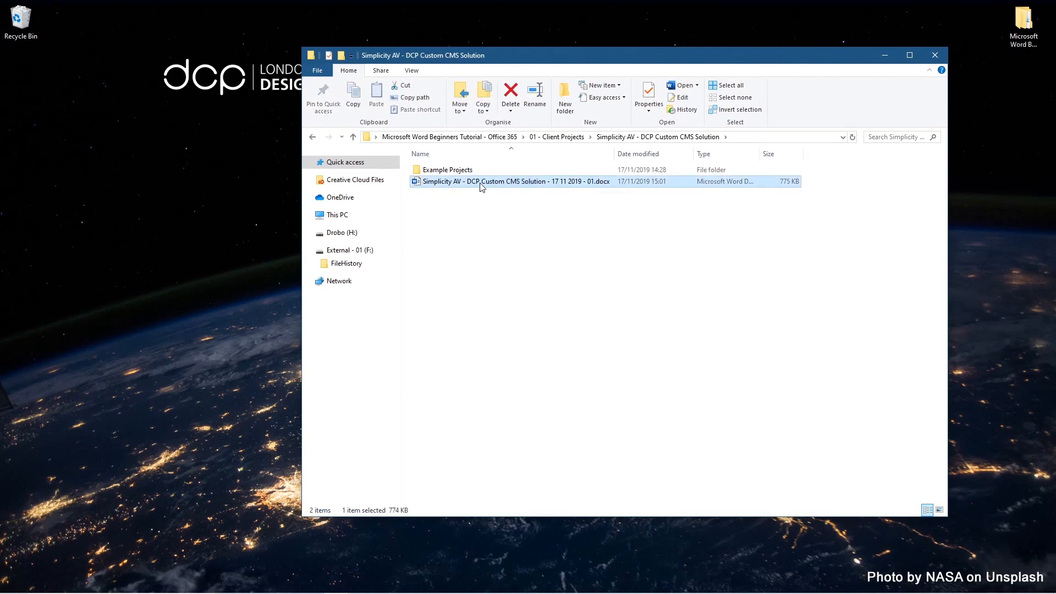
Step: Open the version 01 proposal and export it as the 17 11 2019 - 01 PDF, closing Acrobat and Word
{"action": "double_click", "coordinate": [482, 187]}
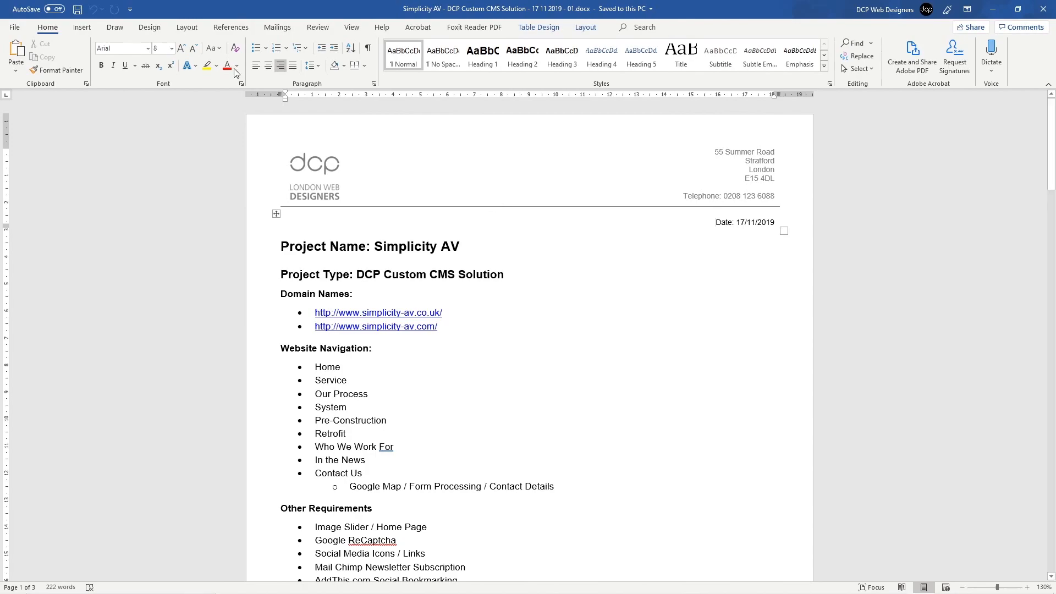
{"action": "left_click", "coordinate": [21, 28]}
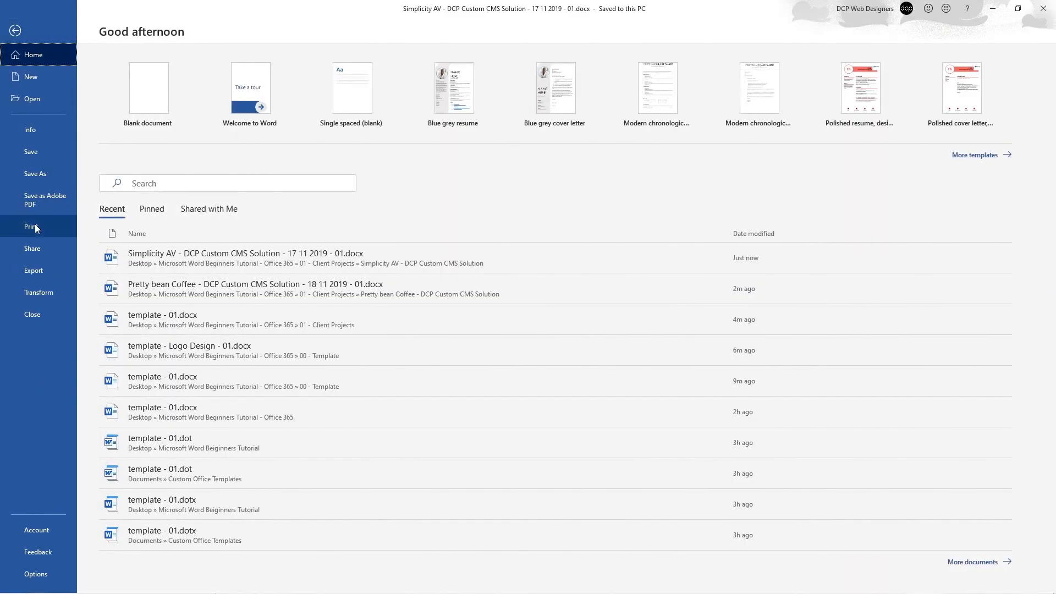
{"action": "left_click", "coordinate": [52, 197]}
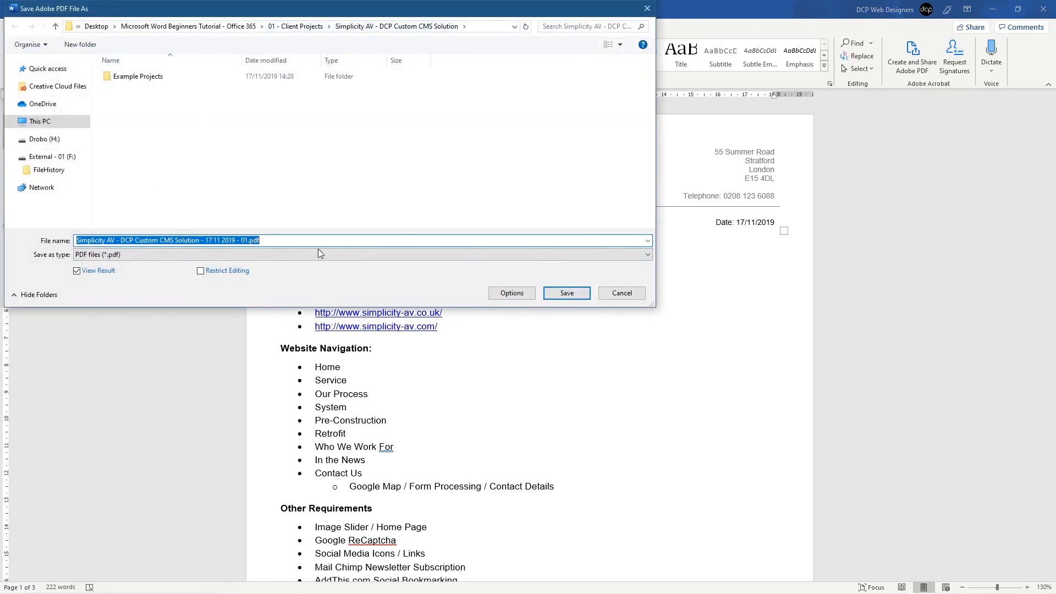
{"action": "left_click", "coordinate": [567, 292]}
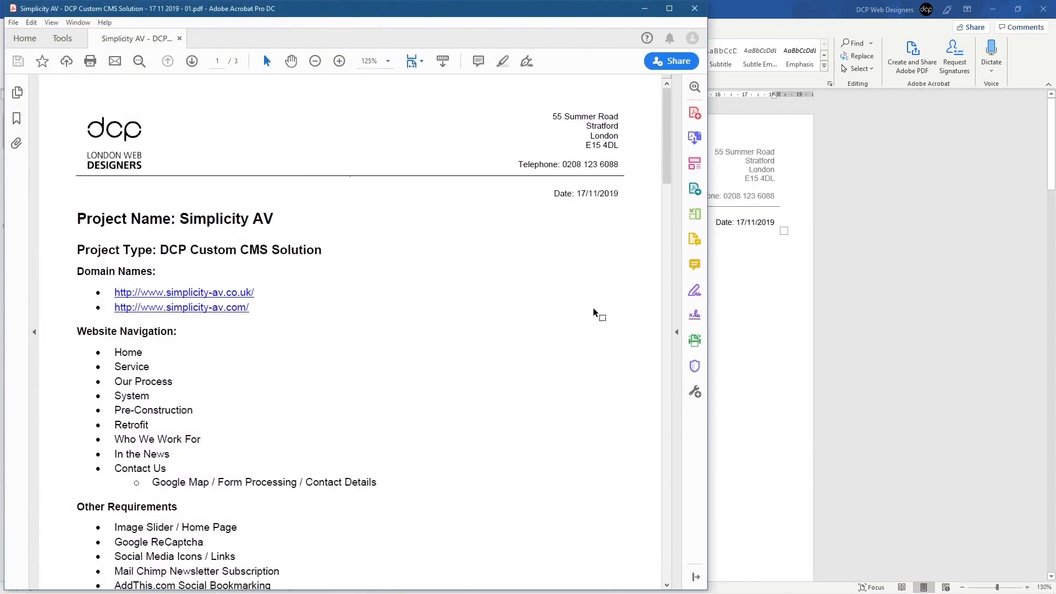
{"action": "left_click", "coordinate": [694, 8]}
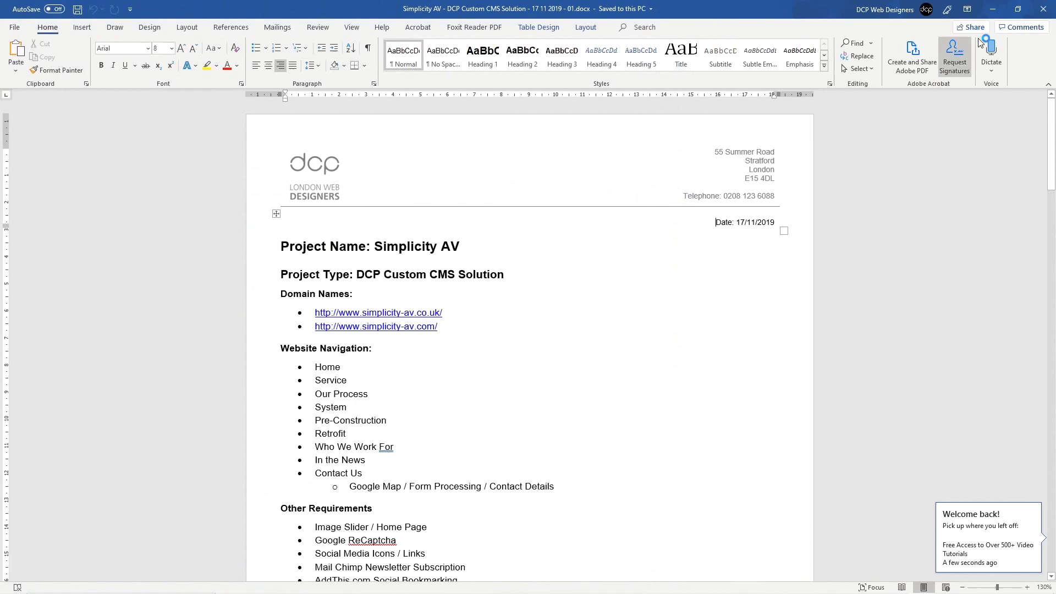
{"action": "left_click", "coordinate": [1044, 9]}
{"action": "left_click", "coordinate": [519, 195]}
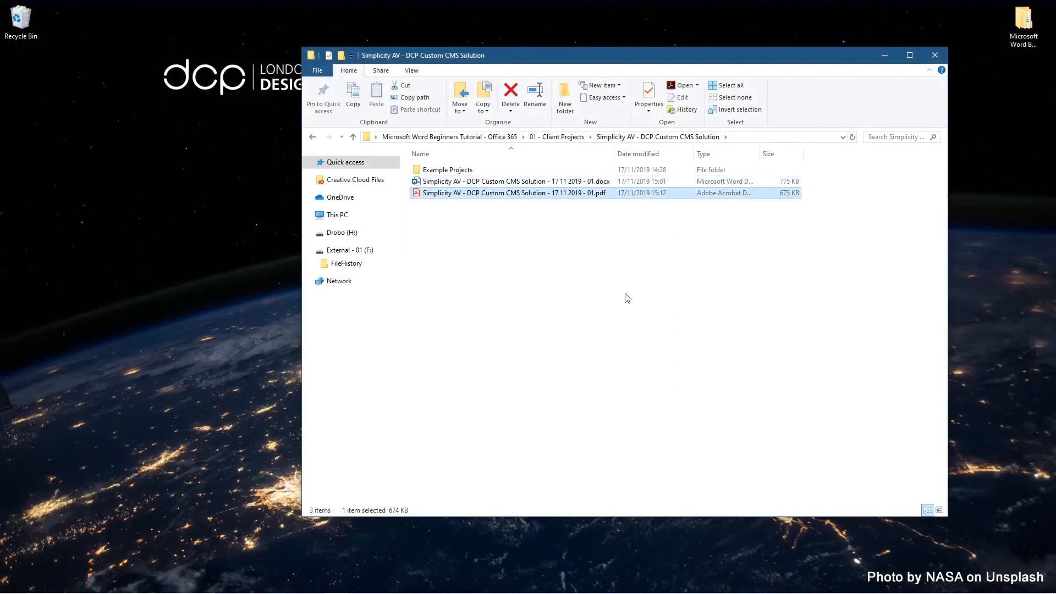
Step: Make a copy of the version 01 Word document in the same folder
{"action": "left_click", "coordinate": [582, 182]}
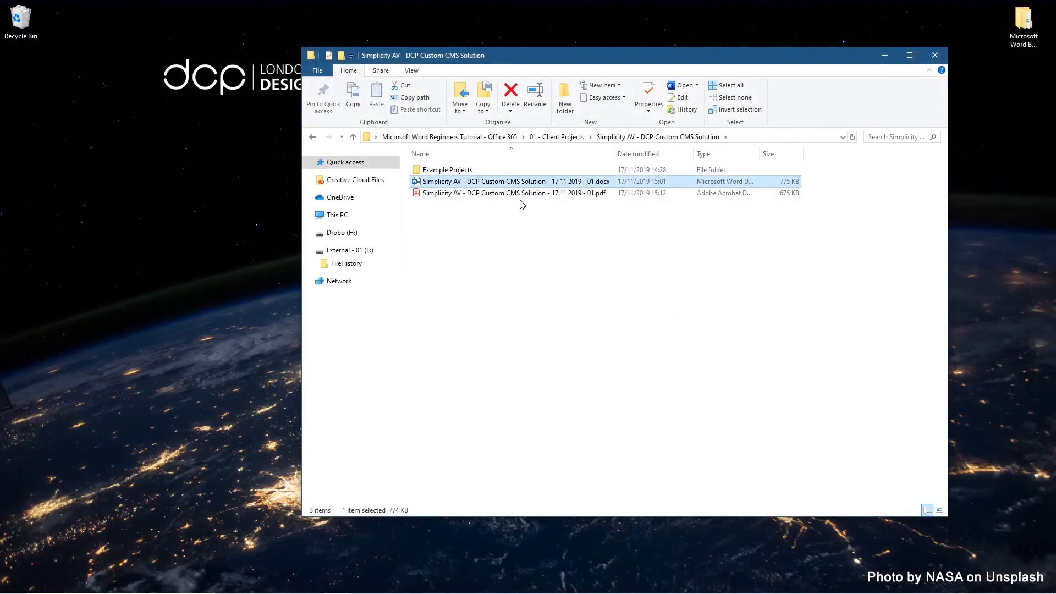
{"action": "left_click_drag", "start_coordinate": [520, 194], "coordinate": [609, 233]}
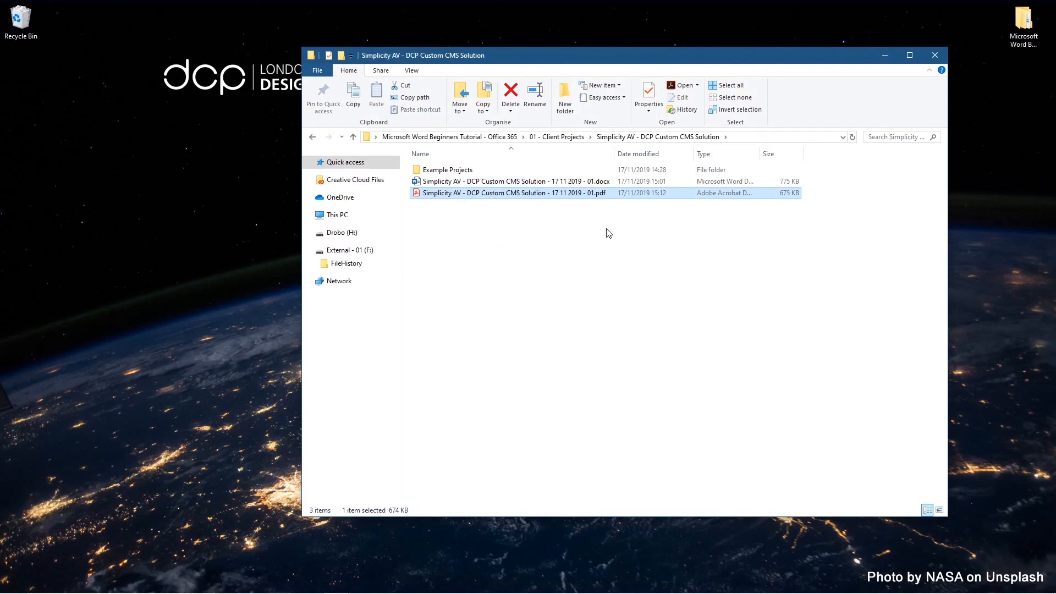
{"action": "left_click", "coordinate": [518, 183]}
{"action": "left_click_drag", "start_coordinate": [533, 185], "coordinate": [556, 269]}
{"action": "left_click", "coordinate": [616, 318]}
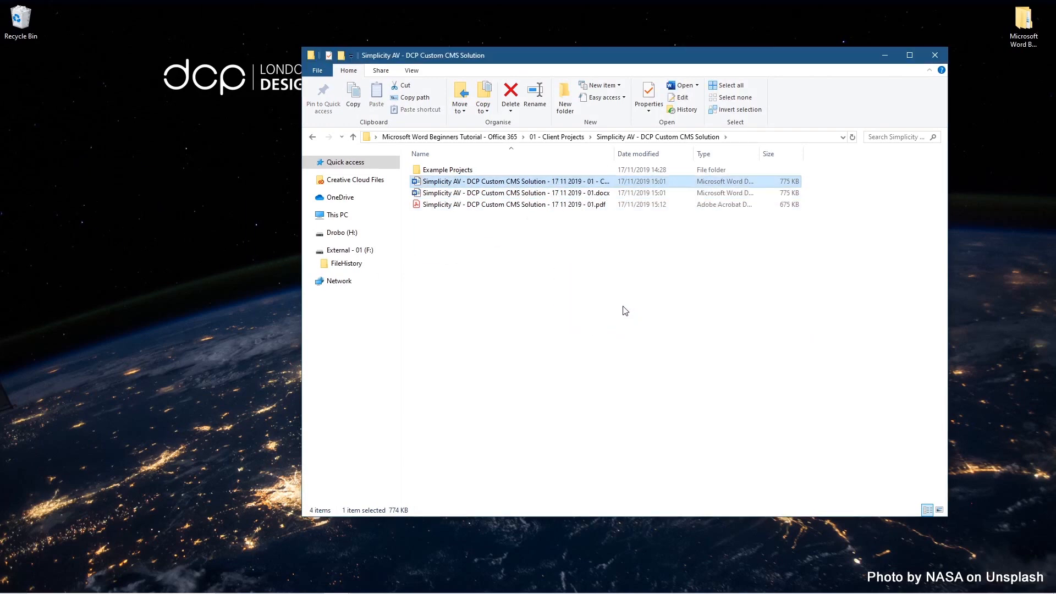
Step: Rename the copy to Simplicity AV - DCP Custom CMS Solution - 19 11 2019 - 02.docx and open it
{"action": "key", "text": "F2"}
{"action": "key", "text": "Right"}
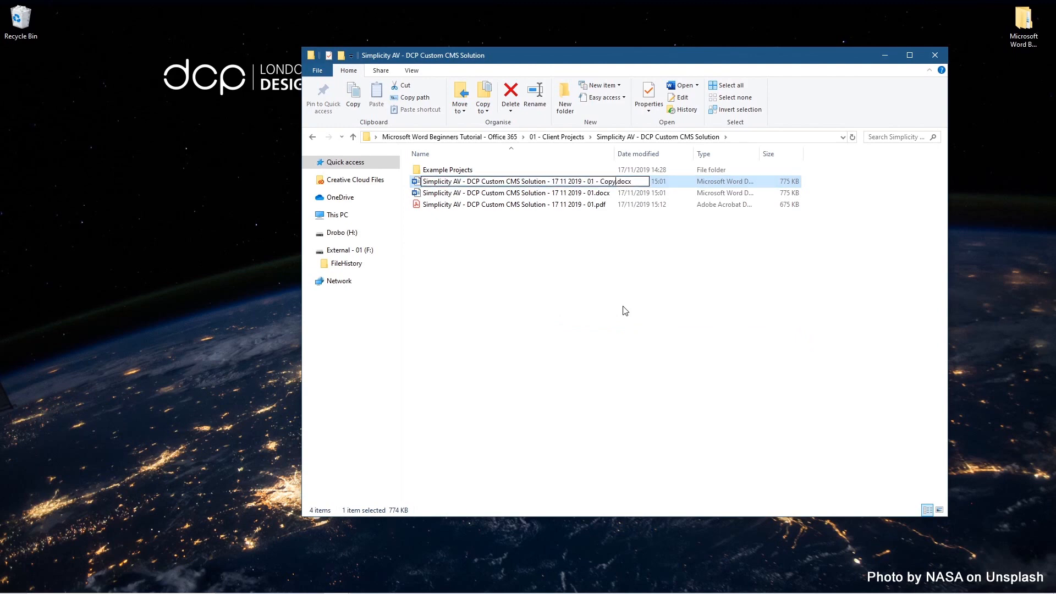
{"action": "key", "text": "BackSpace"}
{"action": "key", "text": "BackSpace"}
{"action": "key", "text": "BackSpace"}
{"action": "key", "text": "BackSpace"}
{"action": "key", "text": "BackSpace"}
{"action": "key", "text": "BackSpace"}
{"action": "key", "text": "BackSpace"}
{"action": "key", "text": "BackSpace"}
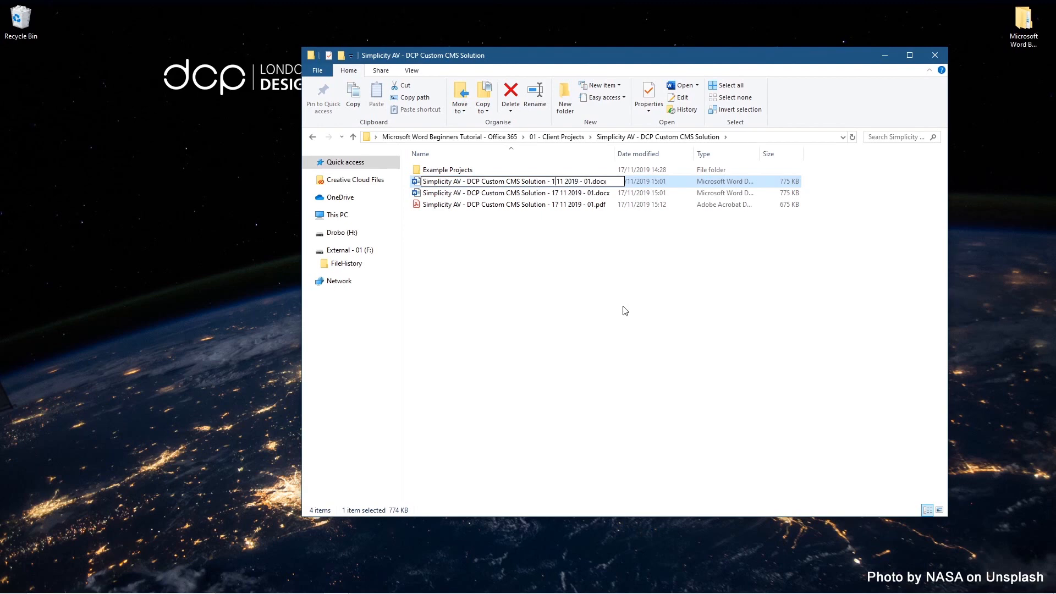
{"action": "type", "text": "9"}
{"action": "key", "text": "BackSpace"}
{"action": "type", "text": "2"}
{"action": "key", "text": "Return"}
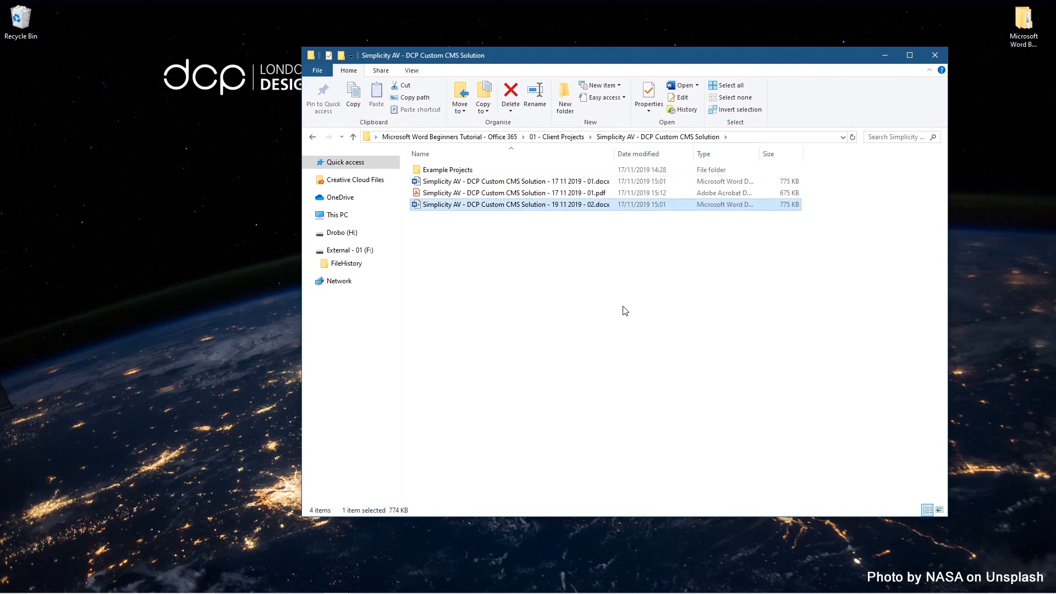
{"action": "double_click", "coordinate": [532, 207]}
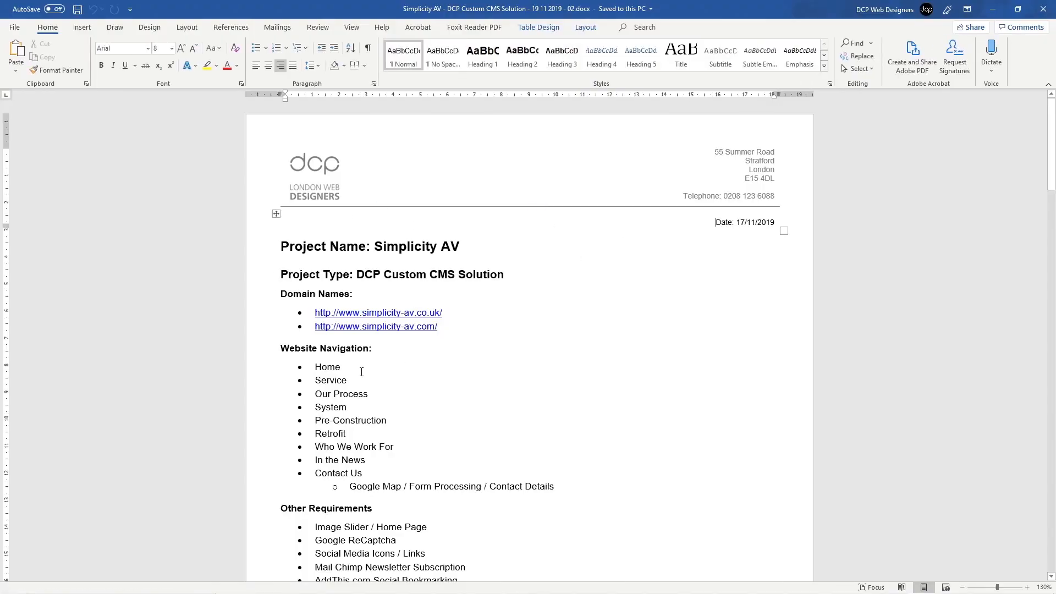
Step: Add an About Us bullet under Home, change the date to 19/11/2019, and save
{"action": "left_click", "coordinate": [347, 367]}
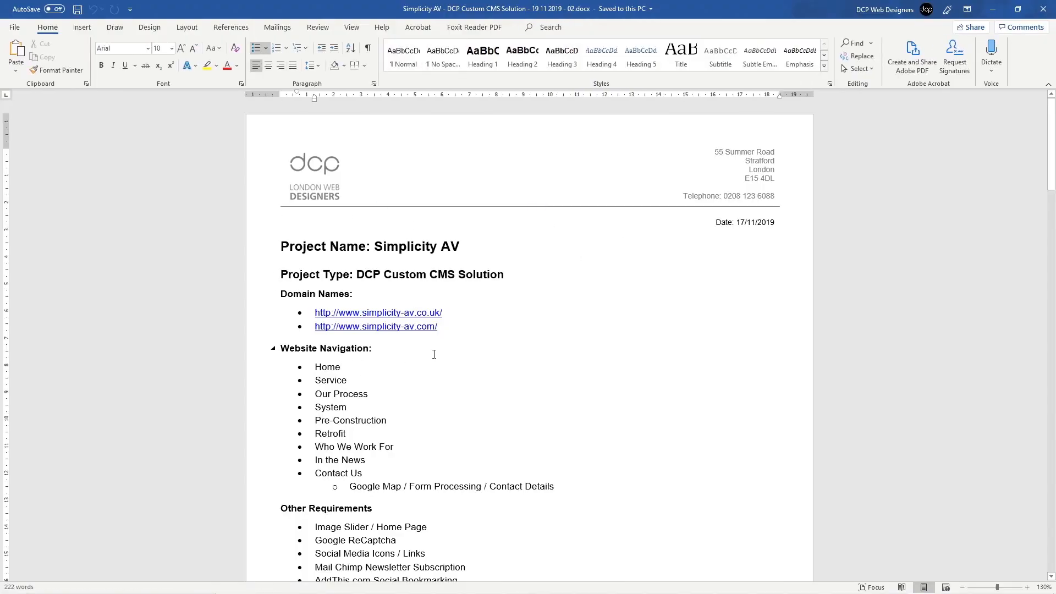
{"action": "key", "text": "Return"}
{"action": "type", "text": "About Us"}
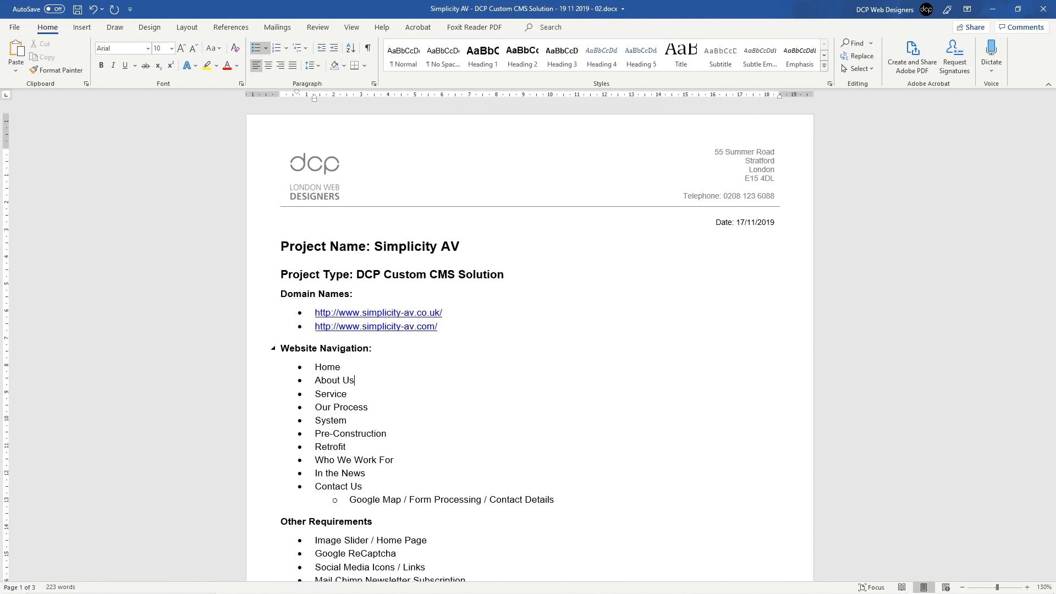
{"action": "left_click", "coordinate": [746, 222]}
{"action": "key", "text": "BackSpace"}
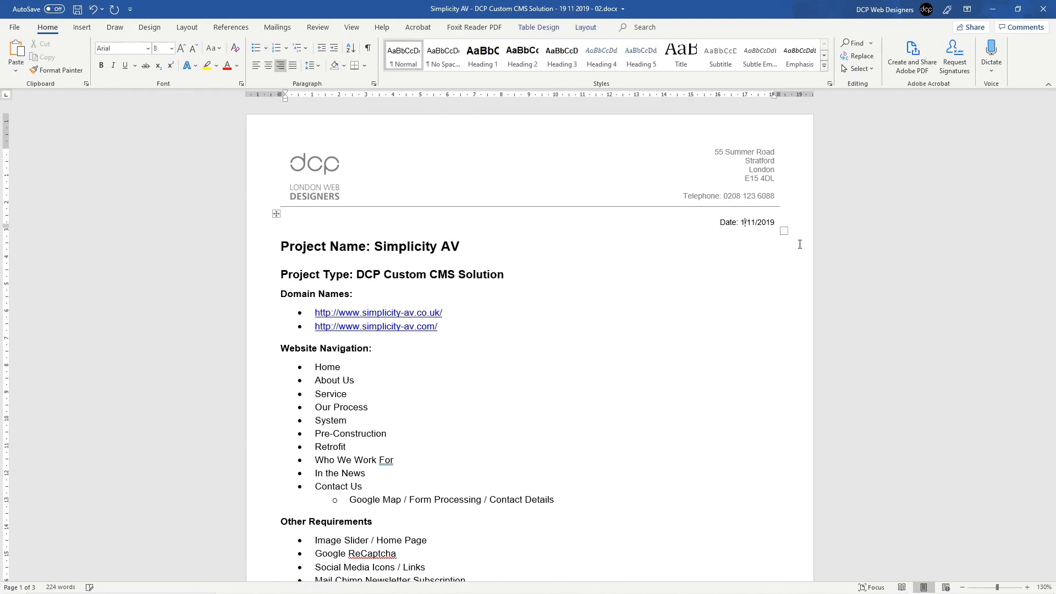
{"action": "type", "text": "9"}
{"action": "left_click", "coordinate": [375, 394]}
{"action": "key", "text": "ctrl+s"}
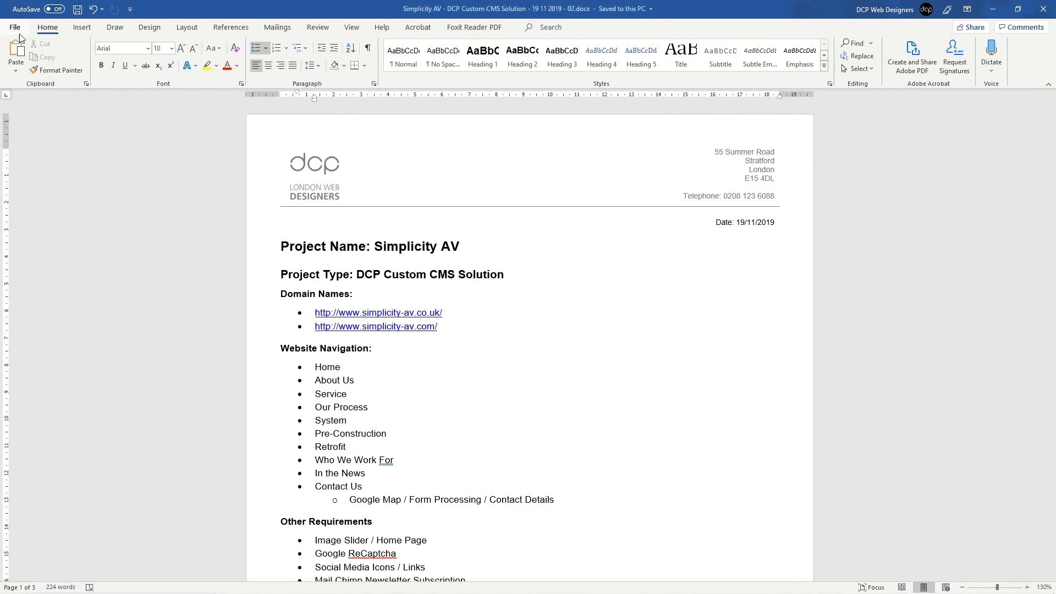
Step: Export version 02 as the 19 11 2019 - 02 PDF, then close Acrobat and Word
{"action": "left_click", "coordinate": [17, 30]}
{"action": "left_click", "coordinate": [44, 216]}
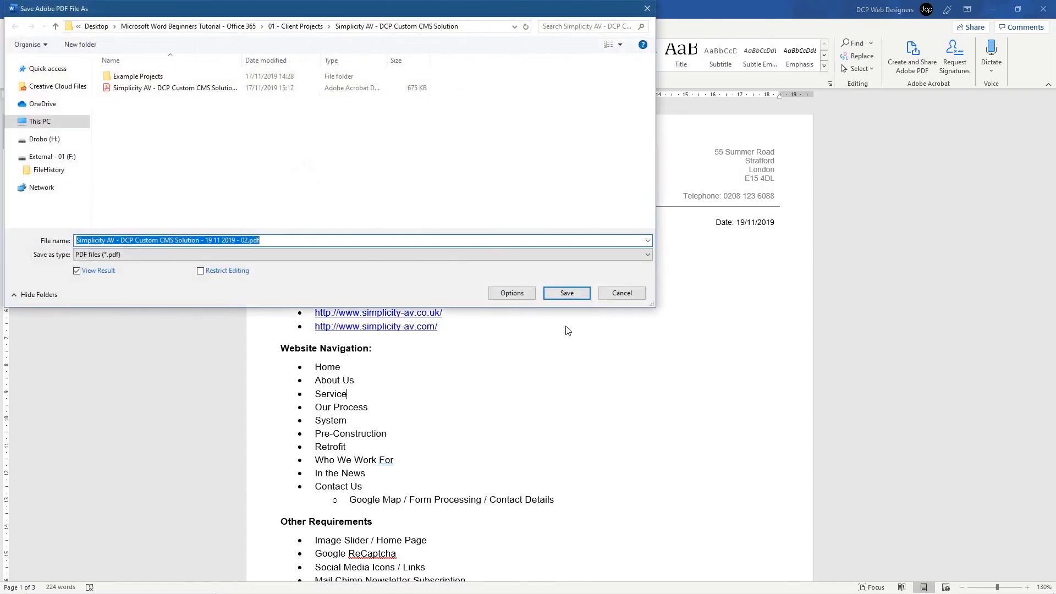
{"action": "left_click", "coordinate": [583, 293]}
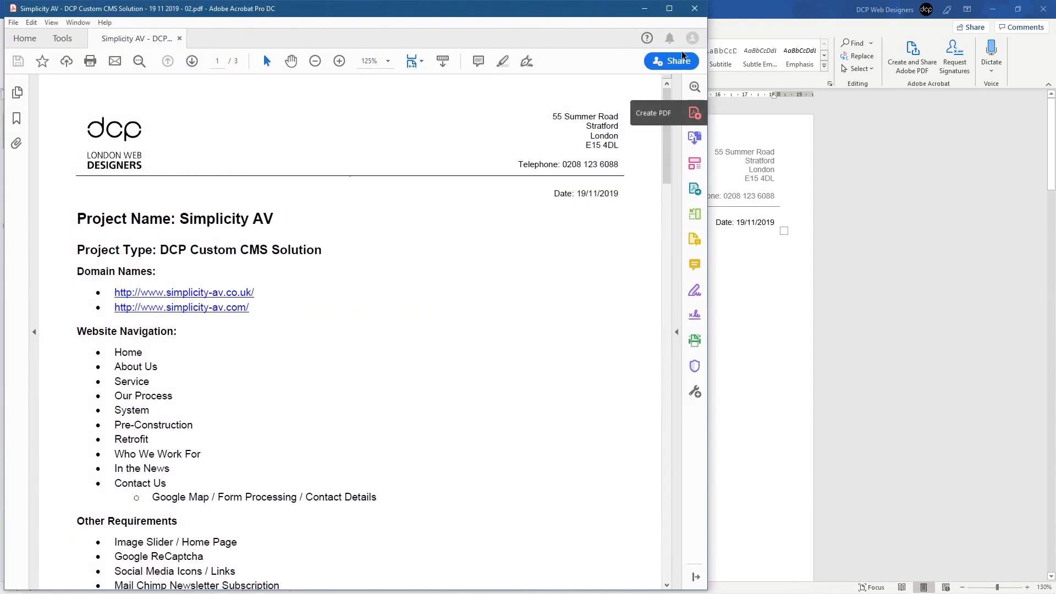
{"action": "left_click", "coordinate": [695, 8]}
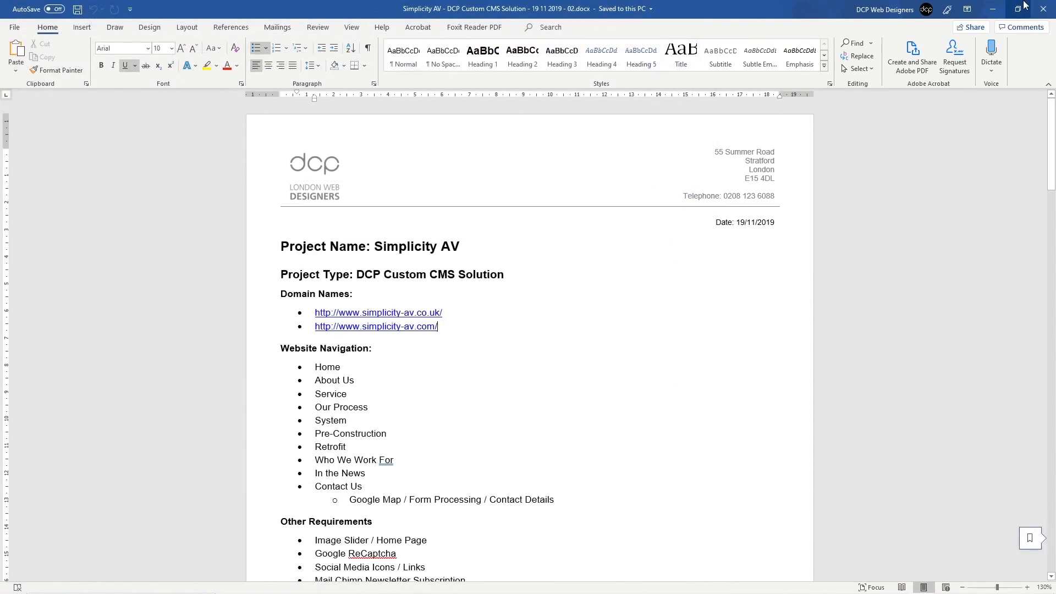
{"action": "left_click", "coordinate": [1043, 9]}
{"action": "left_click", "coordinate": [516, 196]}
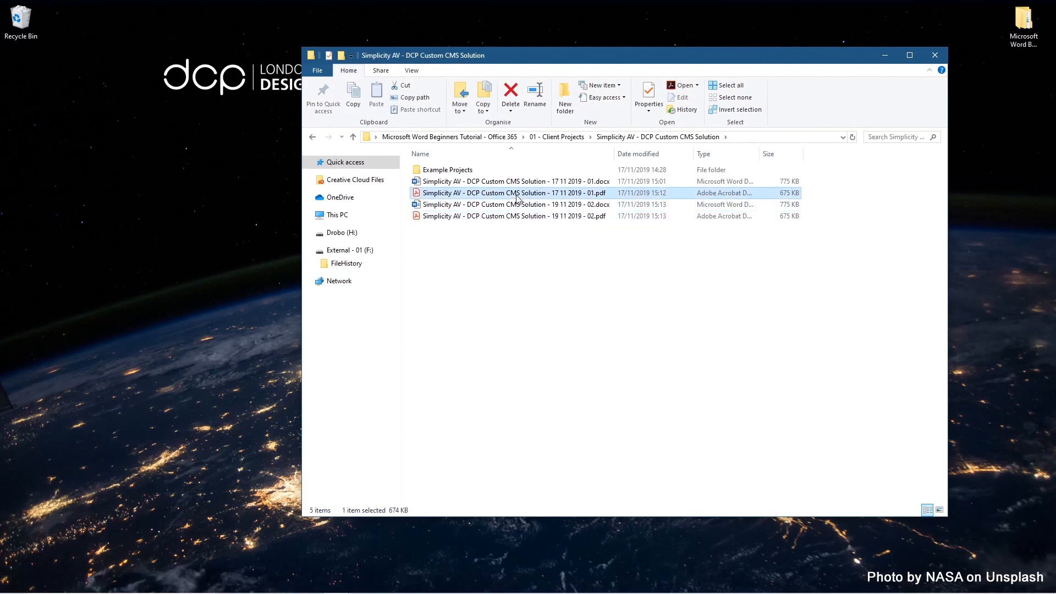
{"action": "left_click_drag", "start_coordinate": [480, 198], "coordinate": [503, 190]}
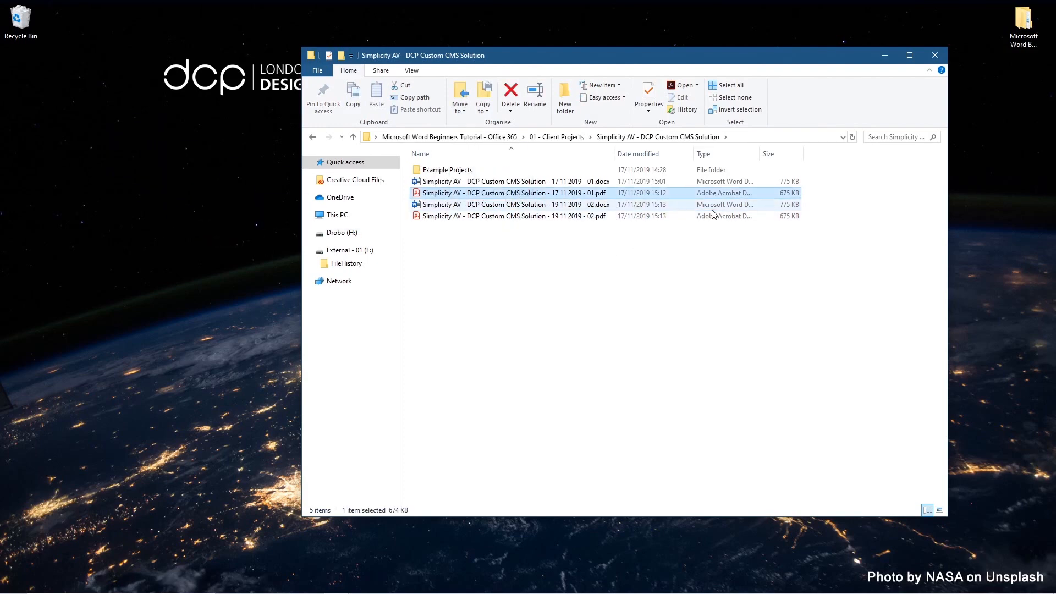
{"action": "double_click", "coordinate": [759, 154]}
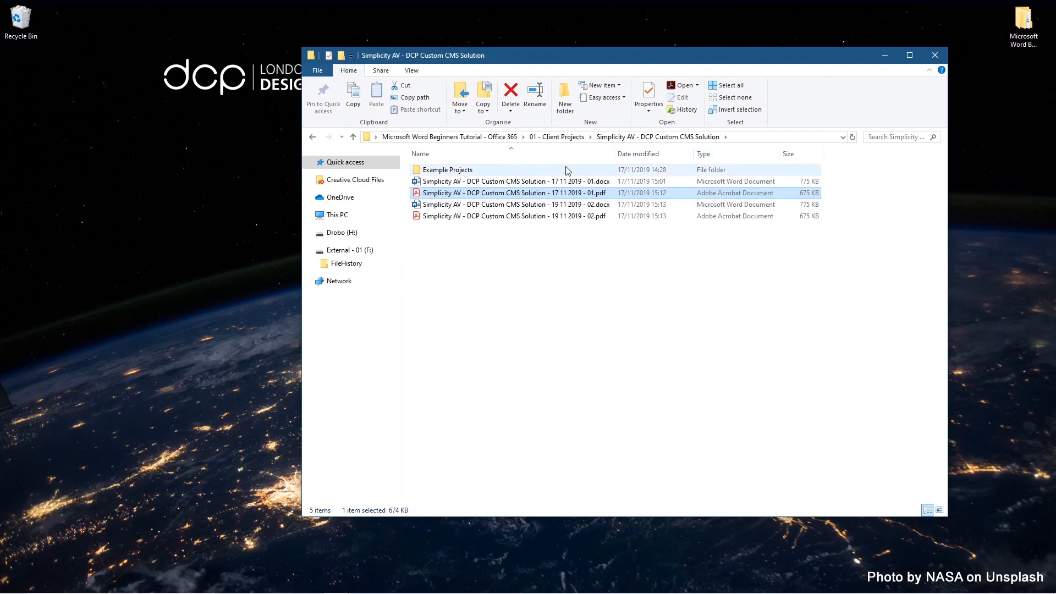
{"action": "key", "text": "Up"}
{"action": "left_click", "coordinate": [546, 195]}
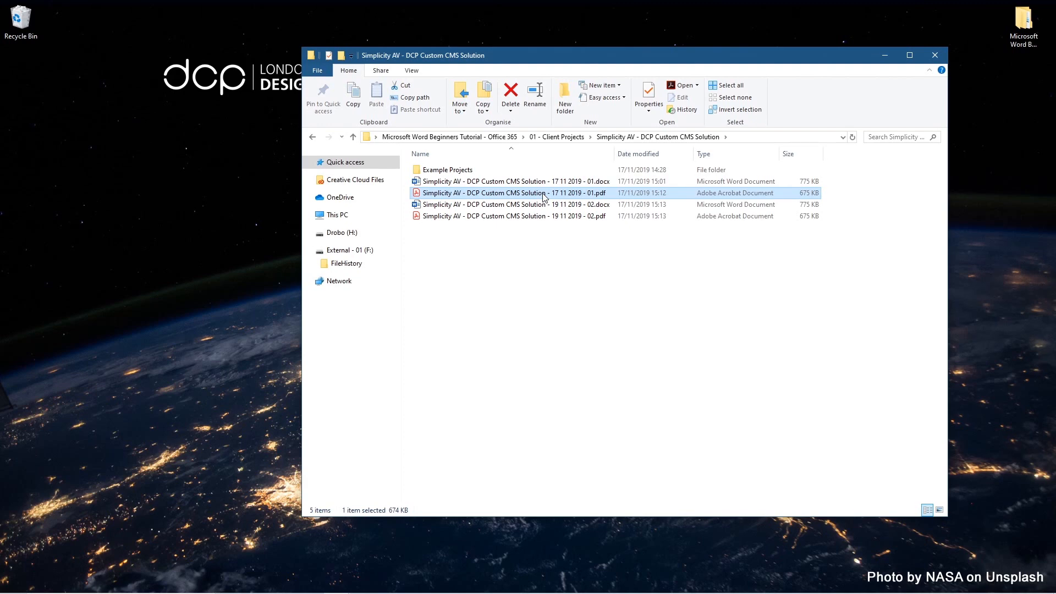
{"action": "left_click", "coordinate": [554, 218]}
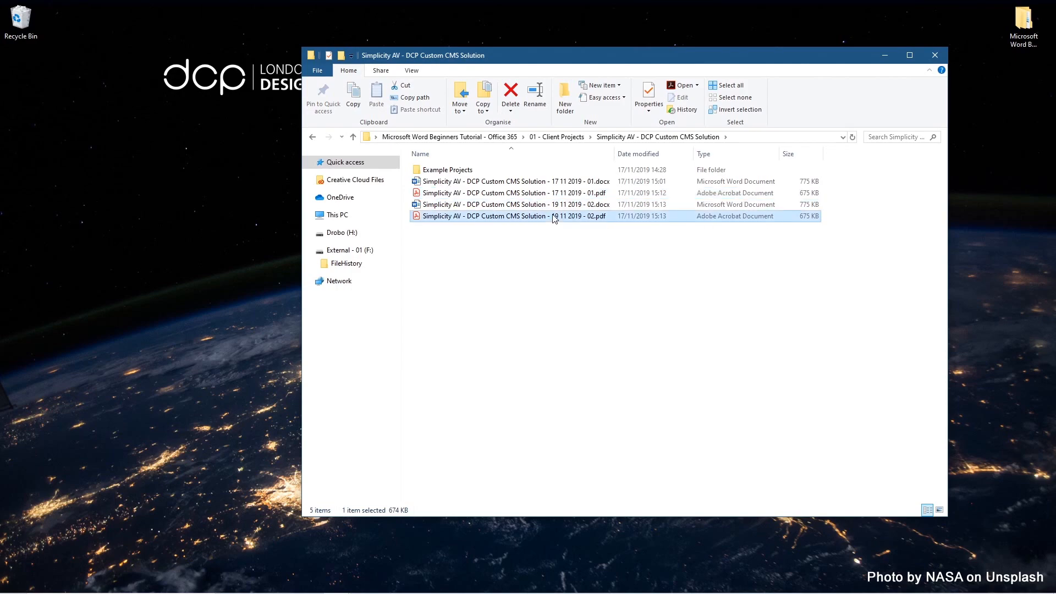
Step: Open the version 02 PDF and test the simplicity-av.co.uk website link
{"action": "double_click", "coordinate": [526, 221]}
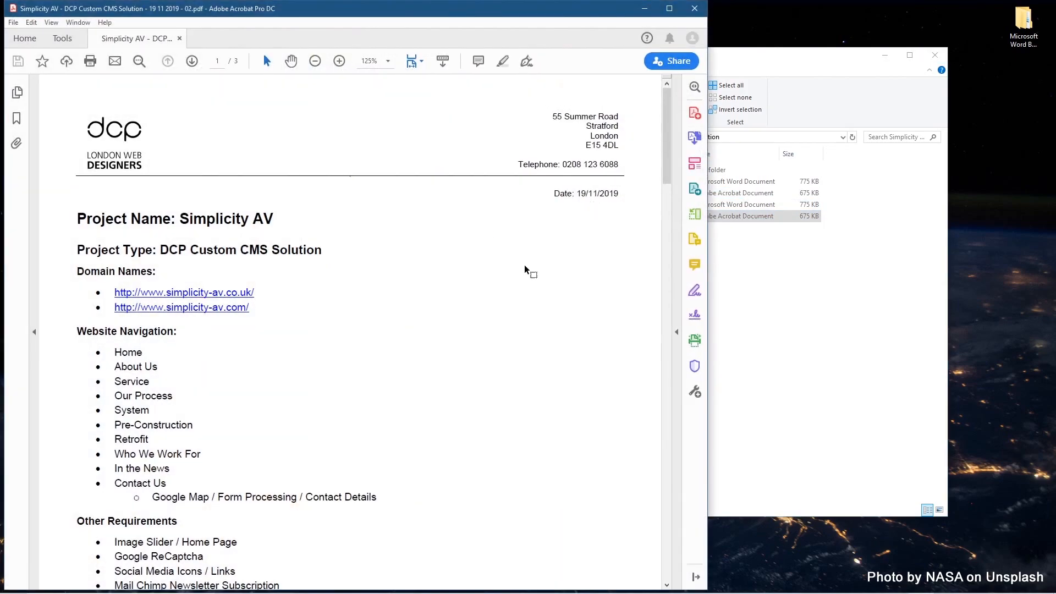
{"action": "left_click_drag", "start_coordinate": [160, 367], "coordinate": [88, 367]}
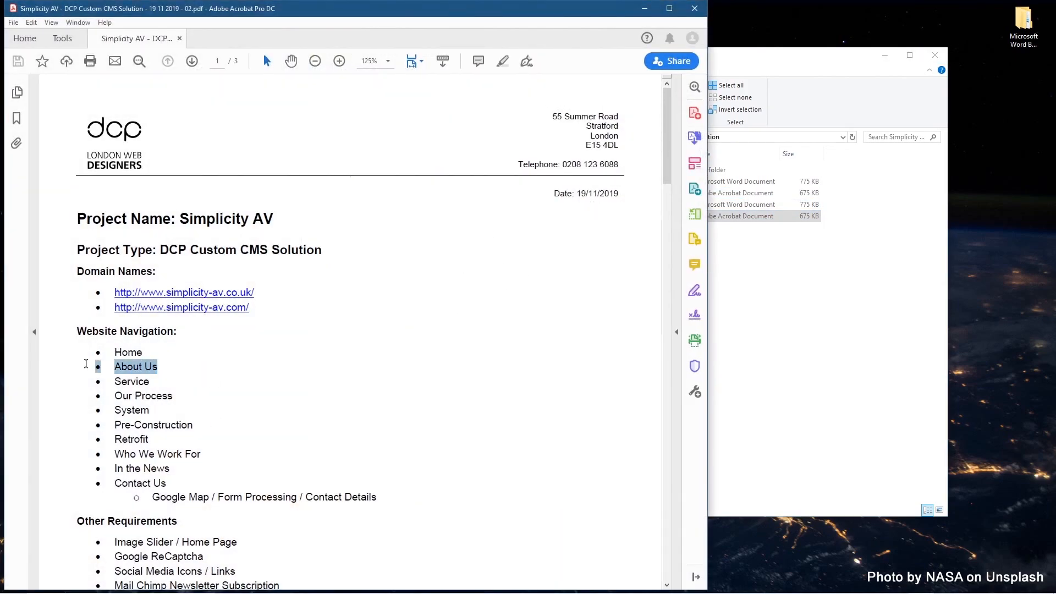
{"action": "left_click", "coordinate": [159, 380]}
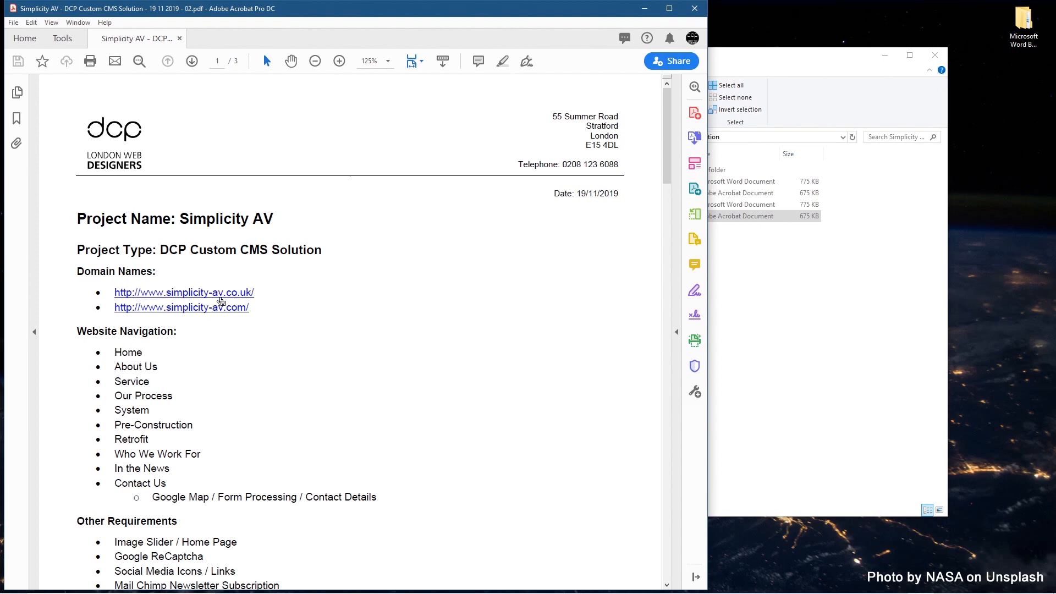
{"action": "left_click", "coordinate": [219, 294]}
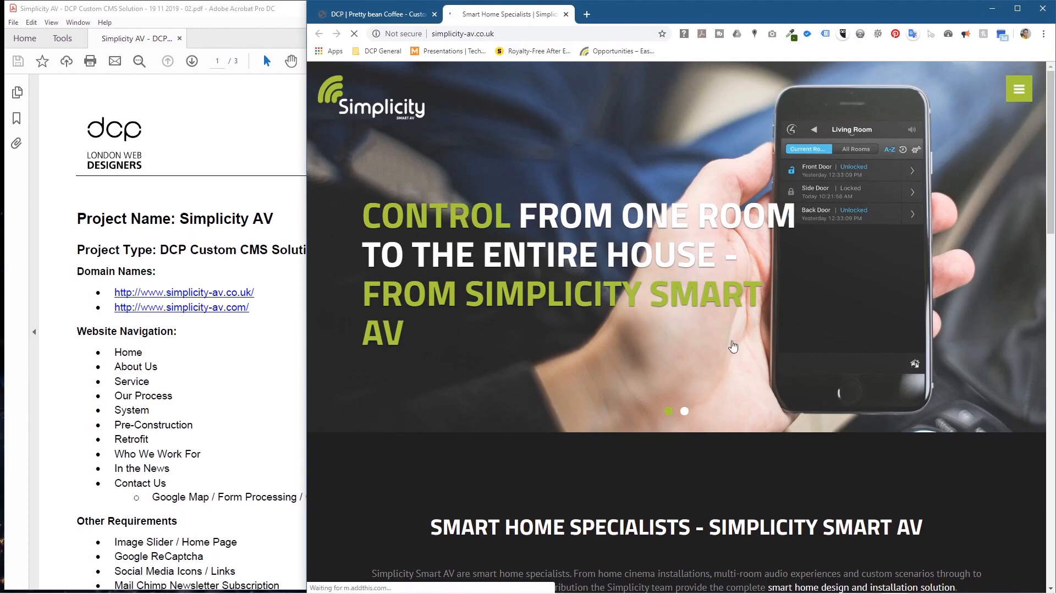
{"action": "scroll", "coordinate": [609, 233], "scroll_direction": "down", "scroll_amount": 10}
{"action": "scroll", "coordinate": [609, 232], "scroll_direction": "up", "scroll_amount": 10}
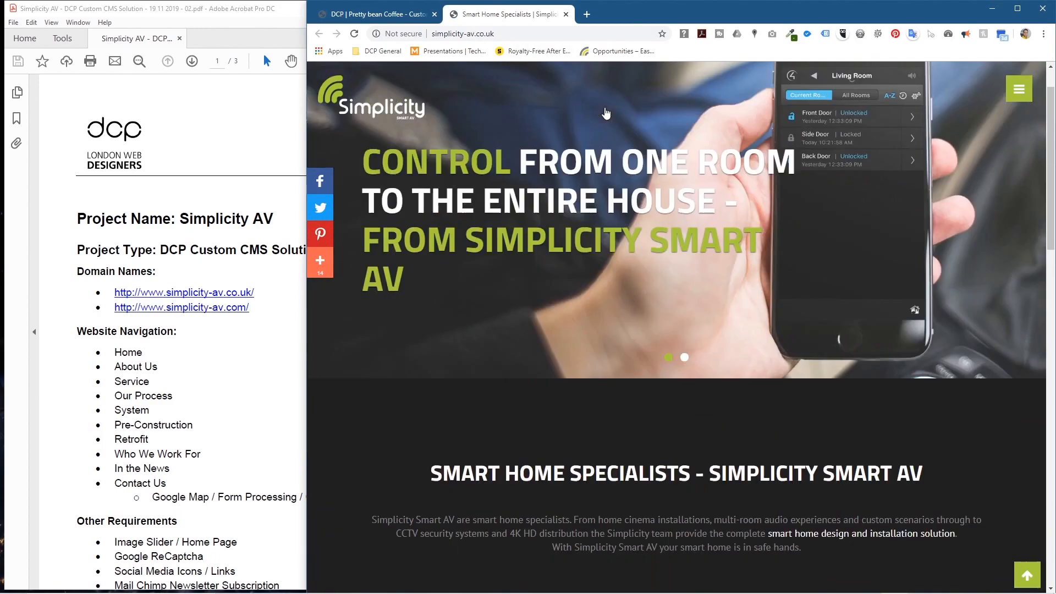
{"action": "left_click", "coordinate": [565, 14]}
{"action": "left_click", "coordinate": [248, 333]}
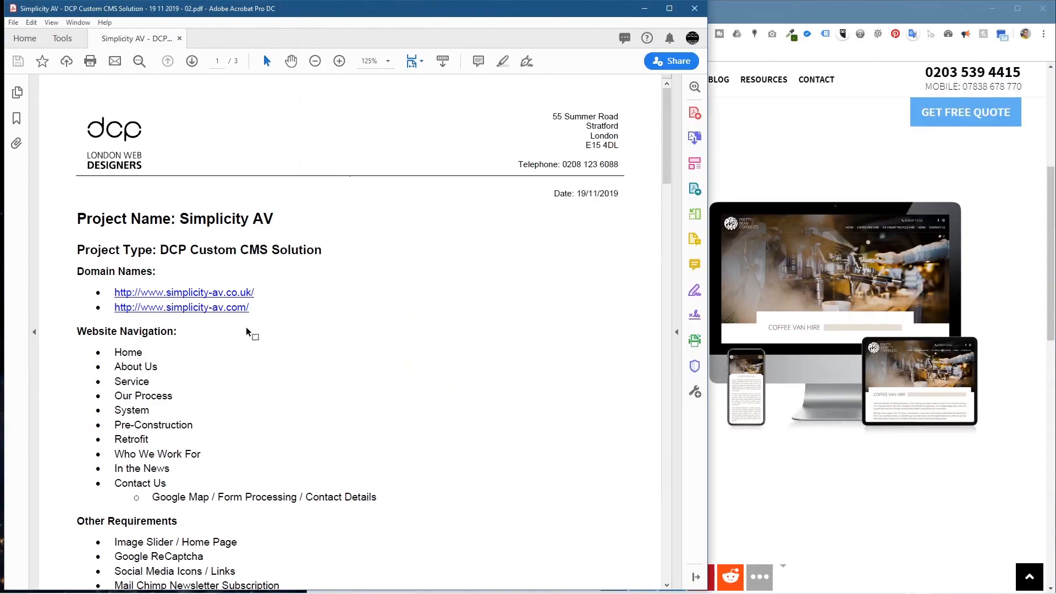
Step: Test the phone-validator.net link and return to the PDF
{"action": "scroll", "coordinate": [252, 336], "scroll_direction": "down", "scroll_amount": 8}
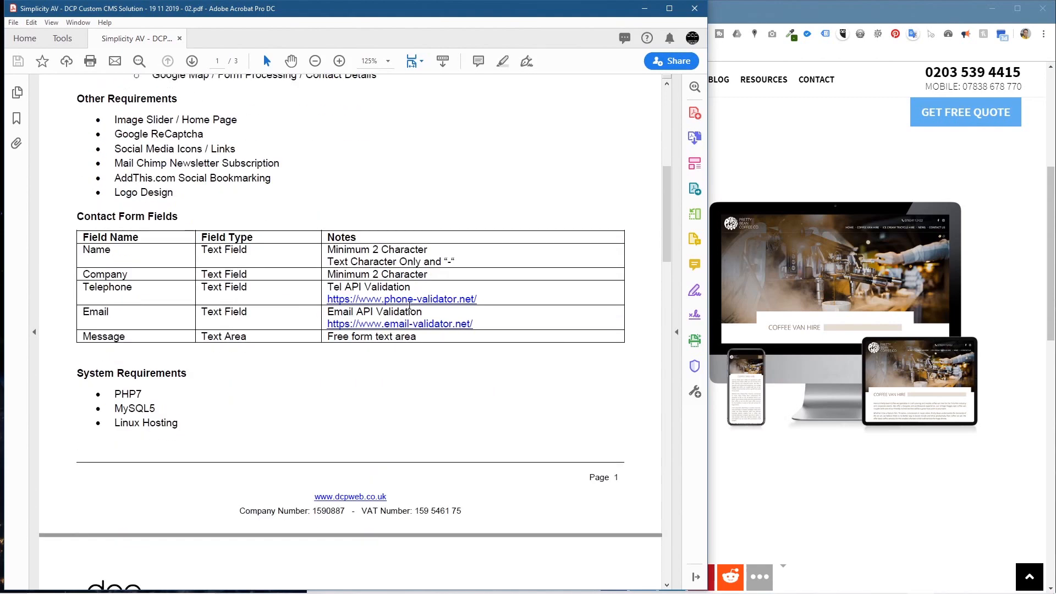
{"action": "left_click", "coordinate": [411, 302]}
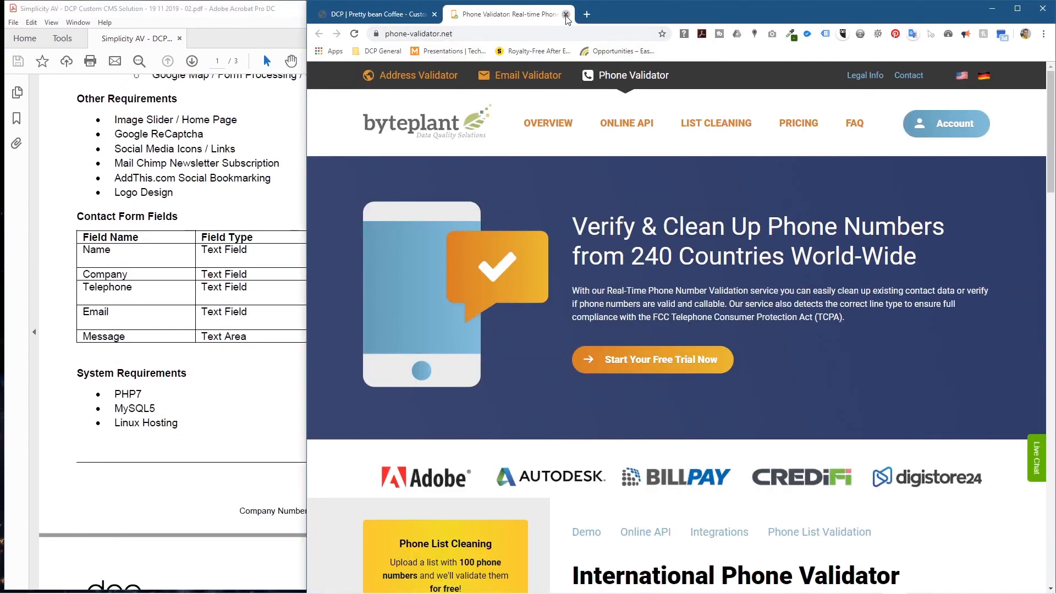
{"action": "left_click", "coordinate": [566, 14]}
{"action": "left_click", "coordinate": [242, 288]}
{"action": "left_click_drag", "start_coordinate": [486, 303], "coordinate": [239, 303]}
{"action": "left_click", "coordinate": [275, 304]}
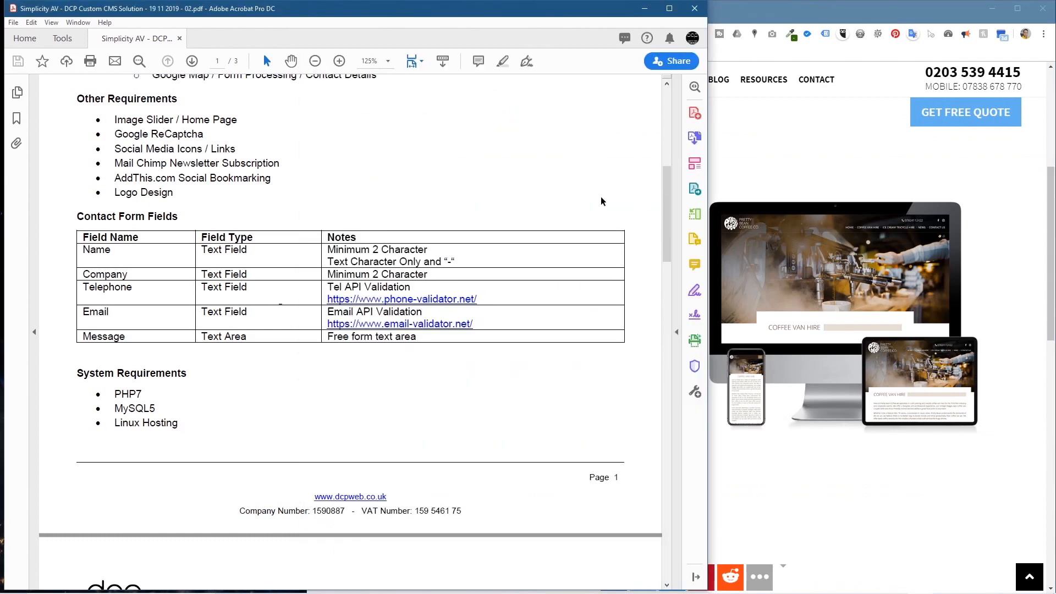
Step: Test the Cafe & Event Catering example link, allowing the connection to cafebite.com
{"action": "scroll", "coordinate": [389, 287], "scroll_direction": "down", "scroll_amount": 15}
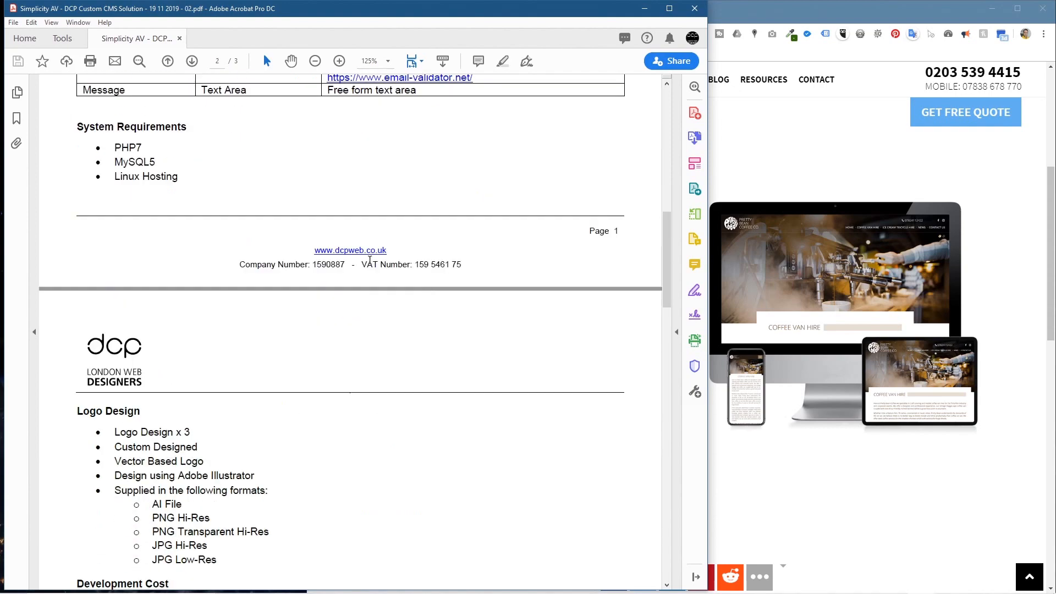
{"action": "scroll", "coordinate": [325, 269], "scroll_direction": "down", "scroll_amount": 1}
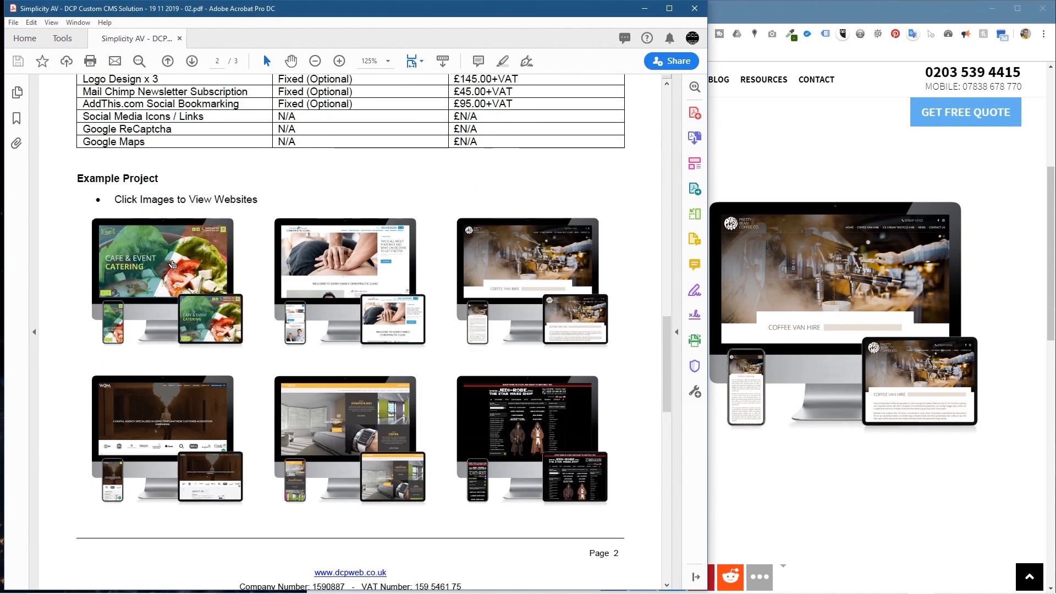
{"action": "left_click", "coordinate": [172, 265]}
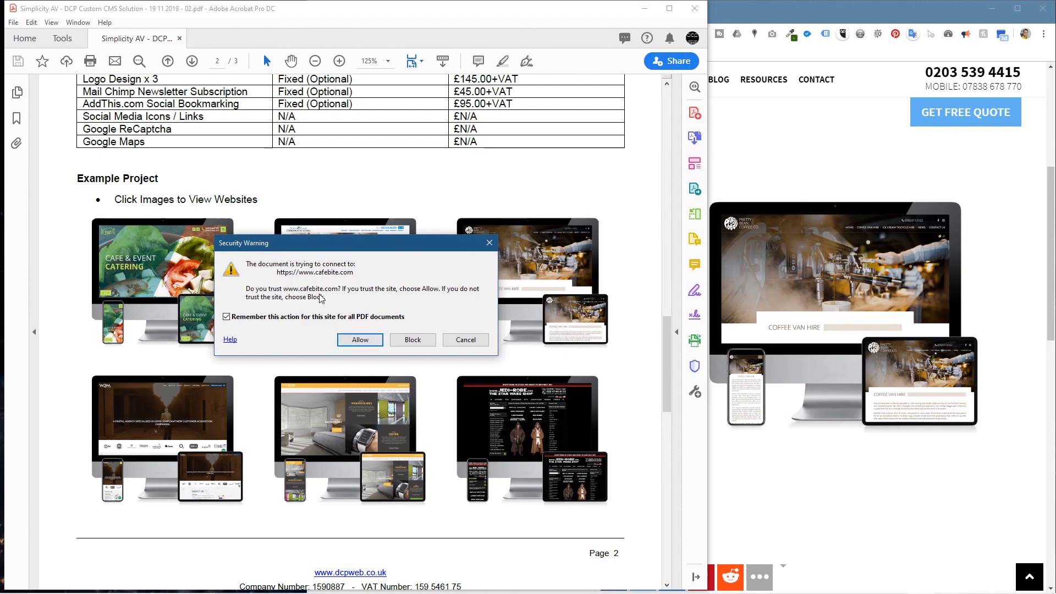
{"action": "left_click", "coordinate": [359, 341]}
{"action": "scroll", "coordinate": [538, 231], "scroll_direction": "down", "scroll_amount": 20}
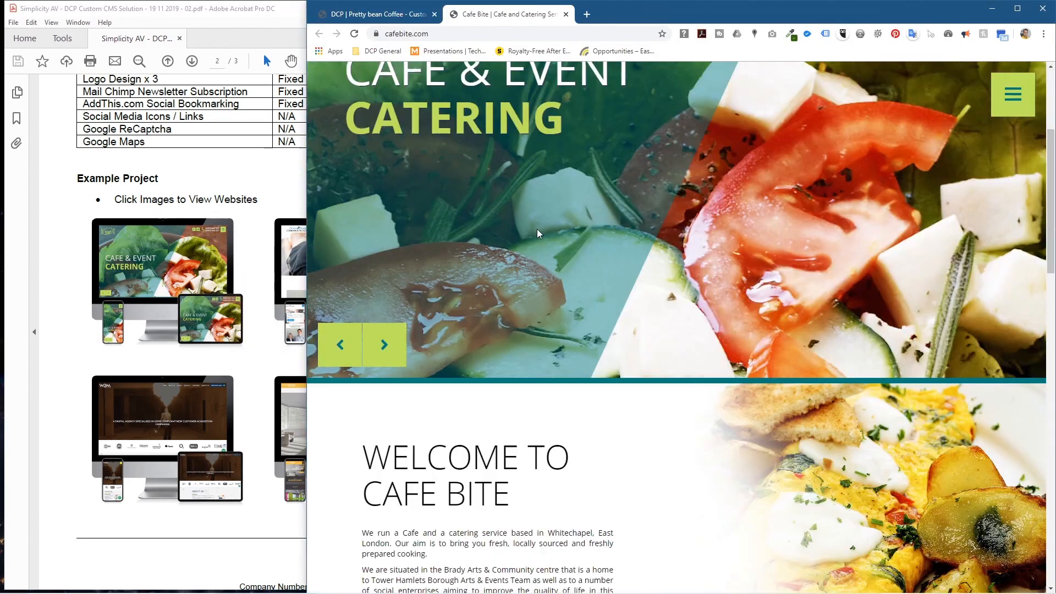
{"action": "scroll", "coordinate": [513, 205], "scroll_direction": "up", "scroll_amount": 11}
{"action": "scroll", "coordinate": [515, 204], "scroll_direction": "up", "scroll_amount": 8}
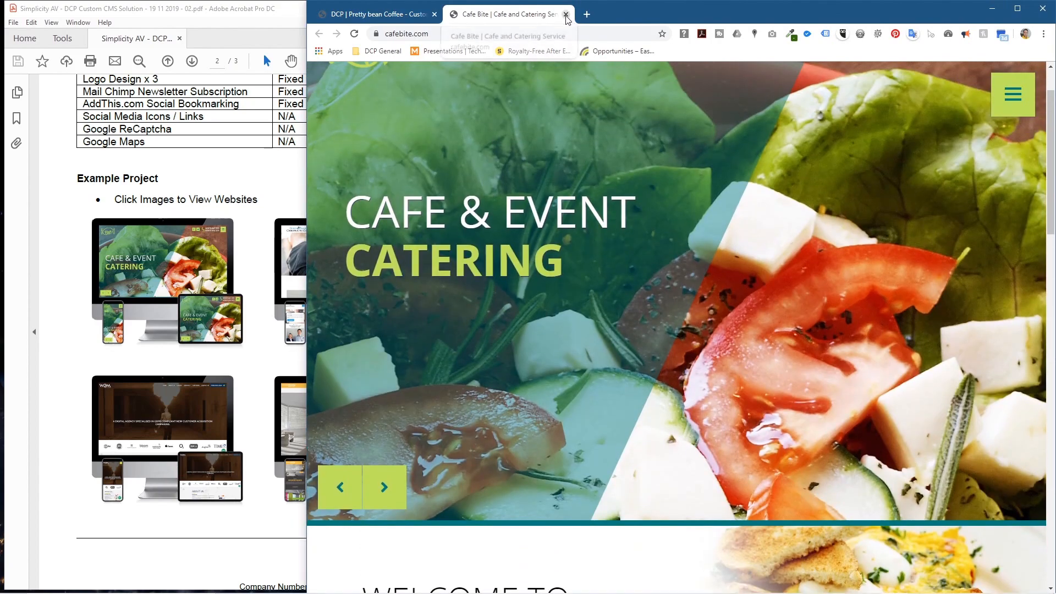
{"action": "left_click", "coordinate": [566, 15]}
{"action": "left_click", "coordinate": [72, 268]}
Step: Test the Facebook thumbnail tutorial video link, then scroll through all three pages
{"action": "scroll", "coordinate": [130, 288], "scroll_direction": "down", "scroll_amount": 15}
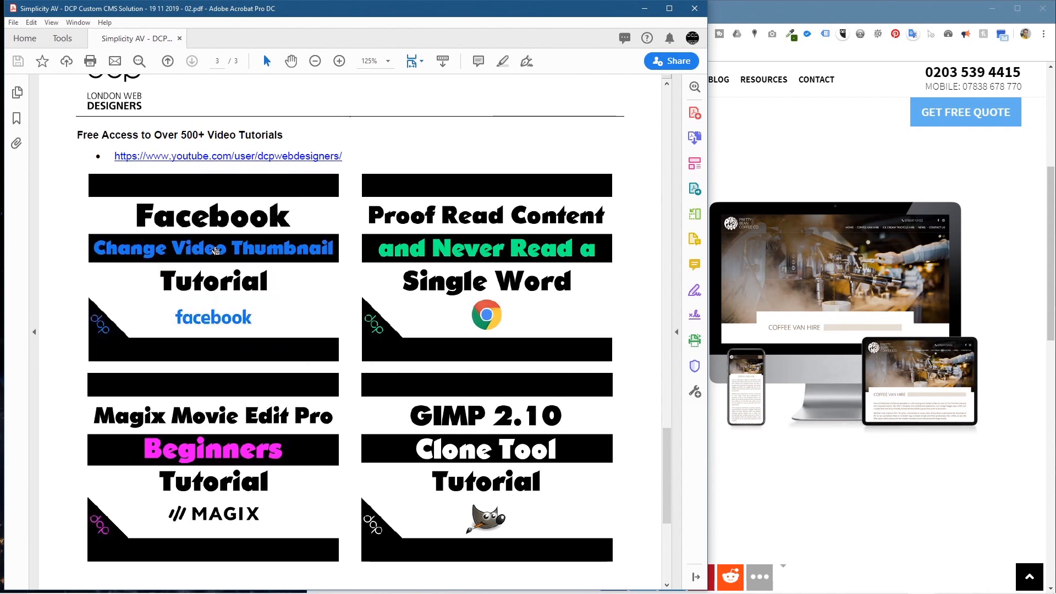
{"action": "left_click", "coordinate": [216, 251]}
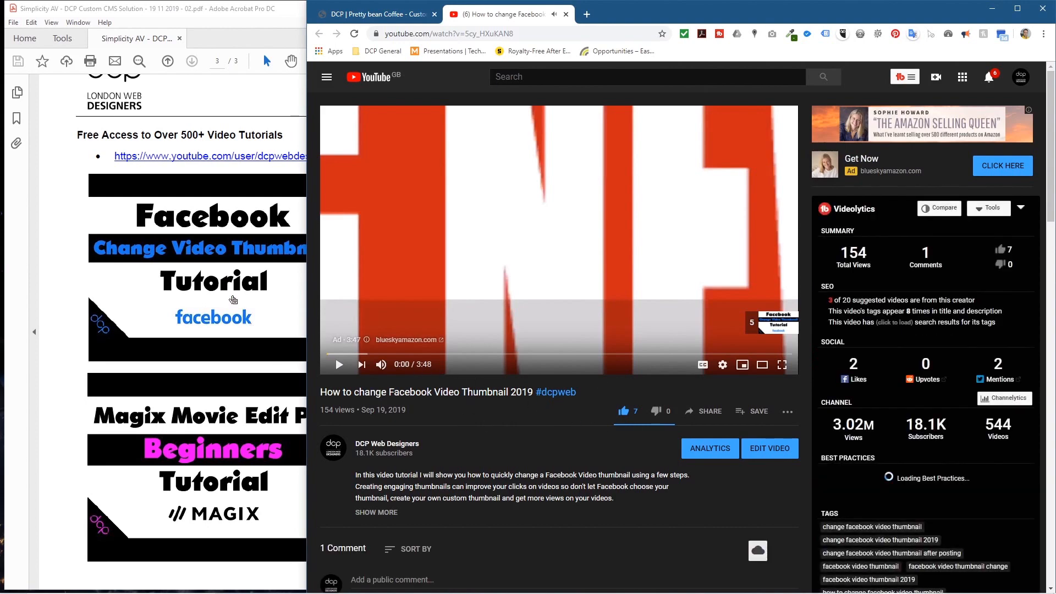
{"action": "left_click", "coordinate": [63, 222]}
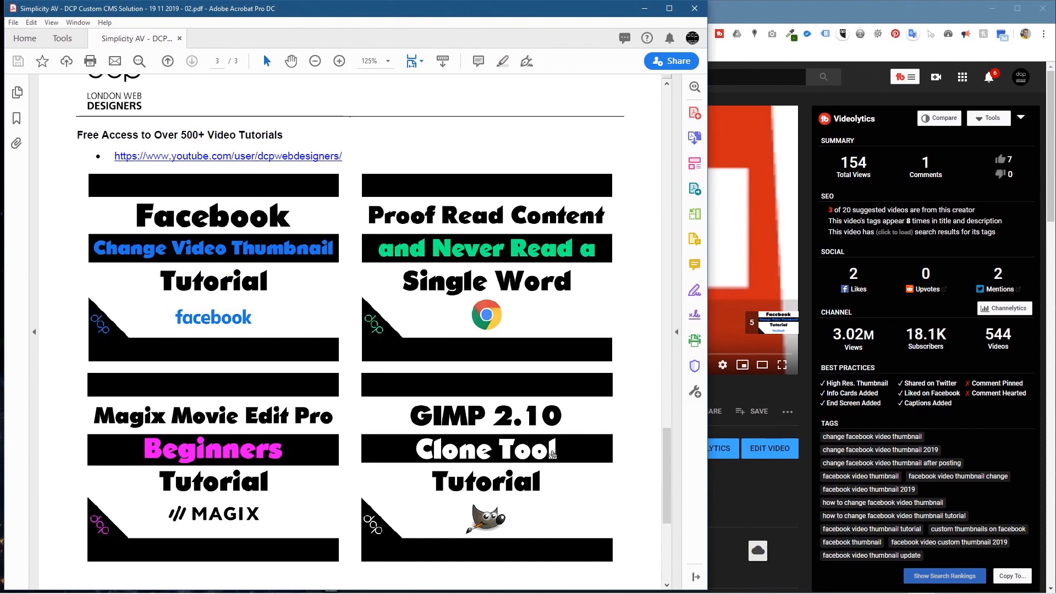
{"action": "scroll", "coordinate": [339, 364], "scroll_direction": "down", "scroll_amount": 5}
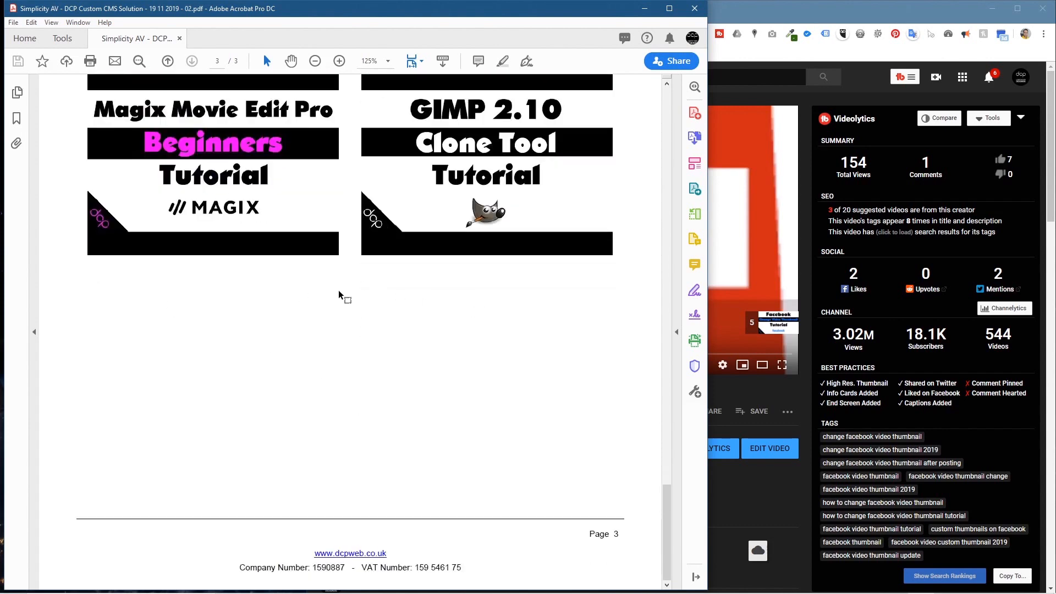
{"action": "scroll", "coordinate": [344, 297], "scroll_direction": "up", "scroll_amount": 4}
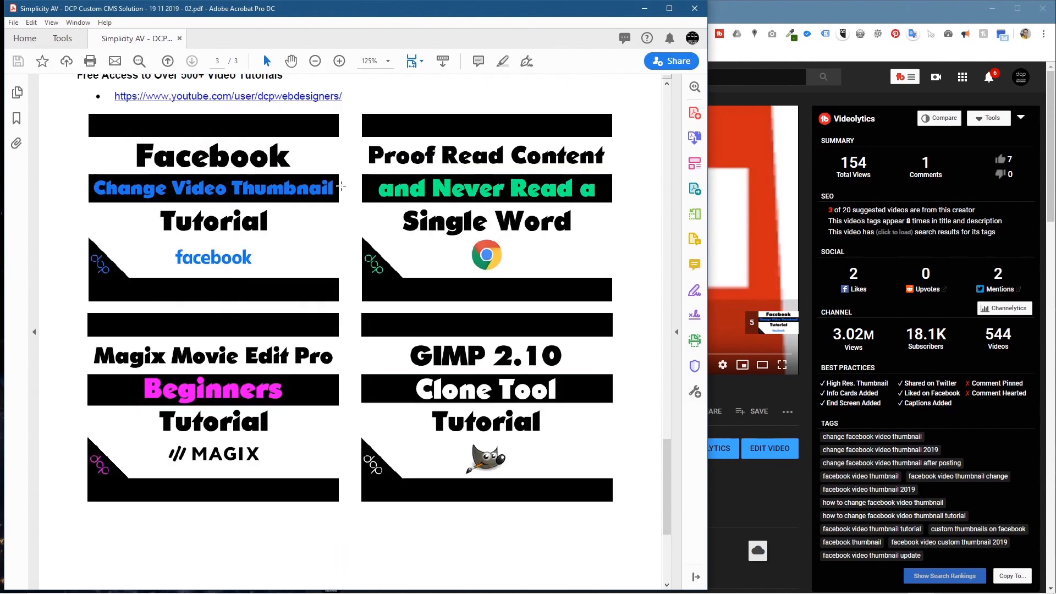
{"action": "mouse_move", "coordinate": [338, 588]}
{"action": "scroll", "coordinate": [256, 184], "scroll_direction": "up", "scroll_amount": 1}
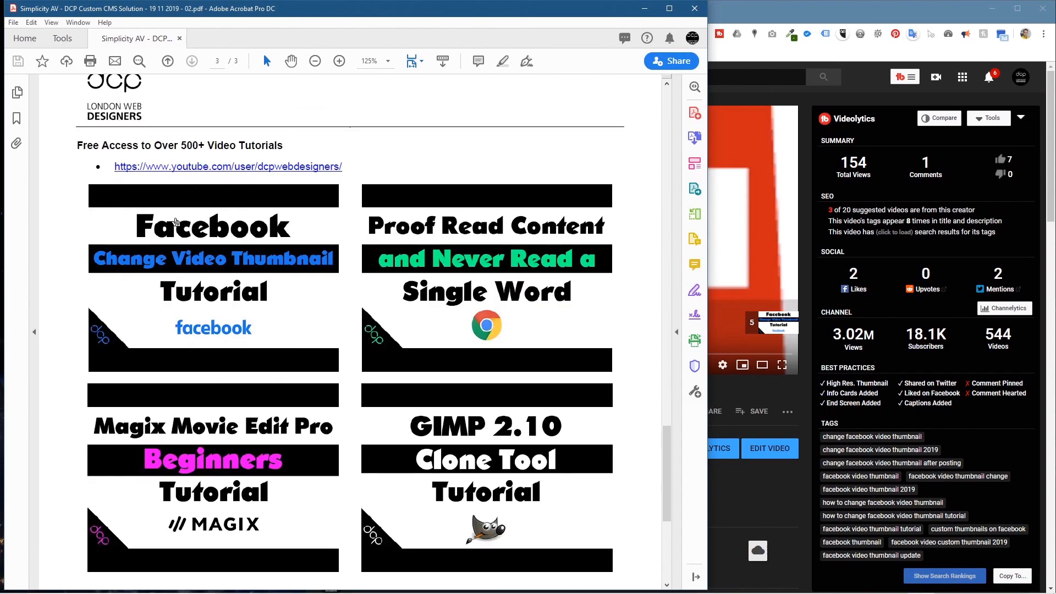
{"action": "scroll", "coordinate": [196, 219], "scroll_direction": "down", "scroll_amount": 1}
{"action": "scroll", "coordinate": [197, 219], "scroll_direction": "down", "scroll_amount": 1}
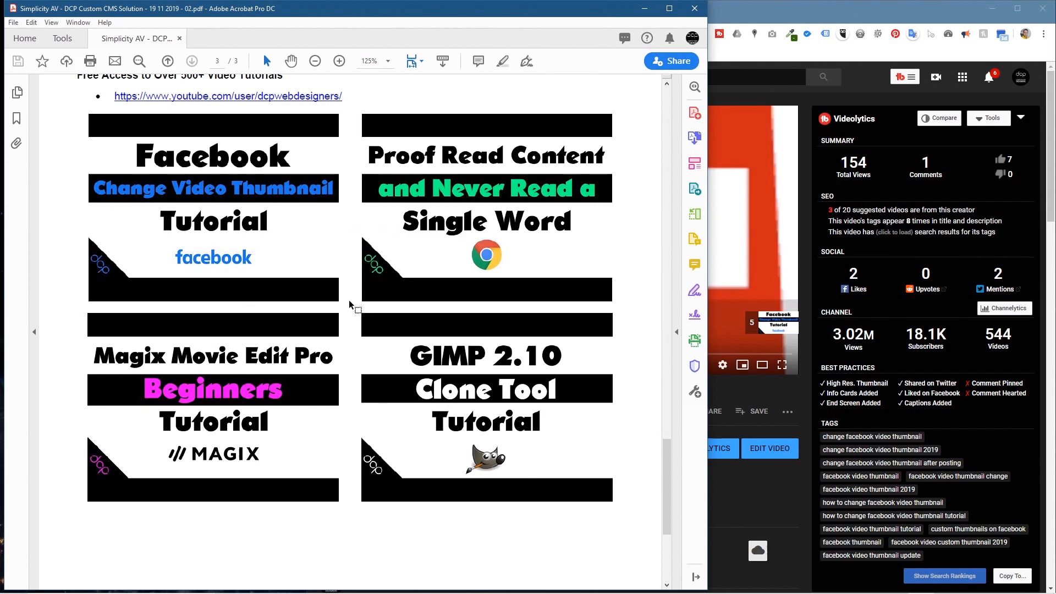
{"action": "scroll", "coordinate": [349, 306], "scroll_direction": "up", "scroll_amount": 4}
{"action": "scroll", "coordinate": [348, 304], "scroll_direction": "down", "scroll_amount": 3}
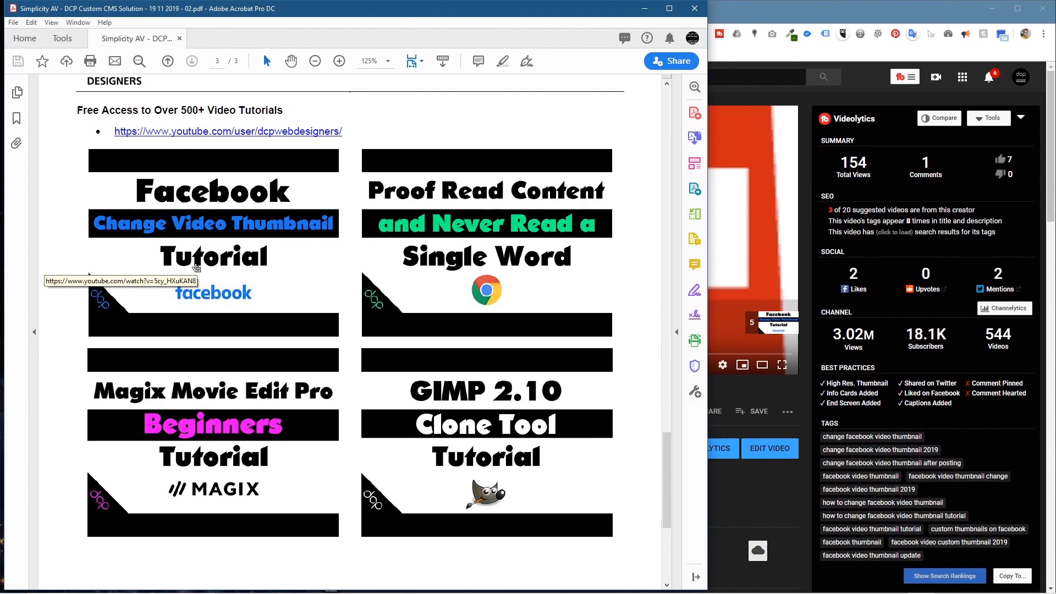
{"action": "scroll", "coordinate": [344, 277], "scroll_direction": "up", "scroll_amount": 6}
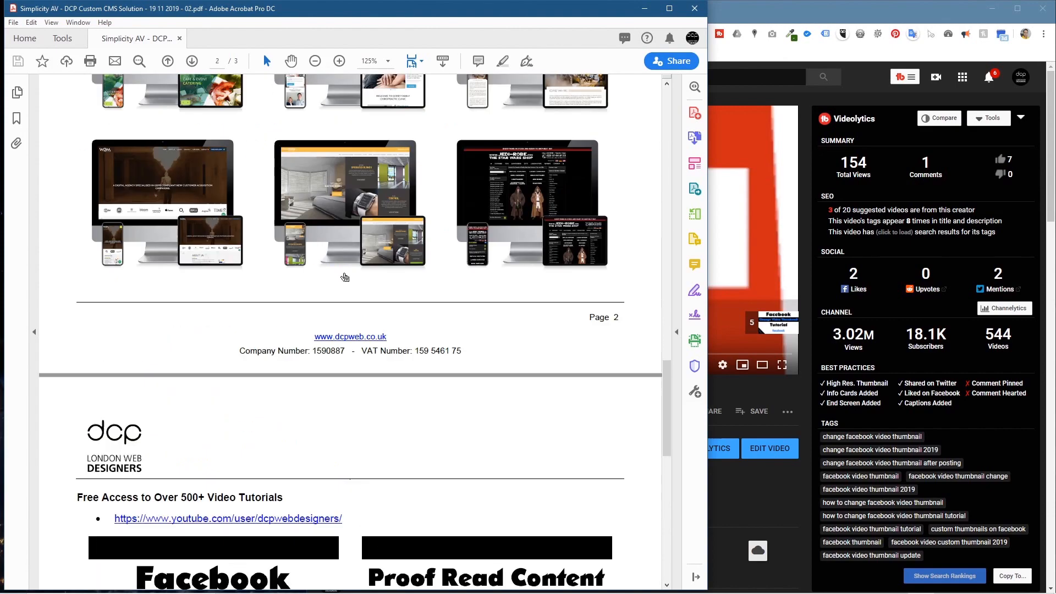
{"action": "scroll", "coordinate": [345, 277], "scroll_direction": "up", "scroll_amount": 15}
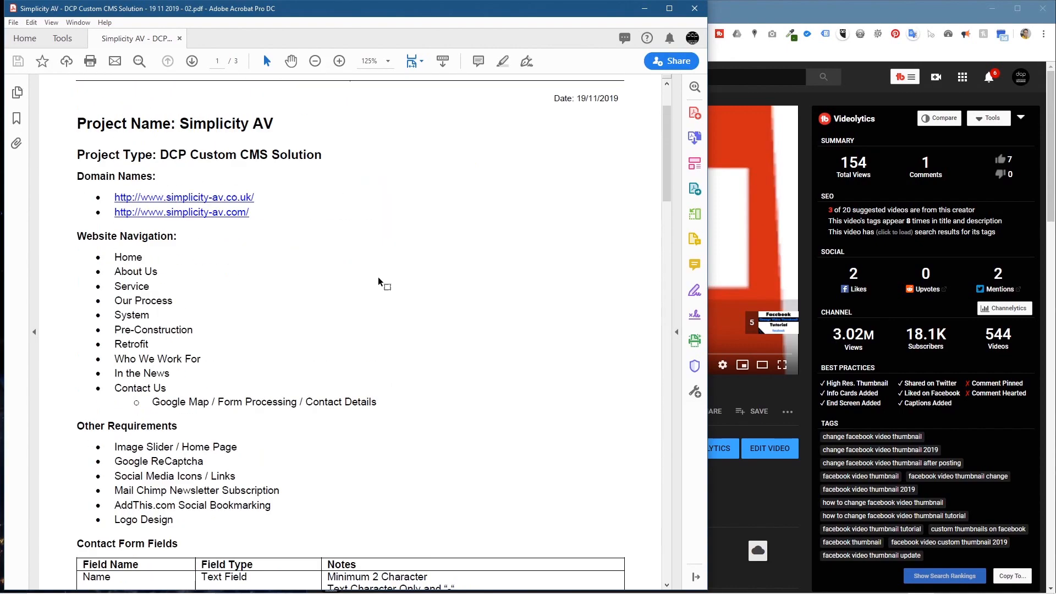
Step: Minimize the YouTube browser, close Acrobat, and open Simplicity AV 19 11 2019 - 02.docx
{"action": "scroll", "coordinate": [378, 278], "scroll_direction": "up", "scroll_amount": 2}
{"action": "left_click", "coordinate": [988, 18]}
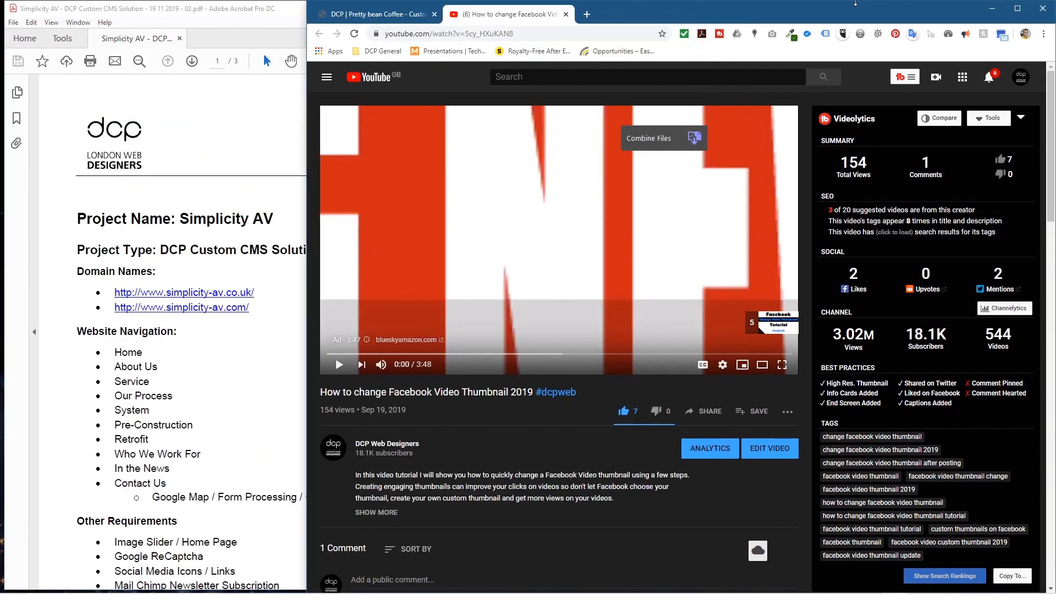
{"action": "left_click", "coordinate": [1003, 8]}
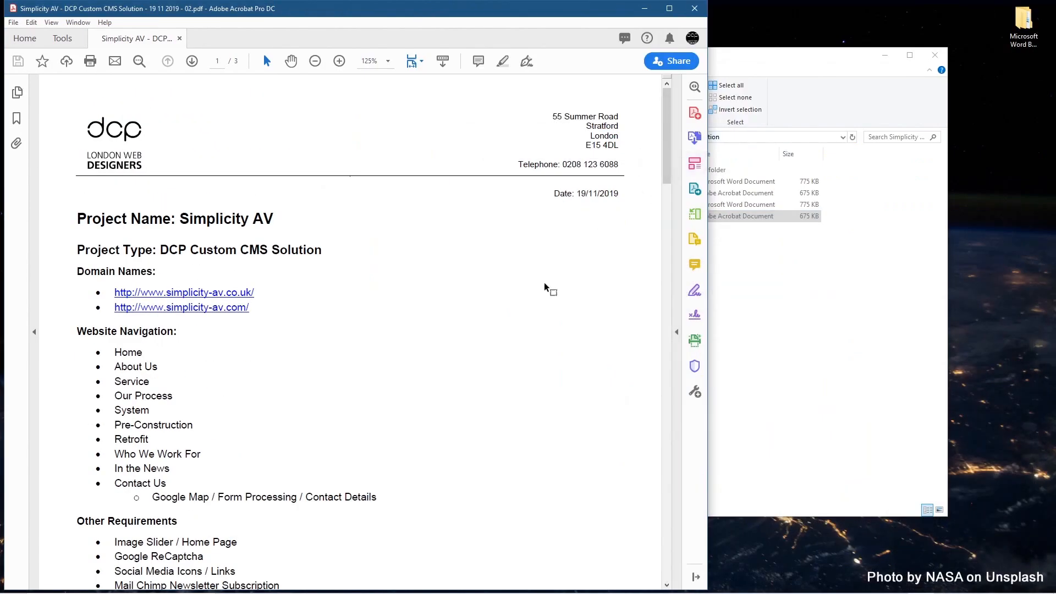
{"action": "left_click", "coordinate": [695, 8]}
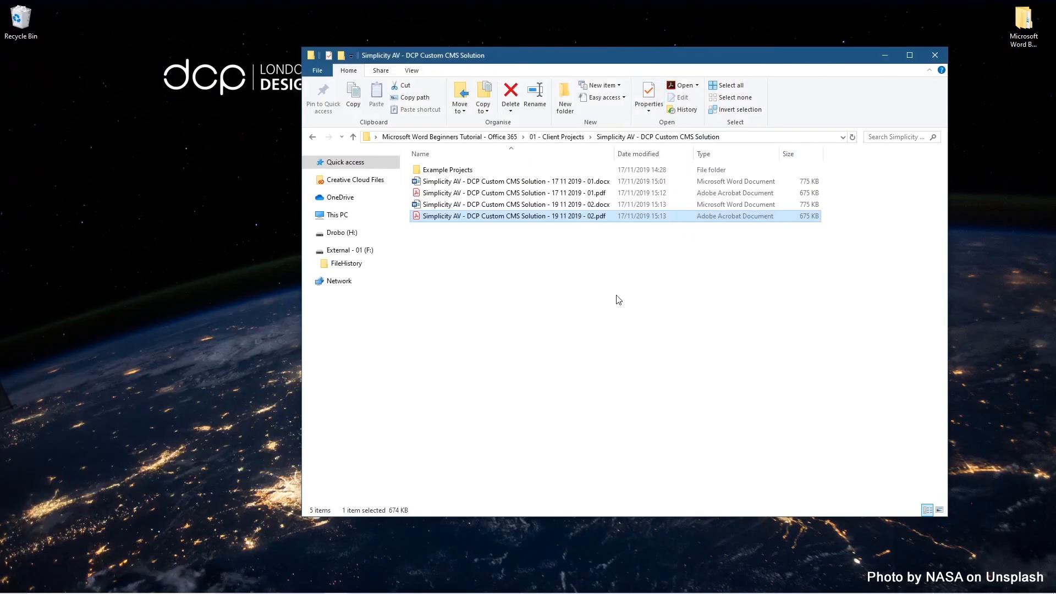
{"action": "double_click", "coordinate": [562, 205]}
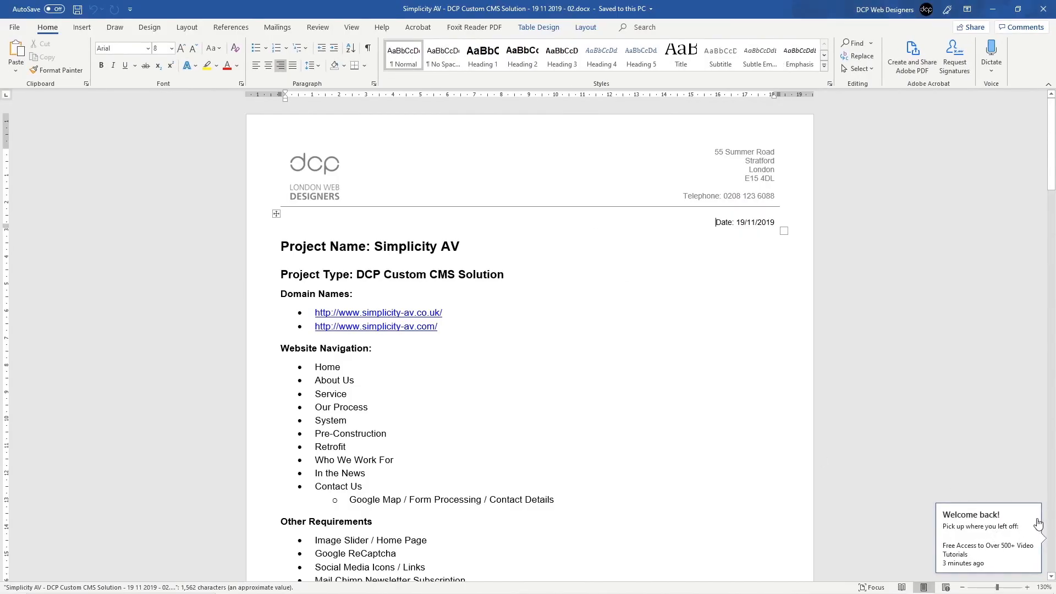
Step: Highlight the About Us navigation item in yellow and save the document
{"action": "left_click", "coordinate": [354, 380]}
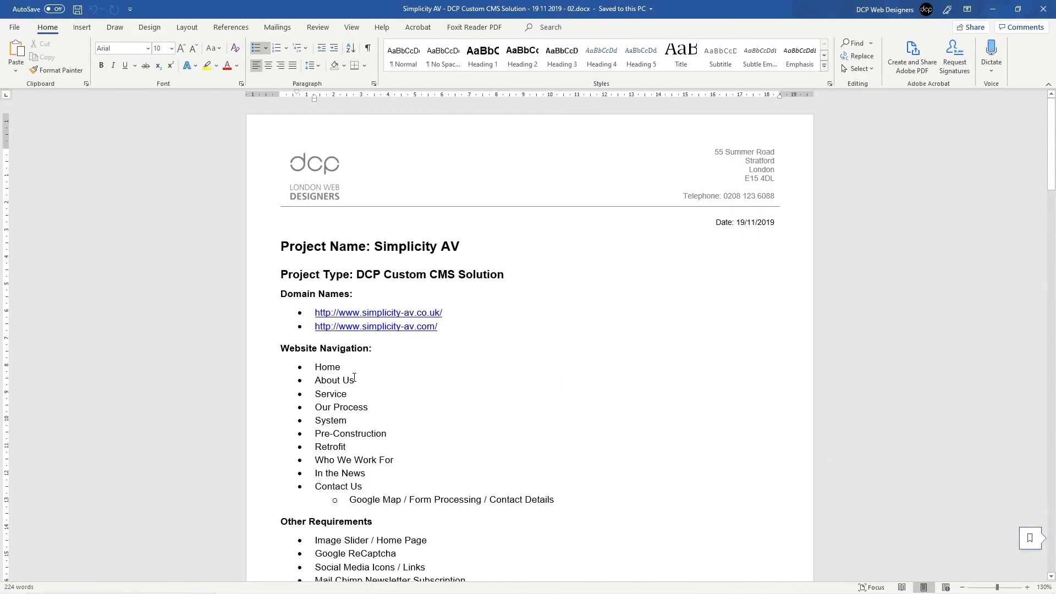
{"action": "triple_click", "coordinate": [354, 380]}
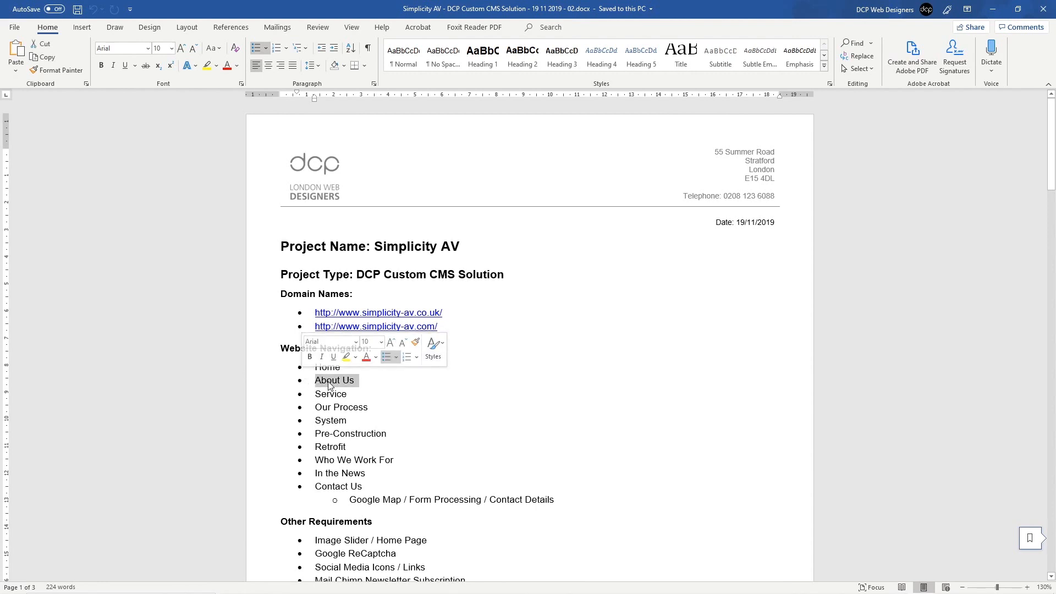
{"action": "left_click", "coordinate": [207, 65]}
{"action": "left_click", "coordinate": [305, 401]}
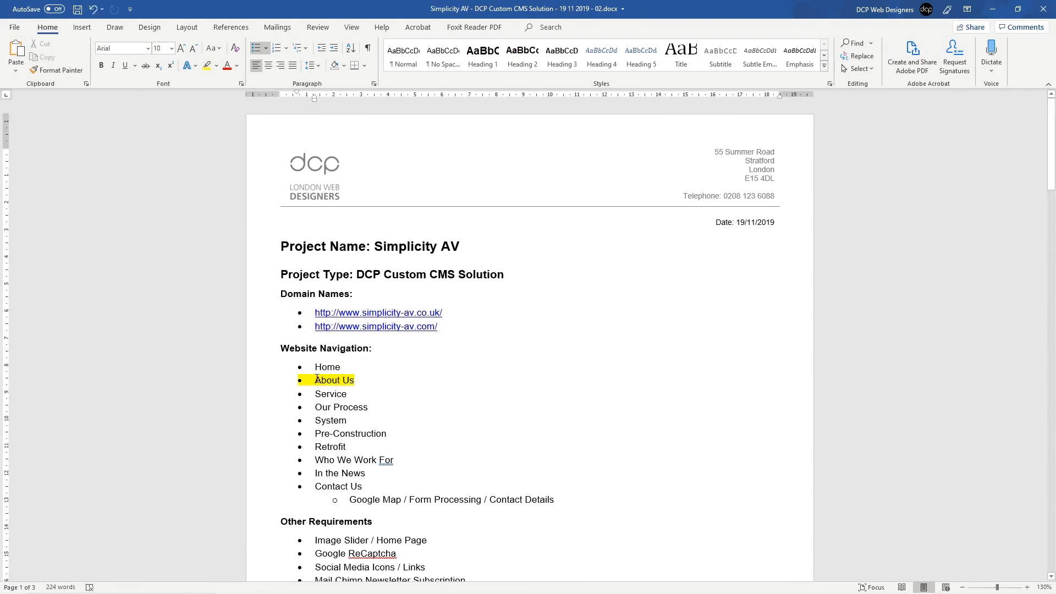
{"action": "key", "text": "ctrl+s"}
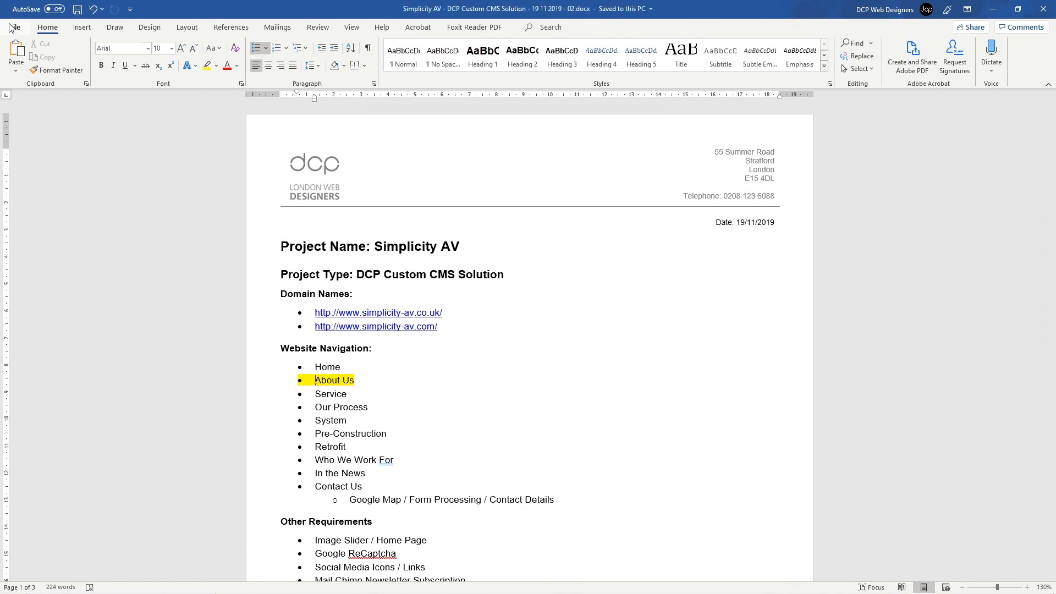
Step: Re-export the 02 PDF, replacing the existing file, and reopen it from Explorer
{"action": "left_click", "coordinate": [14, 27]}
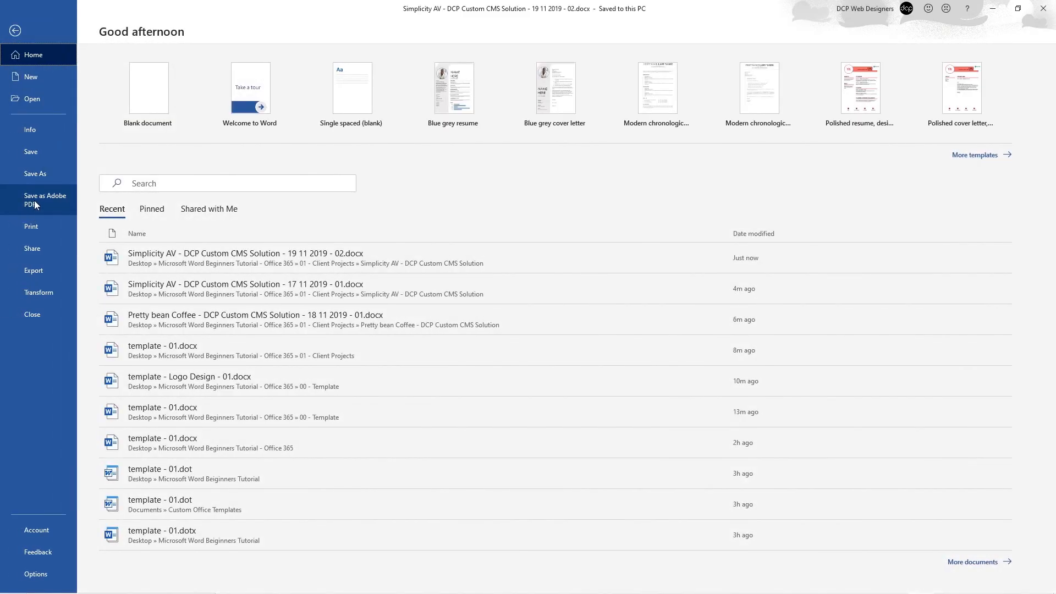
{"action": "left_click", "coordinate": [34, 201]}
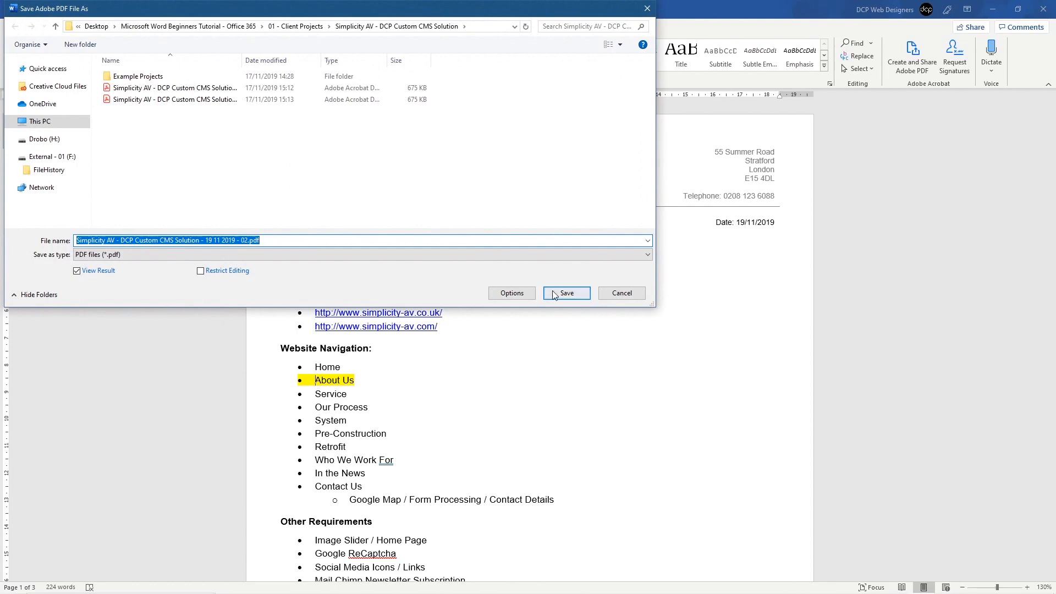
{"action": "left_click", "coordinate": [555, 295]}
{"action": "left_click", "coordinate": [584, 300]}
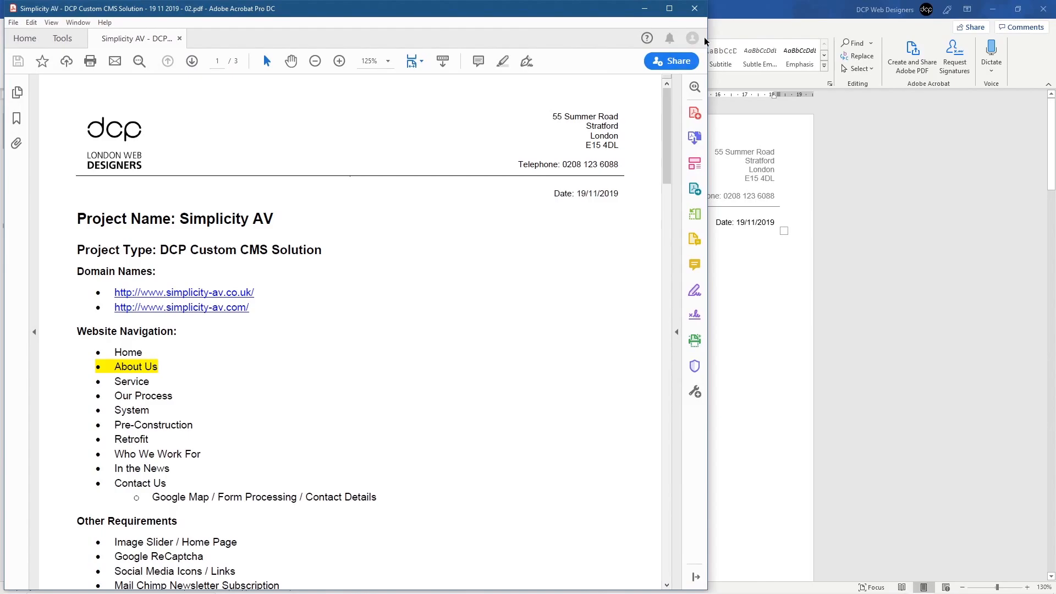
{"action": "left_click", "coordinate": [694, 8]}
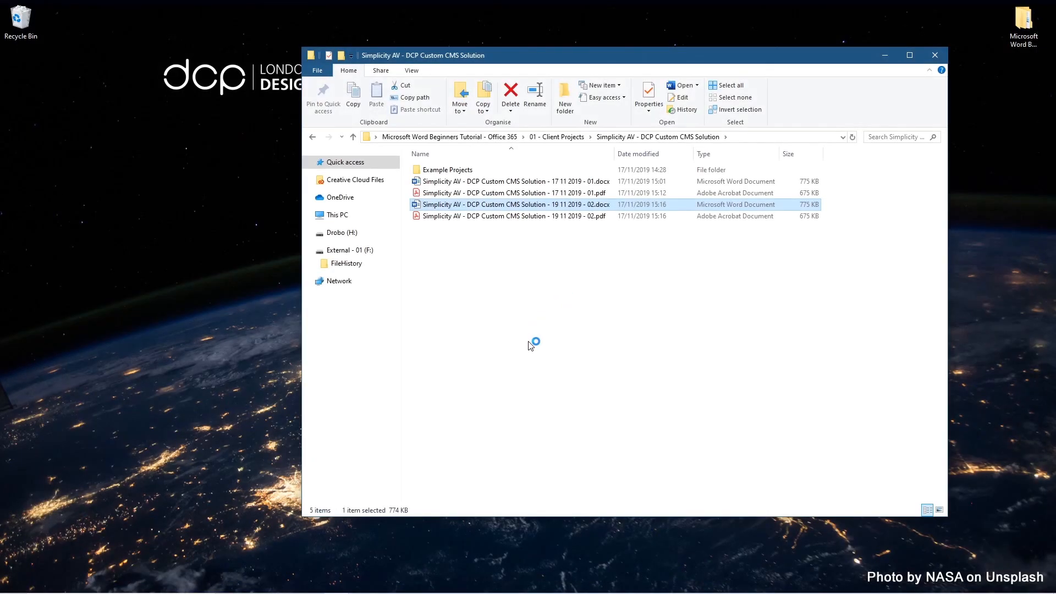
{"action": "double_click", "coordinate": [472, 216]}
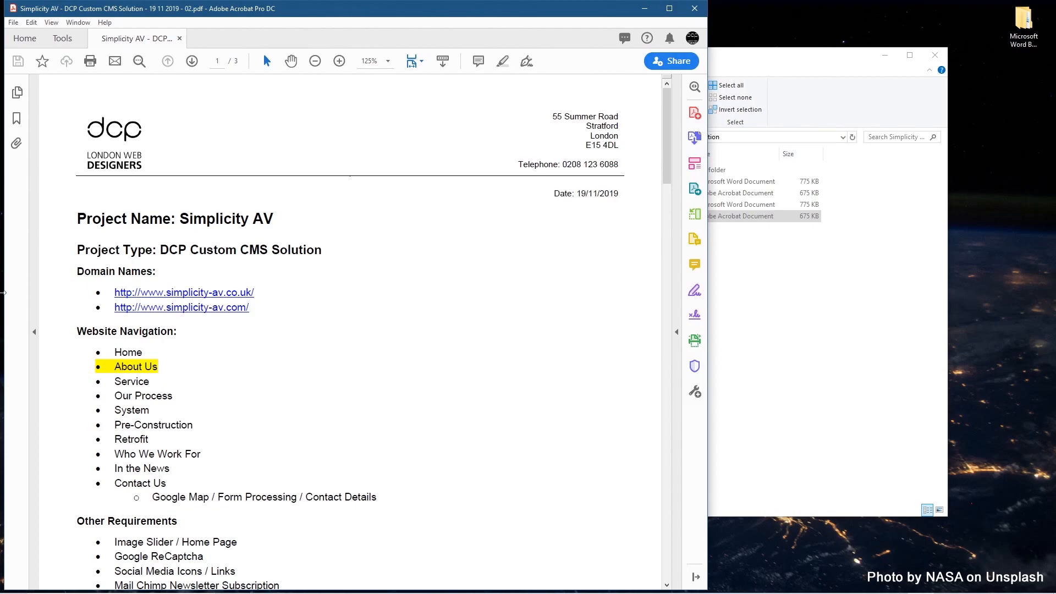
Step: Scroll the PDF and select About Us to inspect its yellow highlight
{"action": "scroll", "coordinate": [203, 262], "scroll_direction": "down", "scroll_amount": 20}
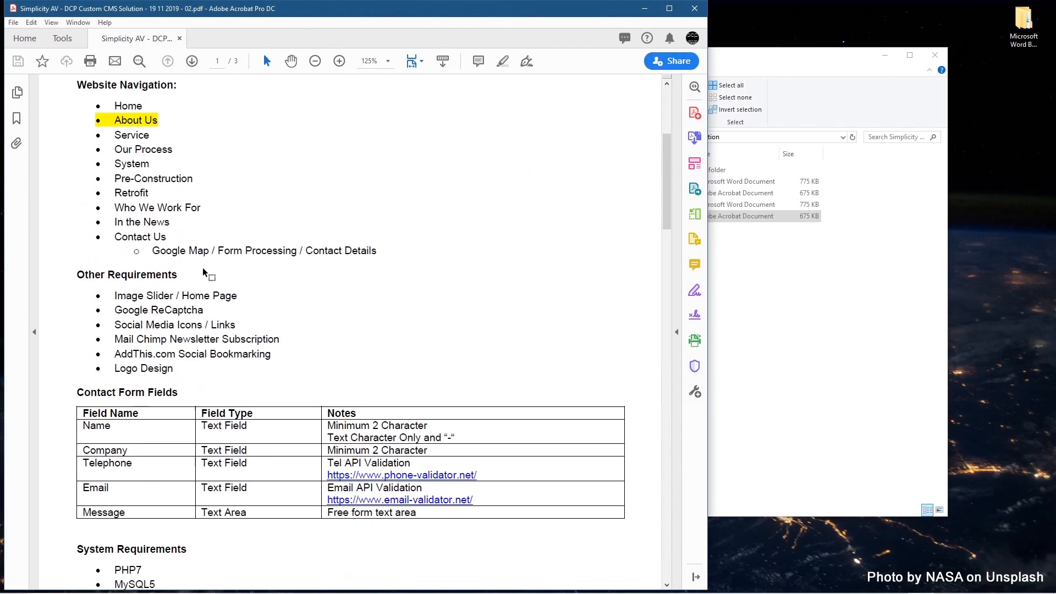
{"action": "scroll", "coordinate": [195, 269], "scroll_direction": "down", "scroll_amount": 20}
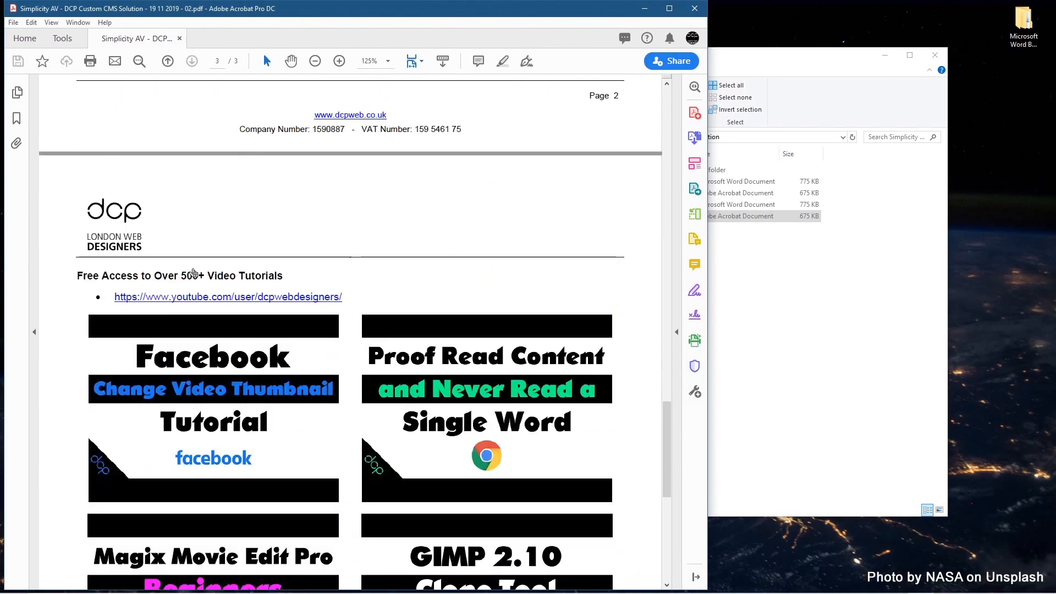
{"action": "scroll", "coordinate": [190, 266], "scroll_direction": "up", "scroll_amount": 18}
{"action": "scroll", "coordinate": [193, 266], "scroll_direction": "up", "scroll_amount": 20}
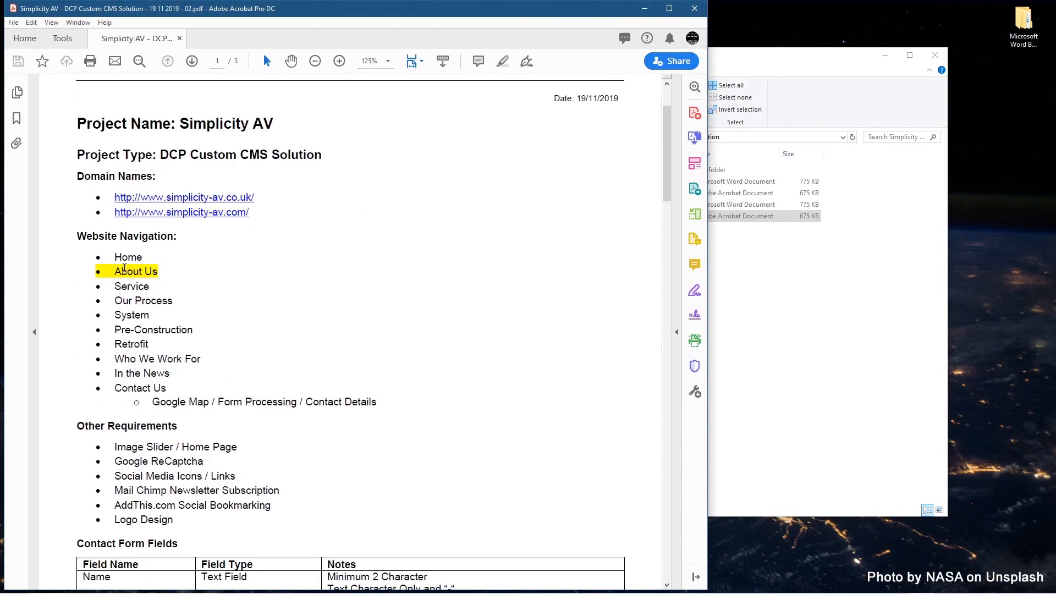
{"action": "left_click_drag", "start_coordinate": [124, 268], "coordinate": [164, 268]}
{"action": "left_click", "coordinate": [164, 277]}
{"action": "left_click_drag", "start_coordinate": [158, 273], "coordinate": [104, 253]}
{"action": "left_click", "coordinate": [128, 284]}
Step: Reselect the Home and About Us items to recheck the highlight, then close the PDF
{"action": "left_click", "coordinate": [166, 274]}
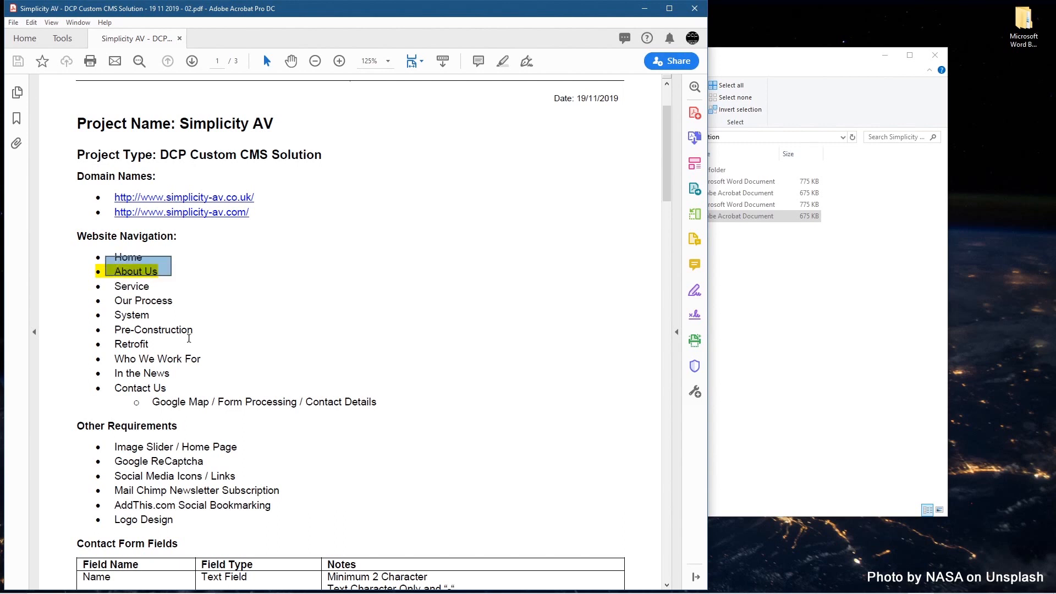
{"action": "left_click", "coordinate": [189, 334]}
{"action": "left_click_drag", "start_coordinate": [161, 271], "coordinate": [114, 272]}
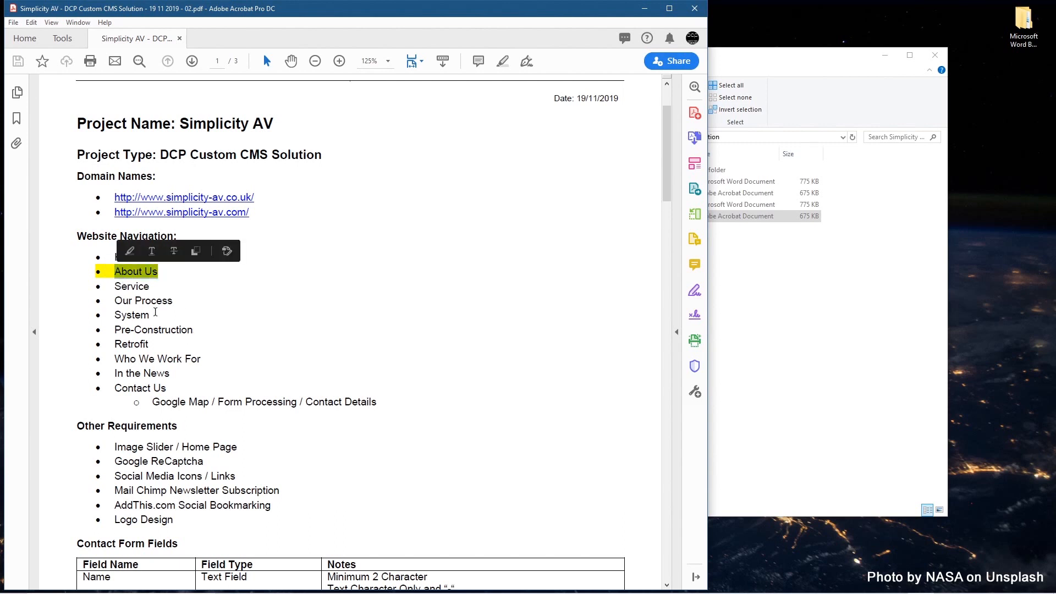
{"action": "left_click", "coordinate": [139, 315]}
{"action": "scroll", "coordinate": [158, 280], "scroll_direction": "up", "scroll_amount": 3}
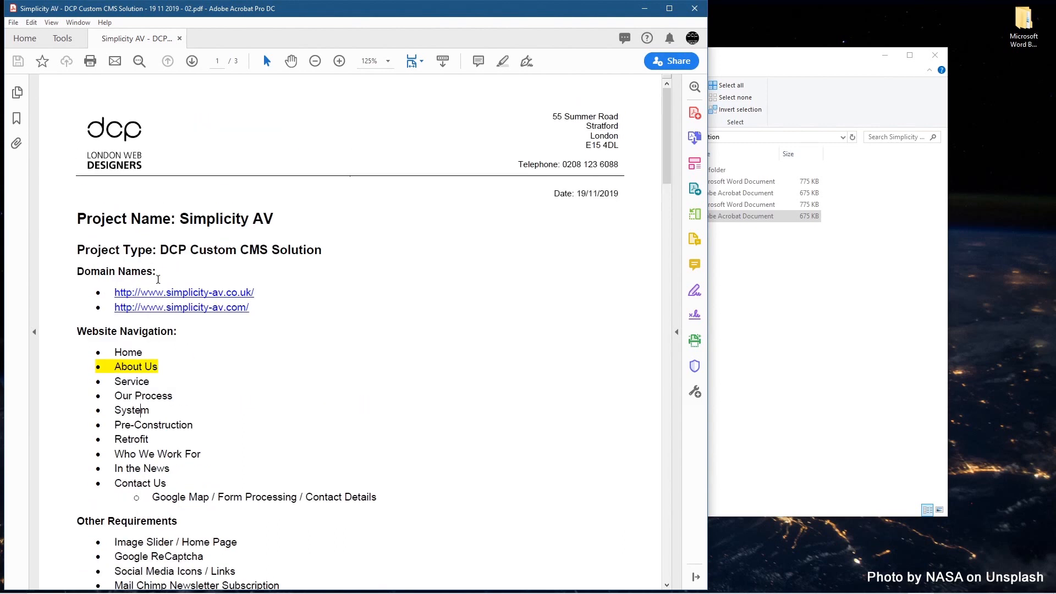
{"action": "left_click", "coordinate": [695, 8]}
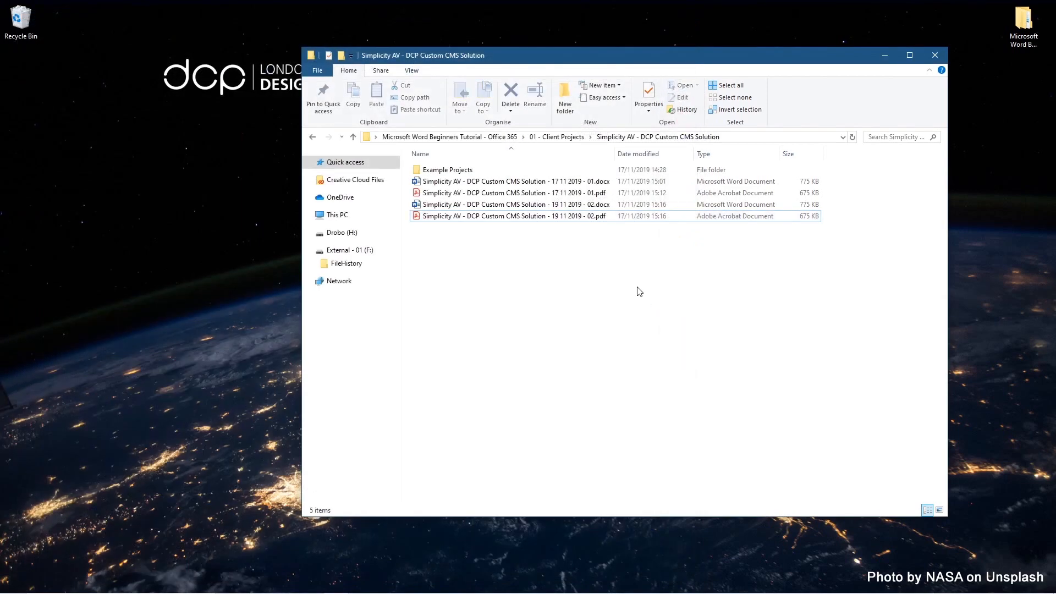
Step: Browse back and forth through the client project folders, peeking into Pretty bean Coffee
{"action": "left_click", "coordinate": [311, 137]}
{"action": "left_click", "coordinate": [312, 139]}
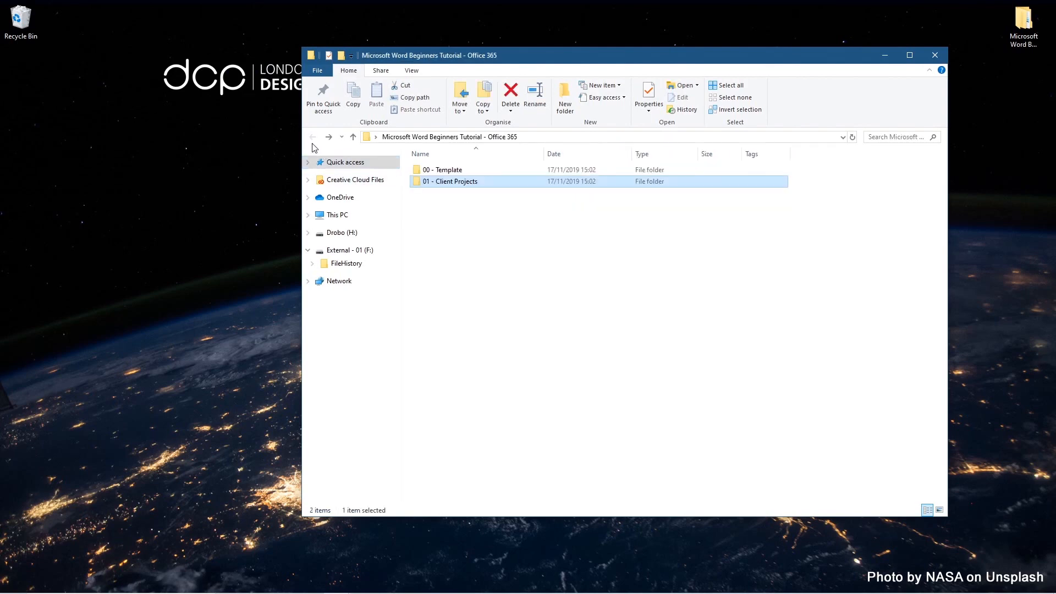
{"action": "left_click", "coordinate": [328, 139]}
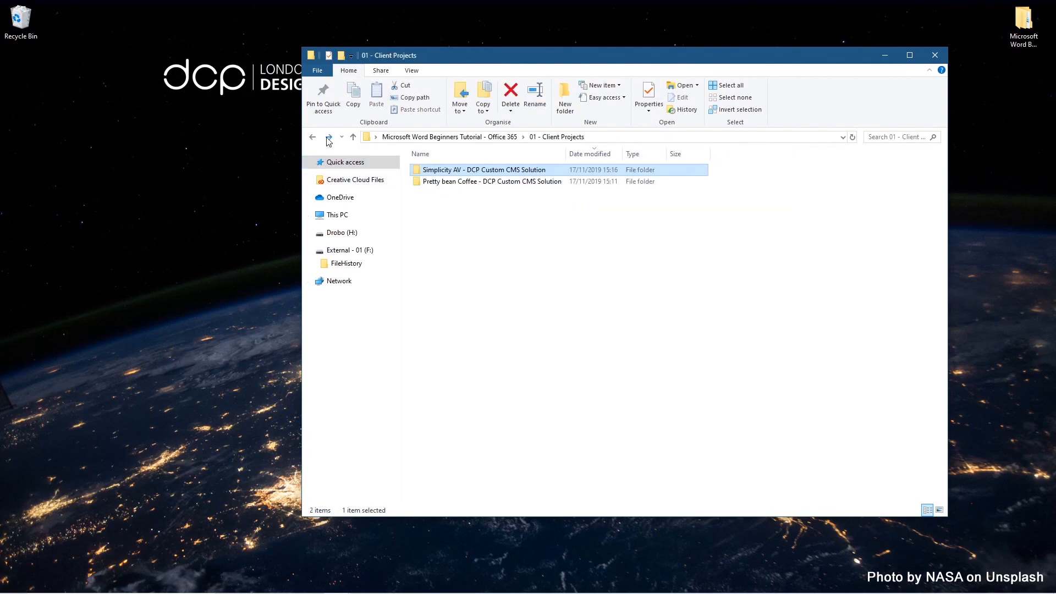
{"action": "left_click", "coordinate": [512, 239]}
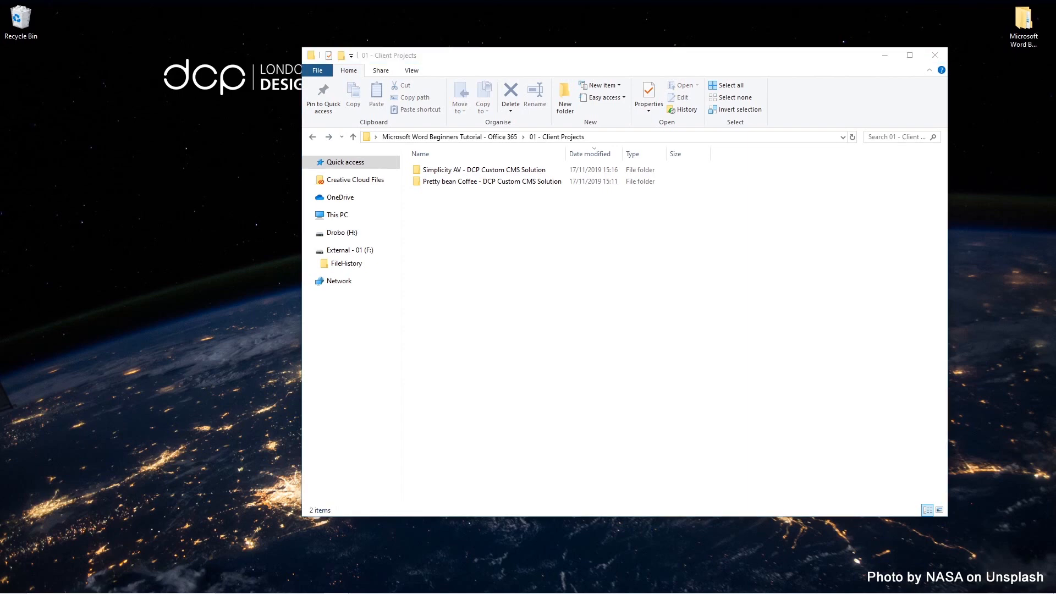
{"action": "left_click", "coordinate": [491, 220]}
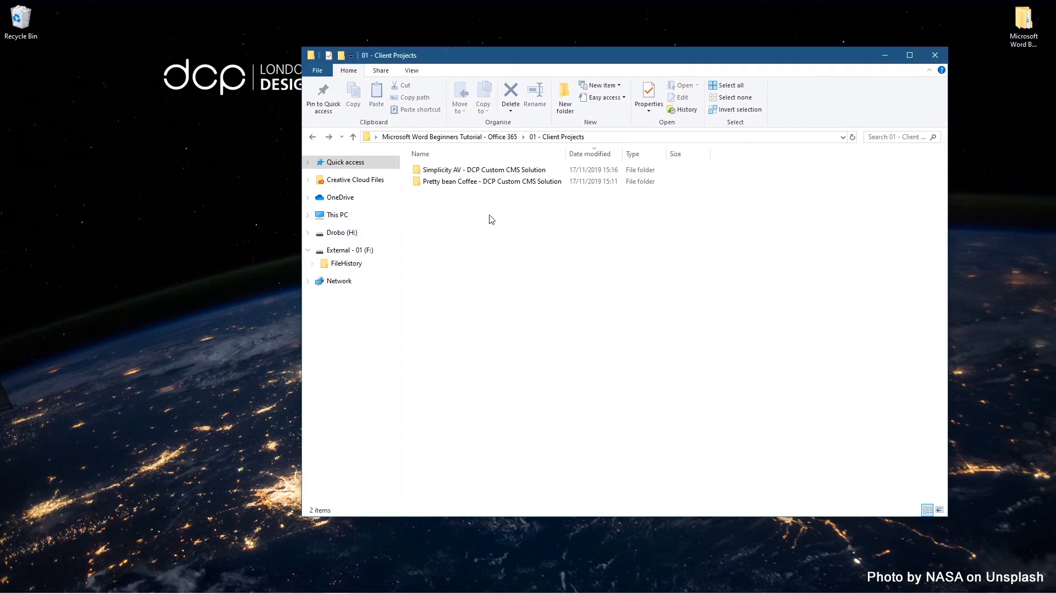
{"action": "double_click", "coordinate": [487, 182]}
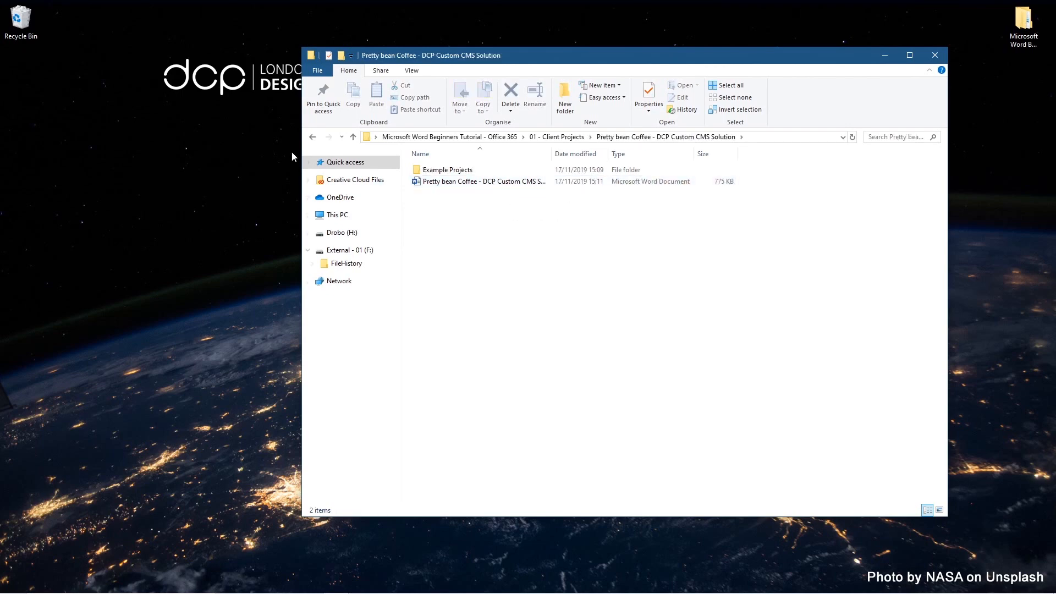
{"action": "left_click", "coordinate": [312, 136]}
Step: Open the Simplicity AV project folder and its version 02 PDF
{"action": "left_click", "coordinate": [464, 174]}
{"action": "double_click", "coordinate": [464, 173]}
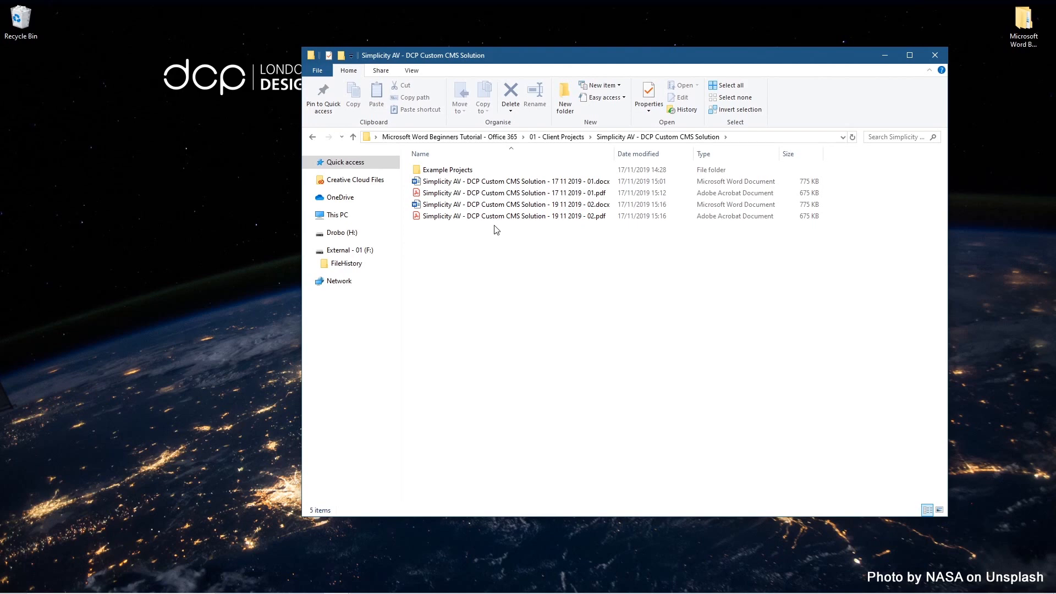
{"action": "double_click", "coordinate": [500, 216]}
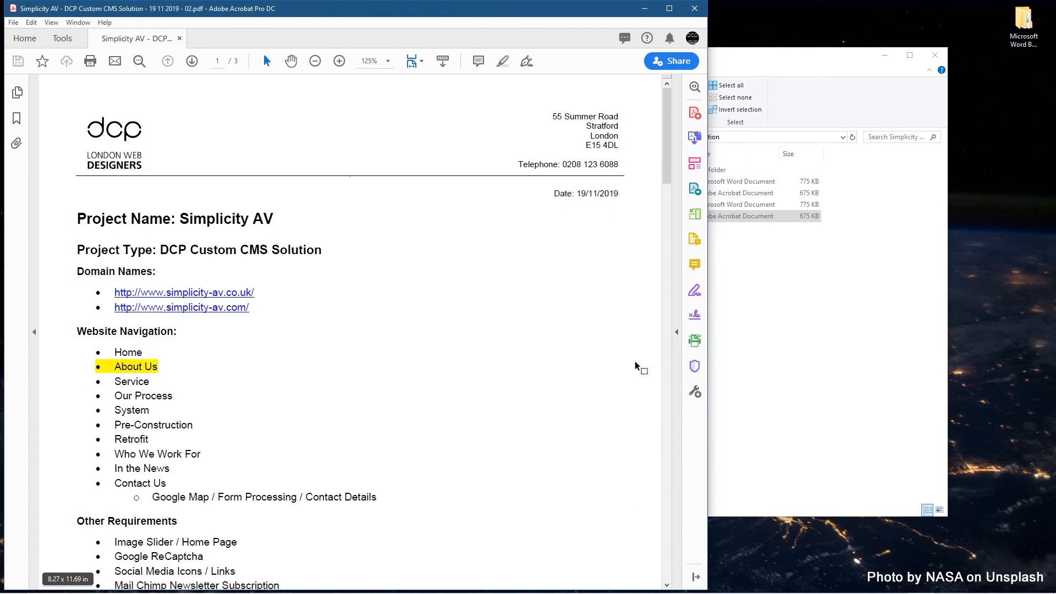
Step: Scroll through all three pages of the 02 PDF and back to the top
{"action": "scroll", "coordinate": [323, 379], "scroll_direction": "down", "scroll_amount": 5}
{"action": "scroll", "coordinate": [322, 378], "scroll_direction": "down", "scroll_amount": 15}
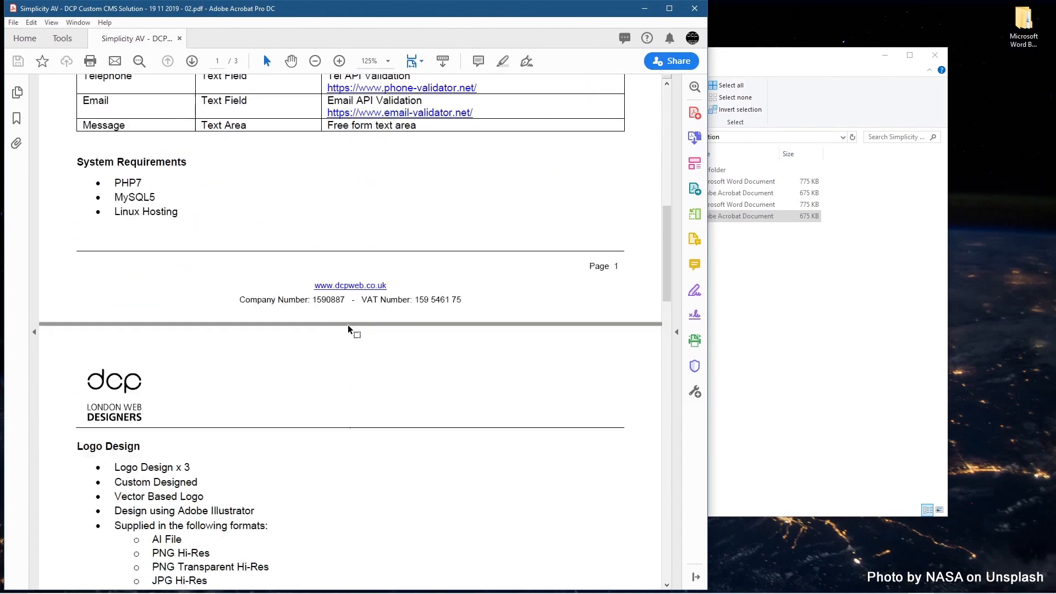
{"action": "scroll", "coordinate": [347, 314], "scroll_direction": "down", "scroll_amount": 15}
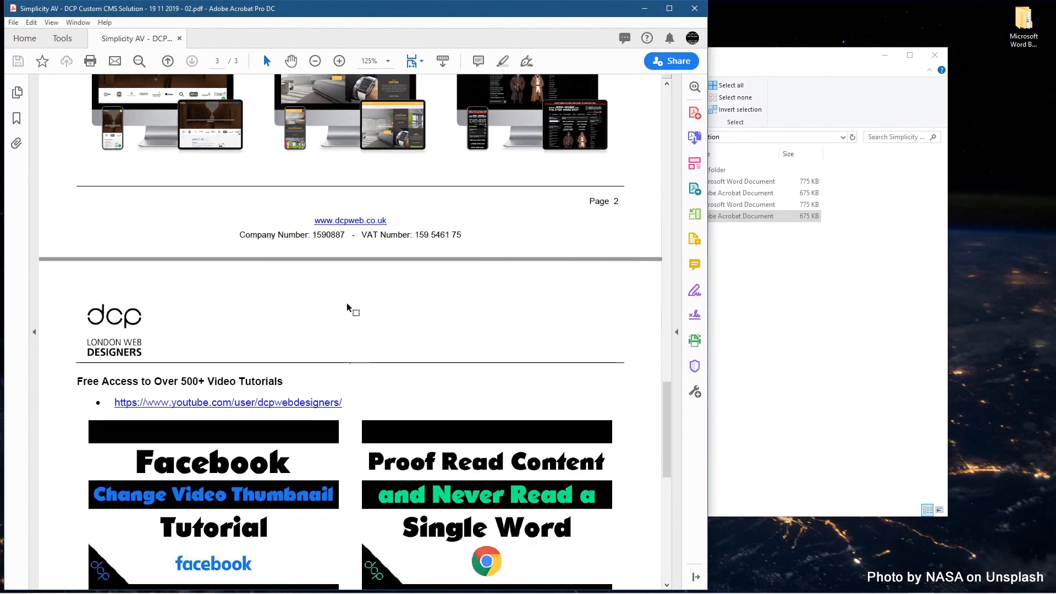
{"action": "scroll", "coordinate": [256, 242], "scroll_direction": "up", "scroll_amount": 15}
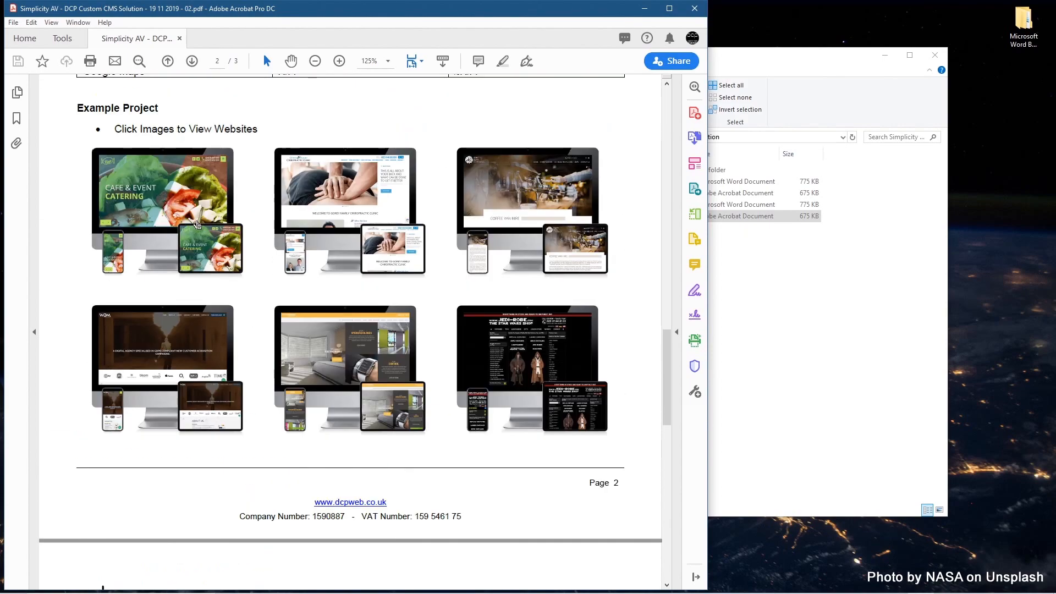
{"action": "scroll", "coordinate": [292, 203], "scroll_direction": "up", "scroll_amount": 15}
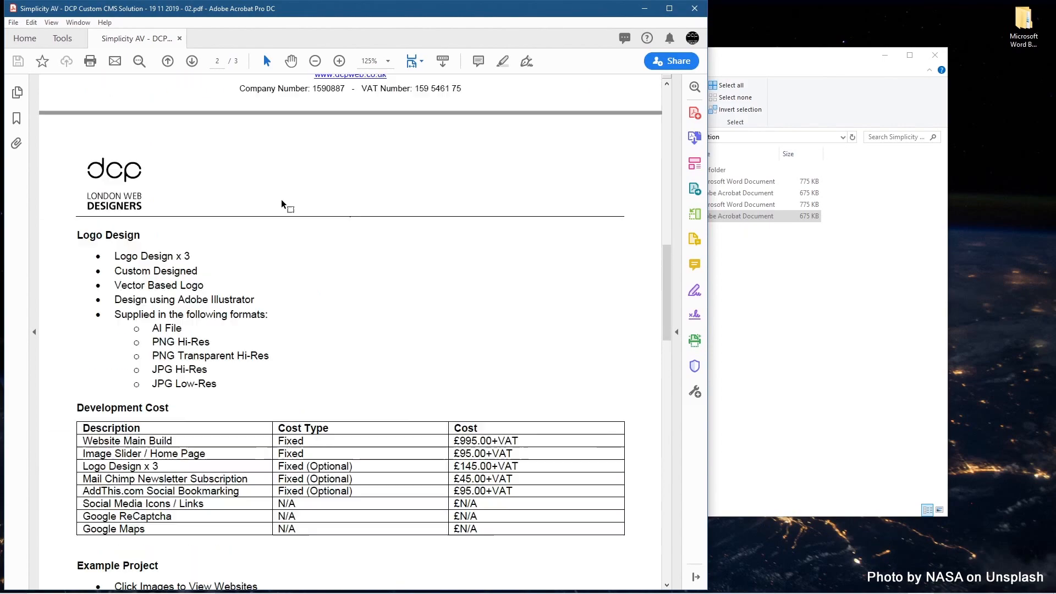
{"action": "scroll", "coordinate": [294, 198], "scroll_direction": "up", "scroll_amount": 8}
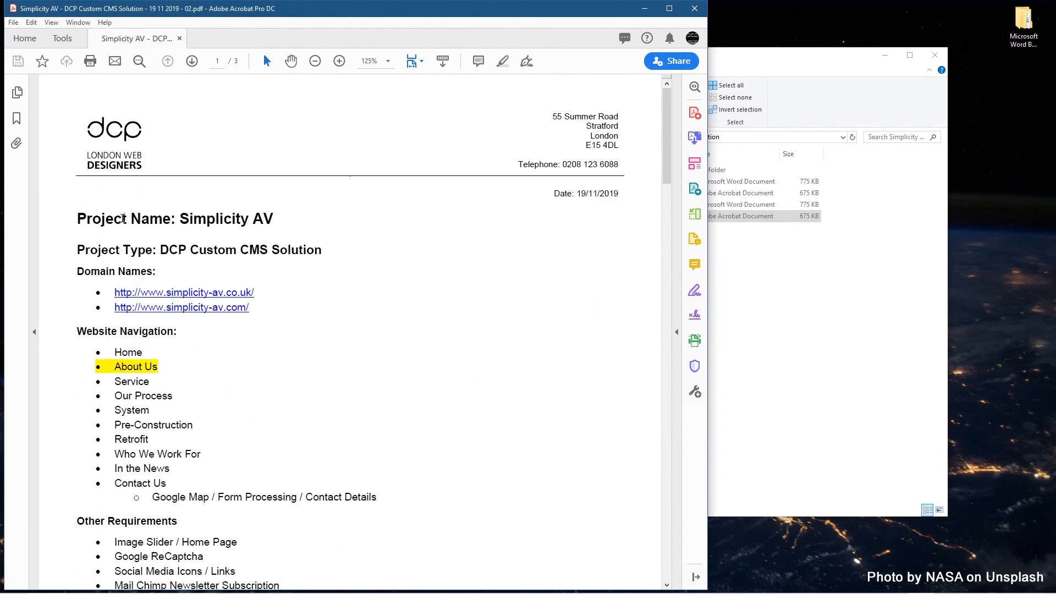
Step: Check the project name and type headings, then close Acrobat and the Simplicity AV folder
{"action": "left_click_drag", "start_coordinate": [88, 219], "coordinate": [239, 253]}
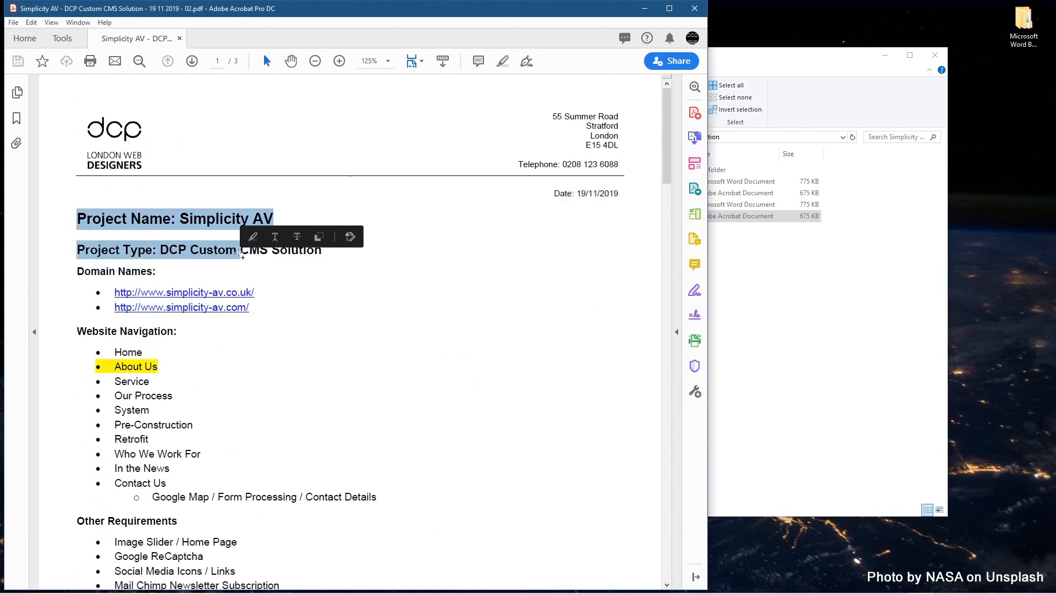
{"action": "left_click", "coordinate": [196, 225]}
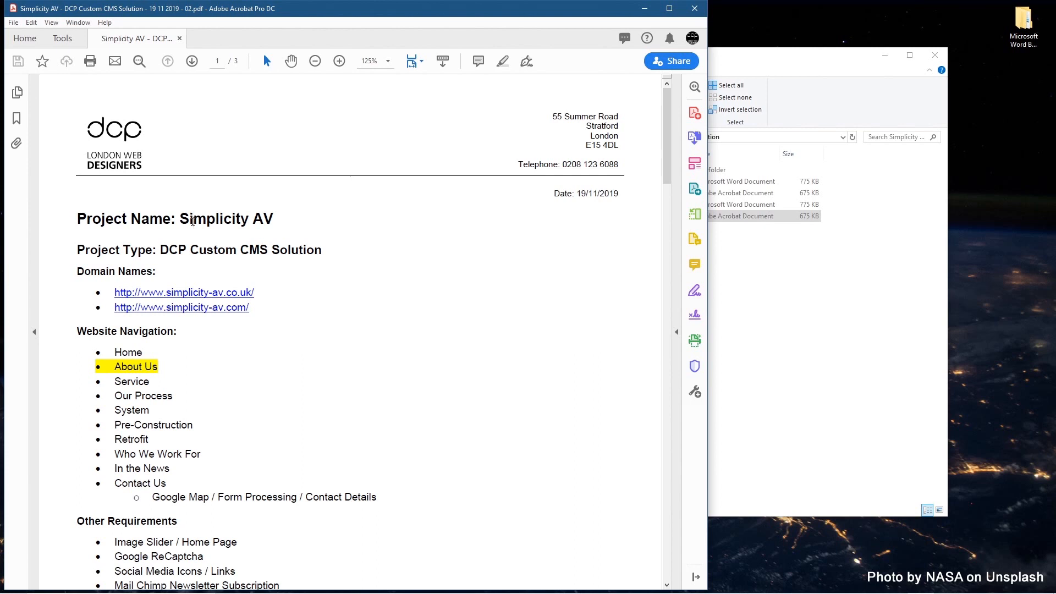
{"action": "left_click", "coordinate": [694, 9]}
{"action": "left_click", "coordinate": [935, 55]}
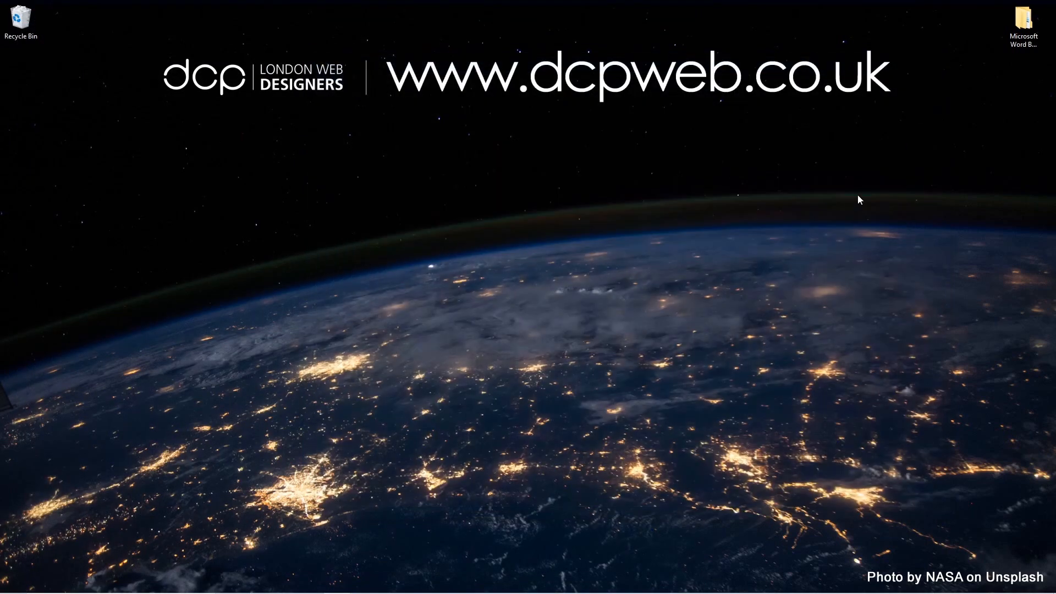